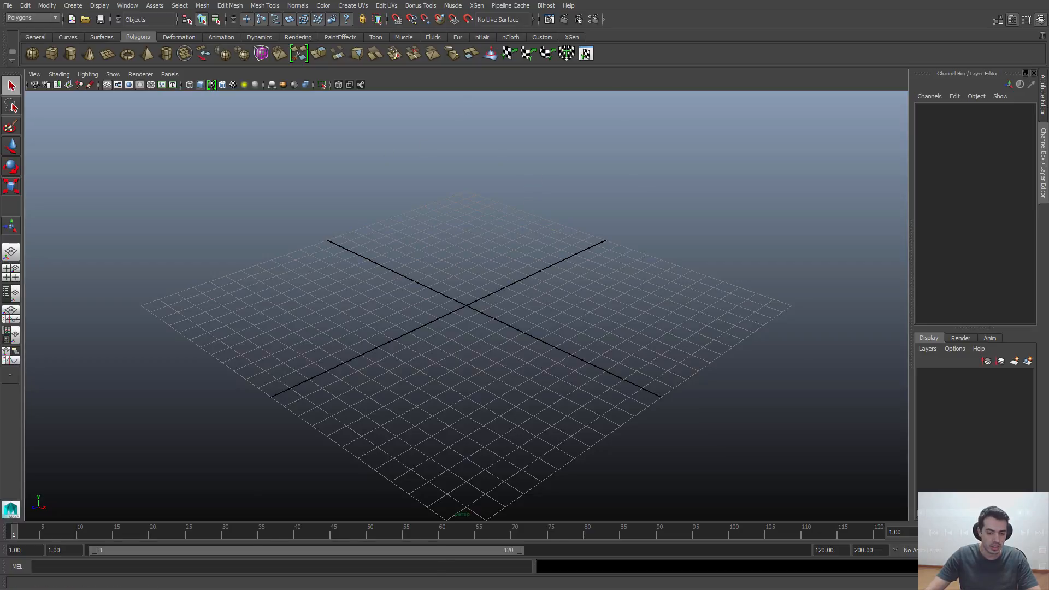
# - Switch to the photo viewer, examine the material reference image materiais.JPG, and return to the empty Maya scene
pyautogui.hotkey('alt', 'Tab')
pyautogui.moveTo(518, 152); pyautogui.dragTo(547, 134)
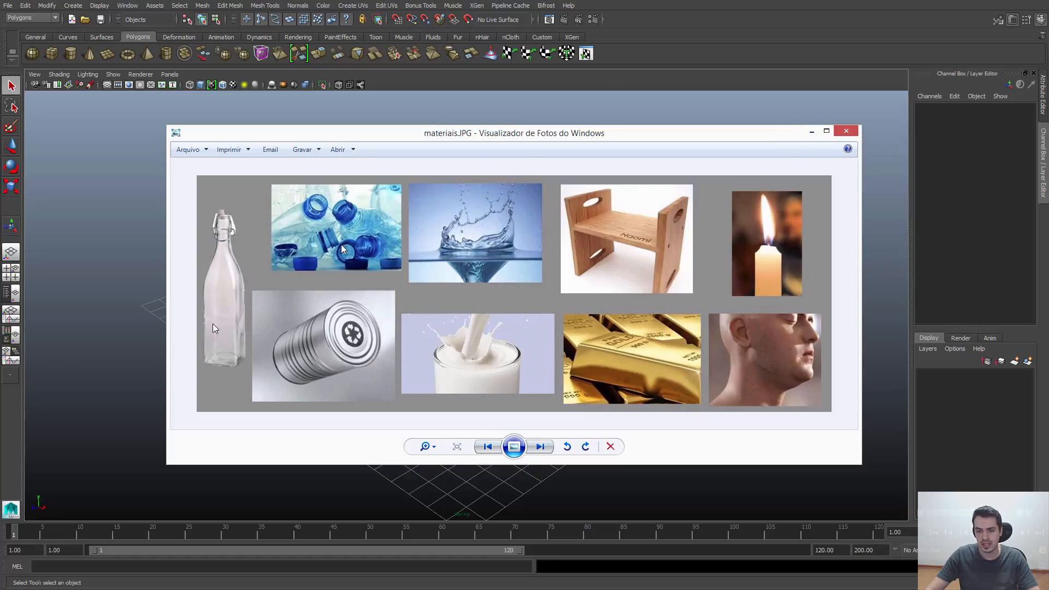
pyautogui.click(812, 133)
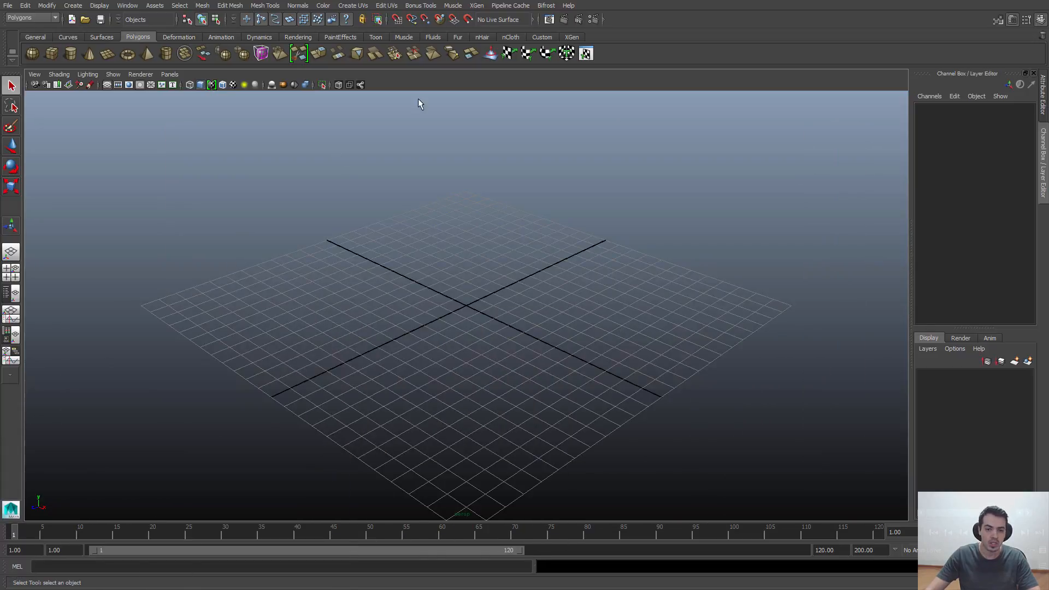
# - Create a polygon plane at the origin and reduce its width and height subdivisions to a single face
pyautogui.click(73, 6)
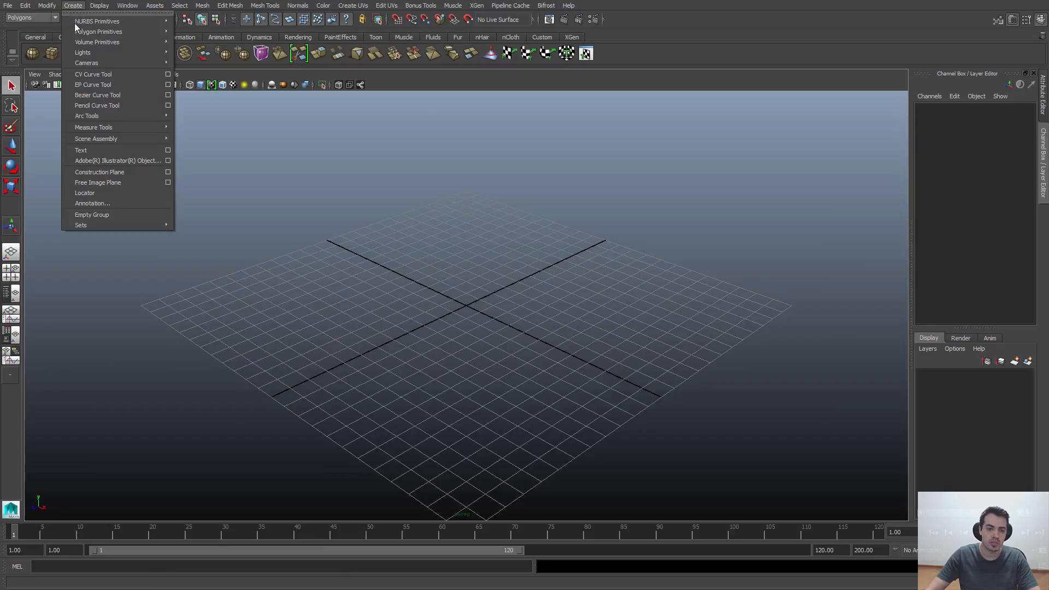
pyautogui.moveTo(79, 31)
pyautogui.click(194, 79)
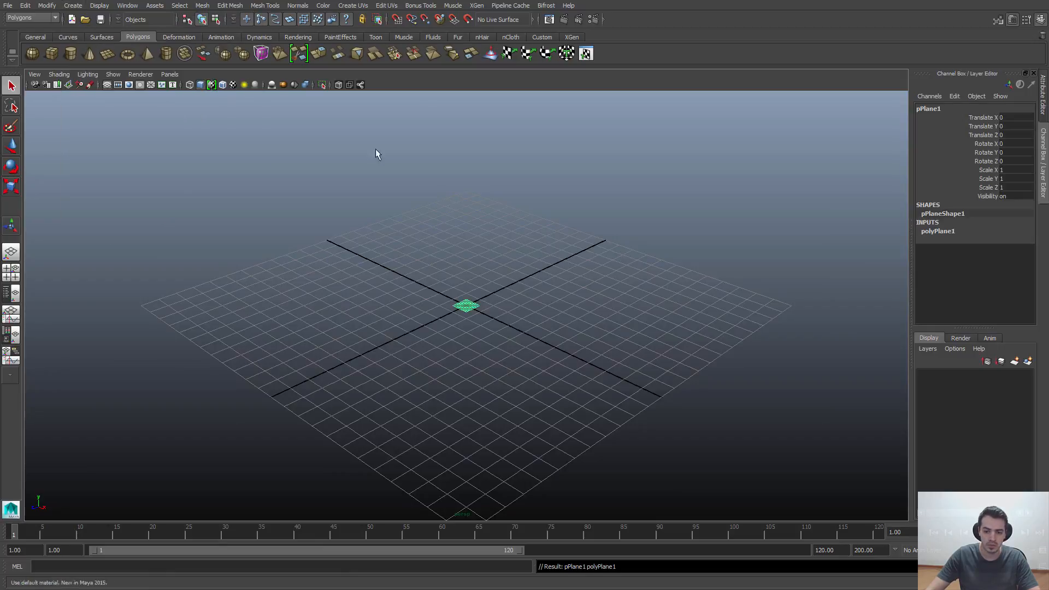
pyautogui.click(936, 231)
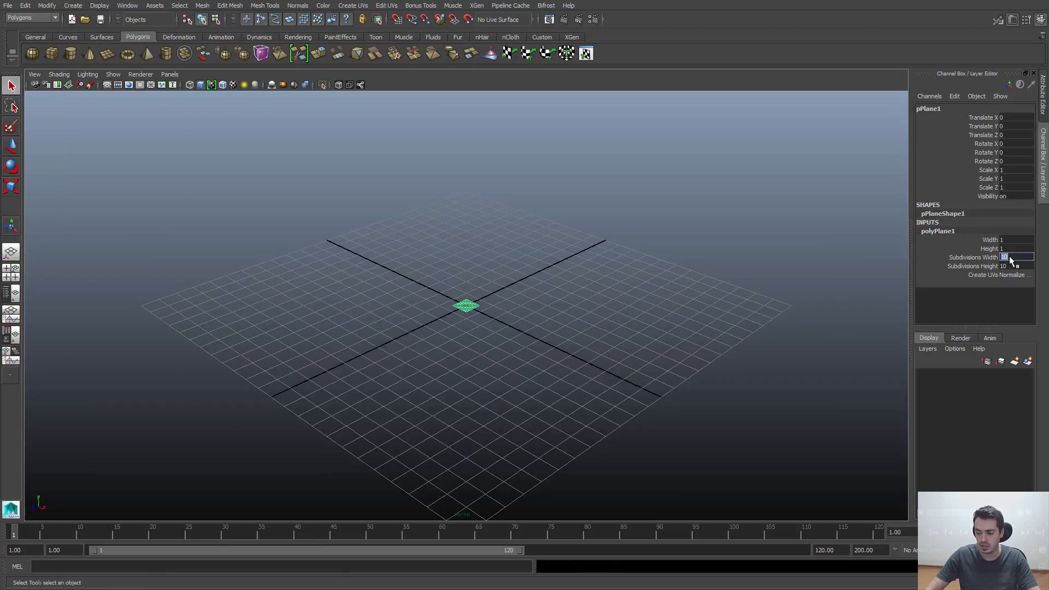
pyautogui.click(479, 322)
pyautogui.click(467, 307)
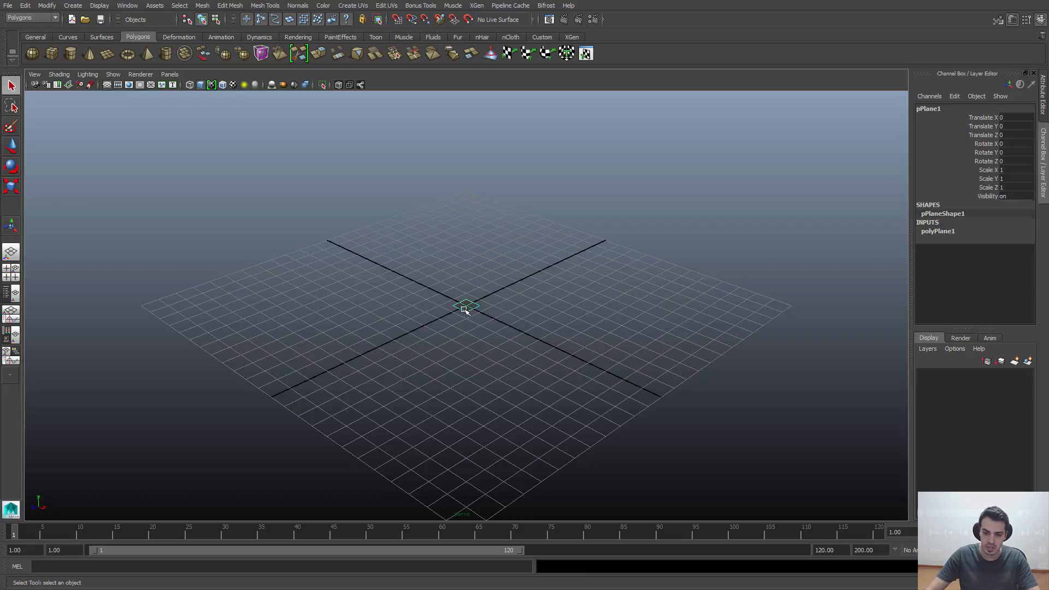
# - Scale the plane up uniformly until it covers nearly the whole grid as a floor, and deselect it
pyautogui.press('r')
pyautogui.moveTo(466, 306); pyautogui.dragTo(759, 318)
pyautogui.click(759, 317)
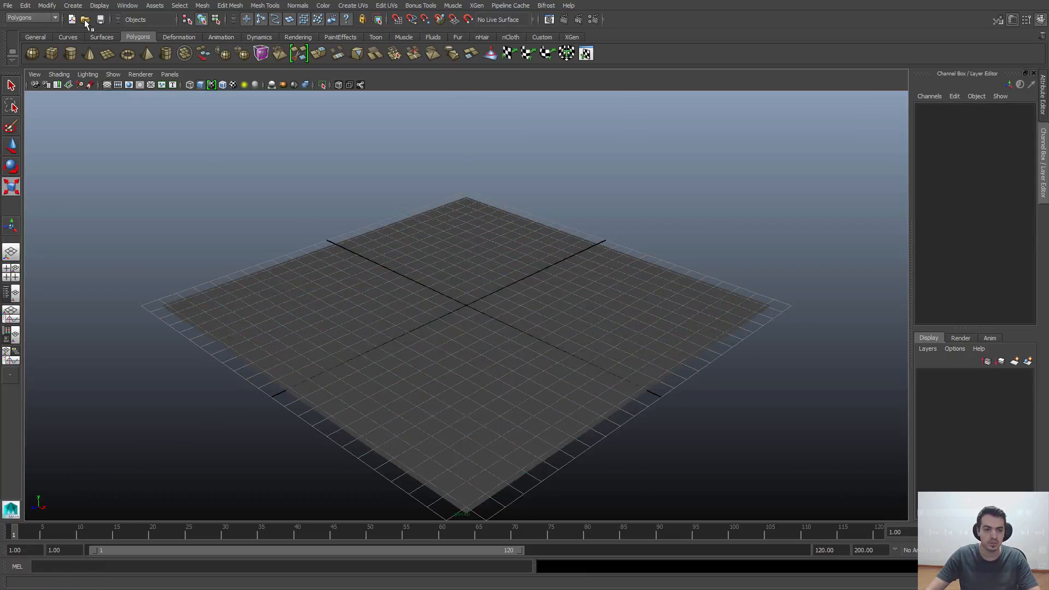
# - Create a polygon sphere, raise it to rest on the floor at Y about 1, and move it to Z about 4.29
pyautogui.click(72, 5)
pyautogui.moveTo(90, 34)
pyautogui.click(197, 37)
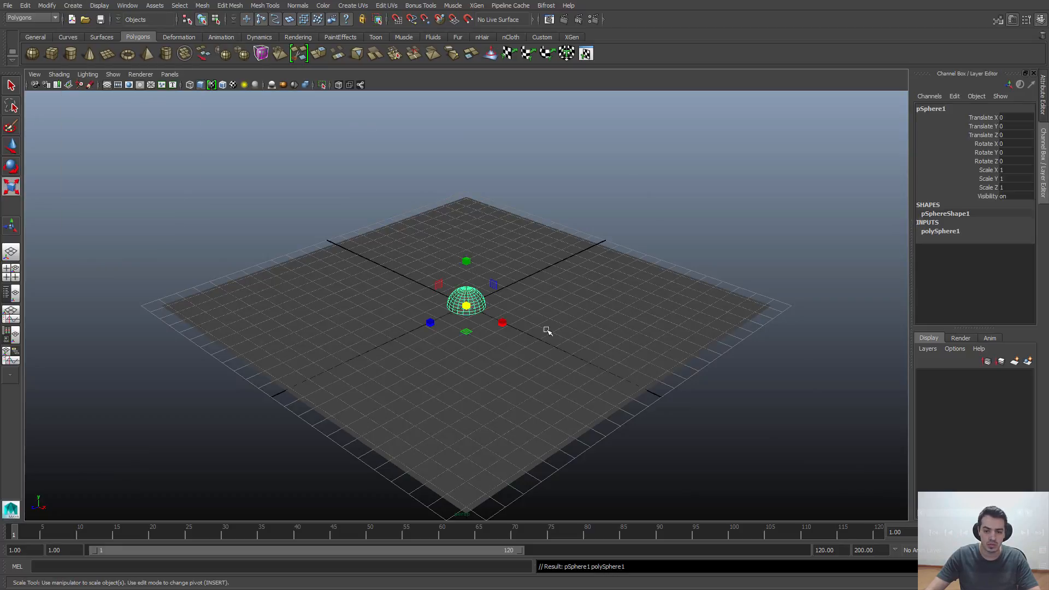
pyautogui.scroll(3, 492, 378)
pyautogui.press('w')
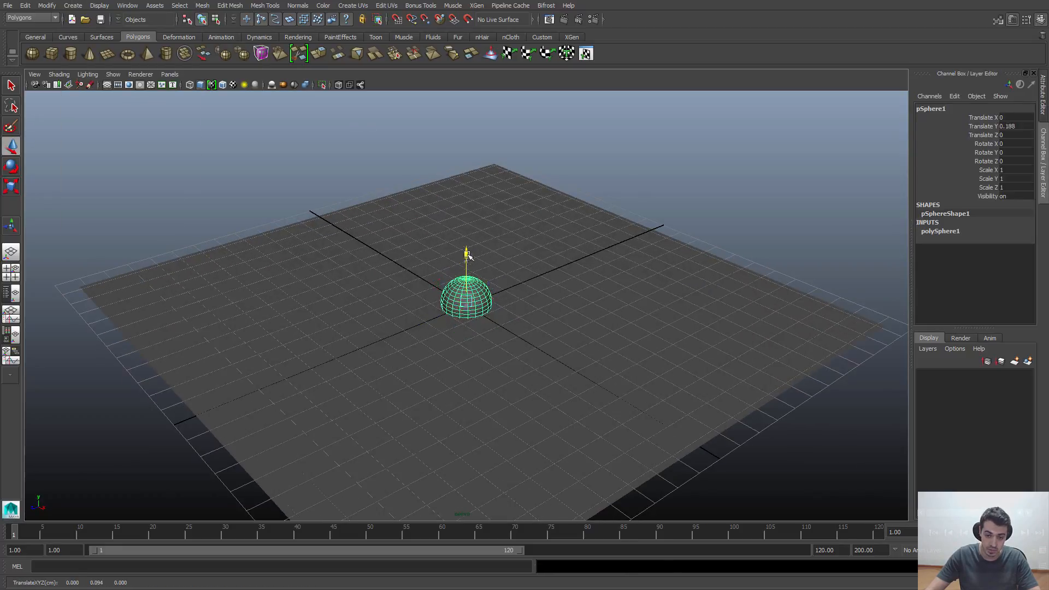
pyautogui.moveTo(470, 273); pyautogui.dragTo(471, 251)
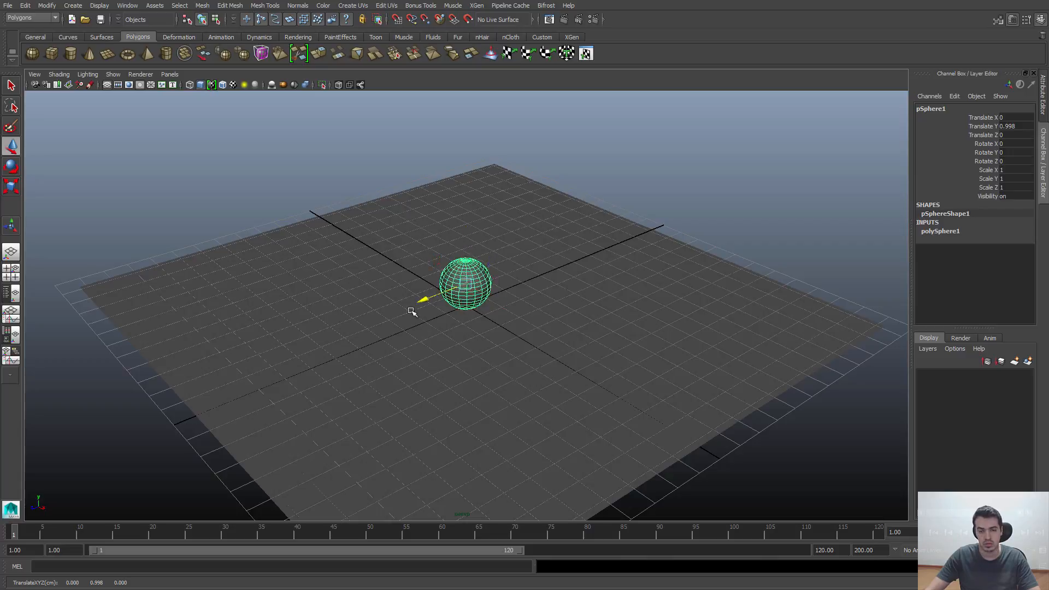
pyautogui.moveTo(422, 300); pyautogui.dragTo(350, 336)
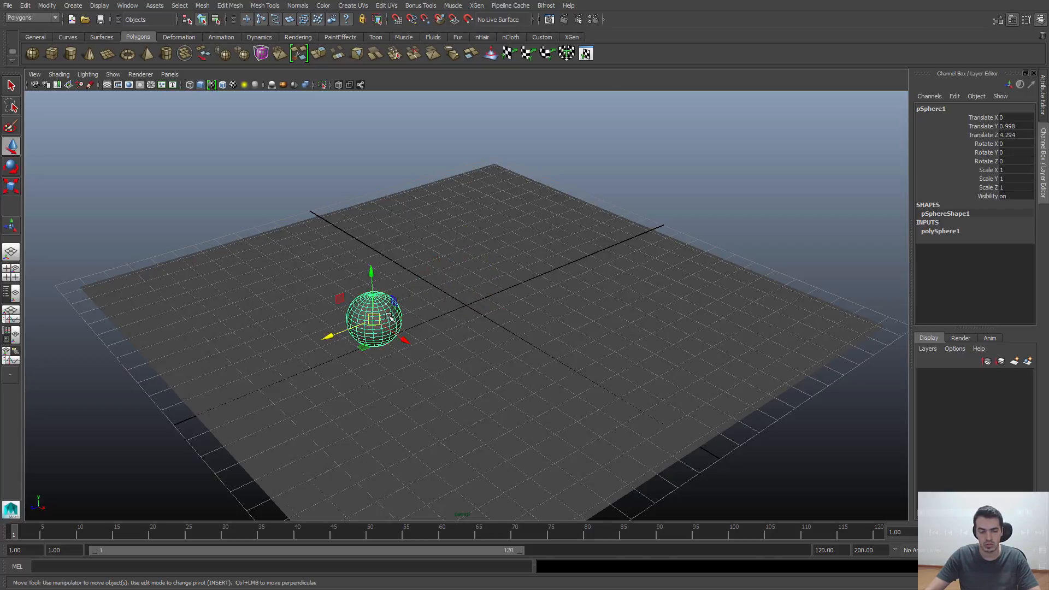
# - Duplicate the sphere twice along the Z axis, placing one copy near the origin and the other at Z about -4.87
pyautogui.hotkey('ctrl', 'd')
pyautogui.moveTo(362, 343); pyautogui.dragTo(517, 263)
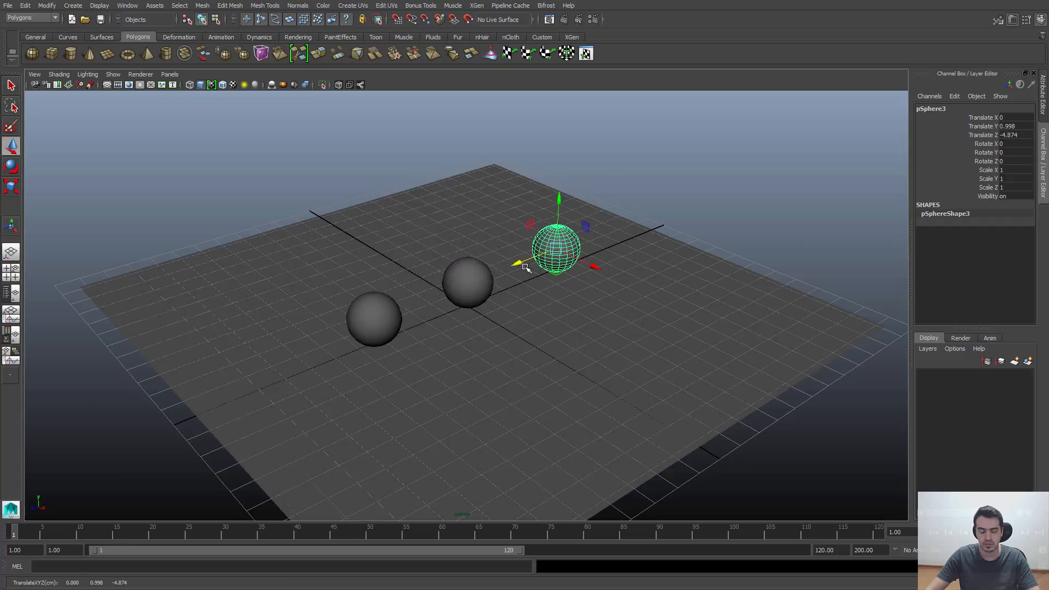
pyautogui.click(655, 206)
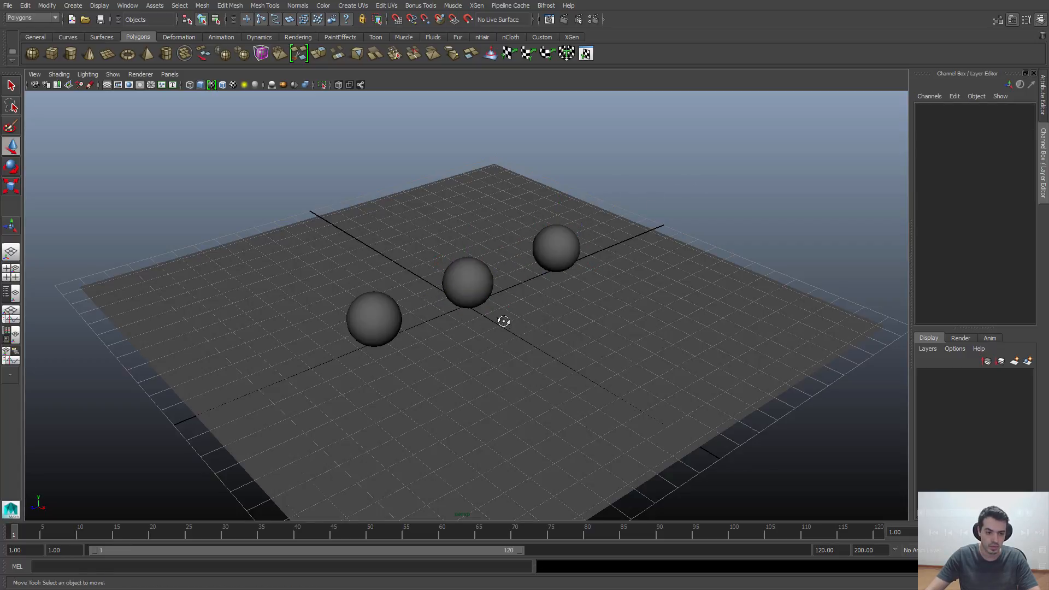
pyautogui.keyDown('alt'); pyautogui.moveTo(503, 320); pyautogui.dragTo(573, 337, button='right'); pyautogui.keyUp('alt')
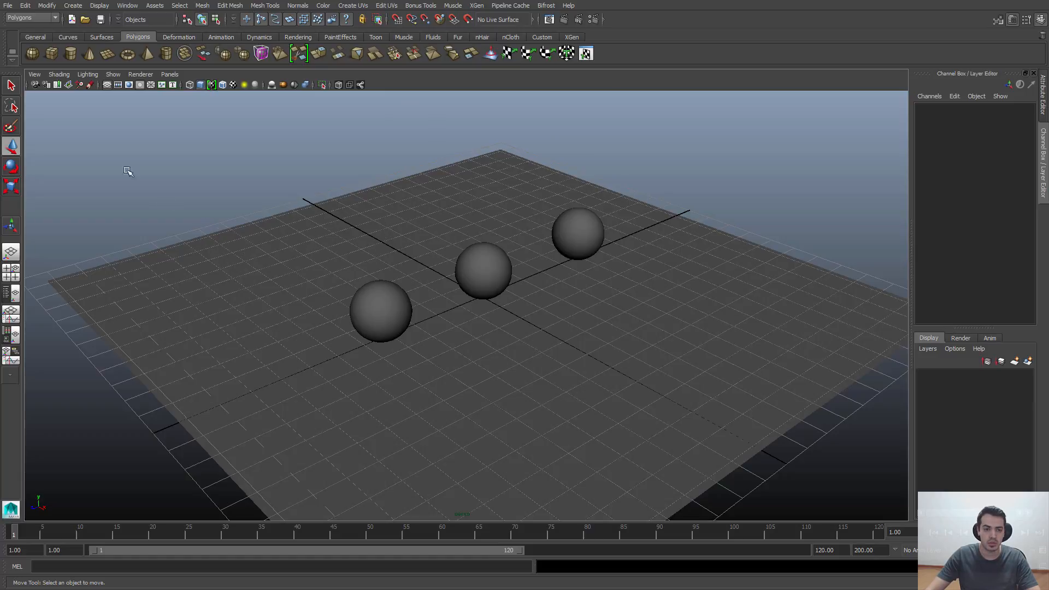
# - Open the Hypershade editor and move its window slightly closer to the upper-left of the viewport
pyautogui.click(131, 8)
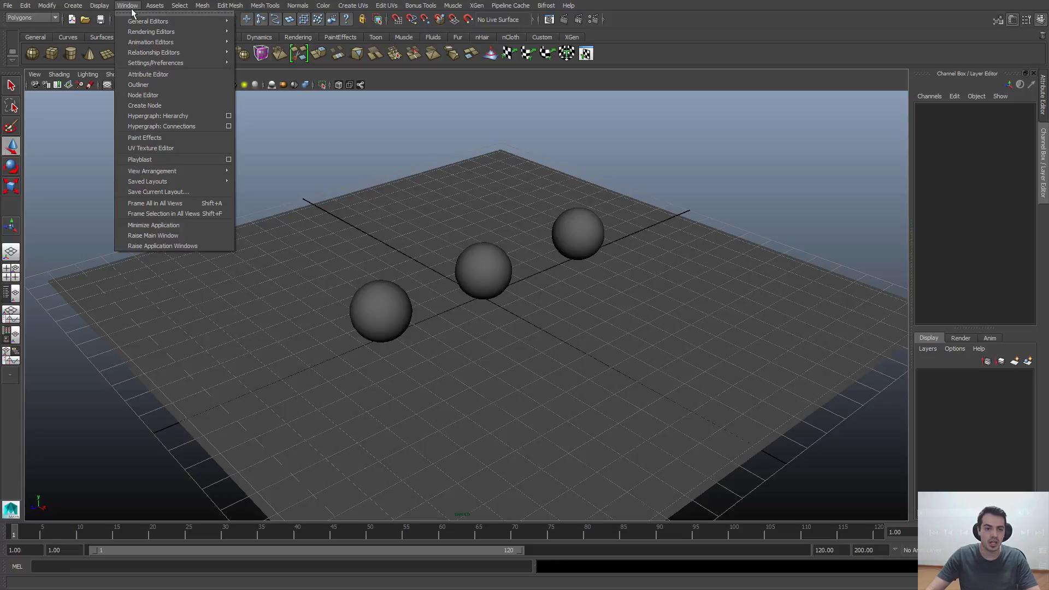
pyautogui.moveTo(141, 33)
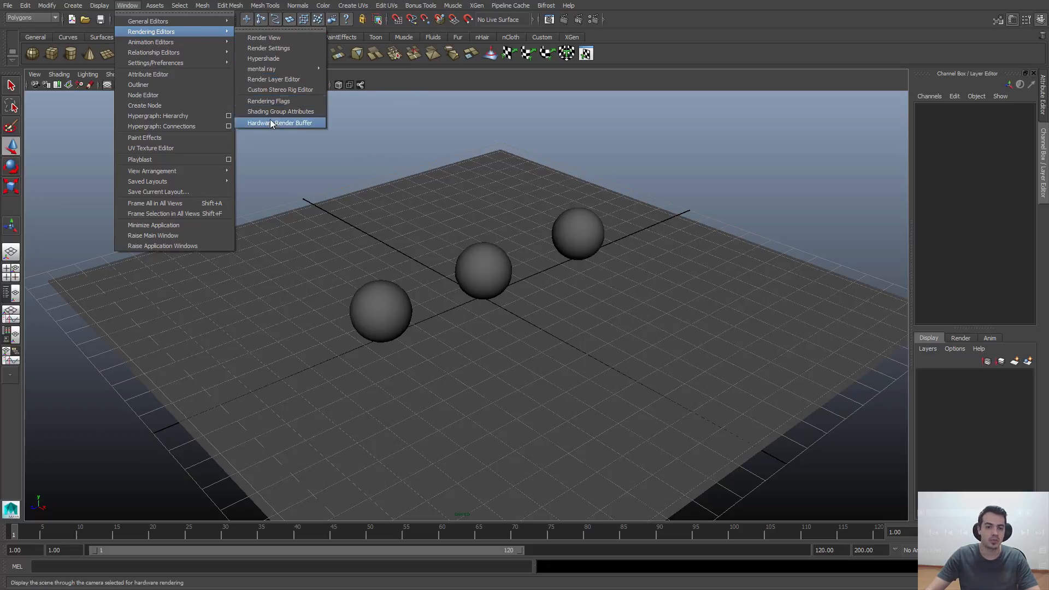
pyautogui.click(279, 59)
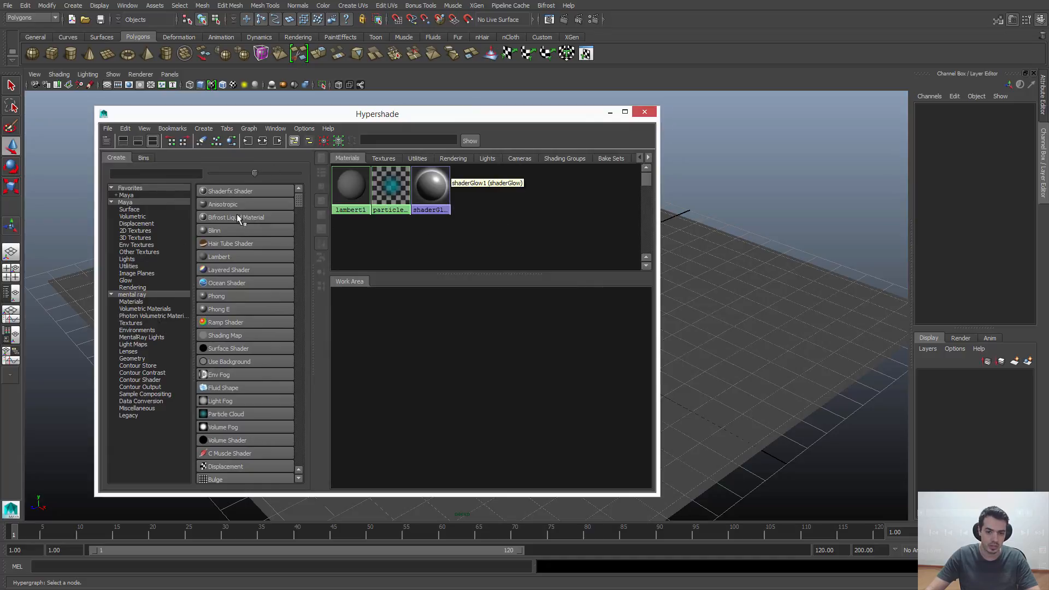
pyautogui.moveTo(425, 115); pyautogui.dragTo(405, 113)
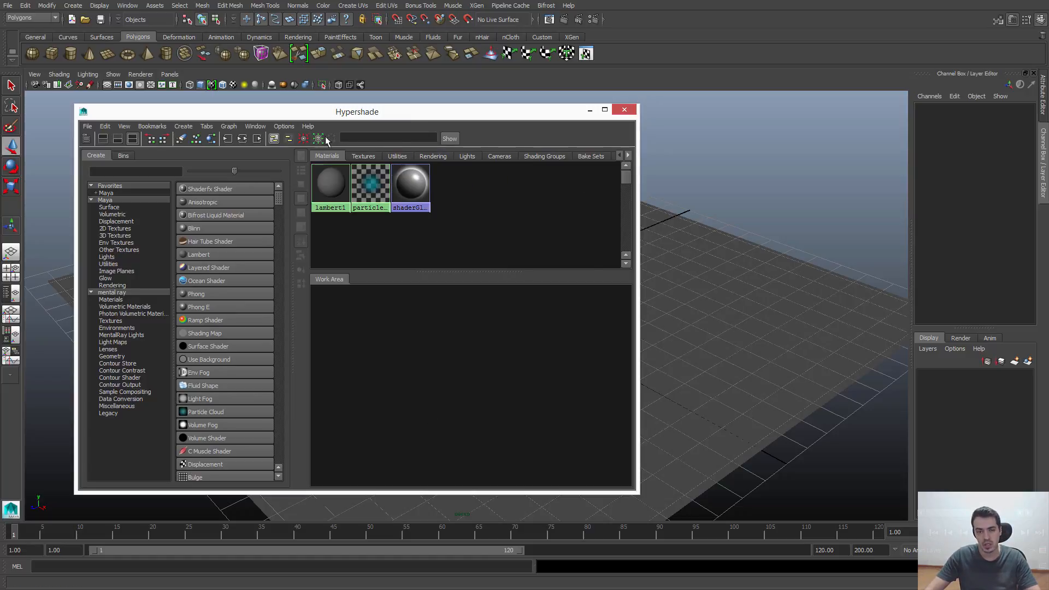
pyautogui.moveTo(339, 118); pyautogui.dragTo(326, 116)
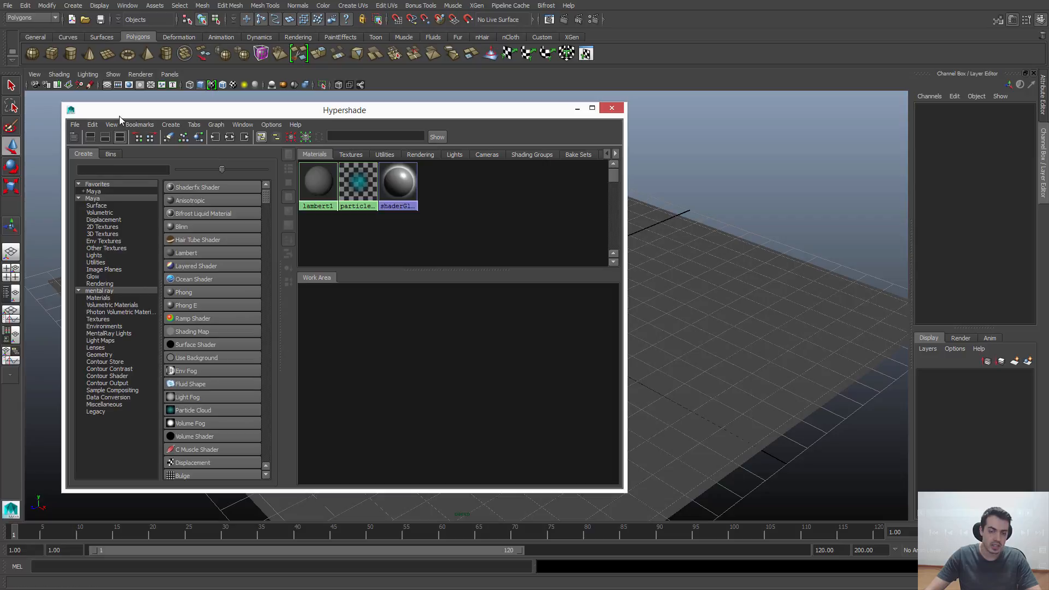
pyautogui.click(82, 126)
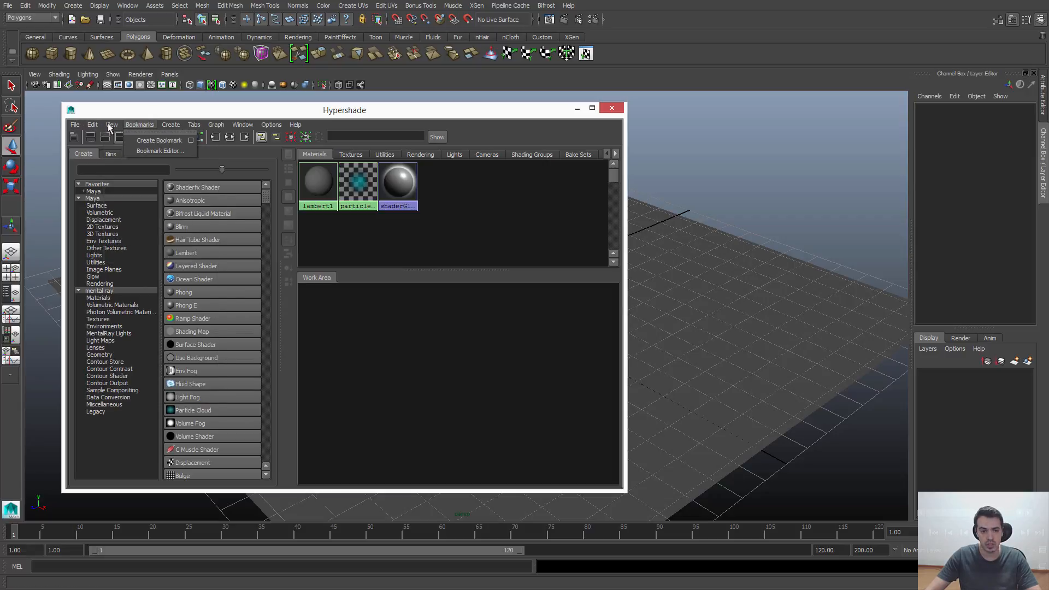
pyautogui.moveTo(89, 124)
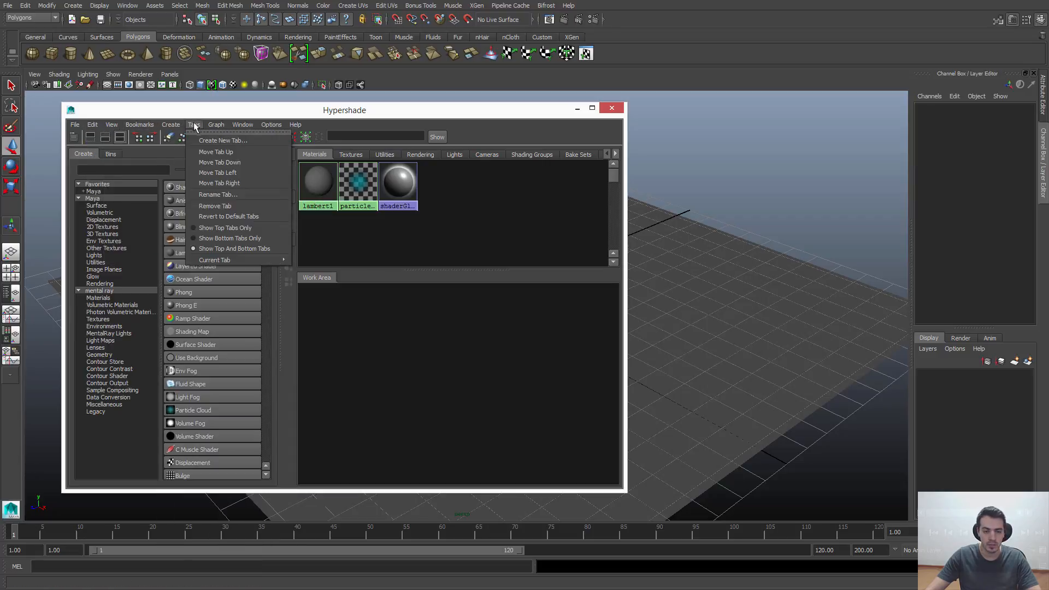
pyautogui.moveTo(231, 123)
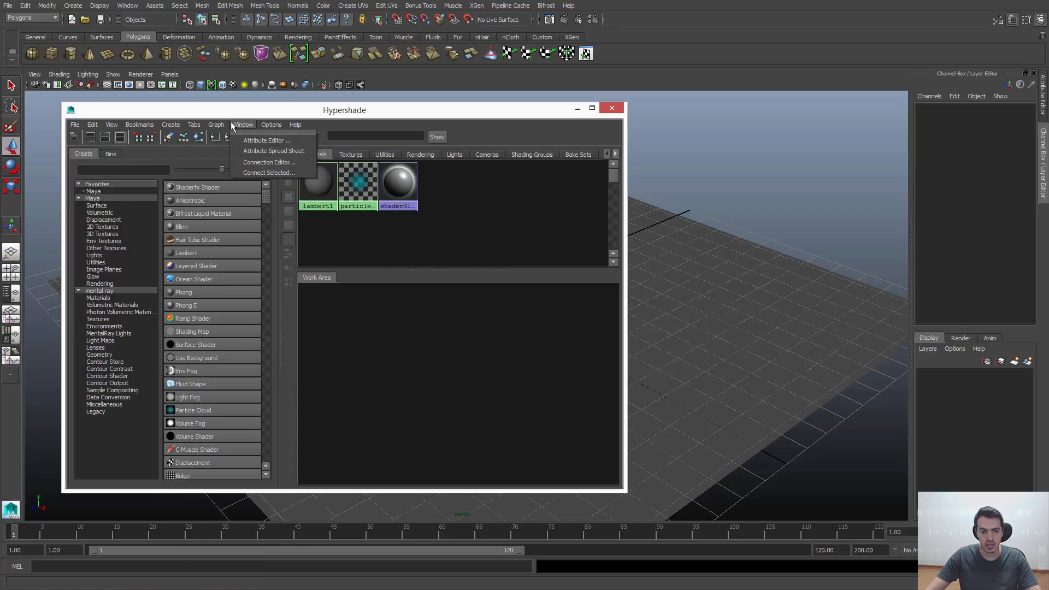
pyautogui.click(289, 117)
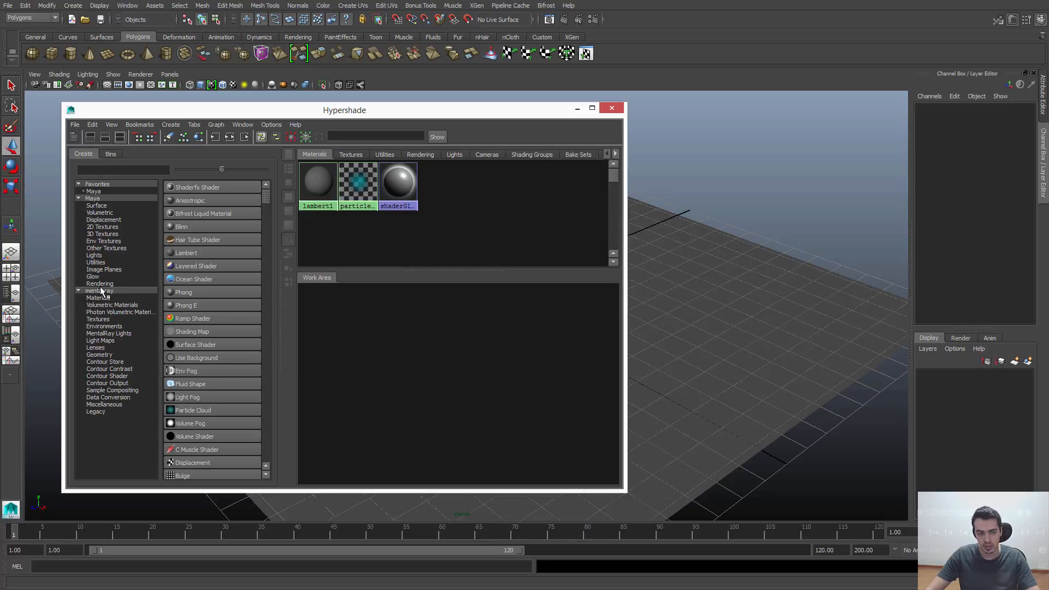
# - Collapse the mental ray category in Hypershade and list all Maya nodes
pyautogui.click(80, 289)
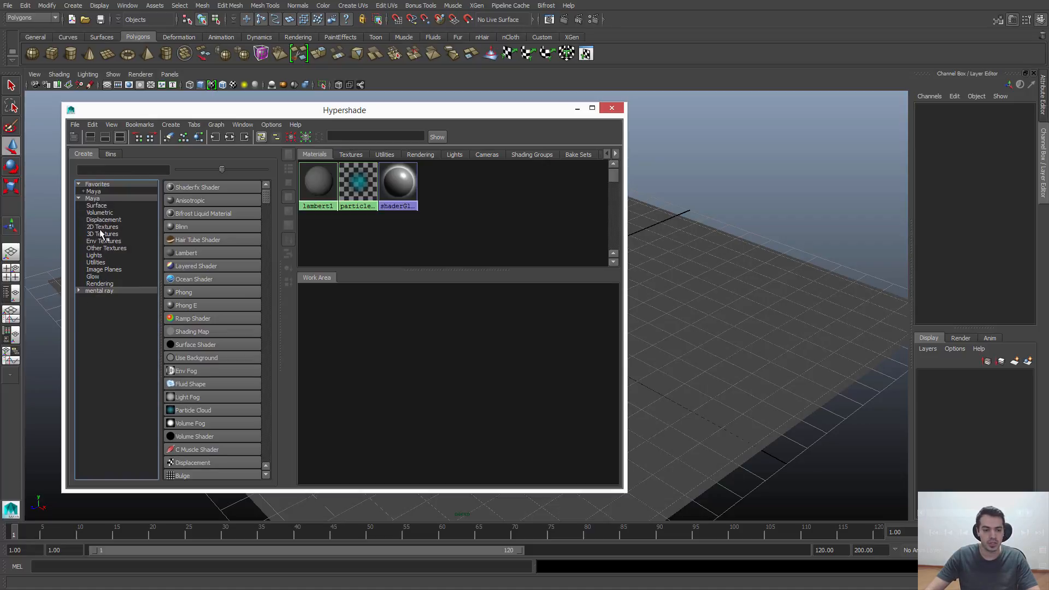
pyautogui.click(98, 199)
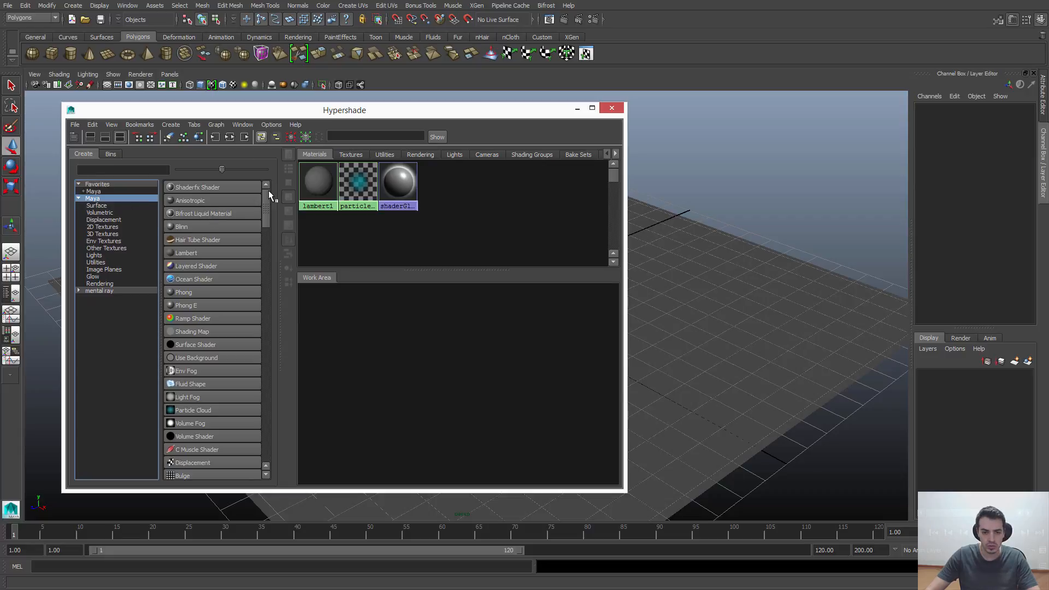
pyautogui.moveTo(268, 190)
pyautogui.mouseDown()
pyautogui.moveTo(258, 425)
pyautogui.moveTo(265, 178)
pyautogui.mouseUp()
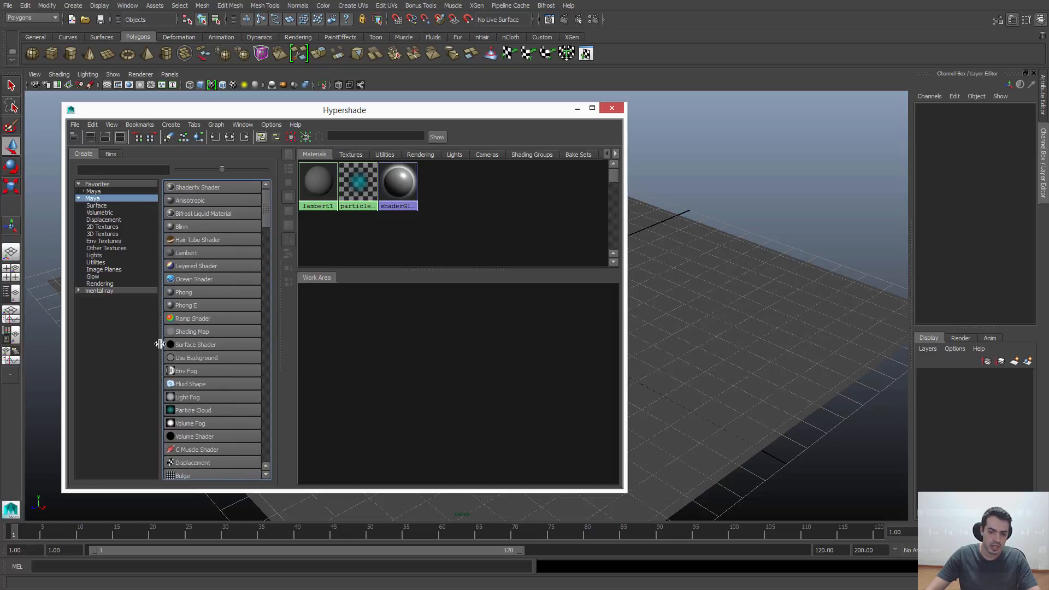
# - Examine the Maya node categories from Surface through the displacement, texture, light and utility groups, and return to the Surface materials
pyautogui.click(97, 206)
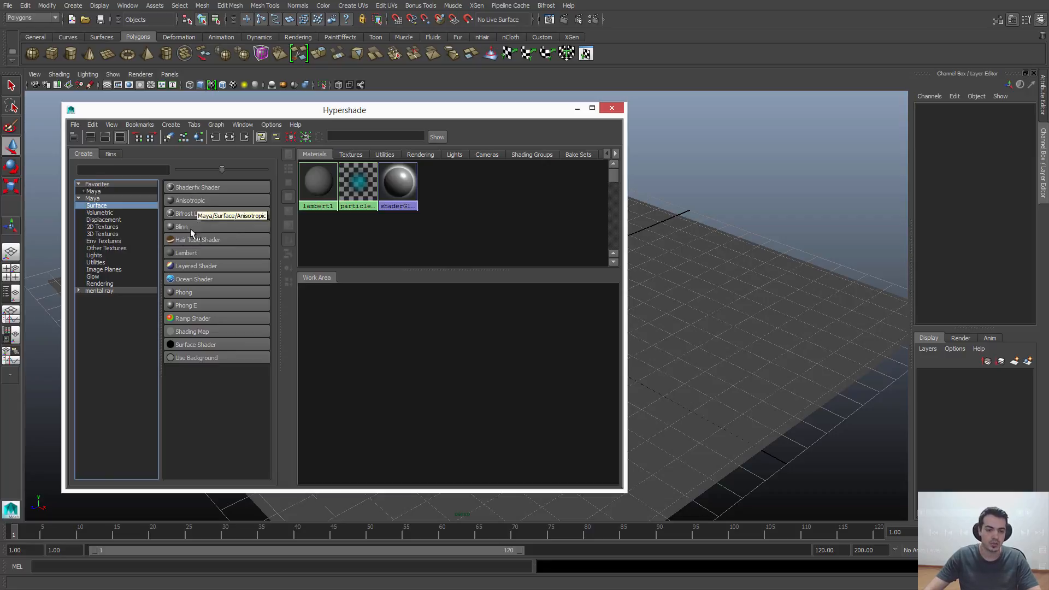
pyautogui.click(109, 212)
pyautogui.click(111, 219)
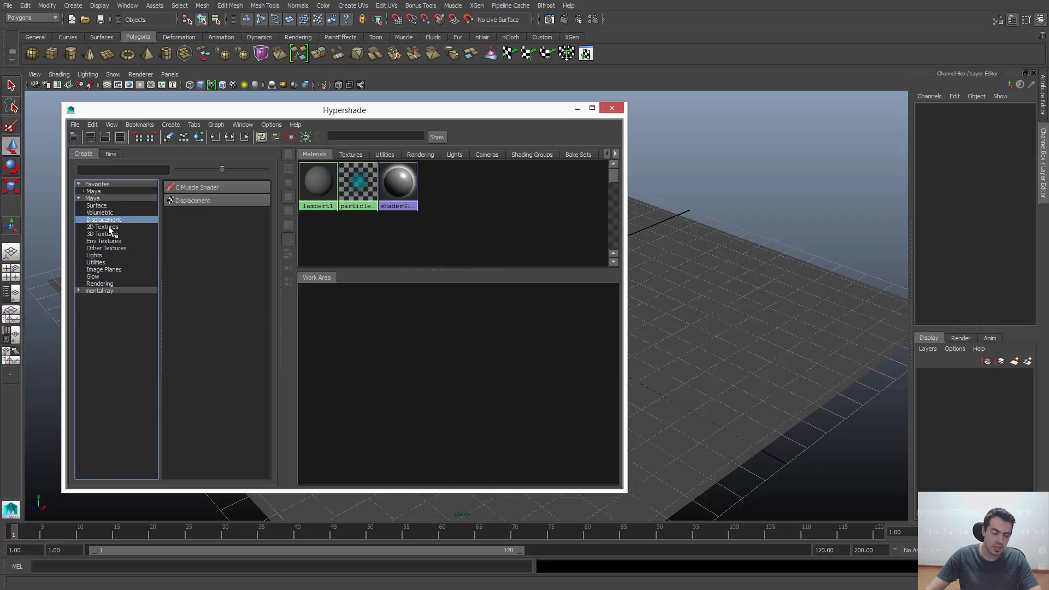
pyautogui.click(112, 227)
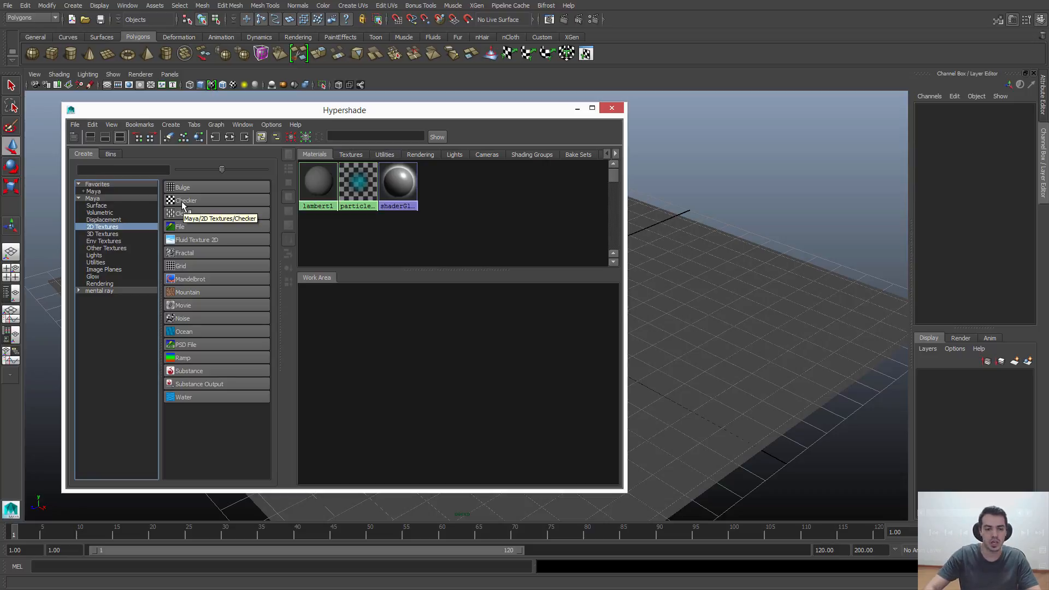
pyautogui.click(114, 233)
pyautogui.click(113, 241)
pyautogui.click(110, 248)
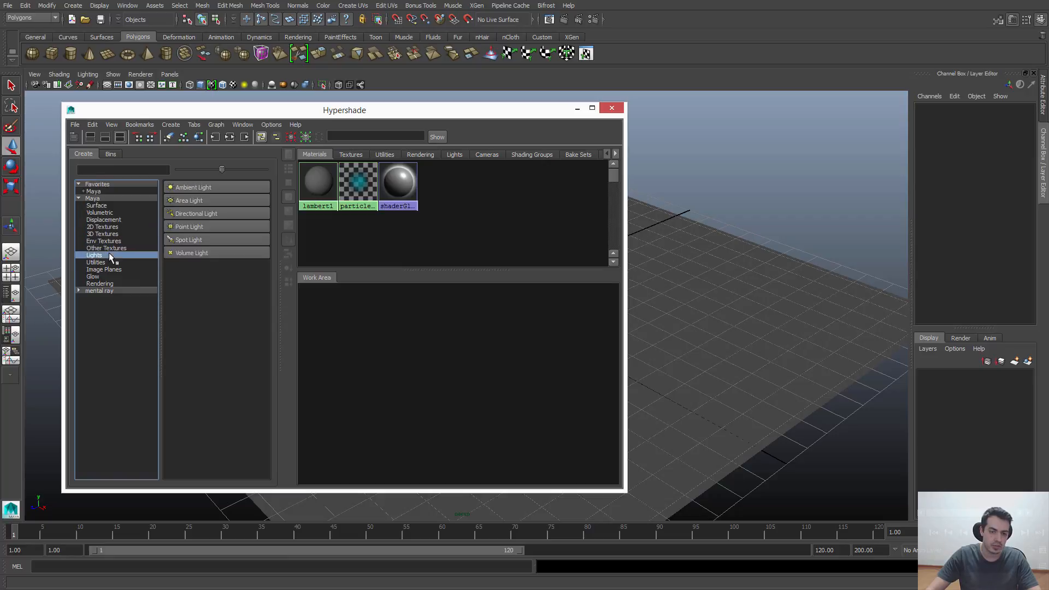
pyautogui.click(109, 260)
pyautogui.click(103, 261)
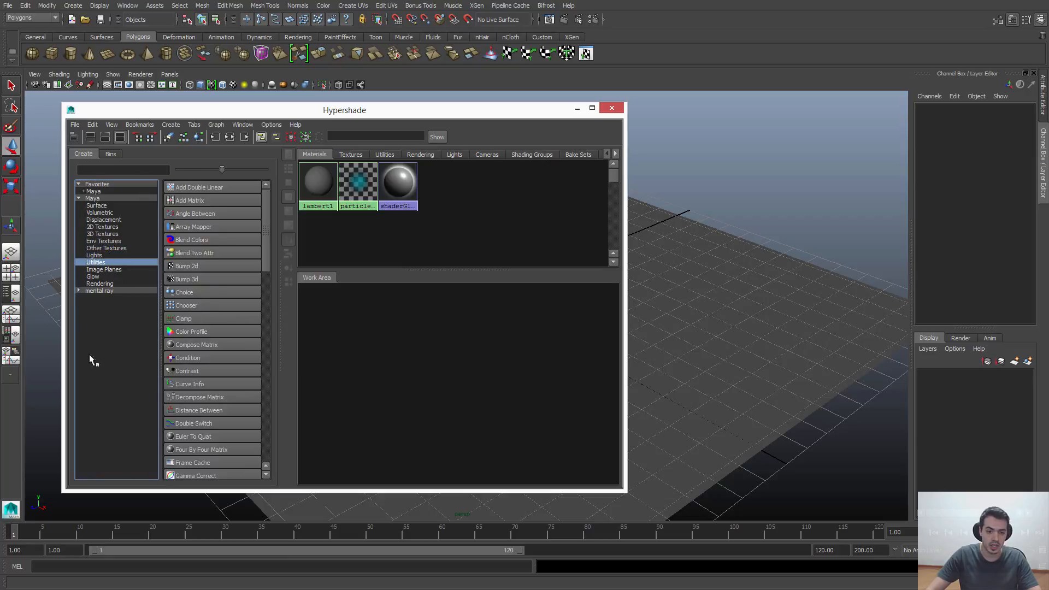
pyautogui.click(97, 199)
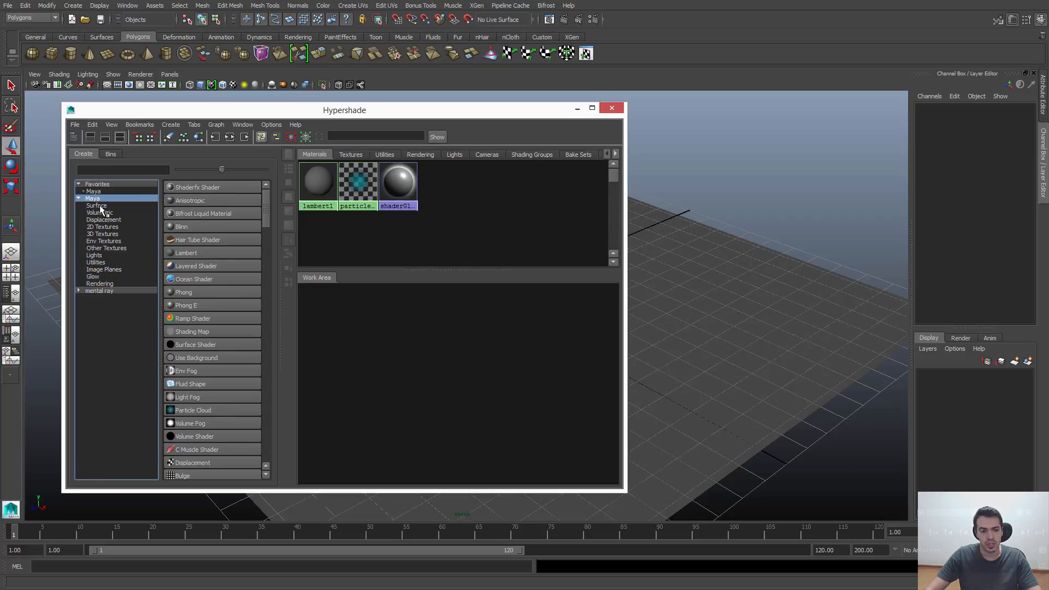
pyautogui.click(100, 206)
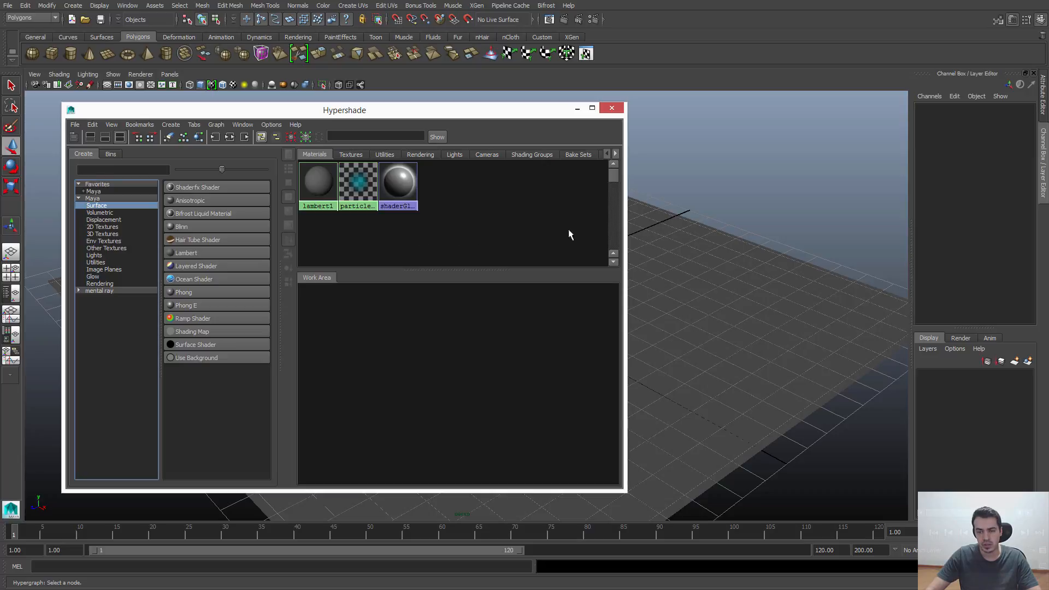
# - Widen the Hypershade window to reveal all scene node categories and show the scene's Textures
pyautogui.moveTo(626, 234); pyautogui.dragTo(854, 229)
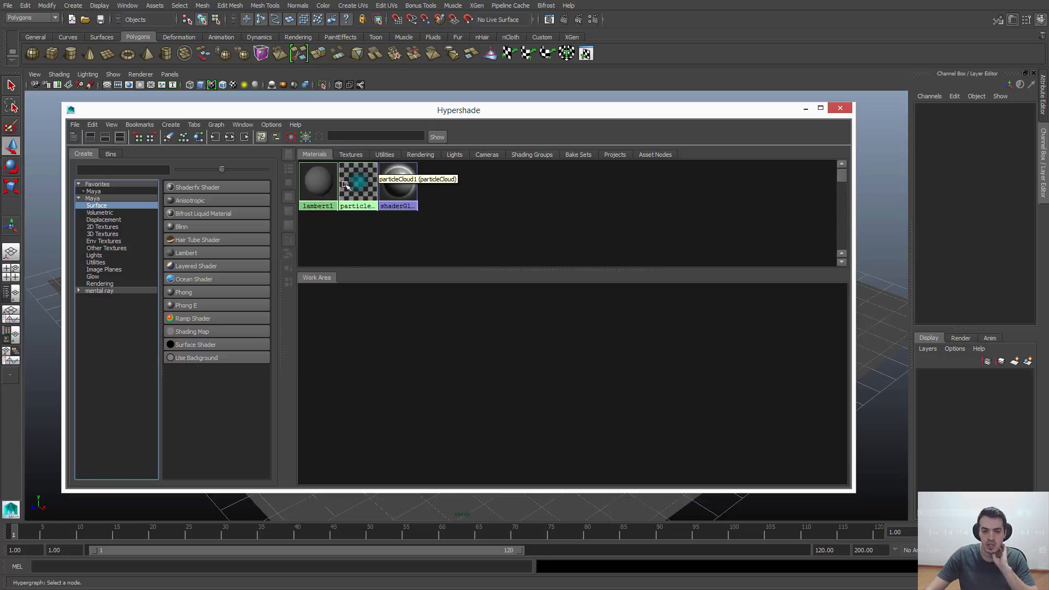
pyautogui.click(345, 158)
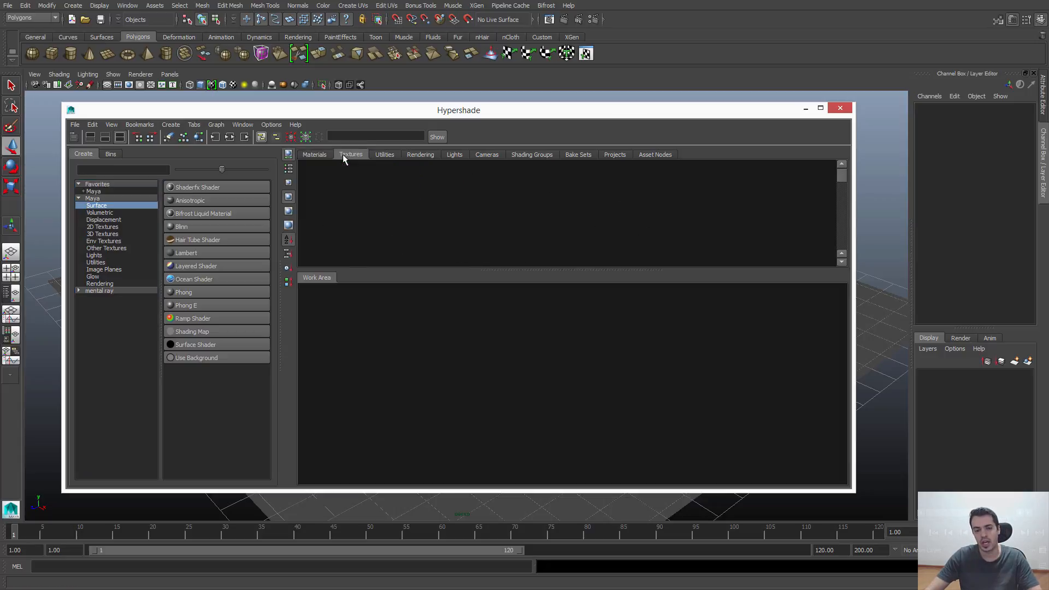
# - Examine the scene's Utilities, Rendering, Lights, Cameras and Shading Groups in Hypershade and return to its Materials
pyautogui.click(376, 155)
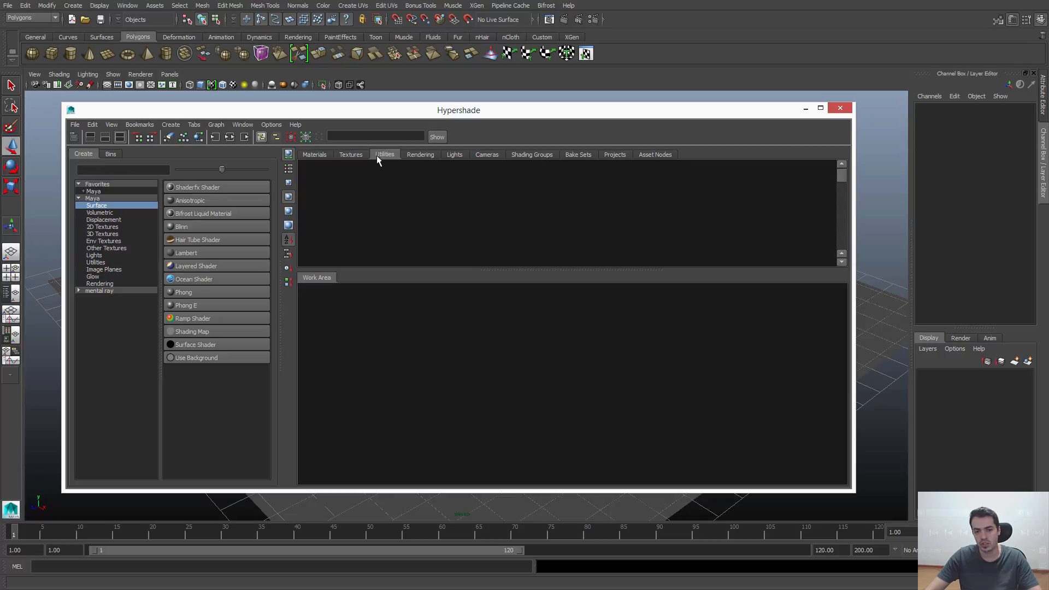
pyautogui.click(420, 154)
pyautogui.click(453, 154)
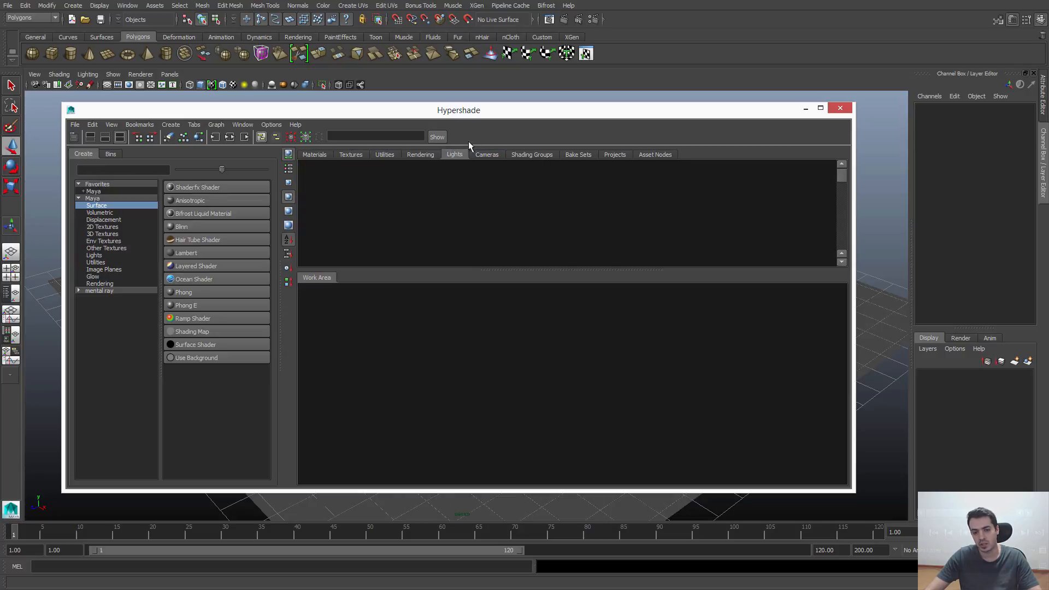
pyautogui.click(486, 155)
pyautogui.click(537, 156)
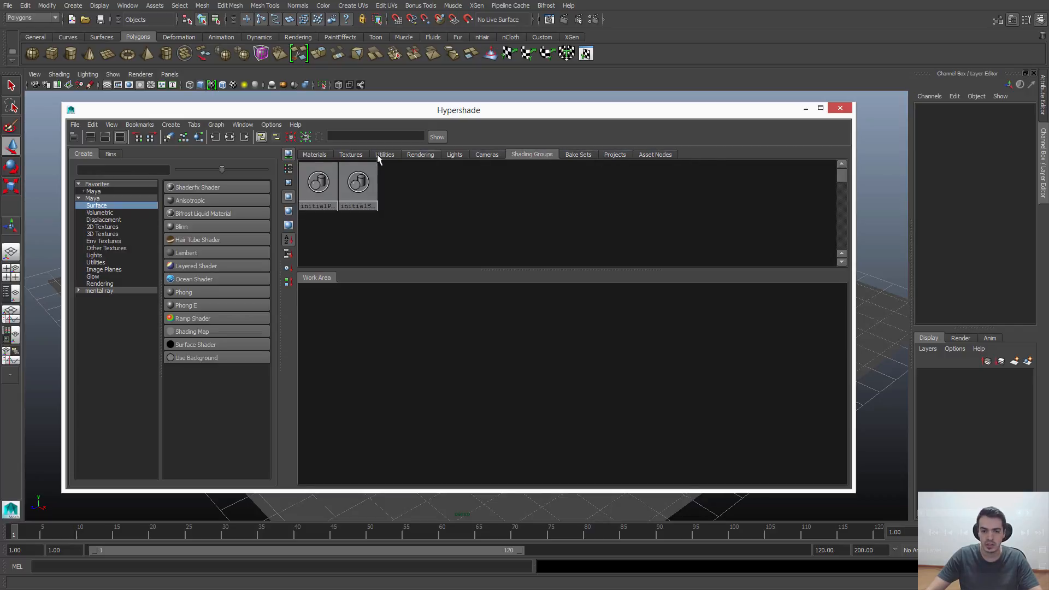
pyautogui.click(315, 155)
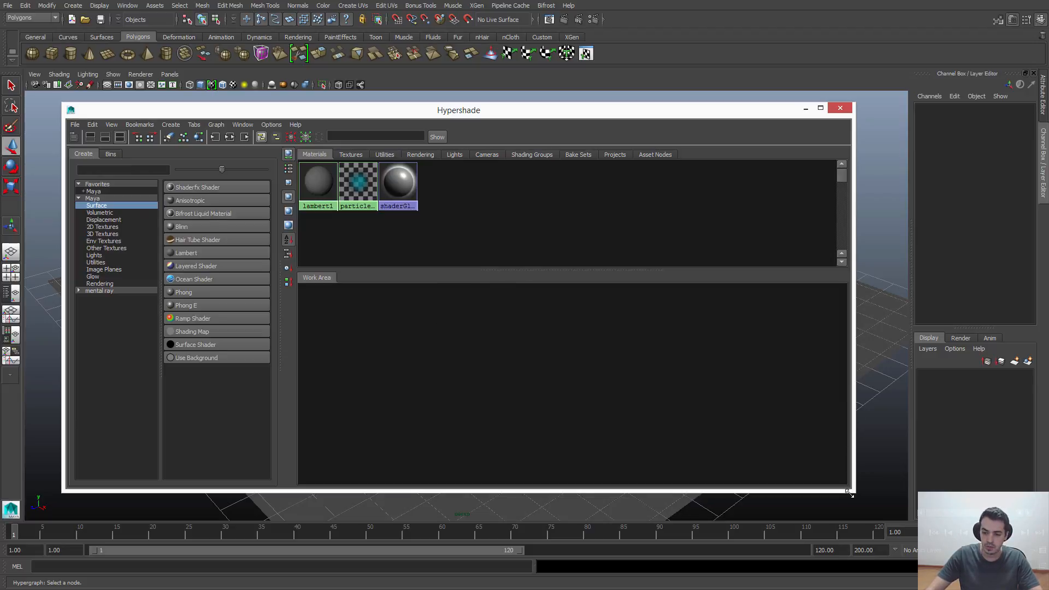
# - Narrow the Hypershade window to uncover the three spheres and give its Work Area slightly more height
pyautogui.moveTo(850, 490); pyautogui.dragTo(457, 490)
pyautogui.moveTo(458, 319); pyautogui.dragTo(494, 323)
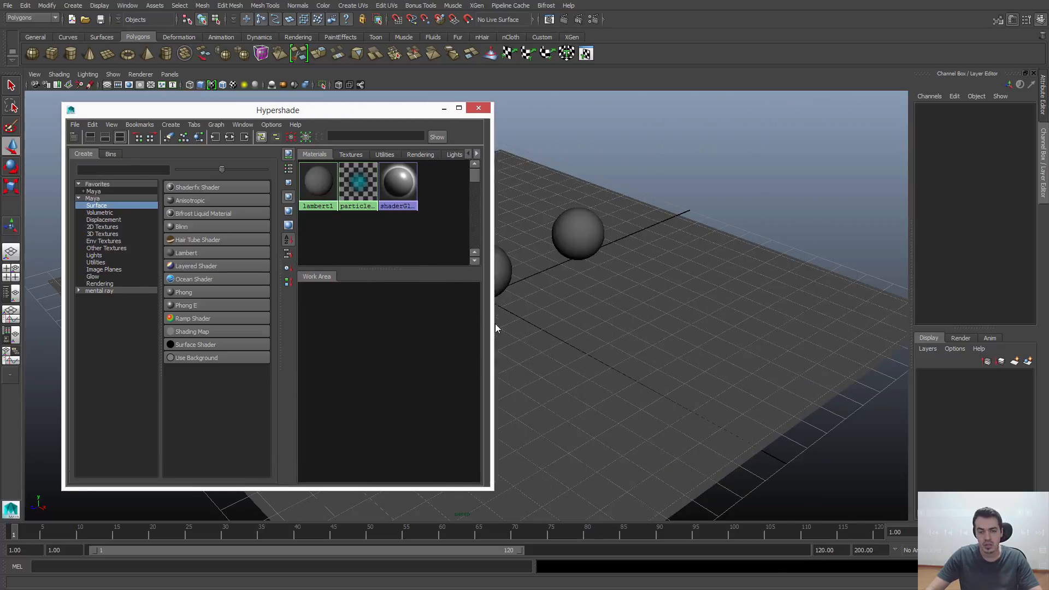
pyautogui.keyDown('alt'); pyautogui.moveTo(649, 264); pyautogui.dragTo(731, 243, button='middle'); pyautogui.keyUp('alt')
pyautogui.keyDown('alt'); pyautogui.moveTo(735, 245); pyautogui.dragTo(748, 249); pyautogui.keyUp('alt')
pyautogui.click(328, 310)
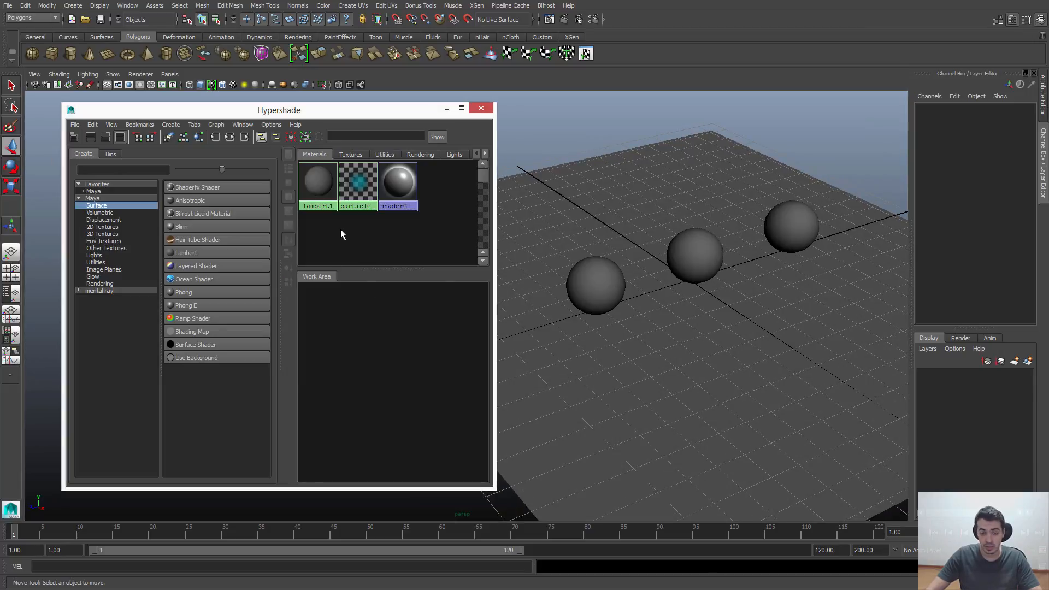
pyautogui.moveTo(363, 268); pyautogui.dragTo(368, 262)
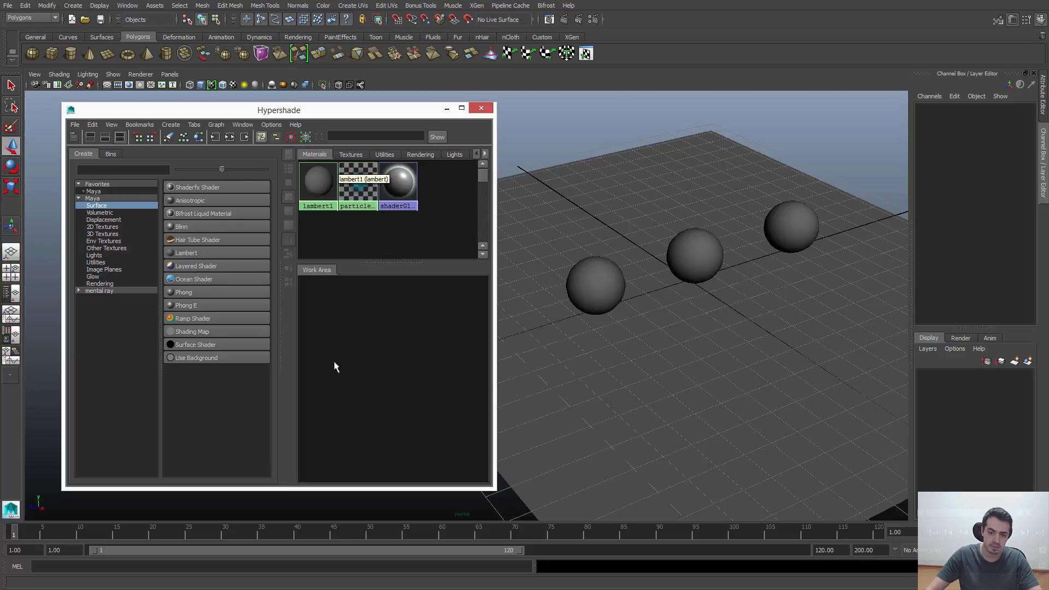
pyautogui.moveTo(496, 340); pyautogui.dragTo(508, 340)
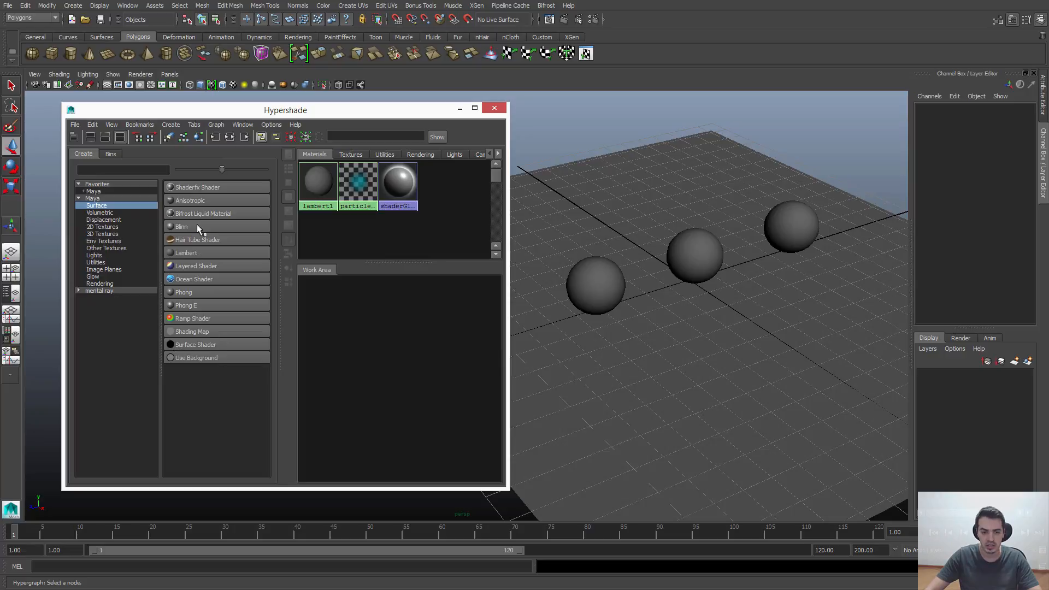
# - Create a Surface Shader material and slightly enlarge the Hypershade window to give its node more room
pyautogui.click(191, 345)
pyautogui.moveTo(340, 299); pyautogui.dragTo(420, 322)
pyautogui.click(415, 341)
pyautogui.moveTo(331, 342); pyautogui.dragTo(358, 355)
pyautogui.moveTo(507, 491); pyautogui.dragTo(562, 515)
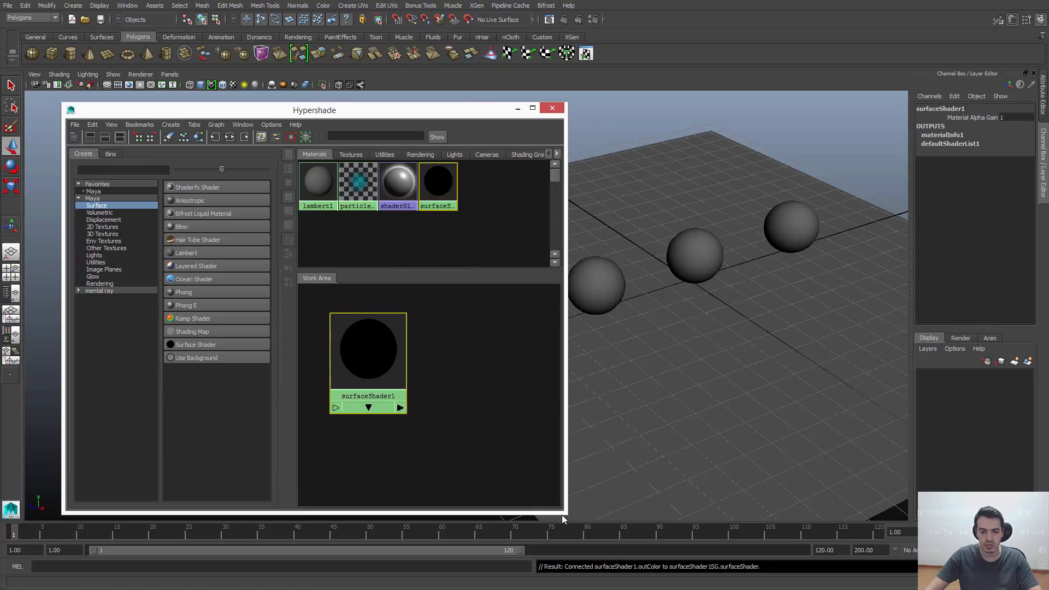
pyautogui.click(454, 428)
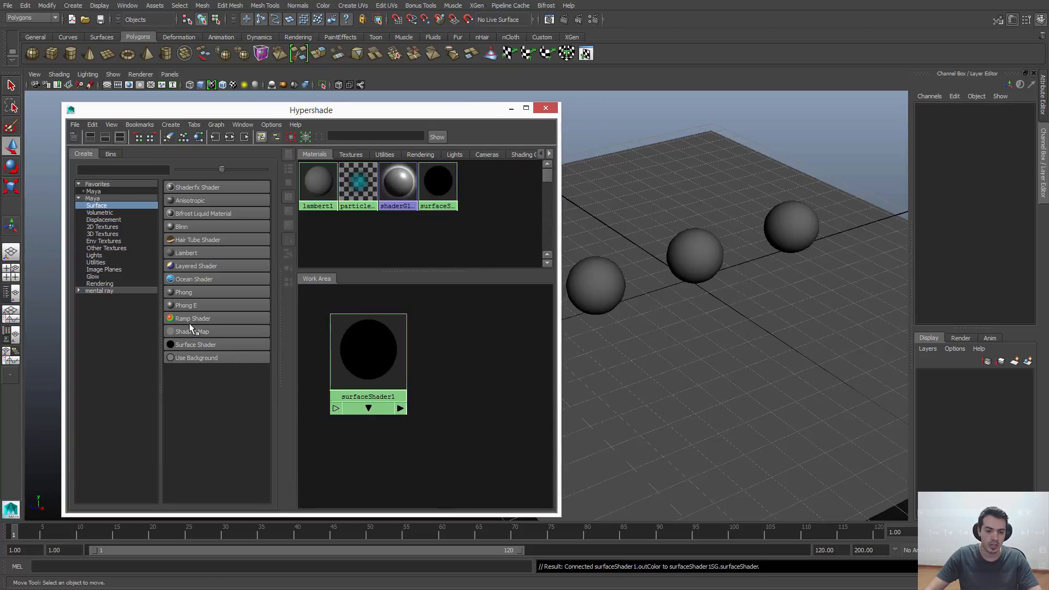
# - Create a Lambert material, place its node beside the surface shader, and create a Blinn material
pyautogui.click(183, 257)
pyautogui.moveTo(333, 454); pyautogui.dragTo(459, 365)
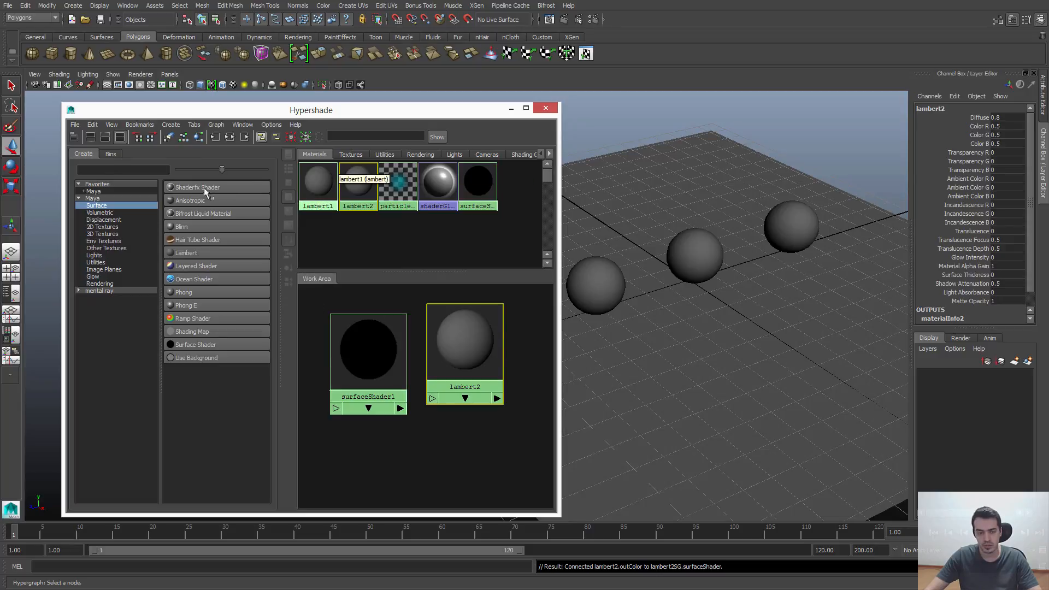
pyautogui.click(172, 226)
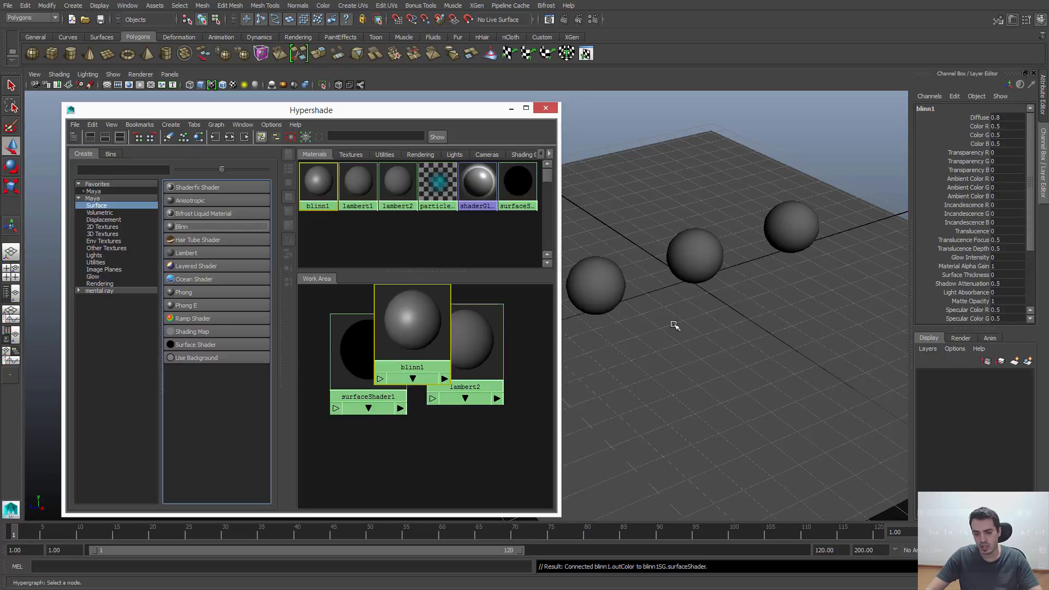
# - Move the Hypershade window closer to the viewport's upper-left corner, away from the spheres
pyautogui.keyDown('alt'); pyautogui.moveTo(720, 298); pyautogui.dragTo(730, 329, button='middle'); pyautogui.keyUp('alt')
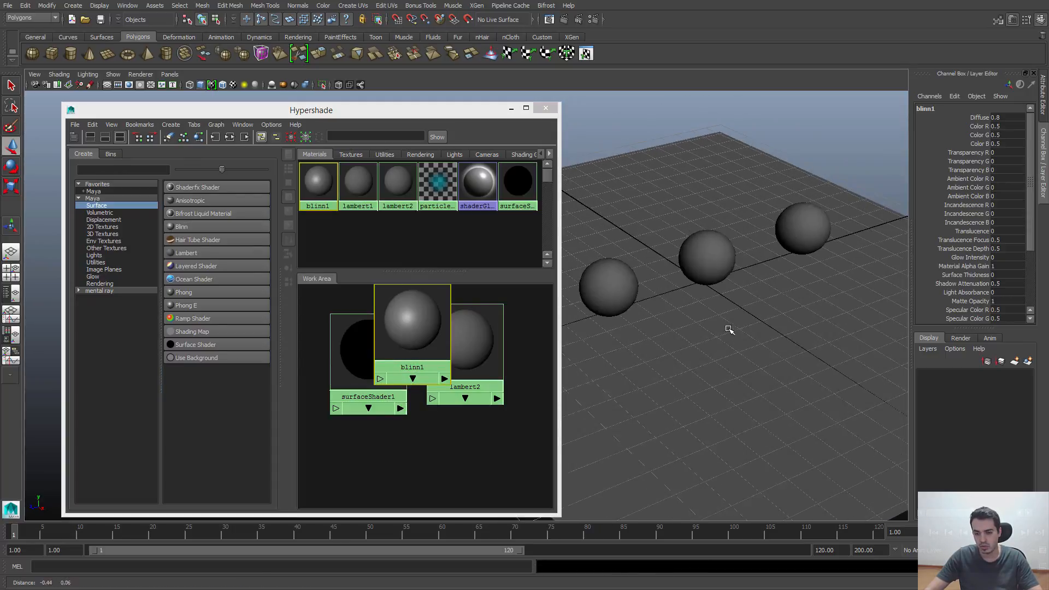
pyautogui.keyDown('alt'); pyautogui.moveTo(729, 330); pyautogui.dragTo(716, 313, button='right'); pyautogui.keyUp('alt')
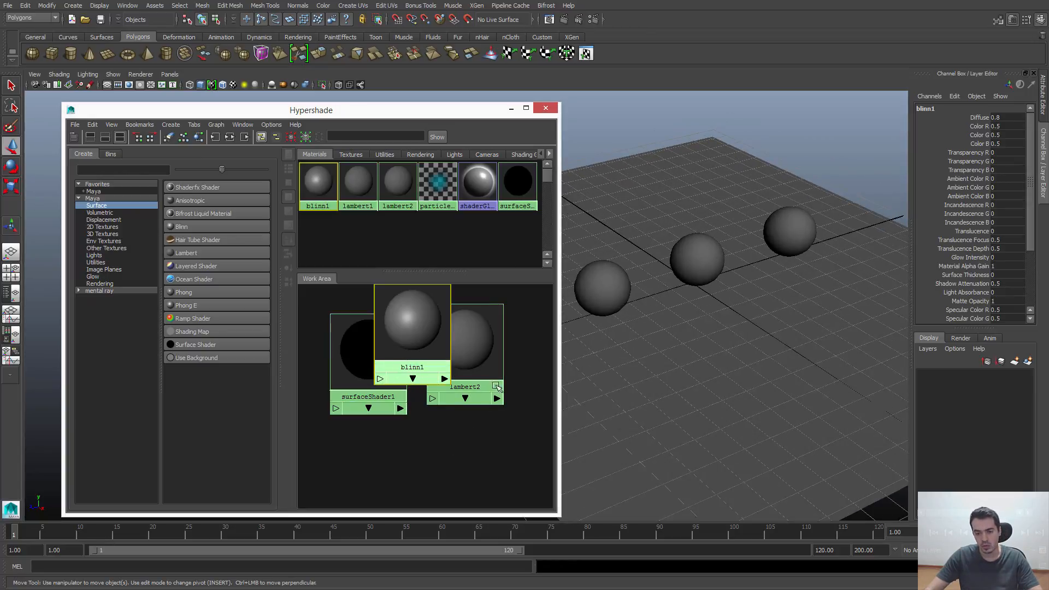
pyautogui.keyDown('alt'); pyautogui.moveTo(497, 388); pyautogui.dragTo(402, 386, button='middle'); pyautogui.keyUp('alt')
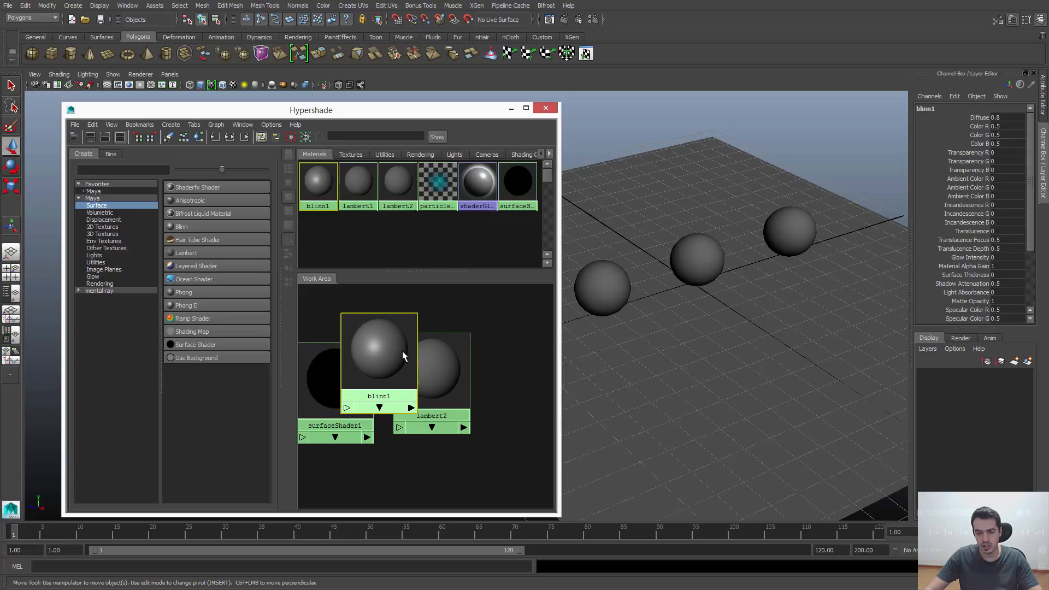
pyautogui.keyDown('alt'); pyautogui.moveTo(403, 353); pyautogui.dragTo(331, 348, button='right'); pyautogui.keyUp('alt')
pyautogui.keyDown('alt'); pyautogui.moveTo(395, 377); pyautogui.dragTo(387, 356, button='right'); pyautogui.keyUp('alt')
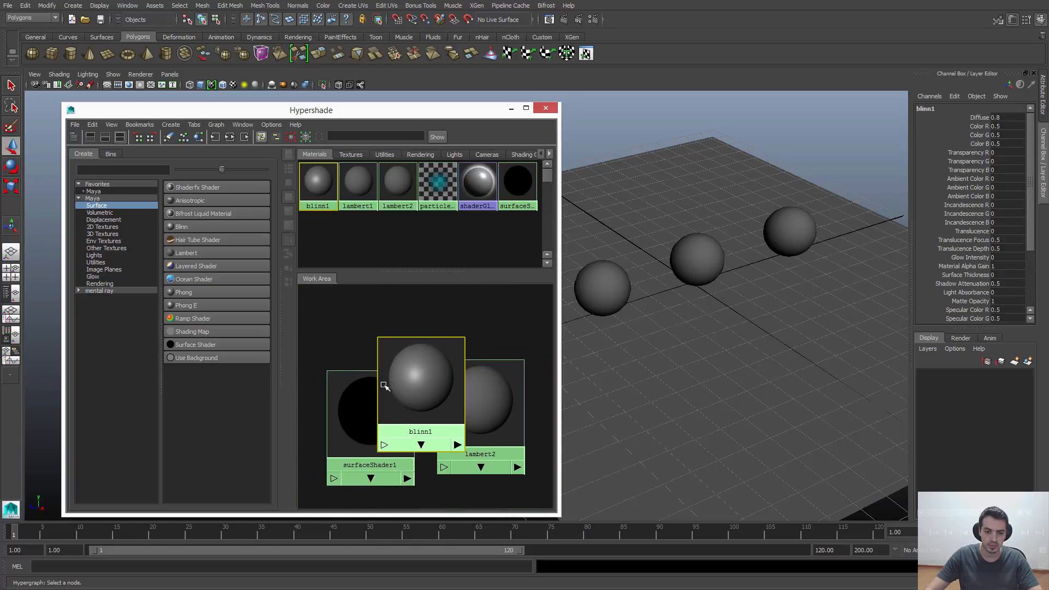
pyautogui.moveTo(215, 116); pyautogui.dragTo(183, 107)
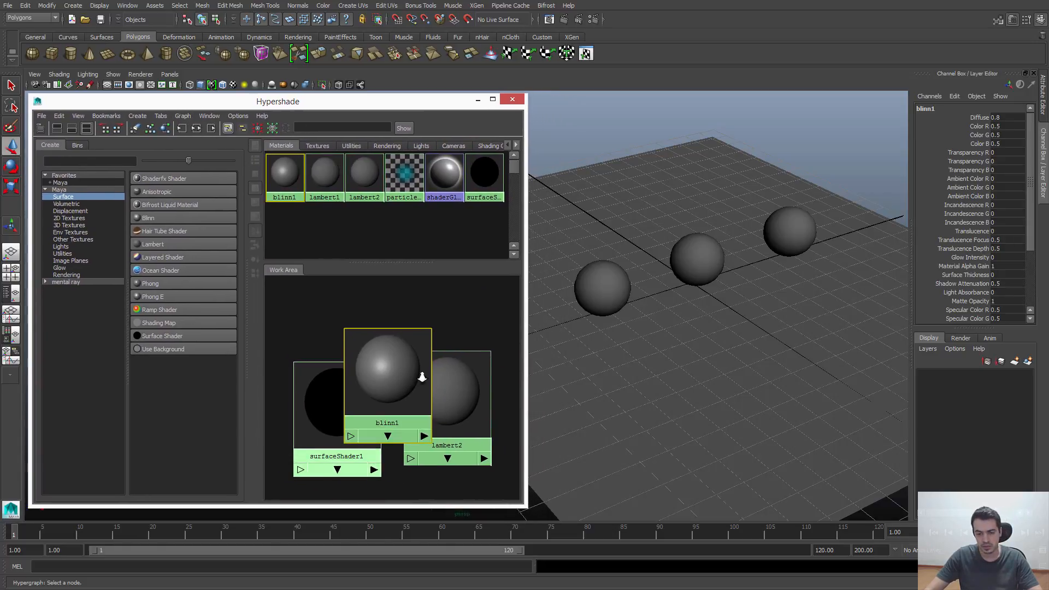
pyautogui.keyDown('alt'); pyautogui.moveTo(421, 375); pyautogui.dragTo(375, 380, button='right'); pyautogui.keyUp('alt')
# - Arrange the surfaceShader1, blinn1 and lambert2 nodes side by side in one row in the Work Area
pyautogui.moveTo(347, 405); pyautogui.dragTo(290, 422)
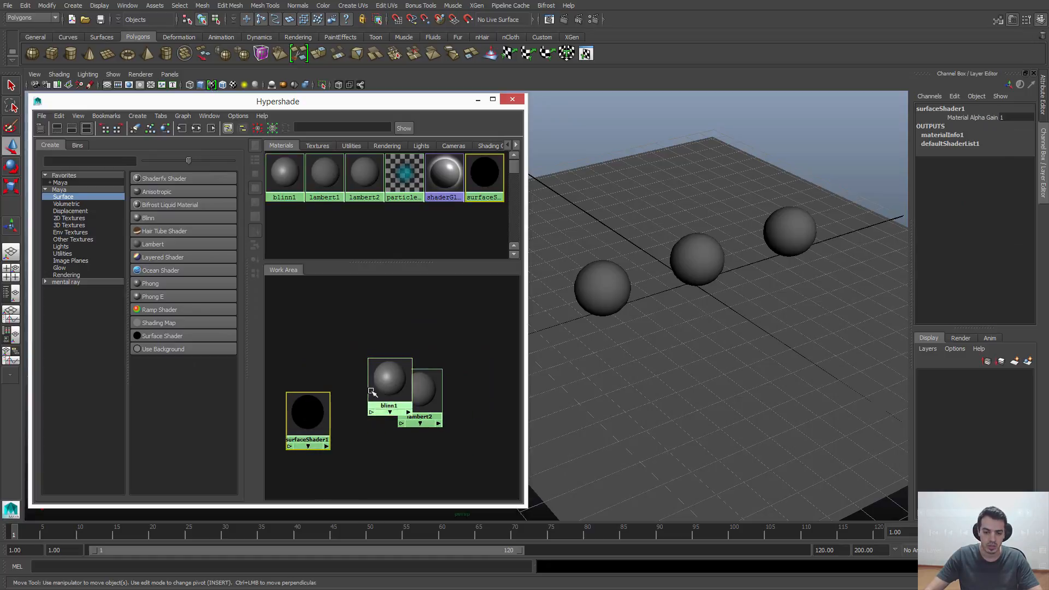
pyautogui.keyDown('alt'); pyautogui.moveTo(641, 322); pyautogui.dragTo(667, 344, button='middle'); pyautogui.keyUp('alt')
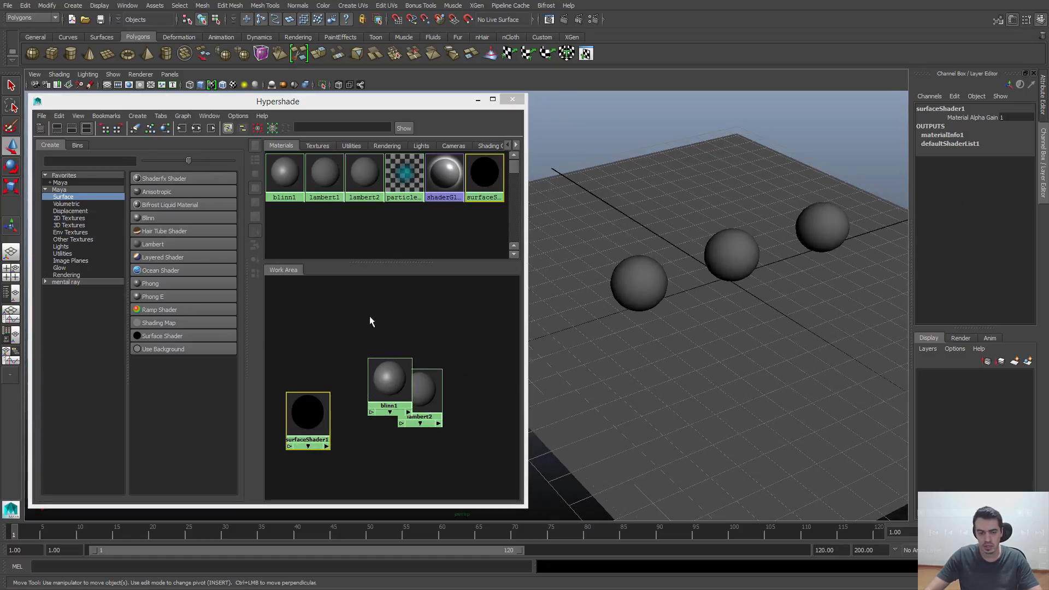
pyautogui.moveTo(312, 431); pyautogui.dragTo(294, 360)
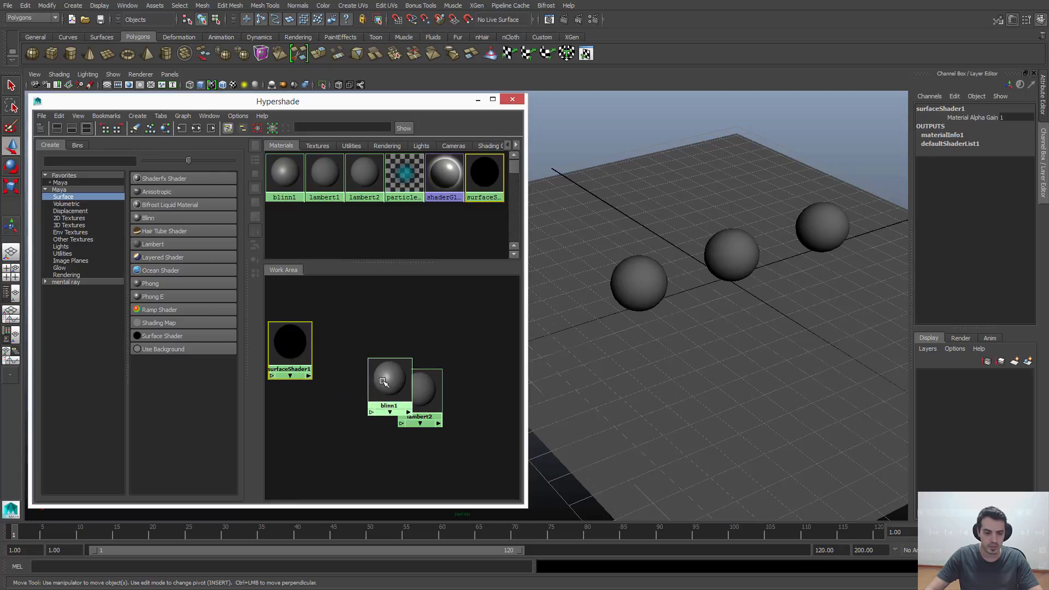
pyautogui.moveTo(390, 383); pyautogui.dragTo(357, 360)
pyautogui.moveTo(415, 383); pyautogui.dragTo(356, 362)
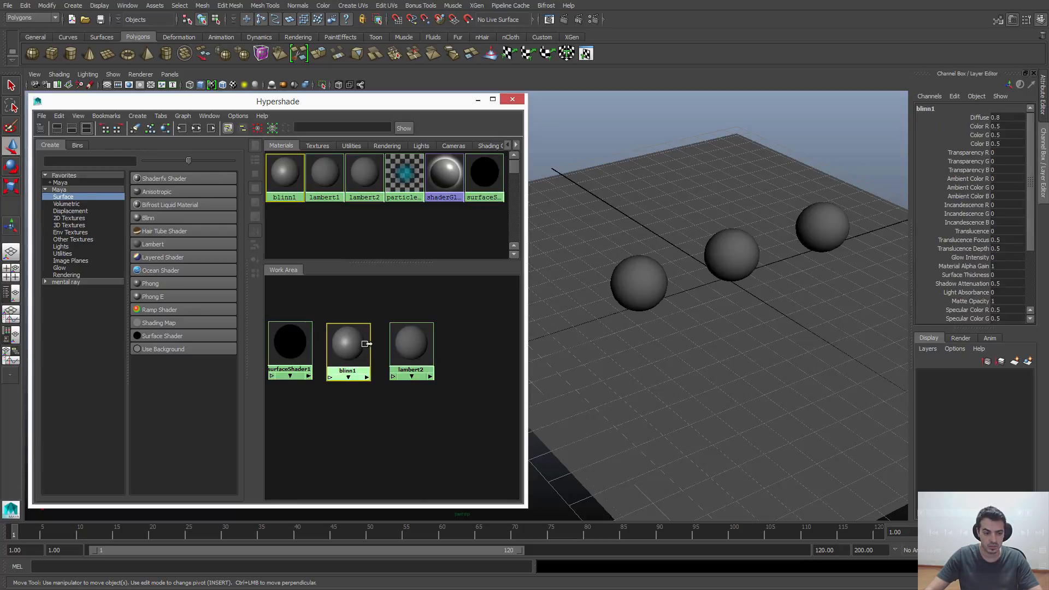
pyautogui.click(382, 403)
pyautogui.keyDown('alt'); pyautogui.moveTo(645, 281); pyautogui.dragTo(710, 355); pyautogui.keyUp('alt')
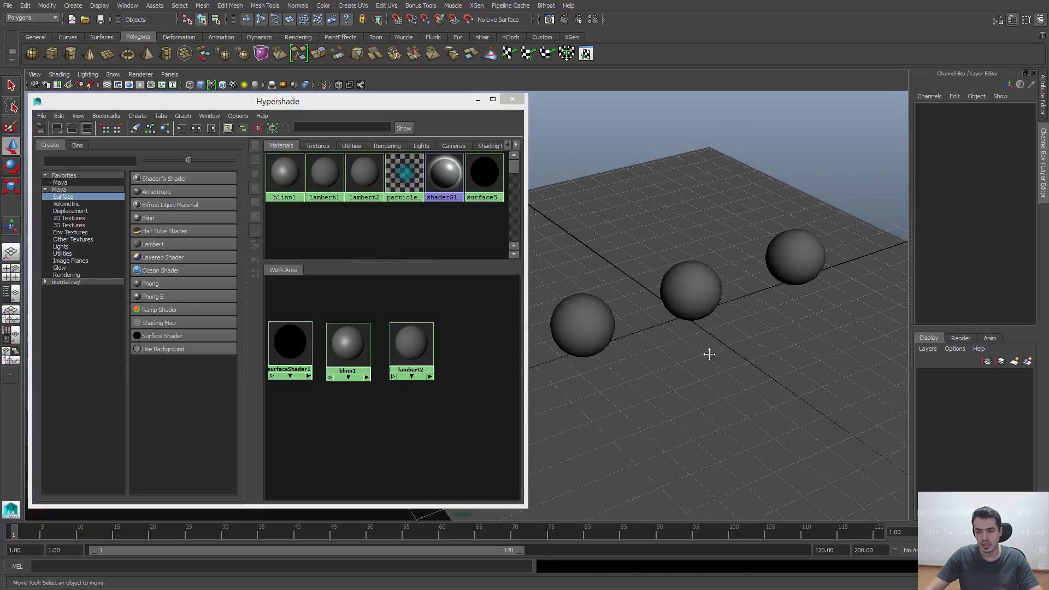
pyautogui.keyDown('alt'); pyautogui.moveTo(710, 354); pyautogui.dragTo(708, 353, button='middle'); pyautogui.keyUp('alt')
pyautogui.moveTo(312, 342); pyautogui.dragTo(556, 330, button='middle')
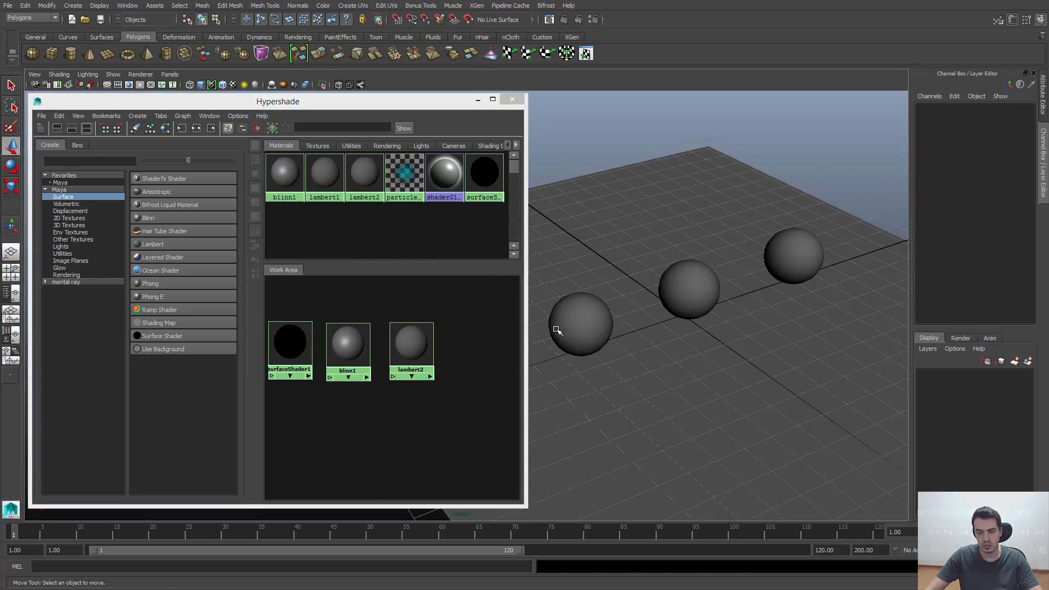
pyautogui.moveTo(824, 248); pyautogui.dragTo(817, 257, button='middle')
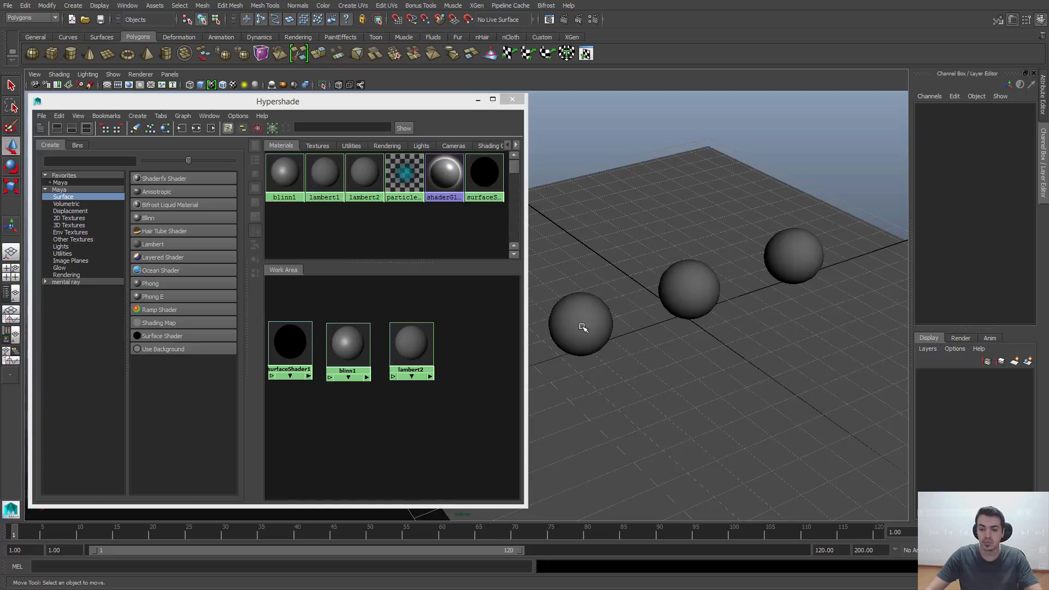
pyautogui.moveTo(720, 280)
pyautogui.keyDown('alt'); pyautogui.mouseDown(button='middle')
pyautogui.moveTo(733, 293)
pyautogui.moveTo(709, 283)
pyautogui.mouseUp(button='middle'); pyautogui.keyUp('alt')
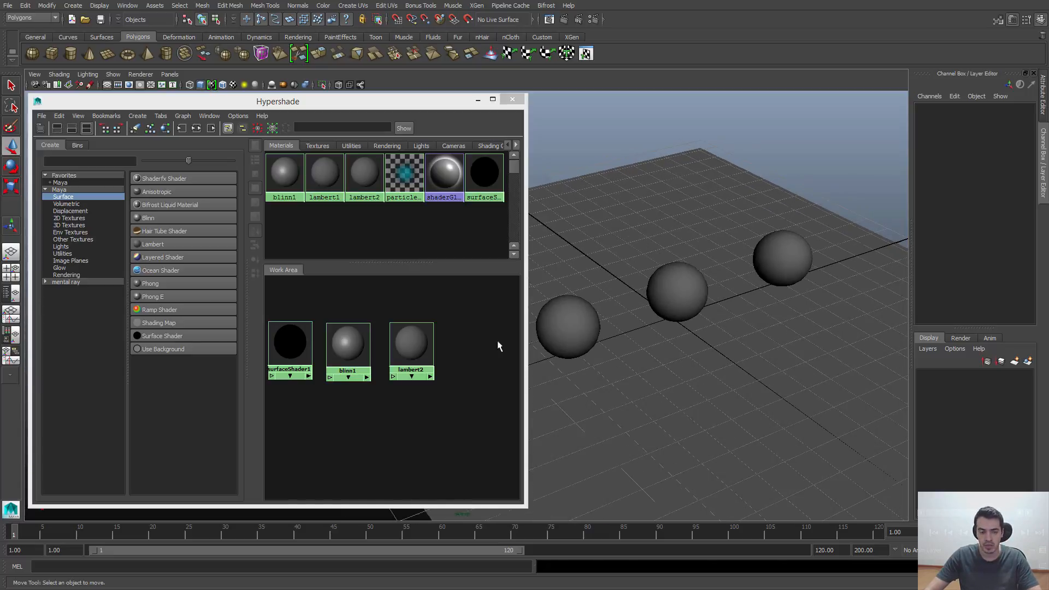
pyautogui.keyDown('alt'); pyautogui.moveTo(628, 317); pyautogui.dragTo(689, 298, button='middle'); pyautogui.keyUp('alt')
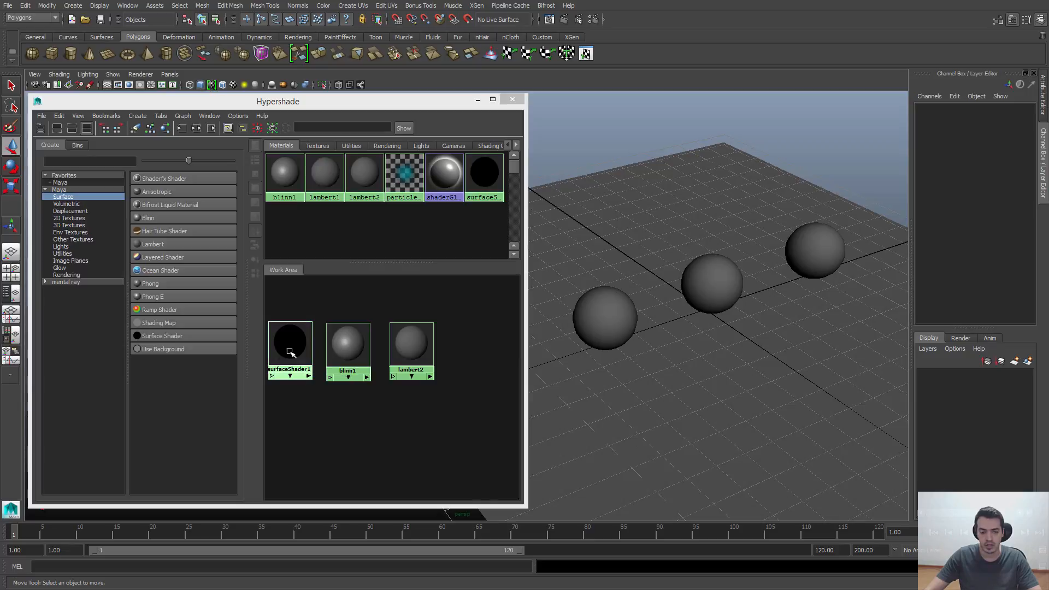
pyautogui.moveTo(283, 346); pyautogui.dragTo(622, 313, button='middle')
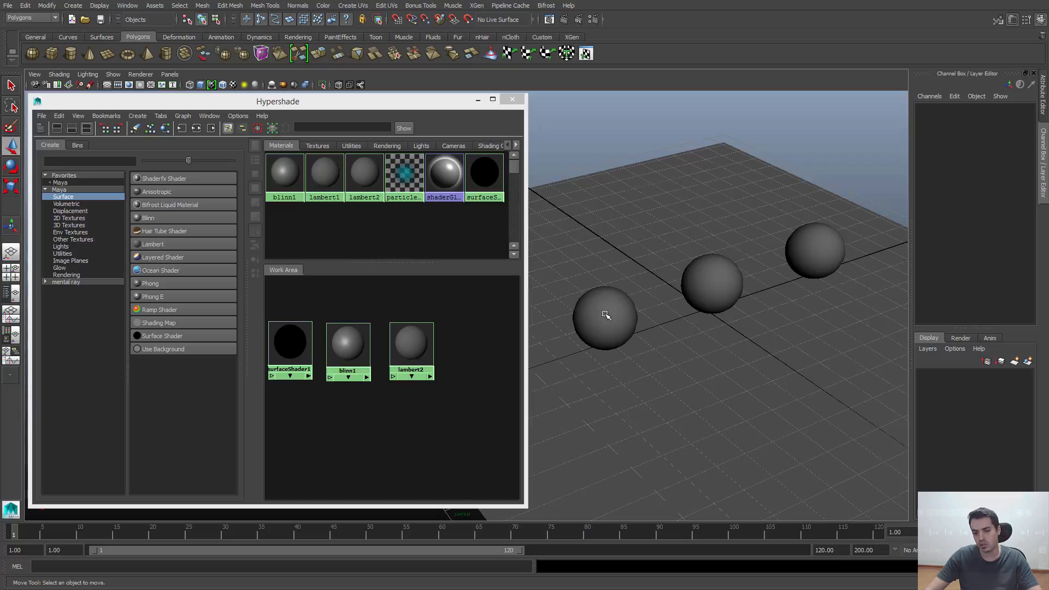
pyautogui.keyDown('alt'); pyautogui.moveTo(644, 251); pyautogui.dragTo(656, 273, button='right'); pyautogui.keyUp('alt')
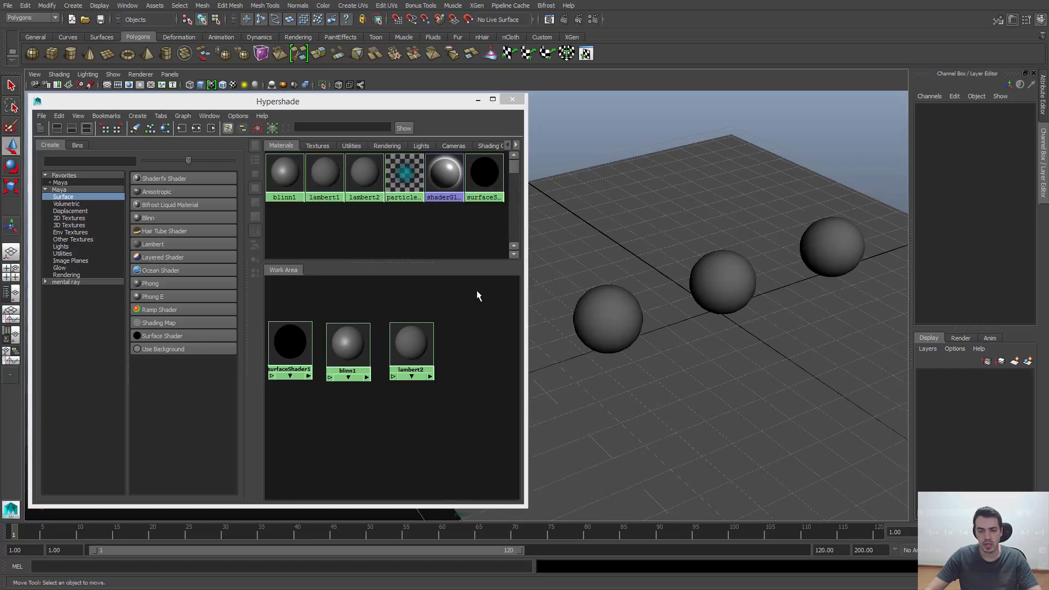
# - Assign the surfaceShader1 material to the sphere nearest the Hypershade window, and clear the selection
pyautogui.click(608, 317)
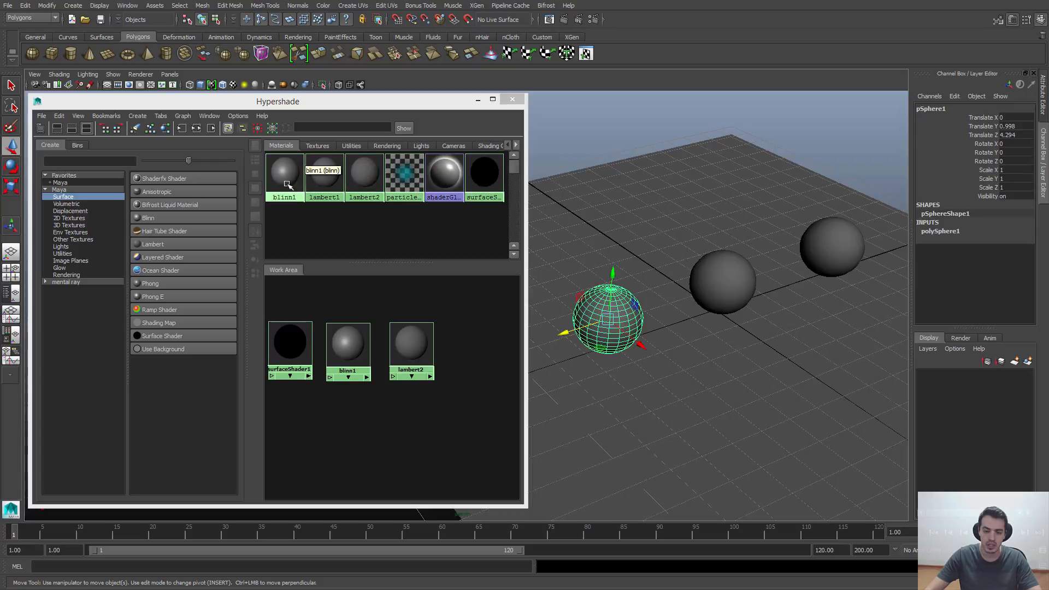
pyautogui.rightClick(288, 344)
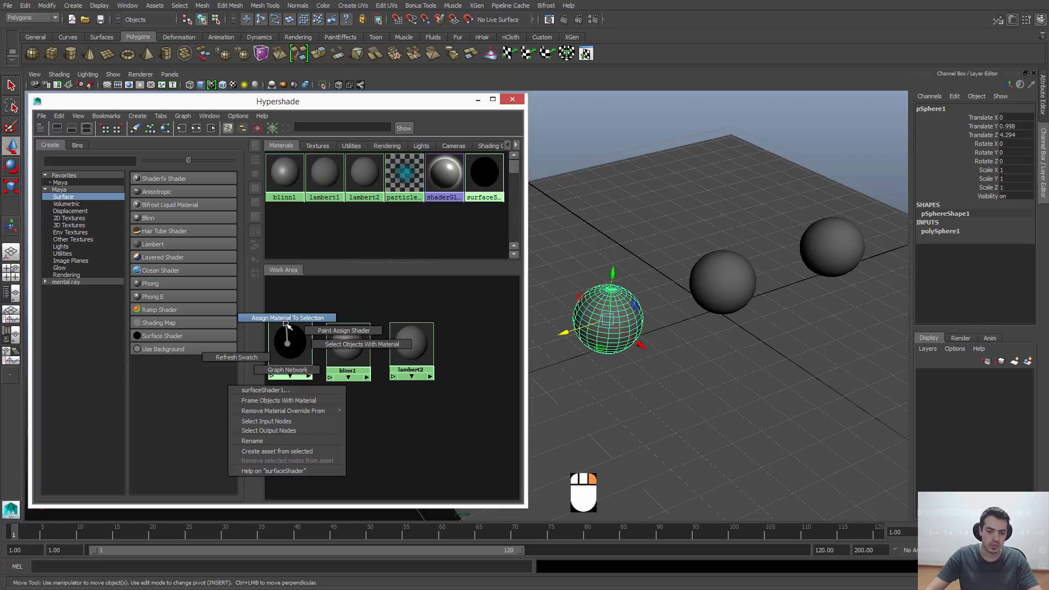
pyautogui.moveTo(286, 324); pyautogui.dragTo(280, 319, button='right')
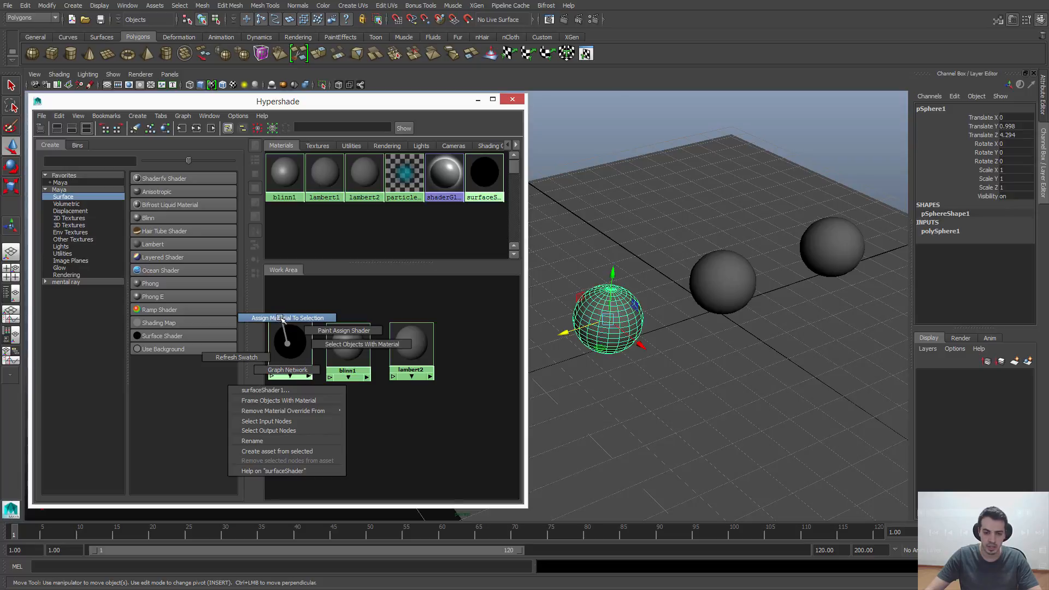
pyautogui.moveTo(281, 318); pyautogui.dragTo(282, 319, button='right')
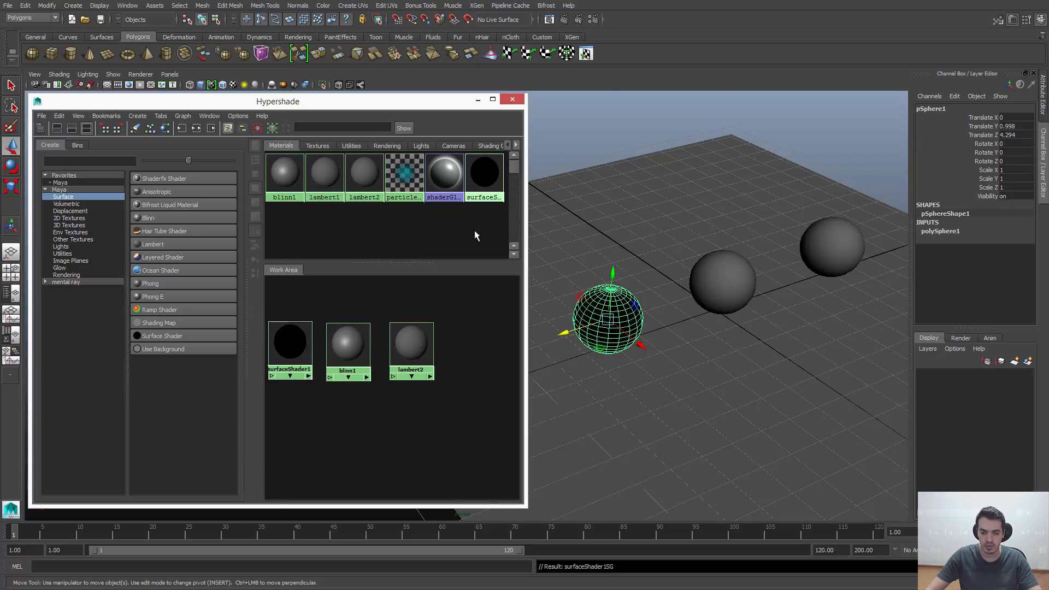
pyautogui.click(638, 285)
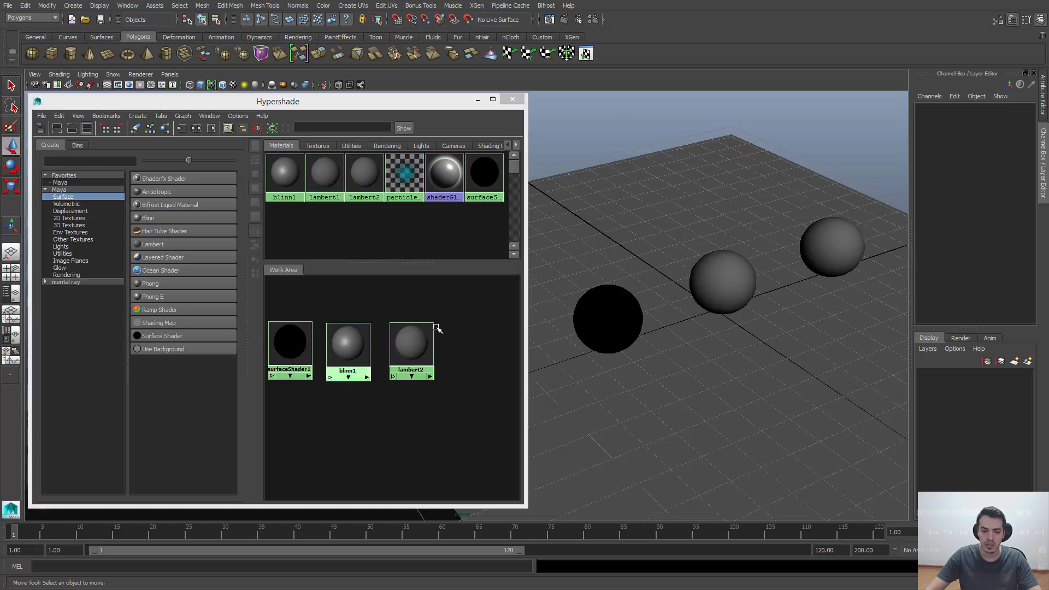
pyautogui.moveTo(634, 294)
pyautogui.keyDown('alt'); pyautogui.mouseDown()
pyautogui.moveTo(609, 288)
pyautogui.moveTo(642, 293)
pyautogui.mouseUp(); pyautogui.keyUp('alt')
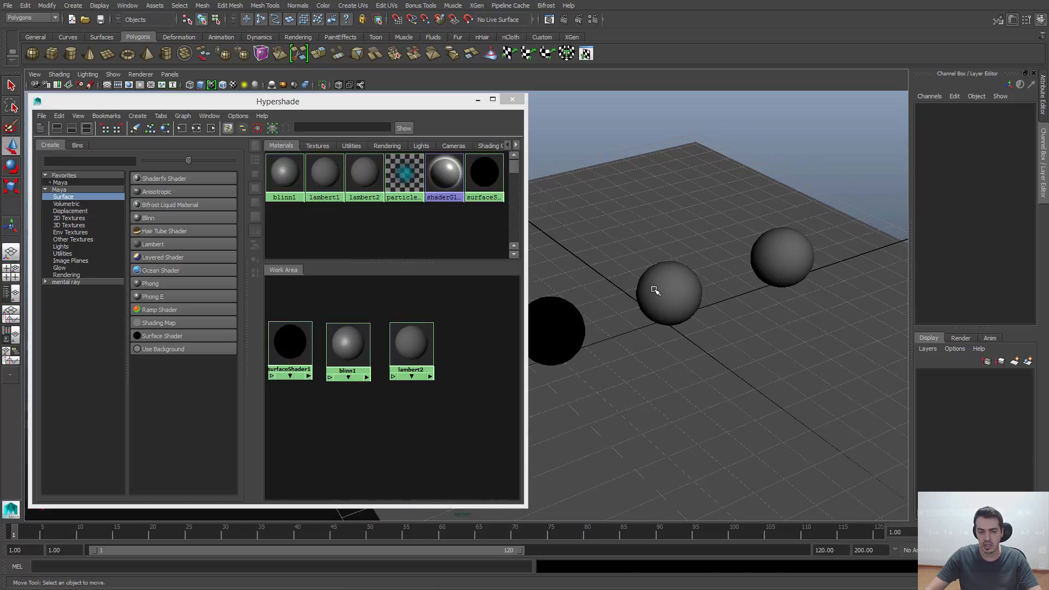
pyautogui.click(655, 291)
pyautogui.click(582, 145)
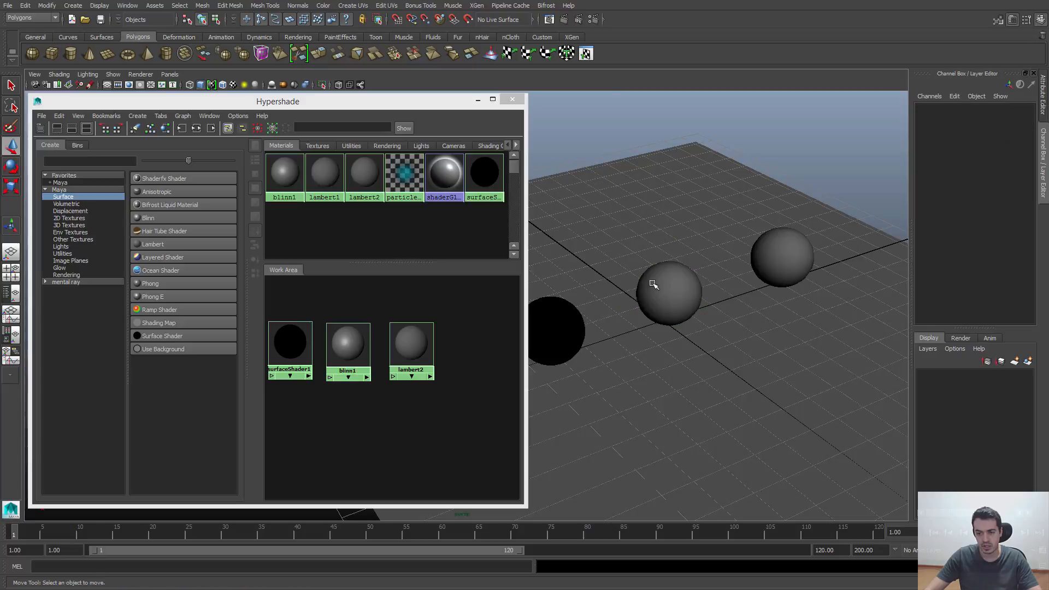
# - Rearrange the Work Area nodes so that lambert2 sits between surfaceShader1 and blinn1
pyautogui.click(648, 308)
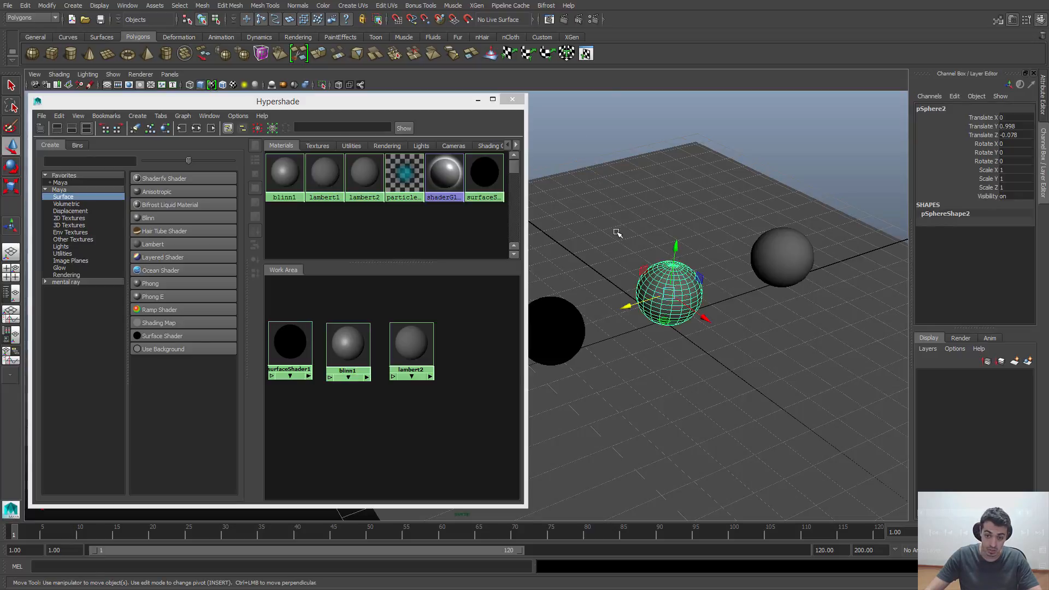
pyautogui.click(607, 154)
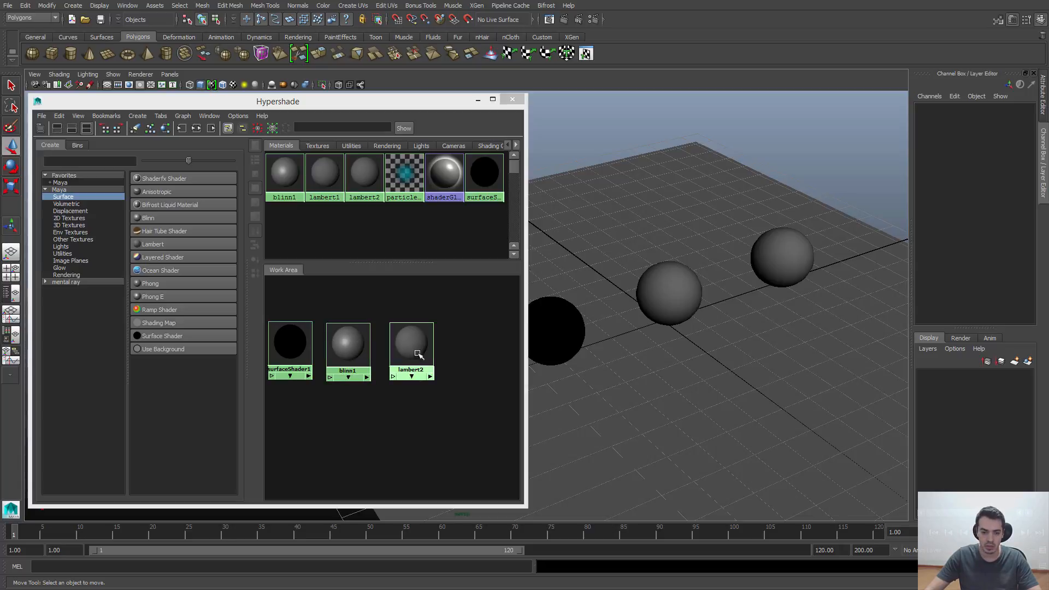
pyautogui.moveTo(349, 351); pyautogui.dragTo(389, 361)
pyautogui.click(390, 442)
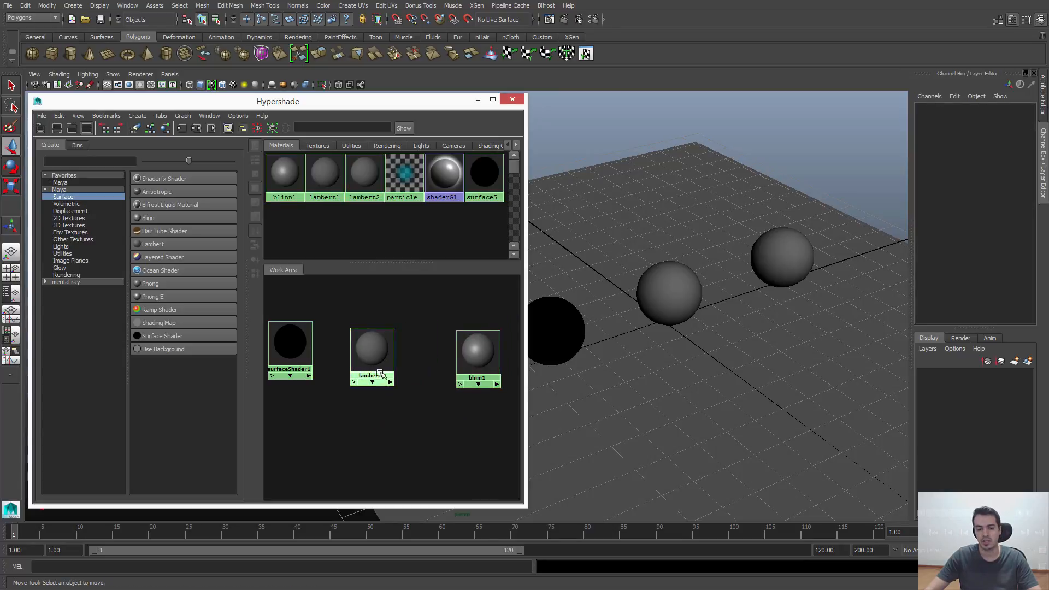
# - Assign the lambert2 material to the middle sphere and the blinn1 material to the farthest sphere
pyautogui.click(381, 351)
pyautogui.click(421, 304)
pyautogui.click(370, 350)
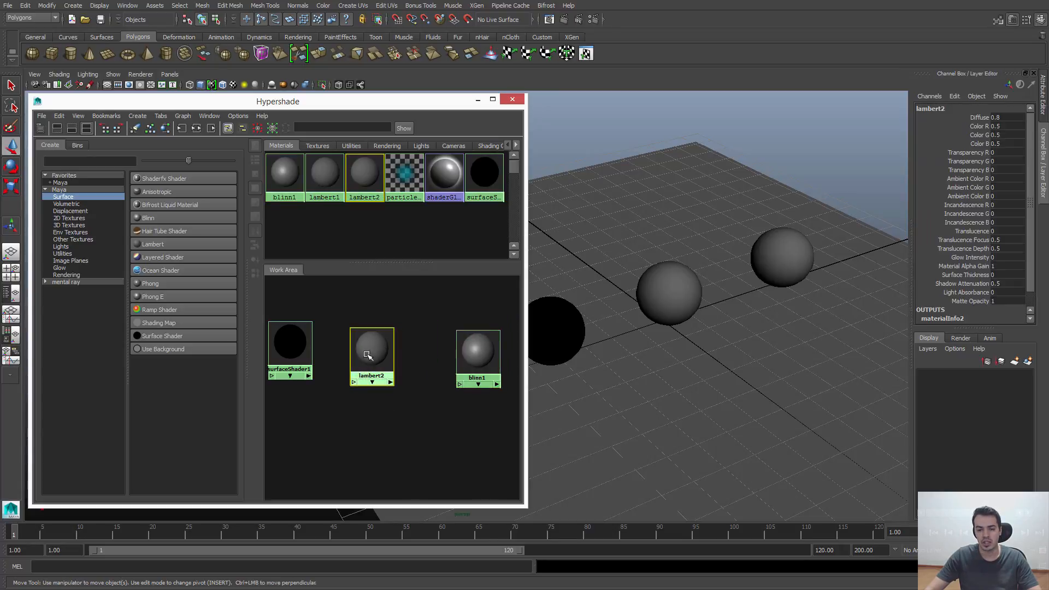
pyautogui.moveTo(370, 351); pyautogui.dragTo(387, 350, button='middle')
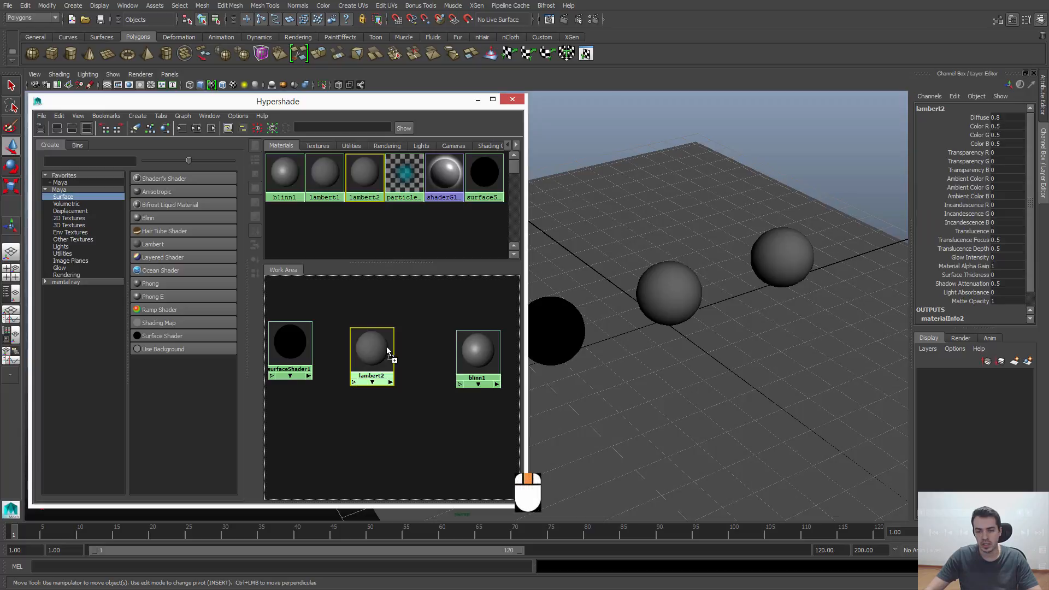
pyautogui.moveTo(512, 324); pyautogui.dragTo(623, 365, button='middle')
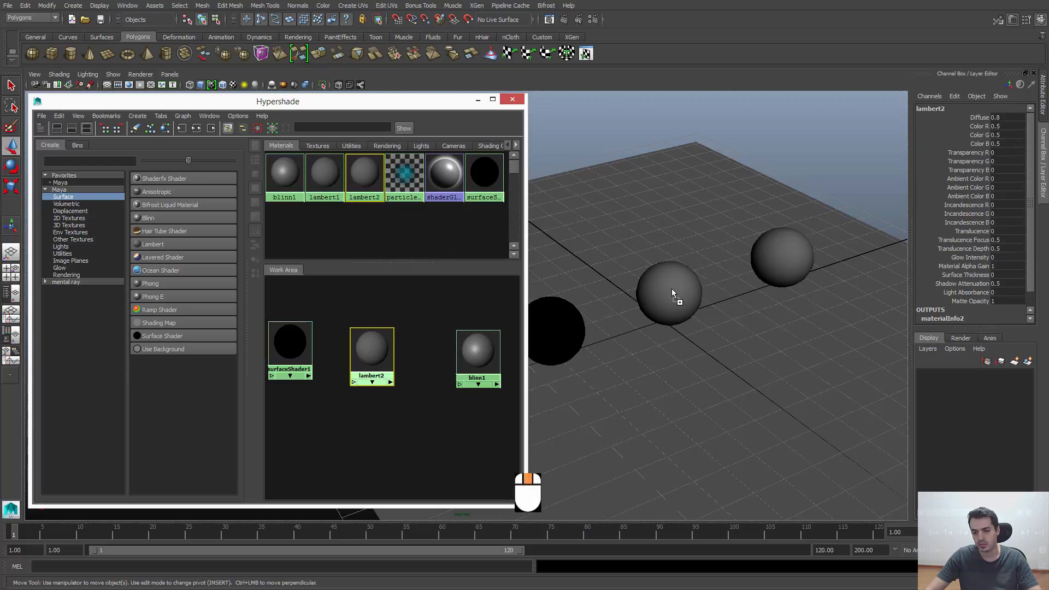
pyautogui.moveTo(672, 289); pyautogui.dragTo(672, 290, button='middle')
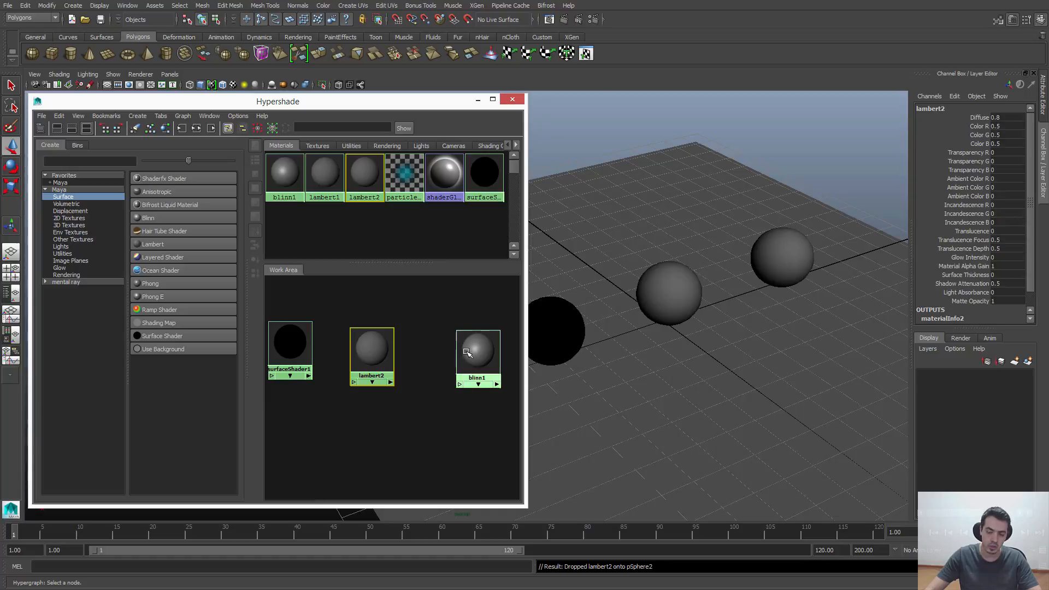
pyautogui.moveTo(477, 351); pyautogui.dragTo(778, 252, button='middle')
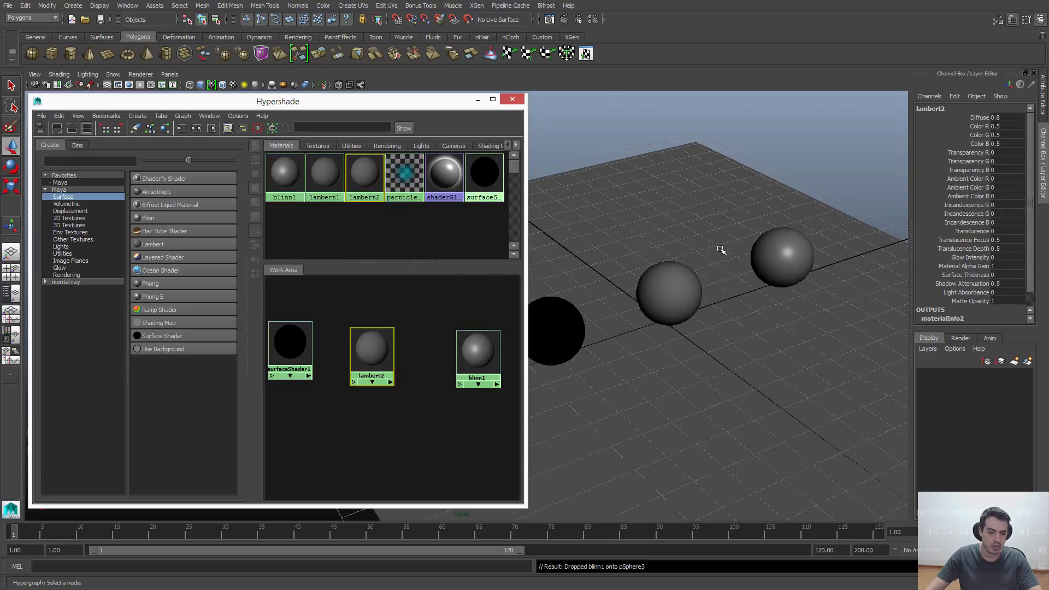
pyautogui.keyDown('alt'); pyautogui.moveTo(629, 310); pyautogui.dragTo(643, 308, button='middle'); pyautogui.keyUp('alt')
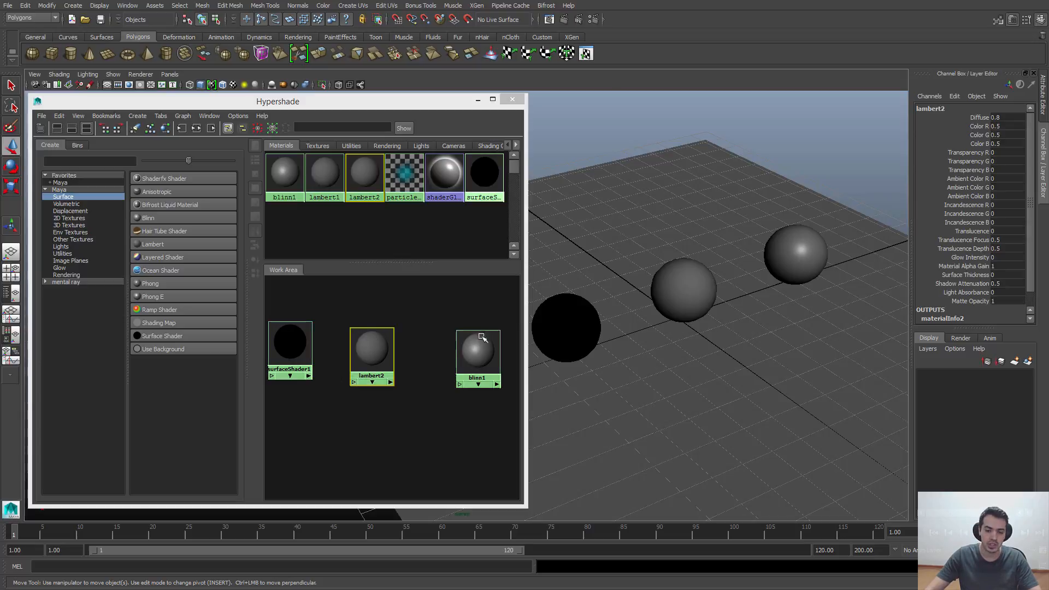
# - Open the surfaceShader1 material in the Attribute Editor
pyautogui.click(295, 344)
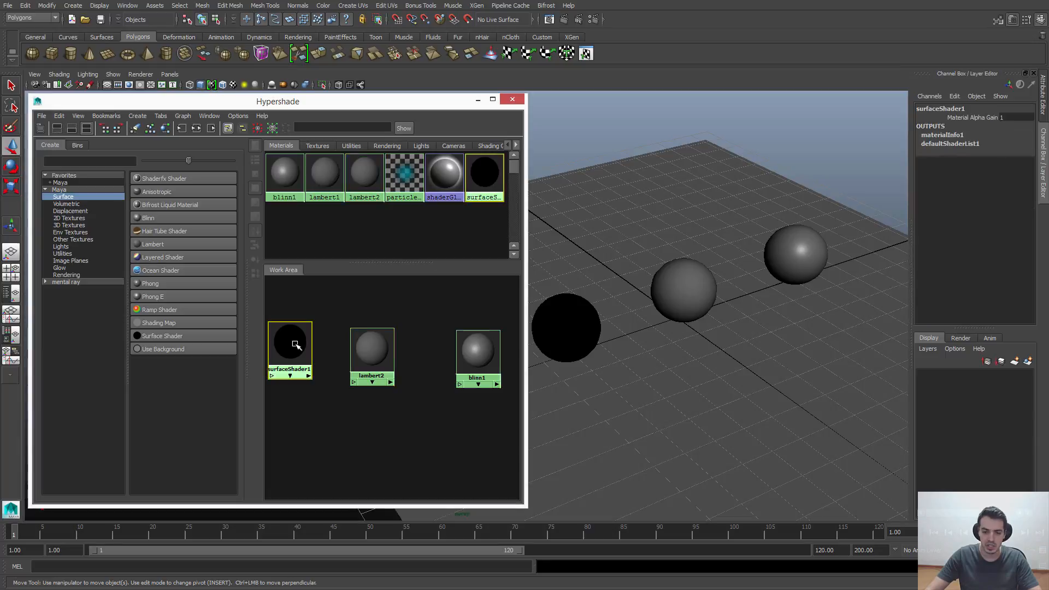
pyautogui.click(128, 6)
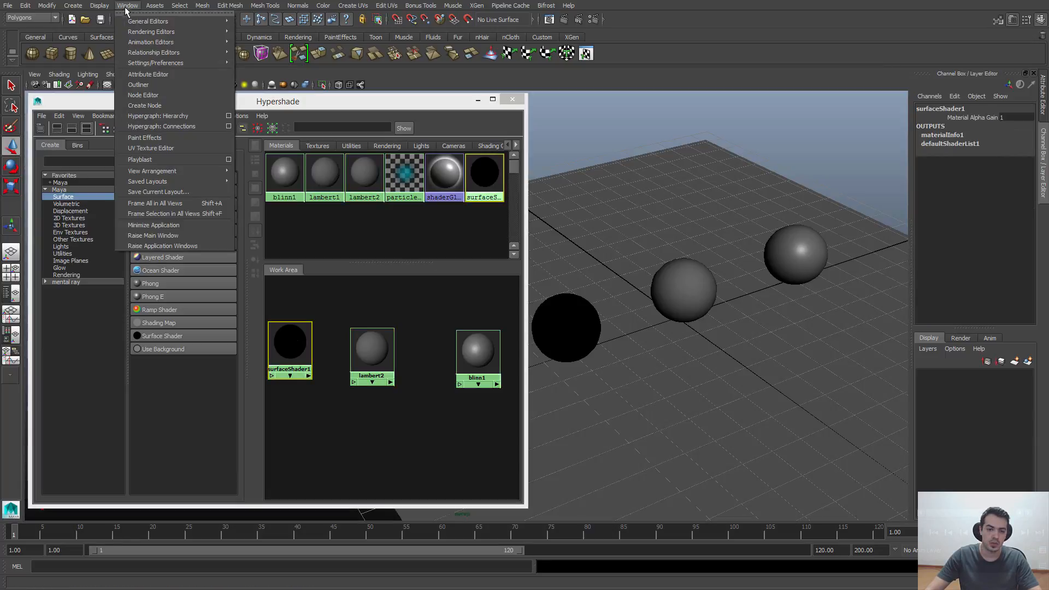
pyautogui.click(321, 359)
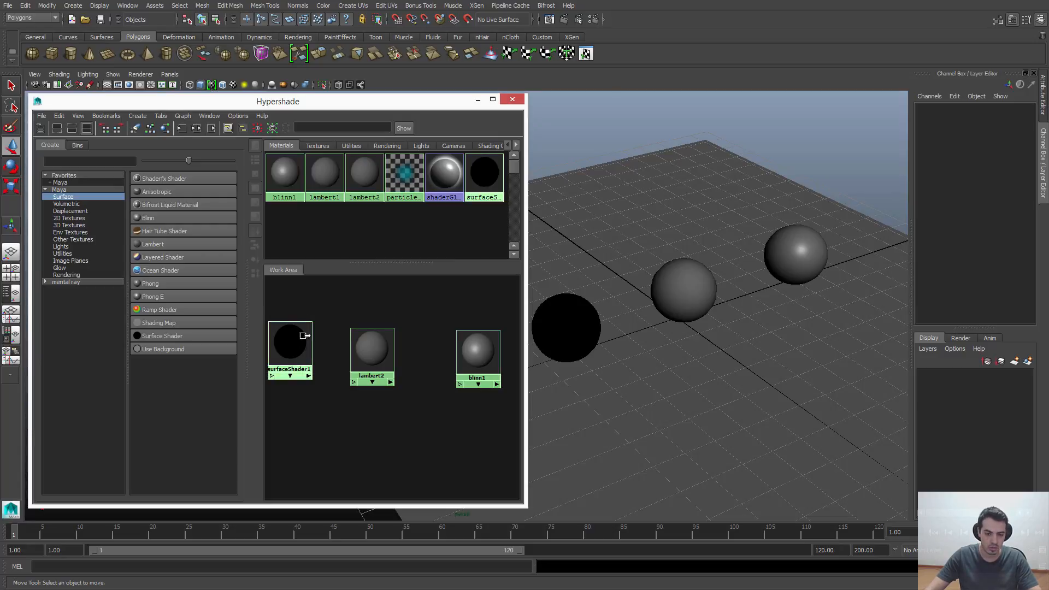
pyautogui.doubleClick(296, 342)
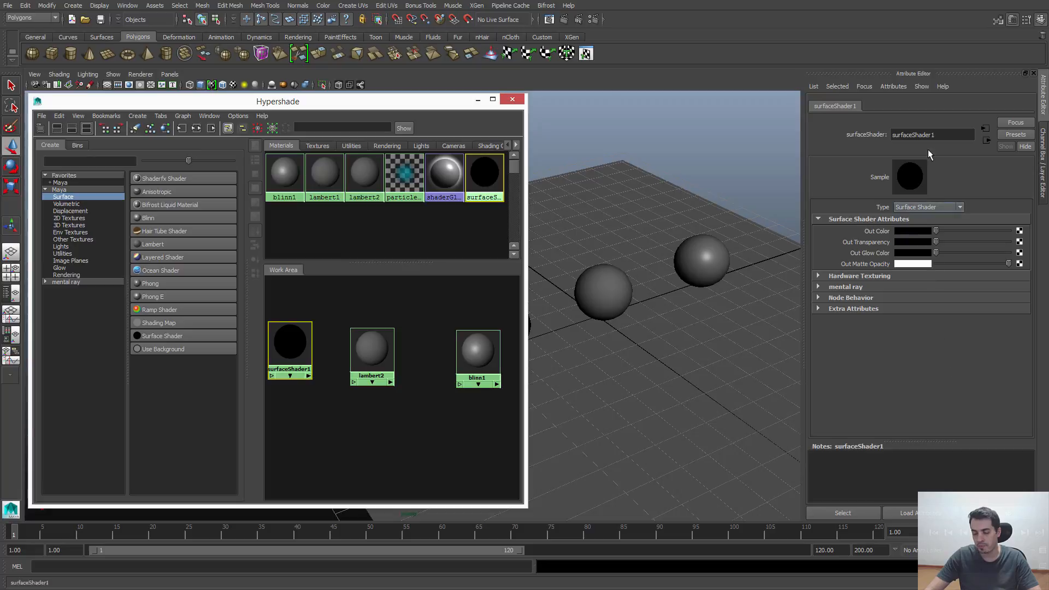
# - Narrow the Hypershade window to uncover the nearest sphere, keeping all three material nodes inside its Work Area
pyautogui.moveTo(526, 284); pyautogui.dragTo(442, 285)
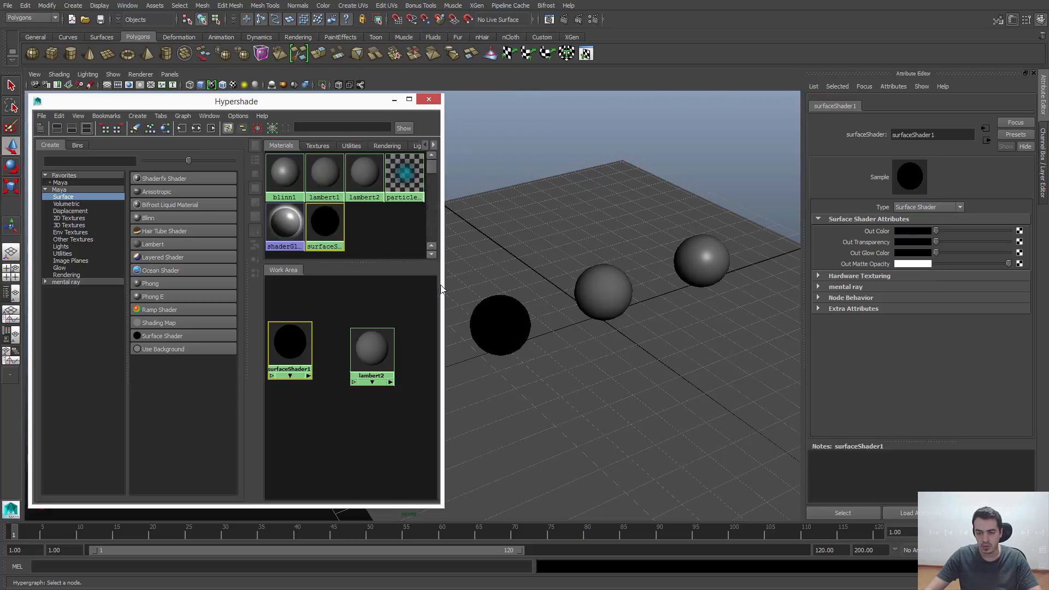
pyautogui.moveTo(441, 332); pyautogui.dragTo(477, 332)
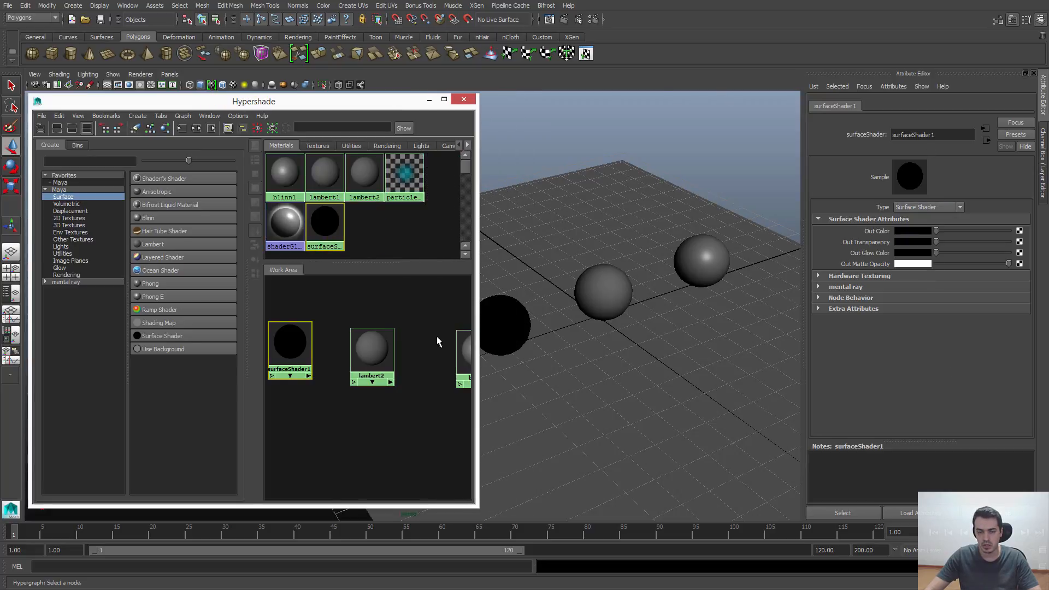
pyautogui.scroll(-3, 389, 326)
pyautogui.keyDown('alt'); pyautogui.moveTo(590, 294); pyautogui.dragTo(609, 291, button='middle'); pyautogui.keyUp('alt')
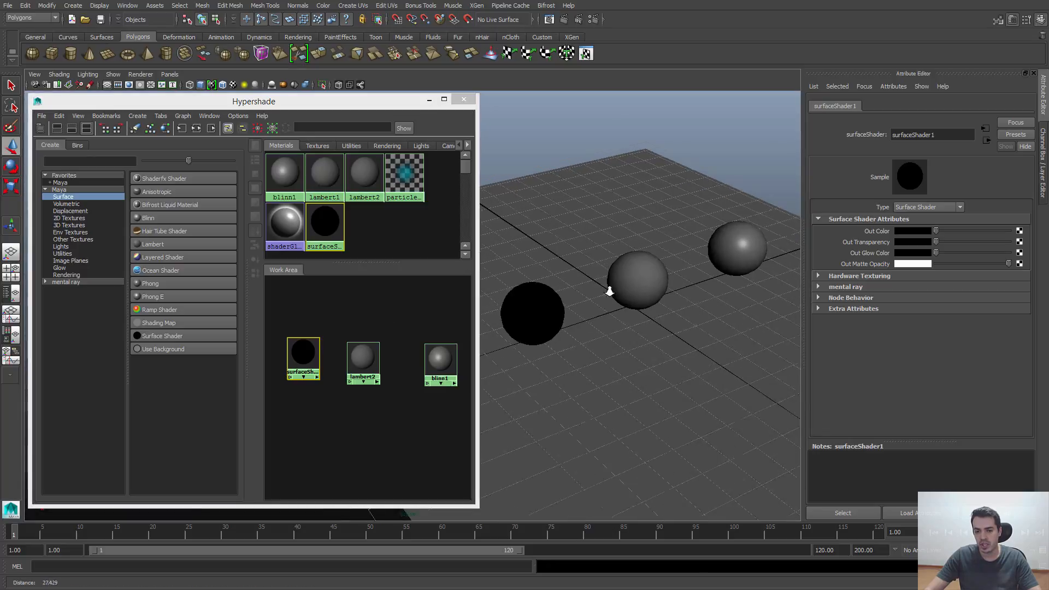
pyautogui.keyDown('alt'); pyautogui.moveTo(609, 290); pyautogui.dragTo(618, 291); pyautogui.keyUp('alt')
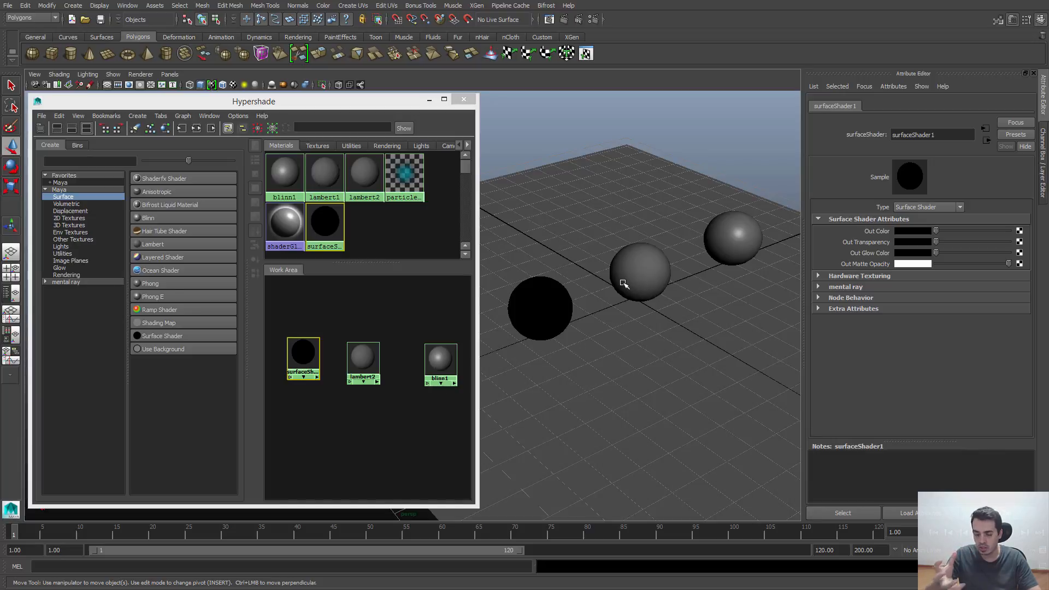
# - Set the Out Color of surfaceShader1 to the pure red preset swatch from the color picker
pyautogui.keyDown('alt'); pyautogui.moveTo(623, 284); pyautogui.dragTo(660, 297); pyautogui.keyUp('alt')
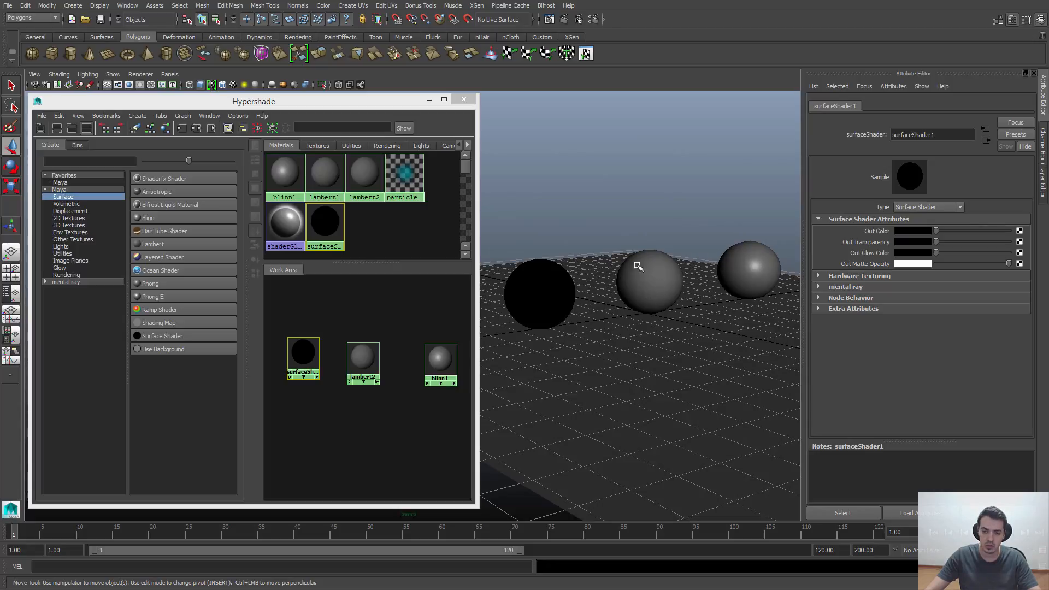
pyautogui.keyDown('alt'); pyautogui.moveTo(562, 307); pyautogui.dragTo(590, 346); pyautogui.keyUp('alt')
pyautogui.keyDown('alt'); pyautogui.moveTo(590, 346); pyautogui.dragTo(574, 362, button='middle'); pyautogui.keyUp('alt')
pyautogui.keyDown('alt'); pyautogui.moveTo(574, 363); pyautogui.dragTo(581, 359, button='right'); pyautogui.keyUp('alt')
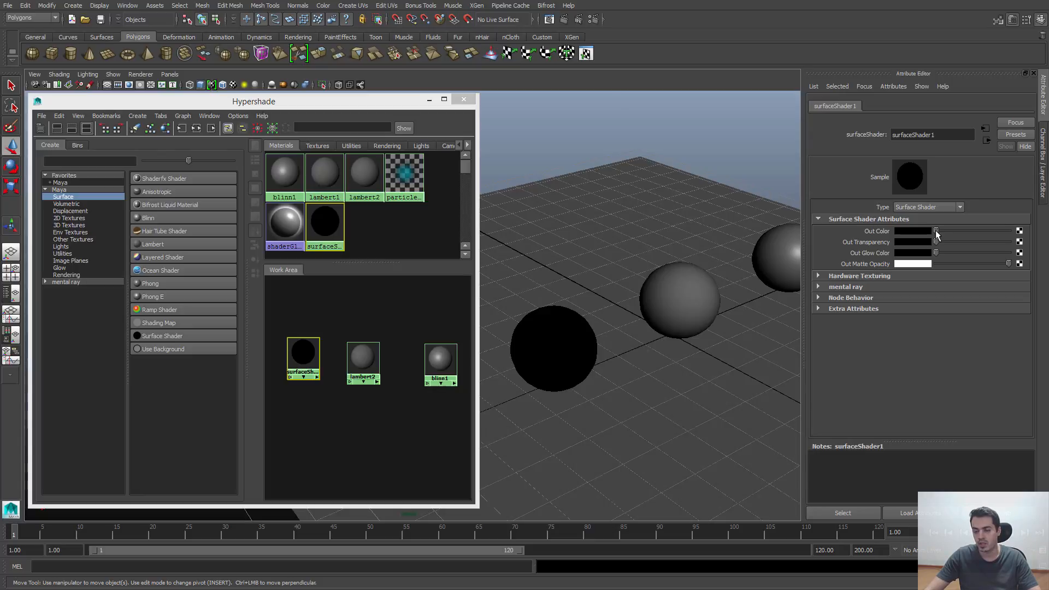
pyautogui.moveTo(936, 232); pyautogui.dragTo(969, 235)
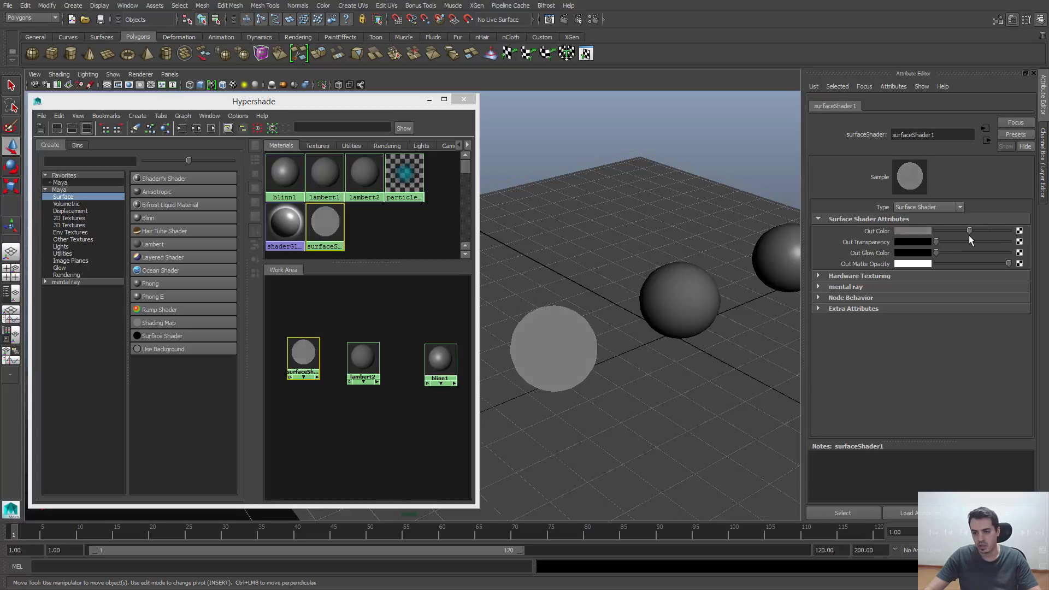
pyautogui.click(923, 231)
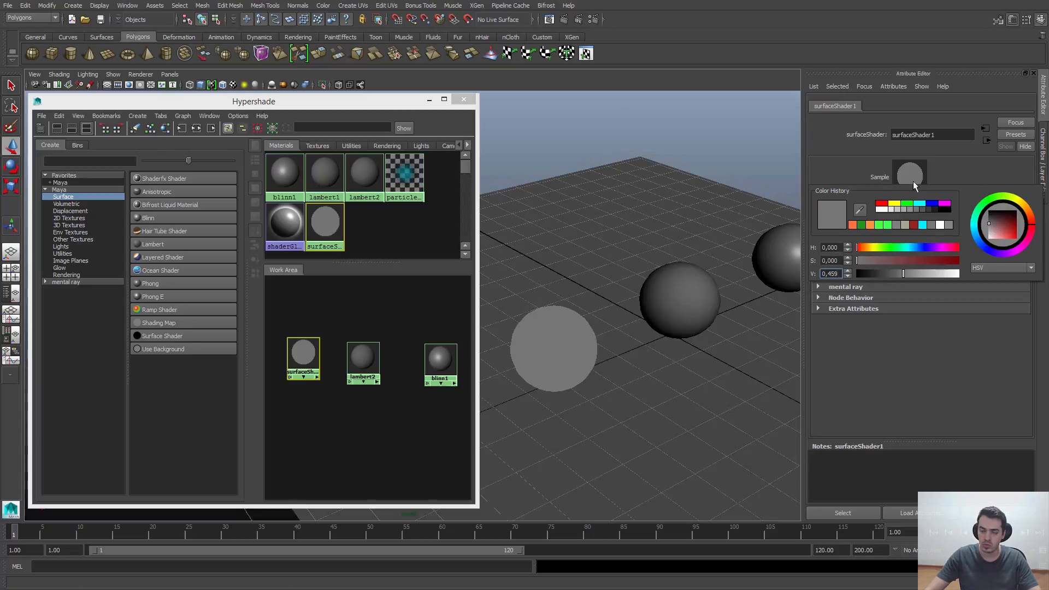
pyautogui.click(909, 232)
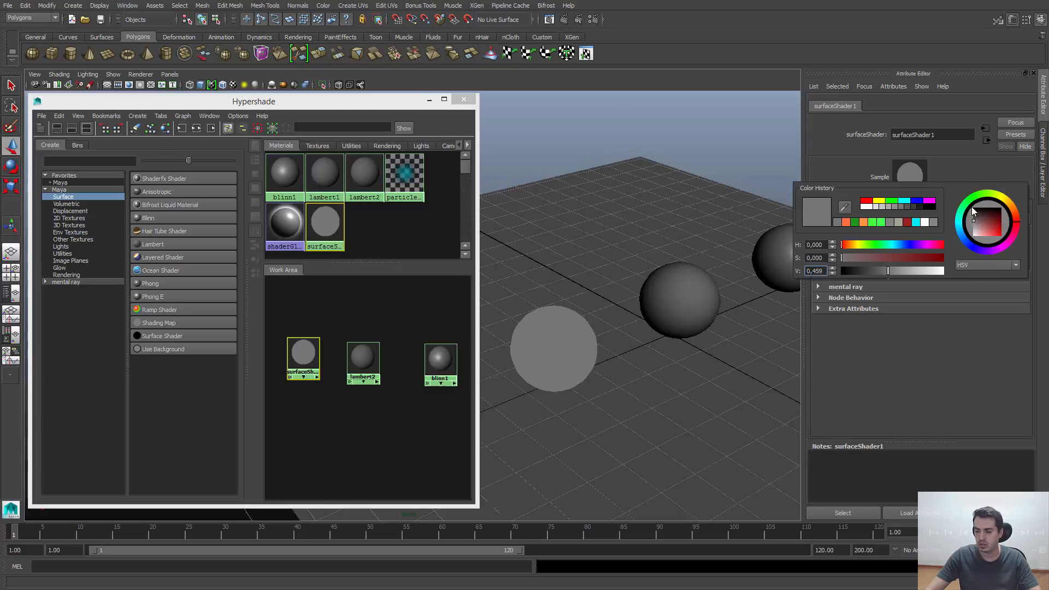
pyautogui.moveTo(978, 221); pyautogui.dragTo(1004, 236)
pyautogui.moveTo(985, 195); pyautogui.dragTo(1000, 234)
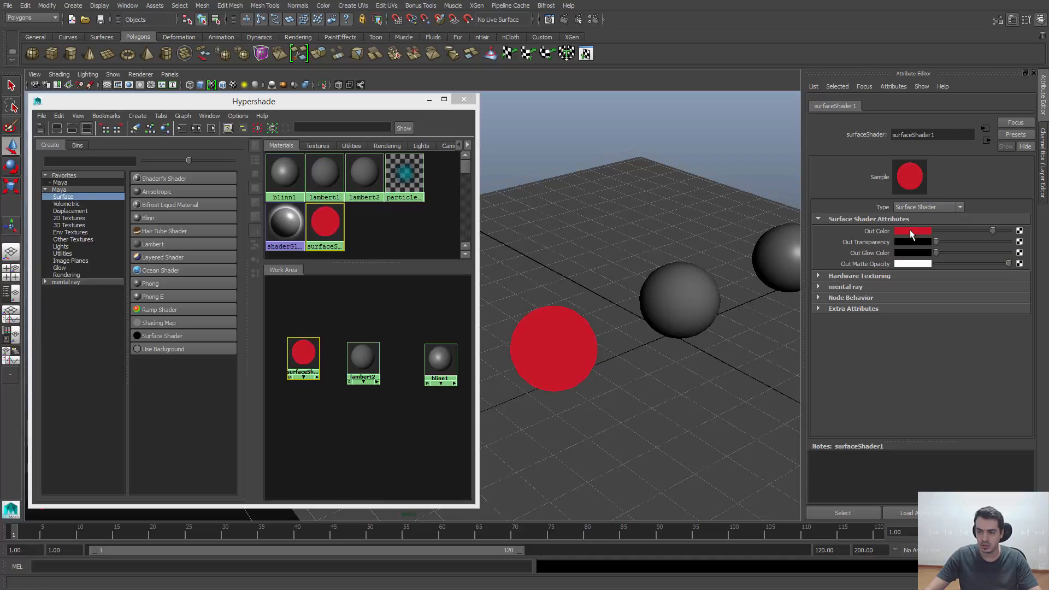
pyautogui.click(910, 229)
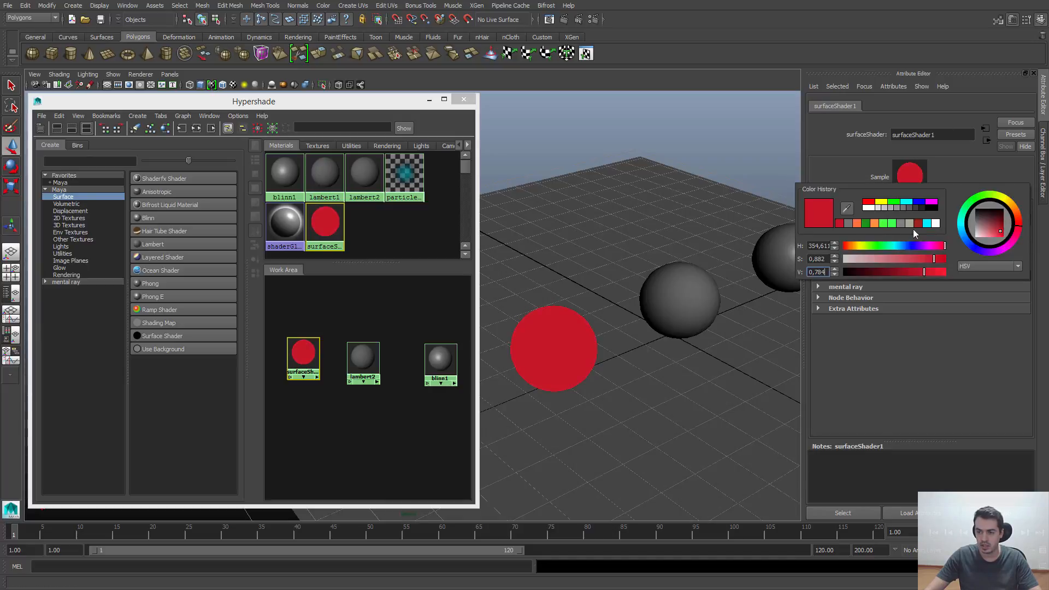
pyautogui.click(868, 202)
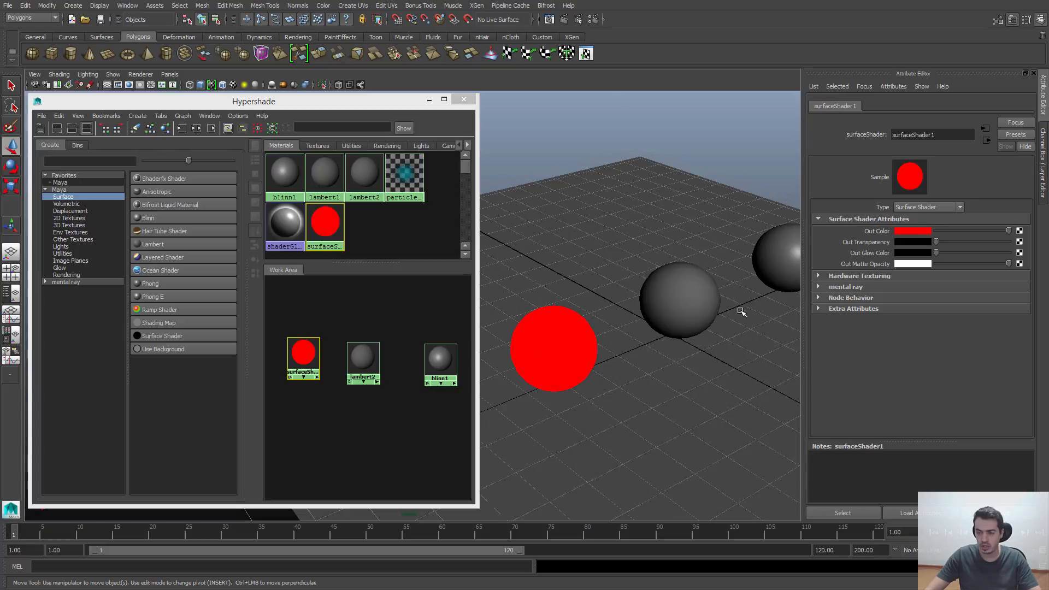
# - Try the Out Transparency of surfaceShader1 at full white, and return it to black
pyautogui.moveTo(933, 242); pyautogui.dragTo(1042, 242)
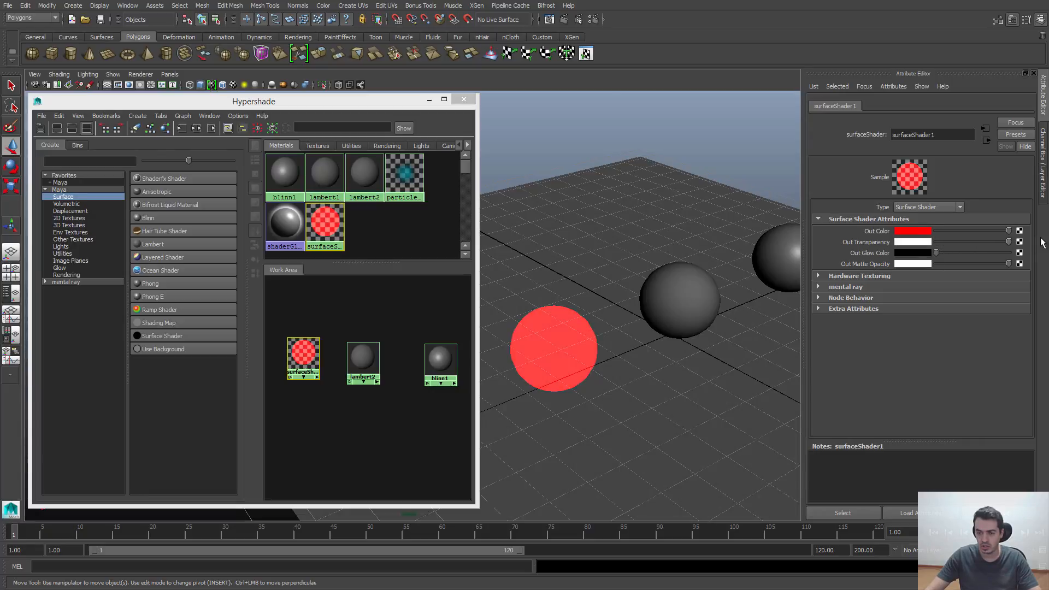
pyautogui.keyDown('alt'); pyautogui.moveTo(648, 332); pyautogui.dragTo(568, 325); pyautogui.keyUp('alt')
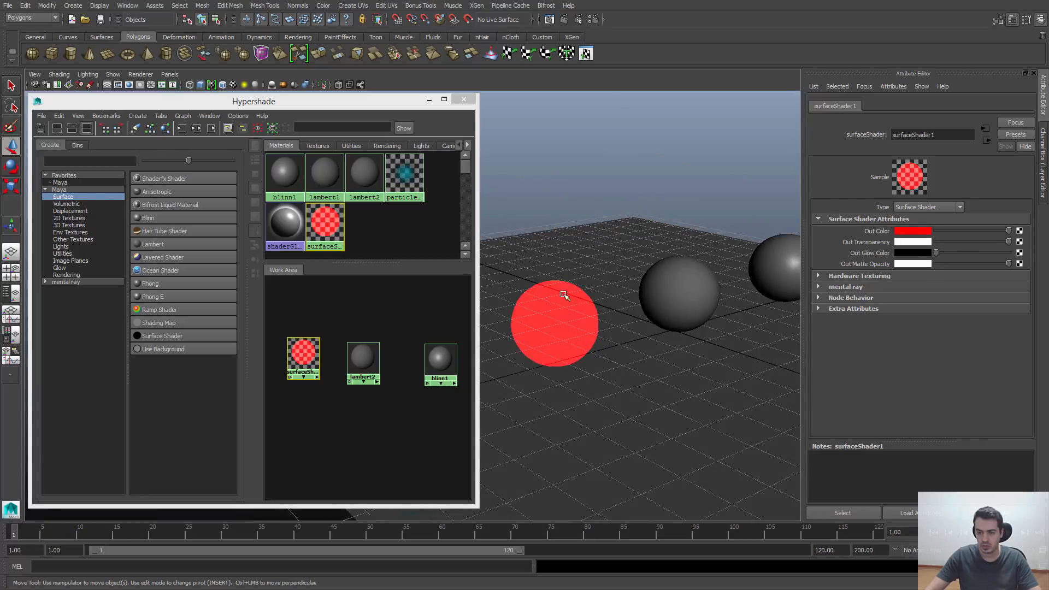
pyautogui.moveTo(994, 243); pyautogui.dragTo(907, 237)
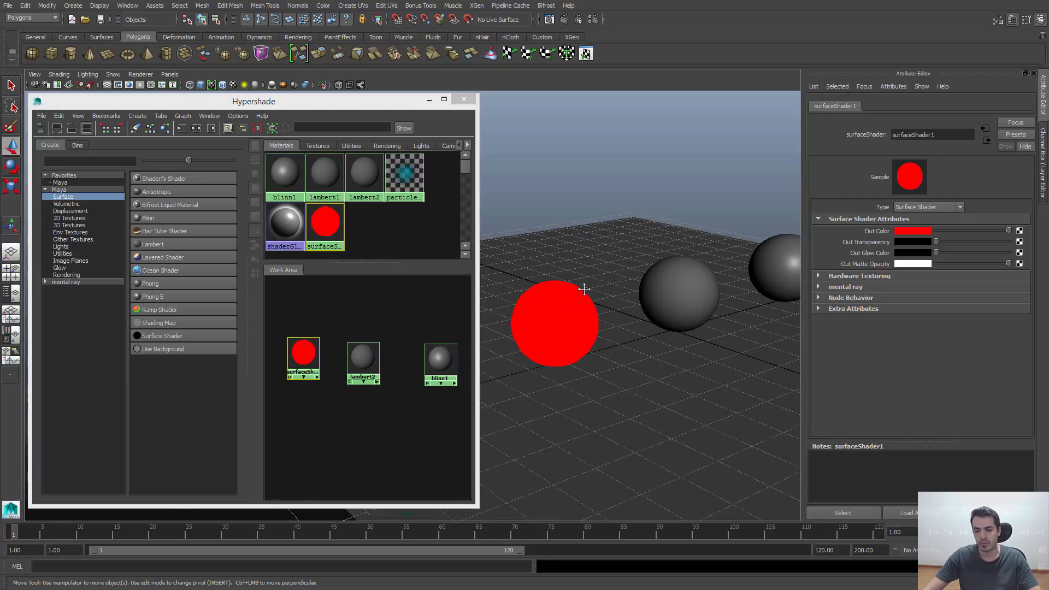
# - Bring the middle and far spheres into view and show lambert2's attributes from its node in the Hypershade Work Area
pyautogui.keyDown('alt'); pyautogui.moveTo(581, 288); pyautogui.dragTo(552, 303); pyautogui.keyUp('alt')
pyautogui.keyDown('alt'); pyautogui.moveTo(552, 304); pyautogui.dragTo(592, 292, button='middle'); pyautogui.keyUp('alt')
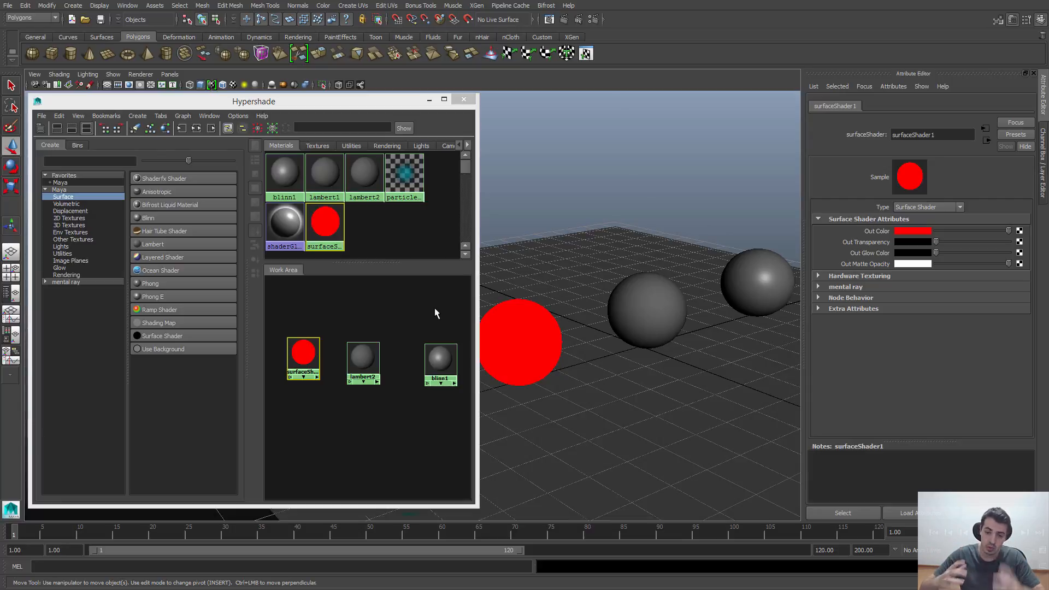
pyautogui.keyDown('alt'); pyautogui.moveTo(693, 302); pyautogui.dragTo(596, 314); pyautogui.keyUp('alt')
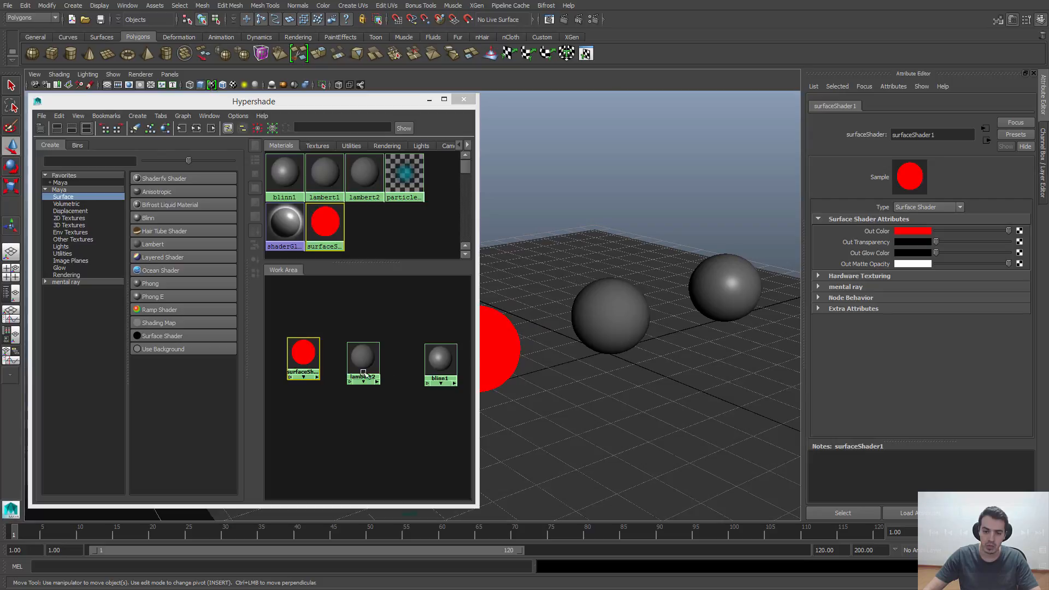
pyautogui.click(354, 363)
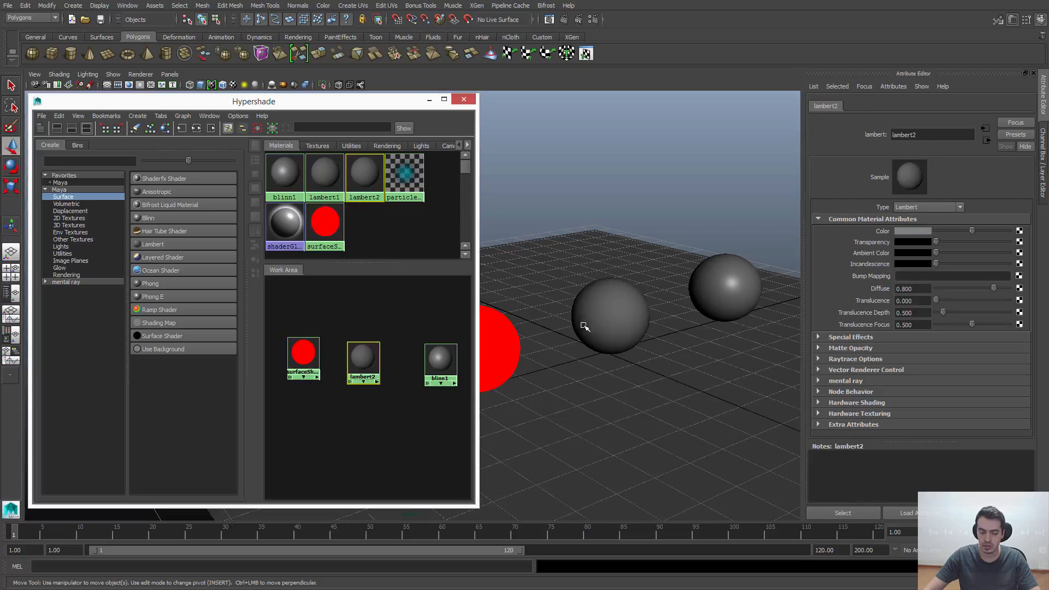
pyautogui.click(573, 193)
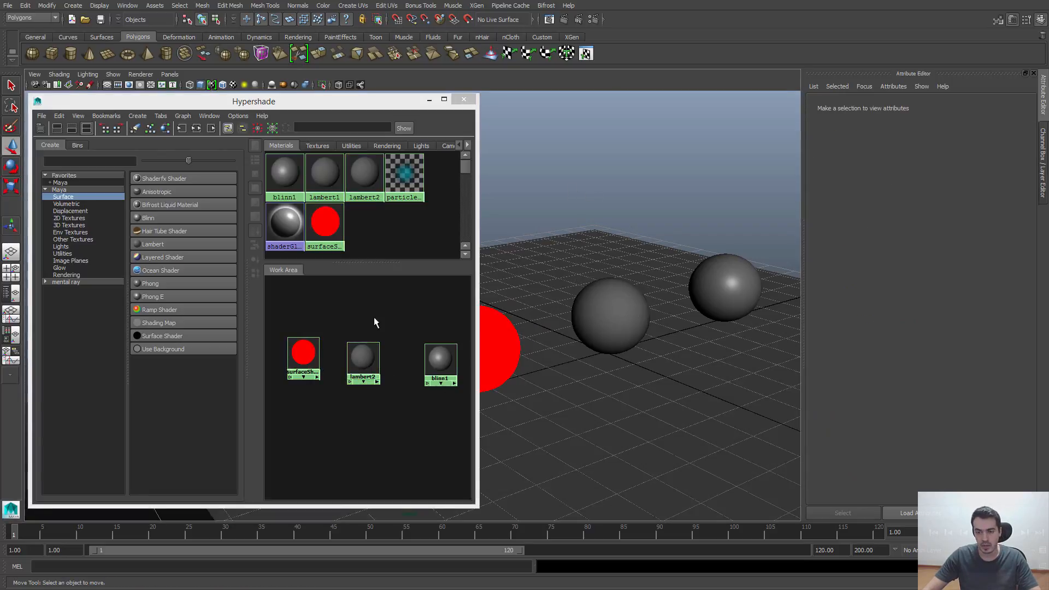
pyautogui.click(357, 355)
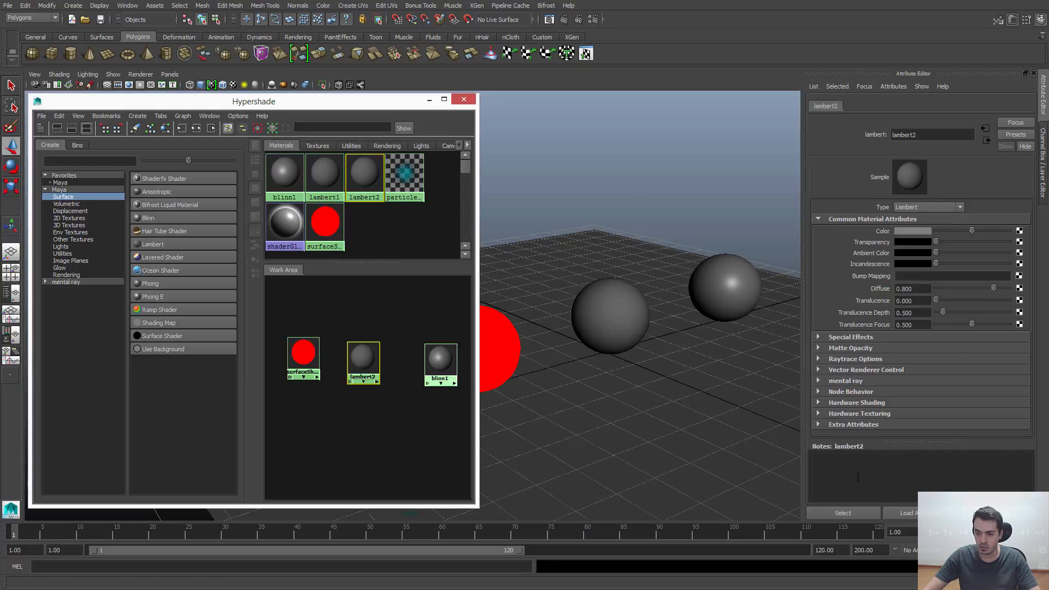
pyautogui.click(550, 184)
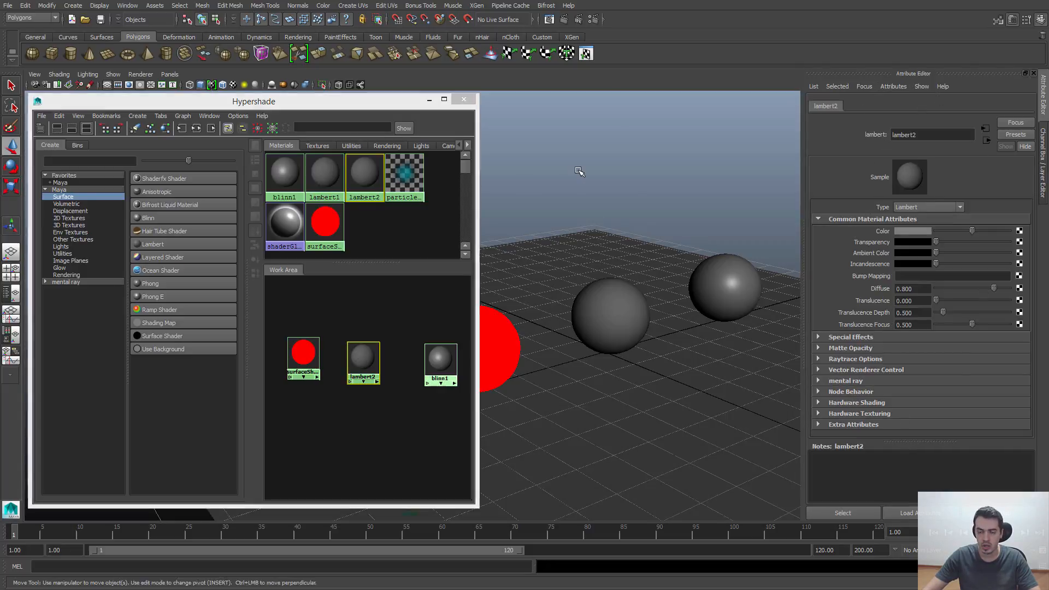
# - Open the Material Attributes of the middle sphere, showing its lambert2 material in the Attribute Editor
pyautogui.click(630, 302)
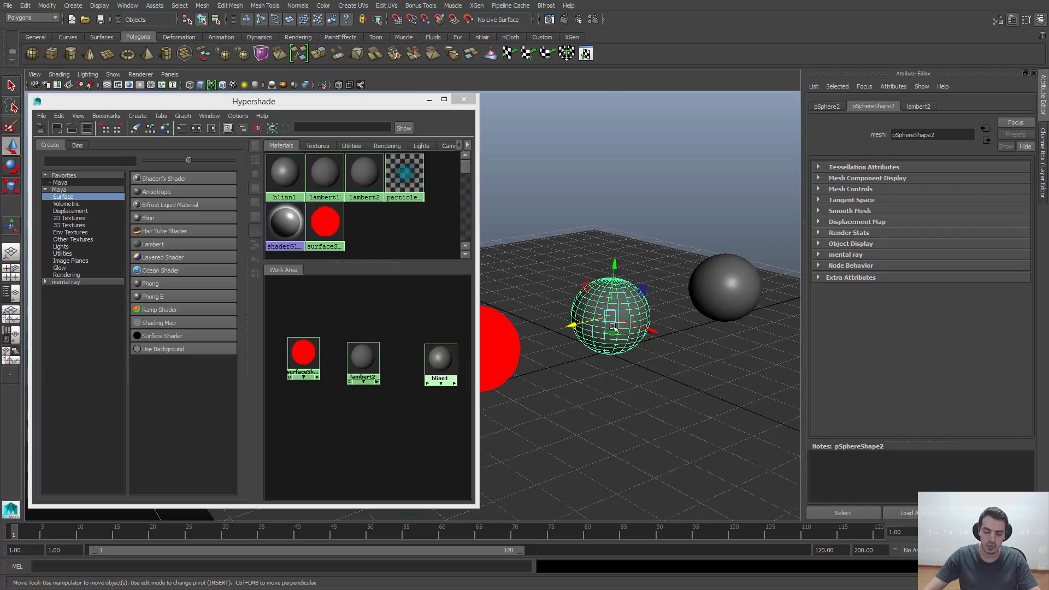
pyautogui.rightClick(613, 304)
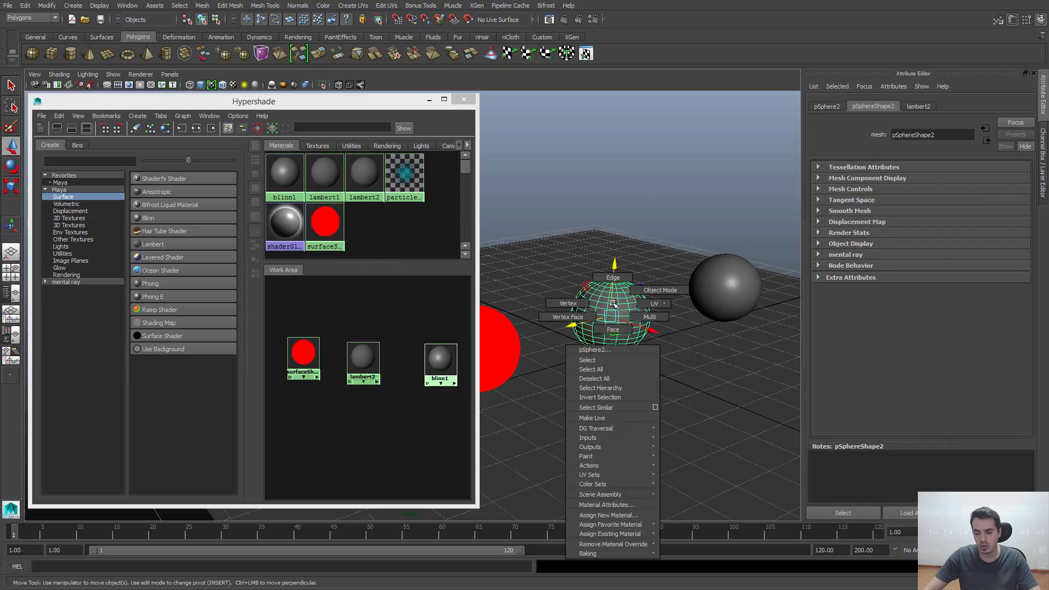
pyautogui.moveTo(613, 303); pyautogui.dragTo(602, 505, button='right')
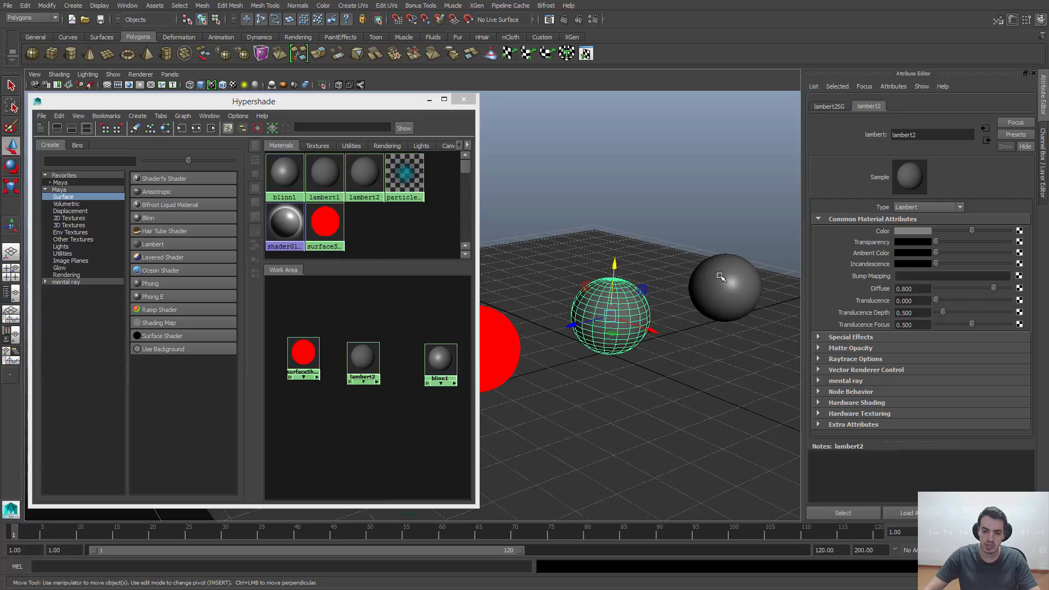
# - Set the Color of lambert2 to the pure red preset swatch, and deselect the middle sphere
pyautogui.keyDown('alt'); pyautogui.moveTo(678, 275); pyautogui.dragTo(687, 274); pyautogui.keyUp('alt')
pyautogui.keyDown('alt'); pyautogui.moveTo(688, 274); pyautogui.dragTo(673, 271, button='right'); pyautogui.keyUp('alt')
pyautogui.keyDown('alt'); pyautogui.moveTo(673, 271); pyautogui.dragTo(663, 269); pyautogui.keyUp('alt')
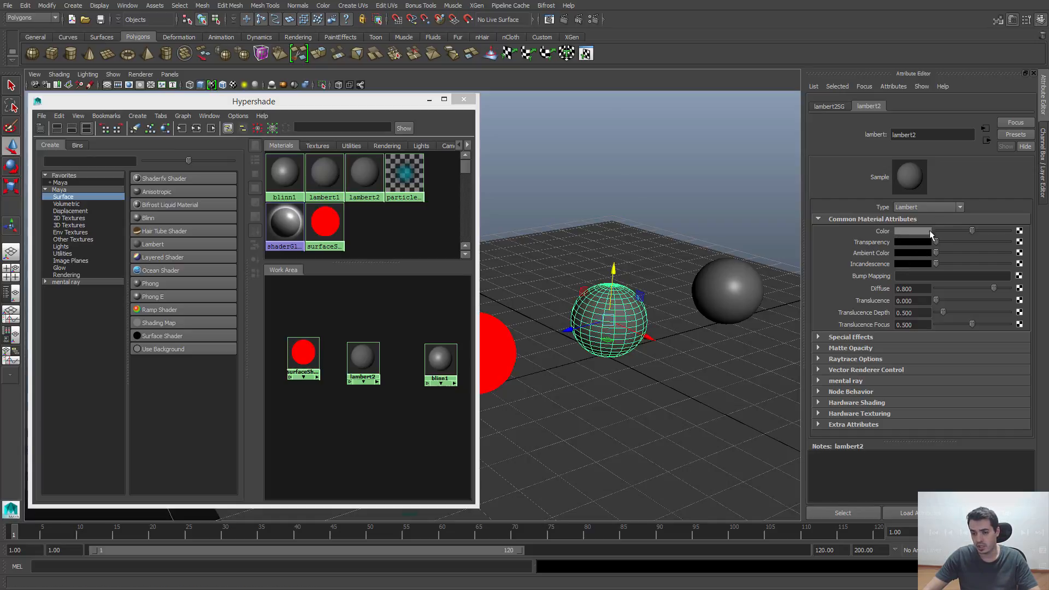
pyautogui.moveTo(964, 231); pyautogui.dragTo(1026, 242)
pyautogui.click(976, 230)
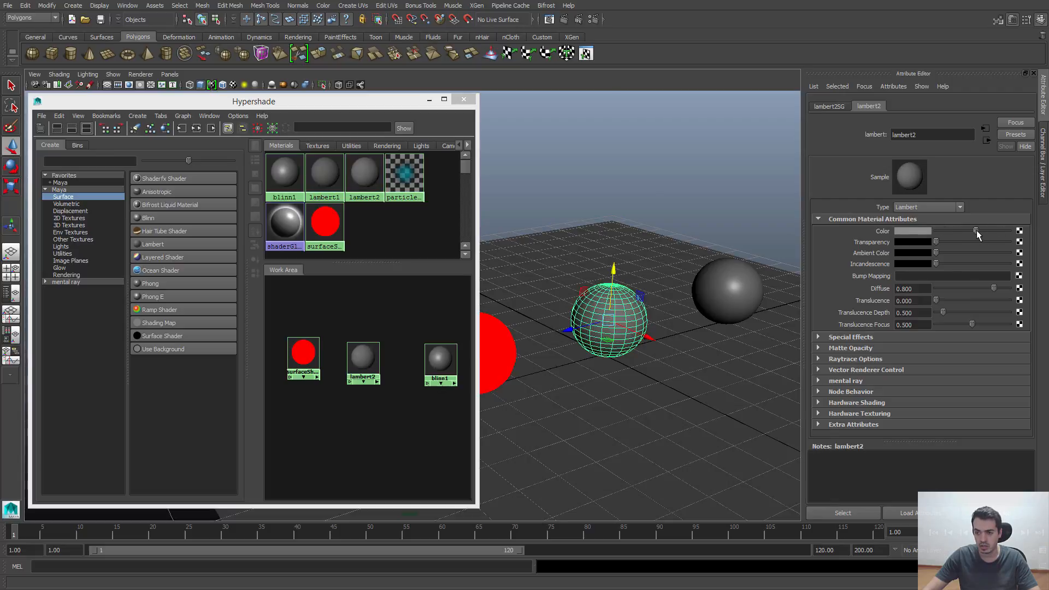
pyautogui.click(918, 232)
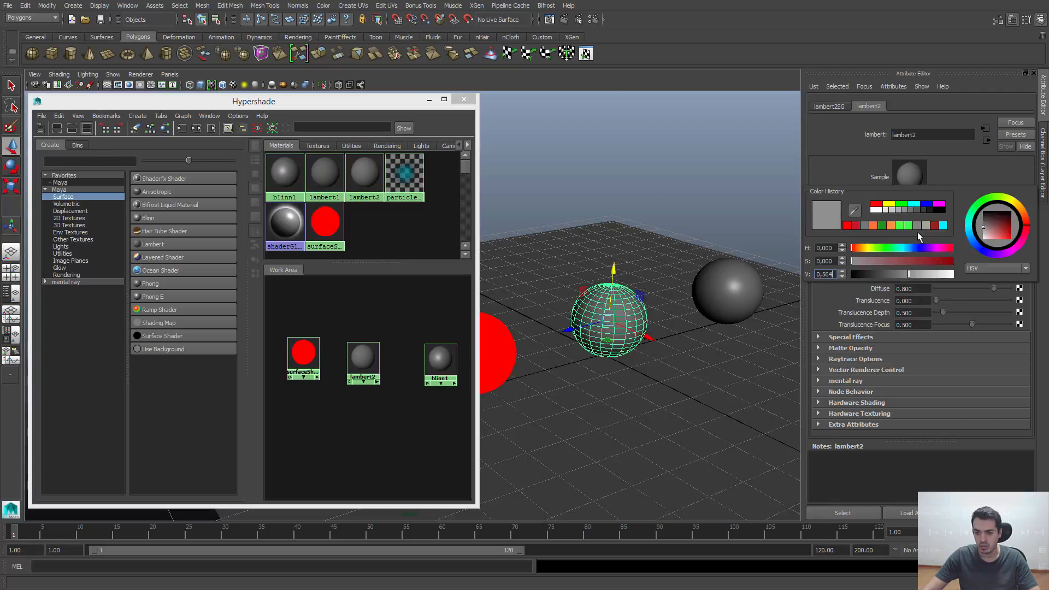
pyautogui.click(873, 206)
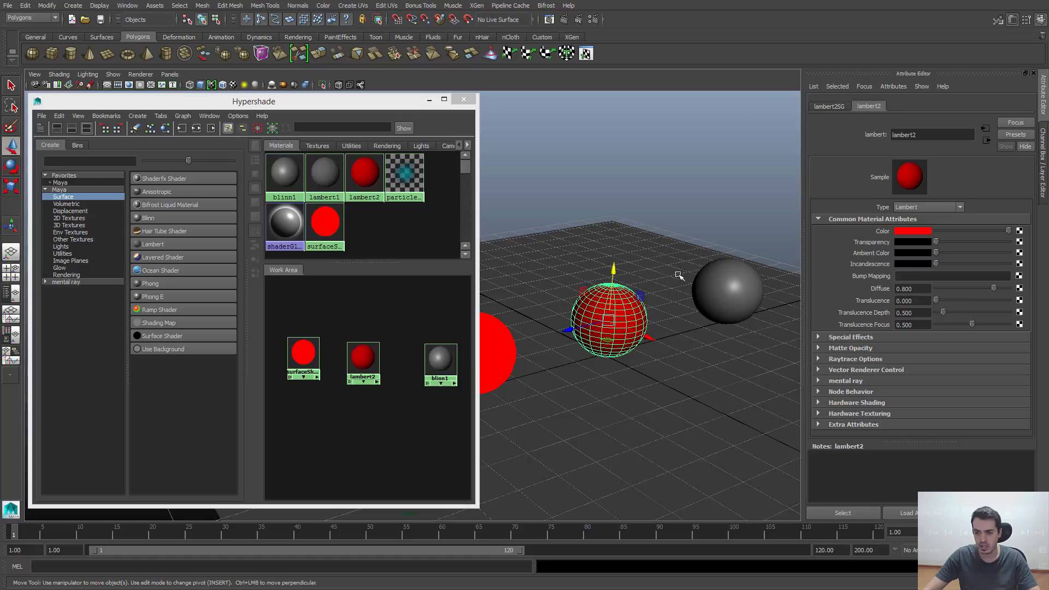
pyautogui.click(707, 189)
pyautogui.keyDown('alt'); pyautogui.moveTo(622, 324); pyautogui.dragTo(652, 323); pyautogui.keyUp('alt')
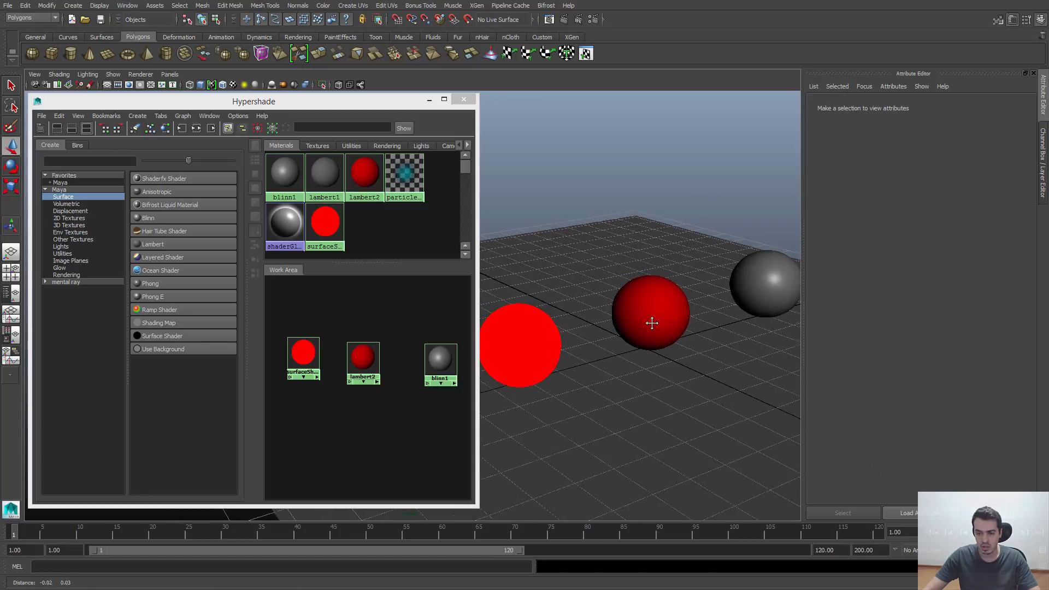
# - Reopen lambert2 from the Work Area and try its Transparency, Ambient Color and Incandescence, returning each to black
pyautogui.click(360, 355)
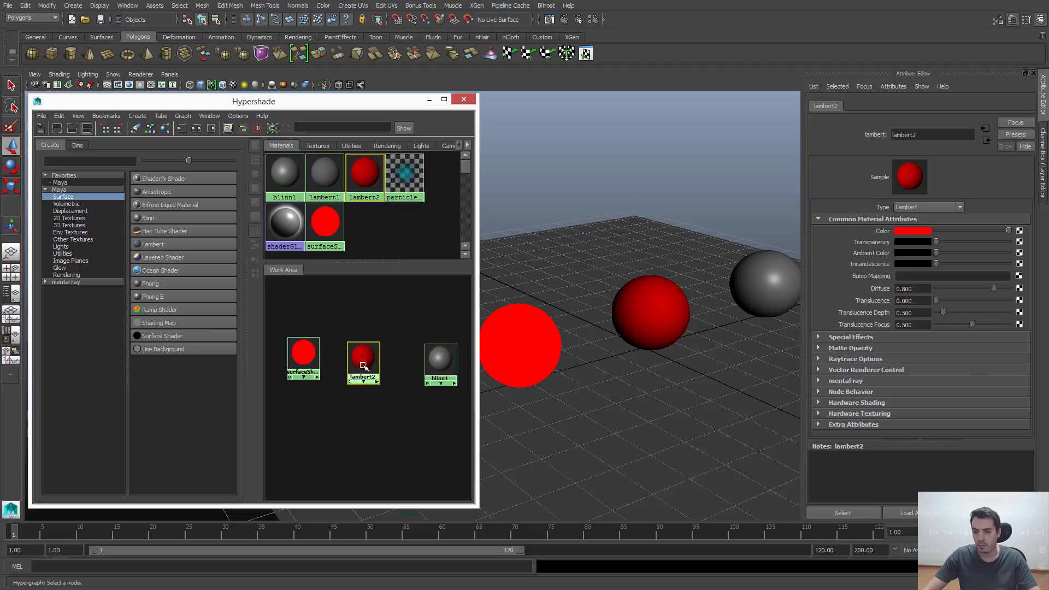
pyautogui.keyDown('alt'); pyautogui.moveTo(660, 336); pyautogui.dragTo(654, 350, button='middle'); pyautogui.keyUp('alt')
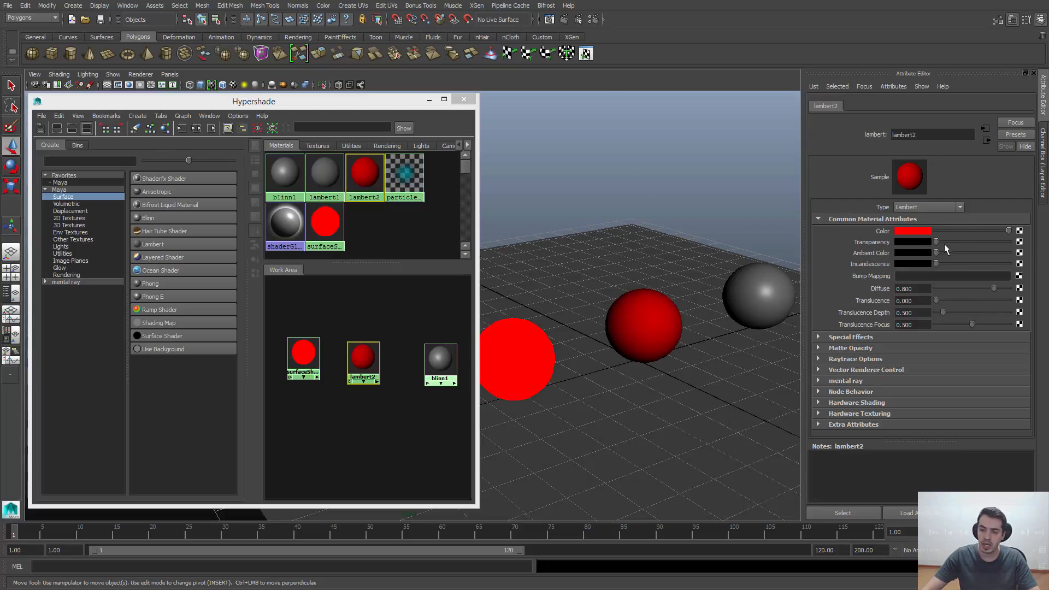
pyautogui.moveTo(939, 241)
pyautogui.mouseDown()
pyautogui.moveTo(1041, 245)
pyautogui.moveTo(907, 238)
pyautogui.moveTo(974, 248)
pyautogui.moveTo(925, 254)
pyautogui.mouseUp()
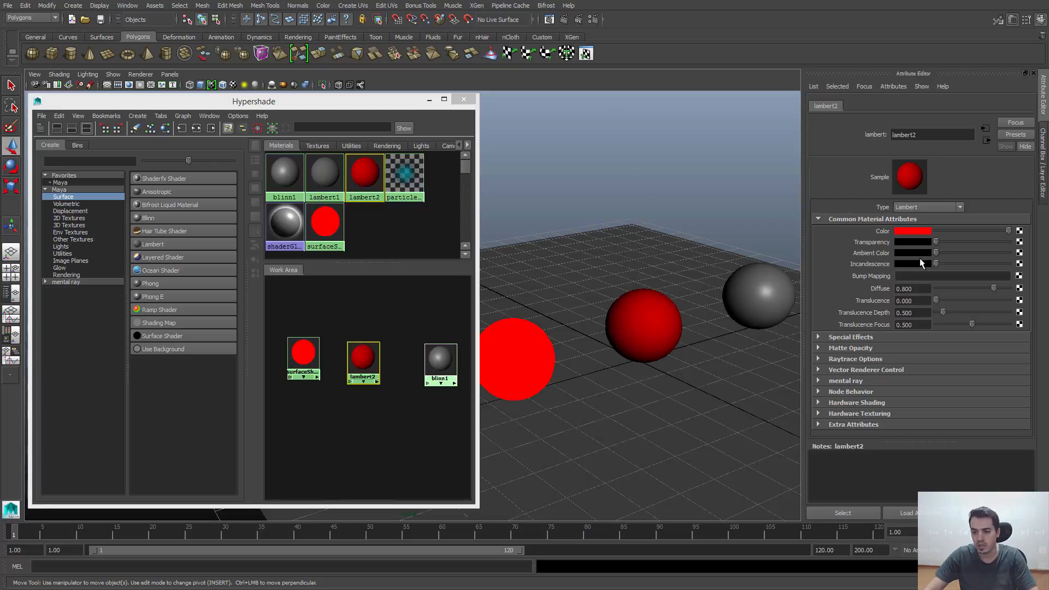
pyautogui.moveTo(936, 253)
pyautogui.mouseDown()
pyautogui.moveTo(990, 264)
pyautogui.moveTo(929, 264)
pyautogui.mouseUp()
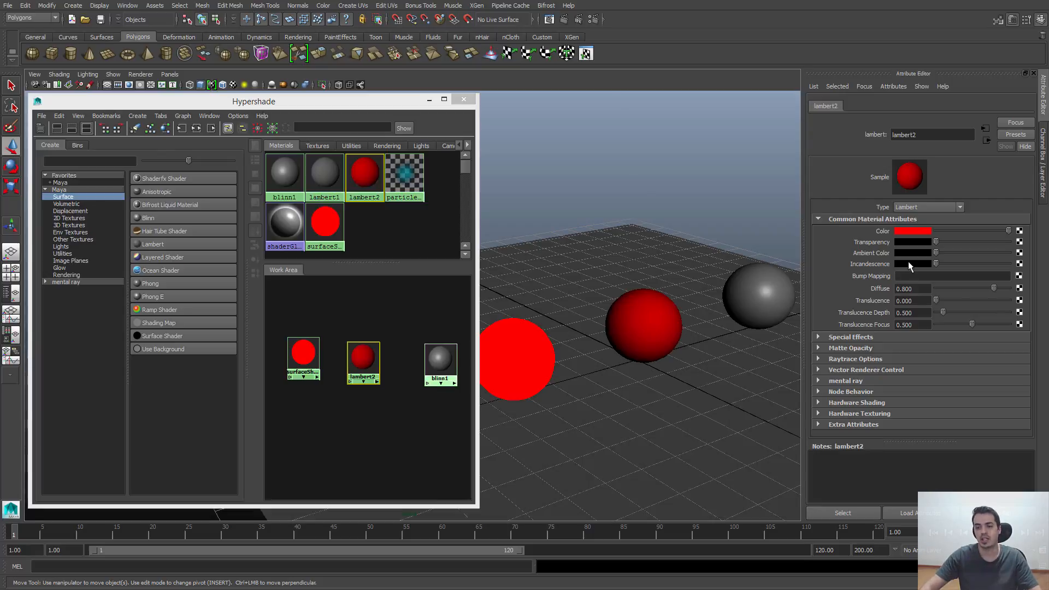
pyautogui.moveTo(945, 264)
pyautogui.mouseDown()
pyautogui.moveTo(999, 258)
pyautogui.moveTo(936, 266)
pyautogui.mouseUp()
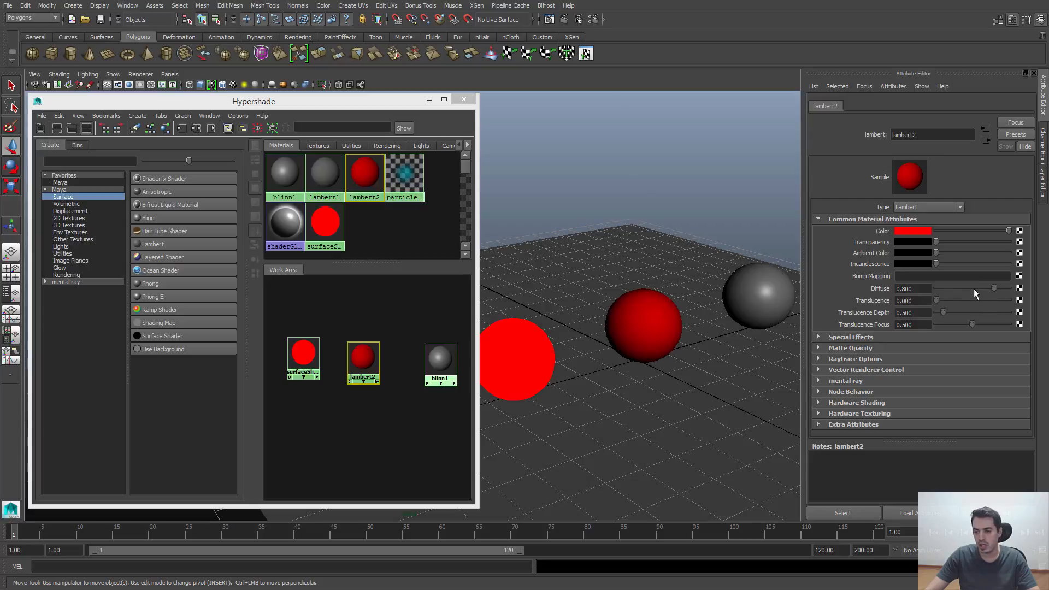
# - Try the Diffuse of lambert2 at 1.000, and inspect the middle sphere's shading from several angles
pyautogui.click(920, 289)
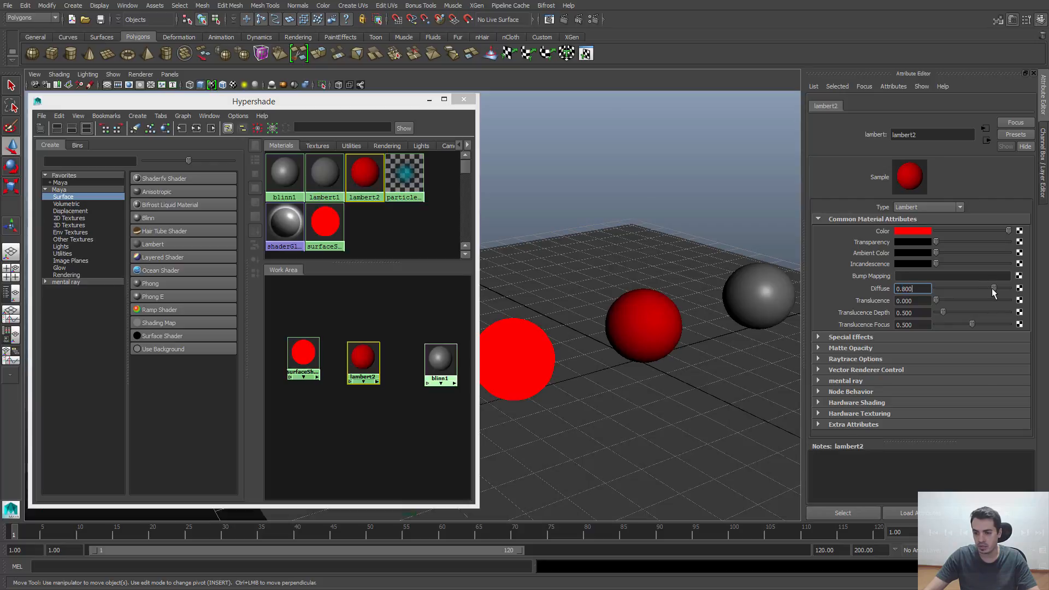
pyautogui.moveTo(993, 289); pyautogui.dragTo(1044, 292)
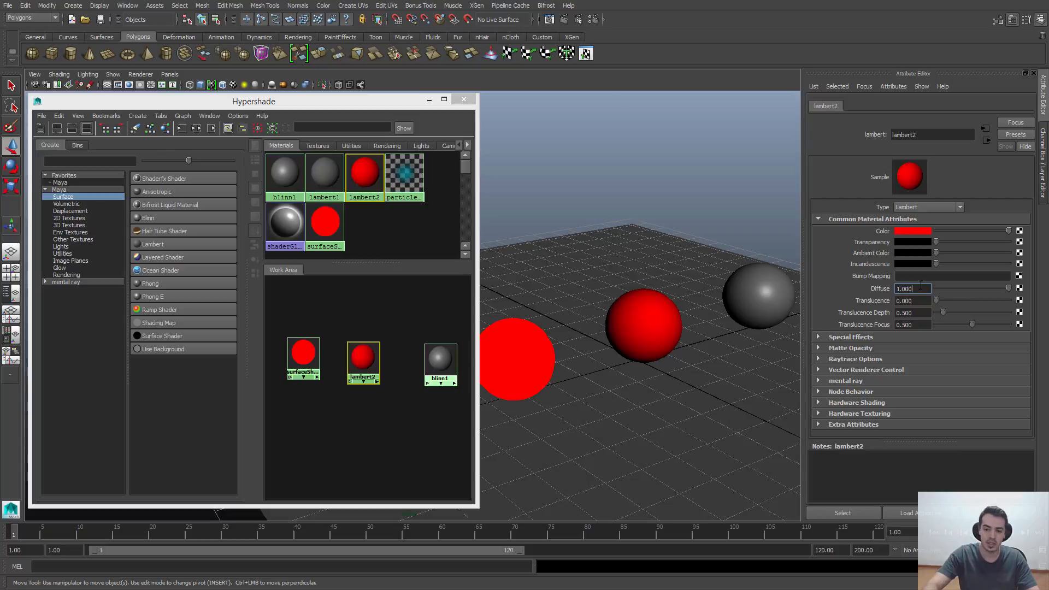
pyautogui.keyDown('alt'); pyautogui.moveTo(709, 317); pyautogui.dragTo(695, 367); pyautogui.keyUp('alt')
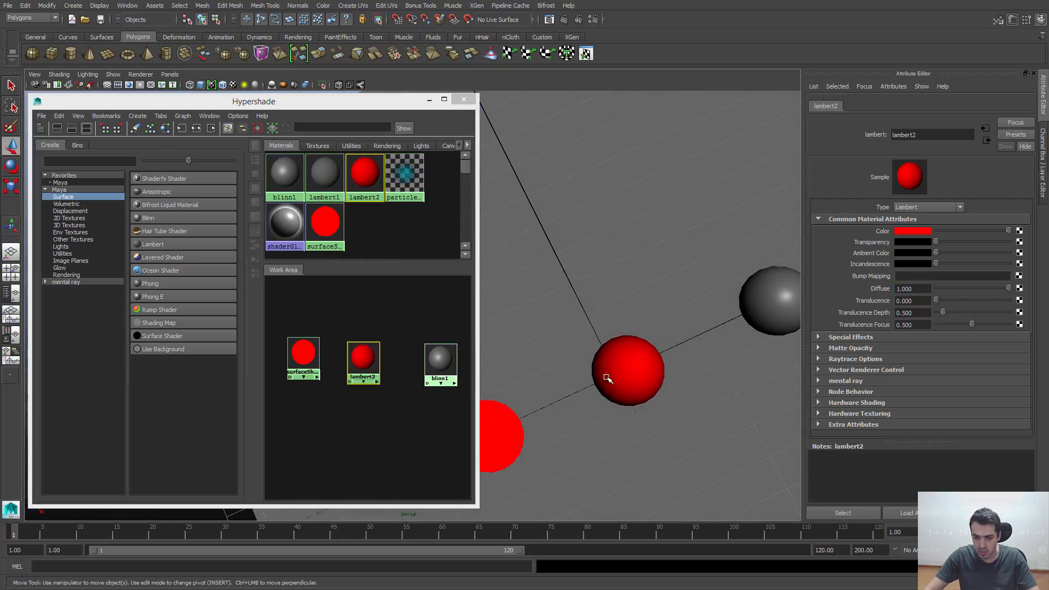
pyautogui.keyDown('alt'); pyautogui.moveTo(613, 387); pyautogui.dragTo(595, 361); pyautogui.keyUp('alt')
pyautogui.keyDown('alt'); pyautogui.moveTo(663, 361); pyautogui.dragTo(614, 284); pyautogui.keyUp('alt')
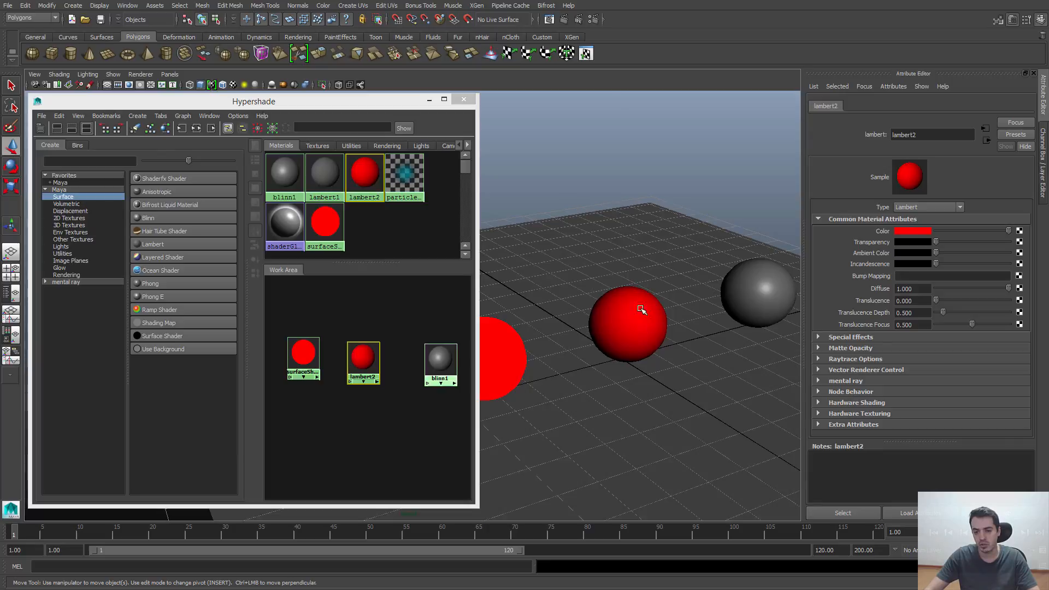
pyautogui.keyDown('alt'); pyautogui.moveTo(631, 328); pyautogui.dragTo(654, 323, button='middle'); pyautogui.keyUp('alt')
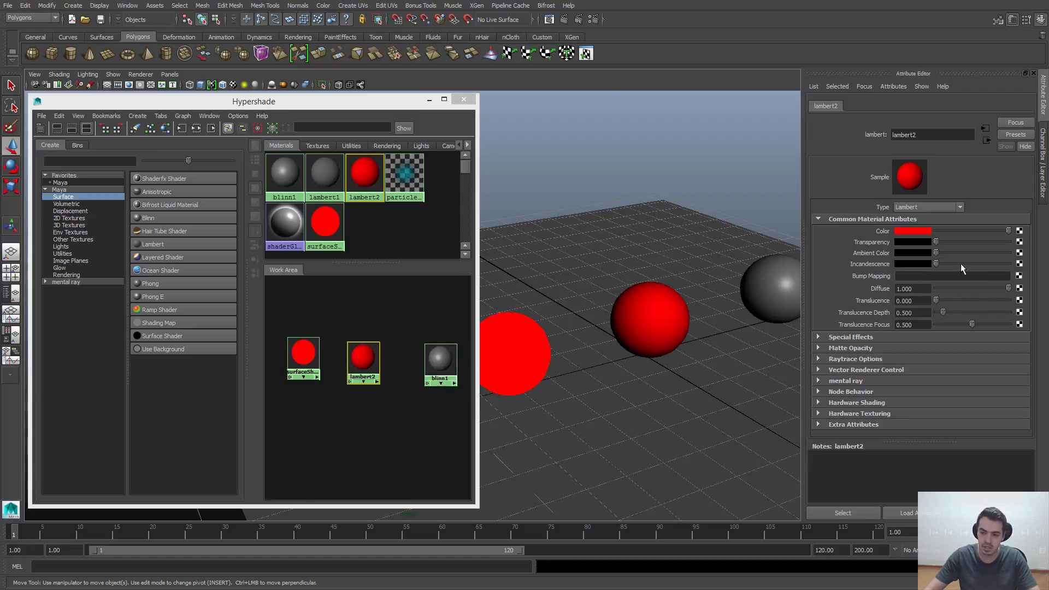
pyautogui.keyDown('alt'); pyautogui.moveTo(645, 308); pyautogui.dragTo(647, 303); pyautogui.keyUp('alt')
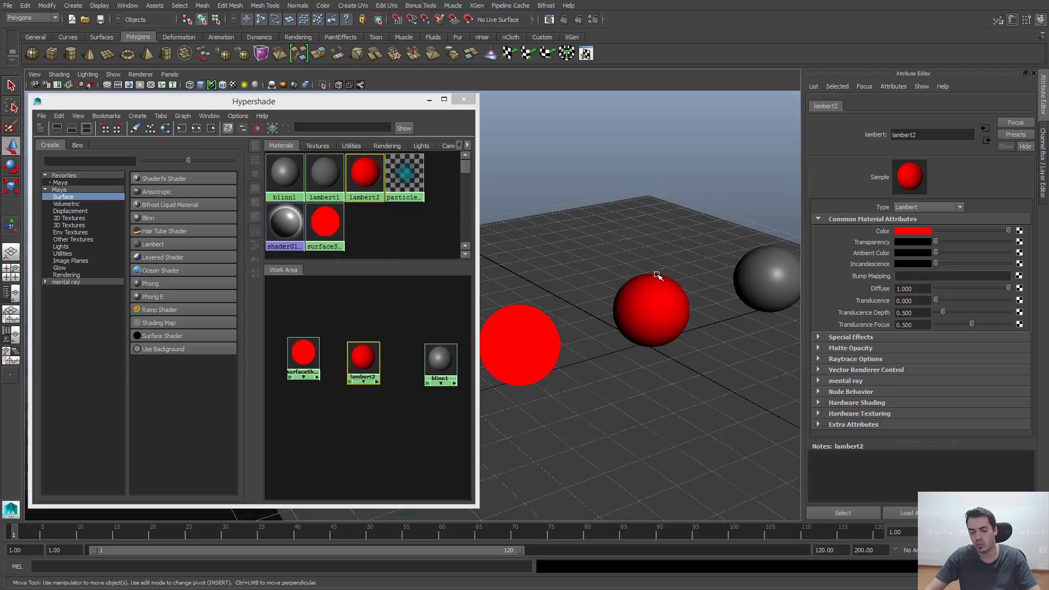
# - Try the Diffuse of lambert2 at 0, and set it to 0.8
pyautogui.keyDown('alt'); pyautogui.moveTo(658, 275); pyautogui.dragTo(654, 274, button='right'); pyautogui.keyUp('alt')
pyautogui.moveTo(1009, 288); pyautogui.dragTo(913, 290)
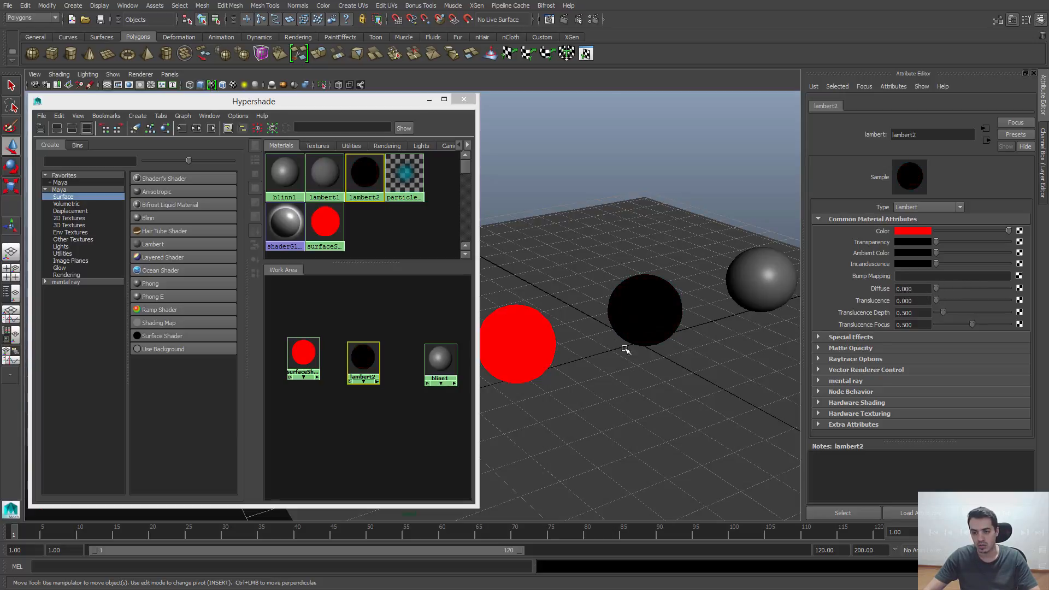
pyautogui.keyDown('alt'); pyautogui.moveTo(638, 284); pyautogui.dragTo(623, 314); pyautogui.keyUp('alt')
pyautogui.moveTo(938, 253); pyautogui.dragTo(975, 288)
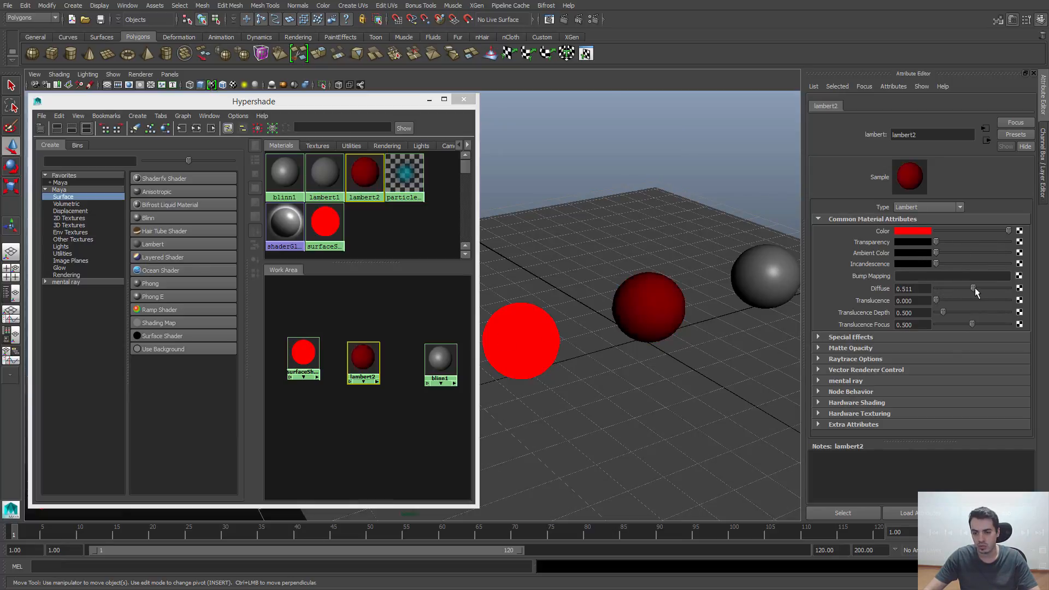
pyautogui.doubleClick(913, 289)
pyautogui.write('0.8')
pyautogui.press('Return')
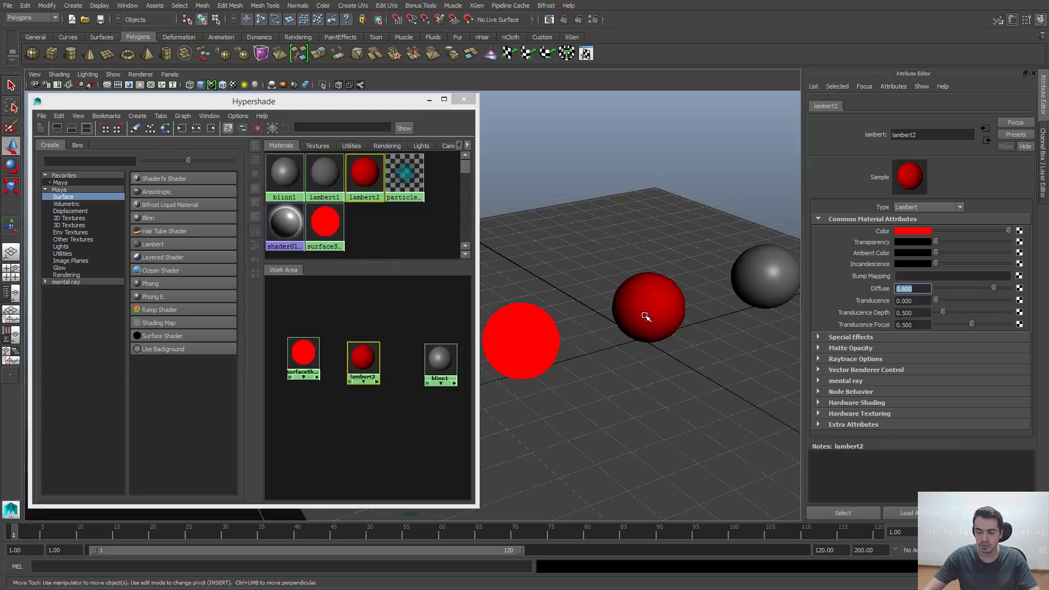
# - Try the Translucence of lambert2, and return it to 0
pyautogui.keyDown('alt'); pyautogui.moveTo(646, 318); pyautogui.dragTo(655, 333); pyautogui.keyUp('alt')
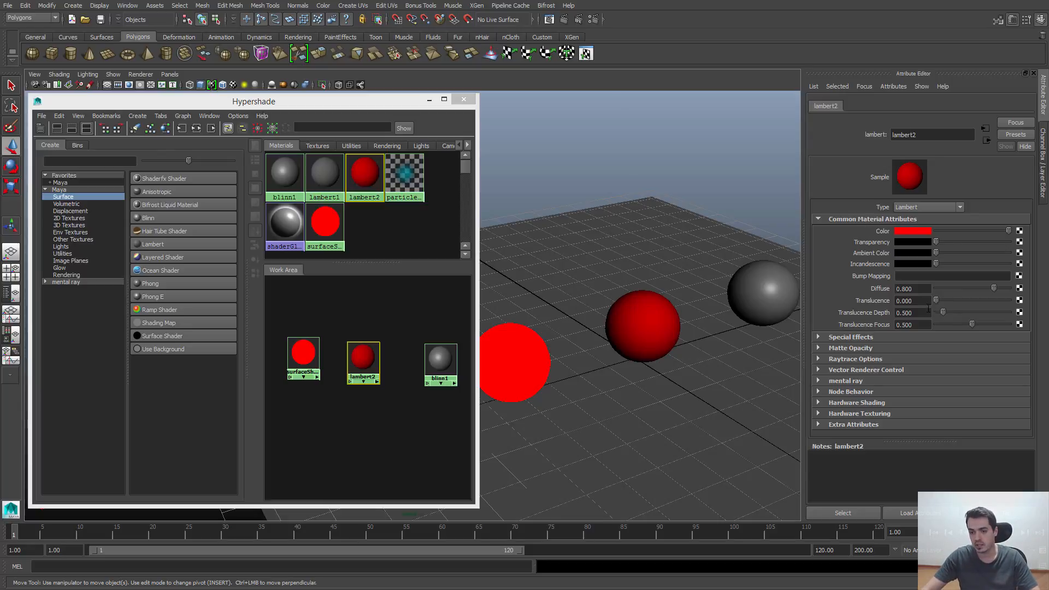
pyautogui.moveTo(936, 301)
pyautogui.mouseDown()
pyautogui.moveTo(966, 303)
pyautogui.moveTo(928, 301)
pyautogui.mouseUp()
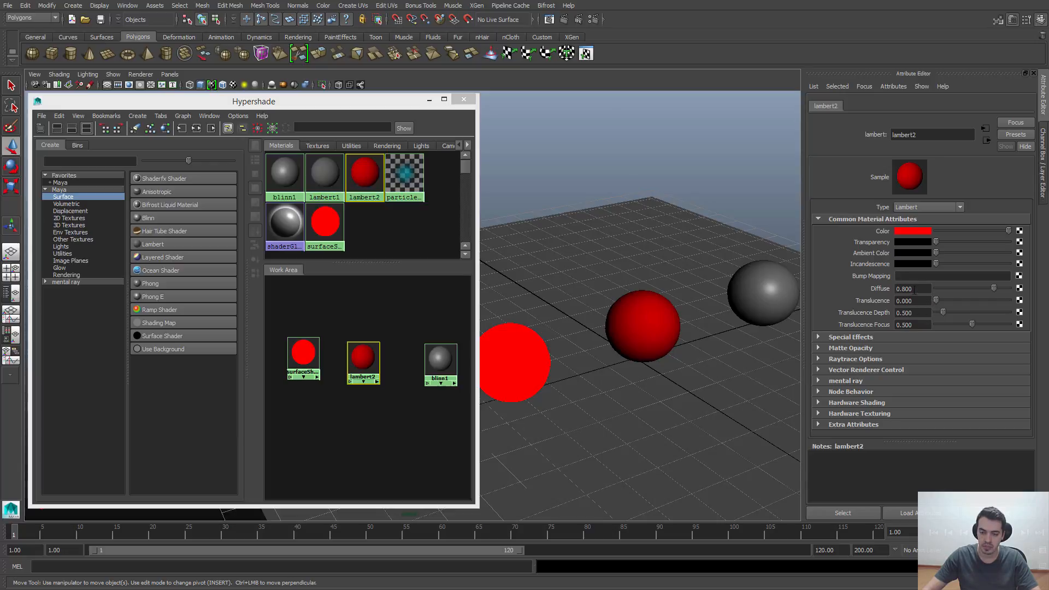
# - Open the blinn1 material from the Work Area and set its Color to the pure red preset swatch
pyautogui.keyDown('alt'); pyautogui.moveTo(707, 302); pyautogui.dragTo(626, 316, button='middle'); pyautogui.keyUp('alt')
pyautogui.keyDown('alt'); pyautogui.moveTo(627, 330); pyautogui.dragTo(641, 319, button='middle'); pyautogui.keyUp('alt')
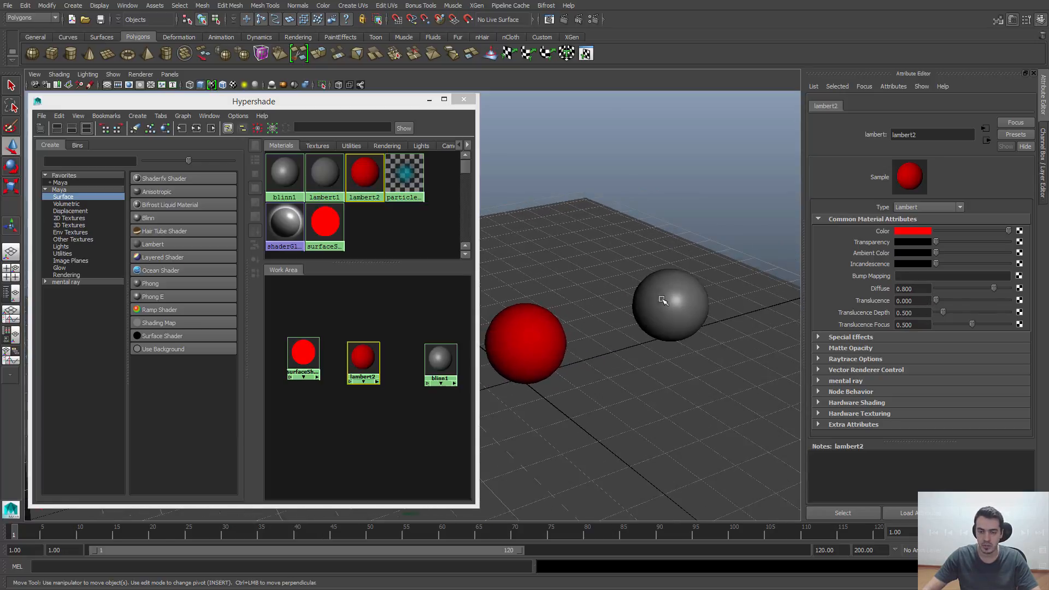
pyautogui.click(442, 363)
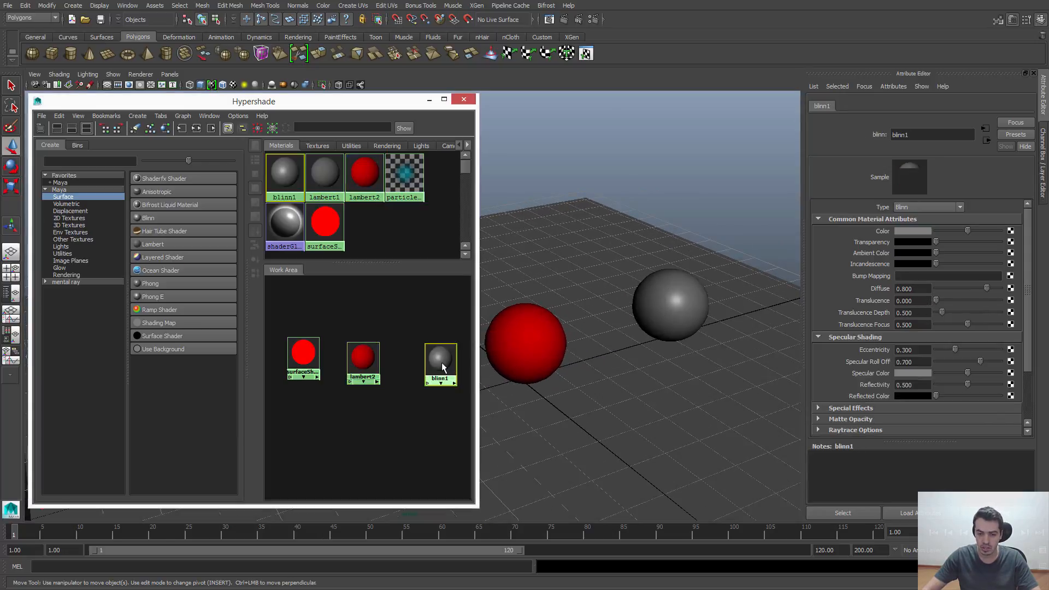
pyautogui.click(921, 231)
pyautogui.click(877, 208)
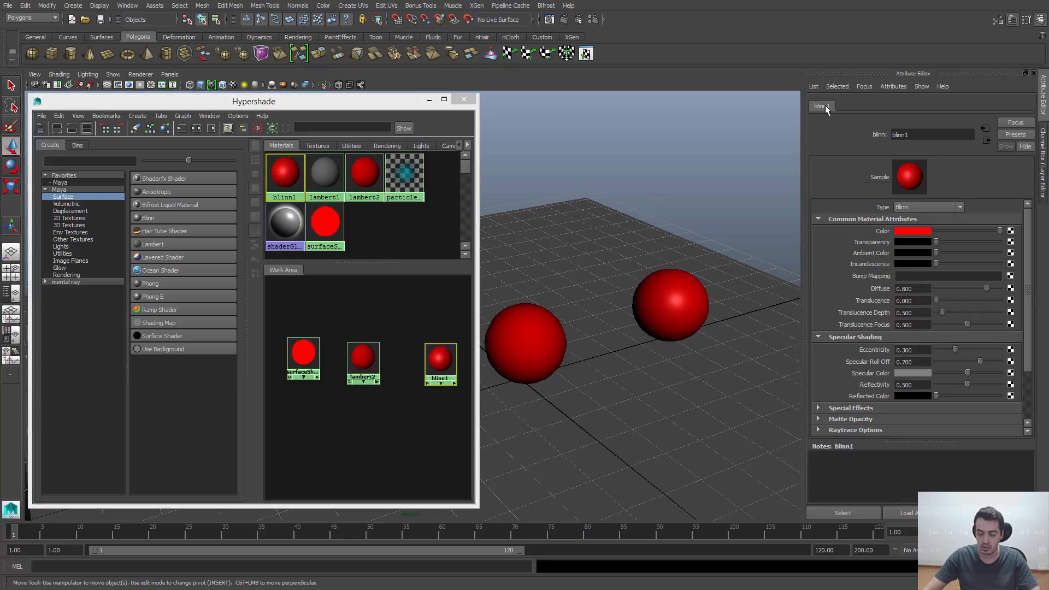
# - Compare the shading of the Lambert and Blinn spheres, and examine the Blinn sphere's highlight up close
pyautogui.keyDown('alt'); pyautogui.moveTo(563, 375); pyautogui.dragTo(658, 365, button='middle'); pyautogui.keyUp('alt')
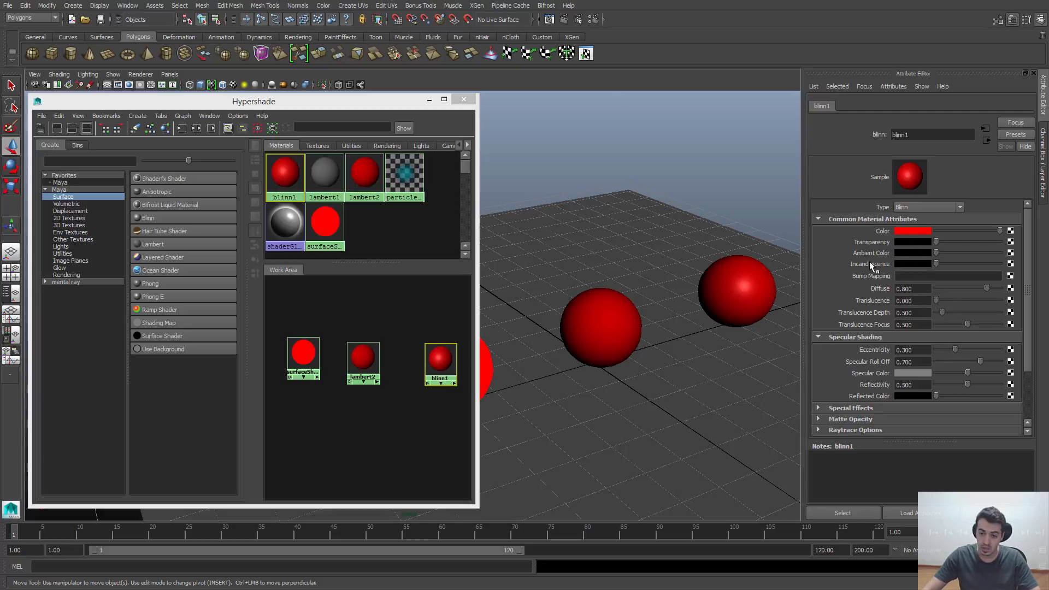
pyautogui.keyDown('alt'); pyautogui.moveTo(703, 332); pyautogui.dragTo(621, 377, button='middle'); pyautogui.keyUp('alt')
pyautogui.keyDown('alt'); pyautogui.moveTo(621, 377); pyautogui.dragTo(696, 375, button='right'); pyautogui.keyUp('alt')
pyautogui.keyDown('alt'); pyautogui.moveTo(696, 375); pyautogui.dragTo(618, 415, button='middle'); pyautogui.keyUp('alt')
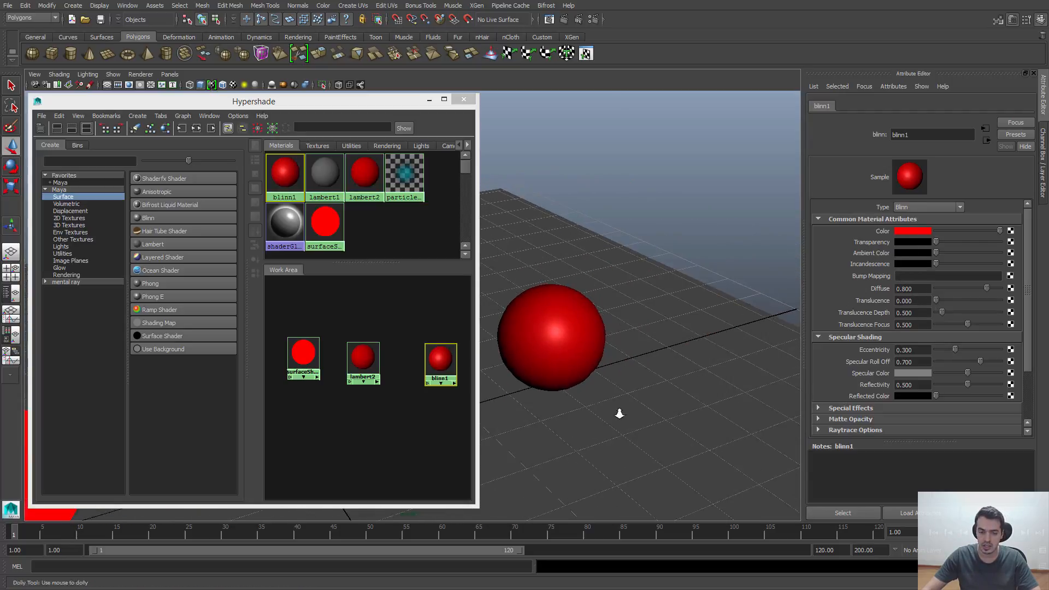
# - Try lower Eccentricity values on blinn1, and set Eccentricity to 0.367 and Specular Roll Off to 0.838
pyautogui.keyDown('alt'); pyautogui.moveTo(618, 415); pyautogui.dragTo(635, 397, button='right'); pyautogui.keyUp('alt')
pyautogui.keyDown('alt'); pyautogui.moveTo(636, 398); pyautogui.dragTo(641, 391, button='middle'); pyautogui.keyUp('alt')
pyautogui.keyDown('alt'); pyautogui.moveTo(640, 392); pyautogui.dragTo(651, 382); pyautogui.keyUp('alt')
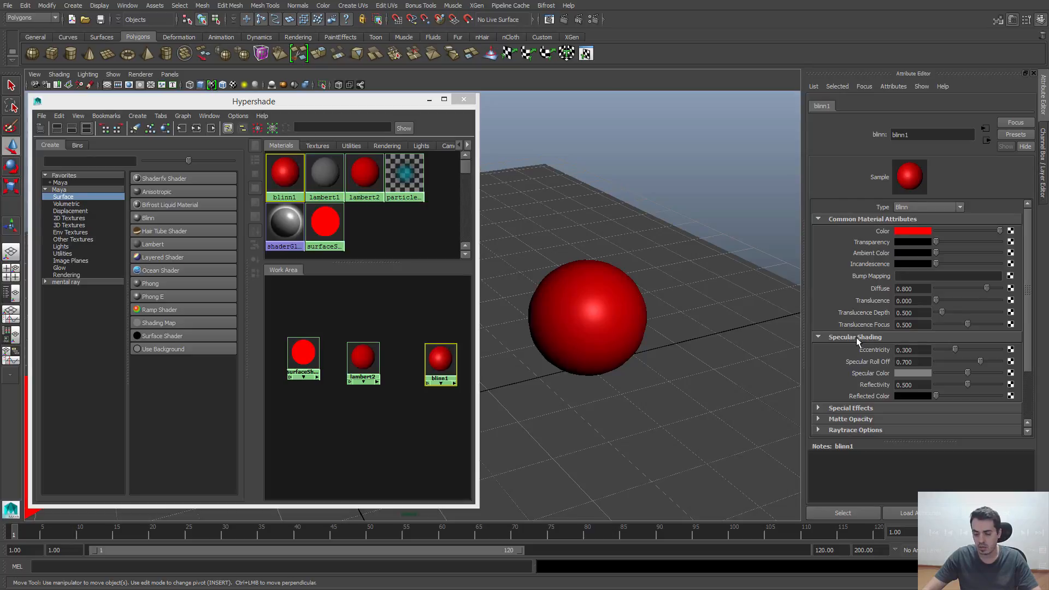
pyautogui.keyDown('alt'); pyautogui.moveTo(600, 363); pyautogui.dragTo(643, 348); pyautogui.keyUp('alt')
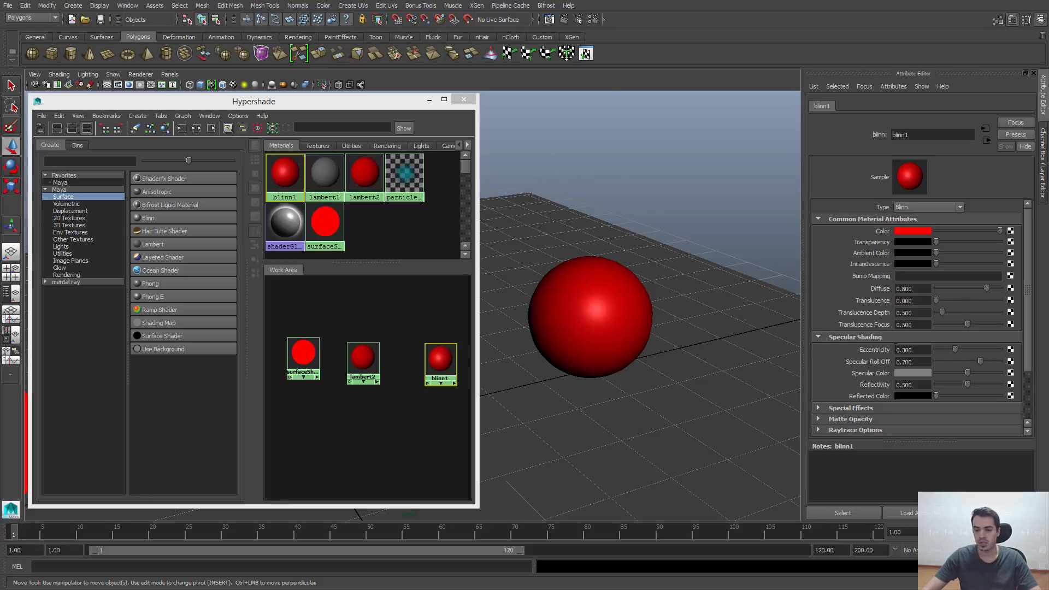
pyautogui.moveTo(595, 302)
pyautogui.keyDown('alt'); pyautogui.mouseDown()
pyautogui.moveTo(623, 346)
pyautogui.moveTo(616, 307)
pyautogui.moveTo(645, 326)
pyautogui.moveTo(600, 340)
pyautogui.moveTo(604, 312)
pyautogui.mouseUp(); pyautogui.keyUp('alt')
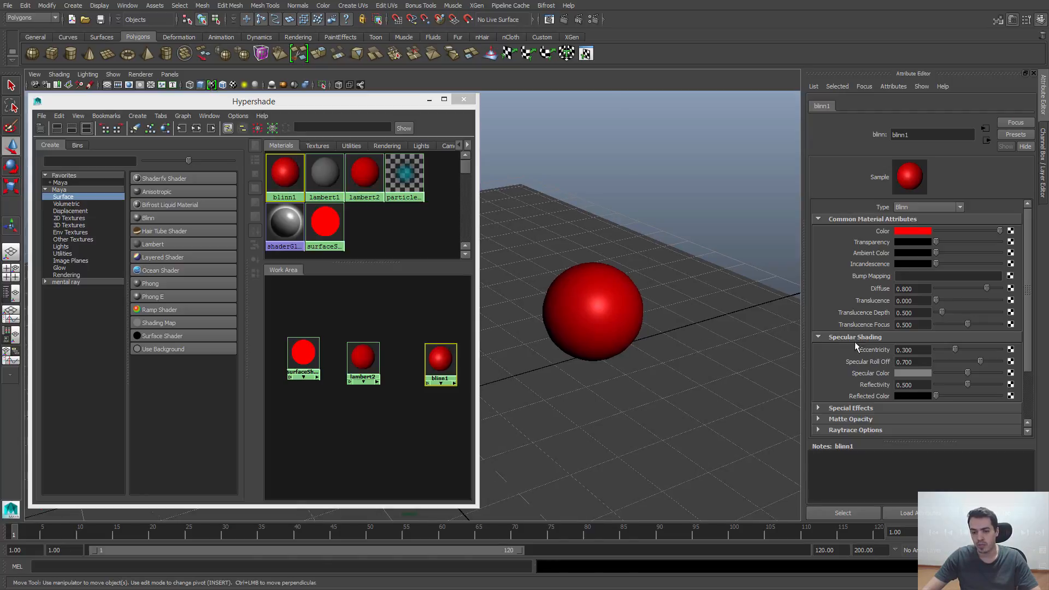
pyautogui.moveTo(956, 350)
pyautogui.mouseDown()
pyautogui.moveTo(941, 349)
pyautogui.moveTo(975, 350)
pyautogui.moveTo(949, 353)
pyautogui.mouseUp()
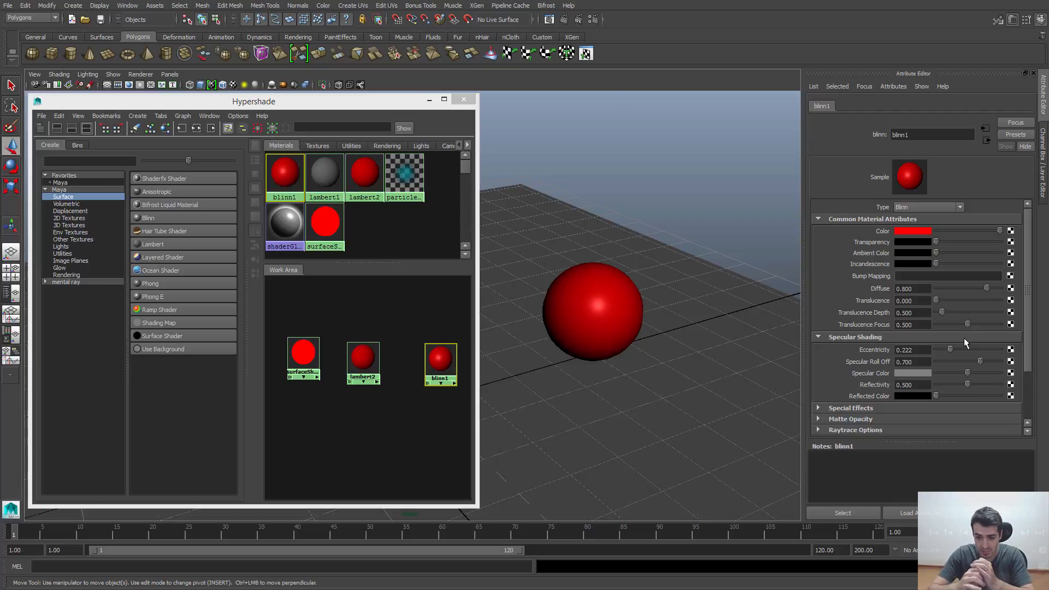
pyautogui.moveTo(951, 350); pyautogui.dragTo(940, 349)
pyautogui.keyDown('alt'); pyautogui.moveTo(620, 318); pyautogui.dragTo(600, 357); pyautogui.keyUp('alt')
pyautogui.moveTo(940, 353)
pyautogui.mouseDown()
pyautogui.moveTo(1001, 362)
pyautogui.moveTo(960, 363)
pyautogui.moveTo(994, 363)
pyautogui.moveTo(961, 353)
pyautogui.moveTo(950, 361)
pyautogui.moveTo(987, 360)
pyautogui.moveTo(959, 350)
pyautogui.mouseUp()
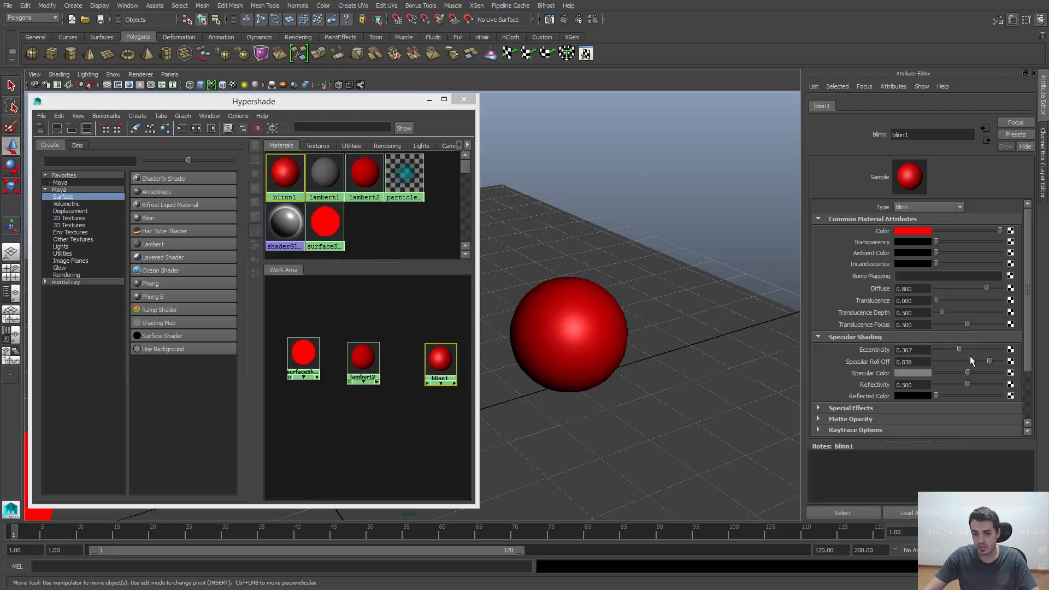
# - Set blinn1's Eccentricity to 0.444, Specular Roll Off to 0.735 and Specular Color to white
pyautogui.keyDown('alt'); pyautogui.moveTo(511, 371); pyautogui.dragTo(611, 331, button='middle'); pyautogui.keyUp('alt')
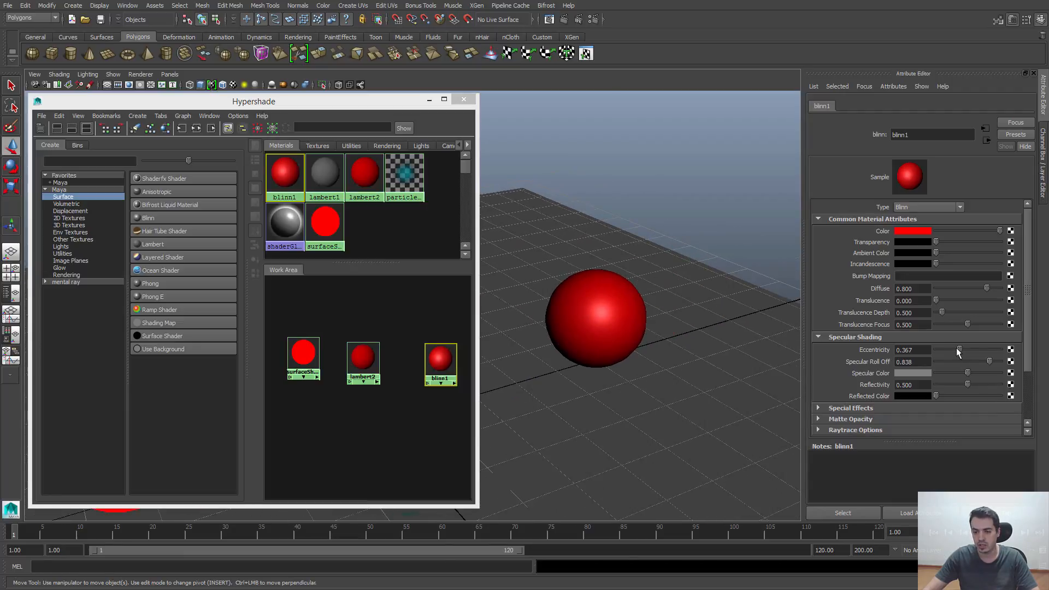
pyautogui.moveTo(960, 350); pyautogui.dragTo(986, 359)
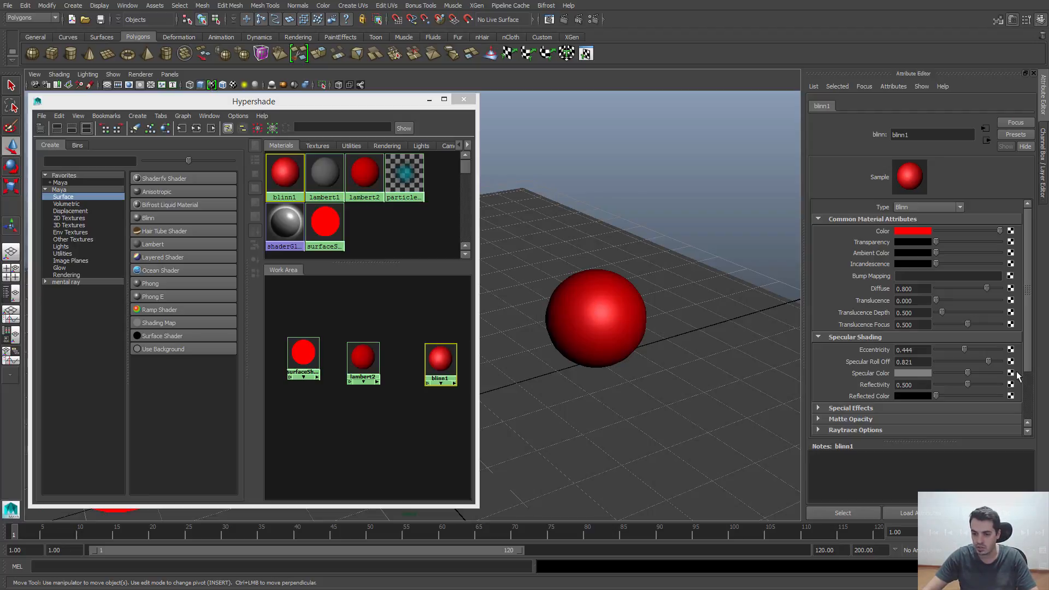
pyautogui.moveTo(987, 362)
pyautogui.mouseDown()
pyautogui.moveTo(957, 362)
pyautogui.moveTo(1005, 372)
pyautogui.mouseUp()
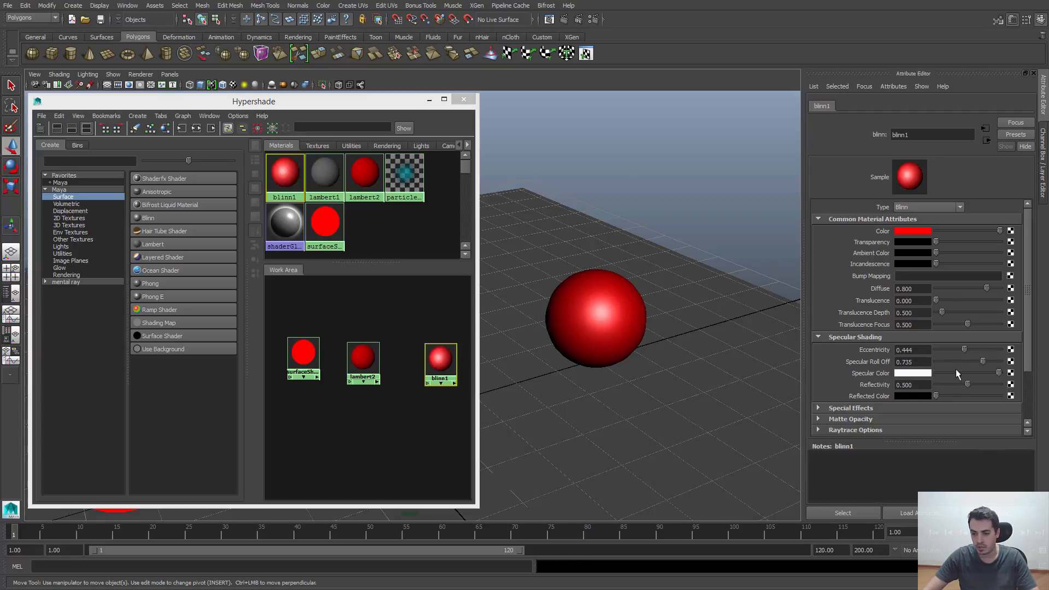
# - Try yellow and green as the Specular Color of blinn1, and return it to white
pyautogui.click(912, 373)
pyautogui.click(898, 343)
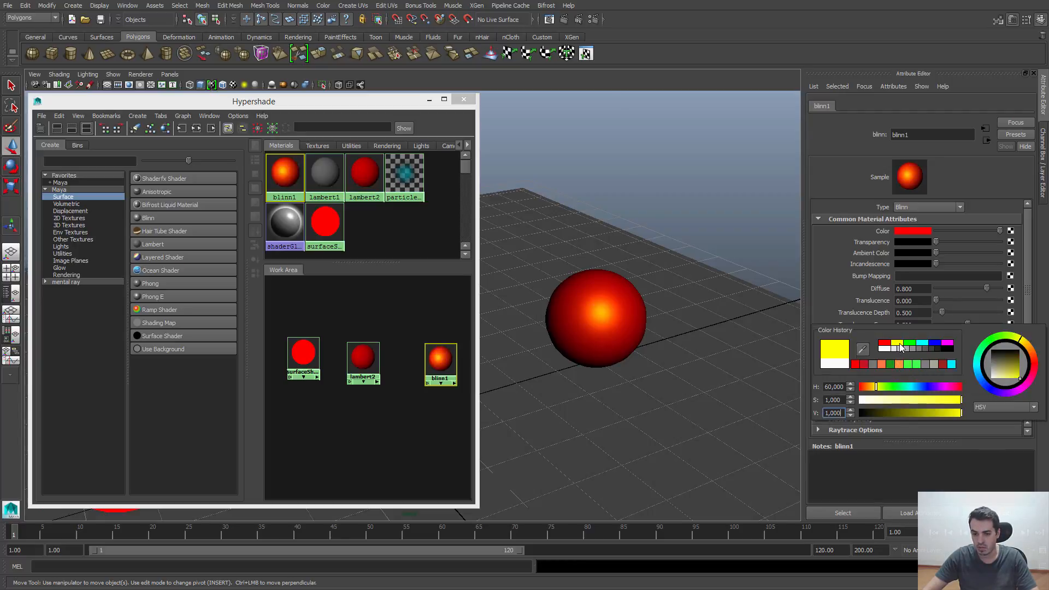
pyautogui.click(910, 343)
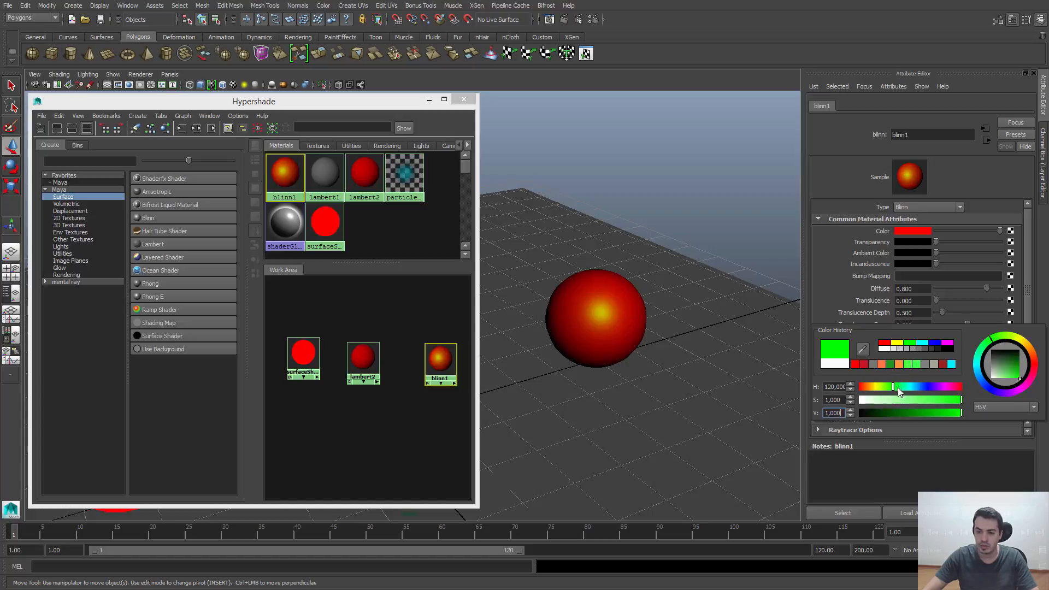
pyautogui.moveTo(882, 400); pyautogui.dragTo(837, 399)
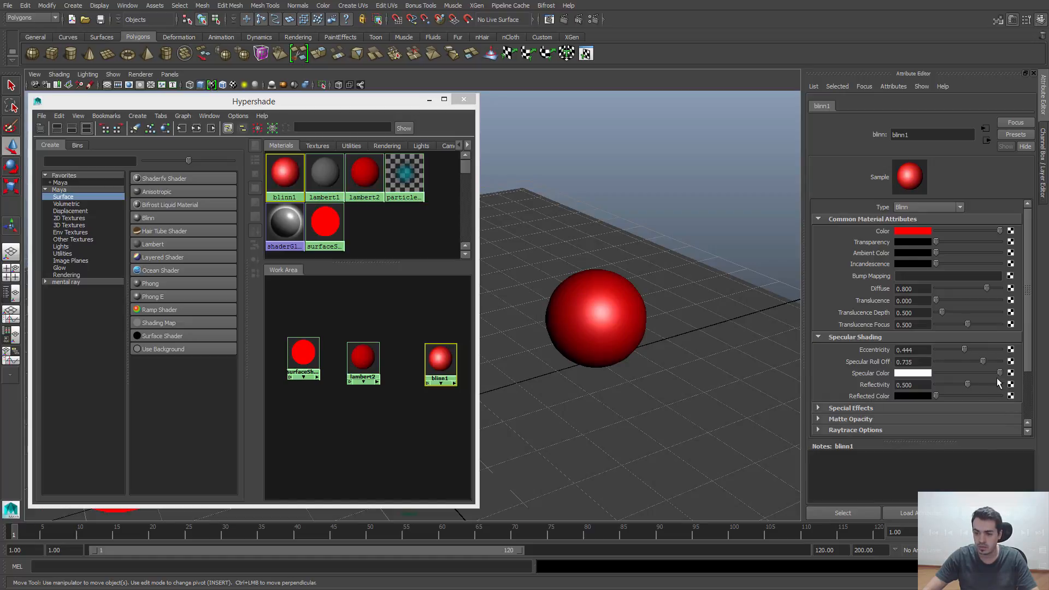
pyautogui.moveTo(998, 375)
pyautogui.mouseDown()
pyautogui.moveTo(924, 379)
pyautogui.moveTo(1012, 377)
pyautogui.moveTo(1001, 383)
pyautogui.mouseUp()
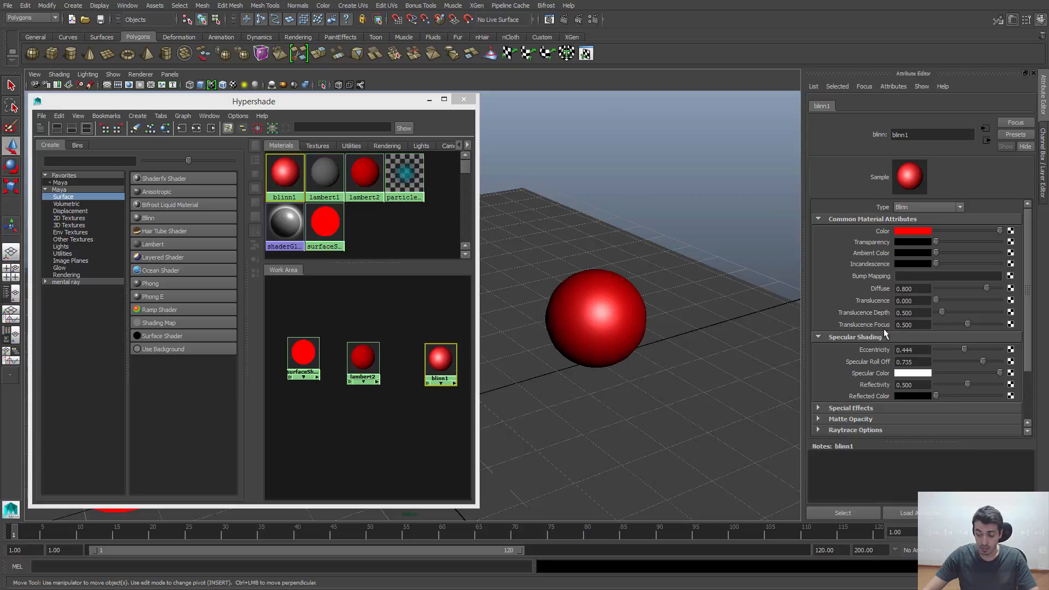
# - Reselect the blinn1 material in the Work Area and narrow the Hypershade window to uncover more of the viewport
pyautogui.click(918, 385)
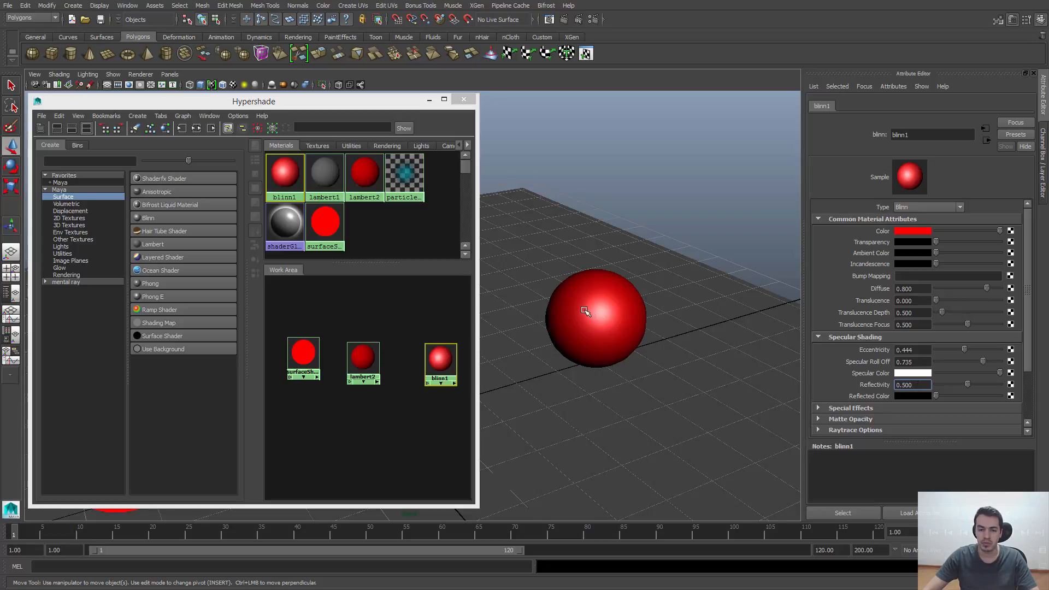
pyautogui.keyDown('alt'); pyautogui.moveTo(599, 314); pyautogui.dragTo(634, 323); pyautogui.keyUp('alt')
pyautogui.press('w')
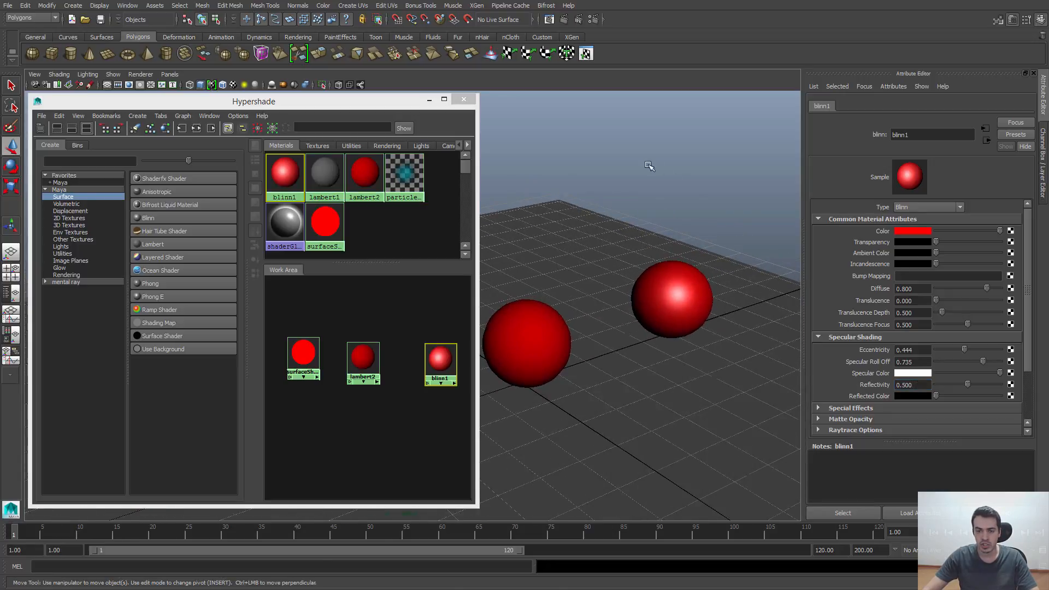
pyautogui.click(482, 228)
pyautogui.click(635, 287)
pyautogui.click(440, 360)
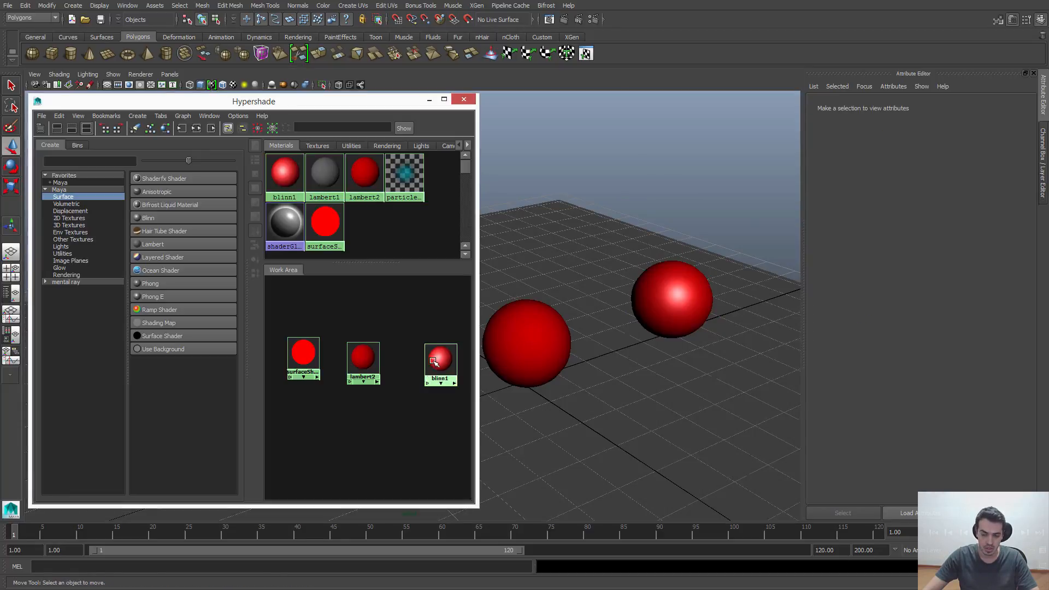
pyautogui.moveTo(478, 297); pyautogui.dragTo(444, 297)
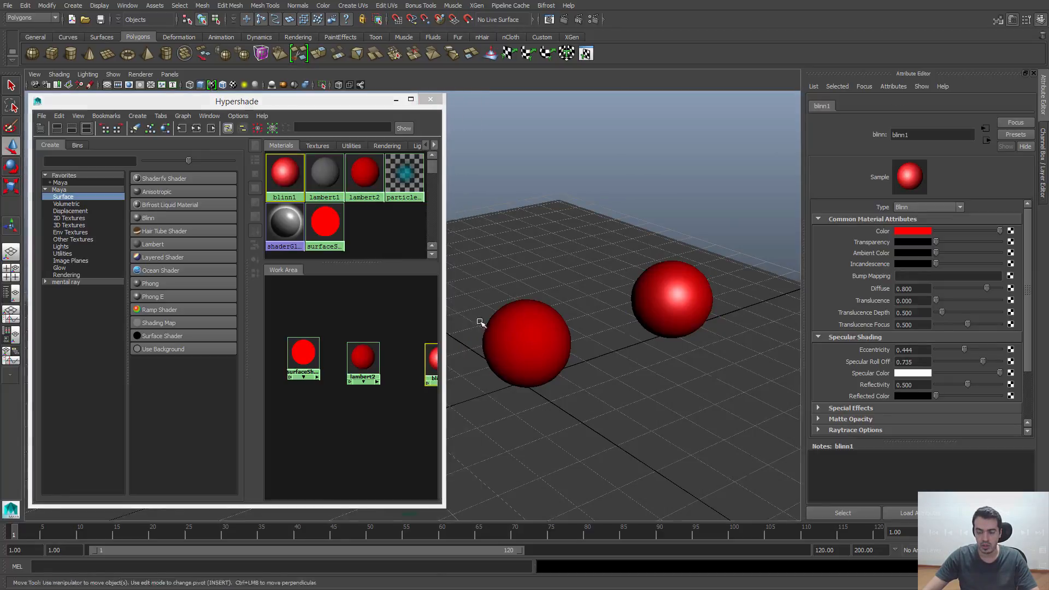
# - Compare the shading and highlights of the Surface Shader, Lambert and Blinn spheres from several angles
pyautogui.scroll(-3, 484, 325)
pyautogui.keyDown('alt'); pyautogui.moveTo(490, 322); pyautogui.dragTo(592, 307, button='middle'); pyautogui.keyUp('alt')
pyautogui.keyDown('alt'); pyautogui.moveTo(592, 307); pyautogui.dragTo(649, 326); pyautogui.keyUp('alt')
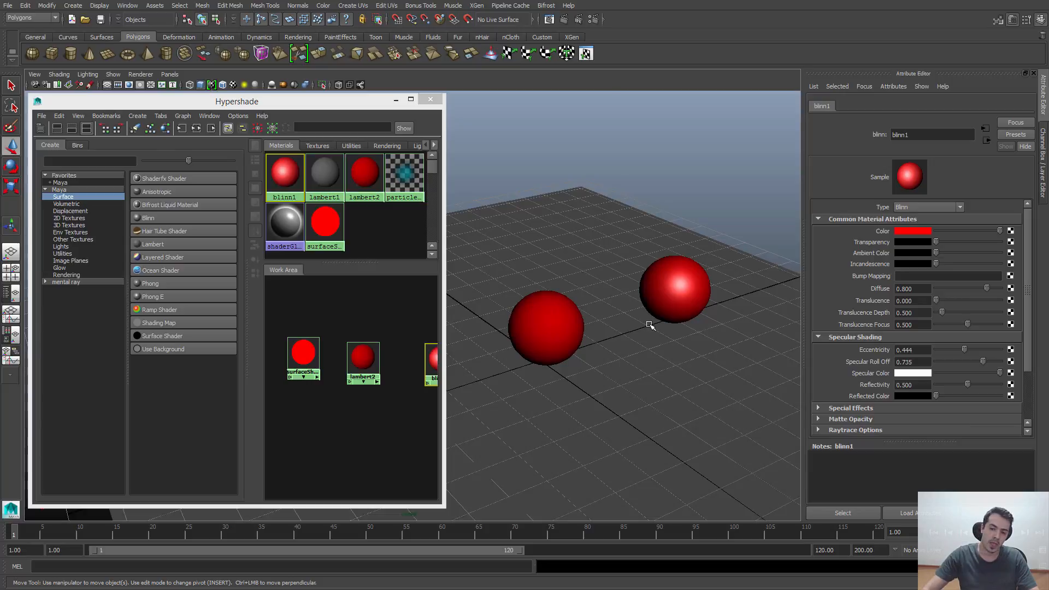
pyautogui.keyDown('alt'); pyautogui.moveTo(613, 330); pyautogui.dragTo(597, 335, button='right'); pyautogui.keyUp('alt')
pyautogui.keyDown('alt'); pyautogui.moveTo(597, 335); pyautogui.dragTo(639, 367); pyautogui.keyUp('alt')
pyautogui.keyDown('alt'); pyautogui.moveTo(639, 368); pyautogui.dragTo(644, 382, button='right'); pyautogui.keyUp('alt')
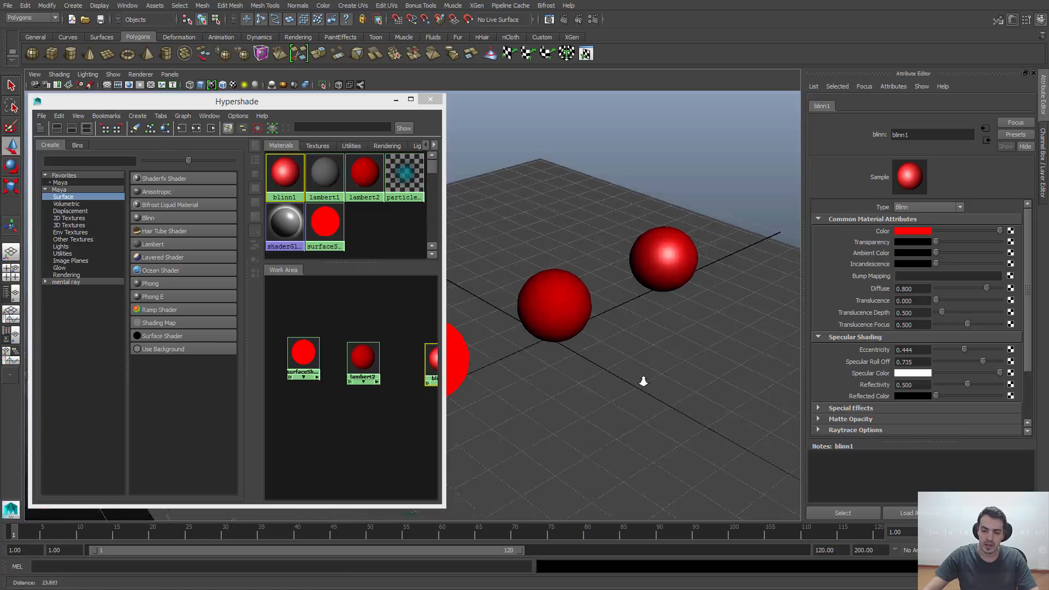
pyautogui.keyDown('alt'); pyautogui.moveTo(644, 382); pyautogui.dragTo(616, 377, button='middle'); pyautogui.keyUp('alt')
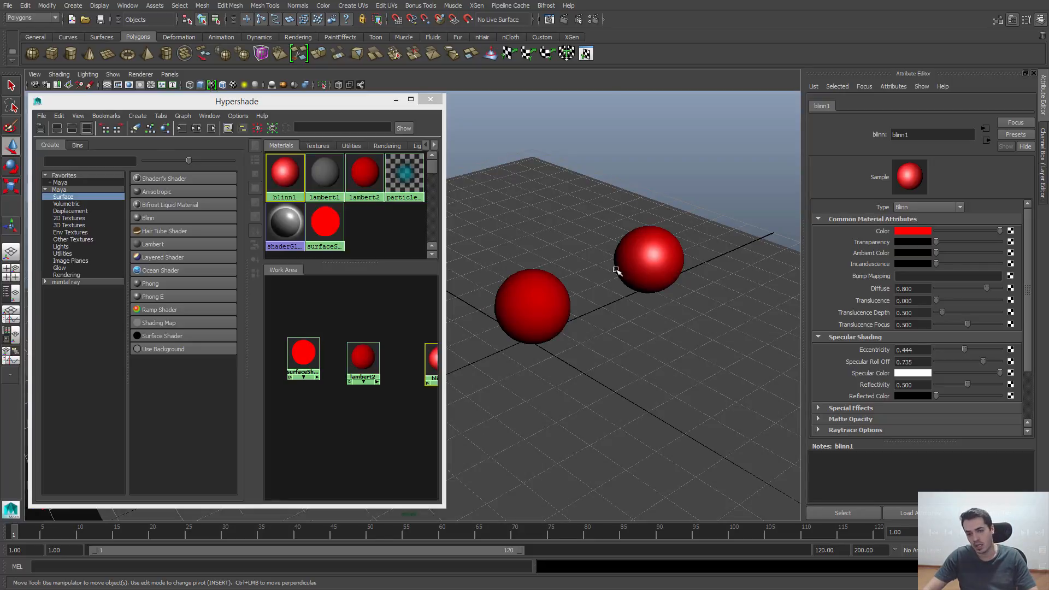
pyautogui.keyDown('alt'); pyautogui.moveTo(558, 285); pyautogui.dragTo(578, 290); pyautogui.keyUp('alt')
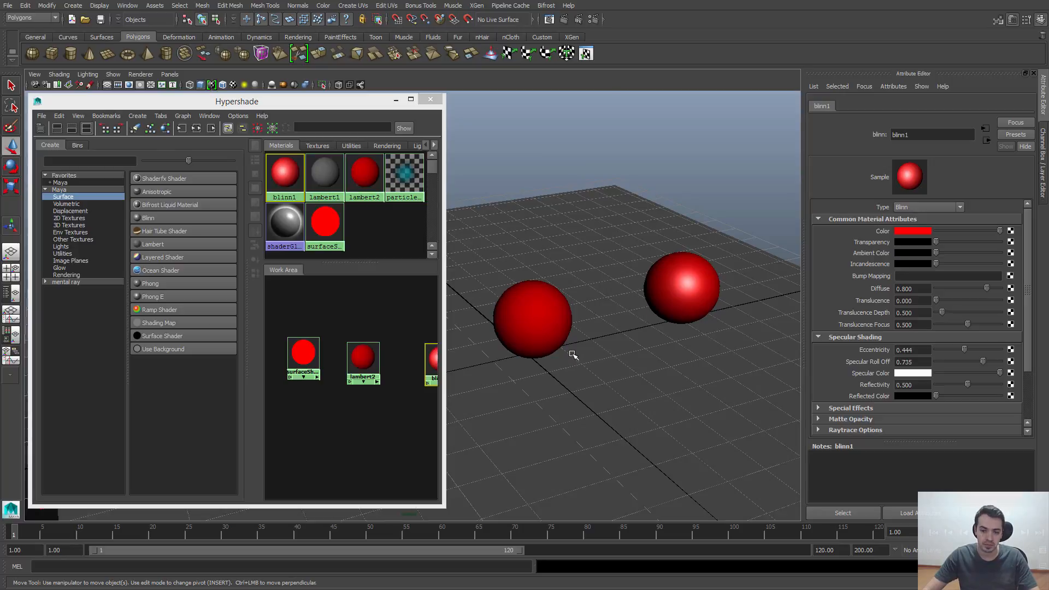
pyautogui.keyDown('alt'); pyautogui.moveTo(575, 352); pyautogui.dragTo(590, 368); pyautogui.keyUp('alt')
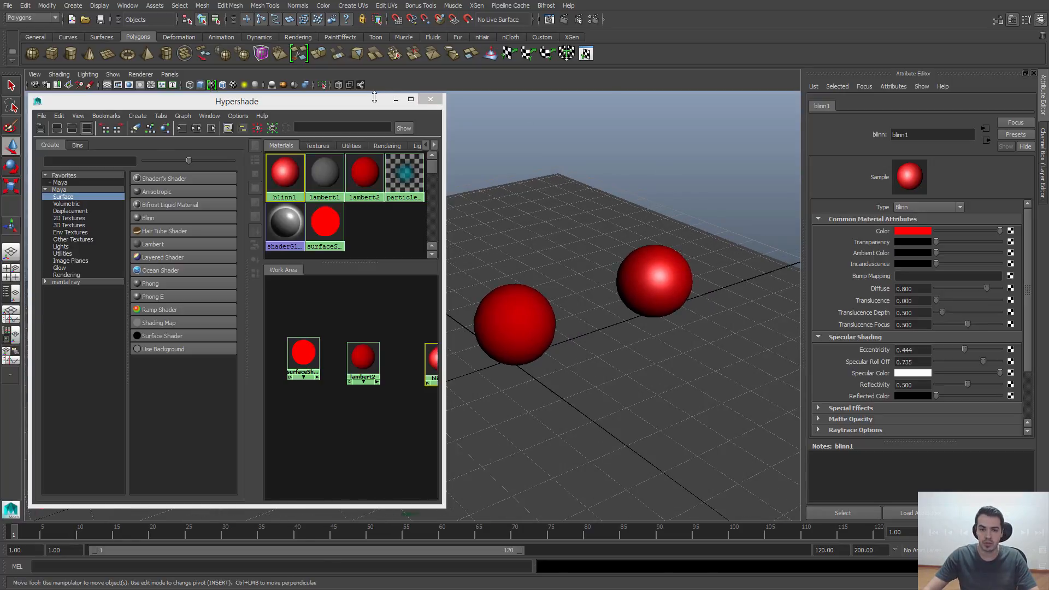
pyautogui.keyDown('alt'); pyautogui.moveTo(554, 128); pyautogui.dragTo(648, 337, button='right'); pyautogui.keyUp('alt')
pyautogui.keyDown('alt'); pyautogui.moveTo(592, 365); pyautogui.dragTo(590, 307, button='middle'); pyautogui.keyUp('alt')
pyautogui.keyDown('alt'); pyautogui.moveTo(677, 334); pyautogui.dragTo(640, 360); pyautogui.keyUp('alt')
pyautogui.keyDown('alt'); pyautogui.moveTo(640, 360); pyautogui.dragTo(691, 338, button='middle'); pyautogui.keyUp('alt')
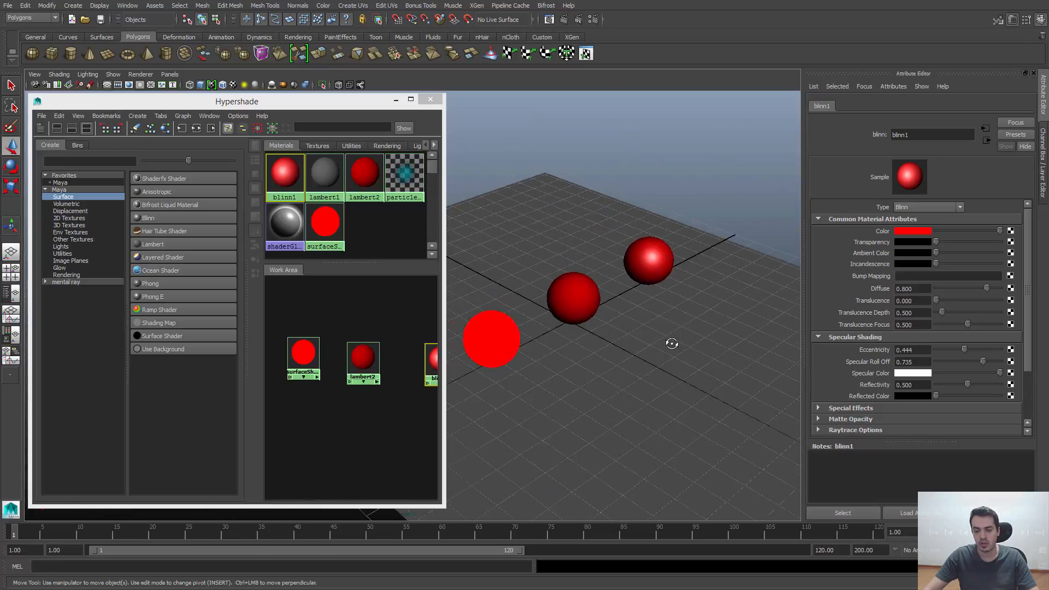
pyautogui.keyDown('alt'); pyautogui.moveTo(691, 339); pyautogui.dragTo(705, 344); pyautogui.keyUp('alt')
pyautogui.moveTo(670, 214)
pyautogui.keyDown('alt'); pyautogui.mouseDown(button='middle')
pyautogui.moveTo(625, 225)
pyautogui.moveTo(662, 227)
pyautogui.mouseUp(button='middle'); pyautogui.keyUp('alt')
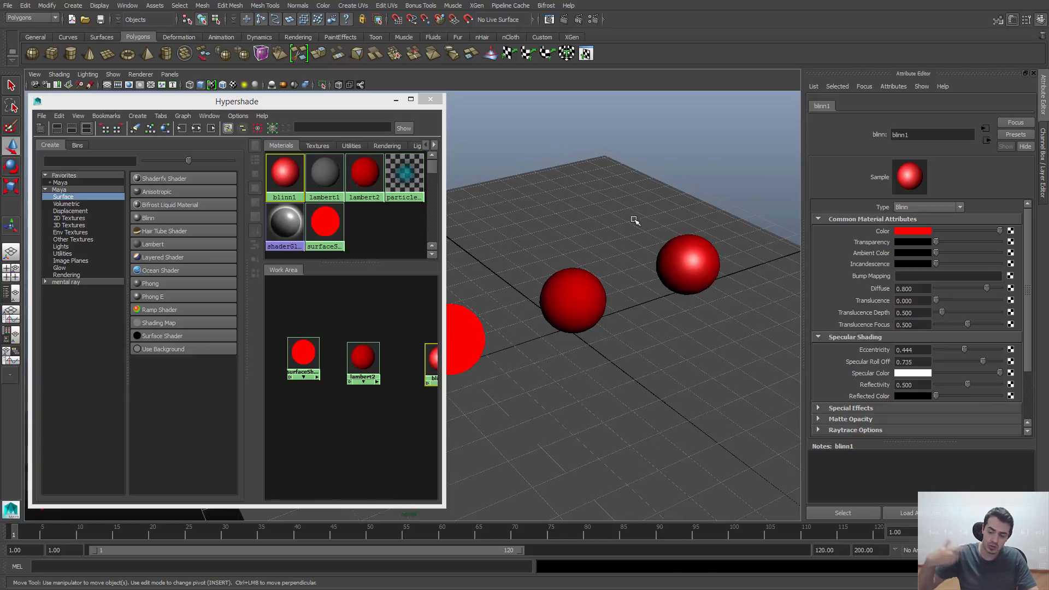
pyautogui.keyDown('alt'); pyautogui.moveTo(570, 321); pyautogui.dragTo(583, 338, button='middle'); pyautogui.keyUp('alt')
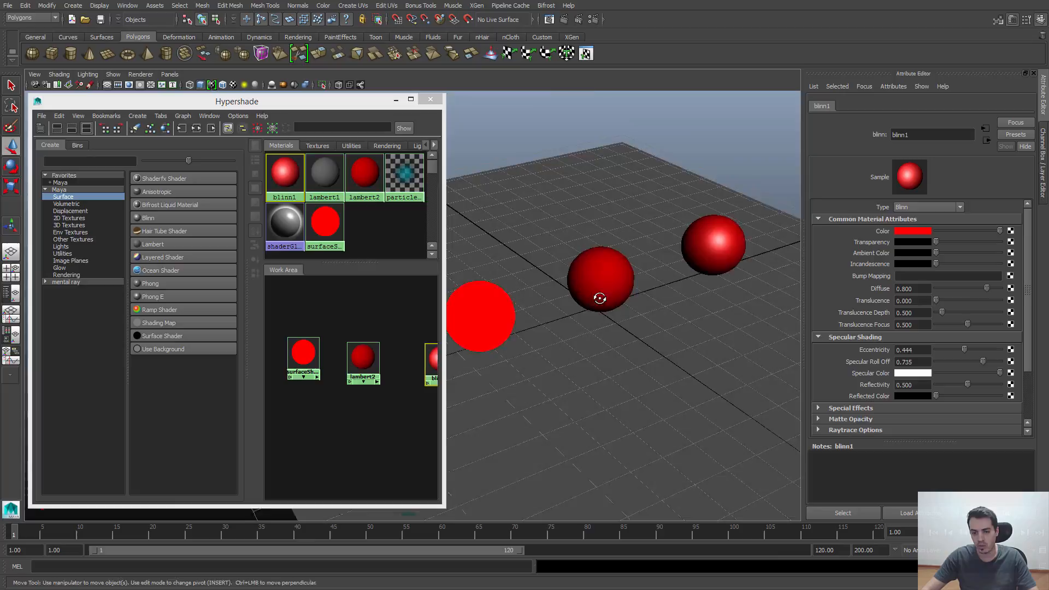
pyautogui.keyDown('alt'); pyautogui.moveTo(599, 298); pyautogui.dragTo(711, 211); pyautogui.keyUp('alt')
pyautogui.keyDown('alt'); pyautogui.moveTo(621, 333); pyautogui.dragTo(636, 259); pyautogui.keyUp('alt')
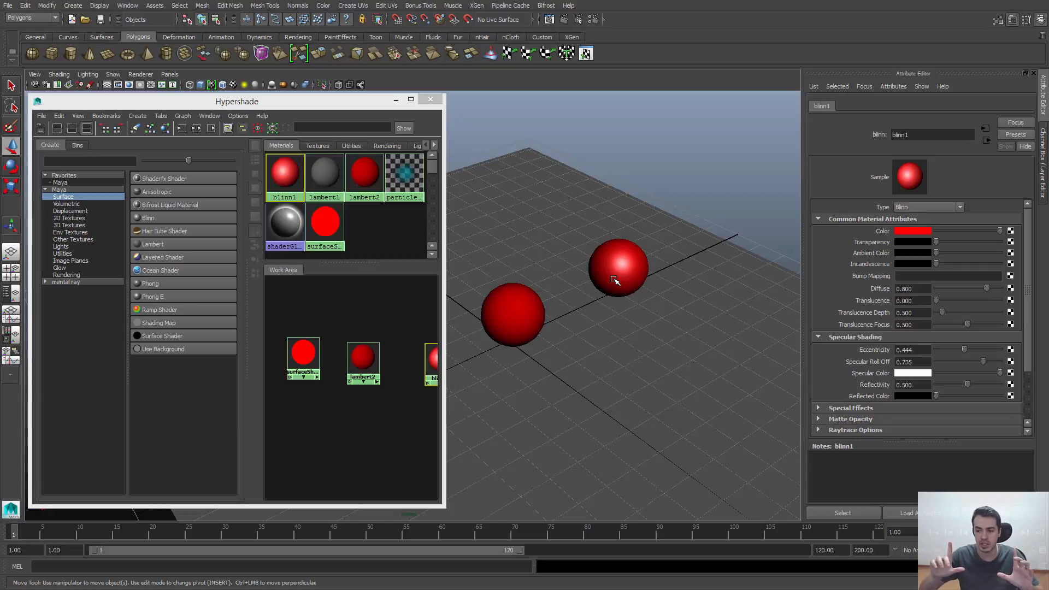
pyautogui.keyDown('alt'); pyautogui.moveTo(600, 349); pyautogui.dragTo(558, 360, button='middle'); pyautogui.keyUp('alt')
pyautogui.keyDown('alt'); pyautogui.moveTo(558, 360); pyautogui.dragTo(614, 376, button='right'); pyautogui.keyUp('alt')
# - Set the Reflectivity of blinn1 to 1 and check the Blinn sphere in the viewport
pyautogui.click(924, 387)
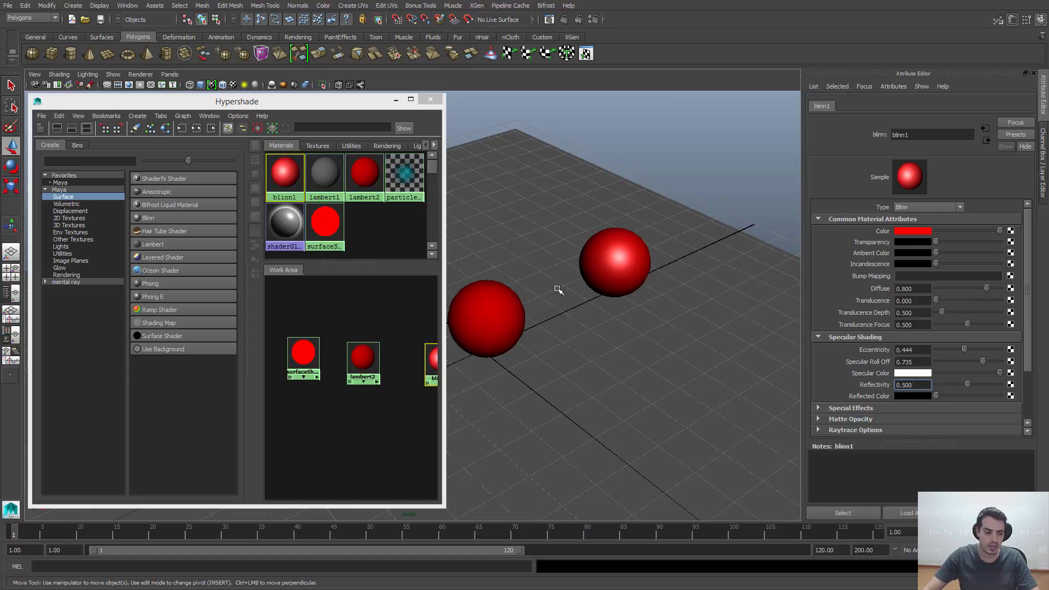
pyautogui.keyDown('alt'); pyautogui.moveTo(631, 269); pyautogui.dragTo(599, 365); pyautogui.keyUp('alt')
pyautogui.keyDown('alt'); pyautogui.moveTo(594, 307); pyautogui.dragTo(675, 280, button='middle'); pyautogui.keyUp('alt')
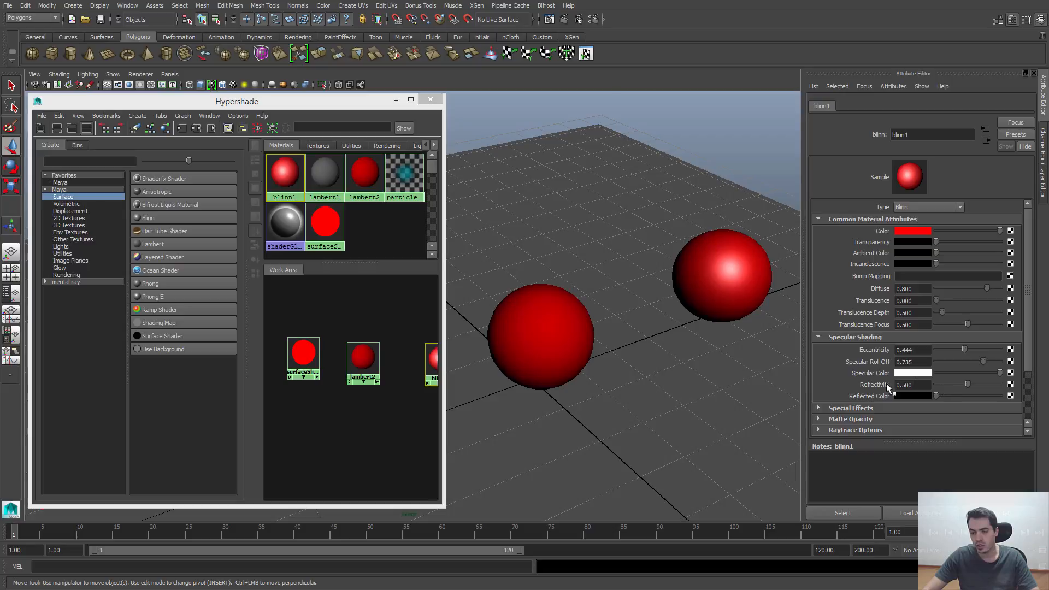
pyautogui.moveTo(968, 384); pyautogui.dragTo(1026, 386)
pyautogui.keyDown('alt'); pyautogui.moveTo(661, 333); pyautogui.dragTo(558, 364, button='middle'); pyautogui.keyUp('alt')
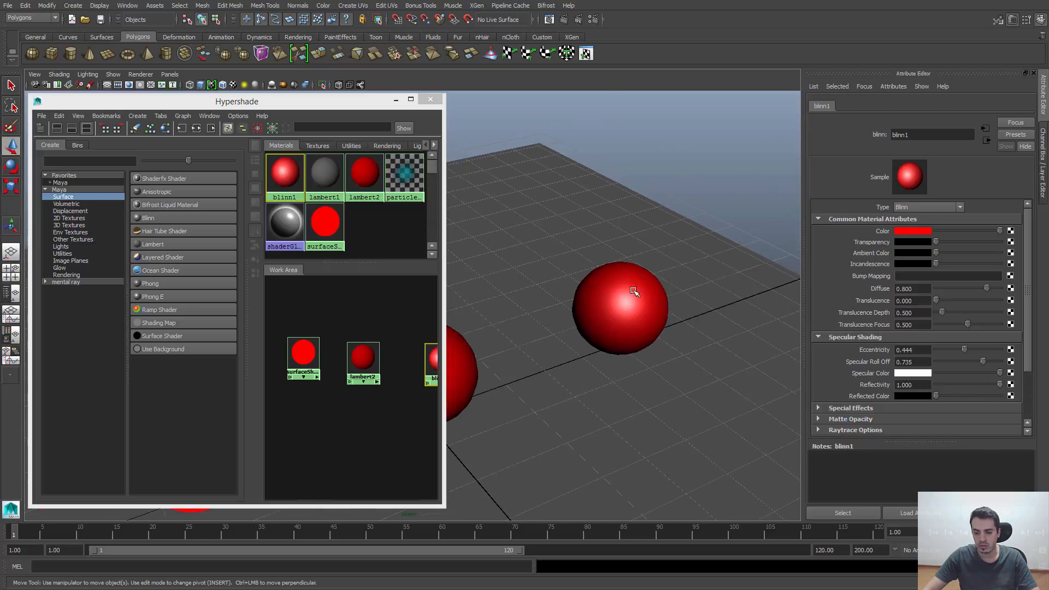
pyautogui.keyDown('alt'); pyautogui.moveTo(628, 328); pyautogui.dragTo(656, 326, button='middle'); pyautogui.keyUp('alt')
pyautogui.keyDown('alt'); pyautogui.moveTo(656, 325); pyautogui.dragTo(588, 318); pyautogui.keyUp('alt')
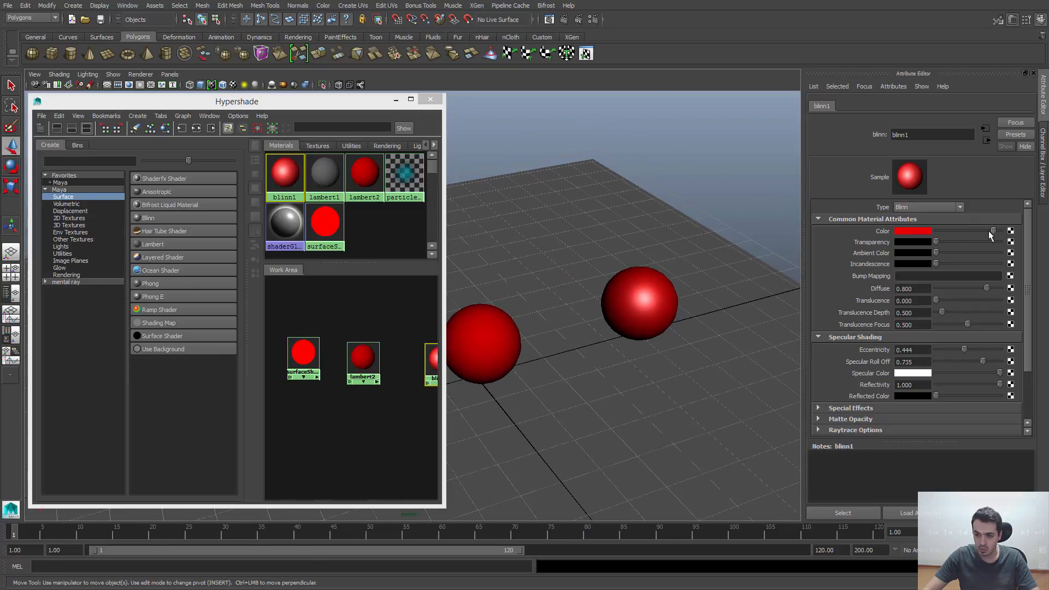
# - Darken the Color of blinn1 to black and view the sphere beside the Lambert one
pyautogui.moveTo(988, 231); pyautogui.dragTo(945, 232)
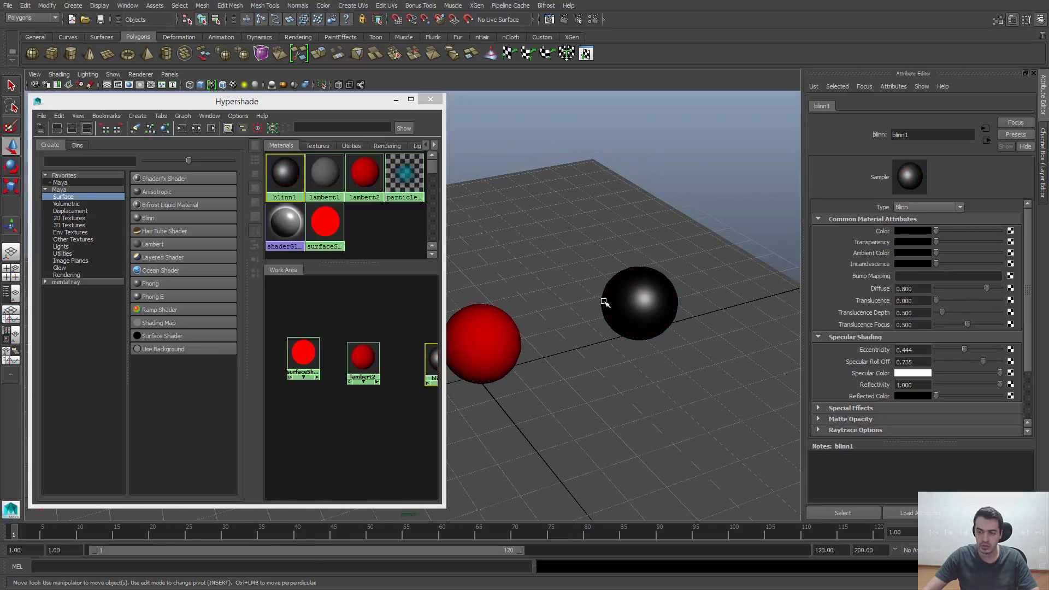
pyautogui.keyDown('alt'); pyautogui.moveTo(605, 326); pyautogui.dragTo(667, 306); pyautogui.keyUp('alt')
pyautogui.keyDown('alt'); pyautogui.moveTo(711, 349); pyautogui.dragTo(701, 364, button='middle'); pyautogui.keyUp('alt')
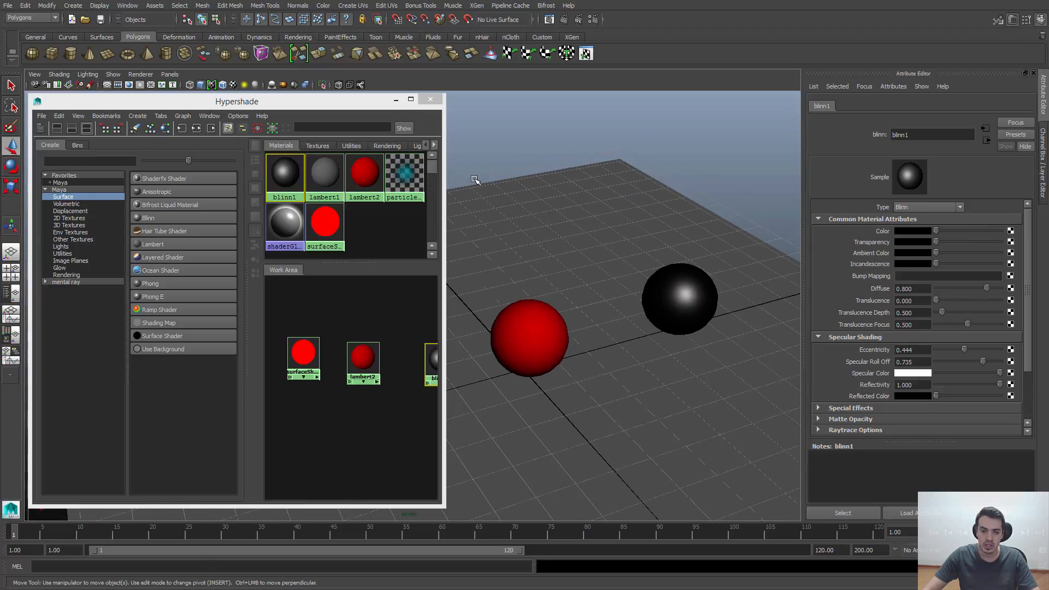
# - Narrow the Hypershade window further, open the Render View and reposition it over the Hypershade and viewport
pyautogui.moveTo(447, 166); pyautogui.dragTo(410, 169)
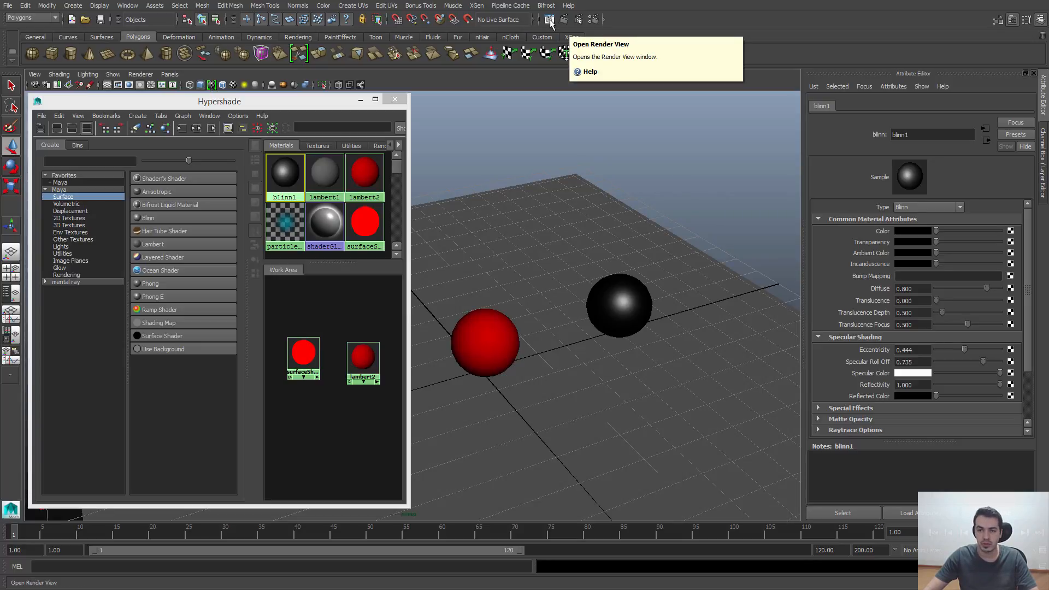
pyautogui.click(550, 20)
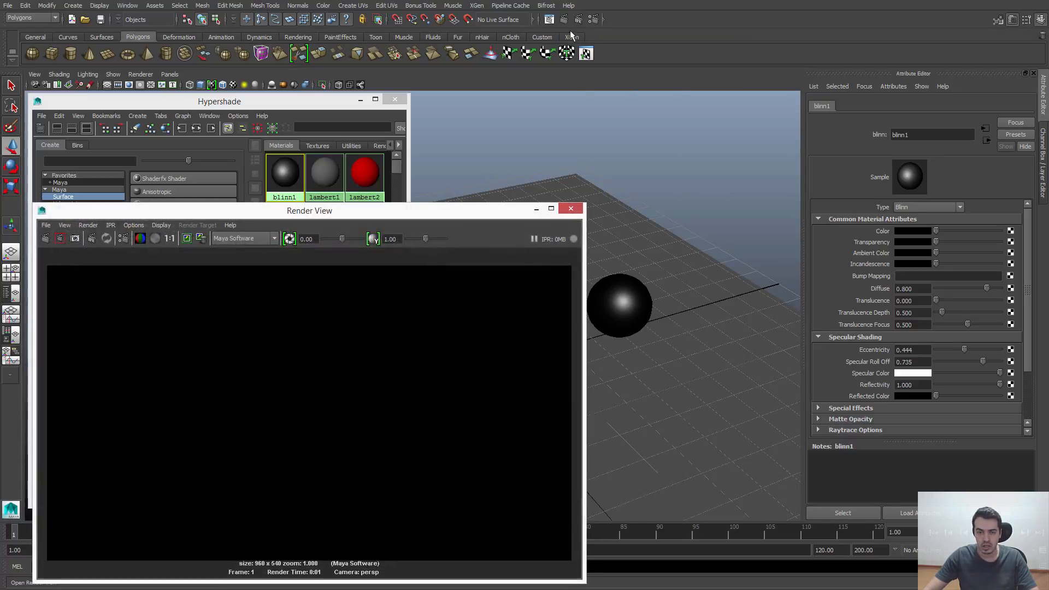
pyautogui.moveTo(342, 218); pyautogui.dragTo(430, 128)
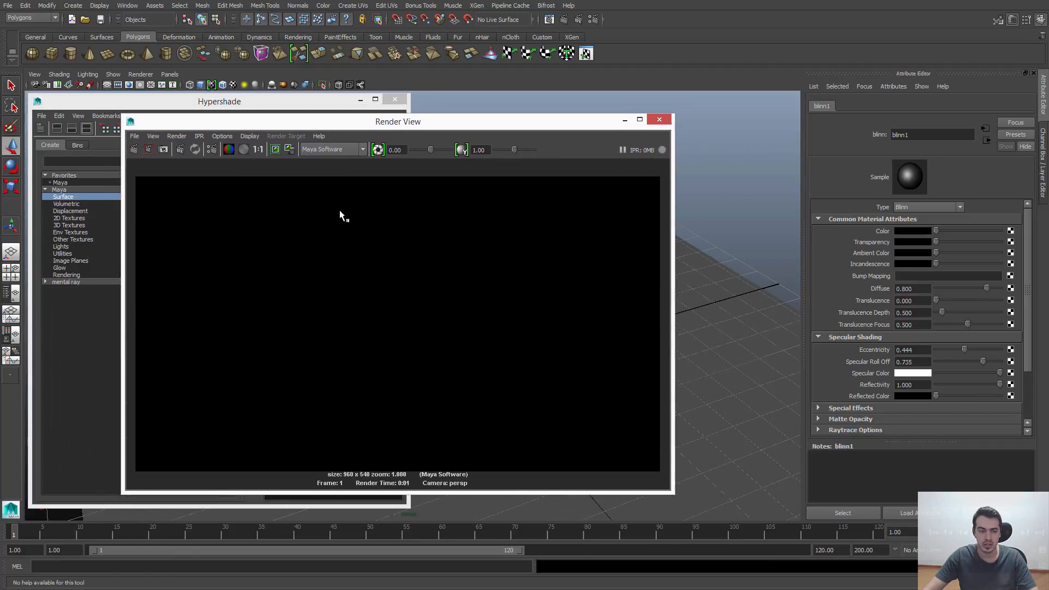
pyautogui.moveTo(448, 121); pyautogui.dragTo(412, 121)
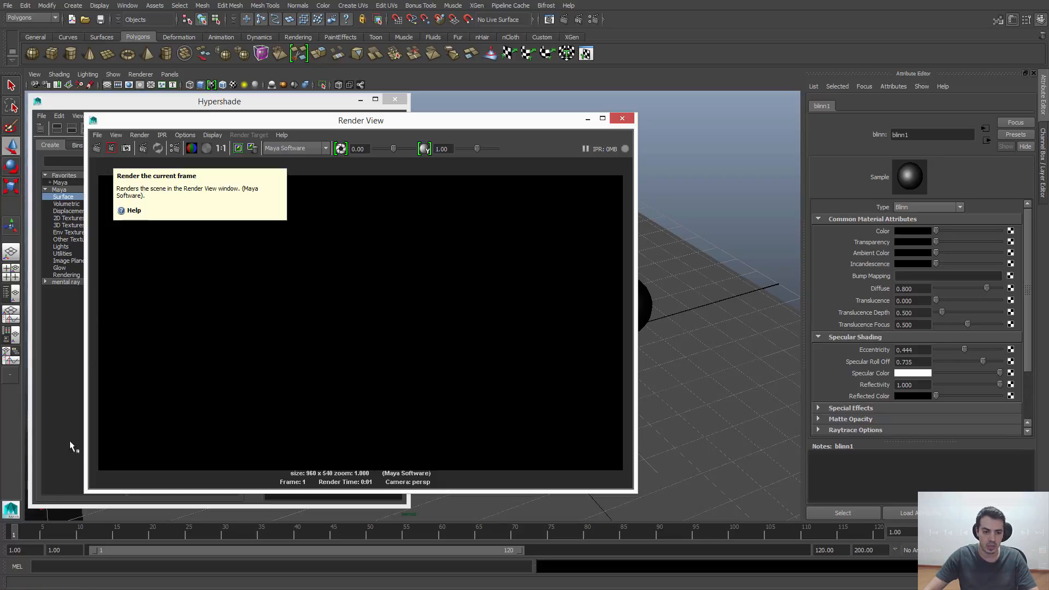
# - Render the current frame with Maya Software and move the Render View aside to compare it with the spheres in the viewport
pyautogui.click(97, 148)
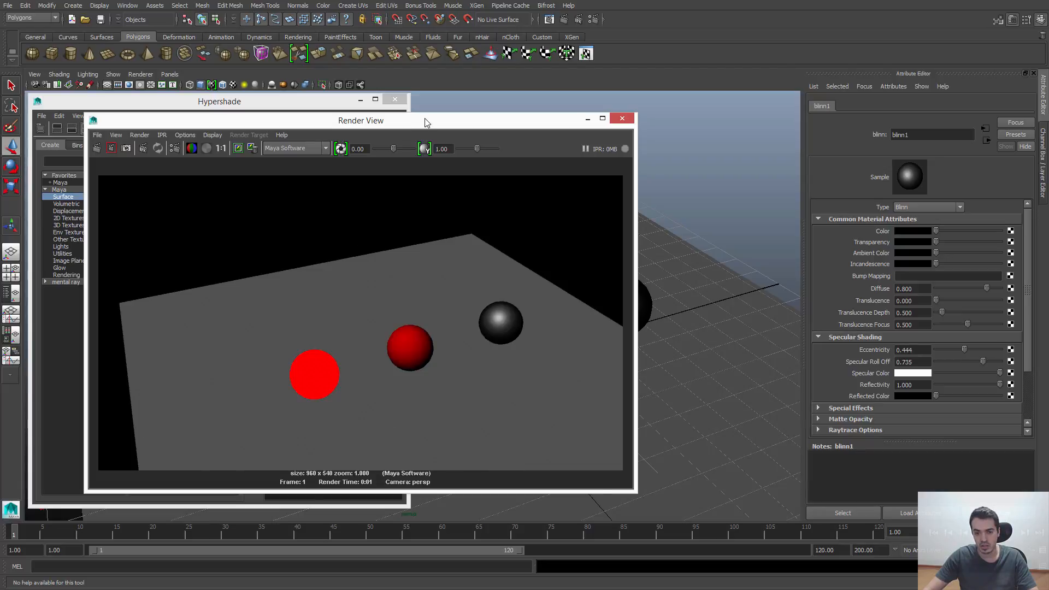
pyautogui.moveTo(432, 120); pyautogui.dragTo(379, 104)
pyautogui.keyDown('alt'); pyautogui.moveTo(530, 206); pyautogui.dragTo(710, 211); pyautogui.keyUp('alt')
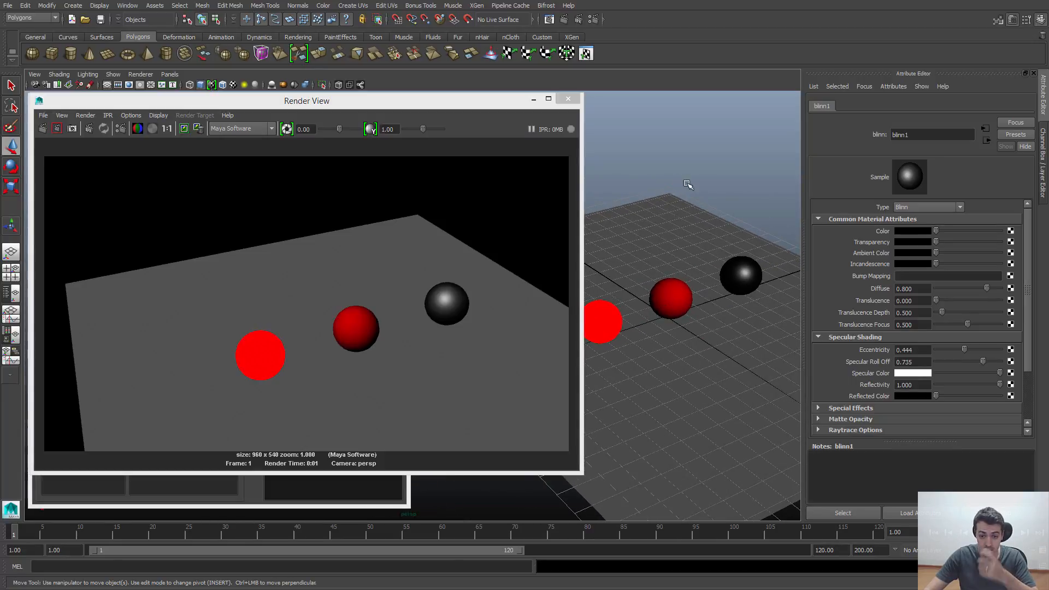
pyautogui.keyDown('alt'); pyautogui.moveTo(715, 227); pyautogui.dragTo(580, 290, button='middle'); pyautogui.keyUp('alt')
pyautogui.keyDown('alt'); pyautogui.moveTo(580, 290); pyautogui.dragTo(698, 320, button='right'); pyautogui.keyUp('alt')
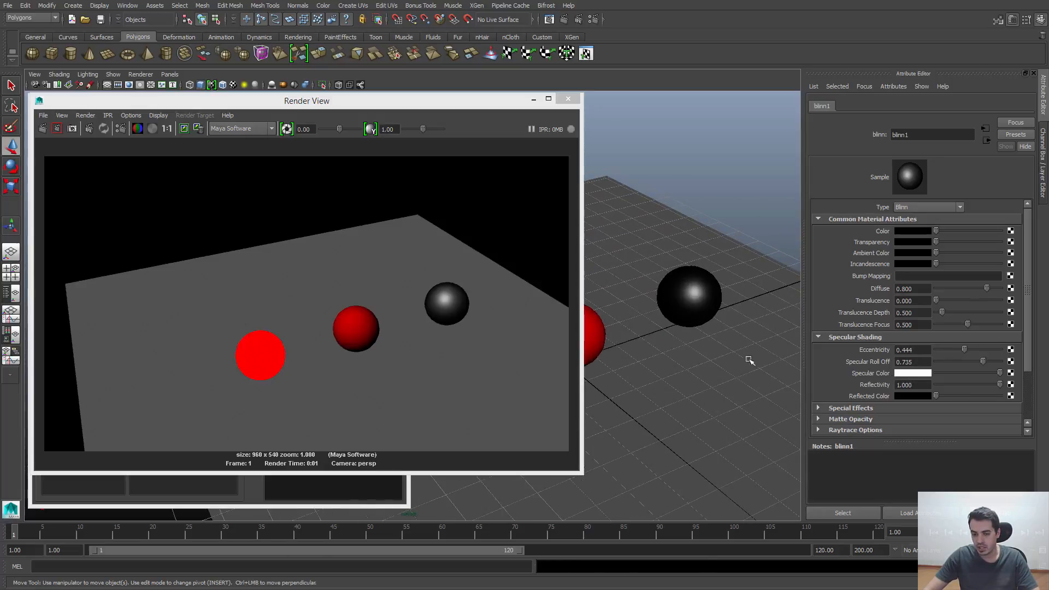
pyautogui.keyDown('alt'); pyautogui.moveTo(749, 361); pyautogui.dragTo(616, 316, button='right'); pyautogui.keyUp('alt')
pyautogui.keyDown('alt'); pyautogui.moveTo(616, 316); pyautogui.dragTo(739, 304, button='middle'); pyautogui.keyUp('alt')
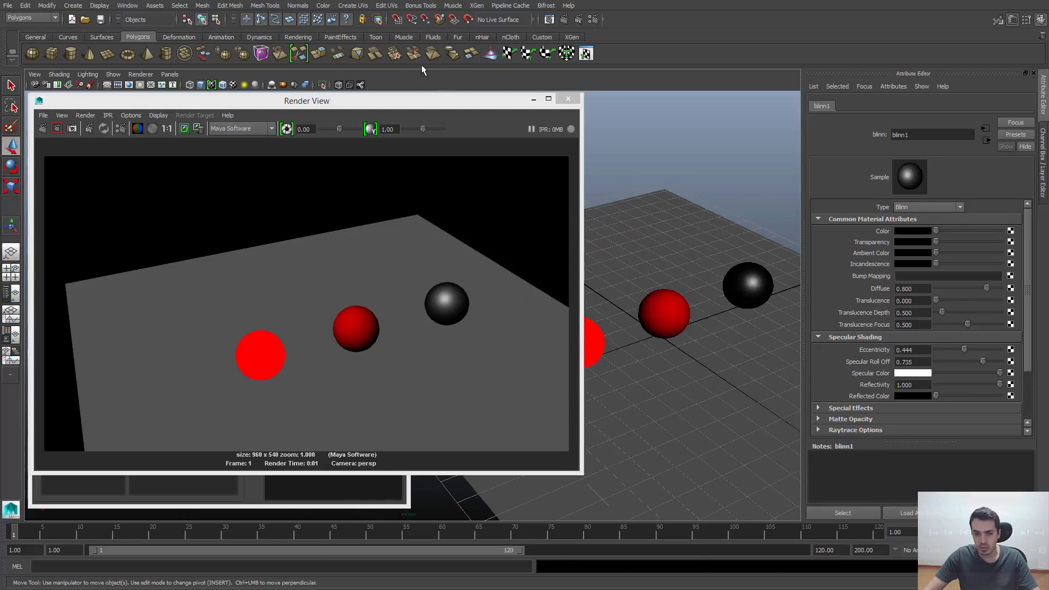
# - Shrink the Render View to uncover the viewport spheres and show the rendered image at real size, framed on the spheres
pyautogui.moveTo(582, 474); pyautogui.dragTo(422, 464)
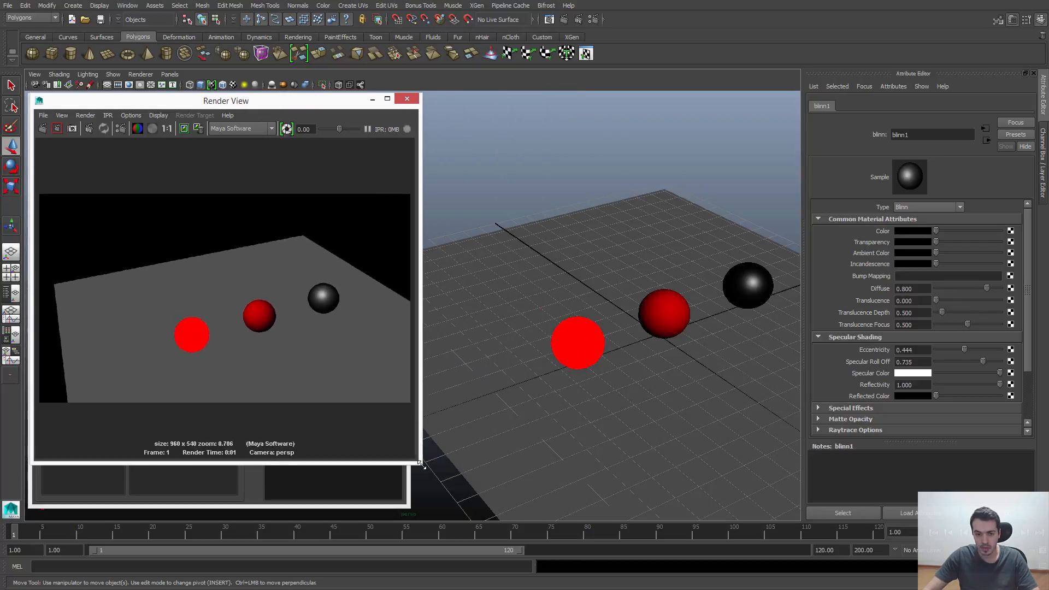
pyautogui.keyDown('alt'); pyautogui.moveTo(607, 265); pyautogui.dragTo(702, 335); pyautogui.keyUp('alt')
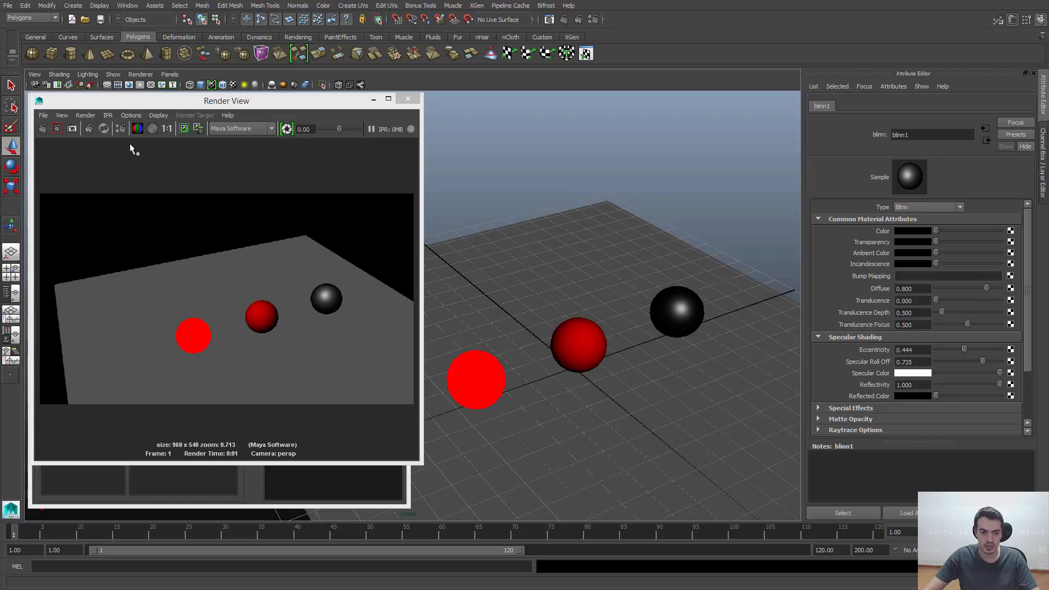
pyautogui.click(167, 130)
pyautogui.keyDown('alt'); pyautogui.moveTo(316, 352); pyautogui.dragTo(271, 338, button='middle'); pyautogui.keyUp('alt')
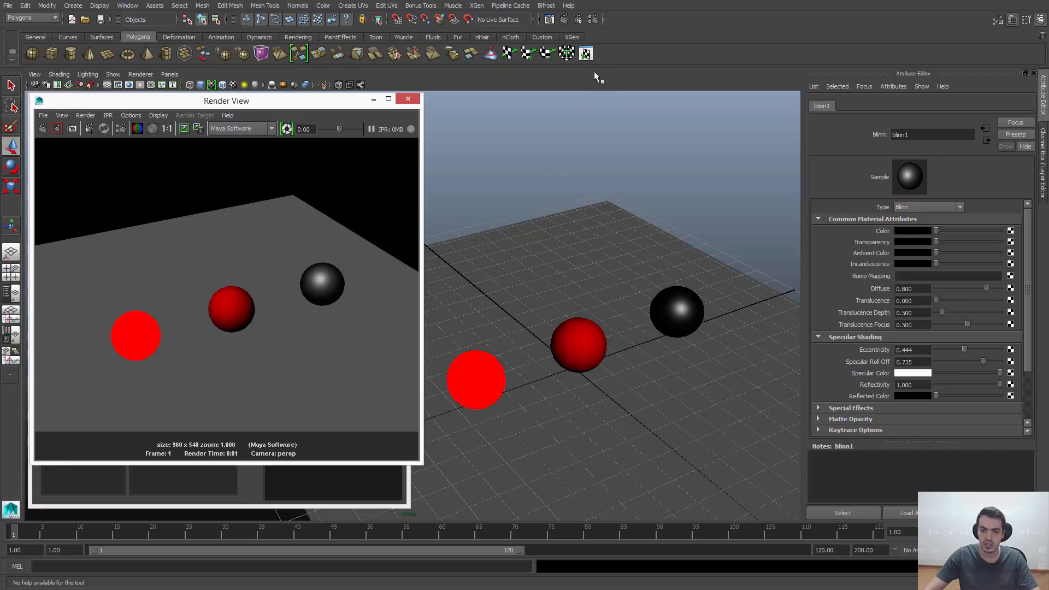
# - Open the Render Settings beside the Render View and review the available renderers, keeping Maya Software
pyautogui.click(594, 19)
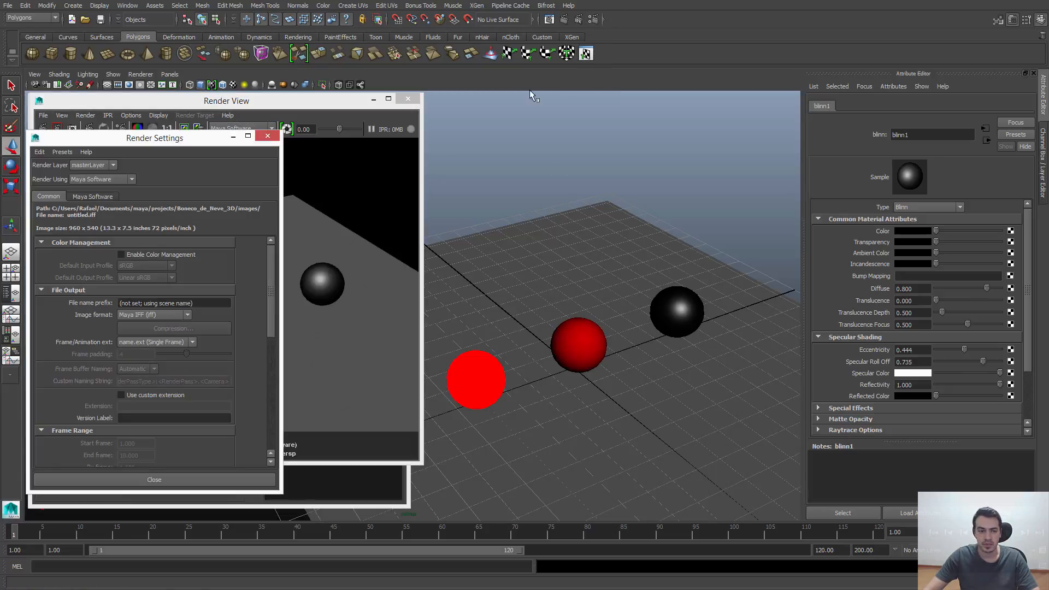
pyautogui.moveTo(195, 138); pyautogui.dragTo(586, 116)
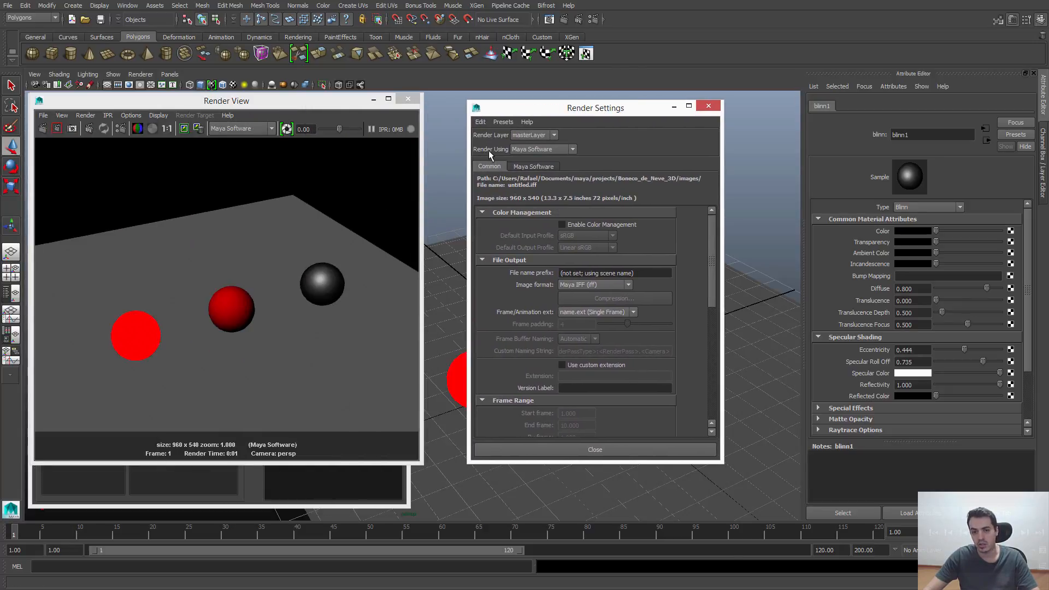
pyautogui.click(529, 147)
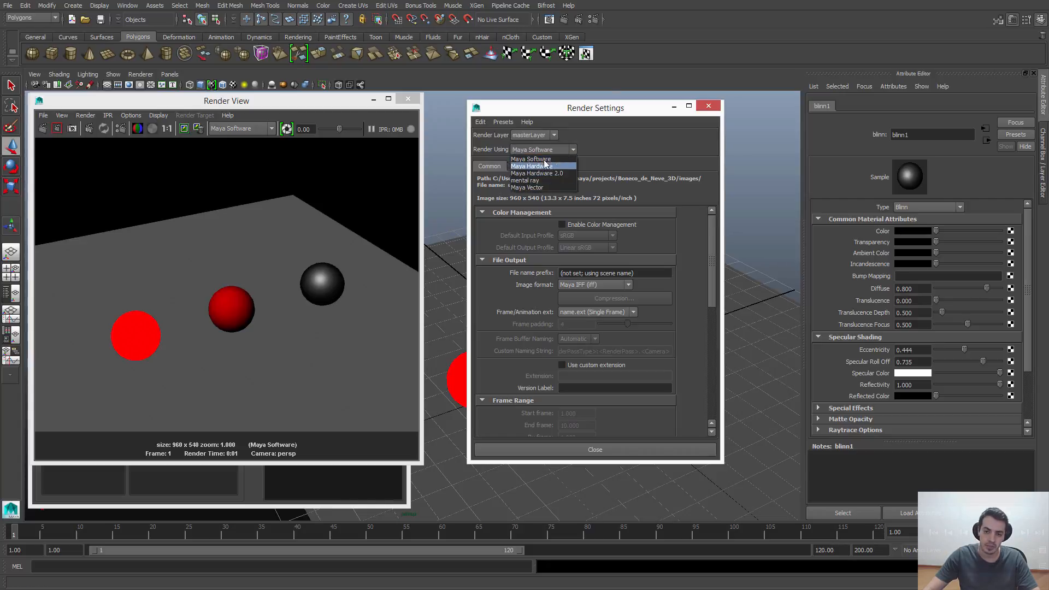
pyautogui.click(529, 149)
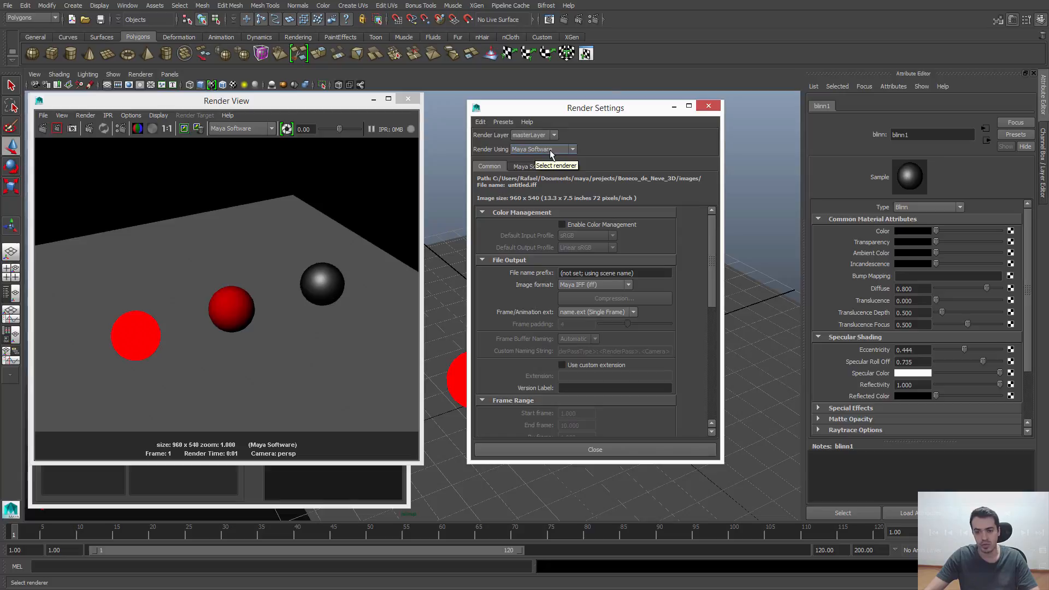
pyautogui.moveTo(601, 109); pyautogui.dragTo(562, 111)
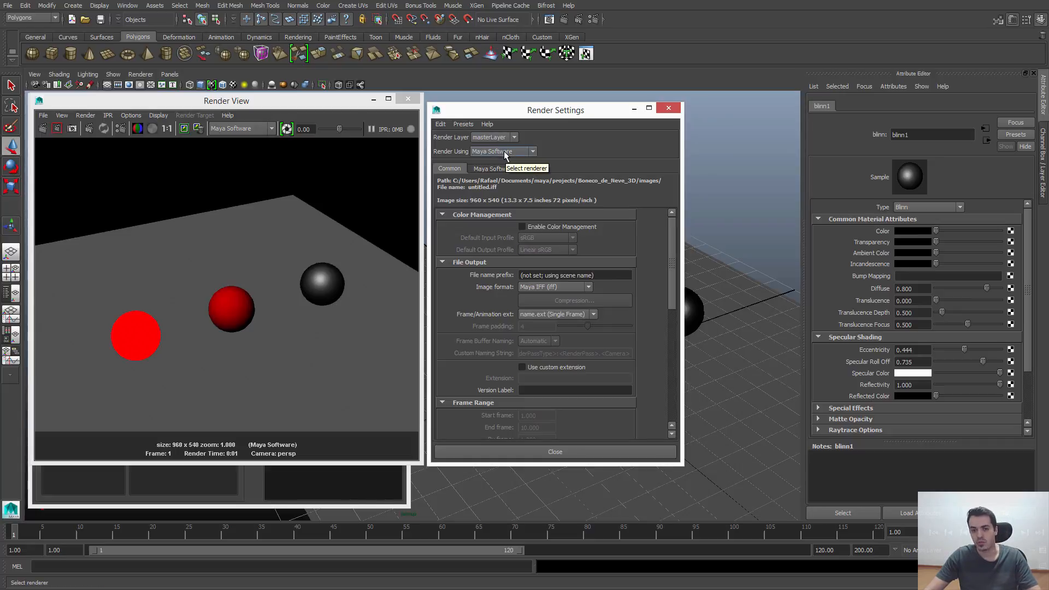
pyautogui.click(506, 154)
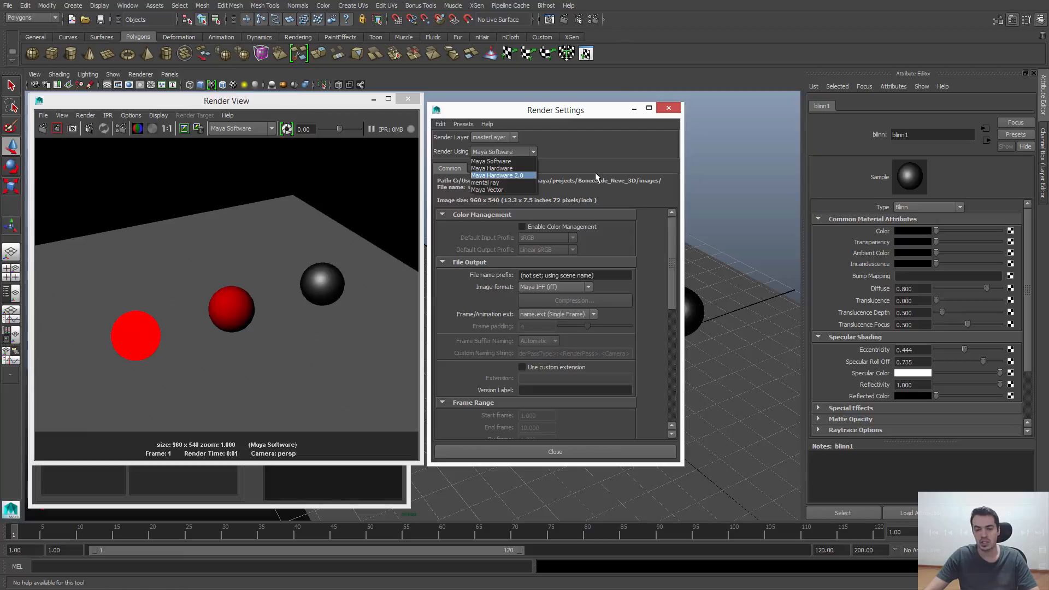
pyautogui.click(572, 154)
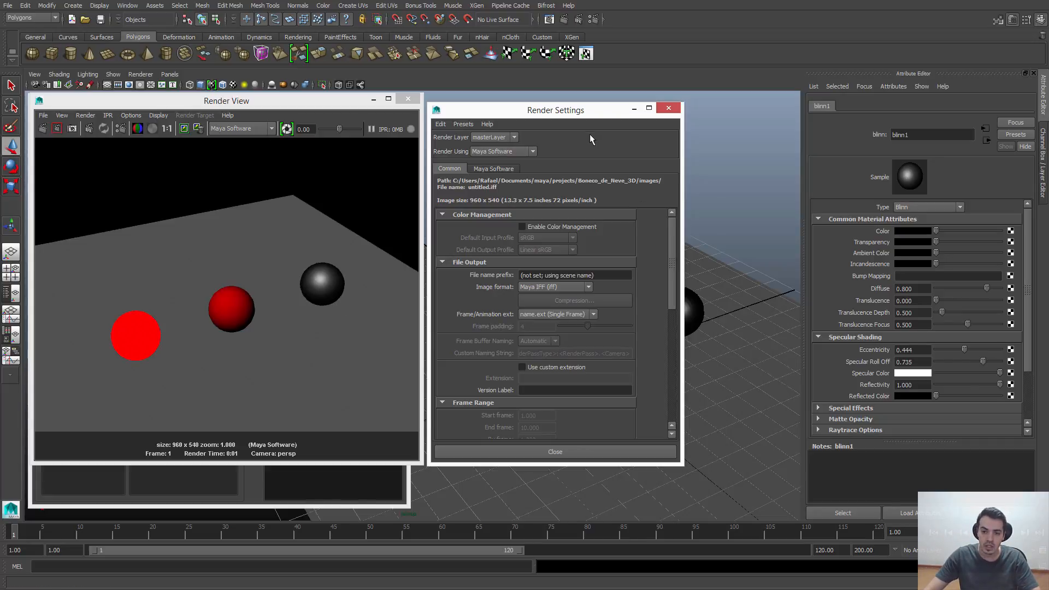
# - Enable Raytracing in the Maya Software raytracing quality settings, set Shadows to 0 and close the Render Settings
pyautogui.click(490, 172)
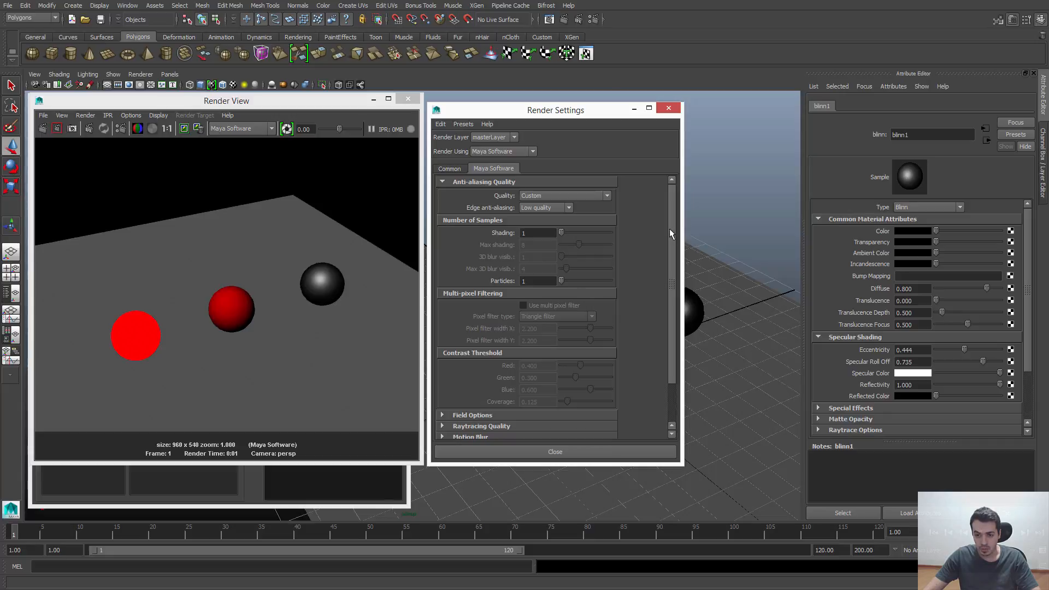
pyautogui.moveTo(670, 228); pyautogui.dragTo(664, 267)
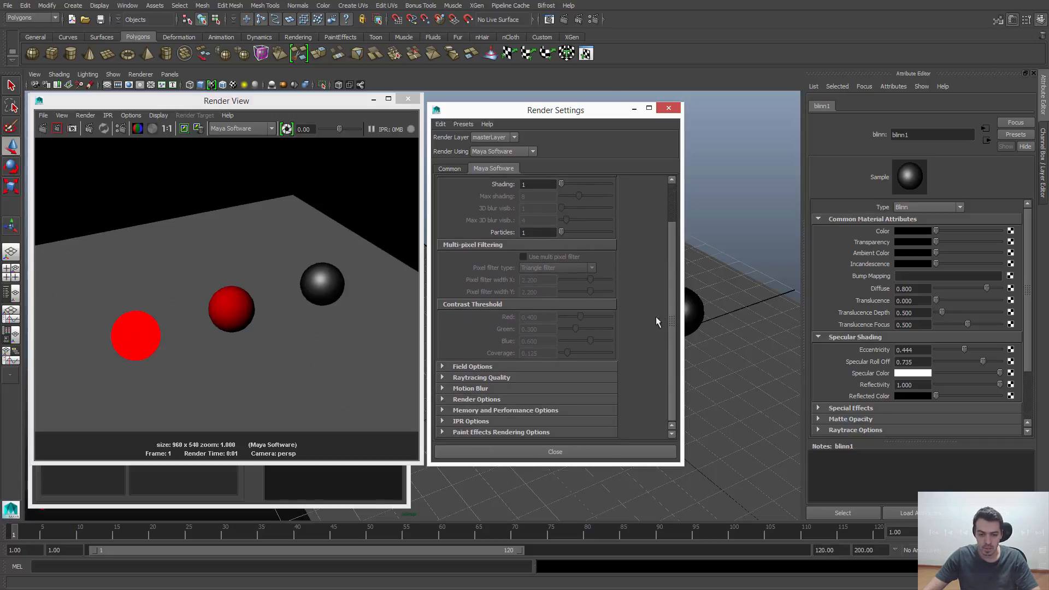
pyautogui.click(487, 378)
pyautogui.scroll(-3, 487, 377)
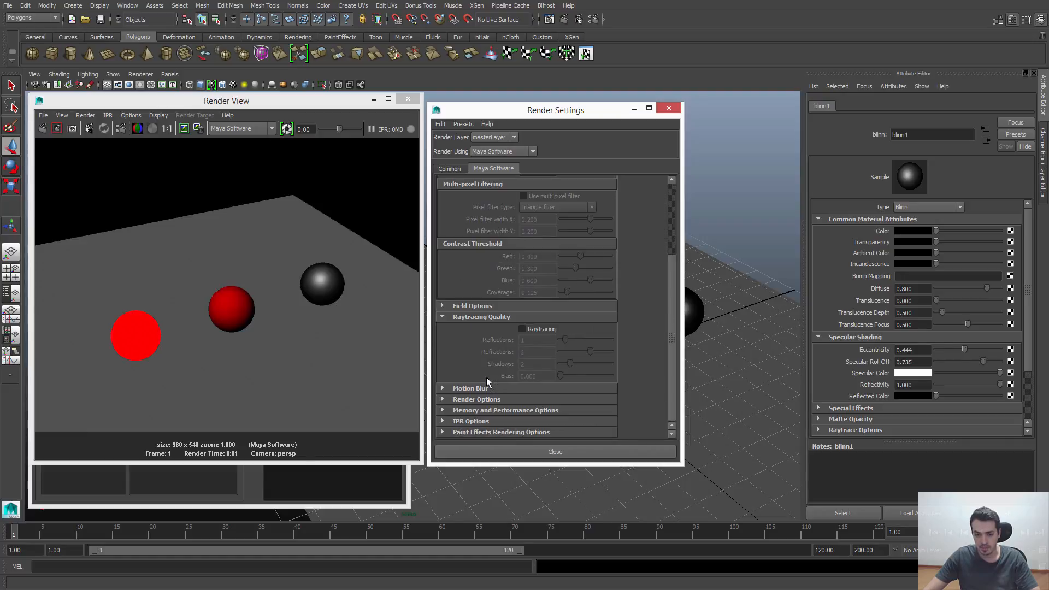
pyautogui.click(544, 329)
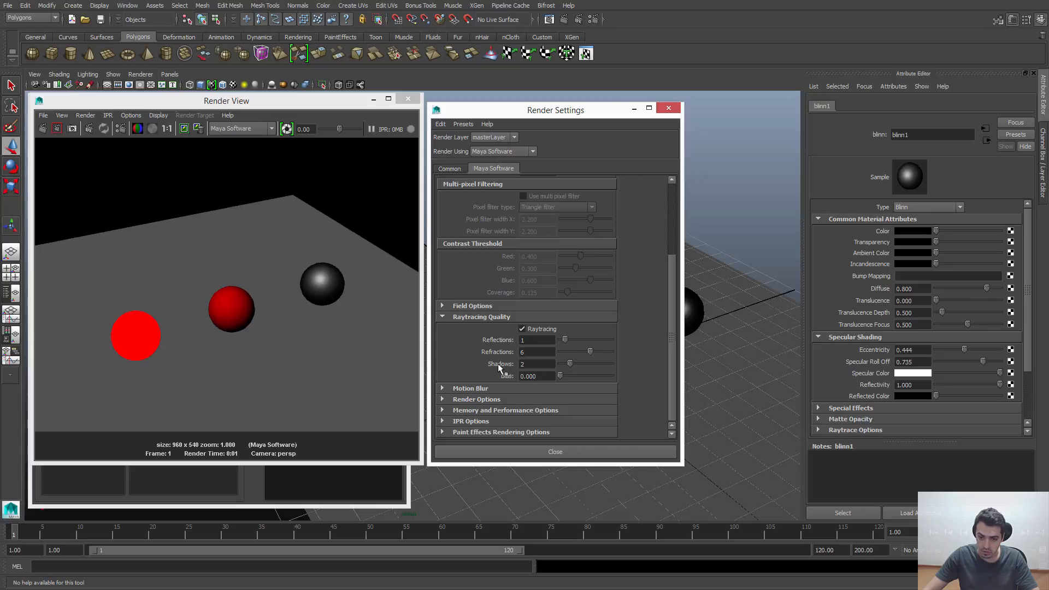
pyautogui.moveTo(570, 363); pyautogui.dragTo(558, 365)
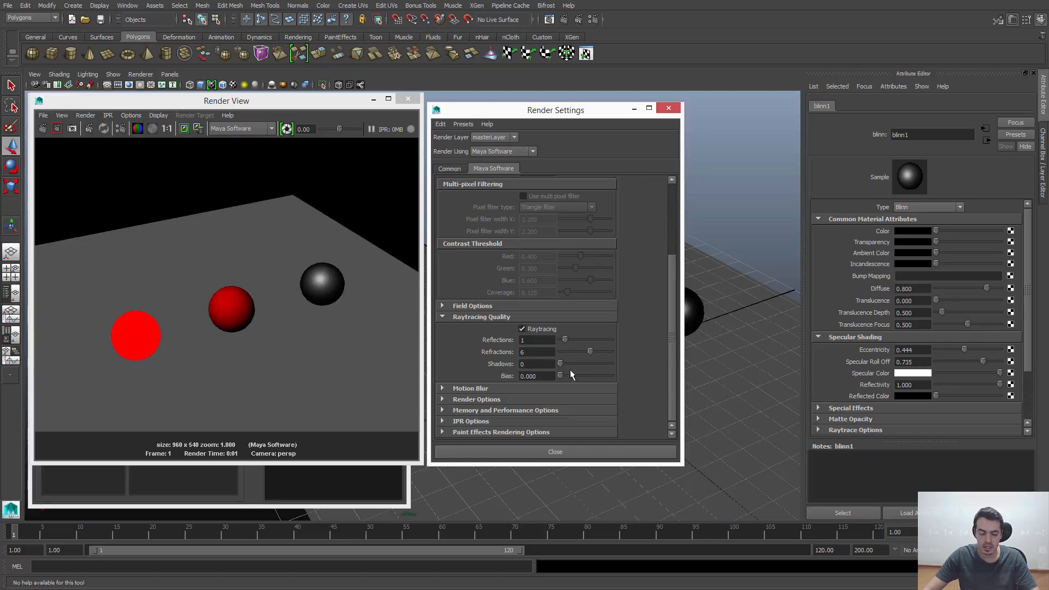
pyautogui.click(535, 364)
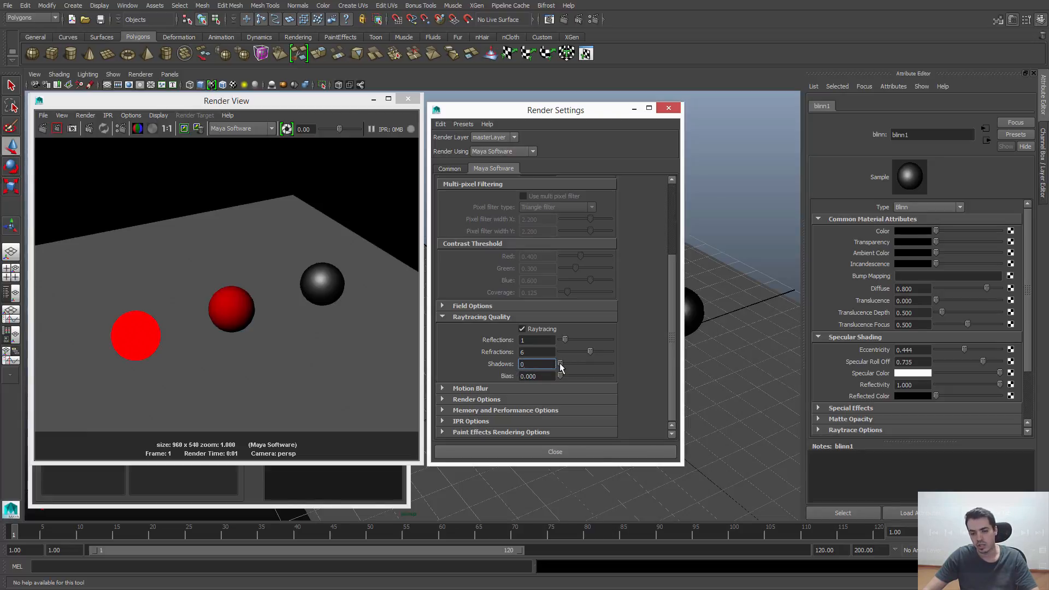
pyautogui.click(668, 111)
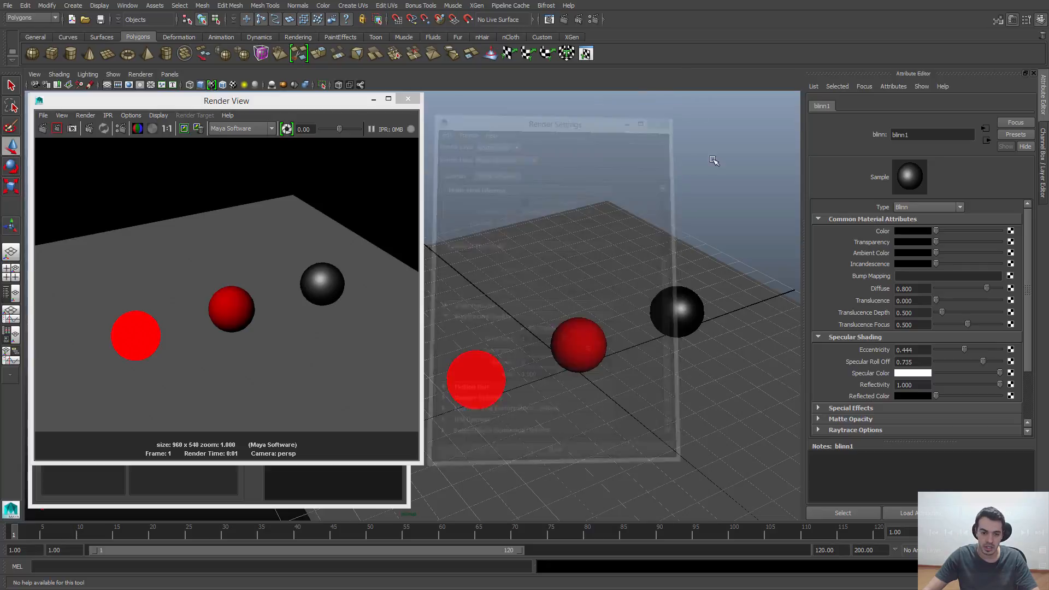
# - Render the raytraced scene, render it again from closer to the spheres, and inspect the Blinn reflection at real size
pyautogui.click(45, 128)
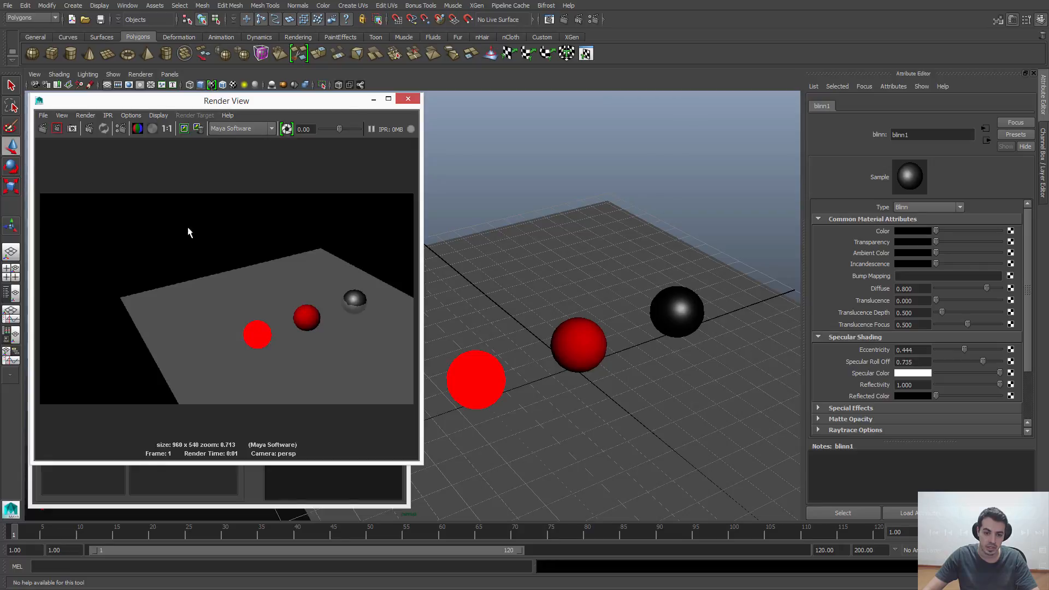
pyautogui.keyDown('alt'); pyautogui.moveTo(633, 312); pyautogui.dragTo(612, 316, button='right'); pyautogui.keyUp('alt')
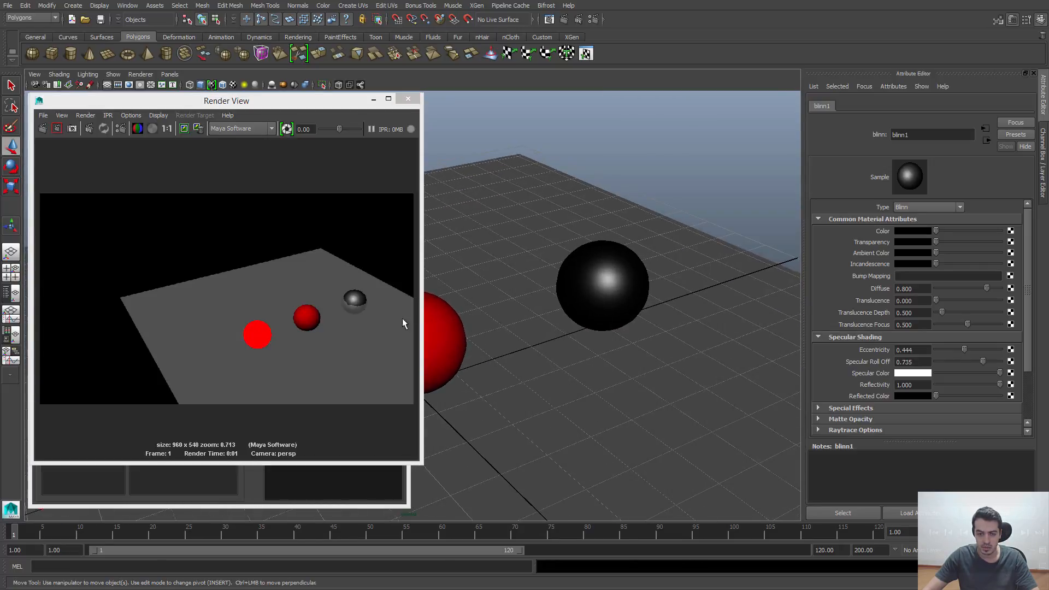
pyautogui.click(41, 130)
pyautogui.click(168, 130)
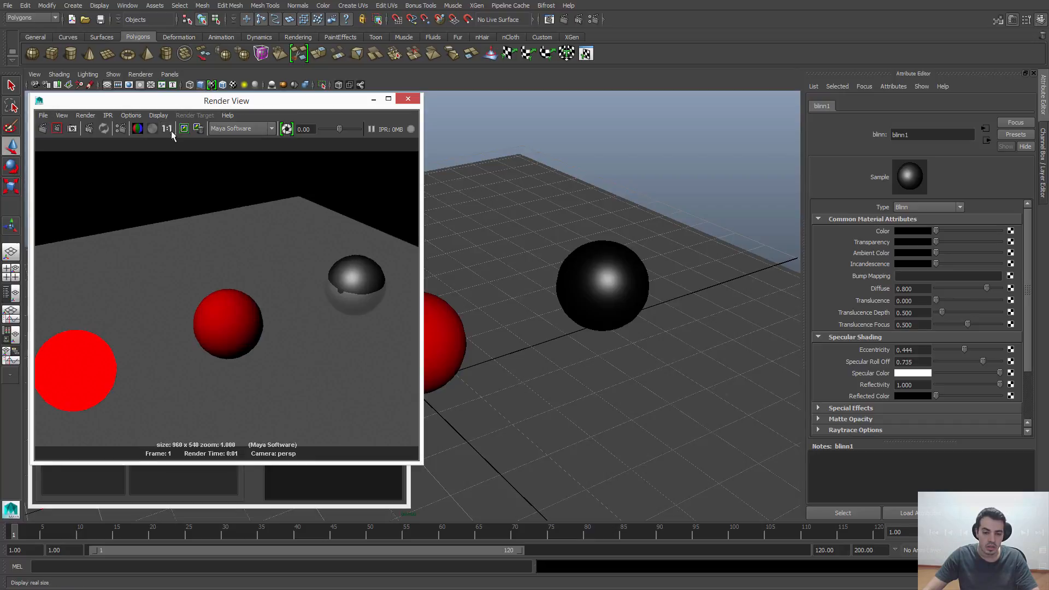
pyautogui.keyDown('alt'); pyautogui.moveTo(300, 340); pyautogui.dragTo(286, 329, button='middle'); pyautogui.keyUp('alt')
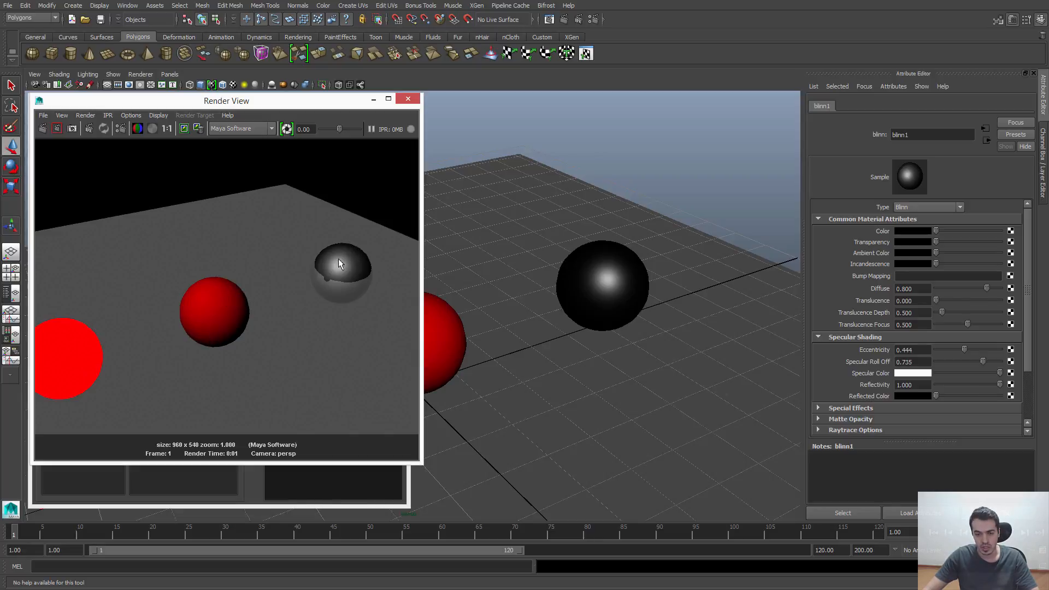
# - Set the Reflectivity of blinn1 to 0.5, render again and inspect the Blinn sphere at real size
pyautogui.moveTo(1000, 385); pyautogui.dragTo(957, 389)
pyautogui.doubleClick(912, 385)
pyautogui.write('.5')
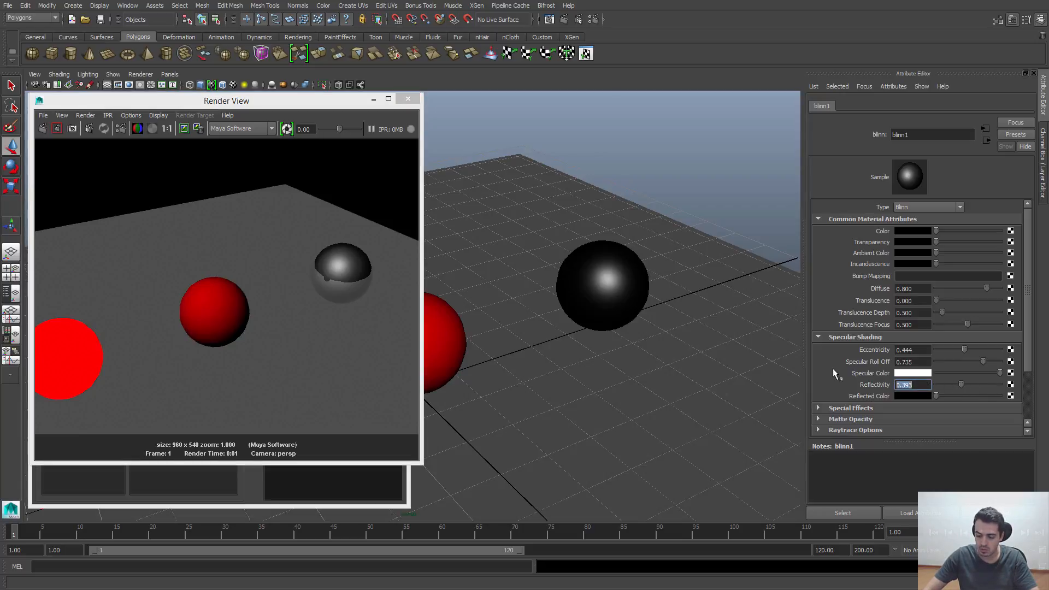
pyautogui.press('Return')
pyautogui.click(42, 129)
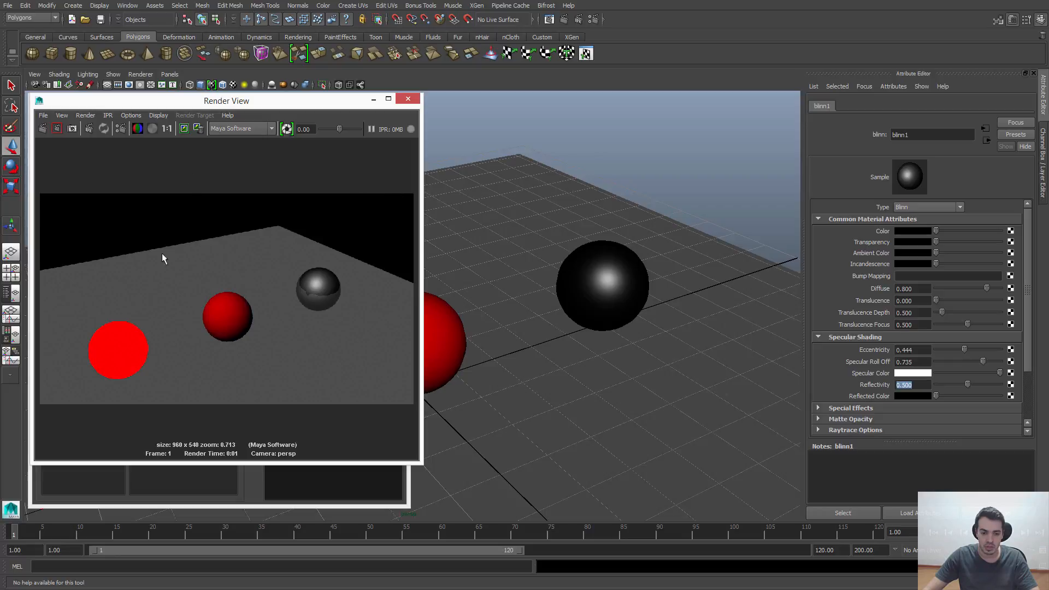
pyautogui.click(167, 129)
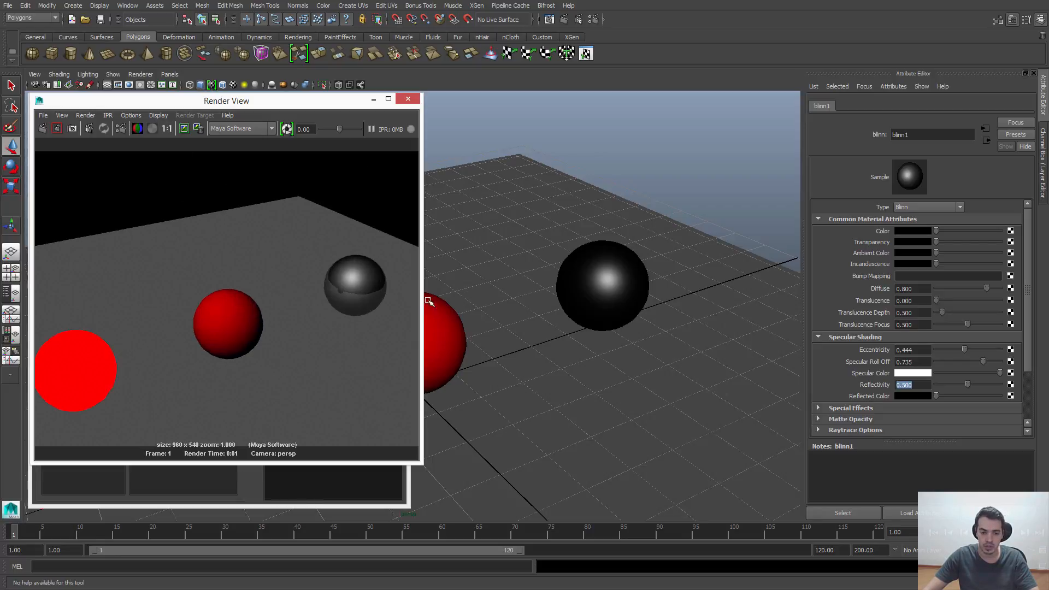
pyautogui.keyDown('alt'); pyautogui.moveTo(355, 321); pyautogui.dragTo(311, 327, button='middle'); pyautogui.keyUp('alt')
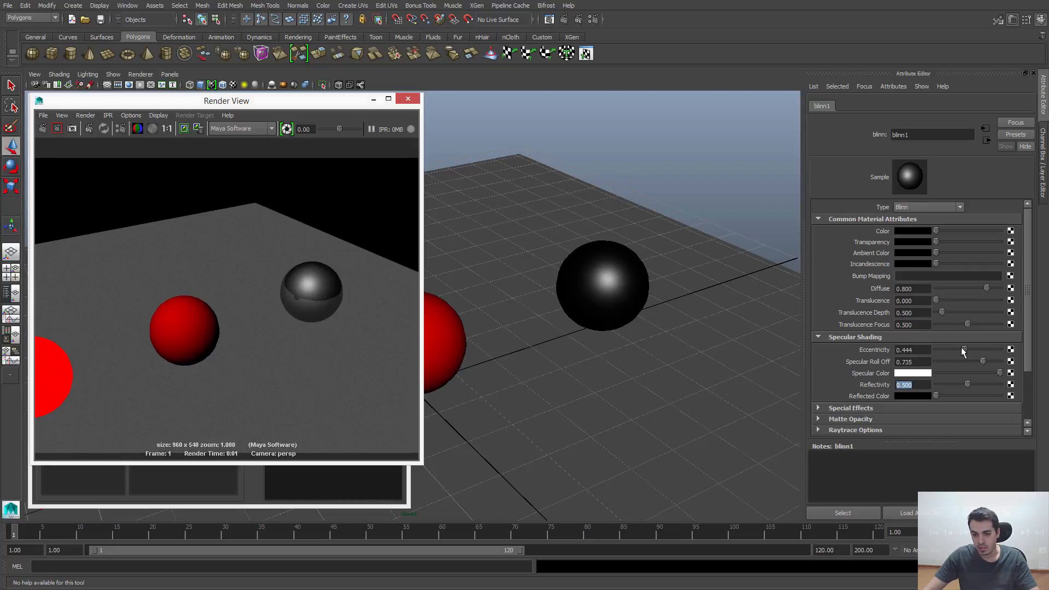
# - Lower the Eccentricity of blinn1 to 0.120, render again and view the tighter highlight at real size
pyautogui.moveTo(964, 350); pyautogui.dragTo(945, 350)
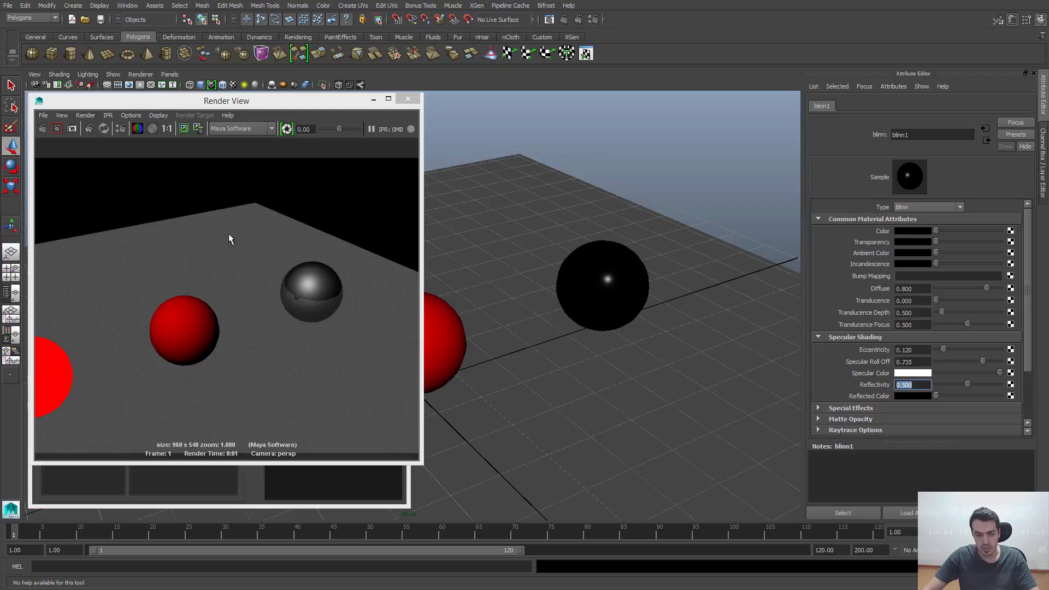
pyautogui.click(43, 128)
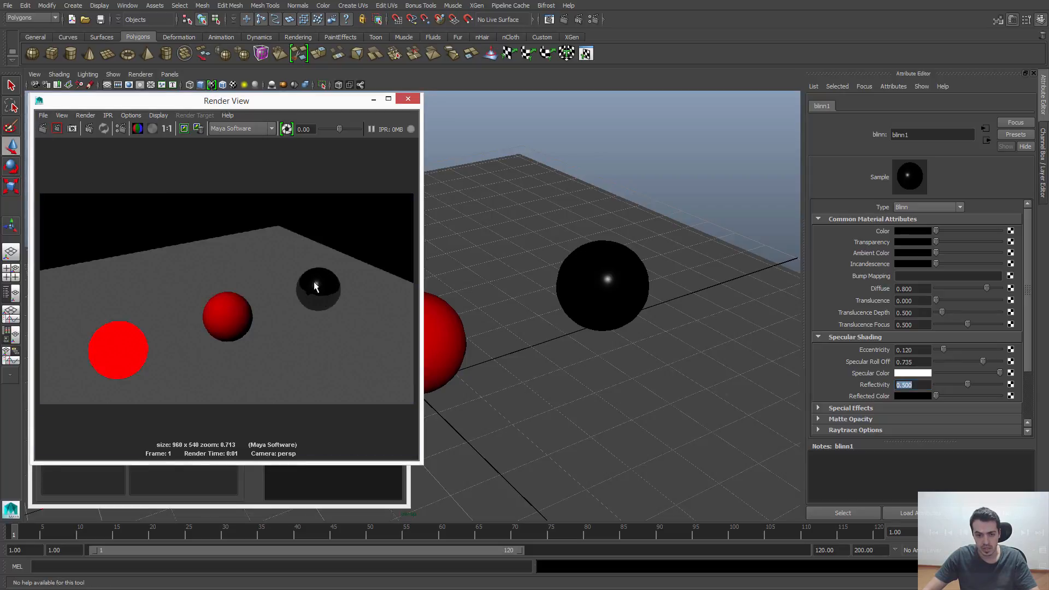
pyautogui.click(167, 130)
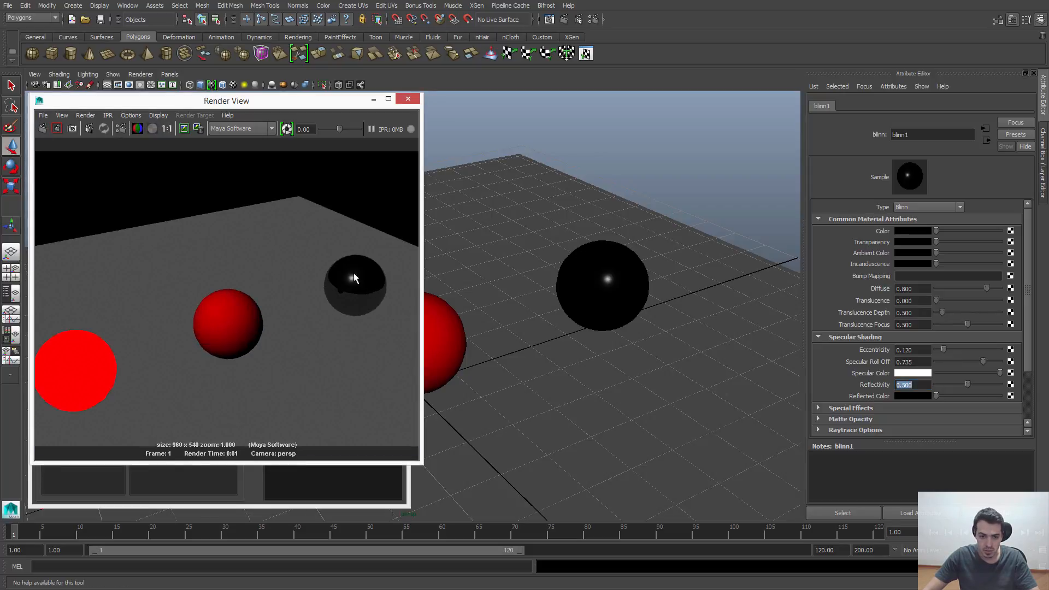
# - Raise the Reflectivity of blinn1 to 1, update the render and inspect the Blinn sphere's reflection
pyautogui.moveTo(970, 384); pyautogui.dragTo(1037, 385)
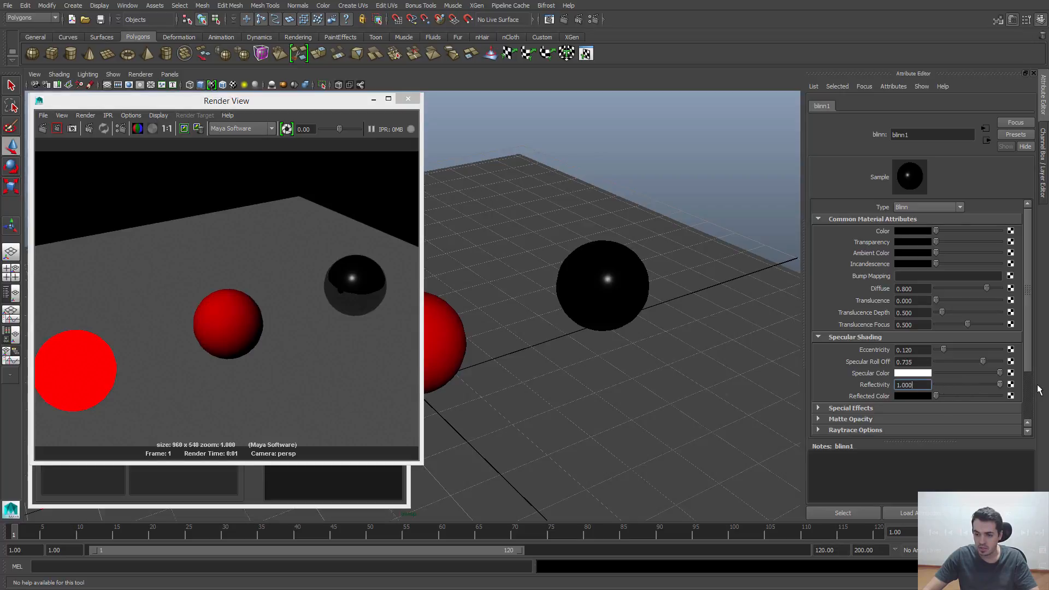
pyautogui.click(56, 127)
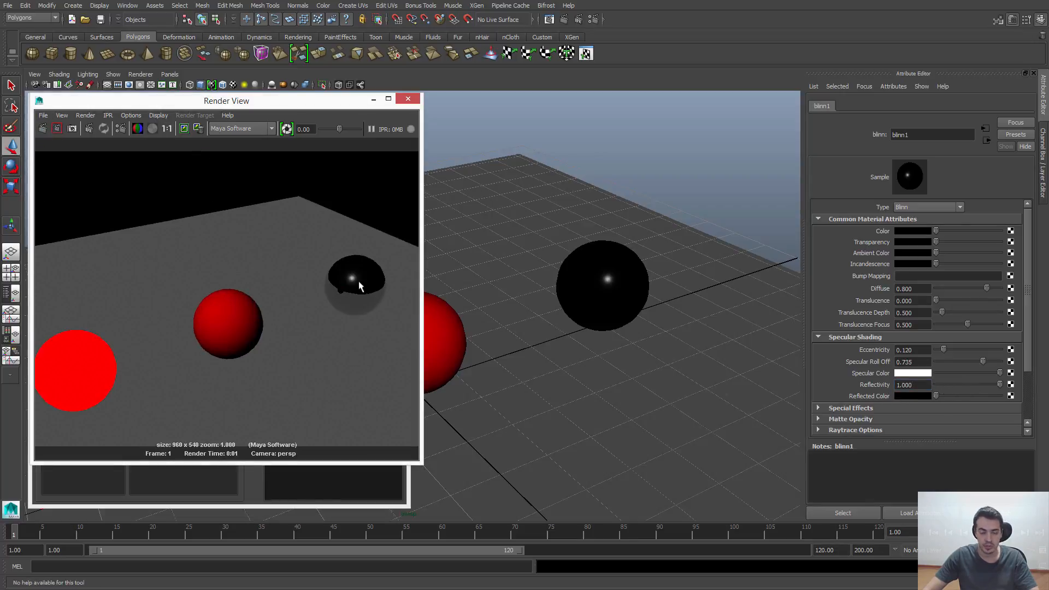
pyautogui.keyDown('alt'); pyautogui.moveTo(350, 273); pyautogui.dragTo(317, 262, button='middle'); pyautogui.keyUp('alt')
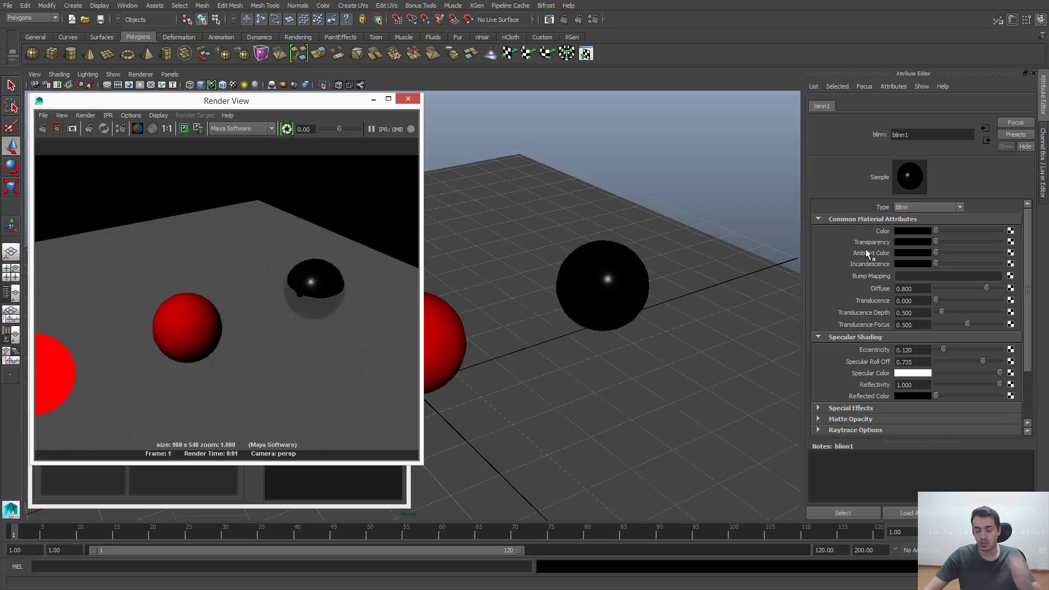
# - Check the material reference photo, make blinn1 fully transparent with a black Specular Color, then render and inspect it at real size
pyautogui.hotkey('alt', 'Tab')
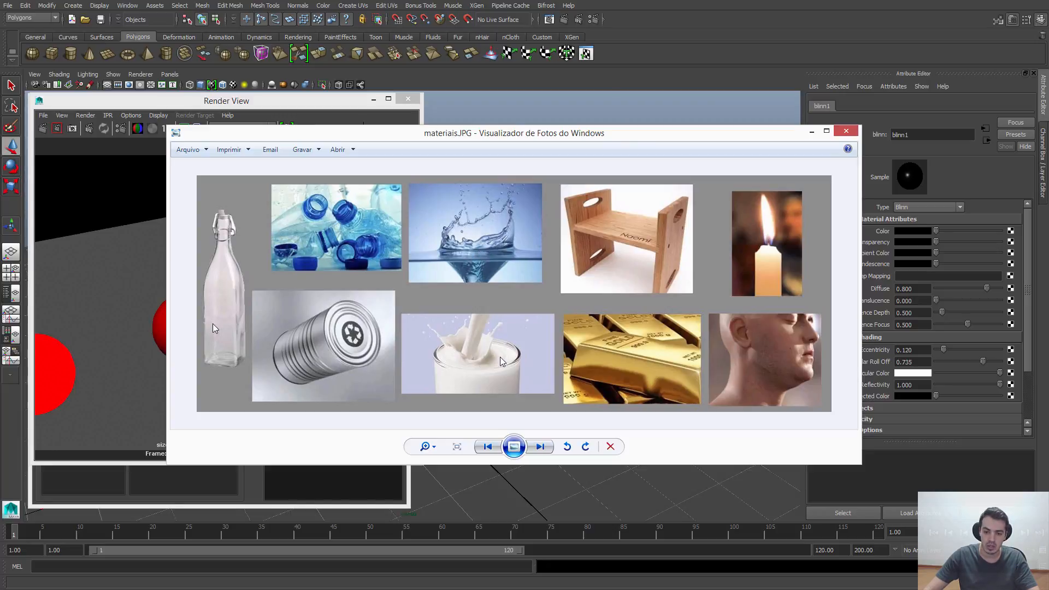
pyautogui.click(812, 131)
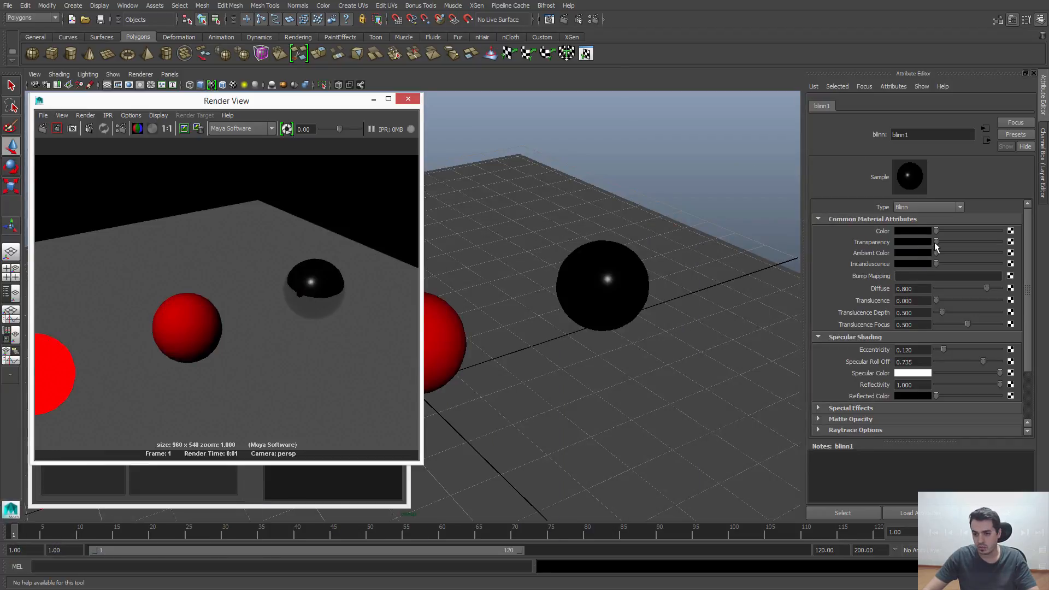
pyautogui.moveTo(937, 241); pyautogui.dragTo(1000, 242)
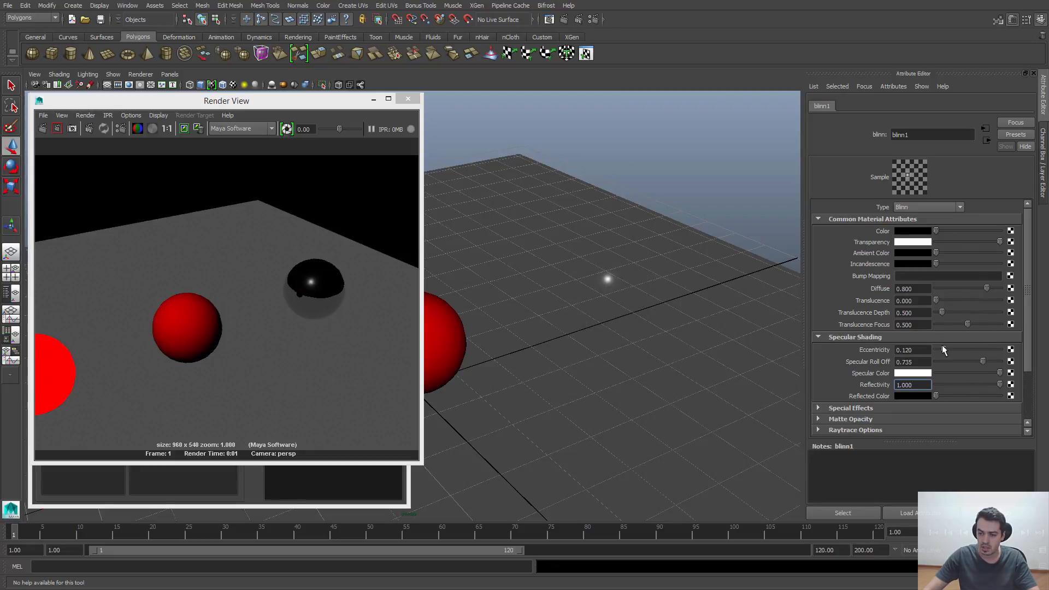
pyautogui.moveTo(995, 371); pyautogui.dragTo(928, 373)
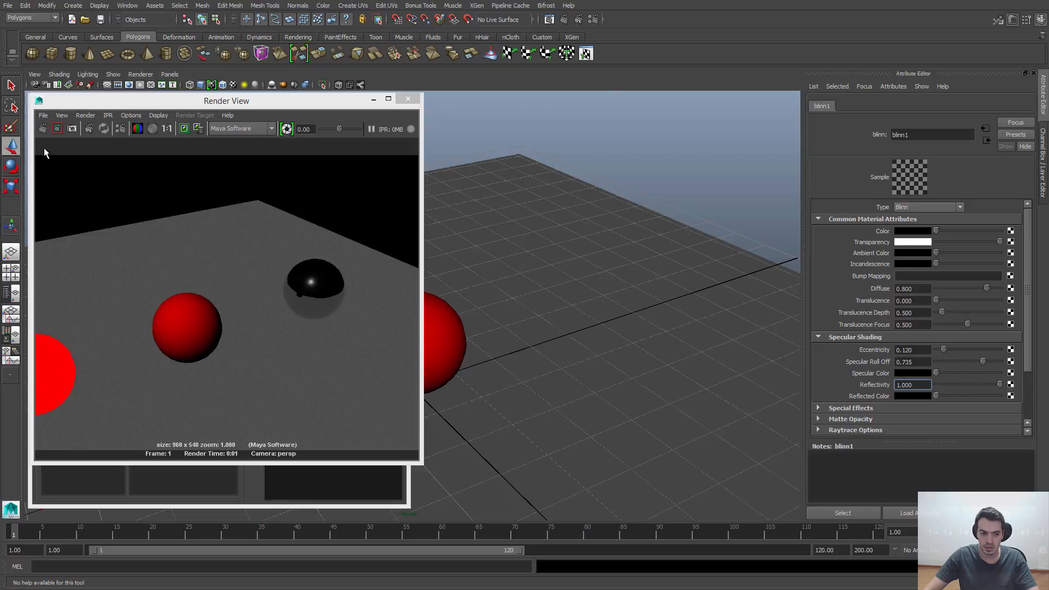
pyautogui.click(42, 129)
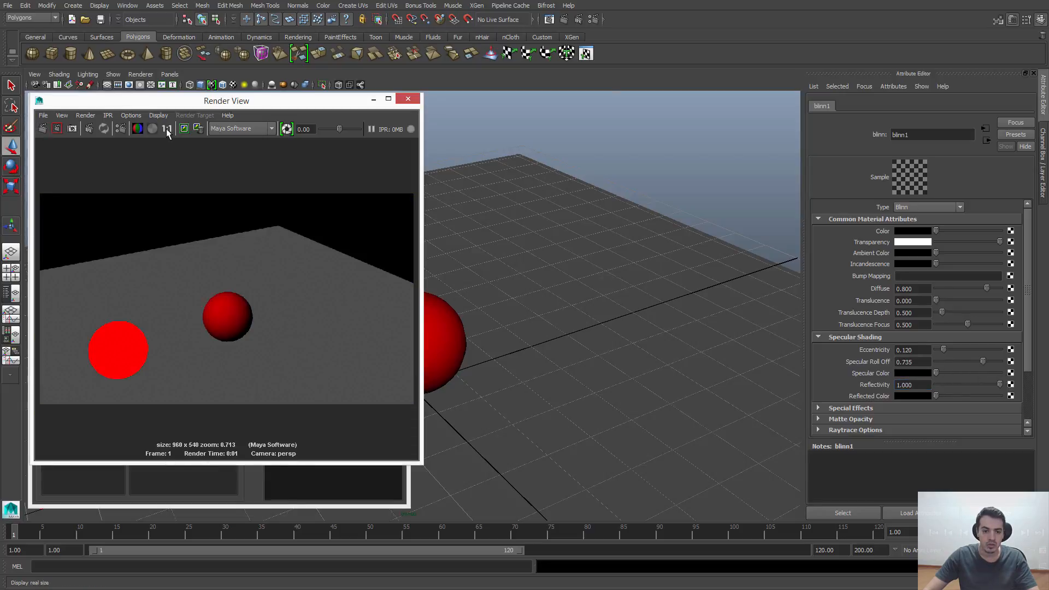
pyautogui.click(166, 129)
pyautogui.keyDown('alt'); pyautogui.moveTo(339, 291); pyautogui.dragTo(333, 221, button='middle'); pyautogui.keyUp('alt')
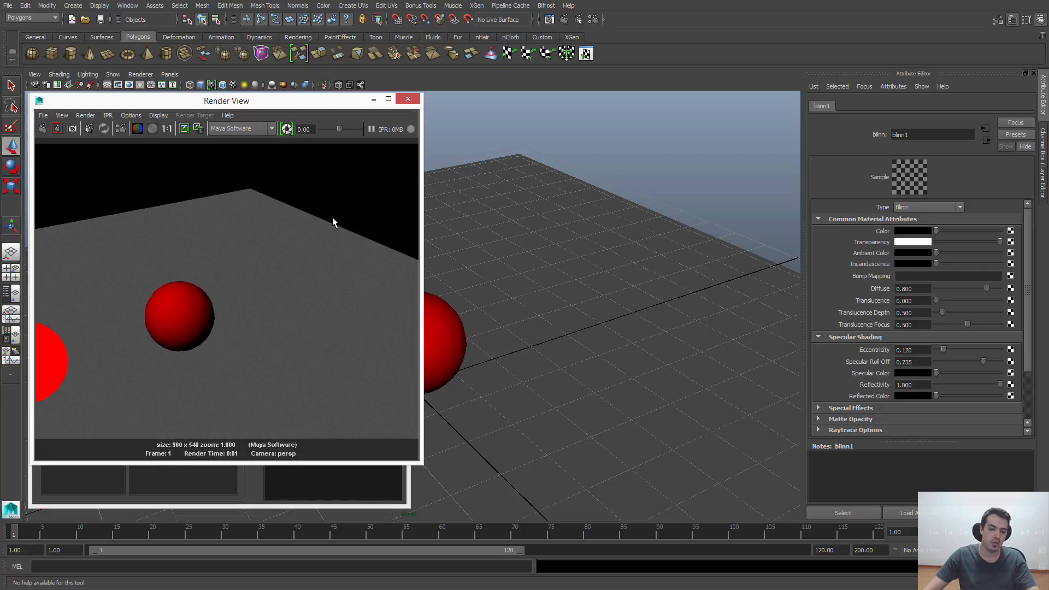
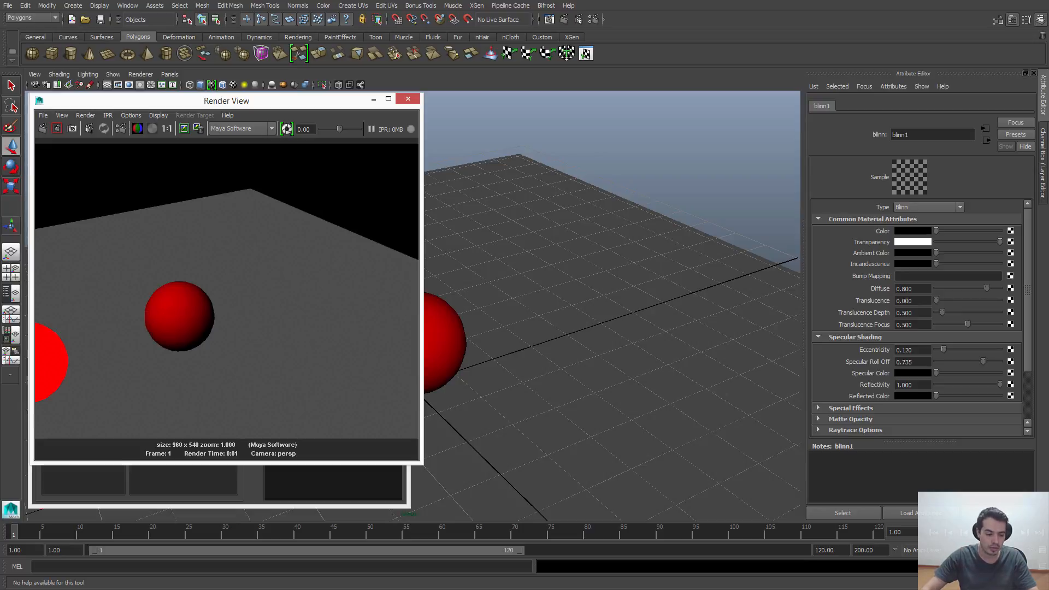
# - Examine the water, plastic bottle and milk glass in the materiais.JPG reference photo, then return to Maya
pyautogui.click(123, 589)
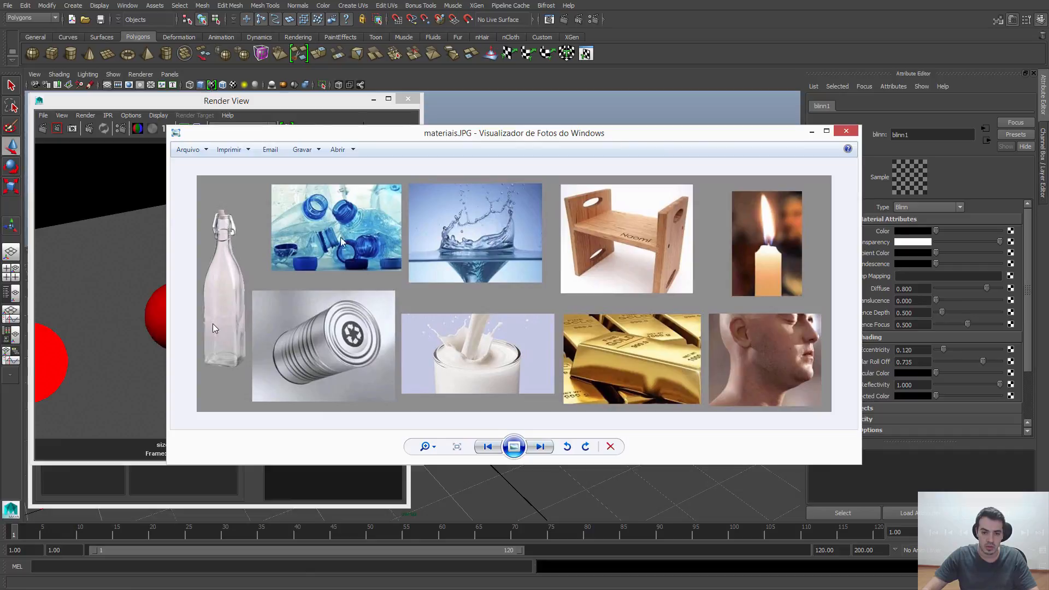
pyautogui.scroll(2, 516, 235)
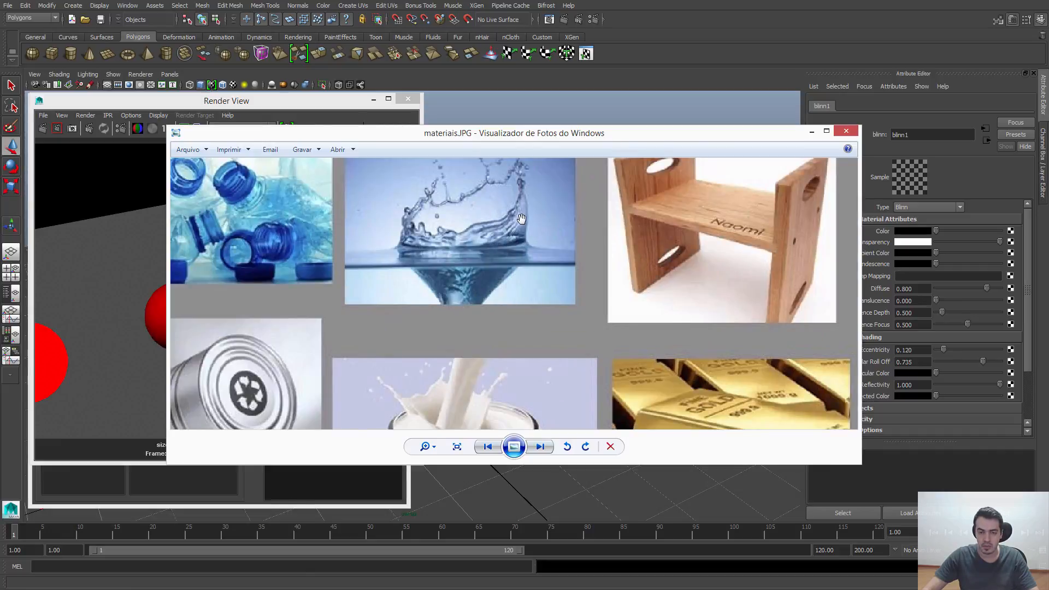
pyautogui.scroll(-1, 515, 224)
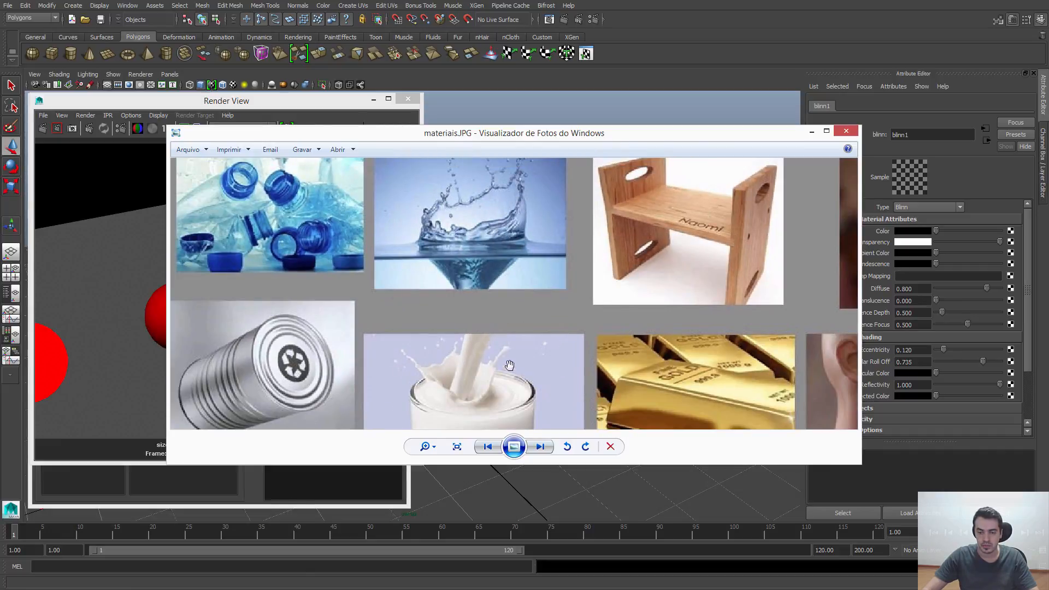
pyautogui.click(813, 131)
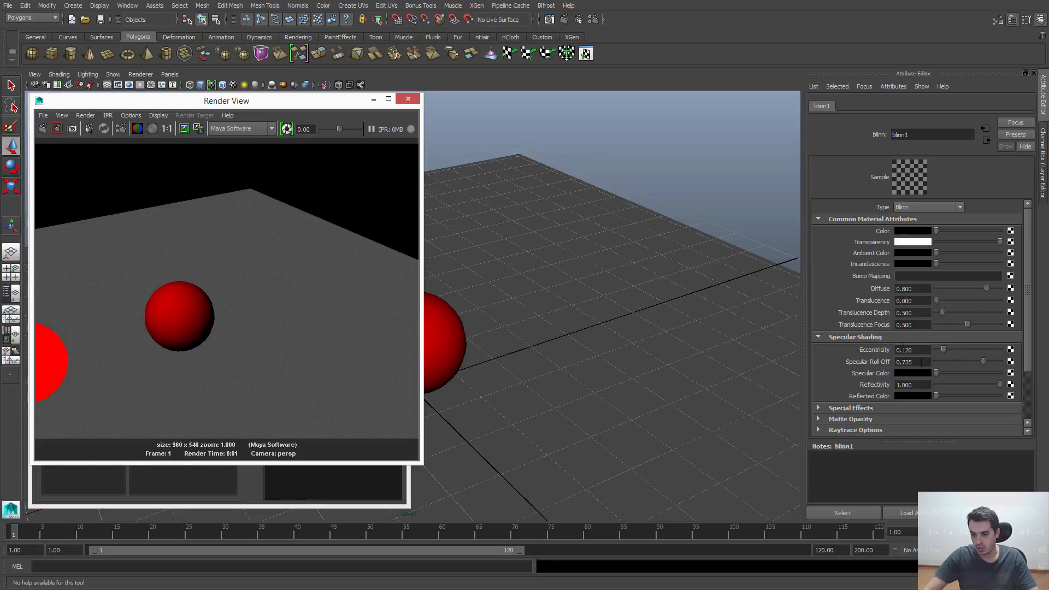
# - Enable Refractions in the Raytrace Options of blinn1 and render the scene again
pyautogui.scroll(-4, 874, 350)
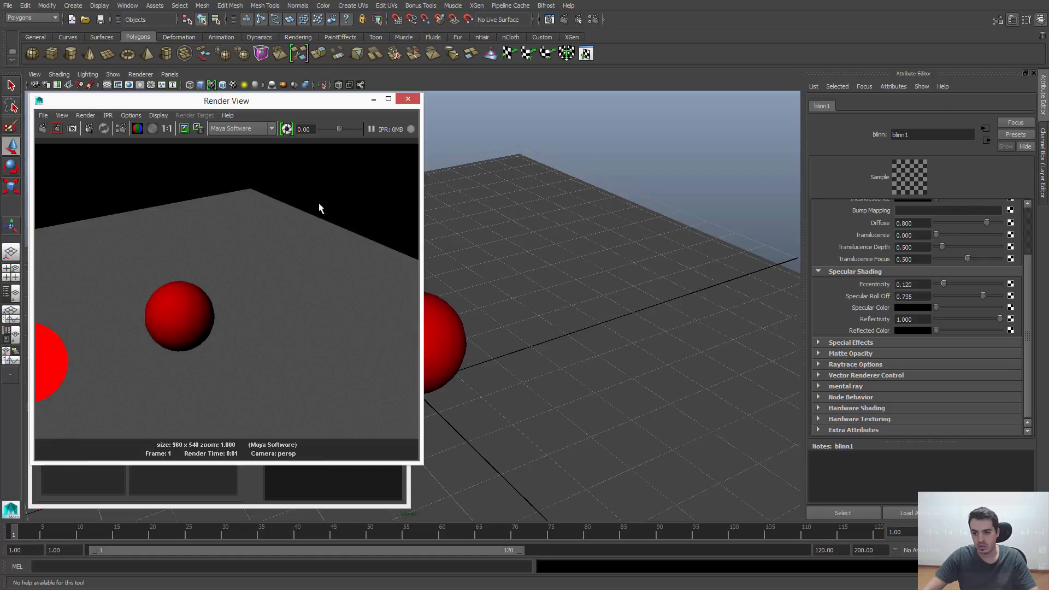
pyautogui.click(840, 365)
pyautogui.scroll(-2, 841, 364)
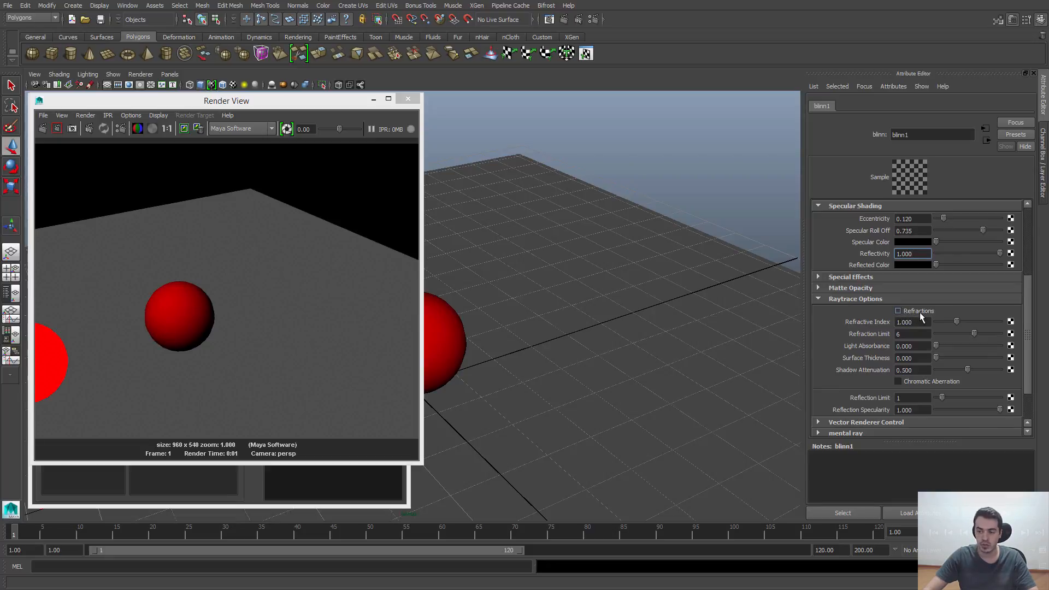
pyautogui.click(923, 310)
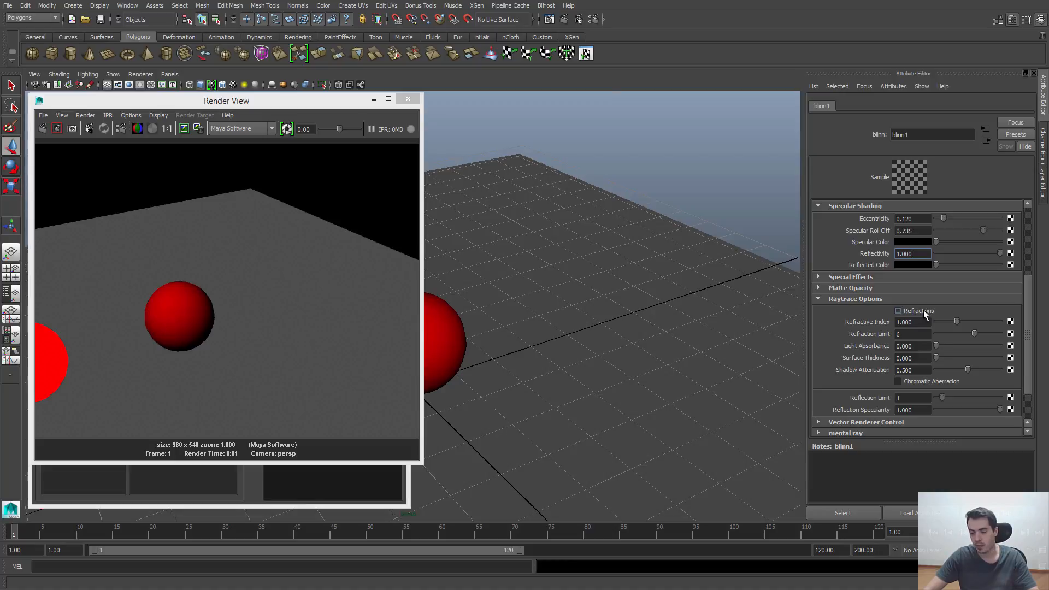
pyautogui.click(43, 128)
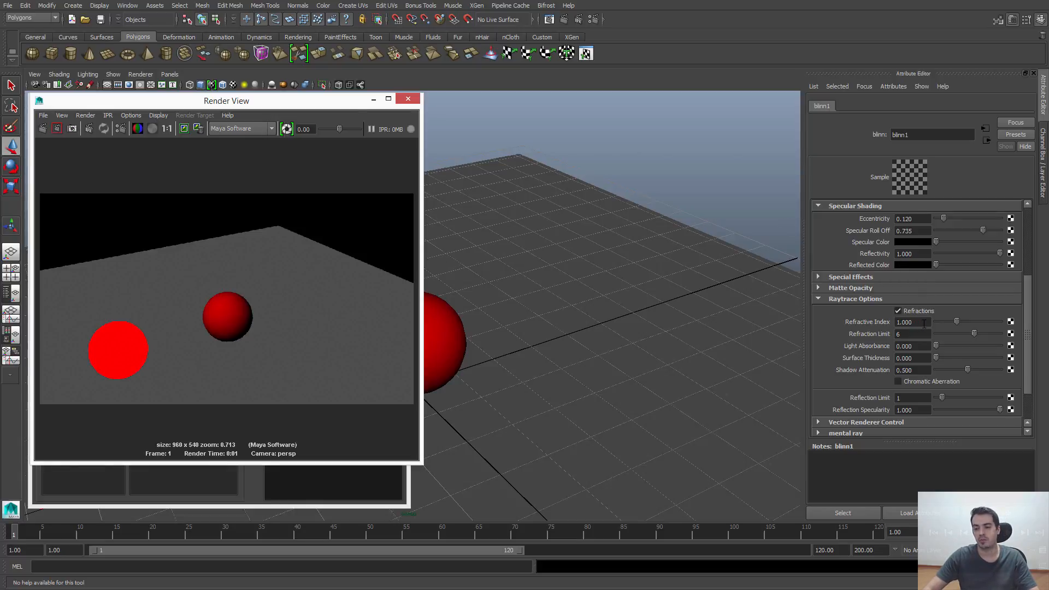
# - Set the Refractive Index of blinn1 to 2, render again and view the result at real size
pyautogui.moveTo(924, 323); pyautogui.dragTo(886, 322)
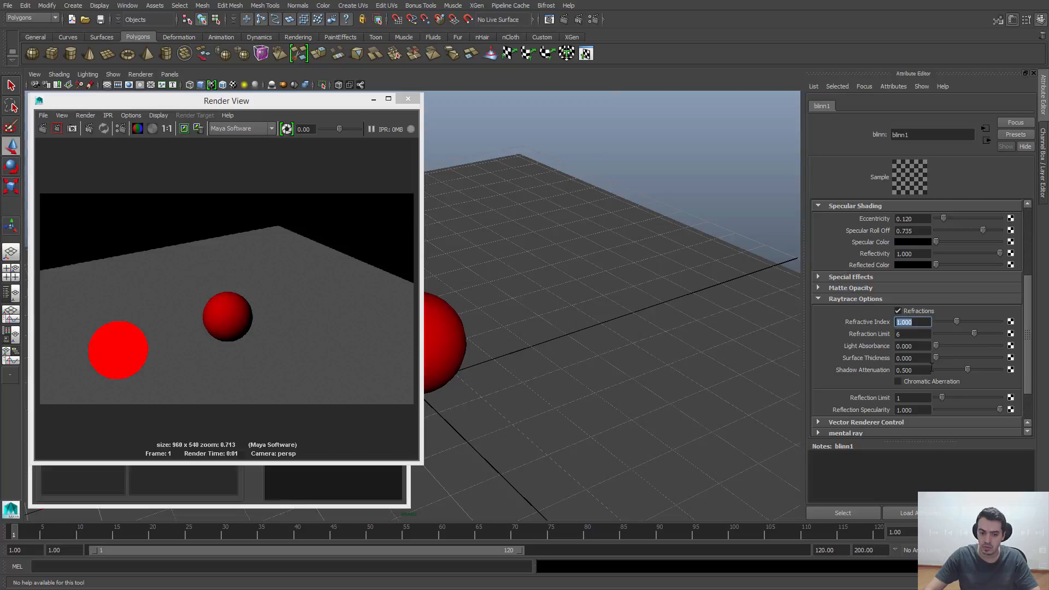
pyautogui.write('2')
pyautogui.press('Return')
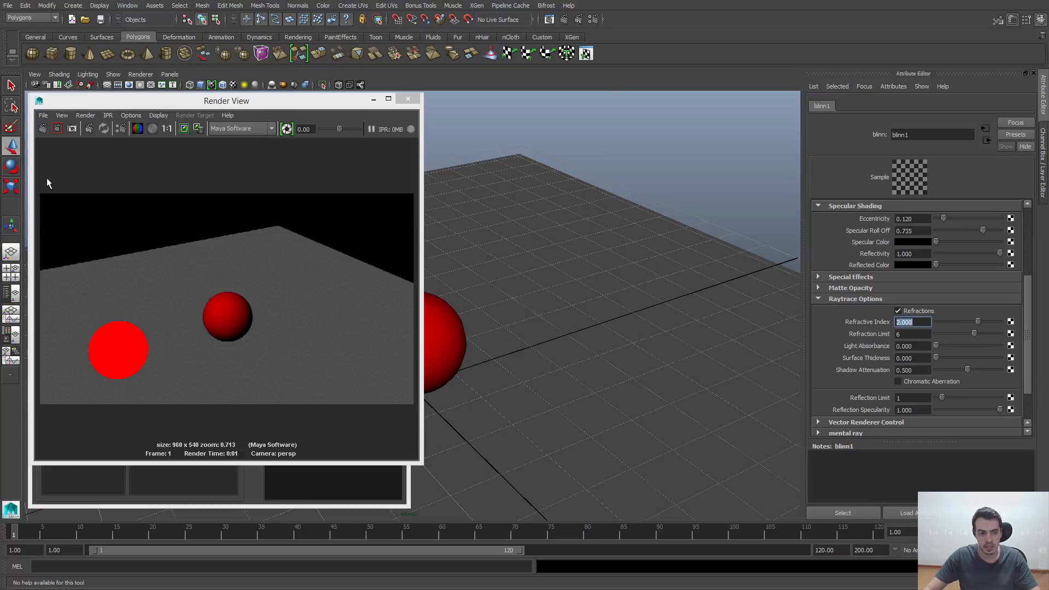
pyautogui.click(41, 129)
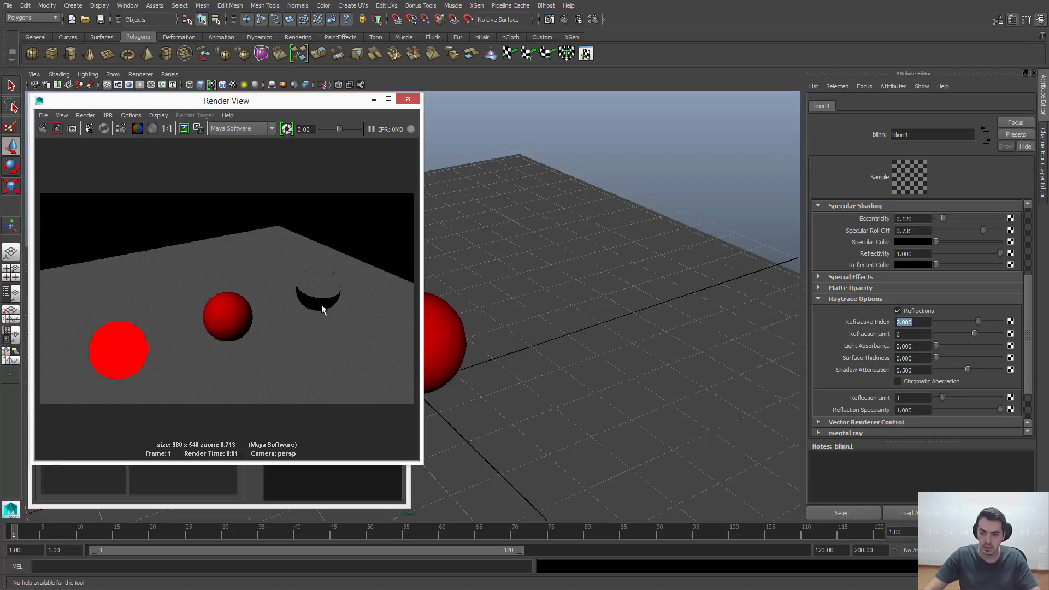
pyautogui.click(166, 129)
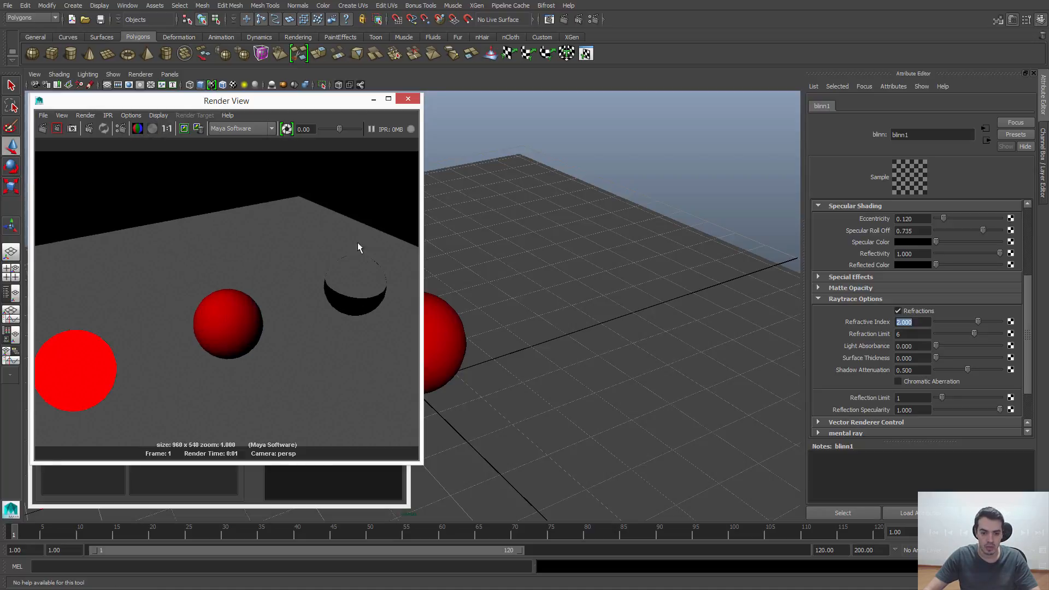
# - Select the transparent Blinn sphere and render it from two low angles with the red spheres behind it to examine the refraction
pyautogui.keyDown('alt'); pyautogui.moveTo(609, 298); pyautogui.dragTo(639, 328); pyautogui.keyUp('alt')
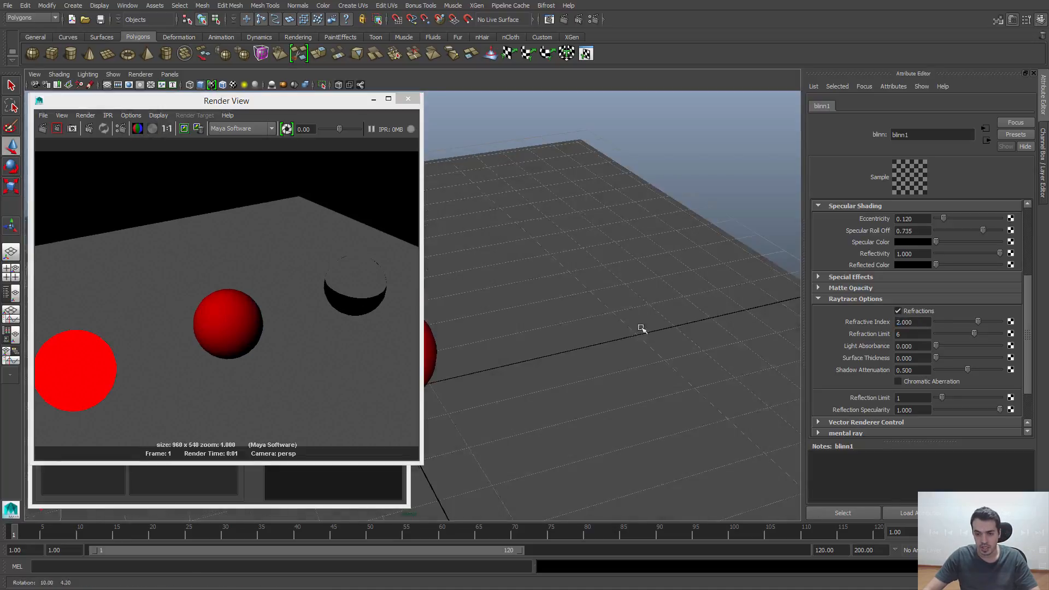
pyautogui.click(577, 314)
pyautogui.keyDown('alt'); pyautogui.moveTo(743, 293); pyautogui.dragTo(637, 298); pyautogui.keyUp('alt')
pyautogui.keyDown('alt'); pyautogui.moveTo(637, 298); pyautogui.dragTo(723, 285, button='middle'); pyautogui.keyUp('alt')
pyautogui.keyDown('alt'); pyautogui.moveTo(724, 285); pyautogui.dragTo(596, 262); pyautogui.keyUp('alt')
pyautogui.keyDown('alt'); pyautogui.moveTo(595, 262); pyautogui.dragTo(735, 261, button='middle'); pyautogui.keyUp('alt')
pyautogui.keyDown('alt'); pyautogui.moveTo(735, 261); pyautogui.dragTo(670, 251); pyautogui.keyUp('alt')
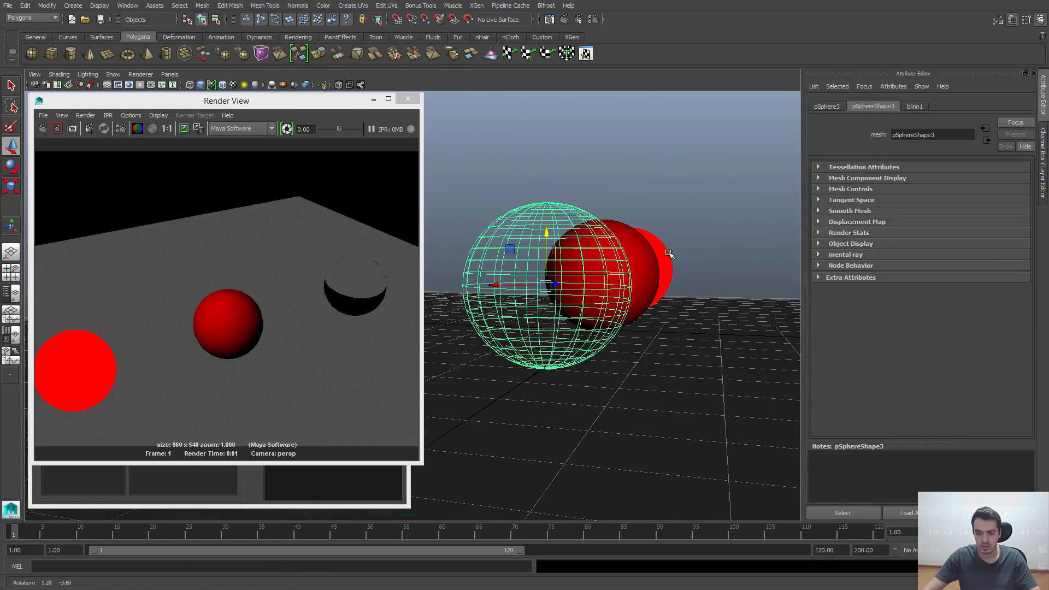
pyautogui.click(40, 129)
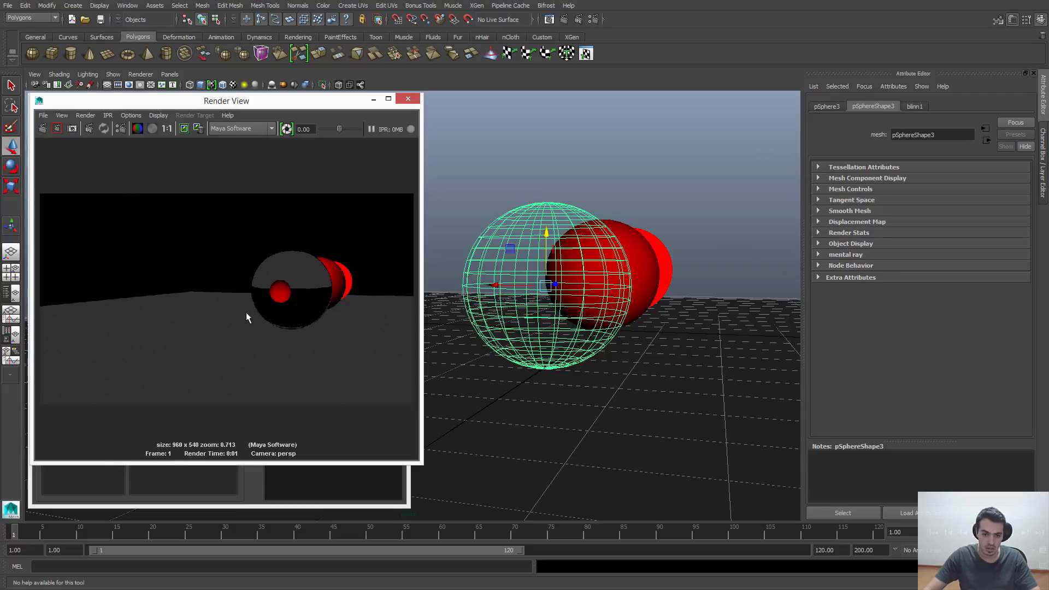
pyautogui.keyDown('alt'); pyautogui.moveTo(642, 308); pyautogui.dragTo(596, 306); pyautogui.keyUp('alt')
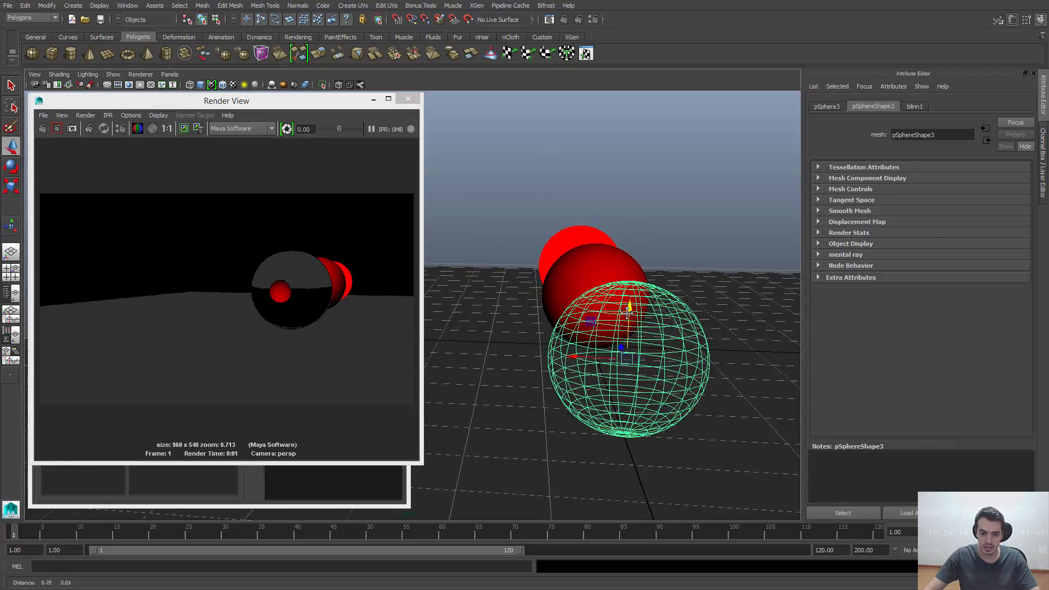
pyautogui.click(41, 129)
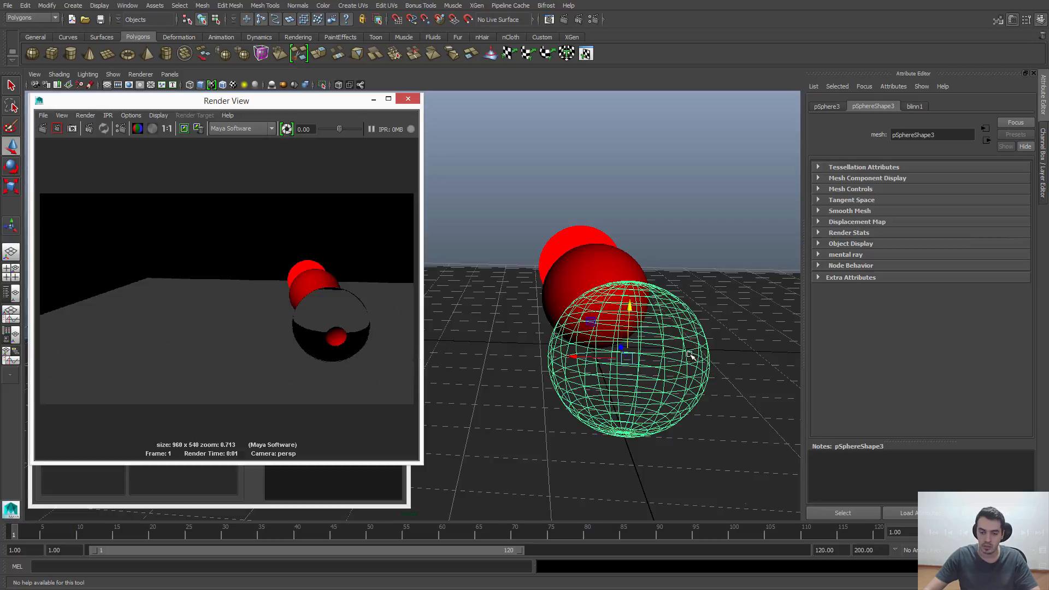
# - Open the material attributes of the Blinn sphere, set its Refractive Index to 1.5 and render again
pyautogui.moveTo(654, 335); pyautogui.dragTo(640, 537, button='right')
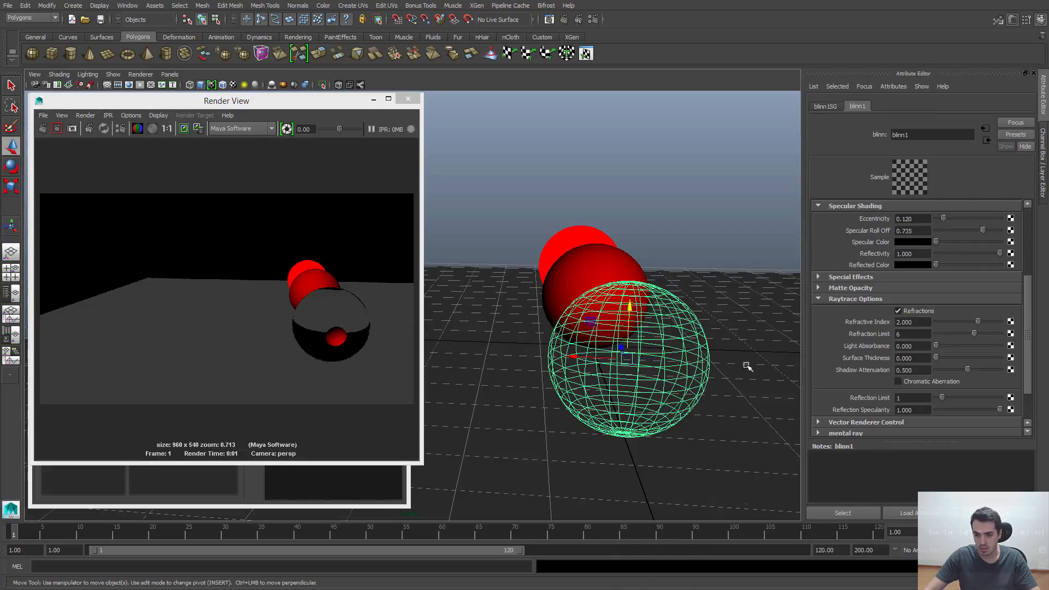
pyautogui.doubleClick(932, 318)
pyautogui.write('1.5')
pyautogui.press('Return')
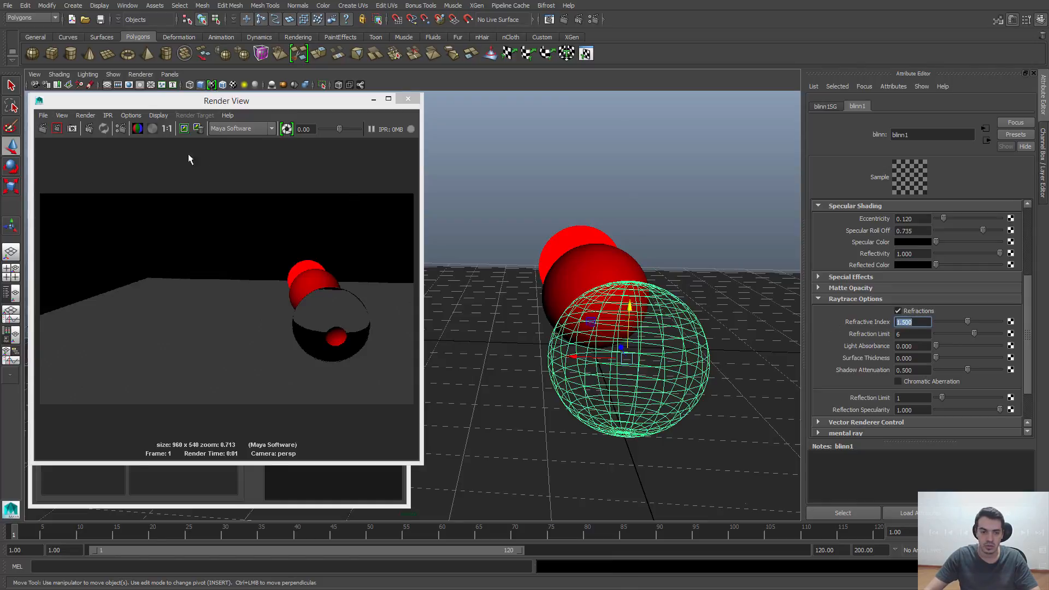
pyautogui.click(42, 128)
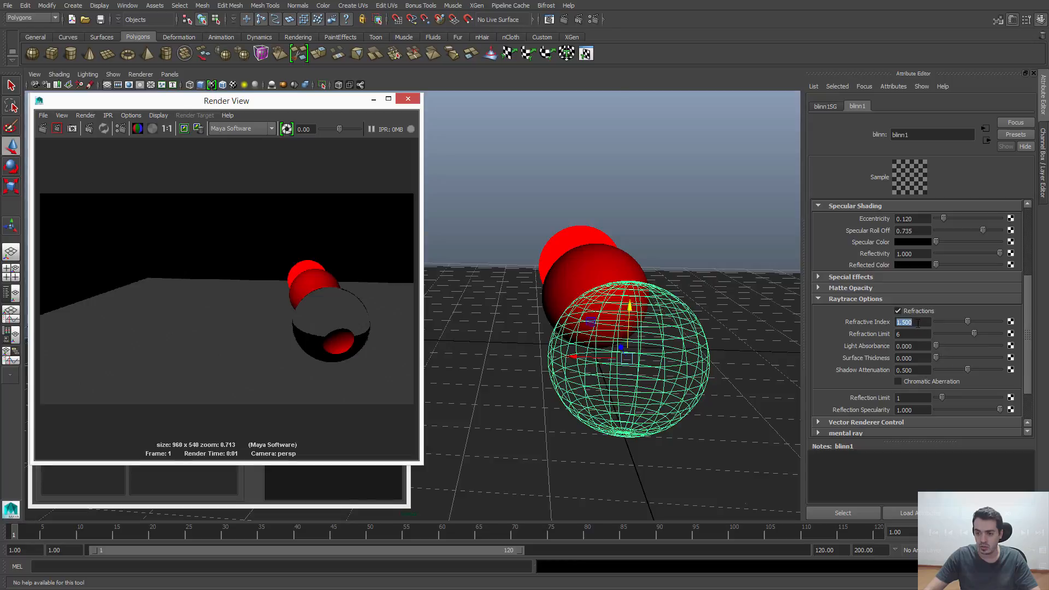
# - Lower the Refractive Index of blinn1 to 1.2 and render the spheres from two different angles
pyautogui.moveTo(920, 323); pyautogui.dragTo(872, 334)
pyautogui.write('1.2')
pyautogui.press('Return')
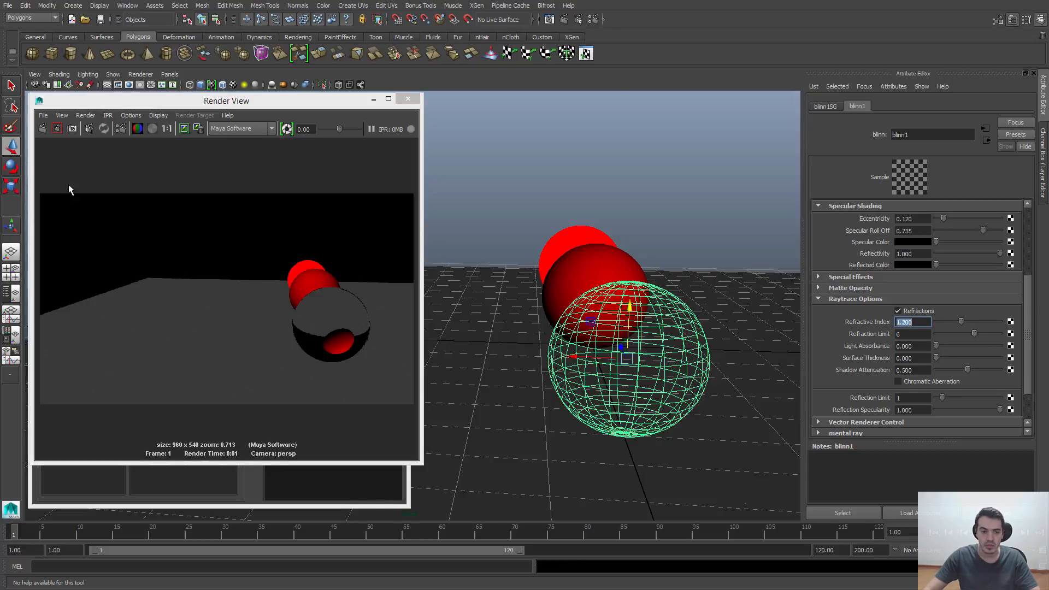
pyautogui.click(42, 128)
pyautogui.keyDown('alt'); pyautogui.moveTo(549, 334); pyautogui.dragTo(604, 340); pyautogui.keyUp('alt')
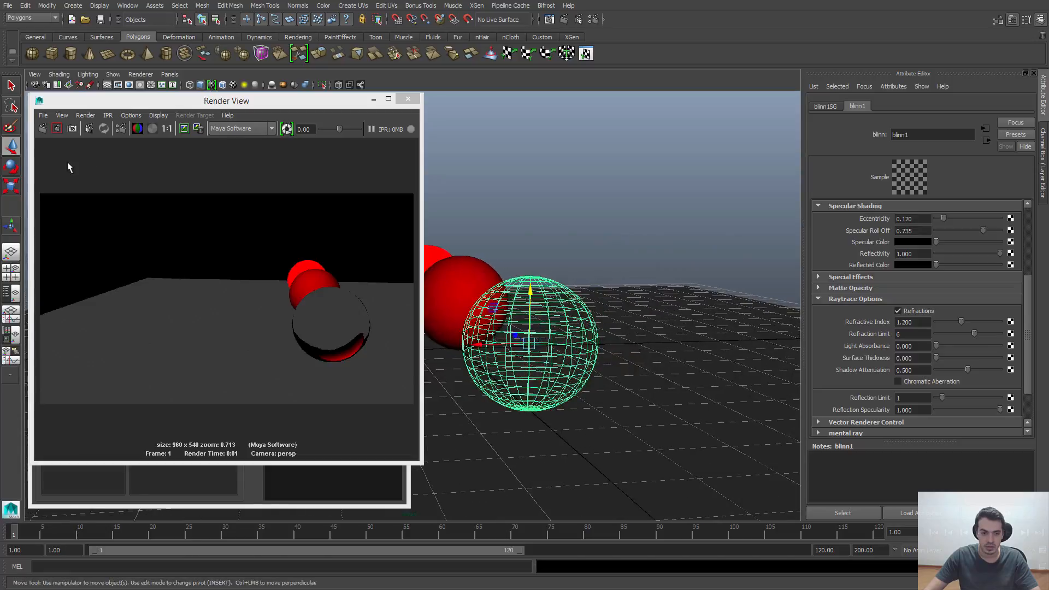
pyautogui.click(42, 129)
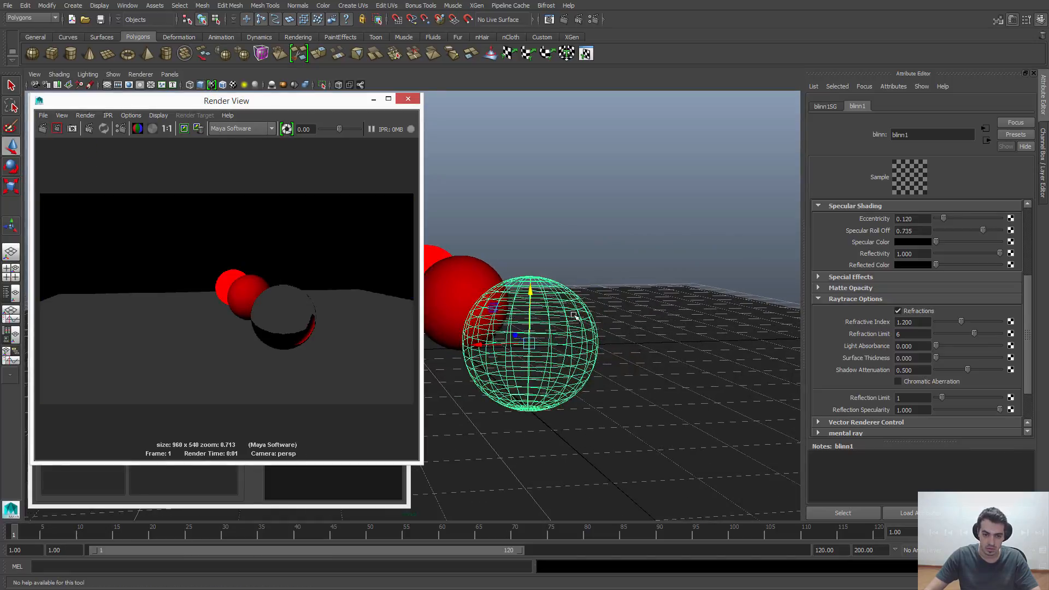
# - Set the Refractive Index of blinn1 to 1.1 and render with the Blinn sphere beside the red spheres
pyautogui.keyDown('alt'); pyautogui.moveTo(544, 322); pyautogui.dragTo(561, 325); pyautogui.keyUp('alt')
pyautogui.click(923, 322)
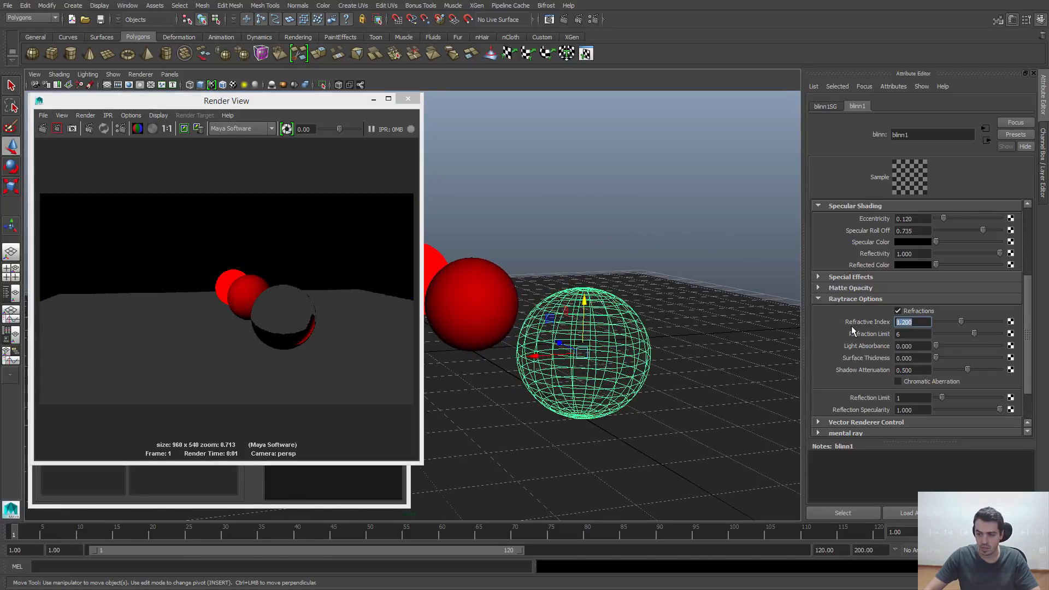
pyautogui.write('1.1')
pyautogui.press('Return')
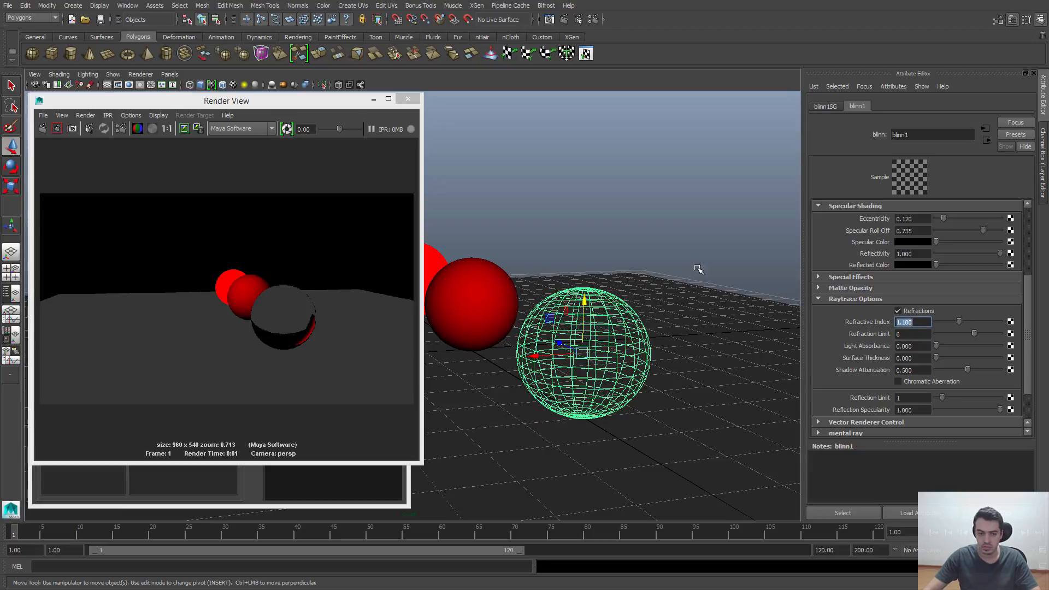
pyautogui.click(42, 128)
# - Render from two more angles, ending with the red spheres directly behind the Blinn sphere, to examine the refraction
pyautogui.keyDown('alt'); pyautogui.moveTo(710, 342); pyautogui.dragTo(609, 379); pyautogui.keyUp('alt')
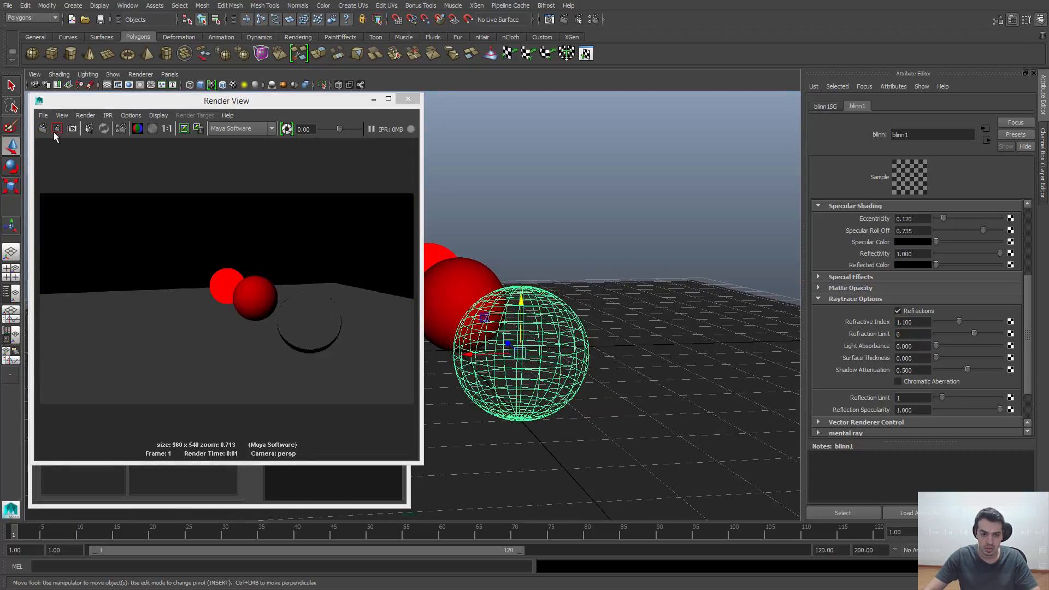
pyautogui.click(43, 129)
pyautogui.keyDown('alt'); pyautogui.moveTo(529, 318); pyautogui.dragTo(470, 312); pyautogui.keyUp('alt')
pyautogui.keyDown('alt'); pyautogui.moveTo(470, 312); pyautogui.dragTo(623, 346, button='middle'); pyautogui.keyUp('alt')
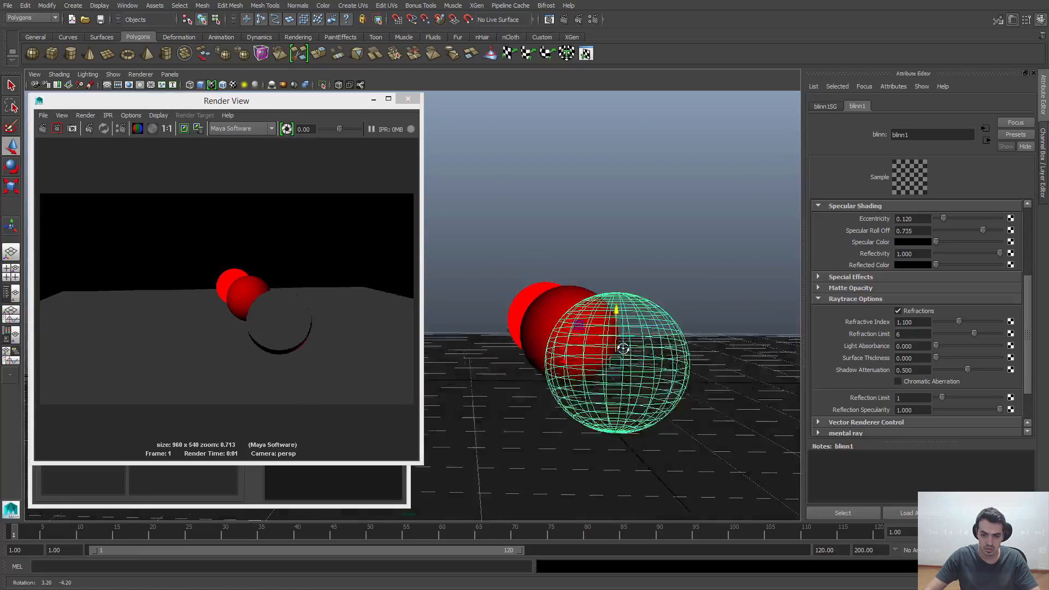
pyautogui.keyDown('alt'); pyautogui.moveTo(623, 346); pyautogui.dragTo(580, 337); pyautogui.keyUp('alt')
pyautogui.click(43, 129)
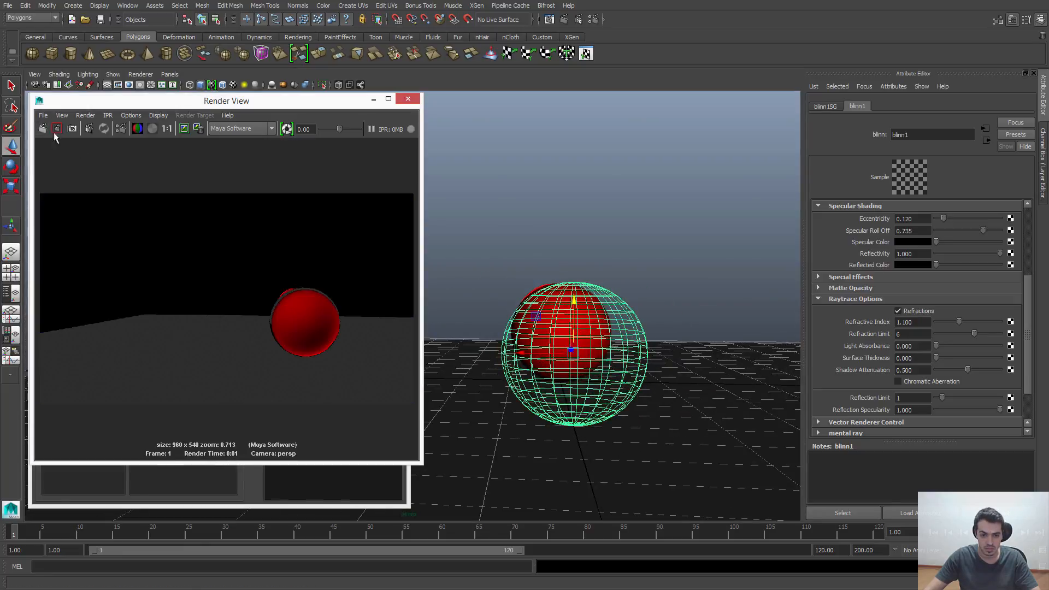
# - Render the spheres from several more camera angles, ending with the flat red sphere partly behind the Blinn sphere
pyautogui.keyDown('alt'); pyautogui.moveTo(666, 406); pyautogui.dragTo(656, 410); pyautogui.keyUp('alt')
pyautogui.click(43, 129)
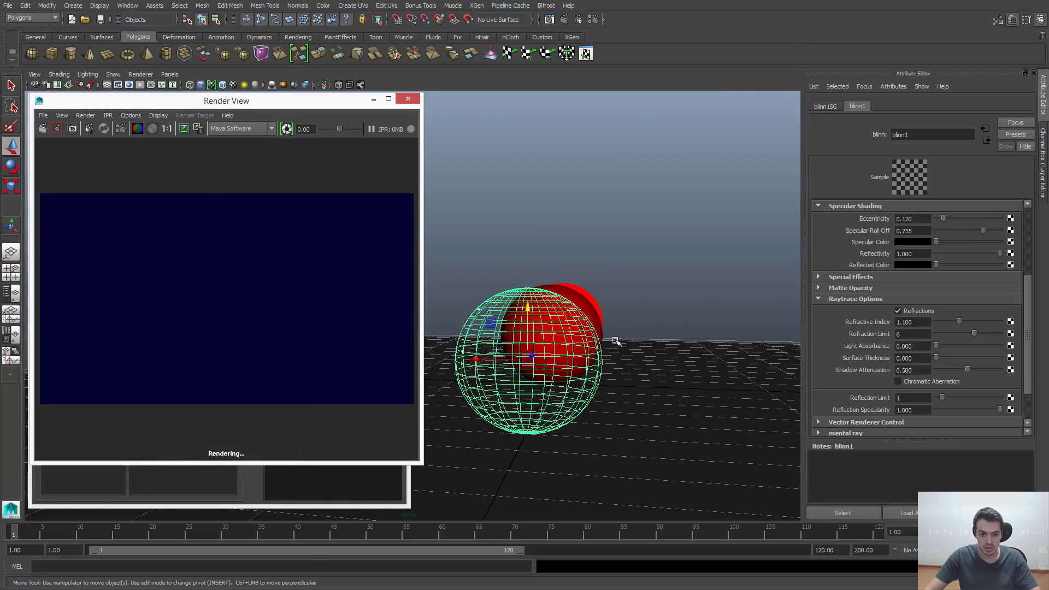
pyautogui.keyDown('alt'); pyautogui.moveTo(614, 345); pyautogui.dragTo(588, 385); pyautogui.keyUp('alt')
pyautogui.click(44, 129)
pyautogui.moveTo(555, 347); pyautogui.dragTo(505, 335)
pyautogui.click(57, 128)
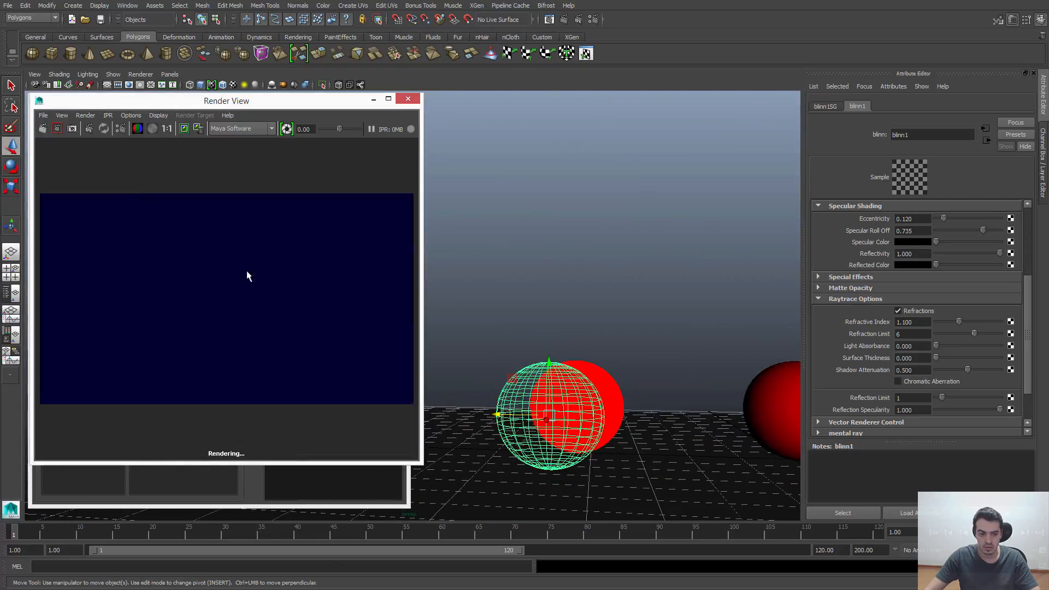
pyautogui.click(42, 129)
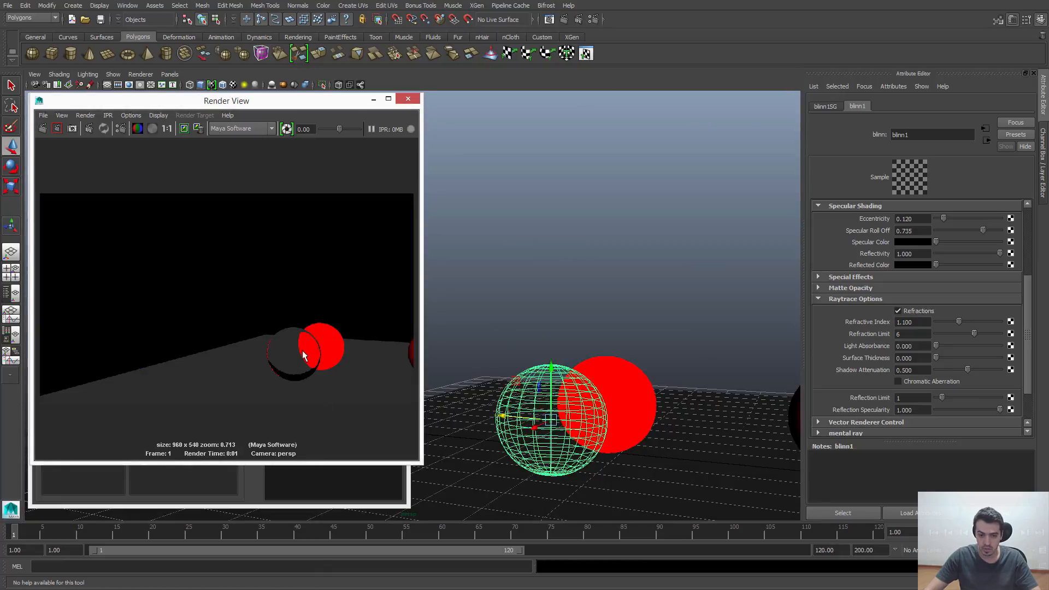
# - Show the rendered image at 1:1 size and centre it on the overlapping spheres to examine the refraction
pyautogui.click(167, 129)
pyautogui.keyDown('alt'); pyautogui.moveTo(280, 334); pyautogui.dragTo(199, 312, button='middle'); pyautogui.keyUp('alt')
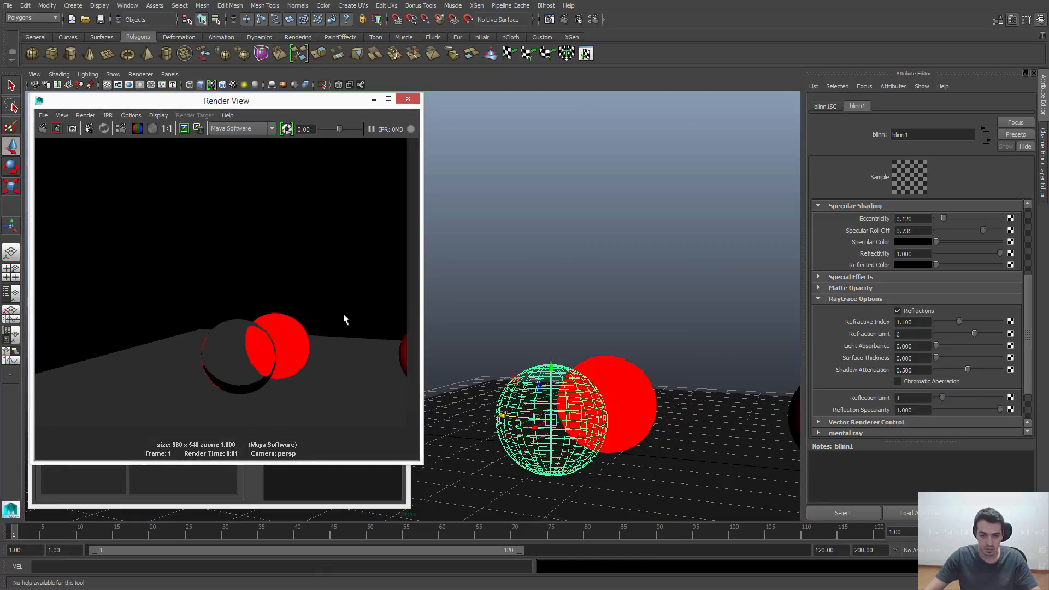
pyautogui.keyDown('alt'); pyautogui.moveTo(340, 346); pyautogui.dragTo(286, 309, button='middle'); pyautogui.keyUp('alt')
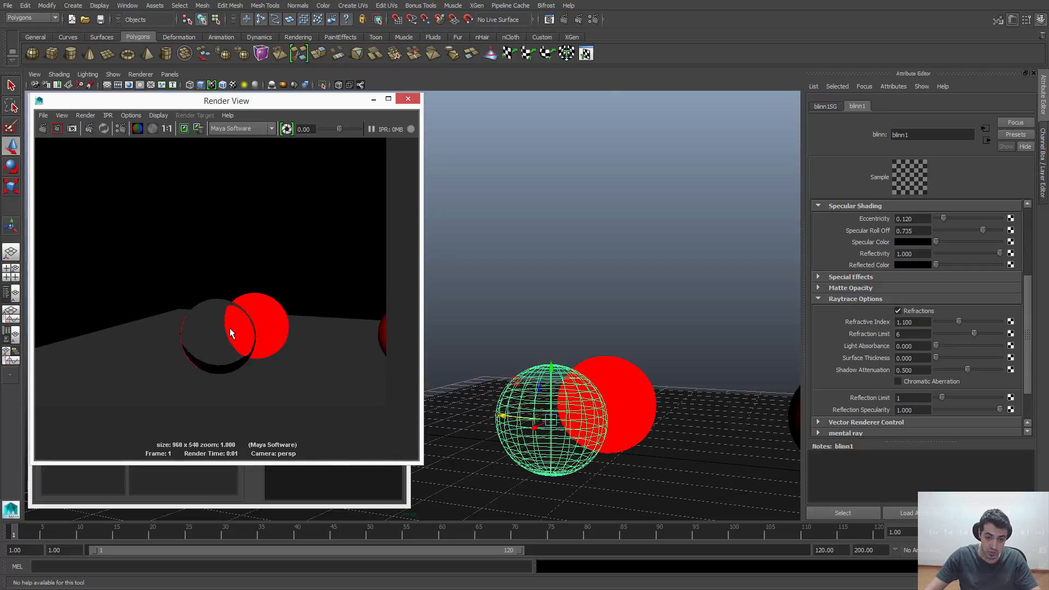
# - Set the Refractive Index of blinn1 to 2 and render the overlapping spheres
pyautogui.moveTo(920, 323); pyautogui.dragTo(861, 328)
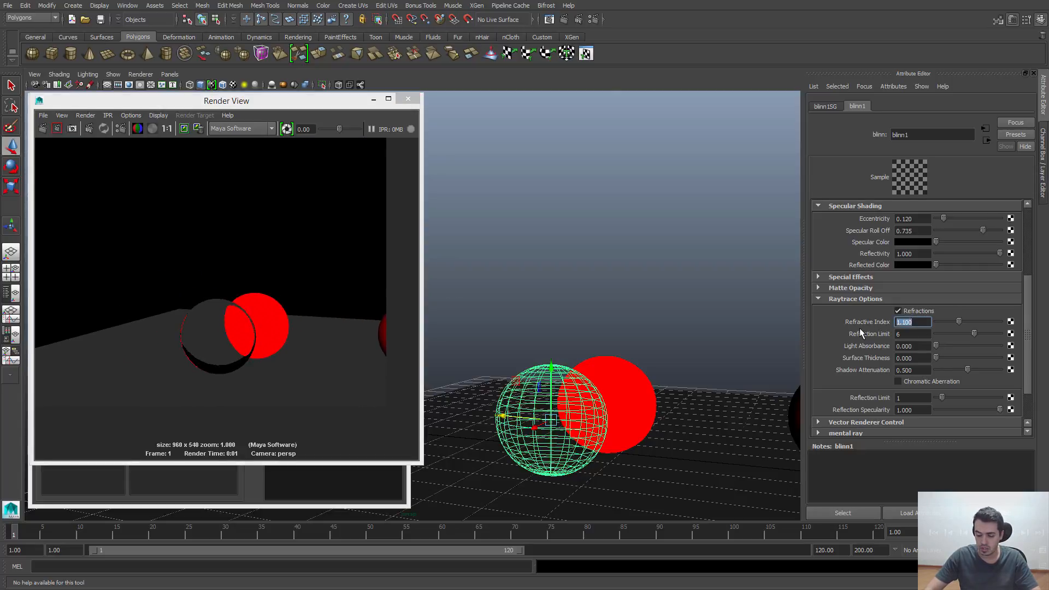
pyautogui.write('2')
pyautogui.press('Return')
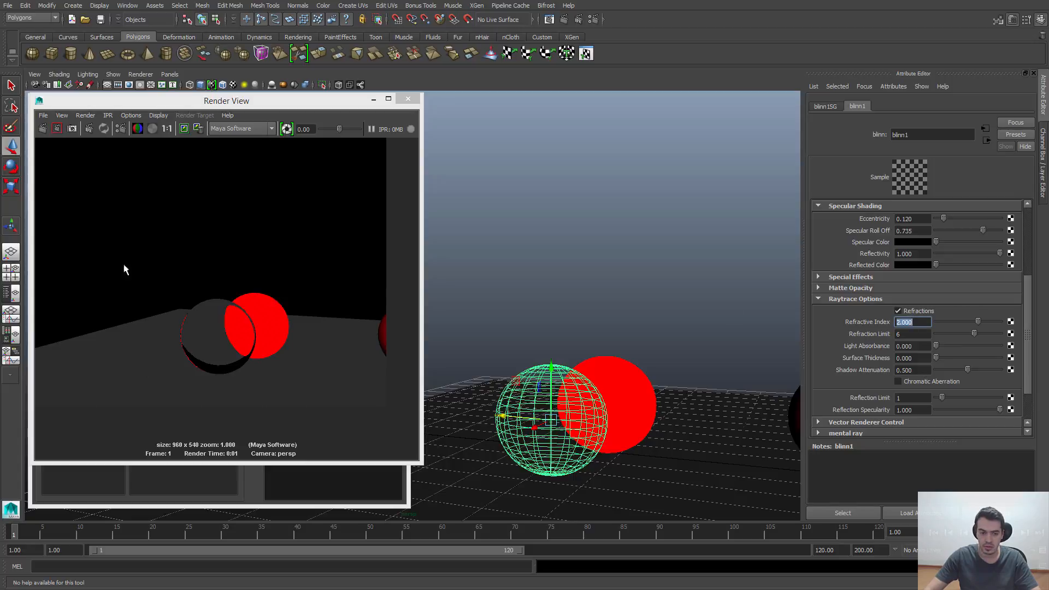
pyautogui.click(44, 129)
# - Change the Refractive Index of blinn1 to 1.4 and render the same view again
pyautogui.moveTo(923, 322); pyautogui.dragTo(848, 323)
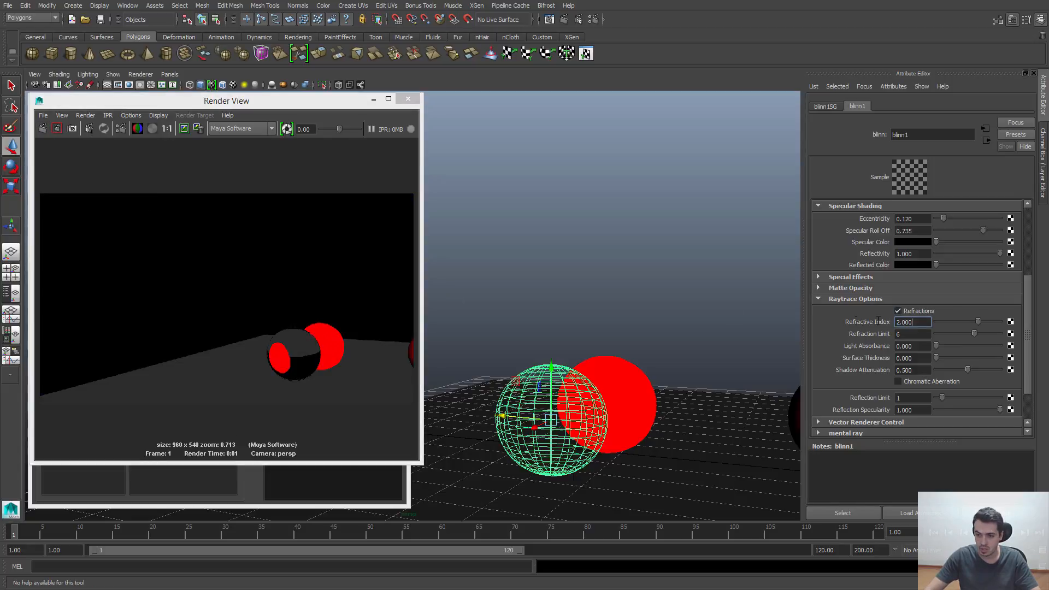
pyautogui.write('1')
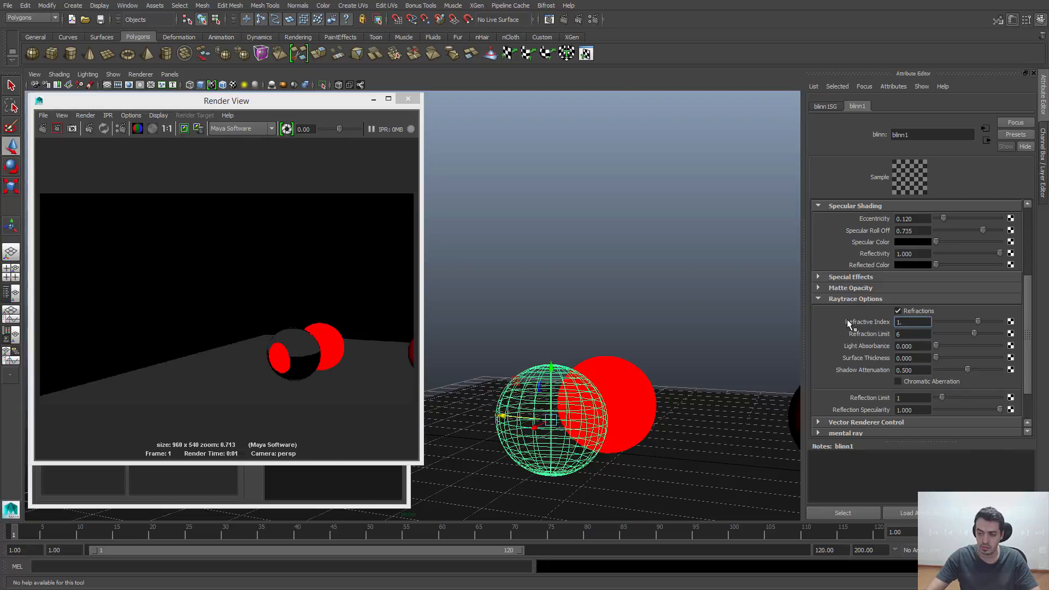
pyautogui.write('.4')
pyautogui.press('Return')
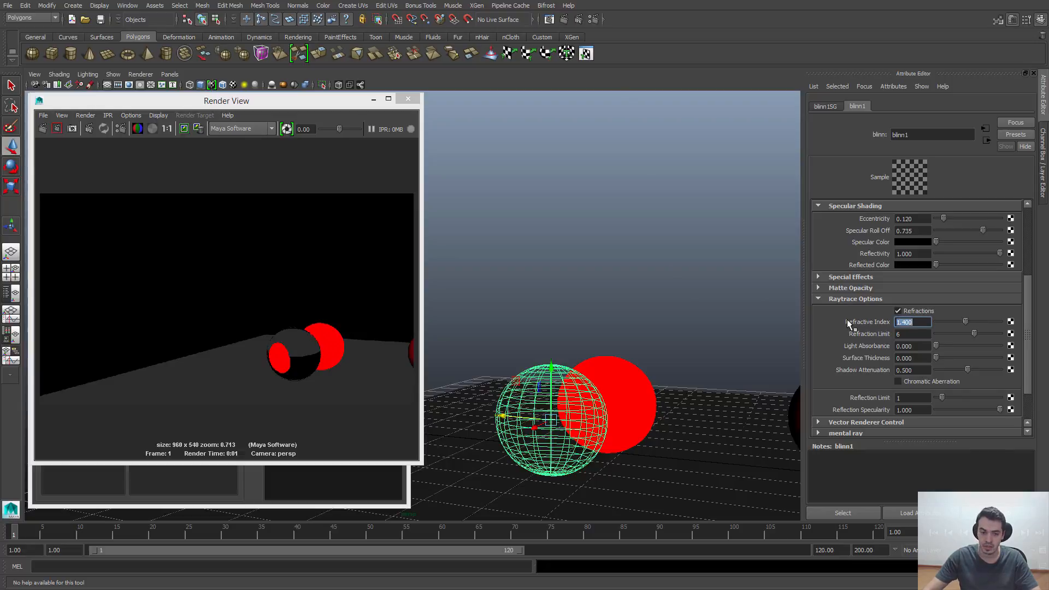
pyautogui.click(44, 129)
# - Reduce the Refractive Index of blinn1 to 1.3 and render again
pyautogui.click(856, 333)
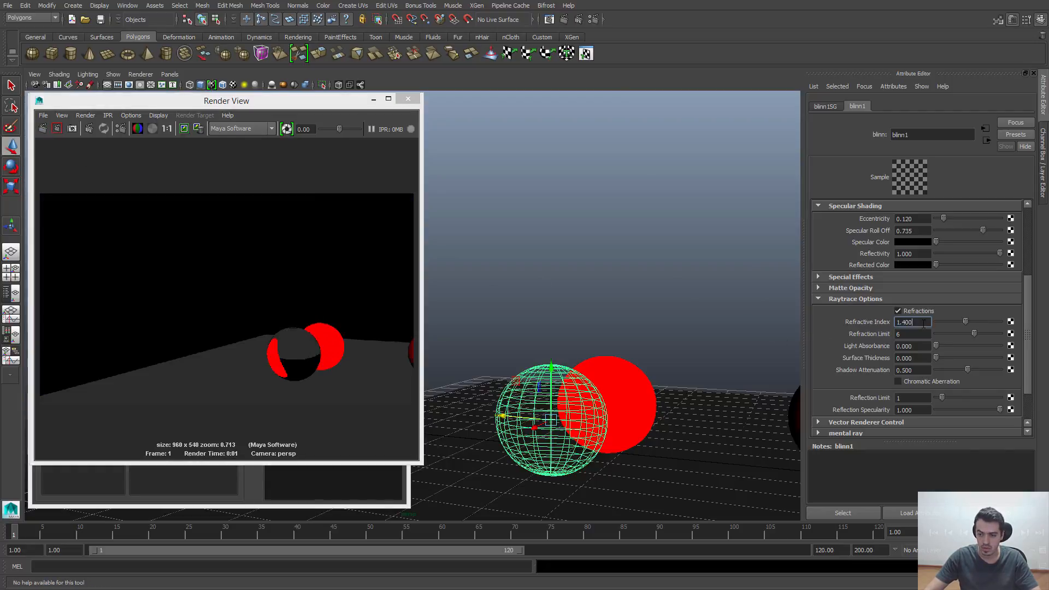
pyautogui.write('3')
pyautogui.press('Return')
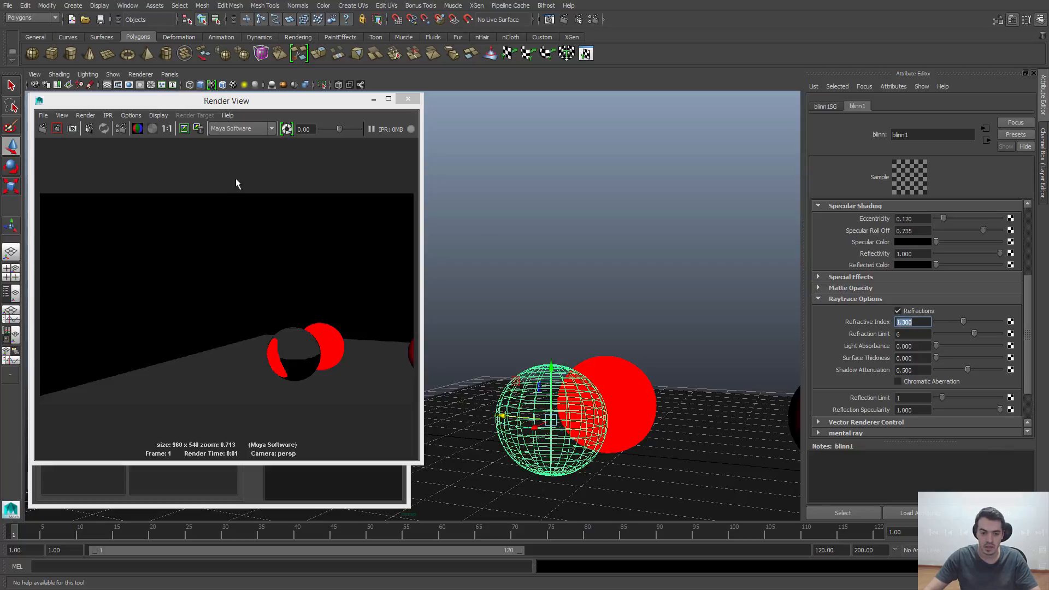
pyautogui.click(44, 129)
# - Render the three spheres from two other angles, including one from higher above the ground plane
pyautogui.keyDown('alt'); pyautogui.moveTo(573, 369); pyautogui.dragTo(548, 355); pyautogui.keyUp('alt')
pyautogui.click(44, 130)
pyautogui.keyDown('alt'); pyautogui.moveTo(548, 355); pyautogui.dragTo(664, 398, button='middle'); pyautogui.keyUp('alt')
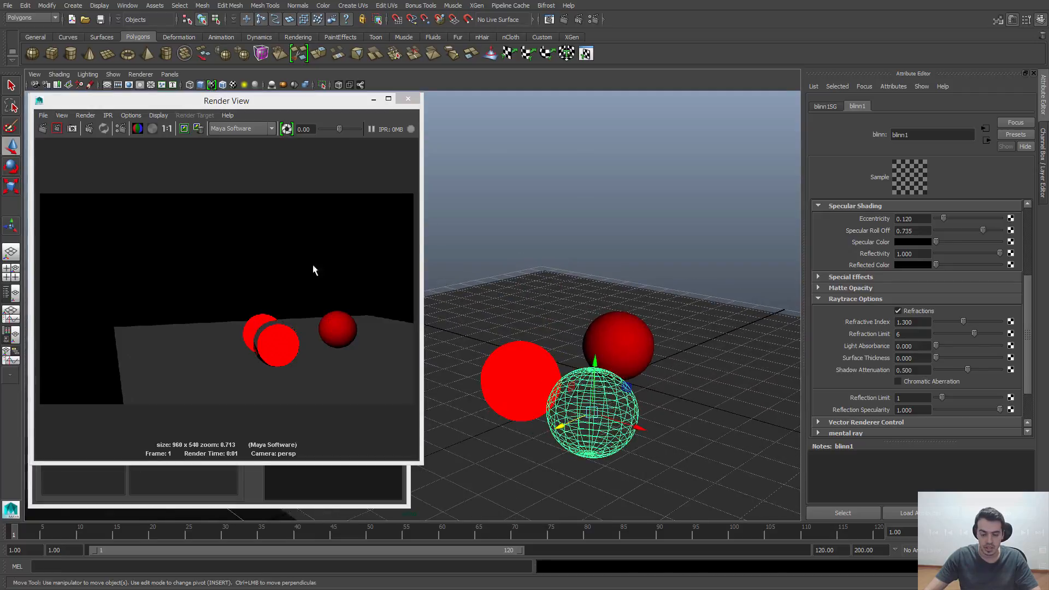
pyautogui.click(43, 128)
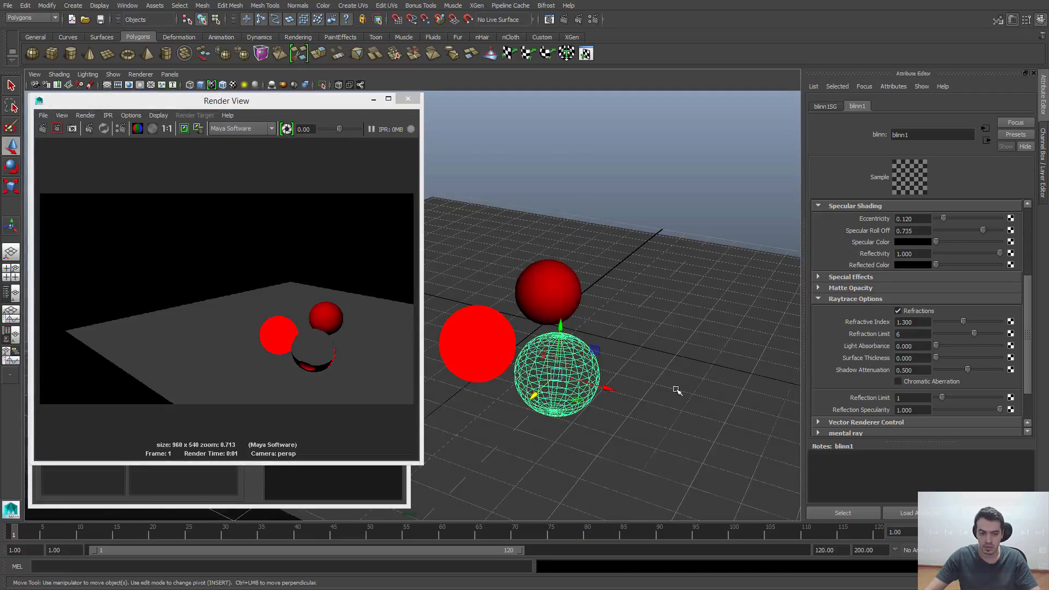
# - Undo the recent moves of the Blinn sphere
pyautogui.click(673, 208)
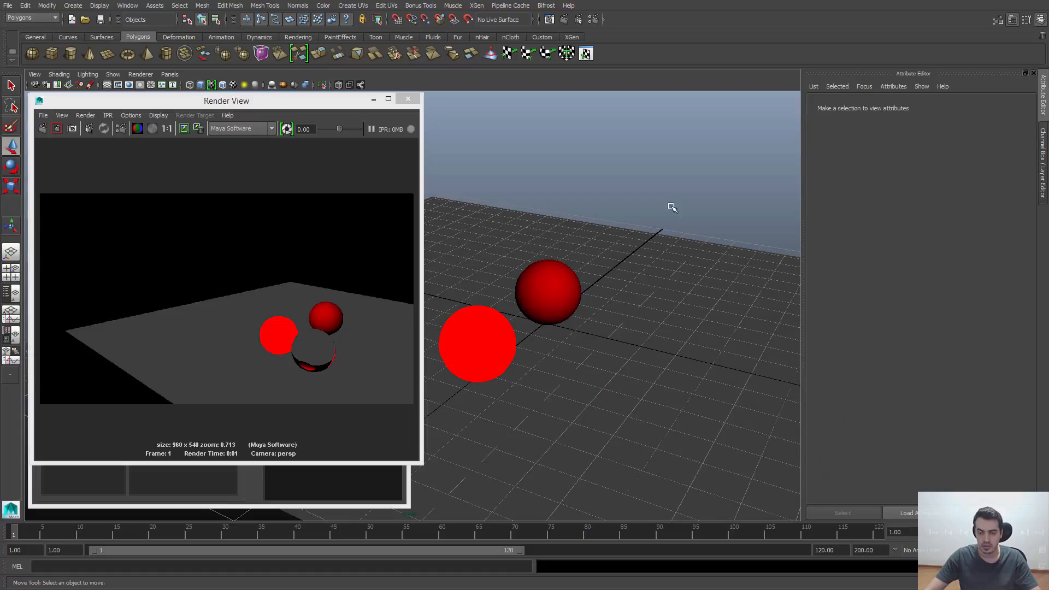
pyautogui.click(601, 343)
pyautogui.hotkey('ctrl', 'z')
pyautogui.hotkey('ctrl', 'z')
pyautogui.hotkey('ctrl', 'z')
pyautogui.hotkey('ctrl', 'z')
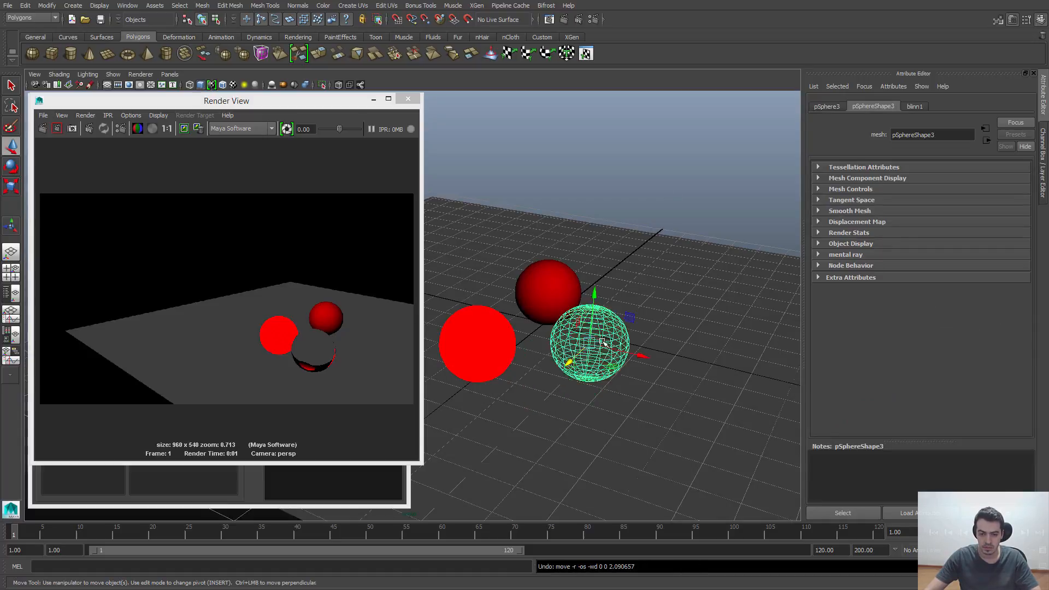
# - Close the Render View and delete the Blinn sphere from the scene
pyautogui.moveTo(316, 94); pyautogui.dragTo(657, 129)
pyautogui.click(732, 124)
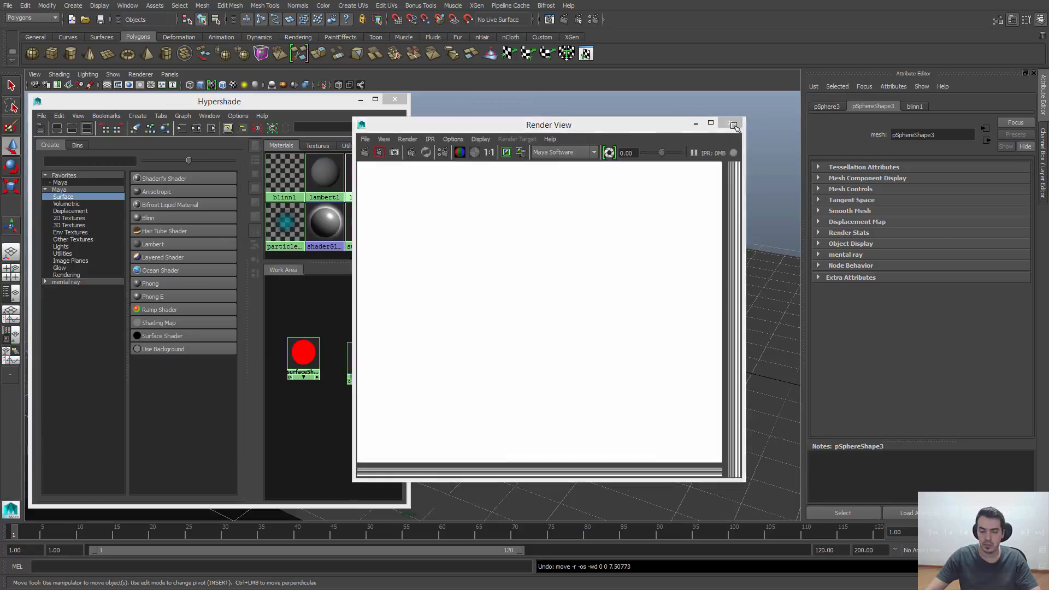
pyautogui.press('Delete')
pyautogui.keyDown('alt'); pyautogui.moveTo(609, 302); pyautogui.dragTo(520, 338); pyautogui.keyUp('alt')
pyautogui.keyDown('alt'); pyautogui.moveTo(519, 337); pyautogui.dragTo(497, 318, button='right'); pyautogui.keyUp('alt')
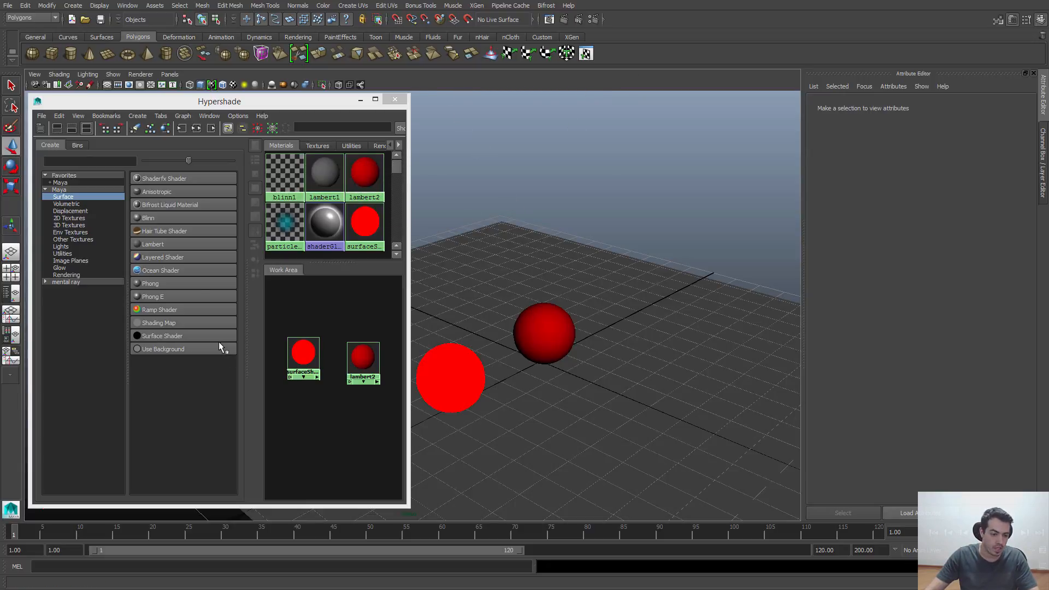
# - Close the Hypershade and frame the two remaining red spheres
pyautogui.click(321, 442)
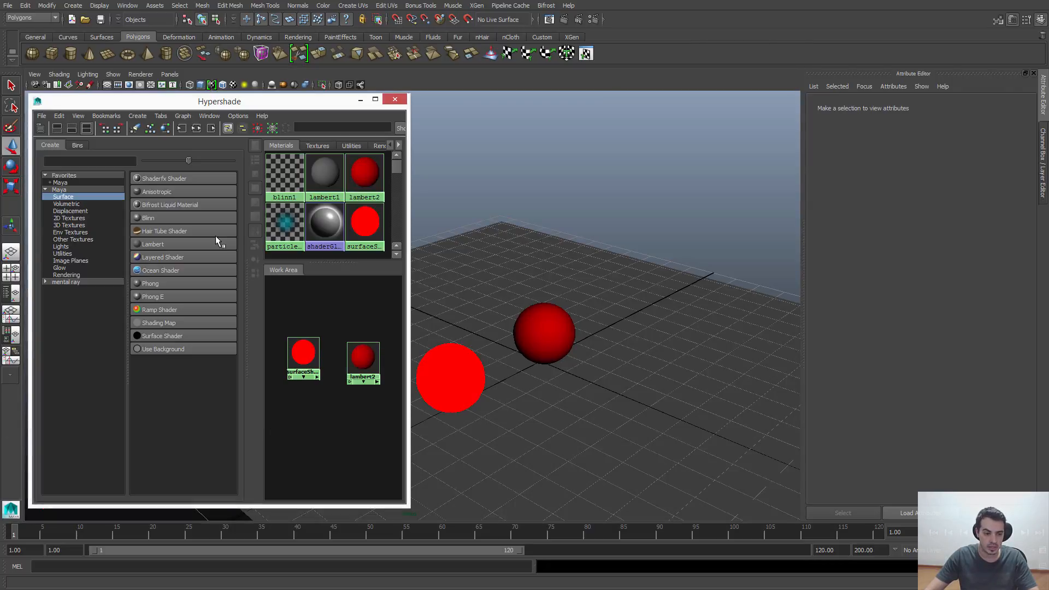
pyautogui.moveTo(333, 106); pyautogui.dragTo(344, 112)
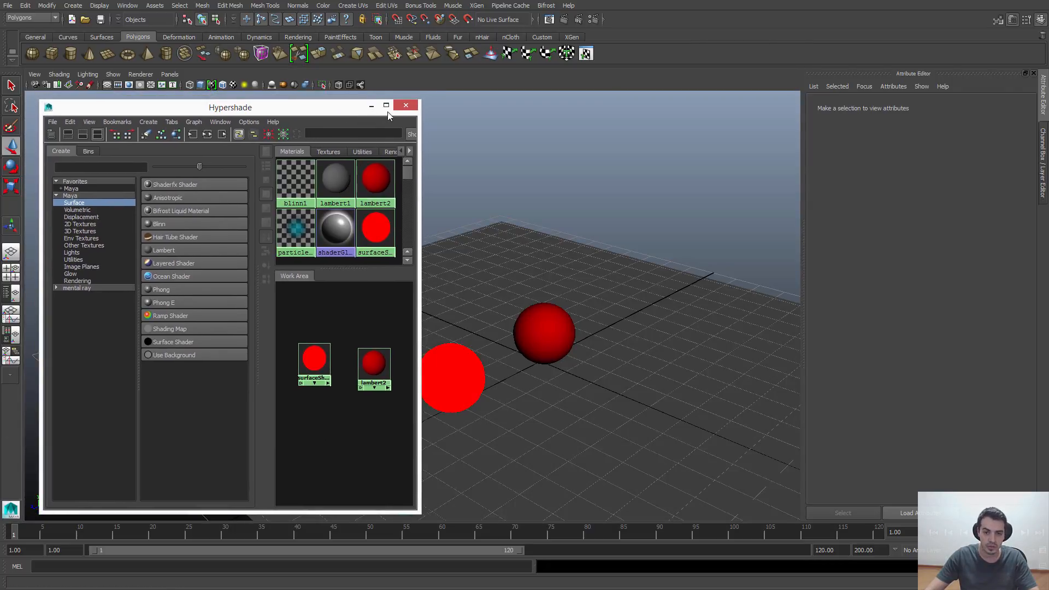
pyautogui.click(406, 105)
pyautogui.keyDown('alt'); pyautogui.moveTo(530, 269); pyautogui.dragTo(420, 256, button='right'); pyautogui.keyUp('alt')
pyautogui.keyDown('alt'); pyautogui.moveTo(420, 256); pyautogui.dragTo(372, 265, button='middle'); pyautogui.keyUp('alt')
pyautogui.keyDown('alt'); pyautogui.moveTo(584, 221); pyautogui.dragTo(538, 226, button='middle'); pyautogui.keyUp('alt')
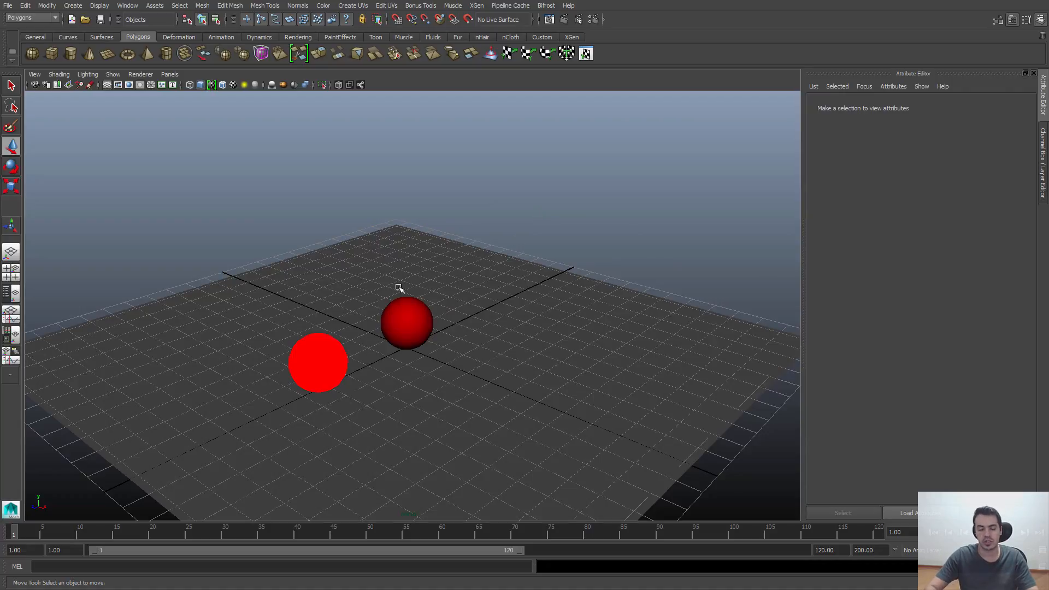
# - Open the Hypershade again, enlarge its window slightly and clear the ground plane selection
pyautogui.click(330, 287)
pyautogui.click(253, 223)
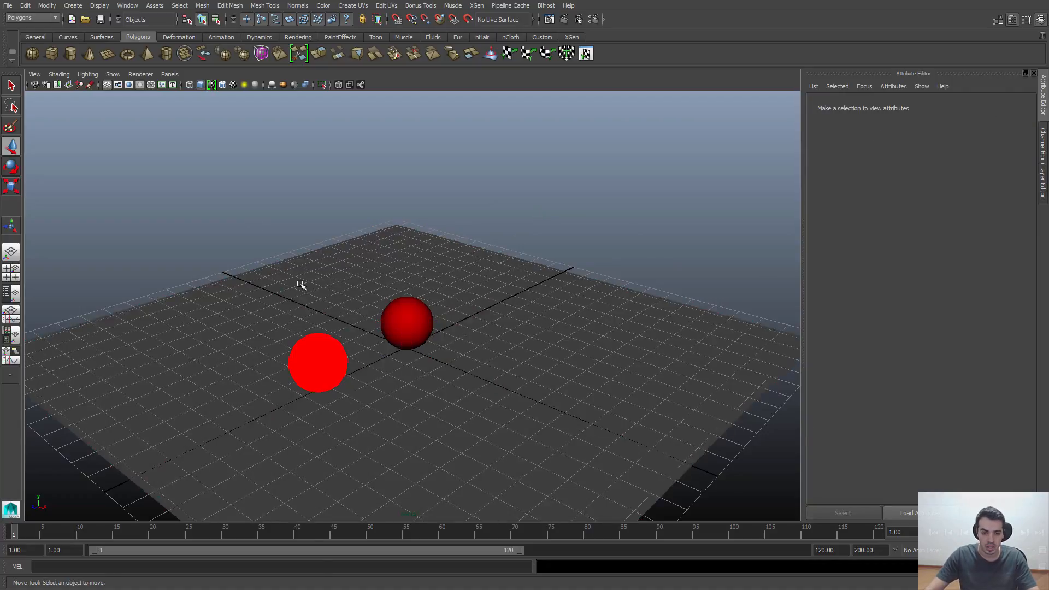
pyautogui.click(301, 285)
pyautogui.click(126, 6)
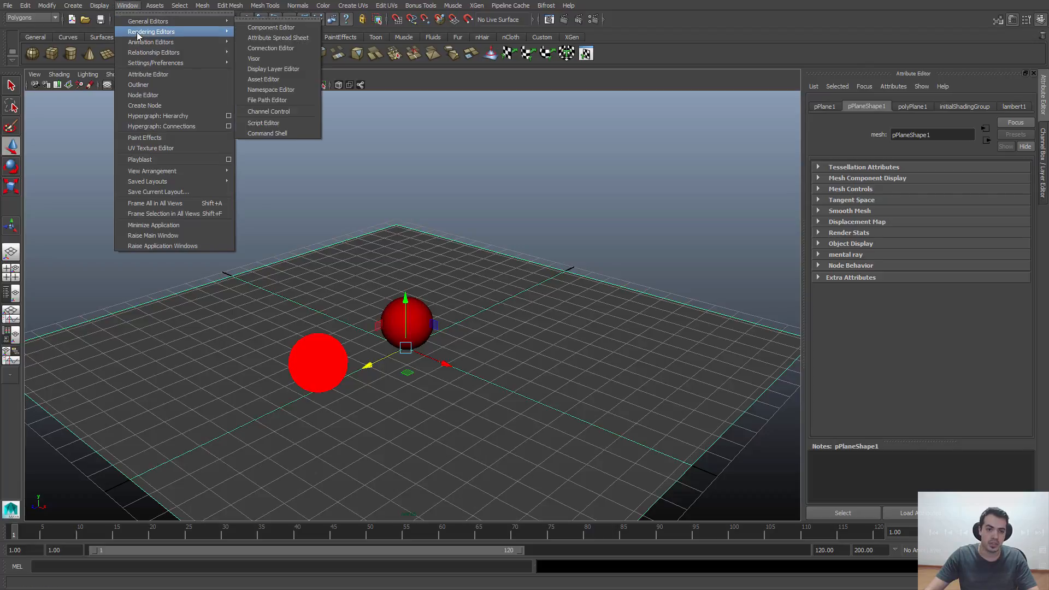
pyautogui.moveTo(152, 31)
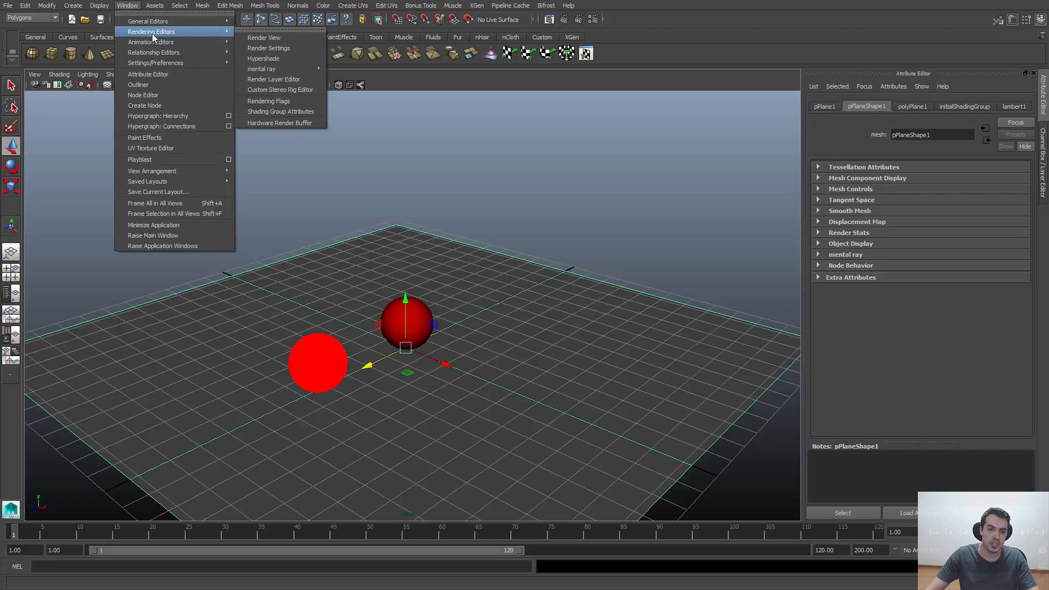
pyautogui.click(264, 57)
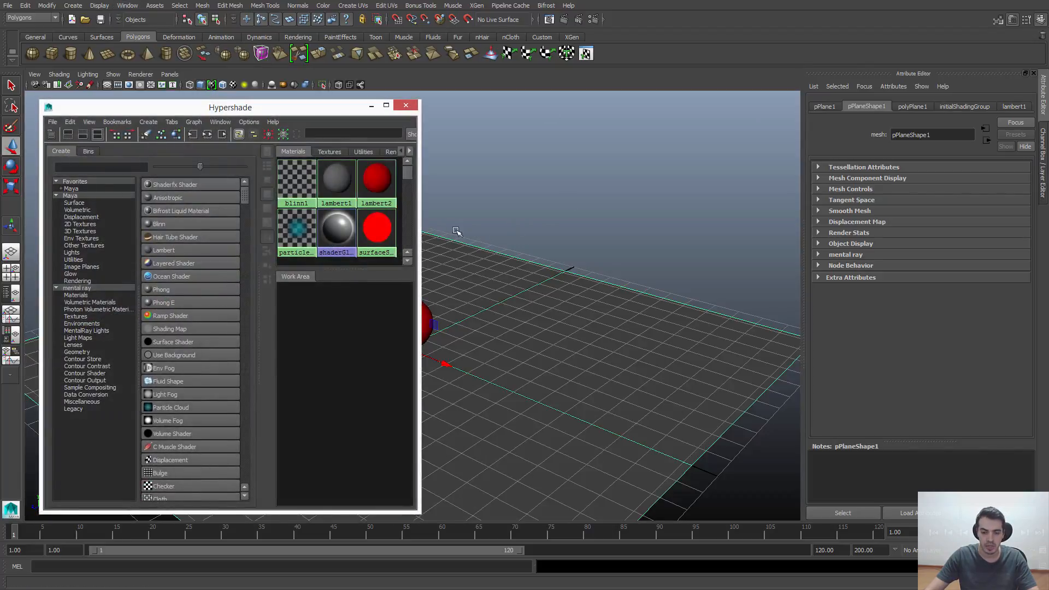
pyautogui.moveTo(40, 277); pyautogui.dragTo(36, 278)
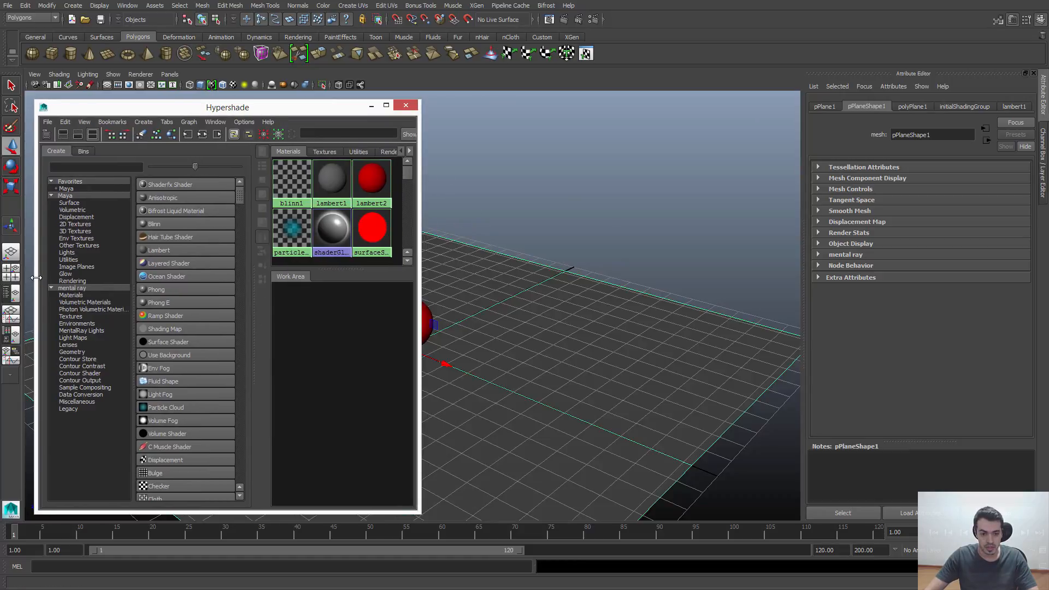
pyautogui.moveTo(418, 515); pyautogui.dragTo(433, 517)
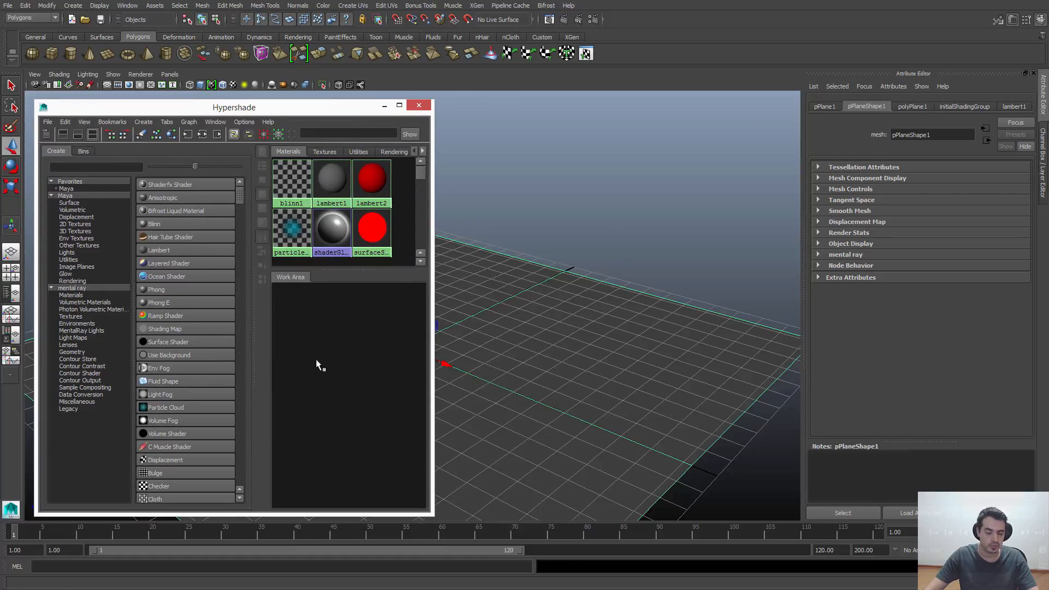
pyautogui.click(320, 366)
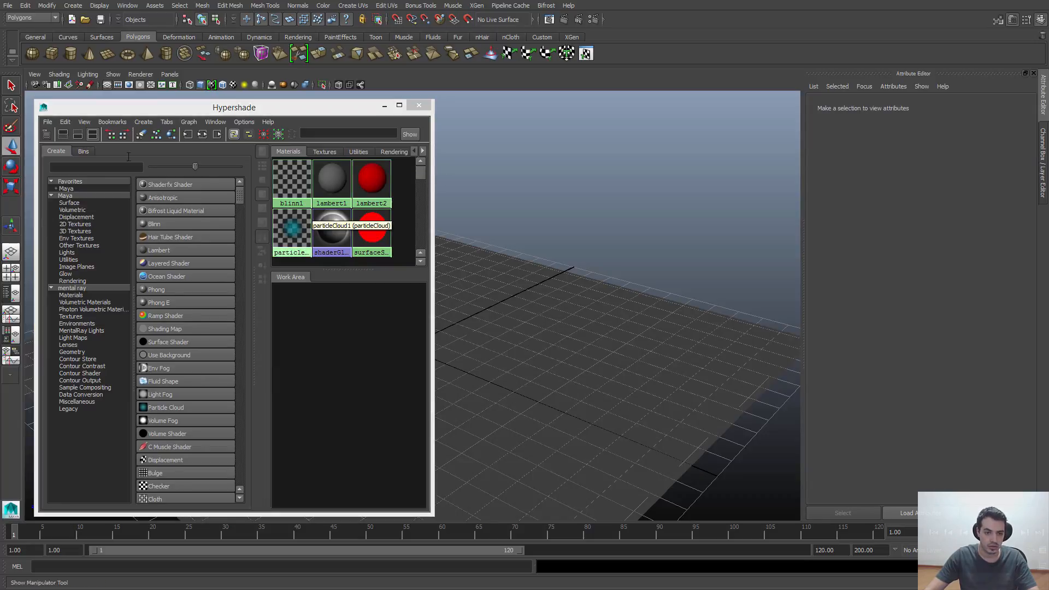
# - Place the Hypershade beside the two spheres and create a new Surface Shader from Maya's Surface category
pyautogui.moveTo(253, 108); pyautogui.dragTo(244, 104)
pyautogui.keyDown('alt'); pyautogui.moveTo(579, 293); pyautogui.dragTo(678, 289, button='middle'); pyautogui.keyUp('alt')
pyautogui.keyDown('alt'); pyautogui.moveTo(678, 289); pyautogui.dragTo(512, 298, button='right'); pyautogui.keyUp('alt')
pyautogui.keyDown('alt'); pyautogui.moveTo(513, 298); pyautogui.dragTo(585, 301, button='middle'); pyautogui.keyUp('alt')
pyautogui.keyDown('alt'); pyautogui.moveTo(585, 301); pyautogui.dragTo(556, 311, button='right'); pyautogui.keyUp('alt')
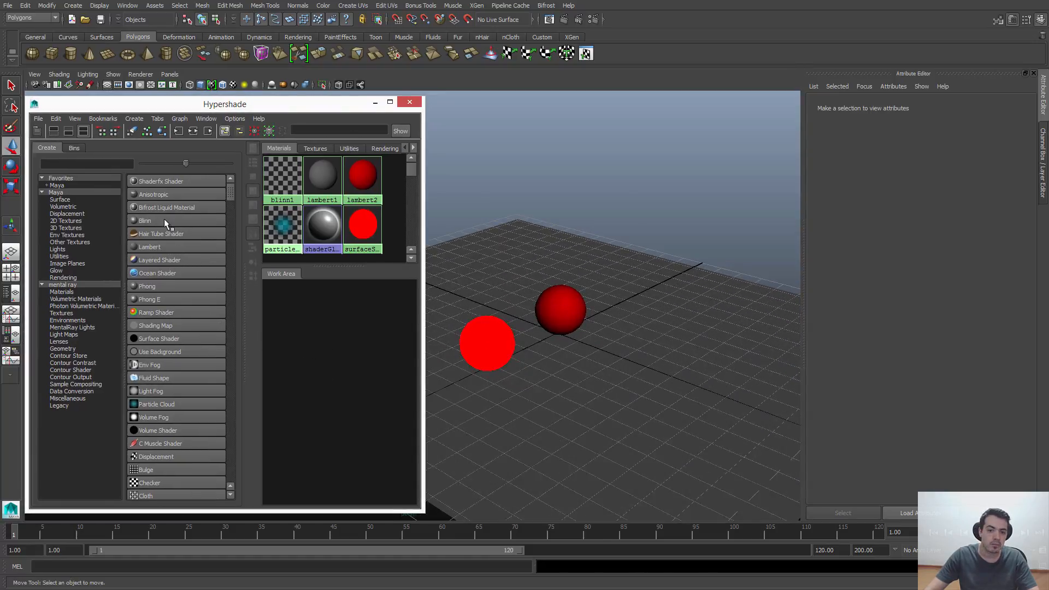
pyautogui.click(64, 200)
pyautogui.click(134, 340)
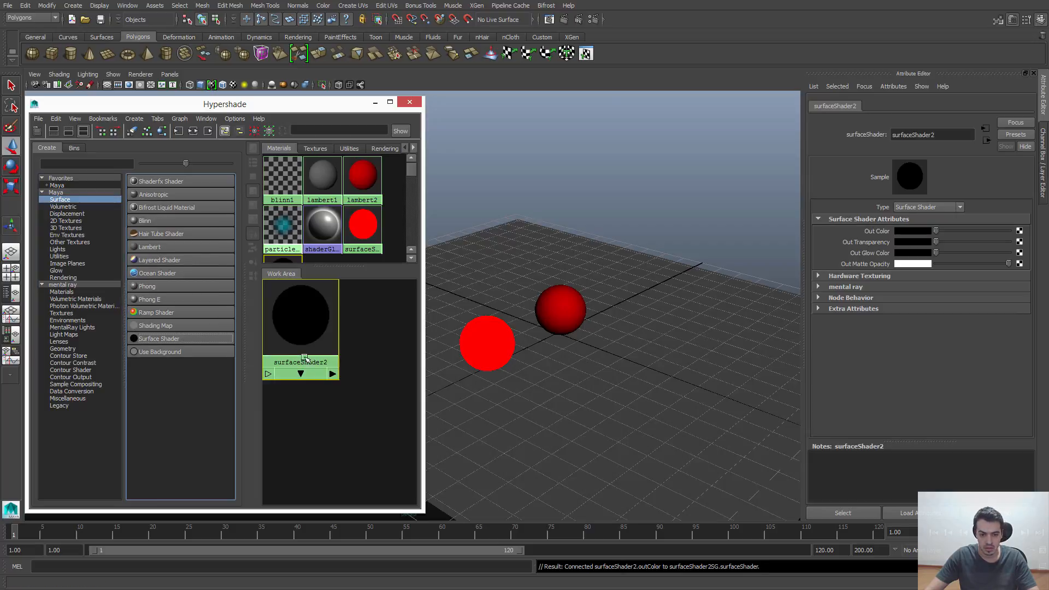
# - Widen the Hypershade and place the surfaceShader2 node near the middle of the Work Area
pyautogui.moveTo(423, 419); pyautogui.dragTo(445, 422)
pyautogui.click(382, 401)
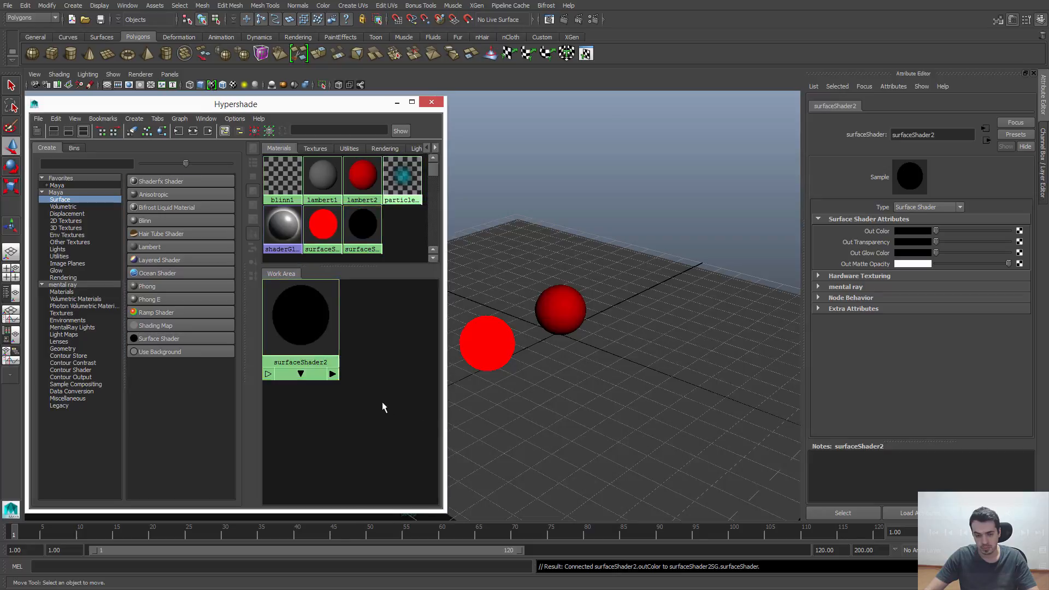
pyautogui.moveTo(315, 403)
pyautogui.keyDown('alt'); pyautogui.mouseDown(button='middle')
pyautogui.moveTo(352, 426)
pyautogui.moveTo(330, 402)
pyautogui.mouseUp(button='middle'); pyautogui.keyUp('alt')
pyautogui.scroll(-2, 351, 427)
pyautogui.click(338, 352)
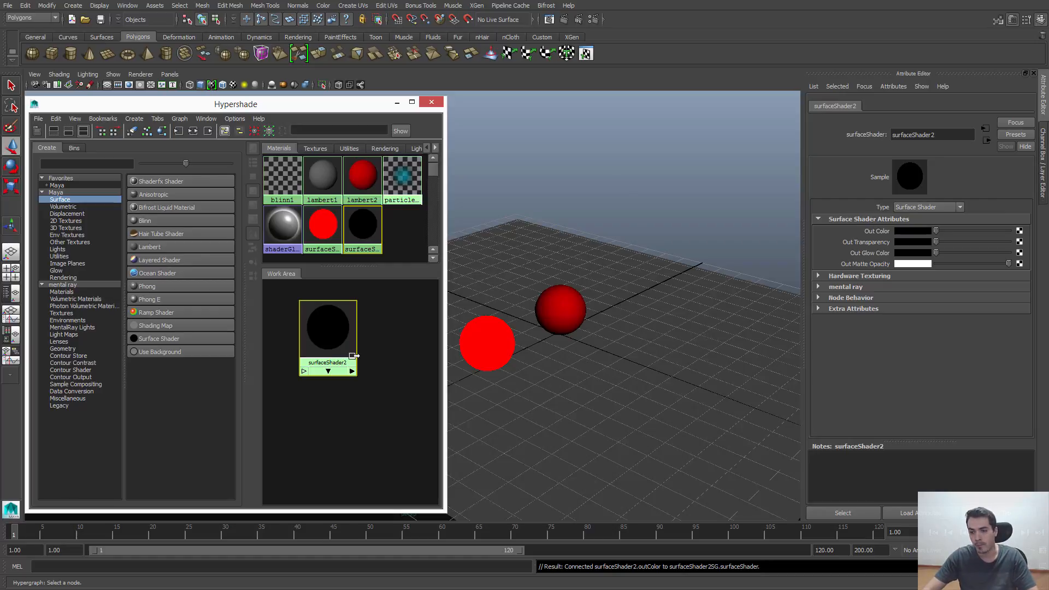
pyautogui.moveTo(333, 330); pyautogui.dragTo(354, 346)
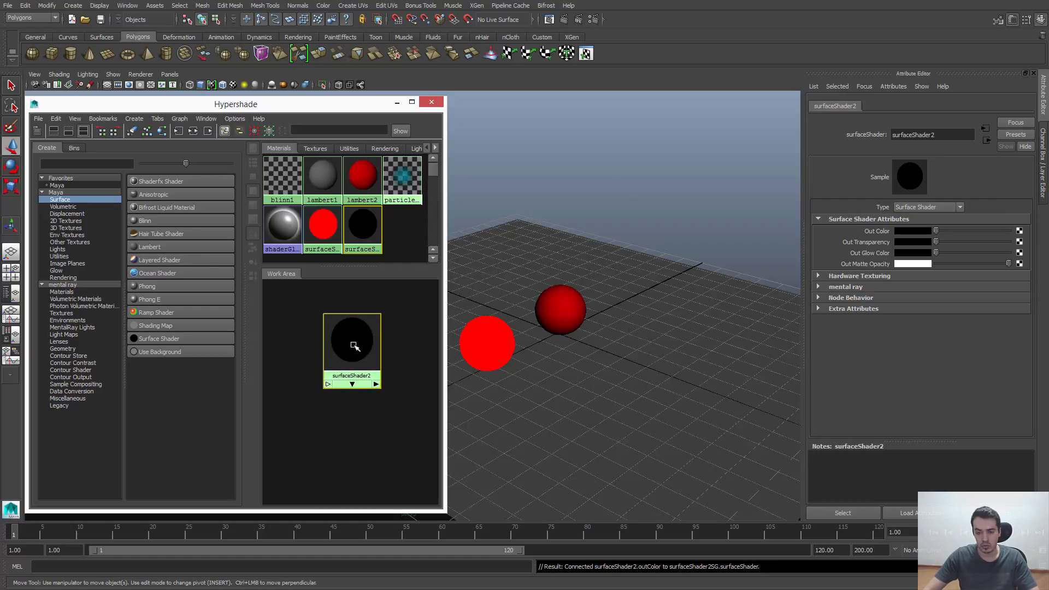
# - Map a Checker node from the 2D Textures category to the Out Color of surfaceShader2
pyautogui.click(353, 345)
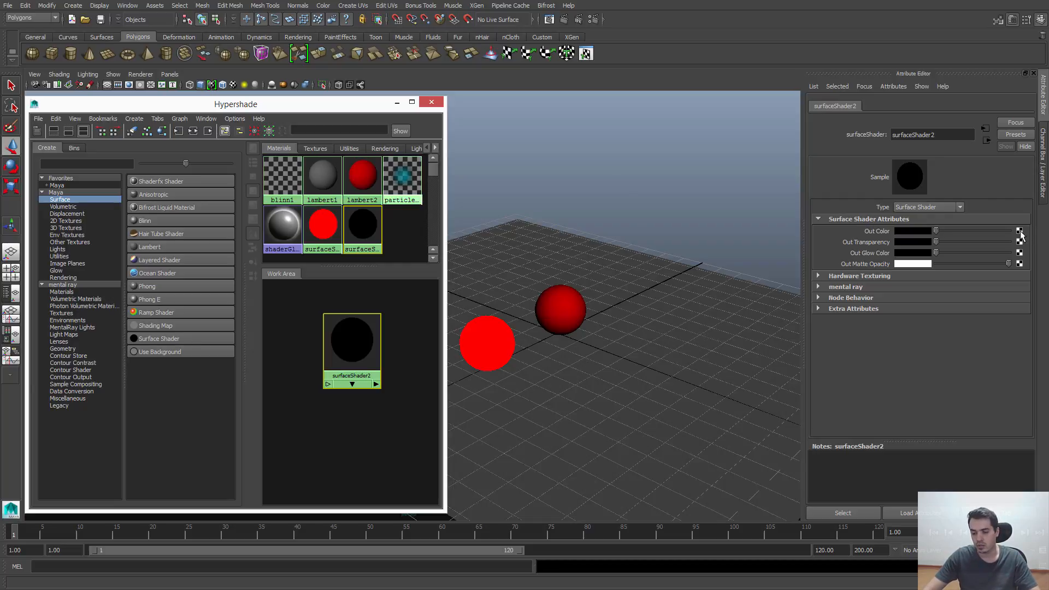
pyautogui.click(1020, 231)
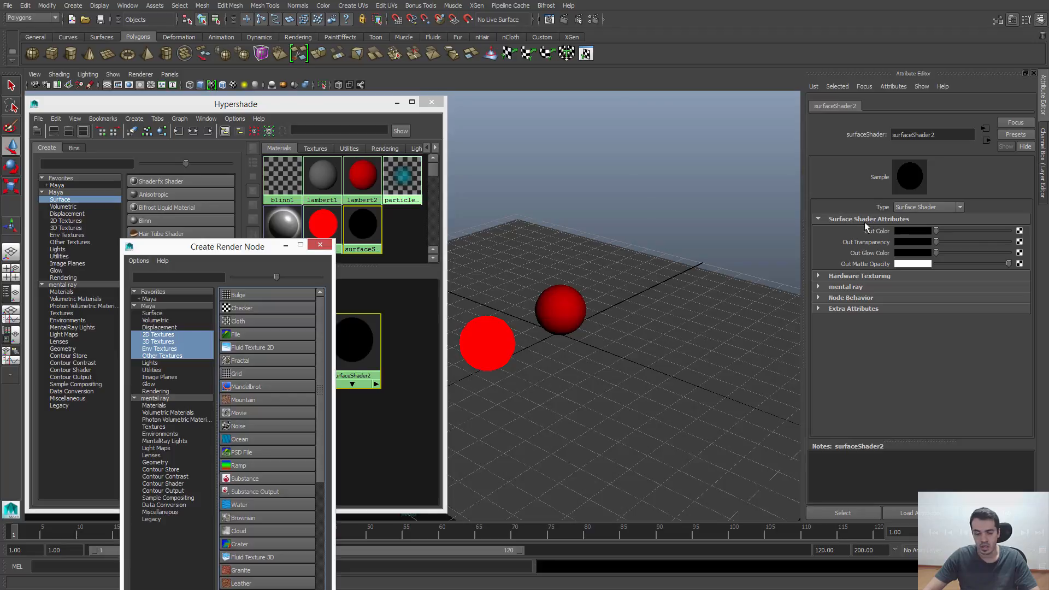
pyautogui.moveTo(267, 225); pyautogui.dragTo(680, 108)
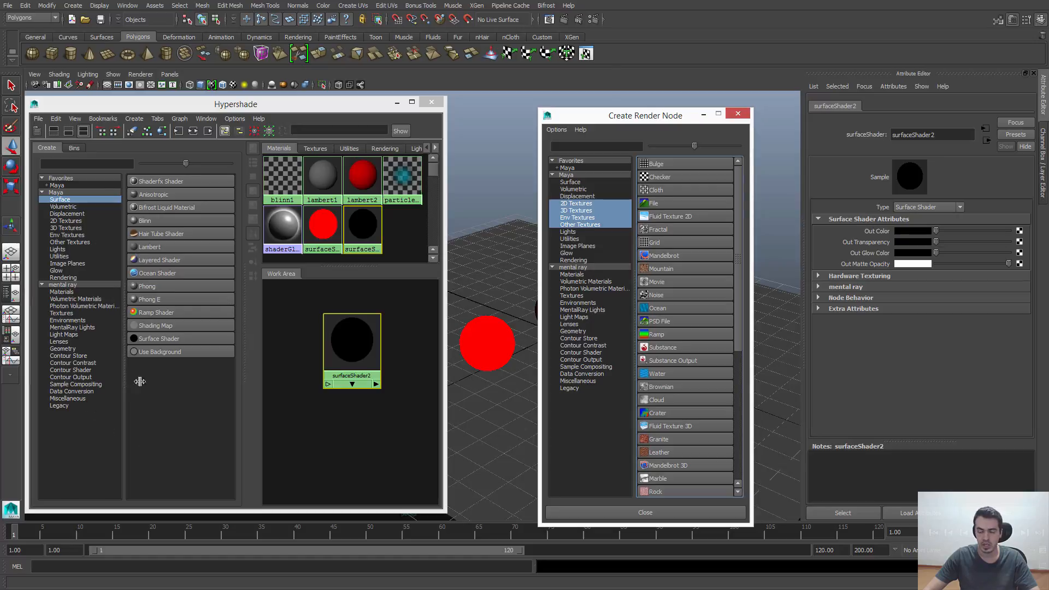
pyautogui.moveTo(664, 121); pyautogui.dragTo(645, 124)
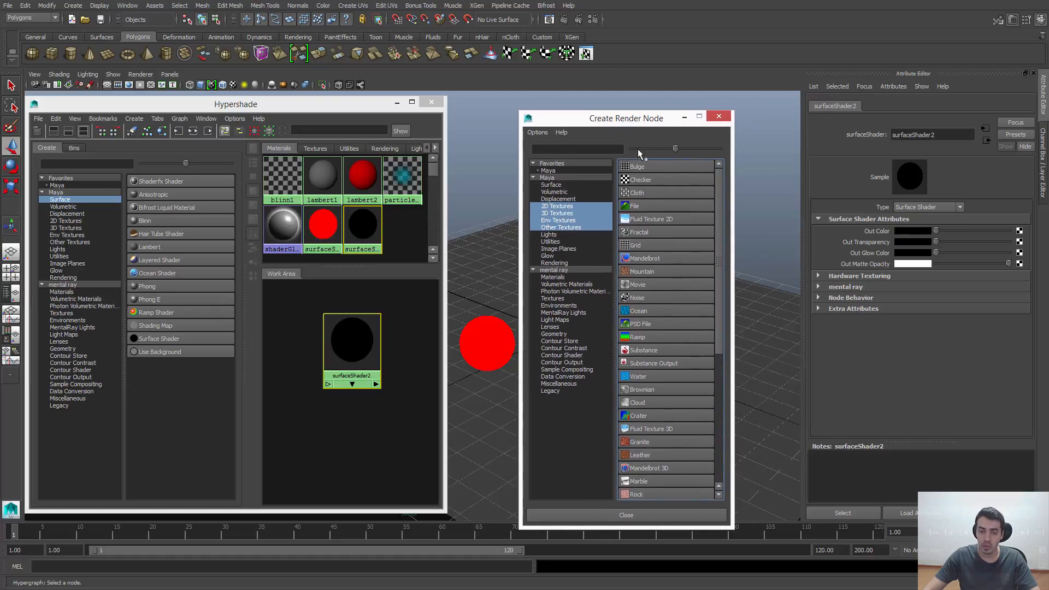
pyautogui.click(565, 206)
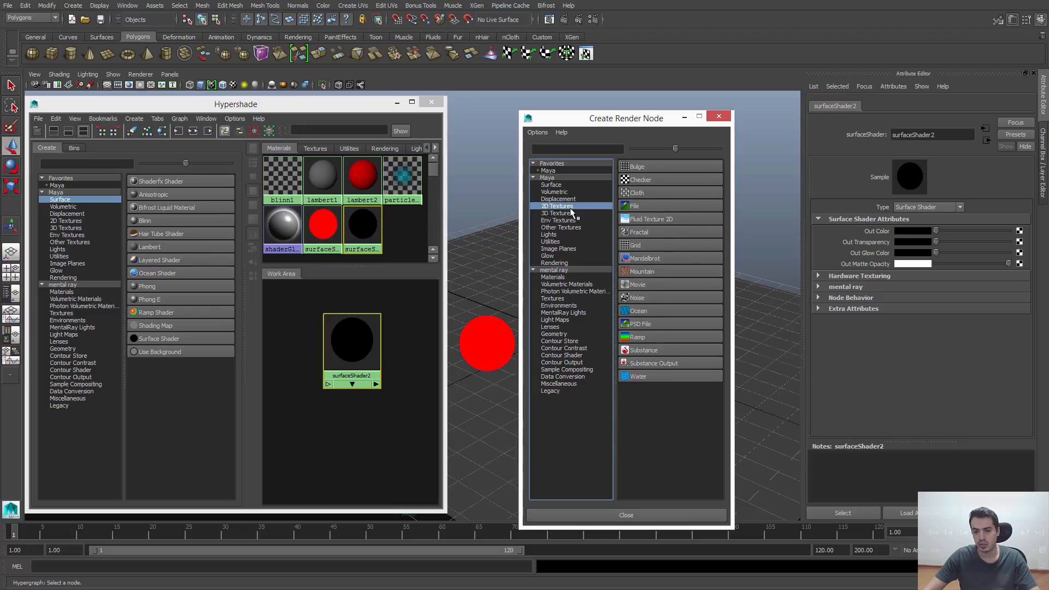
pyautogui.click(642, 180)
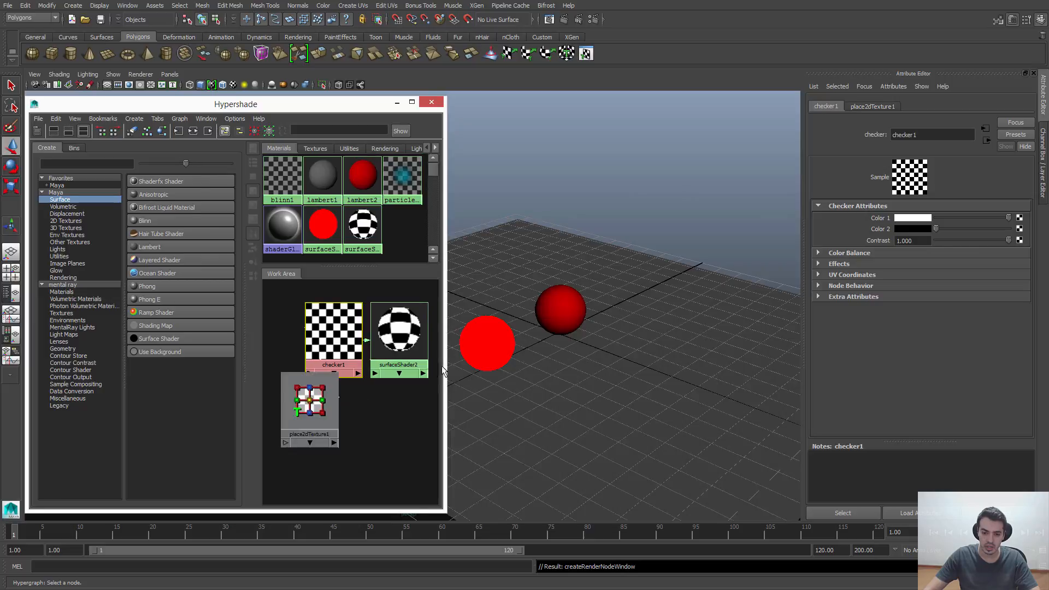
# - Widen the Hypershade window and narrow its node creation area to give the Work Area more room
pyautogui.moveTo(445, 372); pyautogui.dragTo(501, 362)
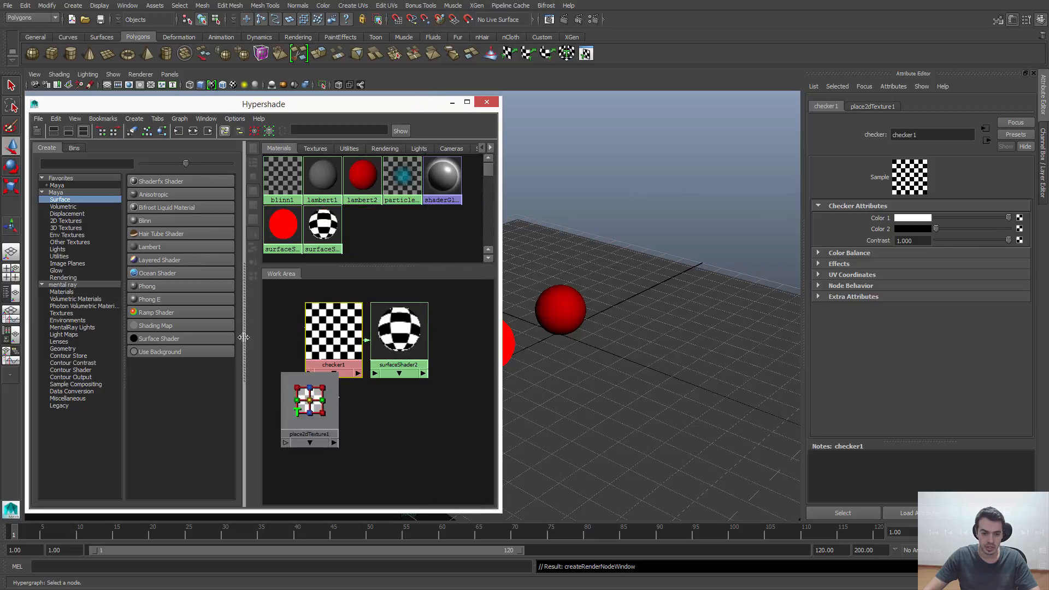
pyautogui.moveTo(244, 341); pyautogui.dragTo(173, 342)
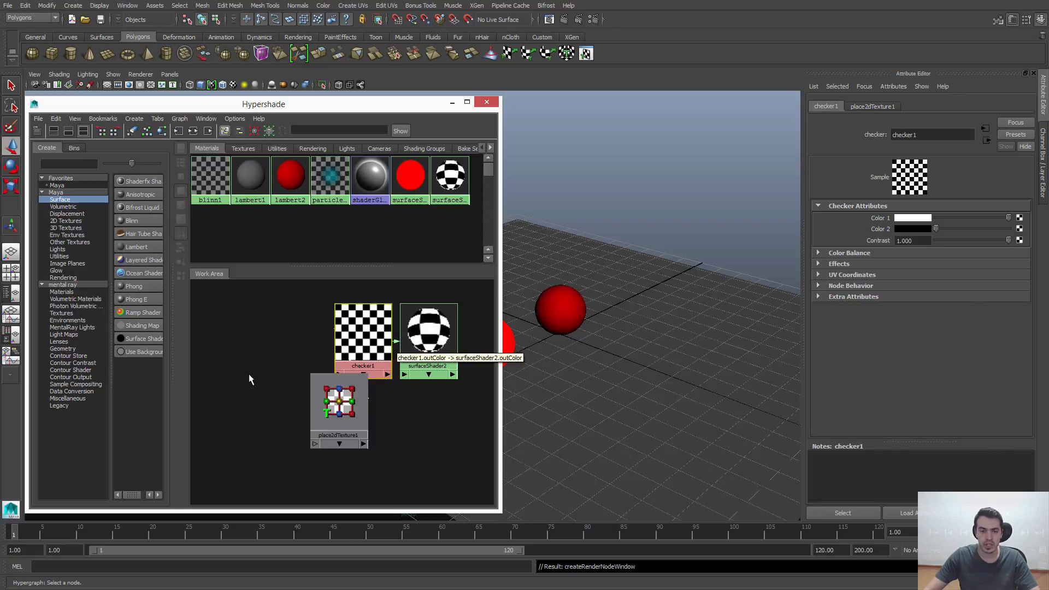
pyautogui.keyDown('alt'); pyautogui.moveTo(403, 412); pyautogui.dragTo(371, 411, button='middle'); pyautogui.keyUp('alt')
pyautogui.scroll(-1, 384, 433)
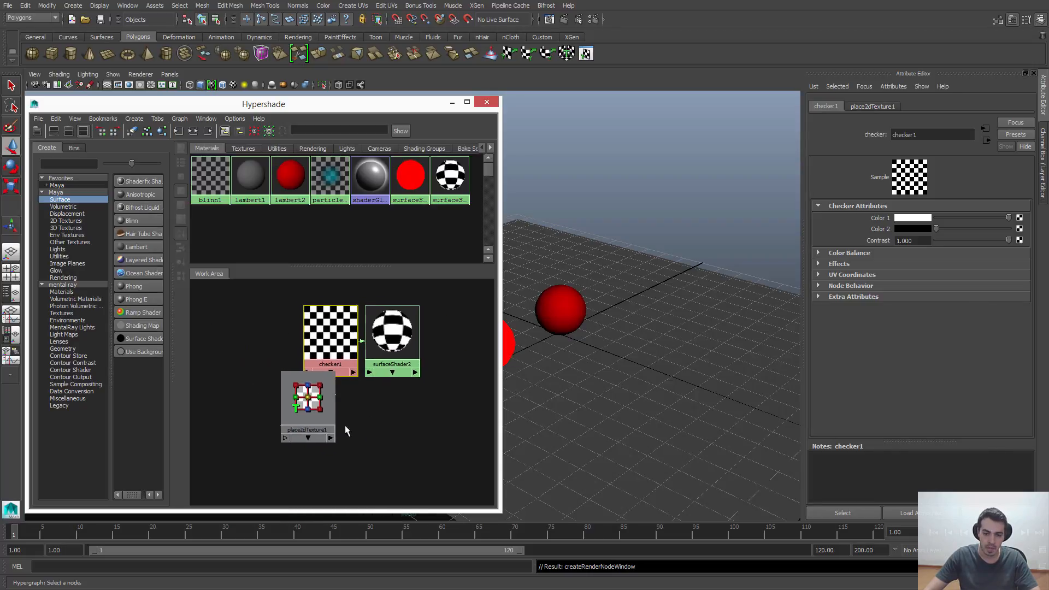
# - Spread out the nodes, placing place2dTexture1 left of surfaceShader2 and checker1 below and between them
pyautogui.moveTo(298, 418); pyautogui.dragTo(192, 359)
pyautogui.moveTo(309, 357); pyautogui.dragTo(300, 423)
pyautogui.scroll(-1, 450, 411)
pyautogui.keyDown('alt'); pyautogui.moveTo(449, 412); pyautogui.dragTo(459, 419, button='middle'); pyautogui.keyUp('alt')
pyautogui.moveTo(323, 417); pyautogui.dragTo(305, 426)
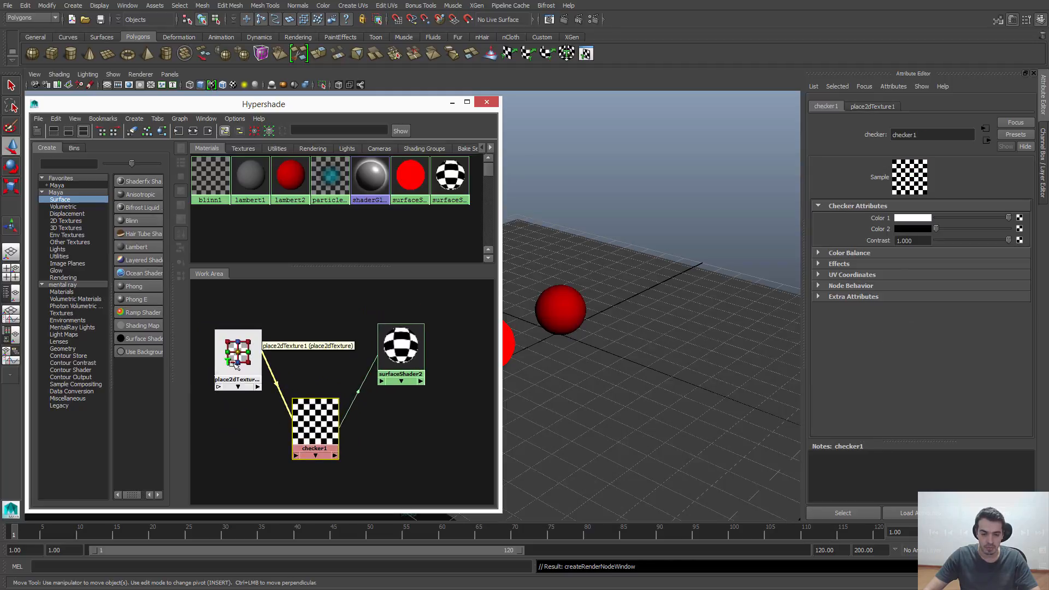
# - Examine the attributes of surfaceShader2, checker1 and place2dTexture1 to see how the connected nodes feed one another
pyautogui.click(353, 355)
pyautogui.click(399, 341)
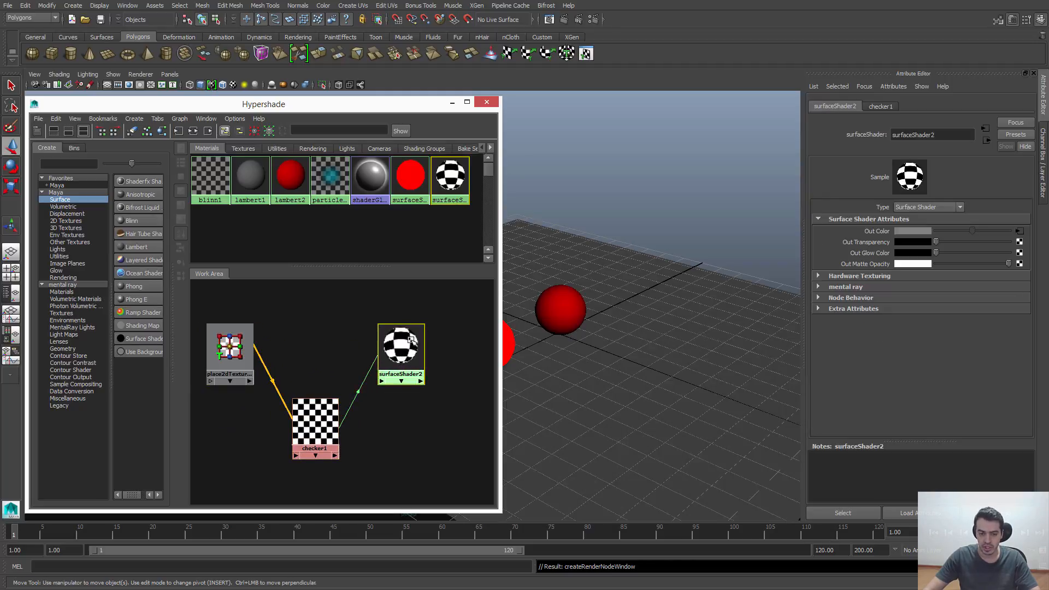
pyautogui.click(310, 430)
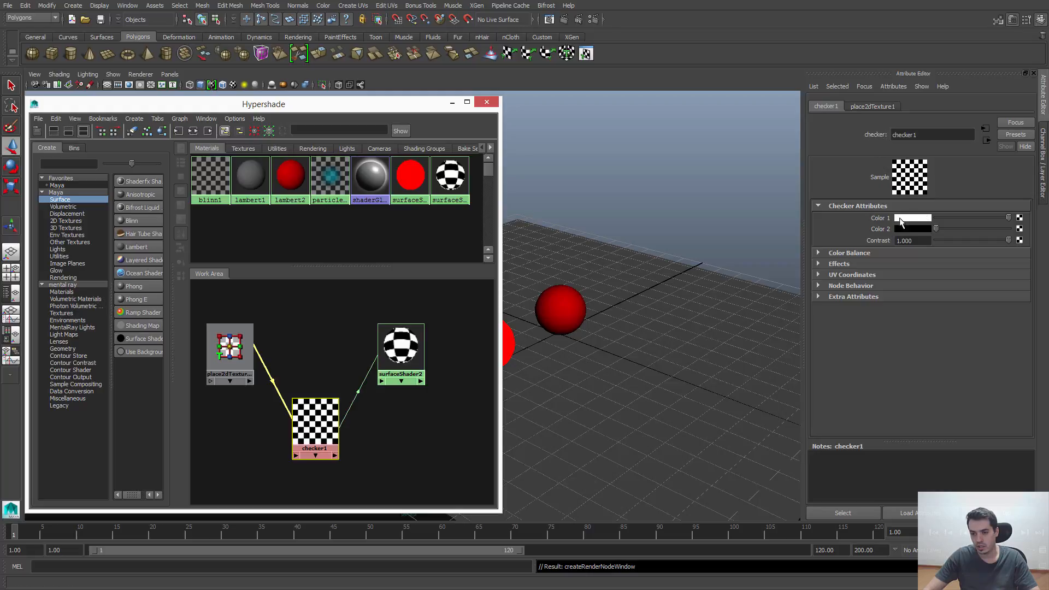
pyautogui.moveTo(993, 218); pyautogui.dragTo(1043, 221)
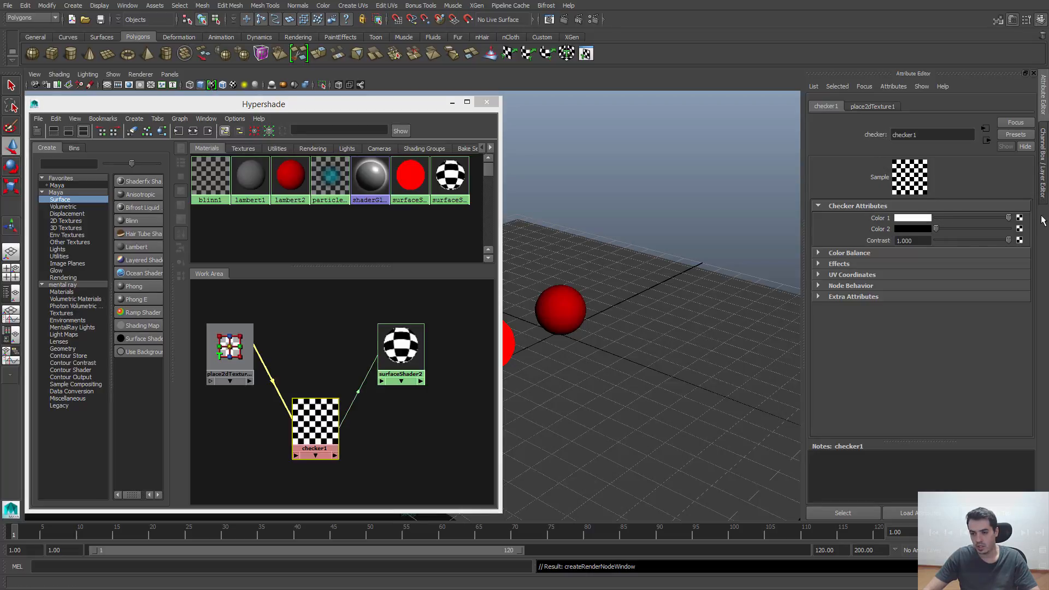
pyautogui.moveTo(936, 228)
pyautogui.mouseDown()
pyautogui.moveTo(1012, 228)
pyautogui.moveTo(925, 229)
pyautogui.mouseUp()
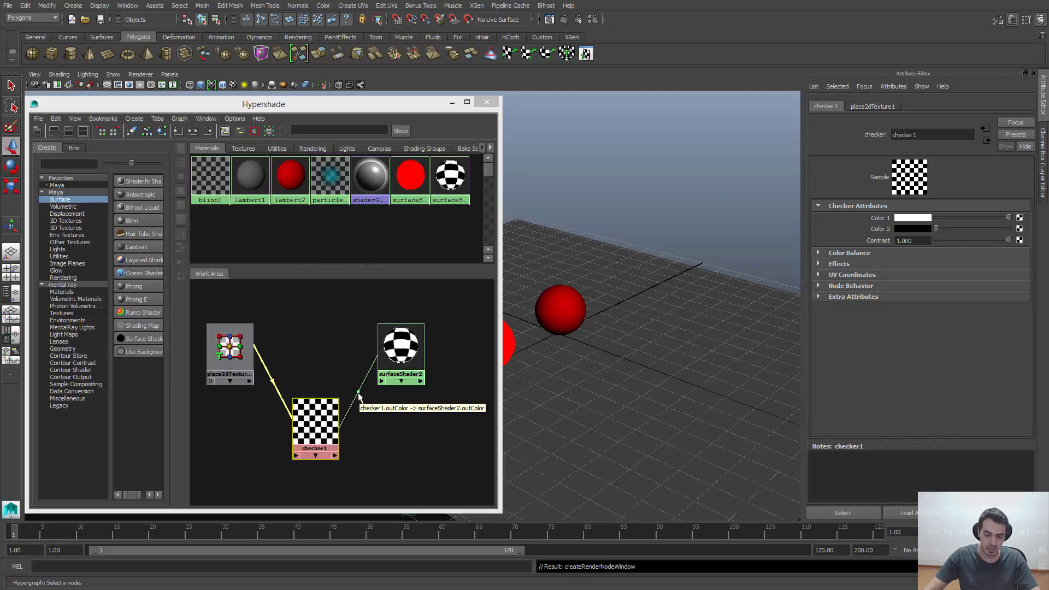
pyautogui.click(389, 352)
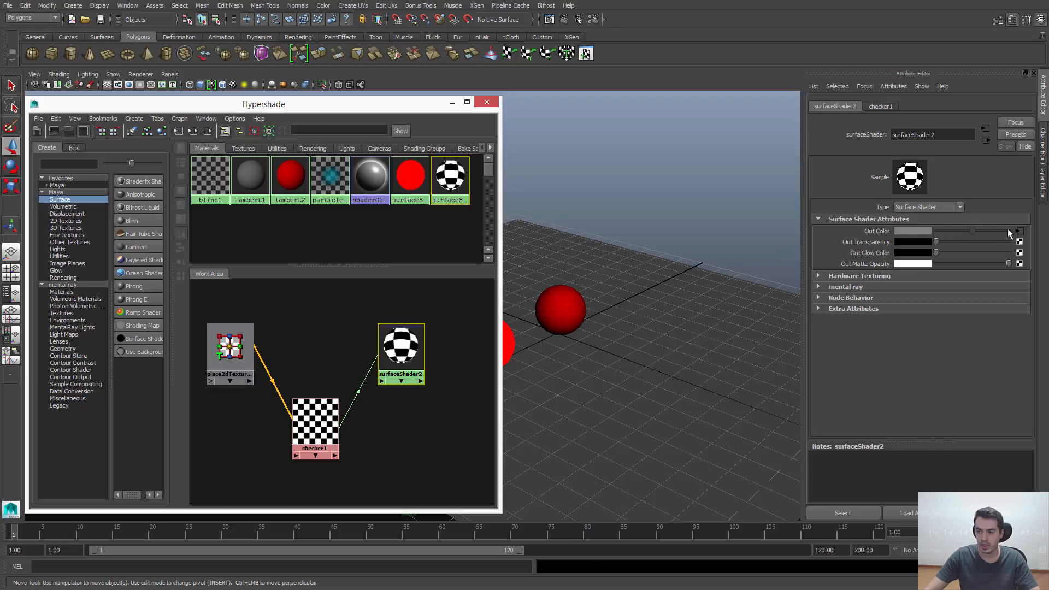
pyautogui.click(313, 431)
pyautogui.moveTo(1007, 218)
pyautogui.mouseDown()
pyautogui.moveTo(967, 217)
pyautogui.moveTo(1010, 218)
pyautogui.mouseUp()
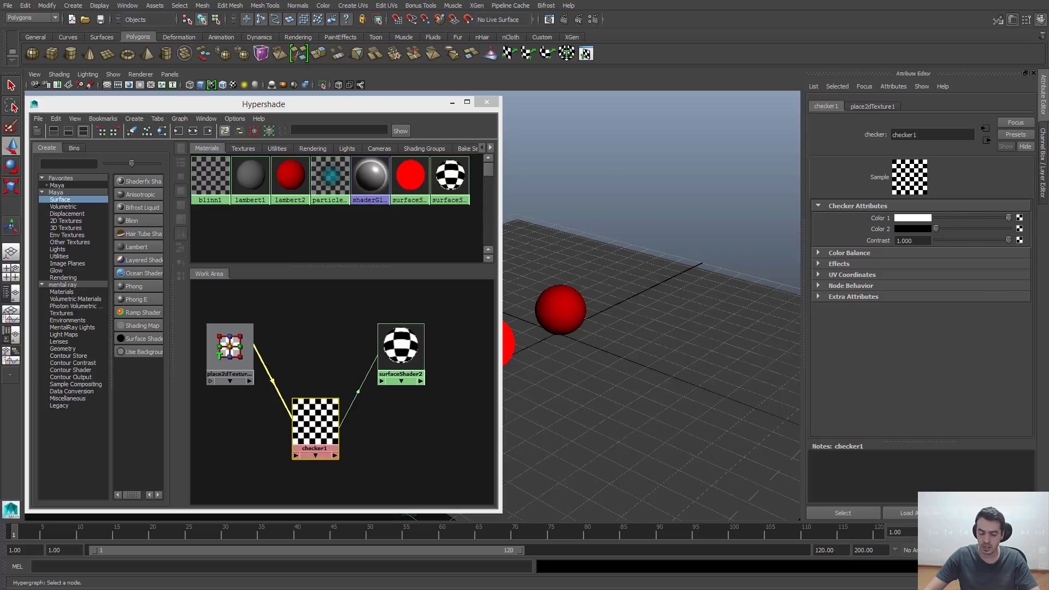
pyautogui.click(235, 350)
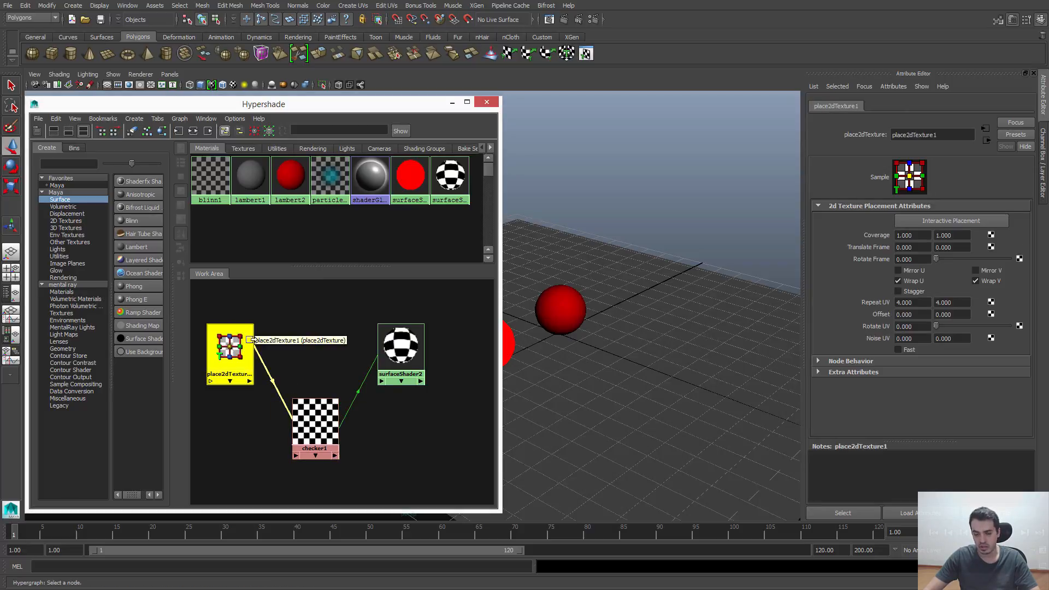
pyautogui.click(308, 354)
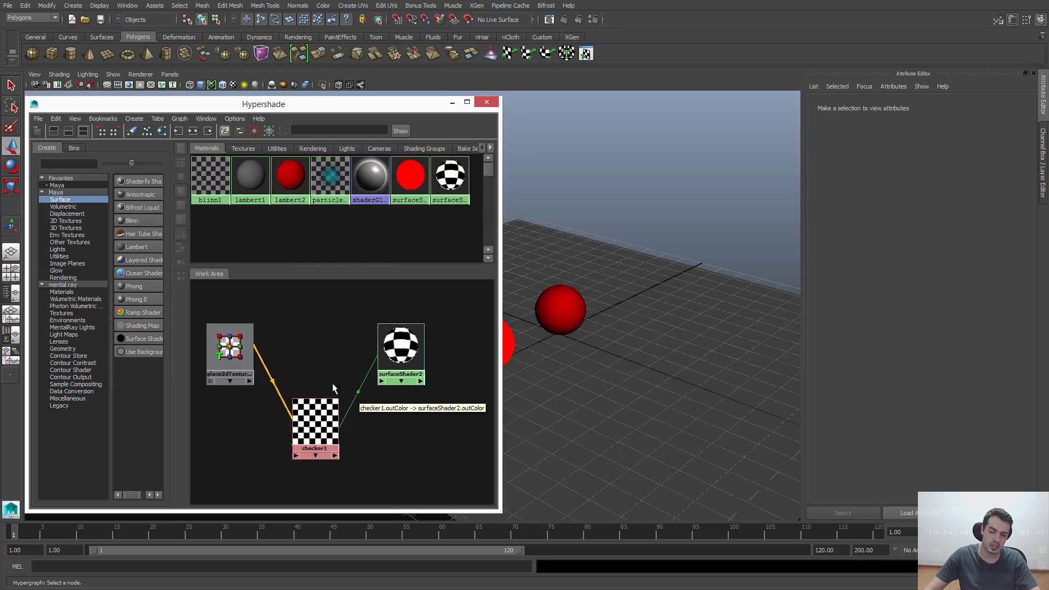
pyautogui.click(403, 345)
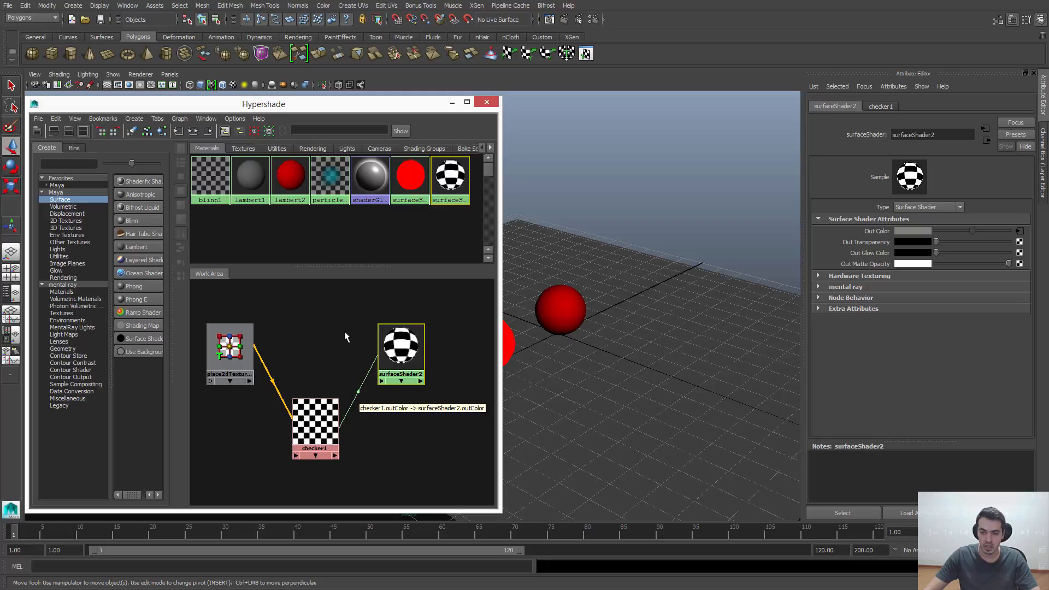
# - Shift checker1 slightly toward place2dTexture1 and delete its outColor connection to surfaceShader2
pyautogui.moveTo(326, 421); pyautogui.dragTo(301, 425)
pyautogui.click(387, 351)
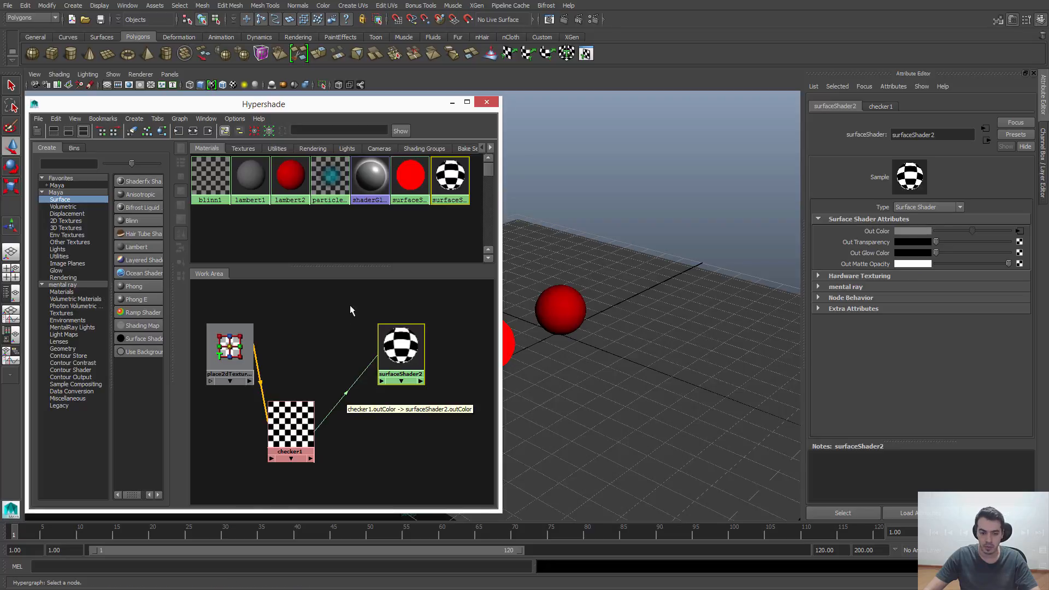
pyautogui.moveTo(350, 331); pyautogui.dragTo(350, 461)
pyautogui.press('Delete')
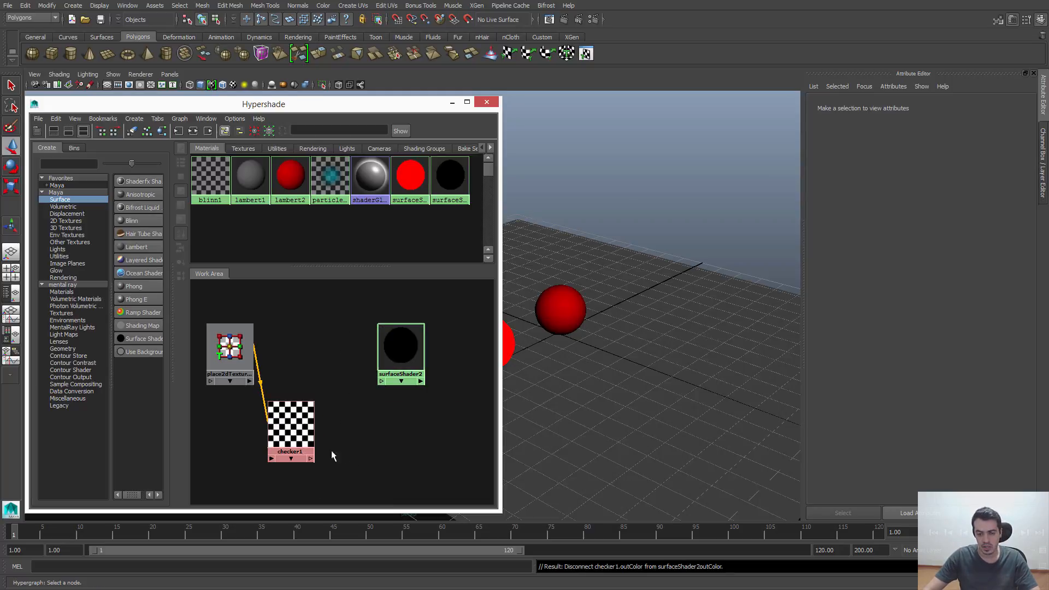
# - Connect checker1 to surfaceShader2 in the Work Area using the Default input connection
pyautogui.click(387, 377)
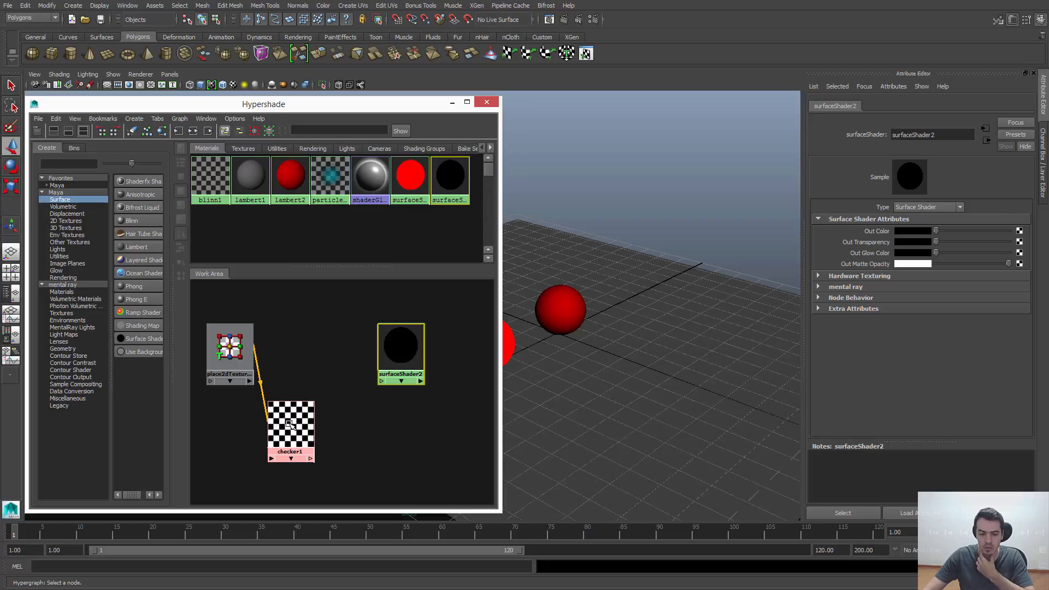
pyautogui.moveTo(290, 424); pyautogui.dragTo(313, 414, button='middle')
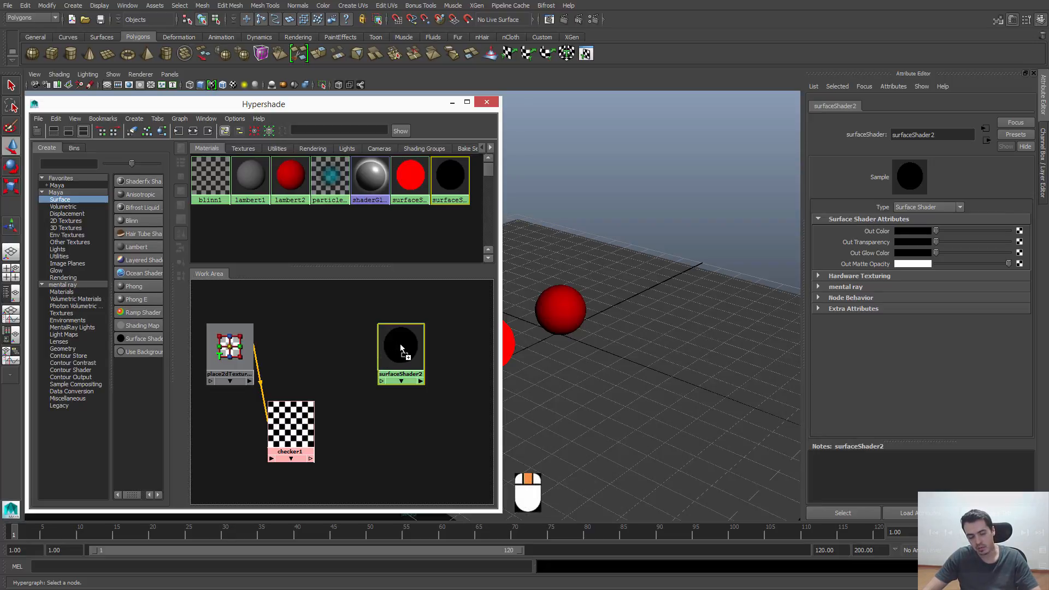
pyautogui.moveTo(401, 348)
pyautogui.mouseDown(button='middle')
pyautogui.moveTo(402, 365)
pyautogui.moveTo(403, 349)
pyautogui.mouseUp(button='middle')
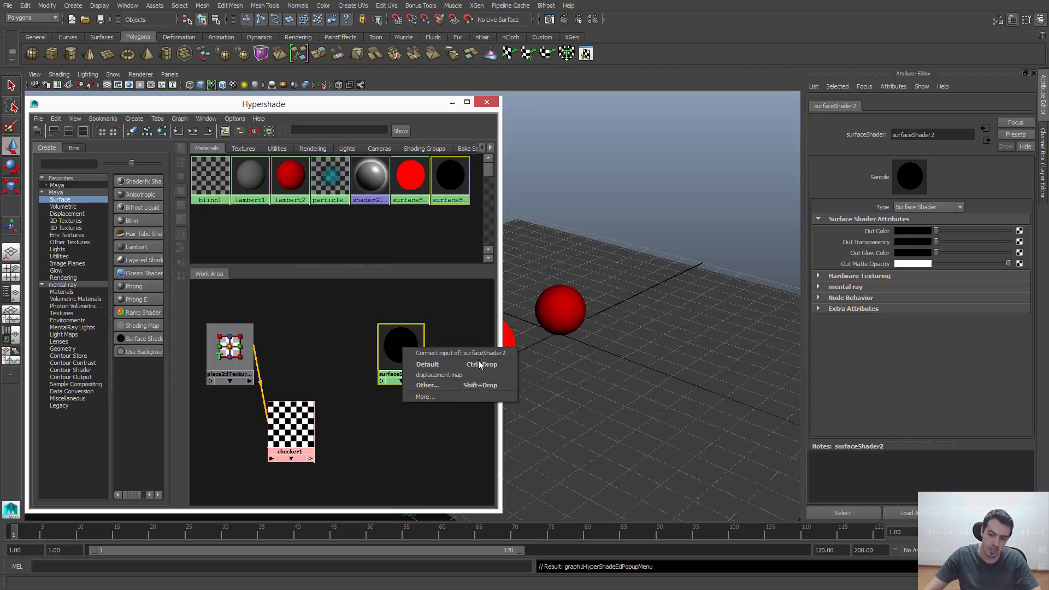
pyautogui.click(435, 367)
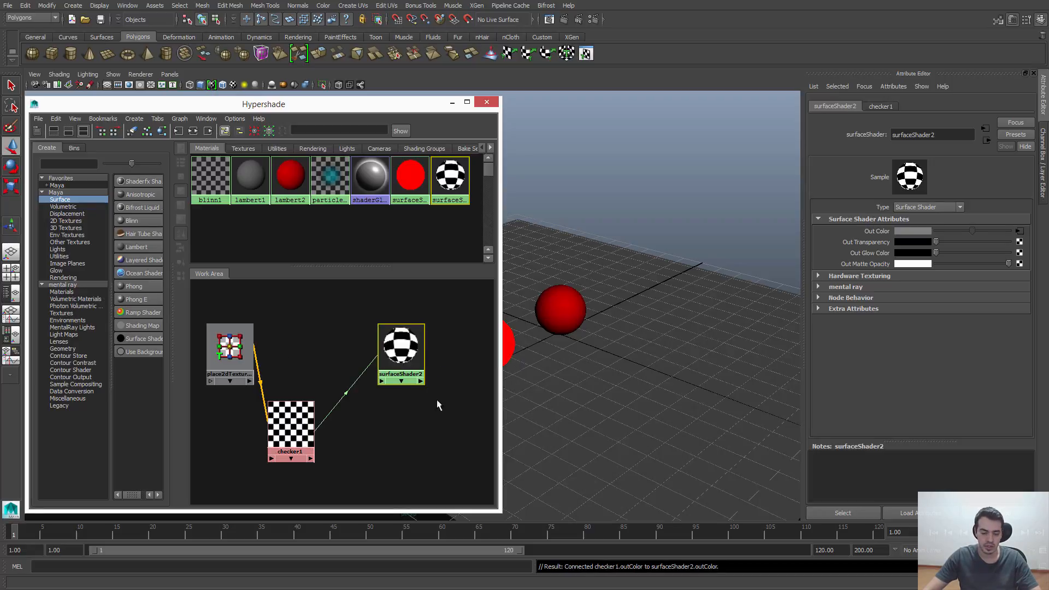
# - Remove the default connection between checker1 and surfaceShader2 again
pyautogui.click(350, 453)
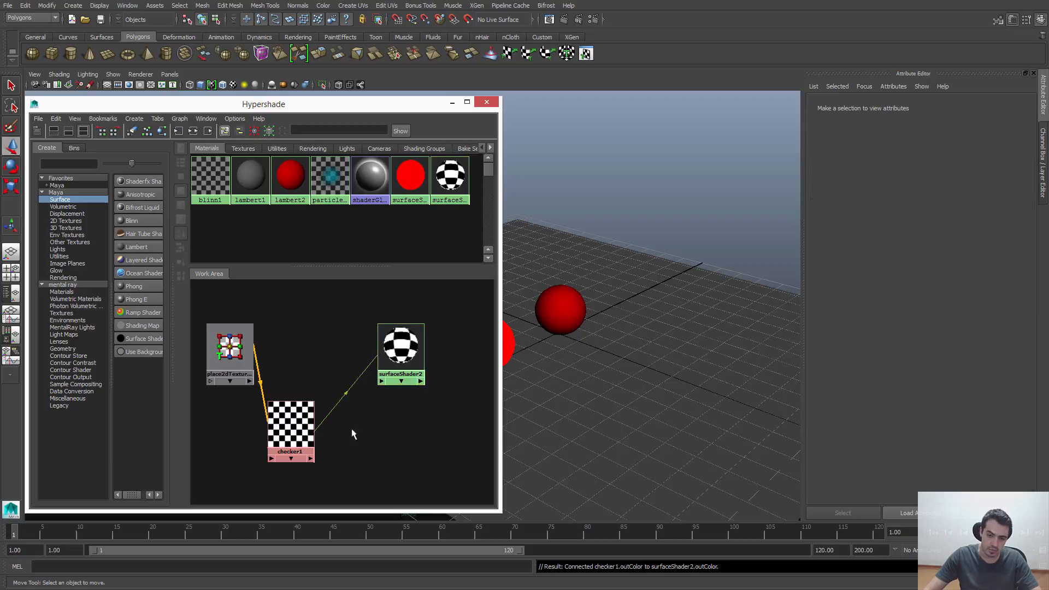
pyautogui.moveTo(352, 435); pyautogui.dragTo(351, 438)
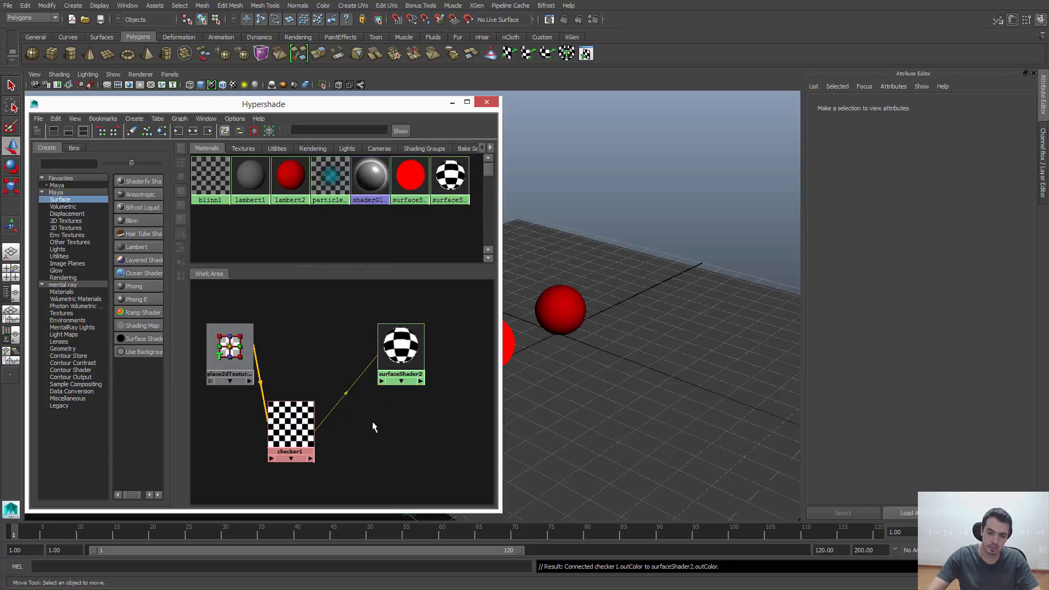
pyautogui.press('Delete')
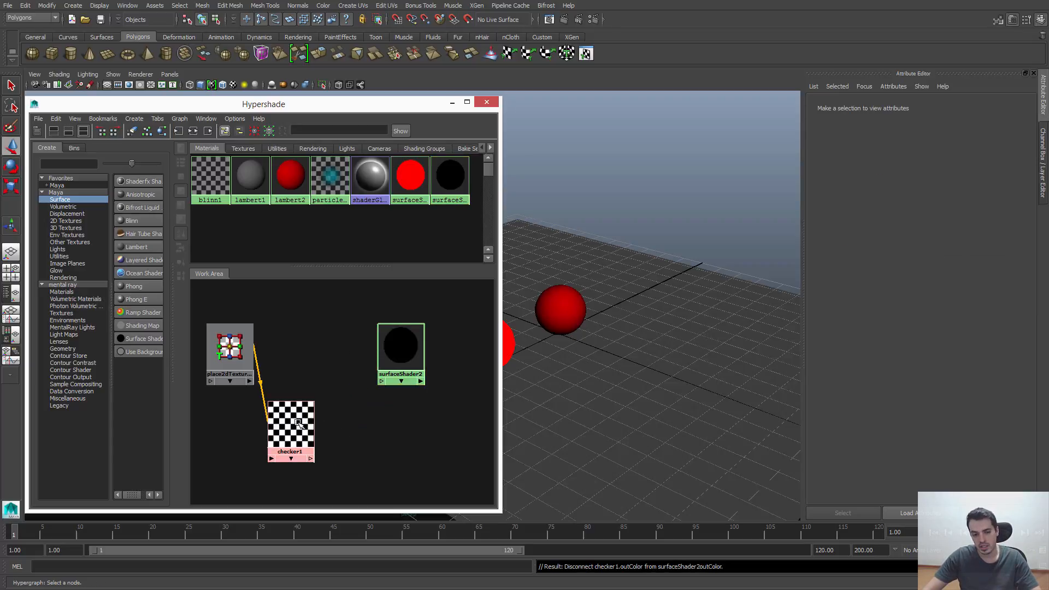
# - Show the surfaceShader2 attributes and connect the checker1 node directly to its Out Color attribute
pyautogui.middleClick(299, 423)
pyautogui.click(384, 414)
pyautogui.click(400, 347)
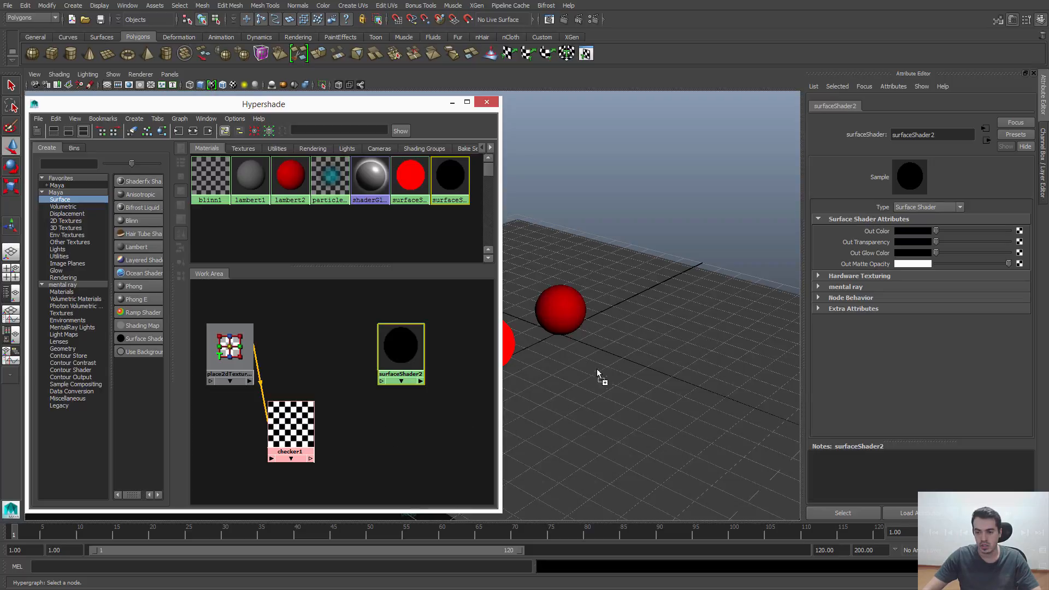
pyautogui.moveTo(704, 325); pyautogui.dragTo(873, 230, button='middle')
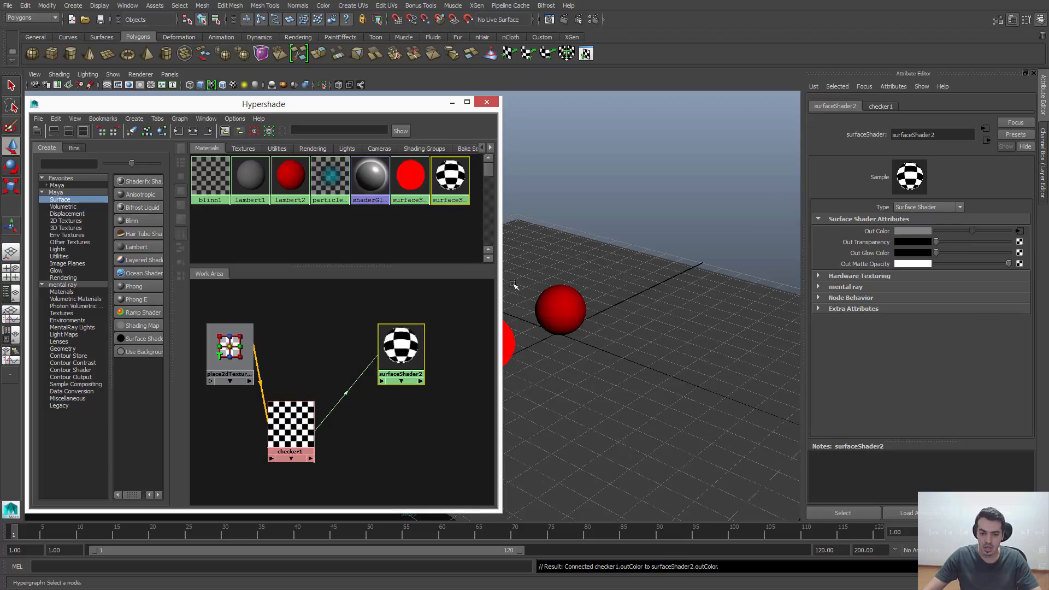
# - Select the ground plane and narrow the Hypershade so the whole plane and the surfaceShader2 node are both in view
pyautogui.click(635, 278)
pyautogui.click(656, 344)
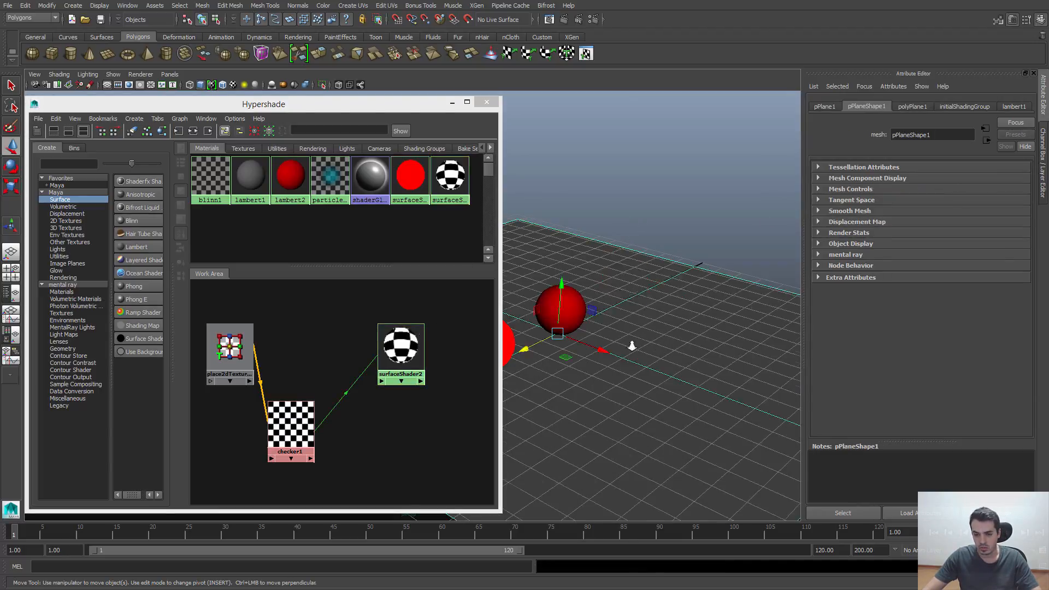
pyautogui.scroll(-3, 630, 344)
pyautogui.keyDown('alt'); pyautogui.moveTo(630, 343); pyautogui.dragTo(720, 312, button='middle'); pyautogui.keyUp('alt')
pyautogui.moveTo(500, 510); pyautogui.dragTo(392, 511)
pyautogui.keyDown('alt'); pyautogui.moveTo(568, 355); pyautogui.dragTo(562, 358, button='middle'); pyautogui.keyUp('alt')
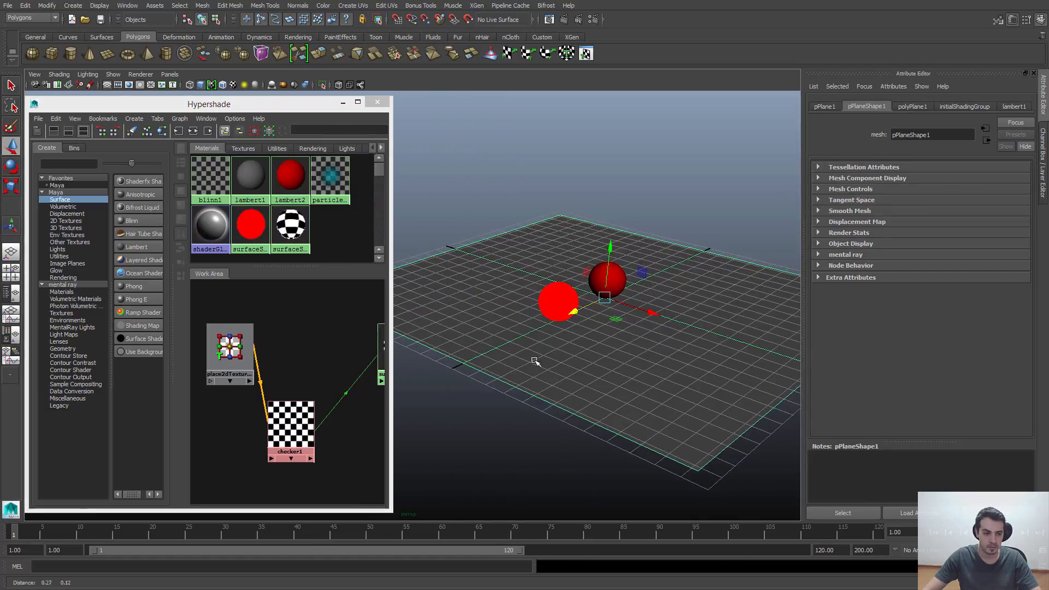
pyautogui.keyDown('alt'); pyautogui.moveTo(333, 358); pyautogui.dragTo(241, 383, button='middle'); pyautogui.keyUp('alt')
pyautogui.scroll(-1, 286, 365)
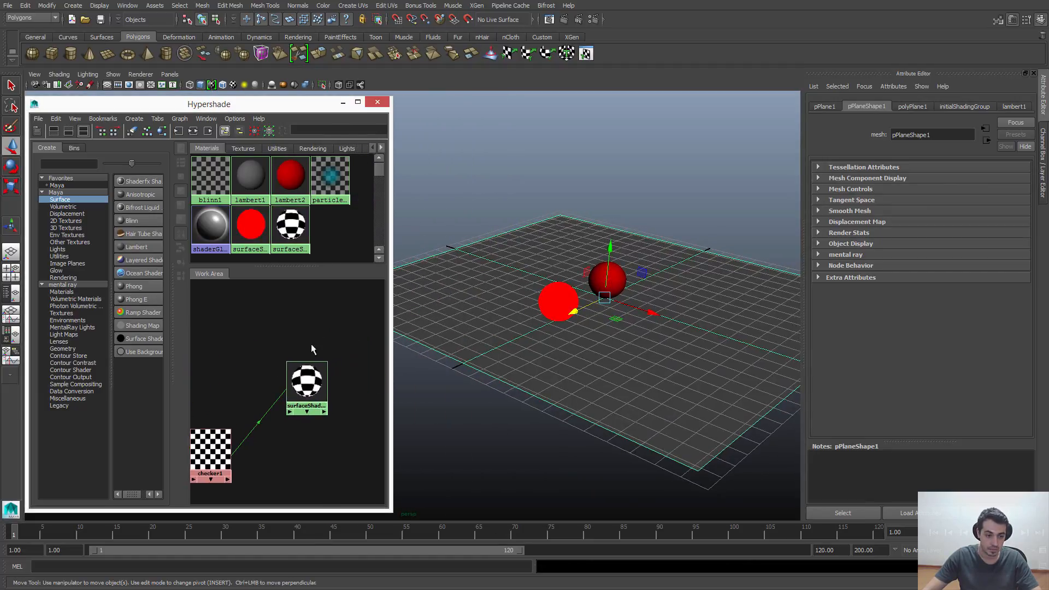
# - Assign the checker-textured surfaceShader2 material to the selected ground plane
pyautogui.rightClick(308, 380)
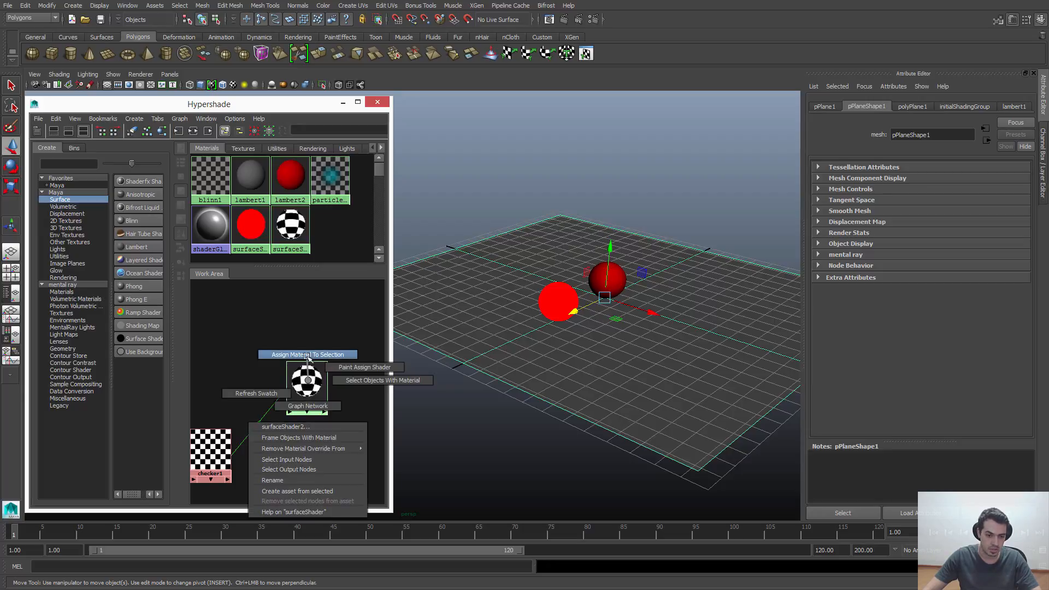
pyautogui.click(308, 356)
pyautogui.click(609, 166)
pyautogui.keyDown('alt'); pyautogui.moveTo(644, 236); pyautogui.dragTo(583, 260); pyautogui.keyUp('alt')
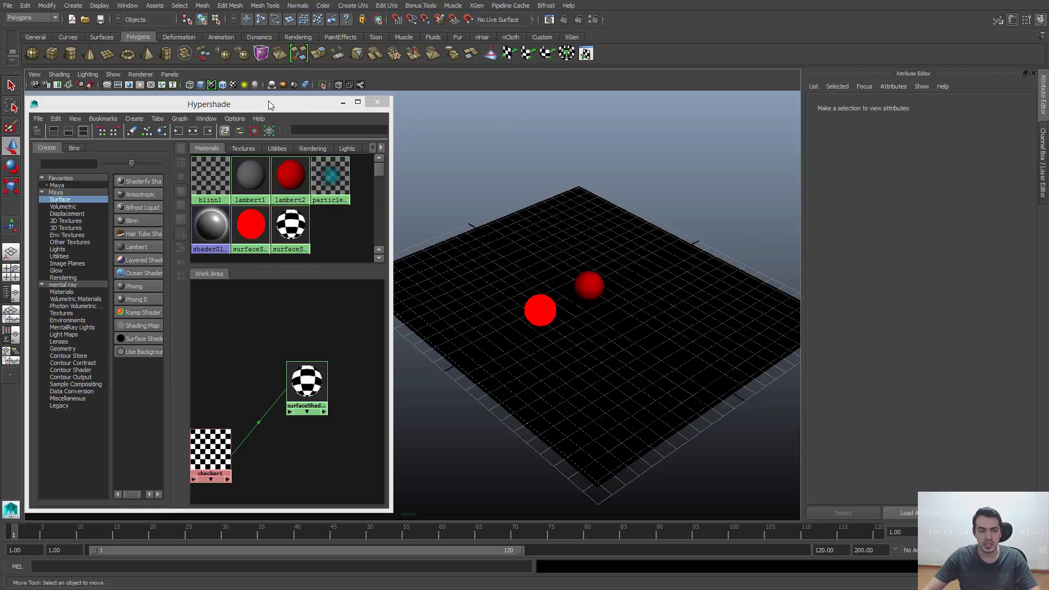
pyautogui.moveTo(268, 105); pyautogui.dragTo(272, 103)
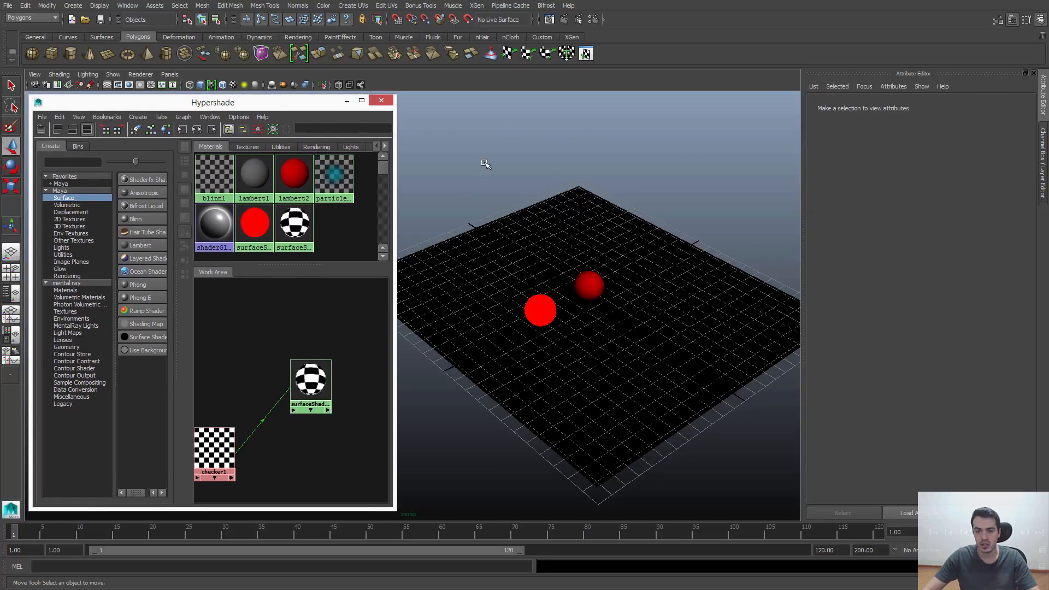
# - Compare the wireframe, shaded and textured viewport displays, leaving textured display active
pyautogui.click(496, 76)
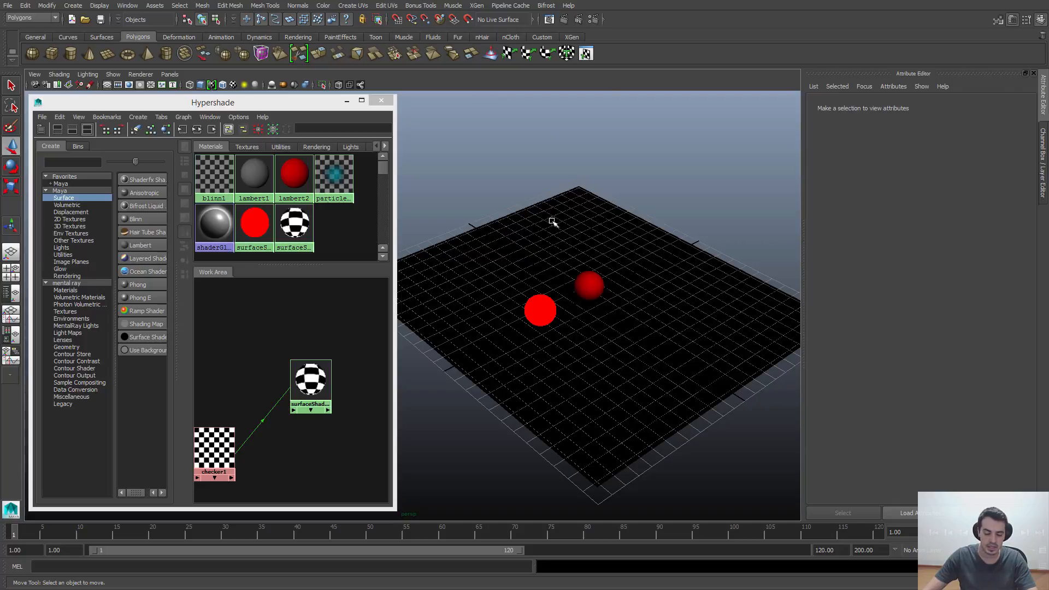
pyautogui.press('6')
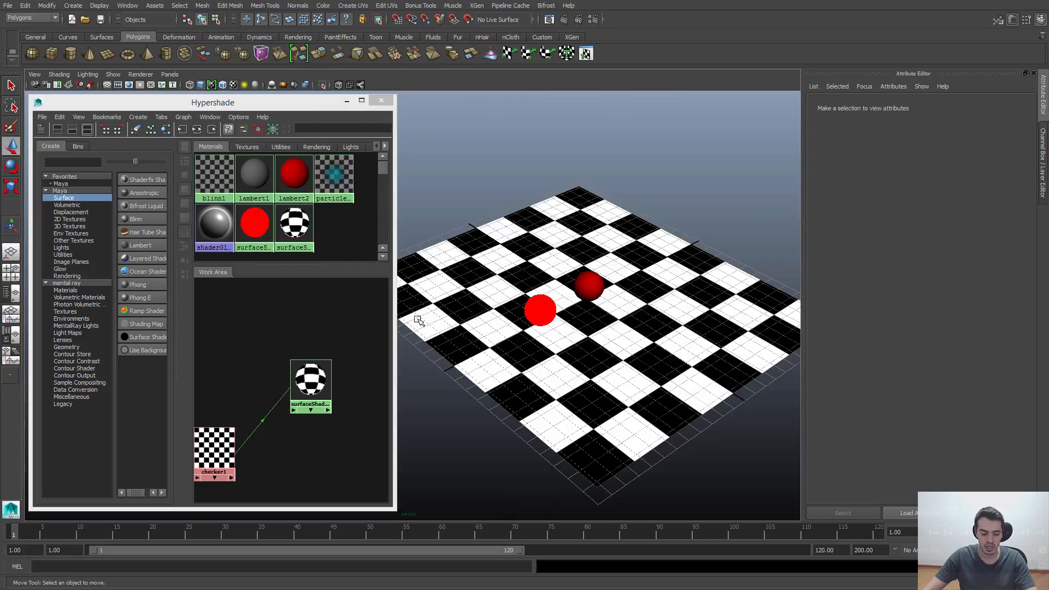
pyautogui.press('4')
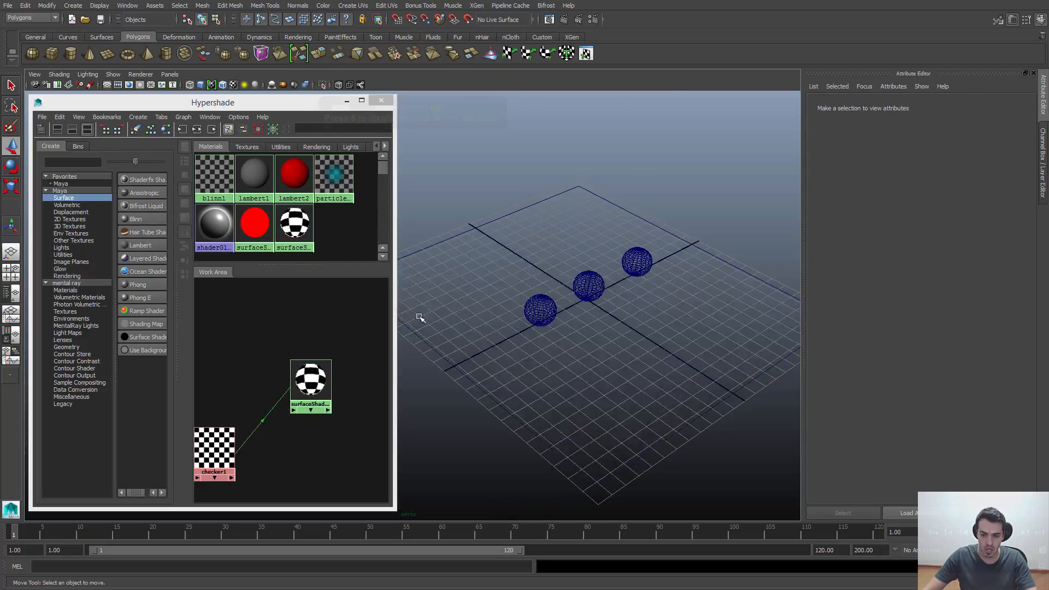
pyautogui.press('5')
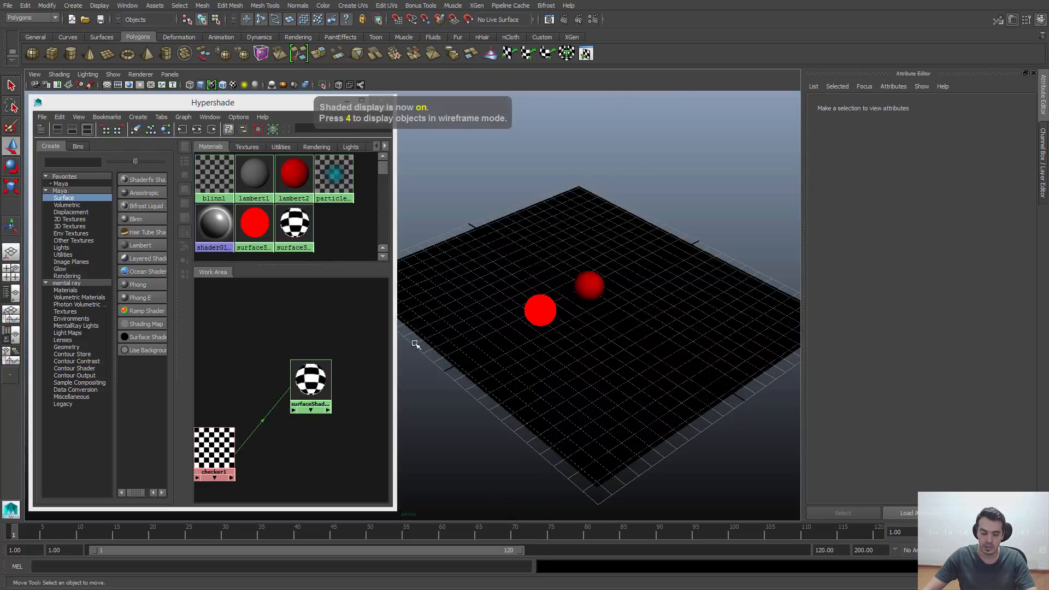
pyautogui.press('6')
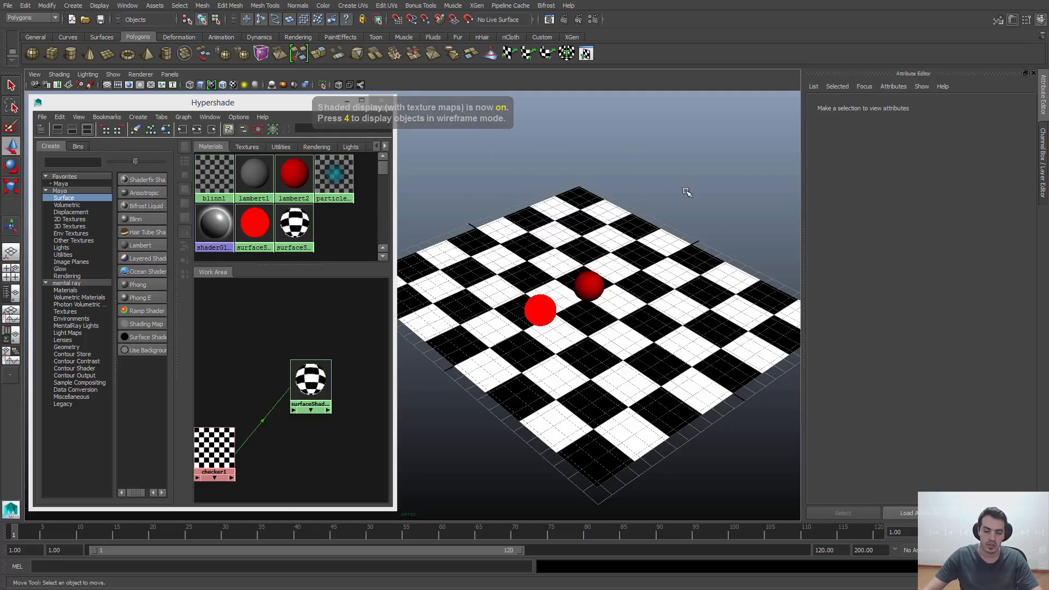
# - Render the perspective view with Maya Software and move the render window aside to uncover the scene
pyautogui.keyDown('alt'); pyautogui.moveTo(687, 194); pyautogui.dragTo(661, 245, button='middle'); pyautogui.keyUp('alt')
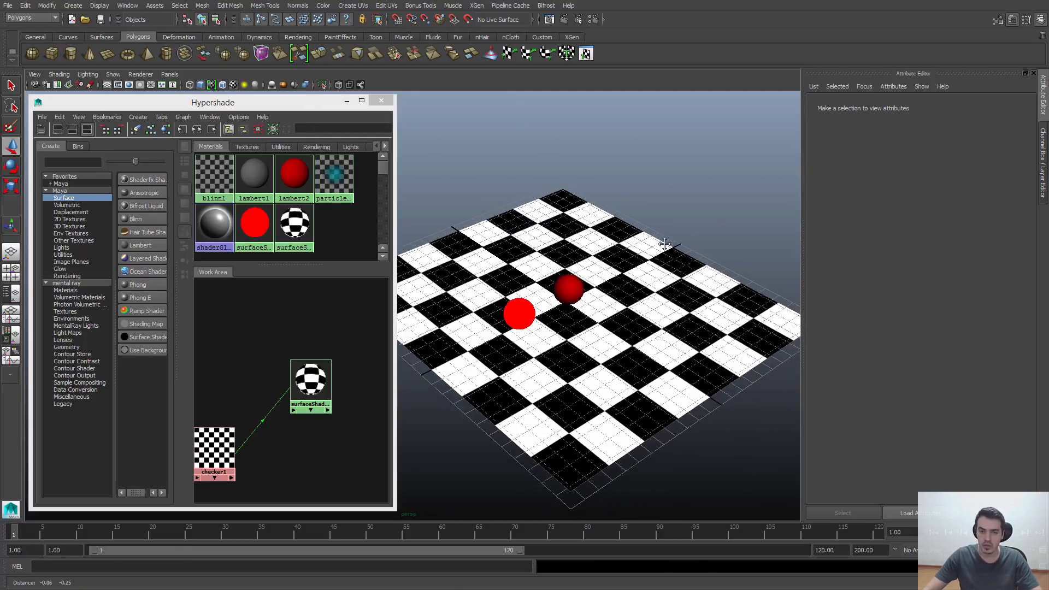
pyautogui.click(563, 22)
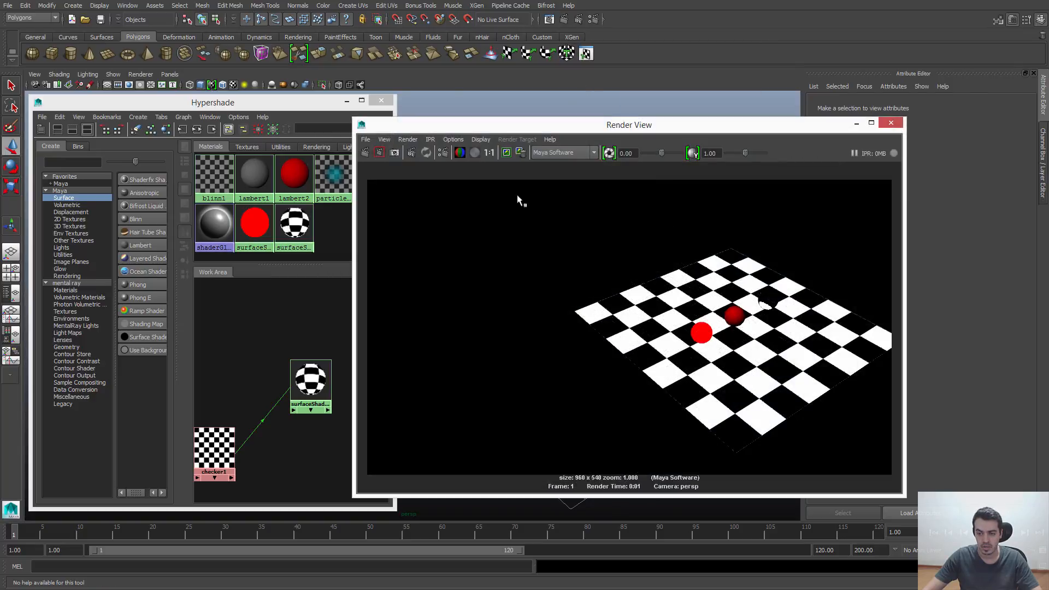
pyautogui.moveTo(543, 126); pyautogui.dragTo(248, 128)
pyautogui.moveTo(487, 130); pyautogui.dragTo(451, 122)
# - Select the blinn1 sphere and render the scene again from a close-up view of it
pyautogui.scroll(4, 757, 274)
pyautogui.keyDown('alt'); pyautogui.moveTo(756, 275); pyautogui.dragTo(656, 341, button='middle'); pyautogui.keyUp('alt')
pyautogui.scroll(3, 656, 343)
pyautogui.scroll(1, 655, 342)
pyautogui.click(674, 259)
pyautogui.keyDown('alt'); pyautogui.moveTo(675, 260); pyautogui.dragTo(614, 271, button='middle'); pyautogui.keyUp('alt')
pyautogui.click(614, 271)
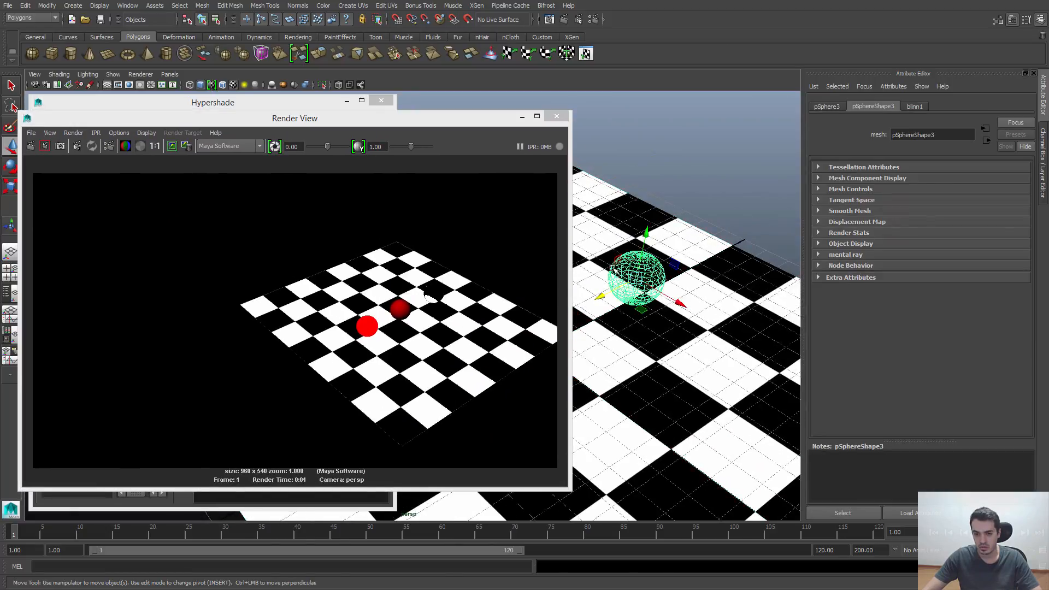
pyautogui.scroll(1, 670, 295)
pyautogui.scroll(2, 623, 328)
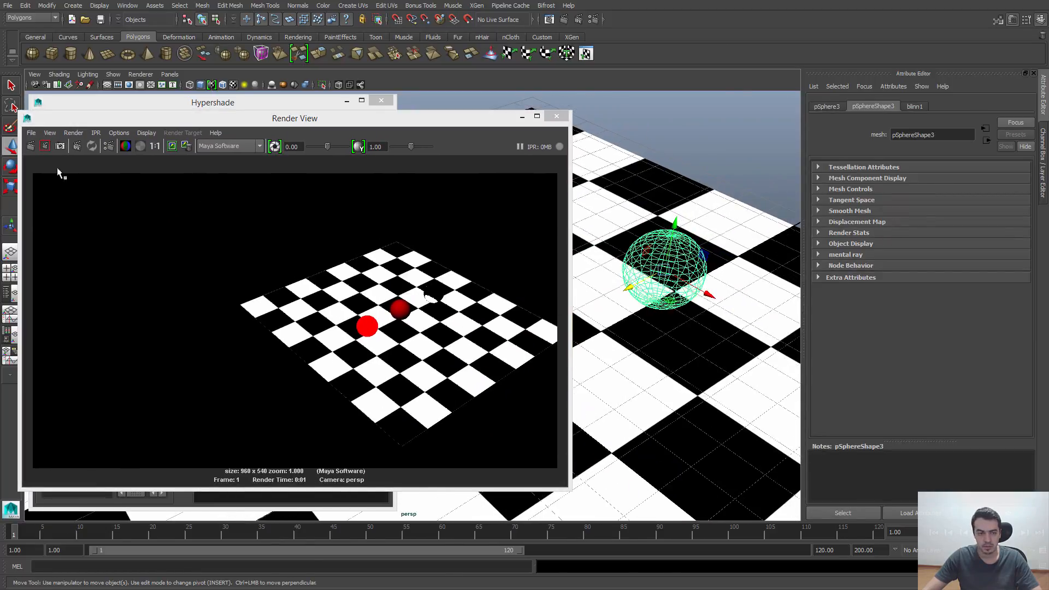
pyautogui.click(31, 146)
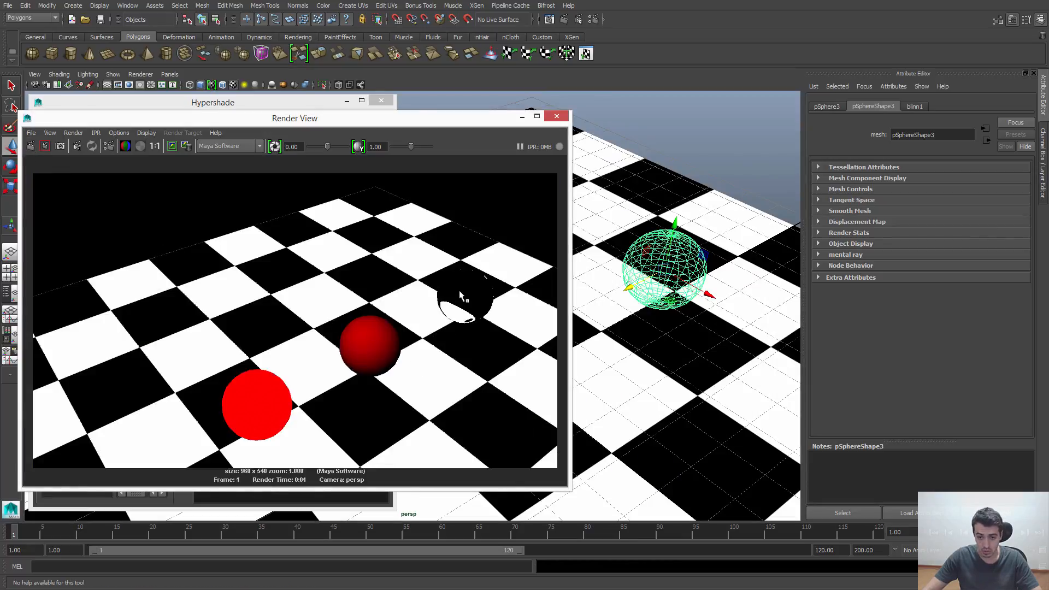
# - Render the spheres again from a steeper viewing angle, and close the render window
pyautogui.keyDown('alt'); pyautogui.moveTo(670, 275); pyautogui.dragTo(509, 385); pyautogui.keyUp('alt')
pyautogui.click(31, 146)
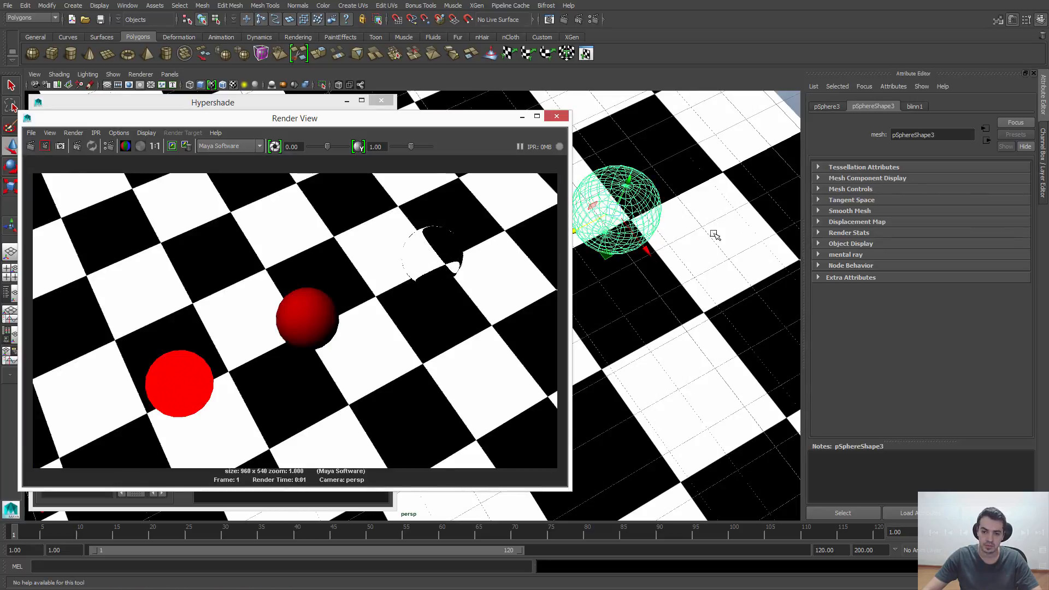
pyautogui.keyDown('alt'); pyautogui.moveTo(703, 309); pyautogui.dragTo(569, 218); pyautogui.keyUp('alt')
pyautogui.click(557, 116)
pyautogui.click(684, 137)
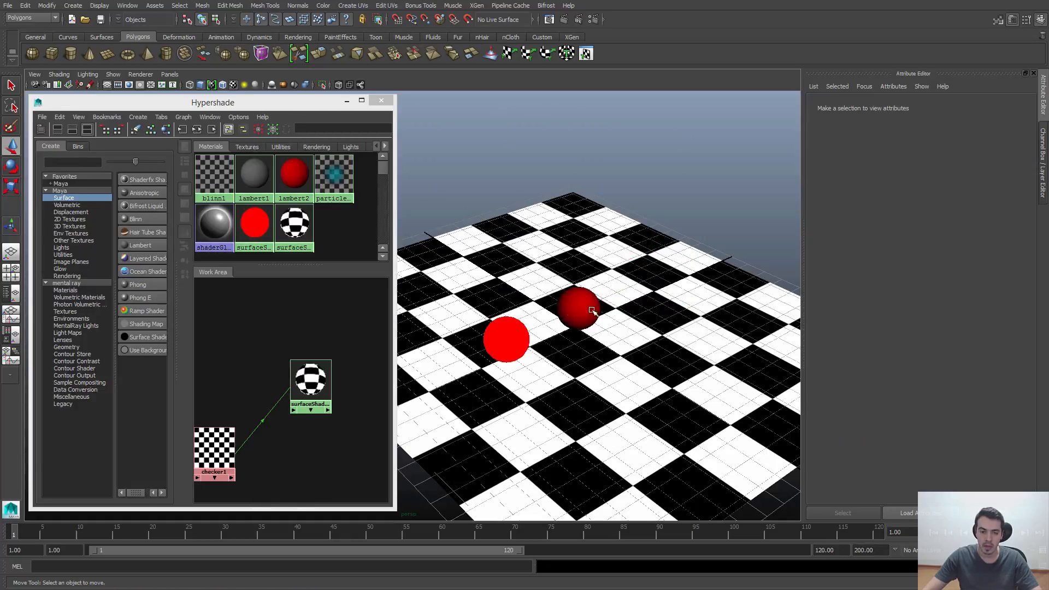
# - Create a Mountain 2D texture in the Hypershade work area and place its node beside the checker network
pyautogui.click(500, 291)
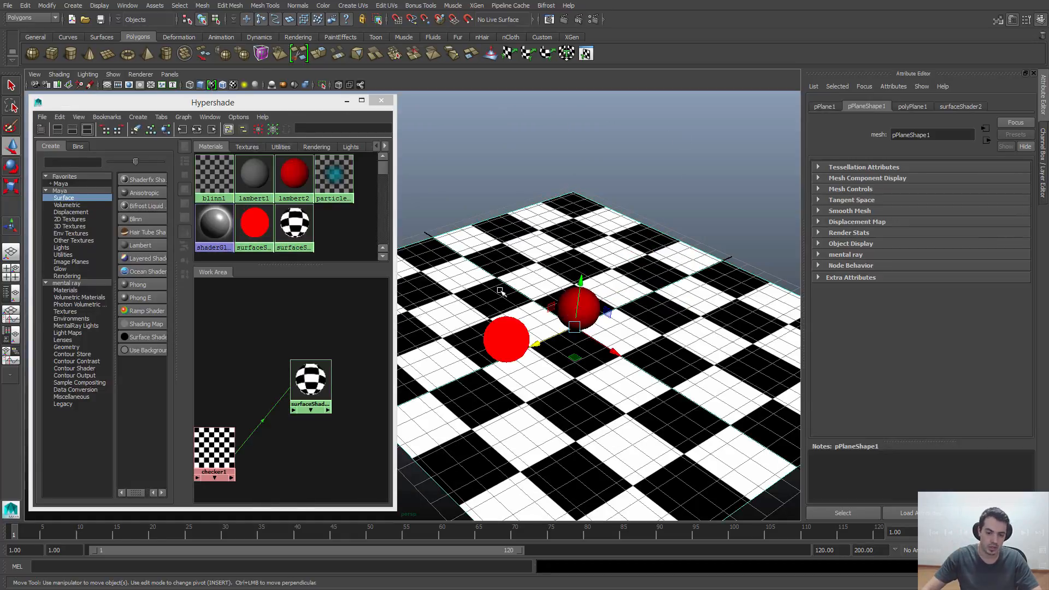
pyautogui.click(246, 358)
pyautogui.press('a')
pyautogui.click(272, 385)
pyautogui.scroll(1, 263, 412)
pyautogui.keyDown('alt'); pyautogui.moveTo(290, 407); pyautogui.dragTo(79, 244, button='middle'); pyautogui.keyUp('alt')
pyautogui.click(69, 219)
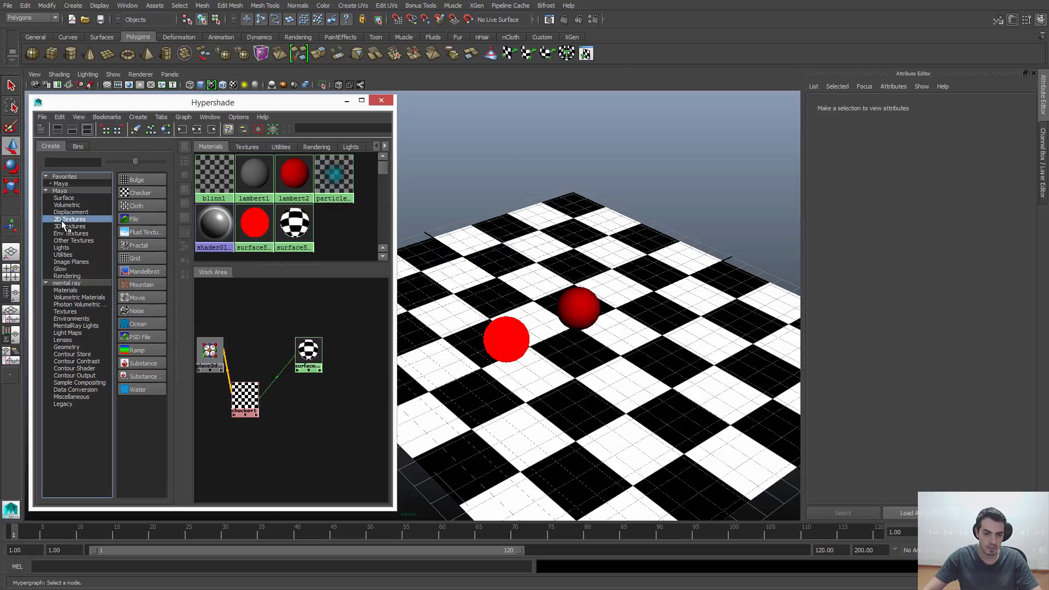
pyautogui.keyDown('alt'); pyautogui.moveTo(280, 371); pyautogui.dragTo(314, 370, button='middle'); pyautogui.keyUp('alt')
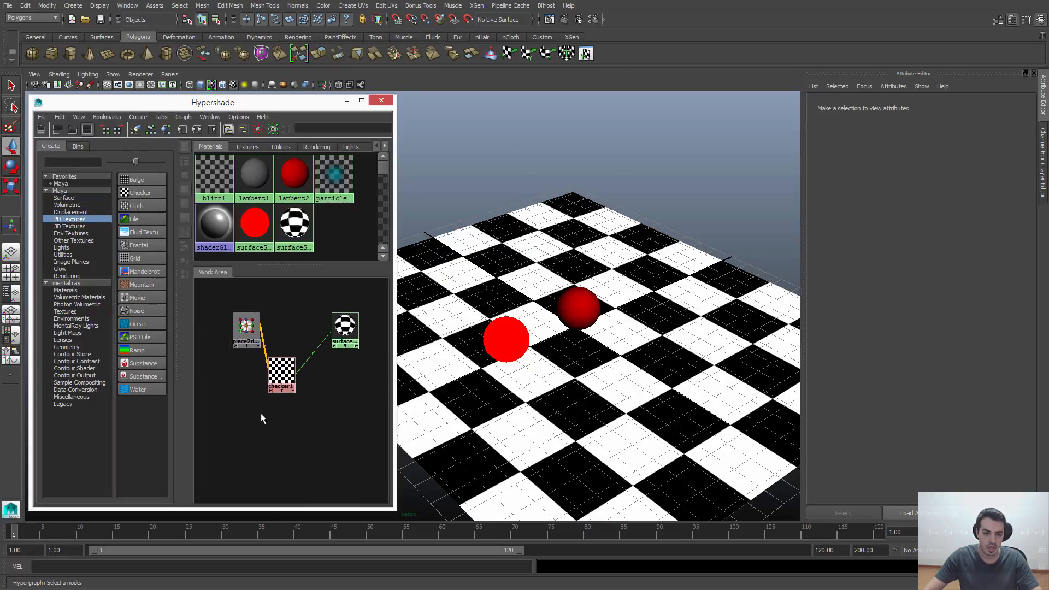
pyautogui.click(135, 284)
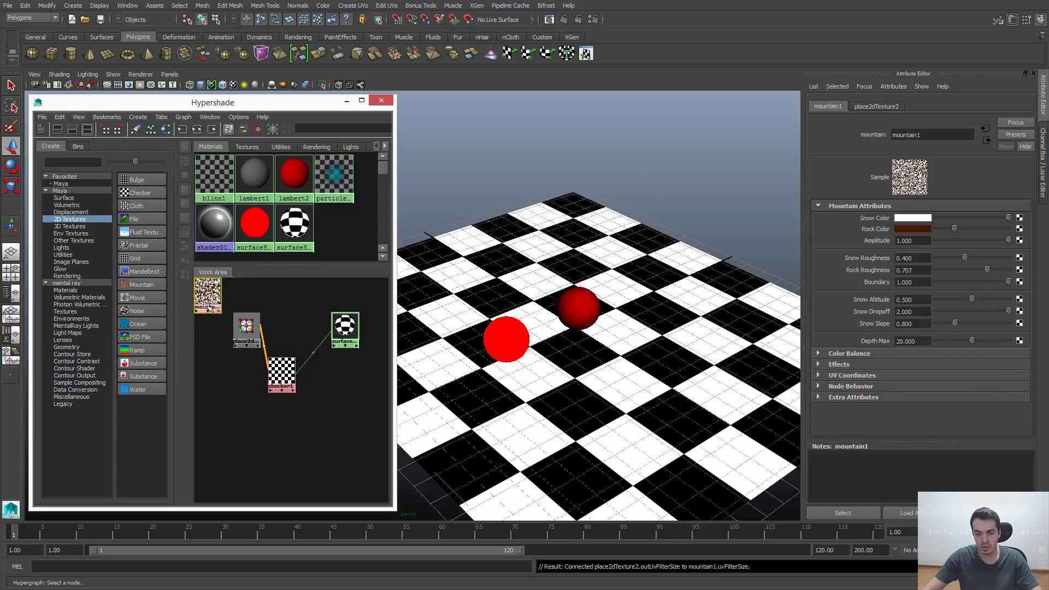
pyautogui.moveTo(207, 298); pyautogui.dragTo(213, 340)
pyautogui.keyDown('alt'); pyautogui.moveTo(218, 343); pyautogui.dragTo(264, 342, button='middle'); pyautogui.keyUp('alt')
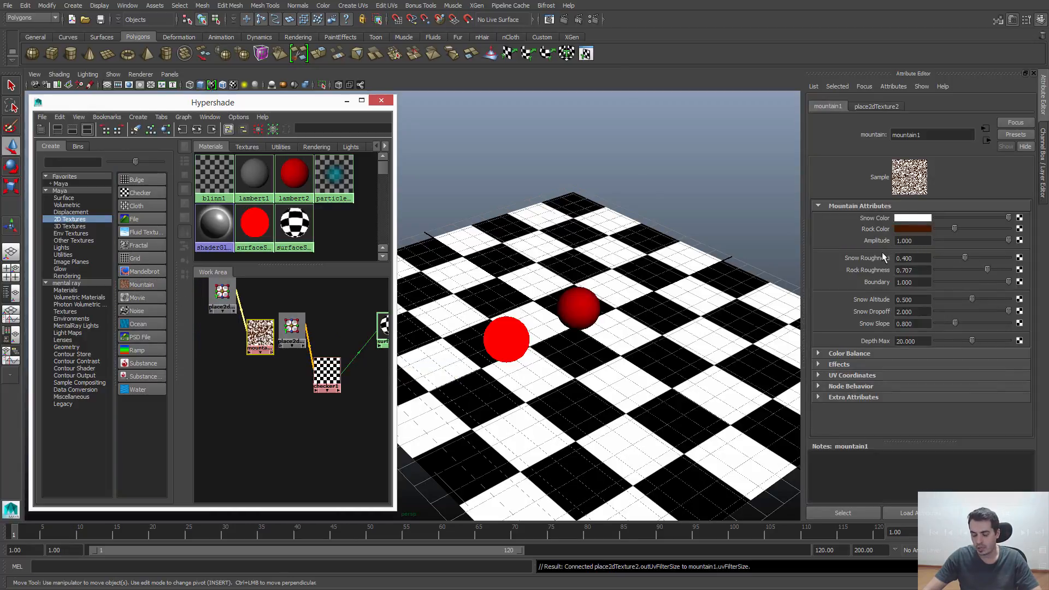
# - Set the mountain texture's Amplitude to 0.579, Snow Roughness to 0.211 and Rock Roughness to 0.233, brighten its Rock Color, and space out its nodes
pyautogui.moveTo(965, 258); pyautogui.dragTo(979, 240)
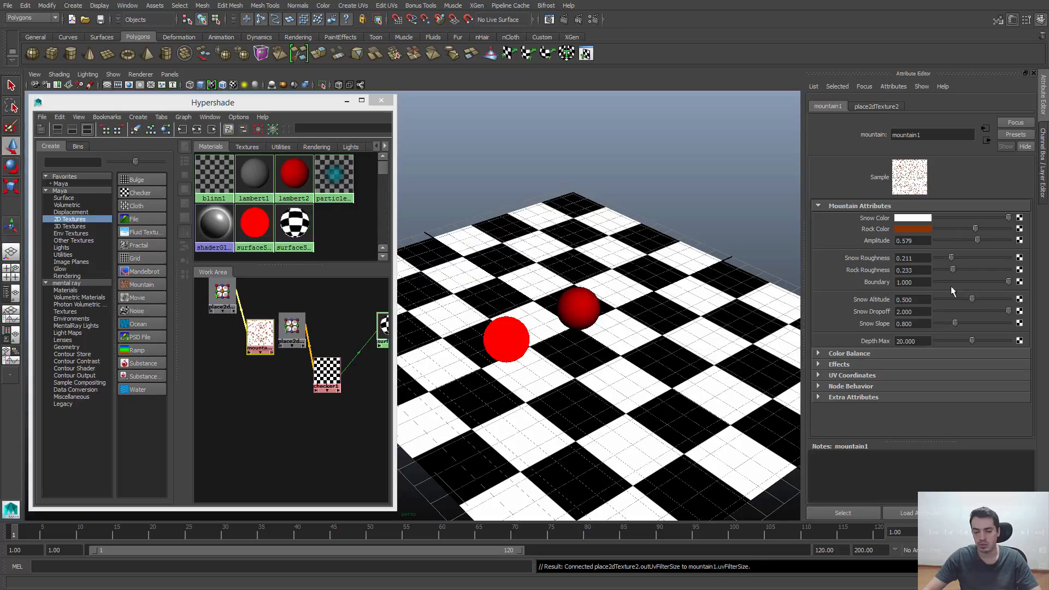
pyautogui.keyDown('alt'); pyautogui.moveTo(237, 412); pyautogui.dragTo(218, 437, button='middle'); pyautogui.keyUp('alt')
pyautogui.moveTo(232, 366); pyautogui.dragTo(232, 428)
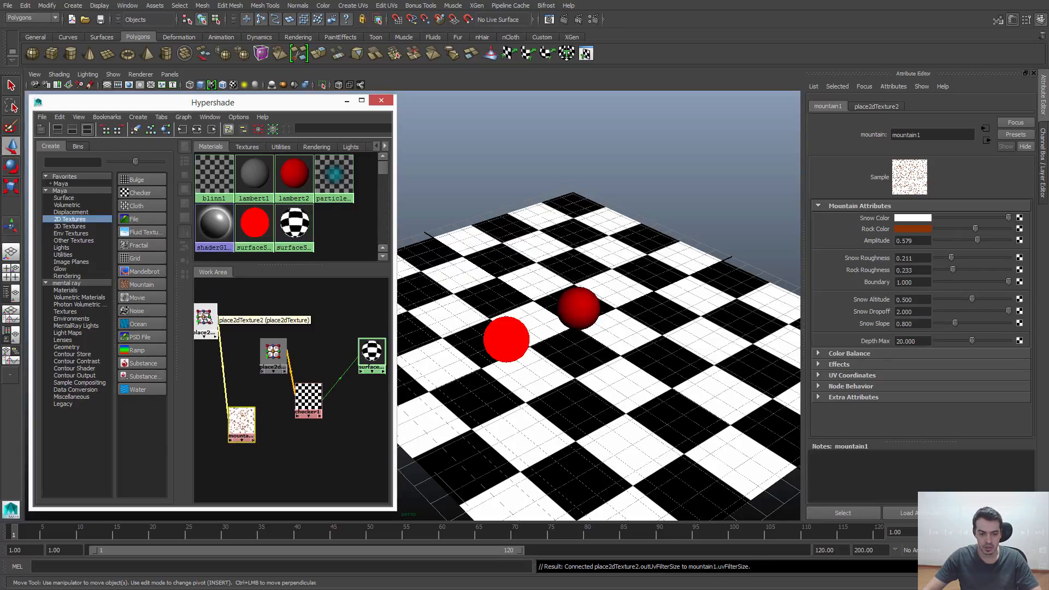
pyautogui.moveTo(204, 317); pyautogui.dragTo(215, 375)
pyautogui.moveTo(255, 416); pyautogui.dragTo(263, 444)
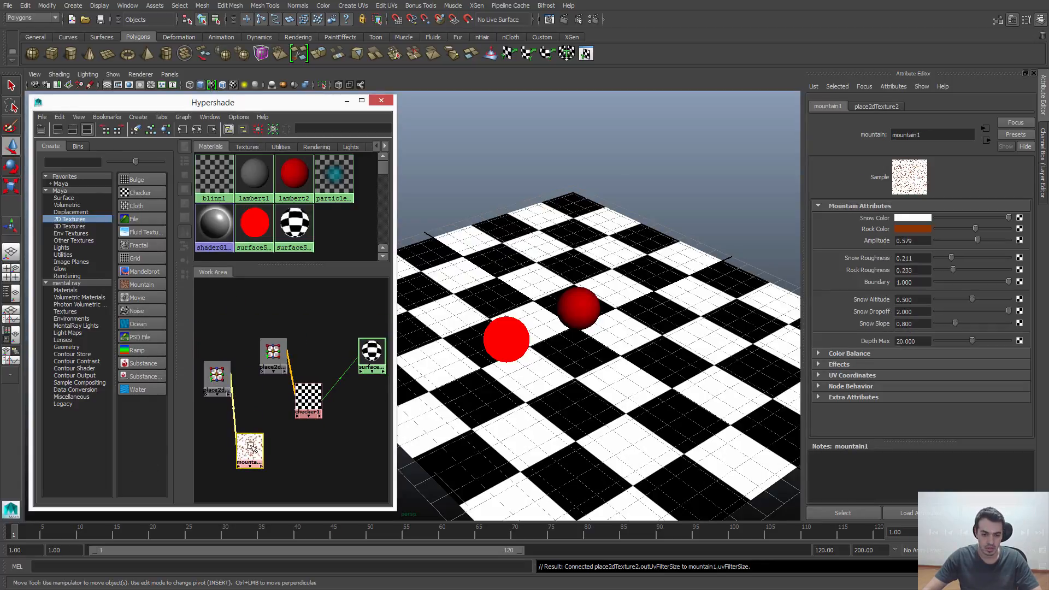
# - Connect the mountain texture to surfaceShader2's default input, set its Amplitude to 0.617 and slightly darken its Rock Color
pyautogui.moveTo(251, 447); pyautogui.dragTo(372, 353, button='middle')
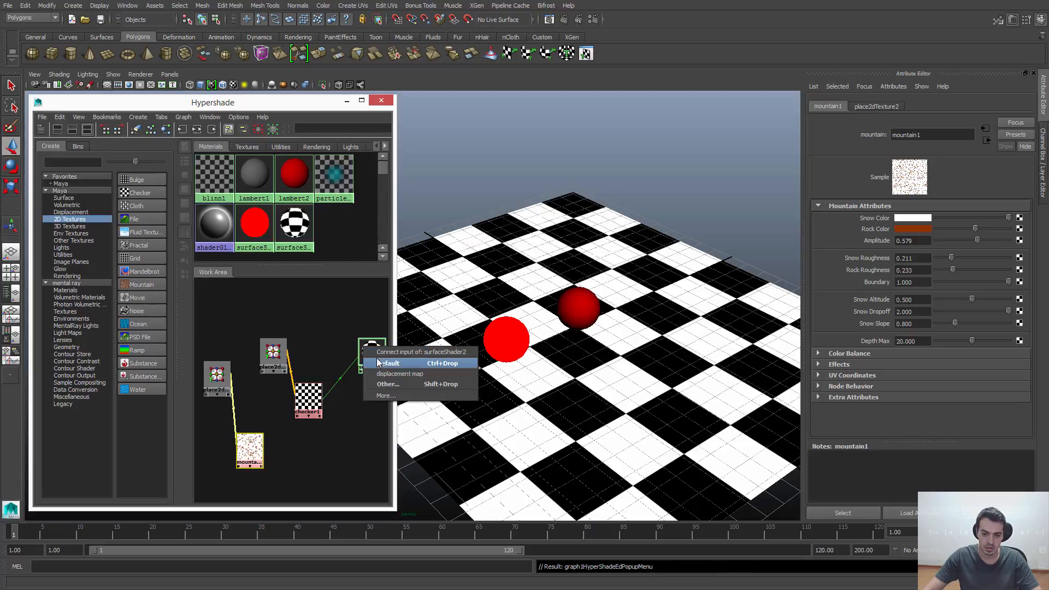
pyautogui.click(380, 363)
pyautogui.keyDown('alt'); pyautogui.moveTo(601, 328); pyautogui.dragTo(641, 308); pyautogui.keyUp('alt')
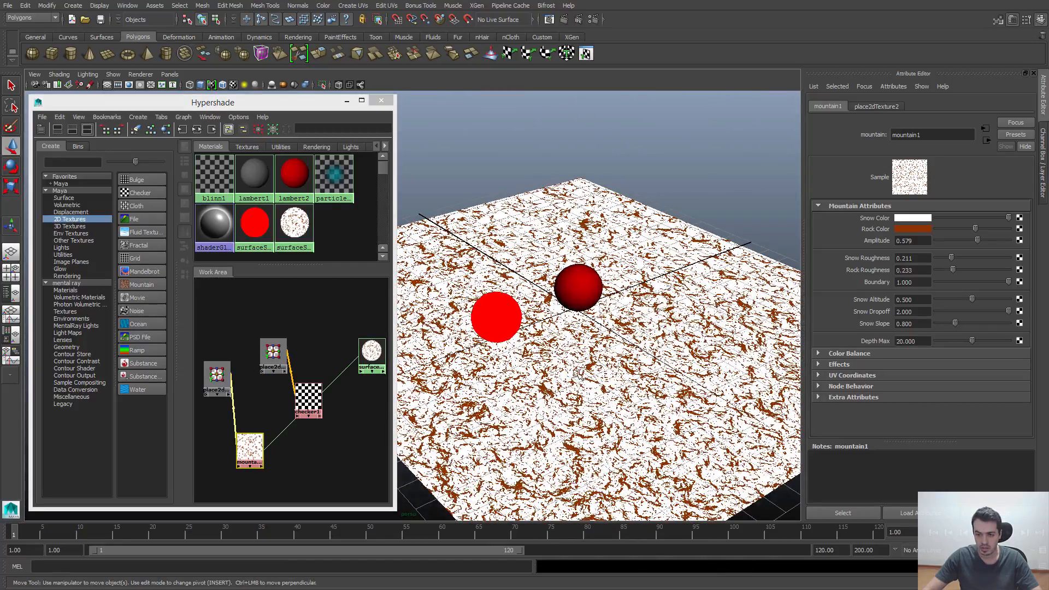
pyautogui.moveTo(971, 228)
pyautogui.mouseDown()
pyautogui.moveTo(945, 229)
pyautogui.moveTo(992, 225)
pyautogui.moveTo(956, 239)
pyautogui.moveTo(1007, 241)
pyautogui.moveTo(980, 241)
pyautogui.mouseUp()
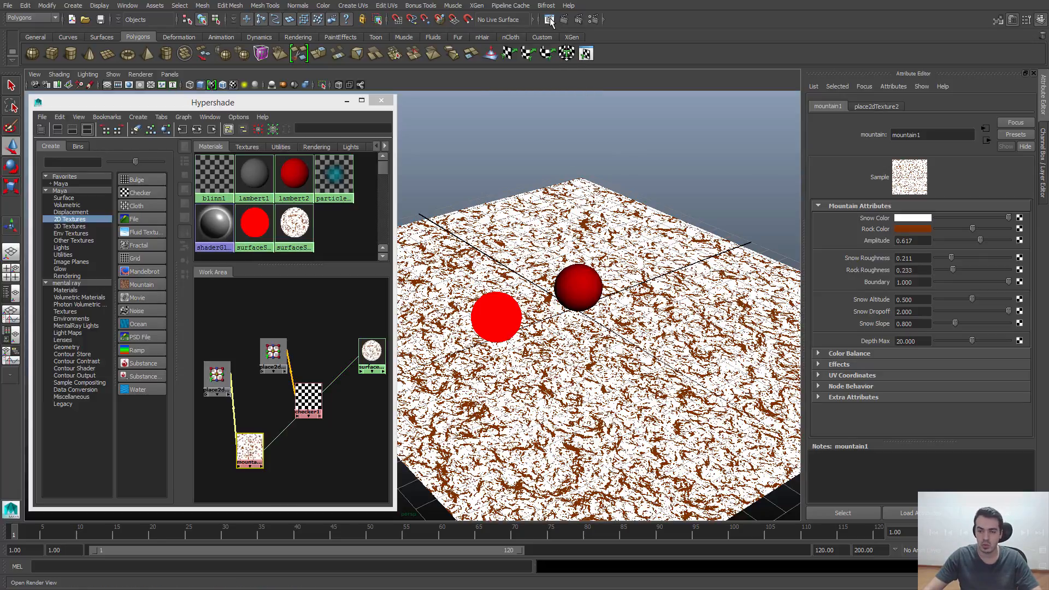
pyautogui.moveTo(1009, 217)
pyautogui.mouseDown()
pyautogui.moveTo(956, 218)
pyautogui.moveTo(1021, 220)
pyautogui.mouseUp()
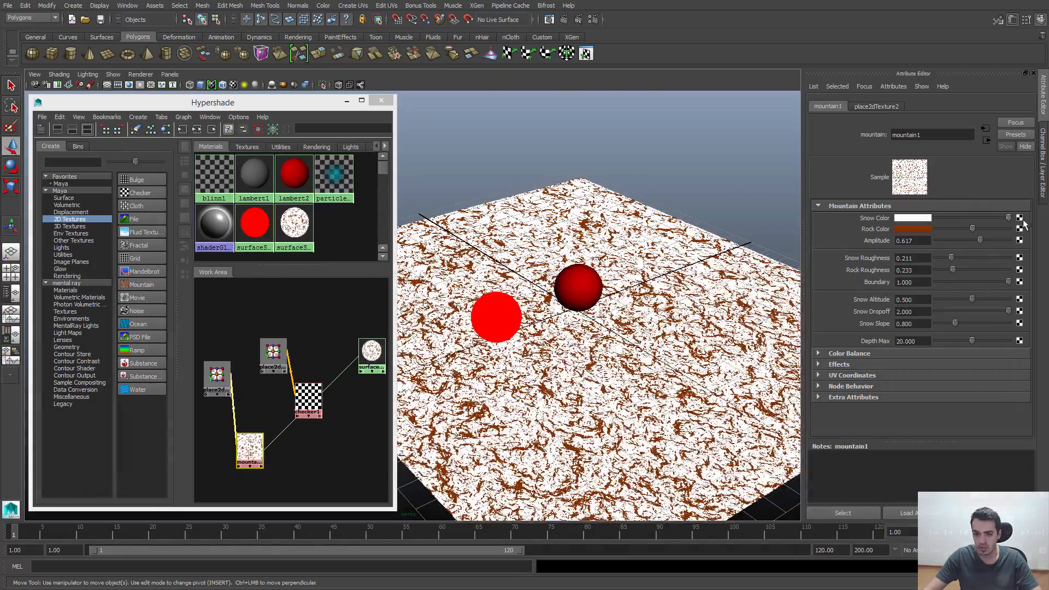
# - Remove the mountain texture's connection to surfaceShader2 and reconnect the checker texture to the shader's default input
pyautogui.click(255, 440)
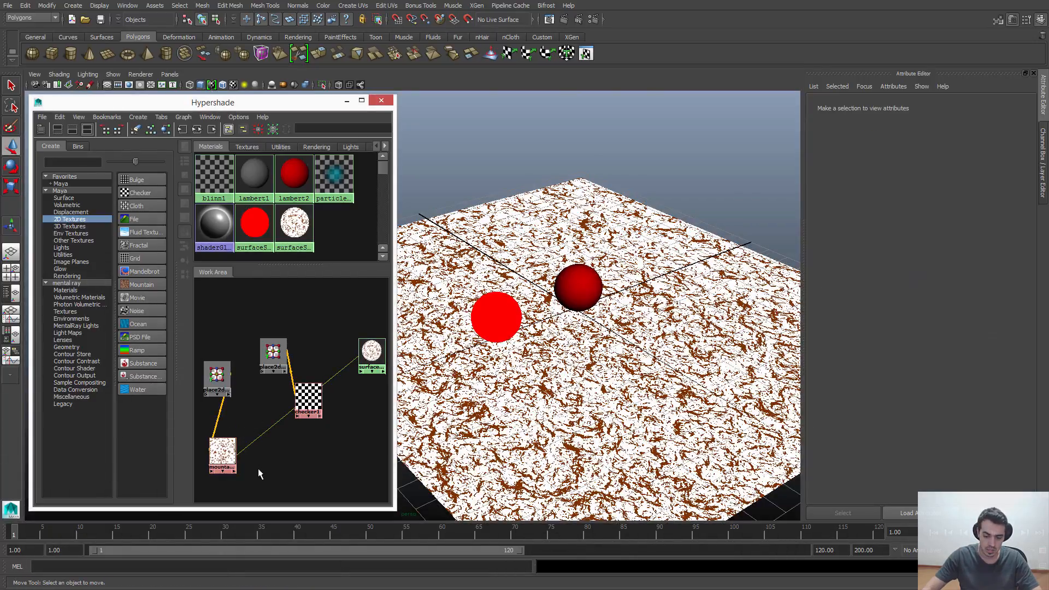
pyautogui.press('Delete')
pyautogui.moveTo(311, 395); pyautogui.dragTo(367, 356, button='middle')
pyautogui.click(383, 373)
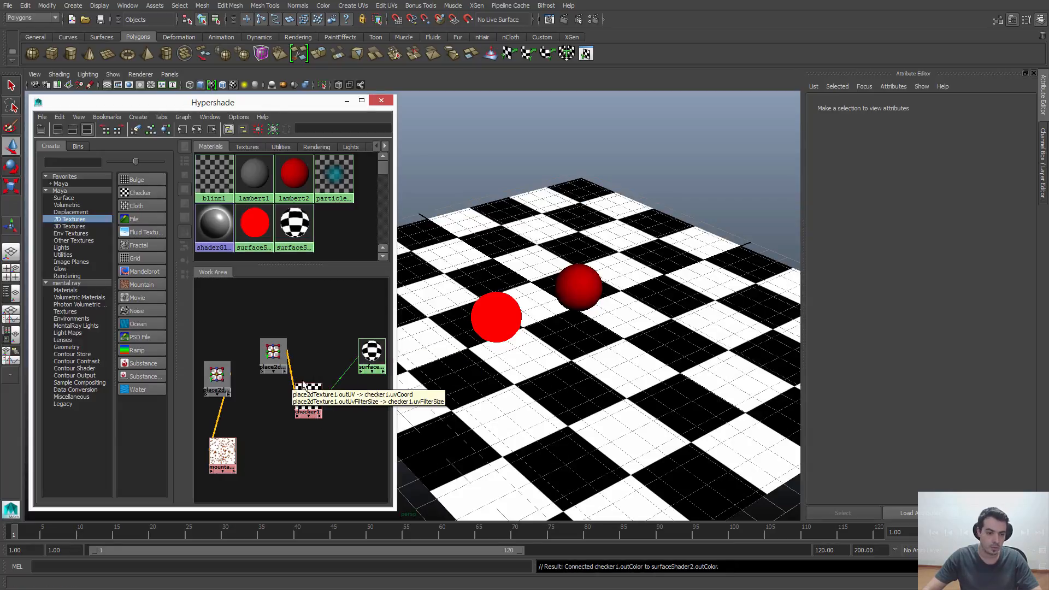
pyautogui.scroll(-2, 293, 340)
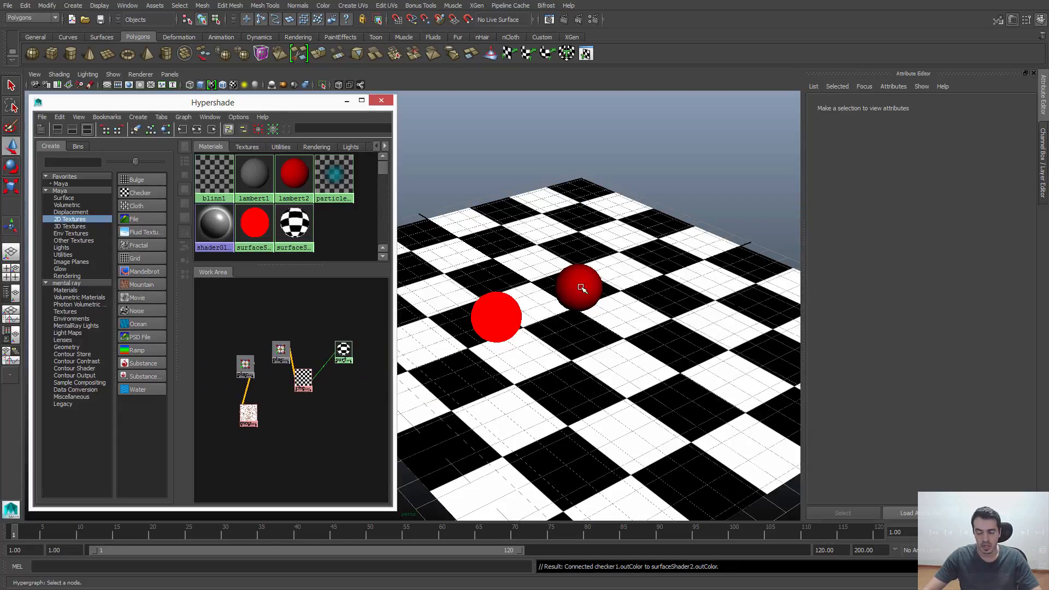
pyautogui.keyDown('alt'); pyautogui.moveTo(595, 283); pyautogui.dragTo(579, 293, button='middle'); pyautogui.keyUp('alt')
pyautogui.keyDown('alt'); pyautogui.moveTo(579, 293); pyautogui.dragTo(527, 318, button='right'); pyautogui.keyUp('alt')
pyautogui.keyDown('alt'); pyautogui.moveTo(527, 318); pyautogui.dragTo(543, 300, button='middle'); pyautogui.keyUp('alt')
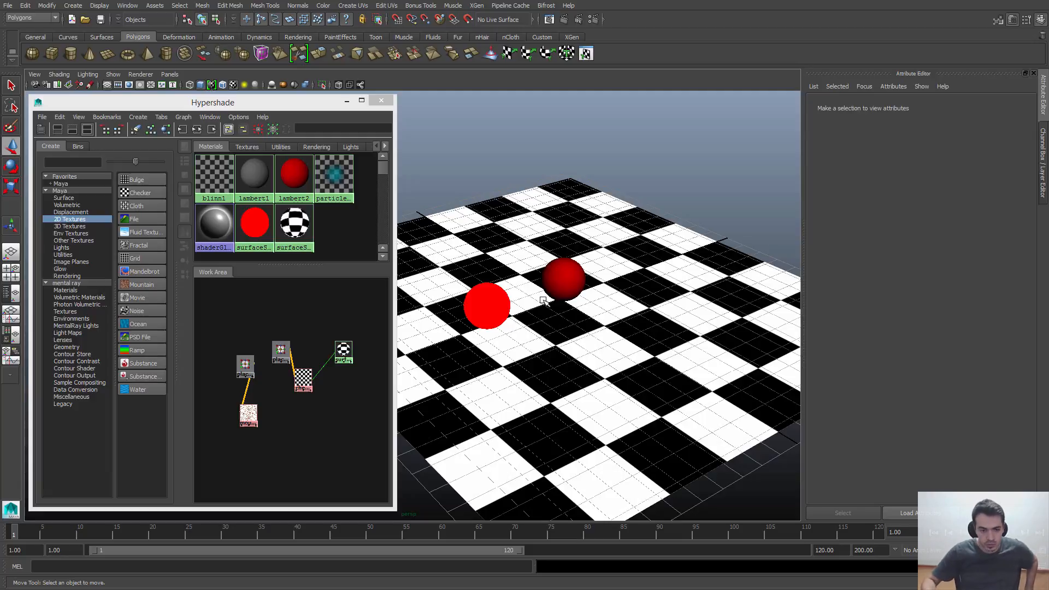
# - Delete the checker and mountain textures with their place2dTexture nodes, keeping only surfaceShader2 in the work area
pyautogui.click(258, 426)
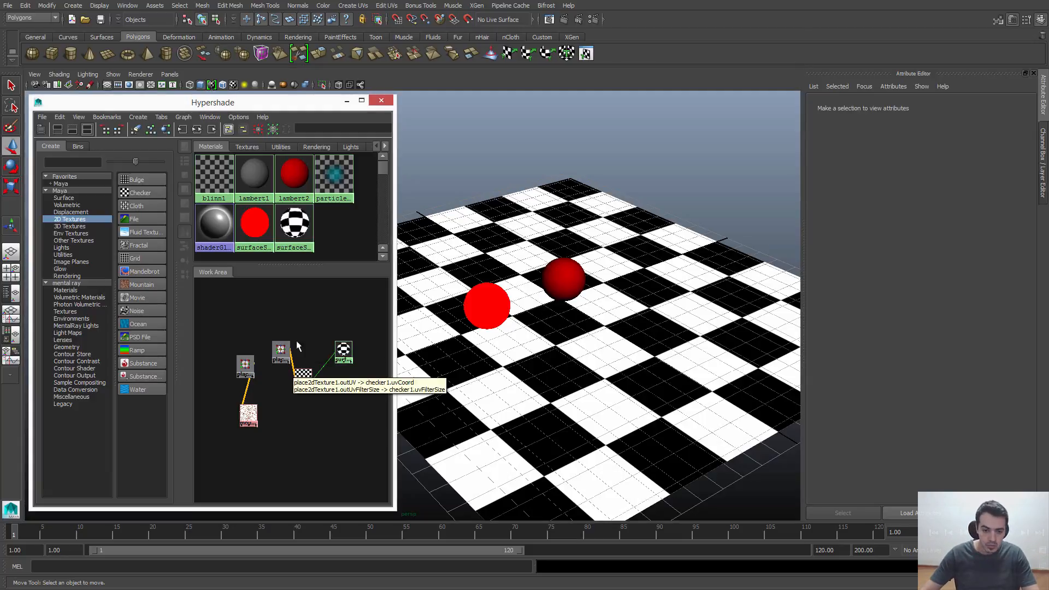
pyautogui.click(343, 351)
pyautogui.keyDown('alt'); pyautogui.moveTo(334, 359); pyautogui.dragTo(317, 368, button='middle'); pyautogui.keyUp('alt')
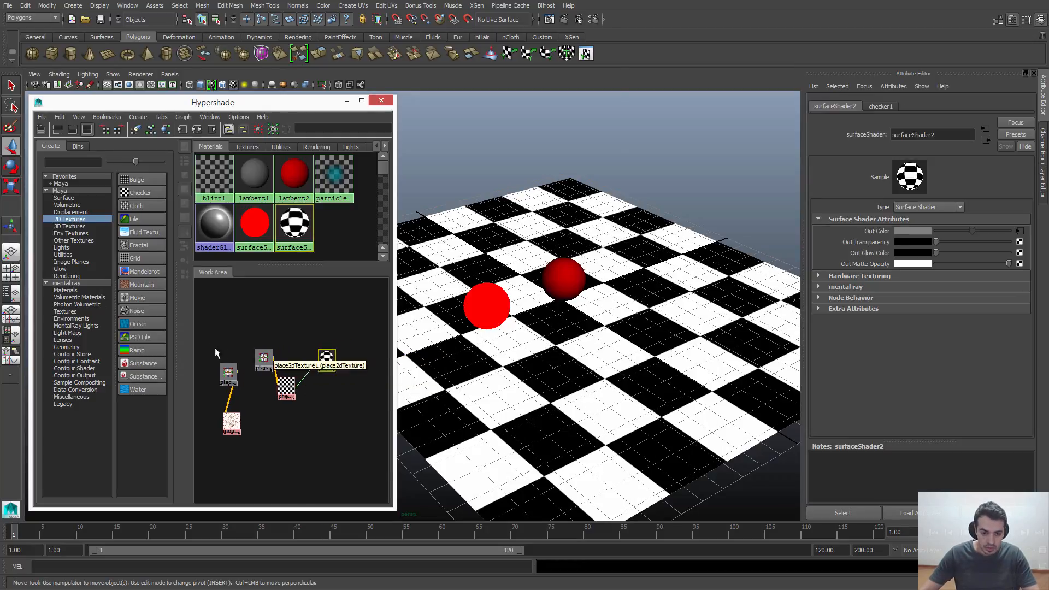
pyautogui.moveTo(207, 327); pyautogui.dragTo(292, 480)
pyautogui.keyDown('alt'); pyautogui.moveTo(293, 471); pyautogui.dragTo(320, 454, button='middle'); pyautogui.keyUp('alt')
pyautogui.scroll(2, 326, 437)
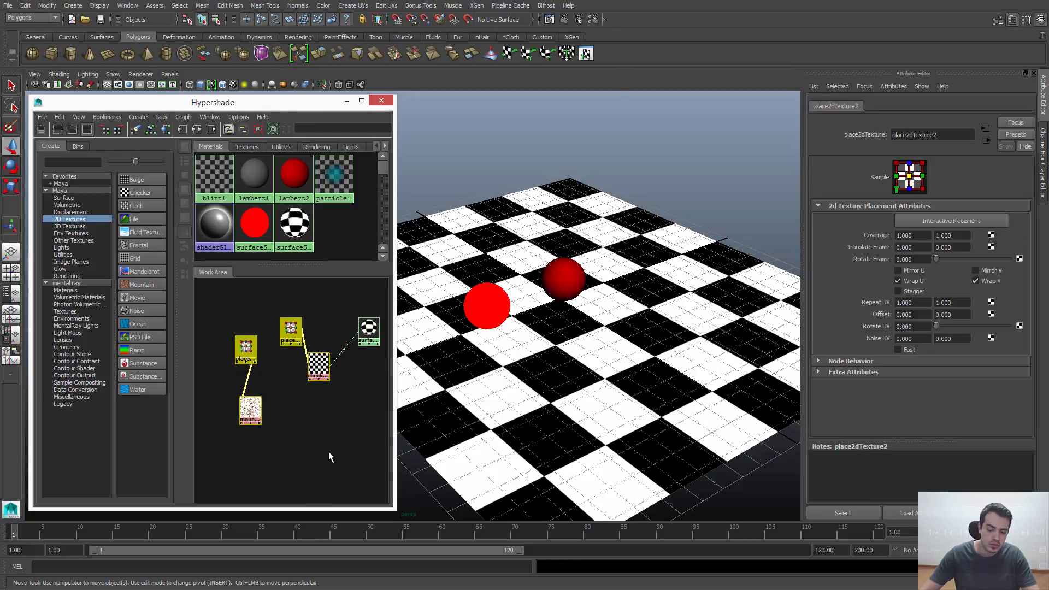
pyautogui.click(331, 454)
pyautogui.moveTo(332, 457); pyautogui.dragTo(247, 318)
pyautogui.press('Delete')
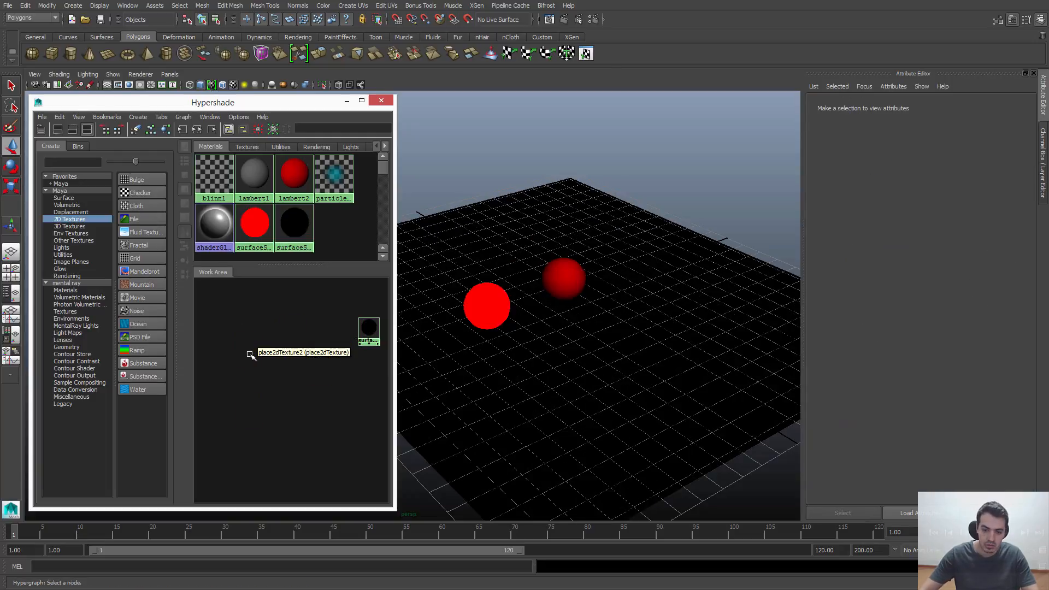
# - Map a File texture to the Out Color of surfaceShader2
pyautogui.keyDown('alt'); pyautogui.moveTo(313, 356); pyautogui.dragTo(200, 382, button='middle'); pyautogui.keyUp('alt')
pyautogui.keyDown('alt'); pyautogui.moveTo(200, 382); pyautogui.dragTo(246, 417, button='right'); pyautogui.keyUp('alt')
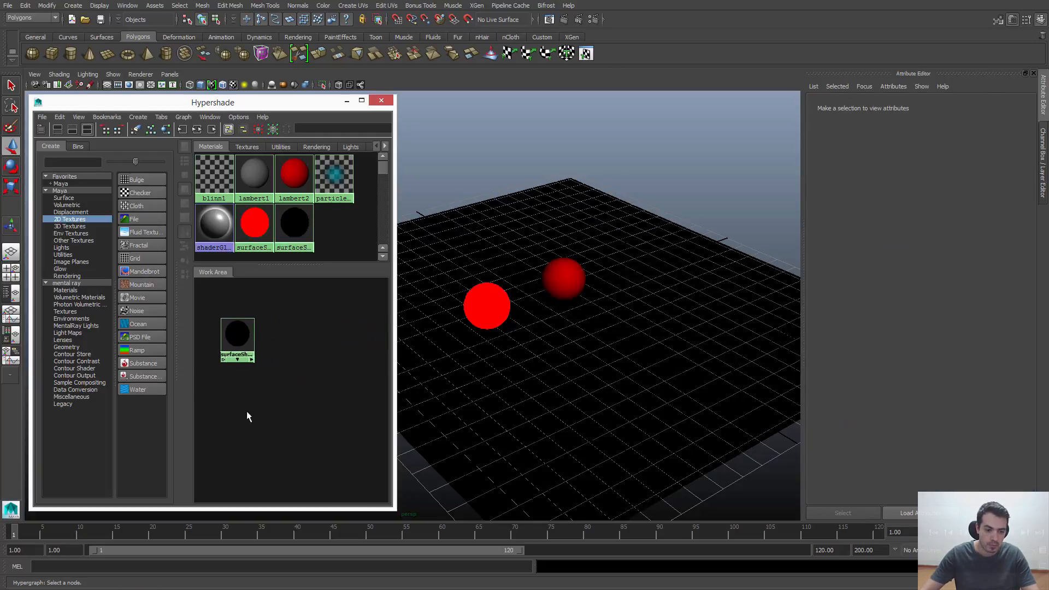
pyautogui.click(240, 333)
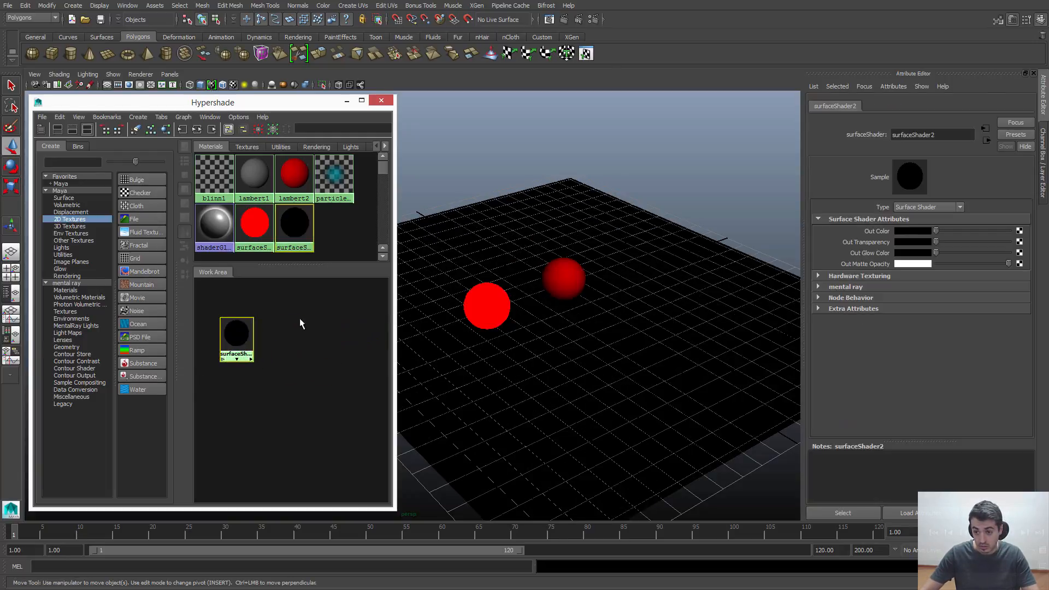
pyautogui.click(1020, 231)
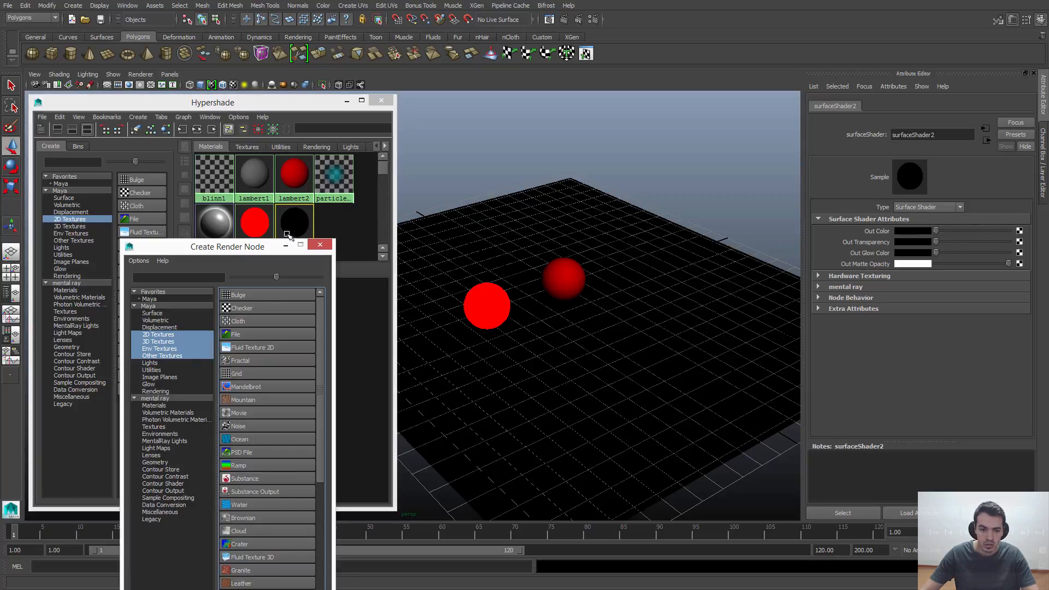
pyautogui.moveTo(236, 249); pyautogui.dragTo(656, 117)
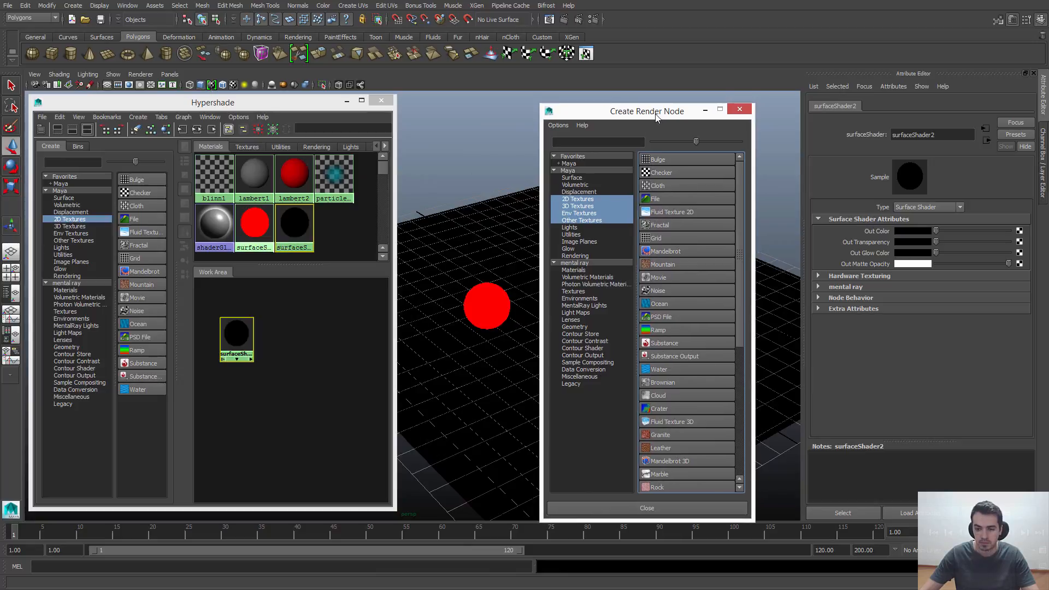
pyautogui.click(656, 200)
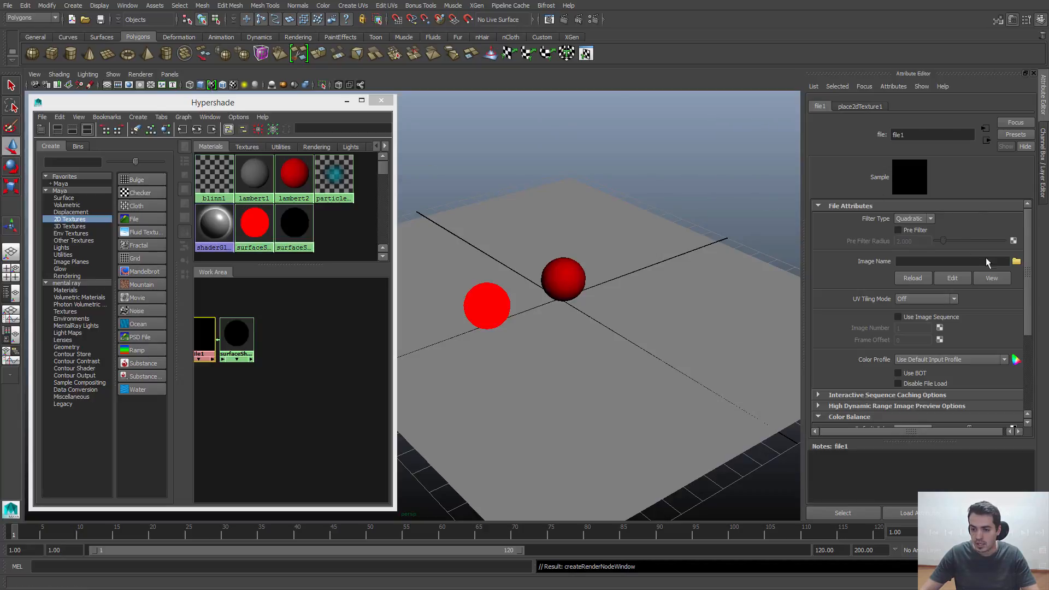
# - Spread out the place2dTexture, file texture and surfaceShader2 nodes in the work area so their connections are easy to read
pyautogui.keyDown('alt'); pyautogui.moveTo(249, 413); pyautogui.dragTo(319, 436, button='middle'); pyautogui.keyUp('alt')
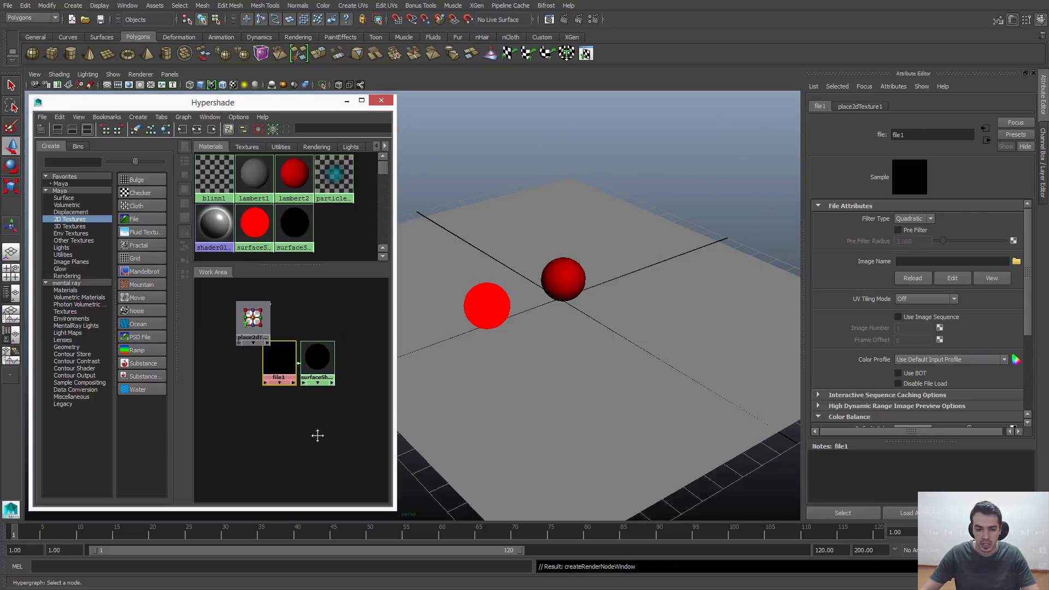
pyautogui.moveTo(249, 334); pyautogui.dragTo(215, 334)
pyautogui.moveTo(276, 377); pyautogui.dragTo(256, 429)
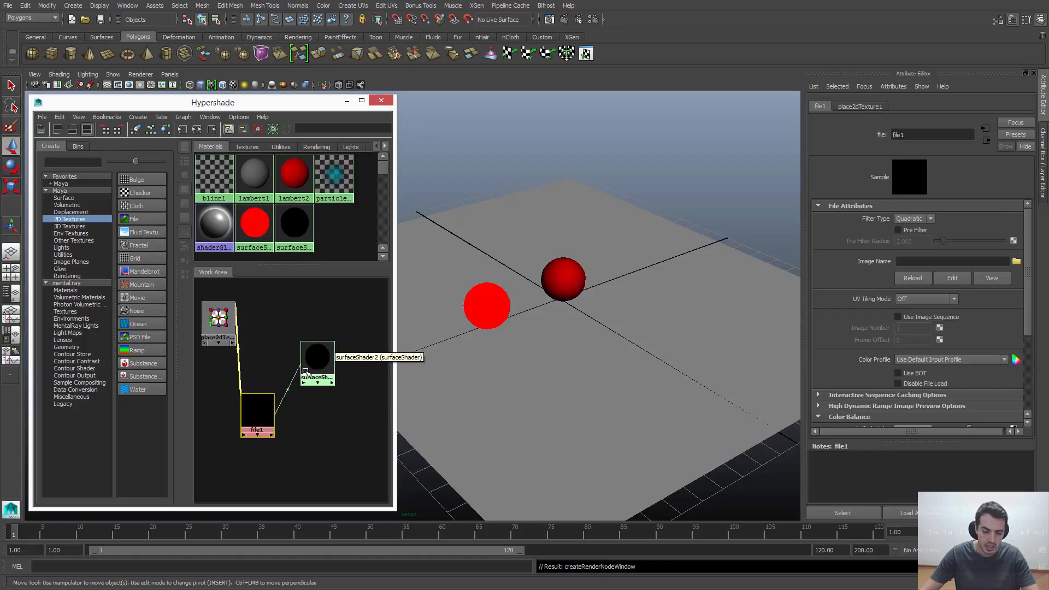
pyautogui.moveTo(315, 363); pyautogui.dragTo(335, 358)
pyautogui.moveTo(257, 405); pyautogui.dragTo(270, 400)
pyautogui.moveTo(214, 325); pyautogui.dragTo(208, 325)
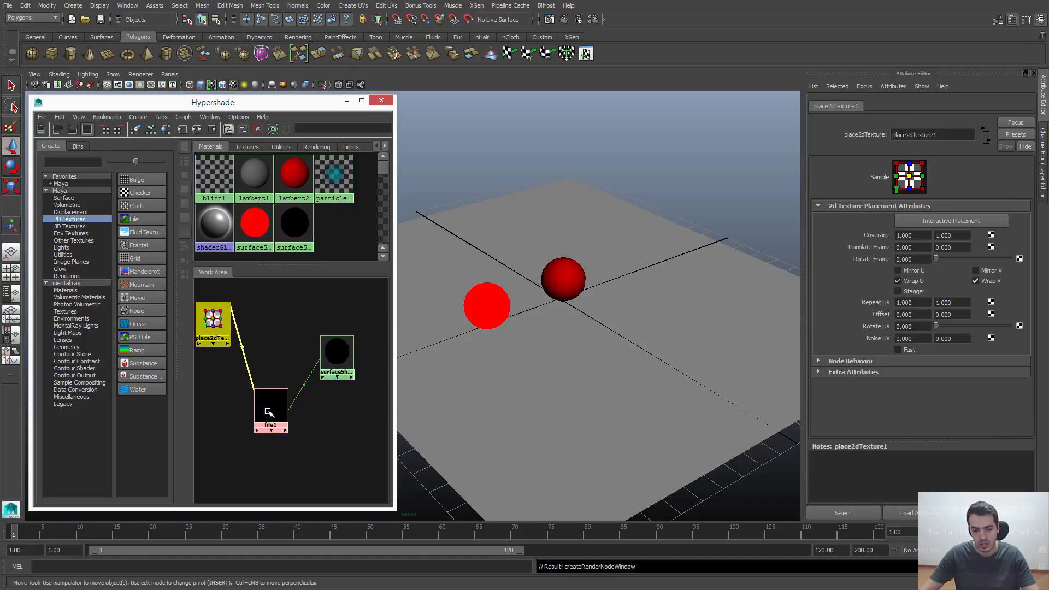
pyautogui.moveTo(270, 409)
pyautogui.mouseDown()
pyautogui.moveTo(251, 389)
pyautogui.moveTo(269, 405)
pyautogui.mouseUp()
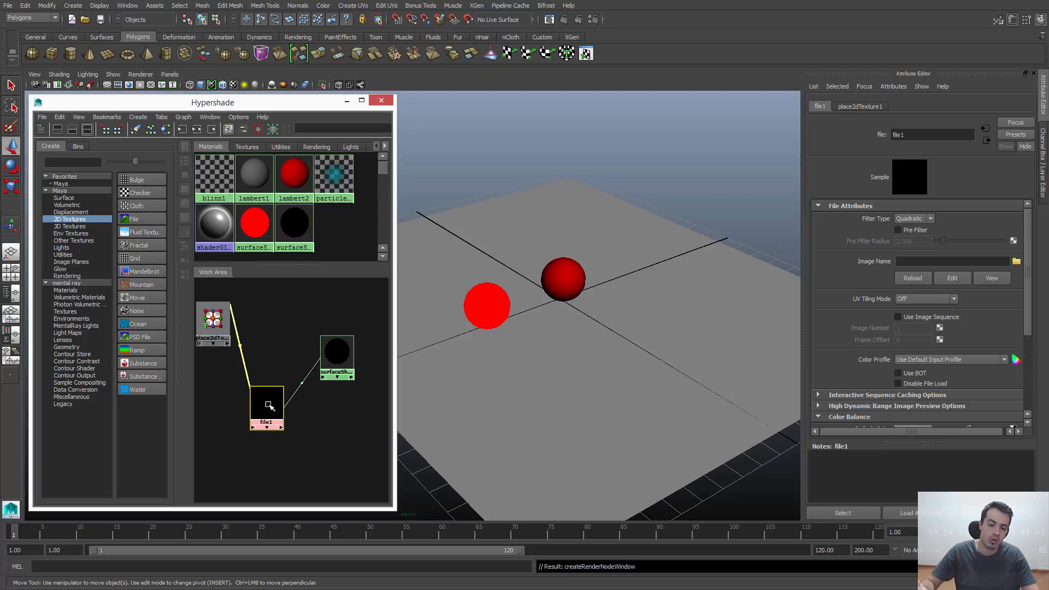
pyautogui.moveTo(268, 405); pyautogui.dragTo(249, 417)
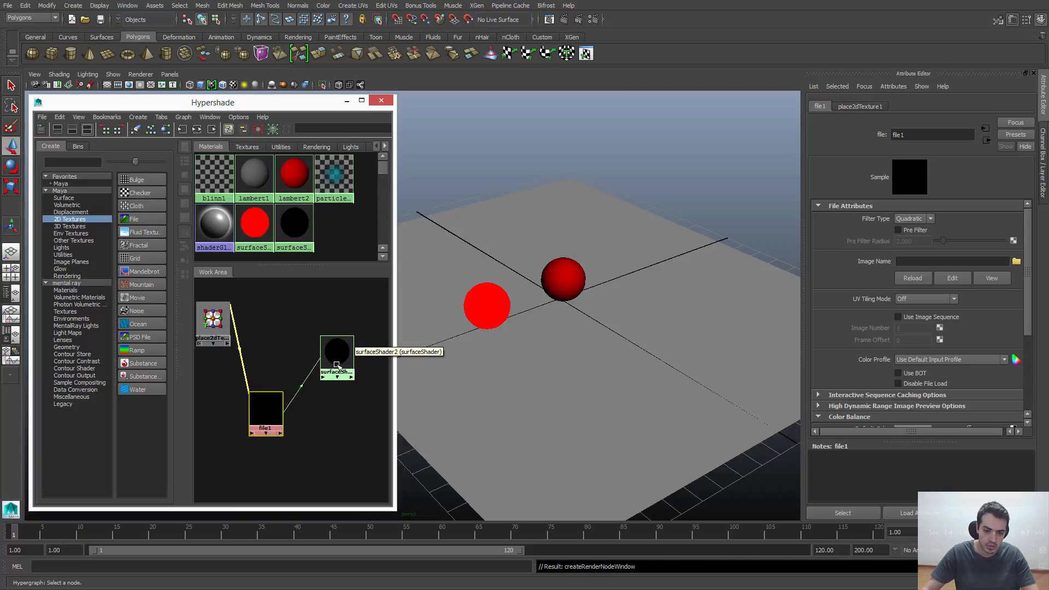
pyautogui.moveTo(210, 330)
pyautogui.mouseDown()
pyautogui.moveTo(240, 344)
pyautogui.moveTo(210, 309)
pyautogui.moveTo(212, 321)
pyautogui.mouseUp()
pyautogui.moveTo(340, 354); pyautogui.dragTo(335, 359)
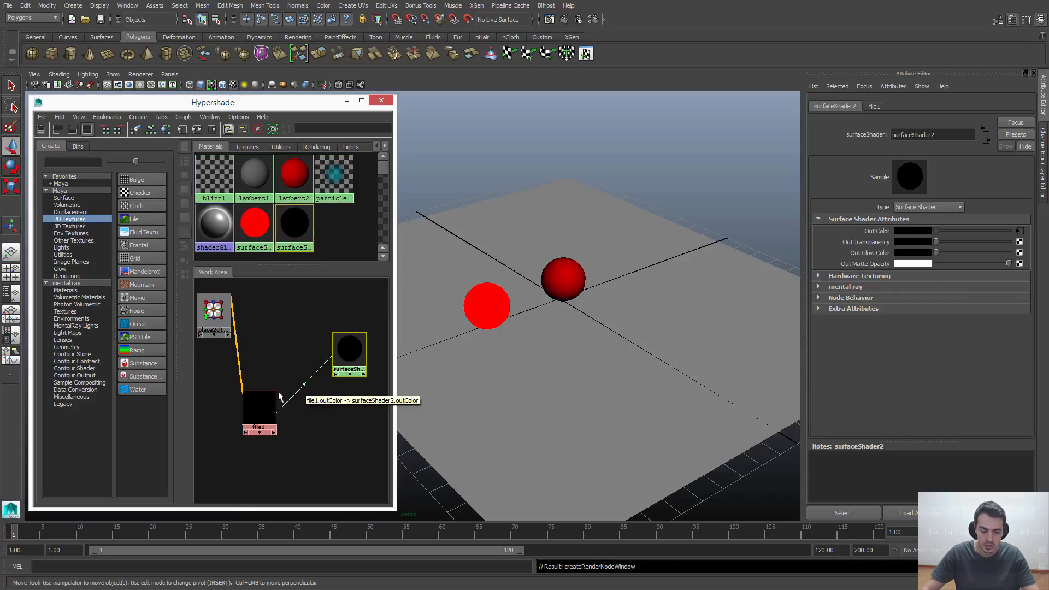
pyautogui.moveTo(262, 404)
pyautogui.mouseDown()
pyautogui.moveTo(307, 393)
pyautogui.moveTo(280, 406)
pyautogui.mouseUp()
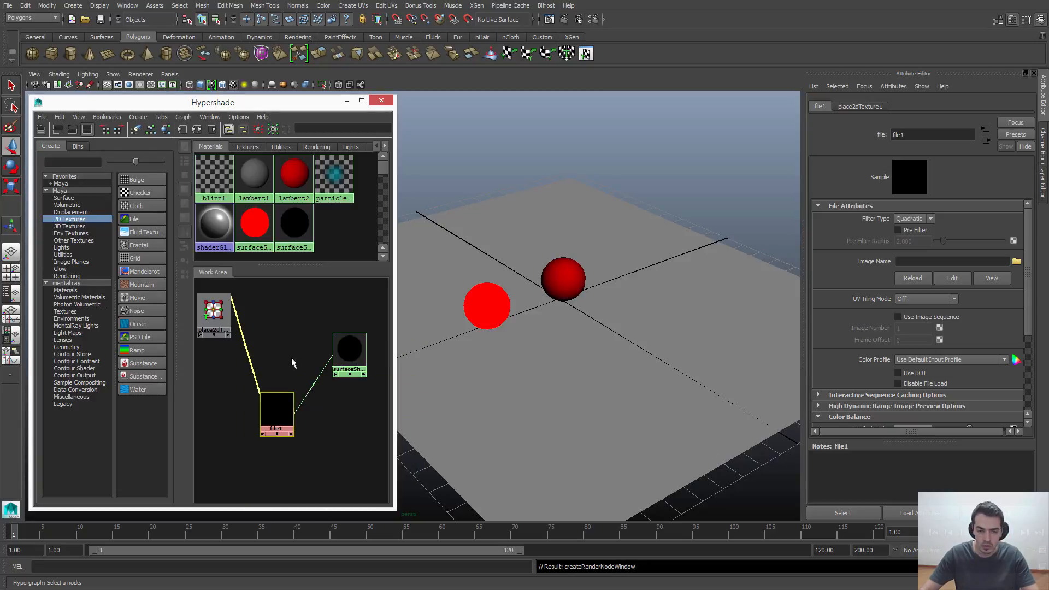
pyautogui.moveTo(276, 412); pyautogui.dragTo(268, 412)
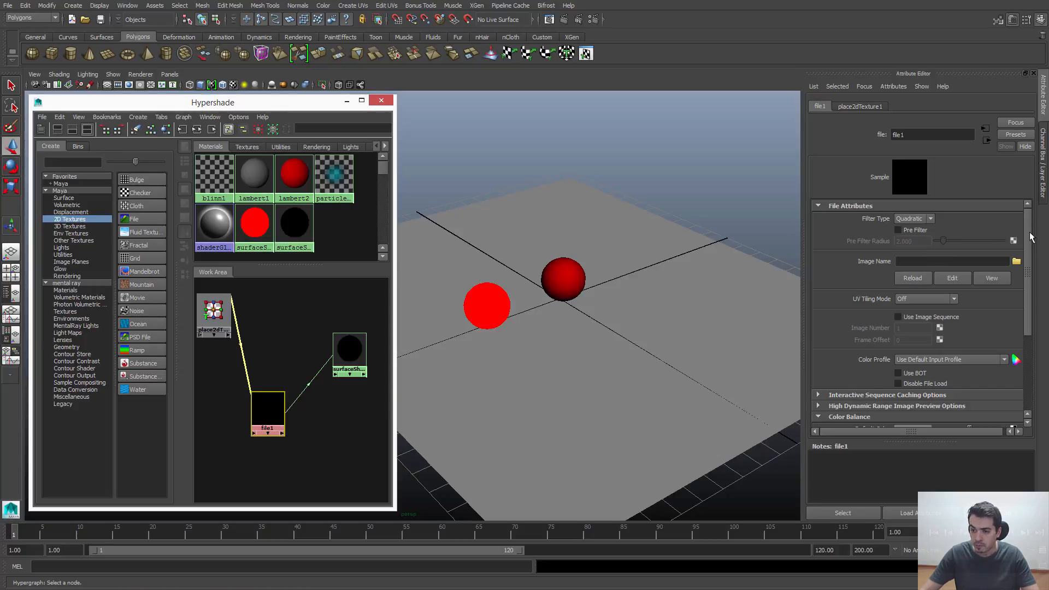
# - Load paisagem.jpg from the project's sourceimages folder as the file texture's image
pyautogui.moveTo(1031, 238); pyautogui.dragTo(1035, 358)
pyautogui.scroll(3, 940, 333)
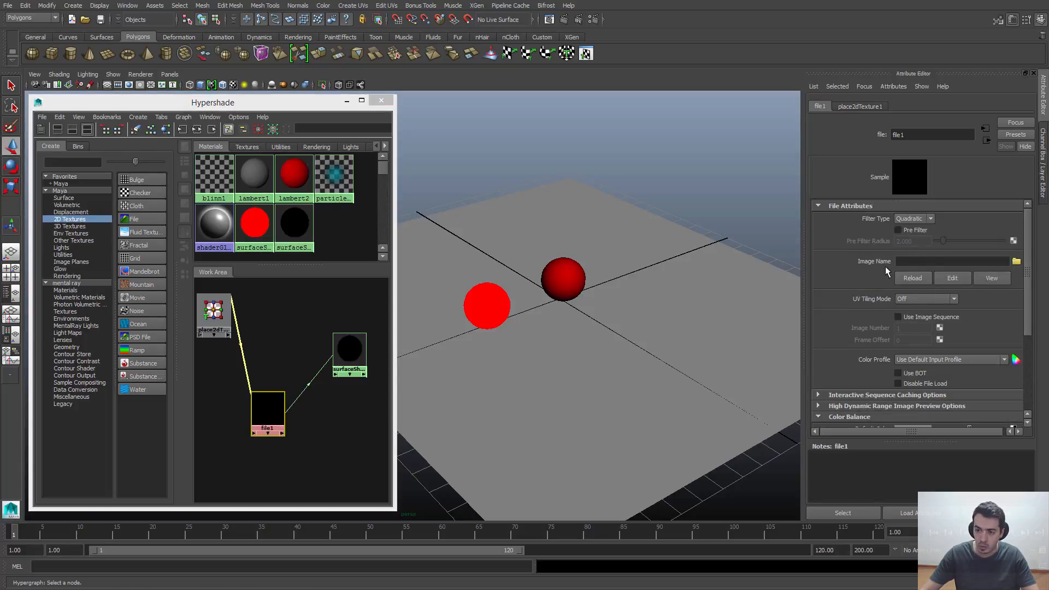
pyautogui.click(905, 263)
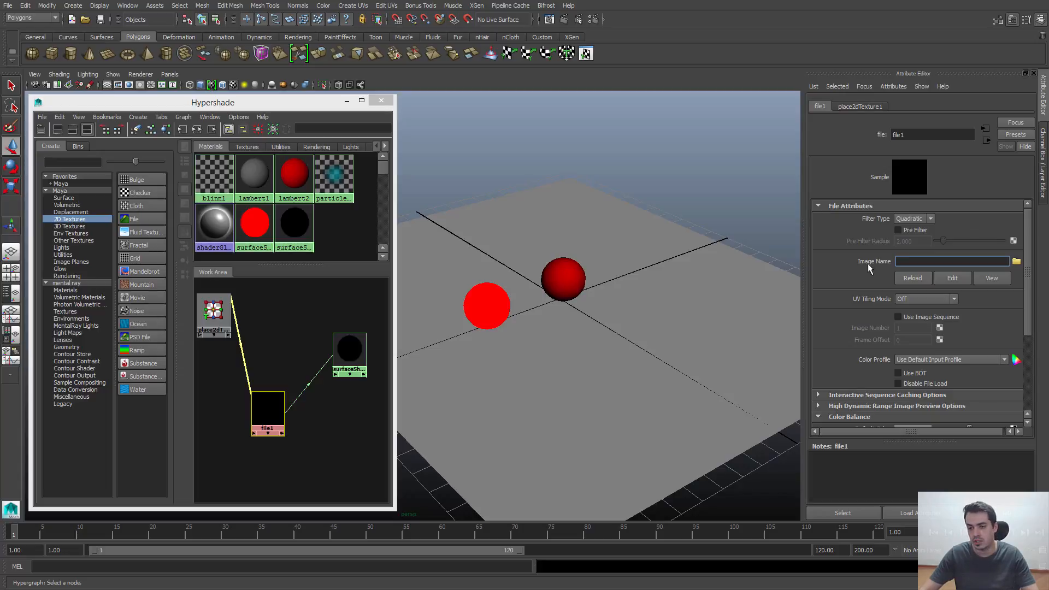
pyautogui.click(1017, 263)
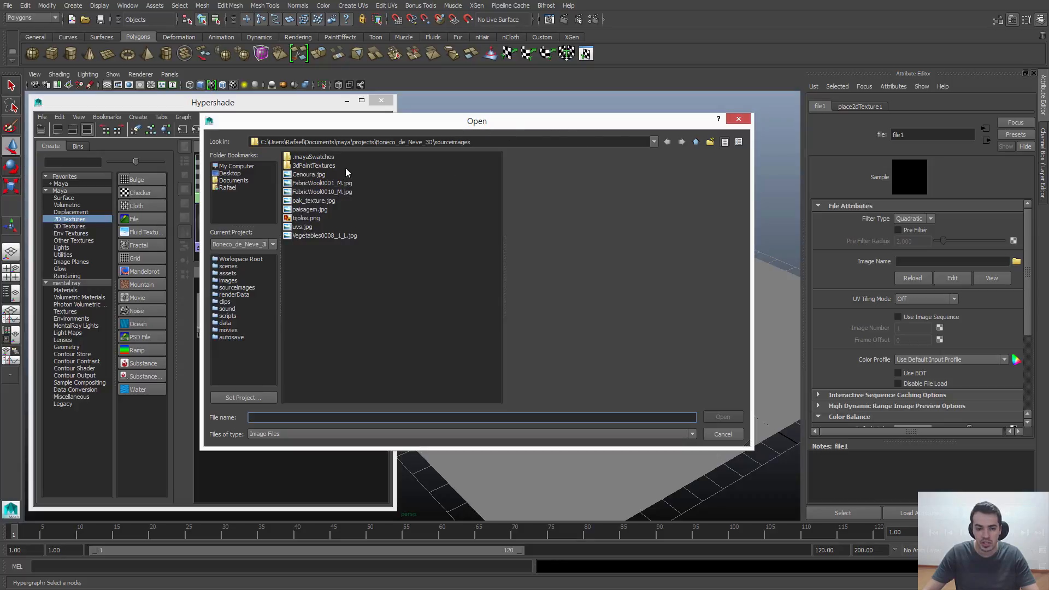
pyautogui.moveTo(376, 143); pyautogui.dragTo(477, 143)
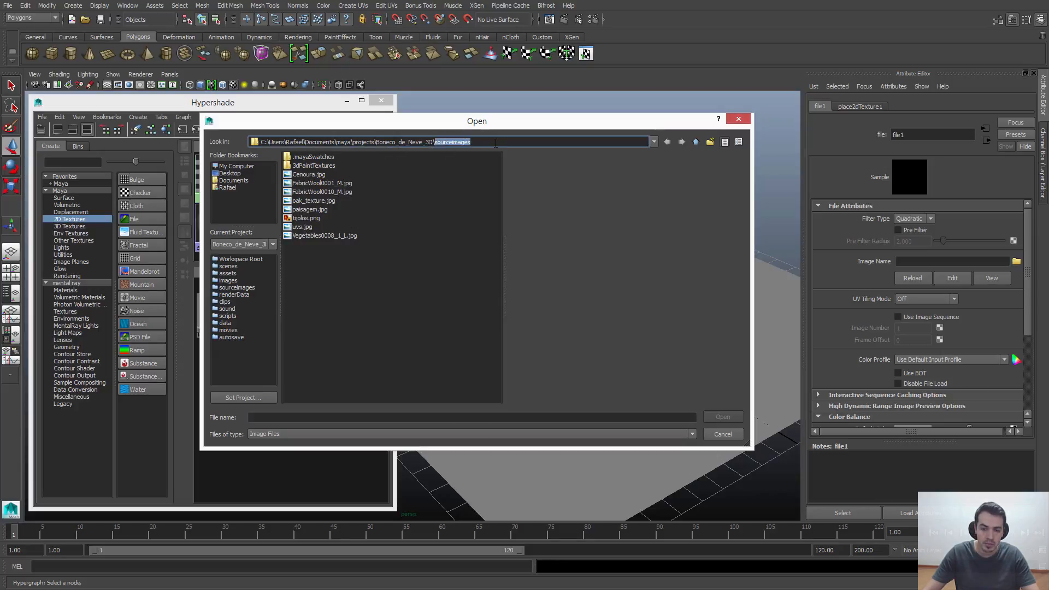
pyautogui.click(496, 144)
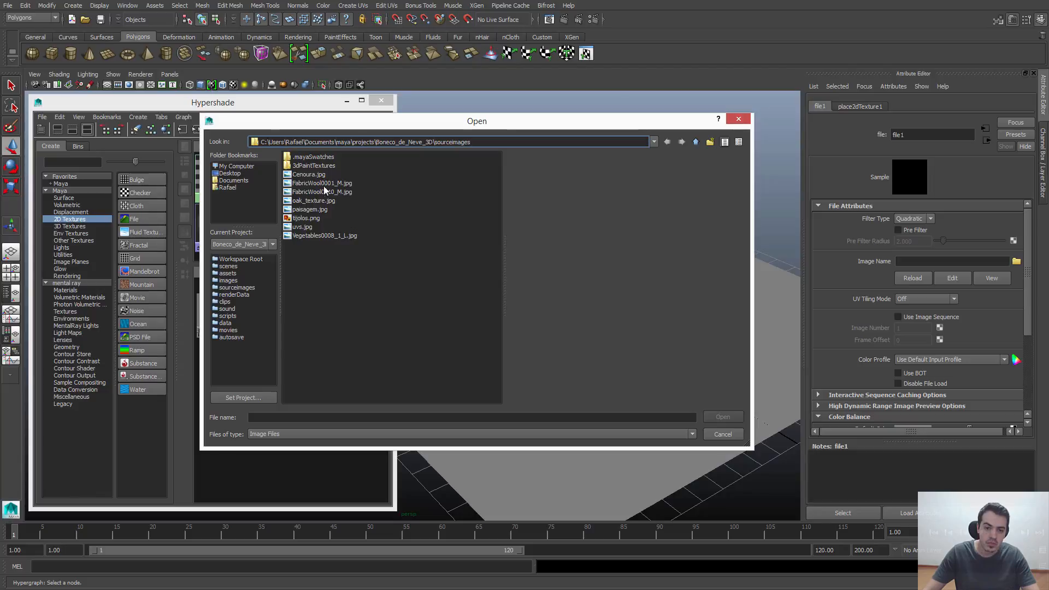
pyautogui.click(307, 210)
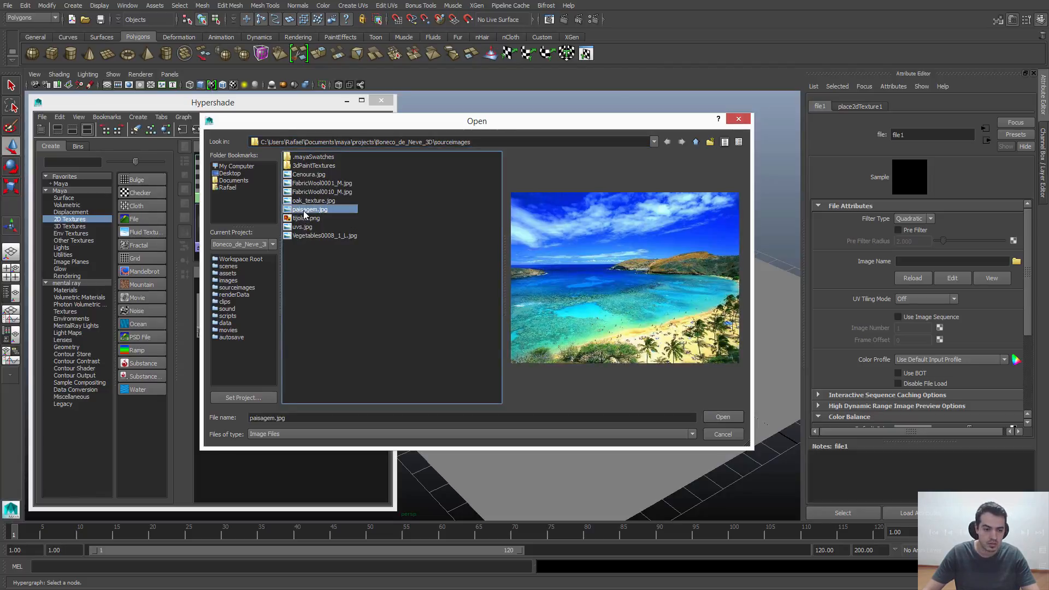
pyautogui.doubleClick(305, 215)
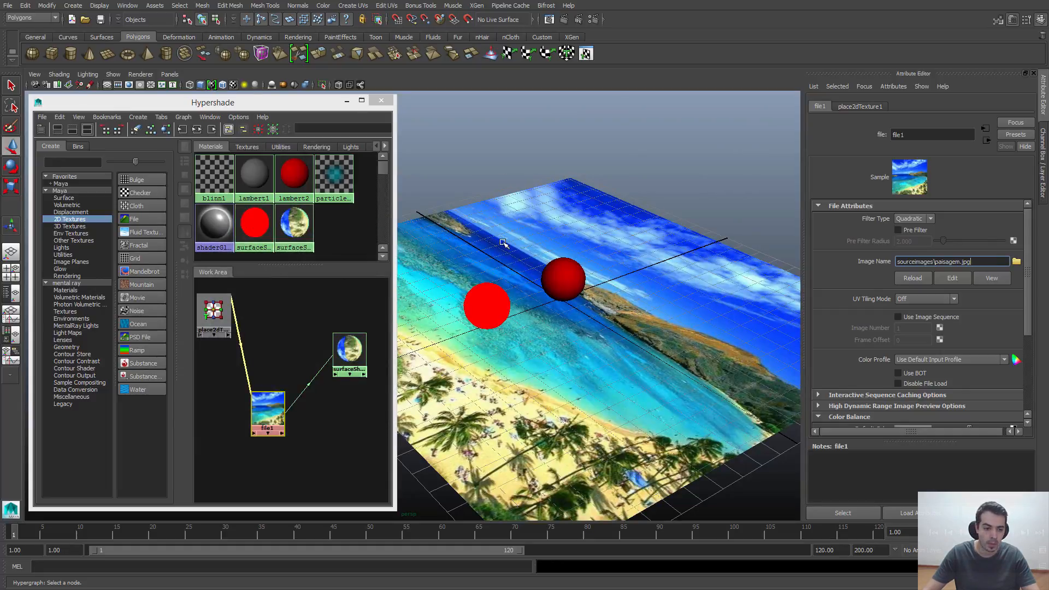
# - Inspect the textured plane in the viewport, and shrink and reposition the Hypershade window to uncover more of it
pyautogui.keyDown('alt'); pyautogui.moveTo(588, 290); pyautogui.dragTo(560, 348); pyautogui.keyUp('alt')
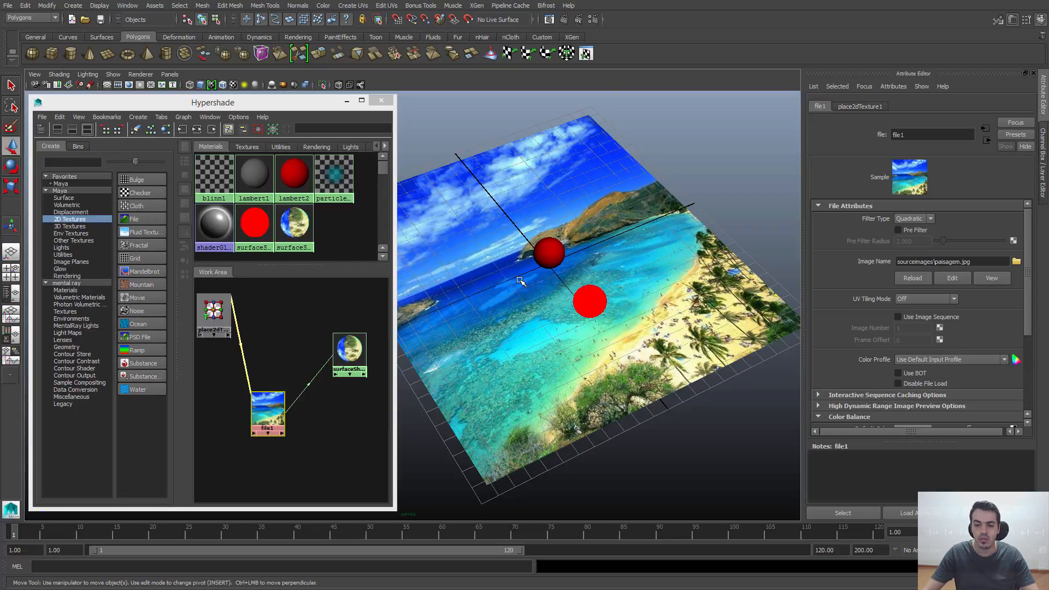
pyautogui.keyDown('alt'); pyautogui.moveTo(520, 277); pyautogui.dragTo(558, 220); pyautogui.keyUp('alt')
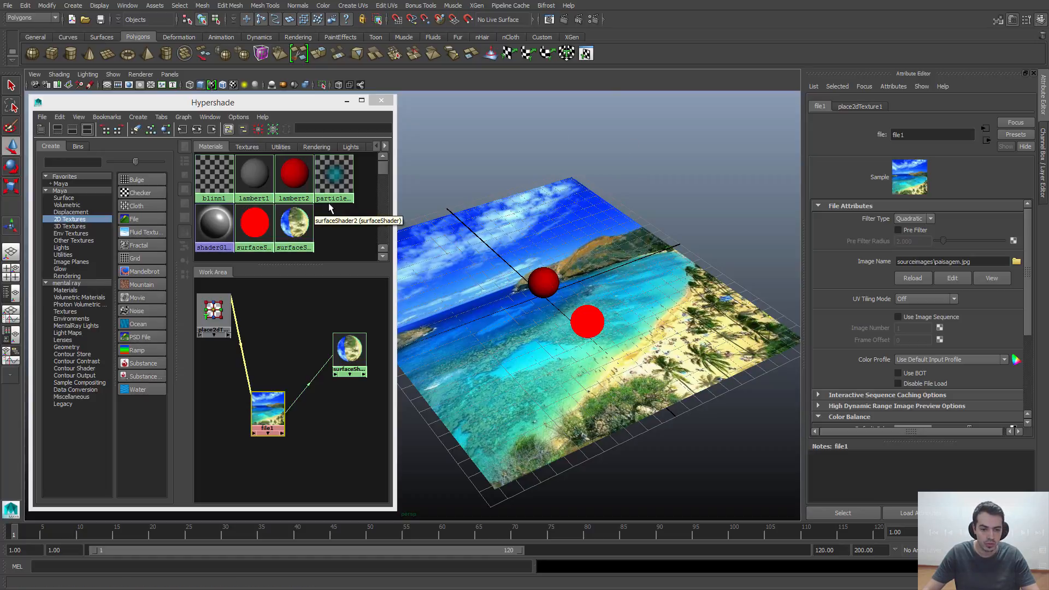
pyautogui.keyDown('alt'); pyautogui.moveTo(552, 282); pyautogui.dragTo(594, 275, button='middle'); pyautogui.keyUp('alt')
pyautogui.scroll(1, 591, 281)
pyautogui.moveTo(395, 510); pyautogui.dragTo(387, 466)
pyautogui.moveTo(566, 365)
pyautogui.keyDown('alt'); pyautogui.mouseDown(button='middle')
pyautogui.moveTo(582, 374)
pyautogui.moveTo(570, 352)
pyautogui.mouseUp(button='middle'); pyautogui.keyUp('alt')
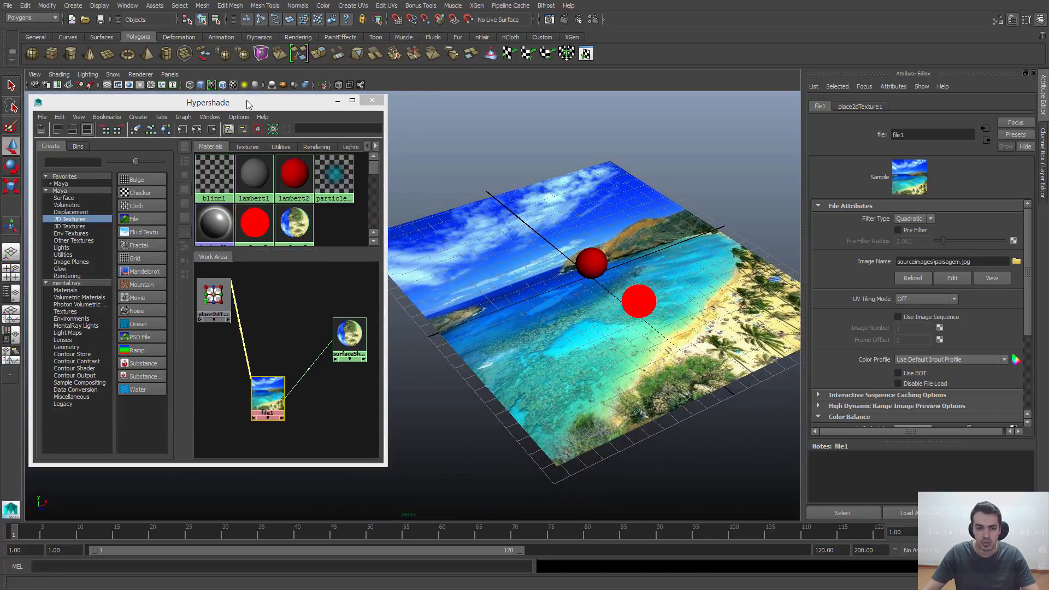
pyautogui.moveTo(234, 104)
pyautogui.mouseDown()
pyautogui.moveTo(226, 116)
pyautogui.moveTo(236, 116)
pyautogui.mouseUp()
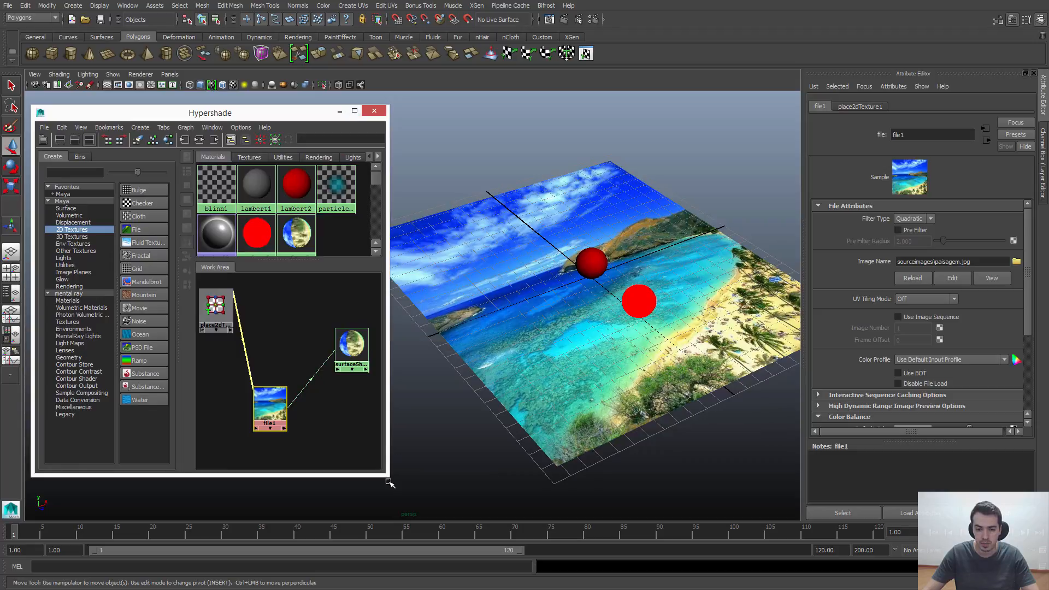
pyautogui.moveTo(386, 475); pyautogui.dragTo(369, 453)
# - Hide the grid in the perspective viewport to show the textured plane without lines
pyautogui.keyDown('alt'); pyautogui.moveTo(581, 214); pyautogui.dragTo(561, 224, button='middle'); pyautogui.keyUp('alt')
pyautogui.click(113, 75)
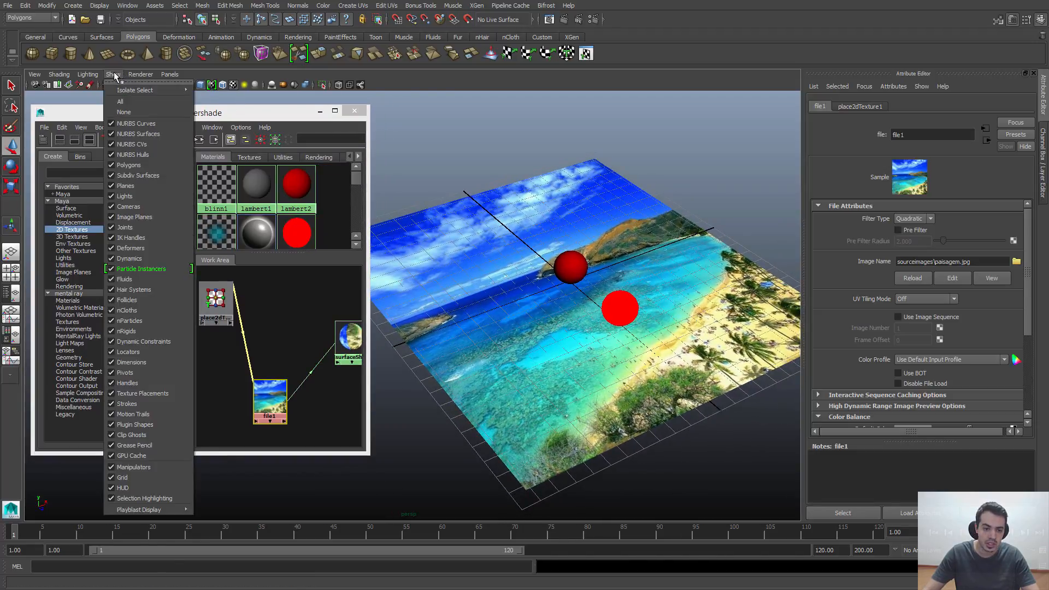
pyautogui.click(129, 477)
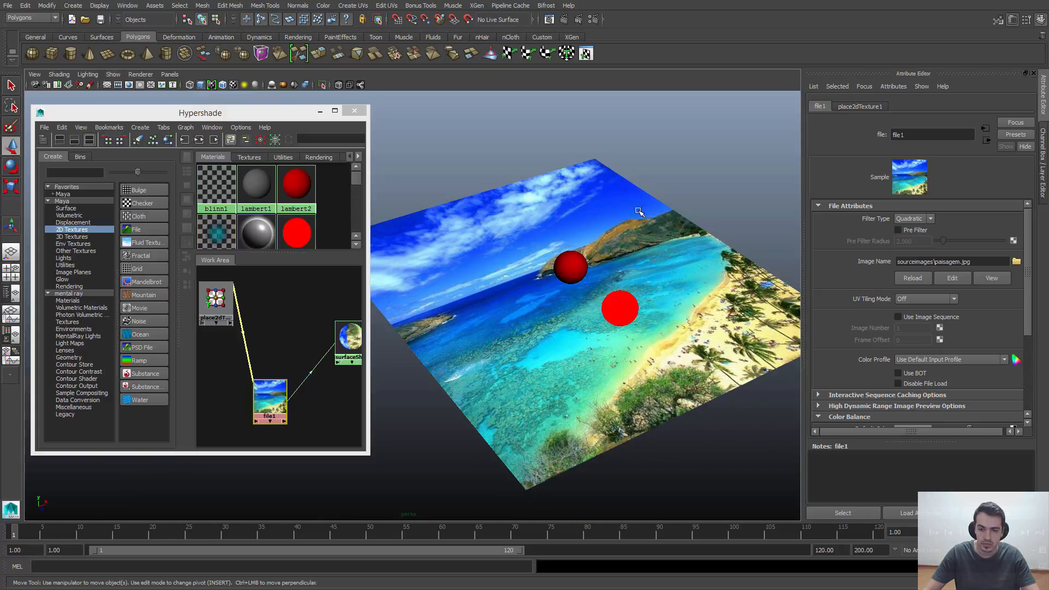
pyautogui.keyDown('alt'); pyautogui.moveTo(613, 218); pyautogui.dragTo(601, 218, button='middle'); pyautogui.keyUp('alt')
pyautogui.keyDown('alt'); pyautogui.moveTo(604, 220); pyautogui.dragTo(612, 218, button='right'); pyautogui.keyUp('alt')
pyautogui.keyDown('alt'); pyautogui.moveTo(596, 222); pyautogui.dragTo(601, 212, button='middle'); pyautogui.keyUp('alt')
pyautogui.keyDown('alt'); pyautogui.moveTo(601, 212); pyautogui.dragTo(570, 215, button='right'); pyautogui.keyUp('alt')
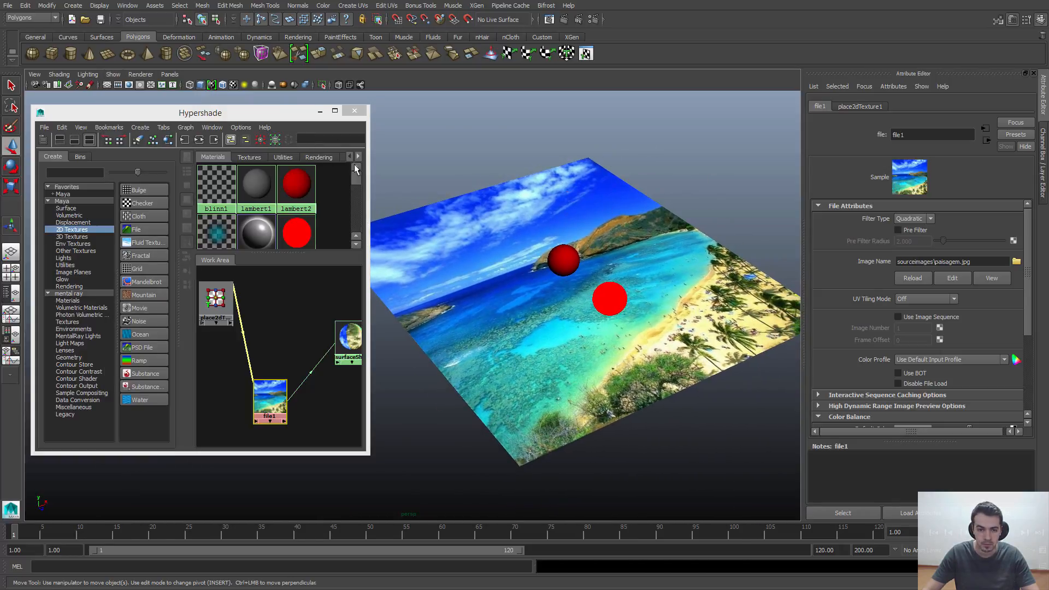
# - Narrow the Hypershade window and minimize it, leaving the whole textured plane in view
pyautogui.moveTo(370, 203); pyautogui.dragTo(339, 203)
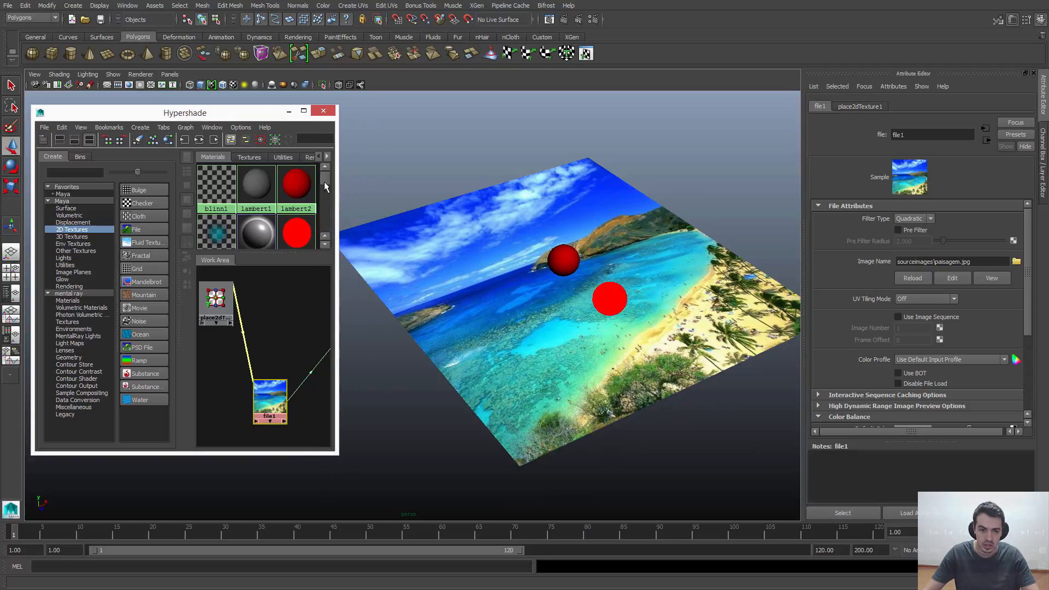
pyautogui.click(291, 112)
pyautogui.keyDown('alt'); pyautogui.moveTo(672, 224); pyautogui.dragTo(621, 226, button='middle'); pyautogui.keyUp('alt')
pyautogui.keyDown('alt'); pyautogui.moveTo(621, 226); pyautogui.dragTo(695, 246, button='right'); pyautogui.keyUp('alt')
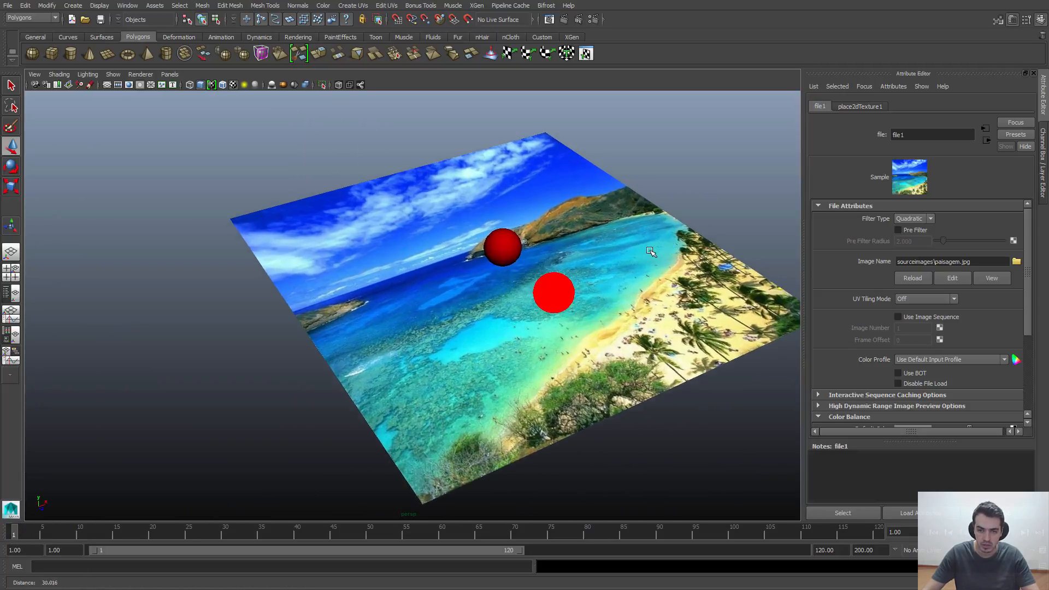
pyautogui.keyDown('alt'); pyautogui.moveTo(695, 246); pyautogui.dragTo(661, 246, button='middle'); pyautogui.keyUp('alt')
pyautogui.keyDown('alt'); pyautogui.moveTo(661, 246); pyautogui.dragTo(681, 254, button='right'); pyautogui.keyUp('alt')
# - Select the textured plane and show its UVs in the UV Texture Editor, placed beside the plane
pyautogui.click(165, 254)
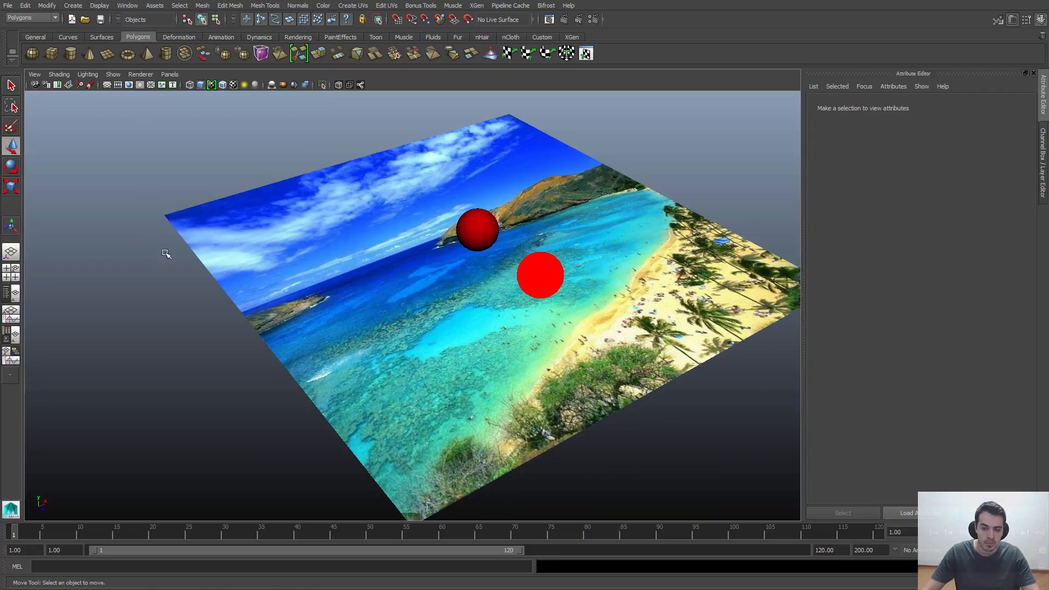
pyautogui.click(378, 267)
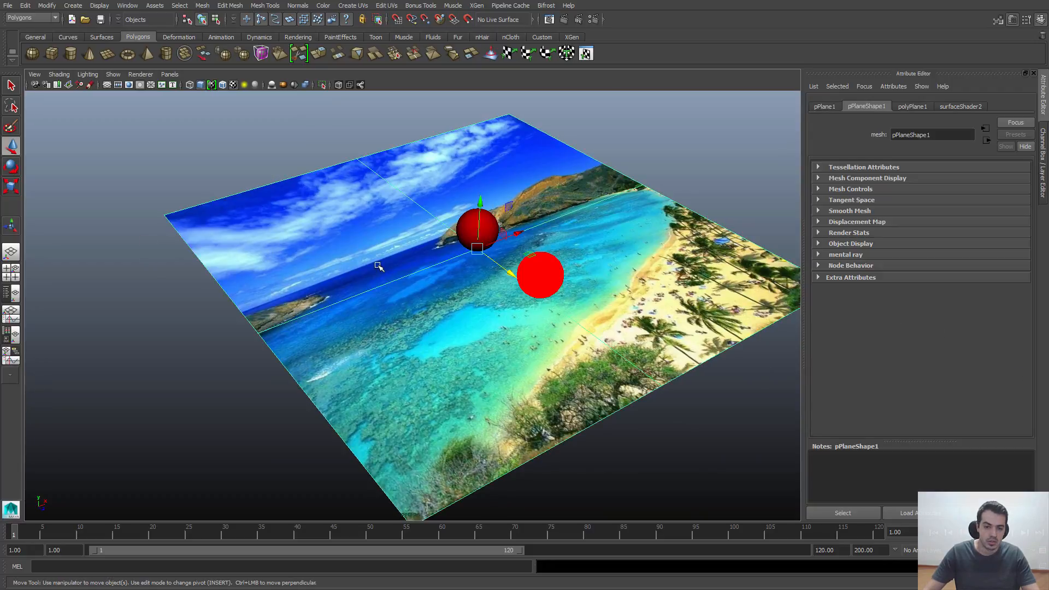
pyautogui.click(131, 271)
pyautogui.click(273, 273)
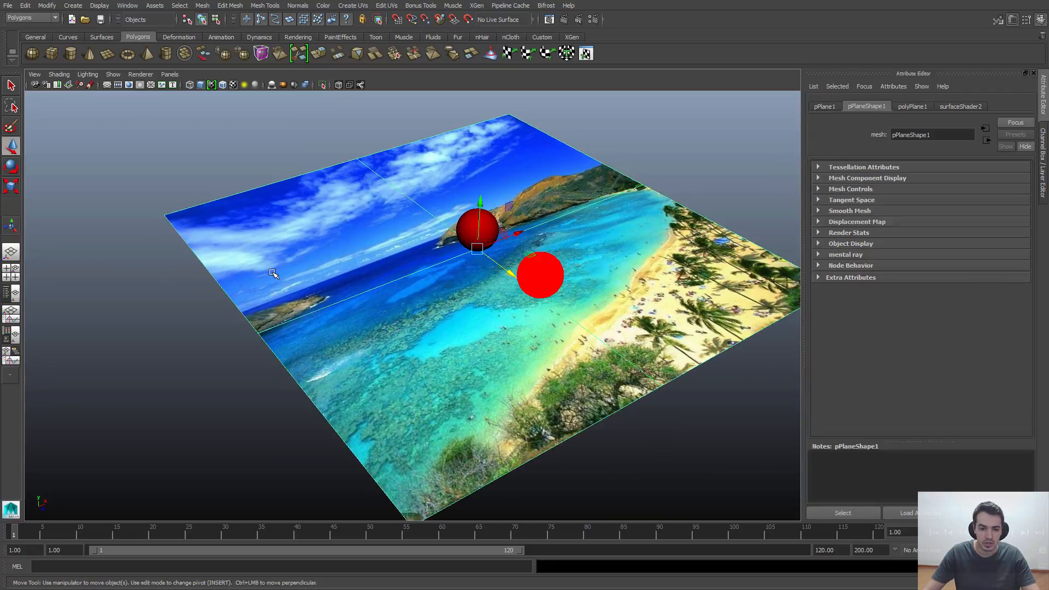
pyautogui.click(126, 6)
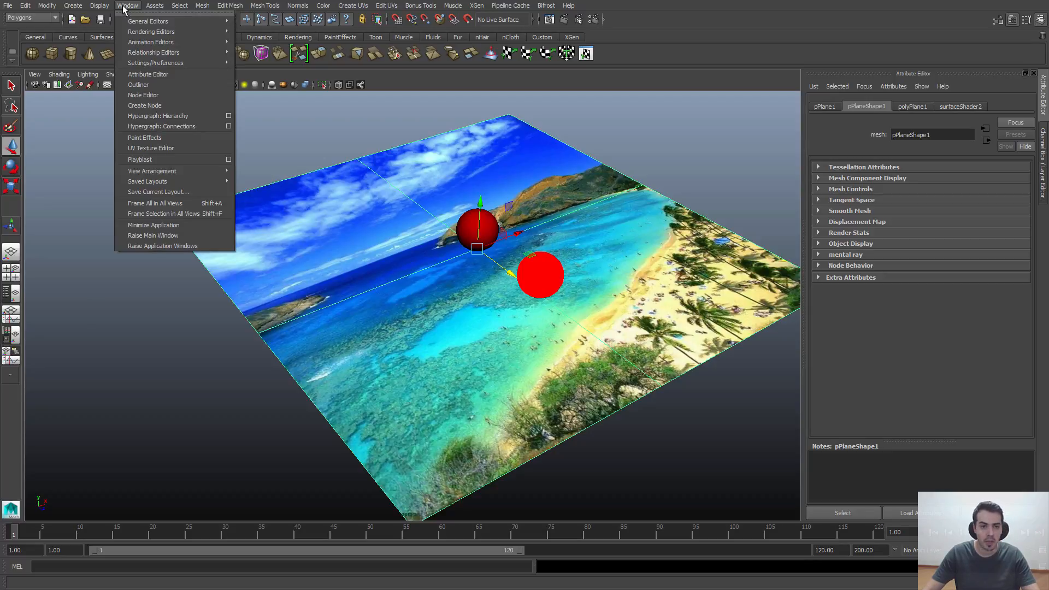
pyautogui.click(152, 151)
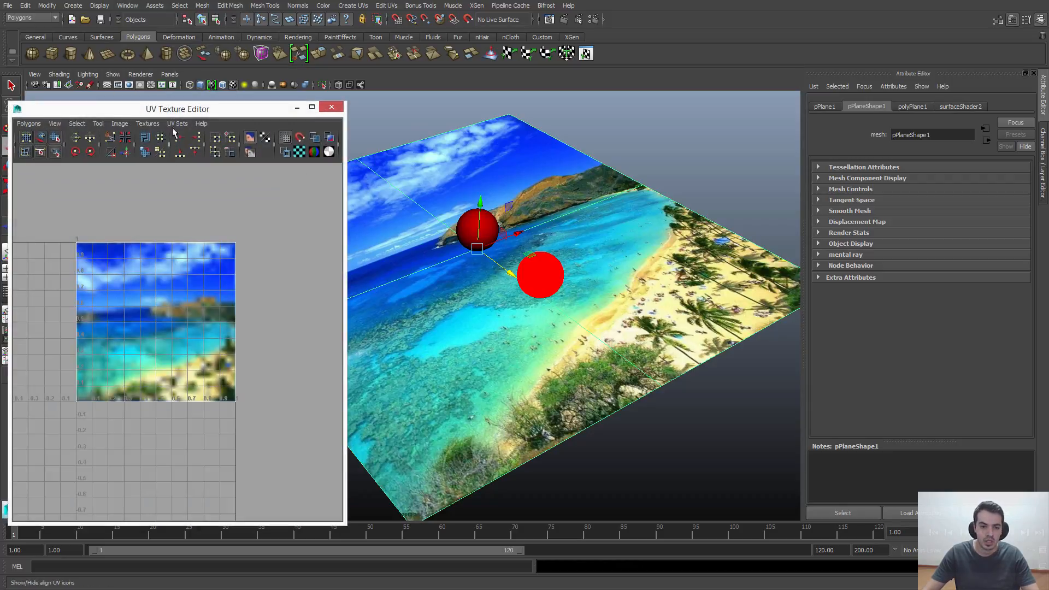
pyautogui.moveTo(175, 113); pyautogui.dragTo(201, 101)
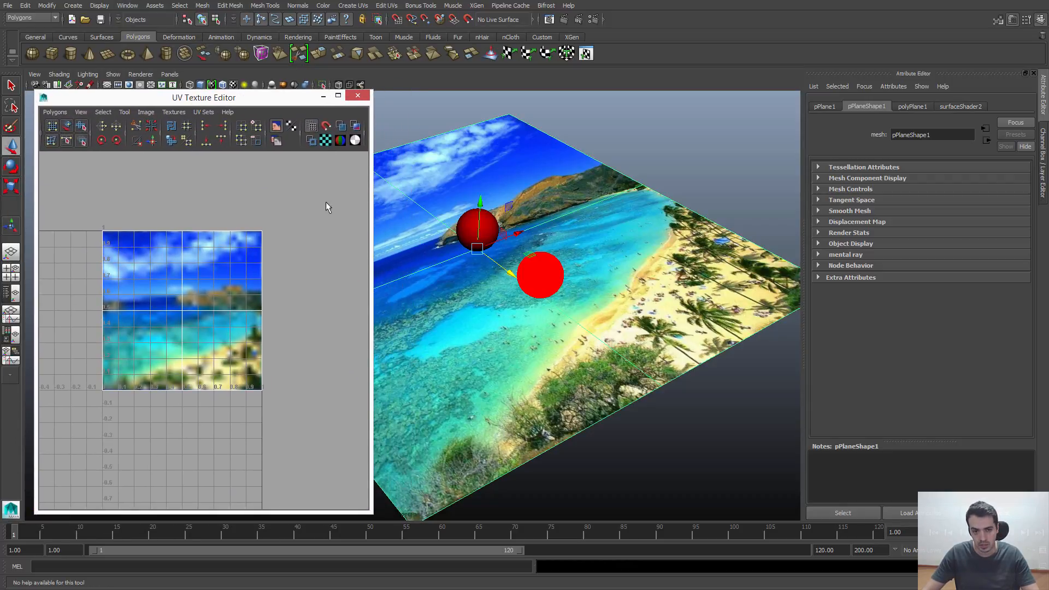
# - Display the plane's file1 texture from surfaceShader2SG as the background image in the UV Texture Editor
pyautogui.keyDown('alt'); pyautogui.moveTo(588, 184); pyautogui.dragTo(593, 187); pyautogui.keyUp('alt')
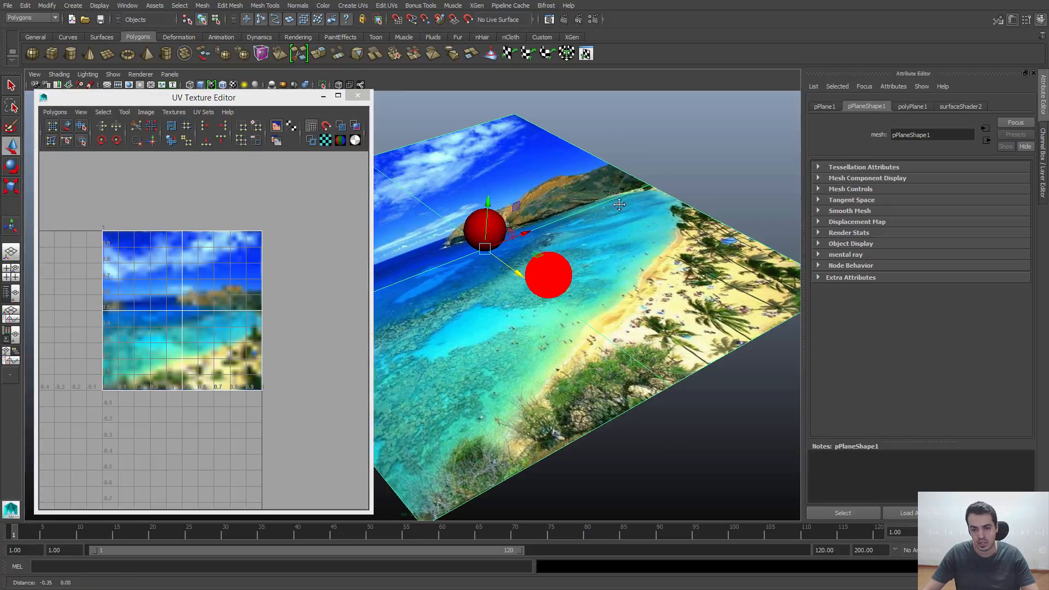
pyautogui.keyDown('alt'); pyautogui.moveTo(593, 187); pyautogui.dragTo(565, 194, button='right'); pyautogui.keyUp('alt')
pyautogui.keyDown('alt'); pyautogui.moveTo(566, 194); pyautogui.dragTo(628, 191, button='middle'); pyautogui.keyUp('alt')
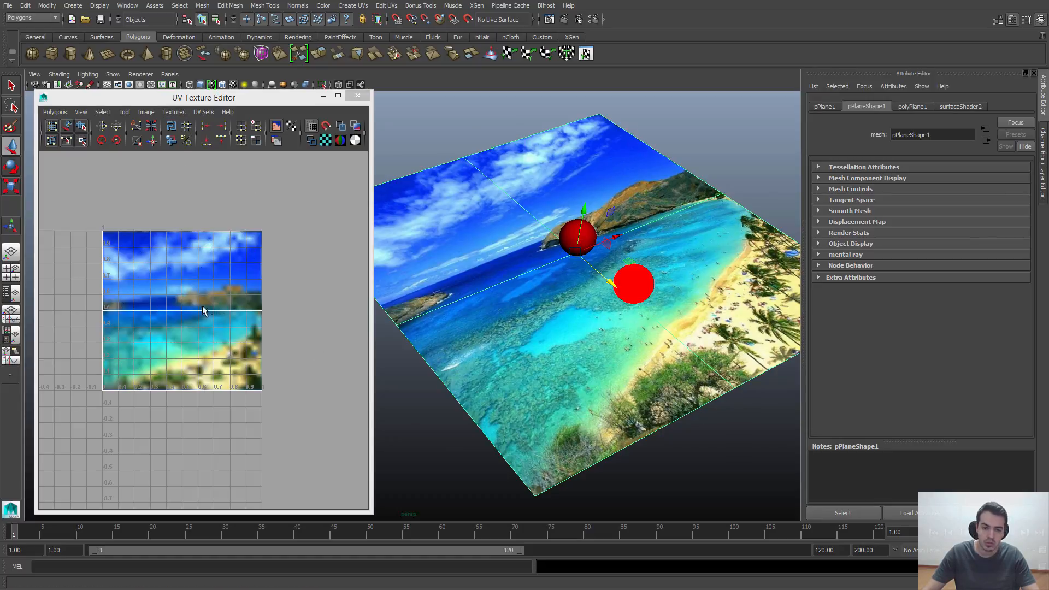
pyautogui.press('w')
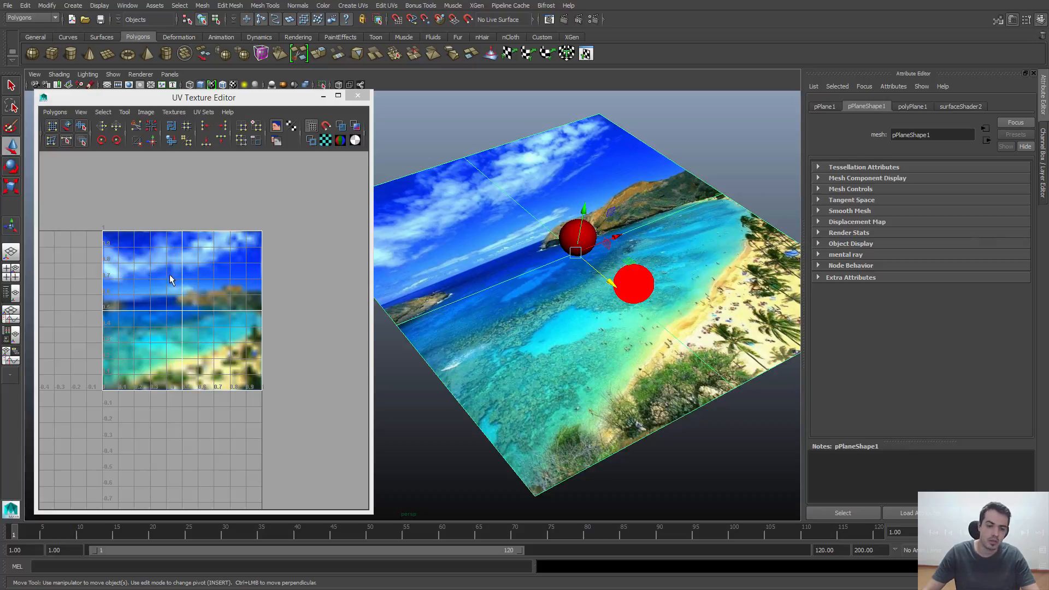
pyautogui.scroll(2, 174, 274)
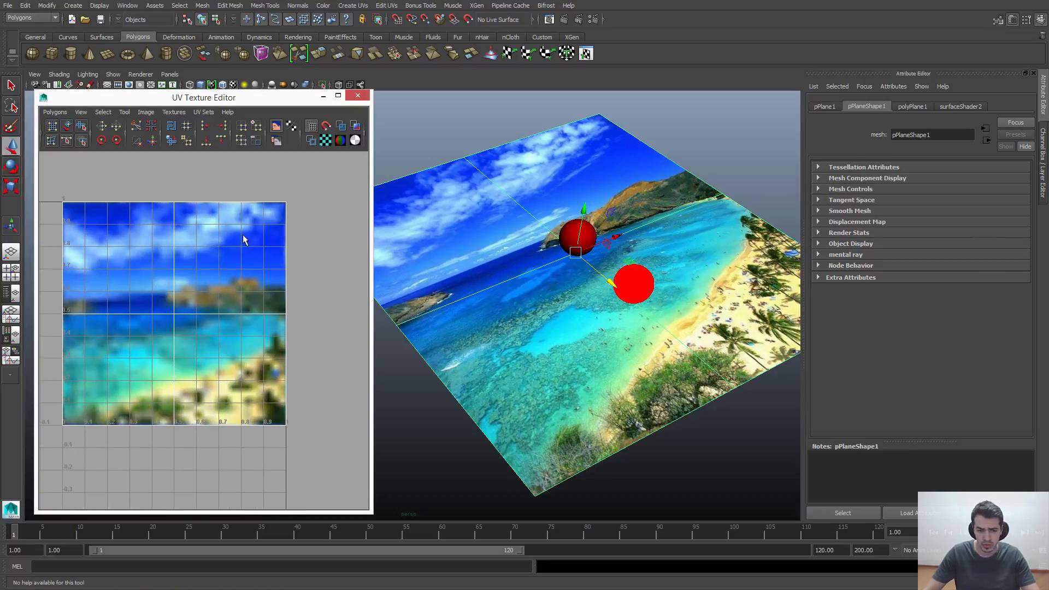
pyautogui.click(174, 112)
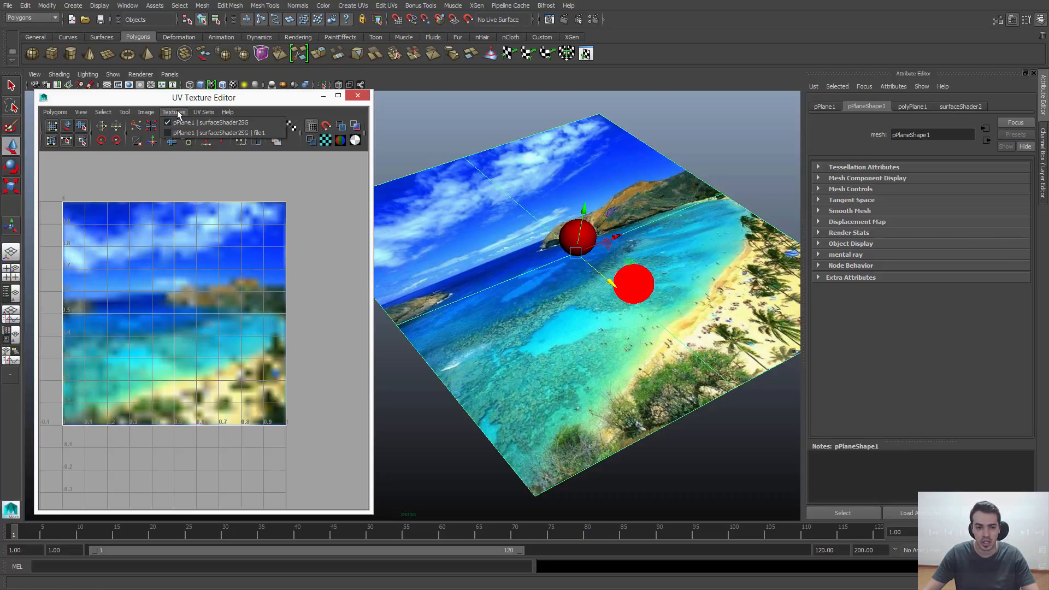
pyautogui.click(269, 133)
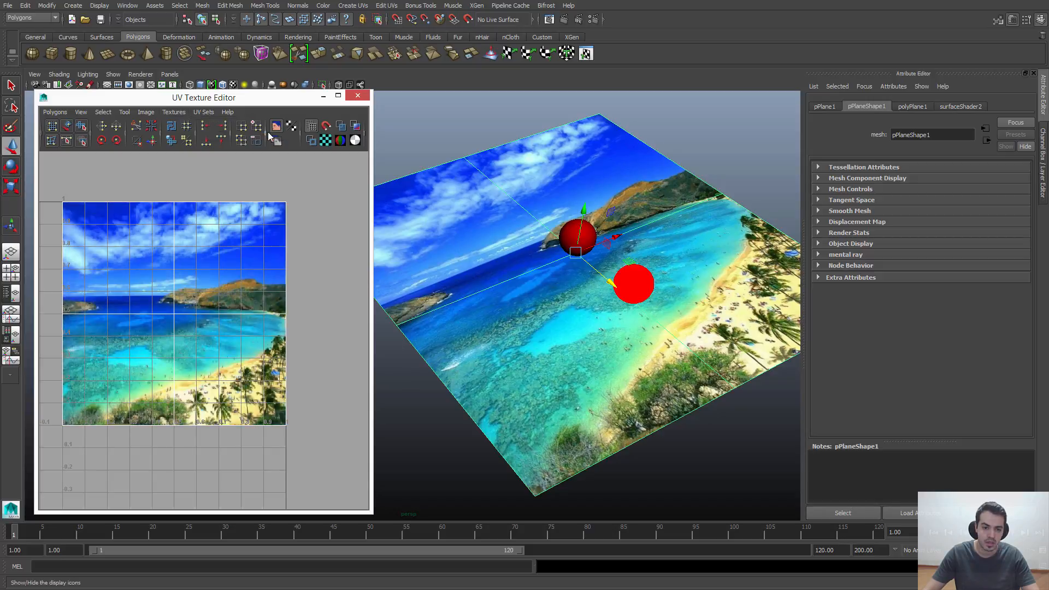
pyautogui.keyDown('alt'); pyautogui.moveTo(222, 361); pyautogui.dragTo(245, 369, button='middle'); pyautogui.keyUp('alt')
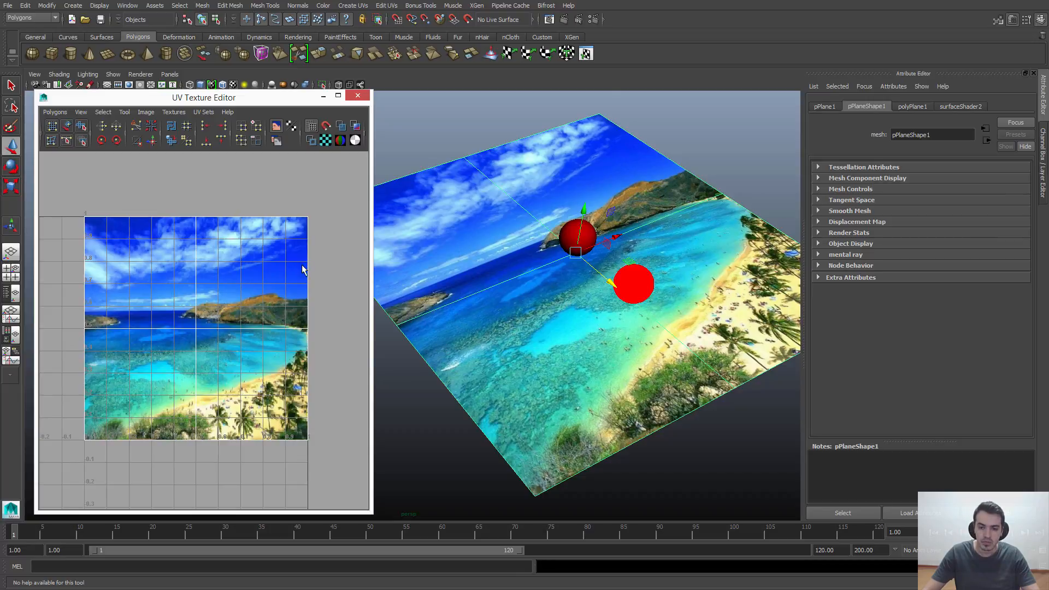
# - Reduce the height of the UV Texture Editor window to uncover more of the perspective view
pyautogui.keyDown('alt'); pyautogui.moveTo(484, 217); pyautogui.dragTo(516, 214, button='middle'); pyautogui.keyUp('alt')
pyautogui.keyDown('alt'); pyautogui.moveTo(515, 214); pyautogui.dragTo(514, 236); pyautogui.keyUp('alt')
pyautogui.keyDown('alt'); pyautogui.moveTo(514, 236); pyautogui.dragTo(495, 213, button='middle'); pyautogui.keyUp('alt')
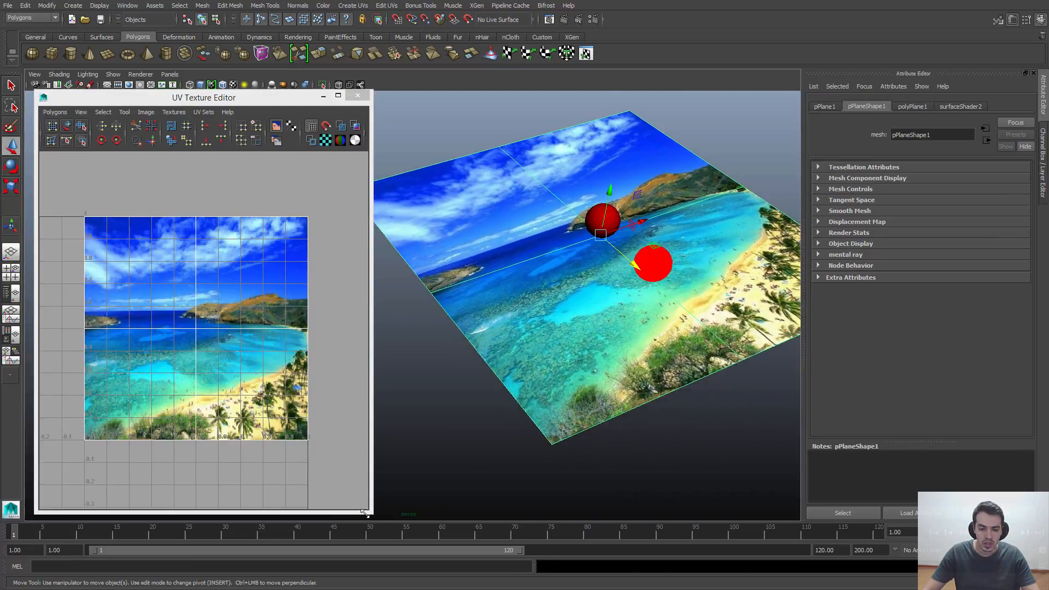
pyautogui.moveTo(364, 514); pyautogui.dragTo(363, 479)
# - Compare the image on the plane from several angles with its flat layout in the UV Texture Editor
pyautogui.keyDown('alt'); pyautogui.moveTo(641, 312); pyautogui.dragTo(562, 303); pyautogui.keyUp('alt')
pyautogui.keyDown('alt'); pyautogui.moveTo(562, 304); pyautogui.dragTo(559, 300, button='right'); pyautogui.keyUp('alt')
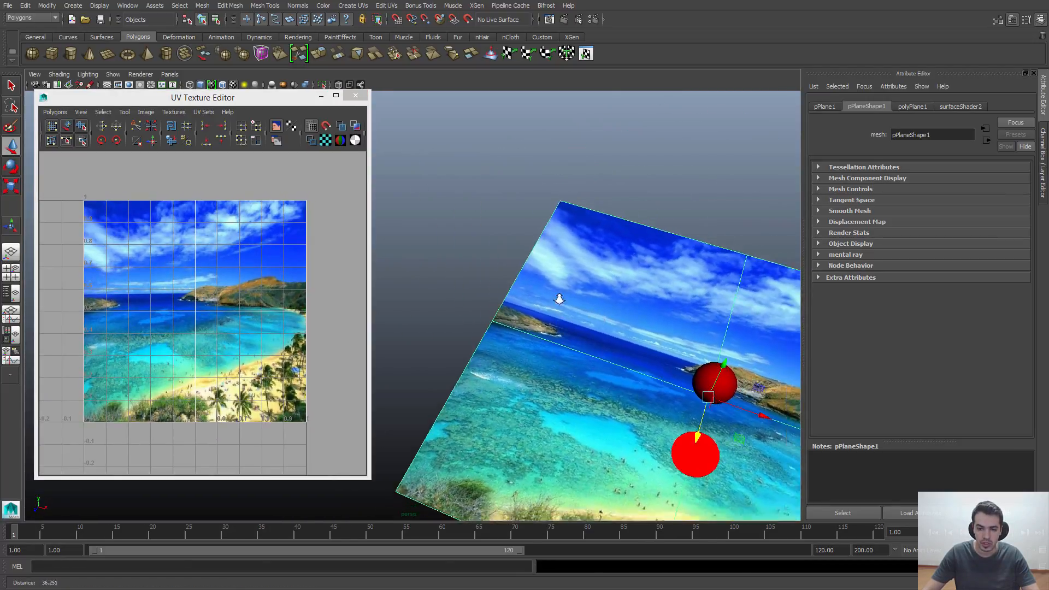
pyautogui.keyDown('alt'); pyautogui.moveTo(559, 299); pyautogui.dragTo(529, 255); pyautogui.keyUp('alt')
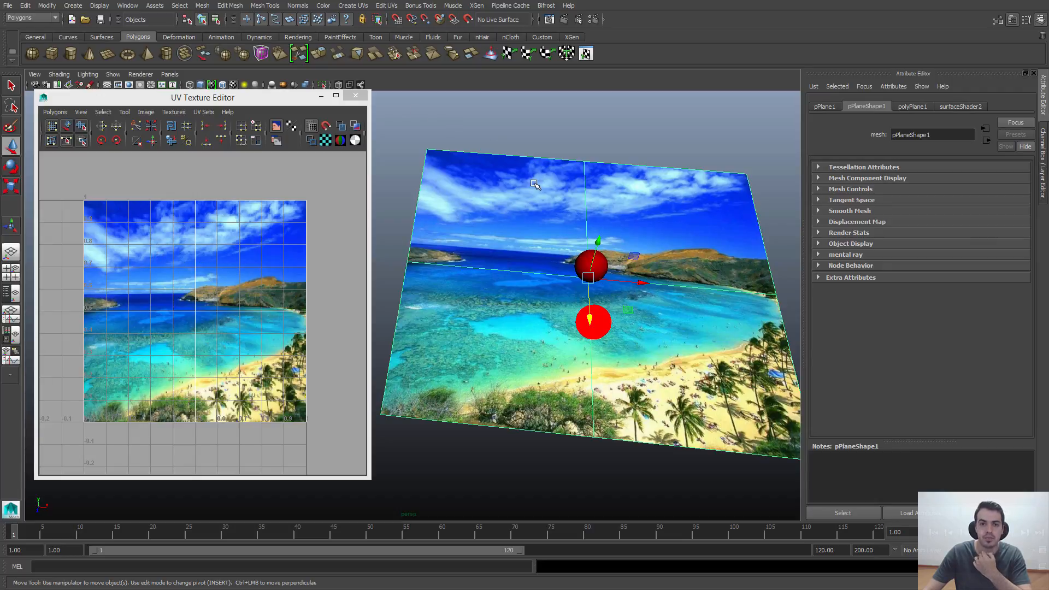
pyautogui.keyDown('alt'); pyautogui.moveTo(454, 208); pyautogui.dragTo(484, 235); pyautogui.keyUp('alt')
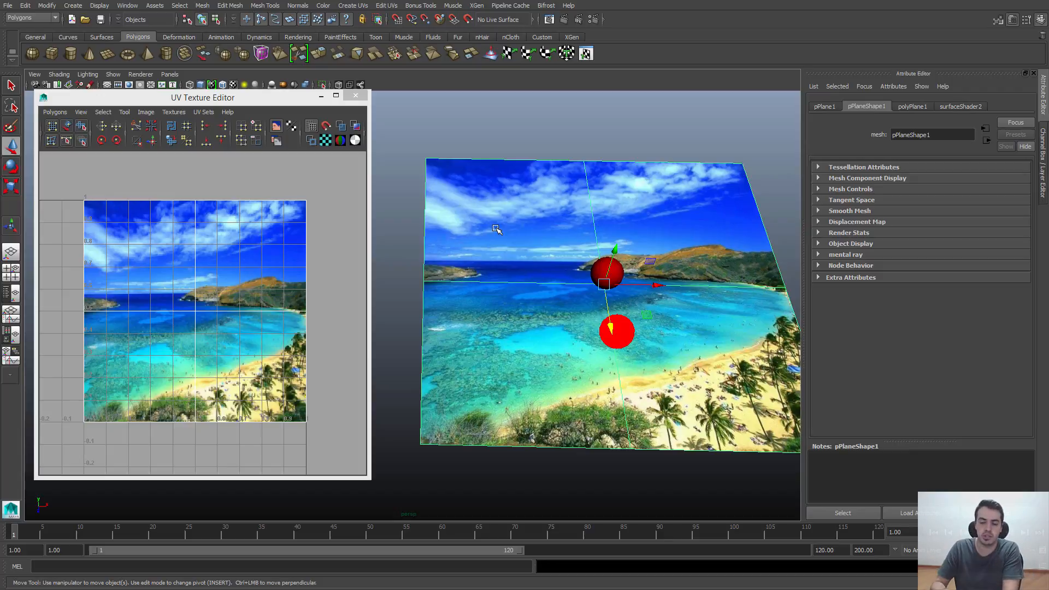
pyautogui.keyDown('alt'); pyautogui.moveTo(496, 229); pyautogui.dragTo(611, 330); pyautogui.keyUp('alt')
pyautogui.keyDown('alt'); pyautogui.moveTo(612, 330); pyautogui.dragTo(628, 310, button='middle'); pyautogui.keyUp('alt')
pyautogui.keyDown('alt'); pyautogui.moveTo(627, 310); pyautogui.dragTo(581, 294); pyautogui.keyUp('alt')
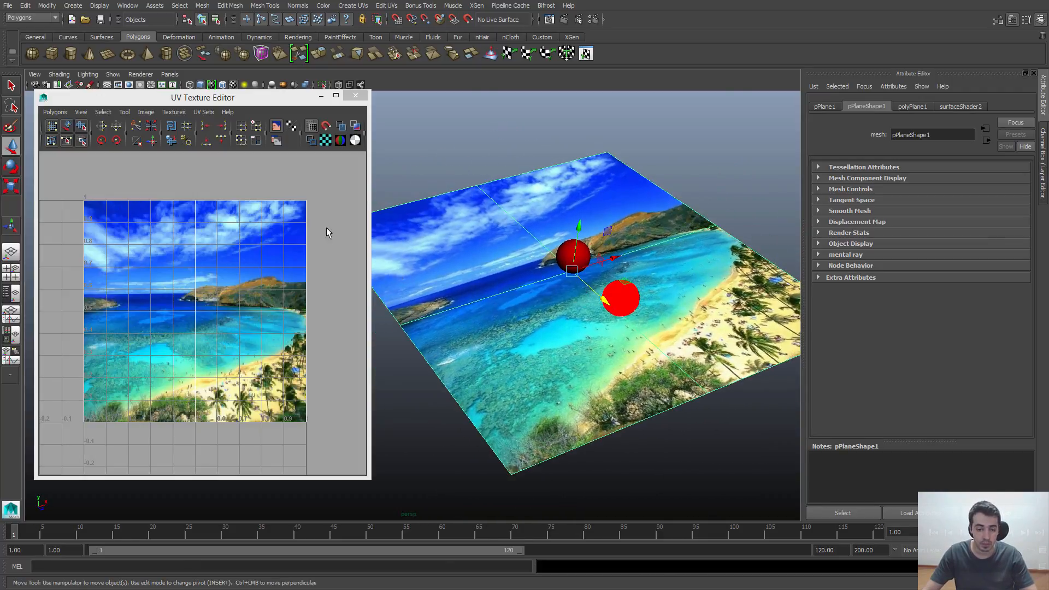
pyautogui.keyDown('alt'); pyautogui.moveTo(426, 217); pyautogui.dragTo(478, 225, button='middle'); pyautogui.keyUp('alt')
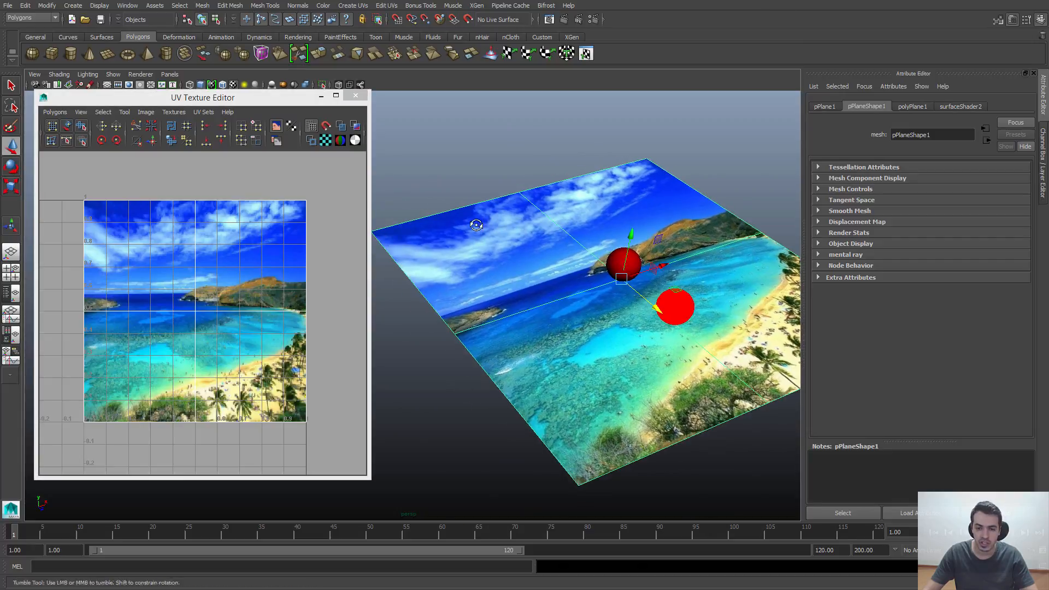
pyautogui.keyDown('alt'); pyautogui.moveTo(478, 224); pyautogui.dragTo(455, 213); pyautogui.keyUp('alt')
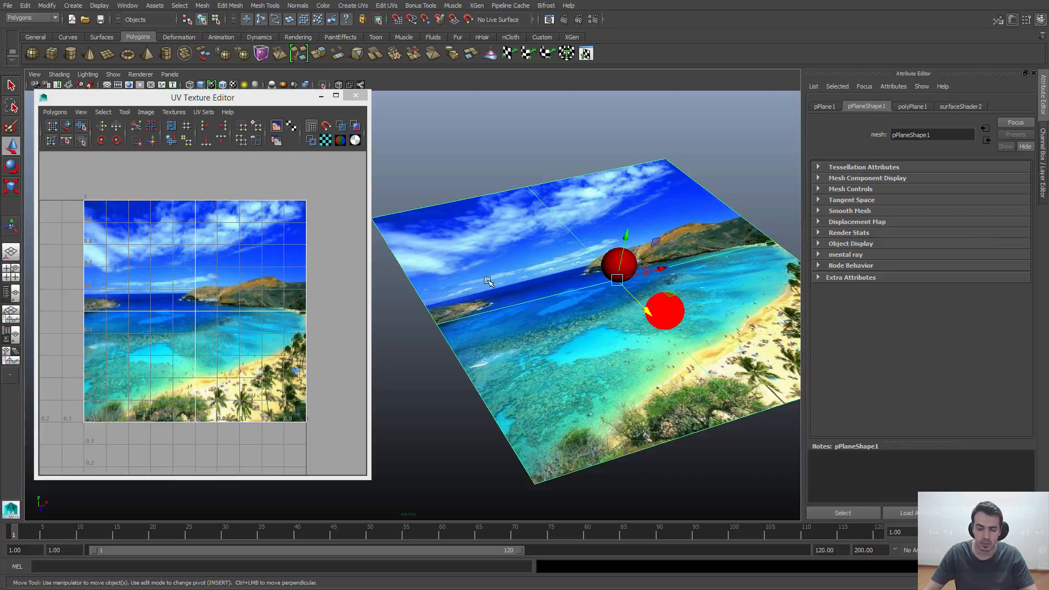
# - Switch the plane to vertex selection and select its far-left corner vertex in the perspective view
pyautogui.keyDown('alt'); pyautogui.moveTo(417, 242); pyautogui.dragTo(458, 236, button='middle'); pyautogui.keyUp('alt')
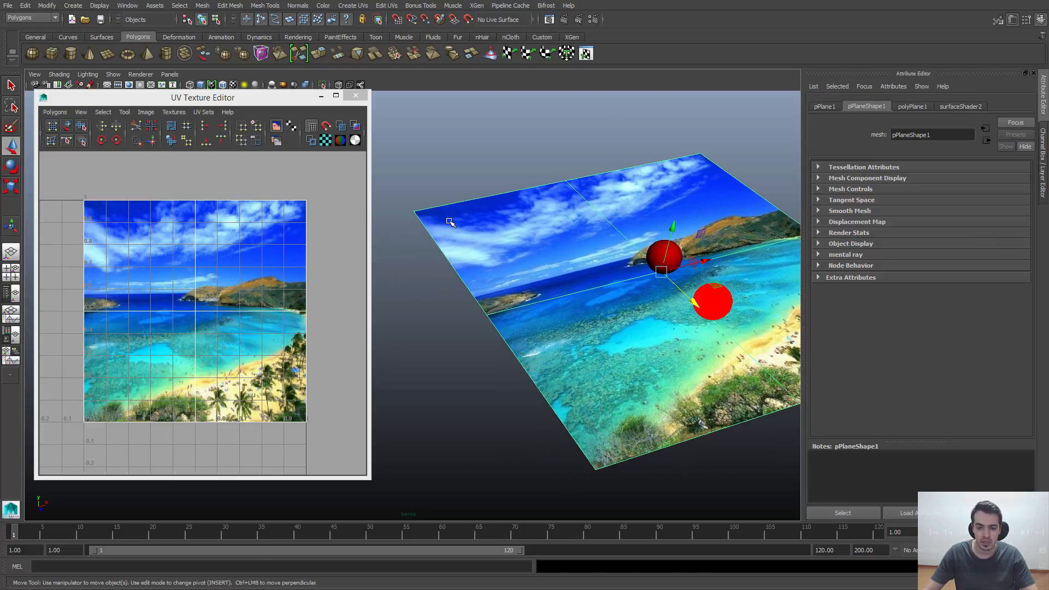
pyautogui.rightClick(499, 218)
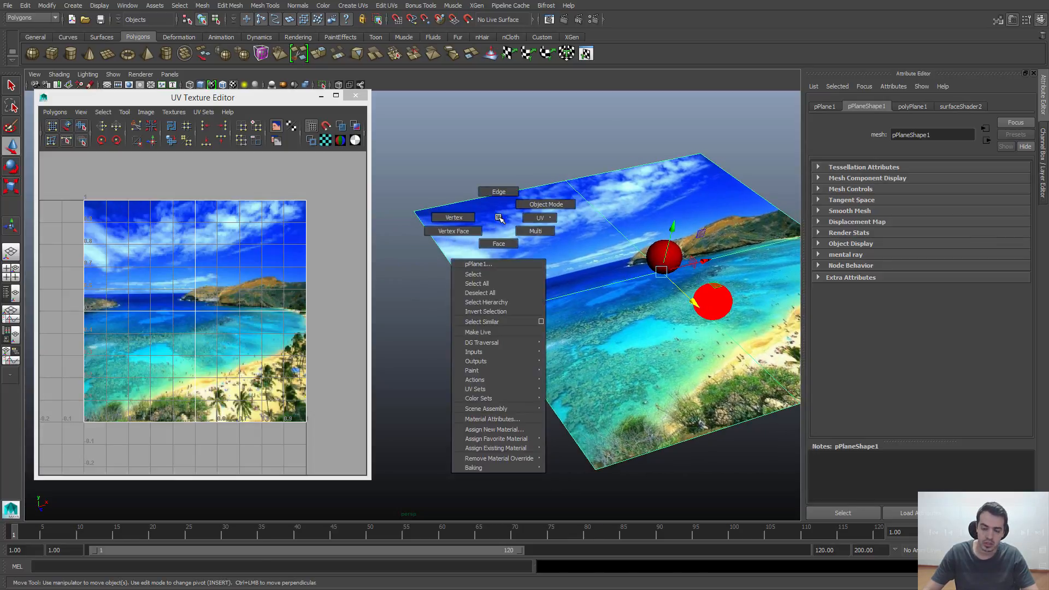
pyautogui.click(453, 218)
pyautogui.moveTo(402, 194); pyautogui.dragTo(460, 265)
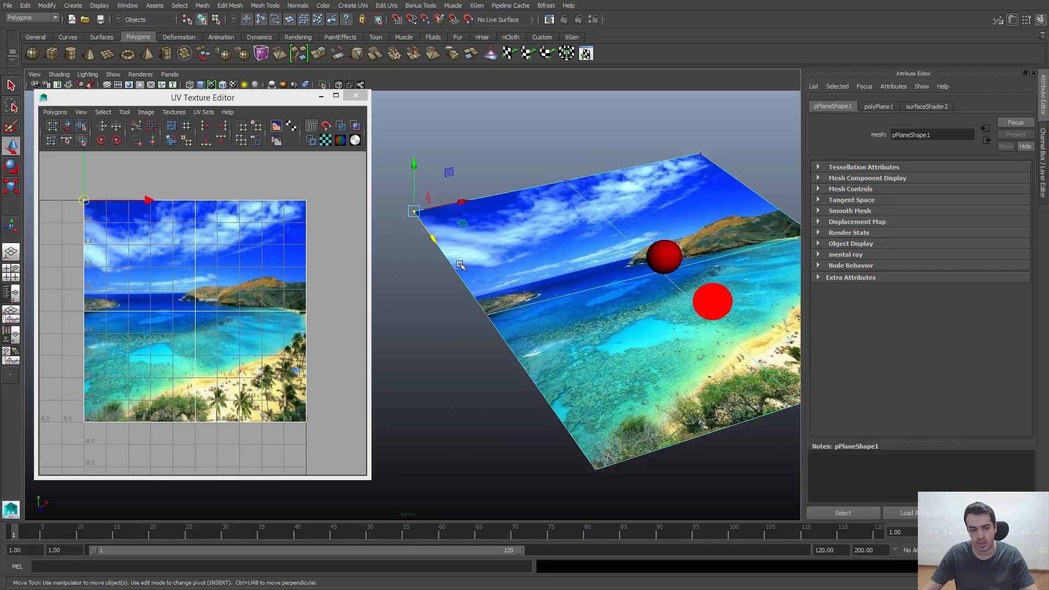
# - Examine where the selected corner vertex lies on the image in the UV Texture Editor
pyautogui.moveTo(244, 260)
pyautogui.keyDown('alt'); pyautogui.mouseDown(button='middle')
pyautogui.moveTo(234, 304)
pyautogui.moveTo(264, 255)
pyautogui.moveTo(252, 263)
pyautogui.mouseUp(button='middle'); pyautogui.keyUp('alt')
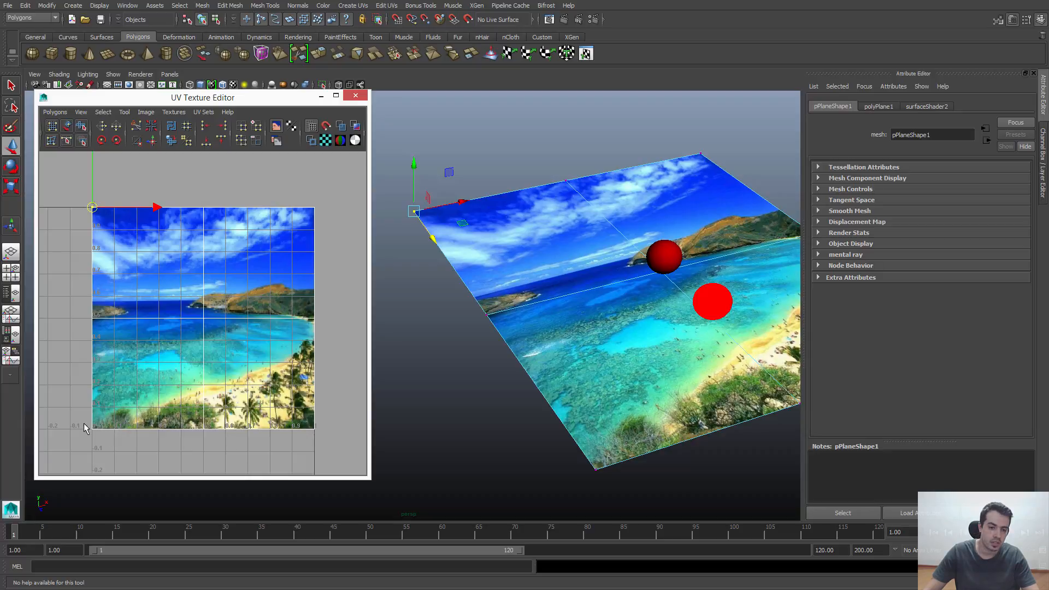
pyautogui.keyDown('alt'); pyautogui.moveTo(121, 271); pyautogui.dragTo(159, 255, button='middle'); pyautogui.keyUp('alt')
pyautogui.keyDown('alt'); pyautogui.moveTo(159, 254); pyautogui.dragTo(145, 252, button='right'); pyautogui.keyUp('alt')
pyautogui.keyDown('alt'); pyautogui.moveTo(144, 253); pyautogui.dragTo(98, 270, button='middle'); pyautogui.keyUp('alt')
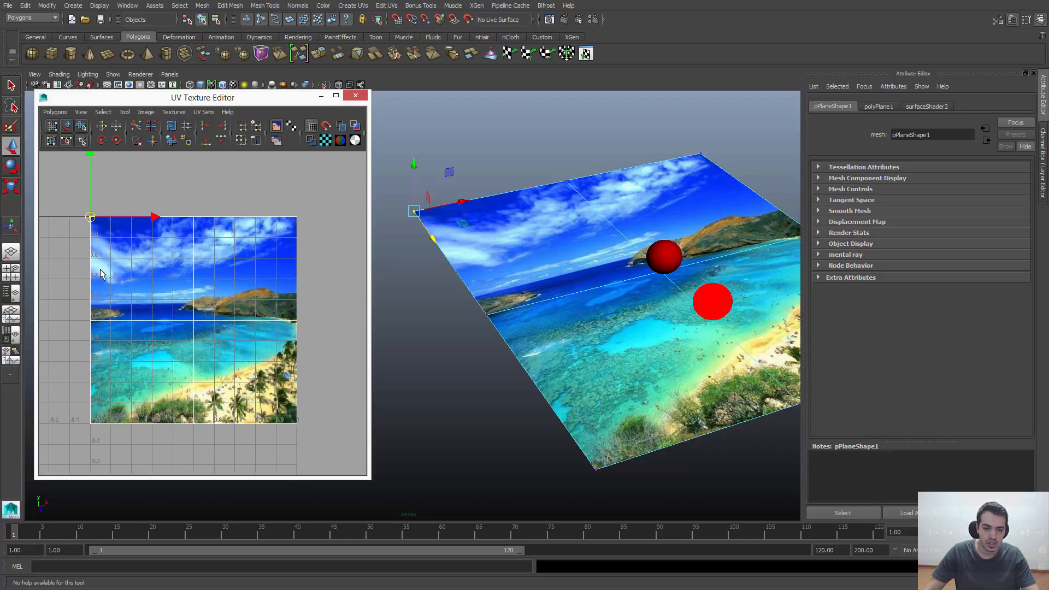
pyautogui.keyDown('alt'); pyautogui.moveTo(103, 201); pyautogui.dragTo(100, 214, button='middle'); pyautogui.keyUp('alt')
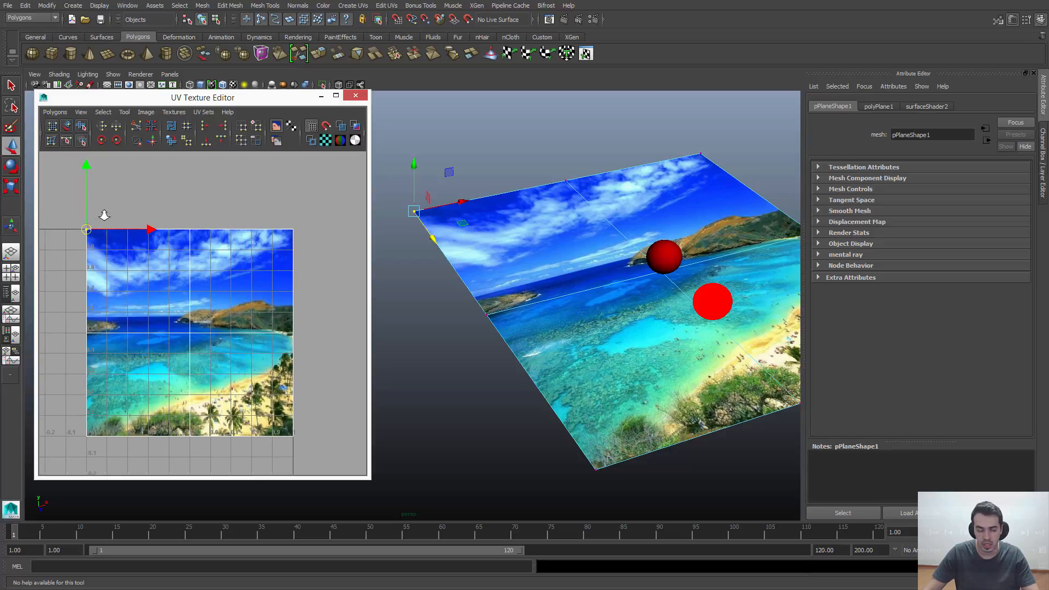
pyautogui.keyDown('alt'); pyautogui.moveTo(101, 212); pyautogui.dragTo(85, 213, button='right'); pyautogui.keyUp('alt')
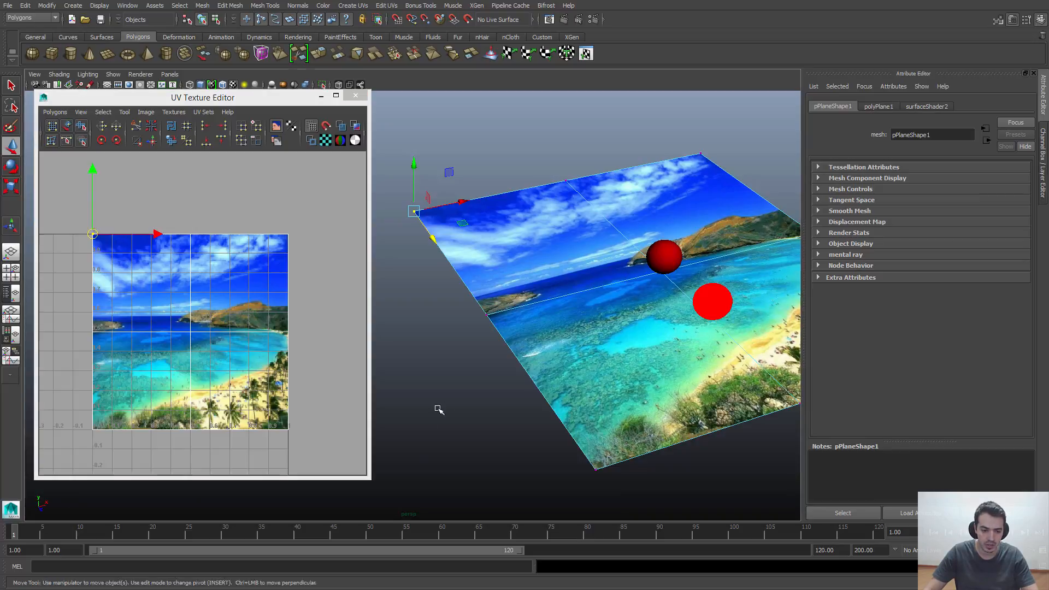
pyautogui.moveTo(436, 409)
pyautogui.keyDown('alt'); pyautogui.mouseDown()
pyautogui.moveTo(448, 405)
pyautogui.moveTo(439, 403)
pyautogui.mouseUp(); pyautogui.keyUp('alt')
pyautogui.keyDown('alt'); pyautogui.moveTo(190, 348); pyautogui.dragTo(194, 342, button='middle'); pyautogui.keyUp('alt')
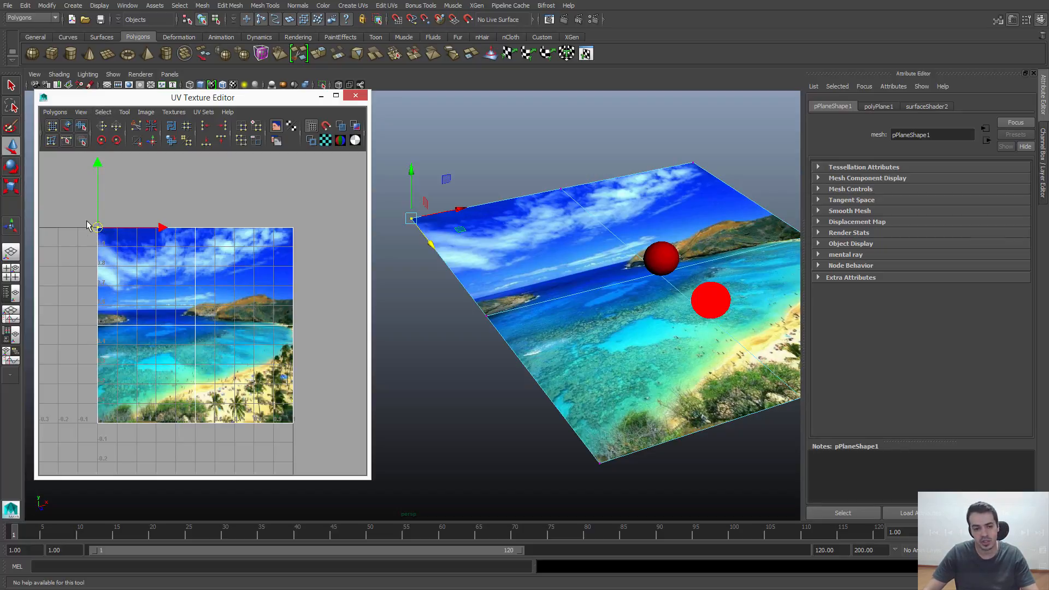
# - Try moving the selected corner's UV inward and down across the image, and undo the move
pyautogui.keyDown('alt'); pyautogui.moveTo(212, 310); pyautogui.dragTo(186, 289, button='middle'); pyautogui.keyUp('alt')
pyautogui.keyDown('alt'); pyautogui.moveTo(186, 289); pyautogui.dragTo(223, 302, button='right'); pyautogui.keyUp('alt')
pyautogui.keyDown('alt'); pyautogui.moveTo(190, 313); pyautogui.dragTo(175, 322, button='middle'); pyautogui.keyUp('alt')
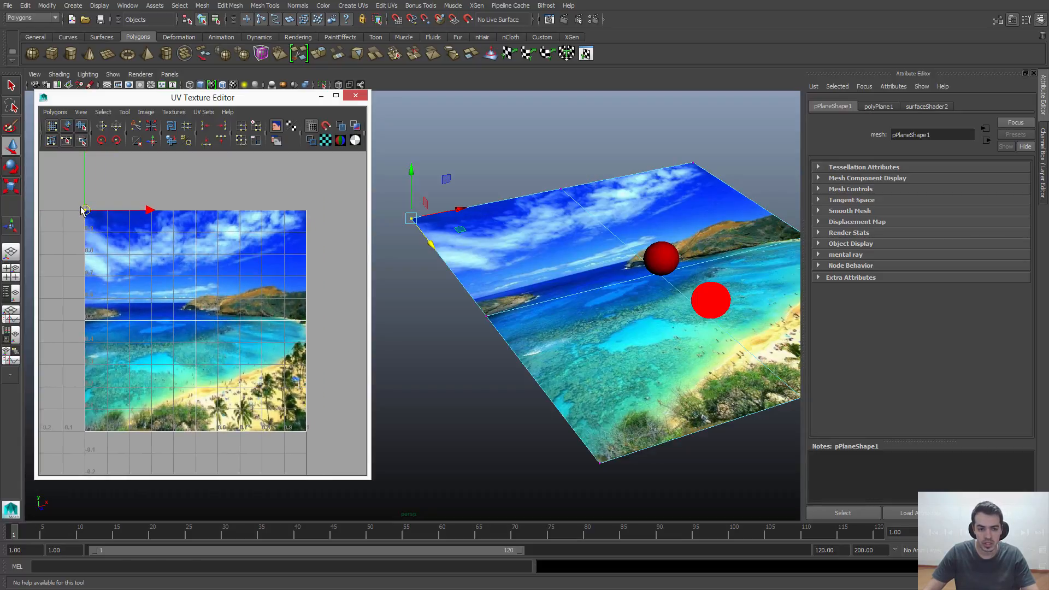
pyautogui.moveTo(86, 213); pyautogui.dragTo(162, 276)
pyautogui.hotkey('ctrl', 'z')
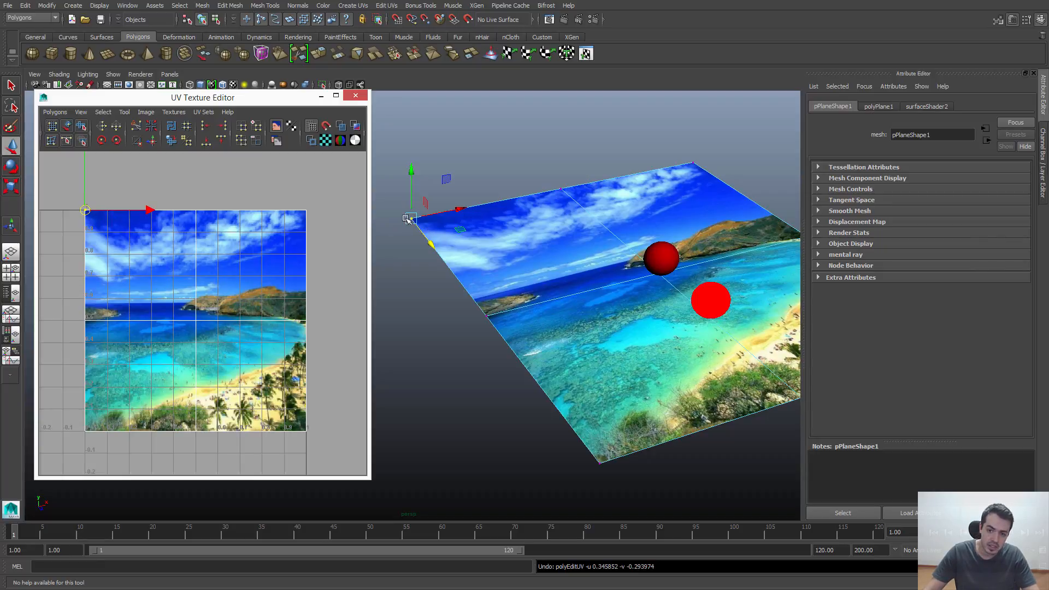
# - Select the middle vertex of the plane's far edge, check its matching UV position, and clear the selection
pyautogui.click(561, 189)
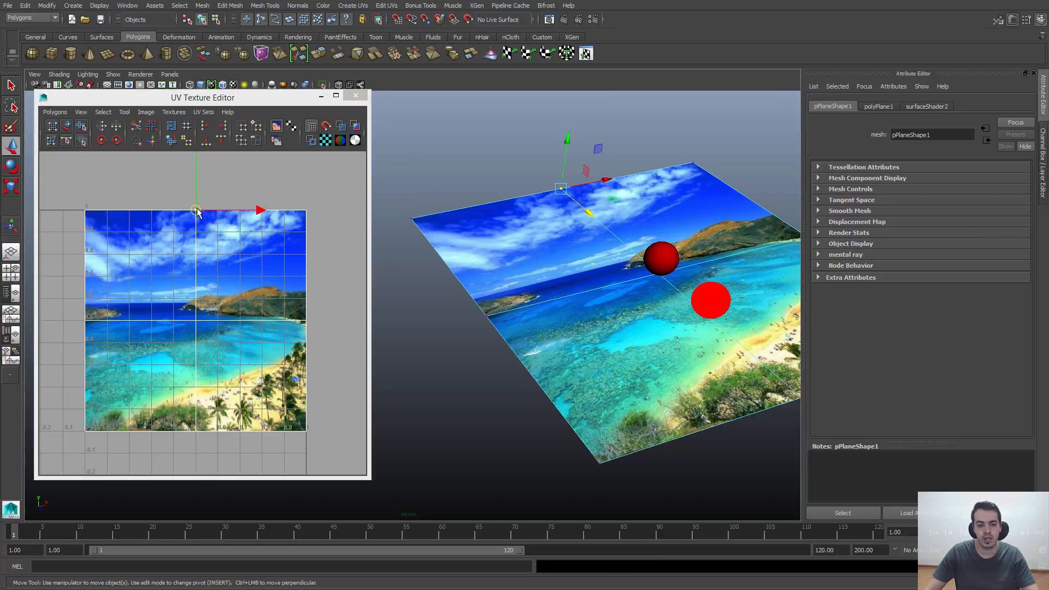
pyautogui.scroll(2, 196, 211)
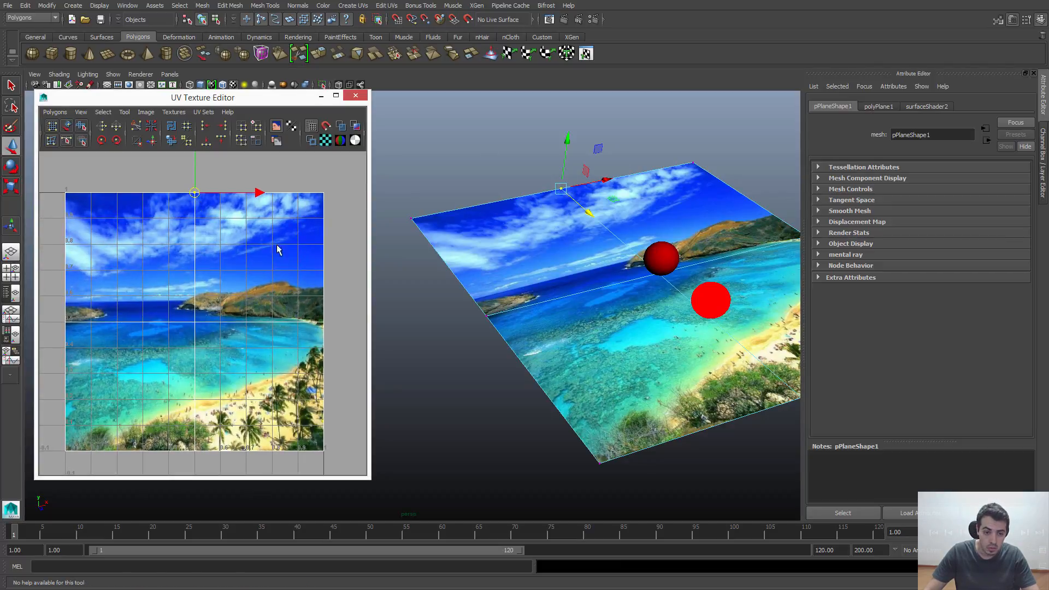
pyautogui.moveTo(117, 218); pyautogui.dragTo(142, 246)
pyautogui.moveTo(509, 223); pyautogui.dragTo(545, 239)
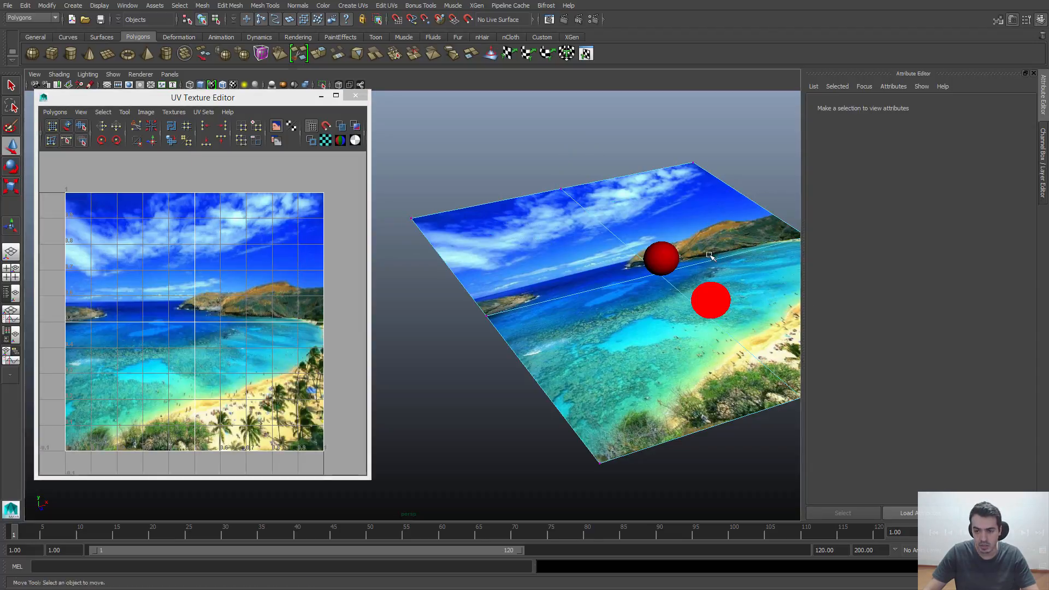
# - Compare the plane's remaining vertices with their UV positions, and select its near-left corner vertex
pyautogui.press('f')
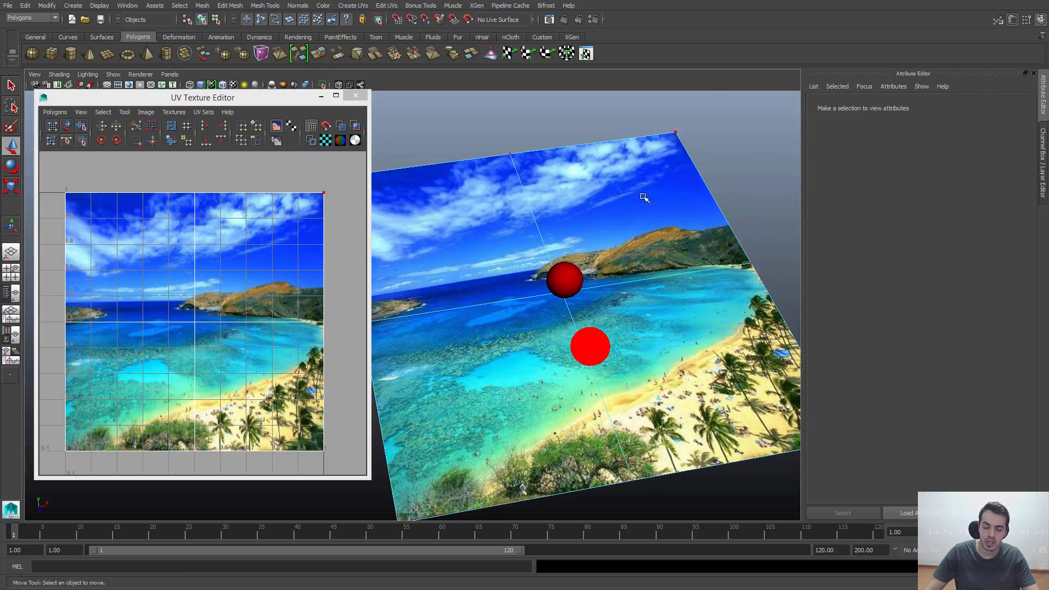
pyautogui.click(754, 279)
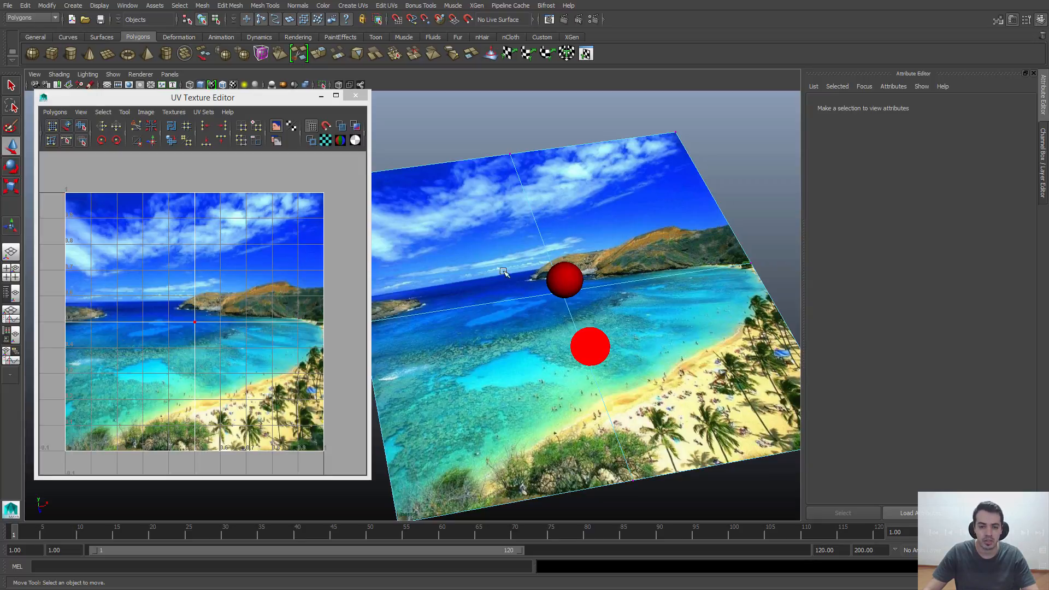
pyautogui.keyDown('alt'); pyautogui.moveTo(503, 272); pyautogui.dragTo(502, 243); pyautogui.keyUp('alt')
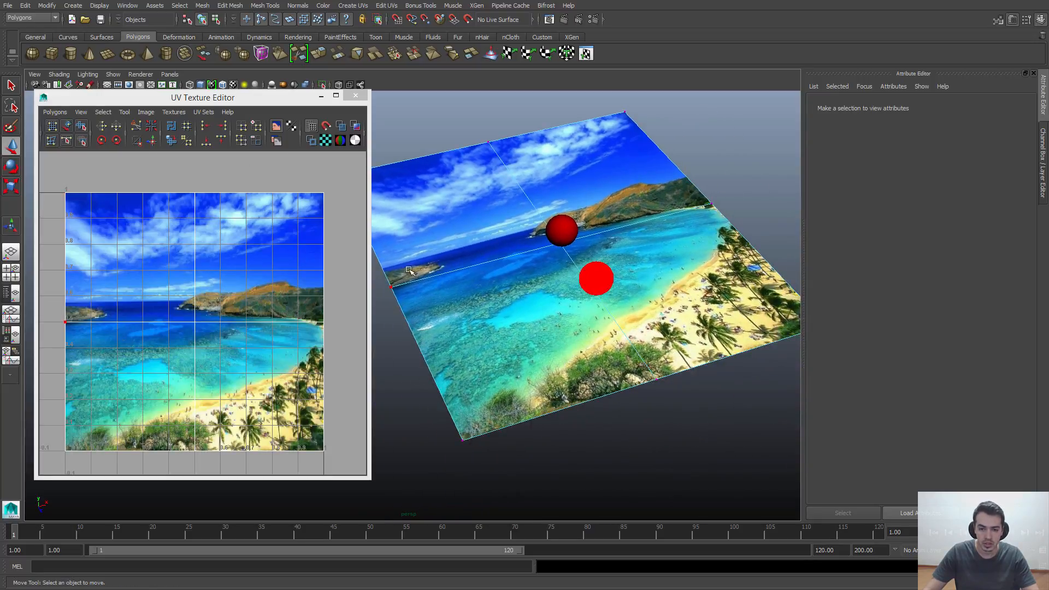
pyautogui.moveTo(431, 424); pyautogui.dragTo(510, 480)
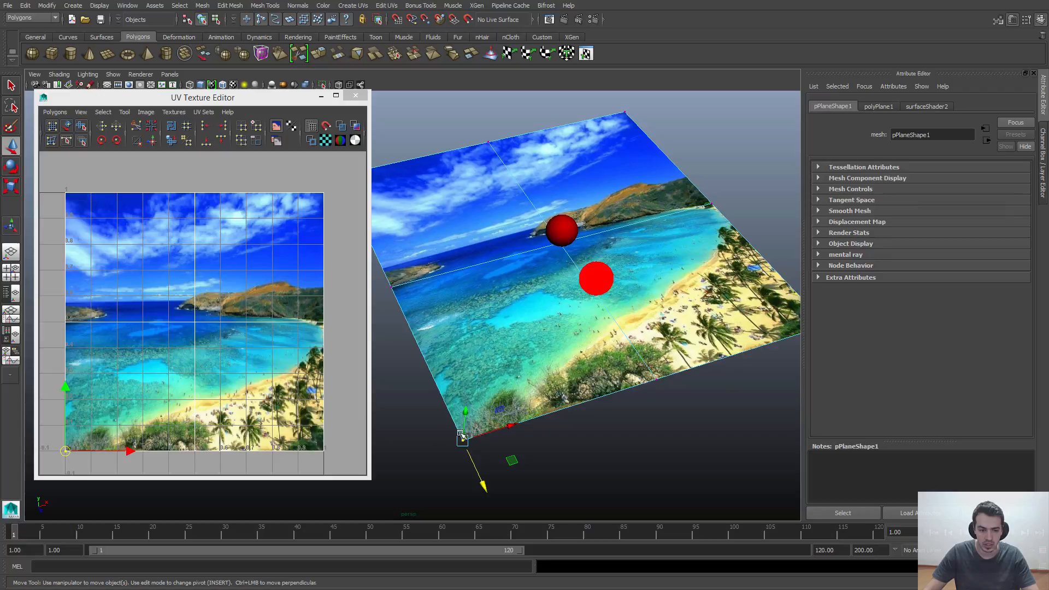
pyautogui.click(291, 436)
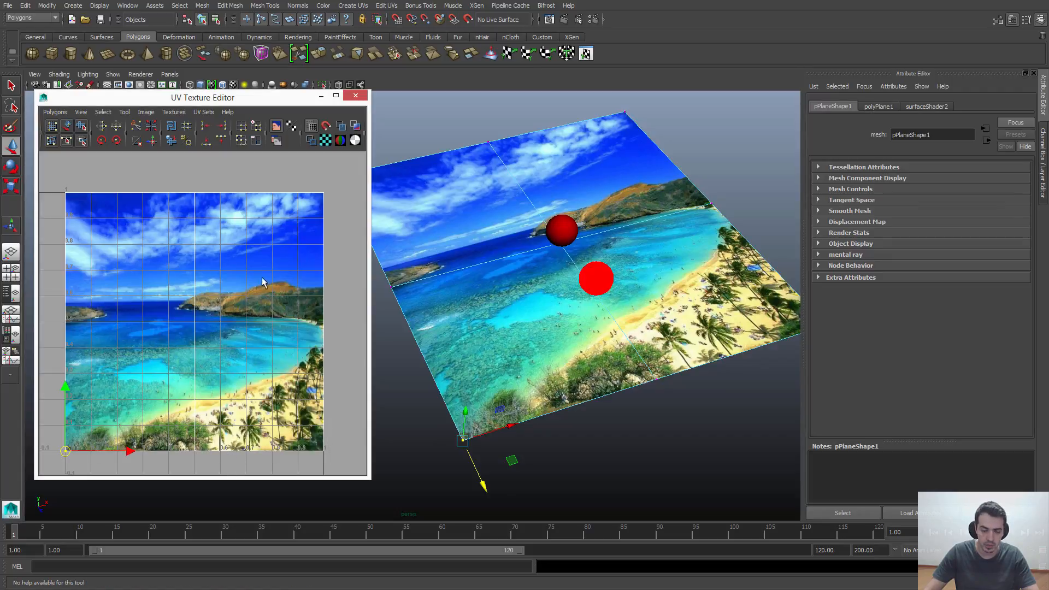
pyautogui.keyDown('alt'); pyautogui.moveTo(512, 303); pyautogui.dragTo(540, 316, button='middle'); pyautogui.keyUp('alt')
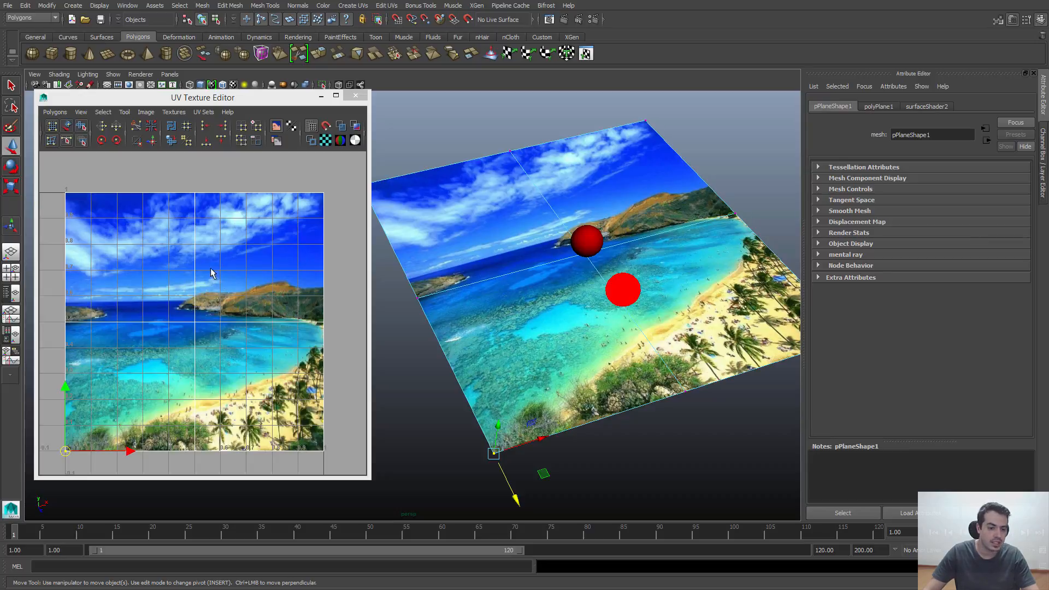
# - Switch to vertex selection in the UV Texture Editor and select the vertex at the image's upper-left corner
pyautogui.rightClick(196, 256)
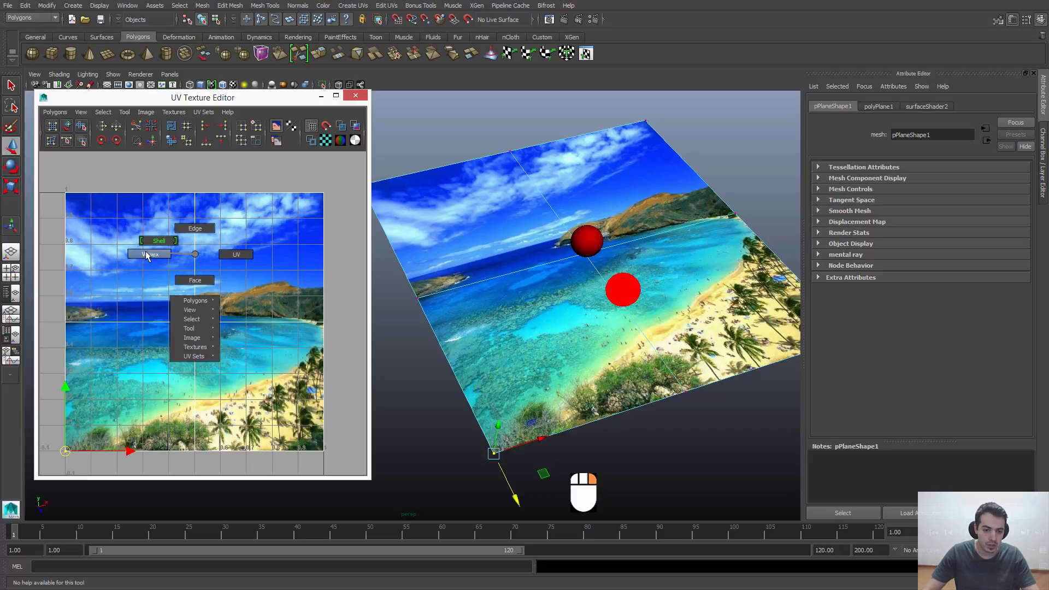
pyautogui.moveTo(179, 267)
pyautogui.mouseDown(button='right')
pyautogui.moveTo(199, 260)
pyautogui.moveTo(164, 261)
pyautogui.mouseUp(button='right')
pyautogui.moveTo(59, 174); pyautogui.dragTo(100, 237)
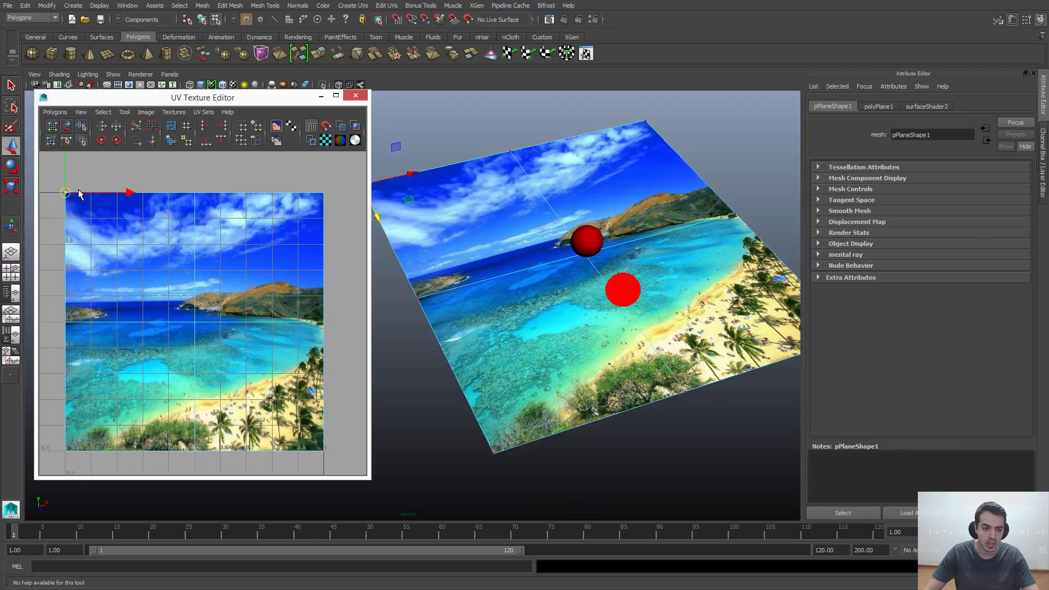
# - Try moving the image's upper-left corner vertex inward in the UV Texture Editor, and undo the recent moves
pyautogui.moveTo(72, 199); pyautogui.dragTo(153, 241)
pyautogui.hotkey('ctrl', 'z')
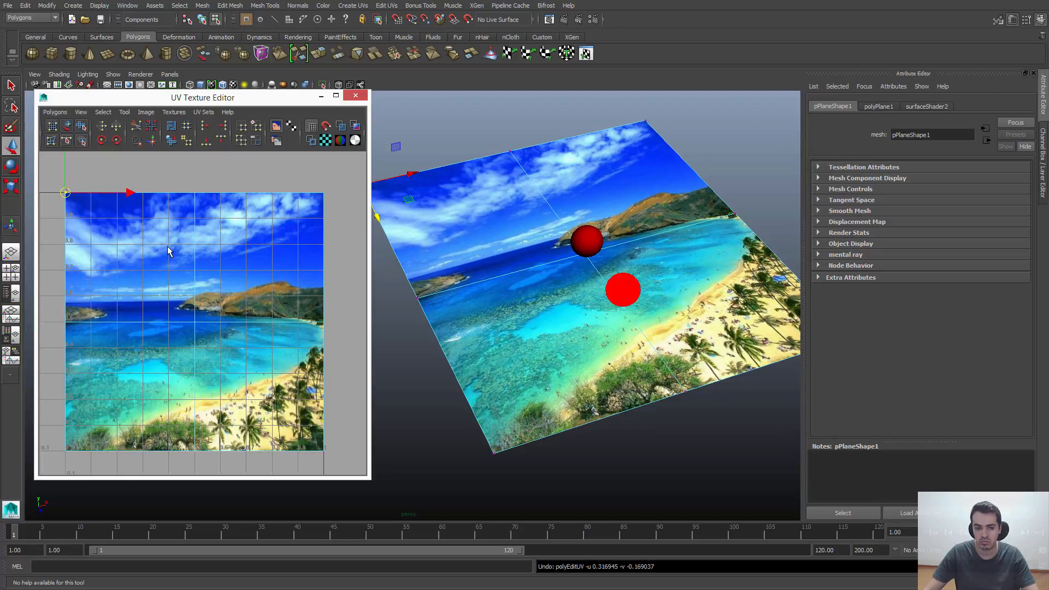
pyautogui.hotkey('ctrl', 'z')
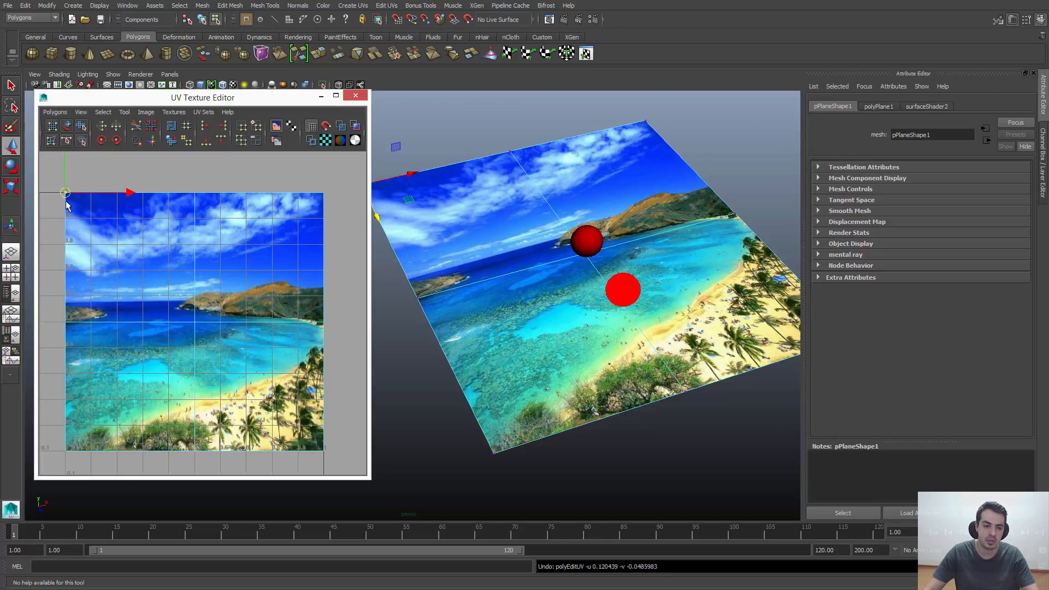
# - Switch to UV selection, try moving the three top-row UVs down into the image, and undo all these moves
pyautogui.rightClick(151, 235)
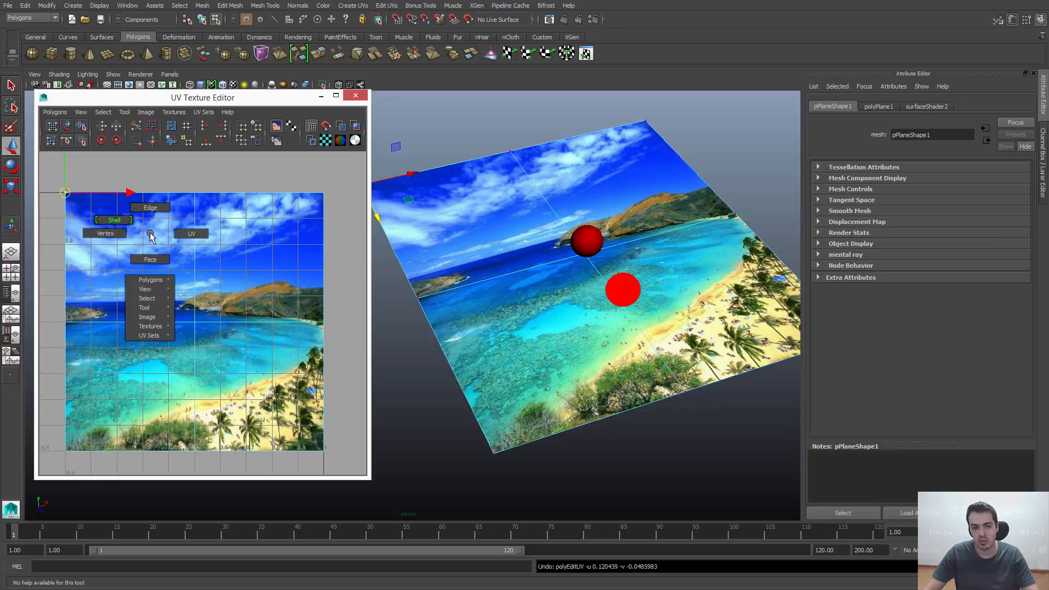
pyautogui.moveTo(150, 235); pyautogui.dragTo(195, 235, button='right')
pyautogui.moveTo(285, 176); pyautogui.dragTo(296, 240)
pyautogui.moveTo(171, 184); pyautogui.dragTo(199, 258)
pyautogui.moveTo(94, 223); pyautogui.dragTo(95, 223)
pyautogui.moveTo(66, 193); pyautogui.dragTo(134, 274)
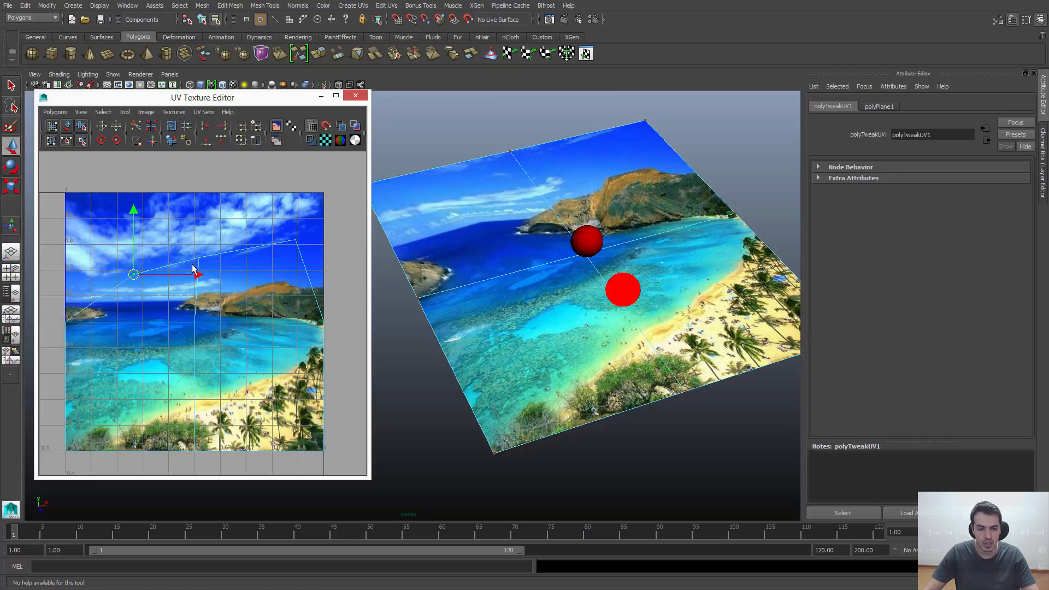
pyautogui.hotkey('ctrl', 'z')
pyautogui.hotkey('ctrl', 'z')
pyautogui.hotkey('ctrl', 'z')
pyautogui.hotkey('ctrl', 'z')
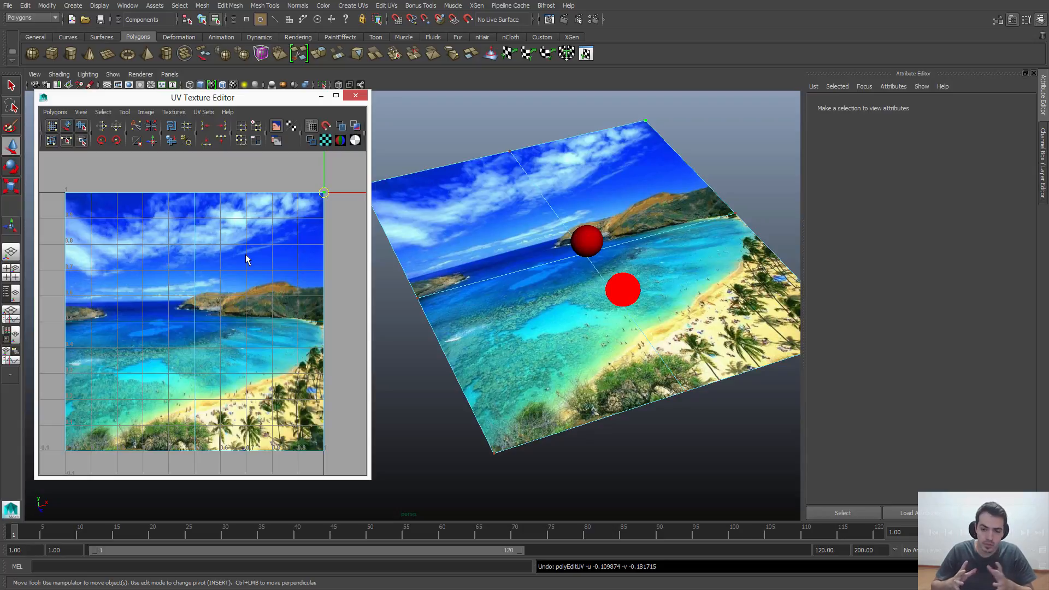
# - Return the plane to object mode and compare its texture with the UV layout from several angles
pyautogui.keyDown('alt'); pyautogui.moveTo(280, 211); pyautogui.dragTo(252, 215, button='right'); pyautogui.keyUp('alt')
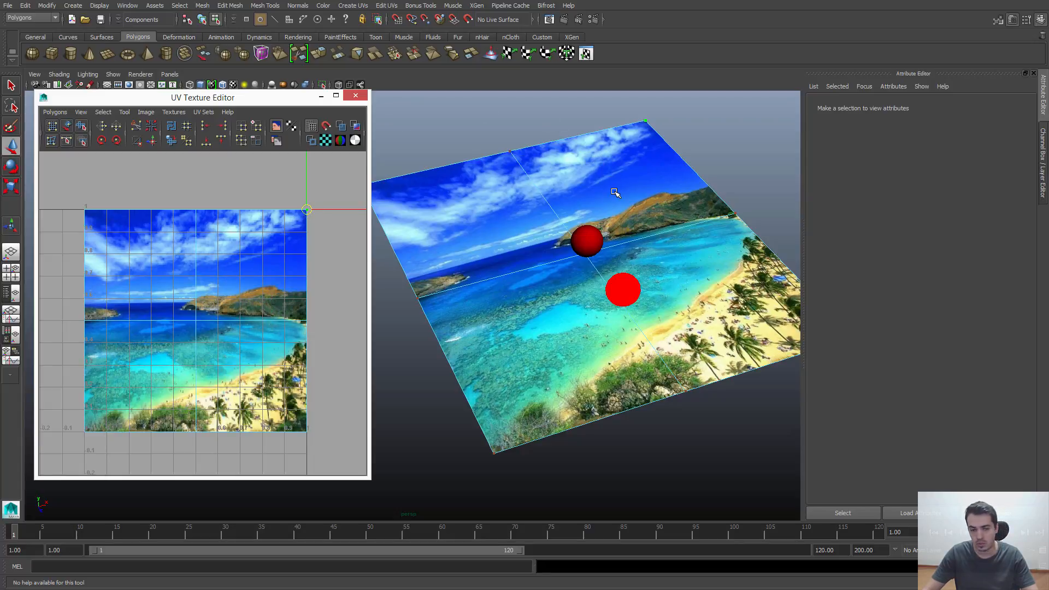
pyautogui.moveTo(613, 165); pyautogui.dragTo(644, 152, button='right')
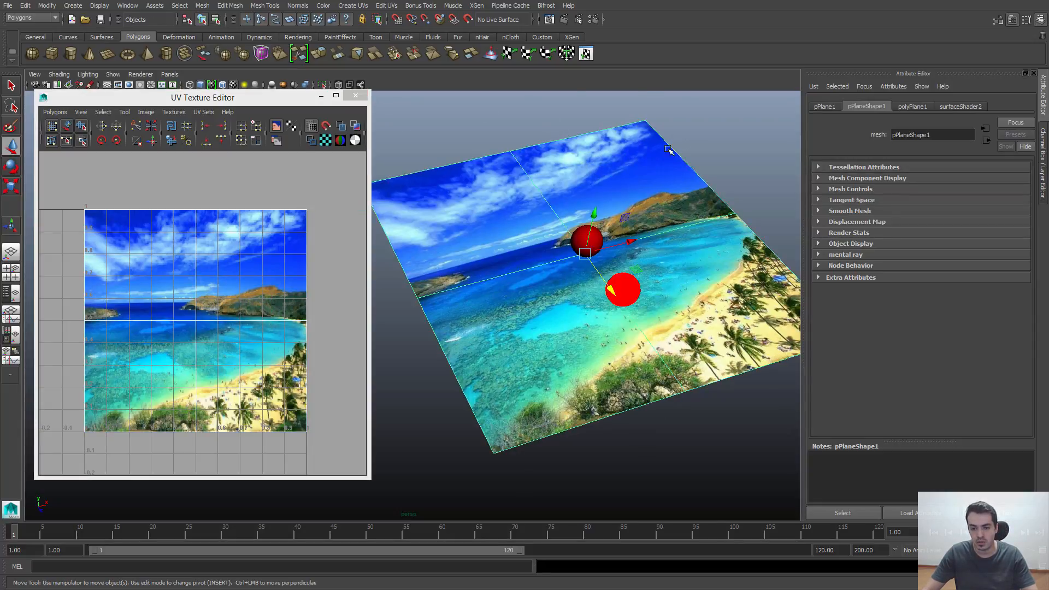
pyautogui.keyDown('alt'); pyautogui.moveTo(668, 149); pyautogui.dragTo(647, 162); pyautogui.keyUp('alt')
pyautogui.keyDown('alt'); pyautogui.moveTo(624, 230); pyautogui.dragTo(621, 248, button='right'); pyautogui.keyUp('alt')
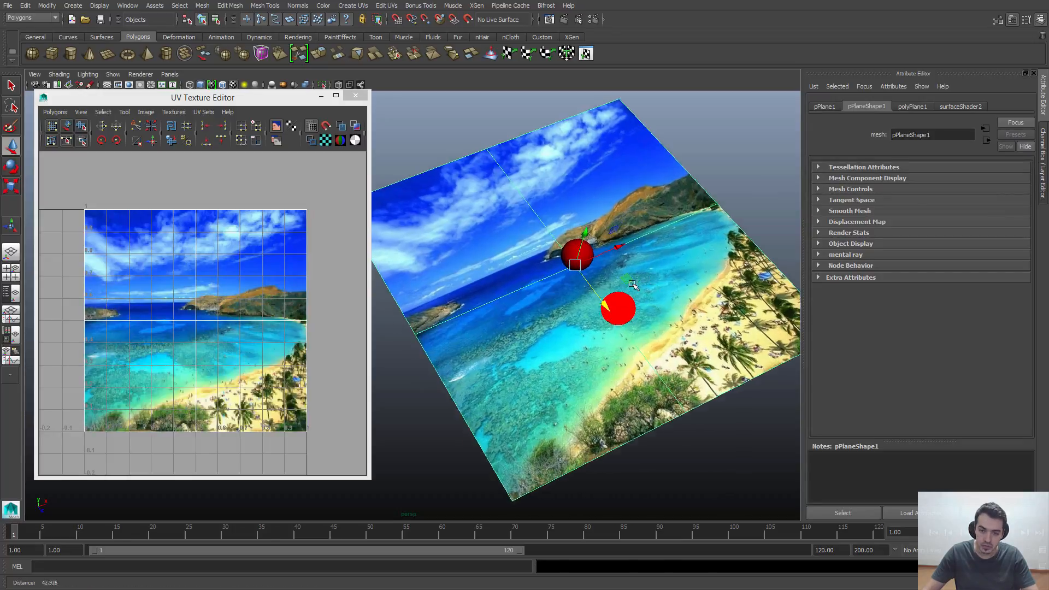
pyautogui.keyDown('alt'); pyautogui.moveTo(621, 248); pyautogui.dragTo(632, 255, button='middle'); pyautogui.keyUp('alt')
pyautogui.scroll(-1, 632, 254)
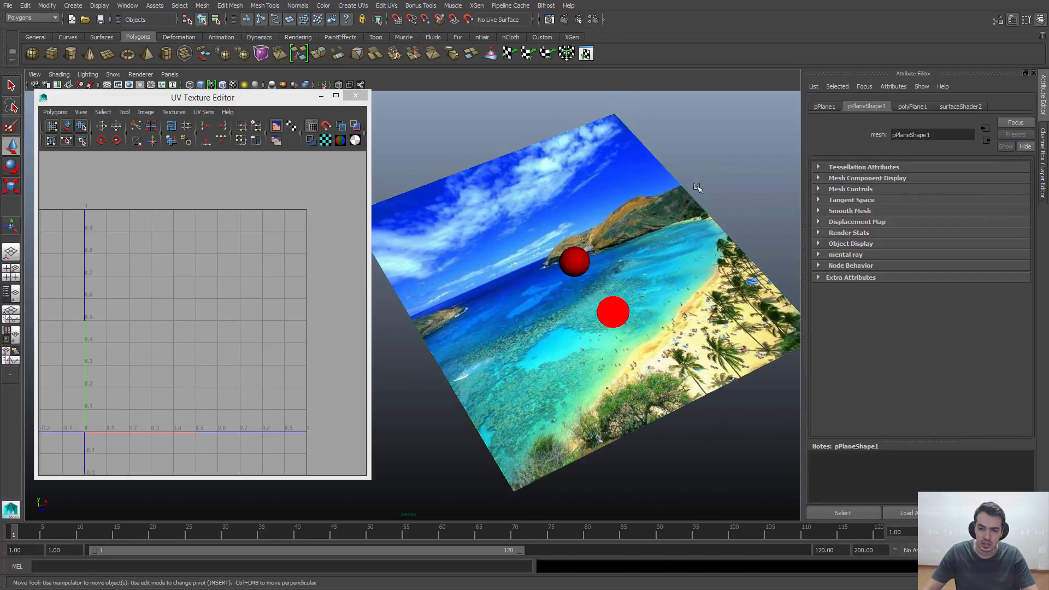
pyautogui.keyDown('alt'); pyautogui.moveTo(625, 137); pyautogui.dragTo(494, 193); pyautogui.keyUp('alt')
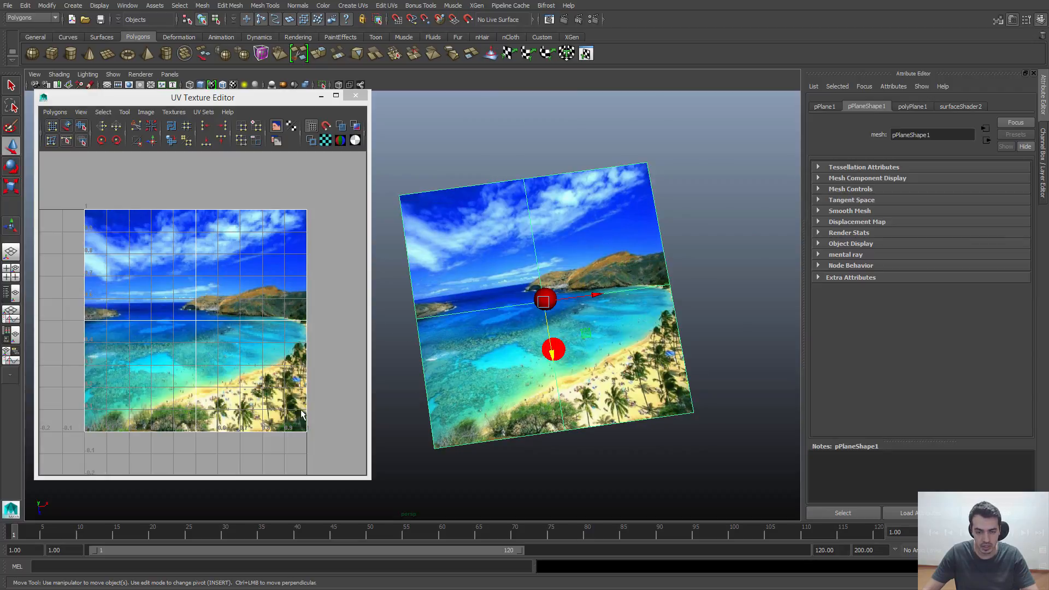
pyautogui.scroll(1, 350, 288)
pyautogui.moveTo(328, 303)
pyautogui.keyDown('alt'); pyautogui.mouseDown(button='middle')
pyautogui.moveTo(297, 286)
pyautogui.moveTo(335, 287)
pyautogui.mouseUp(button='middle'); pyautogui.keyUp('alt')
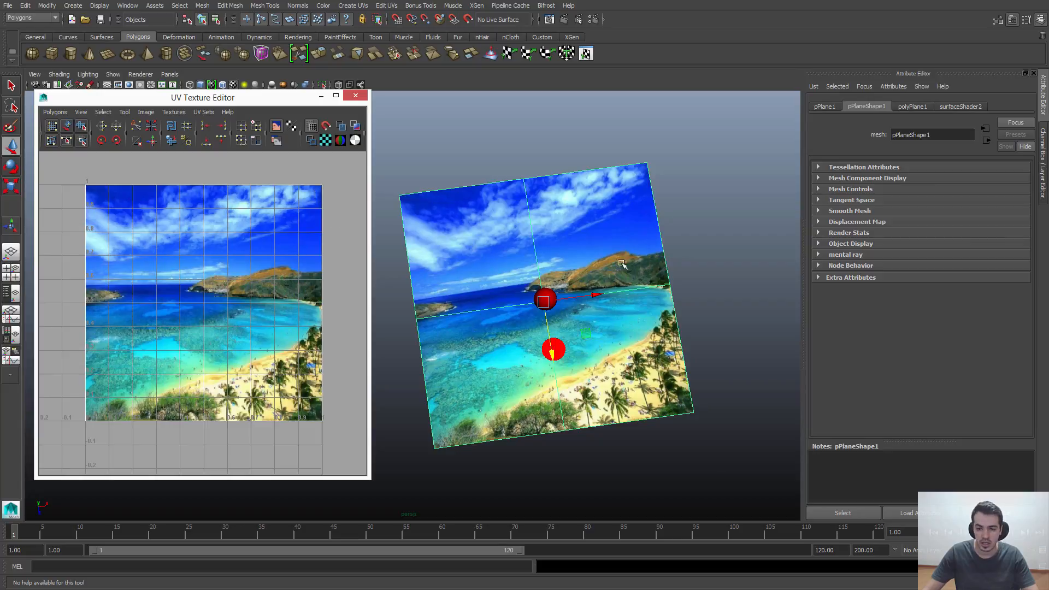
pyautogui.keyDown('alt'); pyautogui.moveTo(622, 263); pyautogui.dragTo(641, 244); pyautogui.keyUp('alt')
pyautogui.keyDown('alt'); pyautogui.moveTo(641, 244); pyautogui.dragTo(666, 225, button='middle'); pyautogui.keyUp('alt')
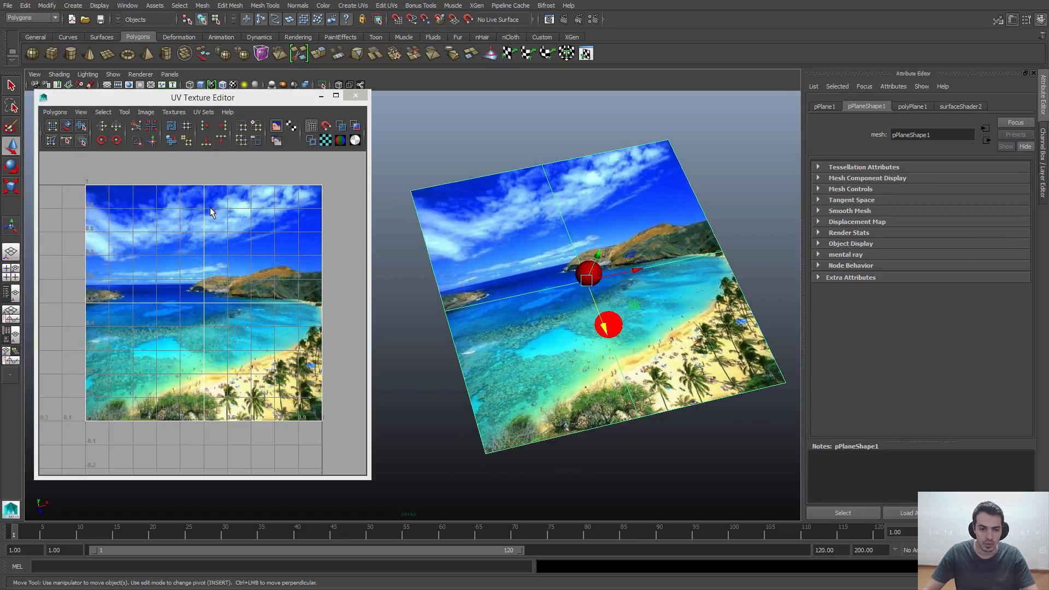
# - Select all of the plane's UVs and scale them down vertically and horizontally within the image
pyautogui.moveTo(209, 207); pyautogui.dragTo(244, 211, button='right')
pyautogui.moveTo(73, 172); pyautogui.dragTo(294, 366)
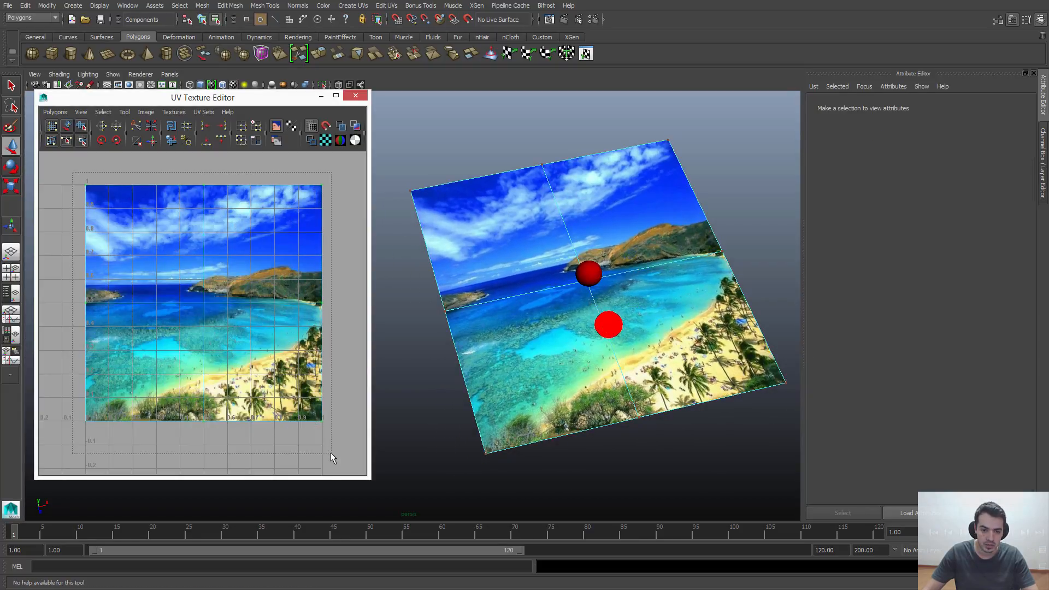
pyautogui.moveTo(330, 453); pyautogui.dragTo(331, 454)
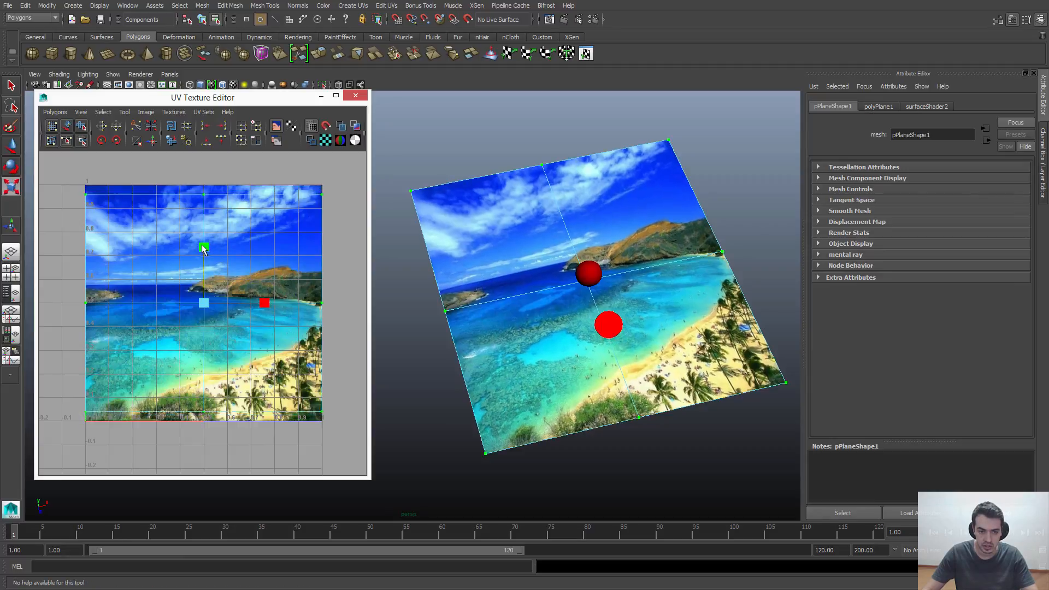
pyautogui.moveTo(203, 248); pyautogui.dragTo(213, 277)
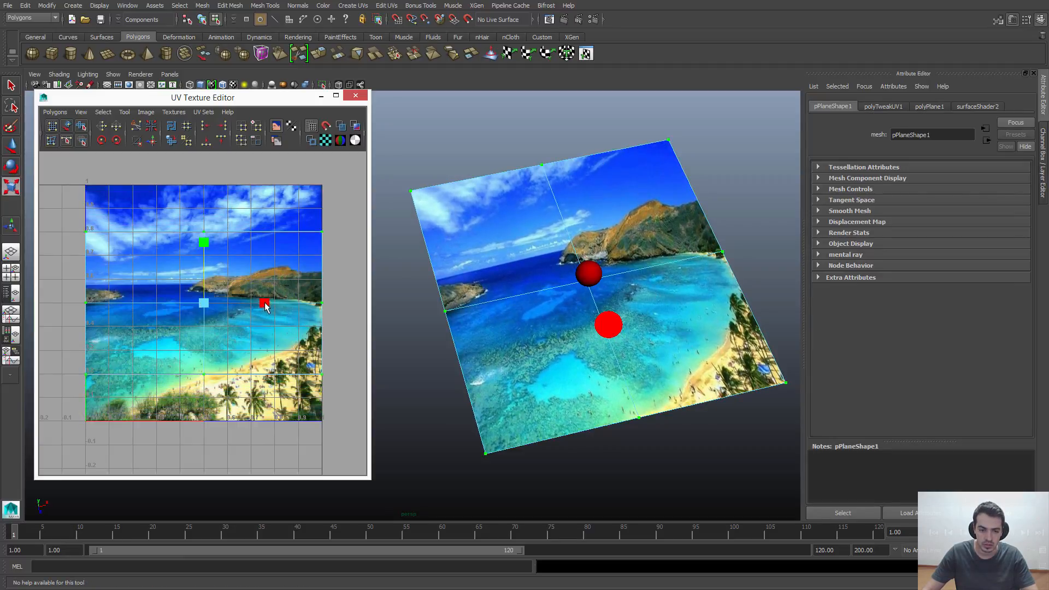
pyautogui.moveTo(266, 306); pyautogui.dragTo(239, 308)
# - Try moving the plane's right-column UVs outward, and undo the UV edits back to the full image layout
pyautogui.click(267, 232)
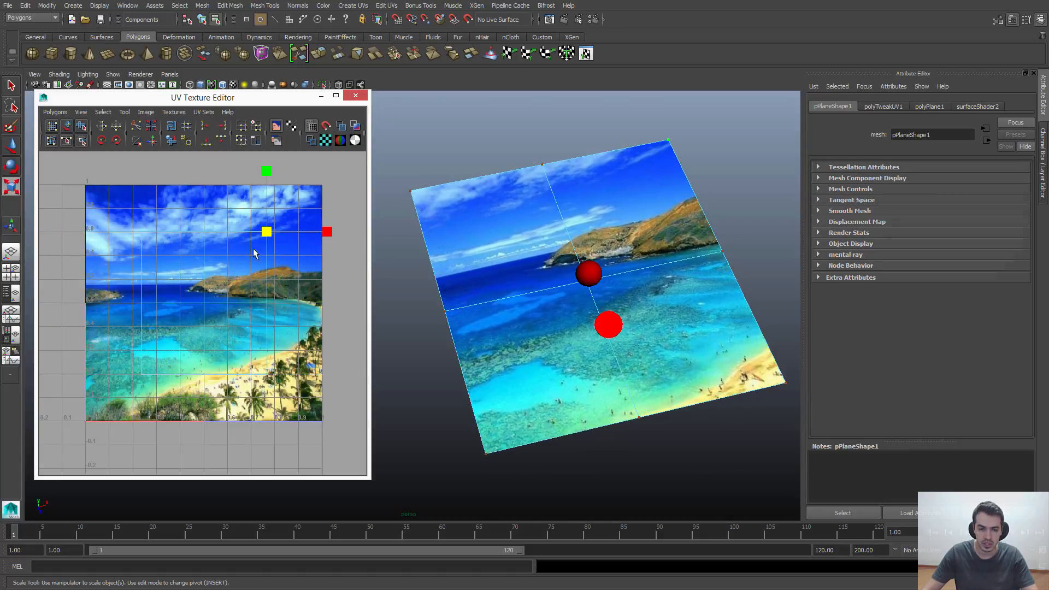
pyautogui.moveTo(302, 205); pyautogui.dragTo(262, 379)
pyautogui.press('w')
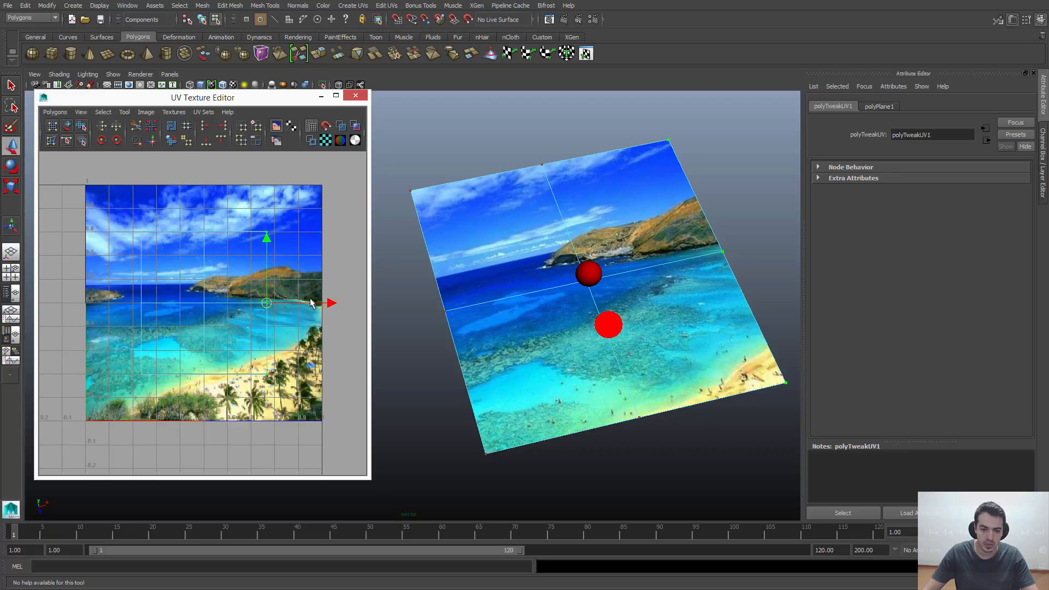
pyautogui.moveTo(321, 304); pyautogui.dragTo(351, 303)
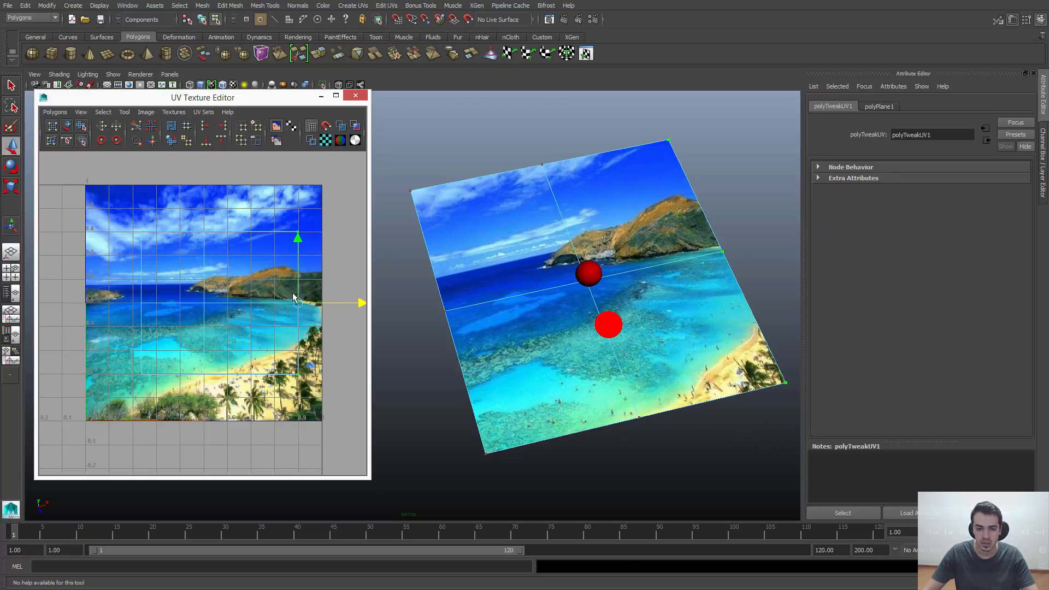
pyautogui.hotkey('ctrl', 'z')
pyautogui.hotkey('ctrl', 'z')
# - Return the plane to object mode and select the flat red sphere to show its UV layout
pyautogui.rightClick(592, 199)
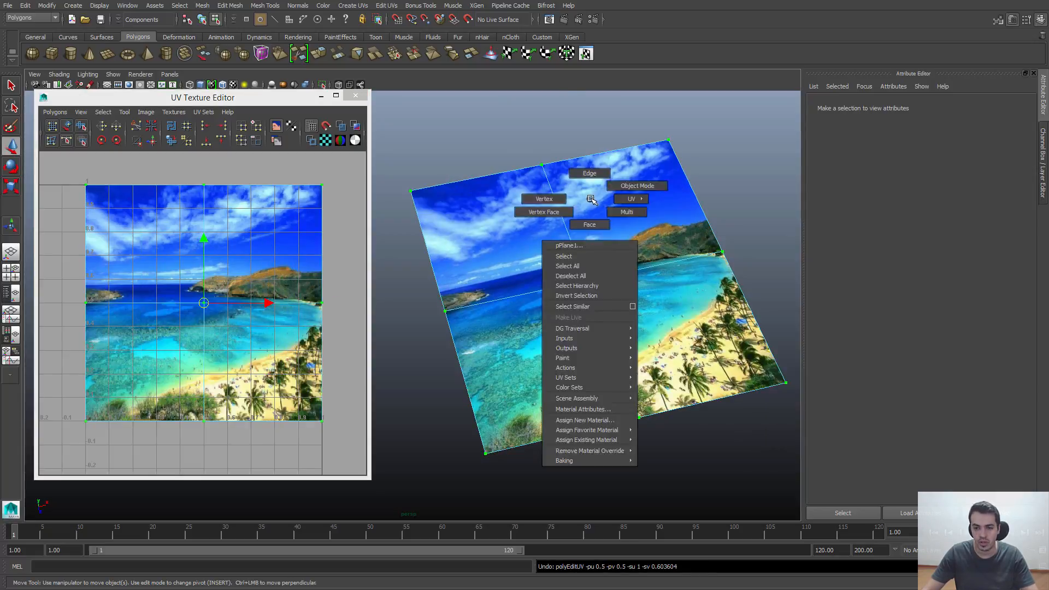
pyautogui.click(621, 189)
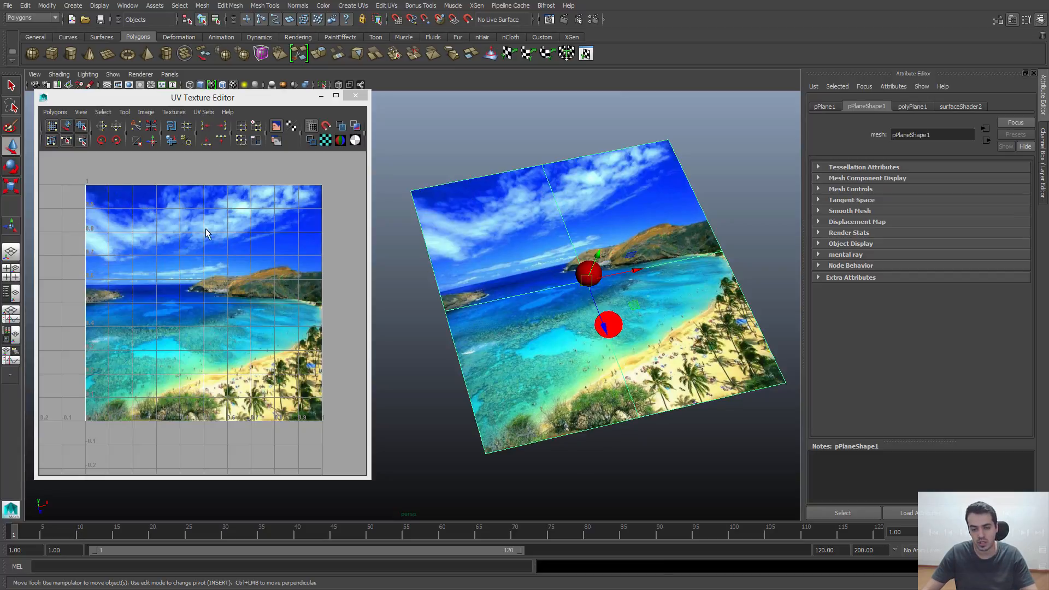
pyautogui.keyDown('alt'); pyautogui.moveTo(606, 233); pyautogui.dragTo(574, 255); pyautogui.keyUp('alt')
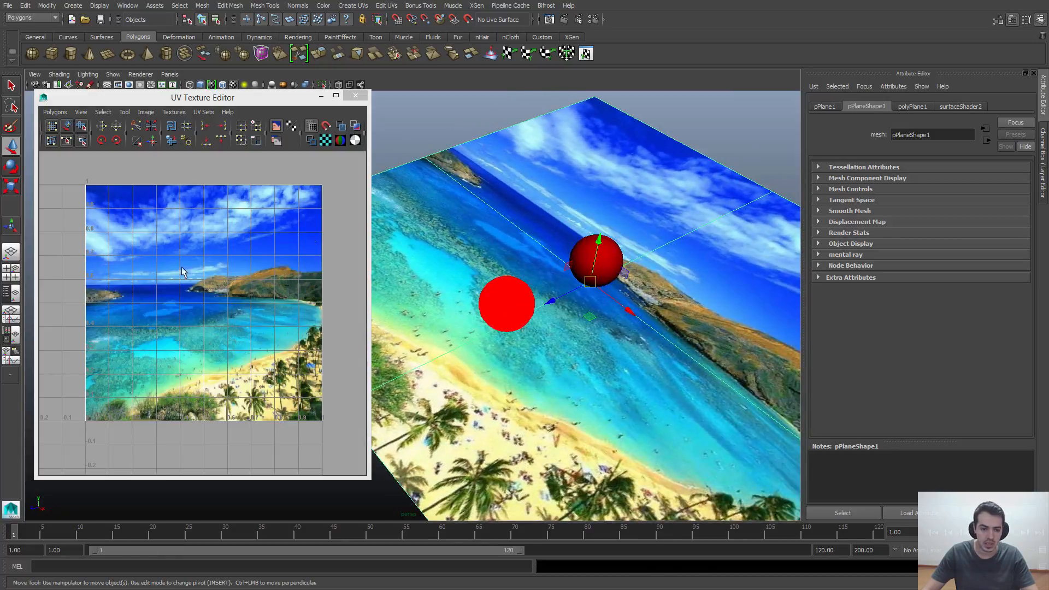
pyautogui.click(533, 303)
pyautogui.click(485, 312)
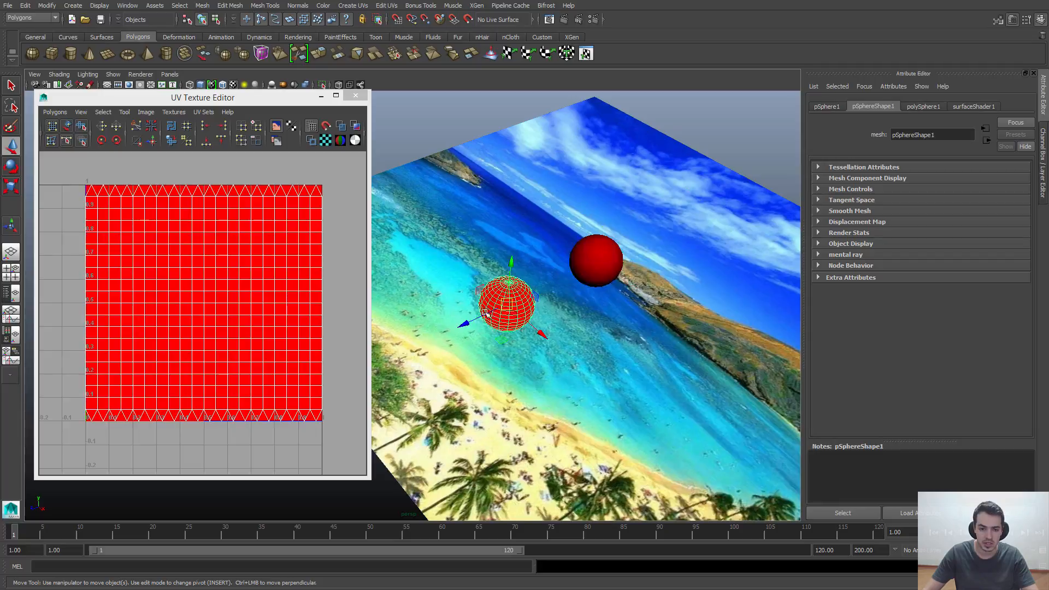
# - Minimize the UV Texture Editor, clear the selection, and open the Hypershade
pyautogui.moveTo(301, 101); pyautogui.dragTo(294, 124)
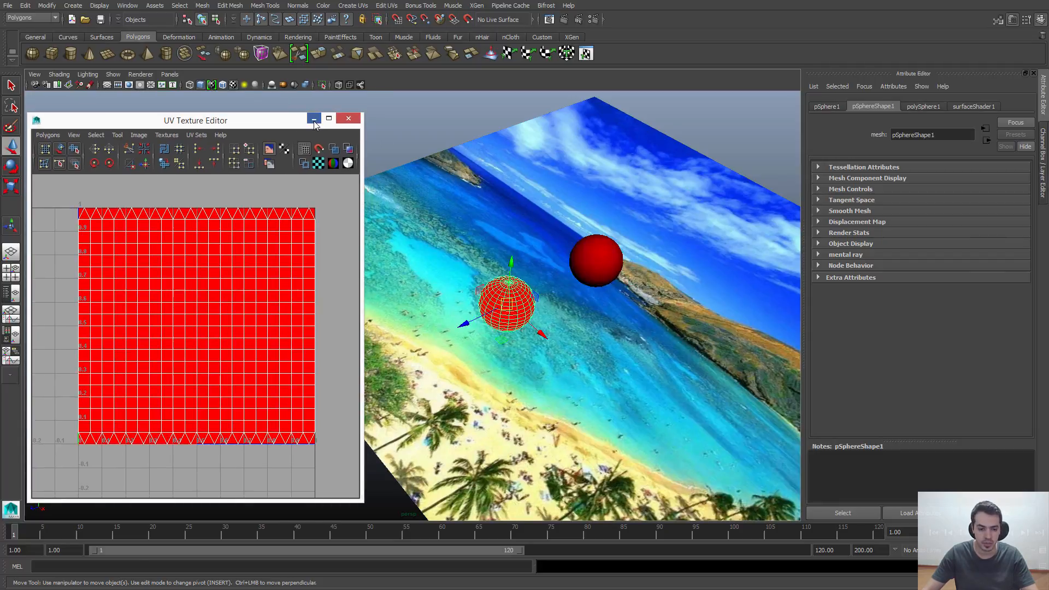
pyautogui.click(315, 125)
pyautogui.click(149, 391)
pyautogui.keyDown('alt'); pyautogui.moveTo(566, 306); pyautogui.dragTo(515, 322, button='middle'); pyautogui.keyUp('alt')
pyautogui.click(128, 6)
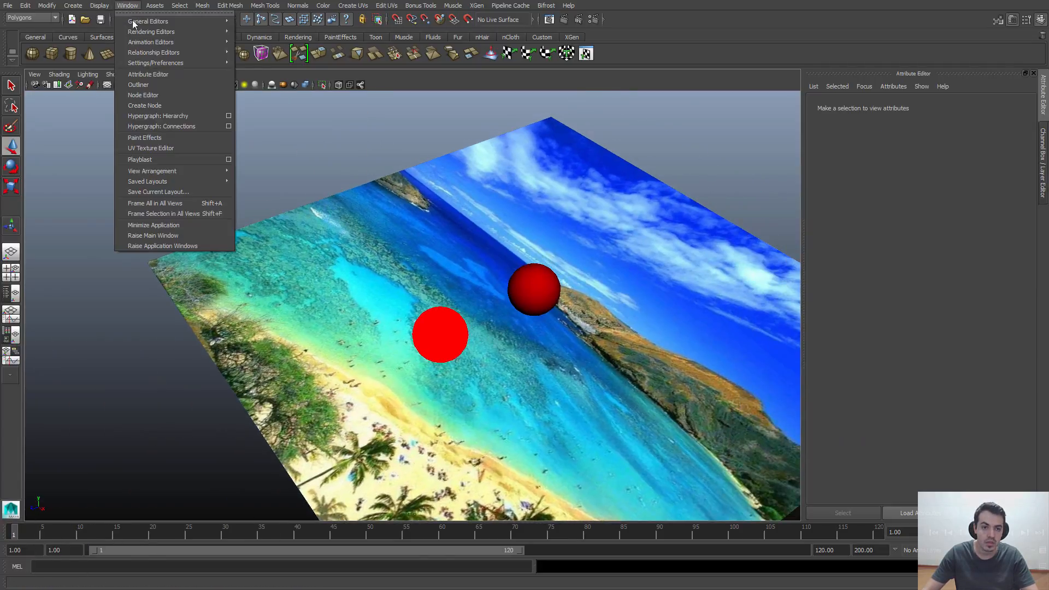
pyautogui.moveTo(136, 21)
pyautogui.click(265, 56)
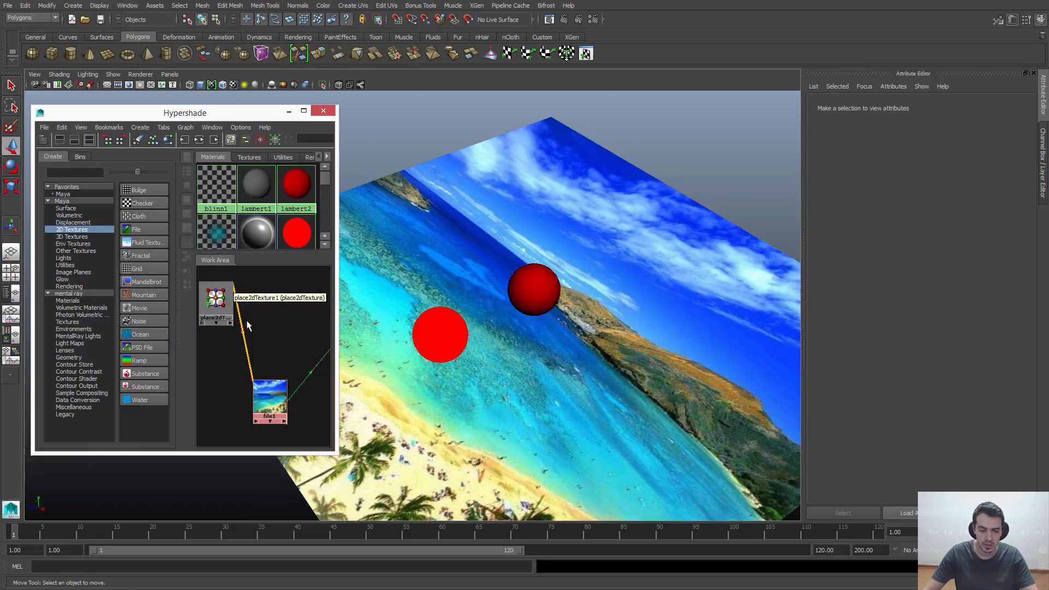
# - Assign the image-textured surfaceShader2 to the shaded red sphere
pyautogui.click(433, 362)
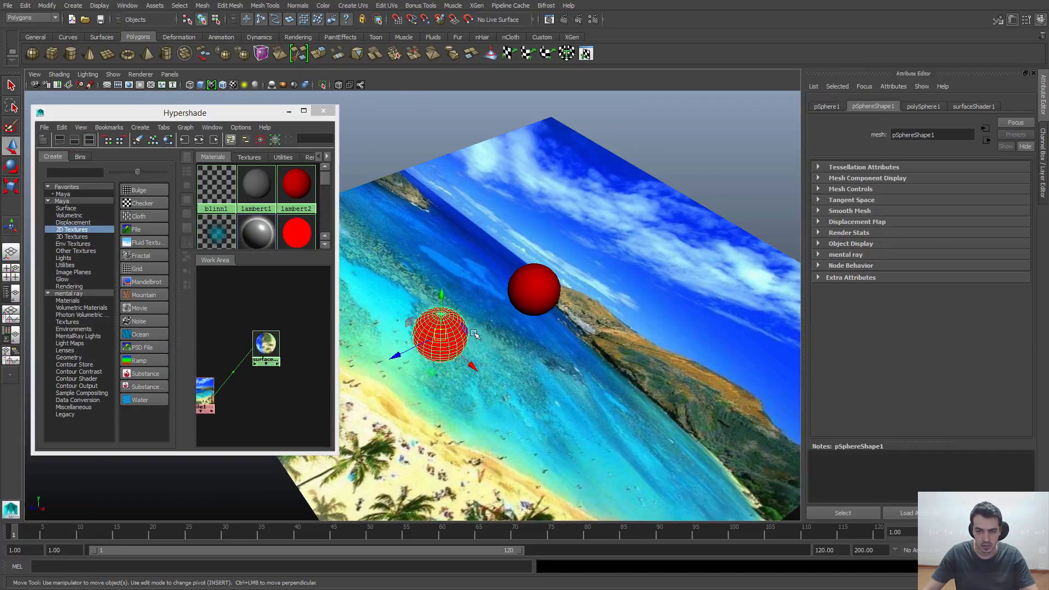
pyautogui.click(534, 289)
pyautogui.rightClick(266, 327)
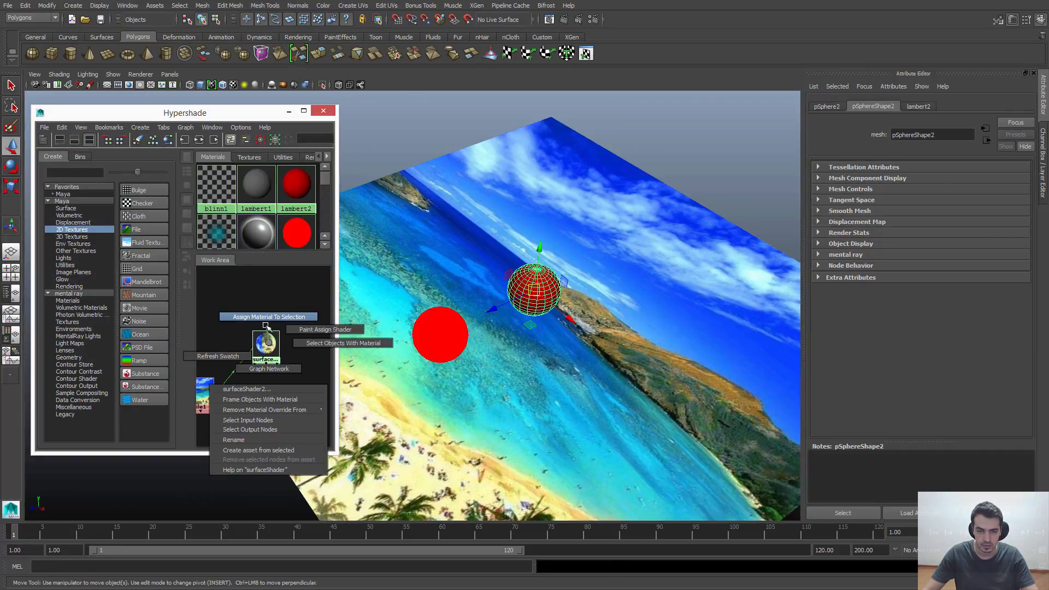
pyautogui.click(269, 317)
# - Examine how the beach image wraps around the newly textured sphere from several sides
pyautogui.click(661, 170)
pyautogui.keyDown('alt'); pyautogui.moveTo(660, 170); pyautogui.dragTo(440, 330); pyautogui.keyUp('alt')
pyautogui.click(432, 239)
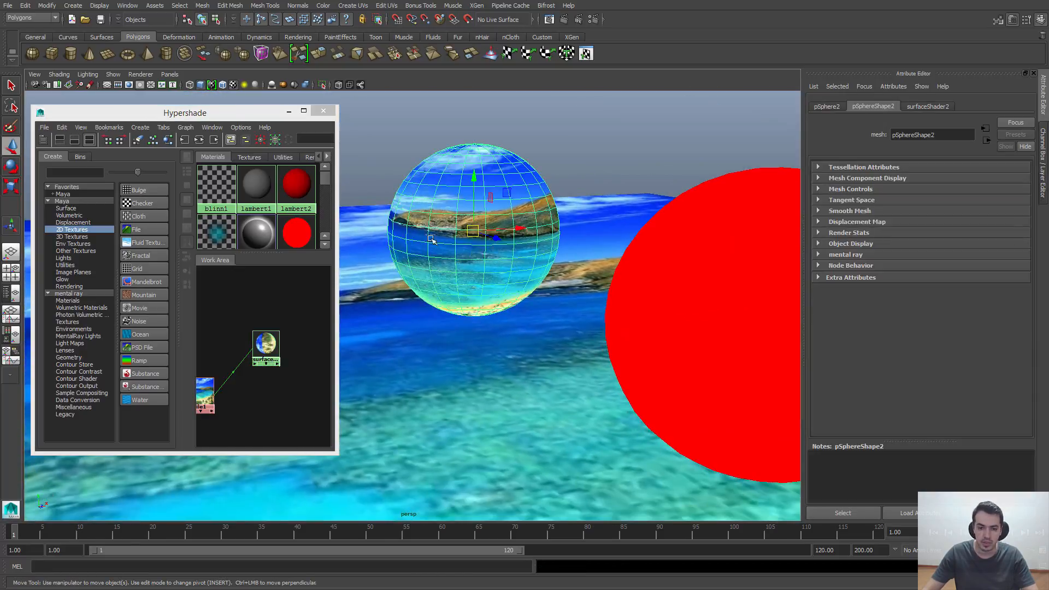
pyautogui.click(501, 108)
pyautogui.click(528, 230)
pyautogui.click(552, 132)
pyautogui.click(518, 229)
pyautogui.keyDown('alt'); pyautogui.moveTo(518, 229); pyautogui.dragTo(542, 224); pyautogui.keyUp('alt')
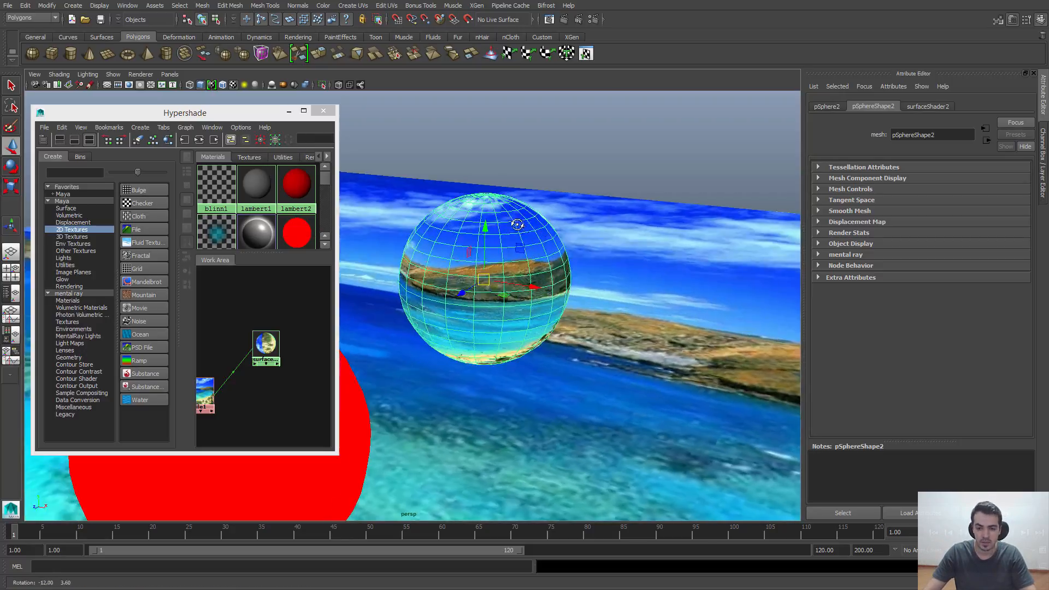
pyautogui.scroll(3, 485, 234)
pyautogui.click(510, 283)
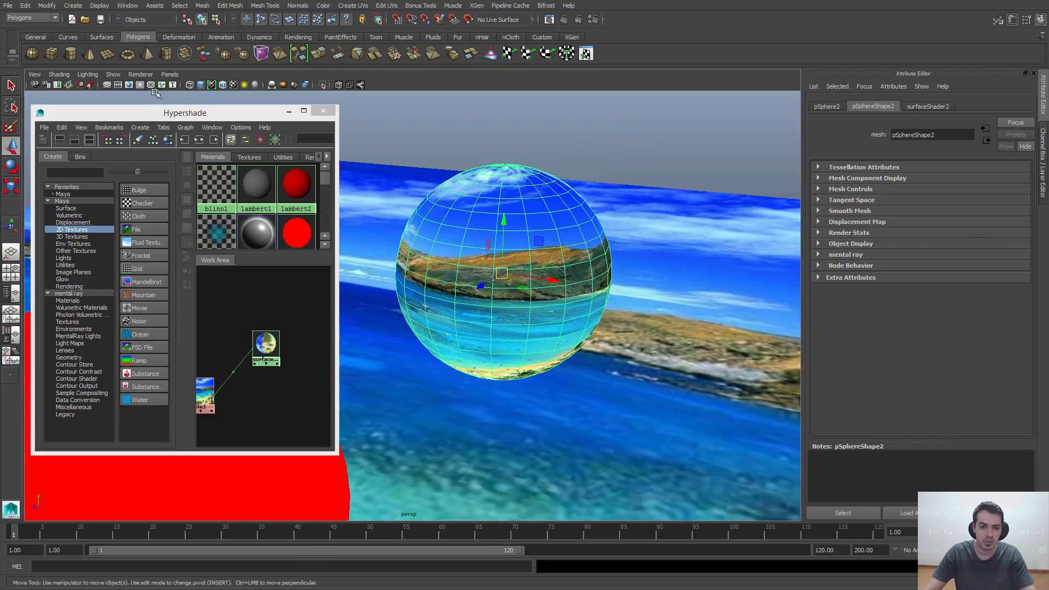
# - Bring the UV Texture Editor back for the textured sphere and select all of its UVs
pyautogui.click(121, 6)
pyautogui.moveTo(141, 34)
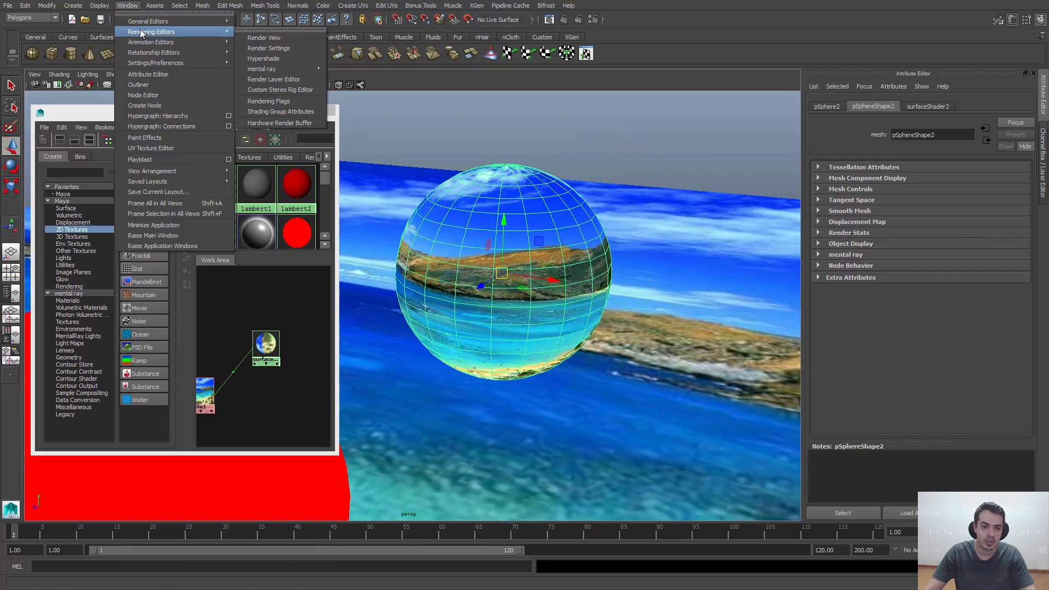
pyautogui.click(147, 148)
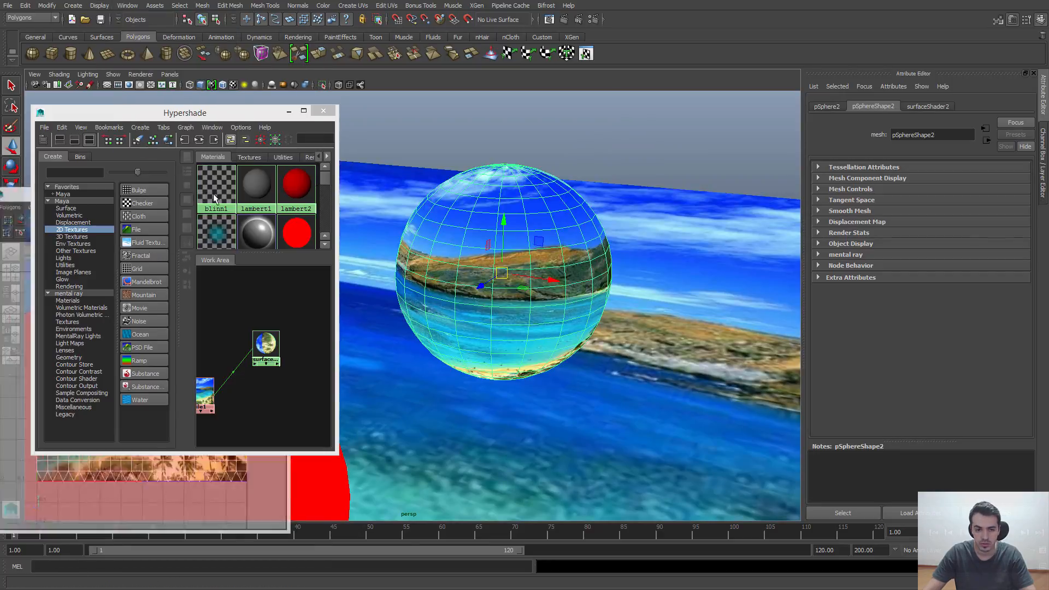
pyautogui.keyDown('alt'); pyautogui.moveTo(241, 285); pyautogui.dragTo(190, 298, button='middle'); pyautogui.keyUp('alt')
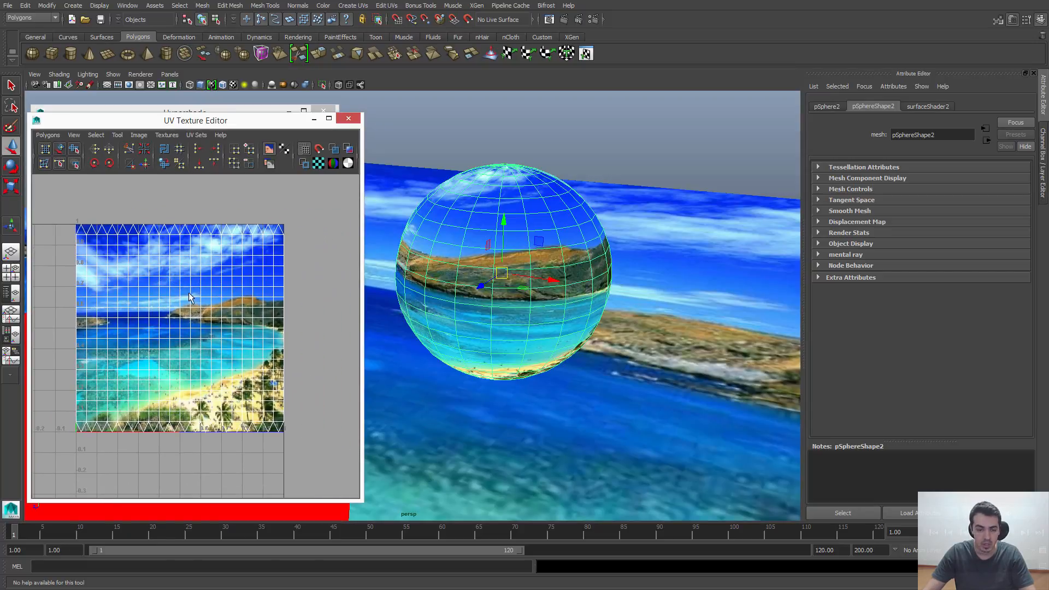
pyautogui.moveTo(180, 258); pyautogui.dragTo(141, 240, button='right')
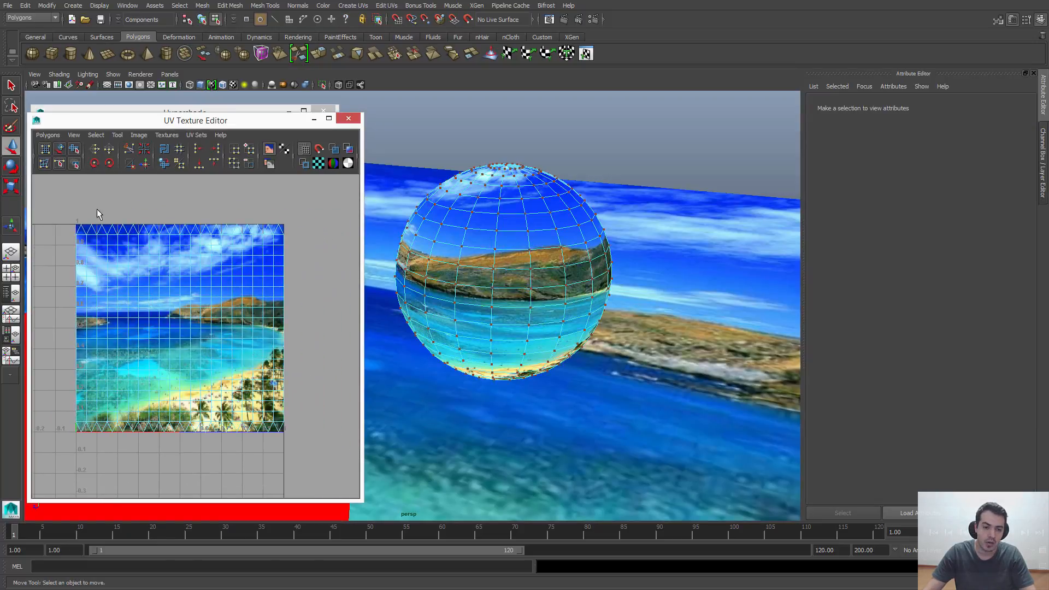
pyautogui.moveTo(70, 204); pyautogui.dragTo(334, 479)
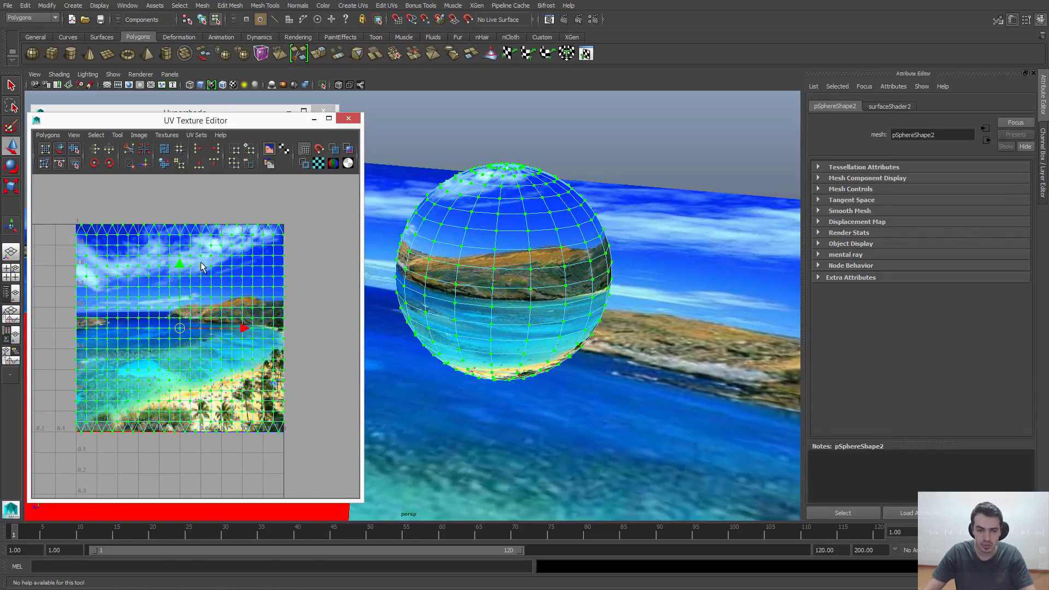
# - Try moving all of the sphere's UVs slightly sideways across the beach image, and undo the move
pyautogui.press('r')
pyautogui.press('w')
pyautogui.press('q')
pyautogui.moveTo(328, 208); pyautogui.dragTo(219, 374)
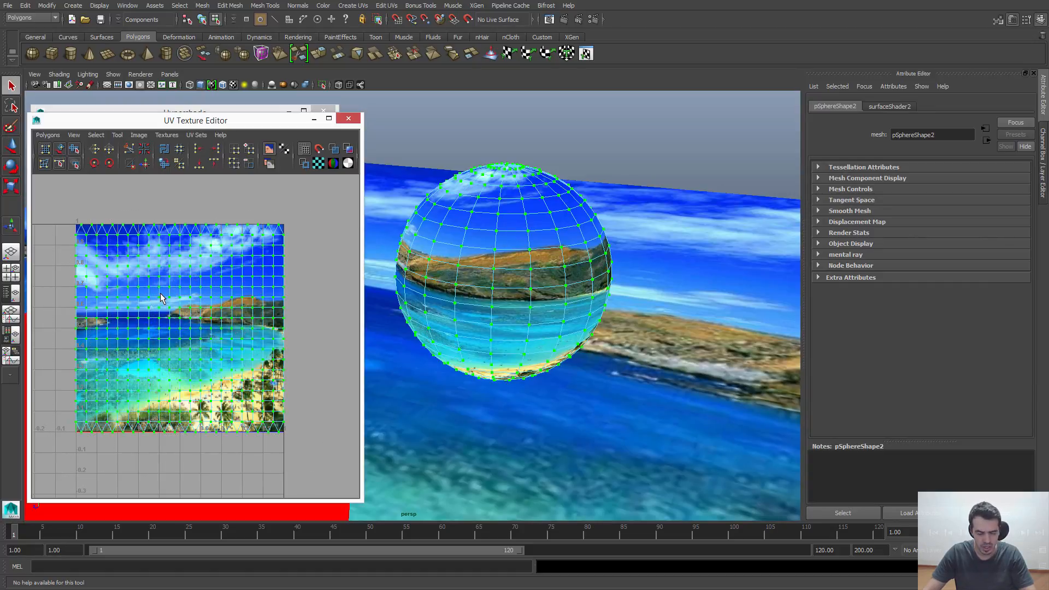
pyautogui.press('w')
pyautogui.moveTo(185, 329)
pyautogui.mouseDown()
pyautogui.moveTo(185, 303)
pyautogui.moveTo(164, 315)
pyautogui.moveTo(167, 326)
pyautogui.mouseUp()
pyautogui.hotkey('ctrl', 'z')
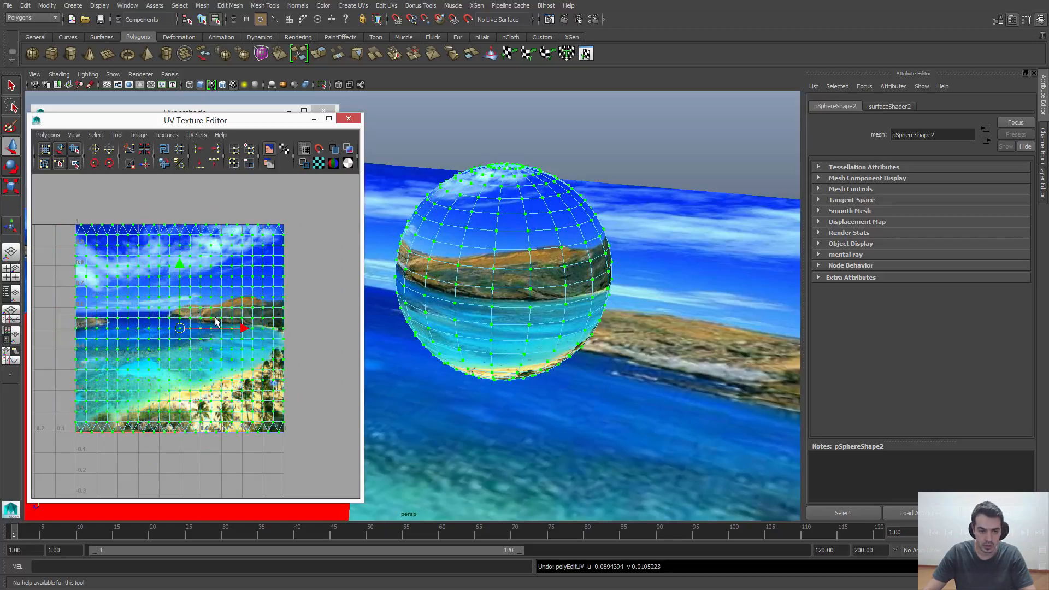
# - Try rotating all of the sphere's UVs over the image, and undo the rotation
pyautogui.press('e')
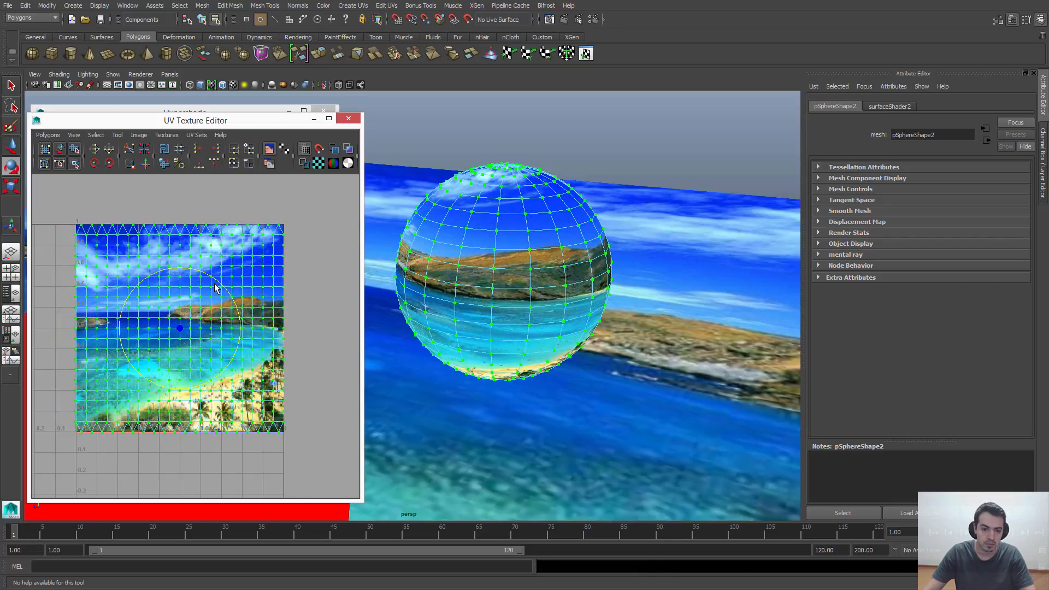
pyautogui.moveTo(216, 288); pyautogui.dragTo(191, 285)
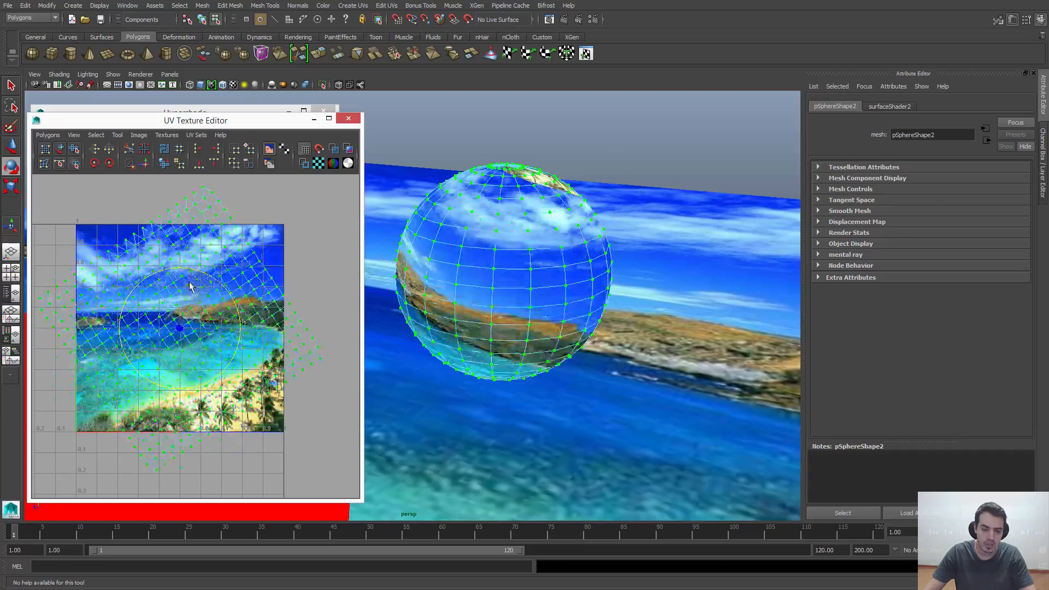
pyautogui.hotkey('ctrl', 'z')
# - Try scaling all of the sphere's UVs uniformly, vertically and horizontally, undoing each scale
pyautogui.press('r')
pyautogui.moveTo(180, 330); pyautogui.dragTo(148, 331)
pyautogui.hotkey('ctrl', 'z')
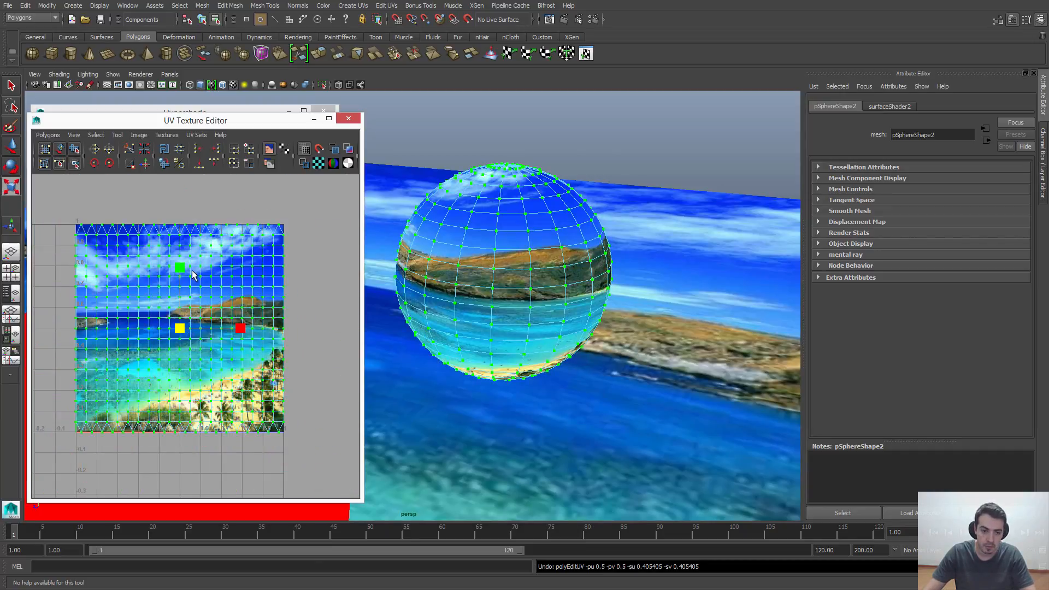
pyautogui.moveTo(183, 268)
pyautogui.mouseDown()
pyautogui.moveTo(186, 306)
pyautogui.moveTo(182, 234)
pyautogui.moveTo(177, 316)
pyautogui.moveTo(180, 268)
pyautogui.mouseUp()
pyautogui.moveTo(241, 333)
pyautogui.mouseDown()
pyautogui.moveTo(266, 336)
pyautogui.moveTo(209, 336)
pyautogui.moveTo(236, 336)
pyautogui.mouseUp()
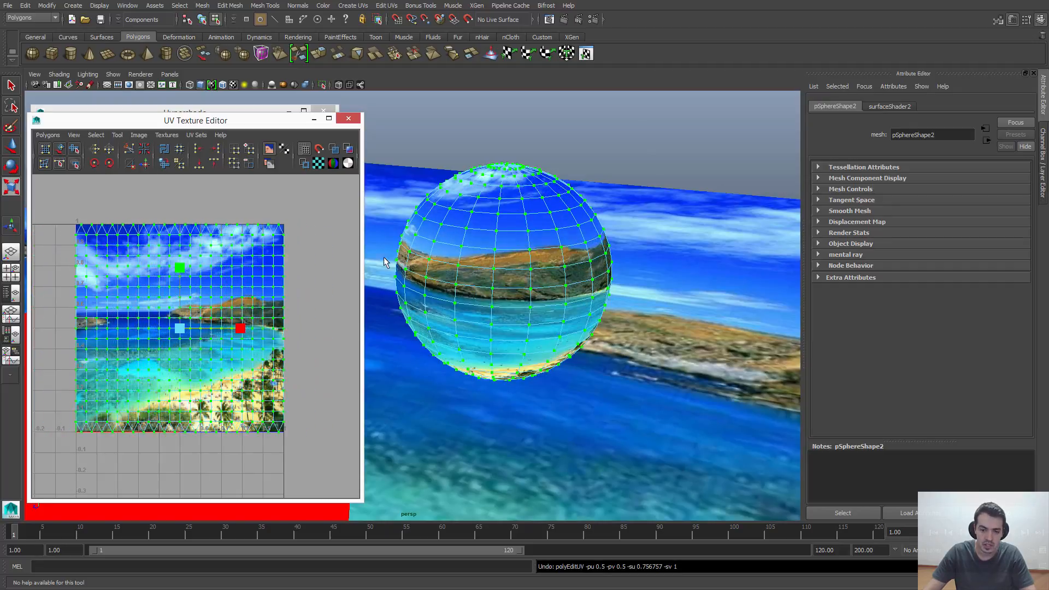
# - Look at the textured sphere from several angles and frame it closely in the perspective view
pyautogui.keyDown('alt'); pyautogui.moveTo(571, 276); pyautogui.dragTo(588, 246); pyautogui.keyUp('alt')
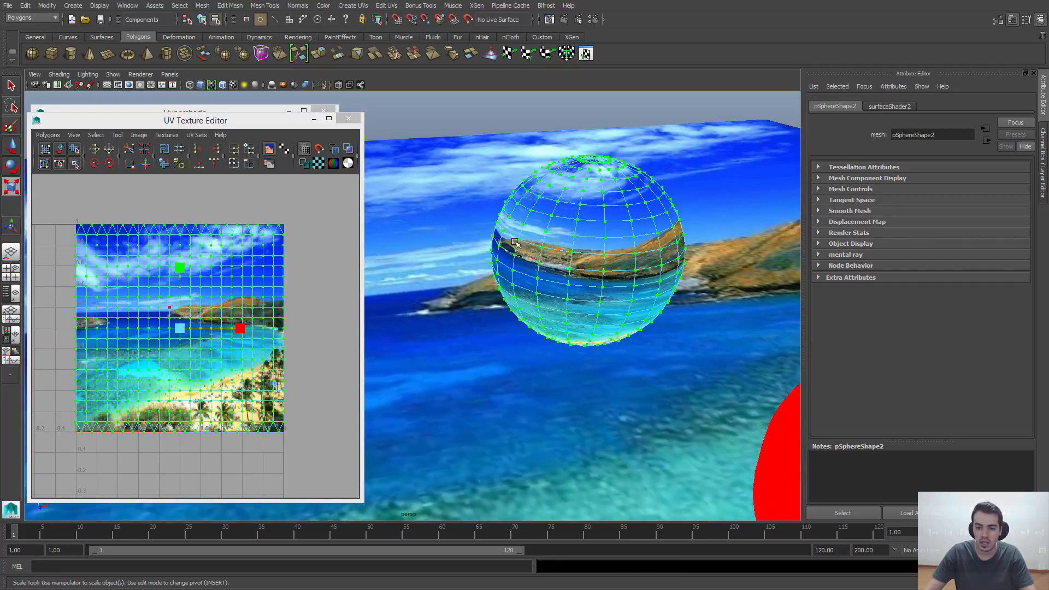
pyautogui.keyDown('alt'); pyautogui.moveTo(515, 243); pyautogui.dragTo(620, 213); pyautogui.keyUp('alt')
pyautogui.keyDown('alt'); pyautogui.moveTo(661, 330); pyautogui.dragTo(549, 290); pyautogui.keyUp('alt')
pyautogui.keyDown('alt'); pyautogui.moveTo(572, 230); pyautogui.dragTo(519, 238, button='right'); pyautogui.keyUp('alt')
pyautogui.press('f')
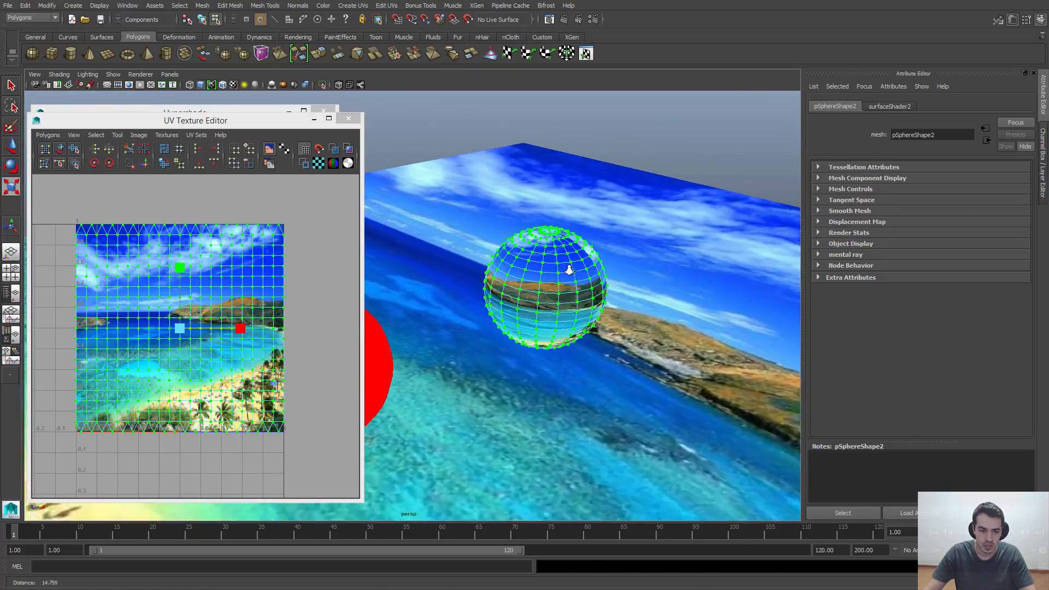
# - Compare the UV grid over the image's coastline with the same hillside area on the sphere
pyautogui.keyDown('alt'); pyautogui.moveTo(211, 348); pyautogui.dragTo(344, 364, button='right'); pyautogui.keyUp('alt')
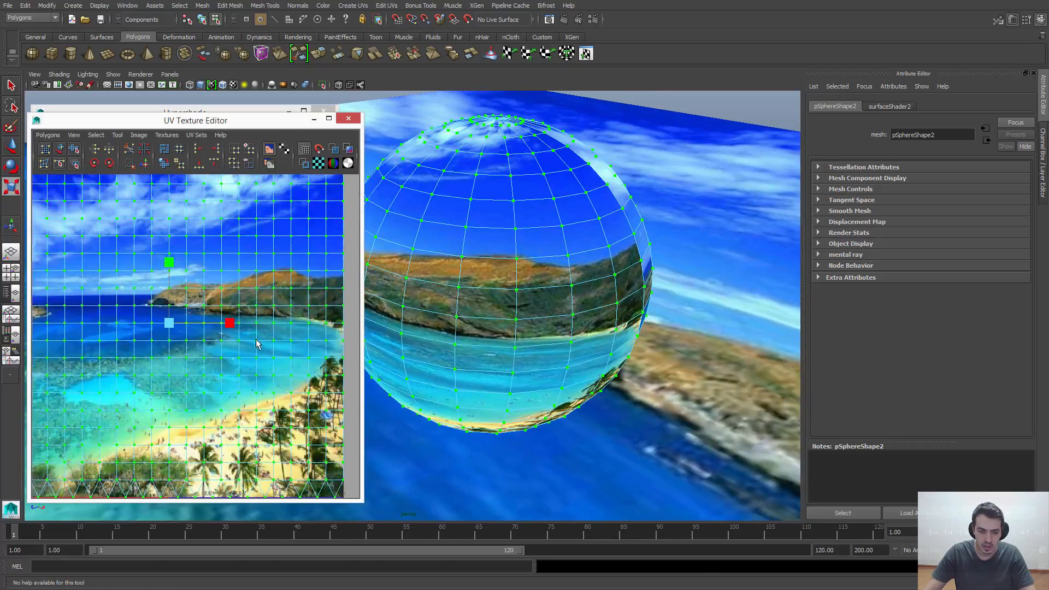
pyautogui.keyDown('alt'); pyautogui.moveTo(257, 347); pyautogui.dragTo(250, 343, button='middle'); pyautogui.keyUp('alt')
pyautogui.keyDown('alt'); pyautogui.moveTo(233, 321); pyautogui.dragTo(253, 323, button='right'); pyautogui.keyUp('alt')
pyautogui.keyDown('alt'); pyautogui.moveTo(183, 309); pyautogui.dragTo(375, 370, button='right'); pyautogui.keyUp('alt')
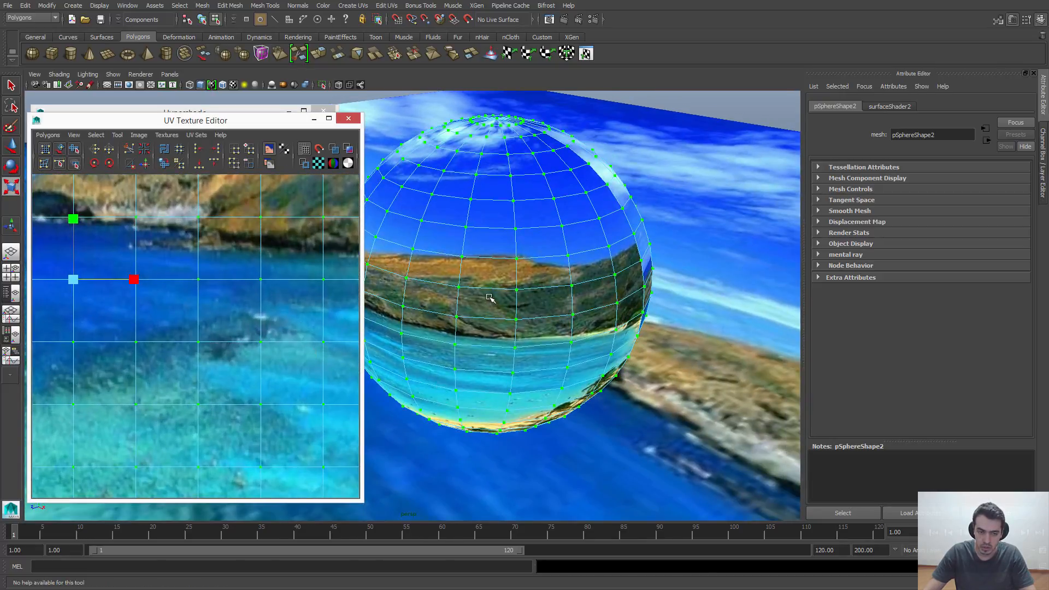
pyautogui.keyDown('alt'); pyautogui.moveTo(191, 285); pyautogui.dragTo(86, 282, button='right'); pyautogui.keyUp('alt')
pyautogui.keyDown('alt'); pyautogui.moveTo(201, 257); pyautogui.dragTo(214, 254, button='right'); pyautogui.keyUp('alt')
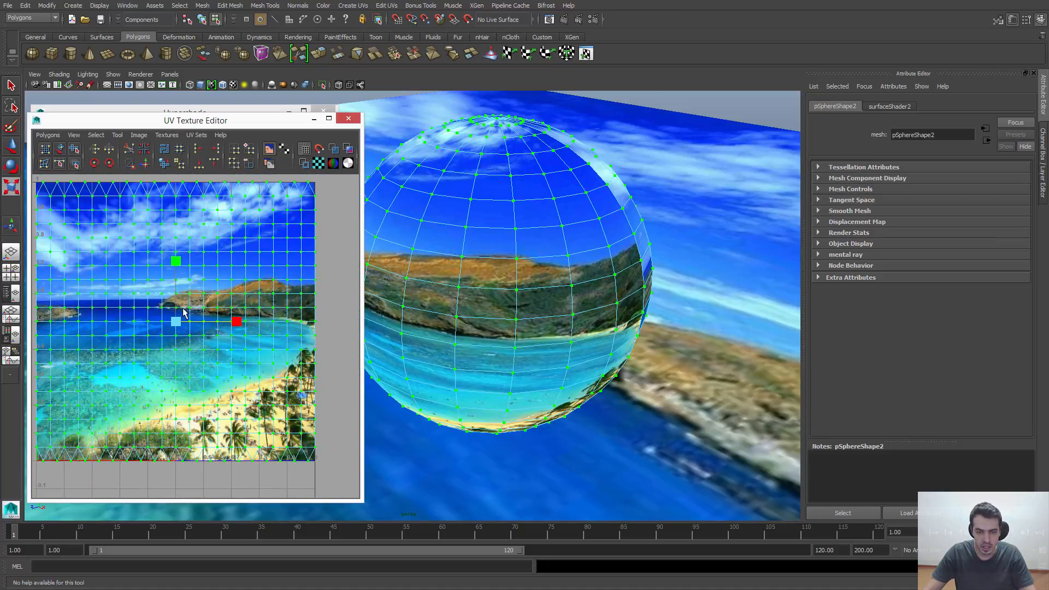
pyautogui.keyDown('alt'); pyautogui.moveTo(517, 336); pyautogui.dragTo(530, 372, button='right'); pyautogui.keyUp('alt')
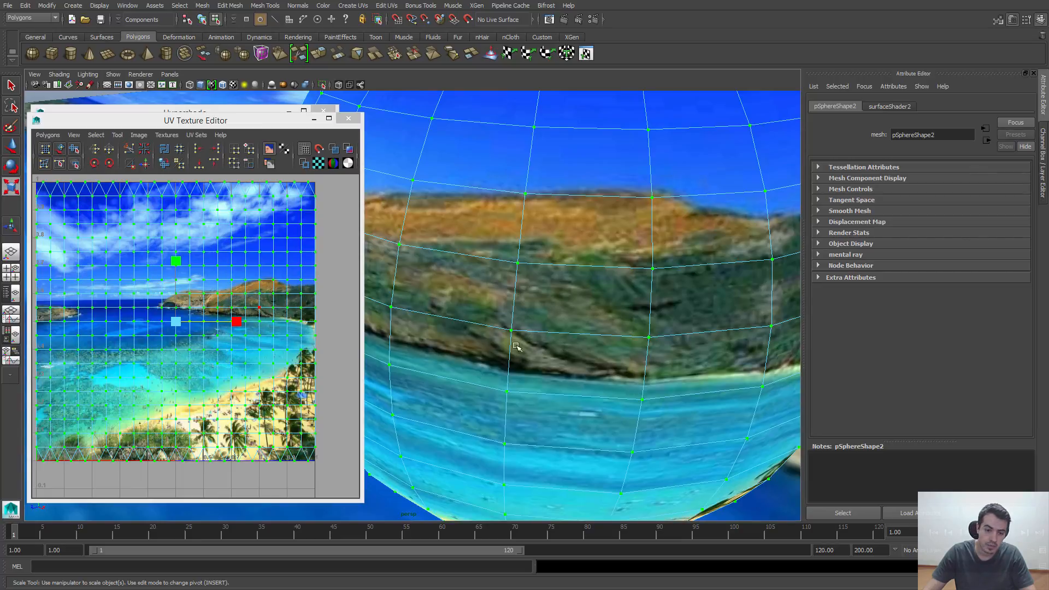
pyautogui.keyDown('alt'); pyautogui.moveTo(169, 304); pyautogui.dragTo(241, 312, button='right'); pyautogui.keyUp('alt')
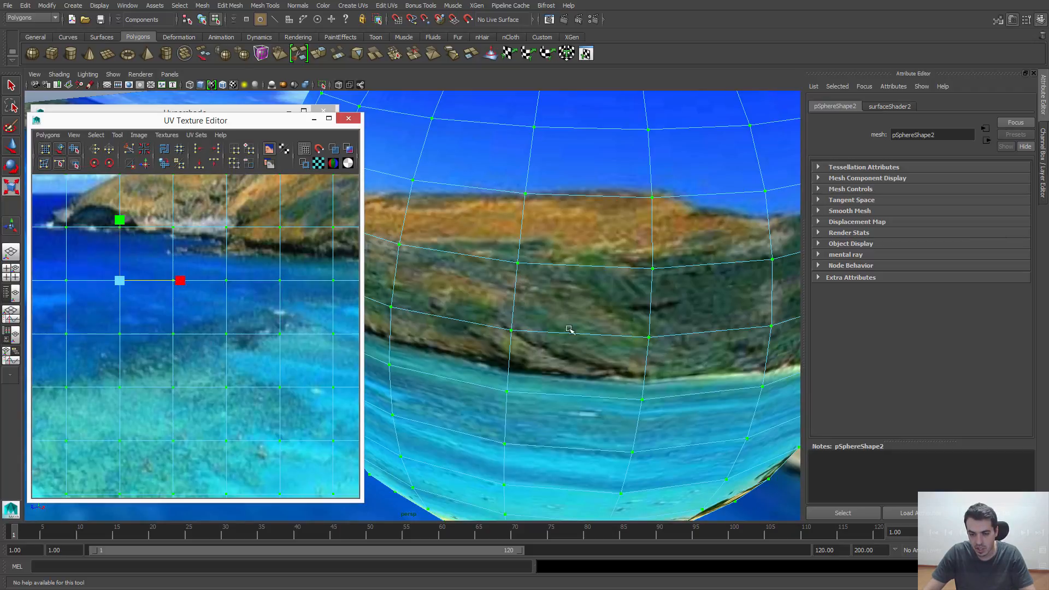
# - Select a single face on the sphere's green hillside and examine its matching square in the UV layout
pyautogui.moveTo(604, 300); pyautogui.dragTo(587, 300, button='right')
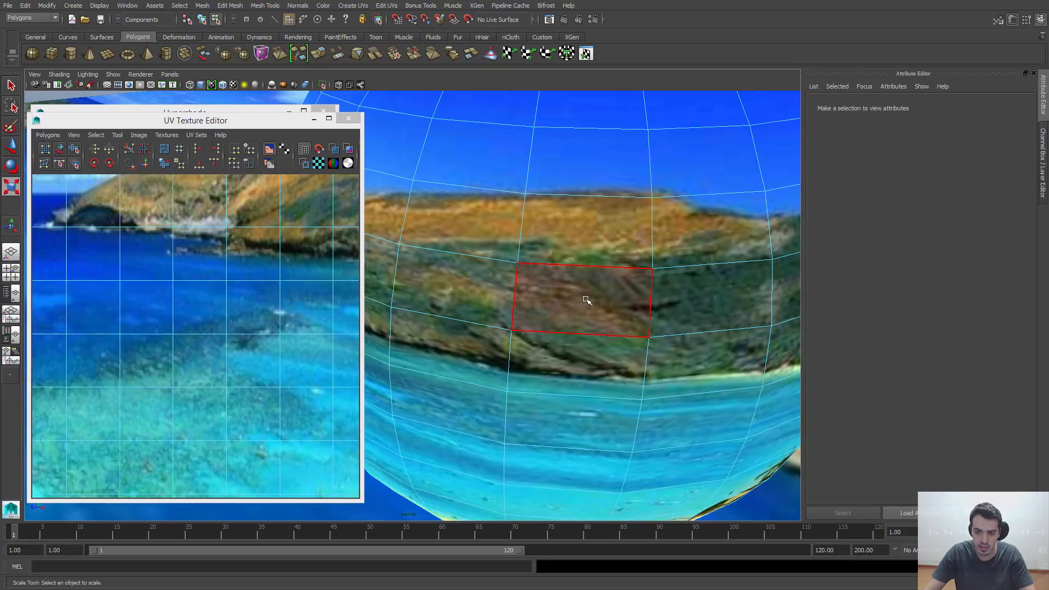
pyautogui.click(587, 300)
pyautogui.keyDown('alt'); pyautogui.moveTo(183, 326); pyautogui.dragTo(317, 324, button='right'); pyautogui.keyUp('alt')
pyautogui.keyDown('alt'); pyautogui.moveTo(320, 325); pyautogui.dragTo(238, 348, button='middle'); pyautogui.keyUp('alt')
pyautogui.keyDown('alt'); pyautogui.moveTo(230, 353); pyautogui.dragTo(294, 390, button='right'); pyautogui.keyUp('alt')
pyautogui.keyDown('alt'); pyautogui.moveTo(148, 335); pyautogui.dragTo(155, 347, button='middle'); pyautogui.keyUp('alt')
pyautogui.press('q')
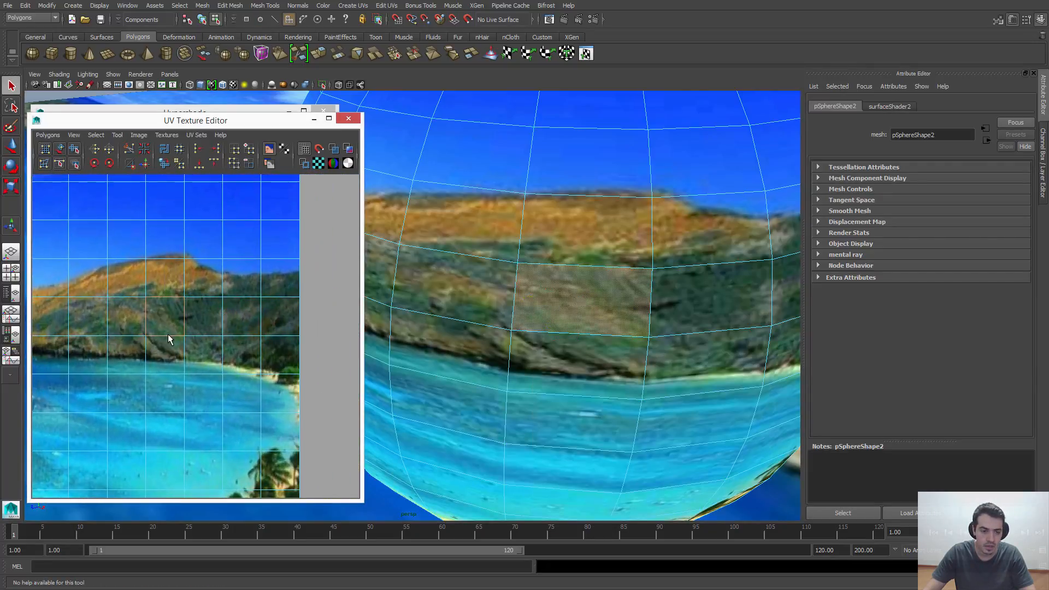
pyautogui.scroll(3, 124, 315)
pyautogui.scroll(2, 125, 319)
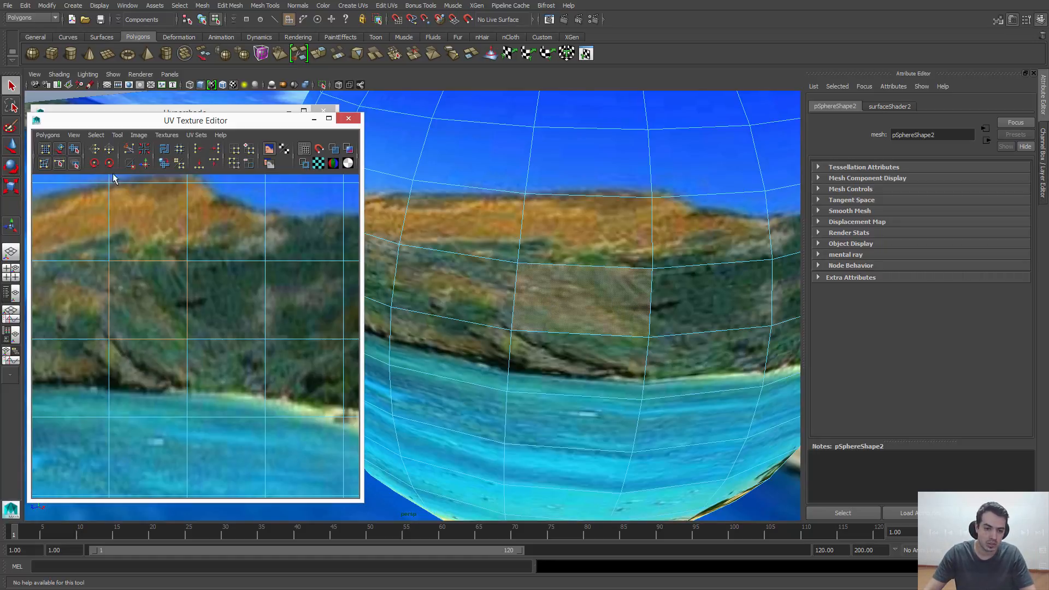
pyautogui.keyDown('alt'); pyautogui.moveTo(157, 293); pyautogui.dragTo(184, 315, button='middle'); pyautogui.keyUp('alt')
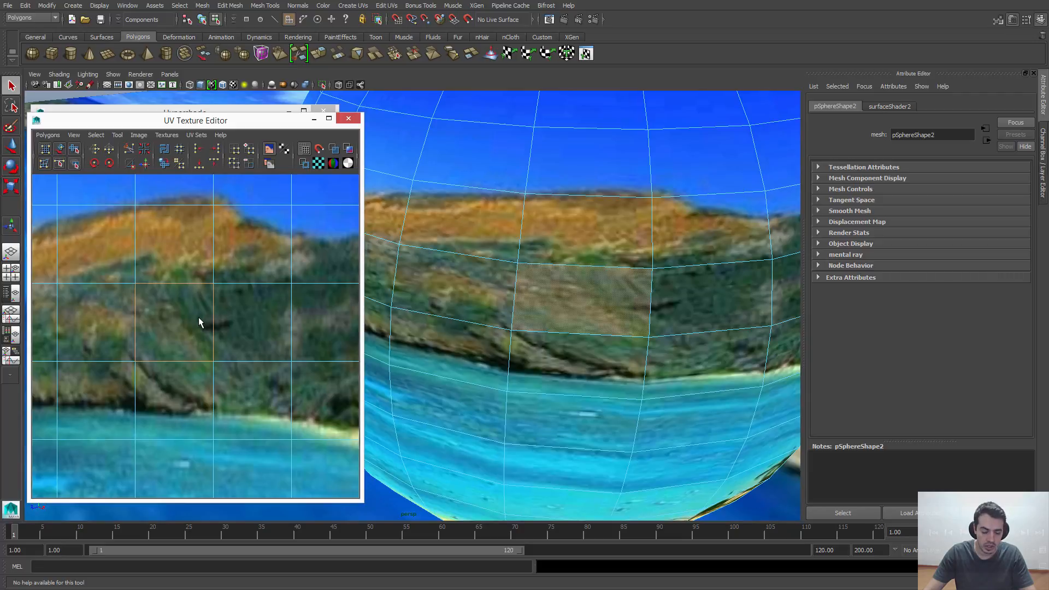
pyautogui.scroll(-1, 206, 328)
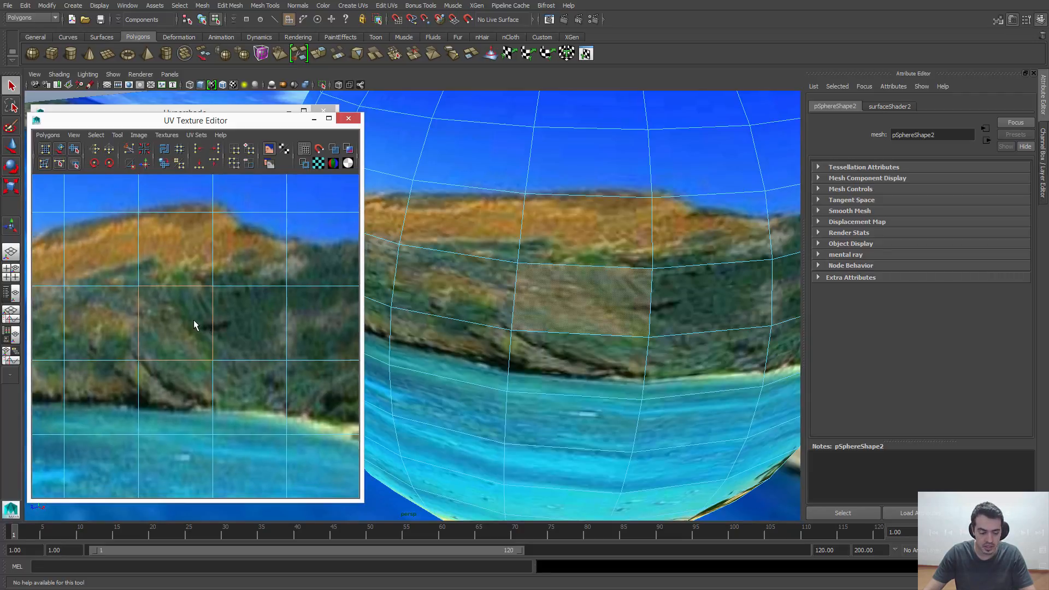
# - Try widening the selected hillside face horizontally in UV space, pick the face below it, and undo back past the face selection
pyautogui.press('w')
pyautogui.moveTo(236, 324); pyautogui.dragTo(264, 326)
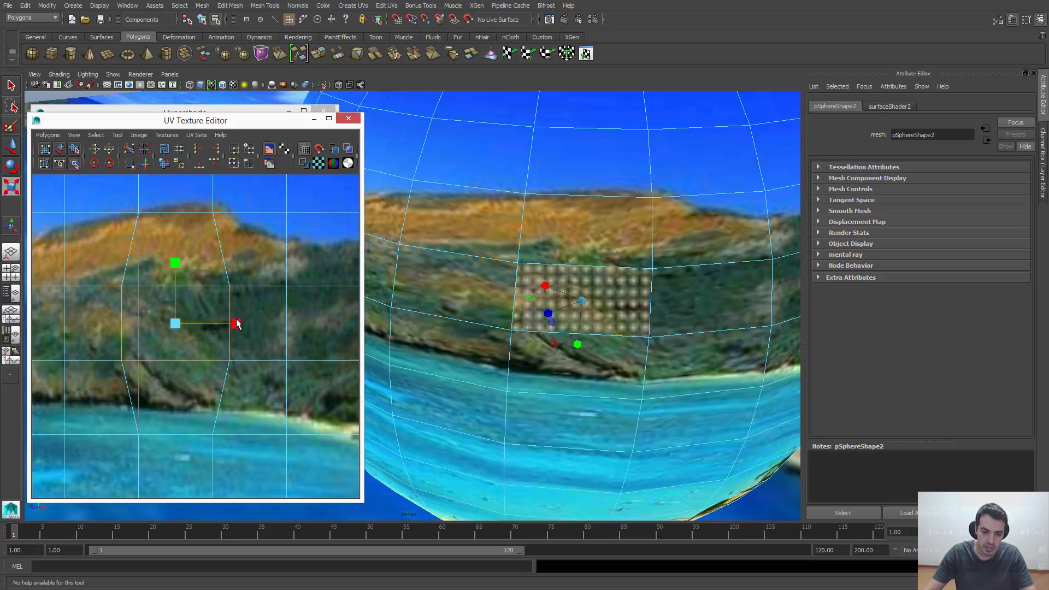
pyautogui.moveTo(238, 325)
pyautogui.mouseDown()
pyautogui.moveTo(252, 326)
pyautogui.moveTo(243, 326)
pyautogui.mouseUp()
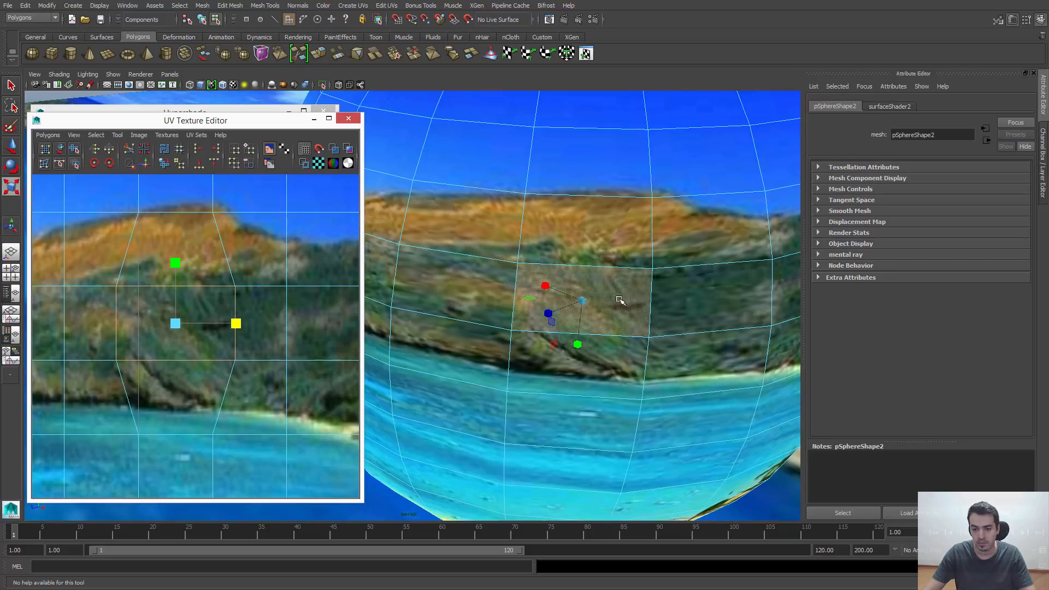
pyautogui.click(604, 348)
pyautogui.press('r')
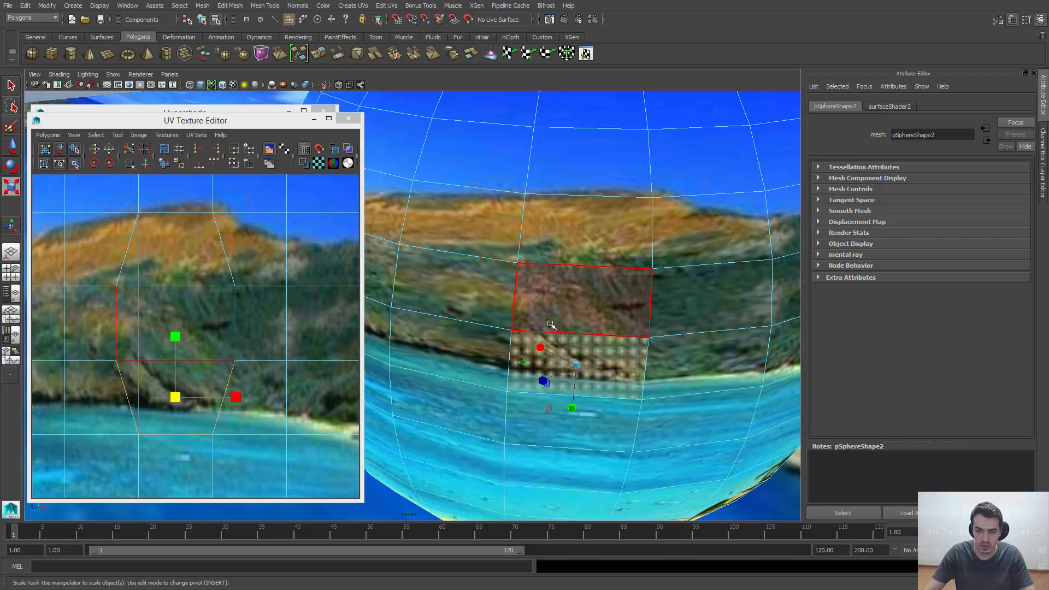
pyautogui.hotkey('ctrl', 'z')
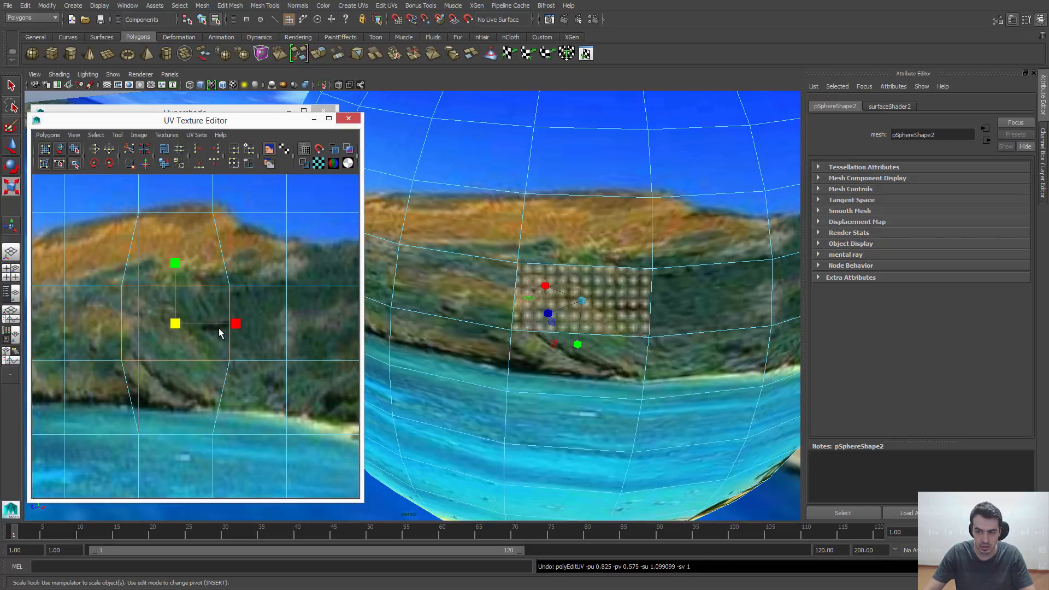
pyautogui.hotkey('ctrl', 'z')
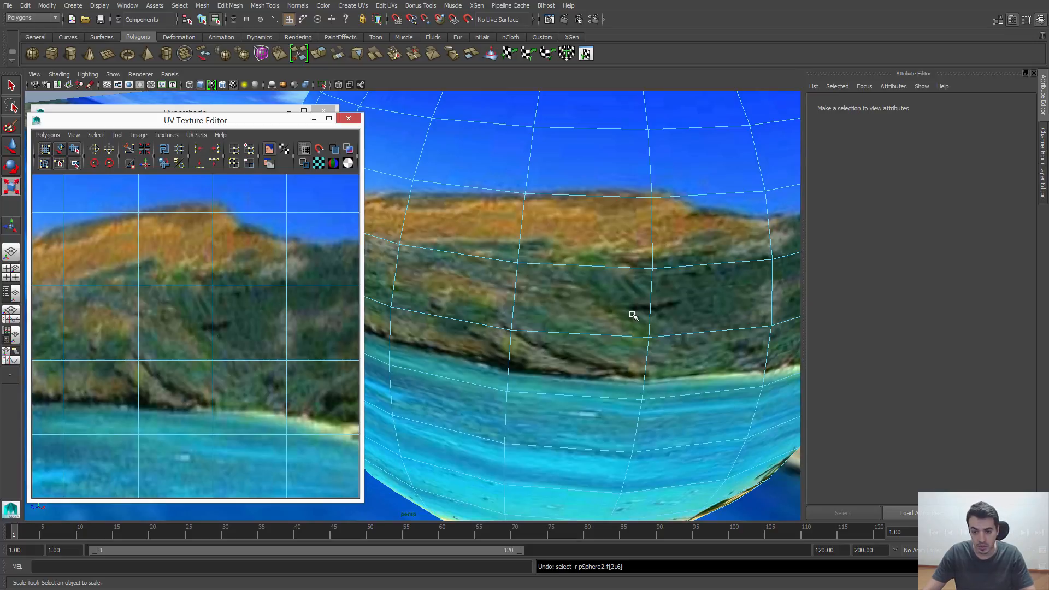
# - Pick several neighbouring hillside faces to match sphere and UV layout, finishing with the original hillside face selected
pyautogui.scroll(5, 200, 306)
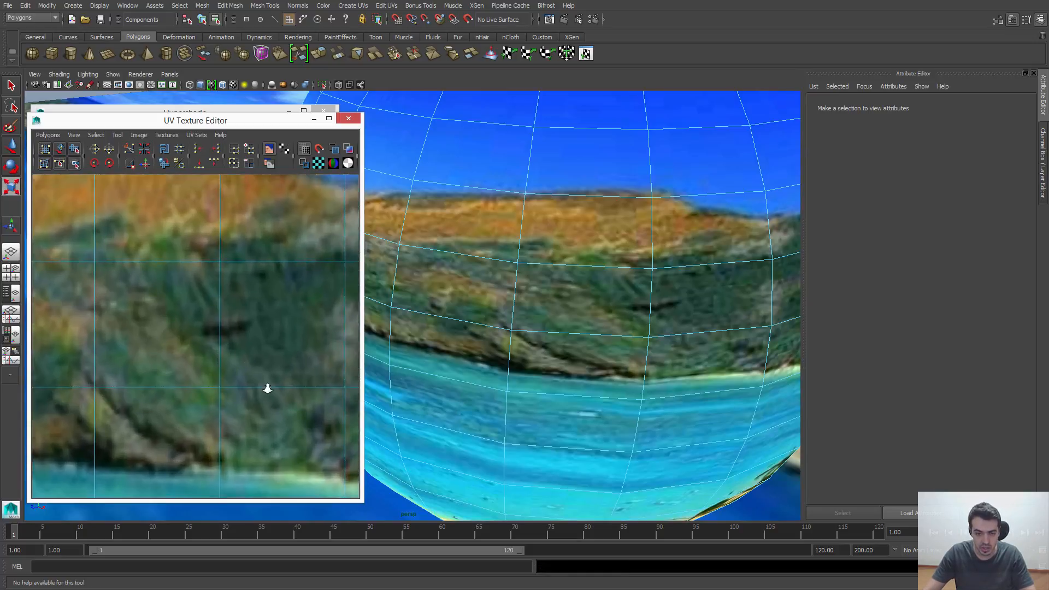
pyautogui.moveTo(274, 348); pyautogui.dragTo(275, 348)
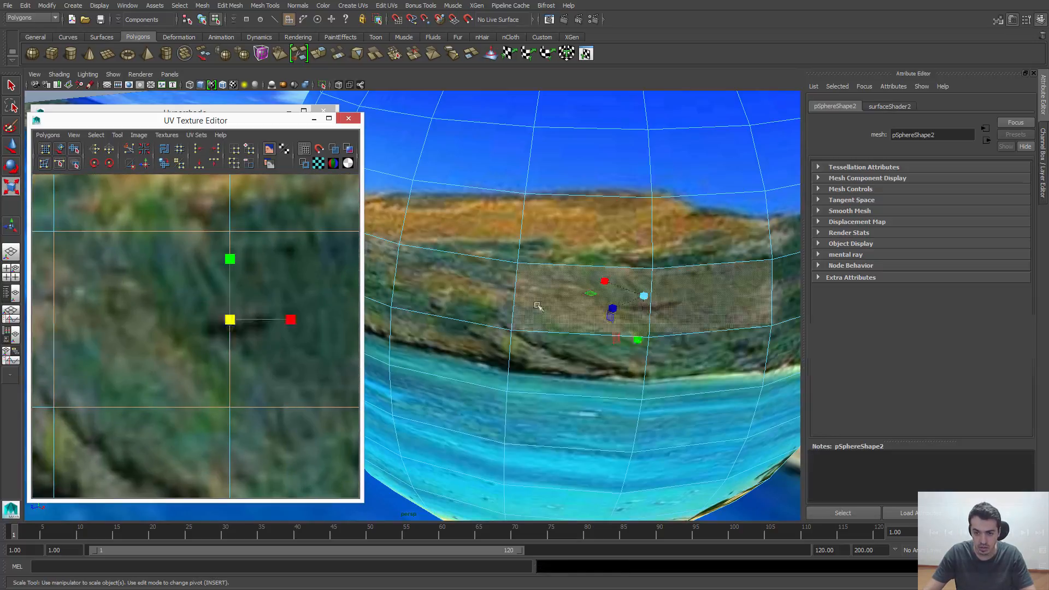
pyautogui.click(668, 365)
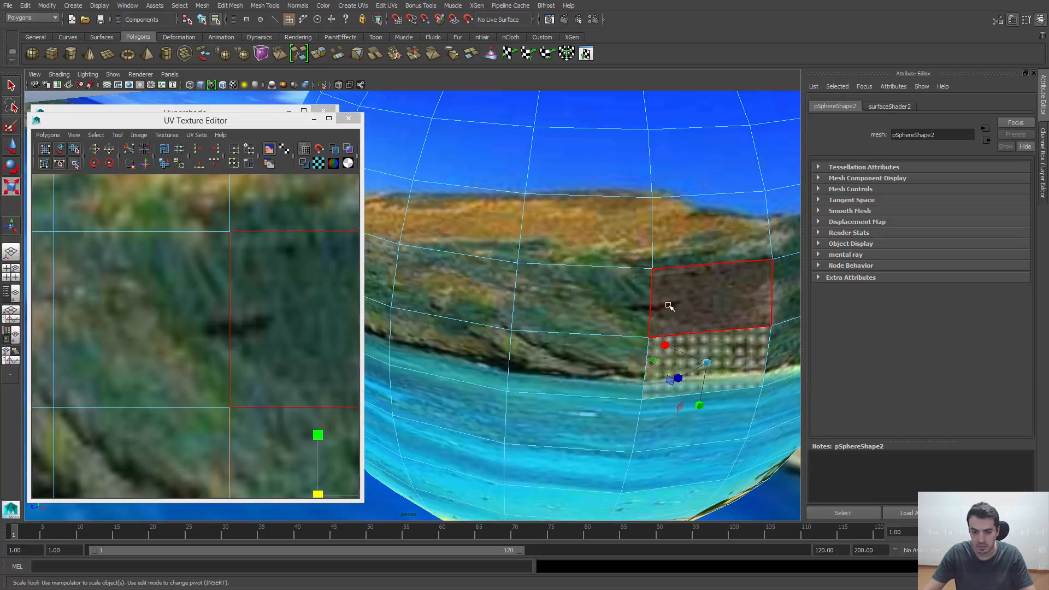
pyautogui.click(155, 313)
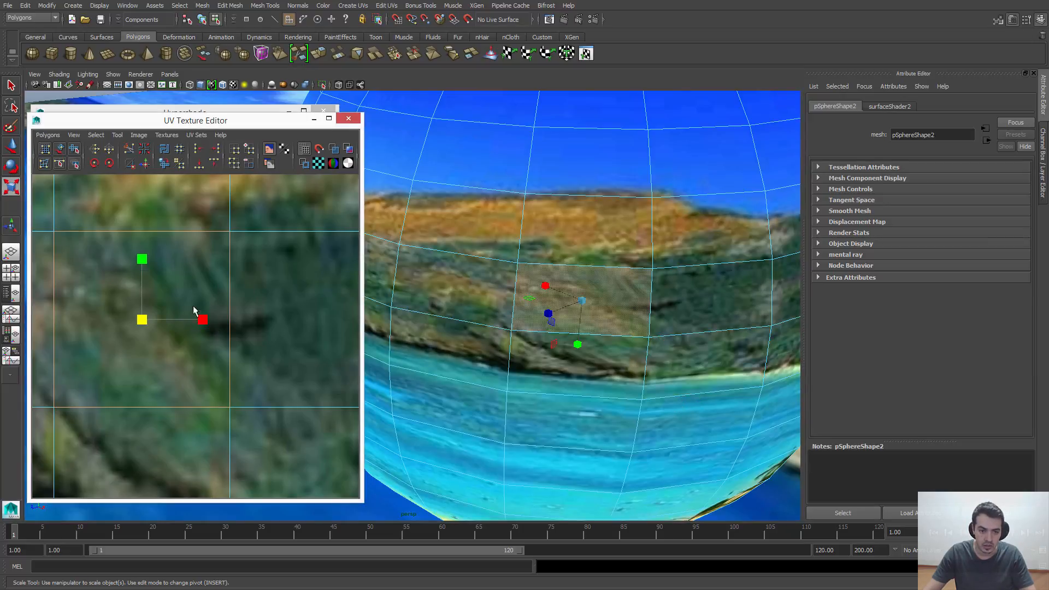
pyautogui.keyDown('alt'); pyautogui.moveTo(246, 327); pyautogui.dragTo(117, 323, button='right'); pyautogui.keyUp('alt')
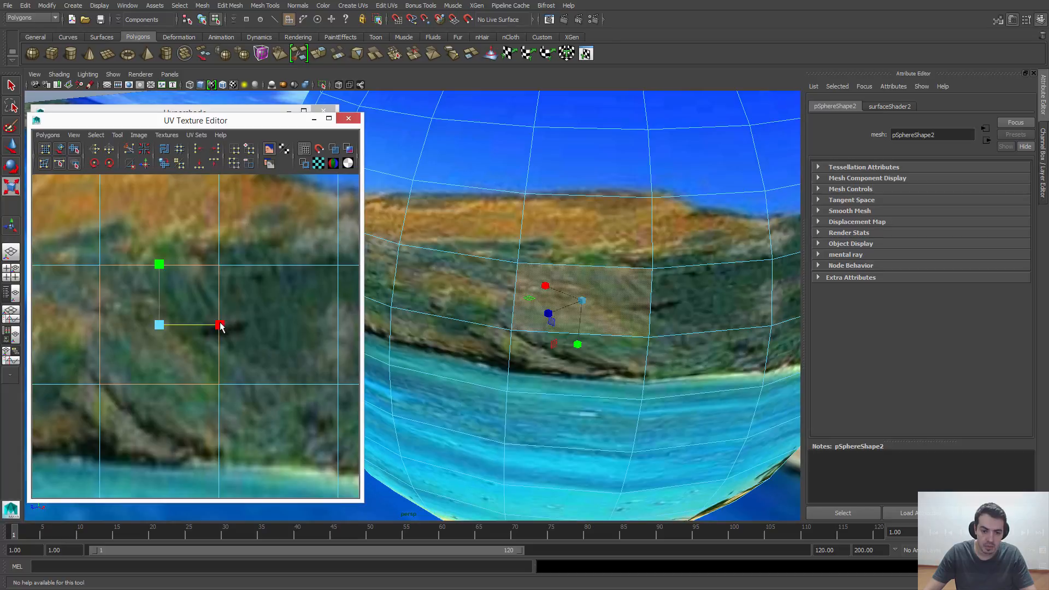
# - Try stretching the hillside face's UVs well over its neighbours, check the adjacent face, and undo the stretch
pyautogui.moveTo(220, 326); pyautogui.dragTo(255, 327)
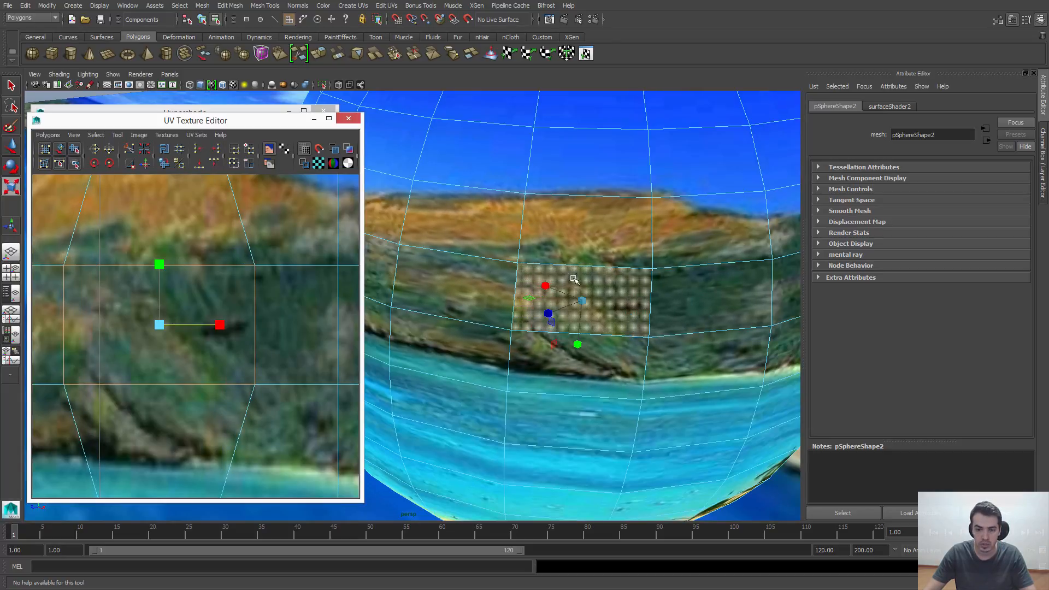
pyautogui.click(279, 318)
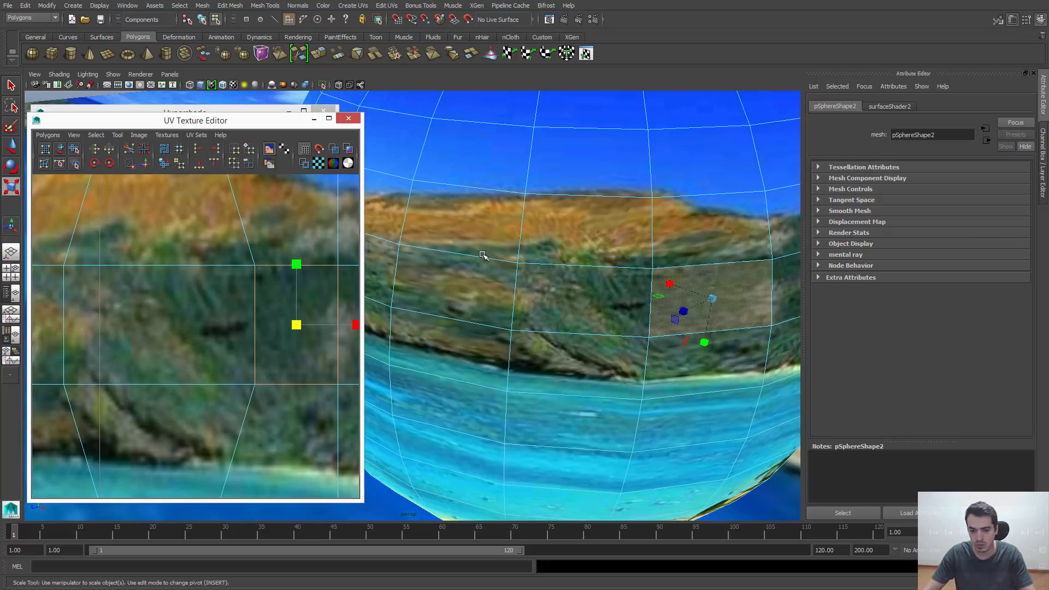
pyautogui.click(687, 283)
pyautogui.hotkey('ctrl', 'z')
pyautogui.hotkey('ctrl', 'z')
pyautogui.hotkey('ctrl', 'z')
# - Switch to UV selection in the UV Texture Editor and select all of the sphere's UVs
pyautogui.keyDown('alt'); pyautogui.moveTo(193, 395); pyautogui.dragTo(52, 256, button='right'); pyautogui.keyUp('alt')
pyautogui.keyDown('alt'); pyautogui.moveTo(164, 295); pyautogui.dragTo(289, 309, button='middle'); pyautogui.keyUp('alt')
pyautogui.keyDown('alt'); pyautogui.moveTo(289, 309); pyautogui.dragTo(255, 309, button='right'); pyautogui.keyUp('alt')
pyautogui.keyDown('alt'); pyautogui.moveTo(255, 309); pyautogui.dragTo(223, 295, button='middle'); pyautogui.keyUp('alt')
pyautogui.moveTo(222, 296); pyautogui.dragTo(262, 296, button='right')
pyautogui.click(55, 229)
pyautogui.moveTo(213, 338); pyautogui.dragTo(192, 291, button='right')
pyautogui.moveTo(312, 463); pyautogui.dragTo(313, 463)
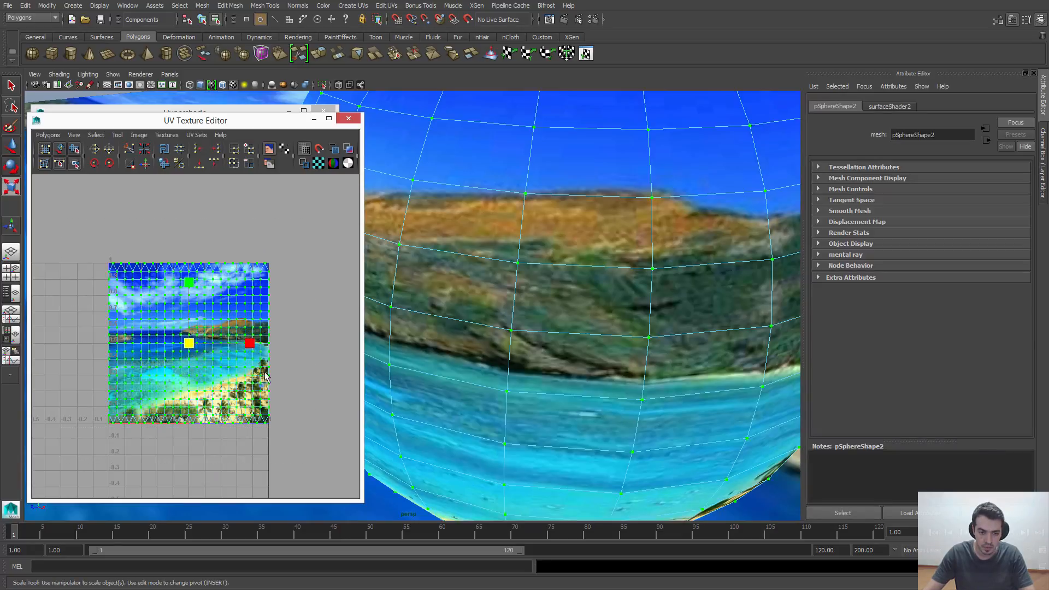
# - Try scaling the entire UV layout horizontally, and undo the scale
pyautogui.scroll(5, 250, 349)
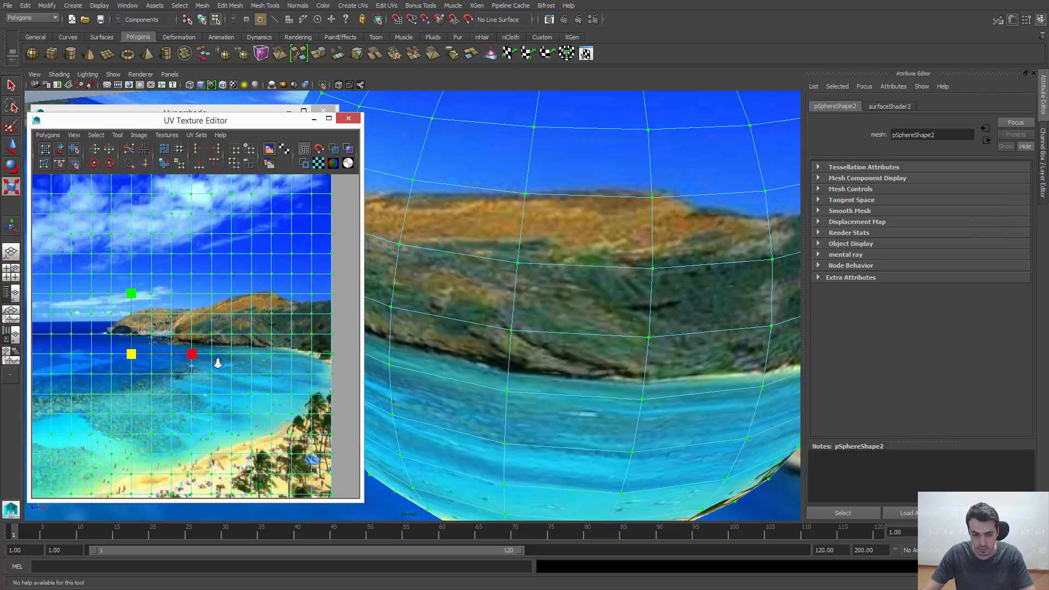
pyautogui.scroll(3, 217, 363)
pyautogui.moveTo(109, 375)
pyautogui.mouseDown()
pyautogui.moveTo(135, 377)
pyautogui.moveTo(121, 377)
pyautogui.mouseUp()
pyautogui.hotkey('ctrl', 'z')
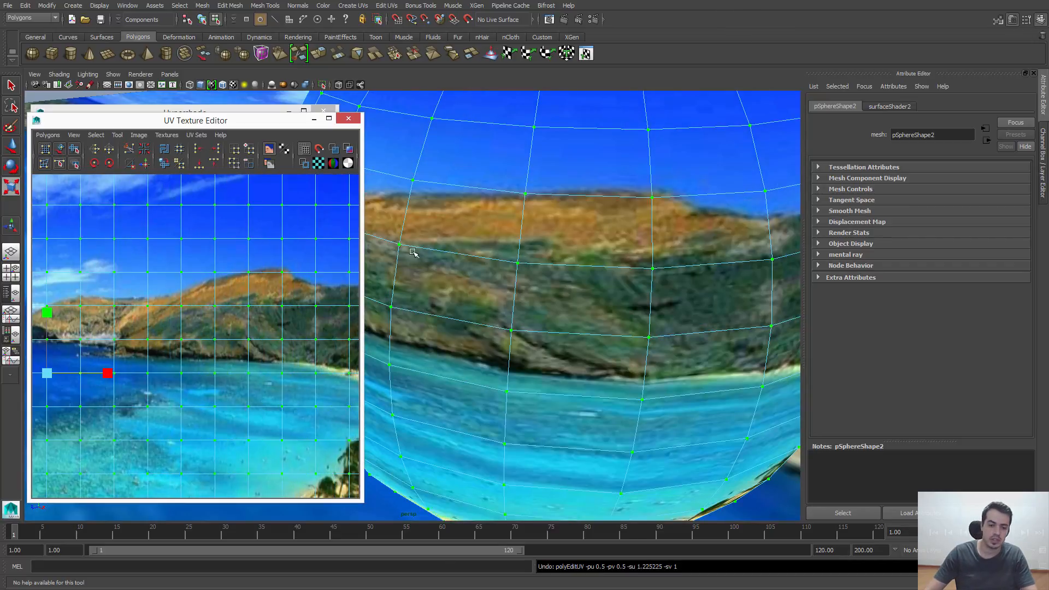
# - Return the sphere to object mode and view it together with the textured plane
pyautogui.scroll(-6, 123, 290)
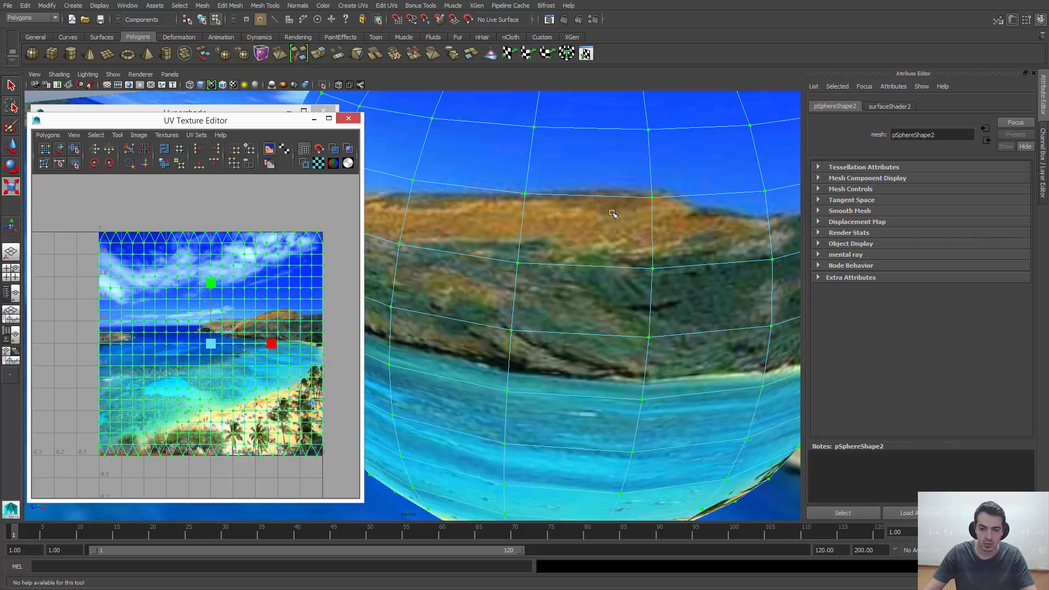
pyautogui.moveTo(612, 213); pyautogui.dragTo(662, 200, button='right')
pyautogui.scroll(-8, 579, 229)
pyautogui.keyDown('alt'); pyautogui.moveTo(465, 261); pyautogui.dragTo(511, 265); pyautogui.keyUp('alt')
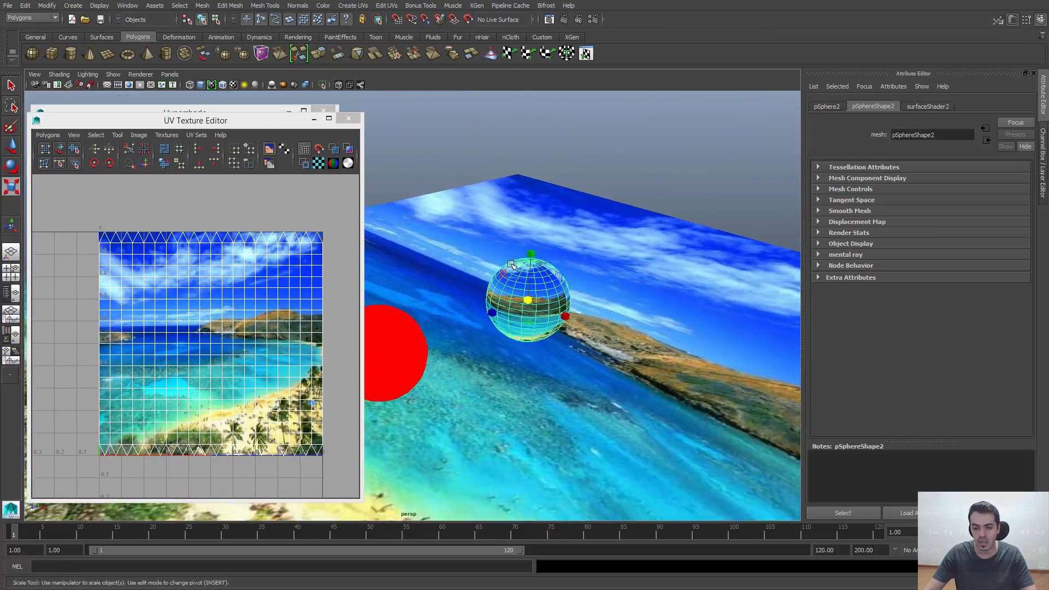
# - Clear the selection, close the UV Texture Editor and minimize Hypershade to free the perspective view
pyautogui.scroll(-6, 506, 267)
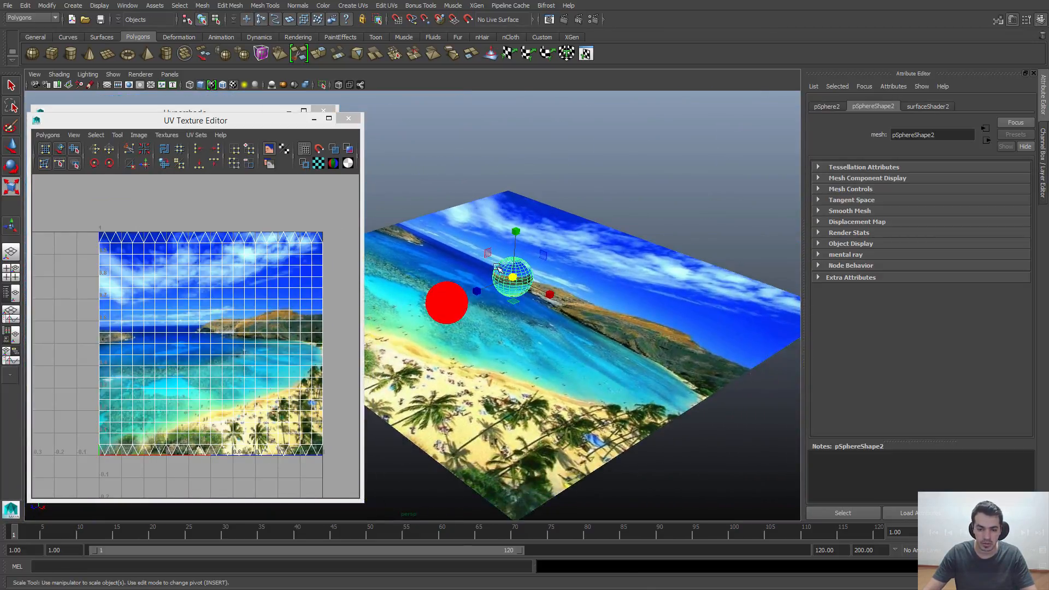
pyautogui.click(451, 183)
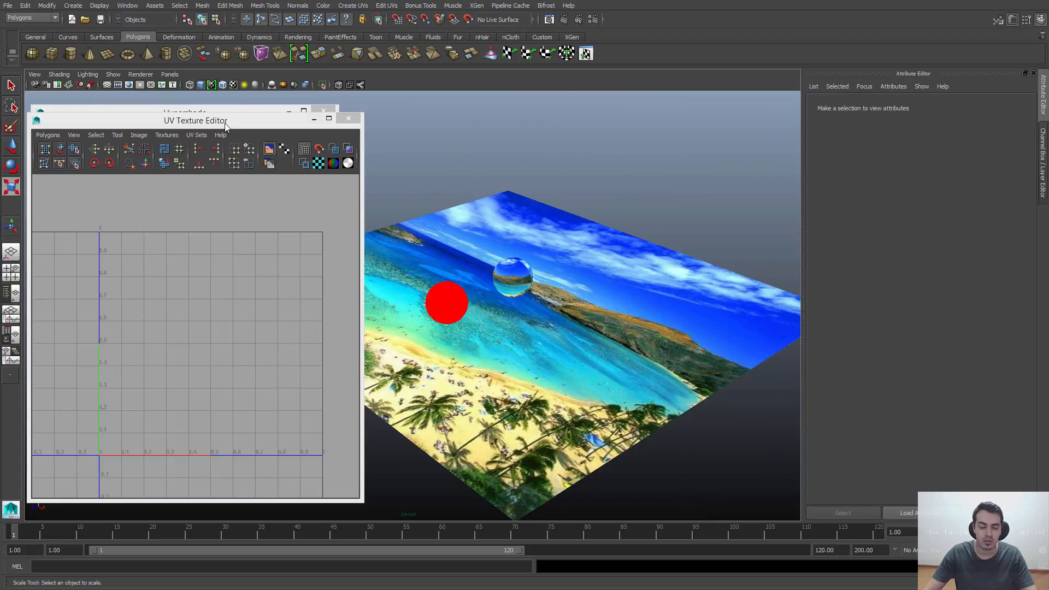
pyautogui.click(348, 119)
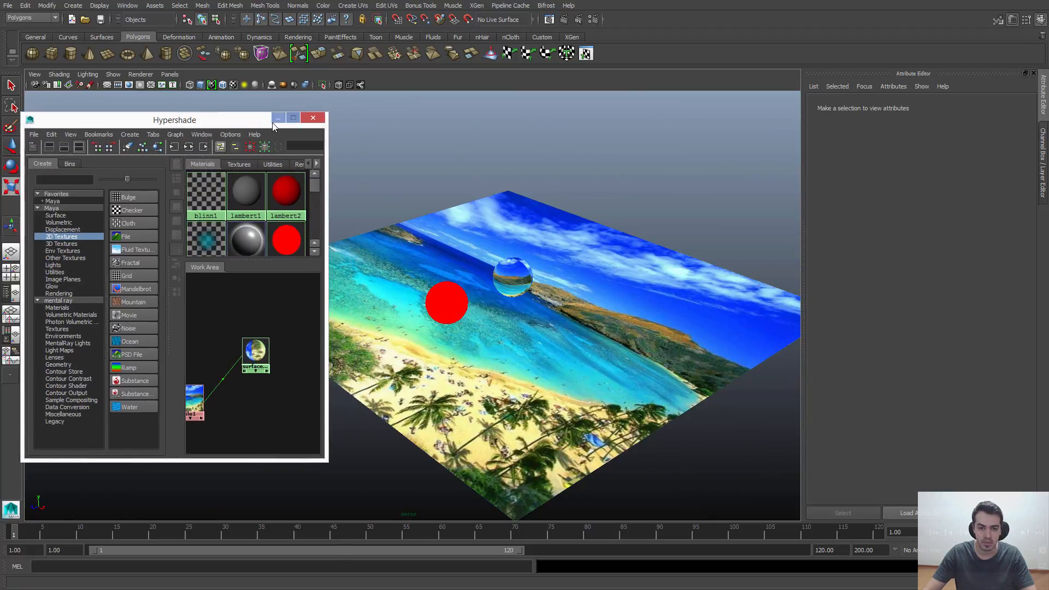
pyautogui.click(278, 119)
# - Select the plane and all the spheres in the scene and delete them
pyautogui.moveTo(405, 202)
pyautogui.keyDown('alt'); pyautogui.mouseDown()
pyautogui.moveTo(285, 216)
pyautogui.moveTo(539, 417)
pyautogui.moveTo(583, 436)
pyautogui.mouseUp(); pyautogui.keyUp('alt')
pyautogui.press('5')
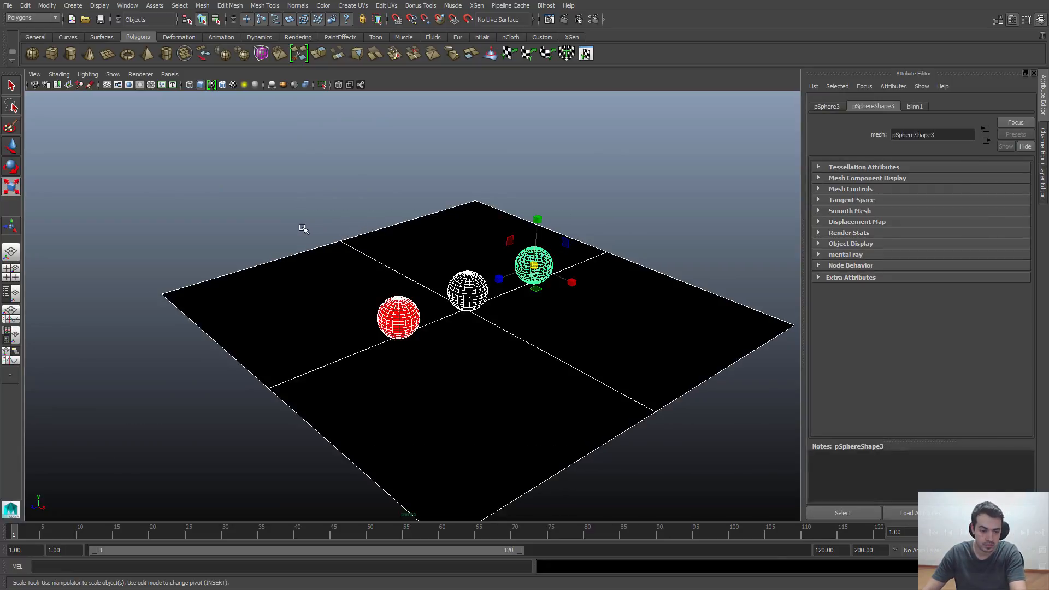
pyautogui.press('Delete')
# - Create a polygon cube, switch to the Select tool and frame the cube in the perspective view
pyautogui.click(75, 6)
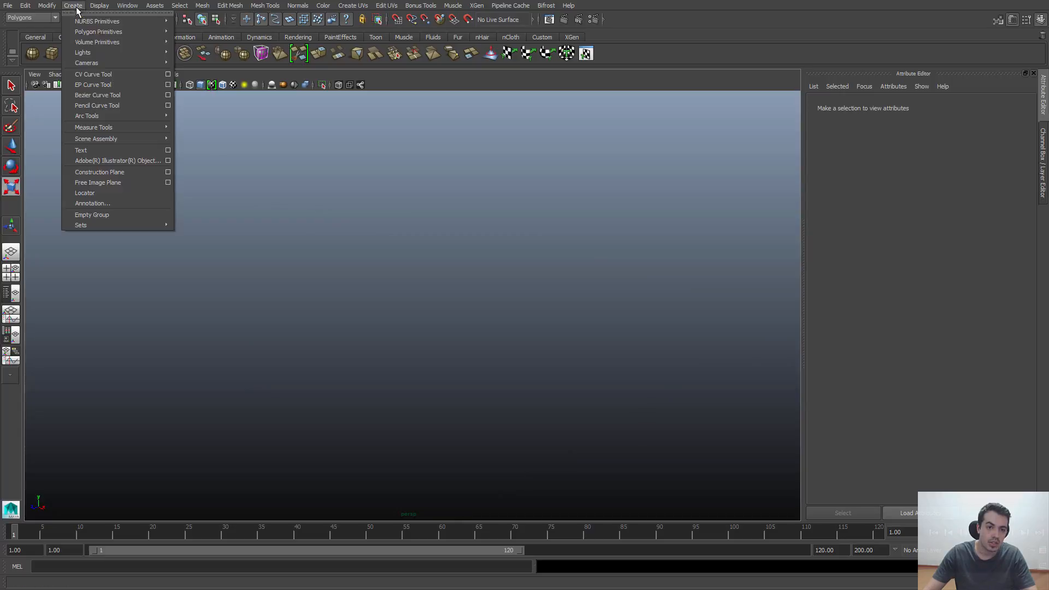
pyautogui.moveTo(99, 32)
pyautogui.click(224, 52)
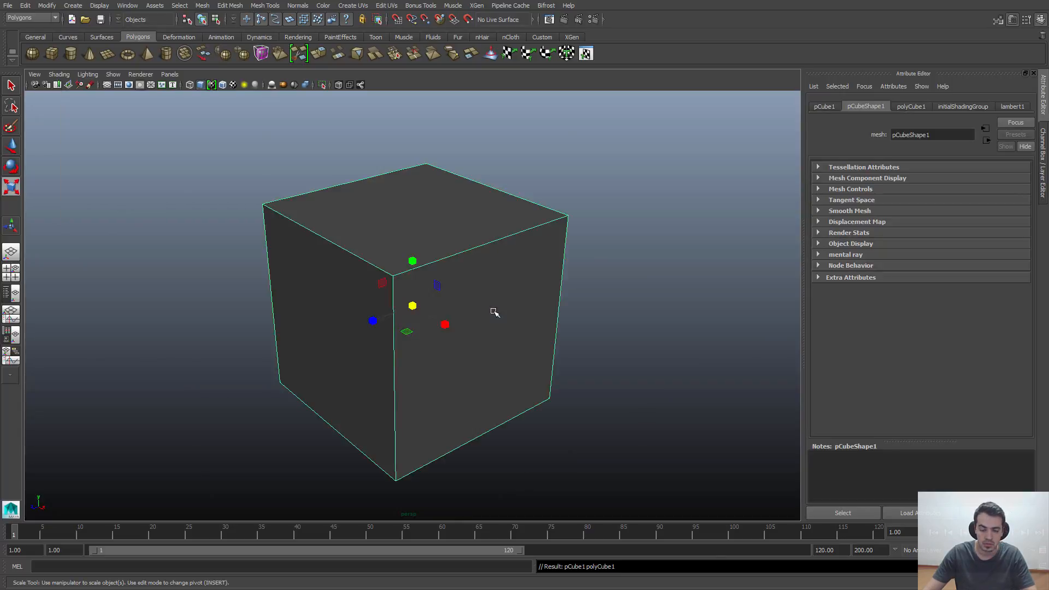
pyautogui.press('q')
pyautogui.press('f')
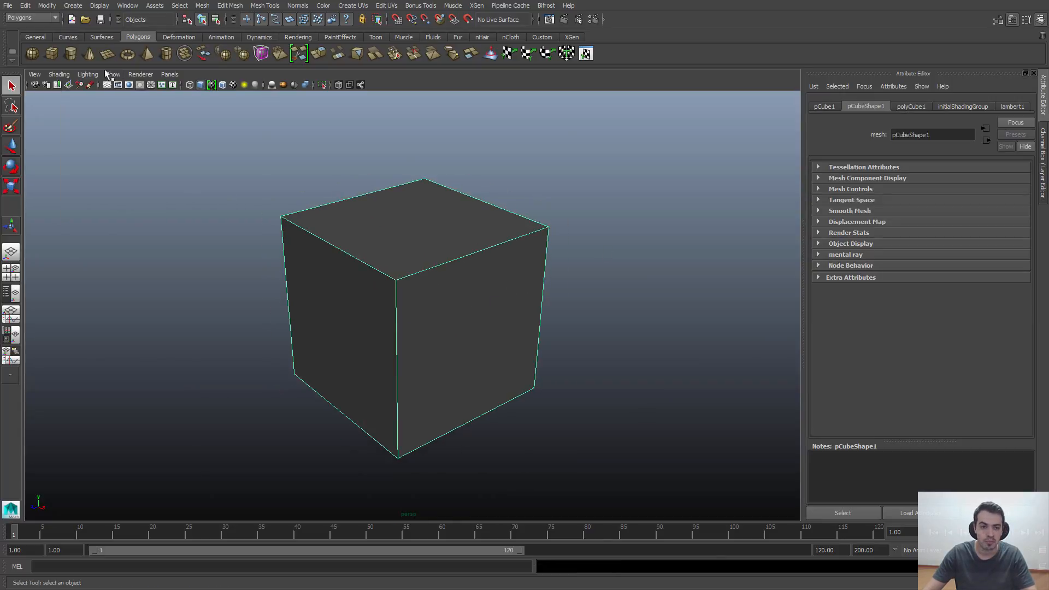
# - Open Hypershade, widen its window, and delete the landscape image texture node feeding the surface shader
pyautogui.click(127, 6)
pyautogui.moveTo(164, 30)
pyautogui.click(260, 59)
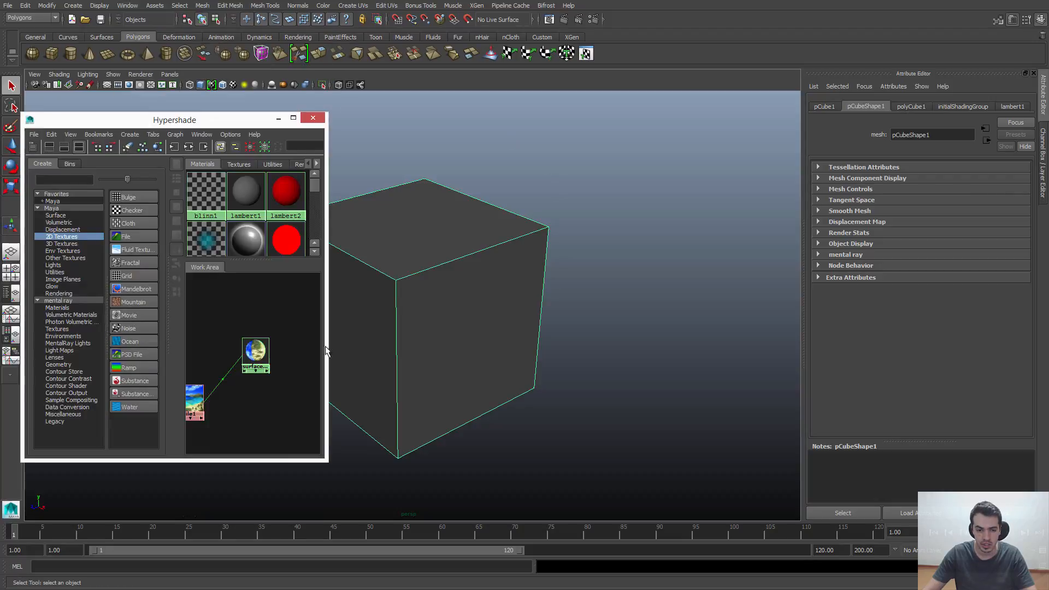
pyautogui.moveTo(327, 340); pyautogui.dragTo(404, 341)
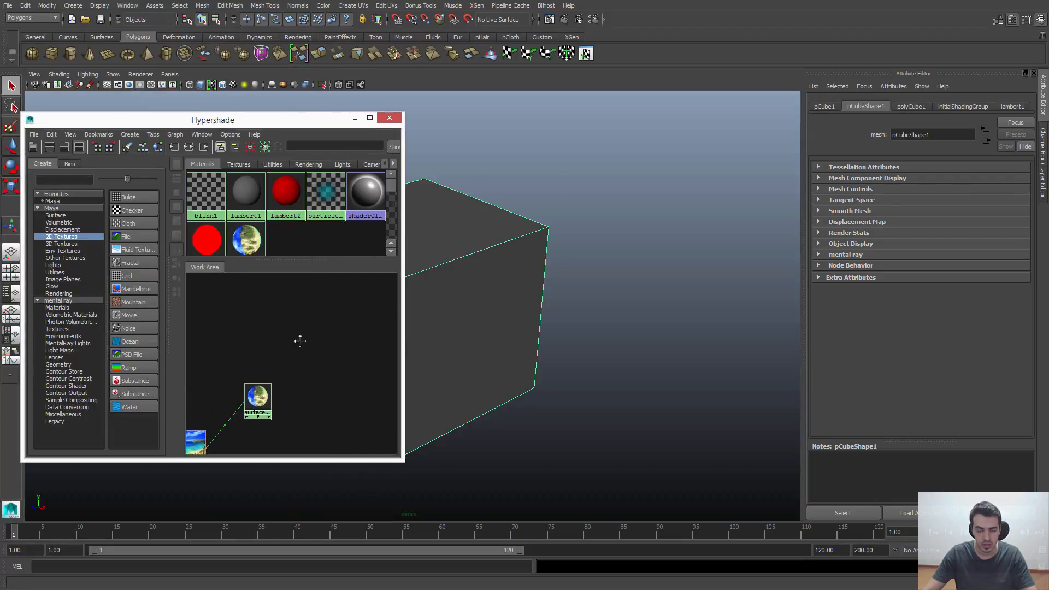
pyautogui.moveTo(193, 288); pyautogui.dragTo(290, 424)
pyautogui.press('Delete')
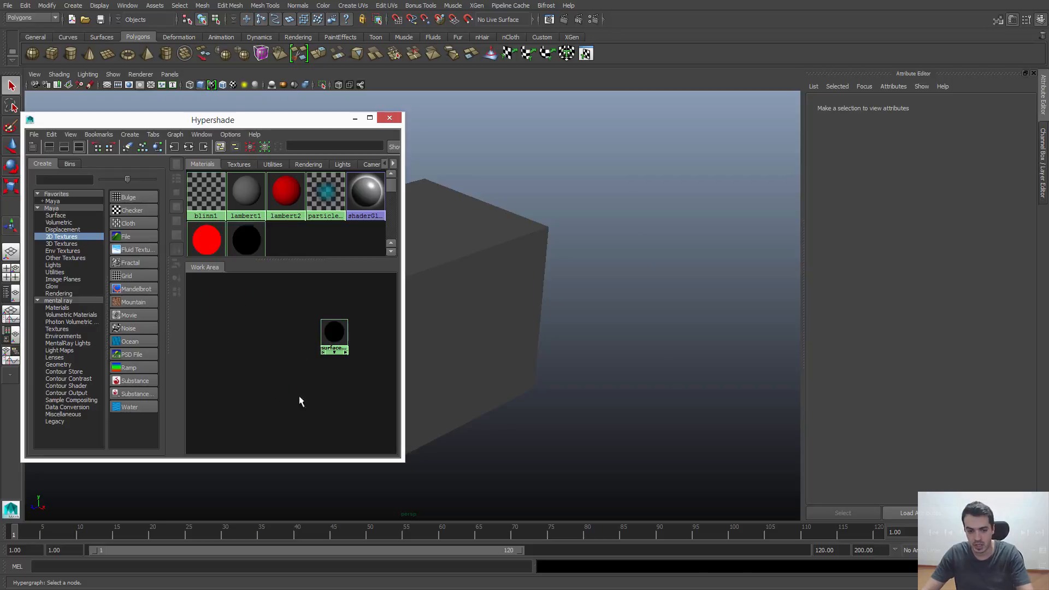
# - Connect a File texture to the surface shader's Out Color and load uvs.jpg as its image
pyautogui.click(336, 332)
pyautogui.click(1020, 232)
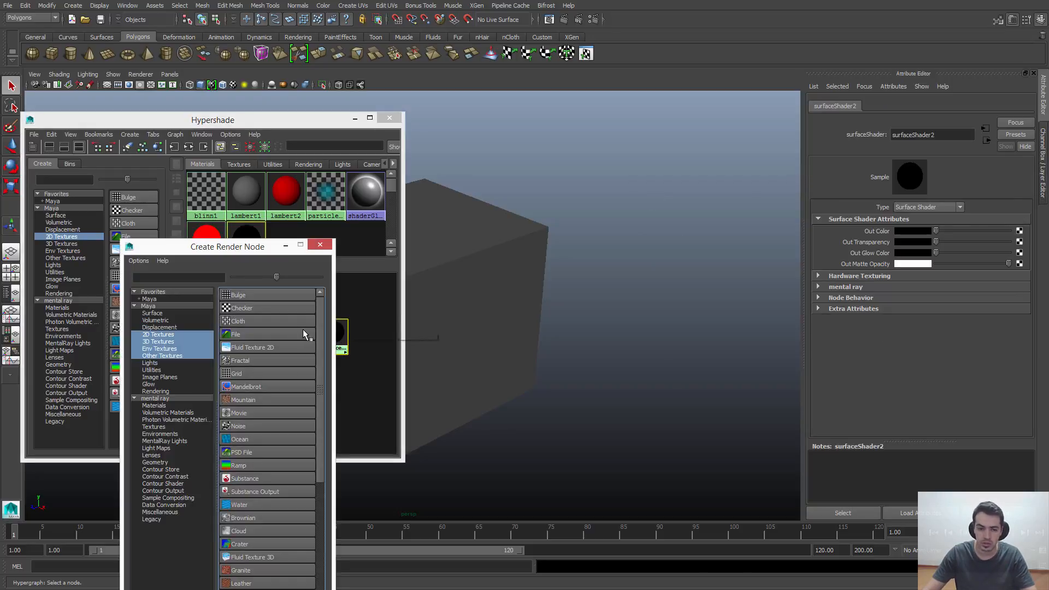
pyautogui.moveTo(239, 255); pyautogui.dragTo(592, 132)
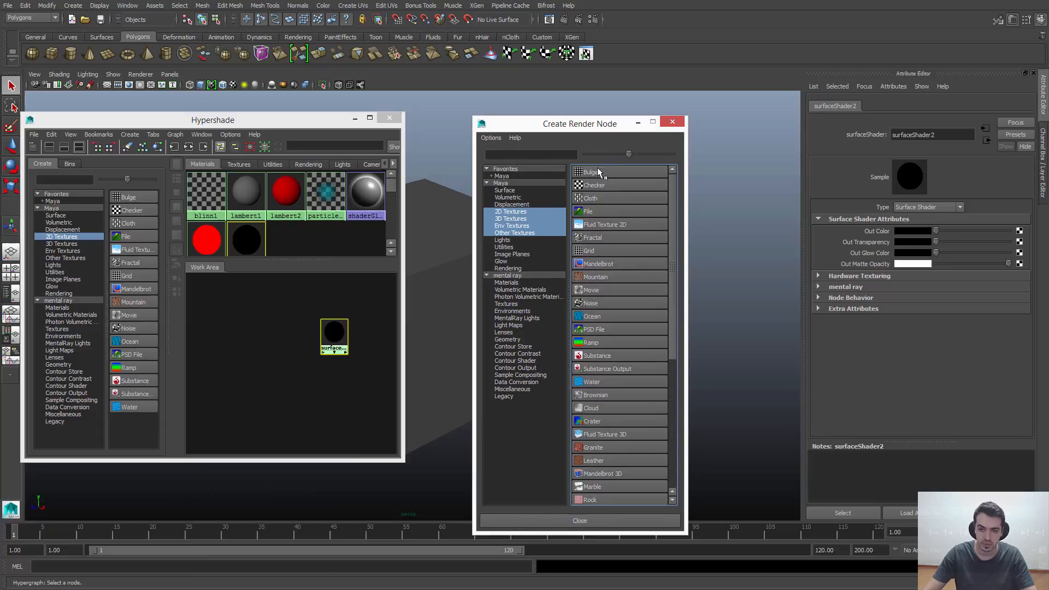
pyautogui.click(585, 213)
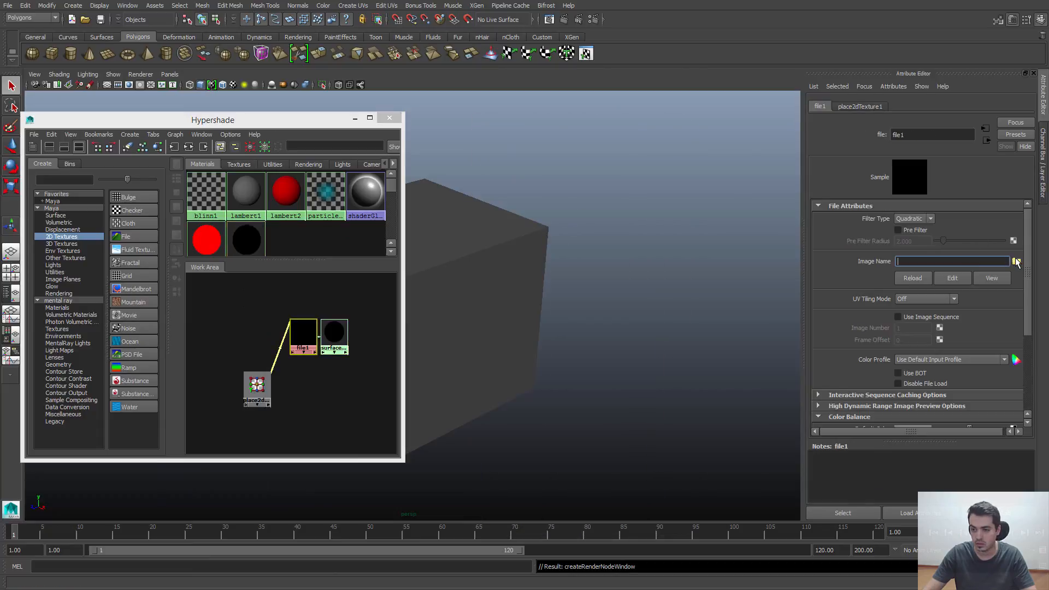
pyautogui.click(1017, 262)
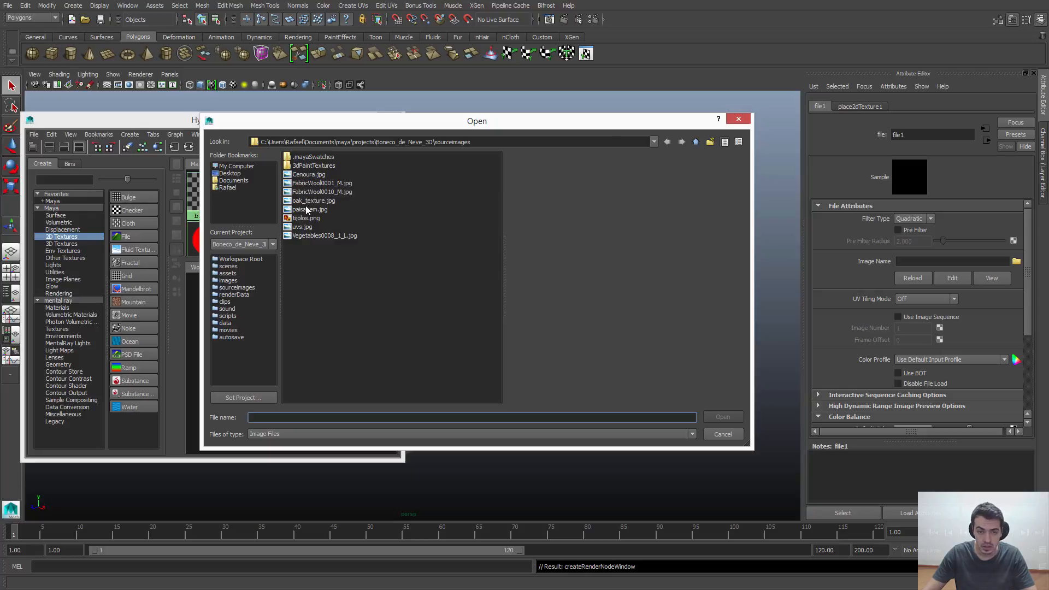
pyautogui.doubleClick(307, 229)
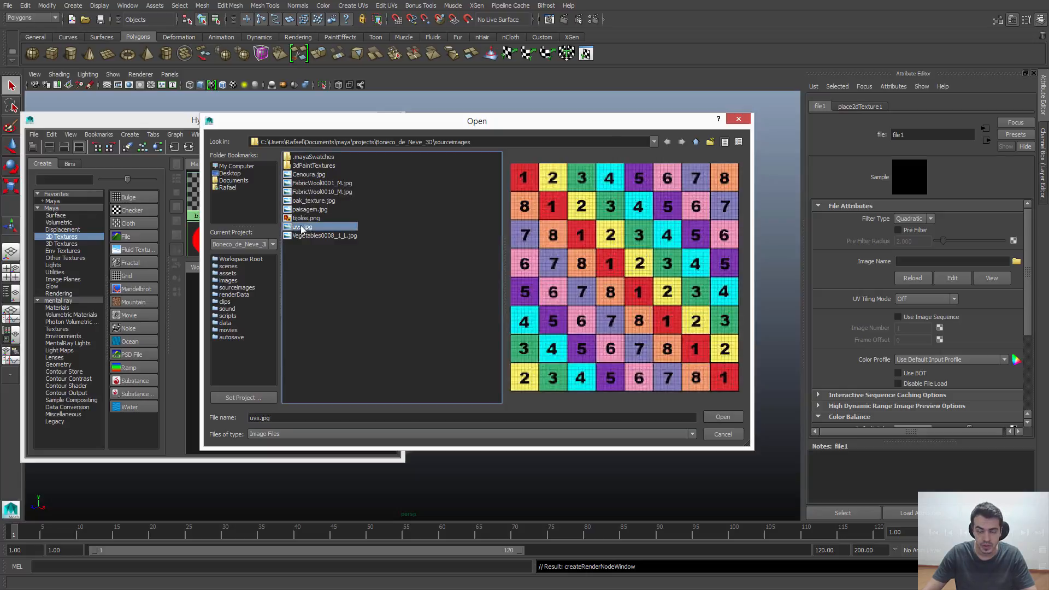
# - Assign the numbered-grid surface shader to the cube, turn on textured display and minimize Hypershade
pyautogui.click(318, 285)
pyautogui.moveTo(332, 331)
pyautogui.keyDown('alt'); pyautogui.mouseDown(button='middle')
pyautogui.moveTo(258, 347)
pyautogui.moveTo(467, 298)
pyautogui.mouseUp(button='middle'); pyautogui.keyUp('alt')
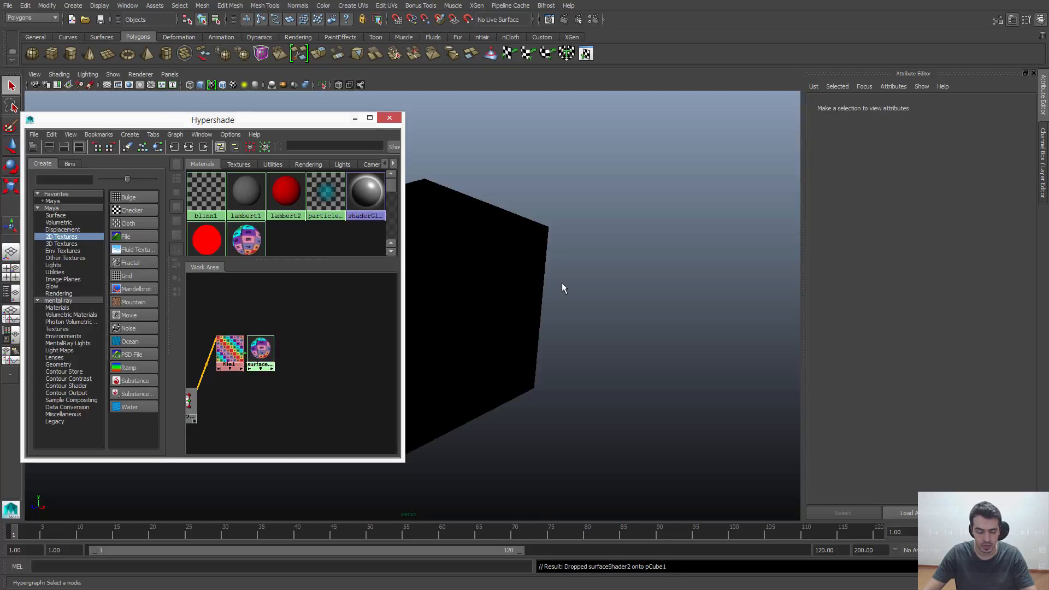
pyautogui.press('6')
pyautogui.moveTo(270, 124); pyautogui.dragTo(348, 125)
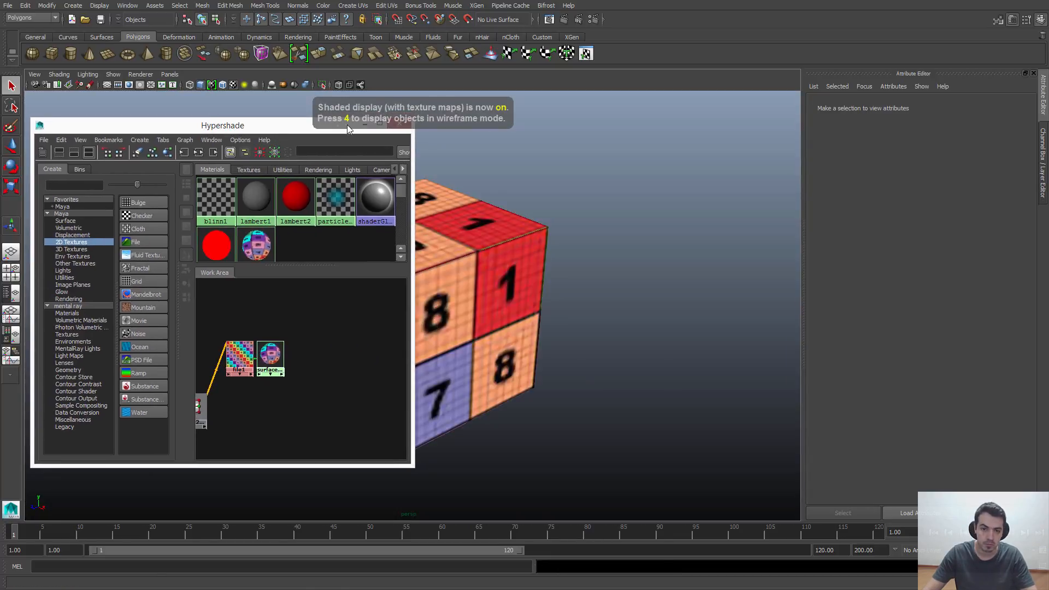
pyautogui.click(366, 125)
pyautogui.click(484, 267)
pyautogui.click(547, 206)
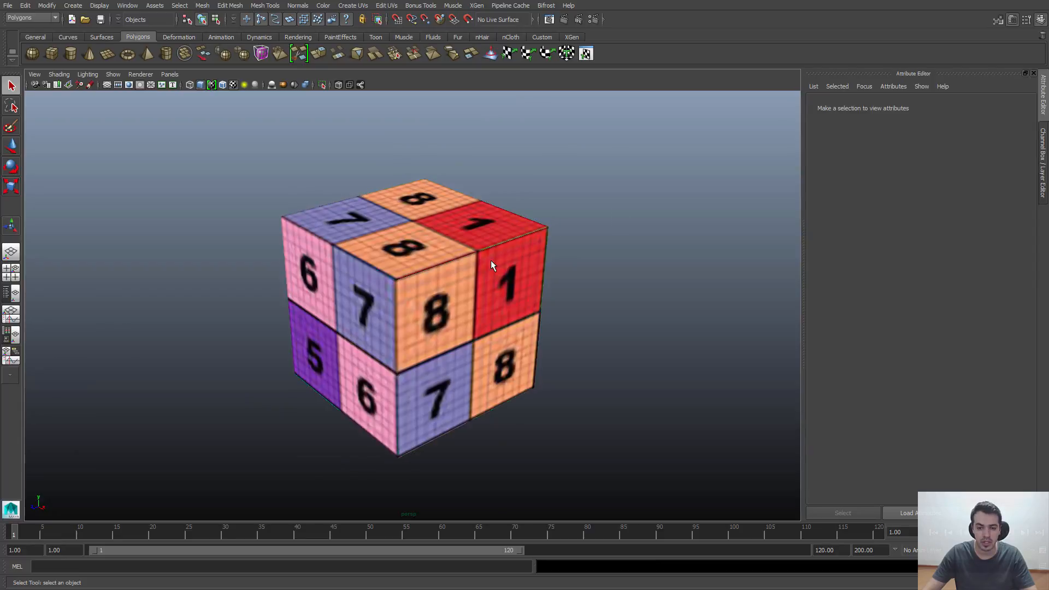
# - Open the UV Texture Editor for the cube and show the file1 texture behind its UVs
pyautogui.click(487, 262)
pyautogui.click(128, 5)
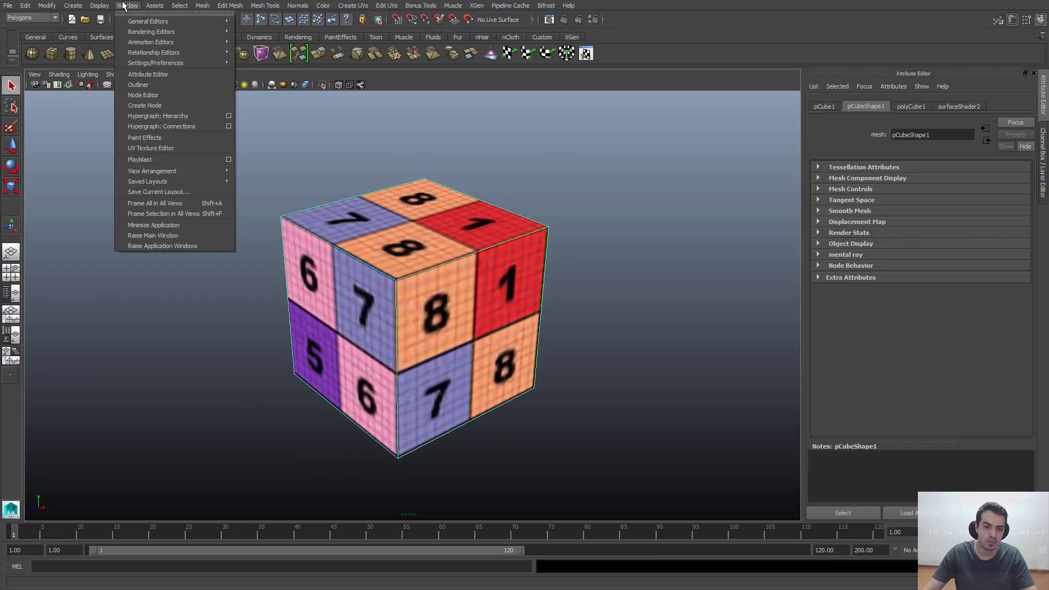
pyautogui.click(146, 149)
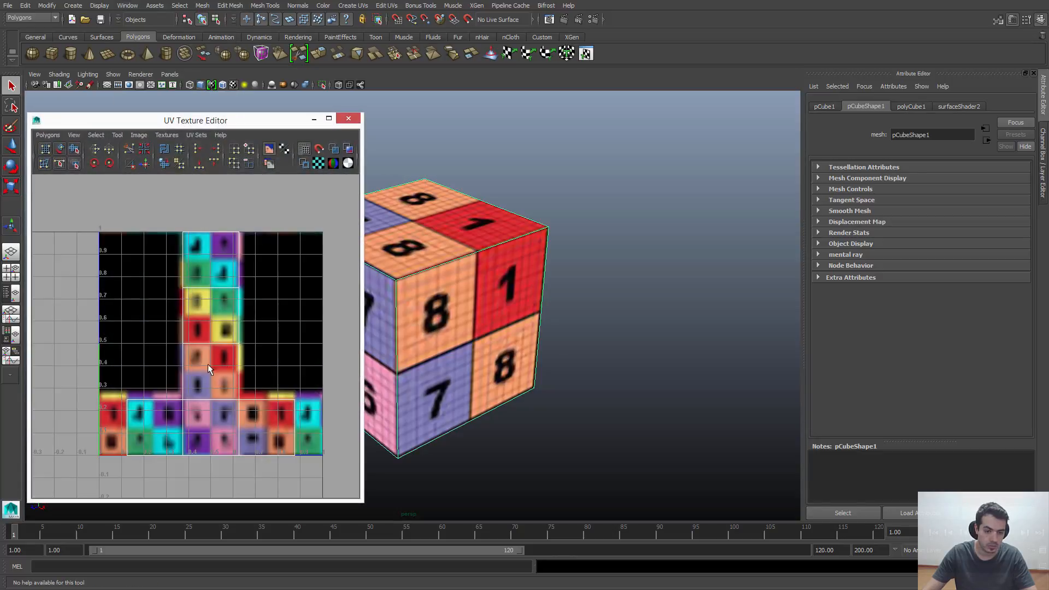
pyautogui.keyDown('alt'); pyautogui.moveTo(566, 295); pyautogui.dragTo(589, 280); pyautogui.keyUp('alt')
pyautogui.click(168, 135)
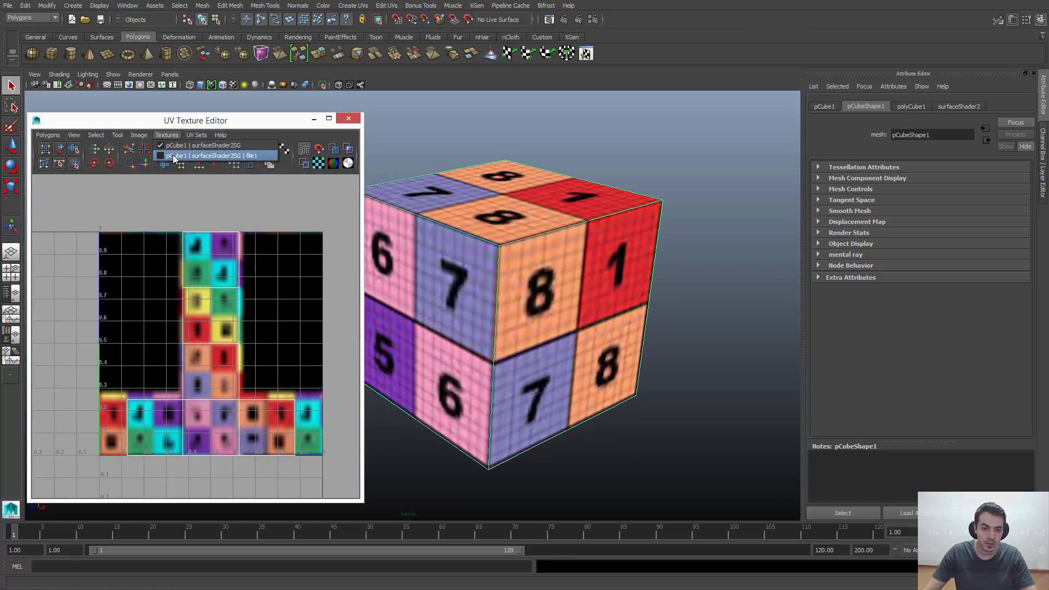
pyautogui.click(173, 155)
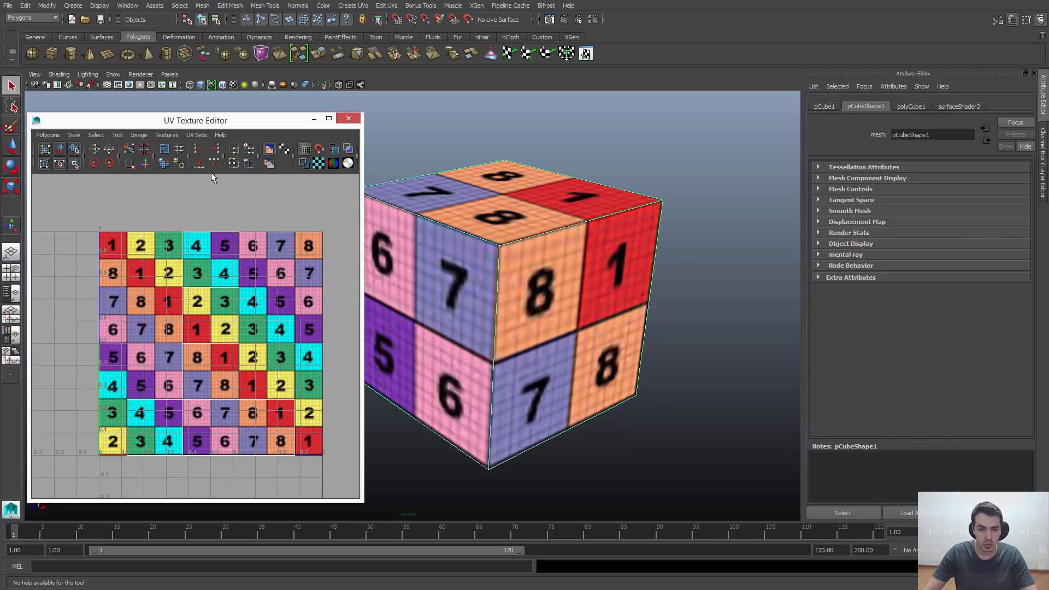
pyautogui.scroll(3, 249, 371)
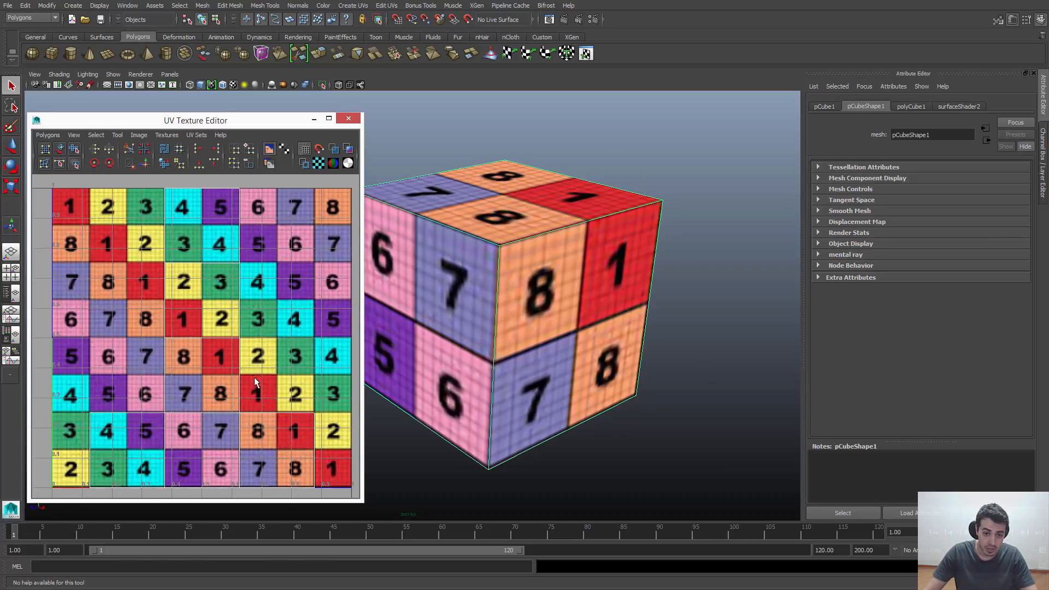
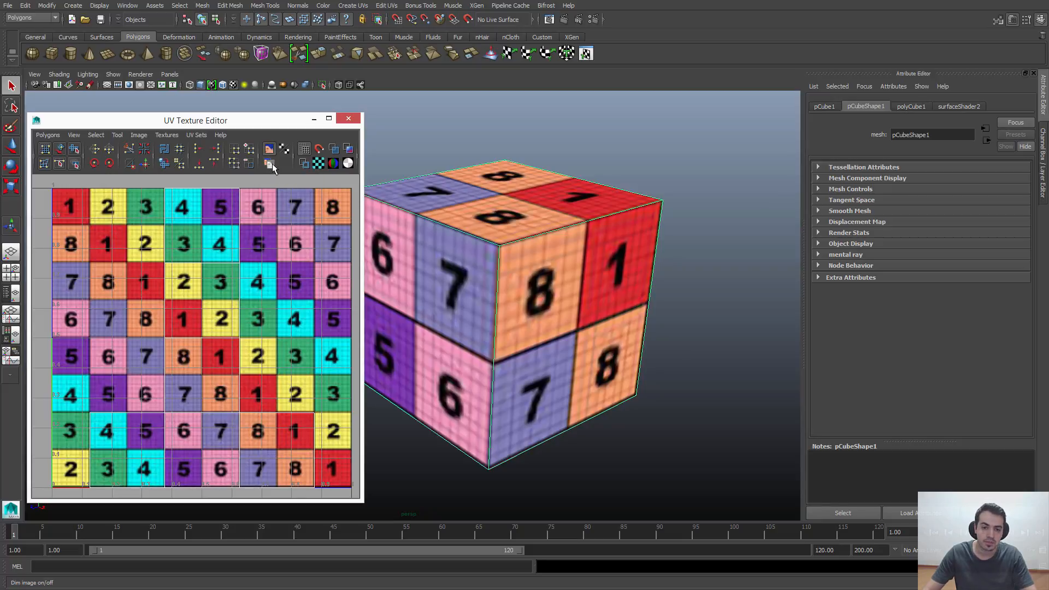
# - Dim the background image in the UV Texture Editor so the cube's UV layout stands out
pyautogui.click(269, 164)
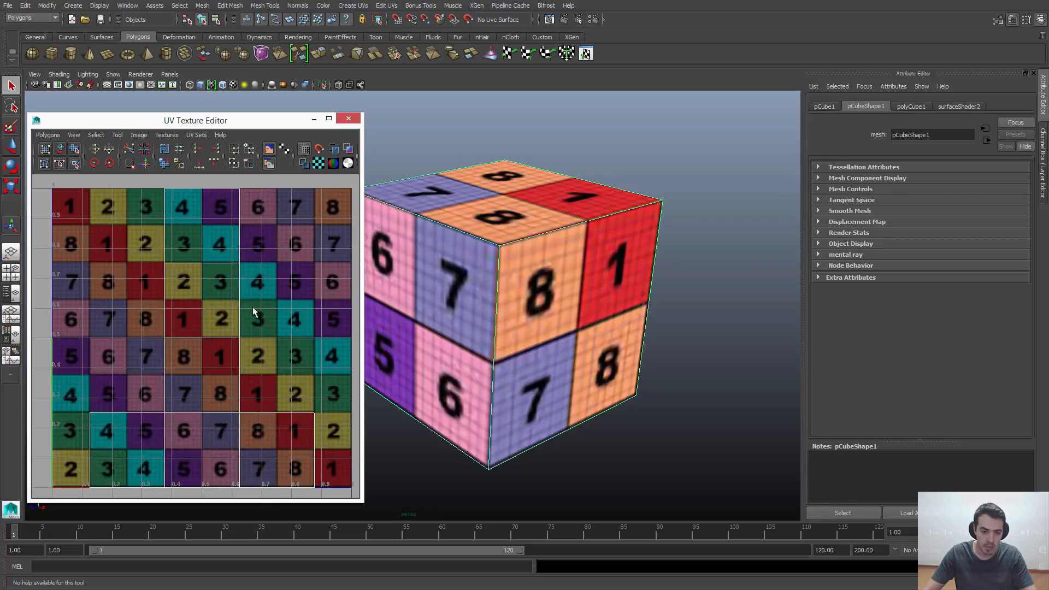
pyautogui.keyDown('alt'); pyautogui.moveTo(254, 312); pyautogui.dragTo(234, 305, button='middle'); pyautogui.keyUp('alt')
pyautogui.keyDown('alt'); pyautogui.moveTo(283, 295); pyautogui.dragTo(273, 291, button='right'); pyautogui.keyUp('alt')
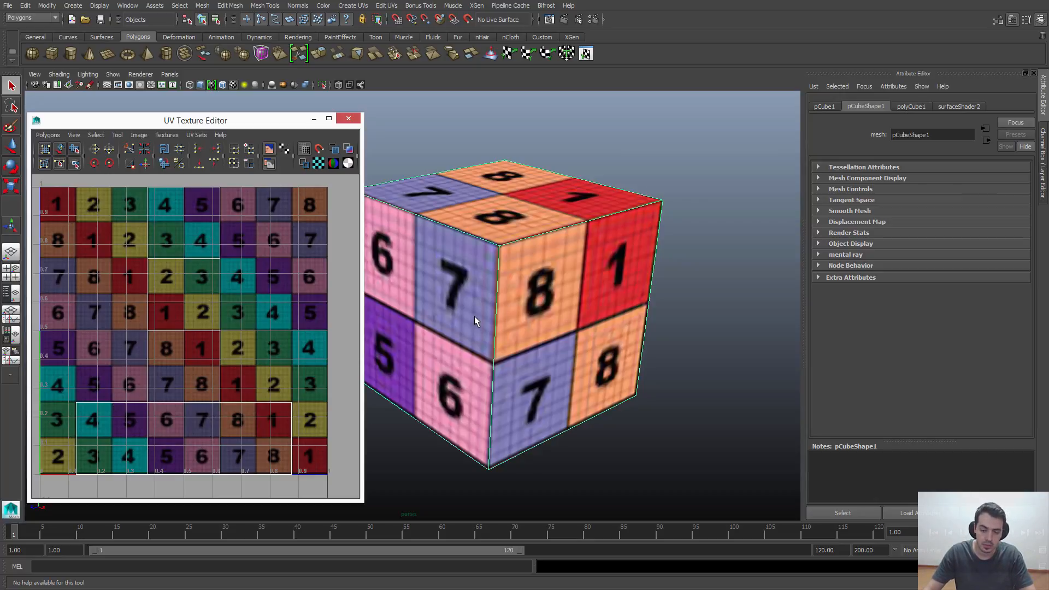
# - Switch the cube to face selection and select the side face showing 8, 1, 7 and 8
pyautogui.moveTo(587, 281); pyautogui.dragTo(592, 292, button='right')
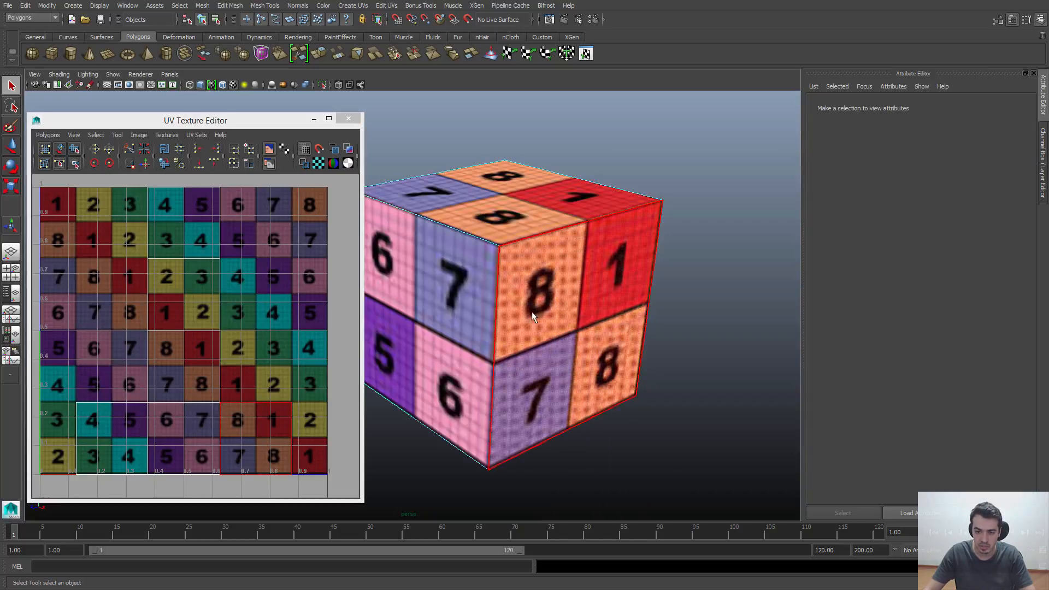
pyautogui.click(588, 356)
pyautogui.keyDown('alt'); pyautogui.moveTo(277, 464); pyautogui.dragTo(255, 400, button='middle'); pyautogui.keyUp('alt')
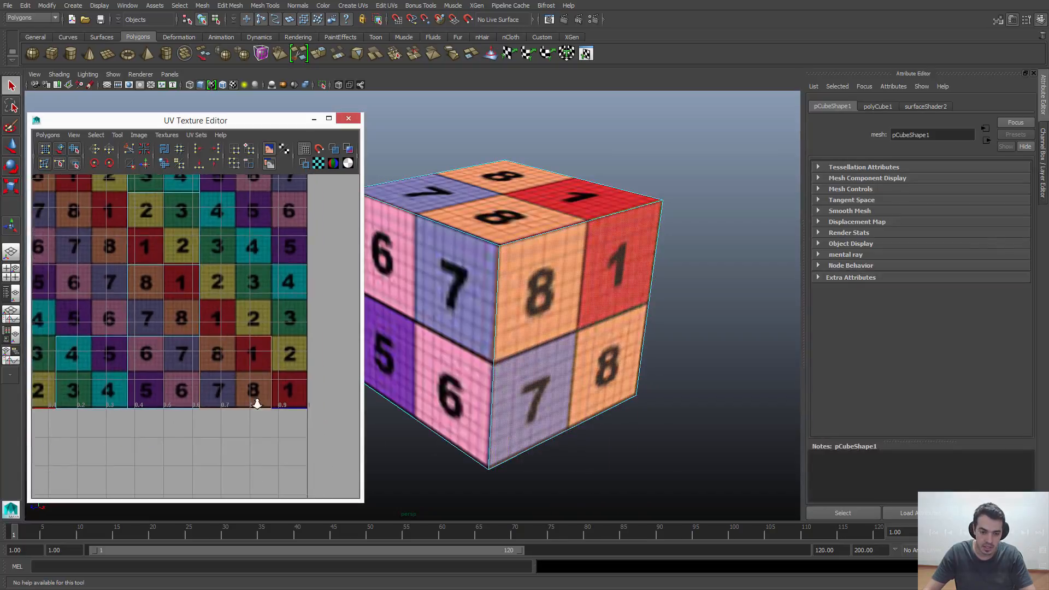
pyautogui.scroll(2, 255, 399)
pyautogui.click(720, 343)
pyautogui.click(618, 335)
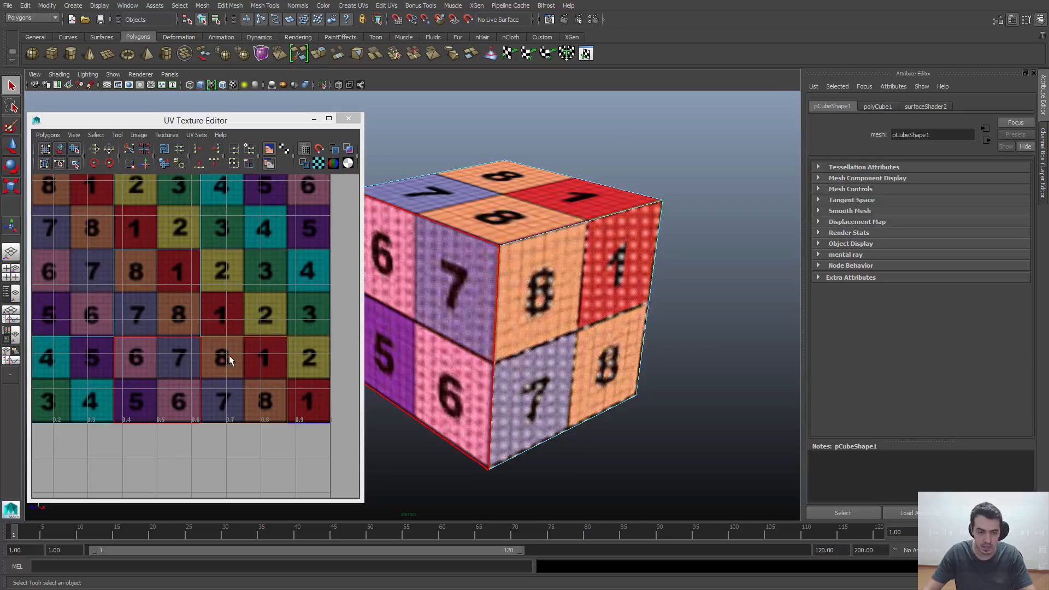
# - Compare the numbers on the selected cube face with the texture area under its UVs, checking the shared edge too
pyautogui.keyDown('alt'); pyautogui.moveTo(511, 391); pyautogui.dragTo(486, 367); pyautogui.keyUp('alt')
pyautogui.keyDown('alt'); pyautogui.moveTo(486, 367); pyautogui.dragTo(530, 363, button='right'); pyautogui.keyUp('alt')
pyautogui.keyDown('alt'); pyautogui.moveTo(248, 422); pyautogui.dragTo(221, 405, button='middle'); pyautogui.keyUp('alt')
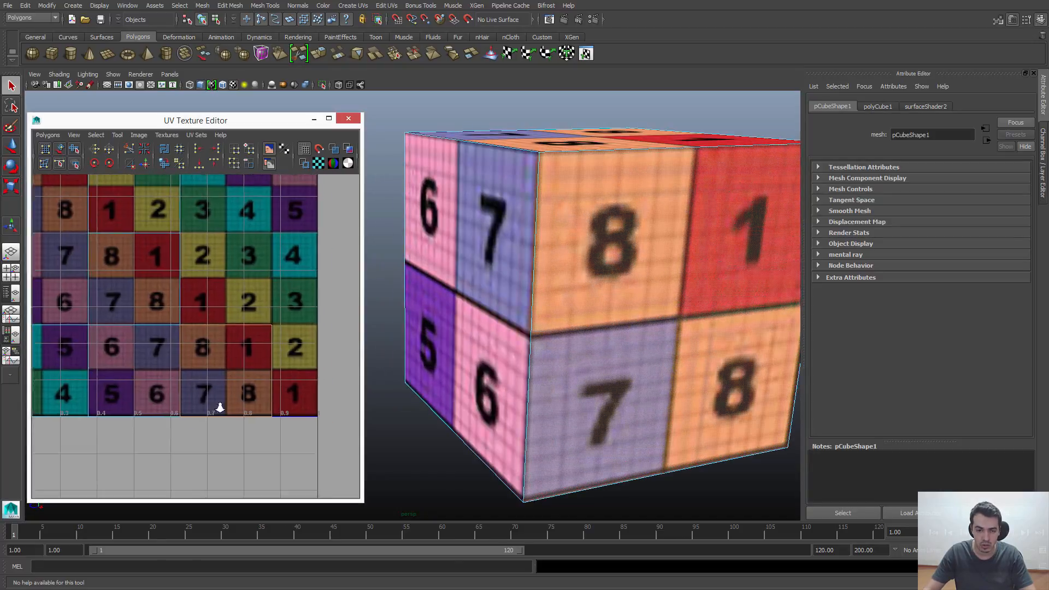
pyautogui.keyDown('alt'); pyautogui.moveTo(220, 405); pyautogui.dragTo(317, 395, button='right'); pyautogui.keyUp('alt')
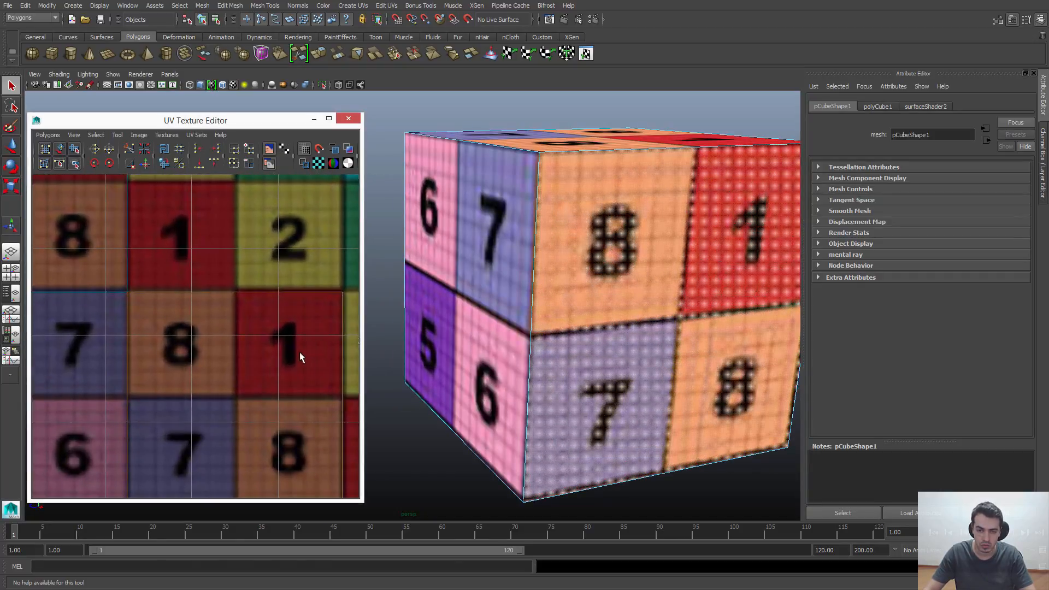
pyautogui.keyDown('alt'); pyautogui.moveTo(638, 235); pyautogui.dragTo(568, 236); pyautogui.keyUp('alt')
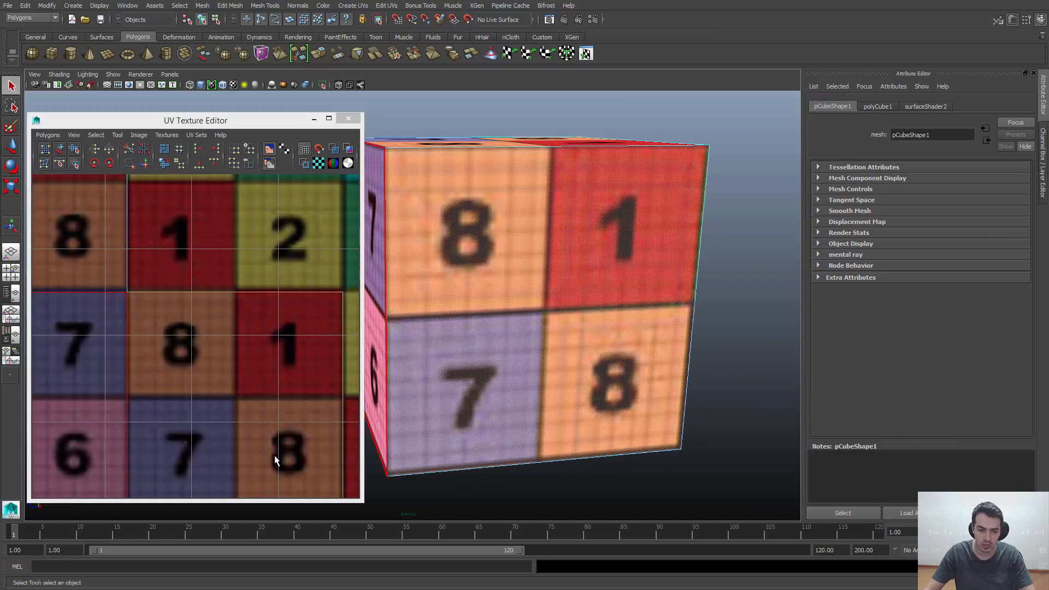
pyautogui.keyDown('alt'); pyautogui.moveTo(146, 471); pyautogui.dragTo(160, 476, button='middle'); pyautogui.keyUp('alt')
pyautogui.keyDown('alt'); pyautogui.moveTo(454, 308); pyautogui.dragTo(572, 313); pyautogui.keyUp('alt')
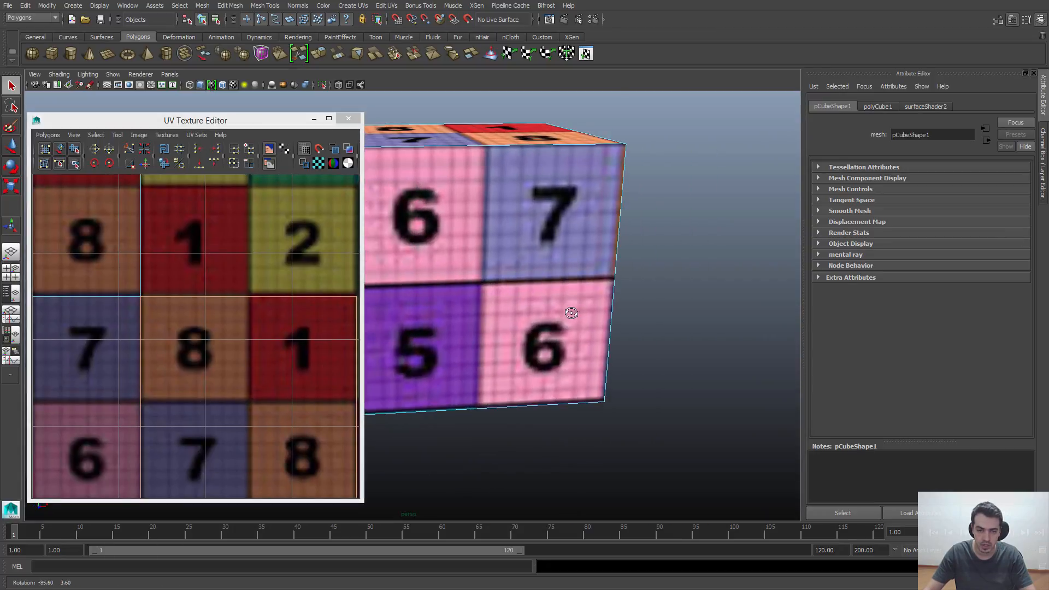
# - Select the adjacent side face showing 6, 7, 5 and 6 and locate its area in the UV layout
pyautogui.keyDown('alt'); pyautogui.moveTo(268, 315); pyautogui.dragTo(152, 320, button='right'); pyautogui.keyUp('alt')
pyautogui.keyDown('alt'); pyautogui.moveTo(152, 320); pyautogui.dragTo(194, 312, button='middle'); pyautogui.keyUp('alt')
pyautogui.keyDown('alt'); pyautogui.moveTo(202, 297); pyautogui.dragTo(169, 308, button='right'); pyautogui.keyUp('alt')
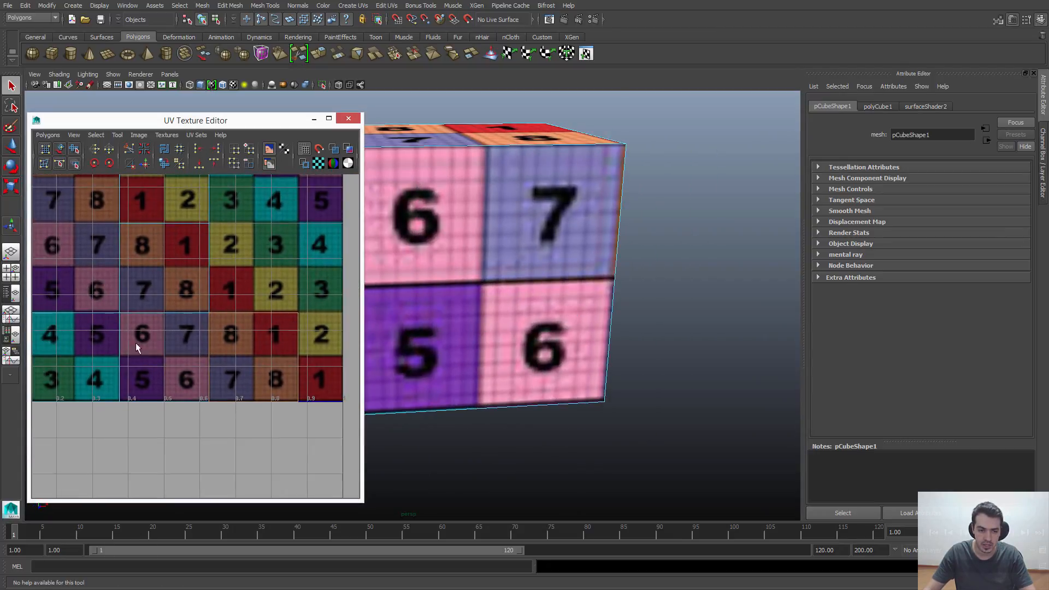
pyautogui.click(520, 263)
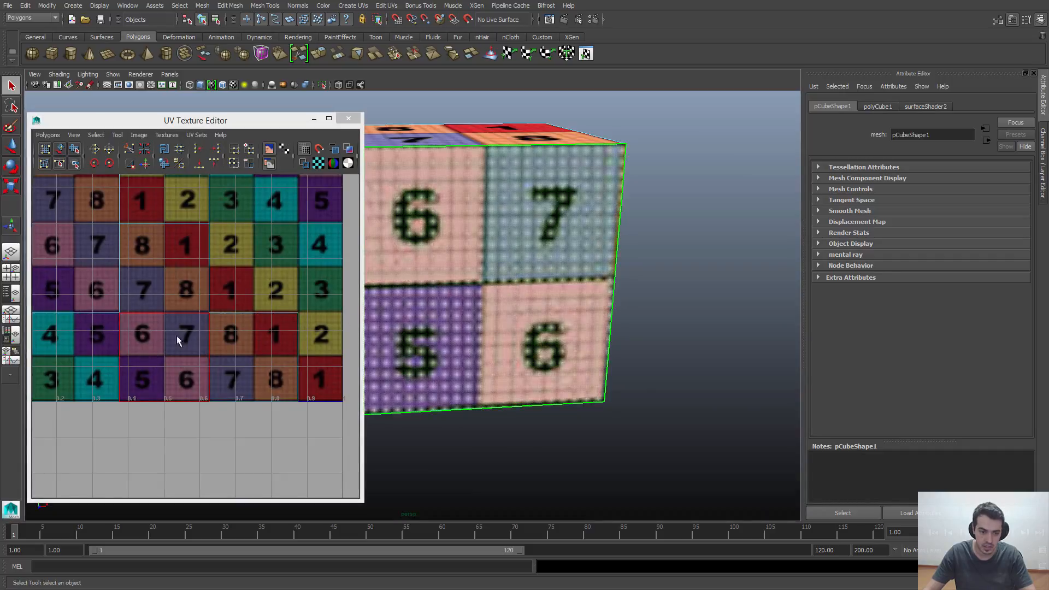
# - Compare the cube's 4-5-3-4 side, its top and its 2-1-3-2 side with their areas in the UV layout
pyautogui.keyDown('alt'); pyautogui.moveTo(567, 304); pyautogui.dragTo(669, 320); pyautogui.keyUp('alt')
pyautogui.keyDown('alt'); pyautogui.moveTo(670, 320); pyautogui.dragTo(570, 300, button='right'); pyautogui.keyUp('alt')
pyautogui.click(415, 273)
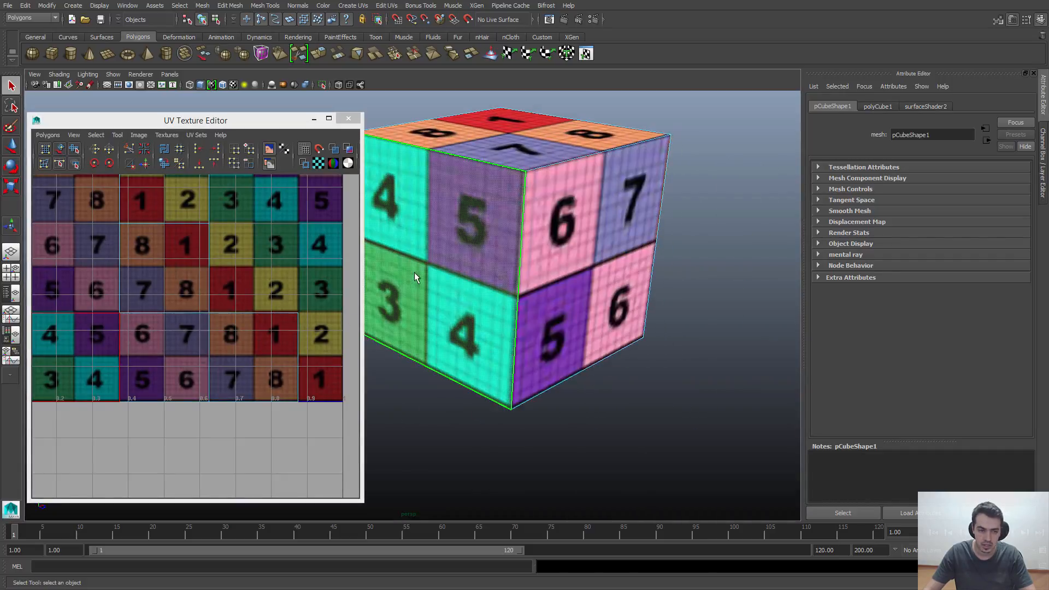
pyautogui.keyDown('alt'); pyautogui.moveTo(599, 183); pyautogui.dragTo(562, 255); pyautogui.keyUp('alt')
pyautogui.click(568, 251)
pyautogui.keyDown('alt'); pyautogui.moveTo(183, 252); pyautogui.dragTo(180, 332, button='middle'); pyautogui.keyUp('alt')
pyautogui.keyDown('alt'); pyautogui.moveTo(525, 157); pyautogui.dragTo(574, 252); pyautogui.keyUp('alt')
pyautogui.click(513, 295)
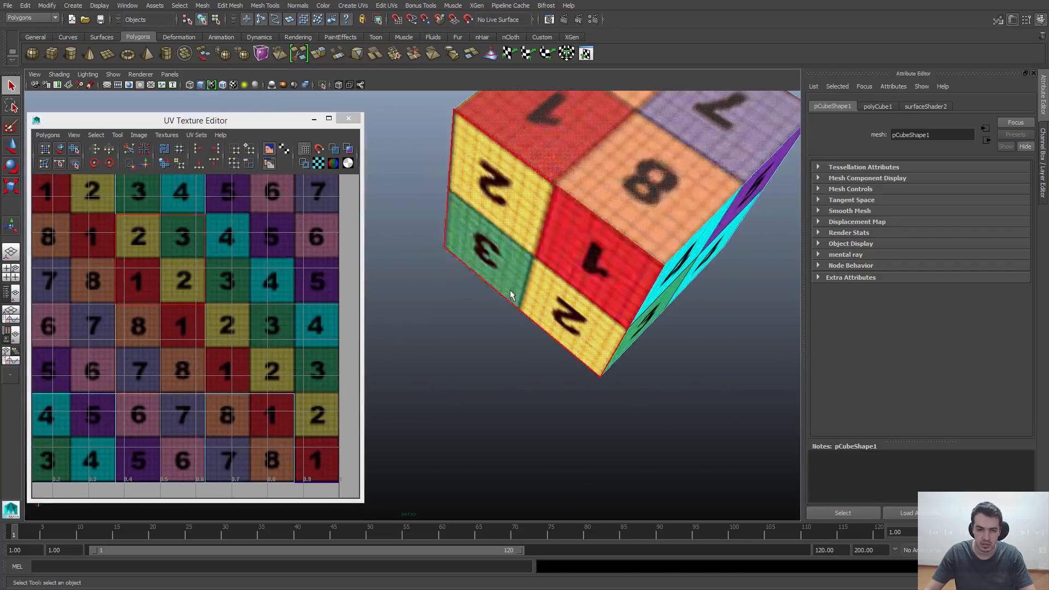
# - Examine the cube's underside and locate its matching area in the UV layout
pyautogui.keyDown('alt'); pyautogui.moveTo(223, 297); pyautogui.dragTo(227, 364, button='middle'); pyautogui.keyUp('alt')
pyautogui.keyDown('alt'); pyautogui.moveTo(563, 377); pyautogui.dragTo(553, 224); pyautogui.keyUp('alt')
pyautogui.click(577, 408)
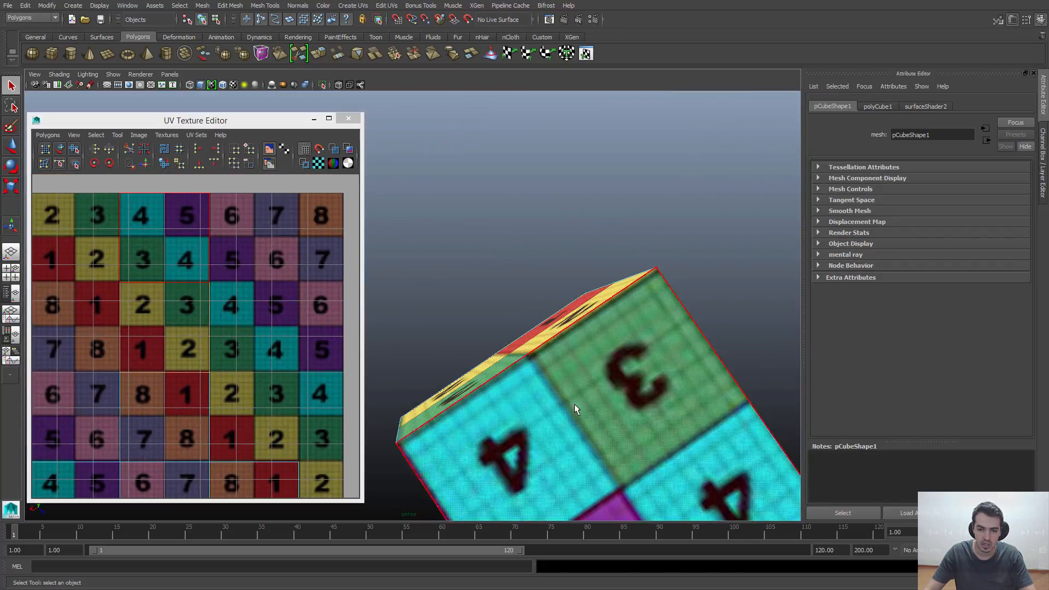
pyautogui.scroll(-1, 172, 266)
pyautogui.keyDown('alt'); pyautogui.moveTo(148, 284); pyautogui.dragTo(164, 266, button='middle'); pyautogui.keyUp('alt')
pyautogui.scroll(-3, 167, 290)
pyautogui.scroll(1, 231, 274)
# - Compare the whole cube with the full UV layout, checking how neighbouring side faces meet
pyautogui.keyDown('alt'); pyautogui.moveTo(541, 328); pyautogui.dragTo(507, 257); pyautogui.keyUp('alt')
pyautogui.click(594, 295)
pyautogui.press('f')
pyautogui.keyDown('alt'); pyautogui.moveTo(507, 257); pyautogui.dragTo(410, 235, button='right'); pyautogui.keyUp('alt')
pyautogui.keyDown('alt'); pyautogui.moveTo(410, 235); pyautogui.dragTo(454, 316, button='middle'); pyautogui.keyUp('alt')
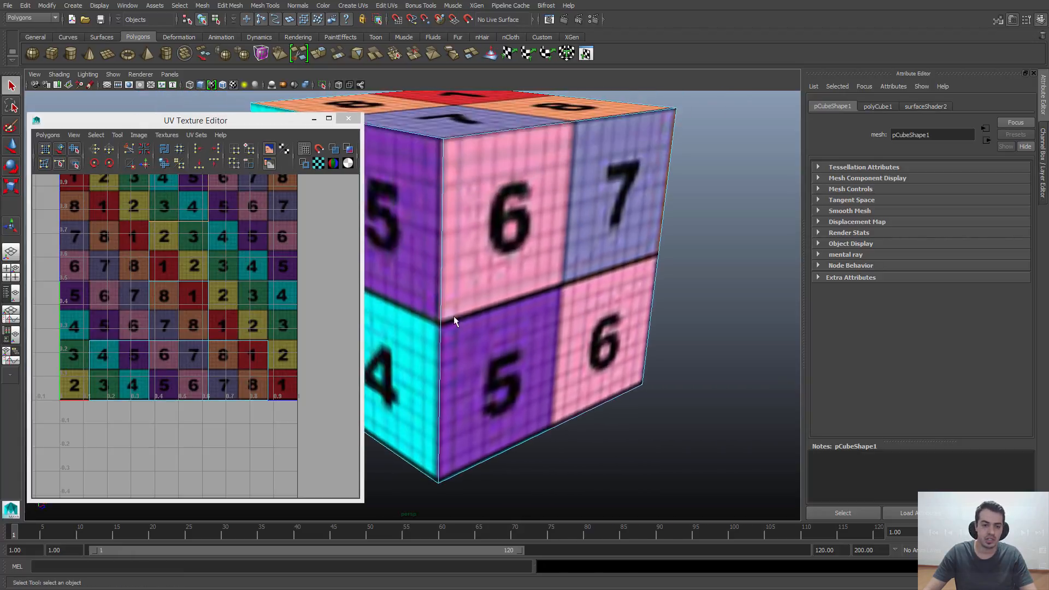
pyautogui.scroll(-2, 237, 307)
pyautogui.keyDown('alt'); pyautogui.moveTo(236, 307); pyautogui.dragTo(220, 325, button='middle'); pyautogui.keyUp('alt')
pyautogui.keyDown('alt'); pyautogui.moveTo(514, 197); pyautogui.dragTo(492, 219); pyautogui.keyUp('alt')
pyautogui.keyDown('alt'); pyautogui.moveTo(492, 218); pyautogui.dragTo(550, 238, button='middle'); pyautogui.keyUp('alt')
pyautogui.keyDown('alt'); pyautogui.moveTo(550, 238); pyautogui.dragTo(481, 262, button='right'); pyautogui.keyUp('alt')
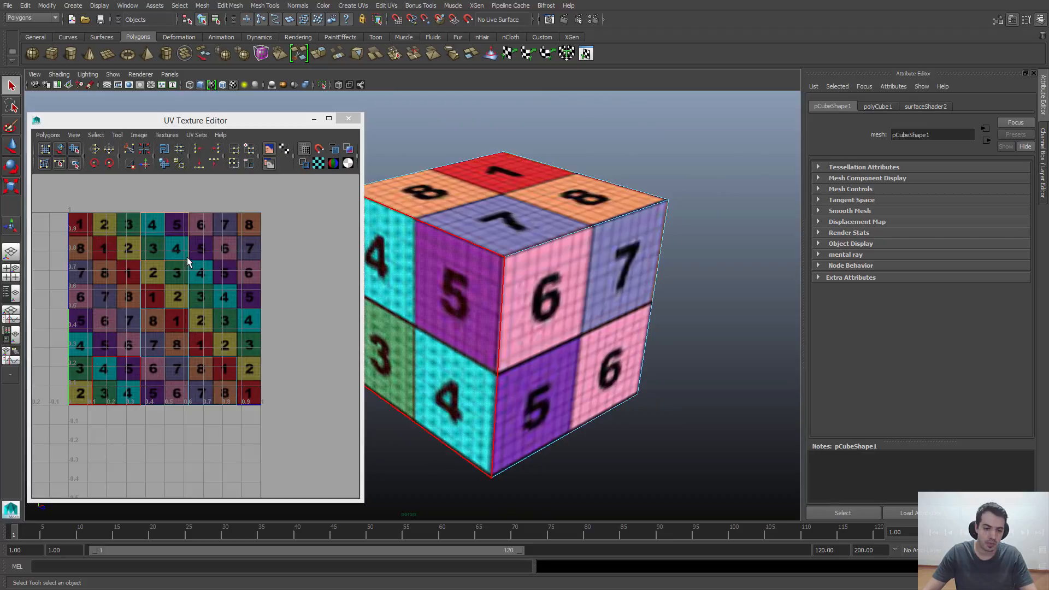
# - Select all the cube's UVs, rotate them clockwise through a full turn in 45° increments, and try one counterclockwise and one clockwise rotation
pyautogui.moveTo(187, 257); pyautogui.dragTo(215, 260, button='right')
pyautogui.moveTo(55, 203); pyautogui.dragTo(281, 469)
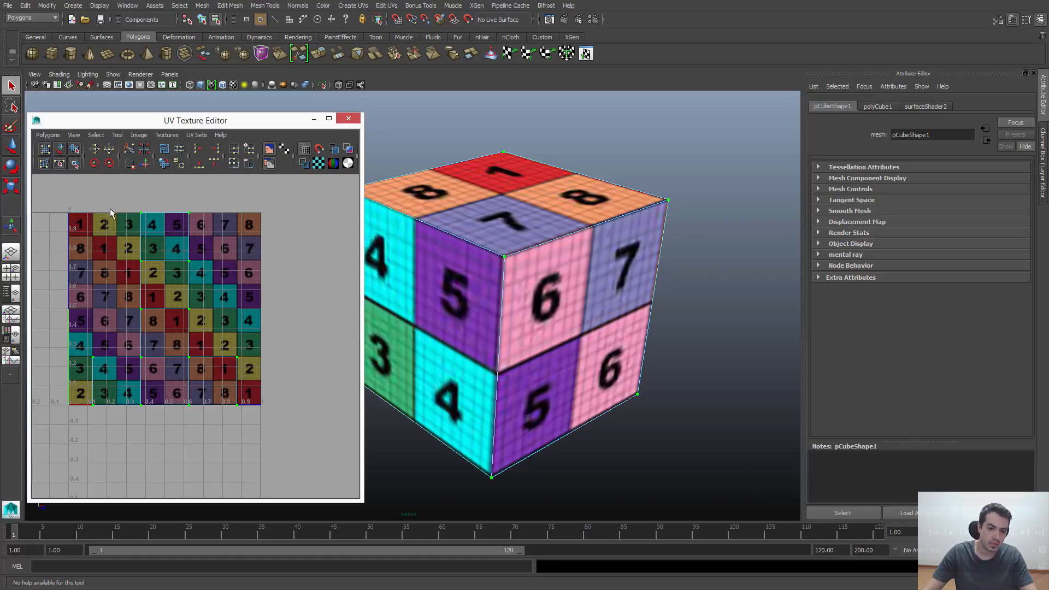
pyautogui.click(109, 163)
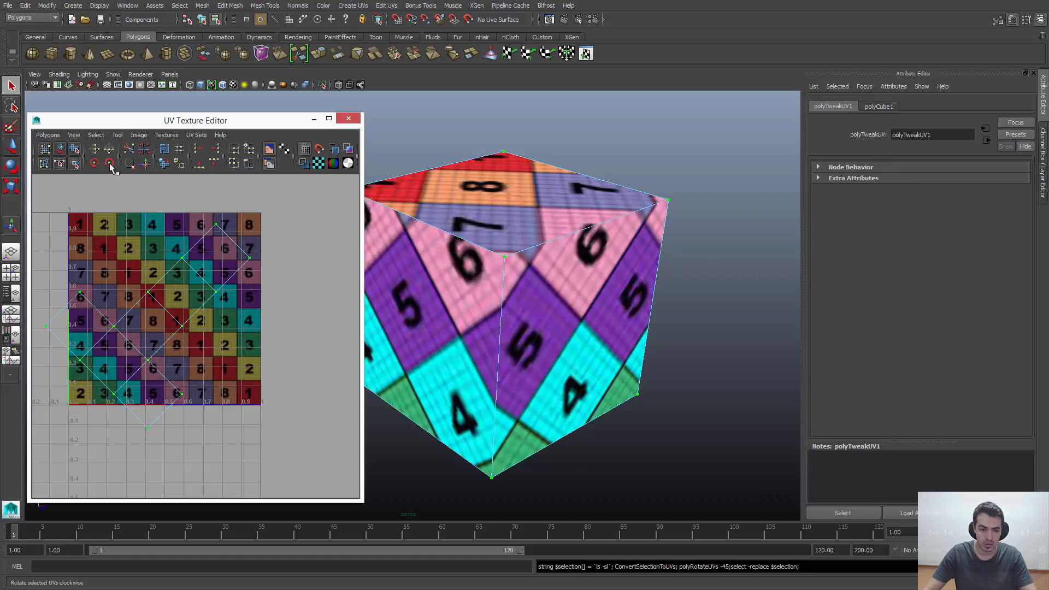
pyautogui.click(109, 163)
pyautogui.click(109, 162)
pyautogui.click(109, 162)
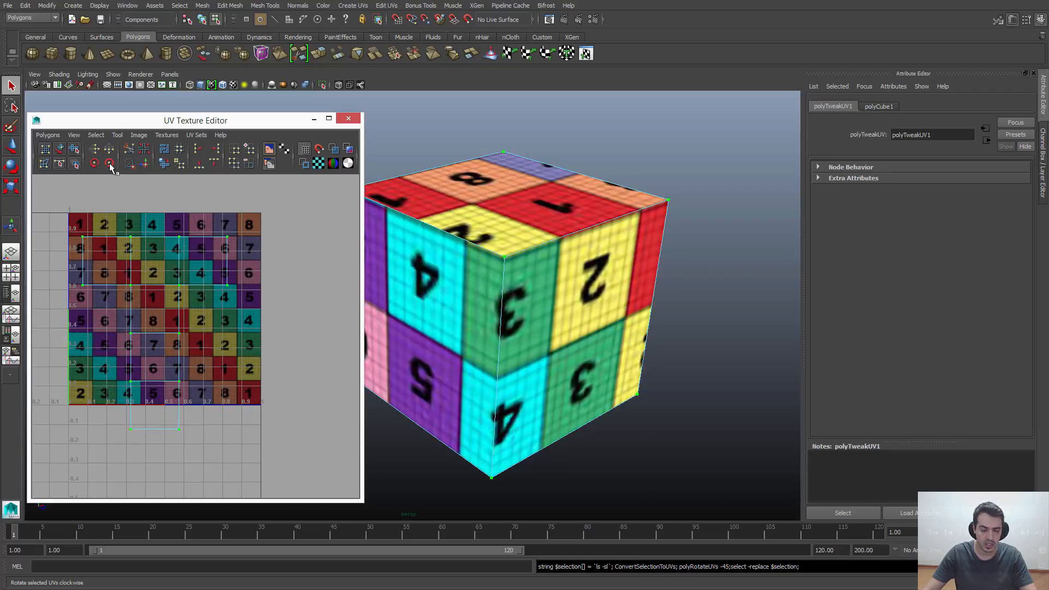
pyautogui.click(110, 163)
pyautogui.click(109, 163)
pyautogui.click(109, 162)
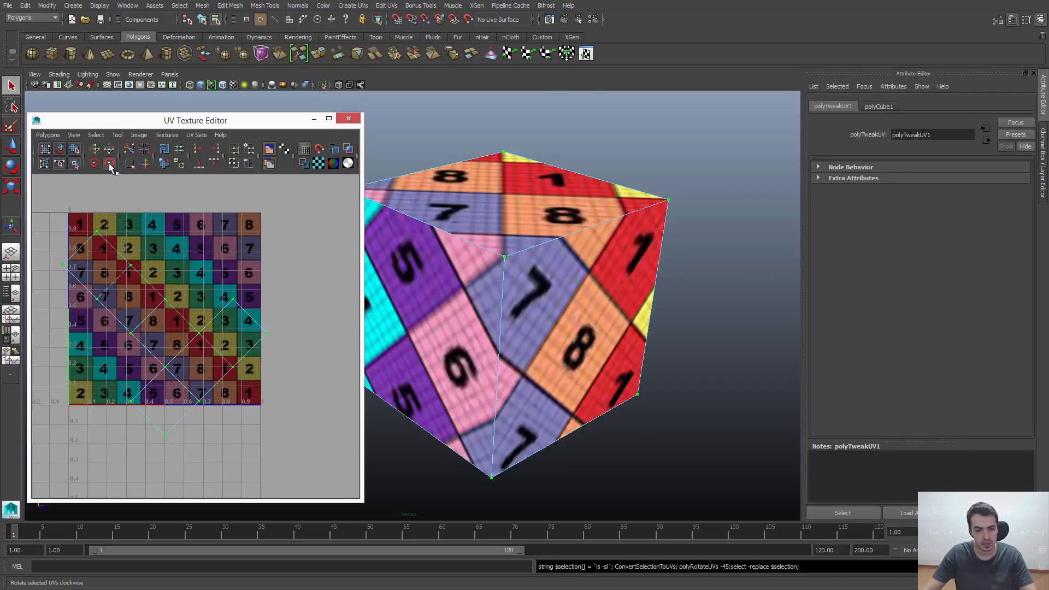
pyautogui.click(110, 163)
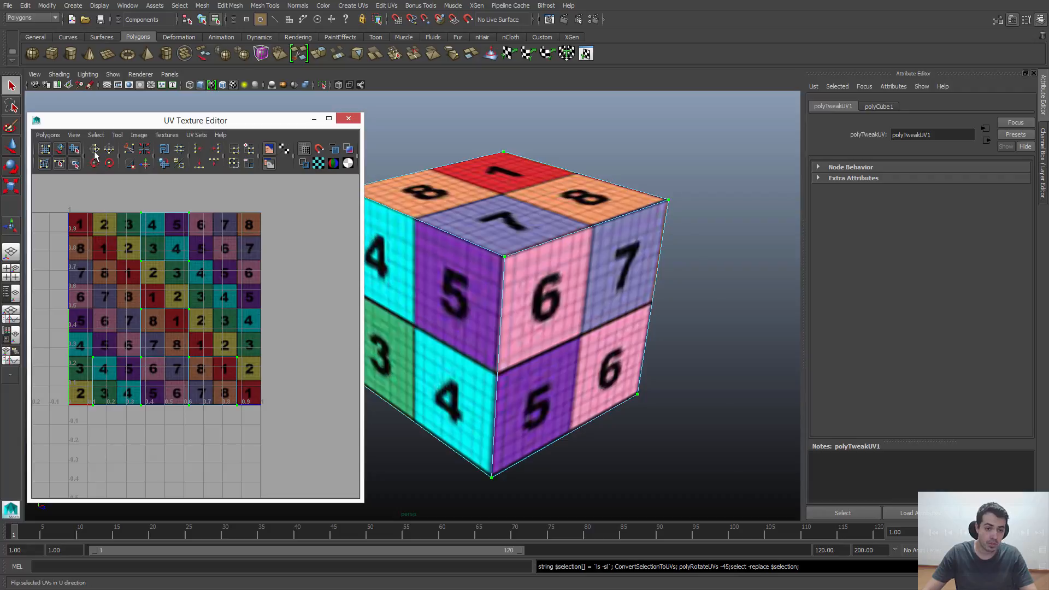
pyautogui.click(95, 164)
pyautogui.click(109, 162)
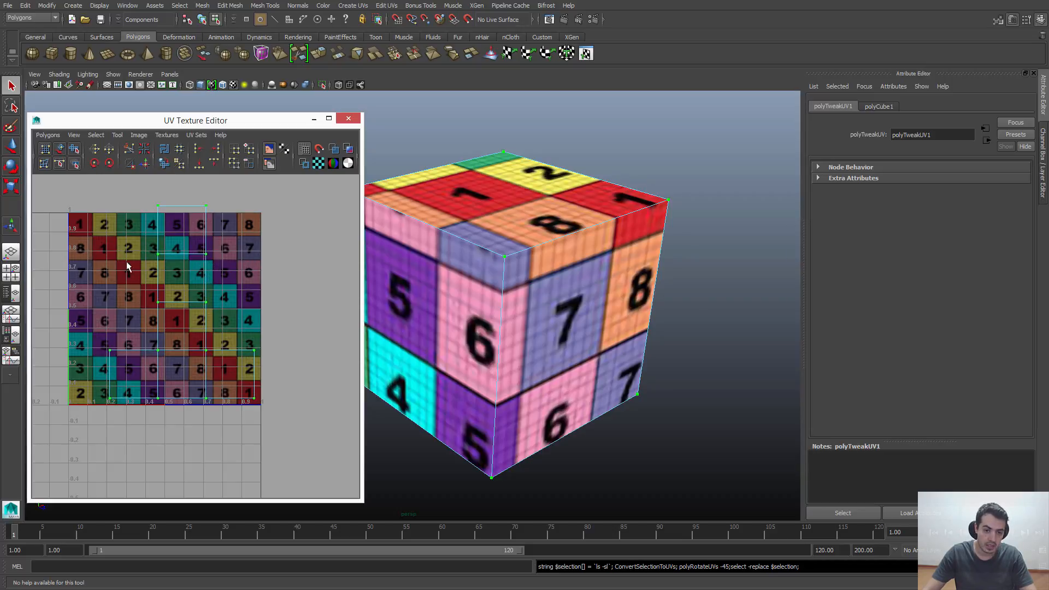
# - Flip all the cube's UVs in the U direction and back, and do the same in the V direction
pyautogui.click(158, 255)
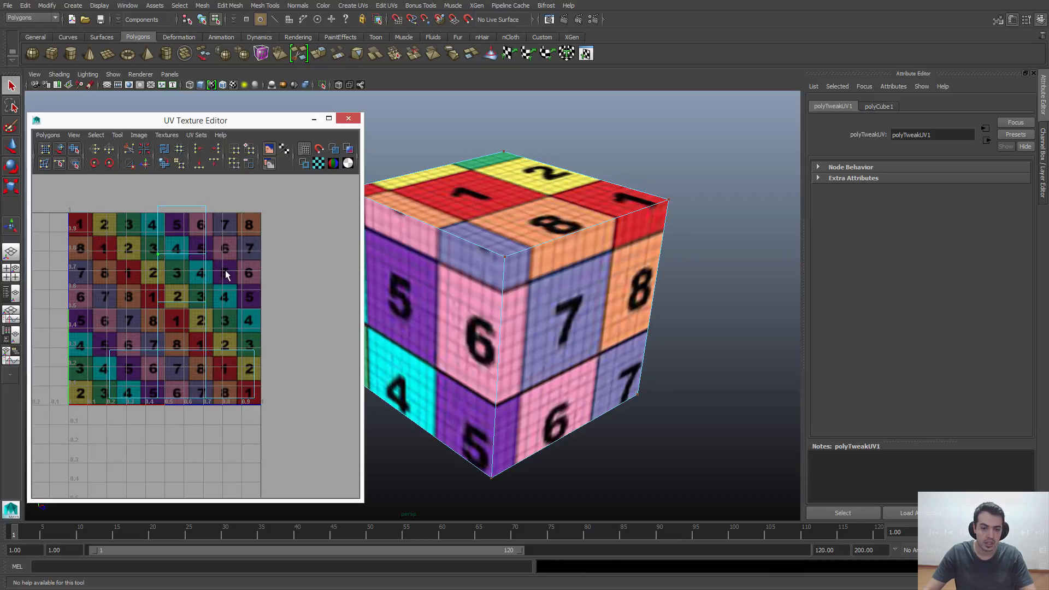
pyautogui.click(95, 154)
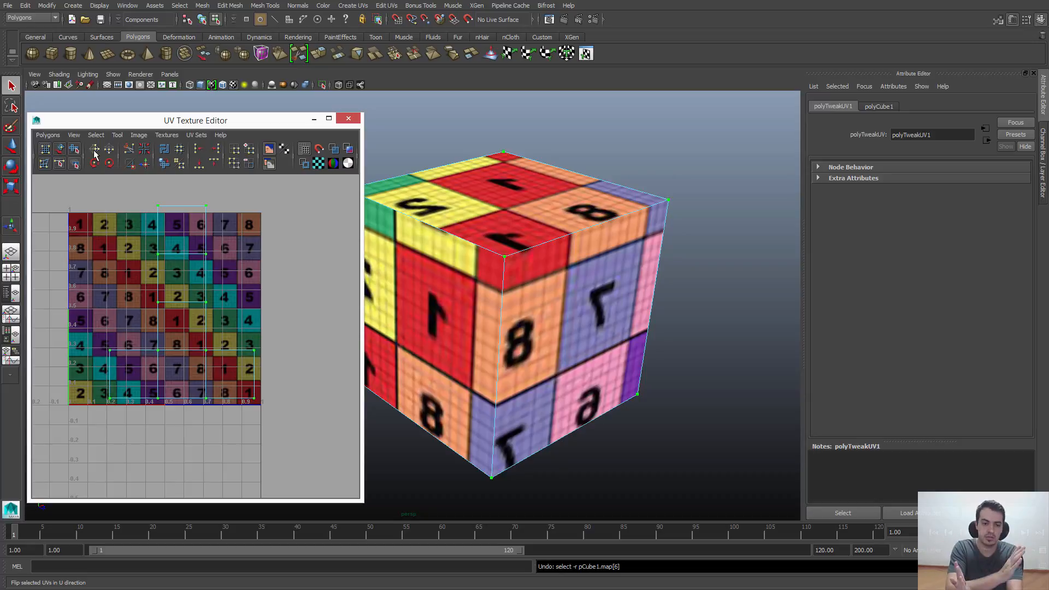
pyautogui.keyDown('alt'); pyautogui.moveTo(612, 334); pyautogui.dragTo(541, 303); pyautogui.keyUp('alt')
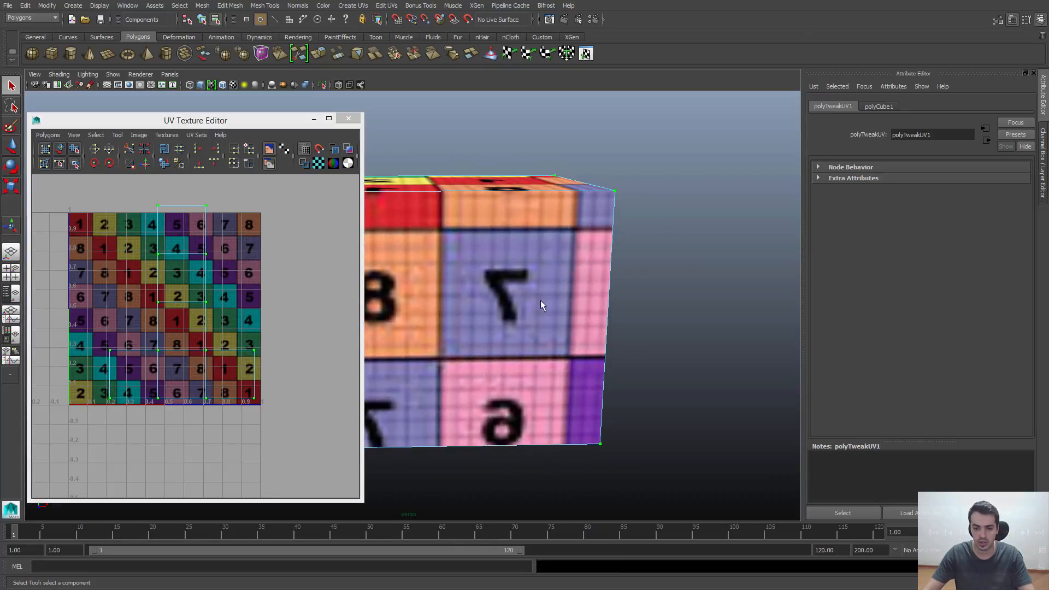
pyautogui.keyDown('alt'); pyautogui.moveTo(436, 301); pyautogui.dragTo(485, 304, button='middle'); pyautogui.keyUp('alt')
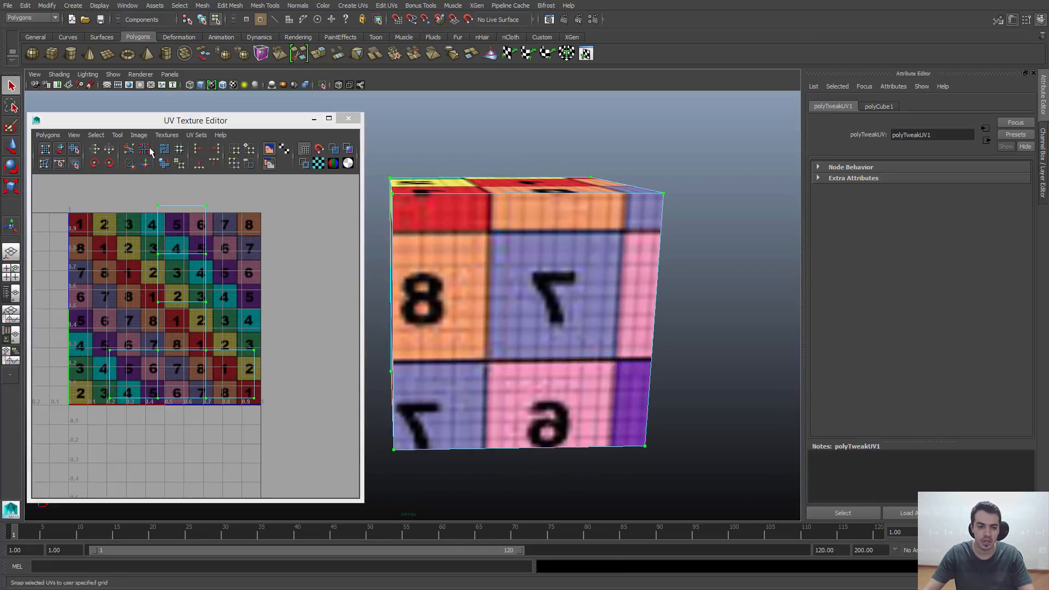
pyautogui.click(95, 152)
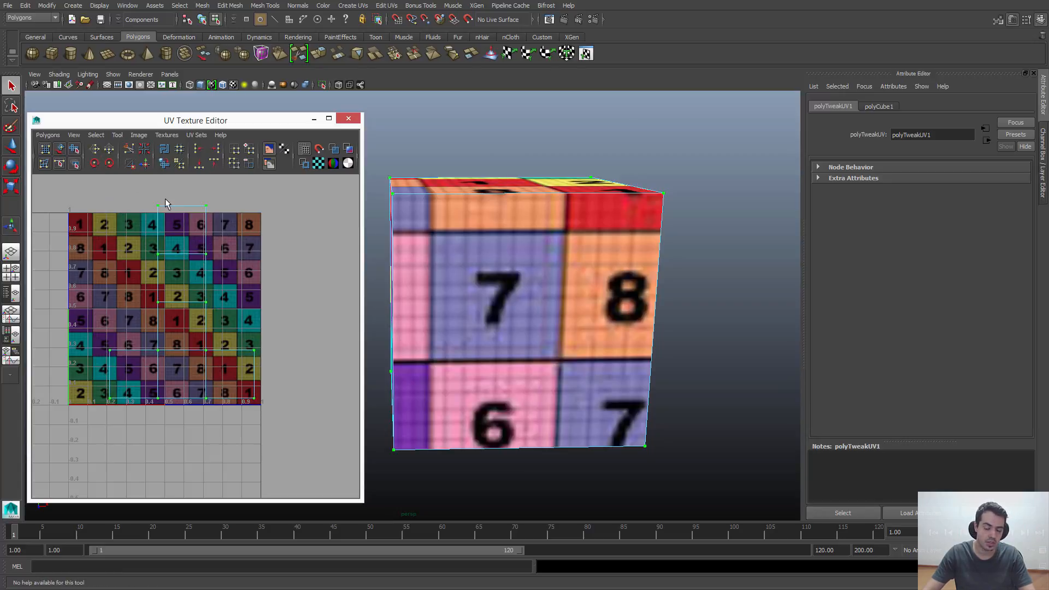
pyautogui.click(111, 151)
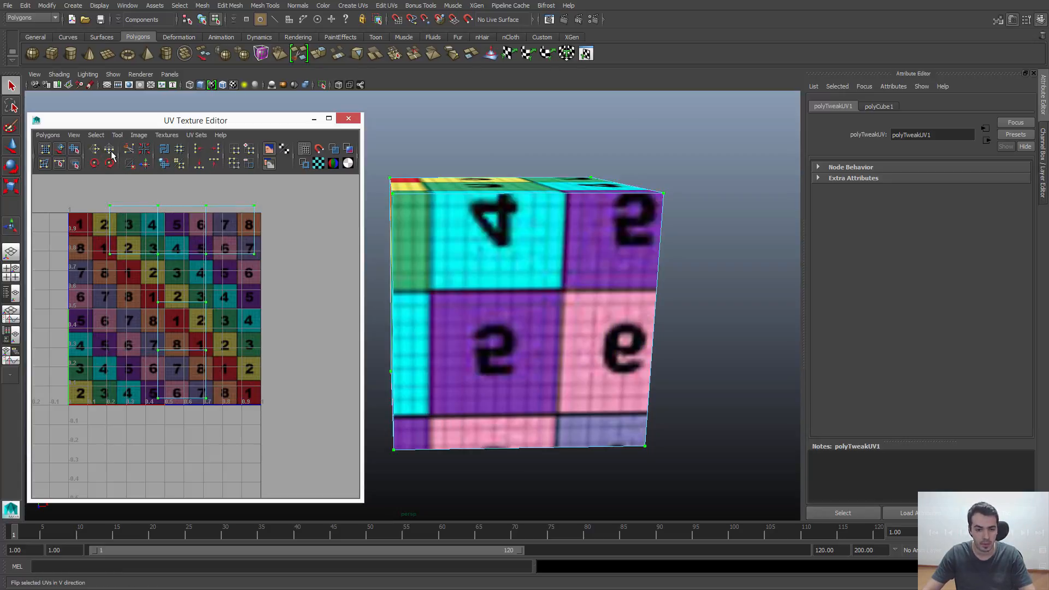
pyautogui.click(111, 151)
# - Move the cube's whole UV layout to line up with the texture's number squares and return to object selection
pyautogui.keyDown('alt'); pyautogui.moveTo(197, 297); pyautogui.dragTo(215, 302, button='middle'); pyautogui.keyUp('alt')
pyautogui.press('w')
pyautogui.moveTo(216, 306); pyautogui.dragTo(184, 314)
pyautogui.keyDown('alt'); pyautogui.moveTo(494, 258); pyautogui.dragTo(508, 241); pyautogui.keyUp('alt')
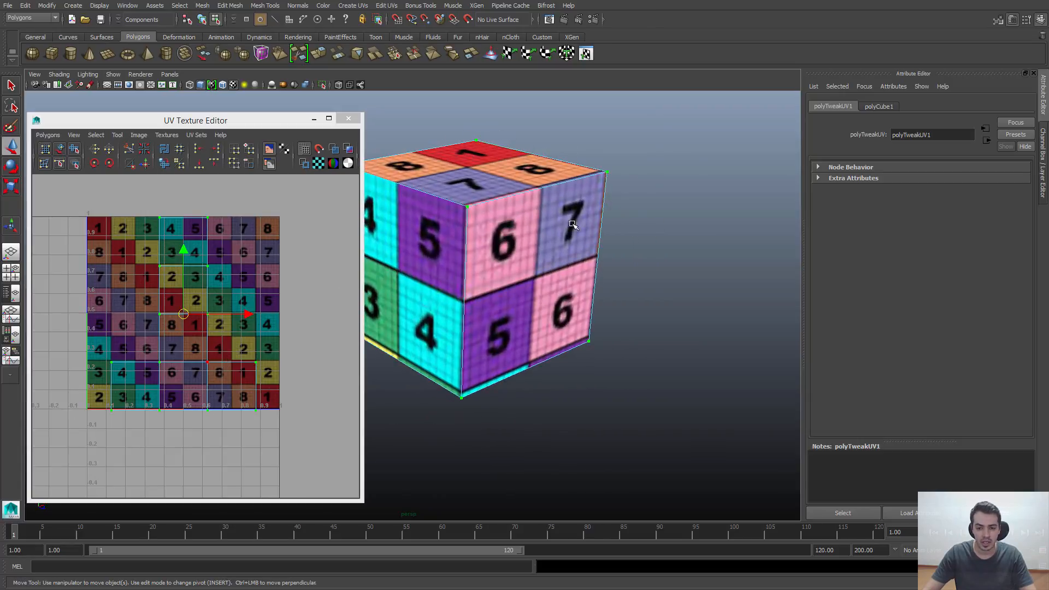
pyautogui.moveTo(573, 225); pyautogui.dragTo(580, 208, button='right')
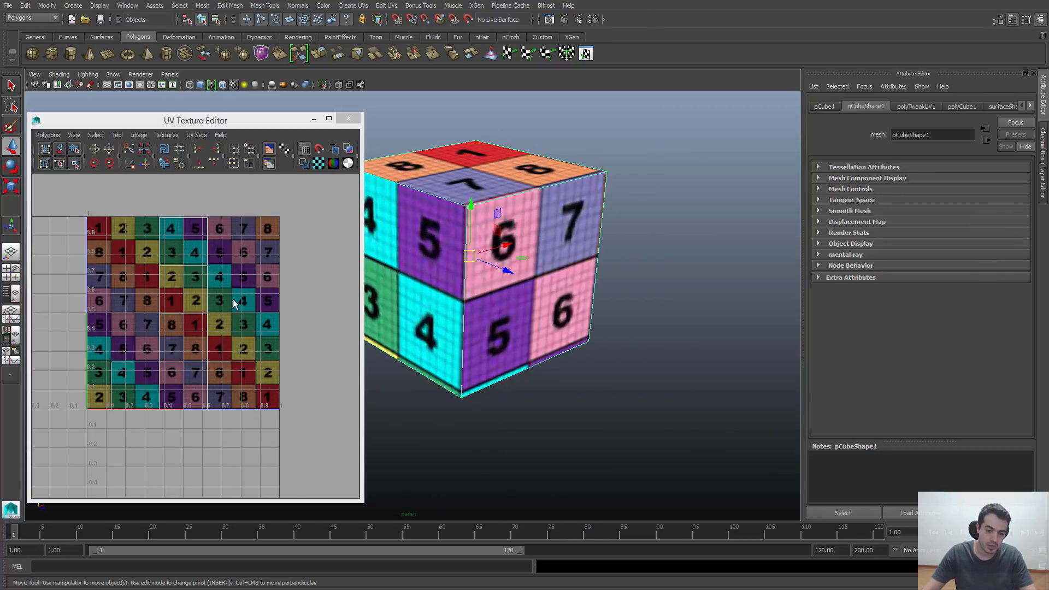
# - Shift the UV Texture Editor window away from the cube and deselect the cube
pyautogui.scroll(2, 211, 292)
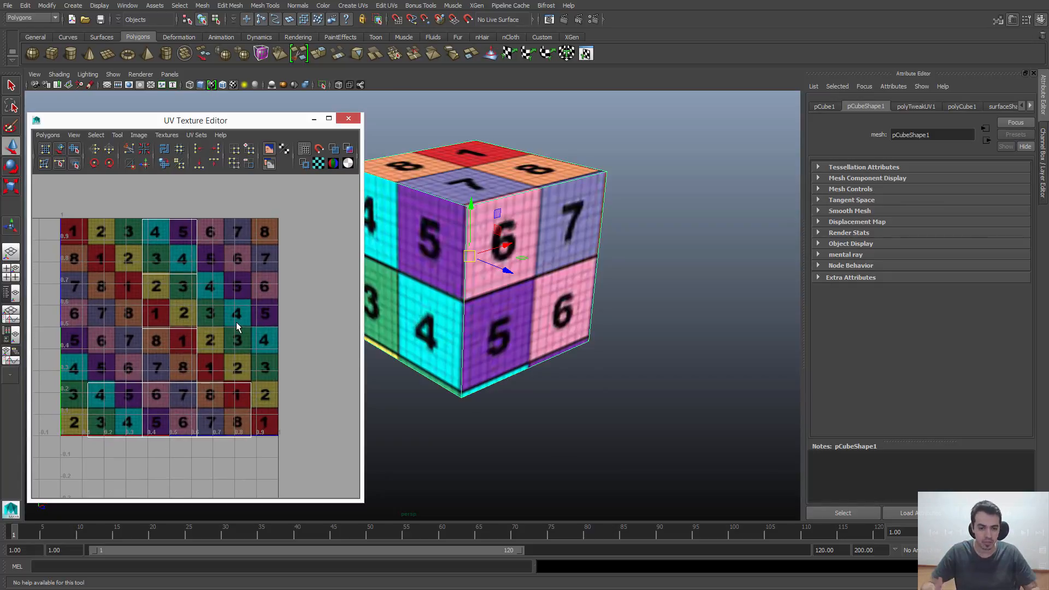
pyautogui.keyDown('alt'); pyautogui.moveTo(577, 271); pyautogui.dragTo(644, 348, button='middle'); pyautogui.keyUp('alt')
pyautogui.press('q')
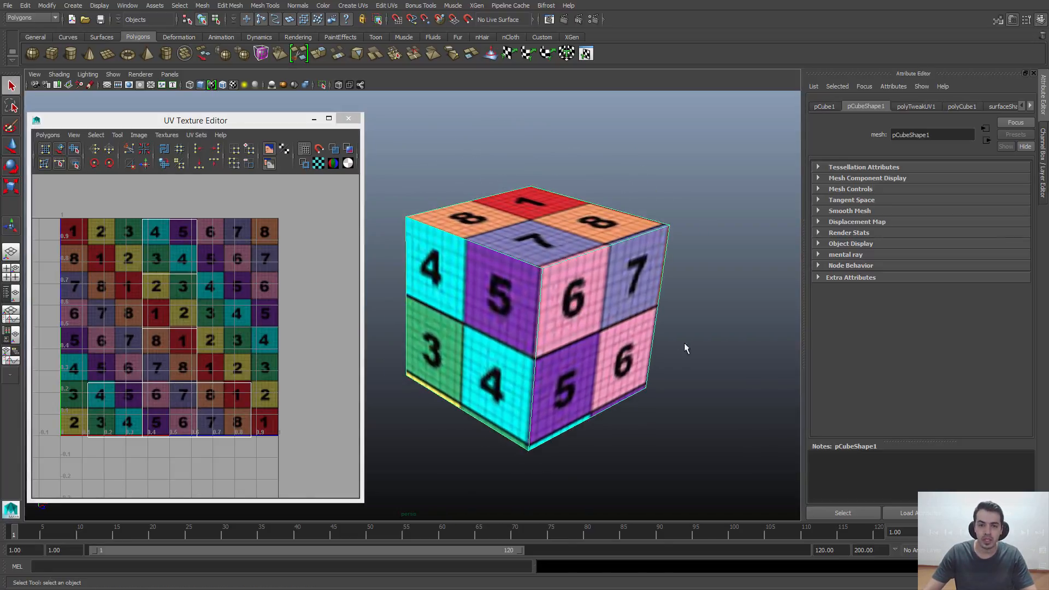
pyautogui.keyDown('alt'); pyautogui.moveTo(687, 349); pyautogui.dragTo(696, 364, button='right'); pyautogui.keyUp('alt')
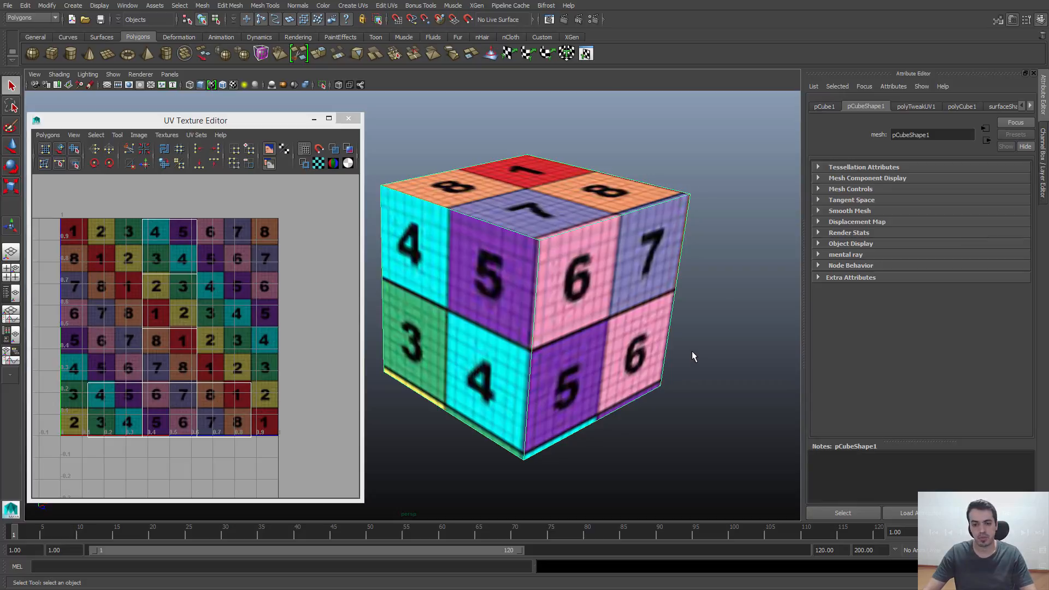
pyautogui.keyDown('alt'); pyautogui.moveTo(692, 351); pyautogui.dragTo(573, 300, button='middle'); pyautogui.keyUp('alt')
pyautogui.keyDown('alt'); pyautogui.moveTo(573, 299); pyautogui.dragTo(505, 279); pyautogui.keyUp('alt')
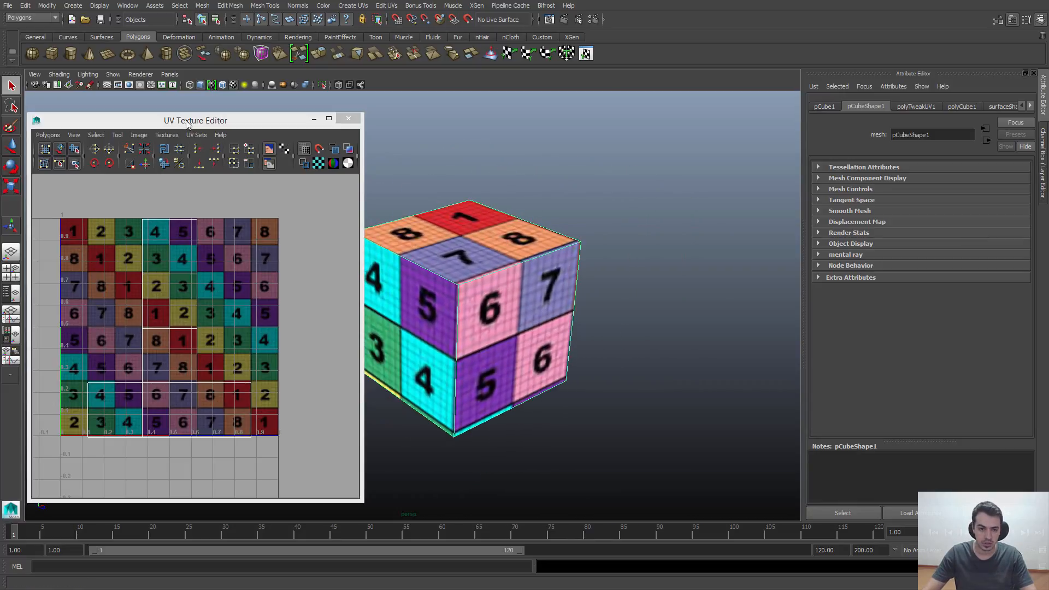
pyautogui.moveTo(187, 124); pyautogui.dragTo(167, 124)
pyautogui.click(426, 174)
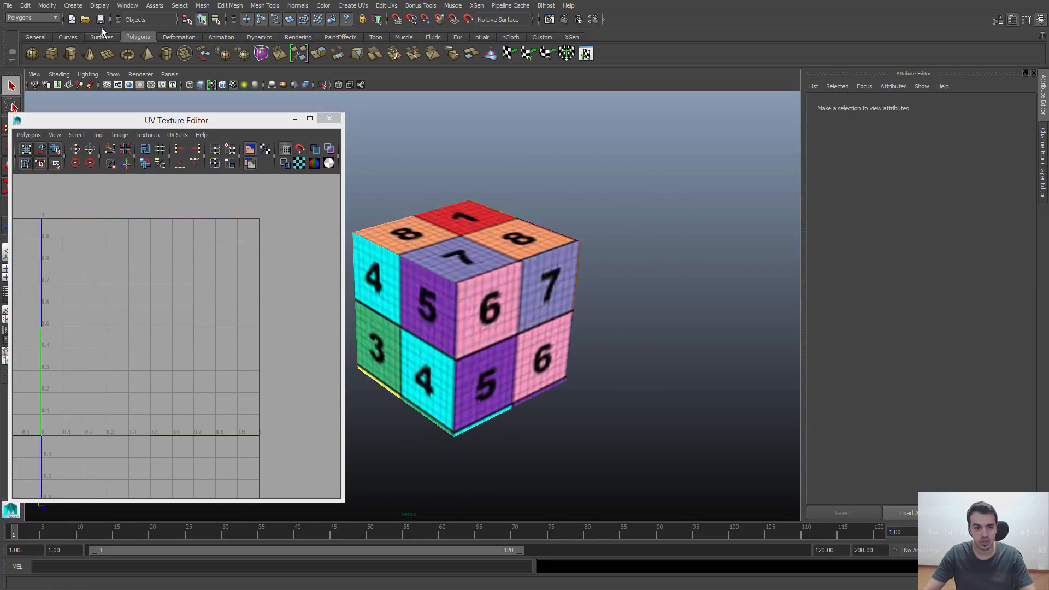
# - Create a polygon sphere and place it beside the cube
pyautogui.click(128, 6)
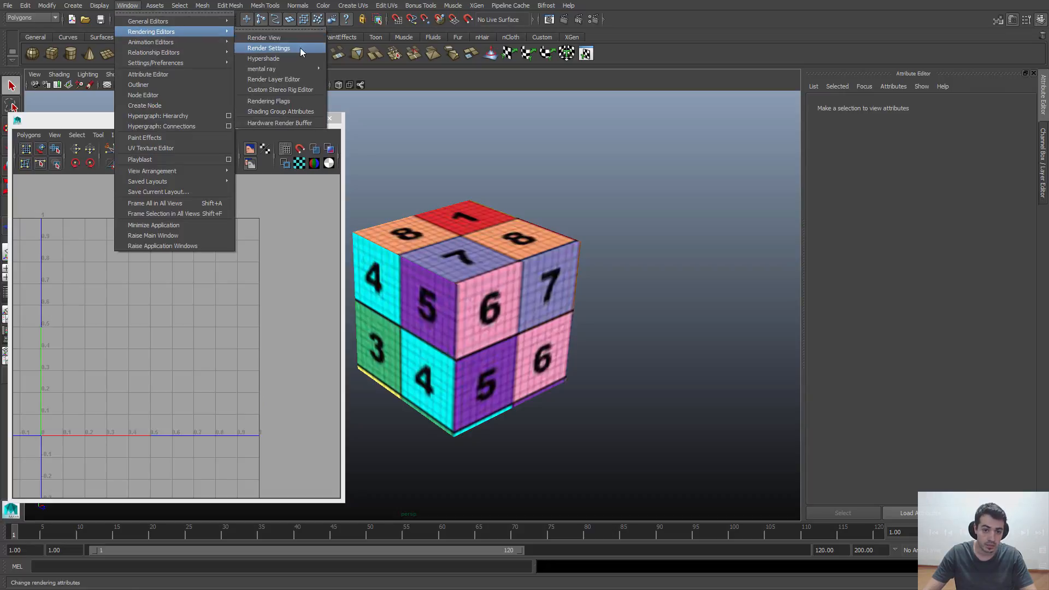
pyautogui.moveTo(139, 22)
pyautogui.moveTo(100, 7)
pyautogui.moveTo(99, 32)
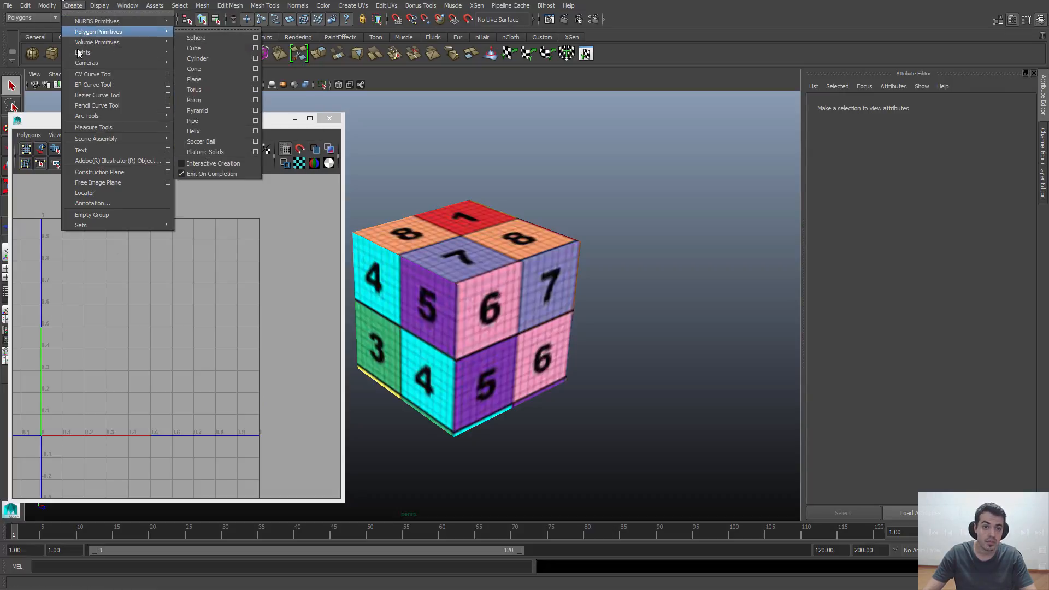
pyautogui.click(207, 39)
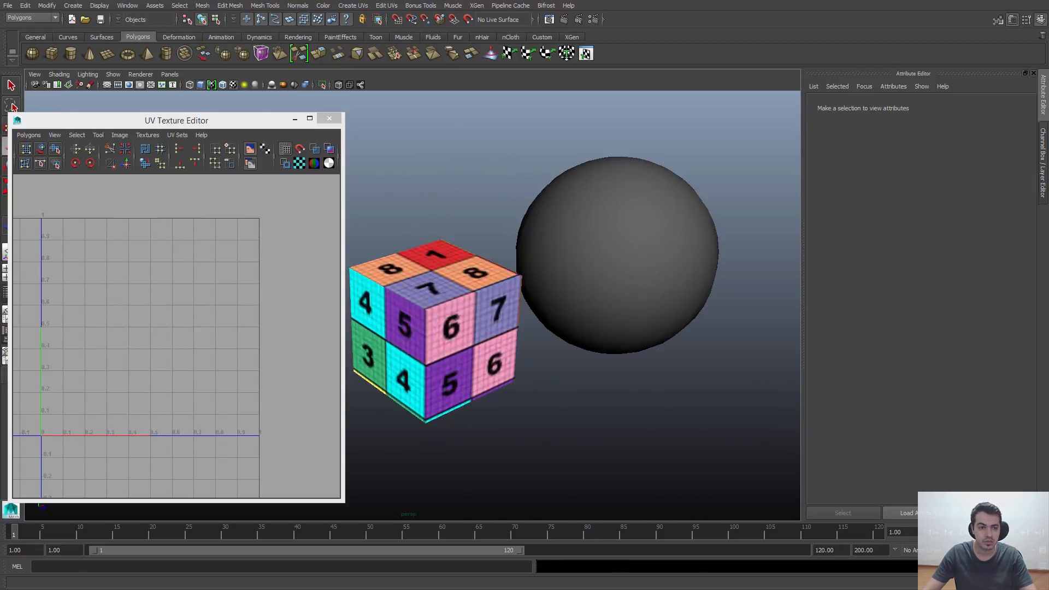
# - Create a polygon cylinder and place it on the far side of the sphere from the cube
pyautogui.click(73, 5)
pyautogui.moveTo(93, 42)
pyautogui.click(235, 58)
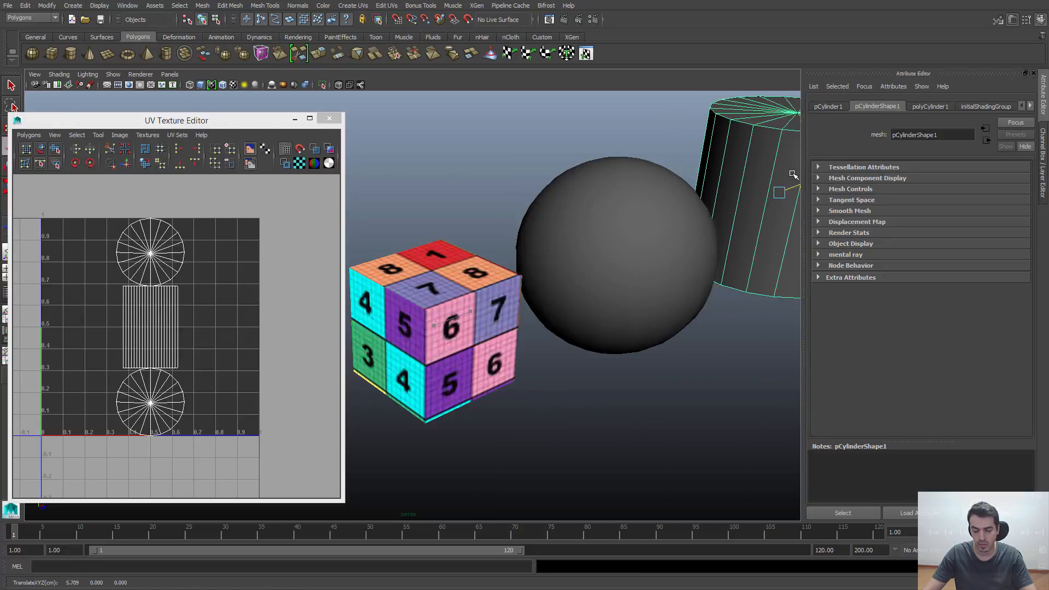
pyautogui.scroll(-3, 547, 235)
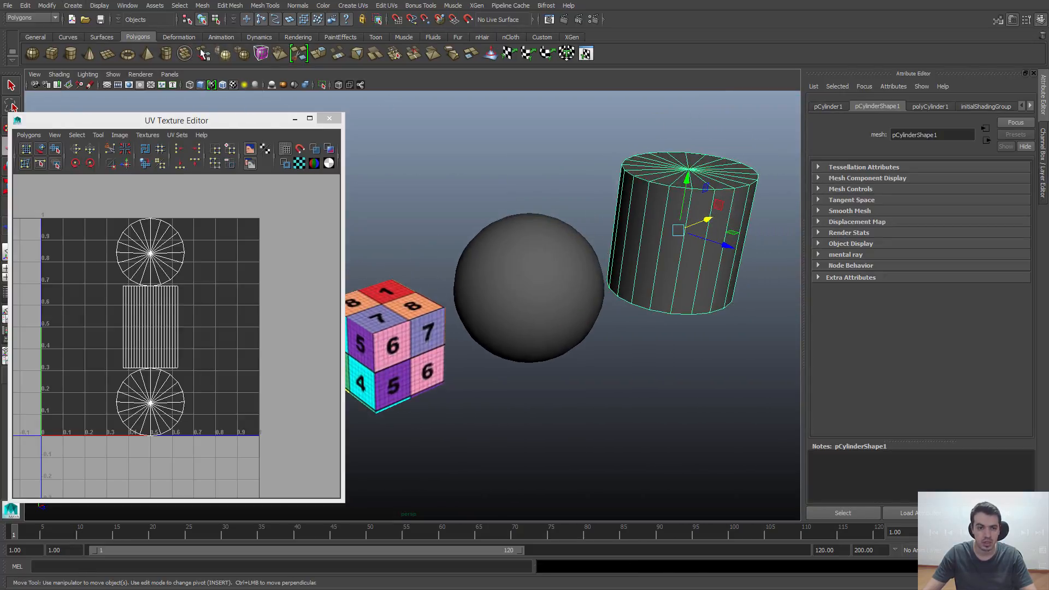
# - Assign the surfaceShader2 number-grid material from the Hypershade to the sphere and the cylinder, and put the Hypershade away
pyautogui.click(127, 6)
pyautogui.moveTo(139, 28)
pyautogui.click(280, 59)
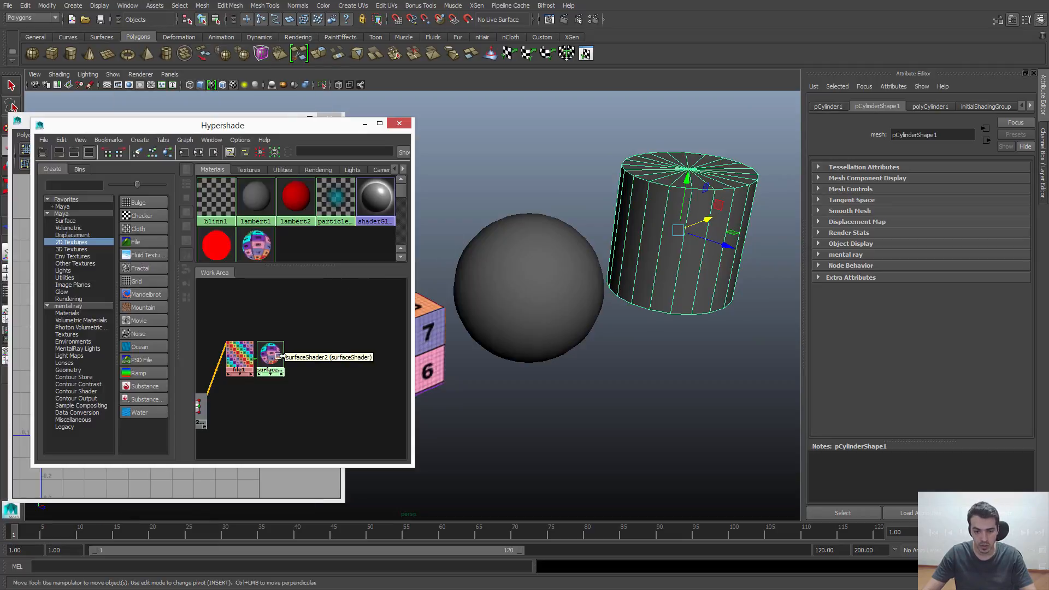
pyautogui.moveTo(270, 355); pyautogui.dragTo(601, 274, button='middle')
pyautogui.moveTo(276, 362); pyautogui.dragTo(683, 235, button='middle')
pyautogui.click(365, 125)
pyautogui.click(634, 361)
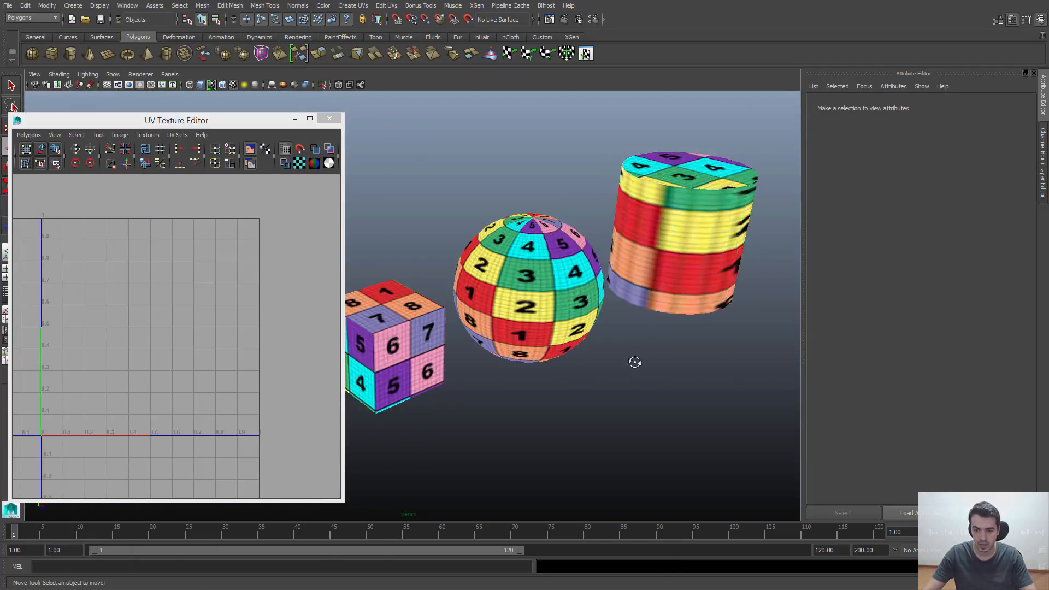
# - Select the cube, sphere and cylinder in turn and compare each object's textured surface with its UV layout
pyautogui.keyDown('alt'); pyautogui.moveTo(634, 363); pyautogui.dragTo(580, 345); pyautogui.keyUp('alt')
pyautogui.keyDown('alt'); pyautogui.moveTo(580, 346); pyautogui.dragTo(490, 286, button='right'); pyautogui.keyUp('alt')
pyautogui.click(475, 291)
pyautogui.keyDown('alt'); pyautogui.moveTo(404, 261); pyautogui.dragTo(468, 280, button='middle'); pyautogui.keyUp('alt')
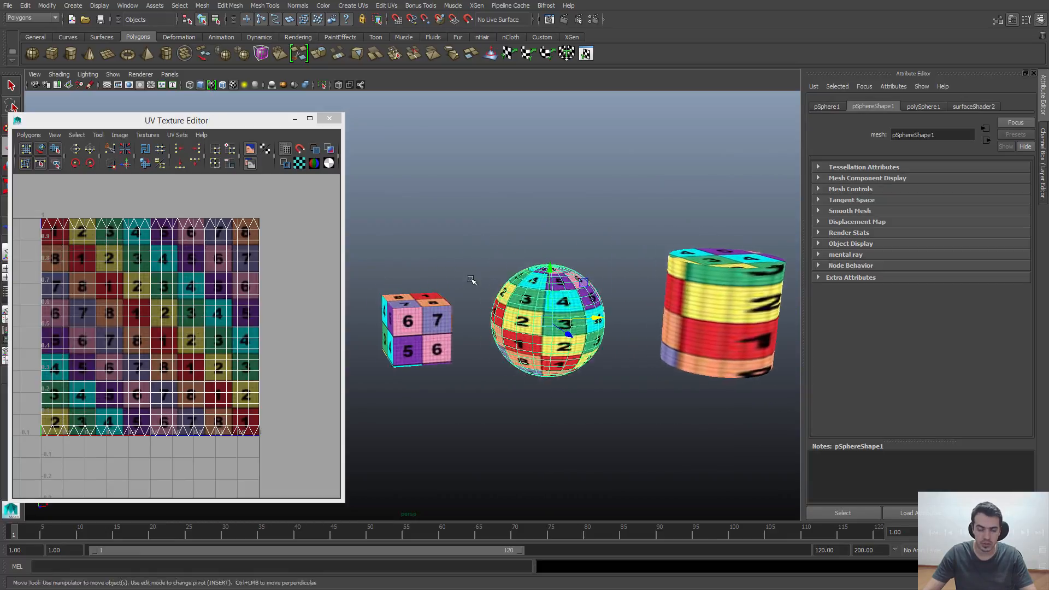
pyautogui.keyDown('alt'); pyautogui.moveTo(468, 279); pyautogui.dragTo(494, 314); pyautogui.keyUp('alt')
pyautogui.click(438, 351)
pyautogui.press('q')
pyautogui.click(566, 347)
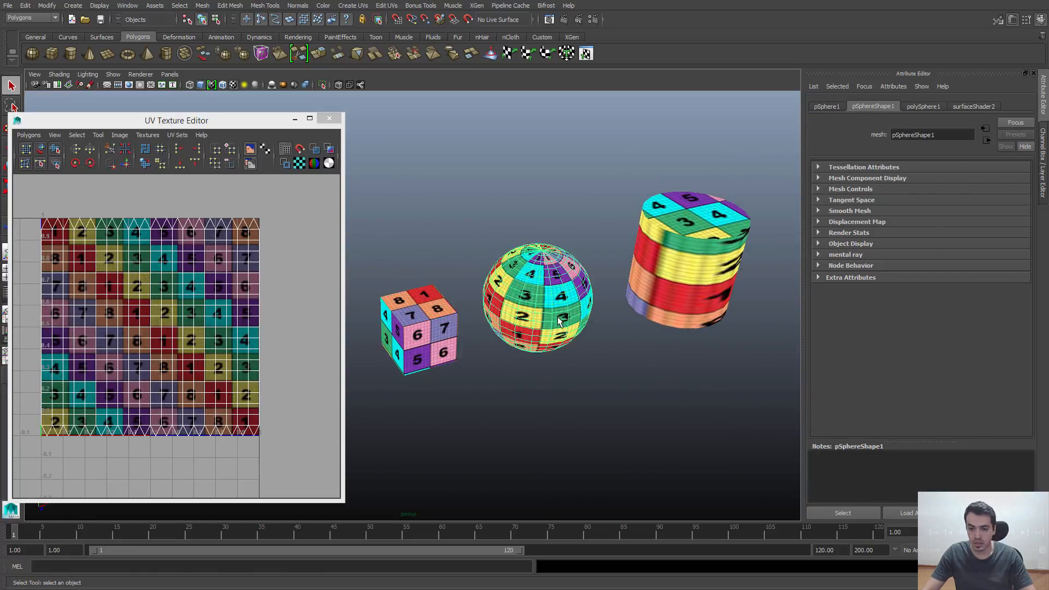
pyautogui.keyDown('alt'); pyautogui.moveTo(563, 326); pyautogui.dragTo(616, 325); pyautogui.keyUp('alt')
pyautogui.click(627, 324)
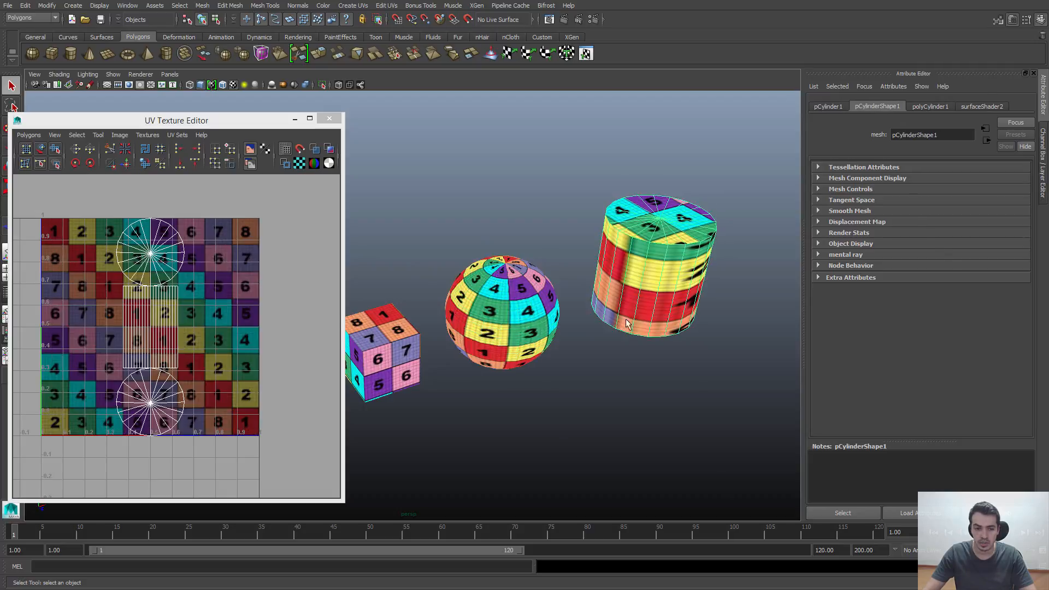
pyautogui.keyDown('alt'); pyautogui.moveTo(632, 261); pyautogui.dragTo(580, 359); pyautogui.keyUp('alt')
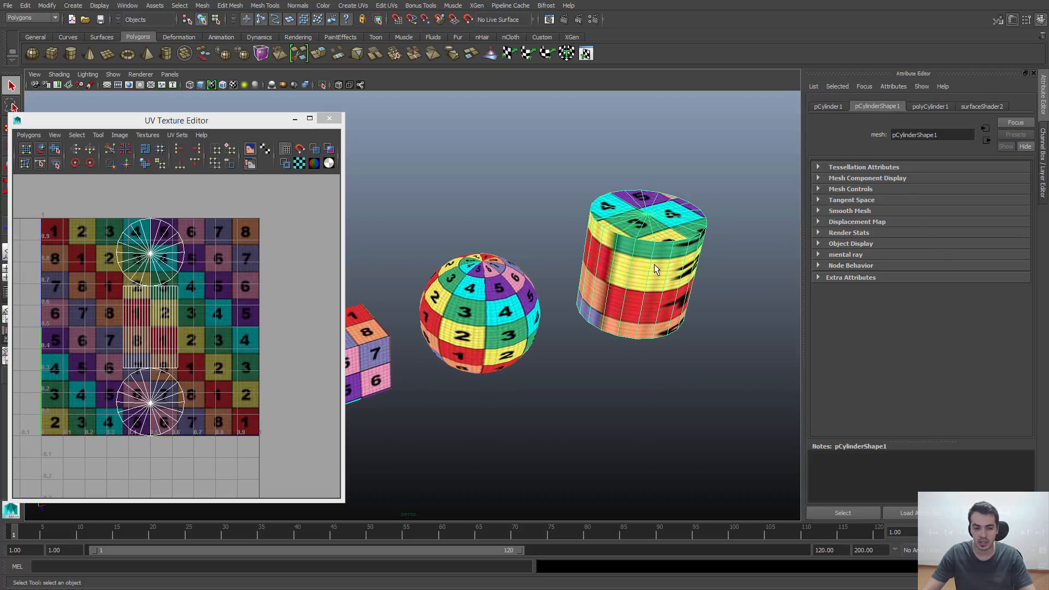
# - Apply a cylindrical mapping to the cylinder and widen the projection's horizontal sweep to 360 degrees
pyautogui.click(353, 6)
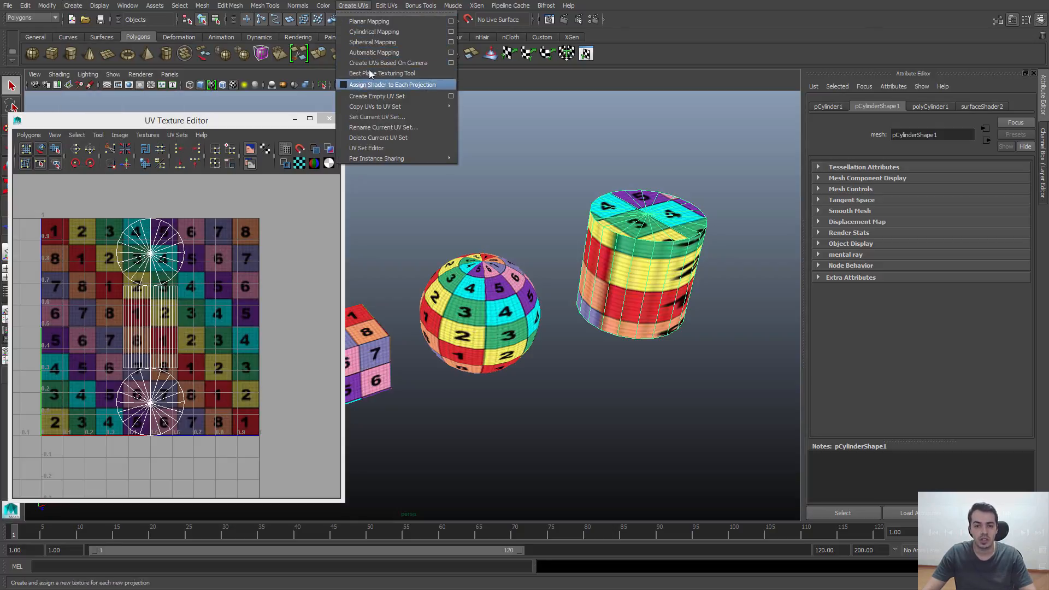
pyautogui.click(378, 31)
pyautogui.keyDown('alt'); pyautogui.moveTo(598, 262); pyautogui.dragTo(616, 301, button='middle'); pyautogui.keyUp('alt')
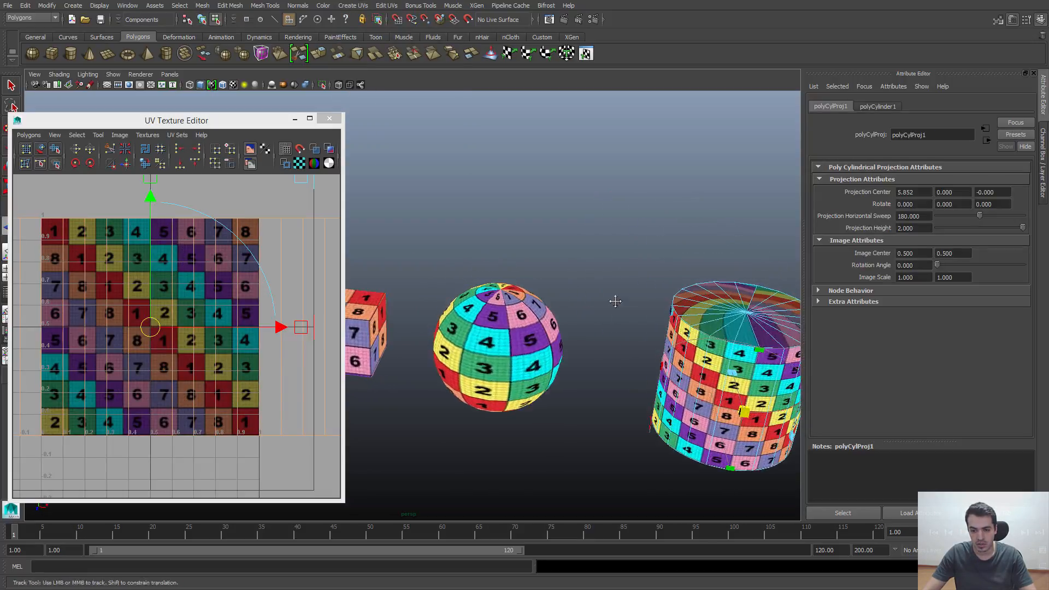
pyautogui.press('f')
pyautogui.keyDown('alt'); pyautogui.moveTo(616, 301); pyautogui.dragTo(511, 225); pyautogui.keyUp('alt')
pyautogui.keyDown('alt'); pyautogui.moveTo(511, 225); pyautogui.dragTo(582, 303, button='right'); pyautogui.keyUp('alt')
pyautogui.moveTo(582, 304)
pyautogui.keyDown('alt'); pyautogui.mouseDown()
pyautogui.moveTo(609, 325)
pyautogui.moveTo(473, 347)
pyautogui.mouseUp(); pyautogui.keyUp('alt')
pyautogui.press('4')
pyautogui.keyDown('alt'); pyautogui.moveTo(582, 365); pyautogui.dragTo(635, 278); pyautogui.keyUp('alt')
pyautogui.keyDown('alt'); pyautogui.moveTo(457, 260); pyautogui.dragTo(617, 298); pyautogui.keyUp('alt')
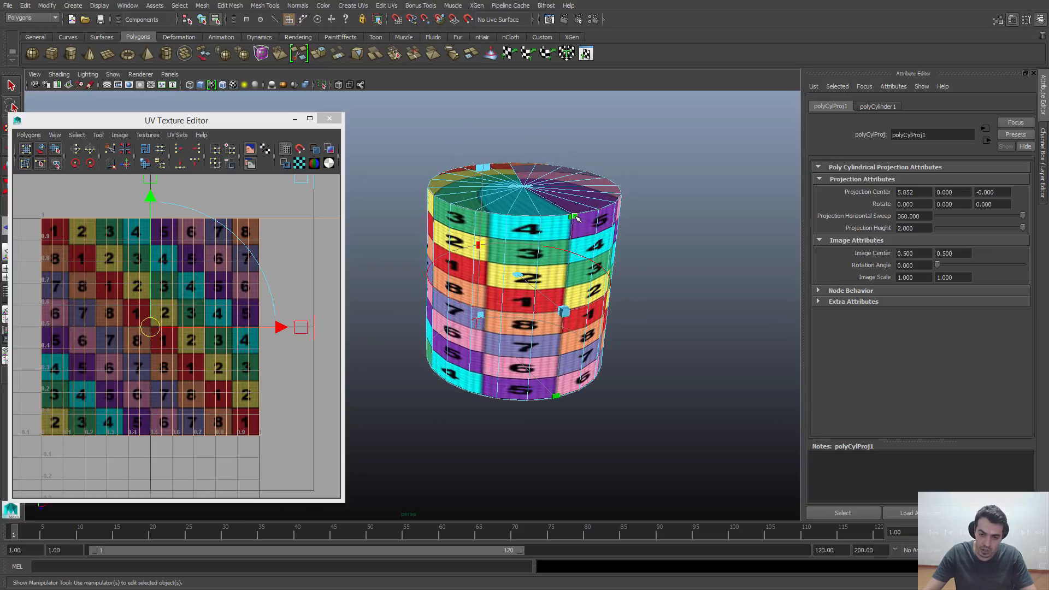
# - Stretch the cylindrical projection's height to about 4.03 so the numbered grid is less squashed on the cylinder's side
pyautogui.moveTo(575, 216); pyautogui.dragTo(616, 147)
pyautogui.scroll(-5, 172, 361)
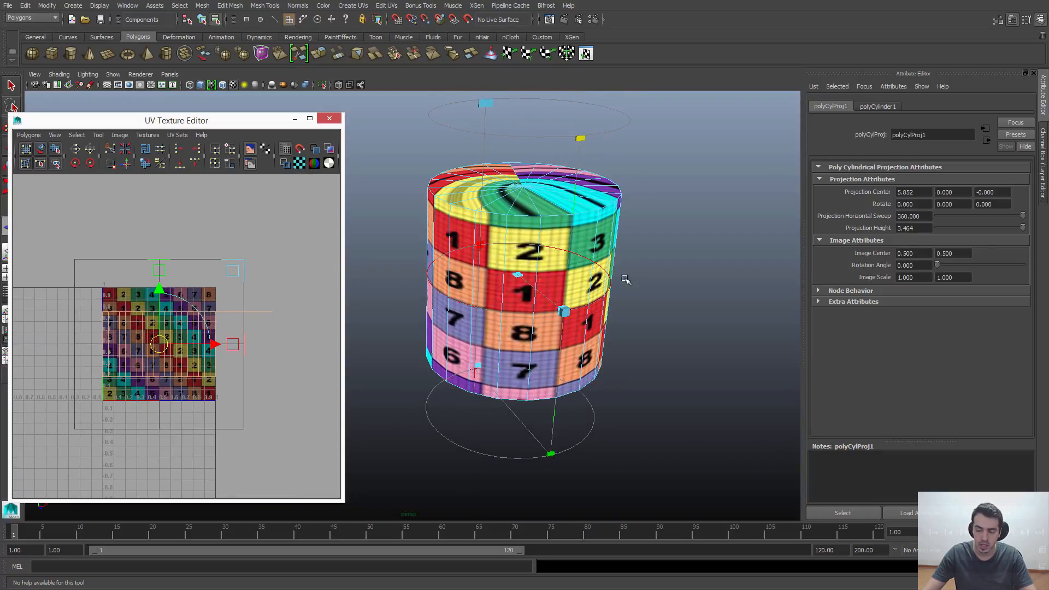
pyautogui.moveTo(591, 139); pyautogui.dragTo(583, 106)
pyautogui.keyDown('alt'); pyautogui.moveTo(582, 249); pyautogui.dragTo(591, 328); pyautogui.keyUp('alt')
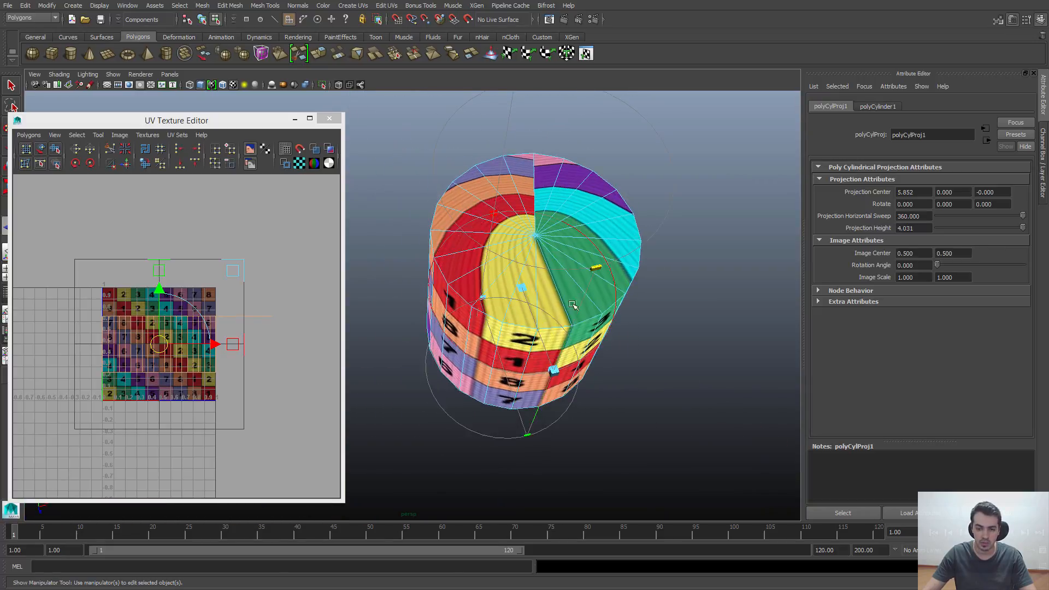
# - Select all the faces of the cylinder's top cap and inspect the stretched texture on them
pyautogui.click(649, 333)
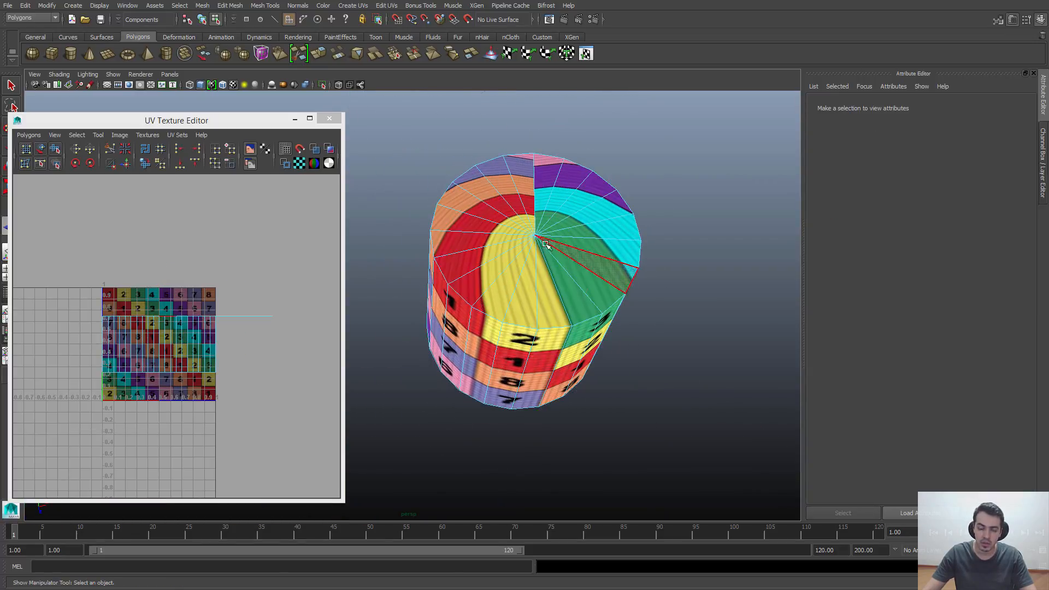
pyautogui.keyDown('alt'); pyautogui.moveTo(538, 266); pyautogui.dragTo(471, 297); pyautogui.keyUp('alt')
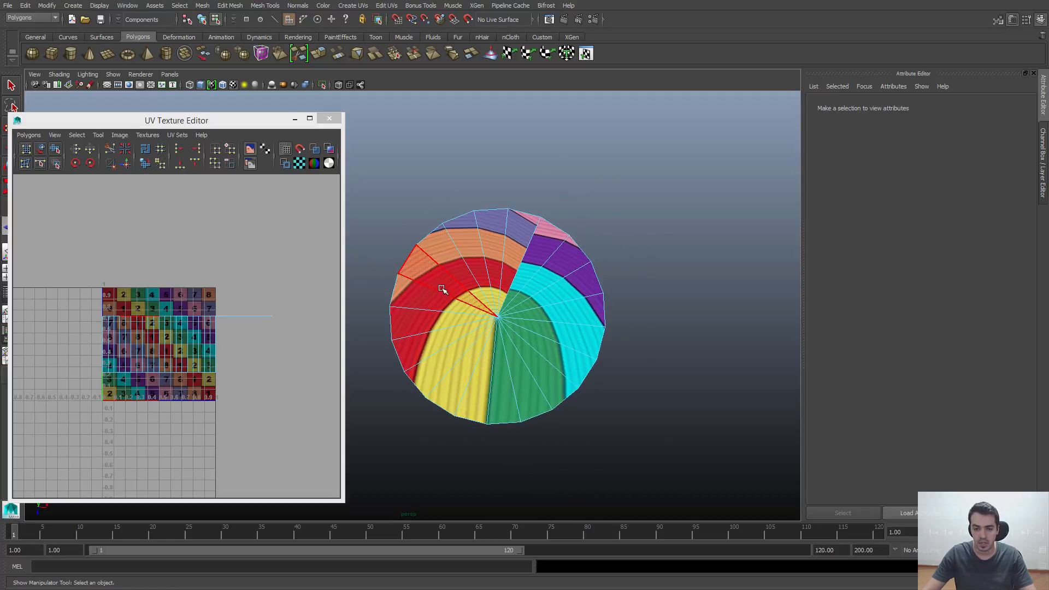
pyautogui.click(501, 358)
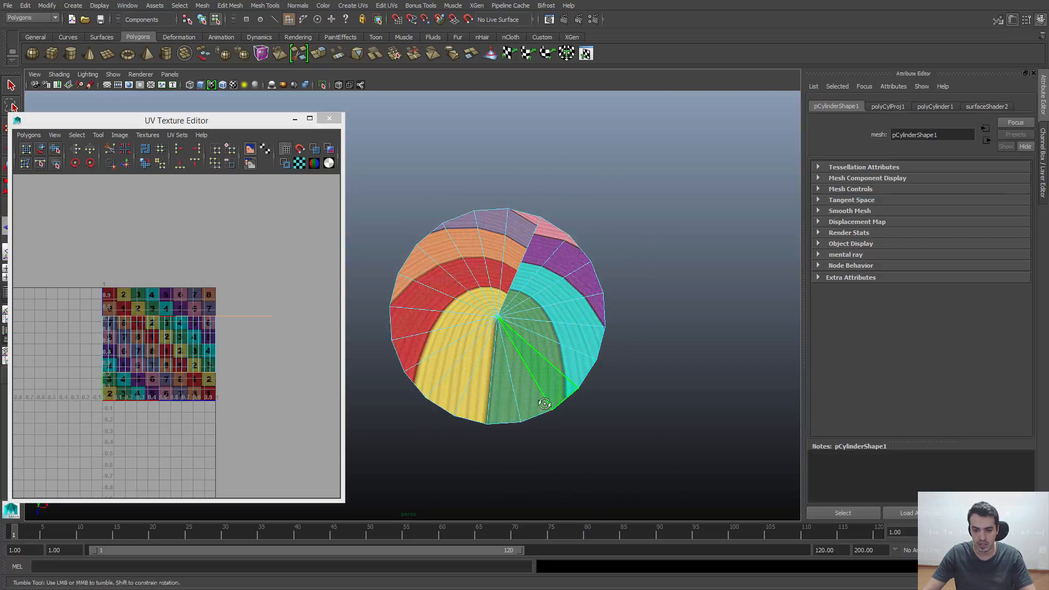
pyautogui.moveTo(541, 401)
pyautogui.keyDown('alt'); pyautogui.mouseDown()
pyautogui.moveTo(549, 380)
pyautogui.moveTo(535, 216)
pyautogui.moveTo(535, 382)
pyautogui.mouseUp(); pyautogui.keyUp('alt')
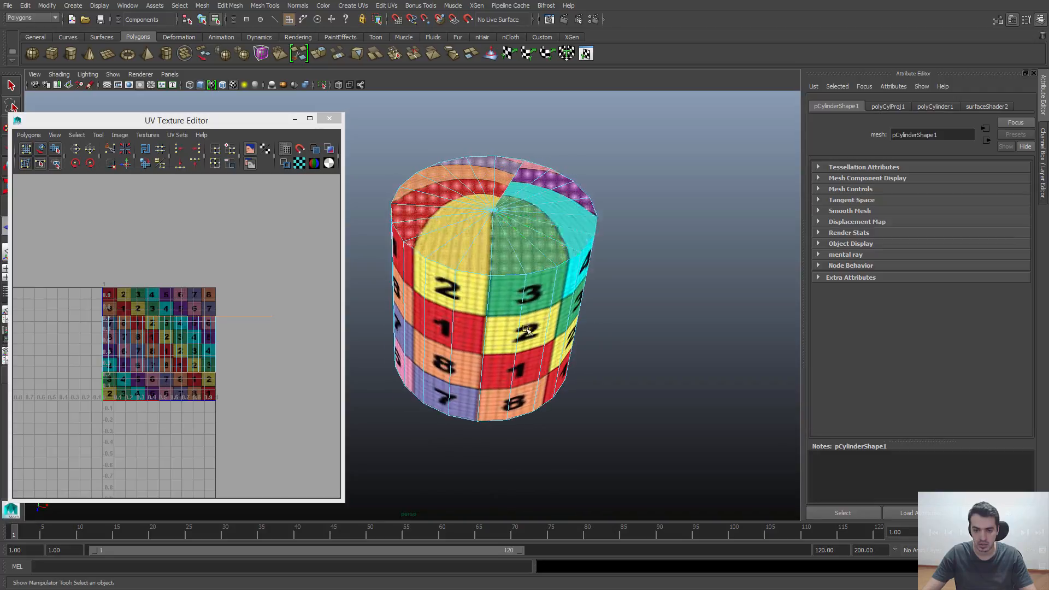
pyautogui.keyDown('alt'); pyautogui.moveTo(503, 311); pyautogui.dragTo(509, 344); pyautogui.keyUp('alt')
pyautogui.keyDown('alt'); pyautogui.moveTo(510, 330); pyautogui.dragTo(516, 351, button='middle'); pyautogui.keyUp('alt')
pyautogui.keyDown('alt'); pyautogui.moveTo(518, 355); pyautogui.dragTo(534, 331); pyautogui.keyUp('alt')
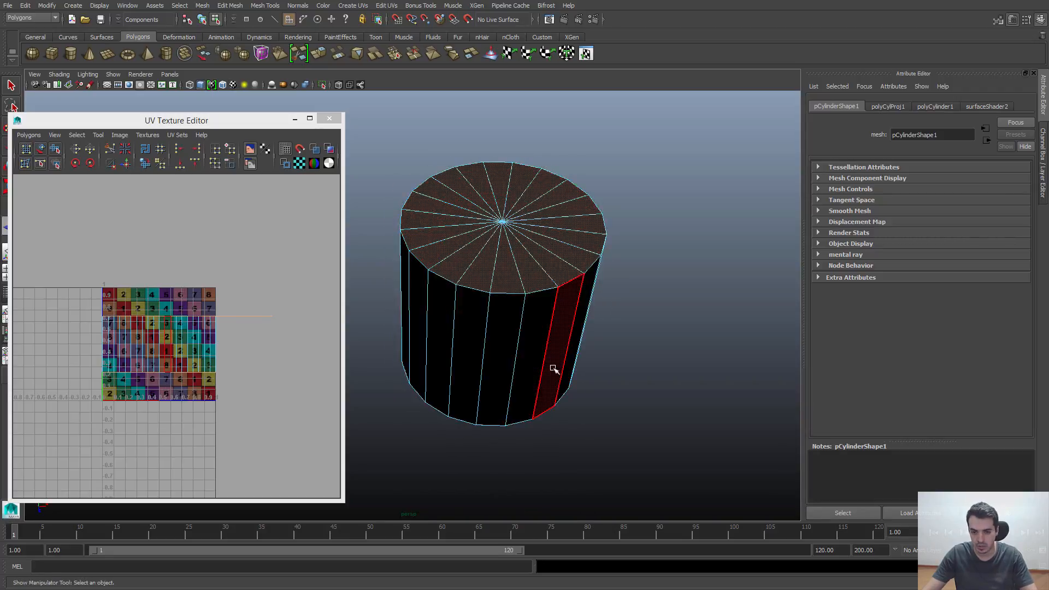
pyautogui.keyDown('alt'); pyautogui.moveTo(555, 368); pyautogui.dragTo(678, 382); pyautogui.keyUp('alt')
pyautogui.press('6')
pyautogui.keyDown('alt'); pyautogui.moveTo(565, 368); pyautogui.dragTo(623, 382, button='middle'); pyautogui.keyUp('alt')
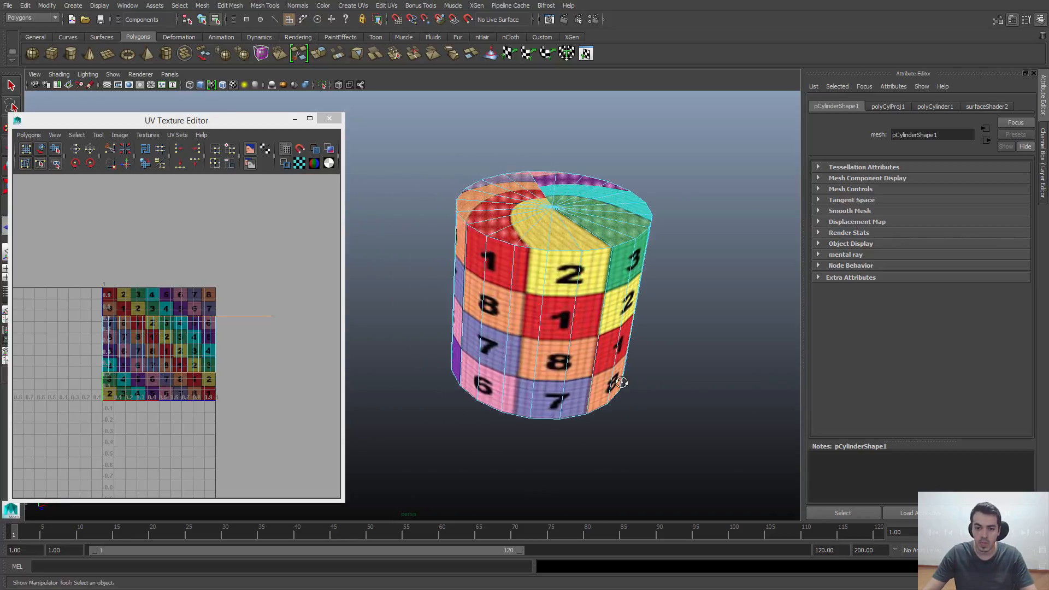
pyautogui.keyDown('alt'); pyautogui.moveTo(623, 383); pyautogui.dragTo(664, 398, button='right'); pyautogui.keyUp('alt')
# - Try a planar mapping with the default settings on the cylinder's top cap faces, and undo it
pyautogui.click(353, 5)
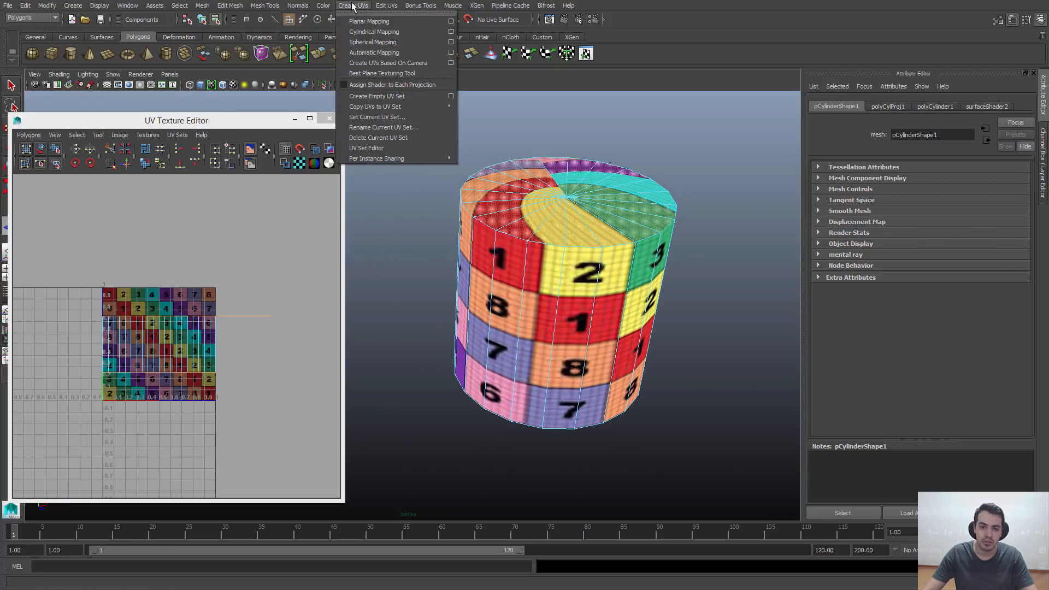
pyautogui.click(374, 22)
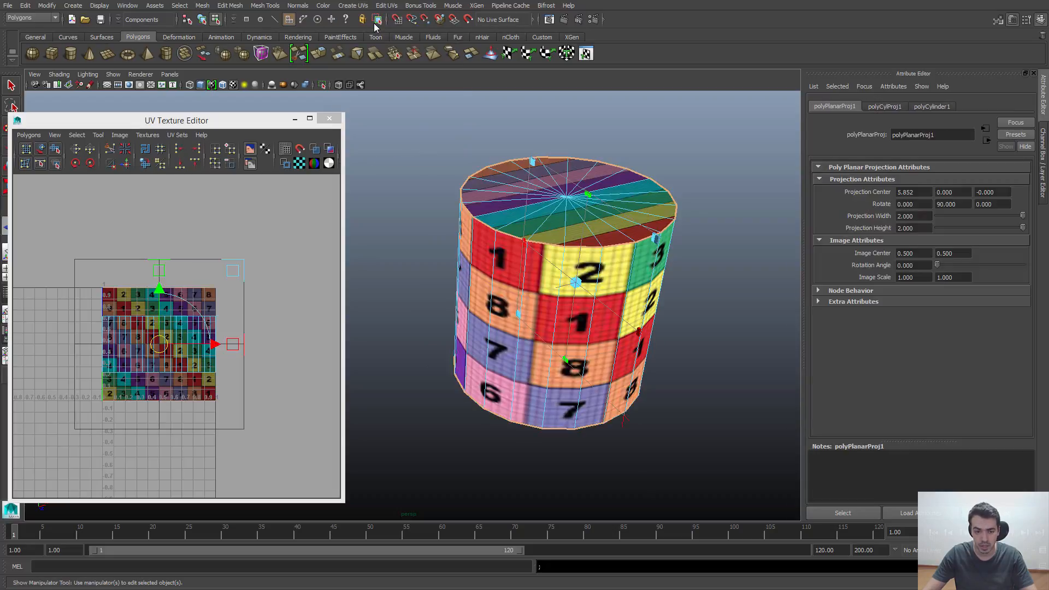
pyautogui.moveTo(164, 350); pyautogui.dragTo(193, 324)
pyautogui.hotkey('ctrl', 'z')
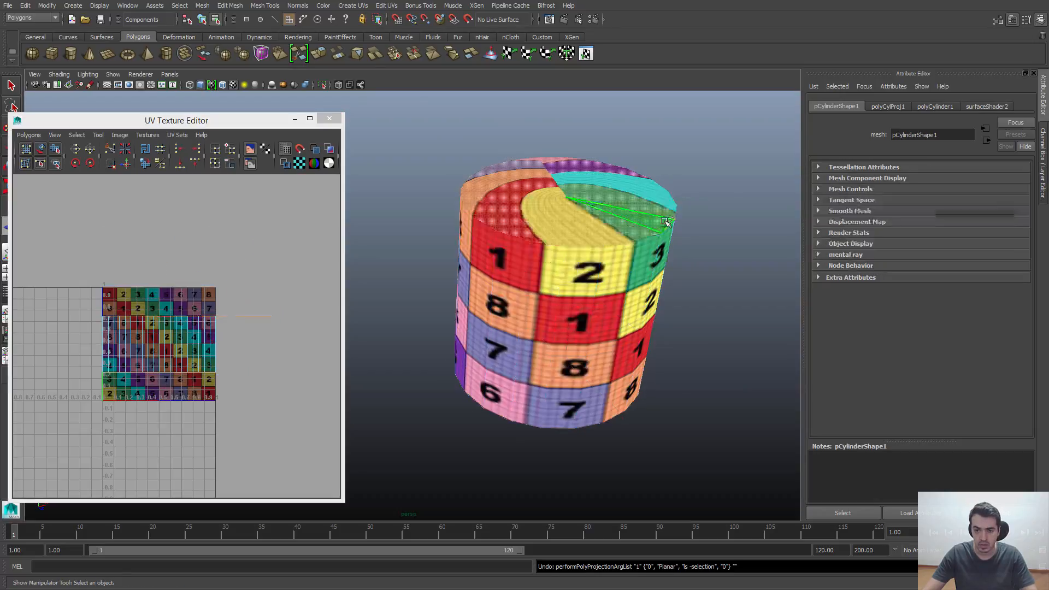
# - Apply a planar mapping to the top cap faces, projected from the Y axis and fitted to the bounding box
pyautogui.keyDown('alt'); pyautogui.moveTo(550, 264); pyautogui.dragTo(526, 275, button='middle'); pyautogui.keyUp('alt')
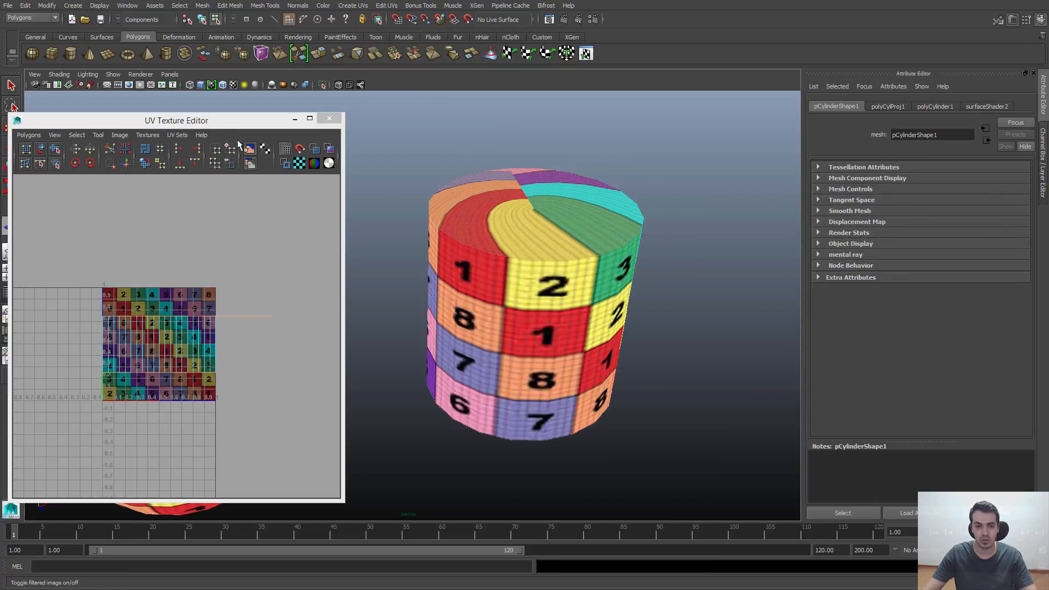
pyautogui.moveTo(228, 123); pyautogui.dragTo(293, 117)
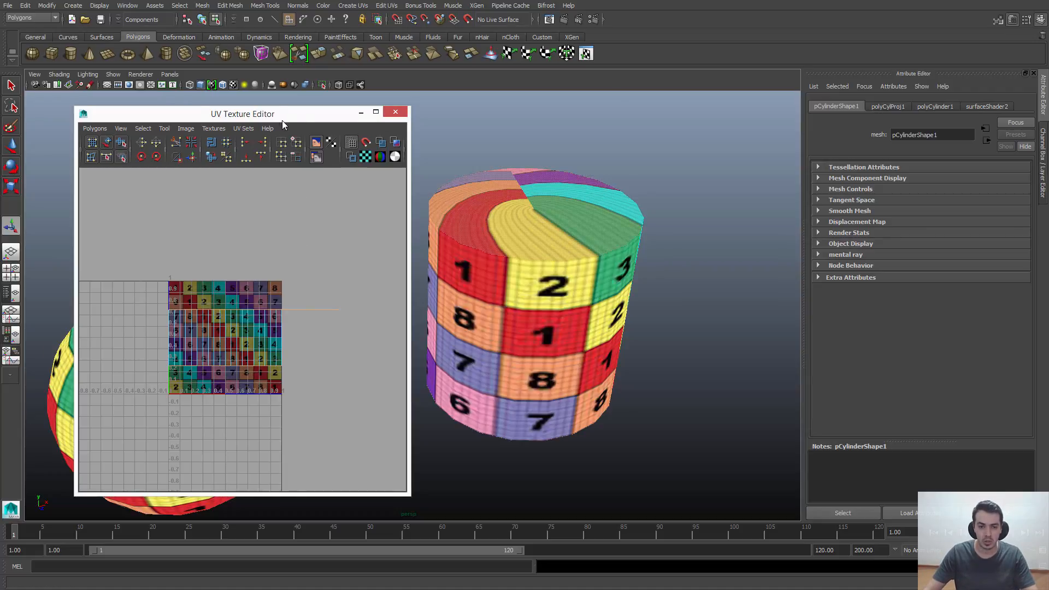
pyautogui.moveTo(282, 121); pyautogui.dragTo(243, 104)
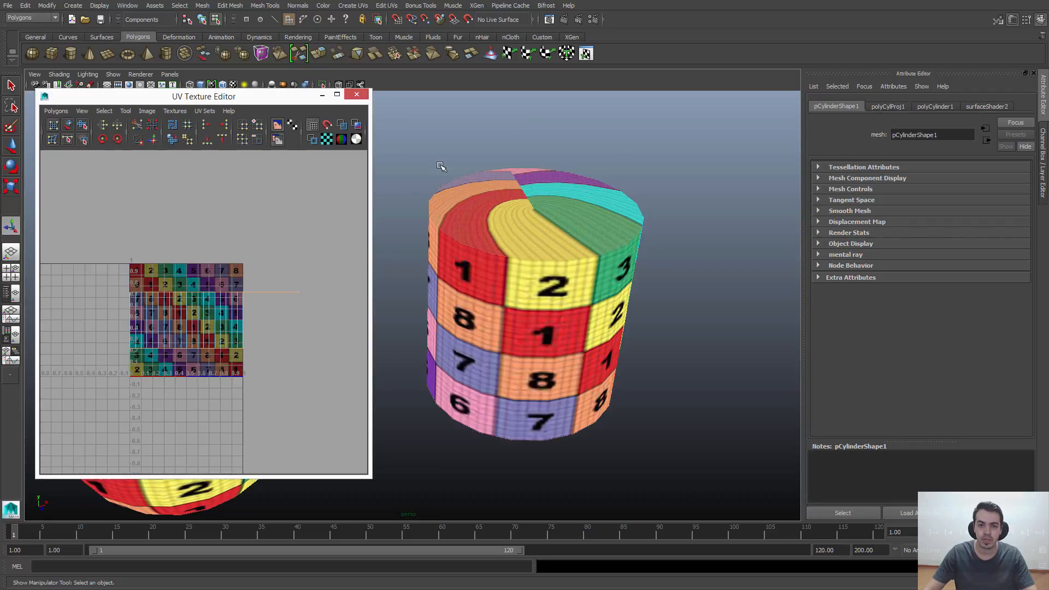
pyautogui.click(353, 5)
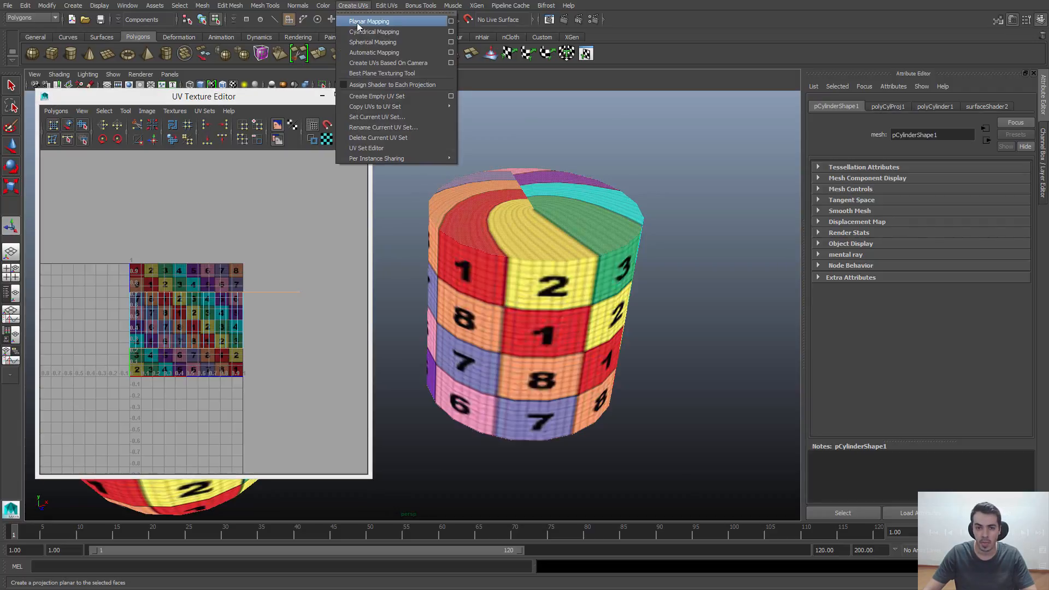
pyautogui.click(452, 21)
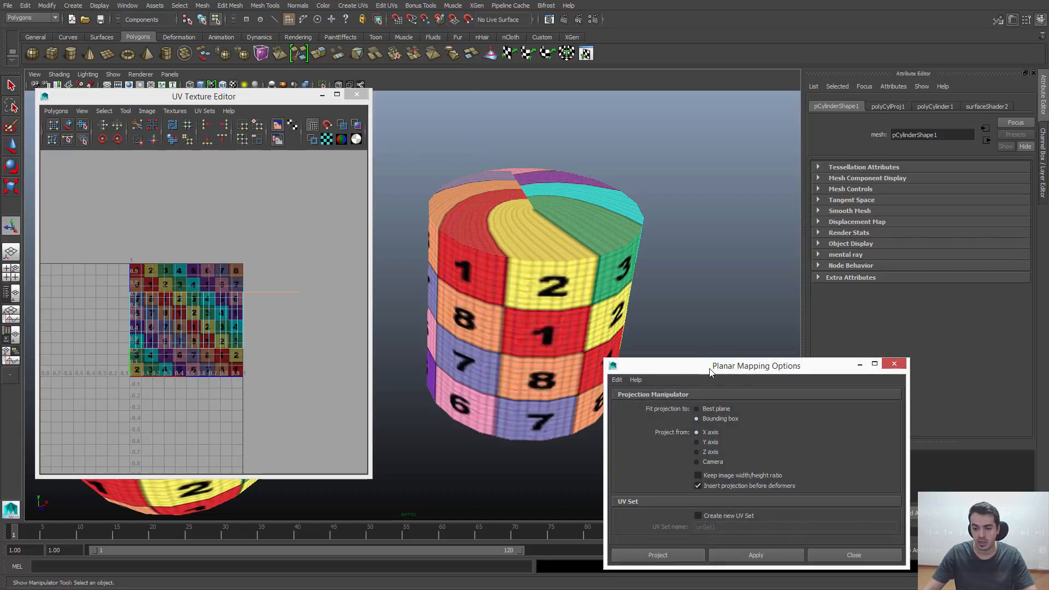
pyautogui.moveTo(728, 374); pyautogui.dragTo(726, 211)
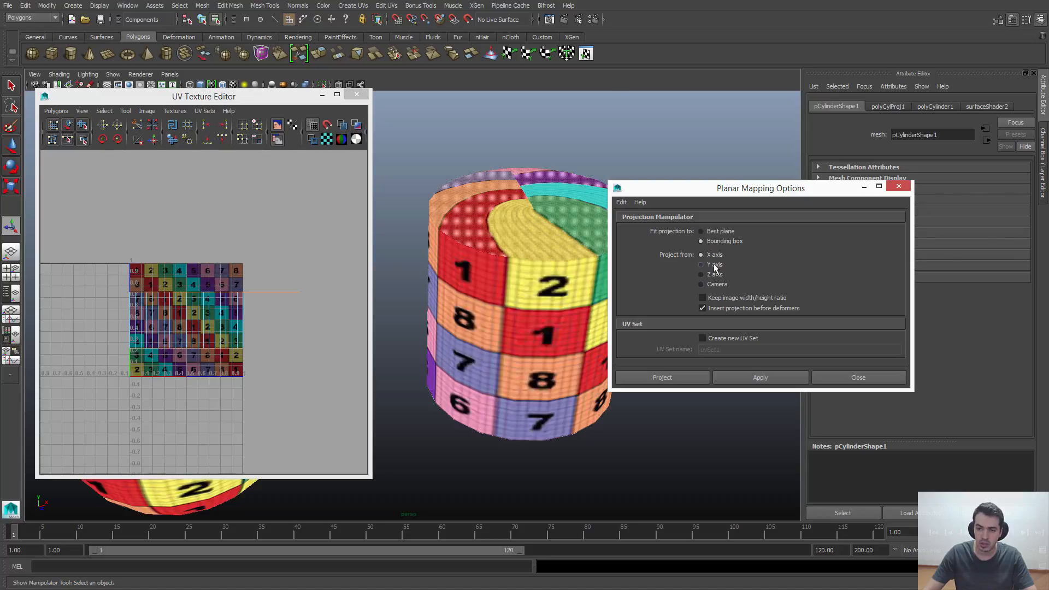
pyautogui.click(755, 377)
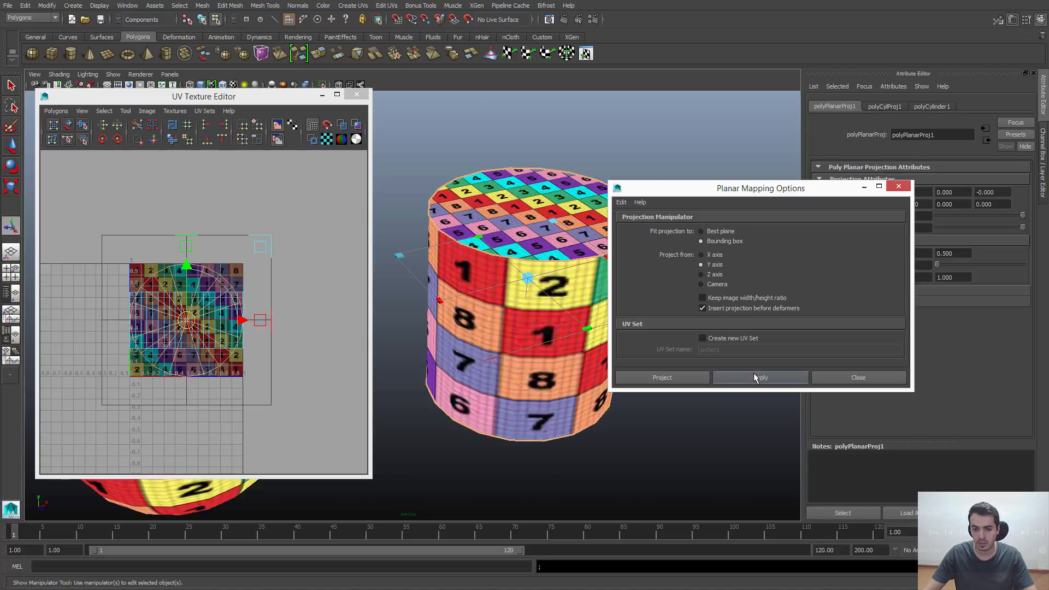
pyautogui.click(857, 380)
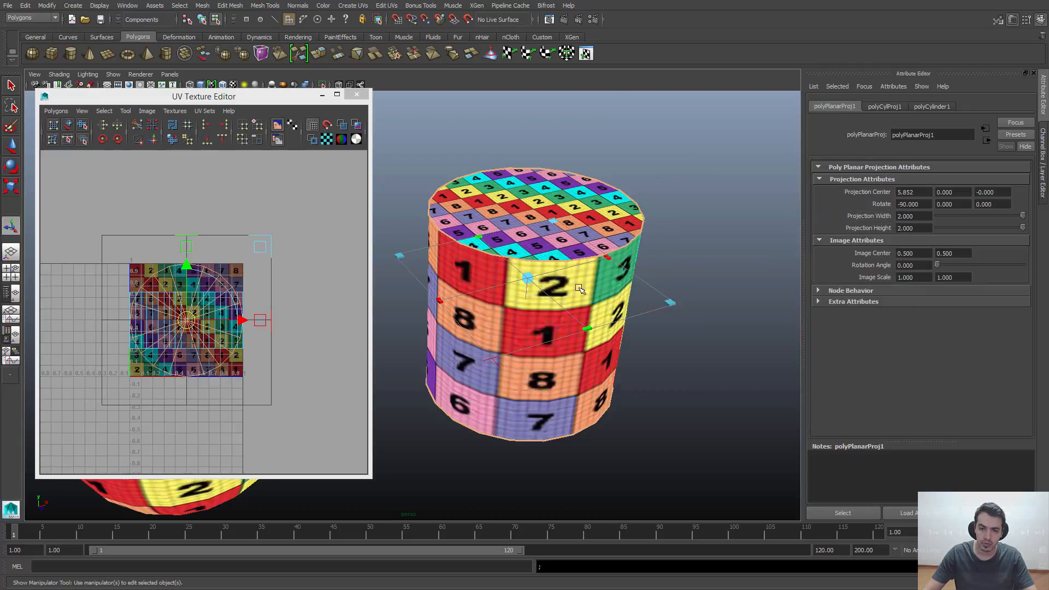
# - Scale down the top cap's circular UV shell and move it to the lower-right area of the number-grid texture
pyautogui.moveTo(187, 321); pyautogui.dragTo(157, 351)
pyautogui.keyDown('alt'); pyautogui.moveTo(176, 324); pyautogui.dragTo(215, 343, button='right'); pyautogui.keyUp('alt')
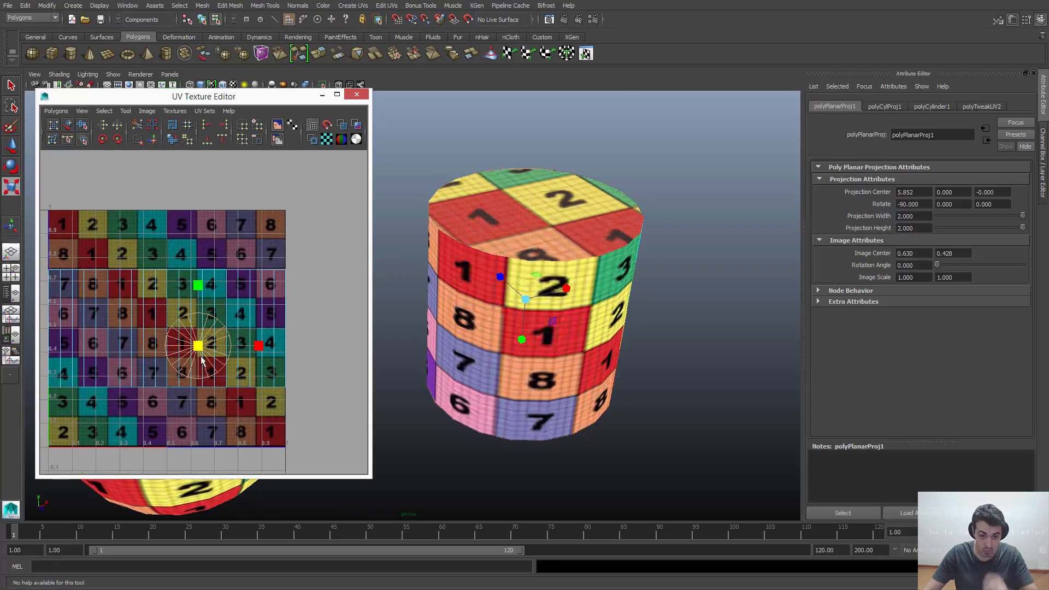
pyautogui.moveTo(199, 351); pyautogui.dragTo(225, 410)
pyautogui.press('w')
pyautogui.press('r')
pyautogui.press('w')
pyautogui.keyDown('alt'); pyautogui.moveTo(677, 196); pyautogui.dragTo(763, 199, button='middle'); pyautogui.keyUp('alt')
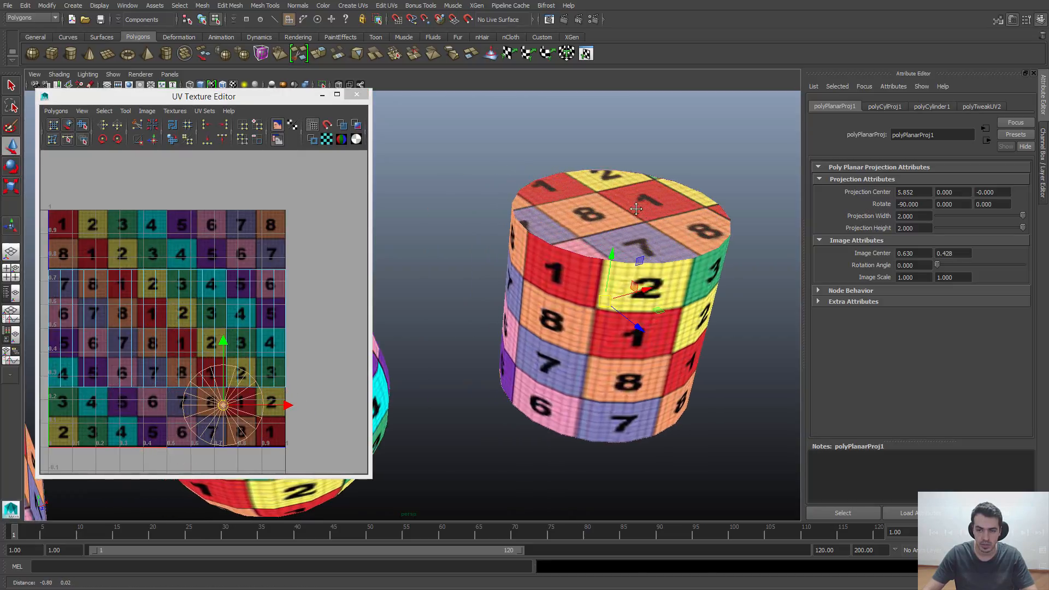
# - Return to object selection, select the sphere and apply a spherical mapping to it
pyautogui.moveTo(623, 224); pyautogui.dragTo(671, 202, button='right')
pyautogui.click(684, 130)
pyautogui.keyDown('alt'); pyautogui.moveTo(676, 143); pyautogui.dragTo(525, 249, button='right'); pyautogui.keyUp('alt')
pyautogui.keyDown('alt'); pyautogui.moveTo(525, 249); pyautogui.dragTo(593, 219, button='middle'); pyautogui.keyUp('alt')
pyautogui.click(494, 280)
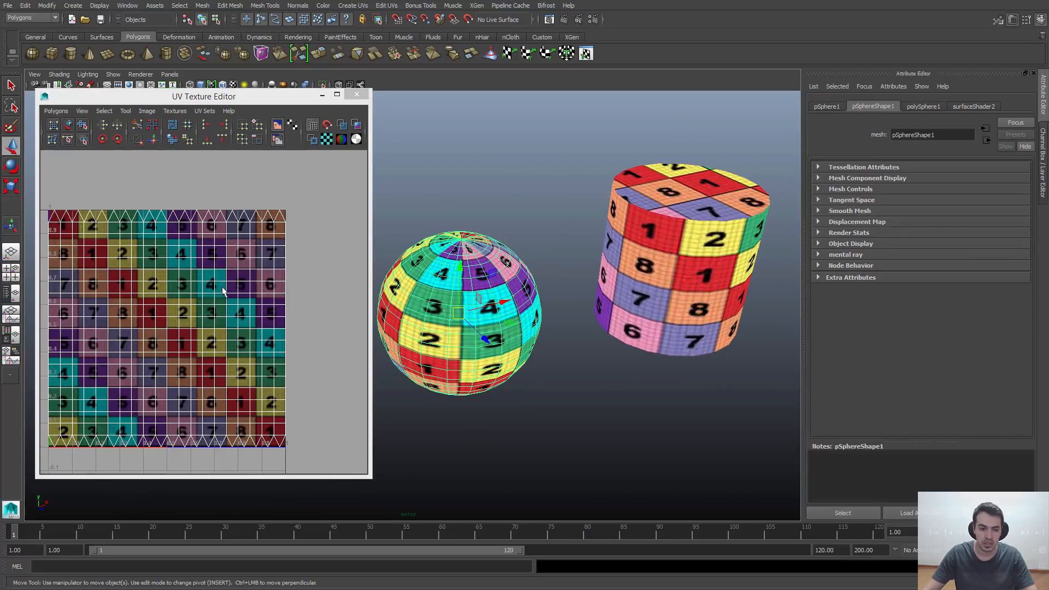
pyautogui.click(344, 6)
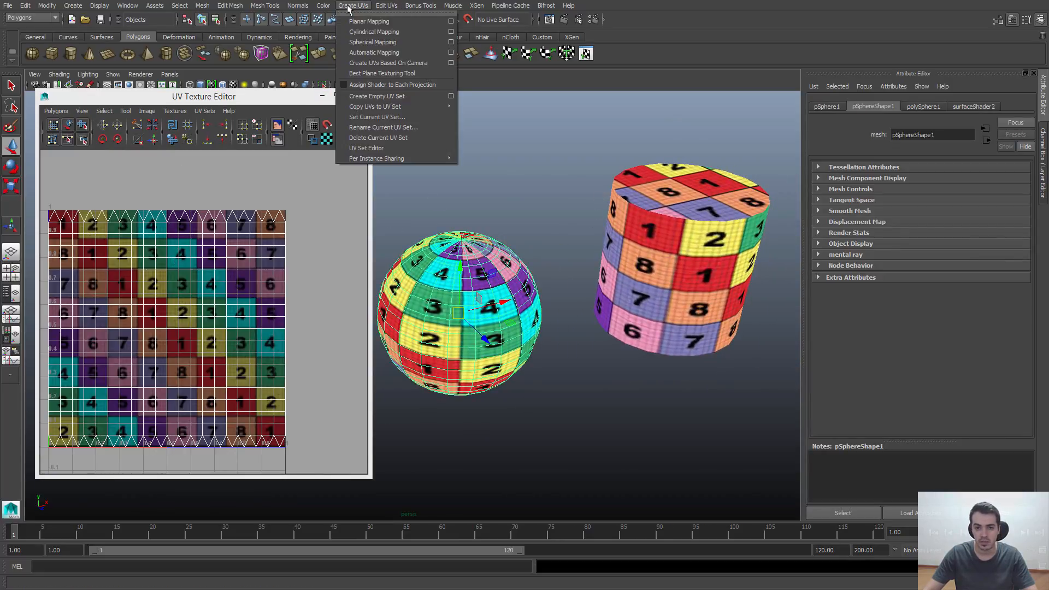
pyautogui.click(361, 43)
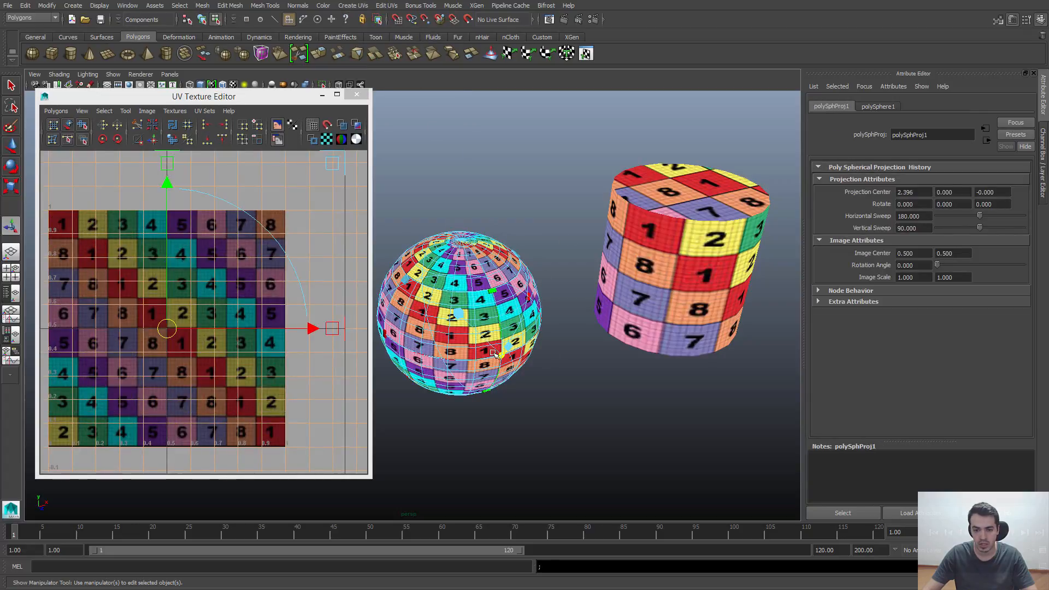
# - Widen the sphere's spherical projection to a horizontal sweep of 360 degrees
pyautogui.keyDown('alt'); pyautogui.moveTo(562, 238); pyautogui.dragTo(640, 199, button='middle'); pyautogui.keyUp('alt')
pyautogui.keyDown('alt'); pyautogui.moveTo(640, 198); pyautogui.dragTo(660, 206); pyautogui.keyUp('alt')
pyautogui.keyDown('alt'); pyautogui.moveTo(660, 206); pyautogui.dragTo(647, 221, button='middle'); pyautogui.keyUp('alt')
pyautogui.keyDown('alt'); pyautogui.moveTo(279, 299); pyautogui.dragTo(153, 235, button='right'); pyautogui.keyUp('alt')
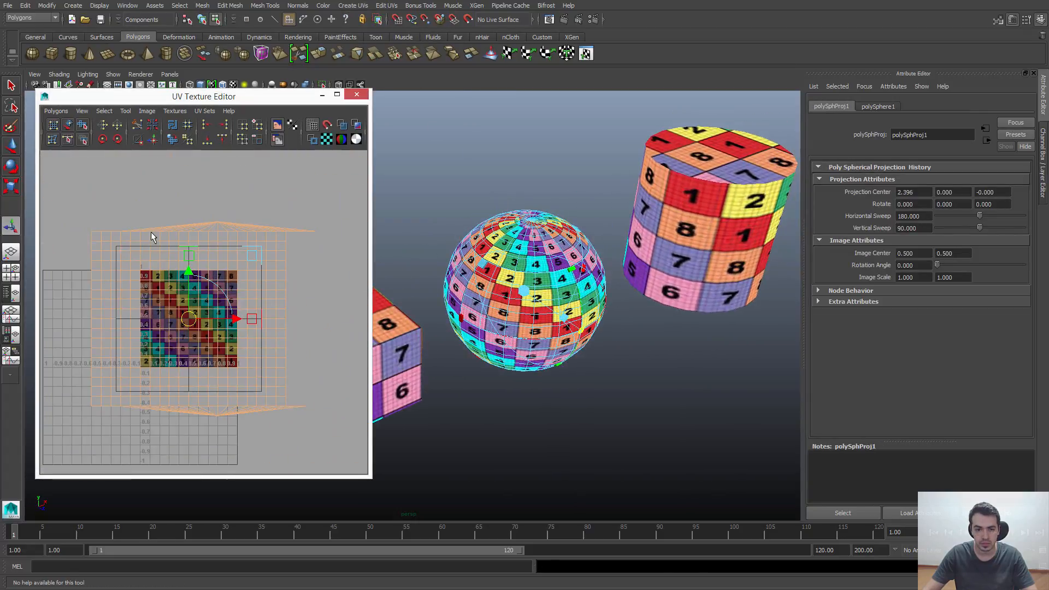
pyautogui.keyDown('alt'); pyautogui.moveTo(176, 254); pyautogui.dragTo(158, 258, button='middle'); pyautogui.keyUp('alt')
pyautogui.keyDown('alt'); pyautogui.moveTo(158, 257); pyautogui.dragTo(171, 255, button='right'); pyautogui.keyUp('alt')
pyautogui.keyDown('alt'); pyautogui.moveTo(647, 377); pyautogui.dragTo(534, 383); pyautogui.keyUp('alt')
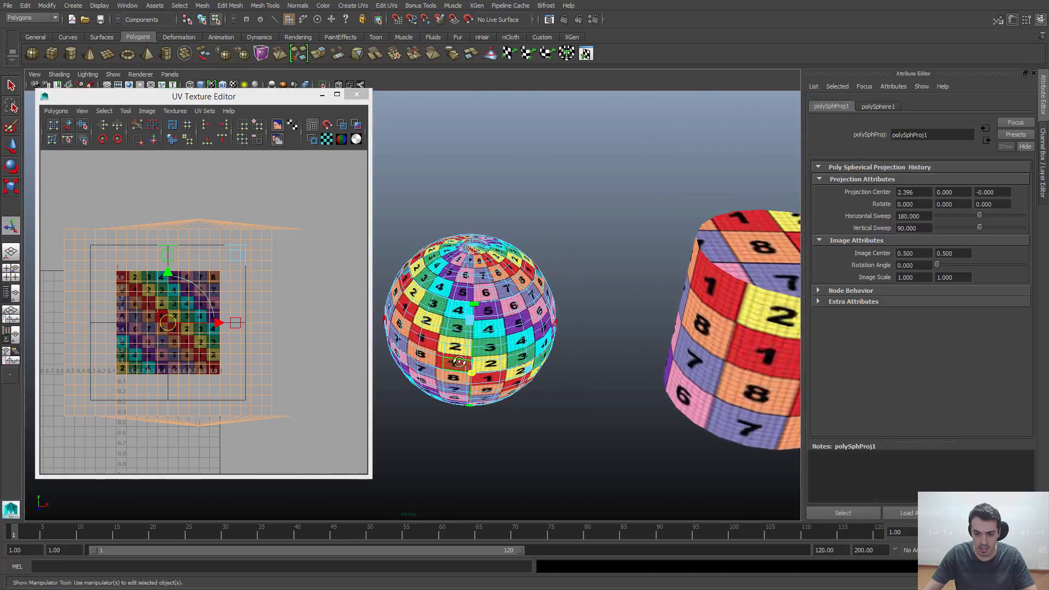
pyautogui.keyDown('alt'); pyautogui.moveTo(457, 363); pyautogui.dragTo(488, 342, button='middle'); pyautogui.keyUp('alt')
pyautogui.keyDown('alt'); pyautogui.moveTo(487, 341); pyautogui.dragTo(517, 340, button='right'); pyautogui.keyUp('alt')
pyautogui.keyDown('alt'); pyautogui.moveTo(517, 340); pyautogui.dragTo(587, 334); pyautogui.keyUp('alt')
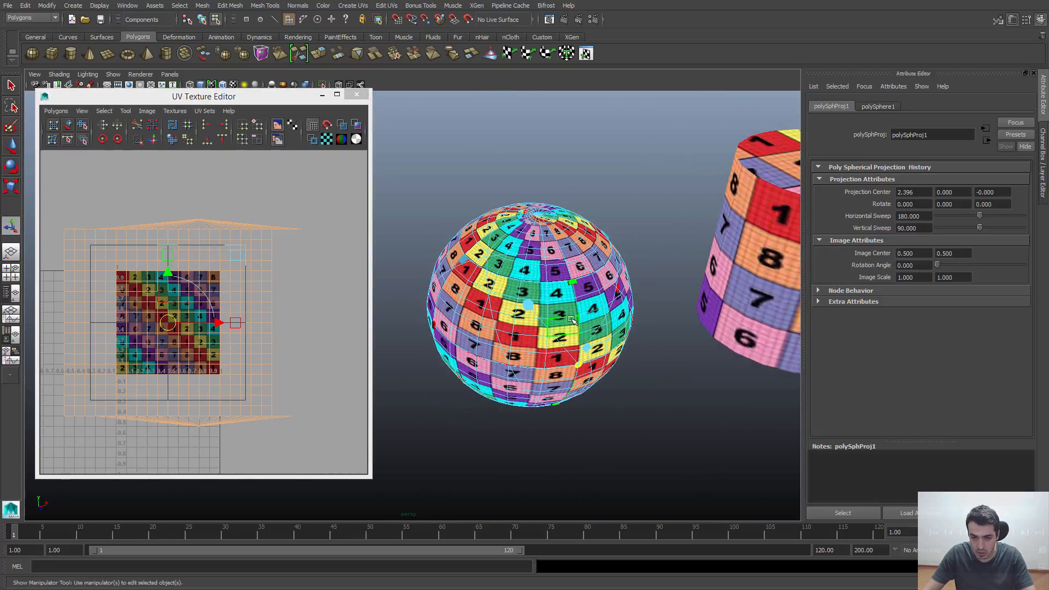
pyautogui.keyDown('alt'); pyautogui.moveTo(622, 289); pyautogui.dragTo(543, 243); pyautogui.keyUp('alt')
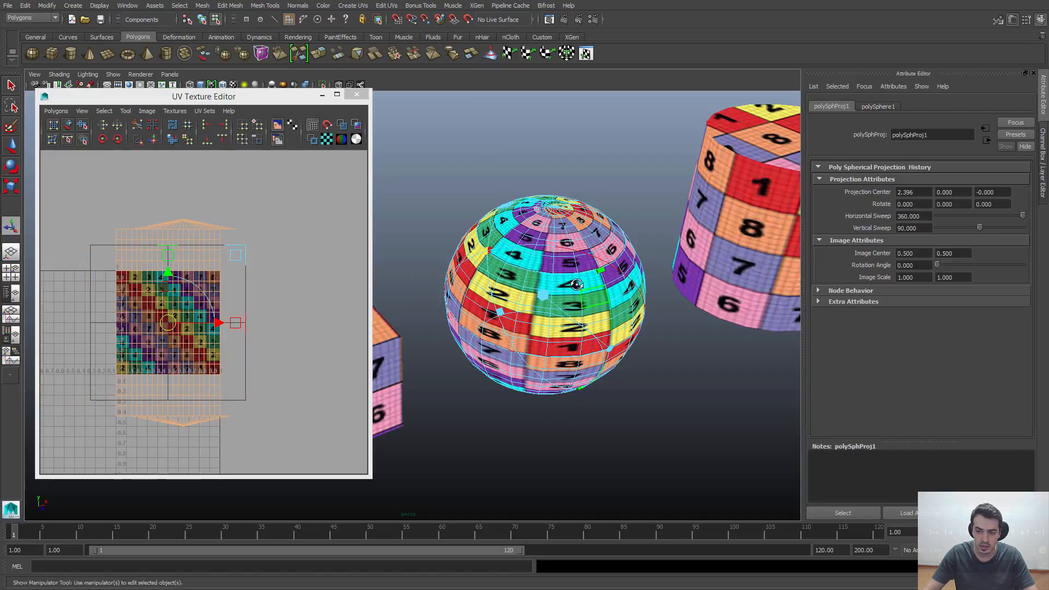
pyautogui.keyDown('alt'); pyautogui.moveTo(584, 287); pyautogui.dragTo(533, 239); pyautogui.keyUp('alt')
# - Extend the spherical projection's vertical sweep to 180 degrees, keep its horizontal sweep at 360 degrees, and restore the textured display
pyautogui.moveTo(513, 195); pyautogui.dragTo(605, 300)
pyautogui.keyDown('alt'); pyautogui.moveTo(695, 393); pyautogui.dragTo(691, 404); pyautogui.keyUp('alt')
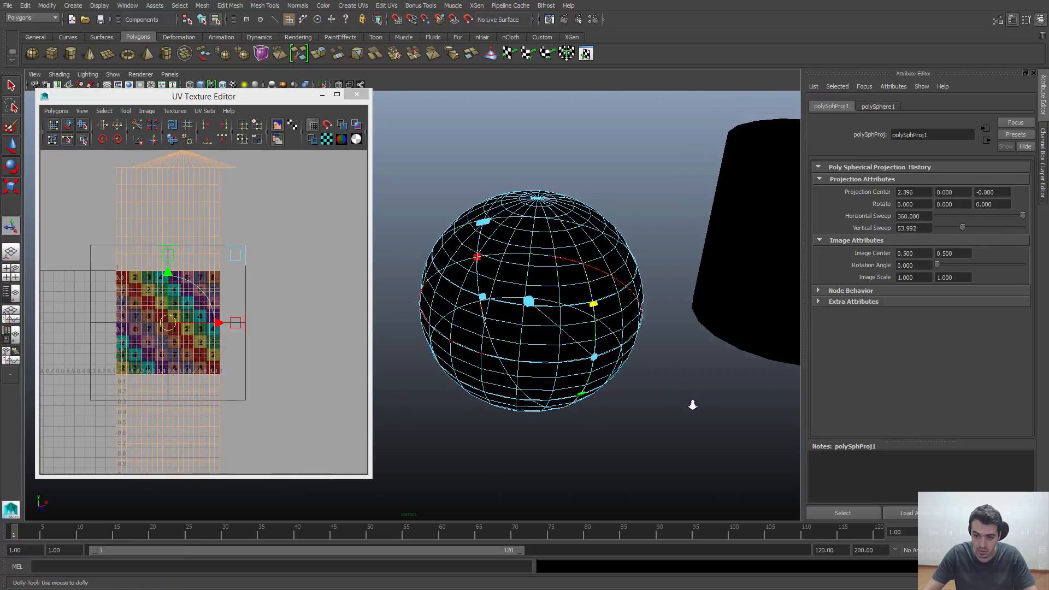
pyautogui.scroll(2, 691, 404)
pyautogui.moveTo(625, 306); pyautogui.dragTo(557, 176)
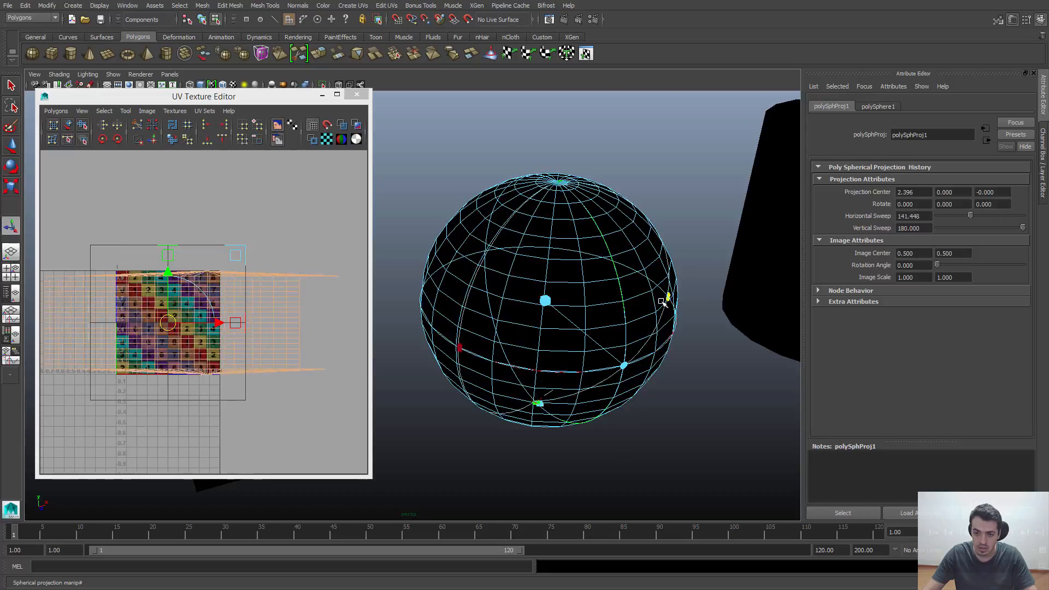
pyautogui.press('6')
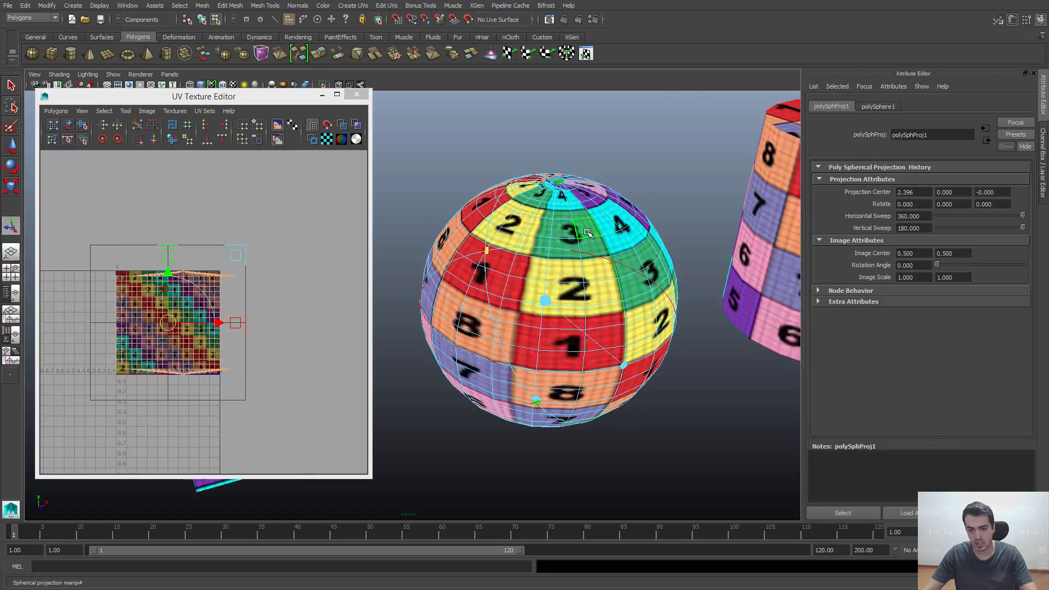
pyautogui.moveTo(170, 299); pyautogui.dragTo(211, 299, button='right')
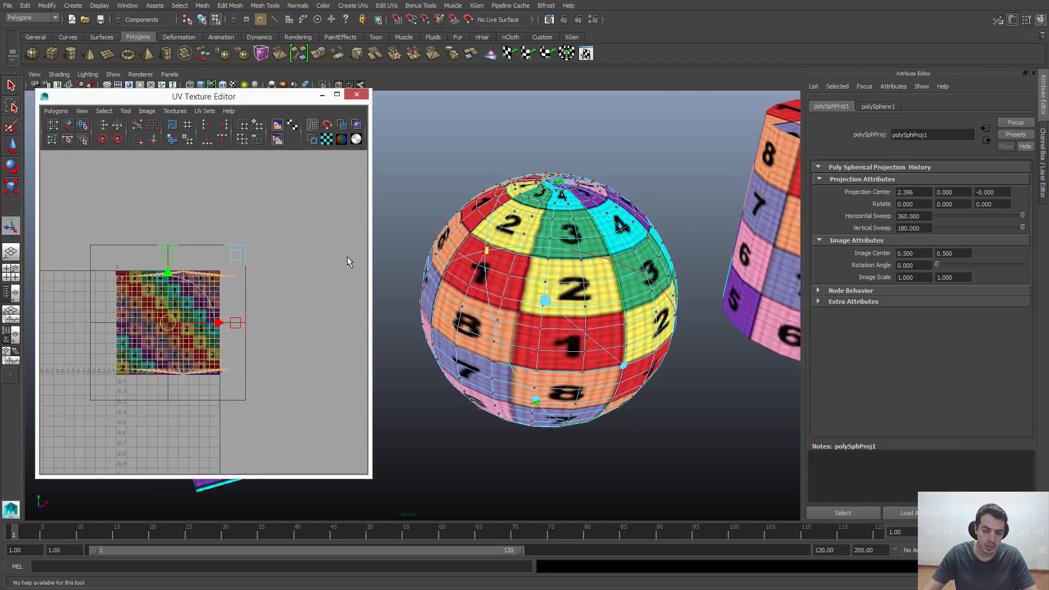
# - Try stretching the sphere's UVs slightly in the vertical direction, and undo the scaling
pyautogui.moveTo(95, 393); pyautogui.dragTo(94, 392)
pyautogui.press('r')
pyautogui.moveTo(176, 259)
pyautogui.mouseDown()
pyautogui.moveTo(182, 227)
pyautogui.moveTo(177, 265)
pyautogui.moveTo(177, 249)
pyautogui.mouseUp()
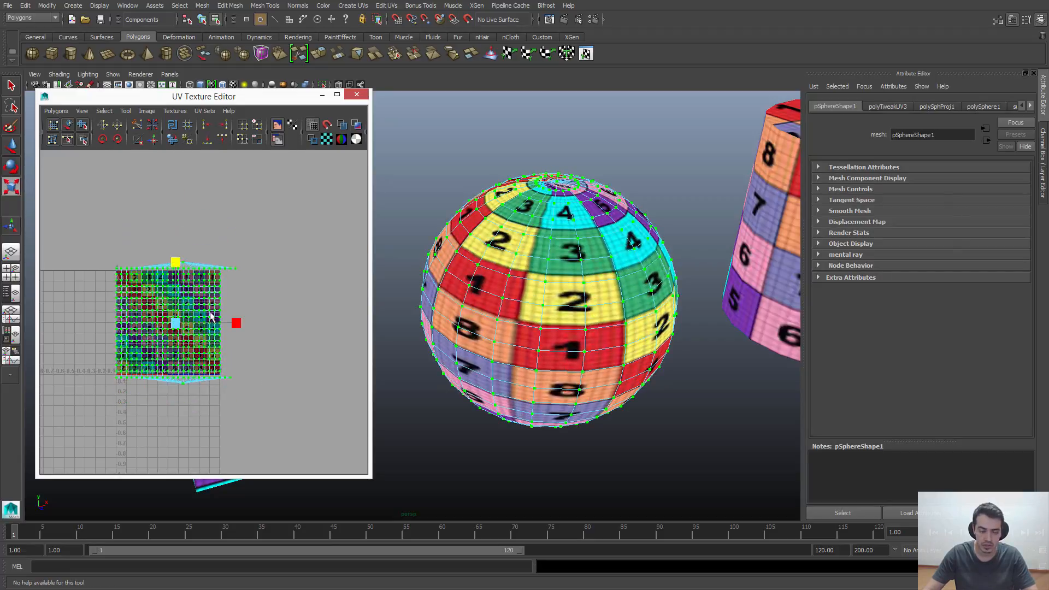
pyautogui.hotkey('ctrl', 'z')
# - Return to object selection, select the cube and switch it to face selection
pyautogui.moveTo(581, 253); pyautogui.dragTo(598, 239, button='right')
pyautogui.keyDown('alt'); pyautogui.moveTo(590, 246); pyautogui.dragTo(785, 210, button='middle'); pyautogui.keyUp('alt')
pyautogui.click(527, 331)
pyautogui.scroll(5, 545, 328)
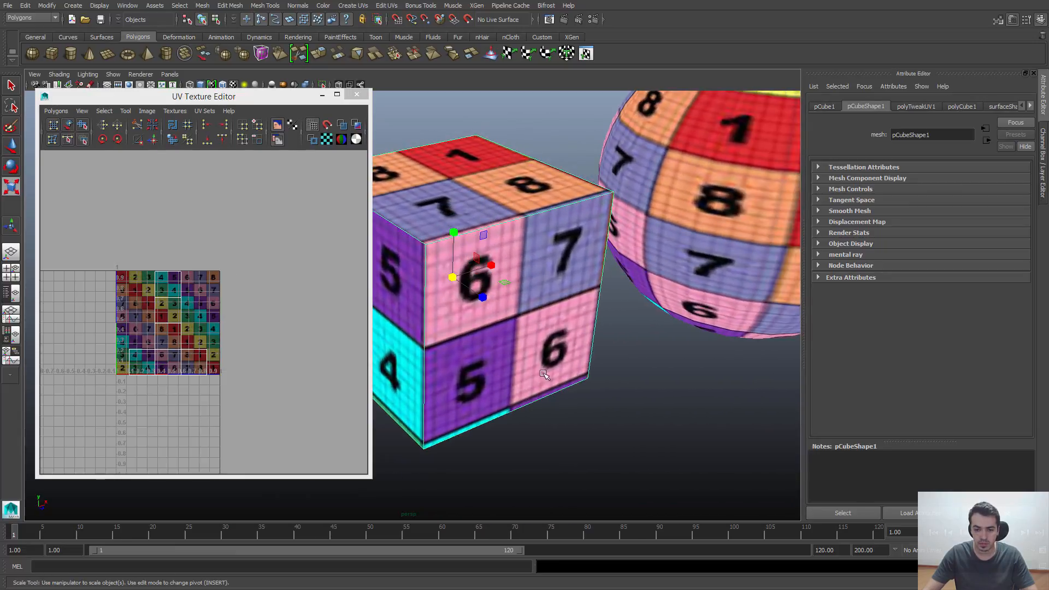
pyautogui.press('q')
pyautogui.moveTo(501, 264); pyautogui.dragTo(533, 270, button='right')
# - Select the cube's top face and pick a face in the UV layout to compare them
pyautogui.keyDown('alt'); pyautogui.moveTo(149, 316); pyautogui.dragTo(225, 378, button='right'); pyautogui.keyUp('alt')
pyautogui.keyDown('alt'); pyautogui.moveTo(124, 402); pyautogui.dragTo(154, 355, button='middle'); pyautogui.keyUp('alt')
pyautogui.keyDown('alt'); pyautogui.moveTo(495, 240); pyautogui.dragTo(490, 287); pyautogui.keyUp('alt')
pyautogui.click(490, 286)
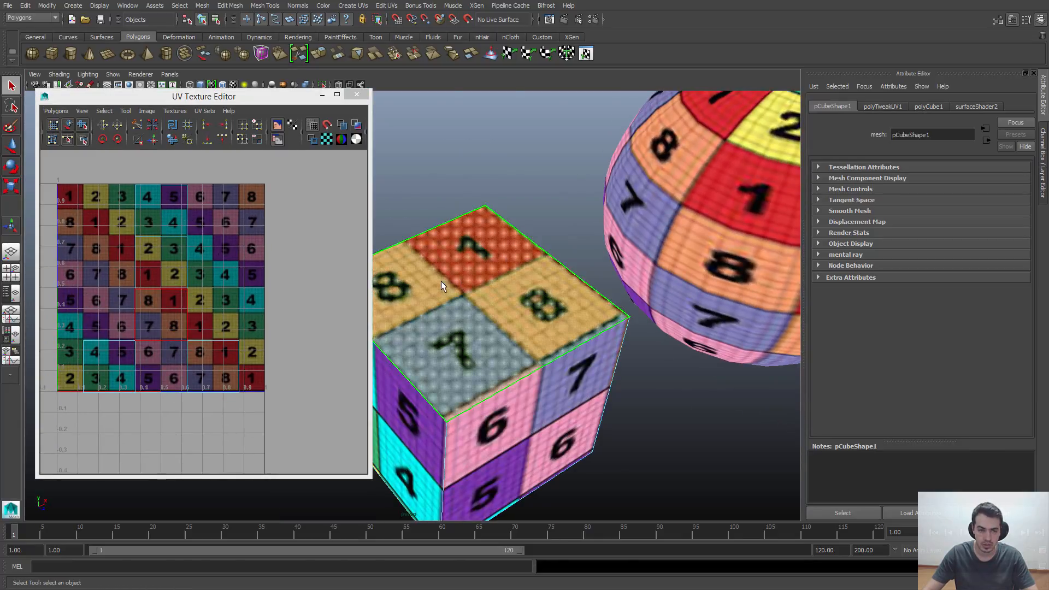
pyautogui.moveTo(174, 191); pyautogui.dragTo(175, 215, button='right')
pyautogui.click(158, 194)
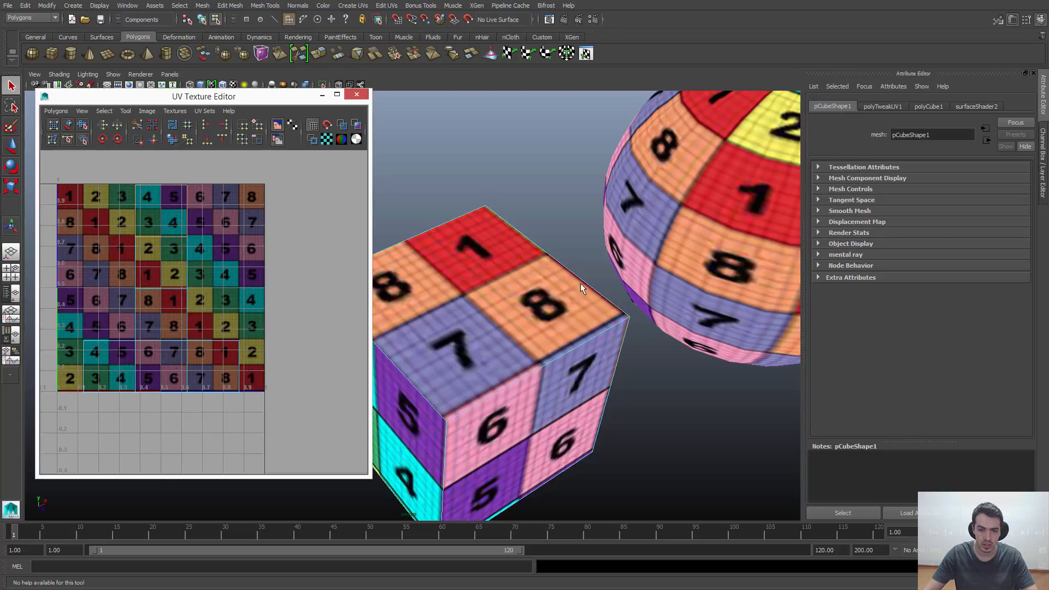
# - Select the cube's bottom face and apply a planar mapping to it
pyautogui.keyDown('alt'); pyautogui.moveTo(551, 285); pyautogui.dragTo(694, 265); pyautogui.keyUp('alt')
pyautogui.keyDown('alt'); pyautogui.moveTo(532, 248); pyautogui.dragTo(399, 282, button='middle'); pyautogui.keyUp('alt')
pyautogui.keyDown('alt'); pyautogui.moveTo(399, 281); pyautogui.dragTo(461, 307, button='right'); pyautogui.keyUp('alt')
pyautogui.keyDown('alt'); pyautogui.moveTo(461, 306); pyautogui.dragTo(501, 363); pyautogui.keyUp('alt')
pyautogui.keyDown('alt'); pyautogui.moveTo(200, 203); pyautogui.dragTo(201, 204, button='middle'); pyautogui.keyUp('alt')
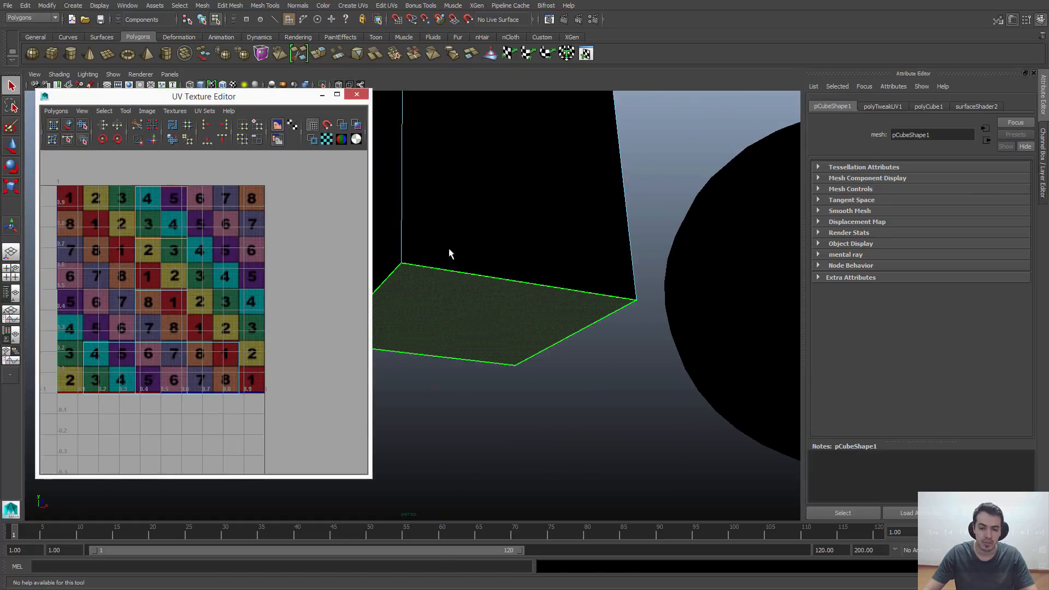
pyautogui.keyDown('alt'); pyautogui.moveTo(537, 419); pyautogui.dragTo(535, 435); pyautogui.keyUp('alt')
pyautogui.click(535, 434)
pyautogui.click(452, 340)
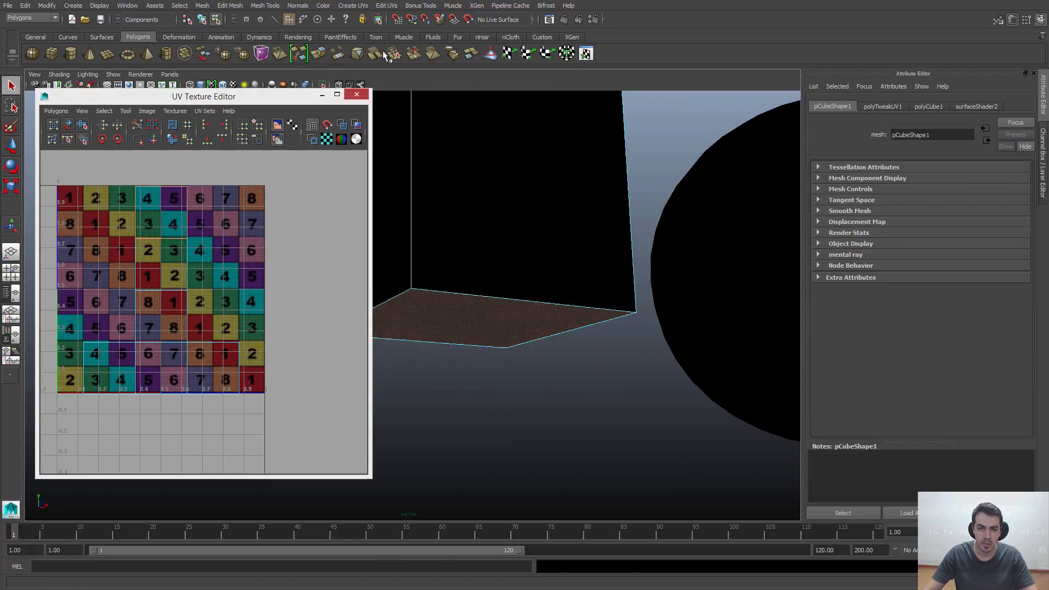
pyautogui.click(353, 6)
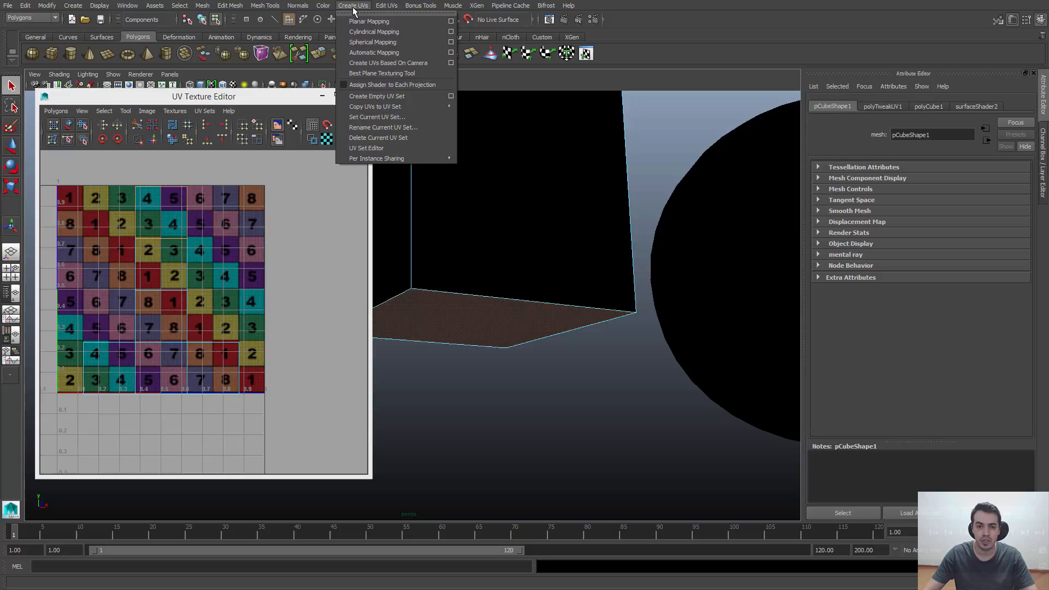
pyautogui.click(377, 22)
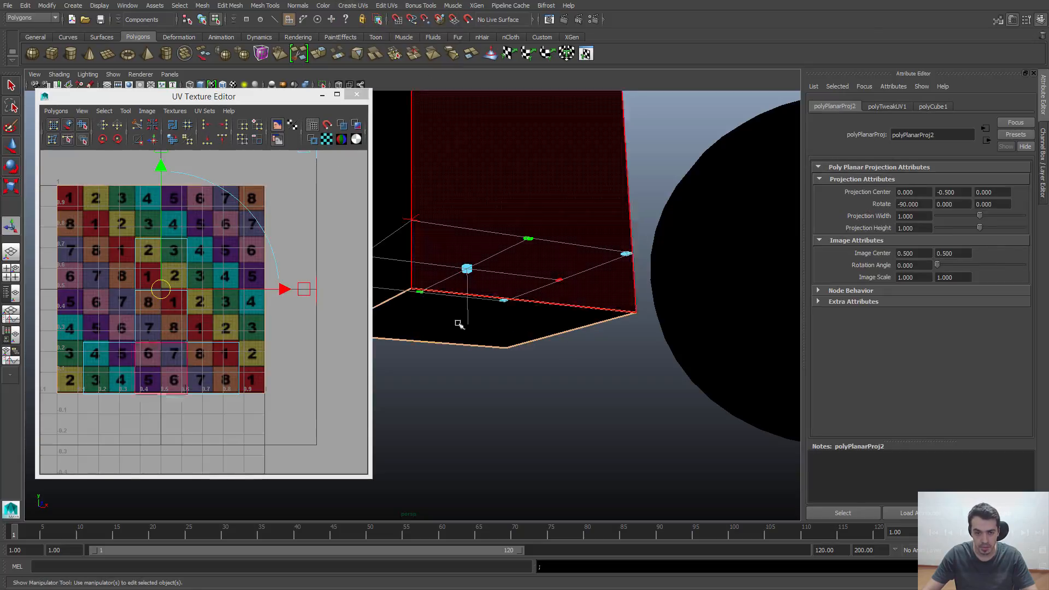
# - Shrink the bottom face's projection to an image scale of about 0.255 by 0.246, centre it near 0.817, 0.582, and restore the textured display
pyautogui.keyDown('alt'); pyautogui.moveTo(271, 281); pyautogui.dragTo(221, 290, button='right'); pyautogui.keyUp('alt')
pyautogui.moveTo(165, 321); pyautogui.dragTo(144, 250)
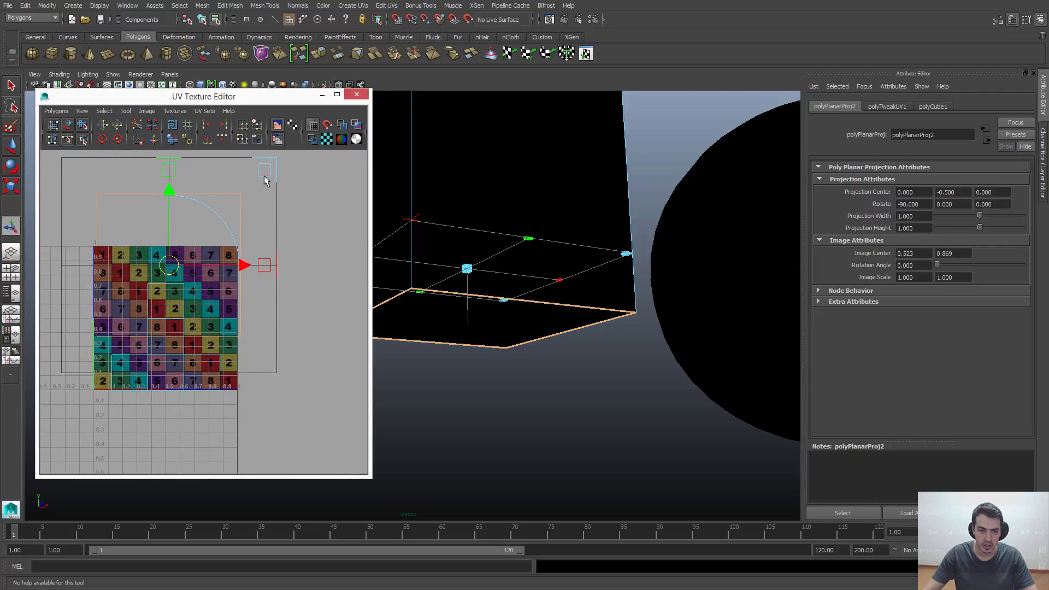
pyautogui.moveTo(265, 173); pyautogui.dragTo(185, 252)
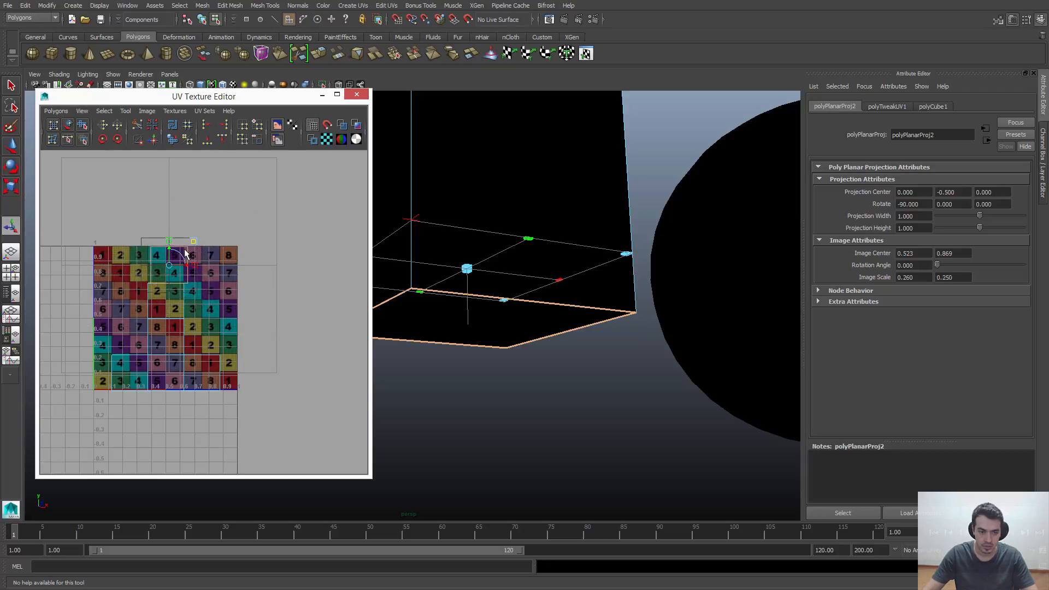
pyautogui.keyDown('alt'); pyautogui.moveTo(185, 253); pyautogui.dragTo(234, 309, button='right'); pyautogui.keyUp('alt')
pyautogui.moveTo(184, 171)
pyautogui.mouseDown()
pyautogui.moveTo(175, 190)
pyautogui.moveTo(182, 183)
pyautogui.mouseUp()
pyautogui.moveTo(140, 228); pyautogui.dragTo(218, 301)
pyautogui.press('6')
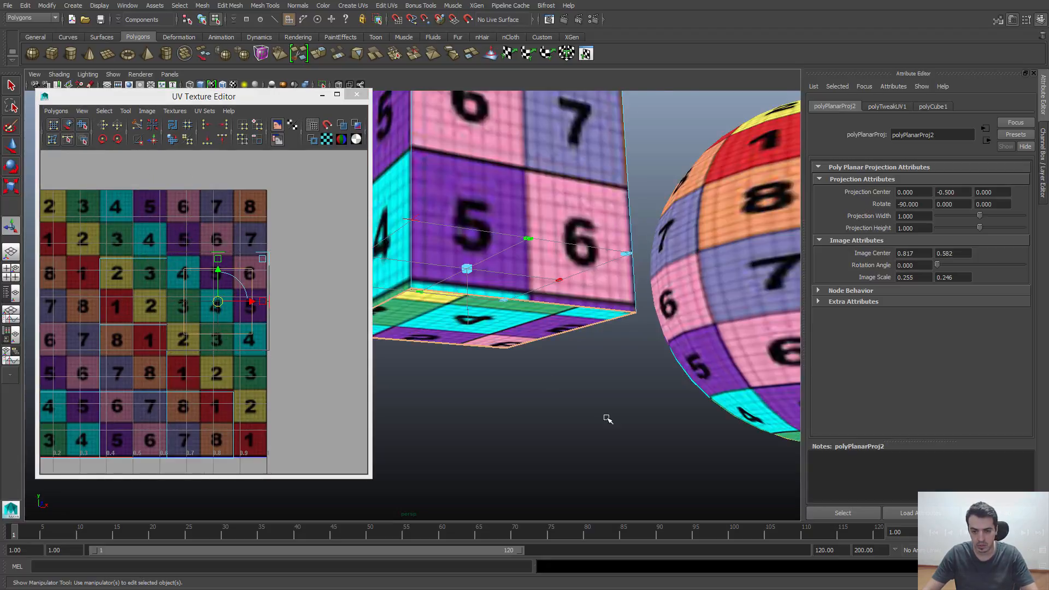
# - Shift the bottom face's projection on the texture to an image centre of about 0.807, 0.615
pyautogui.keyDown('alt'); pyautogui.moveTo(607, 420); pyautogui.dragTo(536, 359); pyautogui.keyUp('alt')
pyautogui.keyDown('alt'); pyautogui.moveTo(215, 312); pyautogui.dragTo(215, 312, button='middle'); pyautogui.keyUp('alt')
pyautogui.moveTo(216, 313)
pyautogui.mouseDown()
pyautogui.moveTo(248, 287)
pyautogui.moveTo(180, 273)
pyautogui.moveTo(235, 287)
pyautogui.moveTo(201, 295)
pyautogui.moveTo(215, 306)
pyautogui.moveTo(215, 294)
pyautogui.mouseUp()
pyautogui.scroll(2, 290, 336)
pyautogui.press('q')
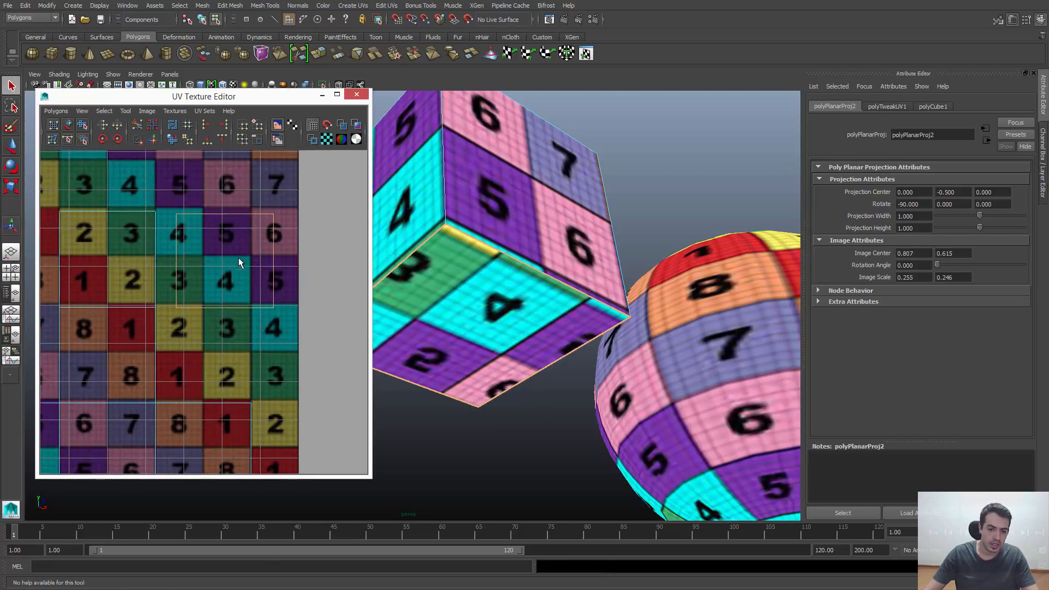
# - Clear the face selection, switch the cube to edge selection and select an edge shared by the bottom face and the neighbouring UV shell
pyautogui.scroll(1, 193, 303)
pyautogui.keyDown('alt'); pyautogui.moveTo(194, 303); pyautogui.dragTo(205, 334, button='middle'); pyautogui.keyUp('alt')
pyautogui.click(205, 335)
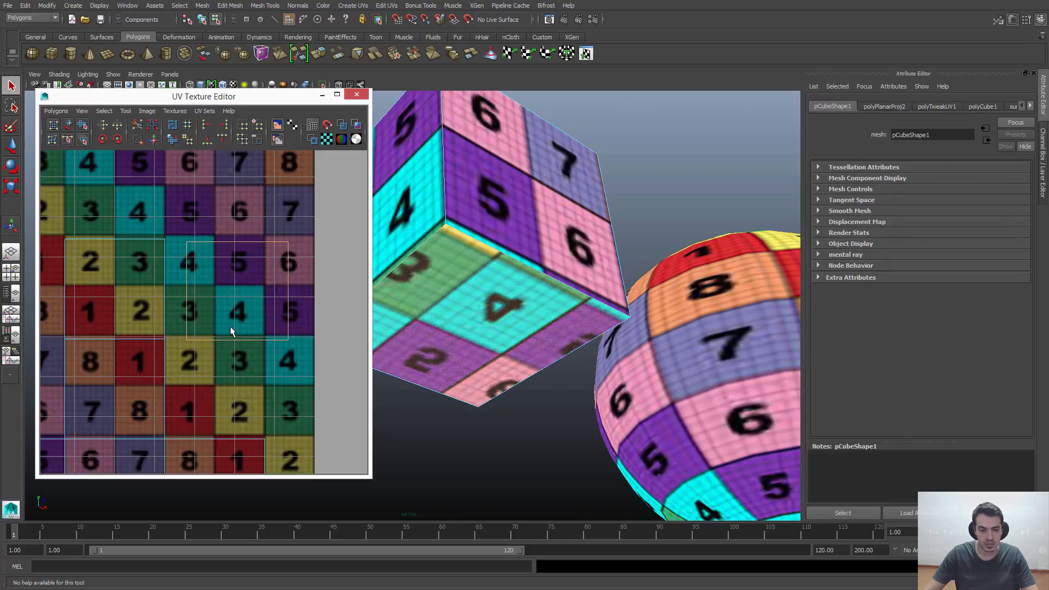
pyautogui.click(215, 298)
pyautogui.rightClick(464, 225)
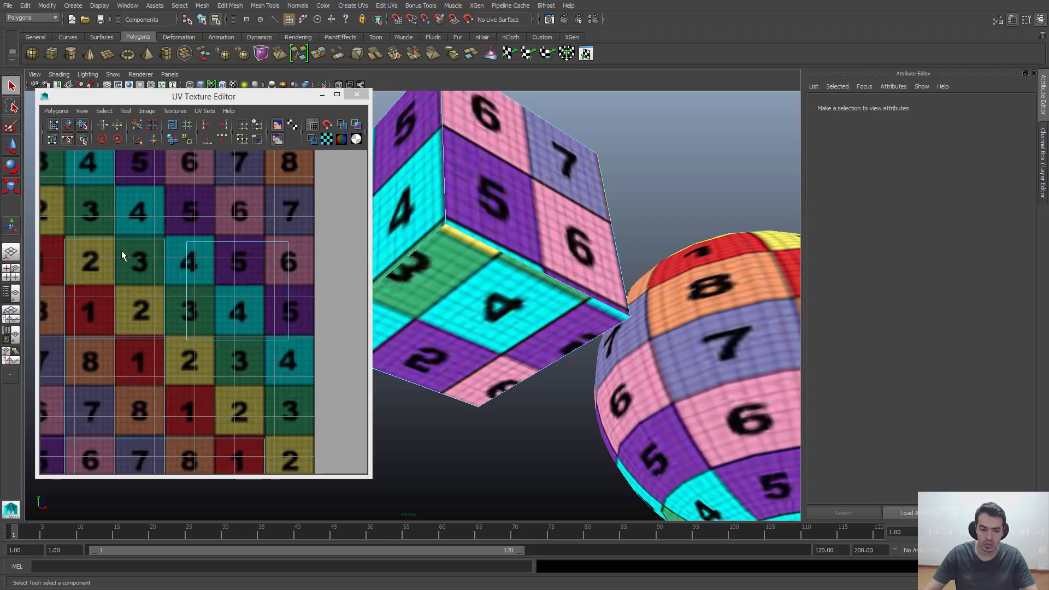
pyautogui.keyDown('alt'); pyautogui.moveTo(220, 350); pyautogui.dragTo(228, 329, button='middle'); pyautogui.keyUp('alt')
pyautogui.moveTo(231, 319)
pyautogui.mouseDown(button='right')
pyautogui.moveTo(234, 332)
pyautogui.moveTo(231, 302)
pyautogui.mouseUp(button='right')
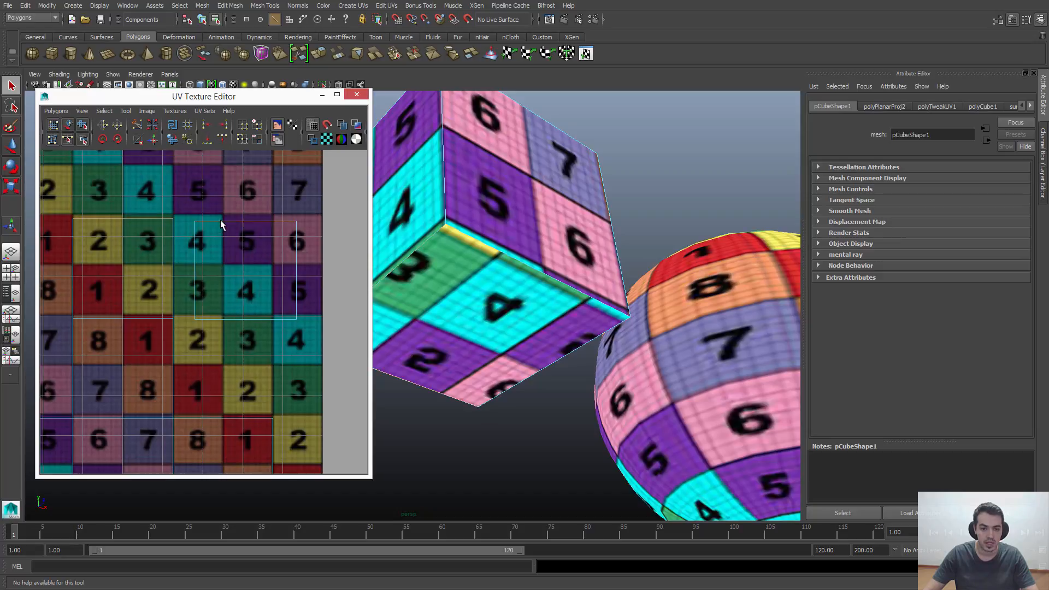
pyautogui.keyDown('alt'); pyautogui.moveTo(235, 238); pyautogui.dragTo(254, 280, button='middle'); pyautogui.keyUp('alt')
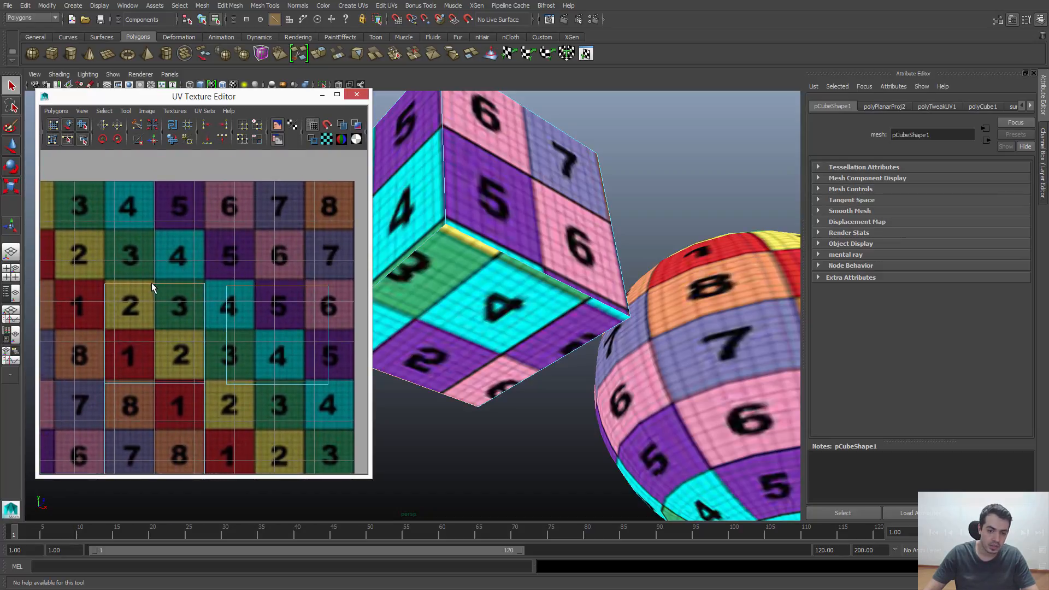
# - Examine the cube without its texture to see where the shell edges lie on the model
pyautogui.keyDown('alt'); pyautogui.moveTo(489, 290); pyautogui.dragTo(605, 303, button='middle'); pyautogui.keyUp('alt')
pyautogui.keyDown('alt'); pyautogui.moveTo(450, 301); pyautogui.dragTo(568, 306); pyautogui.keyUp('alt')
pyautogui.keyDown('alt'); pyautogui.moveTo(483, 307); pyautogui.dragTo(584, 308, button='middle'); pyautogui.keyUp('alt')
pyautogui.press('7')
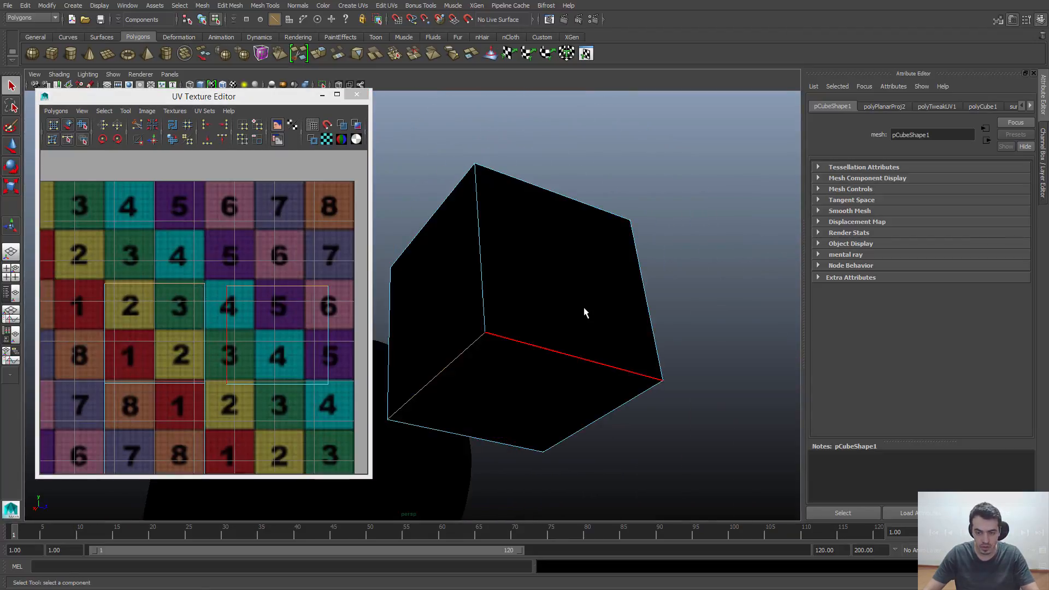
pyautogui.keyDown('alt'); pyautogui.moveTo(651, 304); pyautogui.dragTo(509, 327); pyautogui.keyUp('alt')
pyautogui.keyDown('alt'); pyautogui.moveTo(508, 328); pyautogui.dragTo(536, 327, button='right'); pyautogui.keyUp('alt')
pyautogui.keyDown('alt'); pyautogui.moveTo(536, 327); pyautogui.dragTo(535, 301, button='middle'); pyautogui.keyUp('alt')
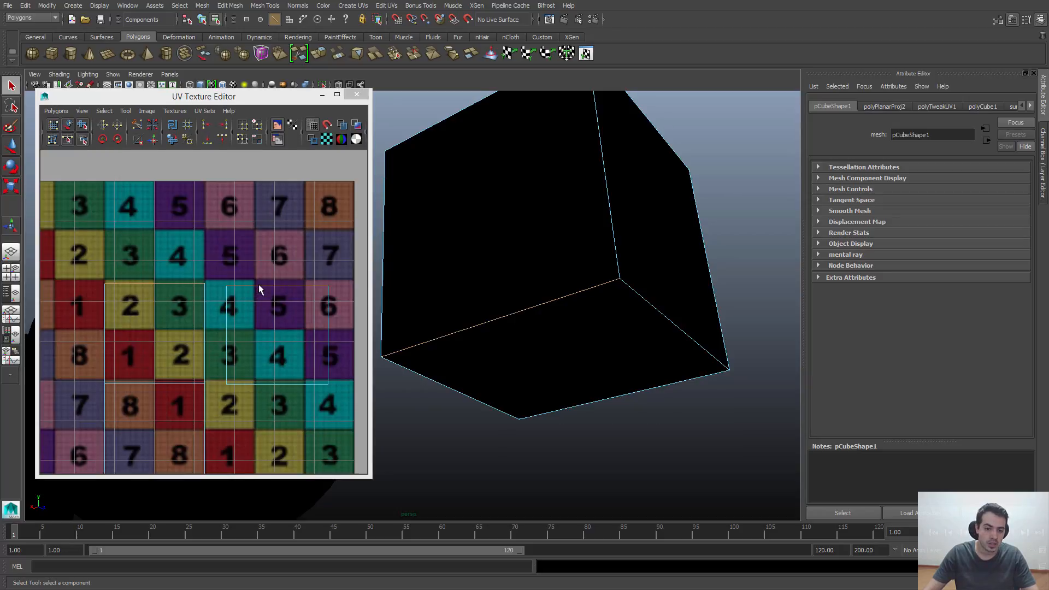
# - Switch to UV selection, select the bottom face's shell and move it directly above the shell of the adjoining side face
pyautogui.press('F12')
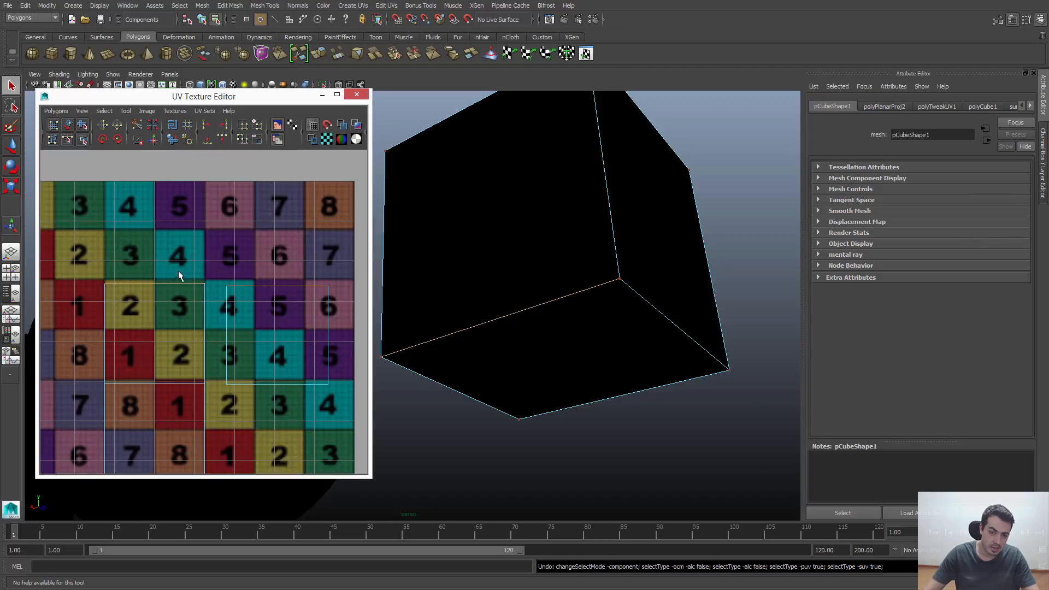
pyautogui.moveTo(274, 282); pyautogui.dragTo(290, 282, button='right')
pyautogui.moveTo(223, 272); pyautogui.dragTo(339, 386)
pyautogui.press('w')
pyautogui.moveTo(277, 335); pyautogui.dragTo(156, 214)
pyautogui.keyDown('alt'); pyautogui.moveTo(125, 272); pyautogui.dragTo(169, 331, button='middle'); pyautogui.keyUp('alt')
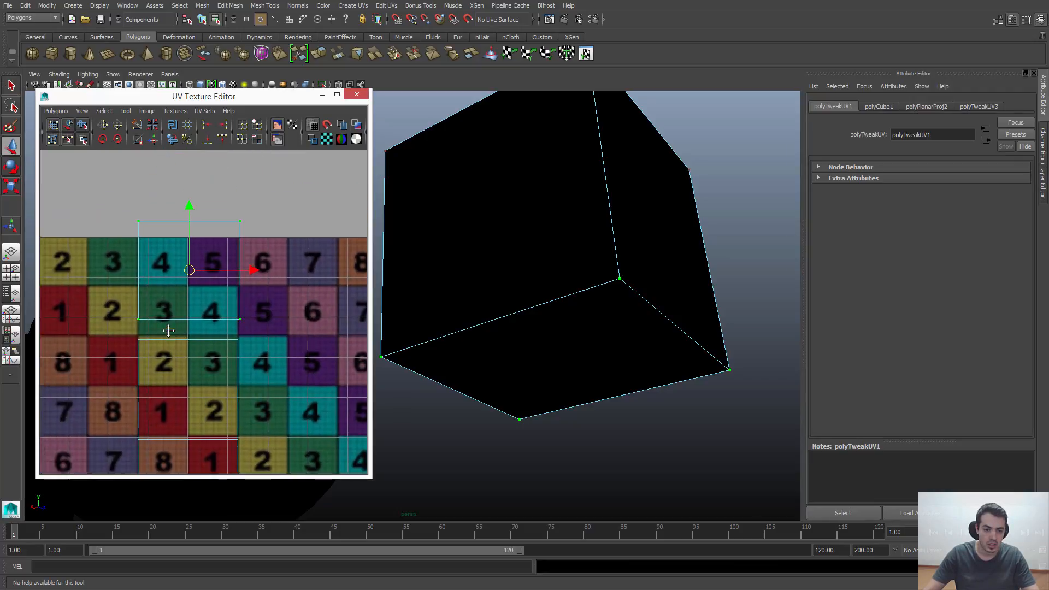
# - Rotate the bottom face's UV shell by 90 degrees in two 45-degree increments and select its shared edge to check the orientation
pyautogui.click(102, 140)
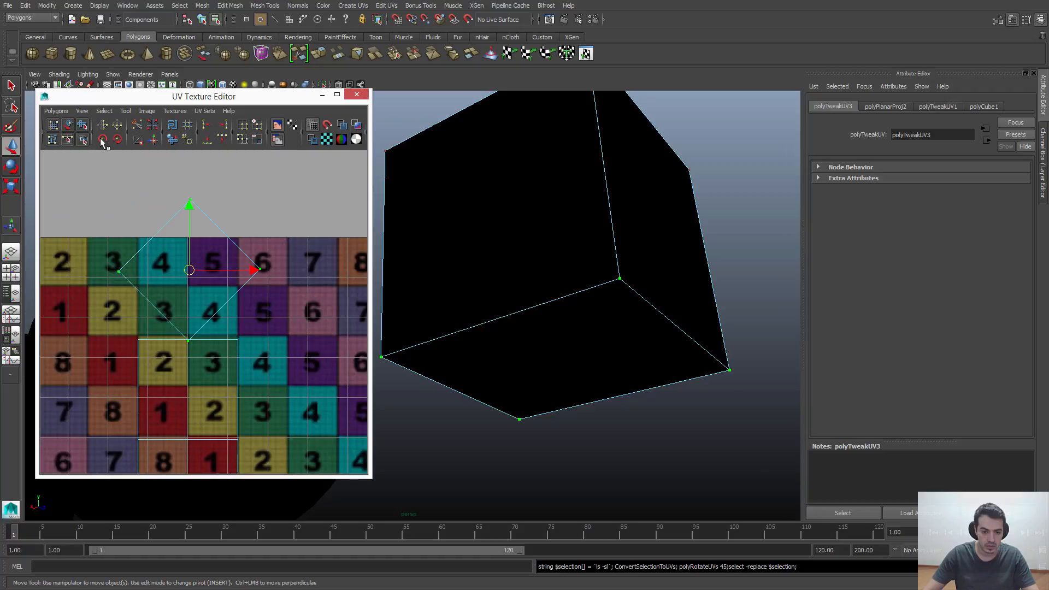
pyautogui.click(102, 140)
pyautogui.moveTo(219, 320); pyautogui.dragTo(217, 302, button='right')
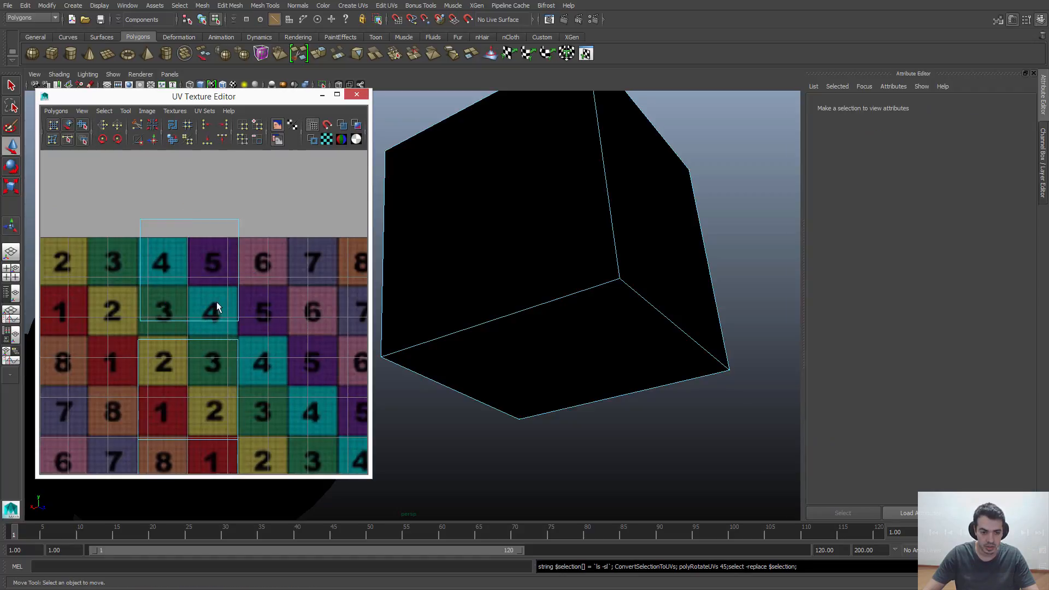
pyautogui.moveTo(217, 303); pyautogui.dragTo(215, 329)
pyautogui.moveTo(138, 290); pyautogui.dragTo(163, 294)
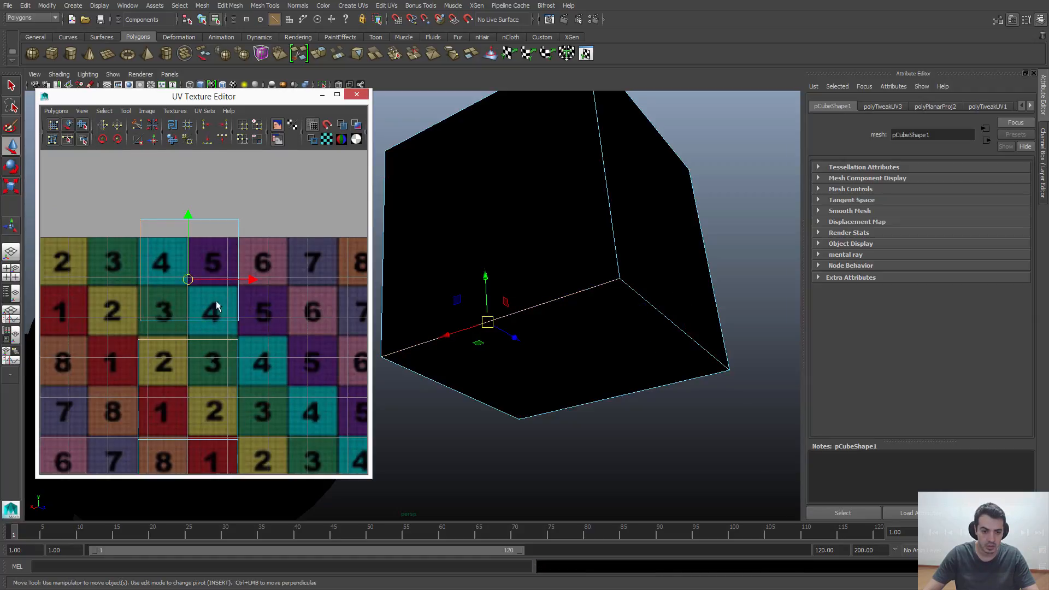
# - Return to UV selection and select all UVs of the rotated bottom-face shell
pyautogui.moveTo(239, 276); pyautogui.dragTo(269, 273, button='right')
pyautogui.moveTo(269, 206); pyautogui.dragTo(116, 329)
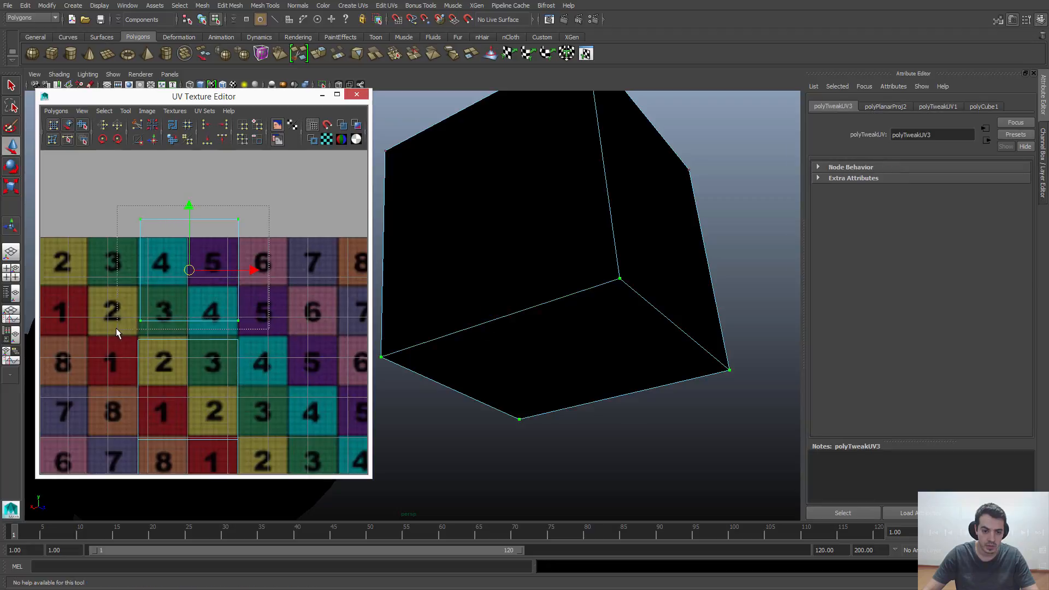
# - Rotate the selected UVs of the cube's uppermost shell and check the result on the textured cube
pyautogui.click(115, 139)
pyautogui.click(231, 327)
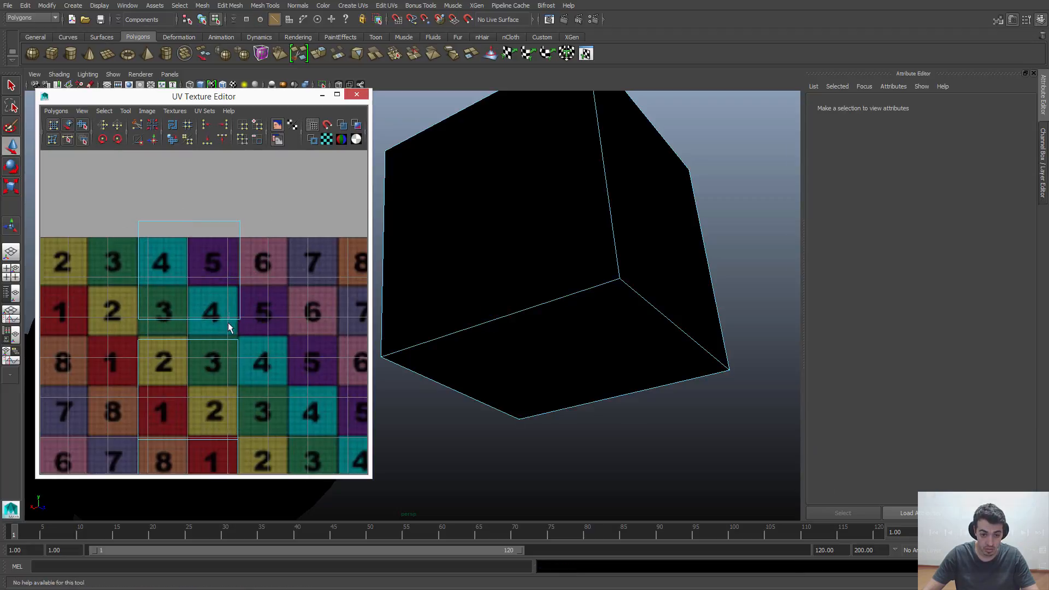
pyautogui.click(229, 328)
pyautogui.click(251, 350)
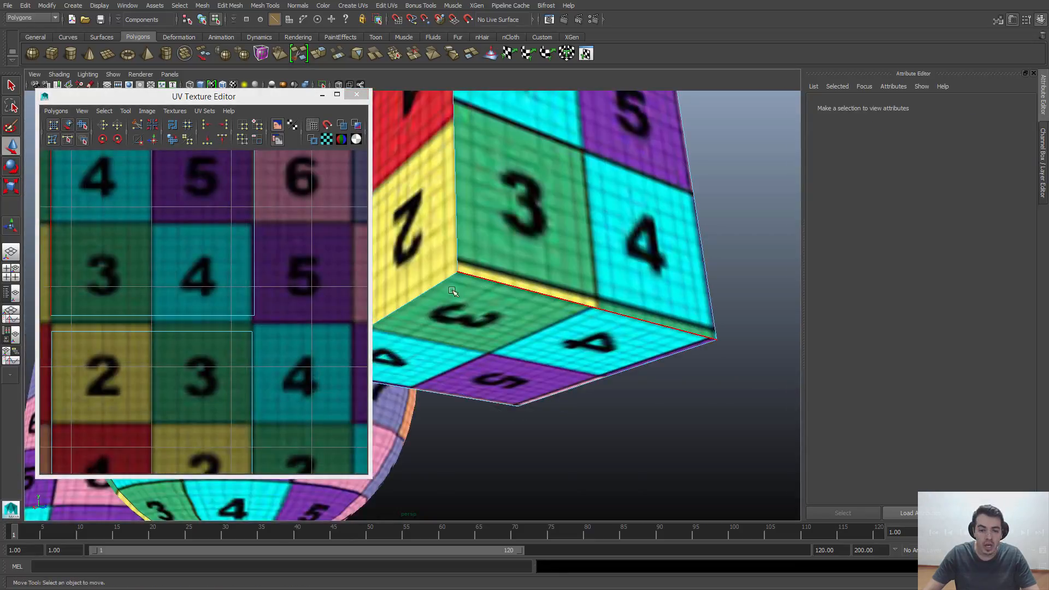
pyautogui.keyDown('alt'); pyautogui.moveTo(492, 327); pyautogui.dragTo(396, 327); pyautogui.keyUp('alt')
# - Try to move and sew the bottom edge of the uppermost UV shell onto the shell below, and undo it
pyautogui.click(164, 318)
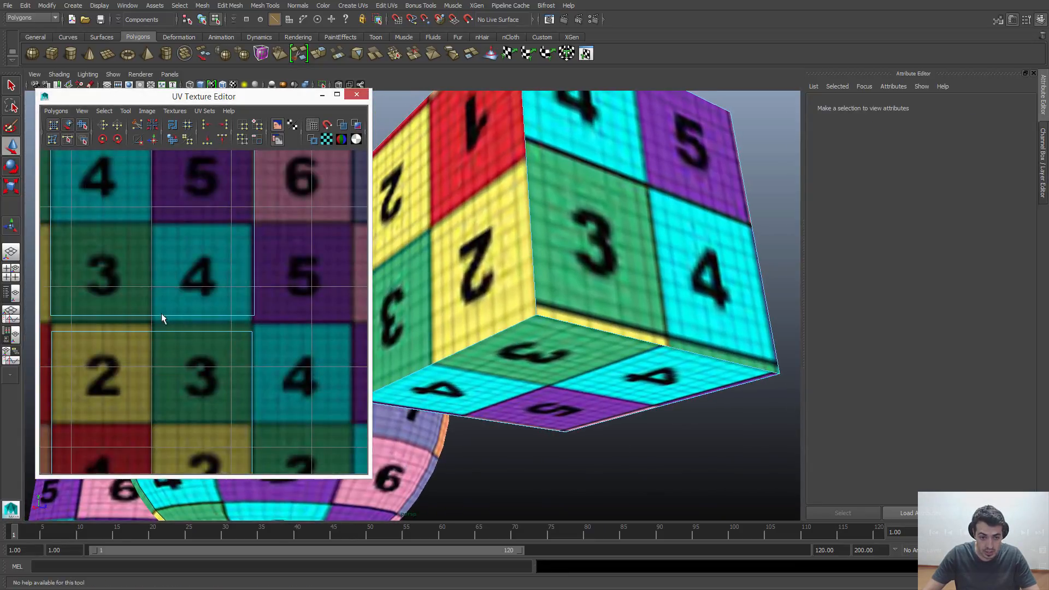
pyautogui.click(162, 315)
pyautogui.click(324, 319)
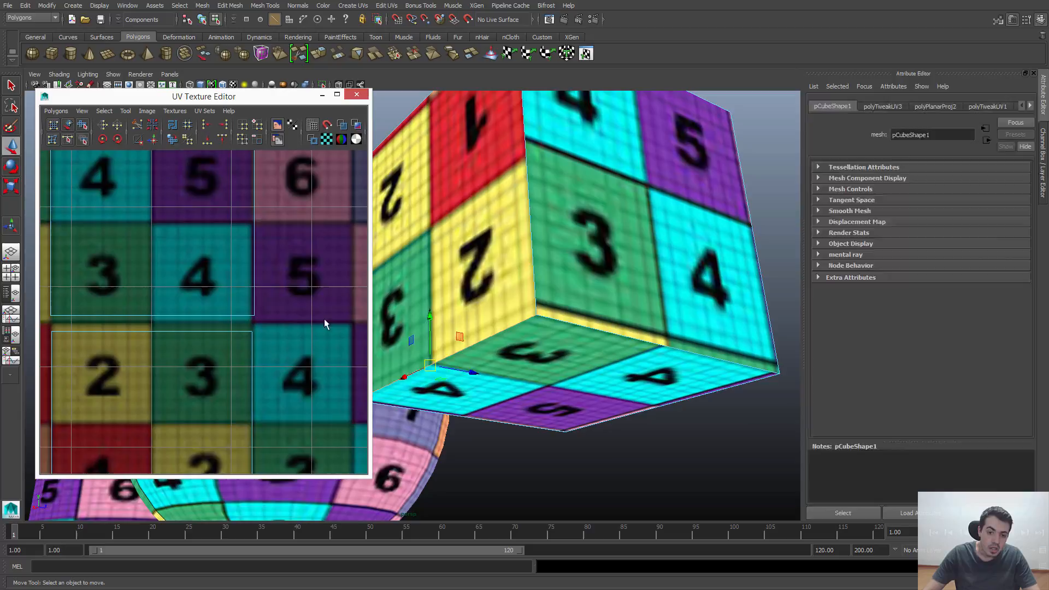
pyautogui.click(214, 316)
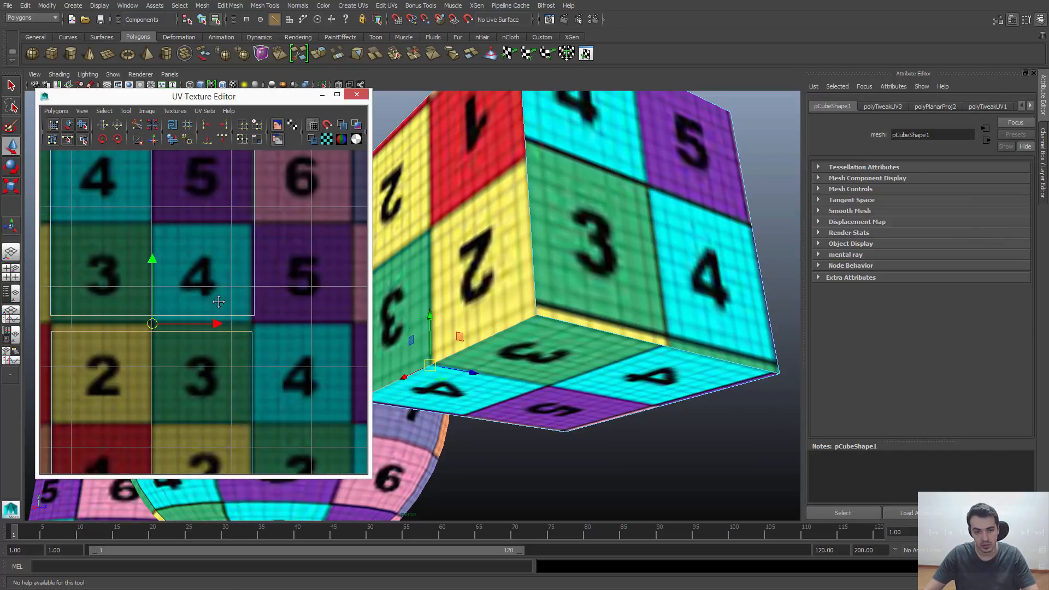
pyautogui.keyDown('alt'); pyautogui.moveTo(219, 302); pyautogui.dragTo(214, 329, button='middle'); pyautogui.keyUp('alt')
pyautogui.scroll(-1, 177, 216)
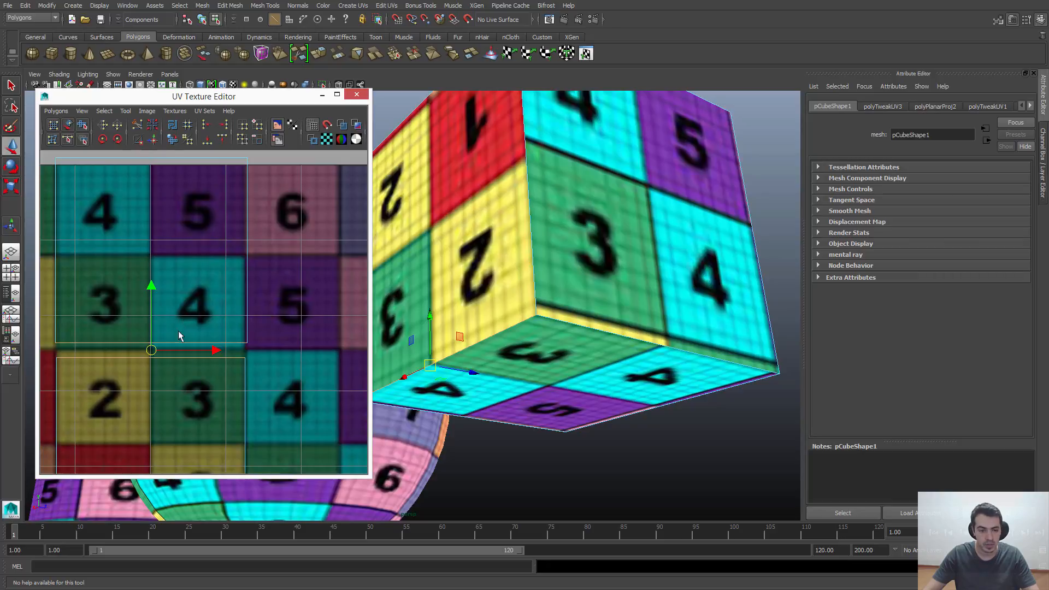
pyautogui.click(171, 377)
pyautogui.click(169, 344)
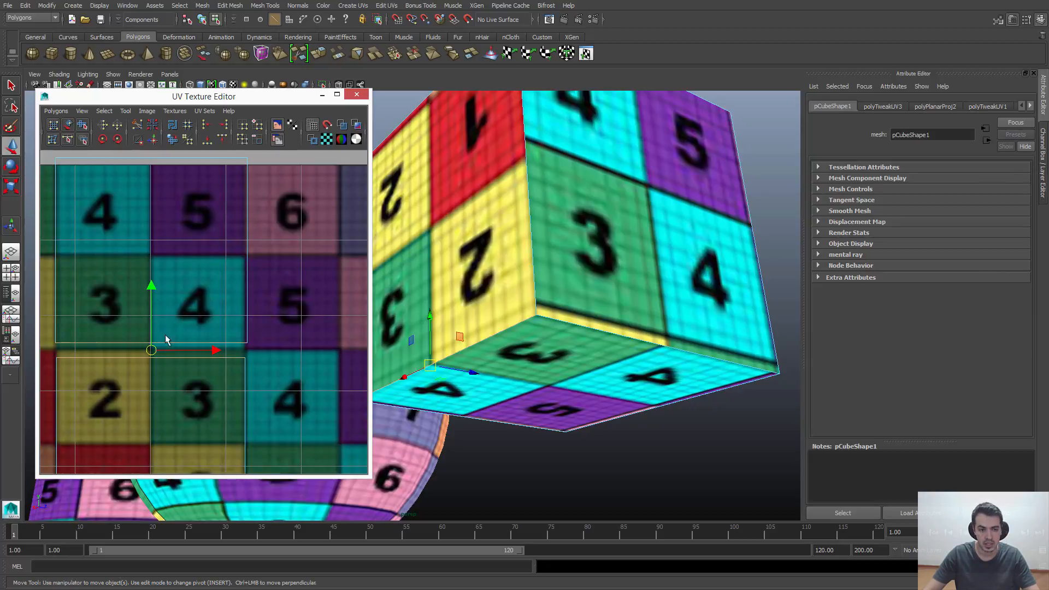
pyautogui.click(56, 111)
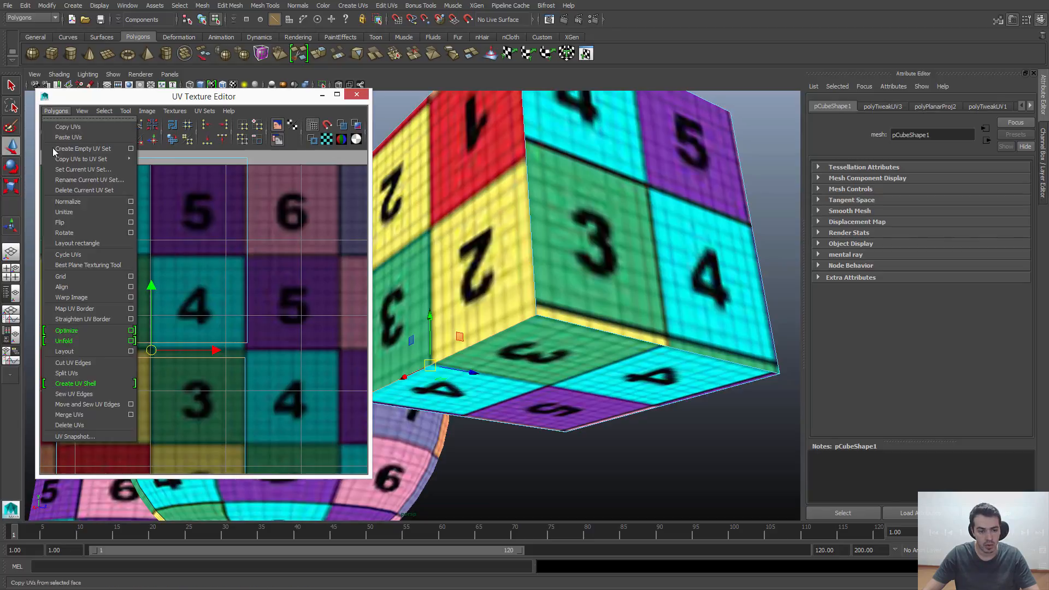
pyautogui.click(87, 404)
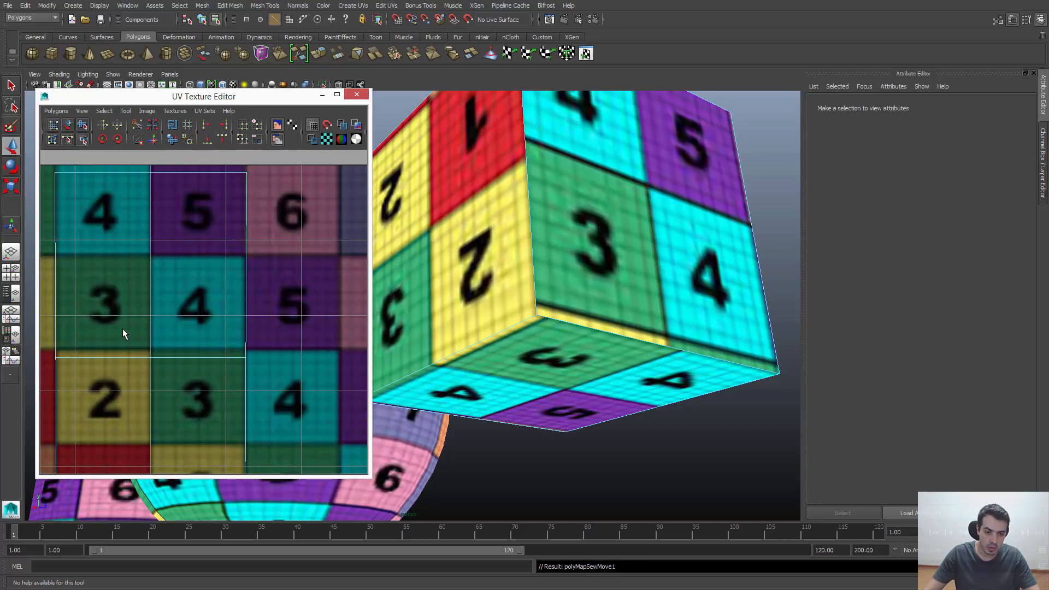
pyautogui.hotkey('ctrl', 'z')
# - Select the uppermost shell's UVs, flip them in the U direction, and flip them back
pyautogui.moveTo(244, 334); pyautogui.dragTo(283, 333, button='right')
pyautogui.moveTo(256, 349); pyautogui.dragTo(50, 157)
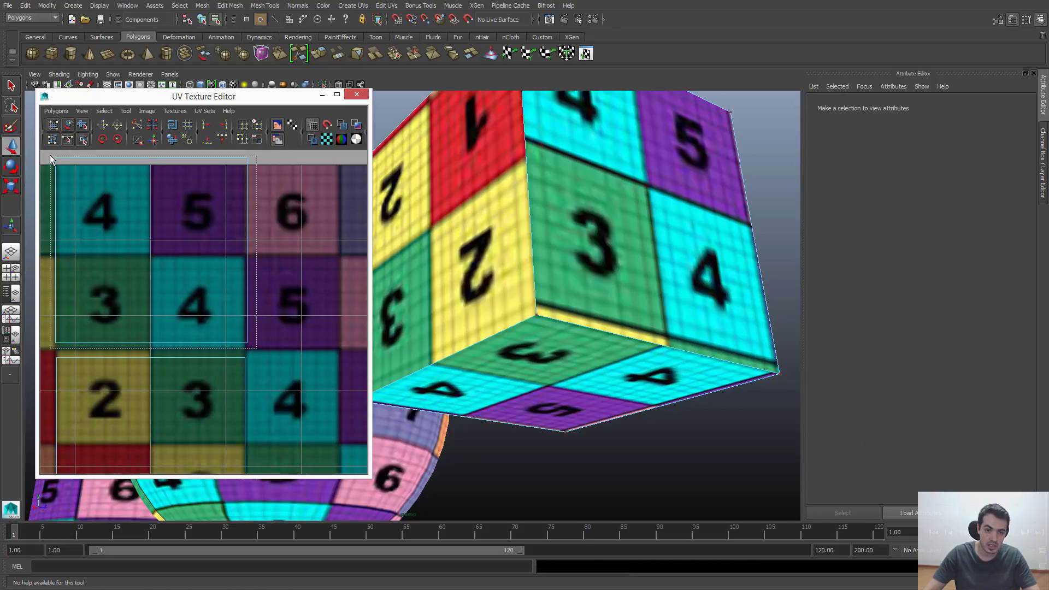
pyautogui.click(104, 126)
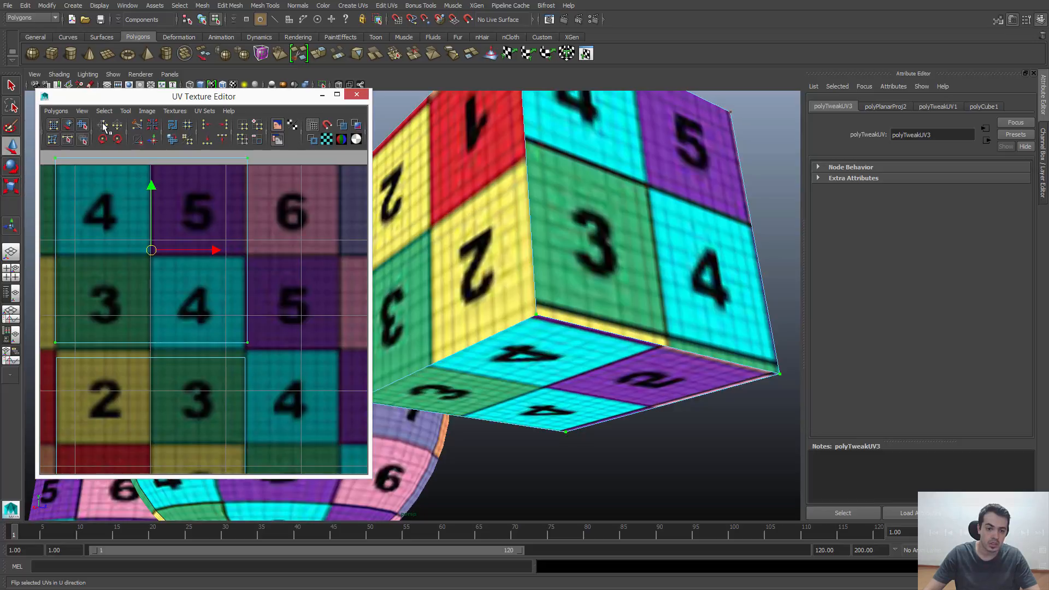
pyautogui.click(104, 126)
# - Join the uppermost UV shell to the shell below with Move and Sew UV Edges on its bottom edge
pyautogui.moveTo(172, 340); pyautogui.dragTo(171, 315, button='right')
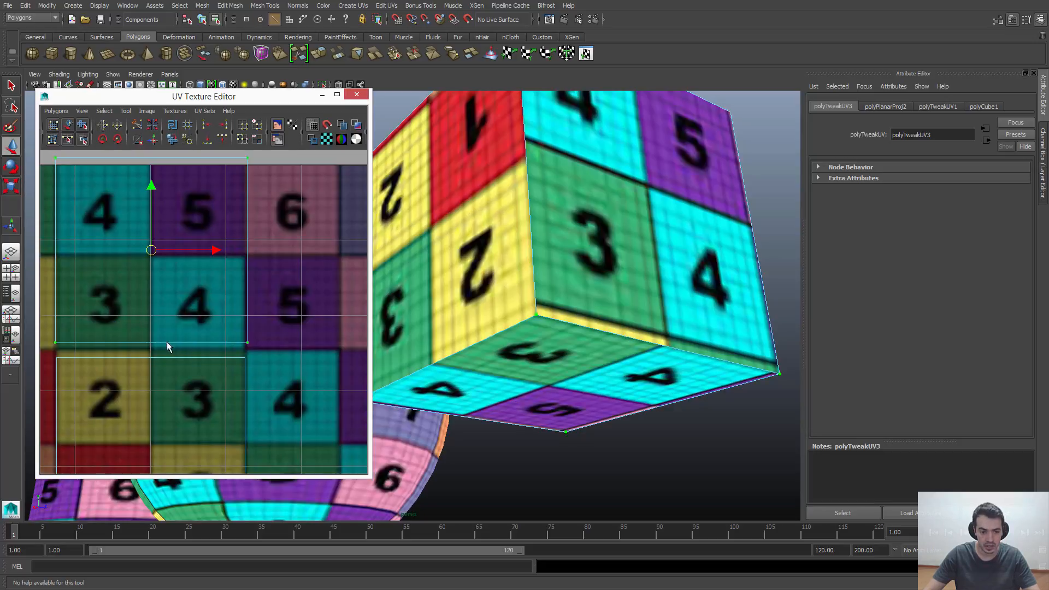
pyautogui.click(171, 347)
pyautogui.click(56, 111)
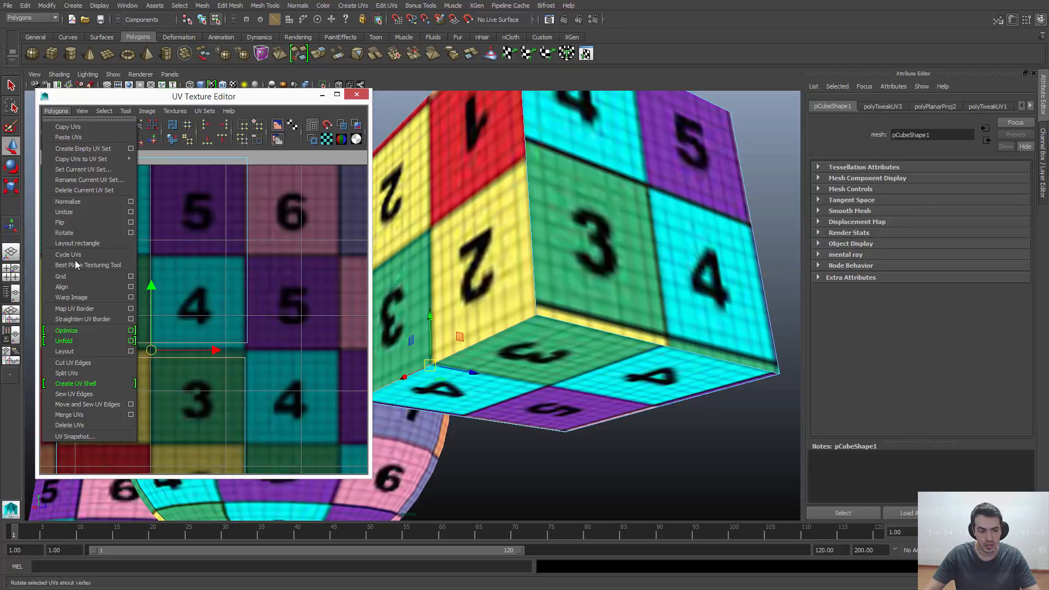
pyautogui.click(79, 405)
pyautogui.keyDown('alt'); pyautogui.moveTo(155, 318); pyautogui.dragTo(85, 329, button='right'); pyautogui.keyUp('alt')
pyautogui.keyDown('alt'); pyautogui.moveTo(218, 415); pyautogui.dragTo(209, 274, button='middle'); pyautogui.keyUp('alt')
pyautogui.keyDown('alt'); pyautogui.moveTo(209, 274); pyautogui.dragTo(182, 211, button='right'); pyautogui.keyUp('alt')
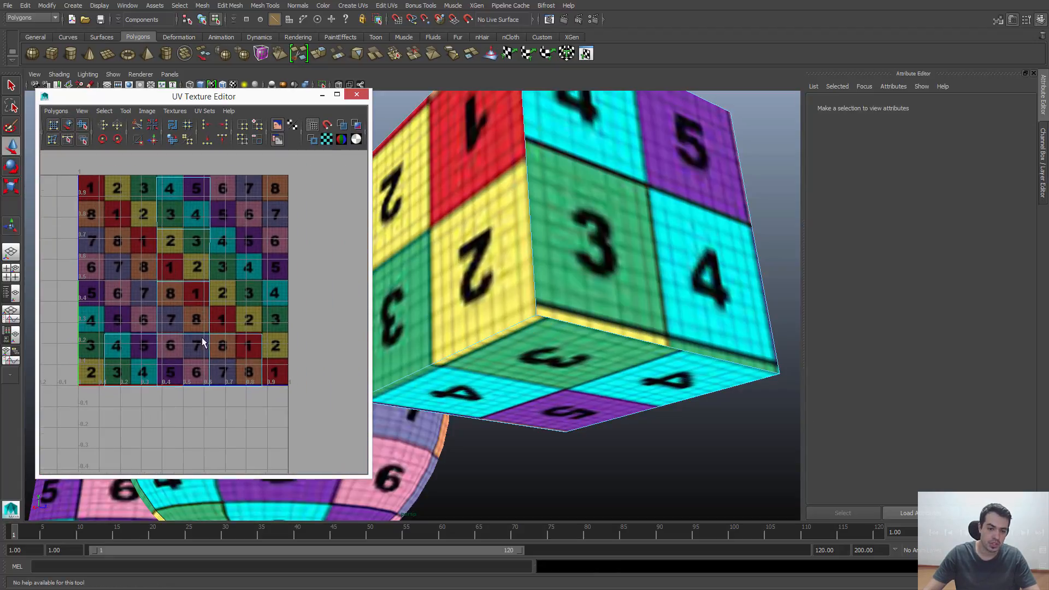
# - Return to object mode, select the whole cube, and inspect its texture beside the sphere and cylinder
pyautogui.moveTo(627, 241); pyautogui.dragTo(649, 229, button='right')
pyautogui.click(649, 230)
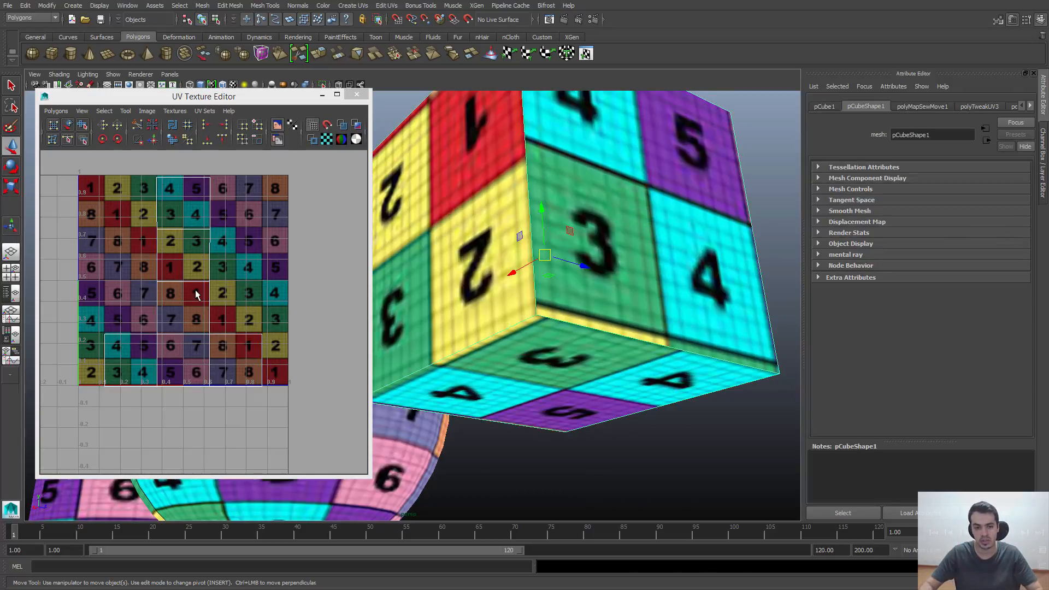
pyautogui.scroll(2, 197, 295)
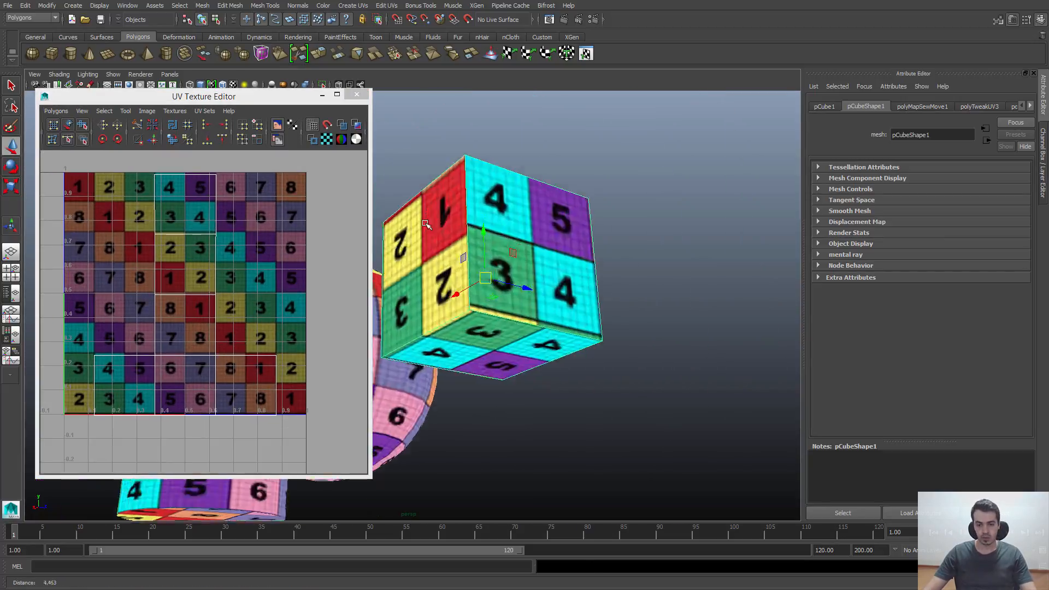
pyautogui.scroll(-4, 559, 304)
pyautogui.keyDown('alt'); pyautogui.moveTo(559, 304); pyautogui.dragTo(437, 333); pyautogui.keyUp('alt')
pyautogui.keyDown('alt'); pyautogui.moveTo(437, 333); pyautogui.dragTo(536, 321, button='middle'); pyautogui.keyUp('alt')
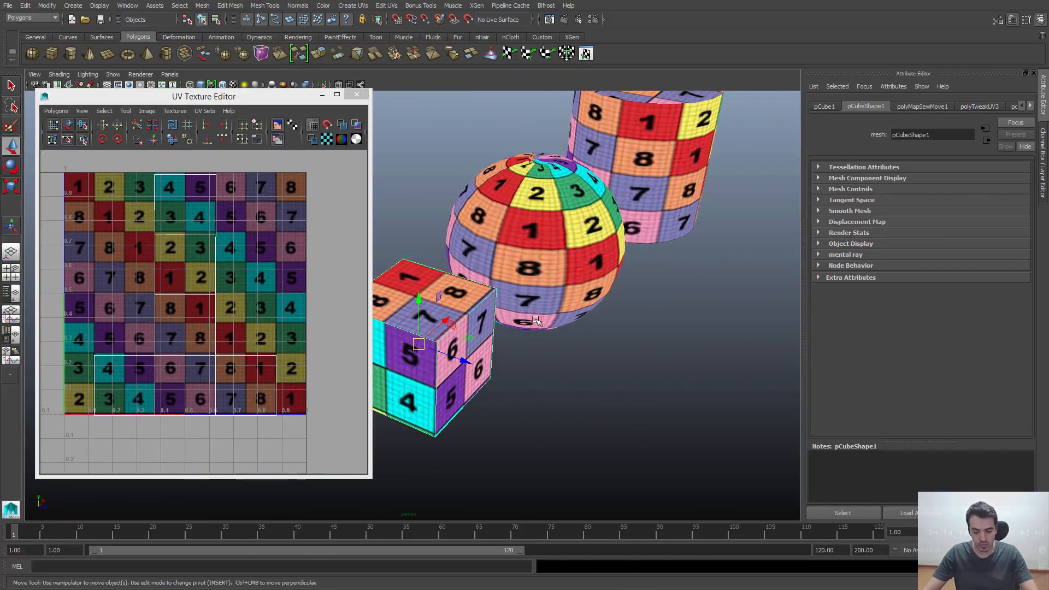
# - Examine the cube's UV layout with the viewport in scene-lighting display, and restore the plain textured display
pyautogui.press('7')
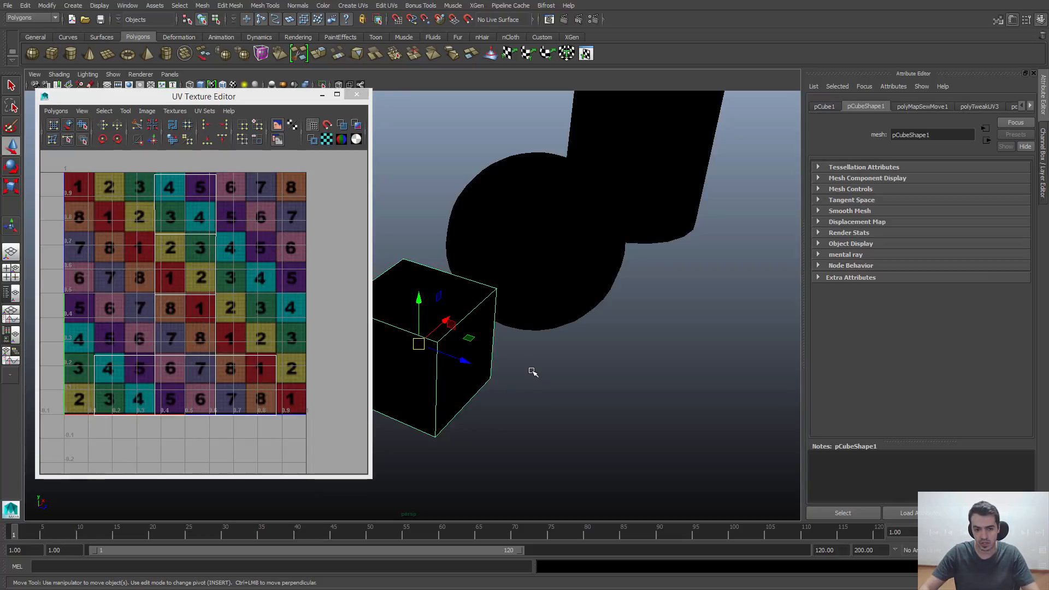
pyautogui.keyDown('alt'); pyautogui.moveTo(529, 358); pyautogui.dragTo(552, 327); pyautogui.keyUp('alt')
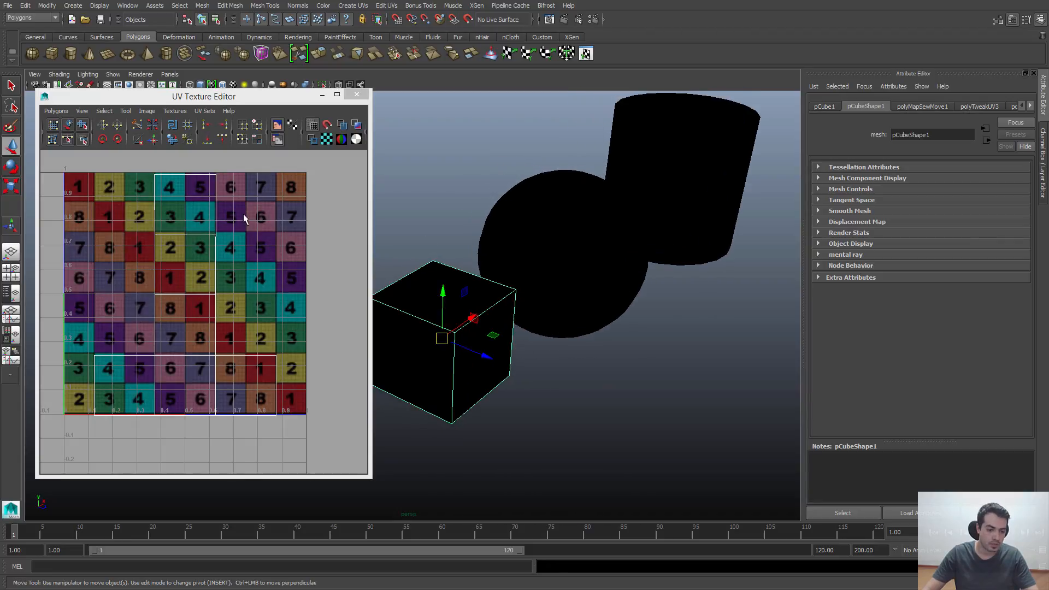
pyautogui.click(280, 213)
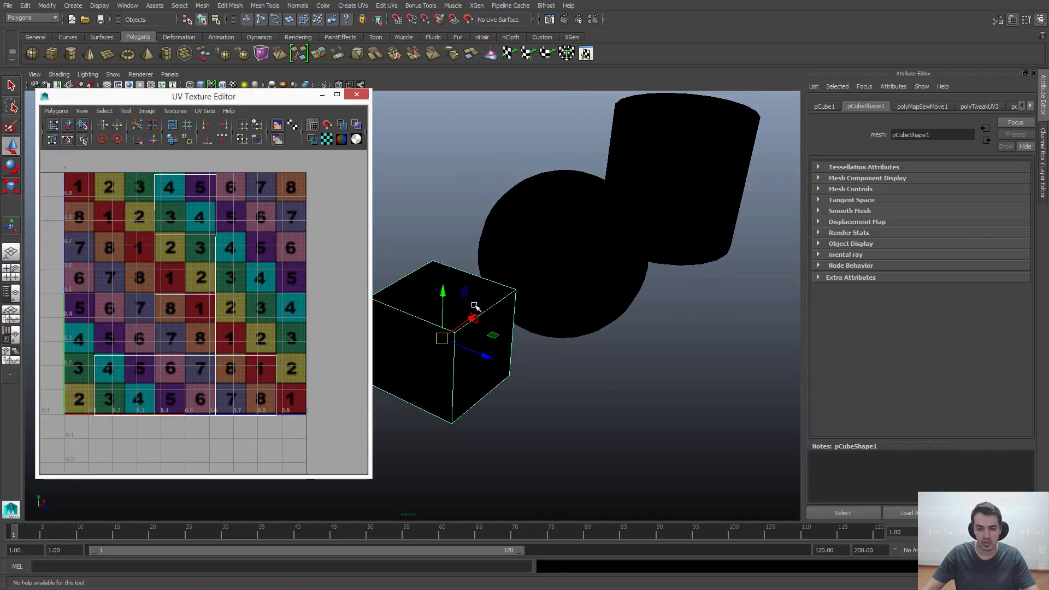
pyautogui.click(514, 86)
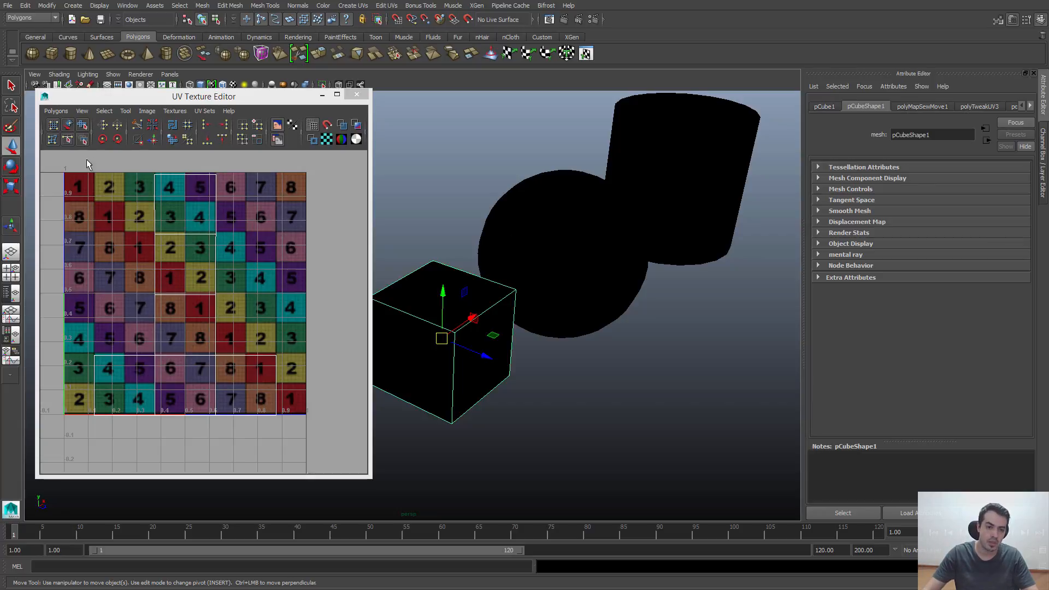
pyautogui.click(51, 109)
pyautogui.click(51, 109)
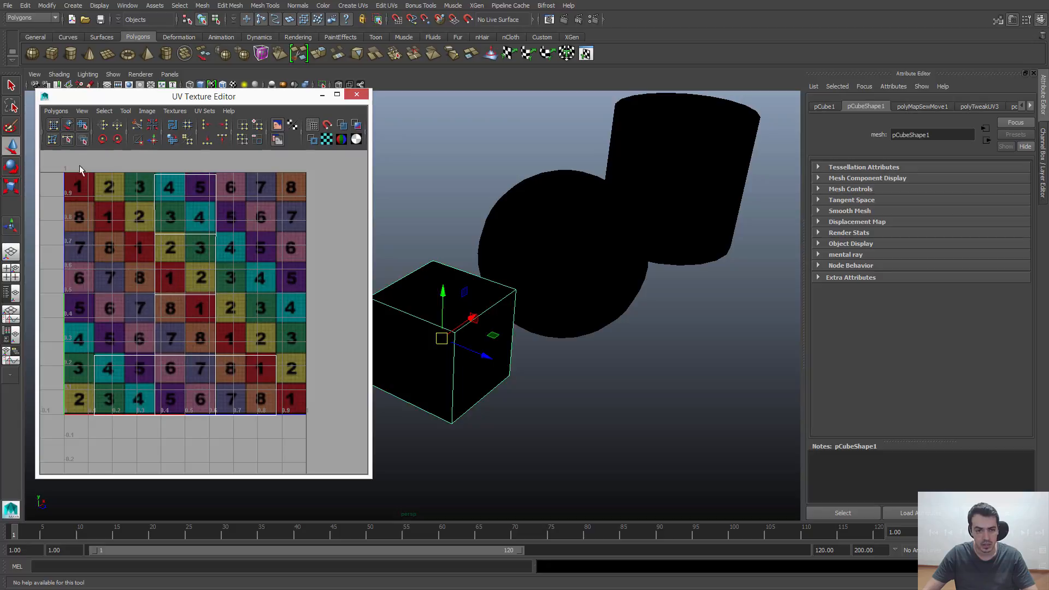
pyautogui.scroll(2, 152, 217)
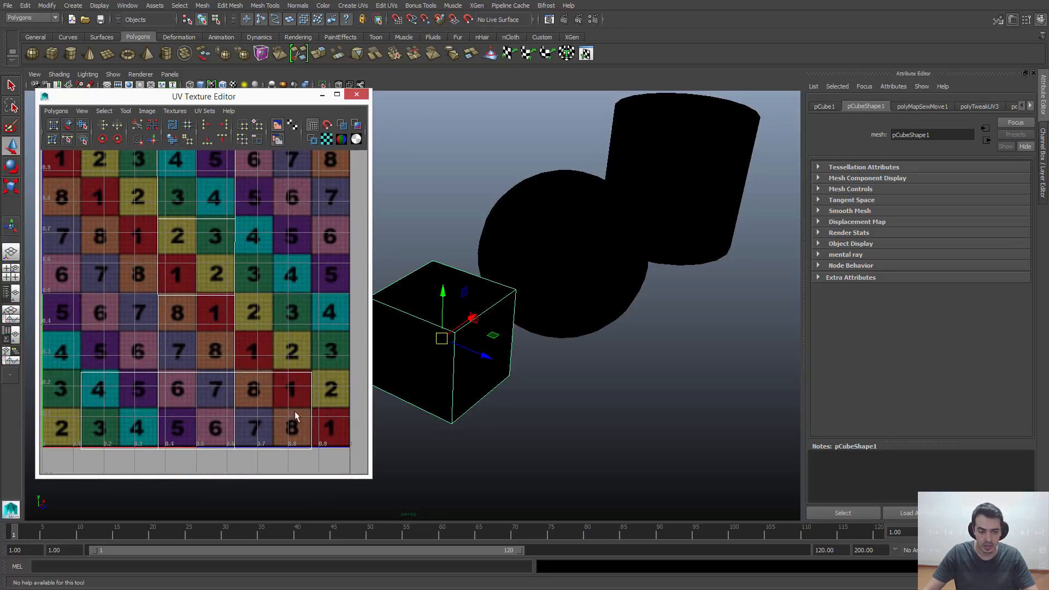
pyautogui.scroll(-1, 188, 205)
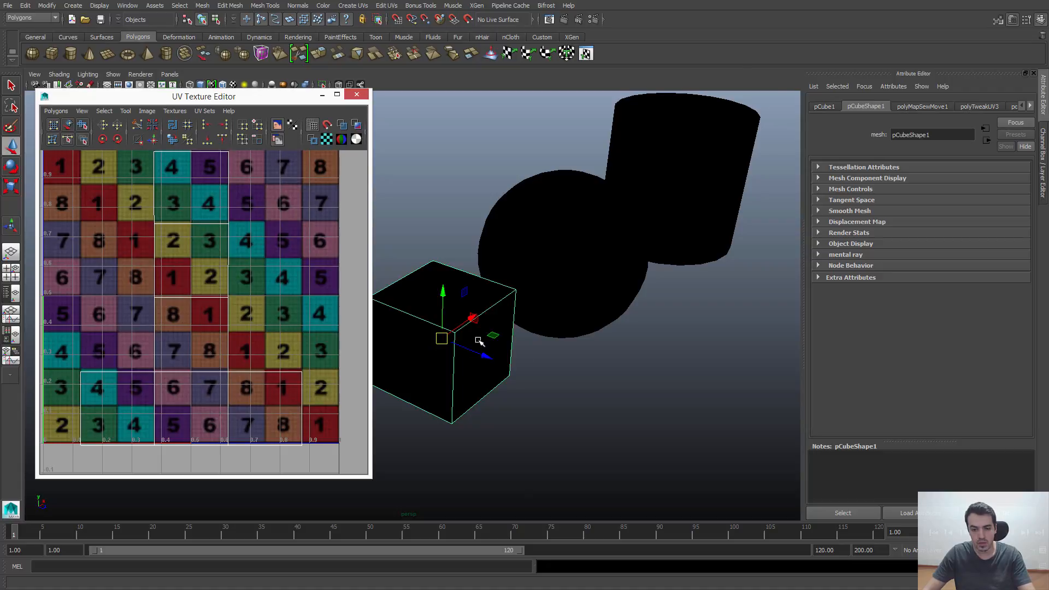
pyautogui.press('6')
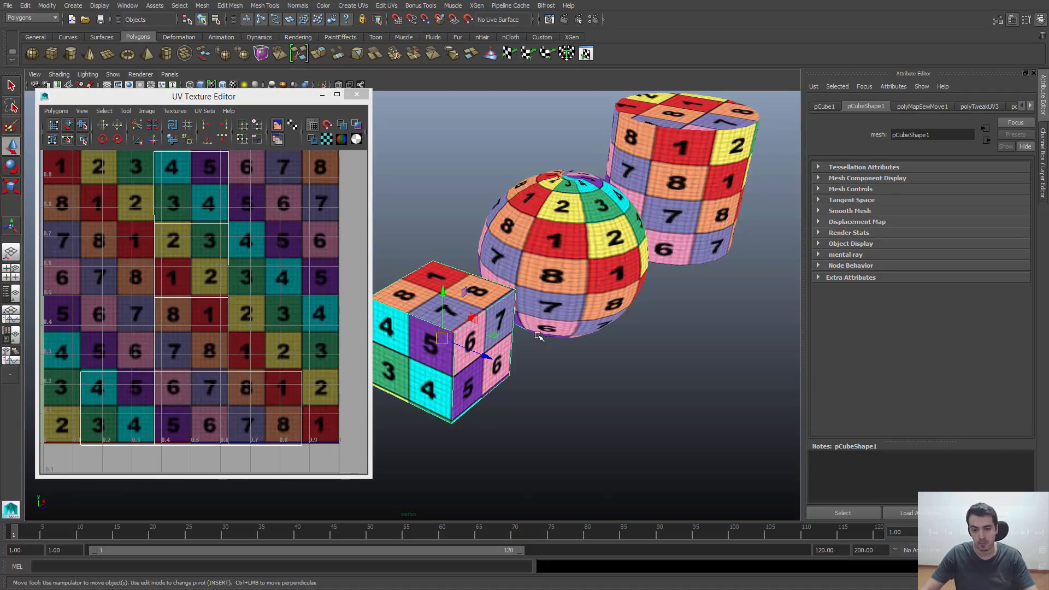
# - Close the UV Texture Editor and open the Hypershade
pyautogui.keyDown('alt'); pyautogui.moveTo(540, 335); pyautogui.dragTo(537, 305); pyautogui.keyUp('alt')
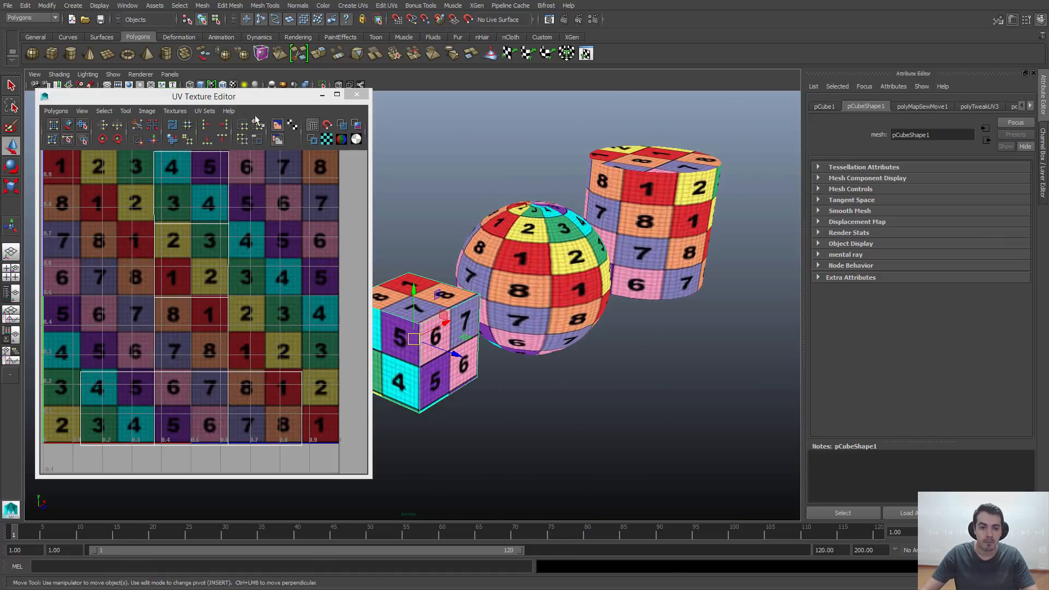
pyautogui.moveTo(241, 99); pyautogui.dragTo(242, 111)
pyautogui.keyDown('alt'); pyautogui.moveTo(496, 185); pyautogui.dragTo(519, 199, button='middle'); pyautogui.keyUp('alt')
pyautogui.keyDown('alt'); pyautogui.moveTo(519, 198); pyautogui.dragTo(523, 211, button='right'); pyautogui.keyUp('alt')
pyautogui.click(358, 105)
pyautogui.click(121, 6)
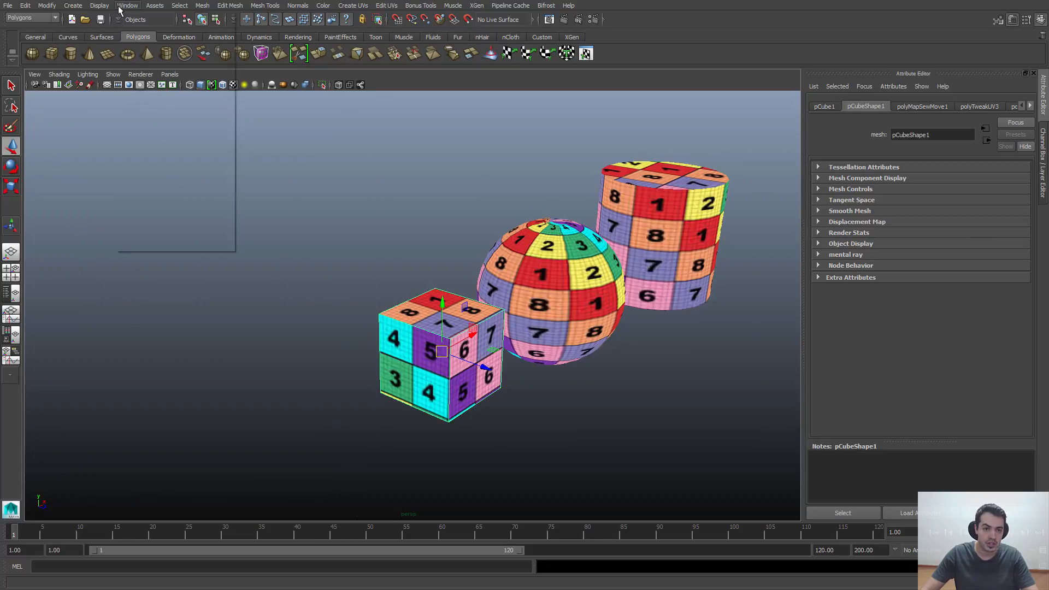
pyautogui.moveTo(175, 32)
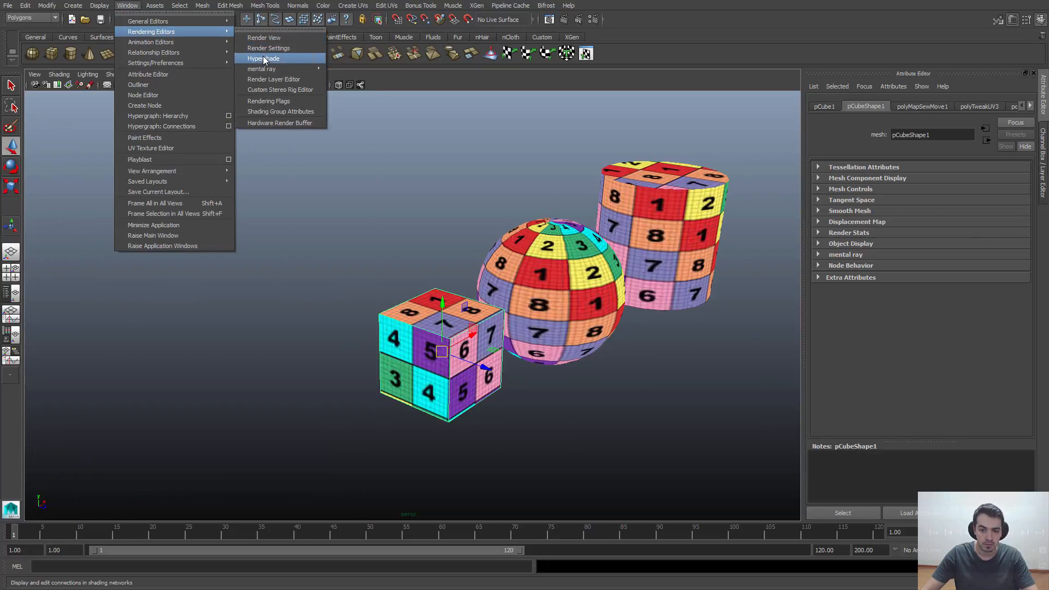
pyautogui.click(264, 59)
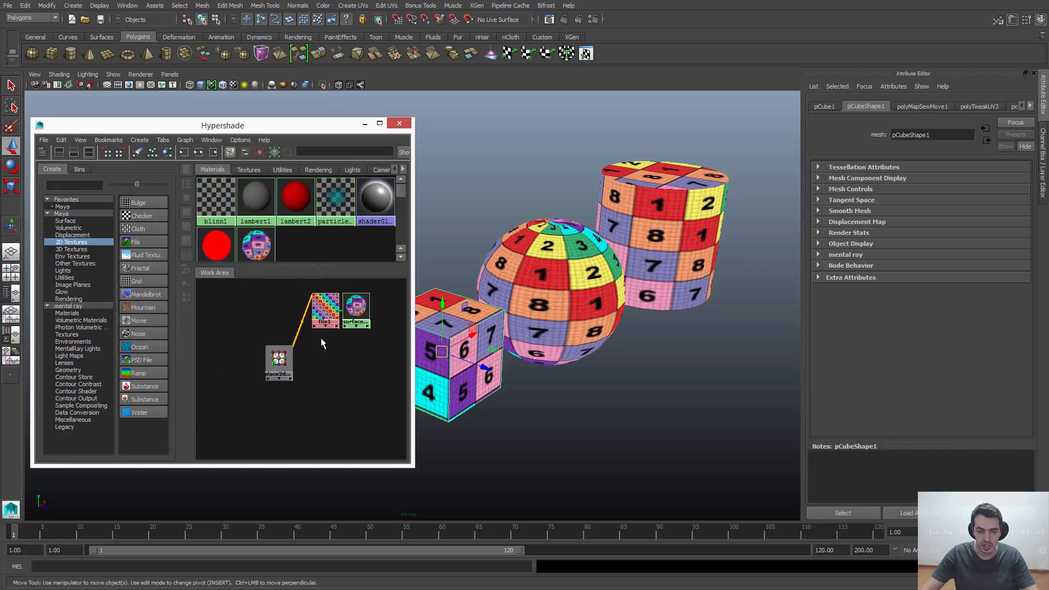
# - Show the placement attributes of the place2dTexture1 node connected to file1, and make the Hypershade window slightly narrower
pyautogui.keyDown('alt'); pyautogui.moveTo(321, 342); pyautogui.dragTo(293, 401, button='middle'); pyautogui.keyUp('alt')
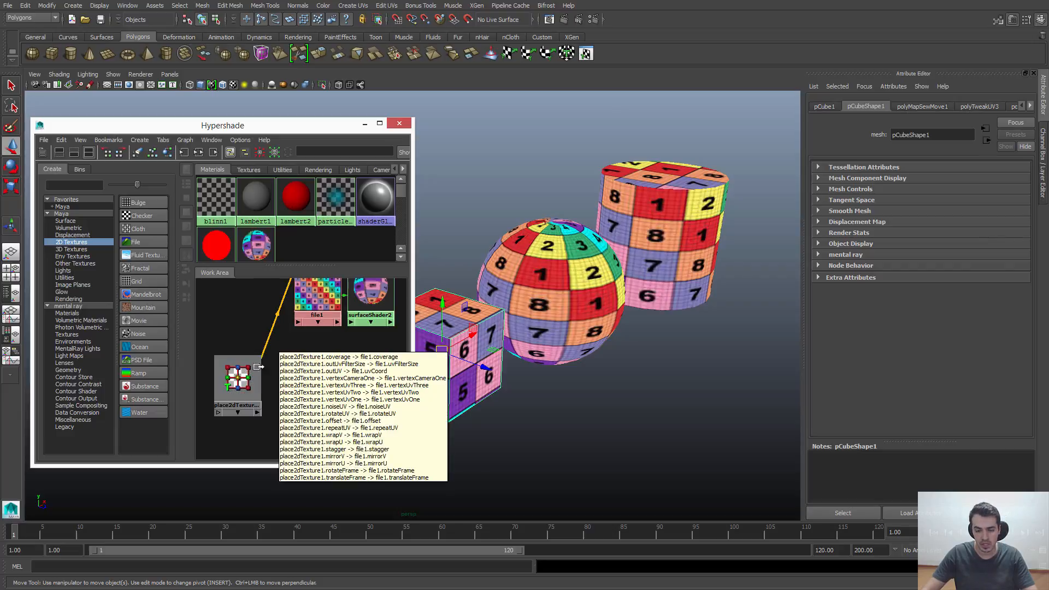
pyautogui.click(241, 381)
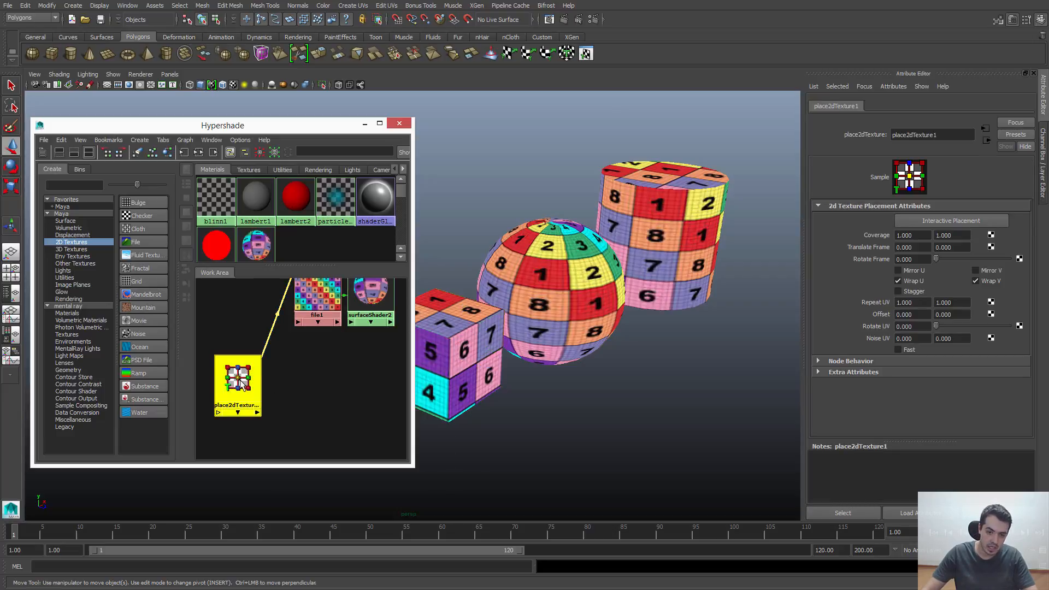
pyautogui.moveTo(288, 337)
pyautogui.keyDown('alt'); pyautogui.mouseDown(button='middle')
pyautogui.moveTo(275, 360)
pyautogui.moveTo(295, 332)
pyautogui.mouseUp(button='middle'); pyautogui.keyUp('alt')
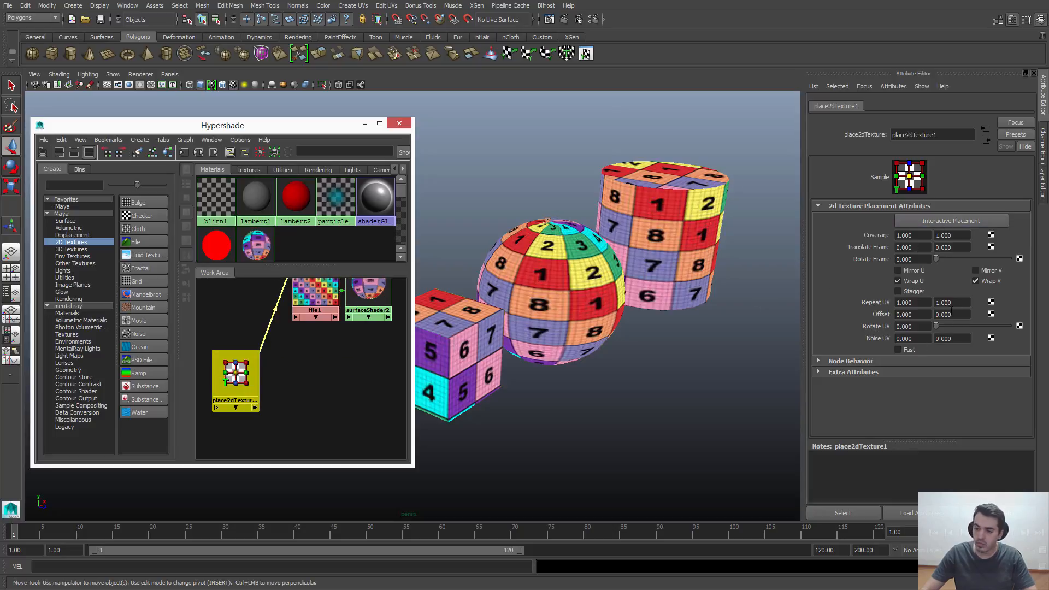
pyautogui.moveTo(411, 467); pyautogui.dragTo(400, 477)
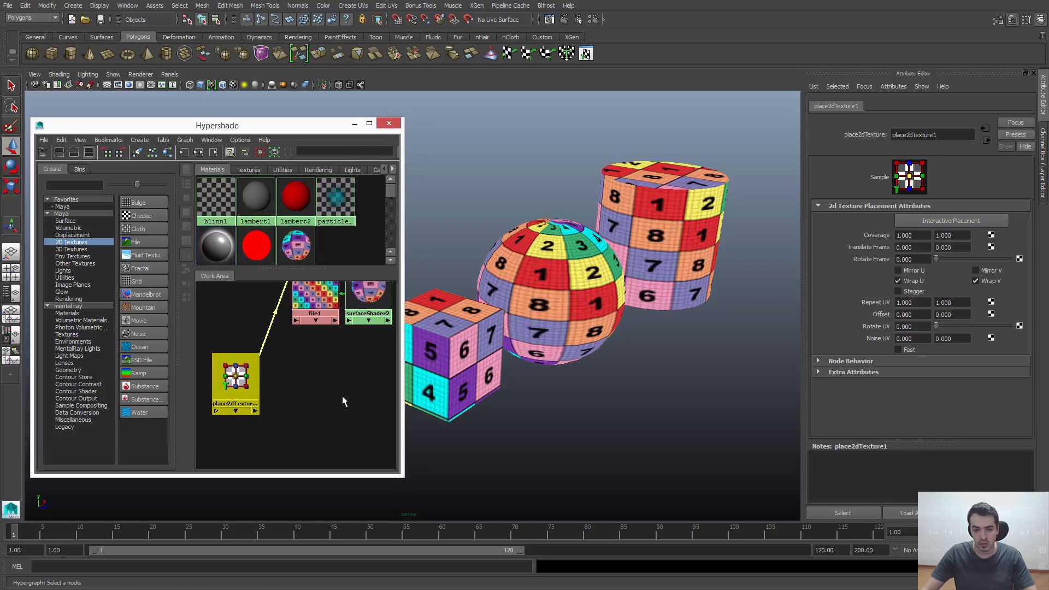
pyautogui.keyDown('alt'); pyautogui.moveTo(342, 396); pyautogui.dragTo(328, 415, button='middle'); pyautogui.keyUp('alt')
pyautogui.keyDown('alt'); pyautogui.moveTo(454, 362); pyautogui.dragTo(509, 358, button='middle'); pyautogui.keyUp('alt')
pyautogui.keyDown('alt'); pyautogui.moveTo(509, 359); pyautogui.dragTo(550, 359, button='right'); pyautogui.keyUp('alt')
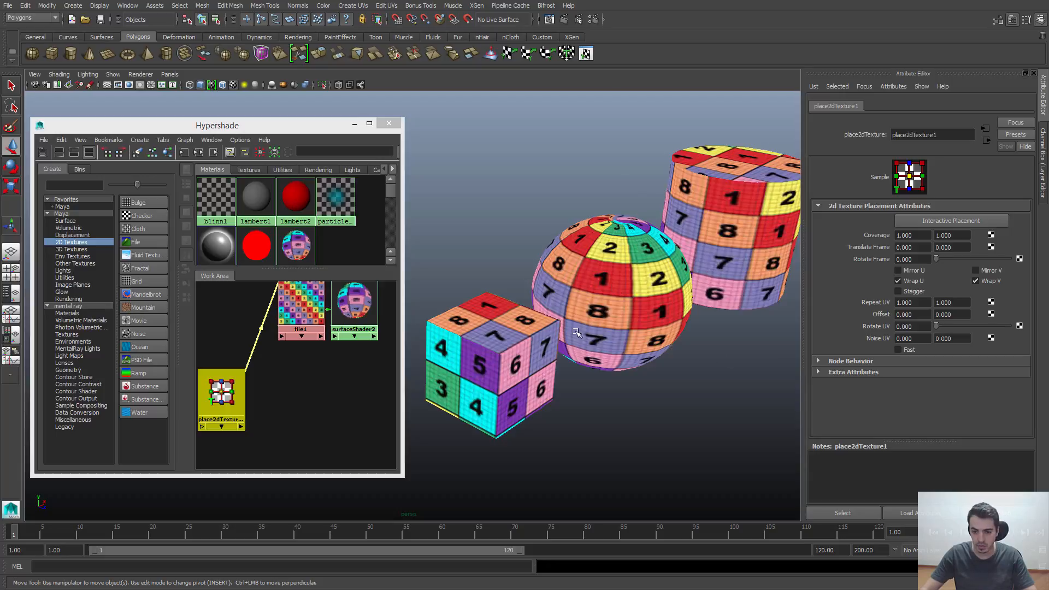
# - Delete the cube, sphere and cylinder from the scene
pyautogui.keyDown('alt'); pyautogui.moveTo(630, 263); pyautogui.dragTo(596, 266, button='middle'); pyautogui.keyUp('alt')
pyautogui.keyDown('alt'); pyautogui.moveTo(596, 266); pyautogui.dragTo(572, 253, button='right'); pyautogui.keyUp('alt')
pyautogui.moveTo(732, 159); pyautogui.dragTo(541, 405)
pyautogui.press('Delete')
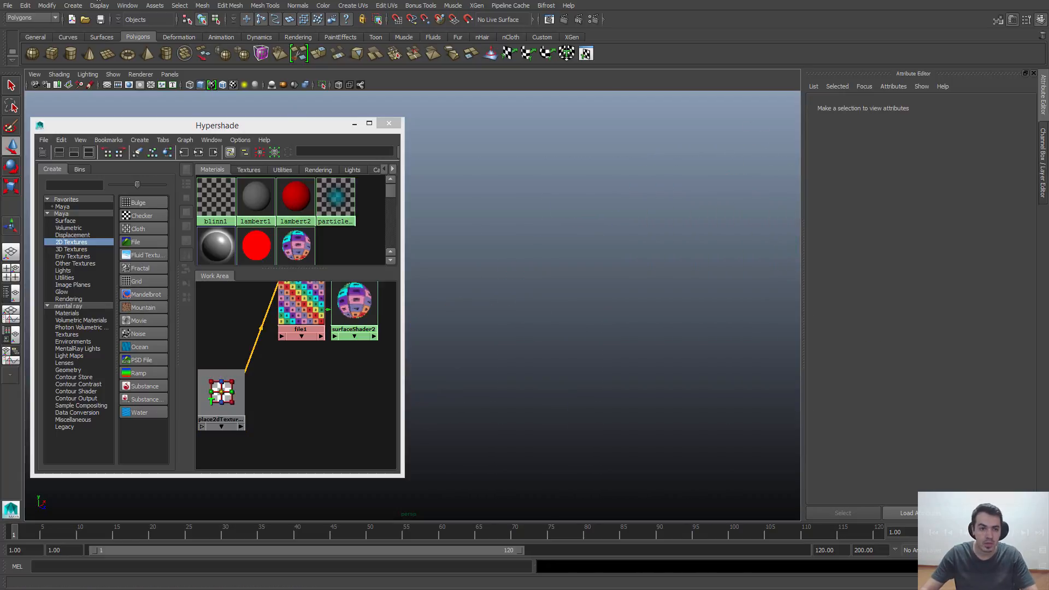
# - Create a polygon plane, scale it up uniformly into a large floor, and deselect it
pyautogui.click(73, 6)
pyautogui.moveTo(101, 31)
pyautogui.click(196, 80)
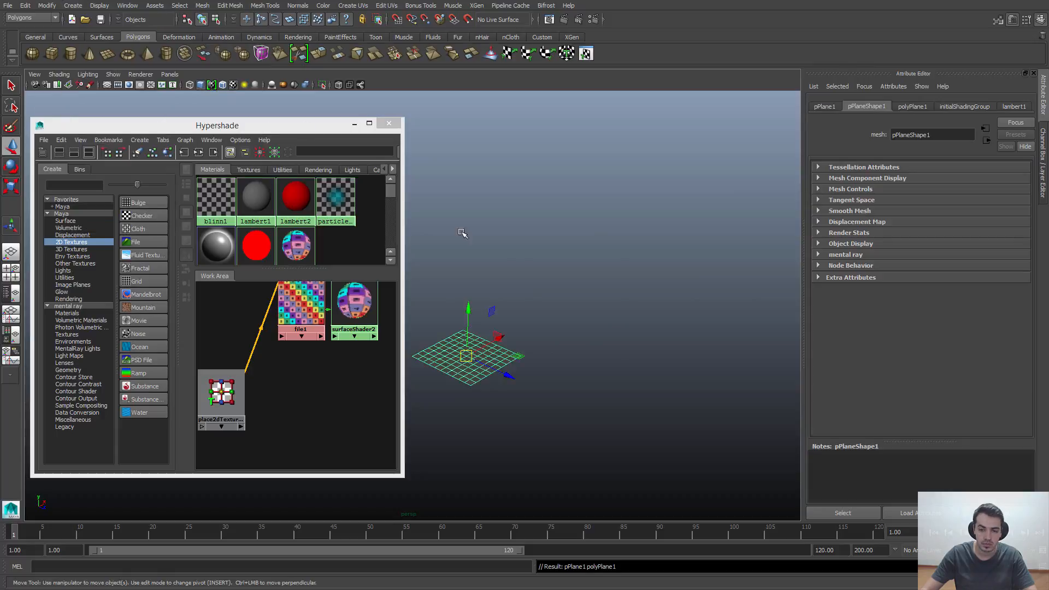
pyautogui.press('r')
pyautogui.moveTo(467, 356); pyautogui.dragTo(634, 340)
pyautogui.keyDown('alt'); pyautogui.moveTo(581, 301); pyautogui.dragTo(625, 270, button='middle'); pyautogui.keyUp('alt')
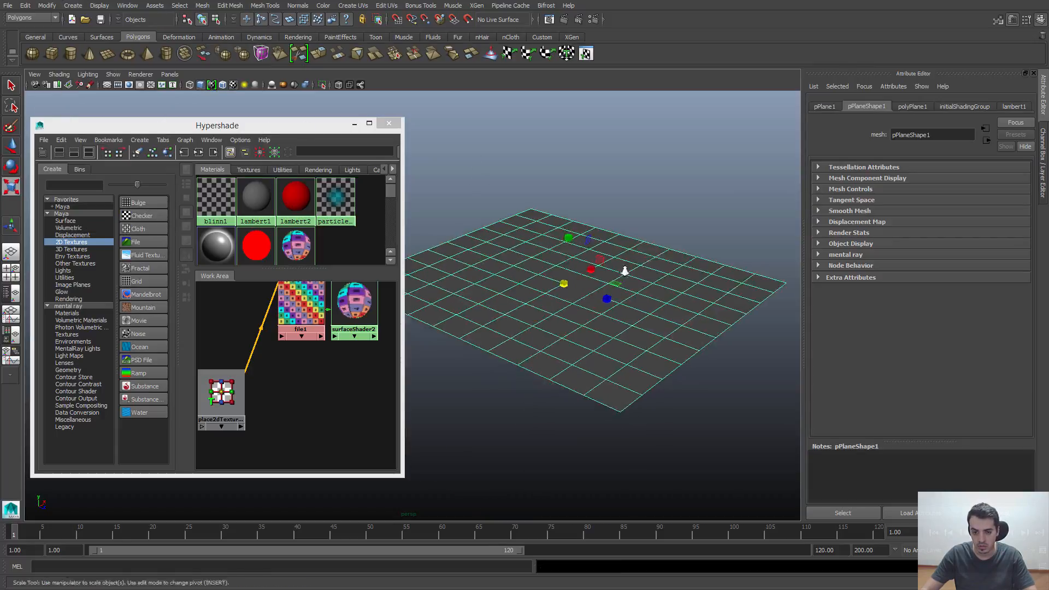
pyautogui.scroll(-2, 626, 270)
pyautogui.press('q')
pyautogui.click(600, 220)
# - Create a new Surface Shader material in the Hypershade and place its node in free space below surfaceShader2
pyautogui.click(330, 387)
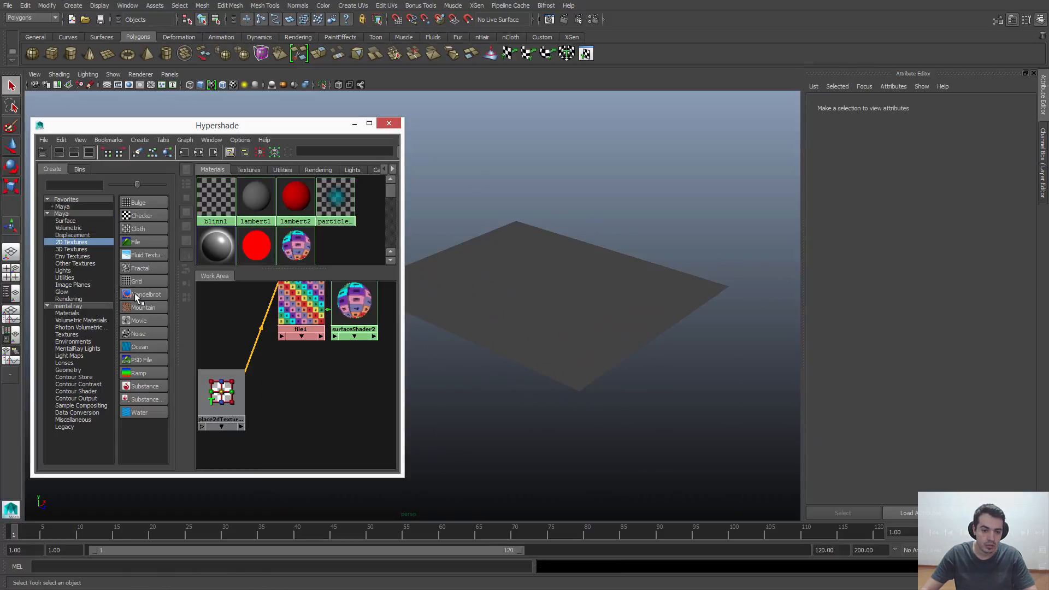
pyautogui.click(69, 244)
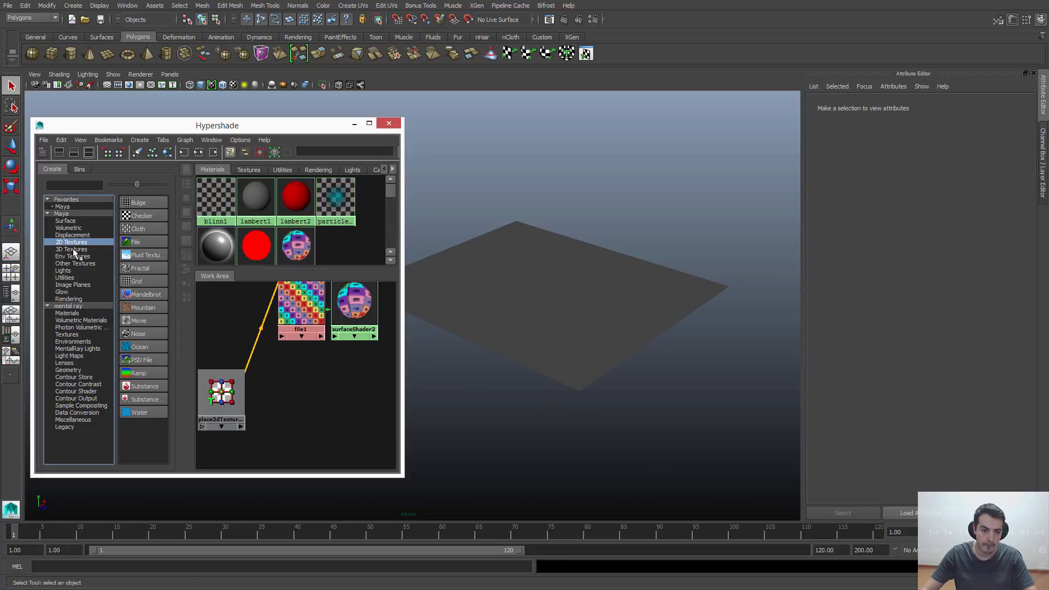
pyautogui.click(68, 228)
pyautogui.click(68, 221)
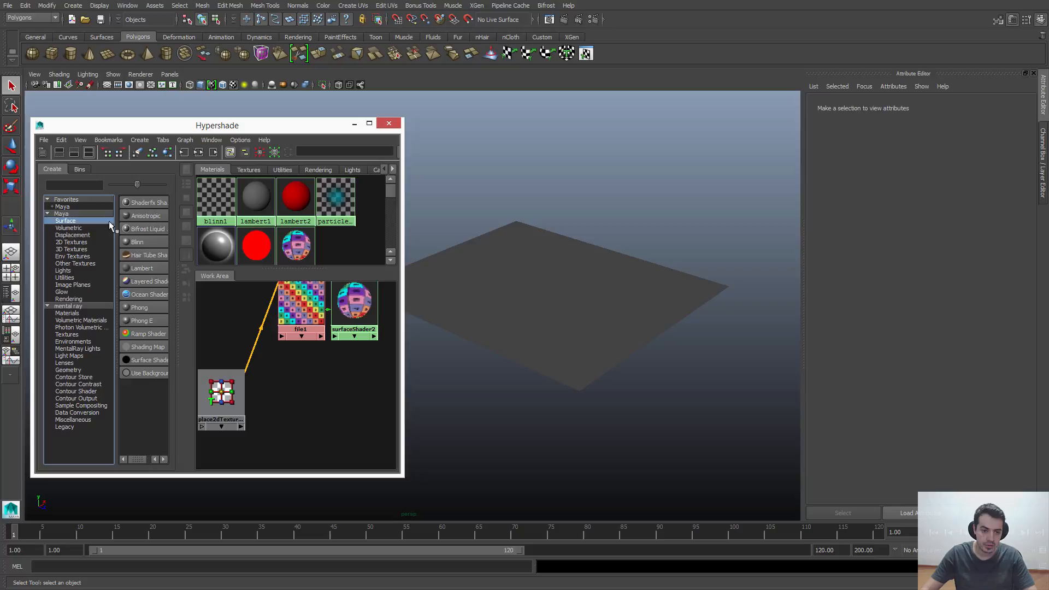
pyautogui.click(129, 360)
pyautogui.moveTo(215, 304); pyautogui.dragTo(319, 394)
# - Map a File texture to the new surface shader's Out Color and load the image tijolos.png
pyautogui.click(1020, 232)
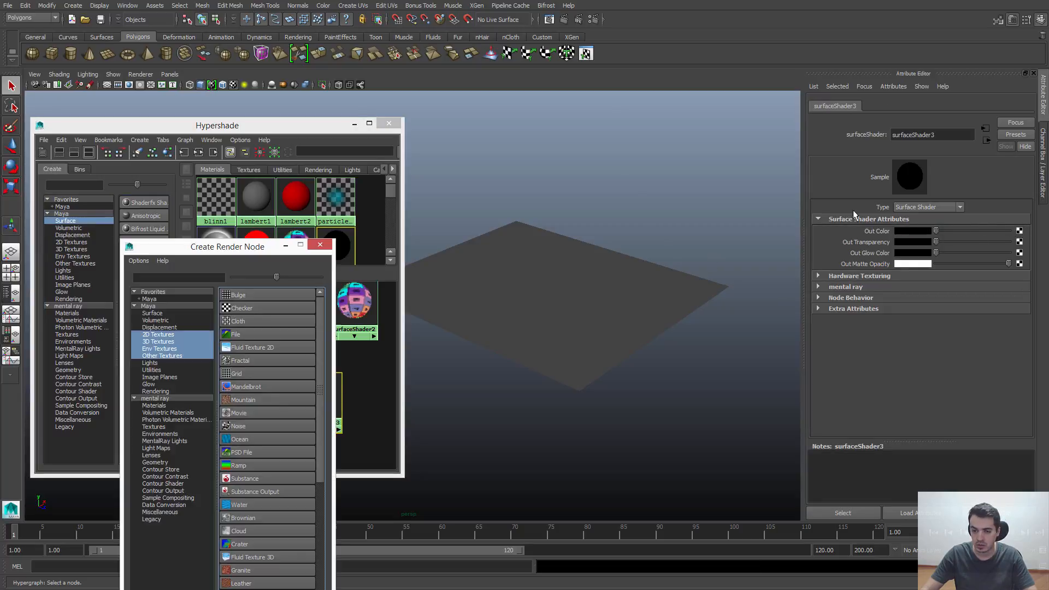
pyautogui.click(236, 335)
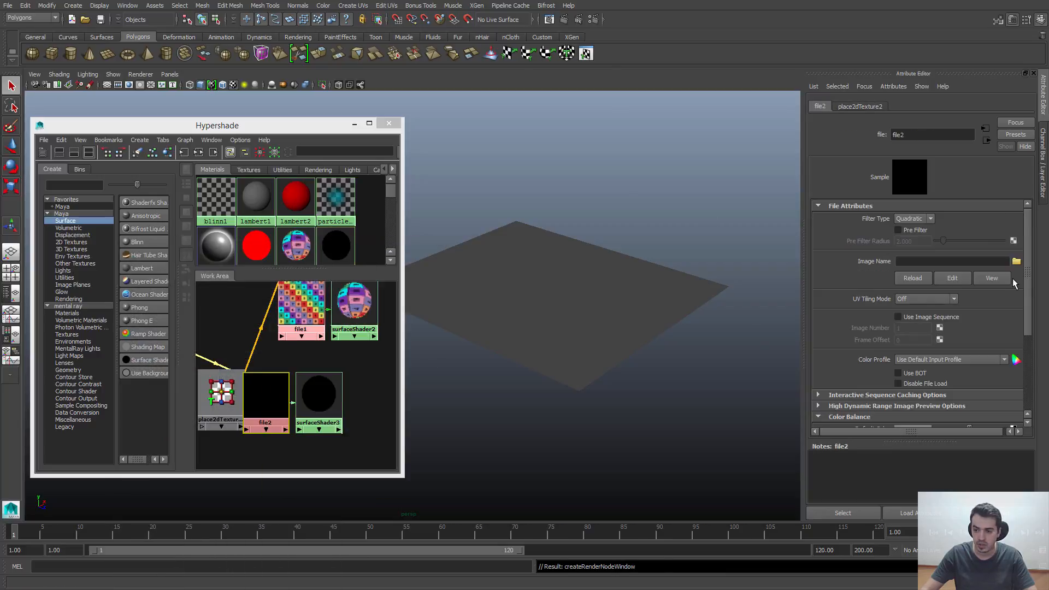
pyautogui.click(1016, 262)
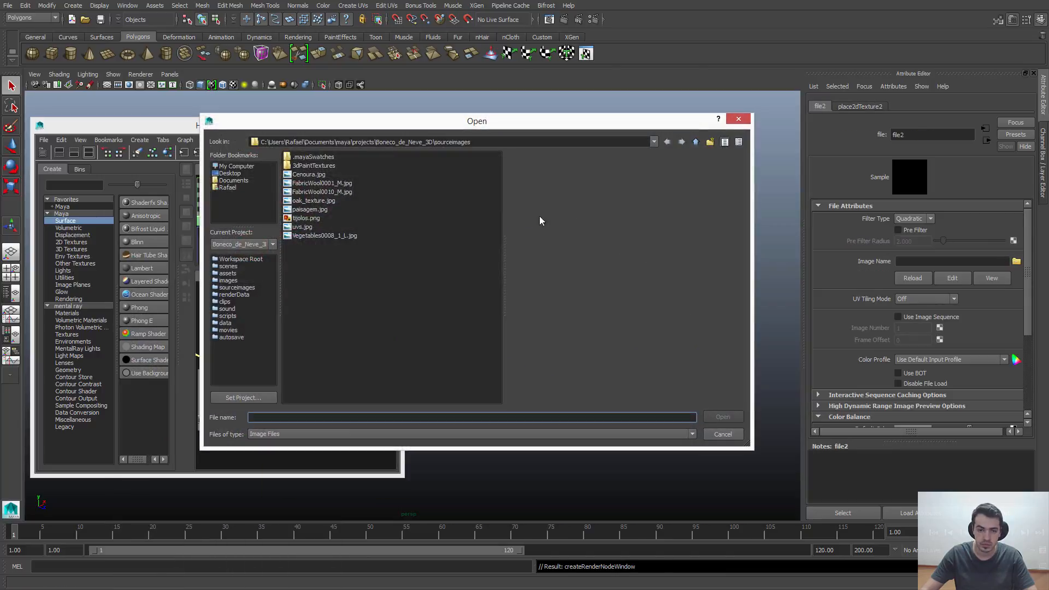
pyautogui.doubleClick(303, 219)
# - Assign the brick surface shader to the plane
pyautogui.moveTo(321, 391); pyautogui.dragTo(338, 389)
pyautogui.moveTo(338, 388); pyautogui.dragTo(549, 318, button='middle')
pyautogui.keyDown('alt'); pyautogui.moveTo(548, 325); pyautogui.dragTo(525, 350); pyautogui.keyUp('alt')
pyautogui.moveTo(525, 350)
pyautogui.keyDown('alt'); pyautogui.mouseDown(button='right')
pyautogui.moveTo(558, 351)
pyautogui.moveTo(521, 351)
pyautogui.moveTo(540, 355)
pyautogui.mouseUp(button='right'); pyautogui.keyUp('alt')
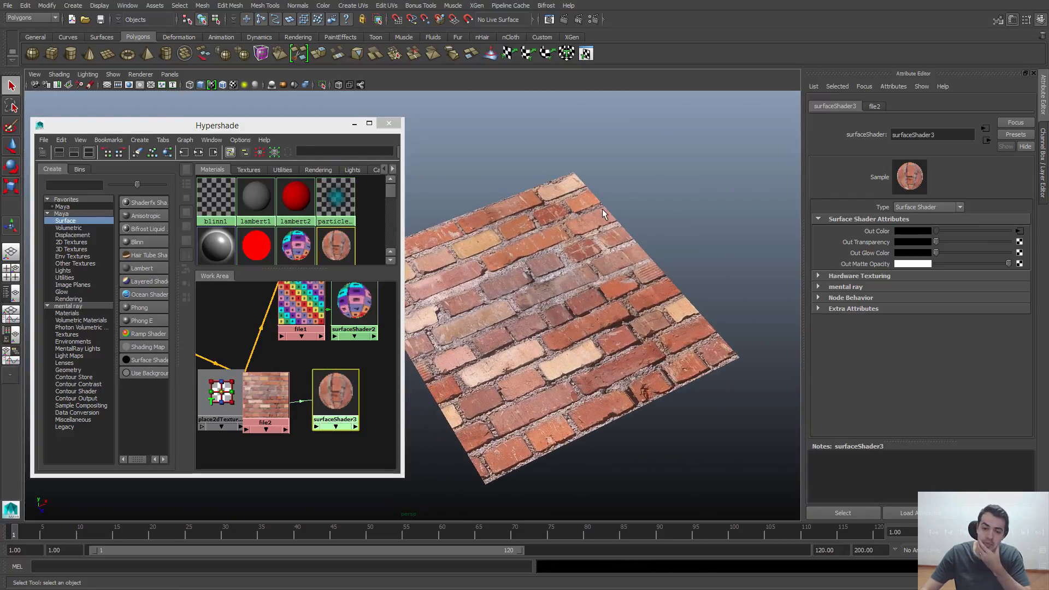
# - Move the file2 node closer to surfaceShader3, and graph only that shader's input and output connections
pyautogui.moveTo(290, 387); pyautogui.dragTo(309, 386)
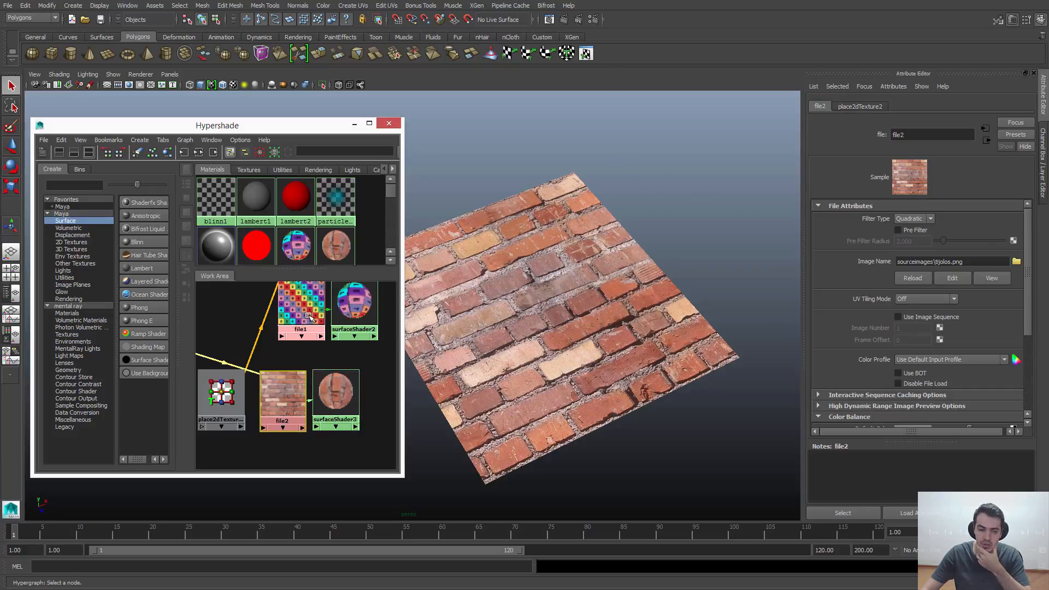
pyautogui.click(330, 387)
pyautogui.scroll(-4, 376, 372)
pyautogui.keyDown('alt'); pyautogui.moveTo(330, 387); pyautogui.dragTo(352, 377, button='middle'); pyautogui.keyUp('alt')
pyautogui.scroll(2, 375, 372)
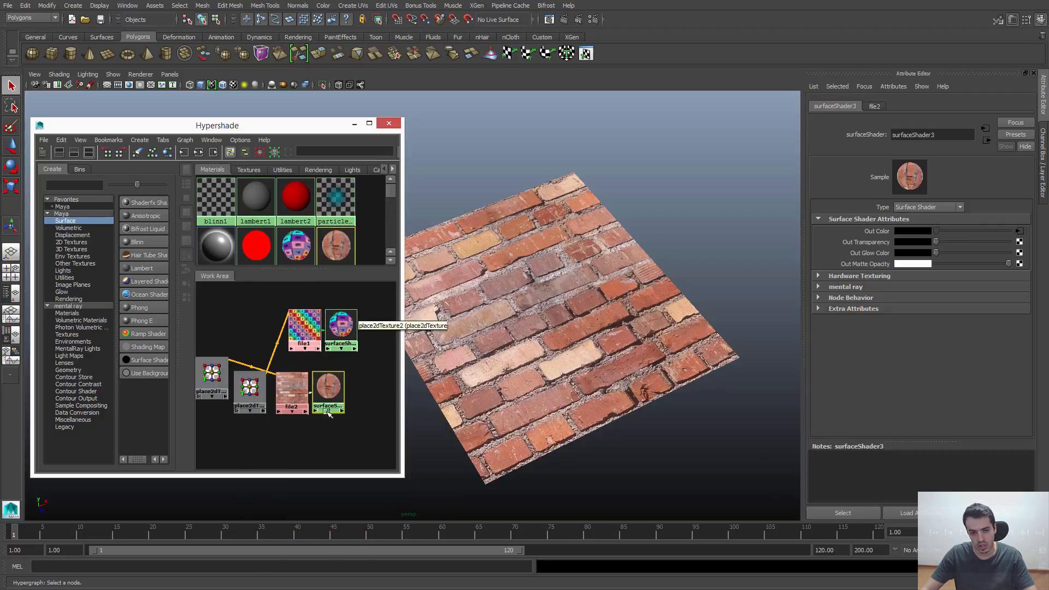
pyautogui.click(306, 433)
pyautogui.click(329, 389)
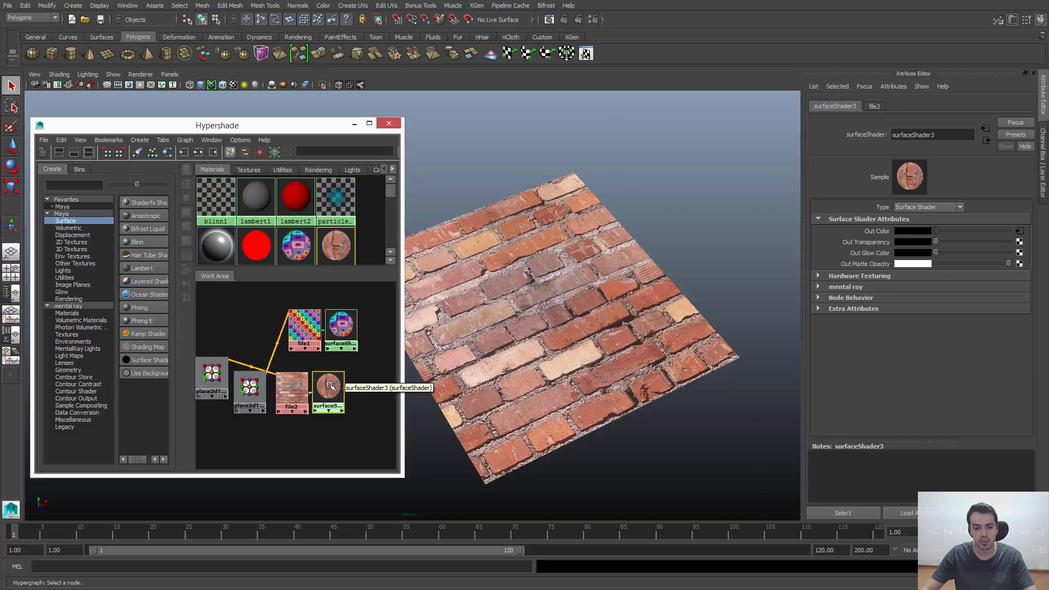
pyautogui.click(199, 153)
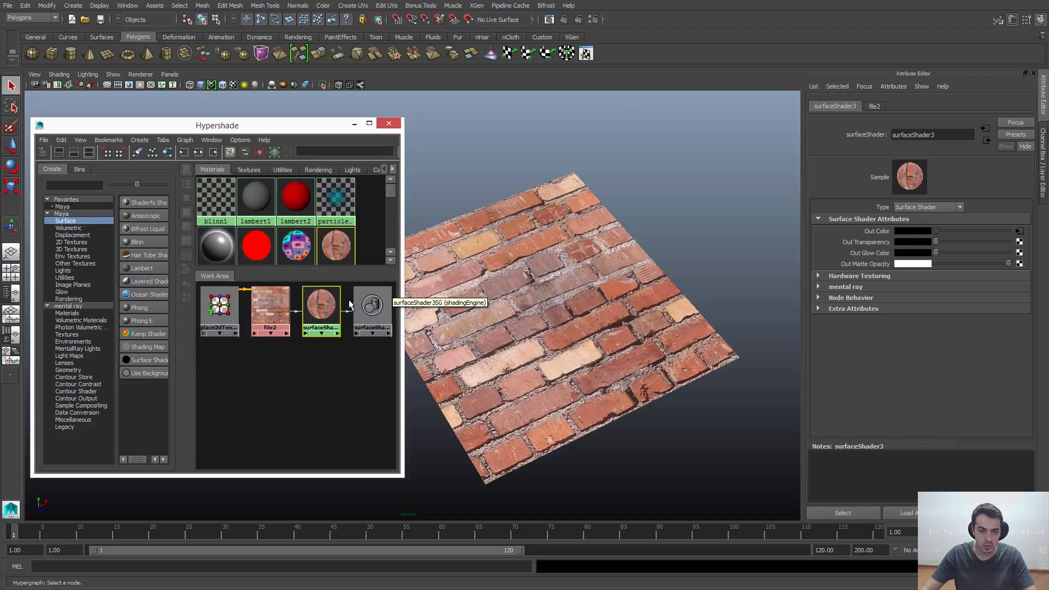
# - Spread out the surfaceShader3SG and place2dTexture2 nodes in the work area, and show the attributes of place2dTexture2
pyautogui.keyDown('alt'); pyautogui.moveTo(265, 364); pyautogui.dragTo(241, 412, button='middle'); pyautogui.keyUp('alt')
pyautogui.moveTo(336, 352); pyautogui.dragTo(374, 311)
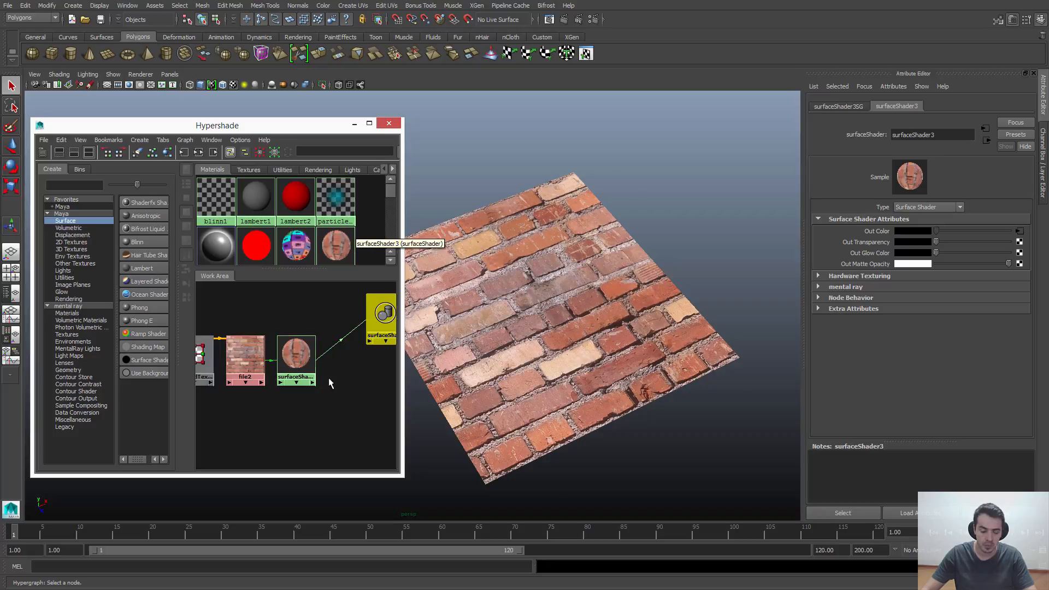
pyautogui.keyDown('alt'); pyautogui.moveTo(294, 432); pyautogui.dragTo(320, 422, button='middle'); pyautogui.keyUp('alt')
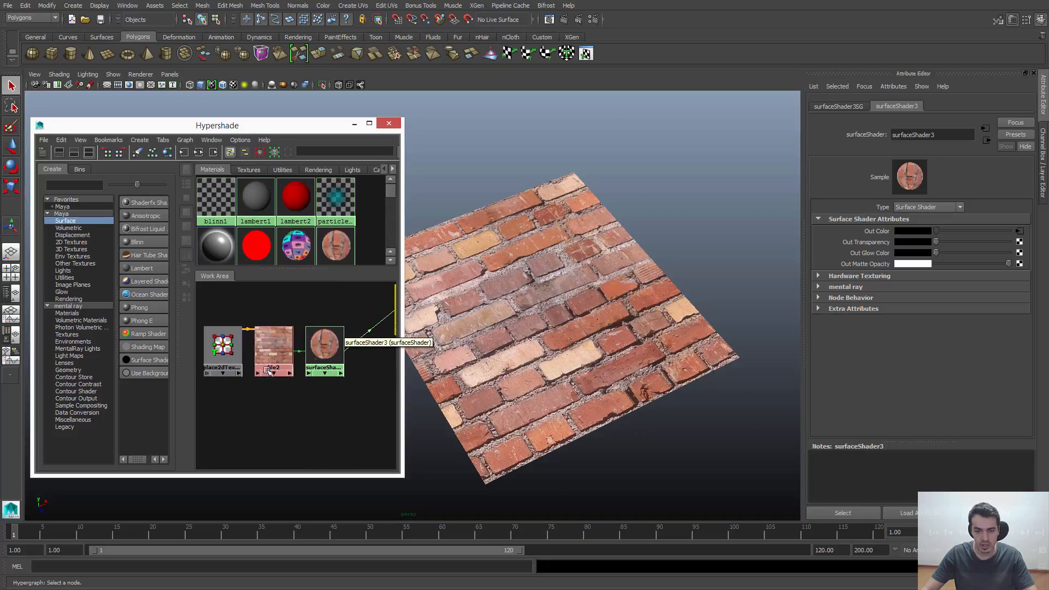
pyautogui.click(306, 419)
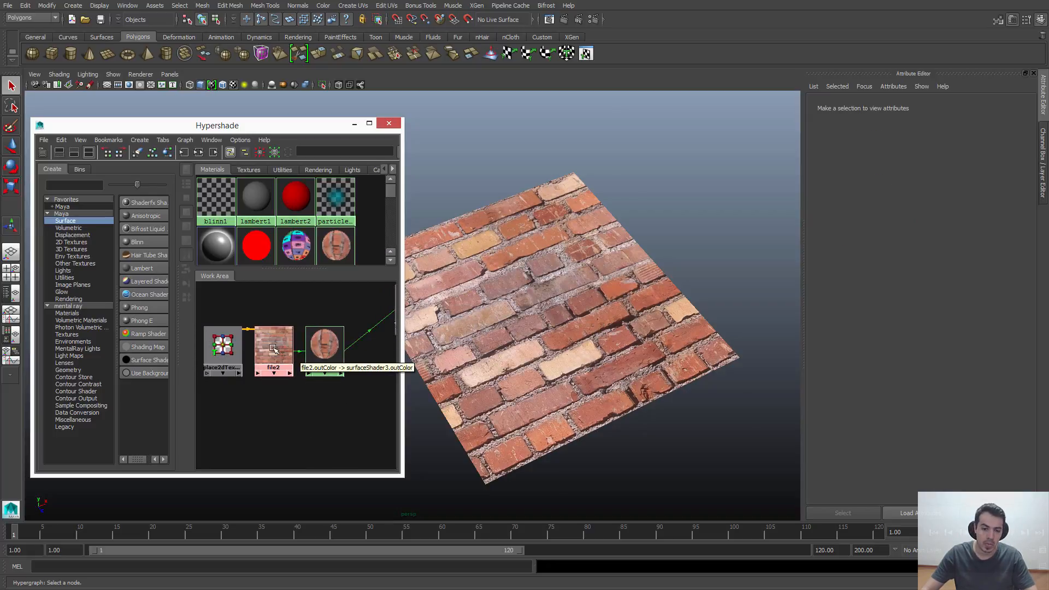
pyautogui.click(222, 353)
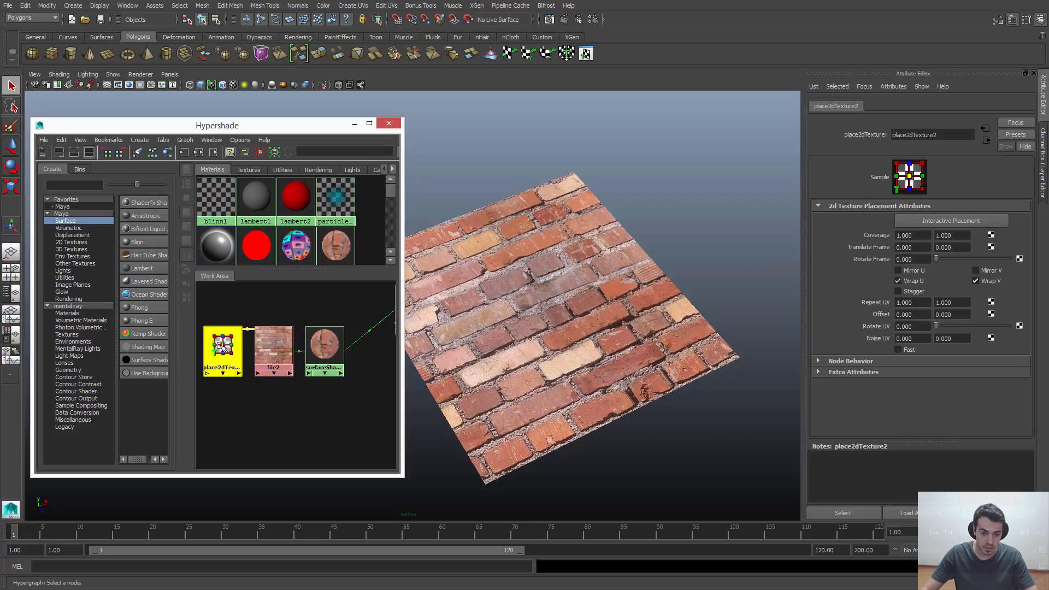
pyautogui.moveTo(232, 350); pyautogui.dragTo(227, 333)
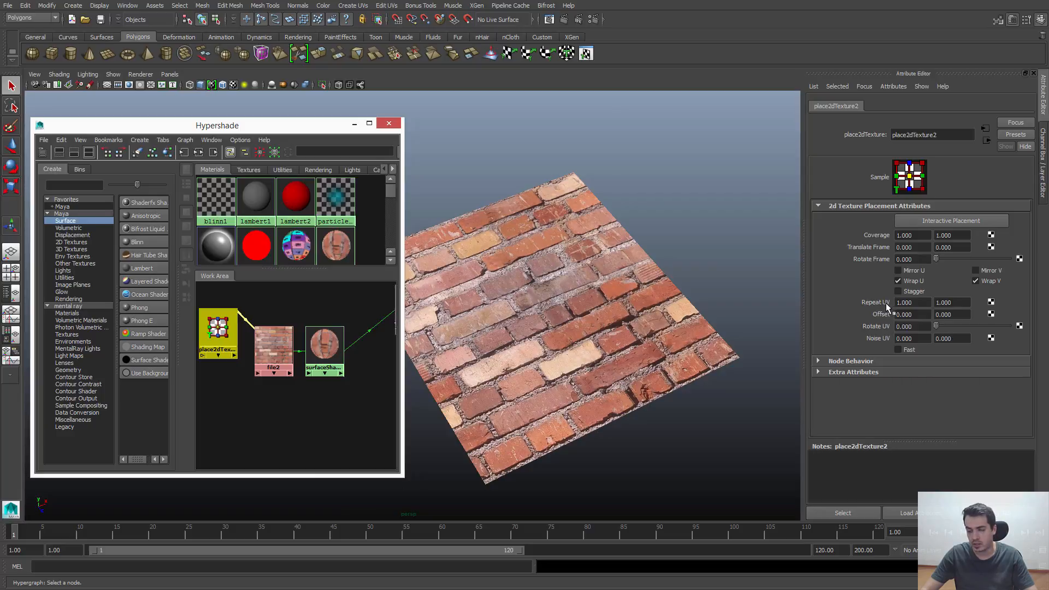
# - Set the Repeat UV of place2dTexture2 to 2 in both U and V
pyautogui.moveTo(927, 302); pyautogui.dragTo(883, 310)
pyautogui.click(918, 304)
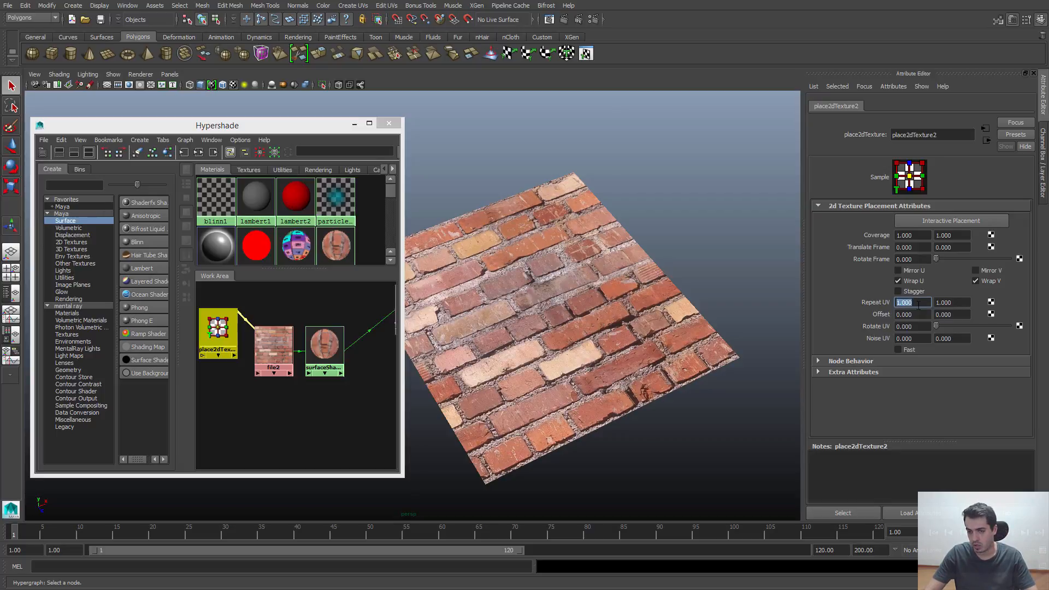
pyautogui.write('2')
pyautogui.press('Tab')
pyautogui.write('2')
pyautogui.press('Return')
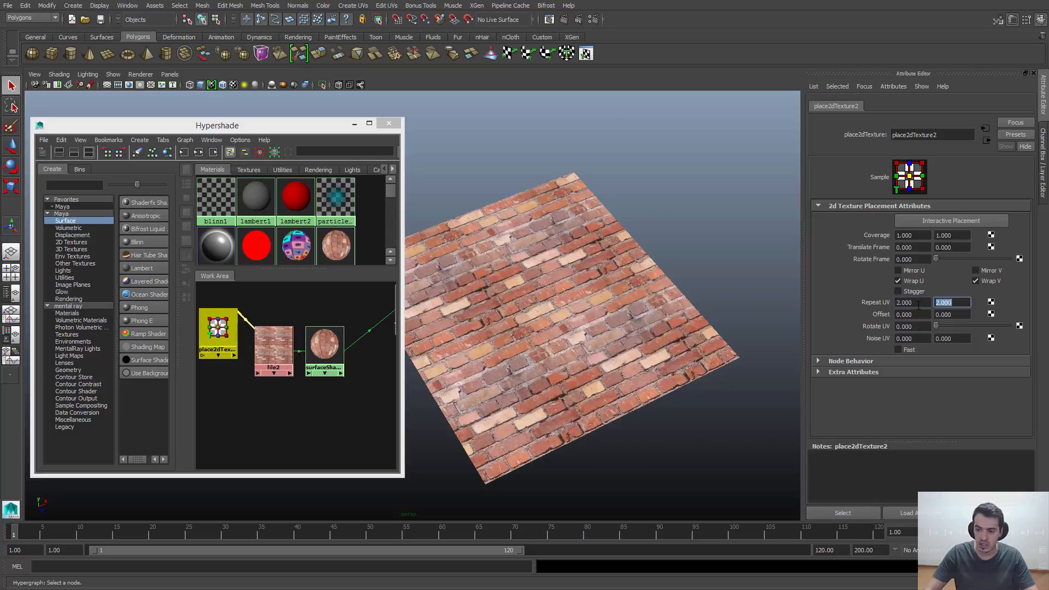
# - Set the Repeat UV of place2dTexture2 to 5 in both U and V
pyautogui.click(919, 304)
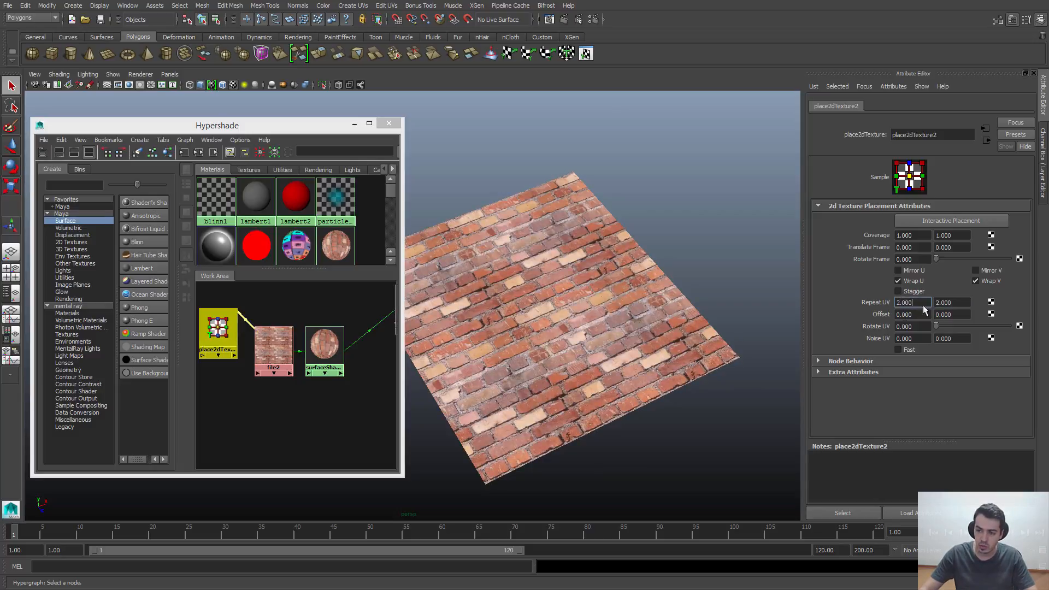
pyautogui.click(966, 304)
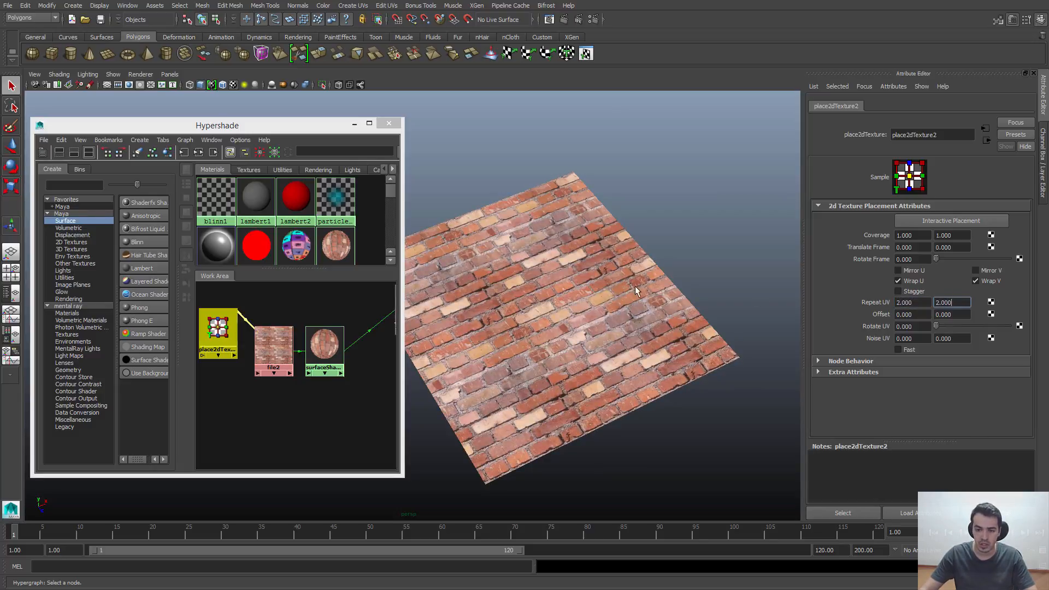
pyautogui.moveTo(927, 303); pyautogui.dragTo(858, 304)
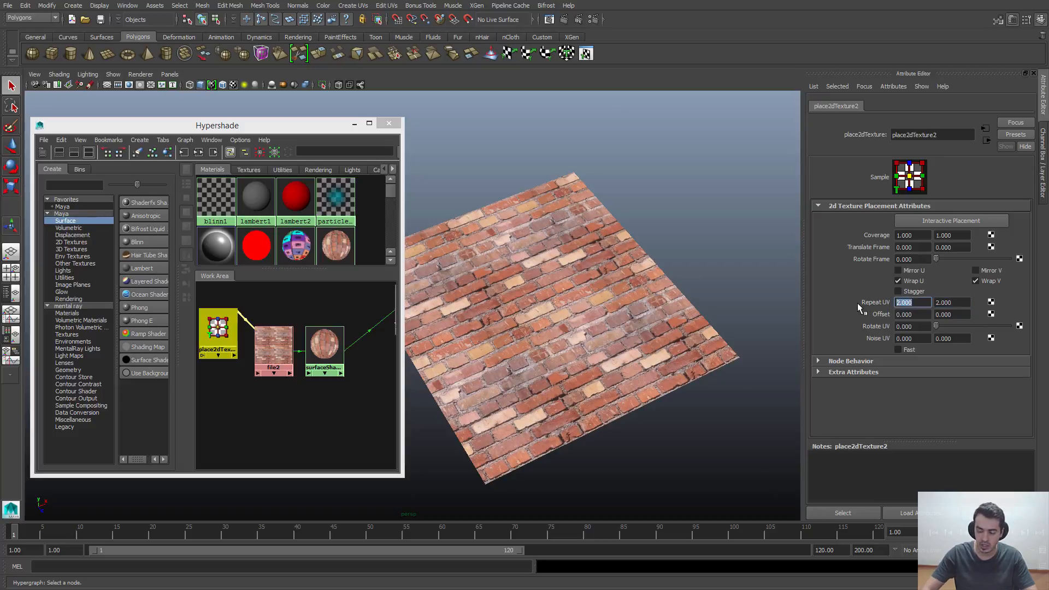
pyautogui.write('5')
pyautogui.press('Tab')
pyautogui.write('5')
pyautogui.press('Return')
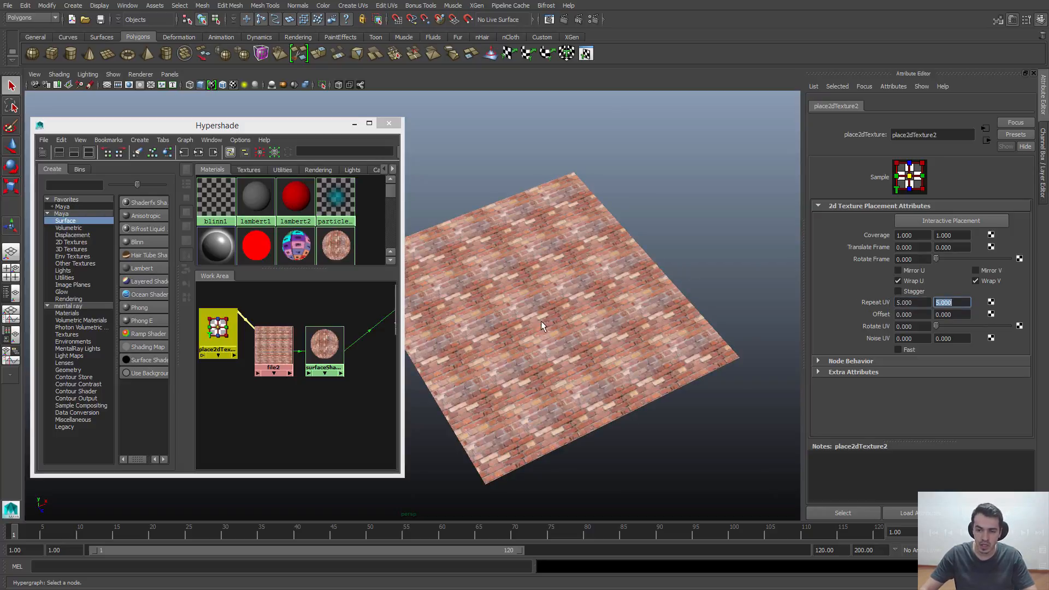
# - Examine the tiled brick texture on the plane from close up and from farther away, and deselect the placement node
pyautogui.keyDown('alt'); pyautogui.moveTo(541, 321); pyautogui.dragTo(675, 344, button='right'); pyautogui.keyUp('alt')
pyautogui.keyDown('alt'); pyautogui.moveTo(675, 344); pyautogui.dragTo(585, 331); pyautogui.keyUp('alt')
pyautogui.keyDown('alt'); pyautogui.moveTo(585, 330); pyautogui.dragTo(526, 312, button='middle'); pyautogui.keyUp('alt')
pyautogui.keyDown('alt'); pyautogui.moveTo(525, 312); pyautogui.dragTo(563, 308, button='right'); pyautogui.keyUp('alt')
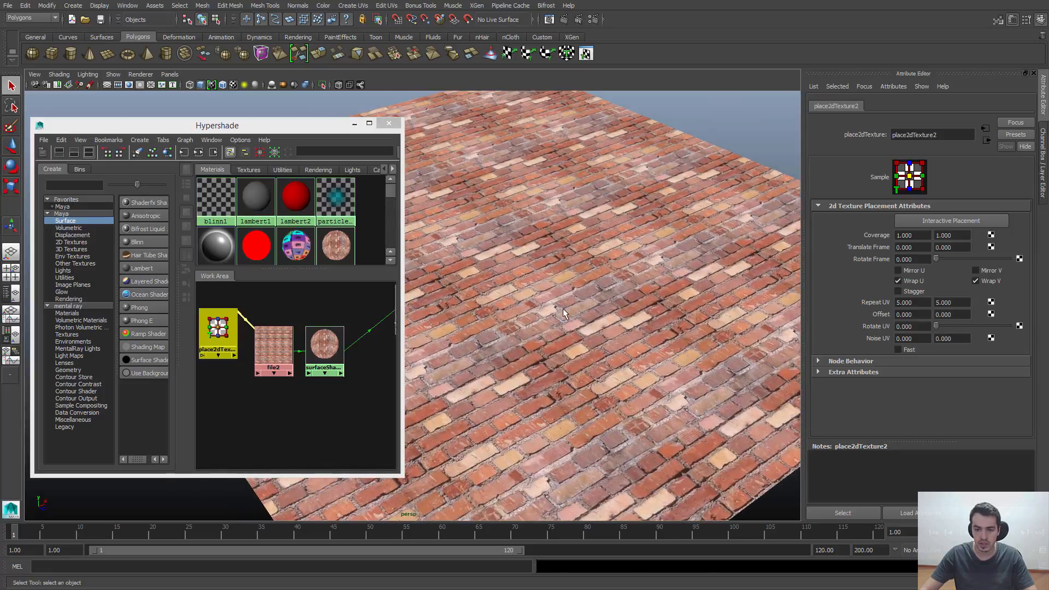
pyautogui.keyDown('alt'); pyautogui.moveTo(563, 308); pyautogui.dragTo(618, 251); pyautogui.keyUp('alt')
pyautogui.keyDown('alt'); pyautogui.moveTo(618, 251); pyautogui.dragTo(564, 293, button='right'); pyautogui.keyUp('alt')
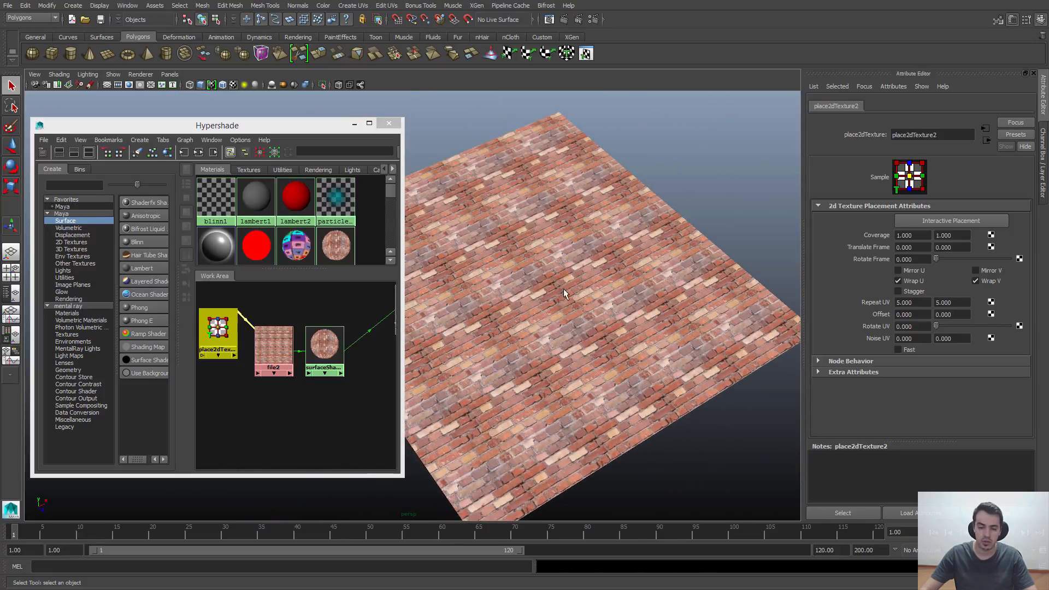
pyautogui.keyDown('alt'); pyautogui.moveTo(474, 196); pyautogui.dragTo(553, 336, button='right'); pyautogui.keyUp('alt')
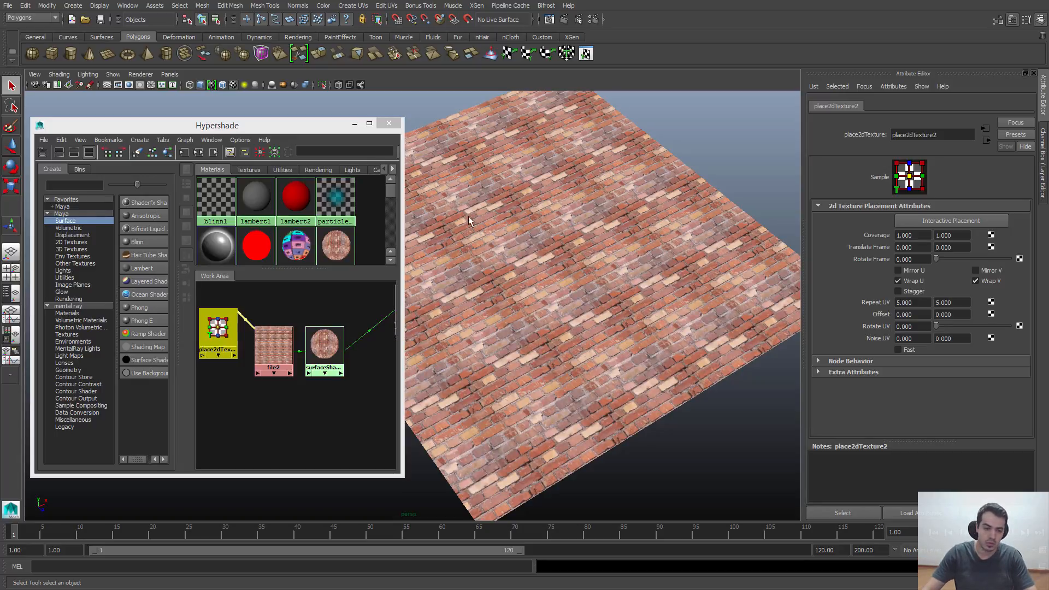
pyautogui.click(310, 401)
pyautogui.keyDown('alt'); pyautogui.moveTo(601, 340); pyautogui.dragTo(582, 327, button='right'); pyautogui.keyUp('alt')
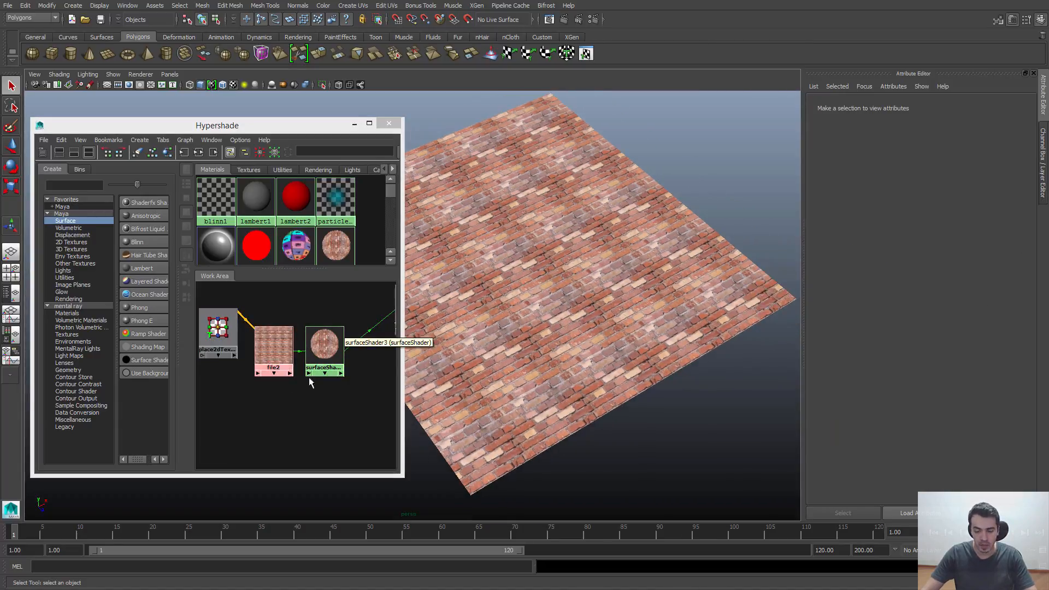
# - Shift the Hypershade window slightly and delete the brick-textured plane from the scene
pyautogui.keyDown('alt'); pyautogui.moveTo(309, 378); pyautogui.dragTo(290, 357, button='right'); pyautogui.keyUp('alt')
pyautogui.keyDown('alt'); pyautogui.moveTo(291, 357); pyautogui.dragTo(272, 361, button='middle'); pyautogui.keyUp('alt')
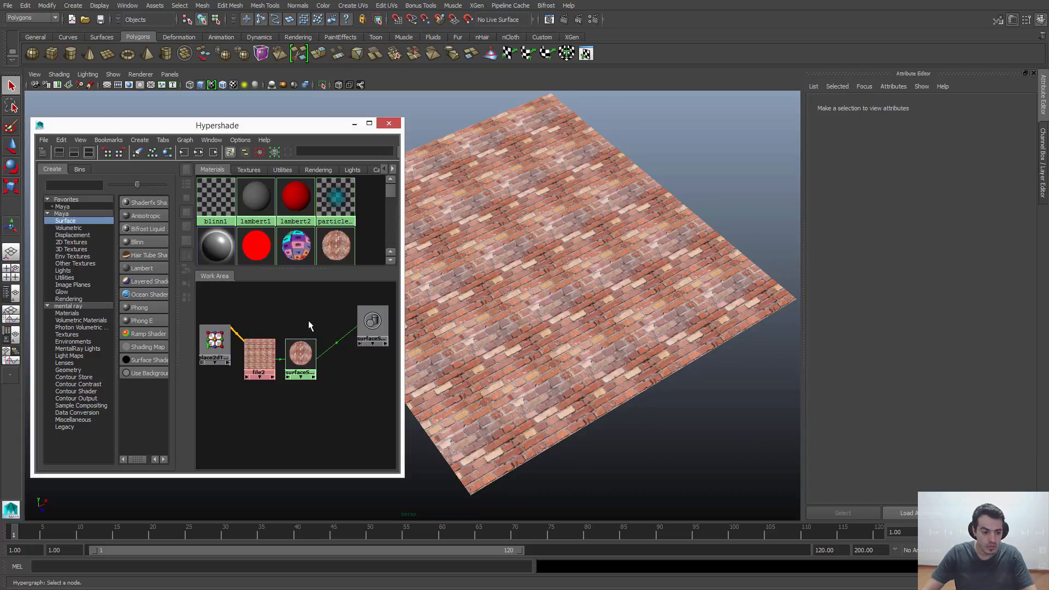
pyautogui.moveTo(311, 131); pyautogui.dragTo(356, 124)
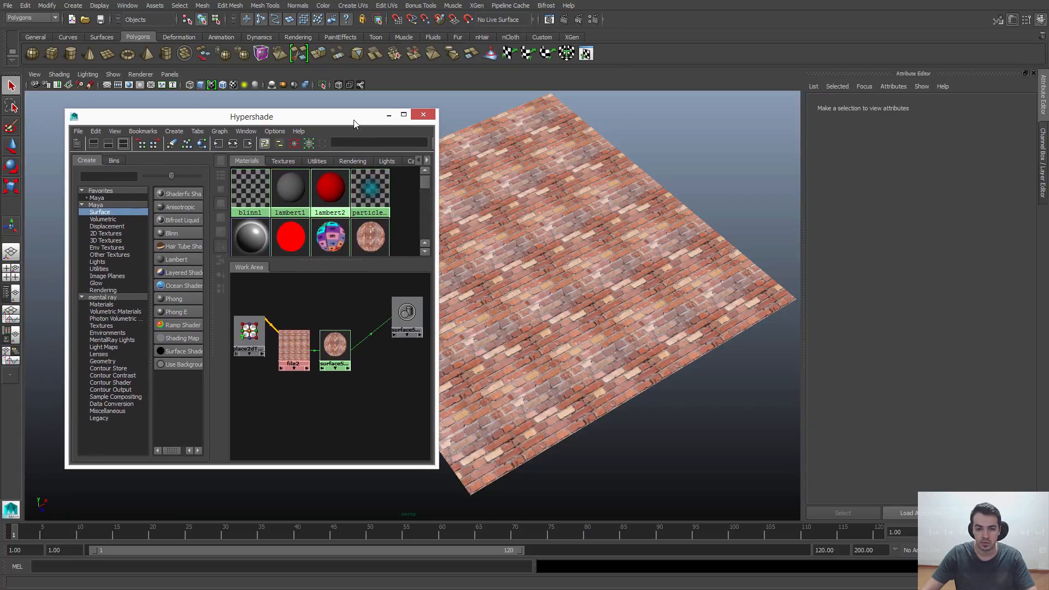
pyautogui.click(579, 217)
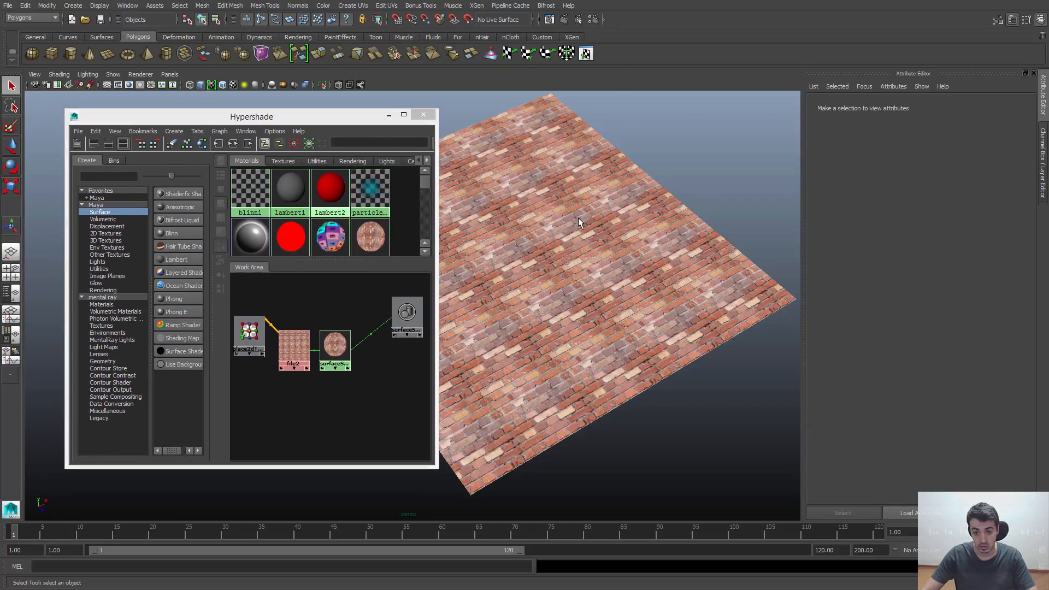
pyautogui.press('Delete')
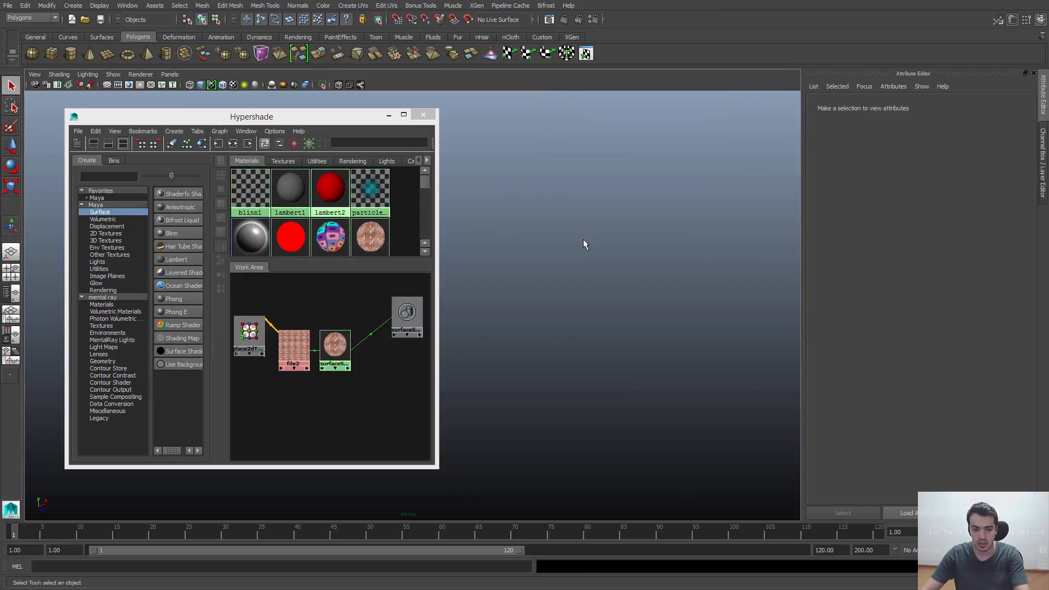
# - Create a polygon sphere at the scene's origin
pyautogui.click(73, 6)
pyautogui.moveTo(80, 35)
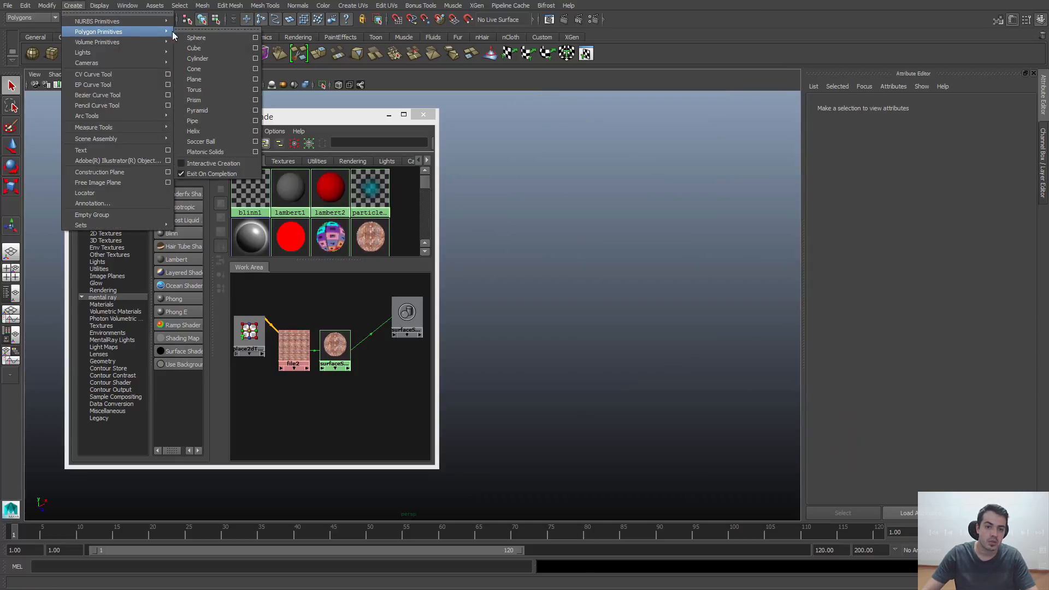
pyautogui.click(199, 37)
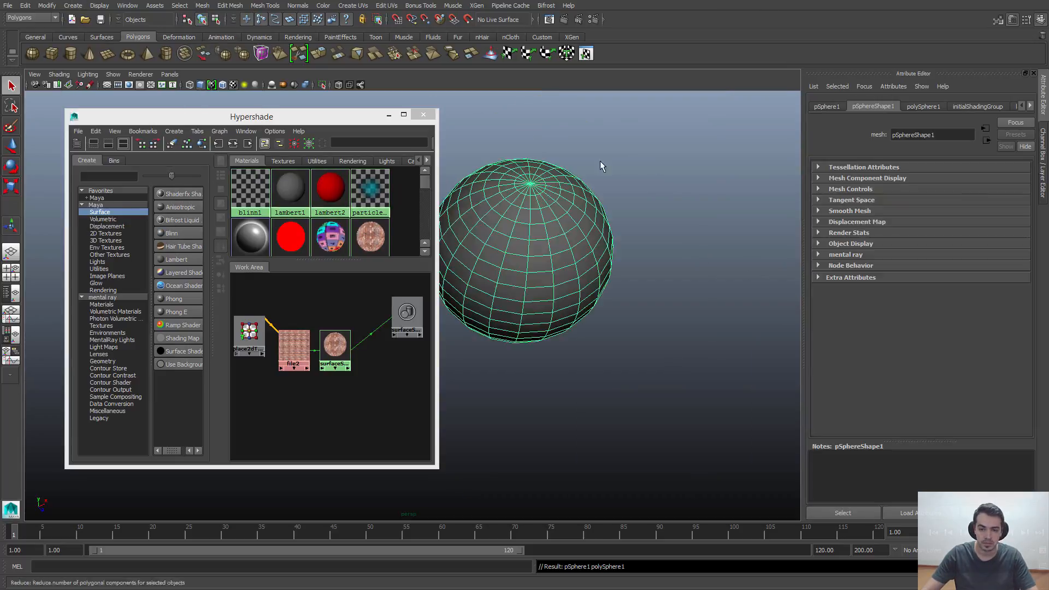
pyautogui.press('f')
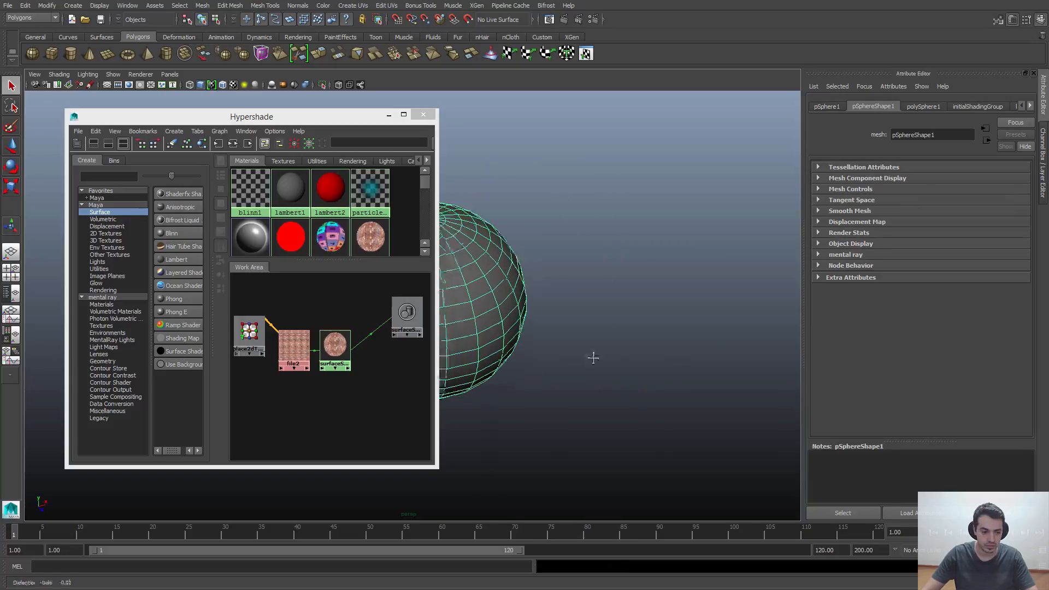
# - Create a Lambert material and place its node in an empty area of the Hypershade graph
pyautogui.moveTo(294, 122); pyautogui.dragTo(255, 112)
pyautogui.click(356, 421)
pyautogui.keyDown('alt'); pyautogui.moveTo(289, 374); pyautogui.dragTo(286, 290, button='middle'); pyautogui.keyUp('alt')
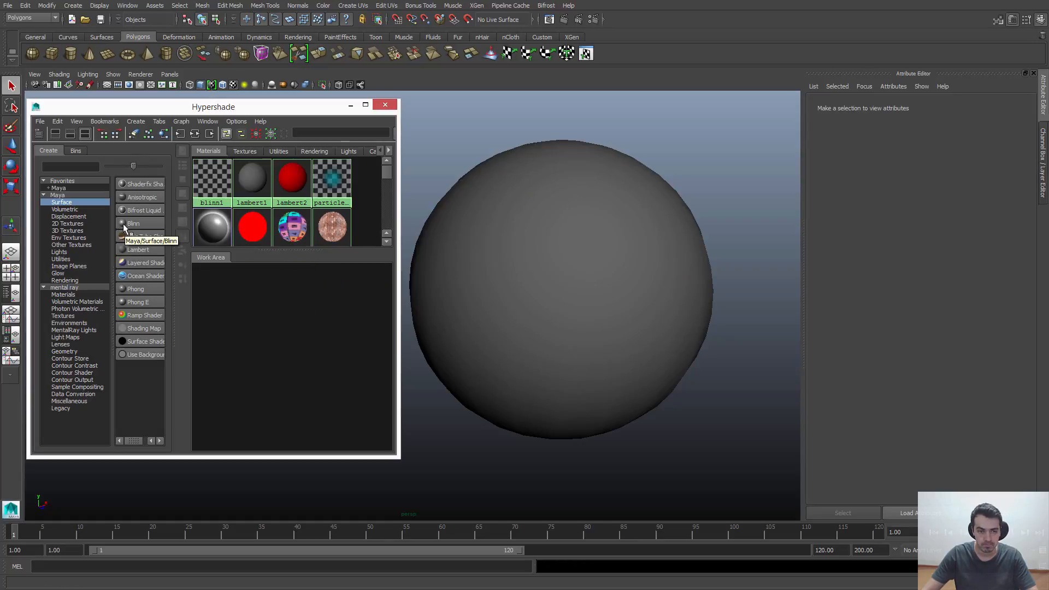
pyautogui.click(126, 250)
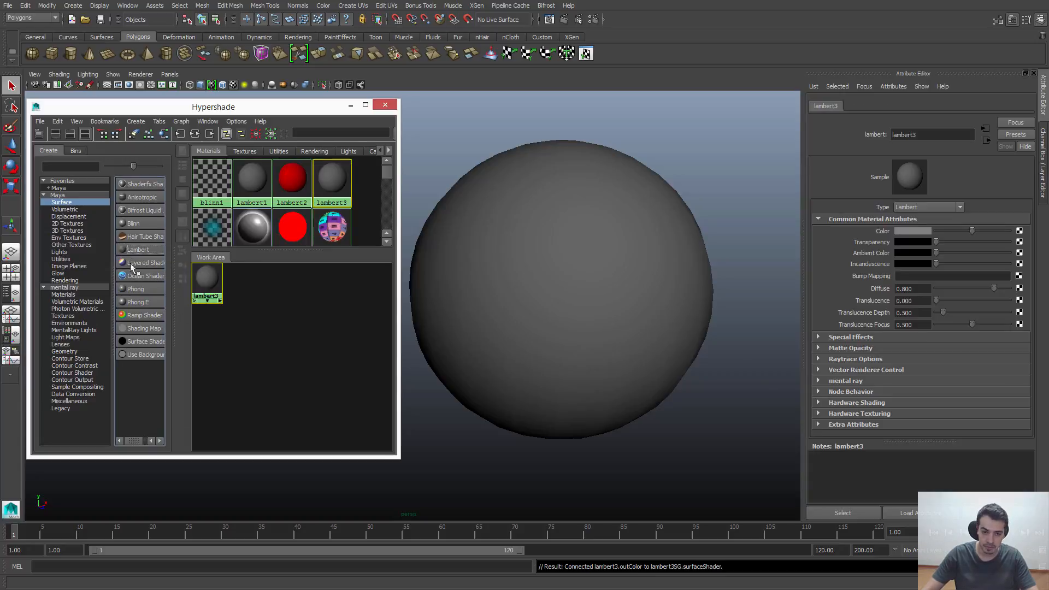
pyautogui.moveTo(207, 278); pyautogui.dragTo(314, 324)
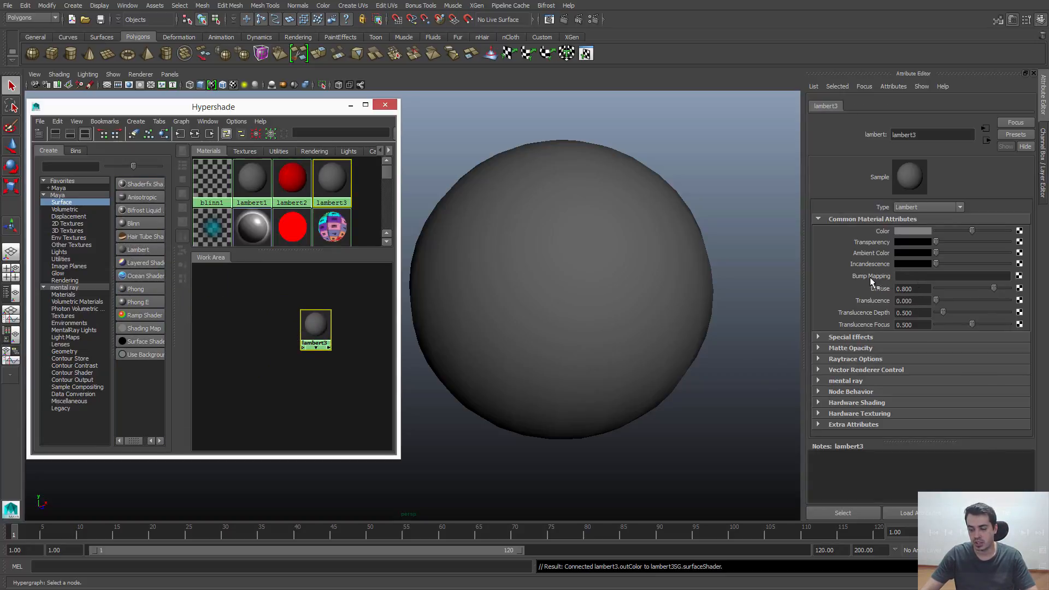
# - Map a Fractal texture to the Bump Mapping of lambert3
pyautogui.click(939, 277)
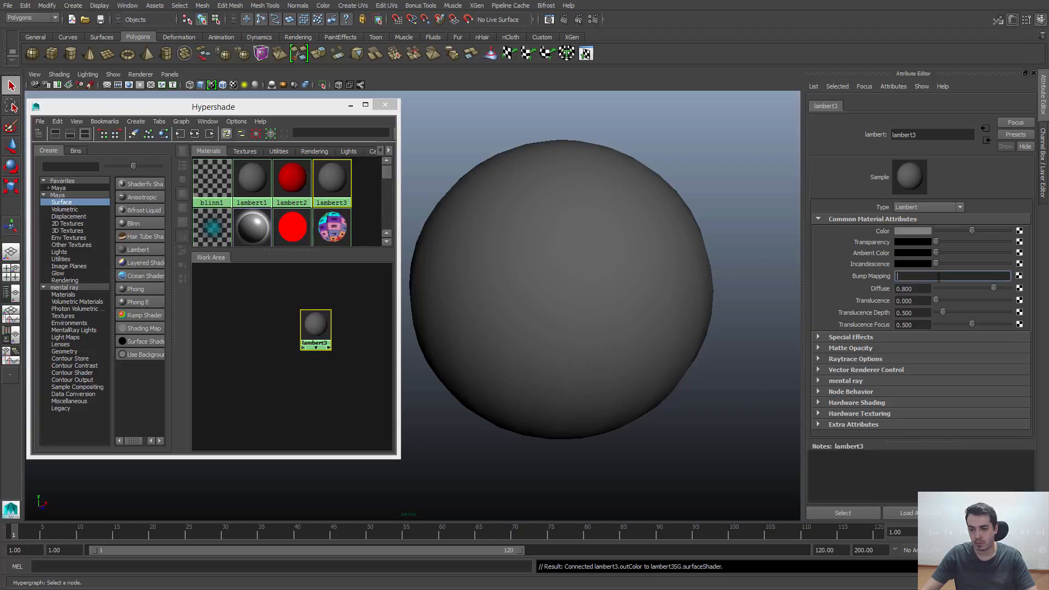
pyautogui.click(1020, 277)
pyautogui.moveTo(192, 244); pyautogui.dragTo(421, 120)
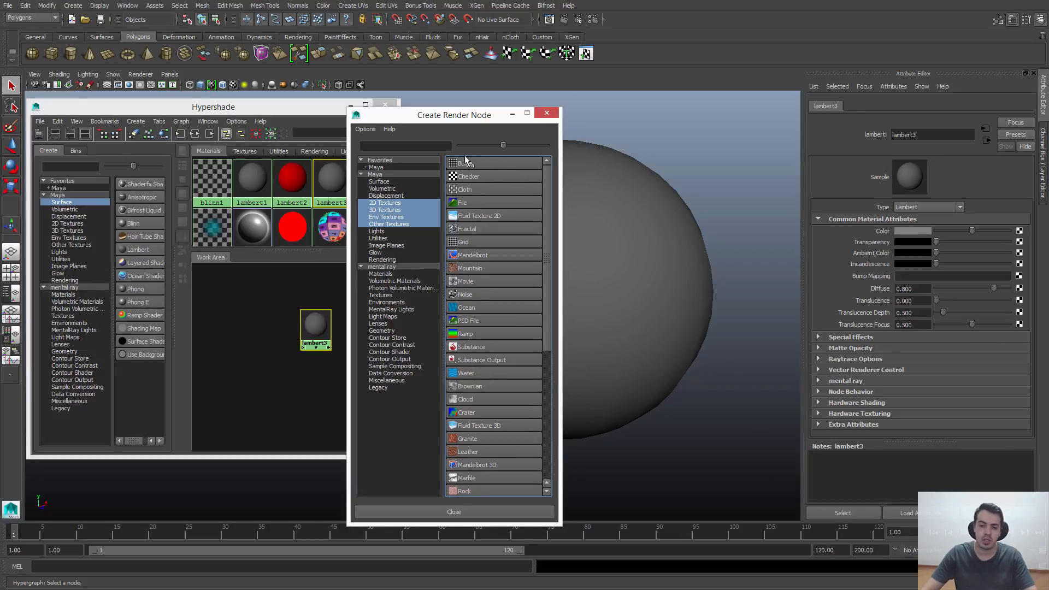
pyautogui.click(467, 229)
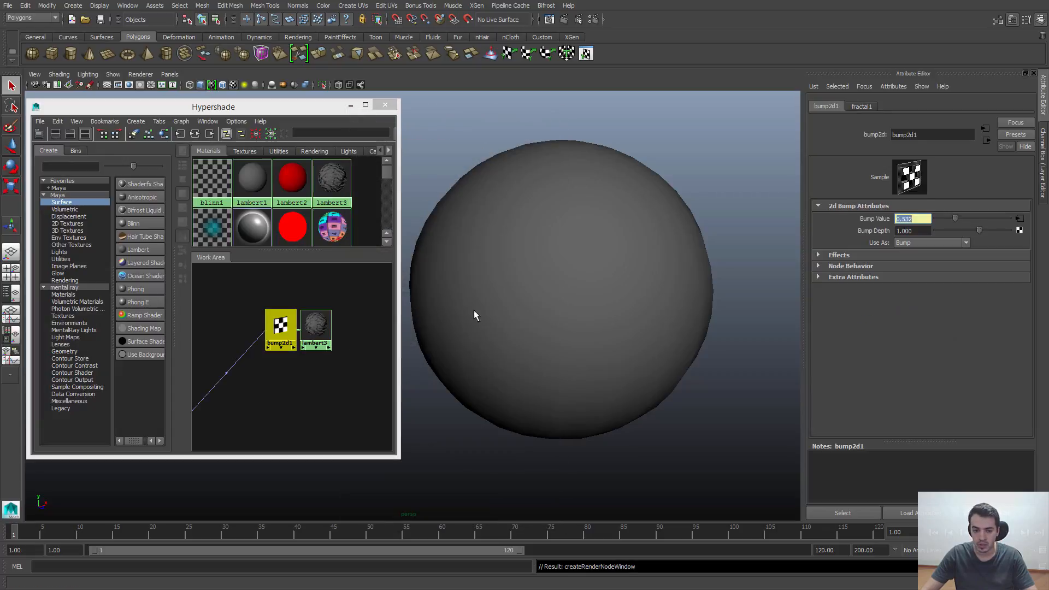
# - Select the fractal1 node and lower its Ratio to about 0.639
pyautogui.scroll(5, 295, 342)
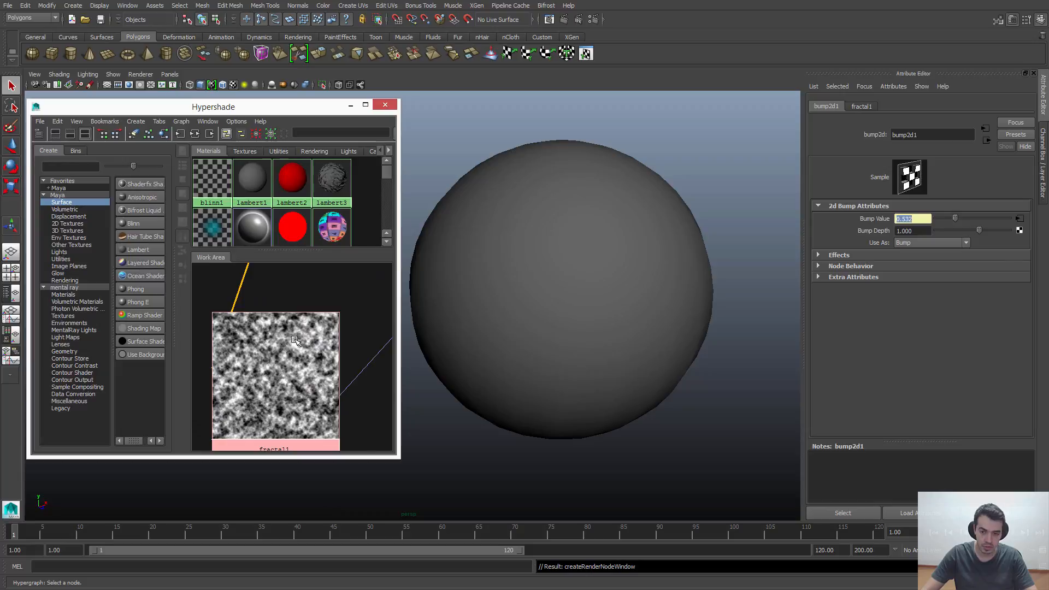
pyautogui.click(292, 344)
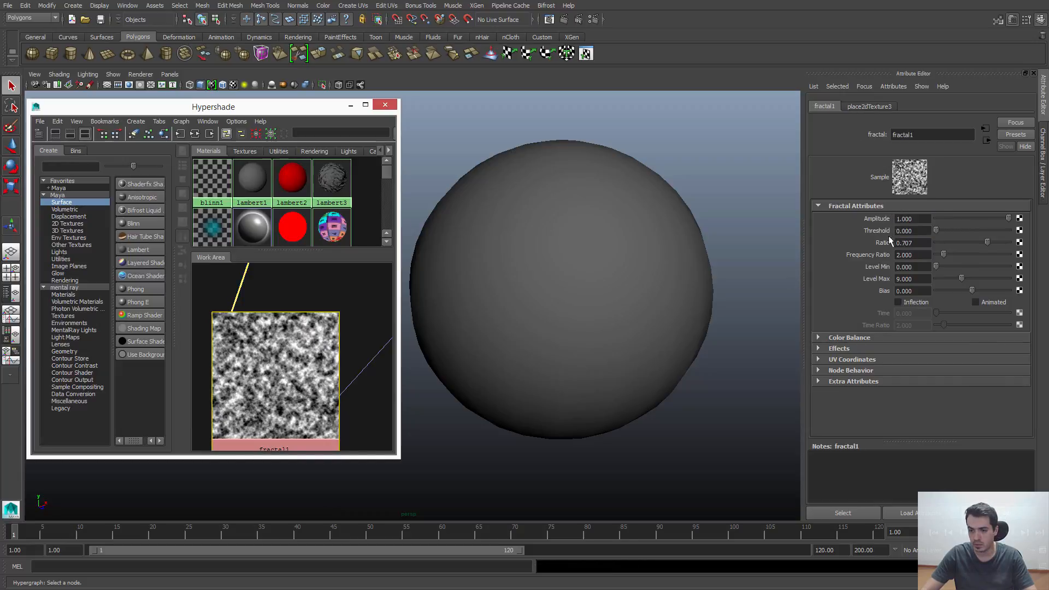
pyautogui.moveTo(960, 228); pyautogui.dragTo(982, 241)
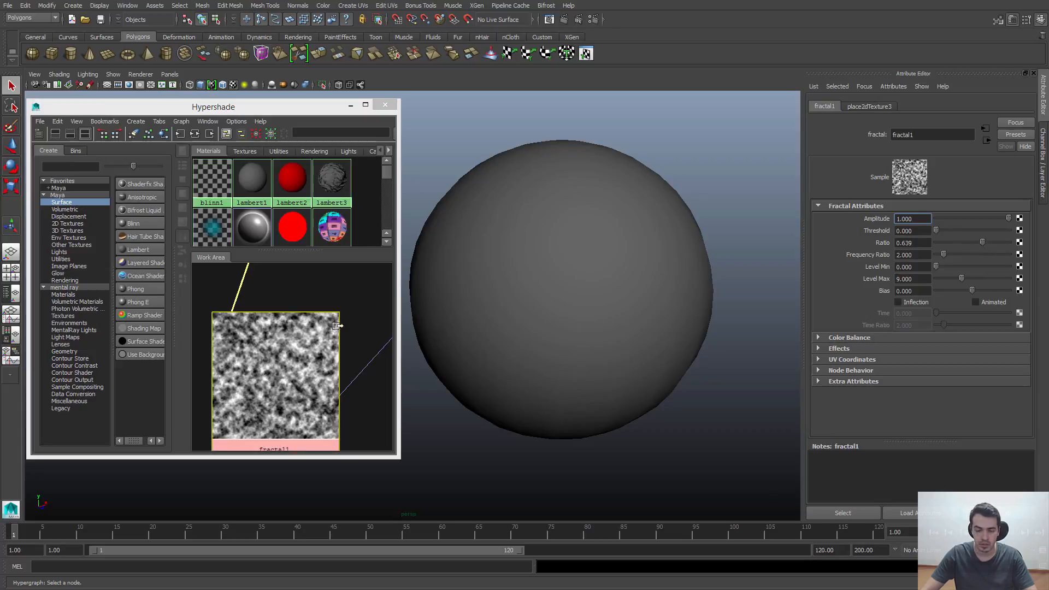
# - Select the fractal's place2dTexture3 node and reposition it slightly in the graph
pyautogui.scroll(-6, 273, 320)
pyautogui.keyDown('alt'); pyautogui.moveTo(241, 317); pyautogui.dragTo(215, 361, button='middle'); pyautogui.keyUp('alt')
pyautogui.click(226, 315)
pyautogui.moveTo(224, 318); pyautogui.dragTo(214, 323)
pyautogui.scroll(-3, 269, 358)
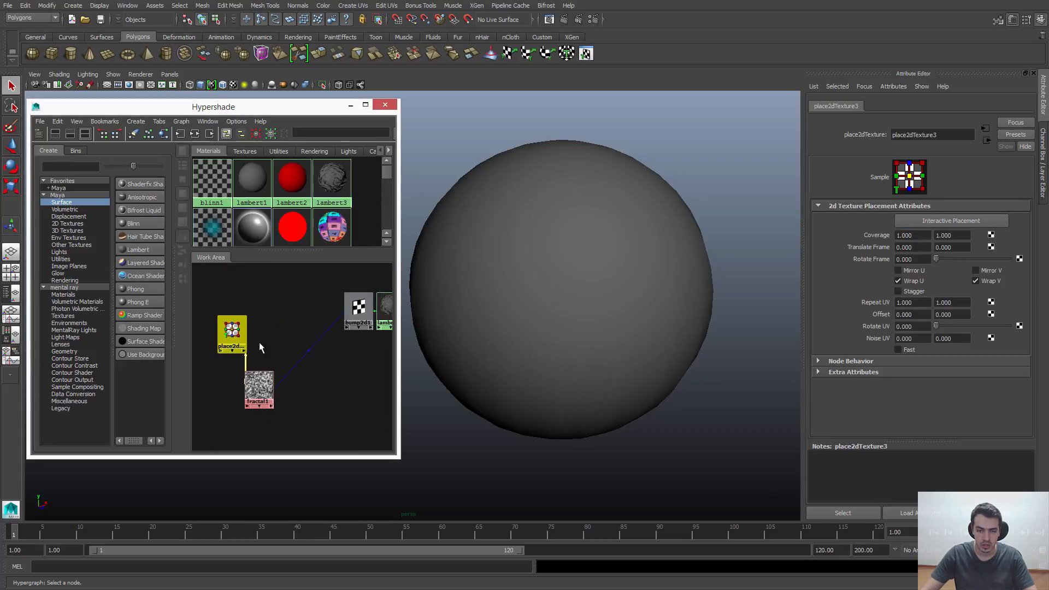
# - Assign lambert3 to the sphere, turn on textured display and inspect the bumpy surface from another angle
pyautogui.keyDown('alt'); pyautogui.moveTo(356, 350); pyautogui.dragTo(290, 354, button='middle'); pyautogui.keyUp('alt')
pyautogui.scroll(-4, 299, 351)
pyautogui.moveTo(240, 377); pyautogui.dragTo(484, 362, button='middle')
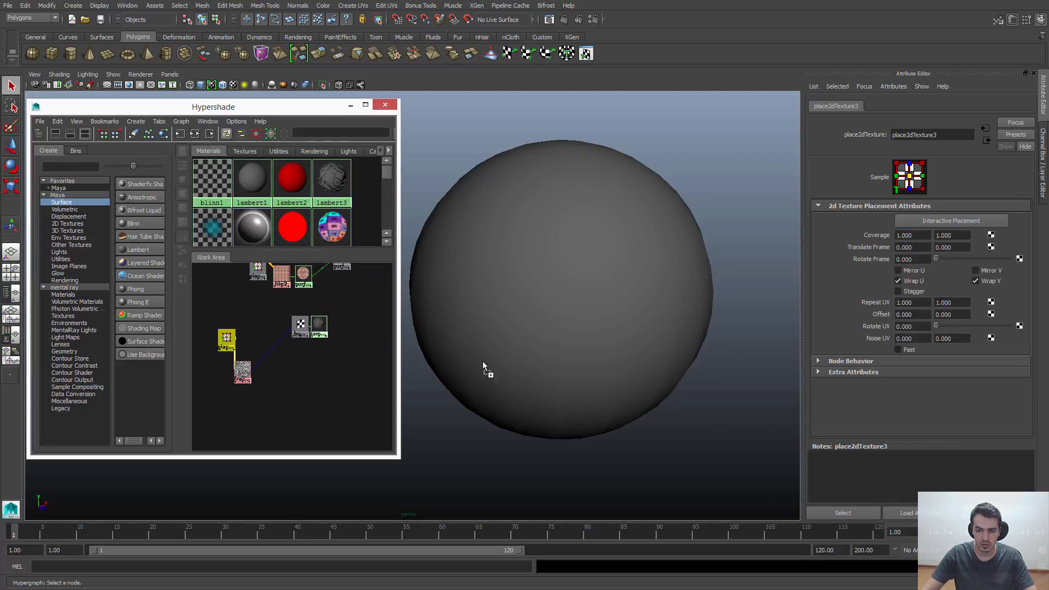
pyautogui.moveTo(563, 284); pyautogui.dragTo(563, 284, button='middle')
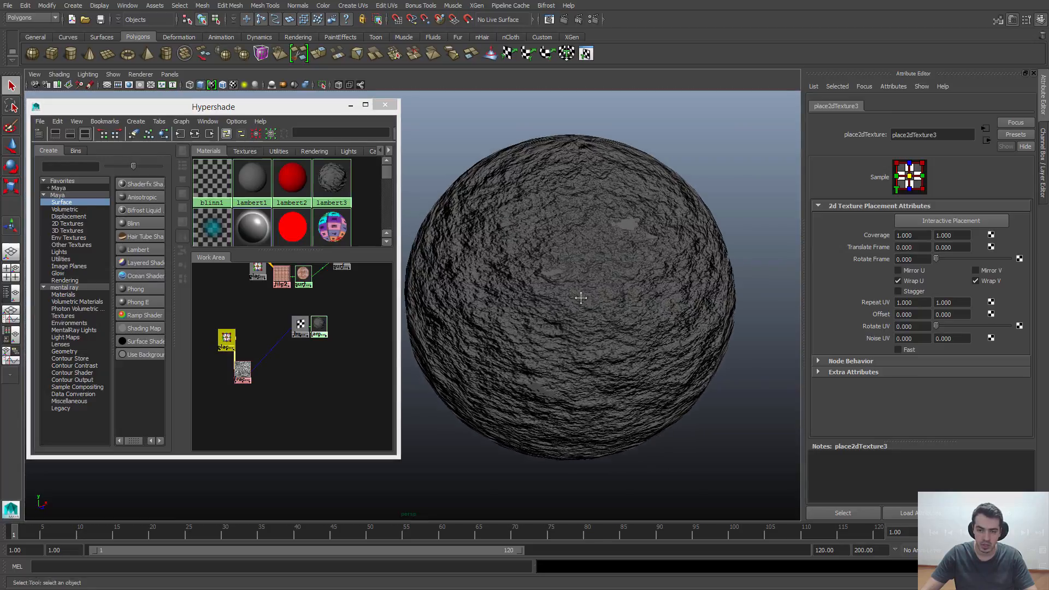
pyautogui.press('6')
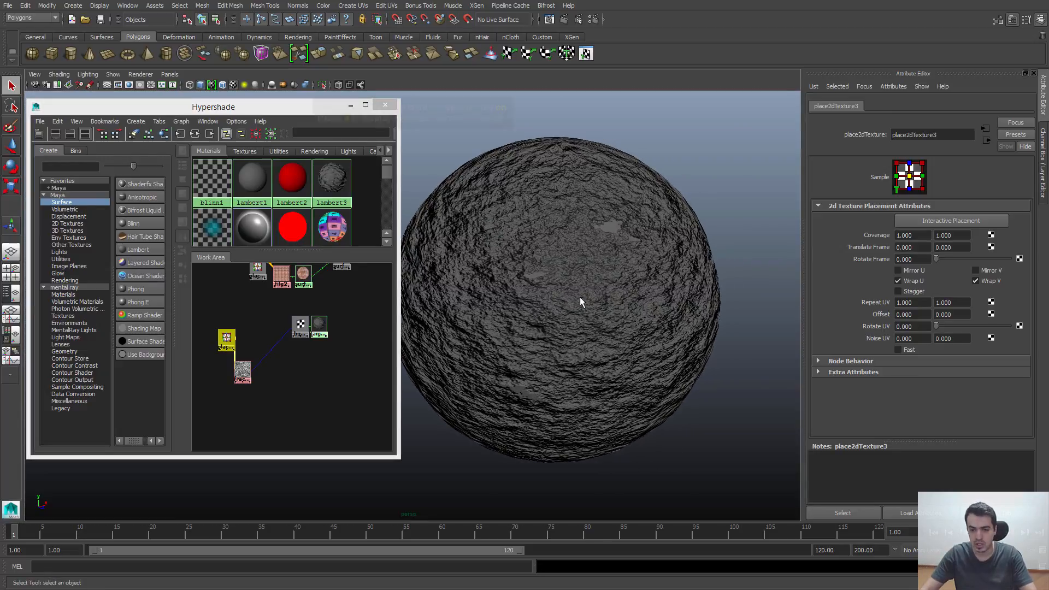
pyautogui.moveTo(535, 283)
pyautogui.keyDown('alt'); pyautogui.mouseDown()
pyautogui.moveTo(532, 233)
pyautogui.moveTo(490, 238)
pyautogui.moveTo(619, 168)
pyautogui.mouseUp(); pyautogui.keyUp('alt')
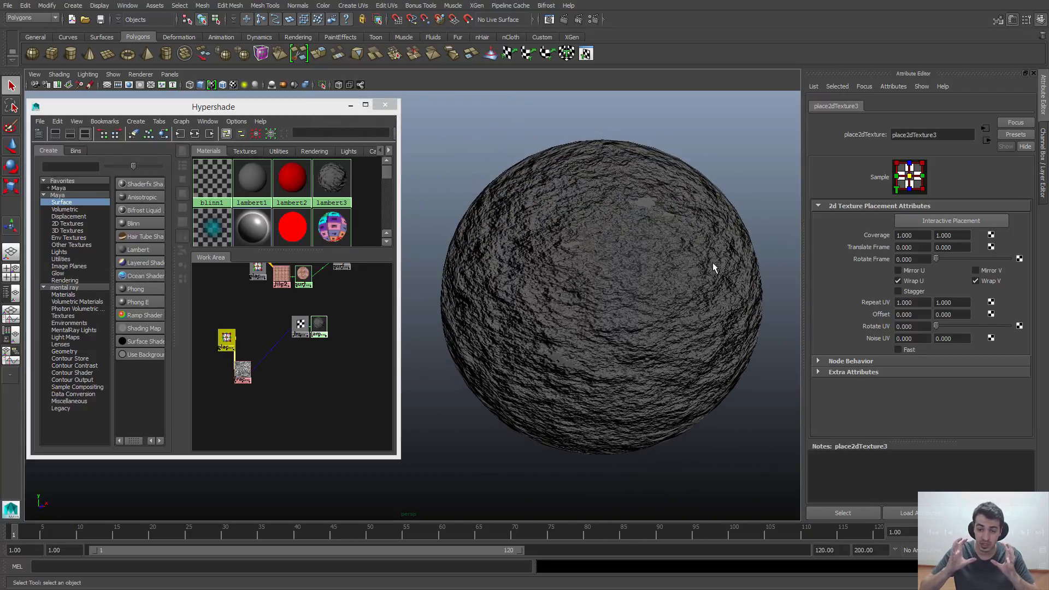
pyautogui.scroll(3, 713, 262)
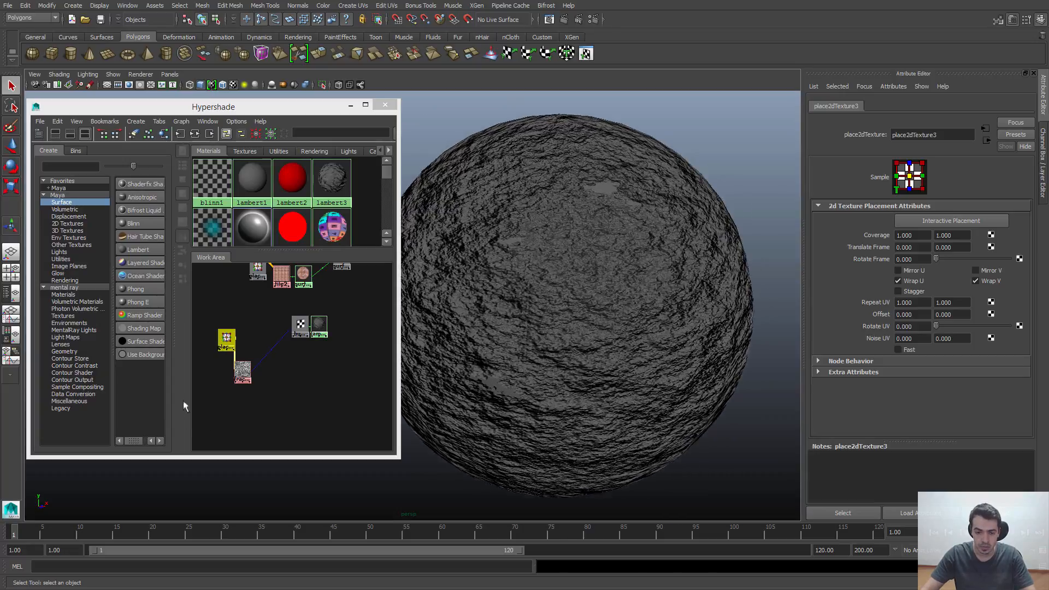
# - Arrange the shading network by moving the fractal1 and bump2d1 nodes into a chain leading to lambert3
pyautogui.keyDown('alt'); pyautogui.moveTo(291, 367); pyautogui.dragTo(316, 390, button='right'); pyautogui.keyUp('alt')
pyautogui.keyDown('alt'); pyautogui.moveTo(317, 391); pyautogui.dragTo(338, 388, button='middle'); pyautogui.keyUp('alt')
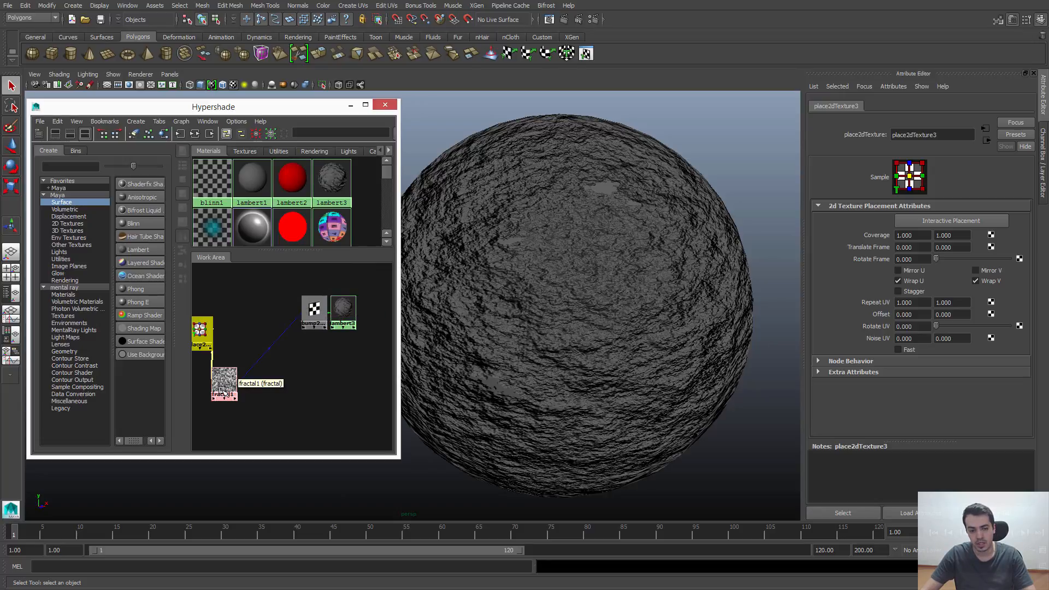
pyautogui.moveTo(304, 309); pyautogui.dragTo(286, 396)
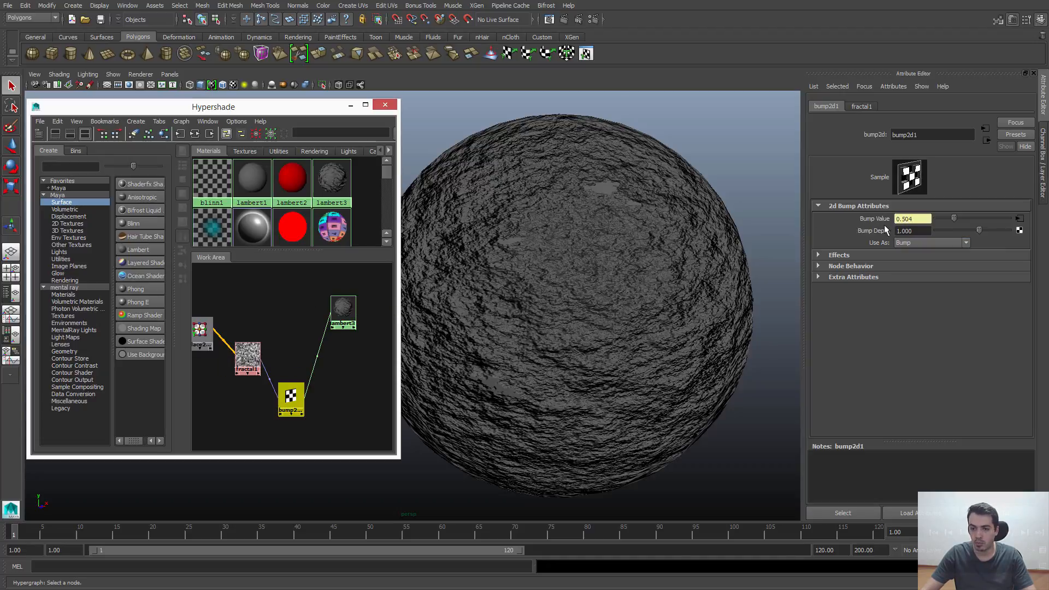
# - Try weaker Bump Depth values on bump2d1 and settle on about 0.414
pyautogui.doubleClick(920, 232)
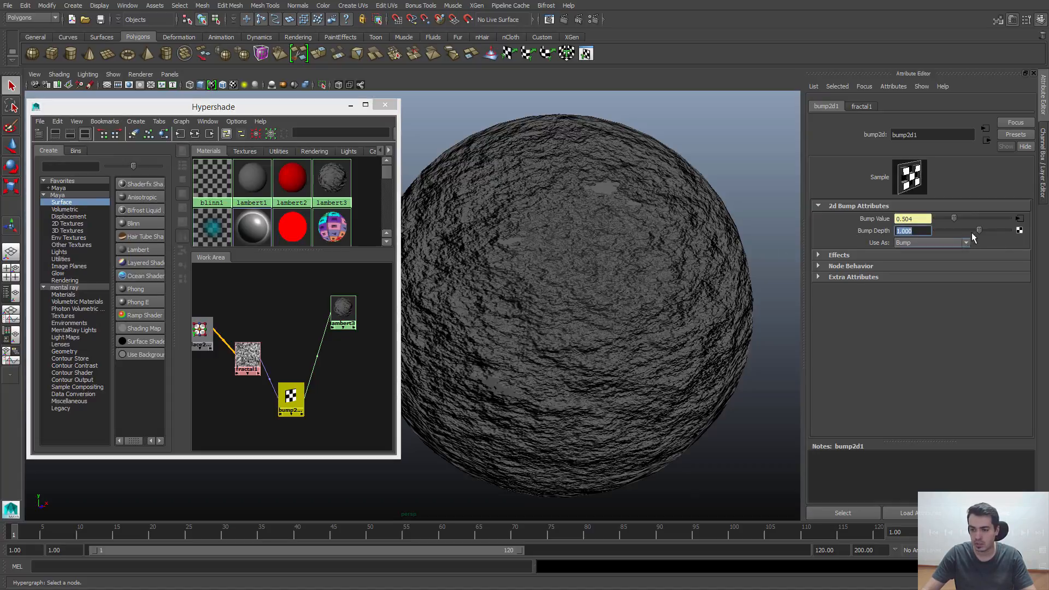
pyautogui.moveTo(982, 232)
pyautogui.mouseDown()
pyautogui.moveTo(998, 230)
pyautogui.moveTo(974, 231)
pyautogui.mouseUp()
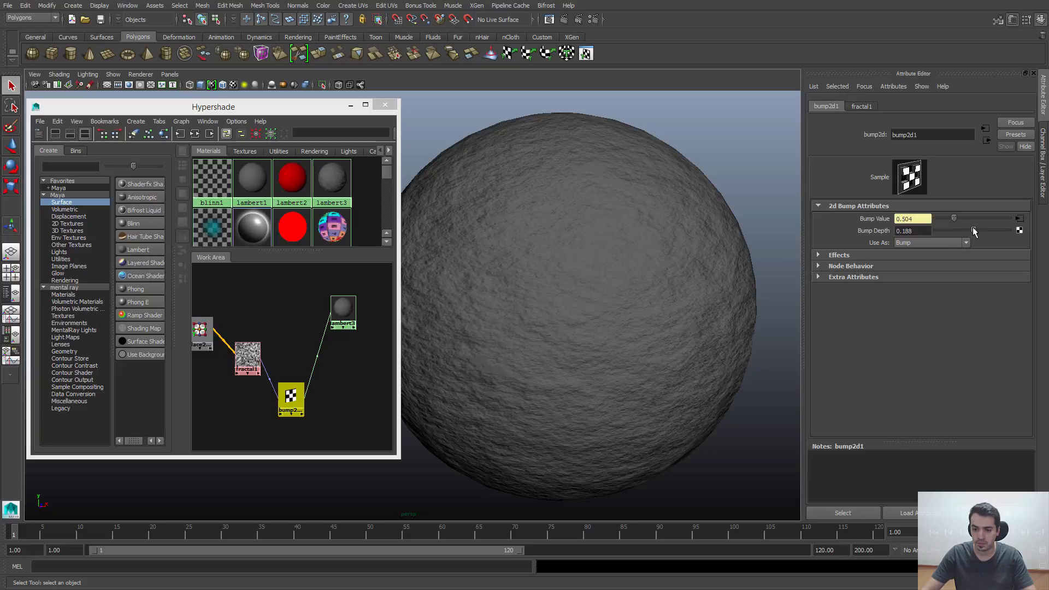
pyautogui.moveTo(975, 230); pyautogui.dragTo(973, 231)
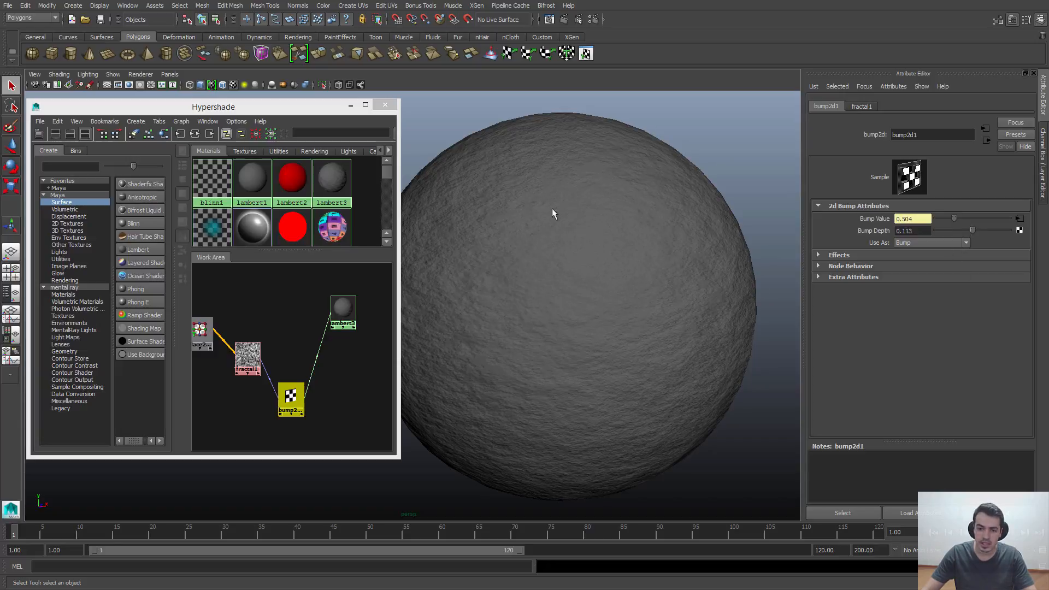
pyautogui.moveTo(973, 231); pyautogui.dragTo(976, 231)
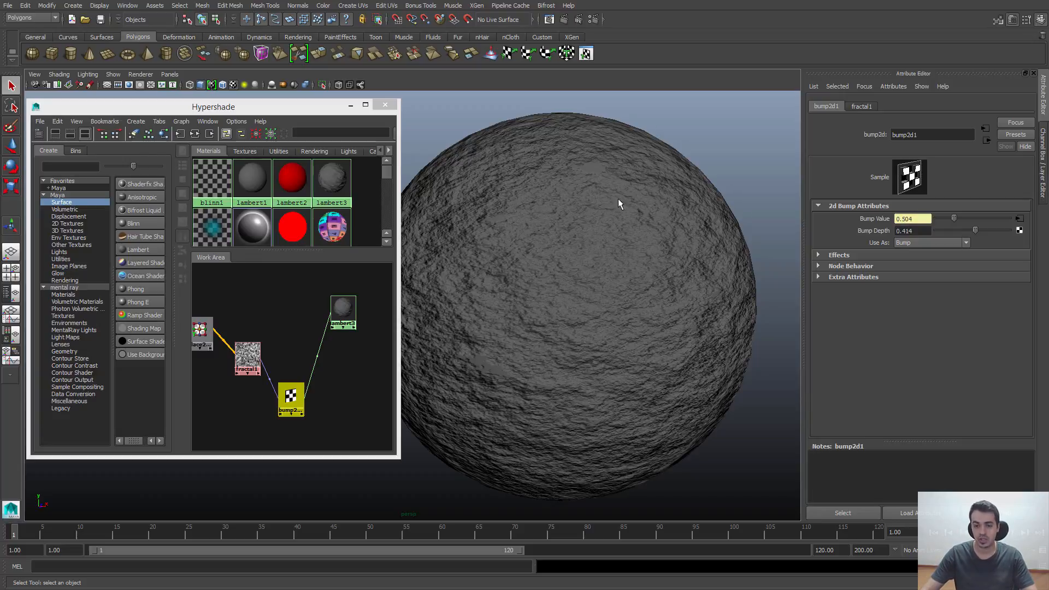
# - Examine the bumped sphere's surface and silhouette from near and far, comparing it with the mesh wireframe
pyautogui.click(626, 316)
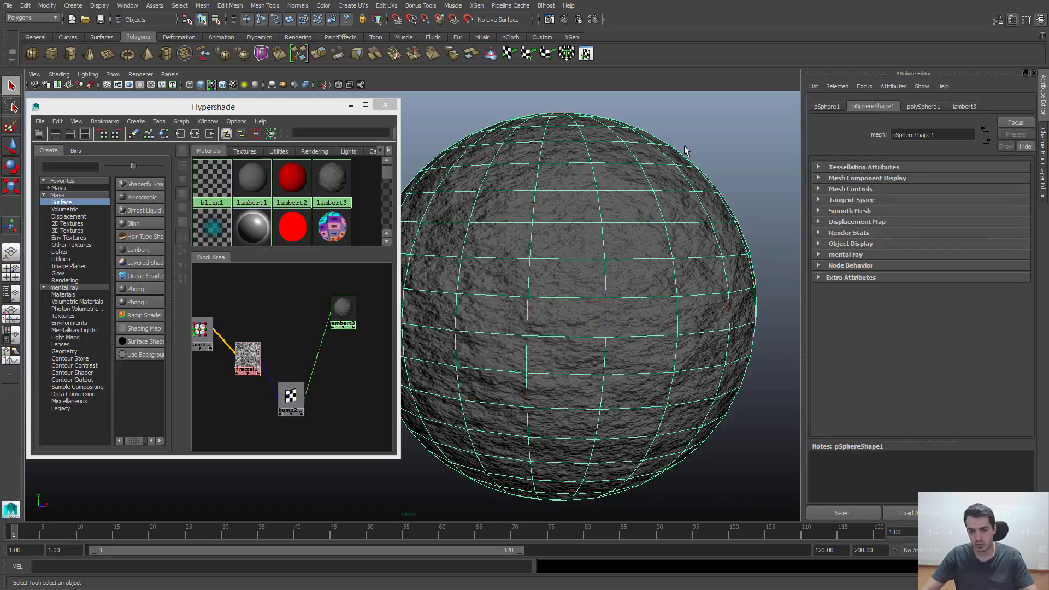
pyautogui.click(683, 145)
pyautogui.keyDown('alt'); pyautogui.moveTo(668, 194); pyautogui.dragTo(655, 257); pyautogui.keyUp('alt')
pyautogui.click(675, 180)
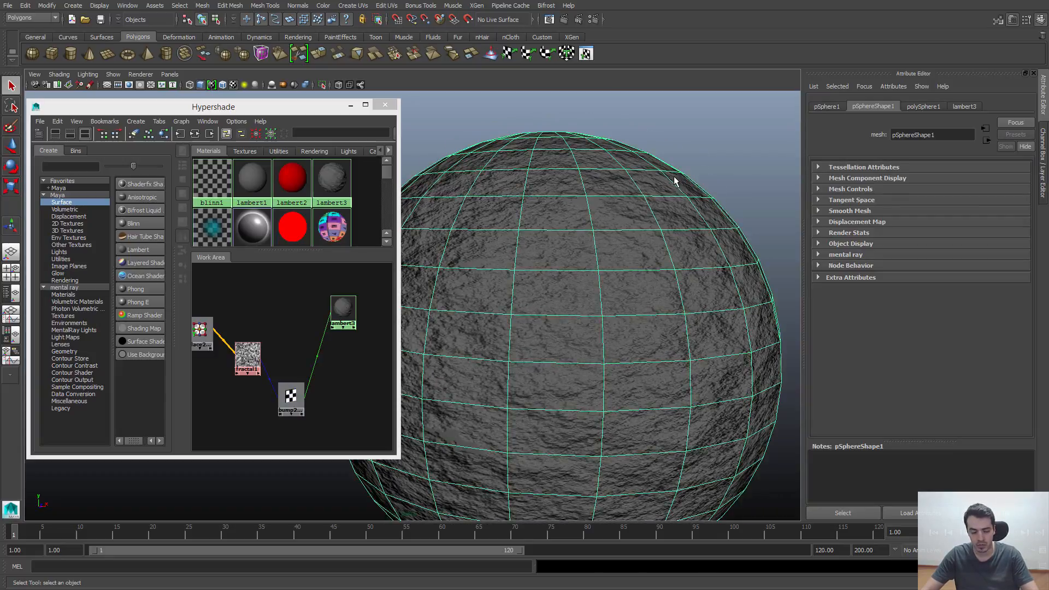
pyautogui.click(690, 168)
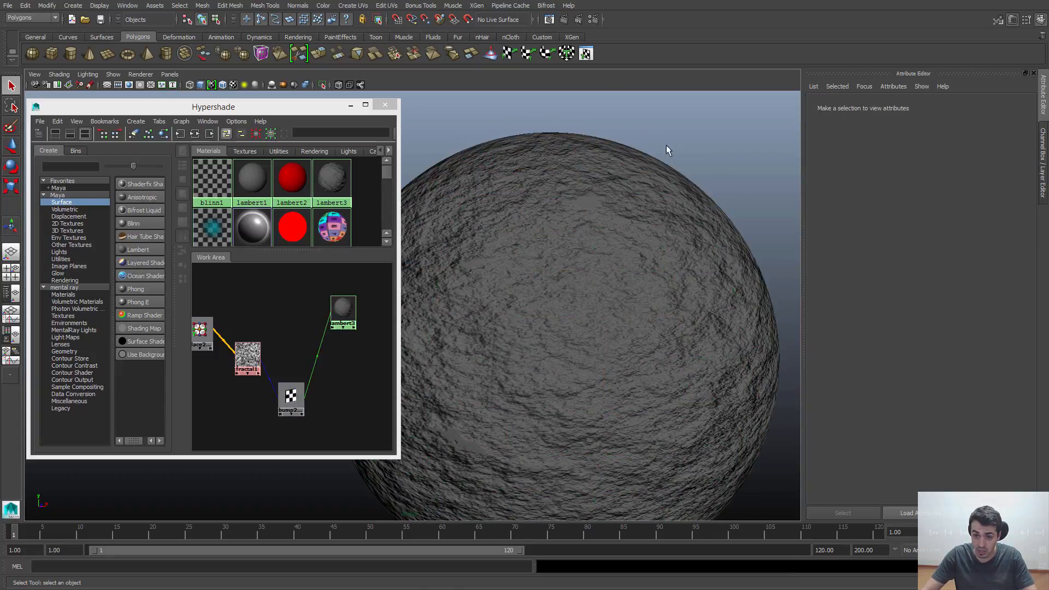
pyautogui.keyDown('alt'); pyautogui.moveTo(663, 146); pyautogui.dragTo(481, 247, button='middle'); pyautogui.keyUp('alt')
pyautogui.keyDown('alt'); pyautogui.moveTo(481, 247); pyautogui.dragTo(540, 265, button='right'); pyautogui.keyUp('alt')
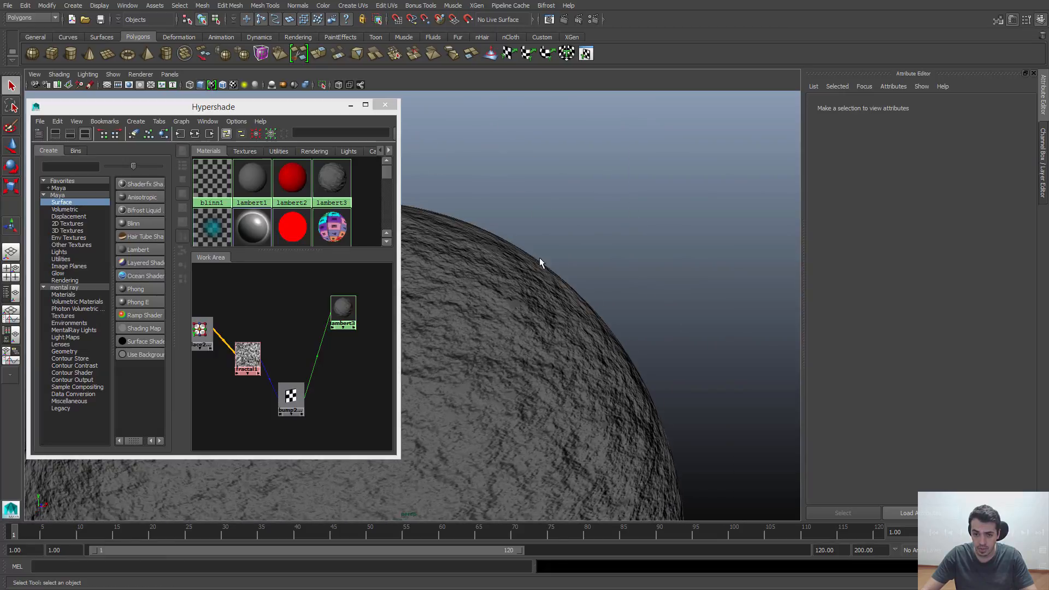
pyautogui.keyDown('alt'); pyautogui.moveTo(605, 329); pyautogui.dragTo(663, 250, button='right'); pyautogui.keyUp('alt')
pyautogui.keyDown('alt'); pyautogui.moveTo(570, 192); pyautogui.dragTo(587, 247, button='middle'); pyautogui.keyUp('alt')
pyautogui.click(576, 291)
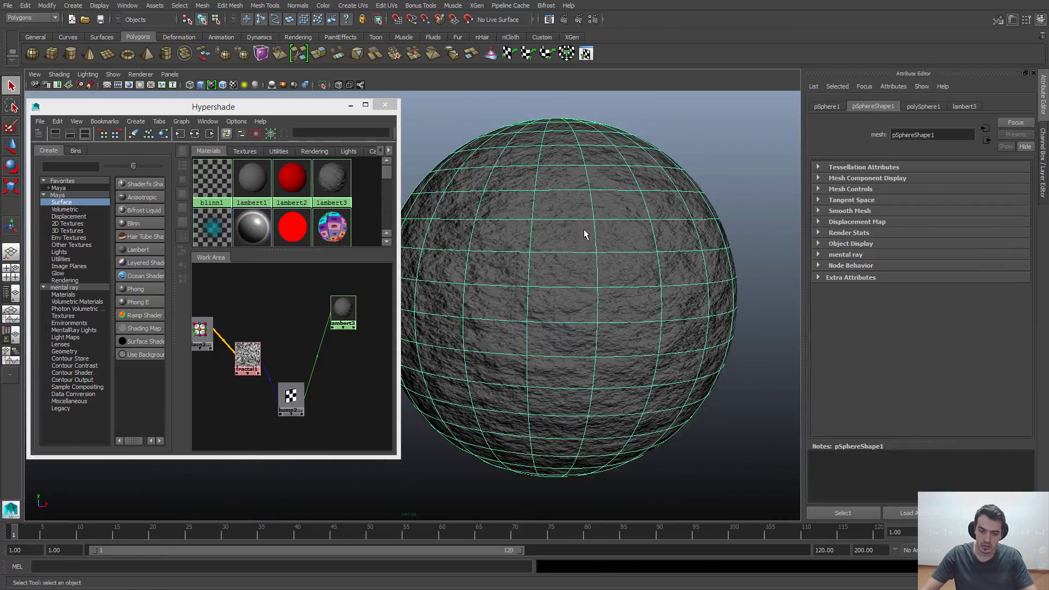
pyautogui.scroll(2, 608, 265)
pyautogui.click(734, 161)
pyautogui.click(549, 300)
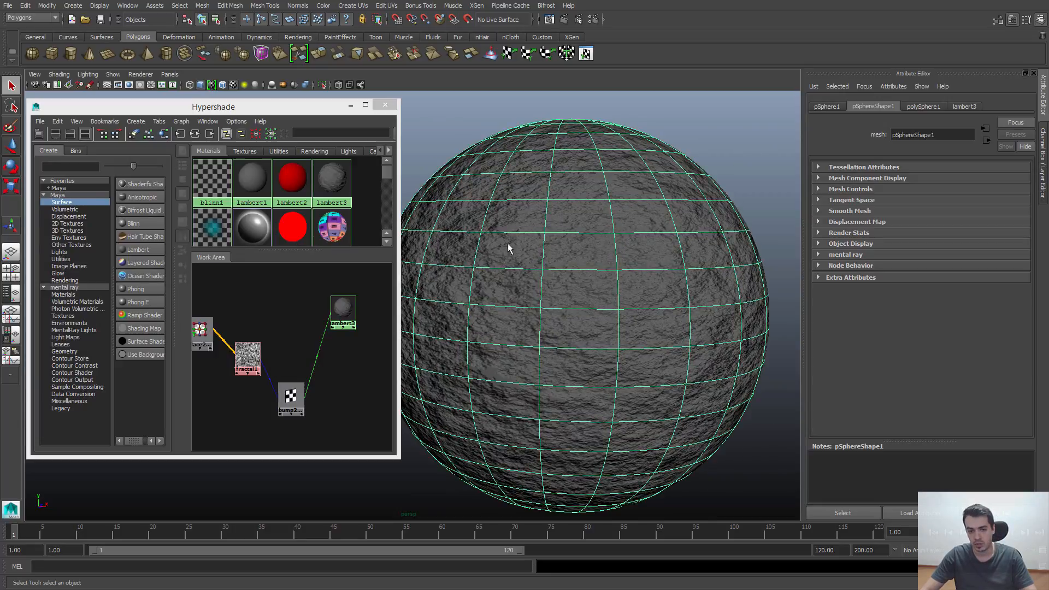
pyautogui.click(742, 162)
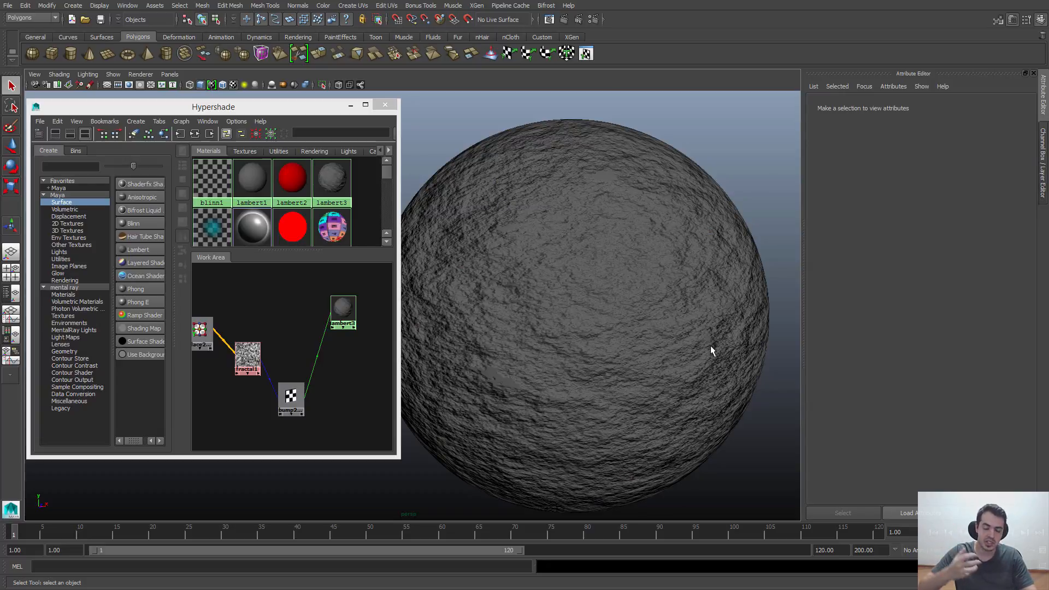
# - Reduce the Bump Depth of bump2d1 to about -0.038, and delete the placement, fractal and bump nodes from the network
pyautogui.click(290, 398)
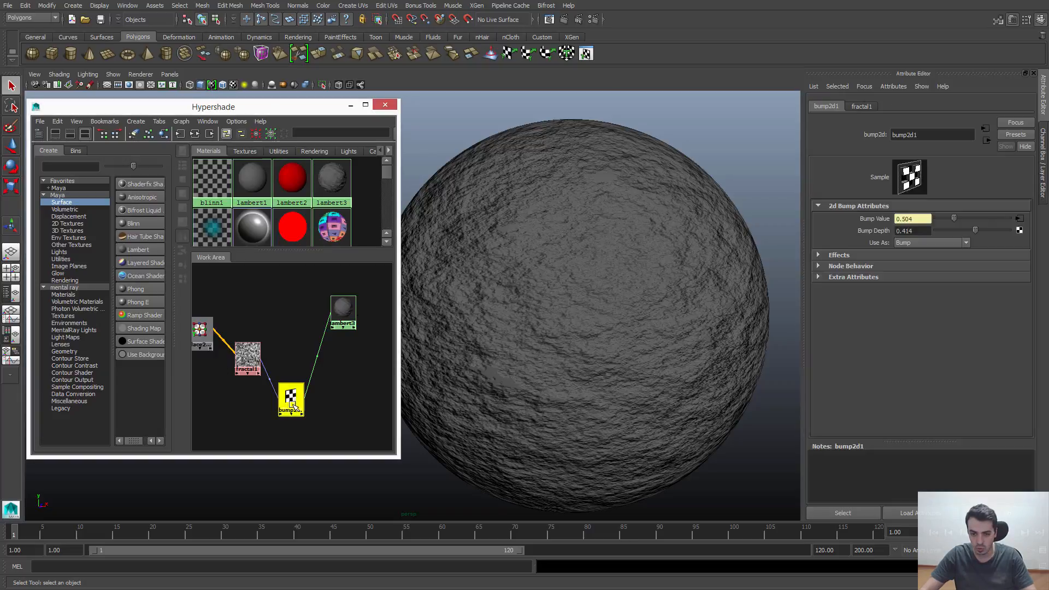
pyautogui.moveTo(959, 232); pyautogui.dragTo(971, 230)
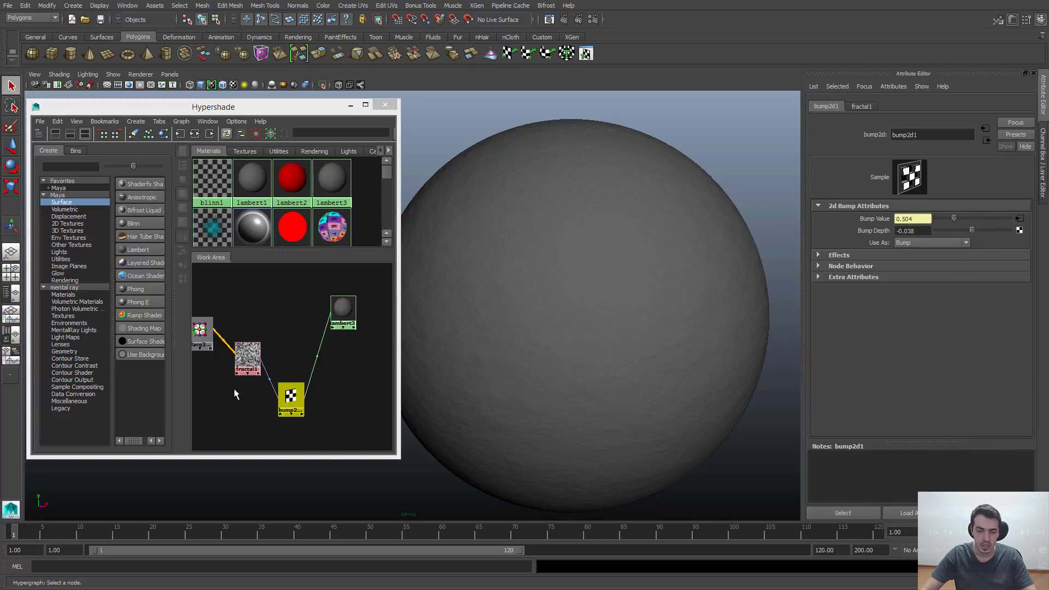
pyautogui.keyDown('alt'); pyautogui.moveTo(255, 391); pyautogui.dragTo(244, 389, button='right'); pyautogui.keyUp('alt')
pyautogui.moveTo(300, 421); pyautogui.dragTo(207, 329)
pyautogui.press('Delete')
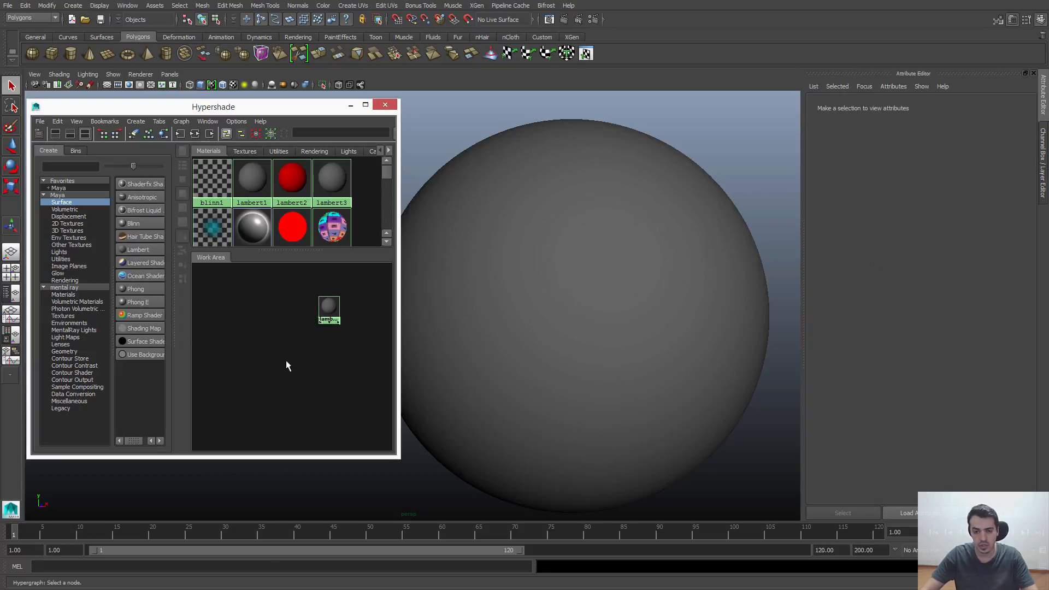
# - Create a Checker 2D texture, place its node below and beside lambert3, and select its place2dTexture3 node
pyautogui.keyDown('alt'); pyautogui.moveTo(603, 284); pyautogui.dragTo(539, 298, button='right'); pyautogui.keyUp('alt')
pyautogui.keyDown('alt'); pyautogui.moveTo(539, 298); pyautogui.dragTo(576, 300, button='middle'); pyautogui.keyUp('alt')
pyautogui.keyDown('alt'); pyautogui.moveTo(577, 300); pyautogui.dragTo(596, 317, button='right'); pyautogui.keyUp('alt')
pyautogui.click(242, 374)
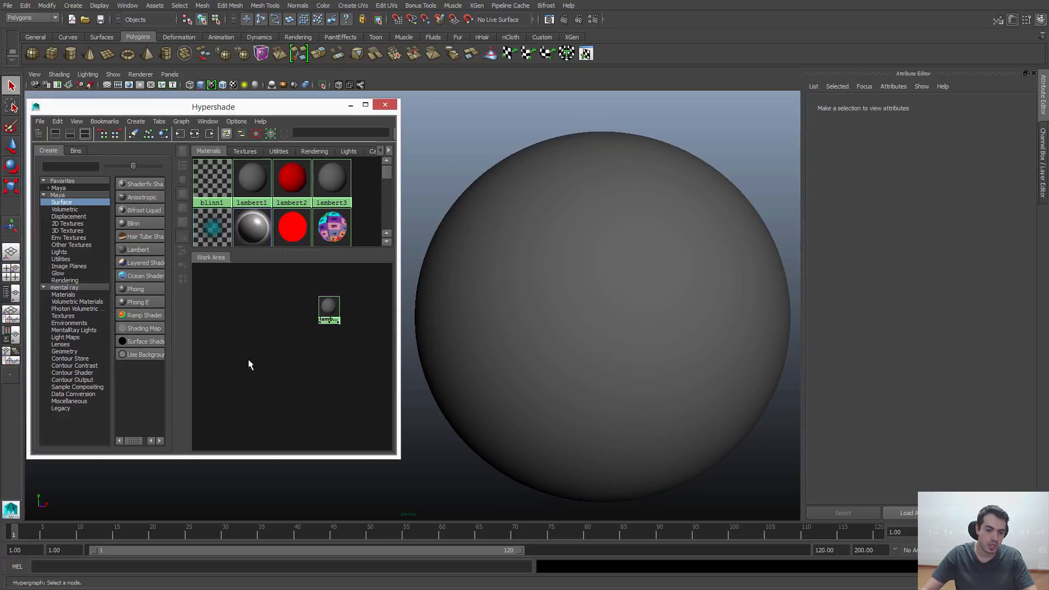
pyautogui.click(62, 224)
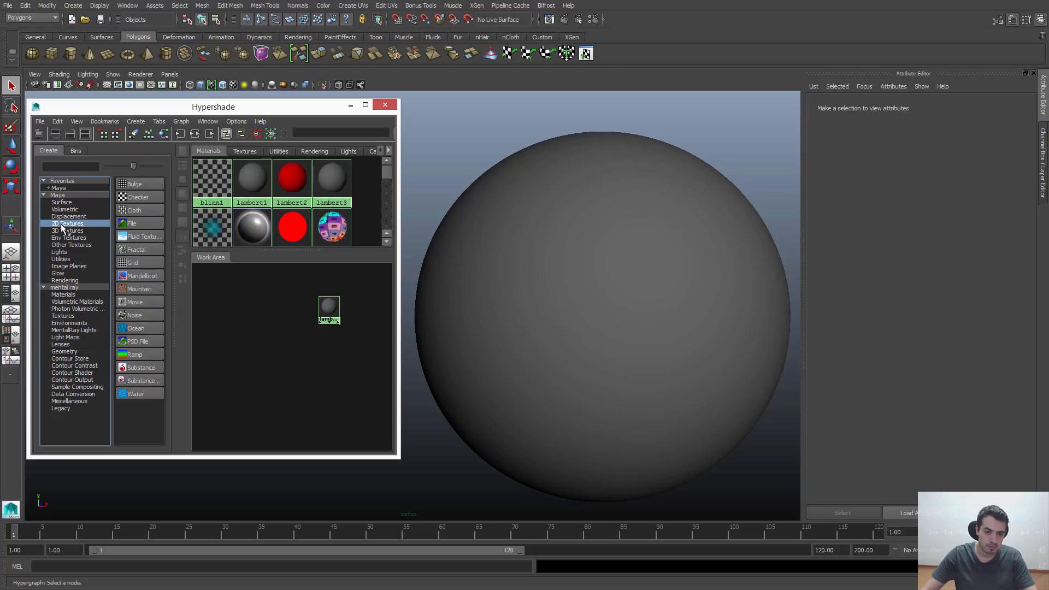
pyautogui.click(134, 198)
pyautogui.moveTo(247, 280); pyautogui.dragTo(237, 379)
pyautogui.click(212, 316)
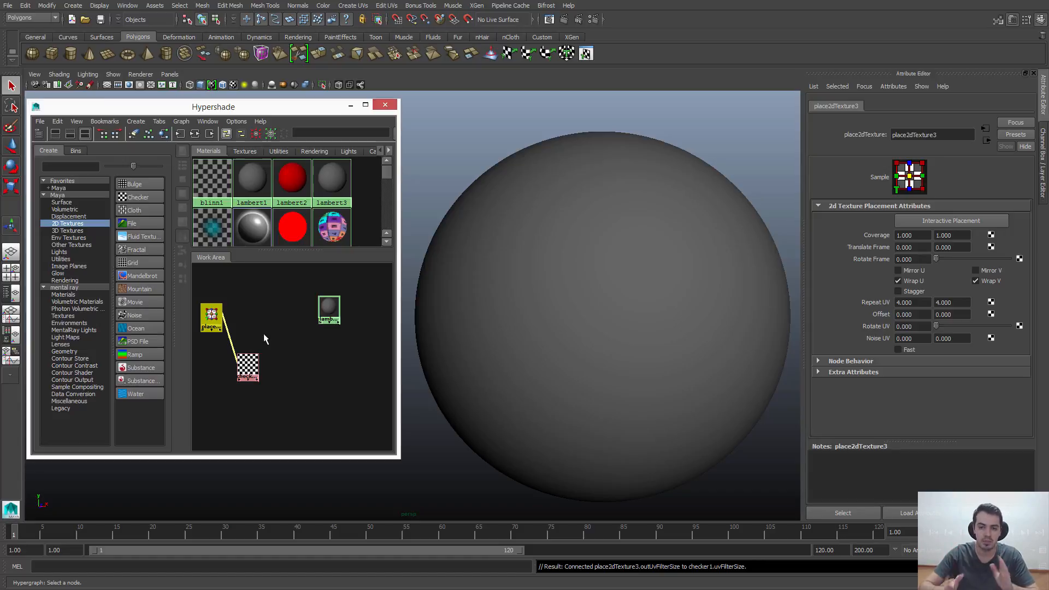
pyautogui.keyDown('alt'); pyautogui.moveTo(263, 336); pyautogui.dragTo(305, 356, button='right'); pyautogui.keyUp('alt')
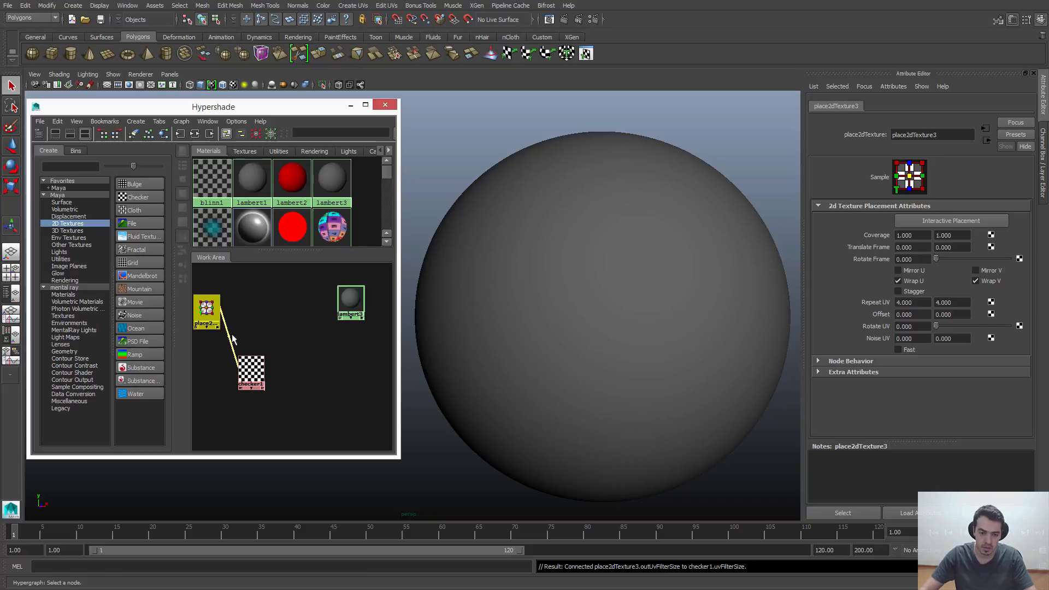
# - Assign the lambert3 material to the polygon sphere from its node in the network
pyautogui.scroll(-4, 311, 341)
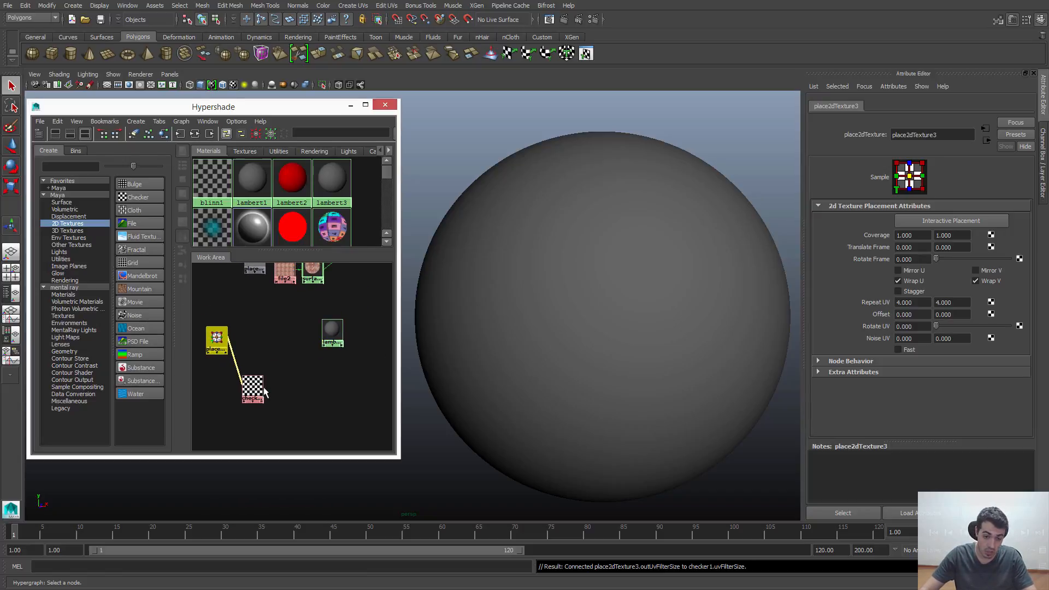
pyautogui.keyDown('alt'); pyautogui.moveTo(271, 373); pyautogui.dragTo(266, 381, button='middle'); pyautogui.keyUp('alt')
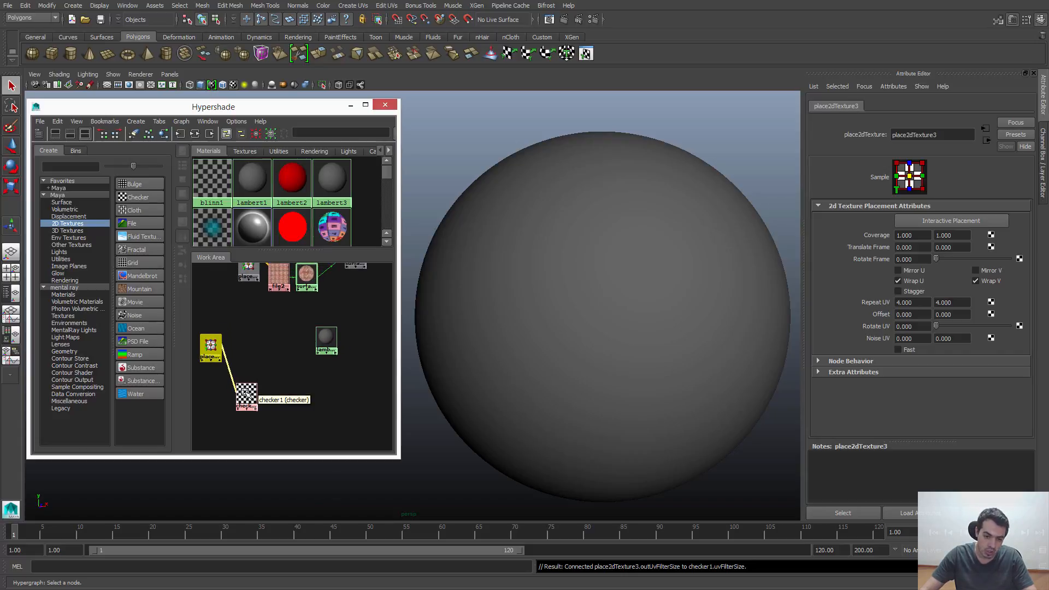
pyautogui.moveTo(246, 393)
pyautogui.mouseDown(button='middle')
pyautogui.moveTo(282, 383)
pyautogui.moveTo(266, 392)
pyautogui.mouseUp(button='middle')
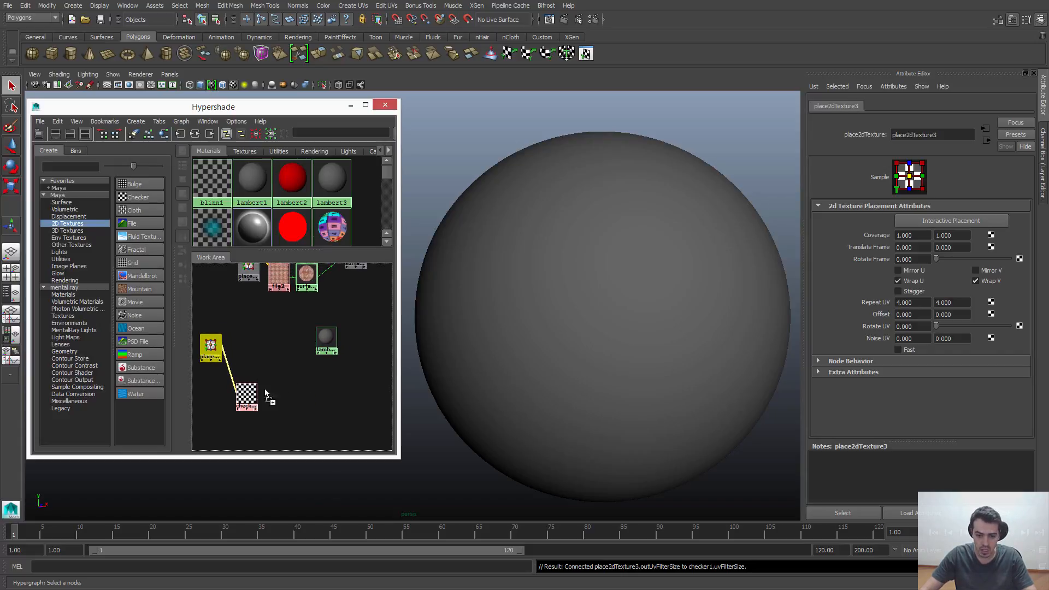
pyautogui.moveTo(327, 342); pyautogui.dragTo(282, 392, button='middle')
pyautogui.click(242, 322)
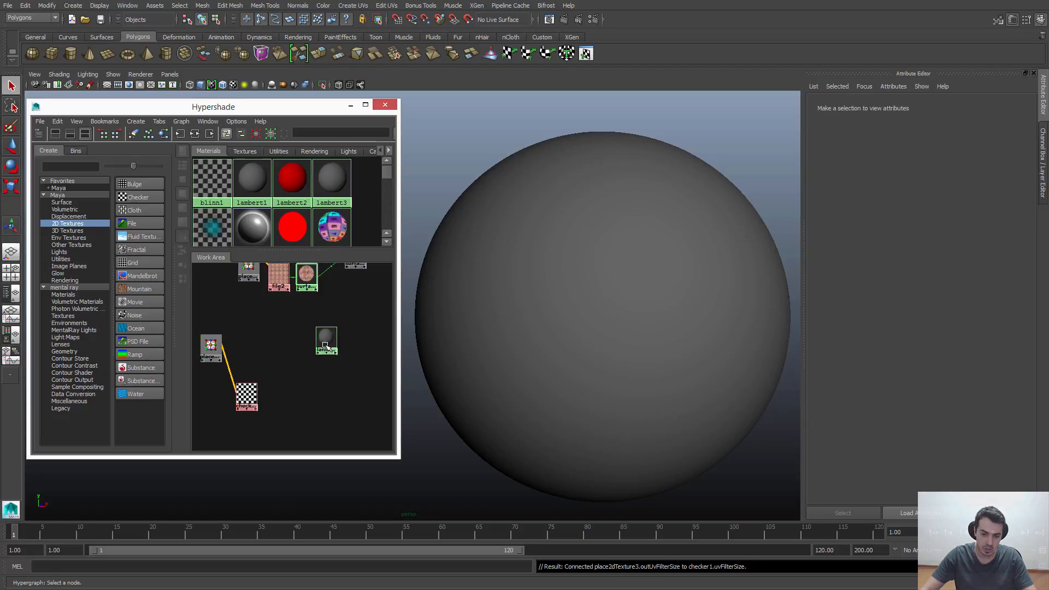
pyautogui.moveTo(325, 338); pyautogui.dragTo(564, 279, button='middle')
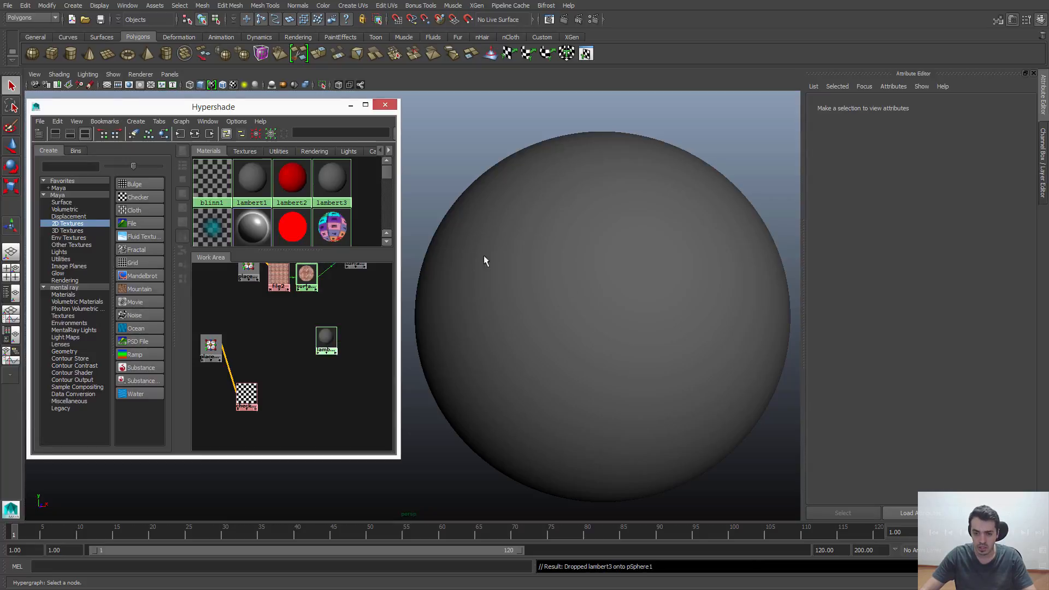
pyautogui.moveTo(326, 339)
pyautogui.mouseDown(button='middle')
pyautogui.moveTo(335, 358)
pyautogui.moveTo(612, 303)
pyautogui.mouseUp(button='middle')
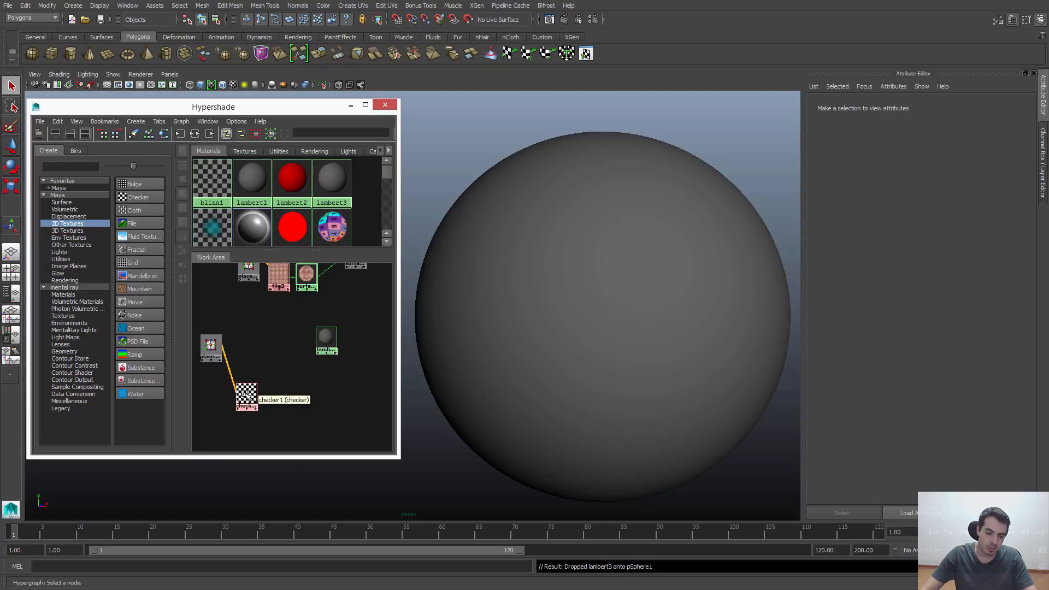
# - Connect checker1 to lambert3 as a displacement map, and move the new displacement shader node away from the checker node
pyautogui.moveTo(246, 392); pyautogui.dragTo(249, 402, button='middle')
pyautogui.moveTo(314, 381); pyautogui.dragTo(329, 347, button='middle')
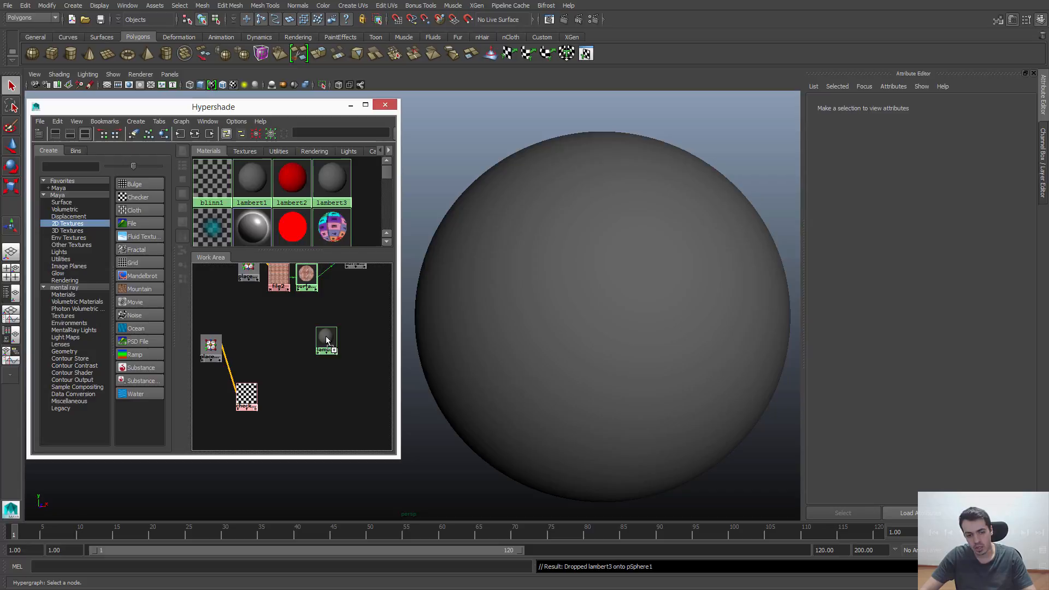
pyautogui.moveTo(326, 340); pyautogui.dragTo(326, 340, button='middle')
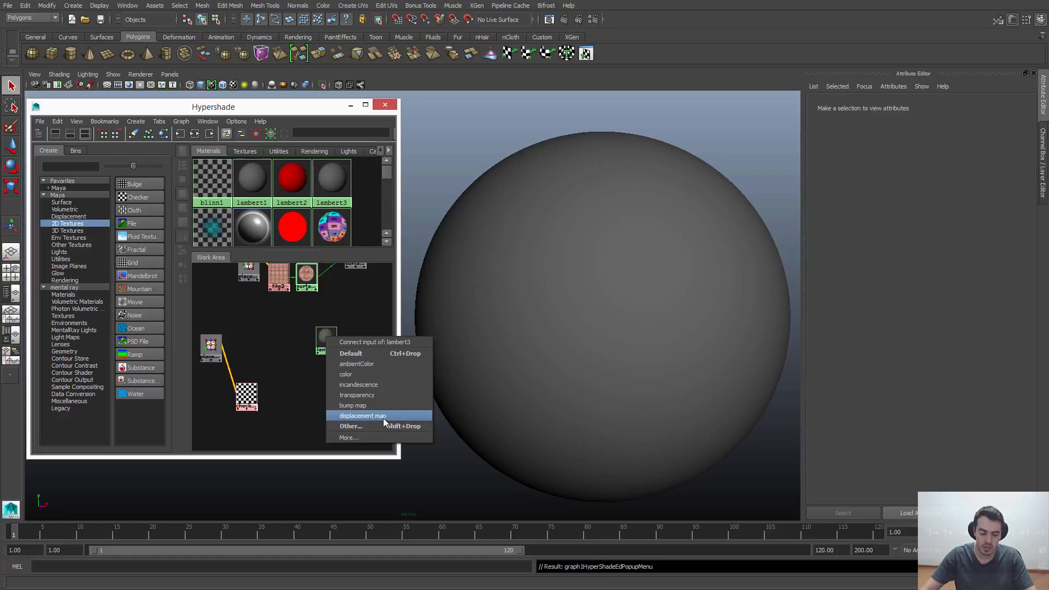
pyautogui.click(355, 417)
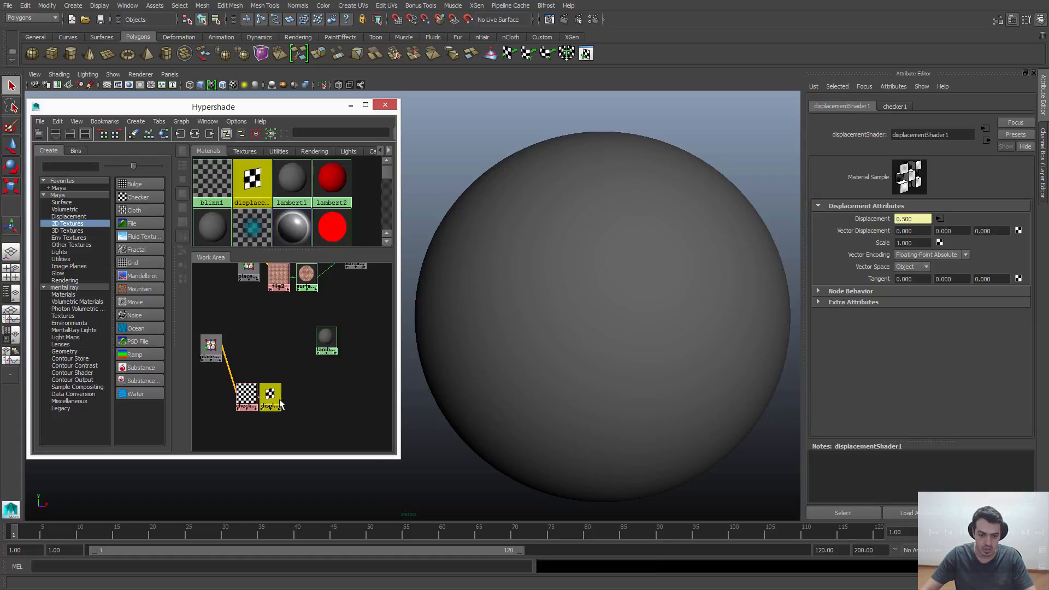
pyautogui.moveTo(273, 407); pyautogui.dragTo(298, 399)
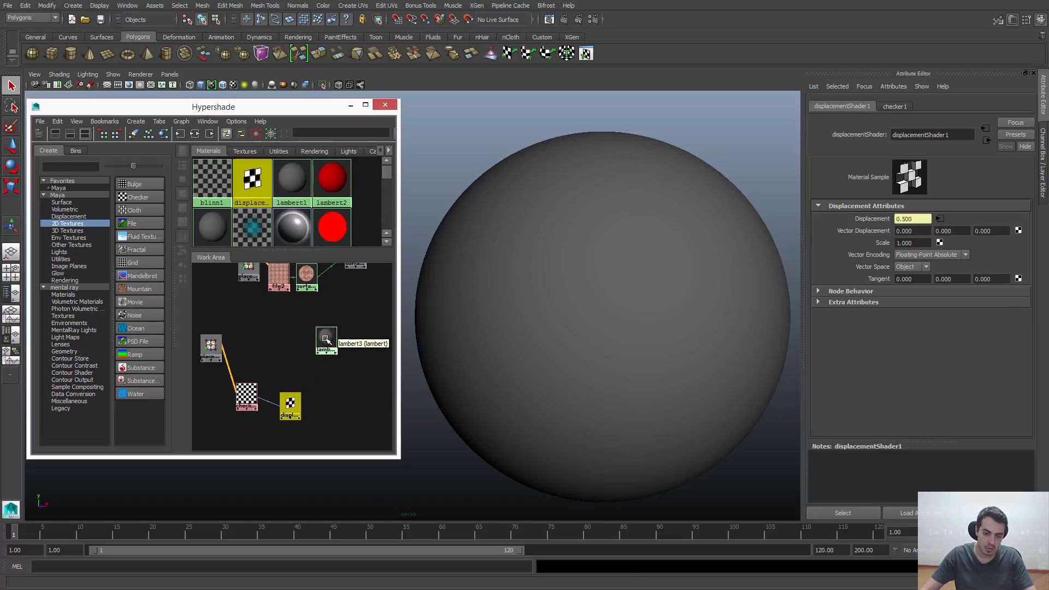
# - Graph the input and output connections of lambert3, and spread the light linker, render partition and sphere shape nodes outward
pyautogui.keyDown('alt'); pyautogui.moveTo(295, 360); pyautogui.dragTo(259, 355, button='middle'); pyautogui.keyUp('alt')
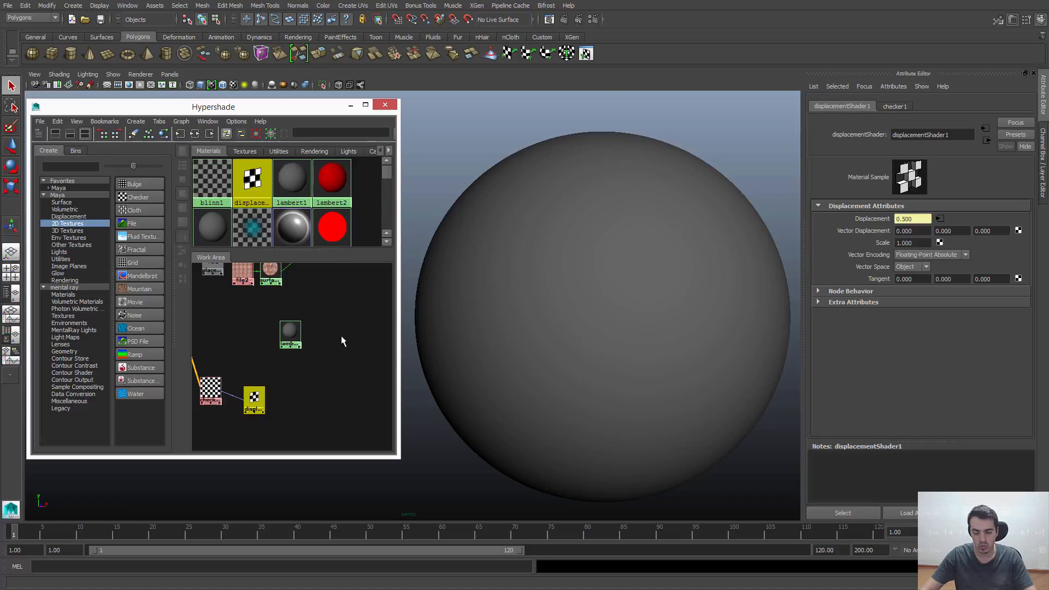
pyautogui.moveTo(338, 287)
pyautogui.keyDown('alt'); pyautogui.mouseDown(button='middle')
pyautogui.moveTo(261, 341)
pyautogui.moveTo(324, 278)
pyautogui.mouseUp(button='middle'); pyautogui.keyUp('alt')
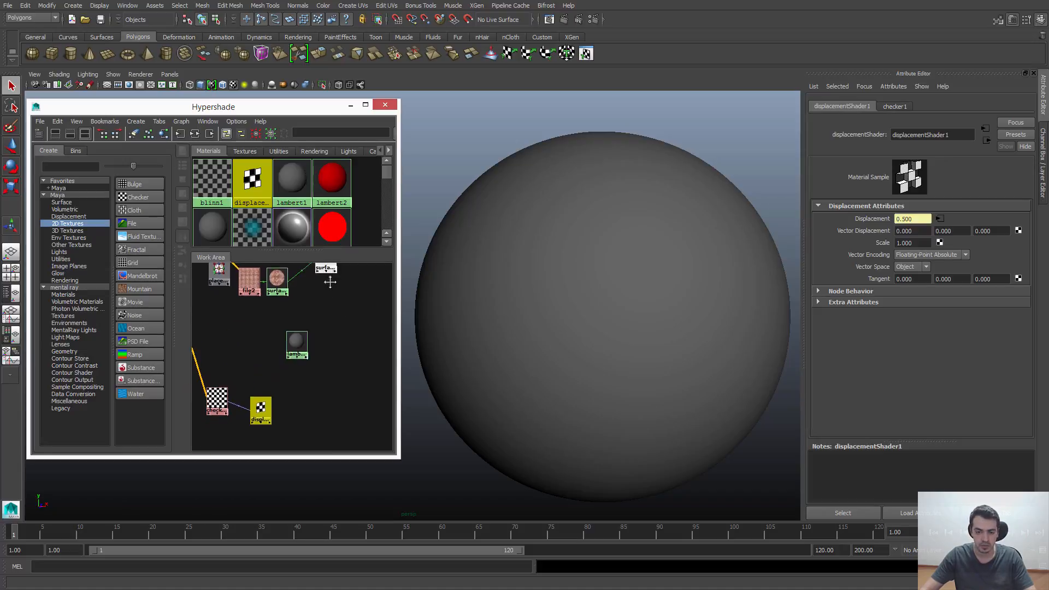
pyautogui.click(293, 346)
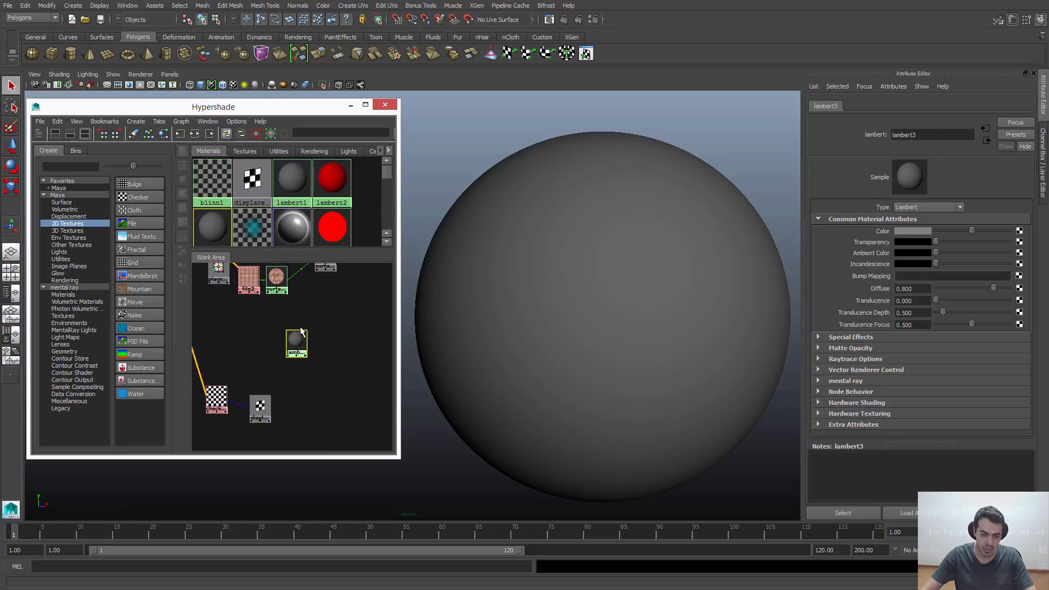
pyautogui.click(196, 136)
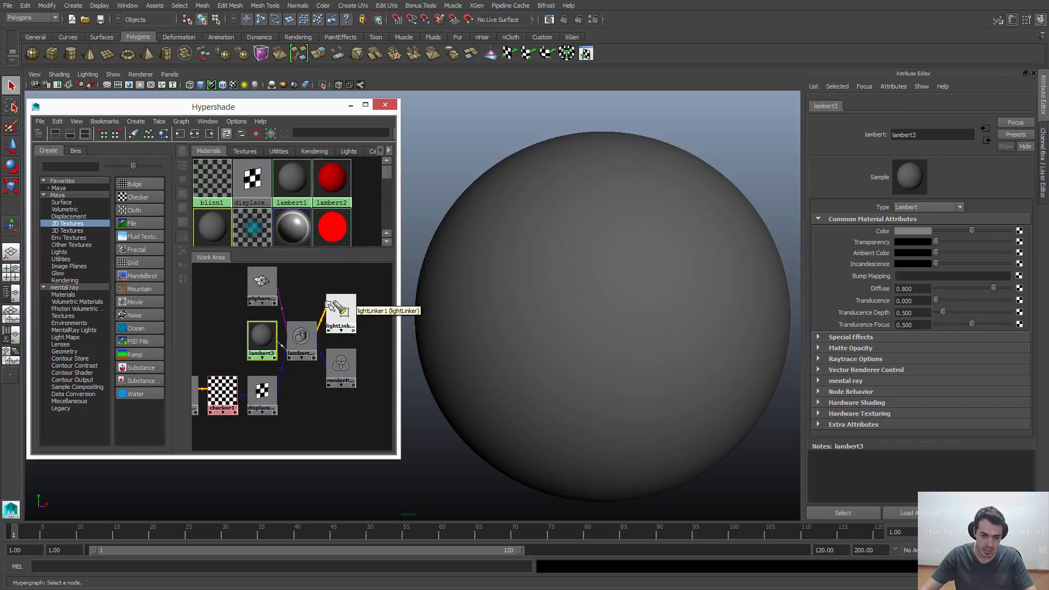
pyautogui.moveTo(386, 278); pyautogui.dragTo(396, 272)
pyautogui.moveTo(350, 365); pyautogui.dragTo(398, 350)
pyautogui.moveTo(254, 294); pyautogui.dragTo(335, 262)
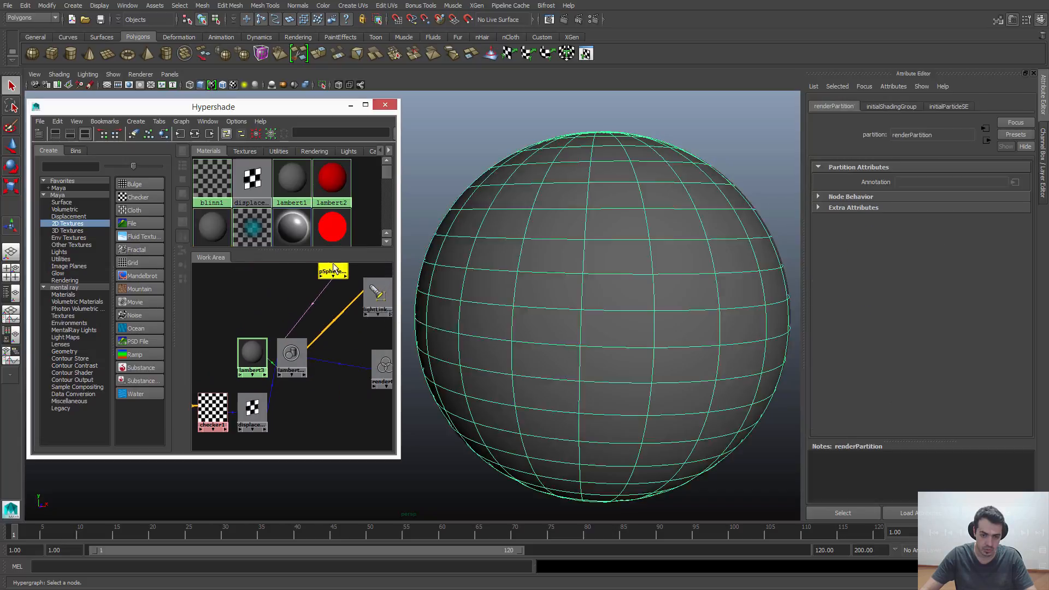
# - Move the displacementShader1 node lower and the lambert3 node farther from its shading group
pyautogui.keyDown('alt'); pyautogui.moveTo(297, 350); pyautogui.dragTo(330, 356, button='middle'); pyautogui.keyUp('alt')
pyautogui.click(327, 363)
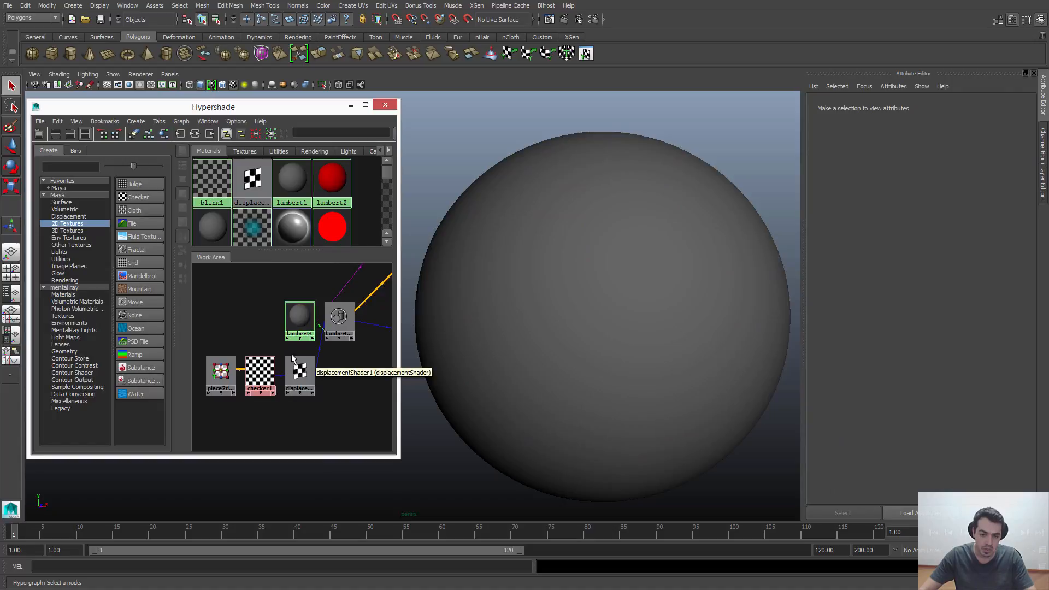
pyautogui.moveTo(301, 375); pyautogui.dragTo(309, 406)
pyautogui.moveTo(304, 308); pyautogui.dragTo(272, 302)
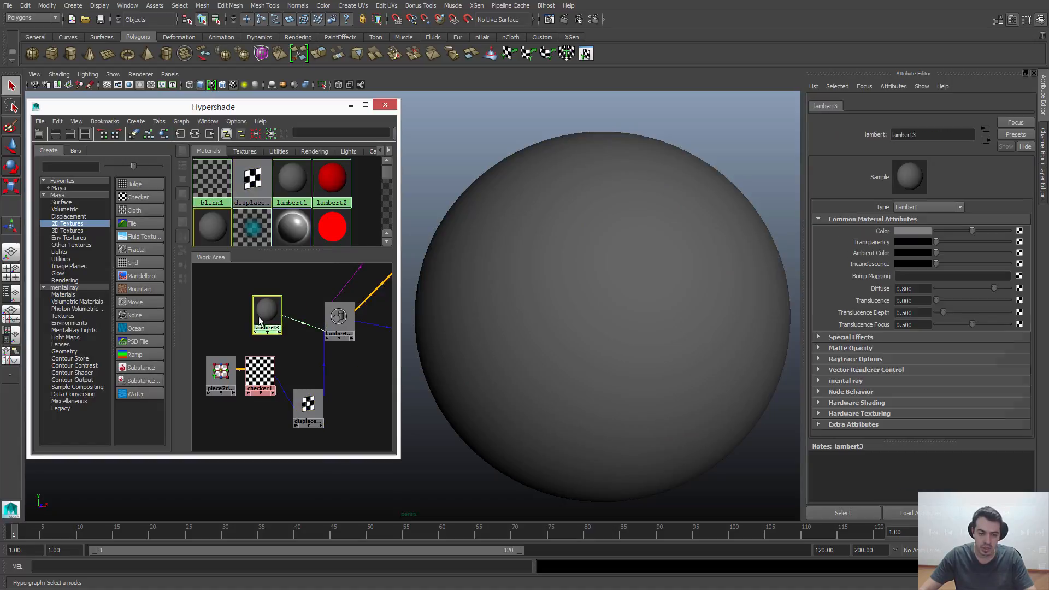
# - Inspect the lambert3 shading group and displacementShader1 to see how the displacement connects and which attributes it has
pyautogui.click(337, 327)
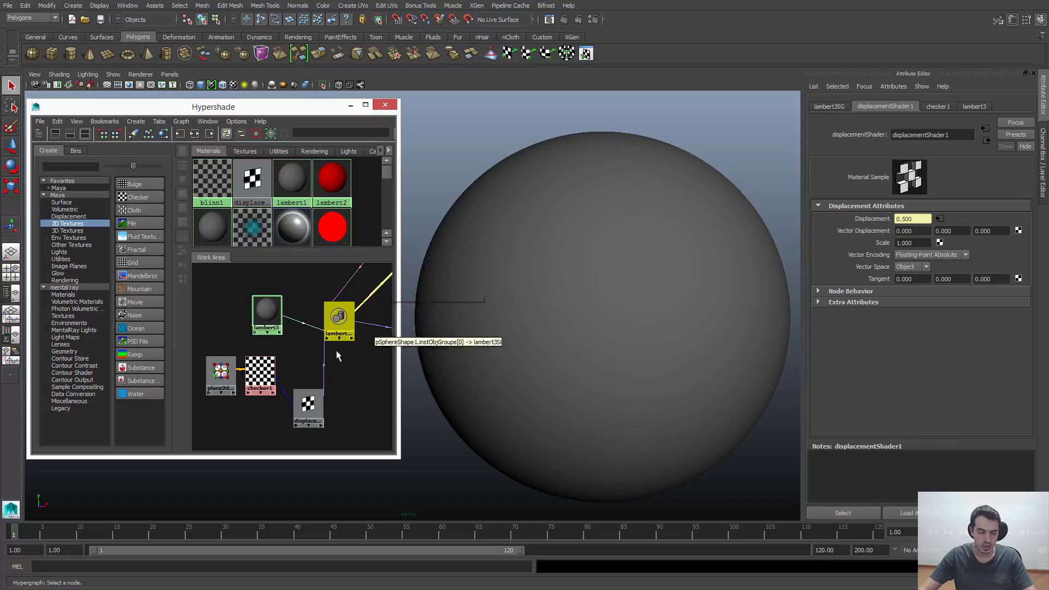
pyautogui.moveTo(276, 396)
pyautogui.keyDown('alt'); pyautogui.mouseDown(button='middle')
pyautogui.moveTo(324, 351)
pyautogui.moveTo(290, 387)
pyautogui.mouseUp(button='middle'); pyautogui.keyUp('alt')
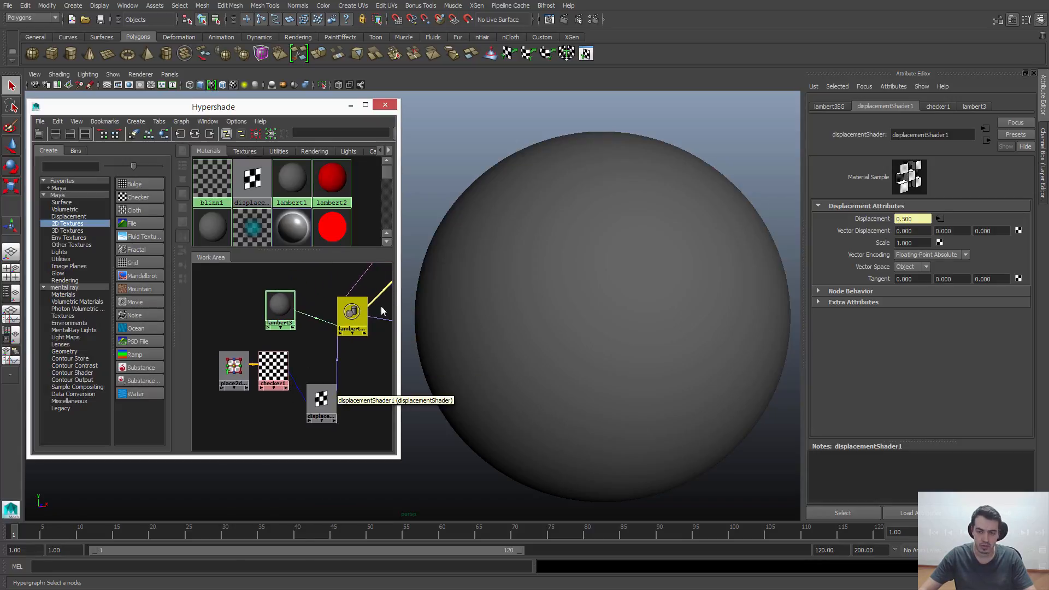
pyautogui.click(322, 400)
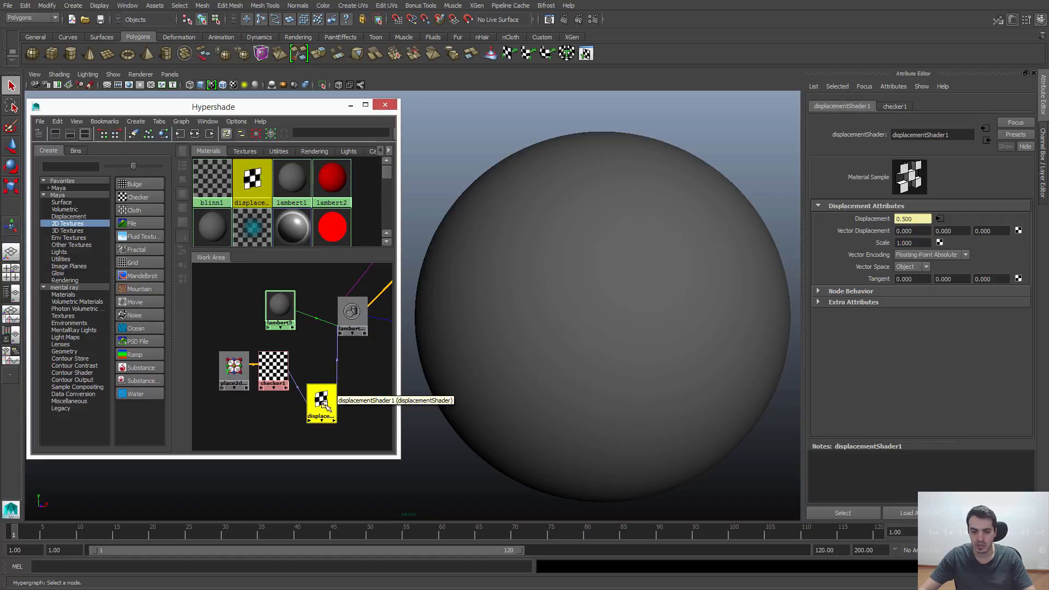
pyautogui.click(349, 381)
pyautogui.keyDown('alt'); pyautogui.moveTo(350, 378); pyautogui.dragTo(325, 377, button='middle'); pyautogui.keyUp('alt')
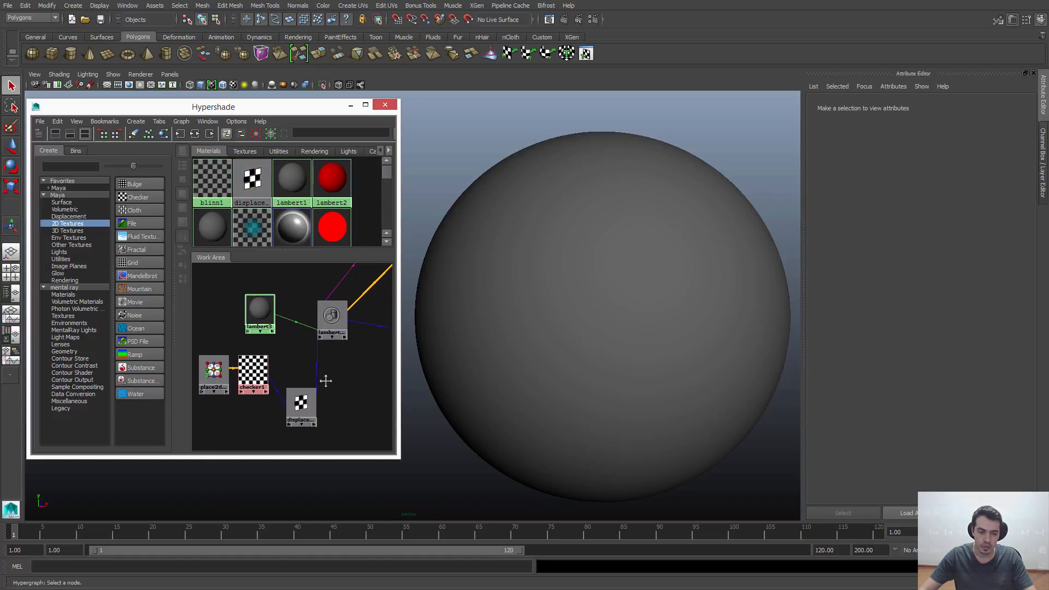
# - Render the displaced sphere from a slightly more distant perspective view, reposition the render window and close it
pyautogui.keyDown('alt'); pyautogui.moveTo(630, 250); pyautogui.dragTo(589, 260, button='right'); pyautogui.keyUp('alt')
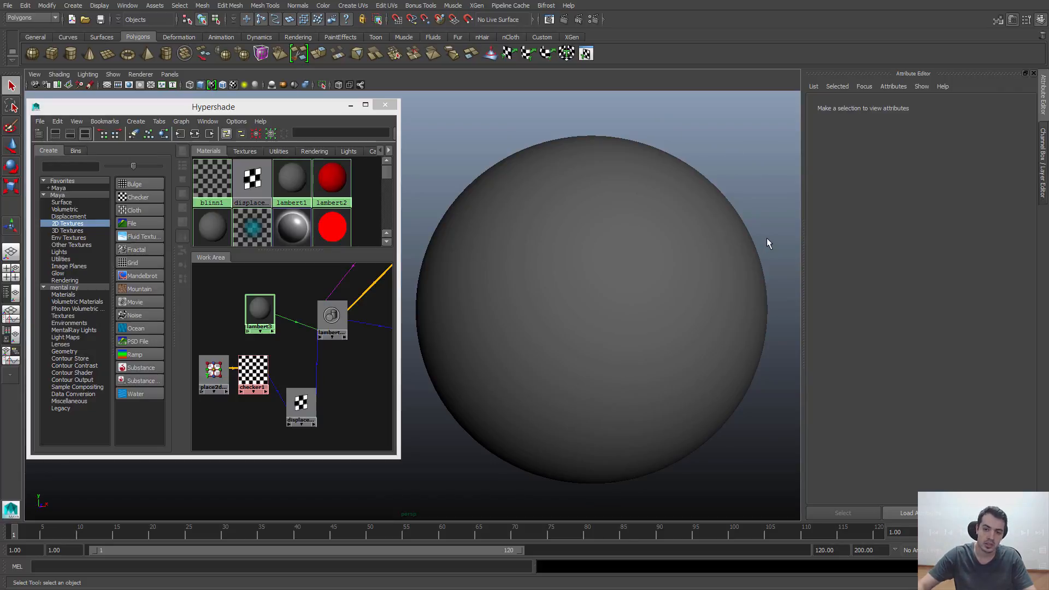
pyautogui.click(563, 21)
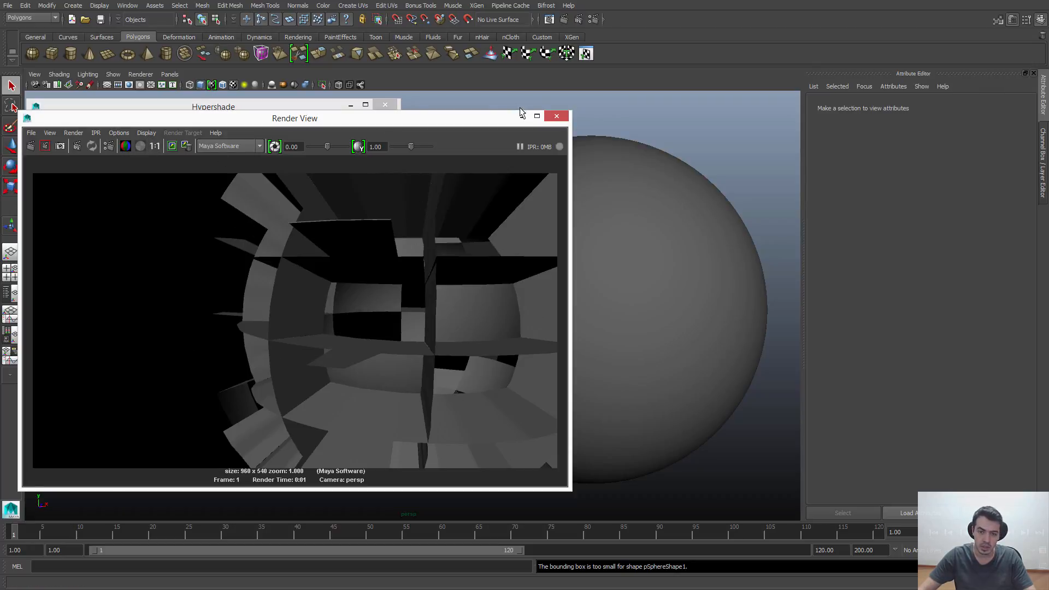
pyautogui.moveTo(520, 117); pyautogui.dragTo(727, 123)
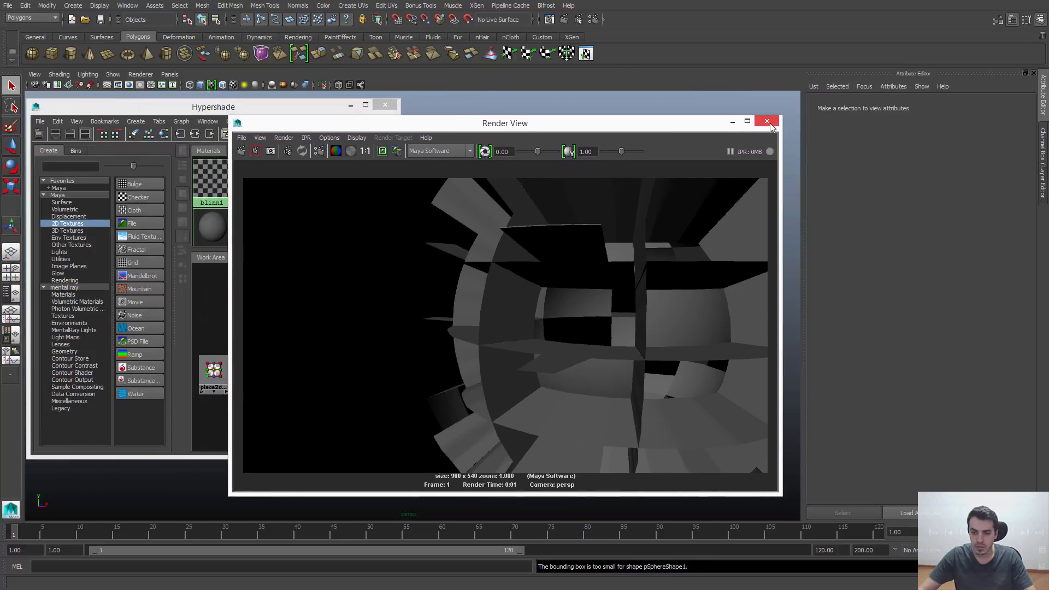
pyautogui.click(768, 122)
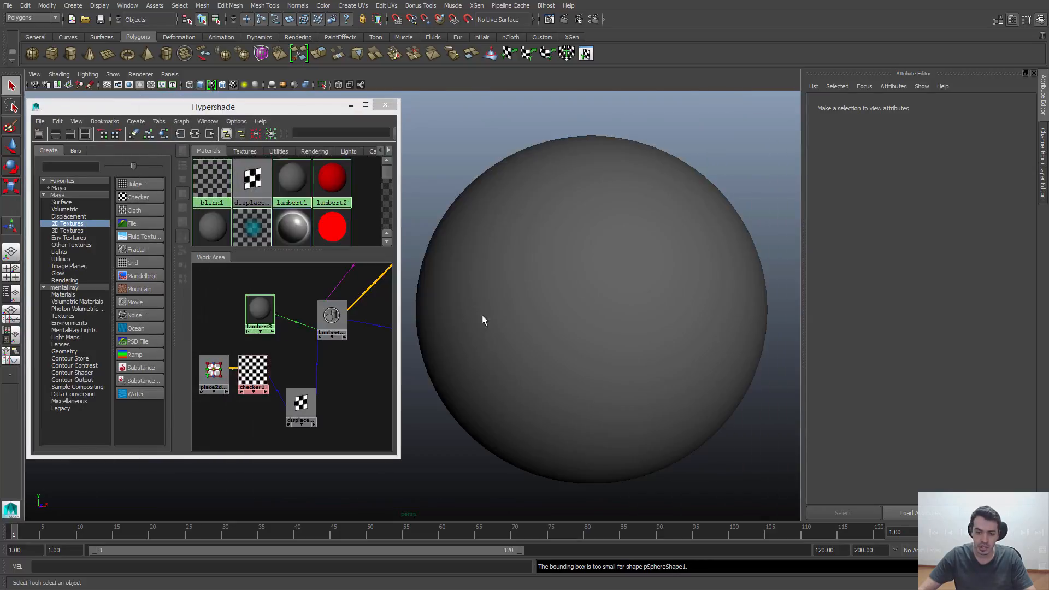
# - Connect the checker1 texture to lambert3 with the Default input so it also drives the material's color
pyautogui.click(246, 368)
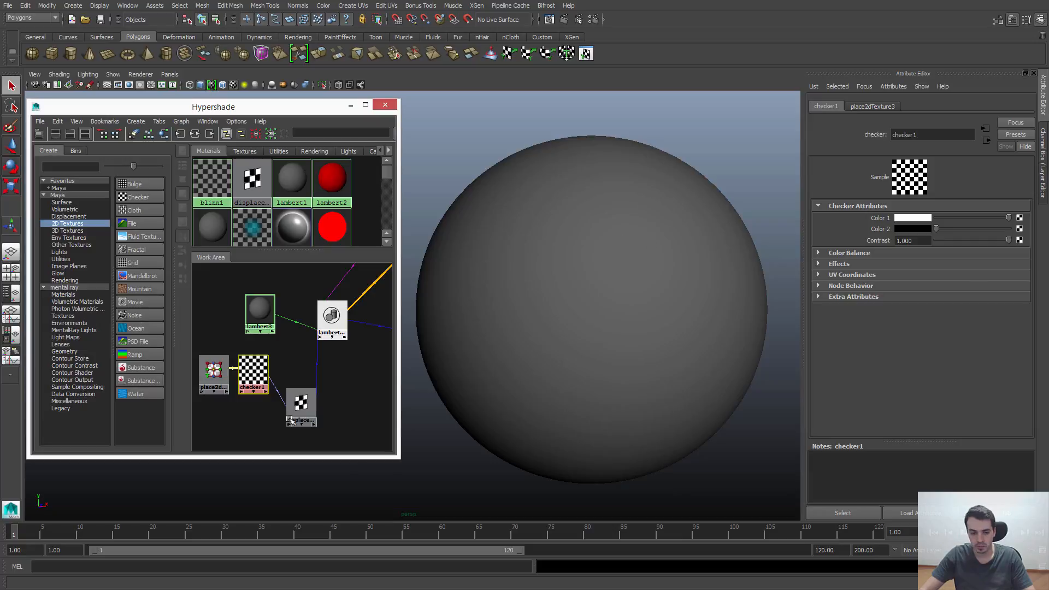
pyautogui.scroll(-2, 317, 377)
pyautogui.keyDown('alt'); pyautogui.moveTo(317, 377); pyautogui.dragTo(322, 367, button='middle'); pyautogui.keyUp('alt')
pyautogui.scroll(-2, 317, 345)
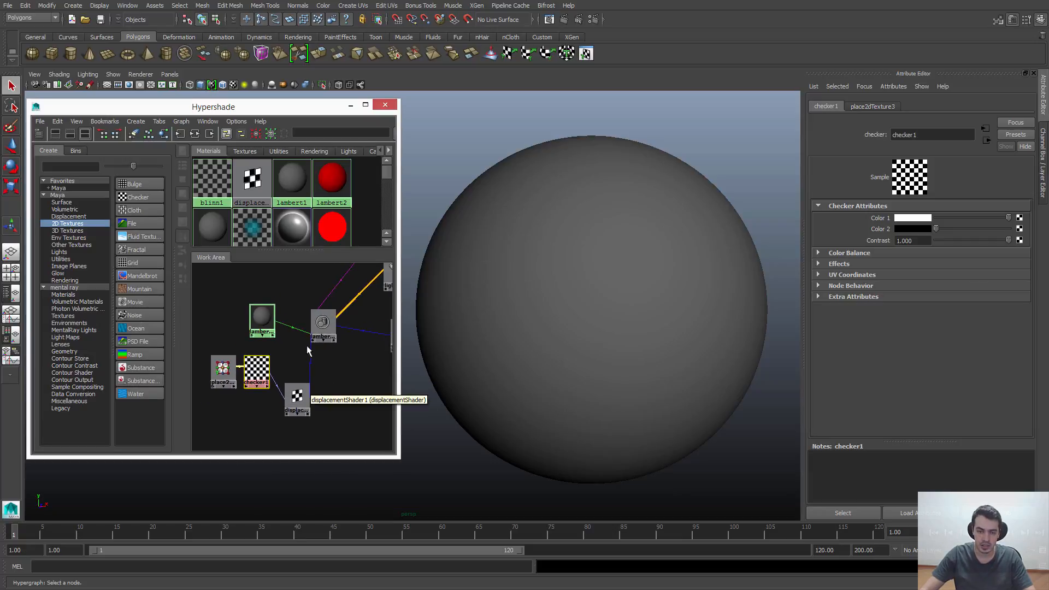
pyautogui.press('a')
pyautogui.click(319, 403)
pyautogui.keyDown('alt'); pyautogui.moveTo(311, 401); pyautogui.dragTo(335, 387, button='middle'); pyautogui.keyUp('alt')
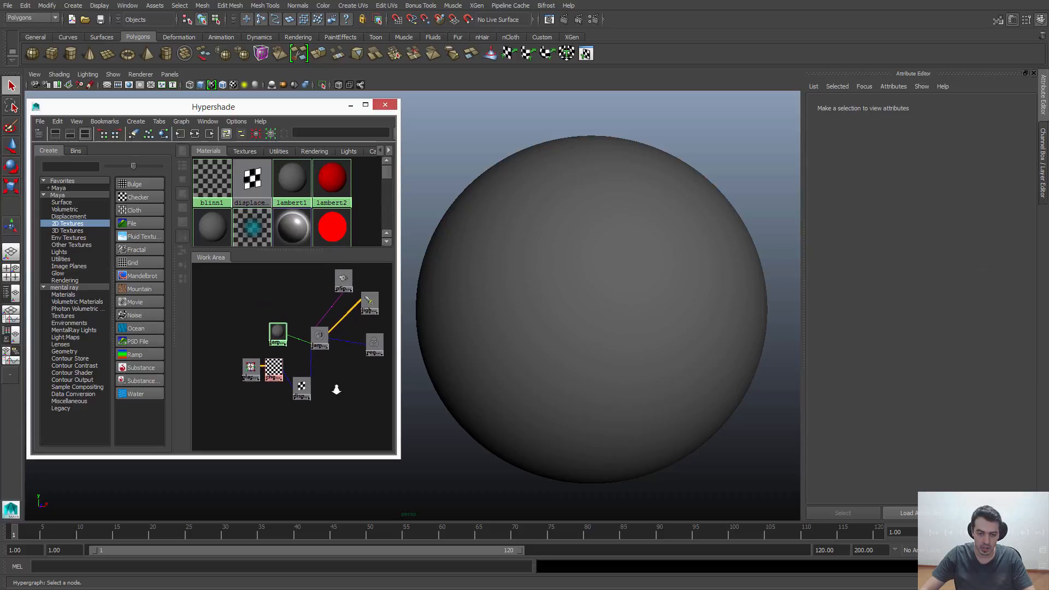
pyautogui.scroll(2, 334, 386)
pyautogui.scroll(4, 286, 387)
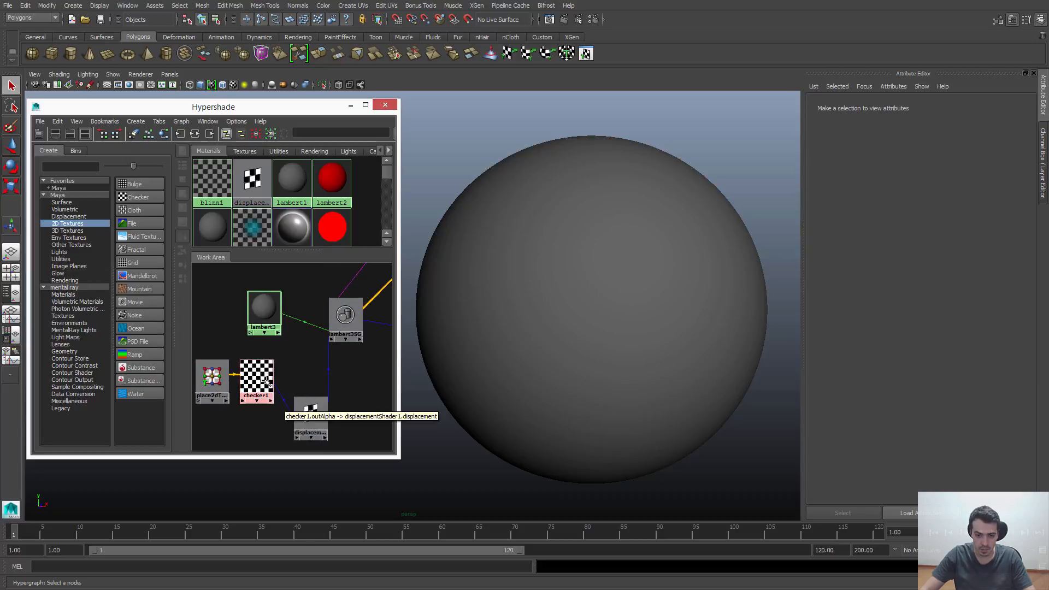
pyautogui.moveTo(257, 377); pyautogui.dragTo(266, 309, button='middle')
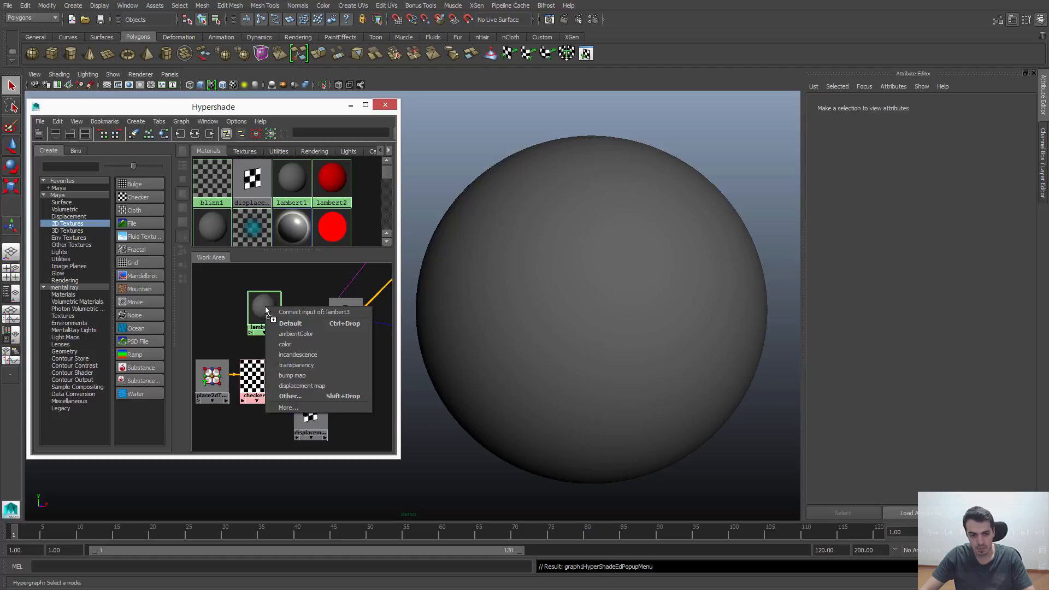
pyautogui.click(288, 325)
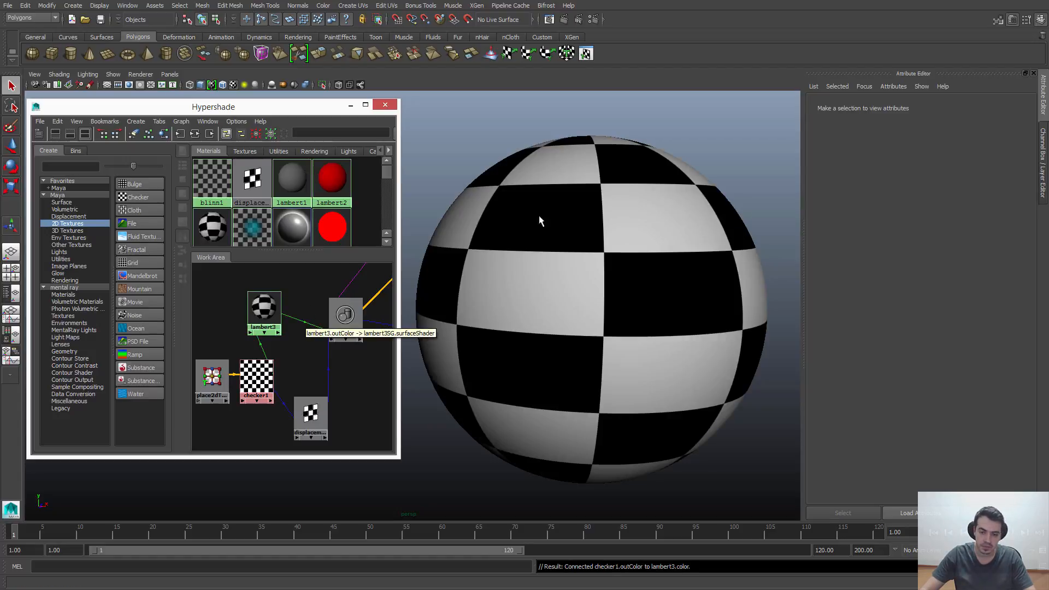
# - Render the checkered, displaced sphere, close the render, and examine the sphere's mesh wireframe against the checker squares
pyautogui.click(564, 20)
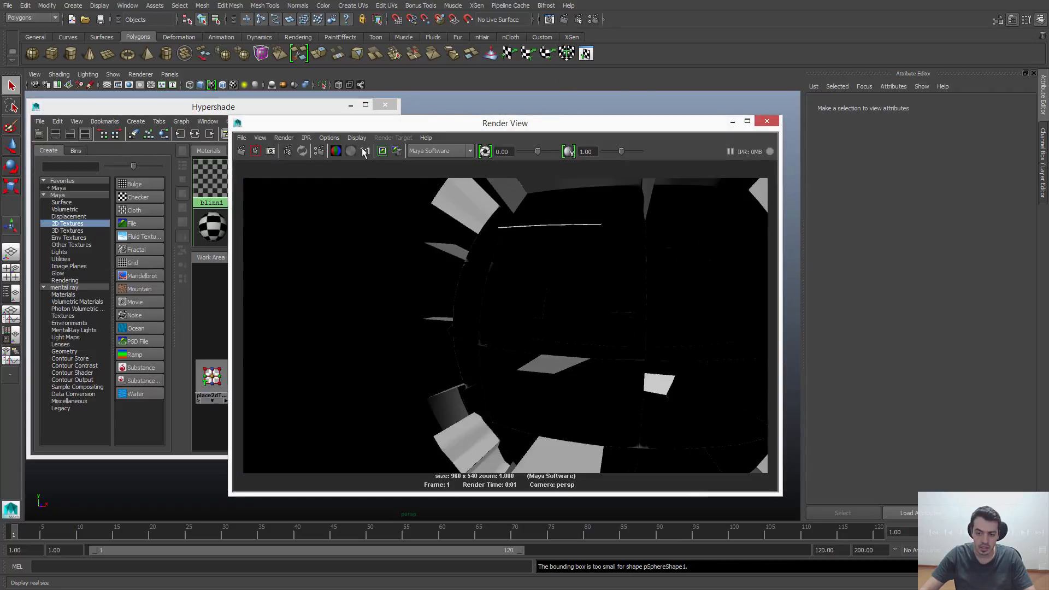
pyautogui.click(767, 121)
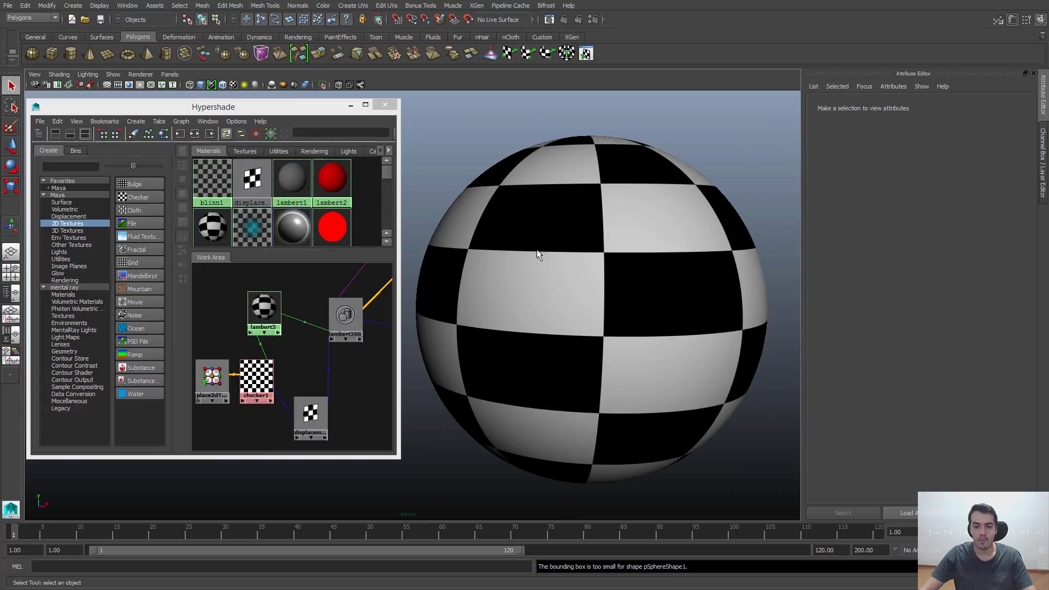
pyautogui.click(516, 306)
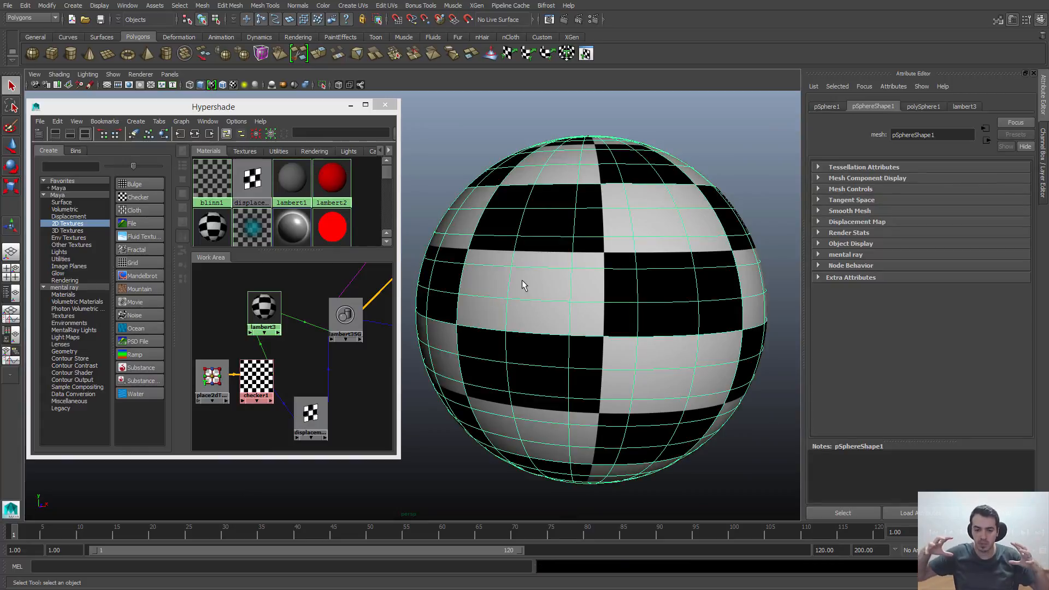
pyautogui.click(291, 366)
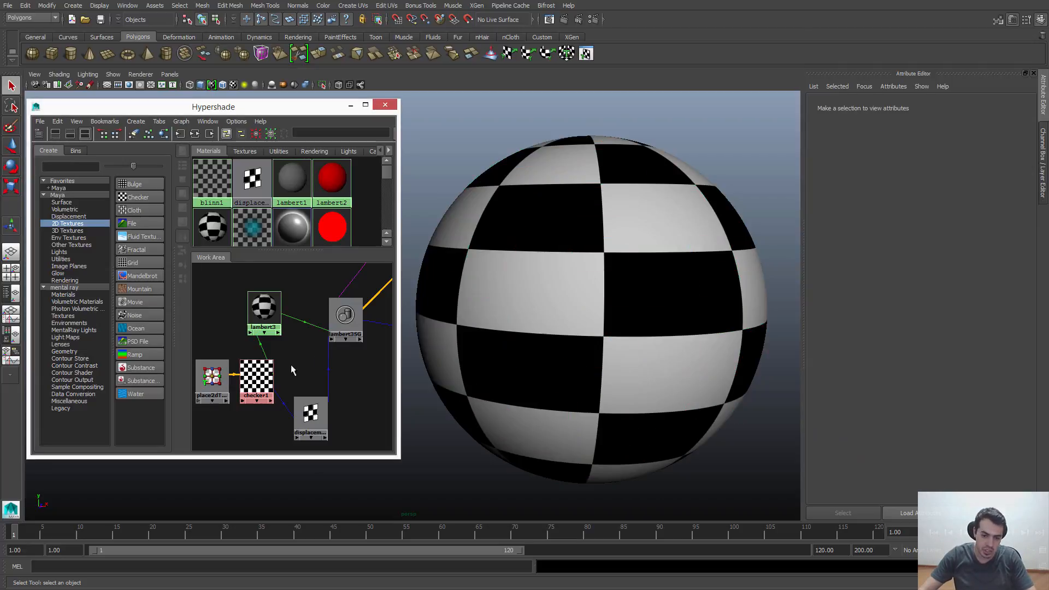
# - Set the Color 1 value of the checker1 texture to 0.5 in HSV
pyautogui.click(261, 374)
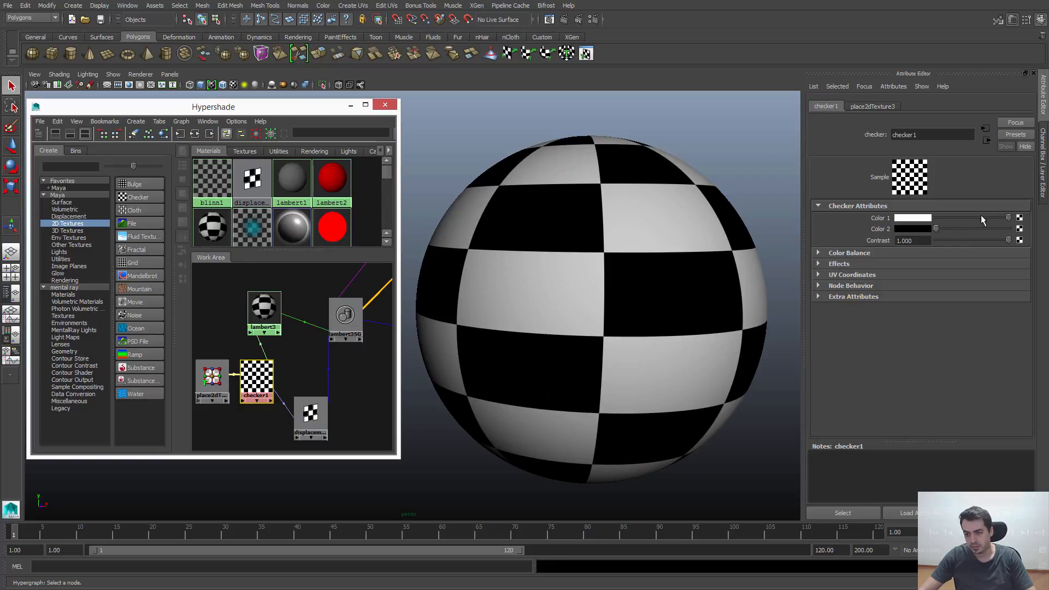
pyautogui.moveTo(1008, 218); pyautogui.dragTo(972, 222)
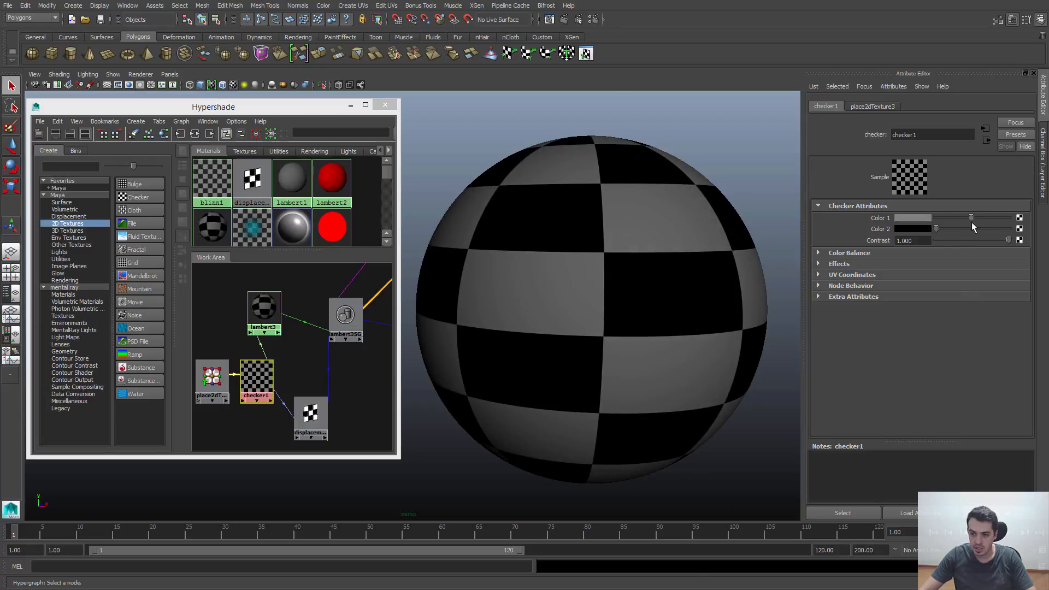
pyautogui.click(904, 217)
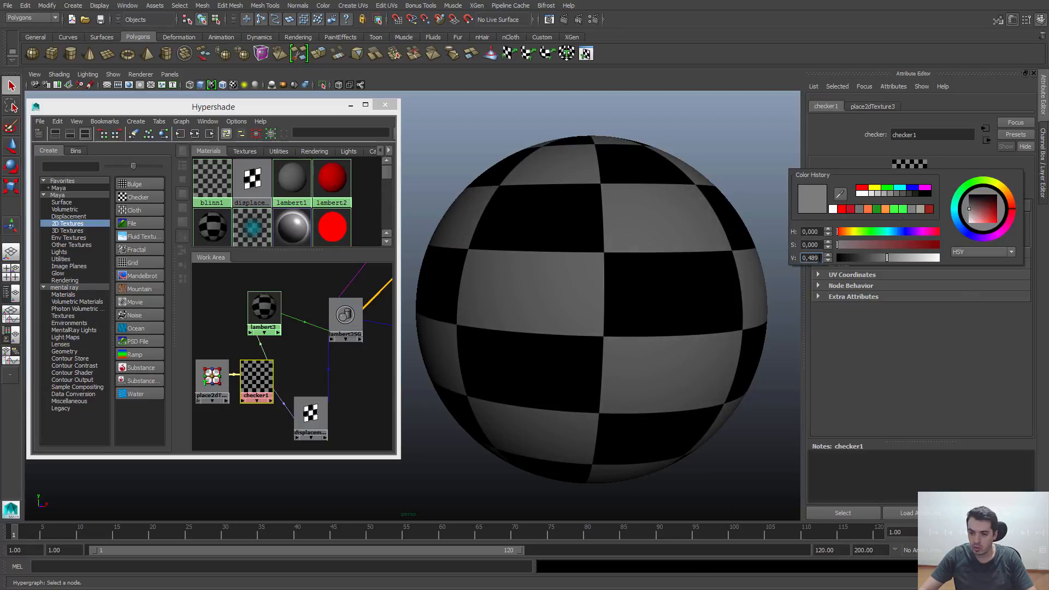
pyautogui.moveTo(896, 258); pyautogui.dragTo(920, 258)
pyautogui.moveTo(821, 258); pyautogui.dragTo(788, 265)
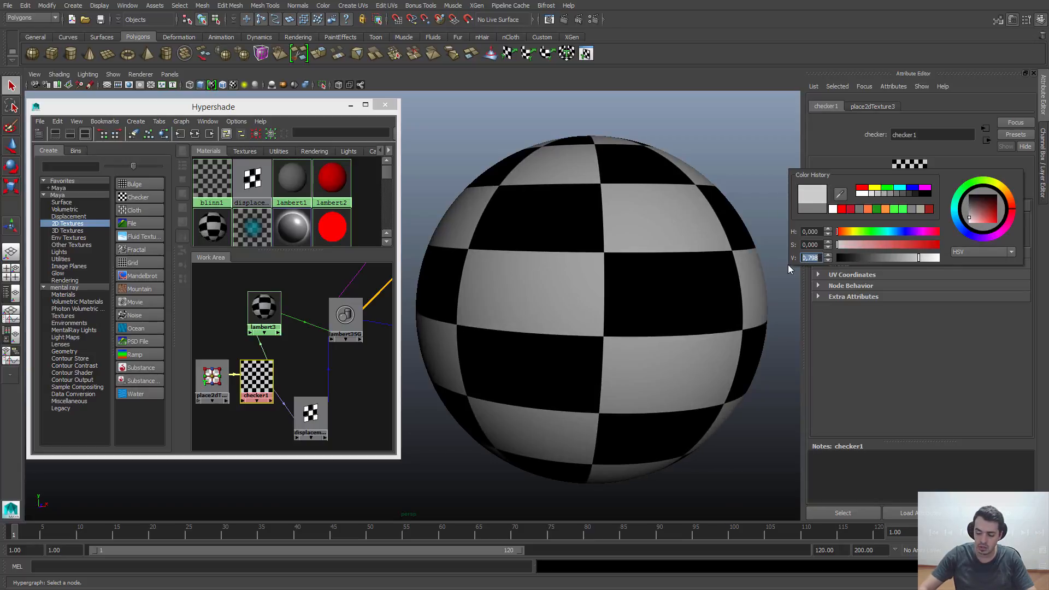
pyautogui.write('0,5')
pyautogui.press('Return')
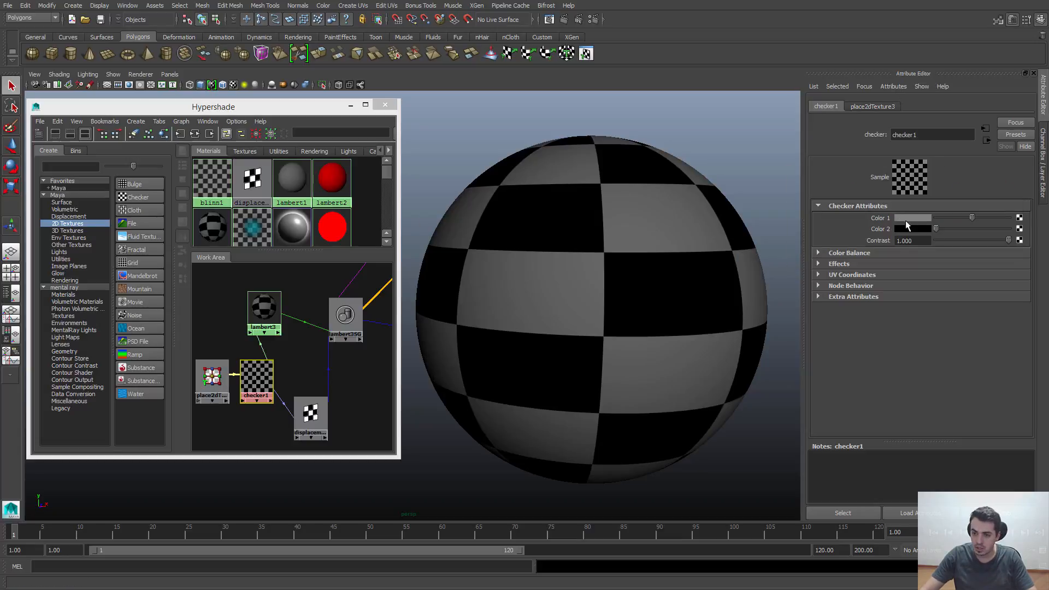
# - Set the Color 2 value of the checker1 texture to 0.5 so those squares turn mid-gray
pyautogui.moveTo(934, 230)
pyautogui.mouseDown()
pyautogui.moveTo(978, 230)
pyautogui.moveTo(936, 230)
pyautogui.mouseUp()
pyautogui.click(907, 227)
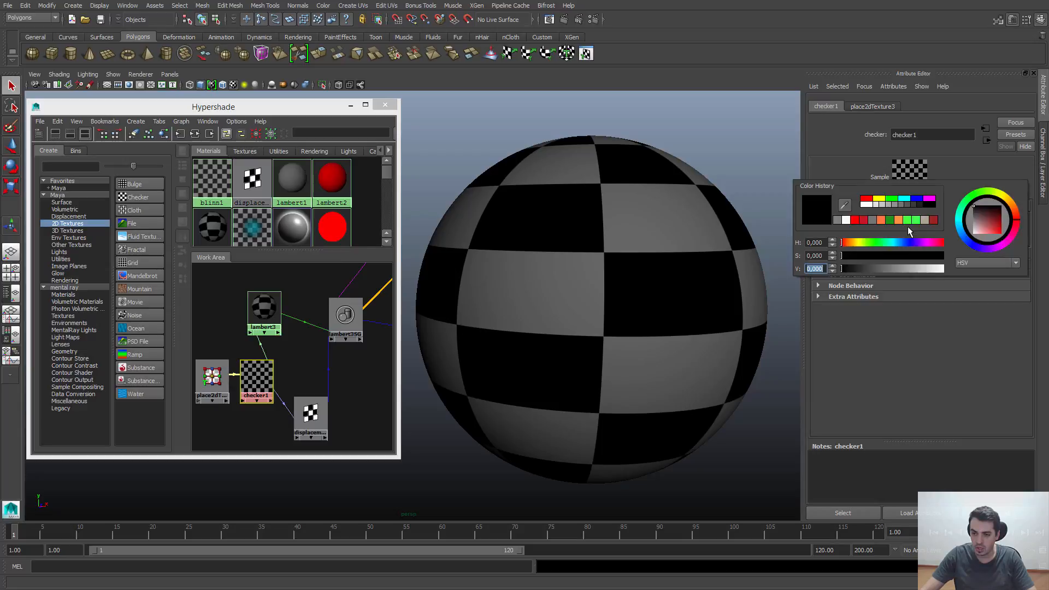
pyautogui.click(917, 228)
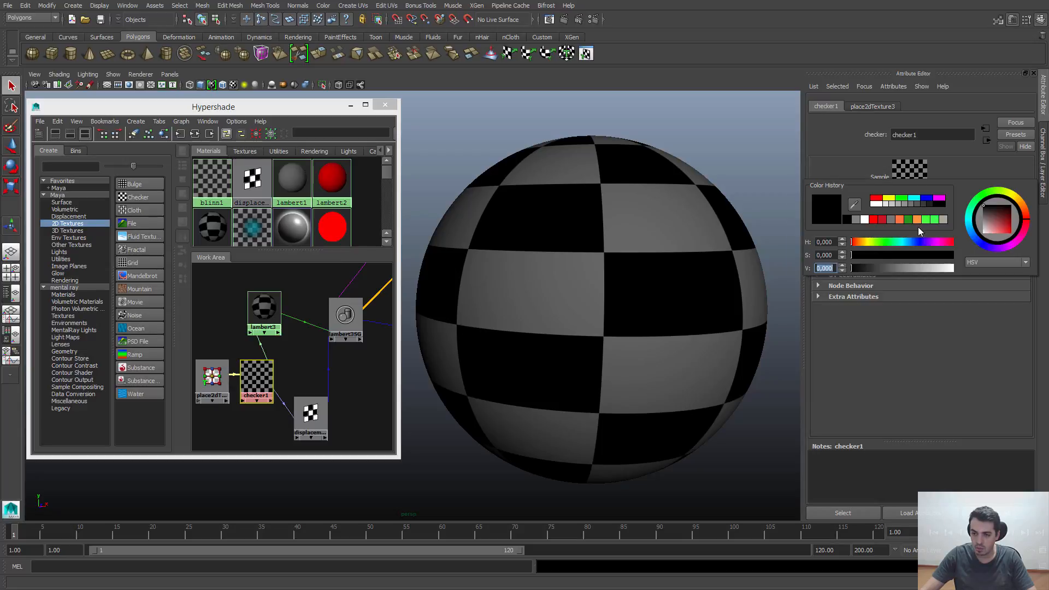
pyautogui.write('1')
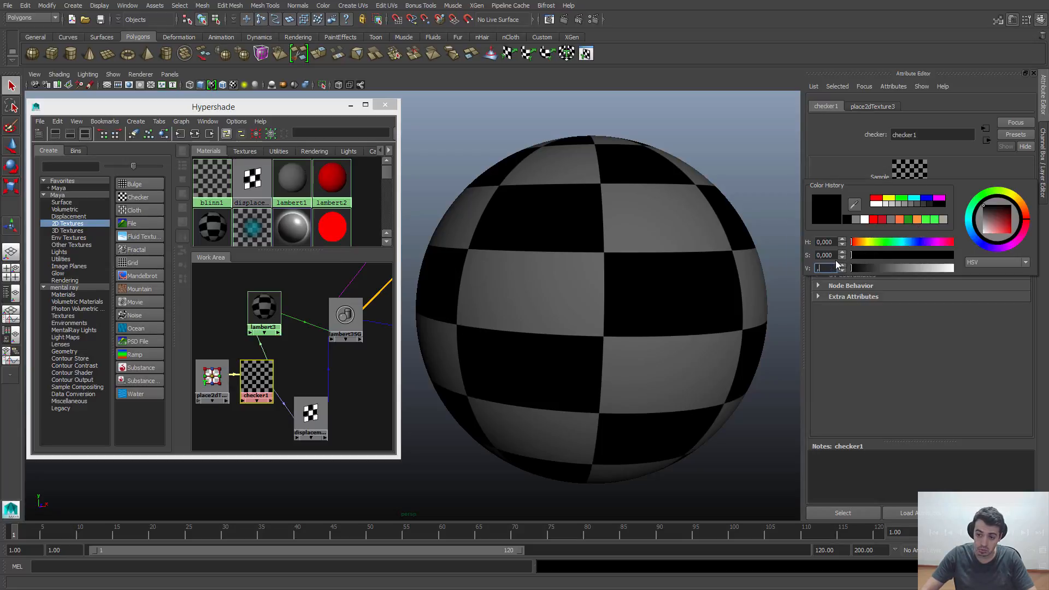
pyautogui.write('5')
pyautogui.press('Return')
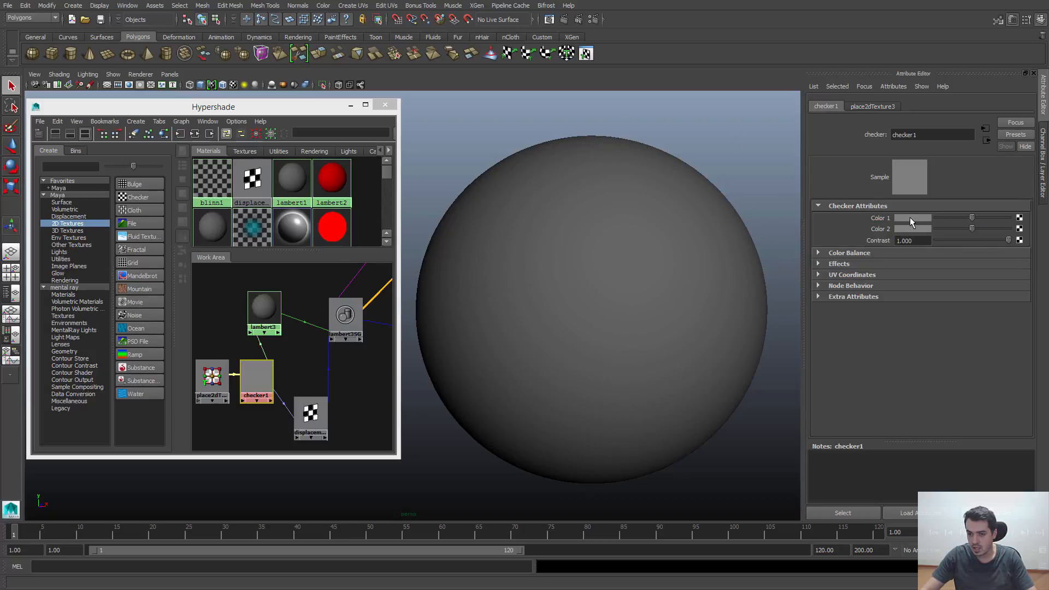
pyautogui.click(910, 217)
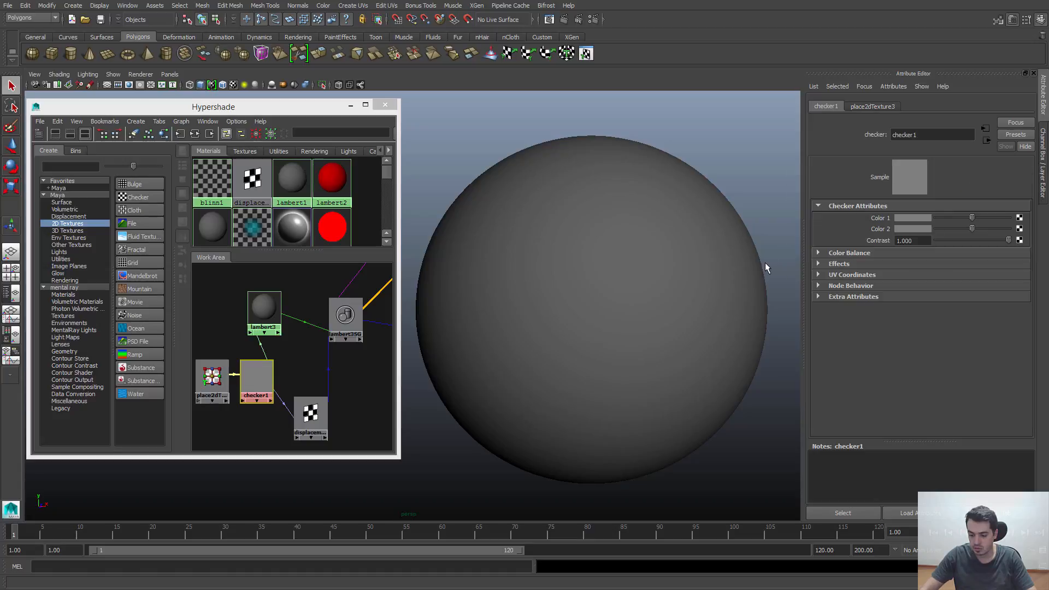
pyautogui.hotkey('ctrl', 'a')
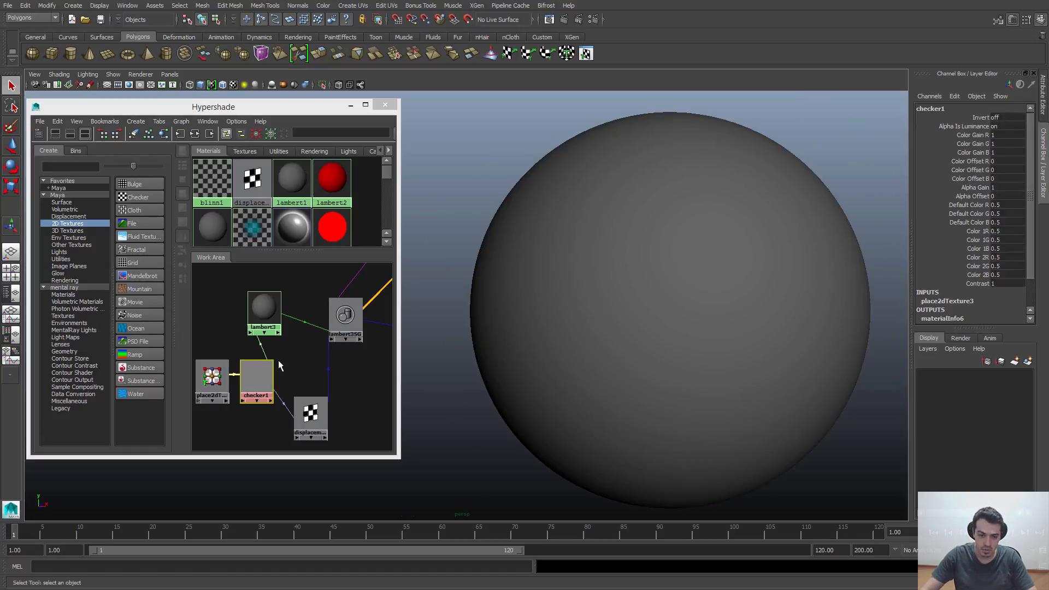
pyautogui.doubleClick(268, 371)
pyautogui.click(918, 217)
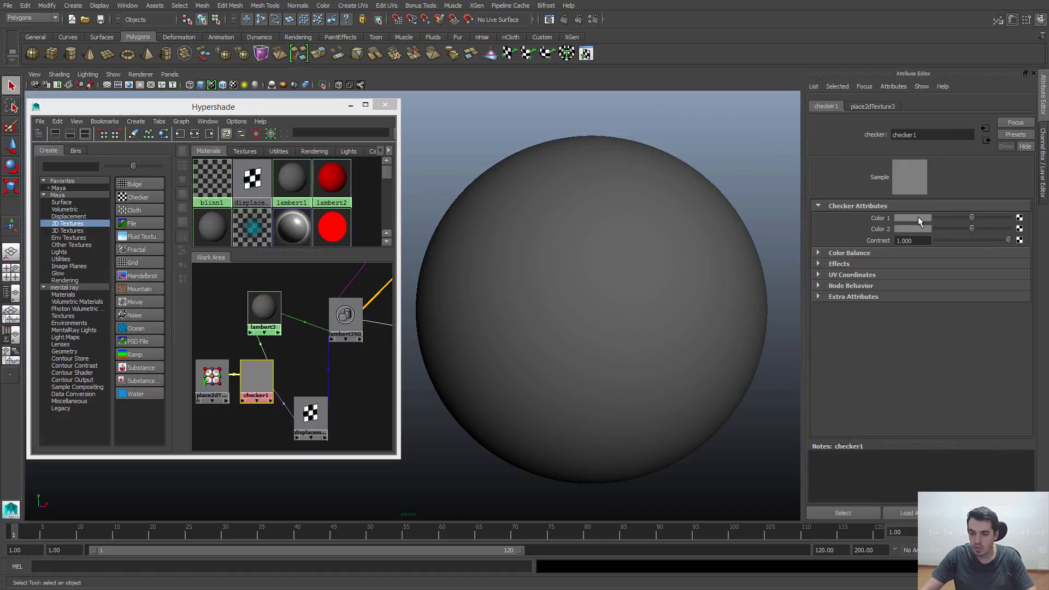
pyautogui.click(912, 218)
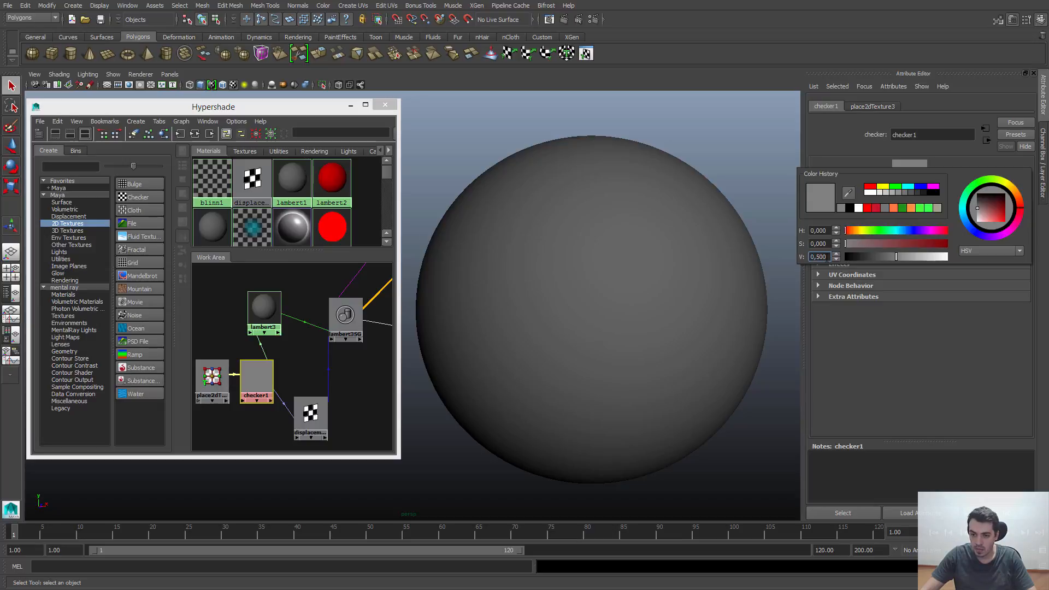
pyautogui.press('7')
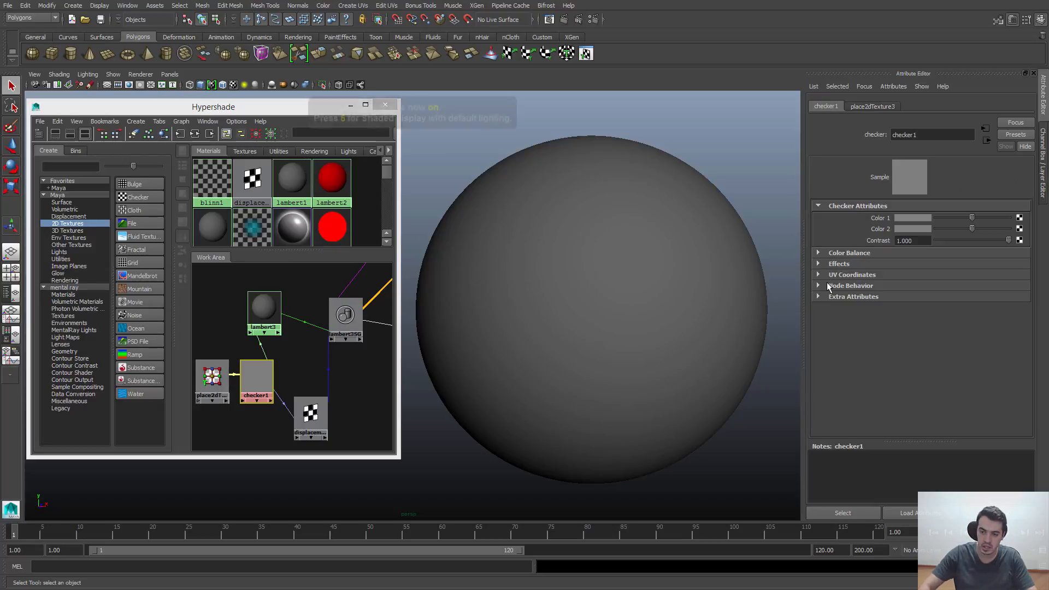
pyautogui.click(904, 218)
pyautogui.doubleClick(816, 259)
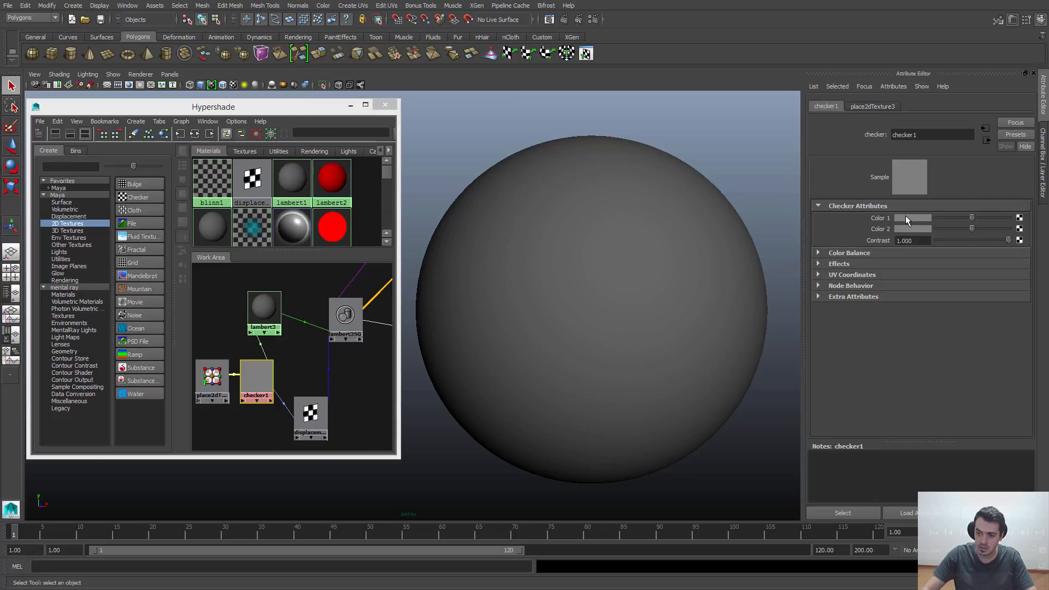
# - Set checker1's Color 1 value to 0.7, making its squares lighter than the Color 2 squares
pyautogui.click(907, 218)
pyautogui.doubleClick(815, 258)
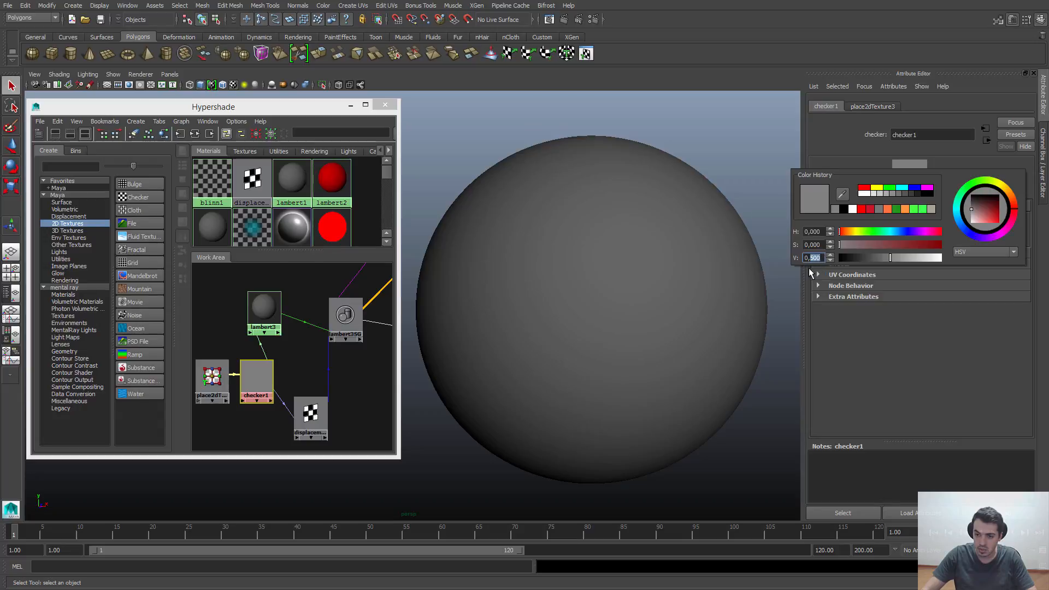
pyautogui.write('7')
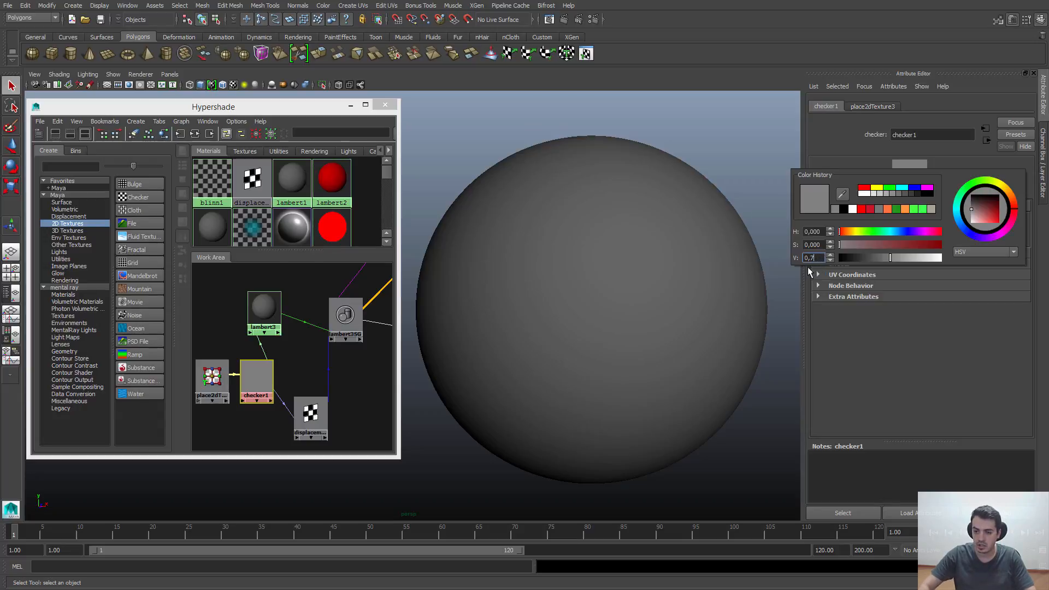
pyautogui.press('Return')
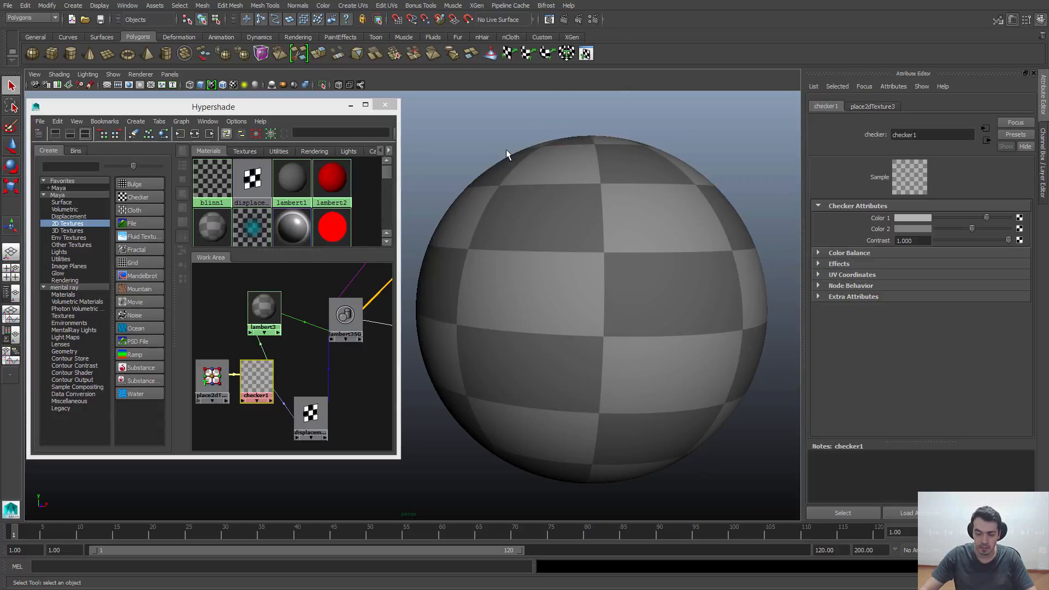
# - Render the sphere with the gray checker colors and examine the displaced squares in the render
pyautogui.keyDown('alt'); pyautogui.moveTo(255, 336); pyautogui.dragTo(265, 332, button='middle'); pyautogui.keyUp('alt')
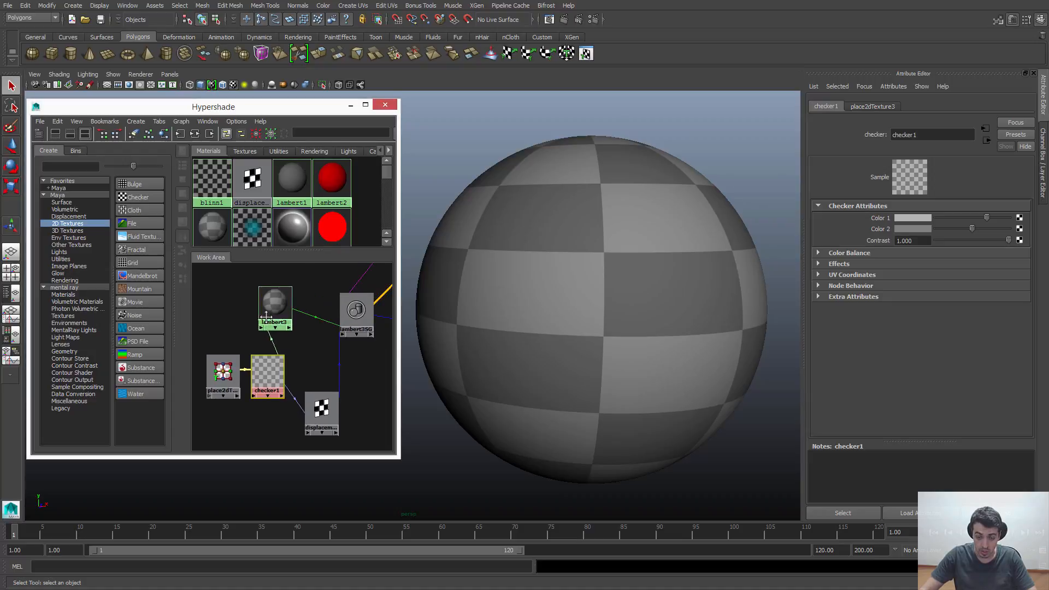
pyautogui.click(569, 71)
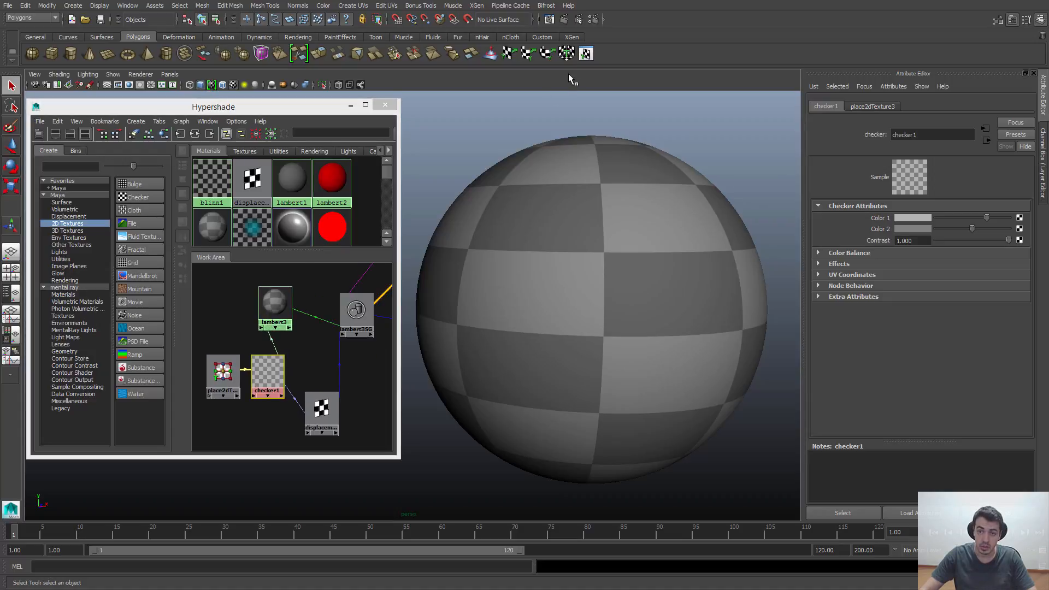
pyautogui.click(561, 19)
pyautogui.keyDown('alt'); pyautogui.moveTo(561, 275); pyautogui.dragTo(441, 278, button='middle'); pyautogui.keyUp('alt')
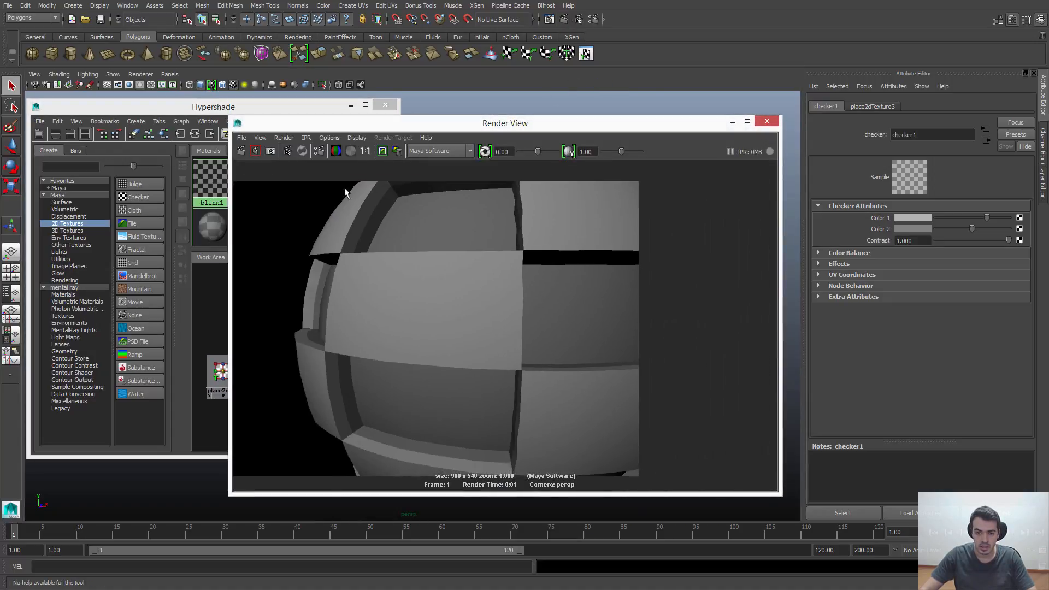
pyautogui.click(363, 151)
pyautogui.keyDown('alt'); pyautogui.moveTo(555, 313); pyautogui.dragTo(514, 307, button='middle'); pyautogui.keyUp('alt')
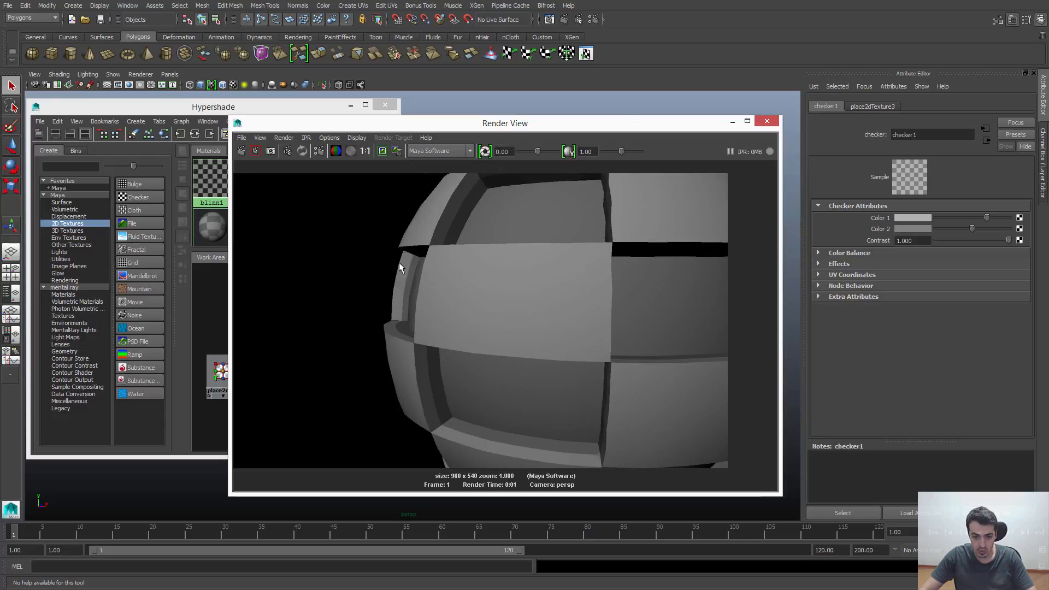
# - Render the displaced sphere again from a more distant perspective view and close the render window
pyautogui.moveTo(658, 129); pyautogui.dragTo(397, 130)
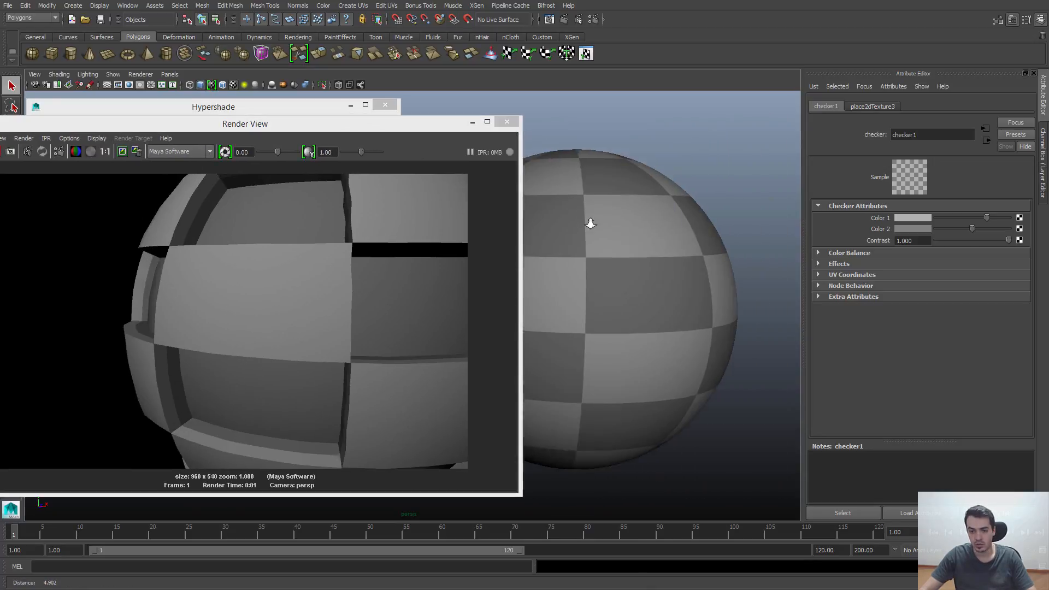
pyautogui.scroll(-3, 588, 222)
pyautogui.moveTo(66, 123); pyautogui.dragTo(154, 106)
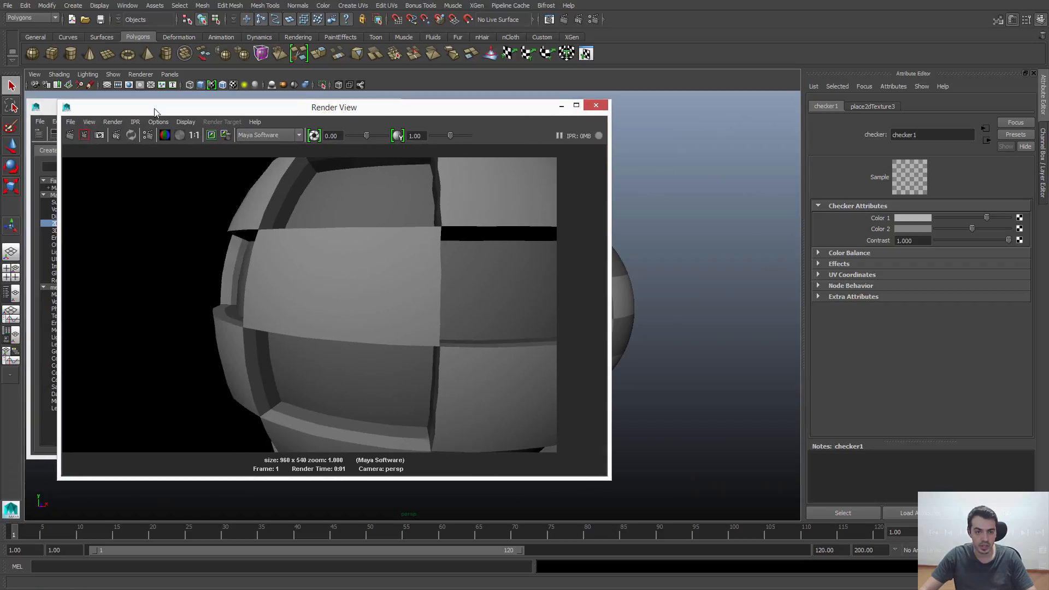
pyautogui.click(70, 135)
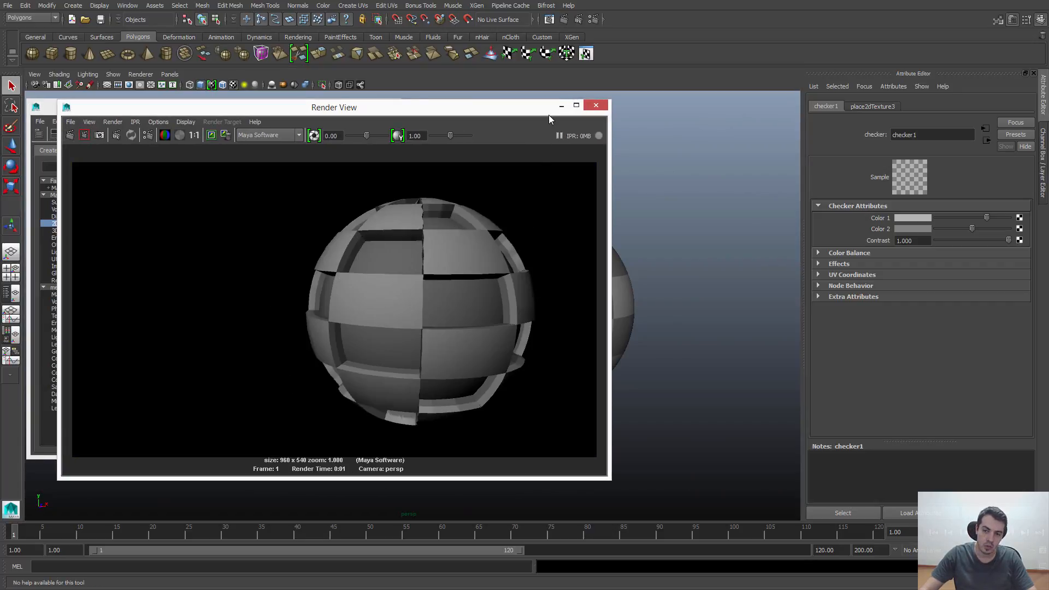
pyautogui.click(595, 107)
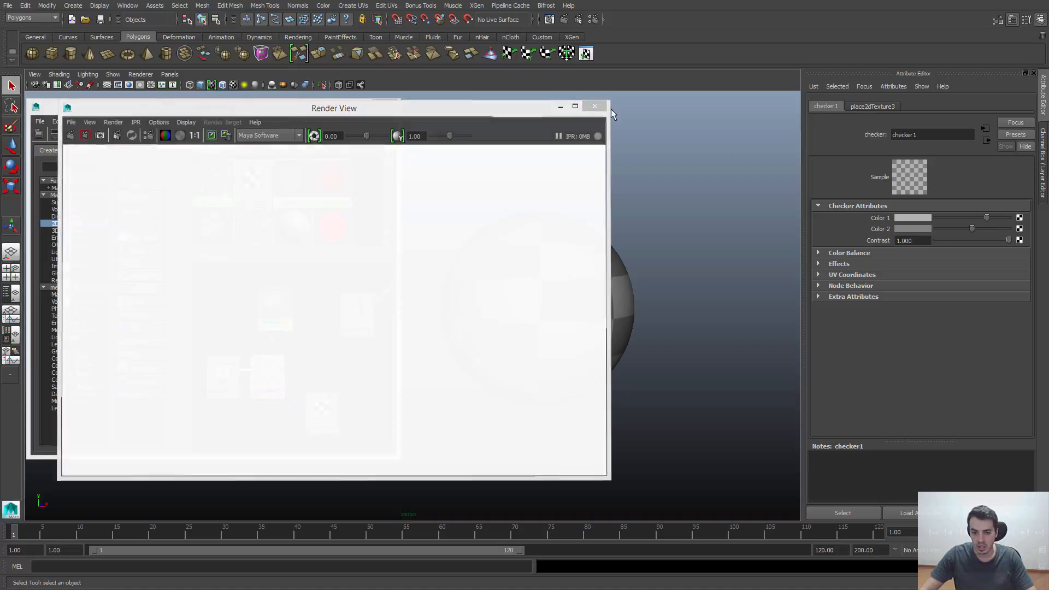
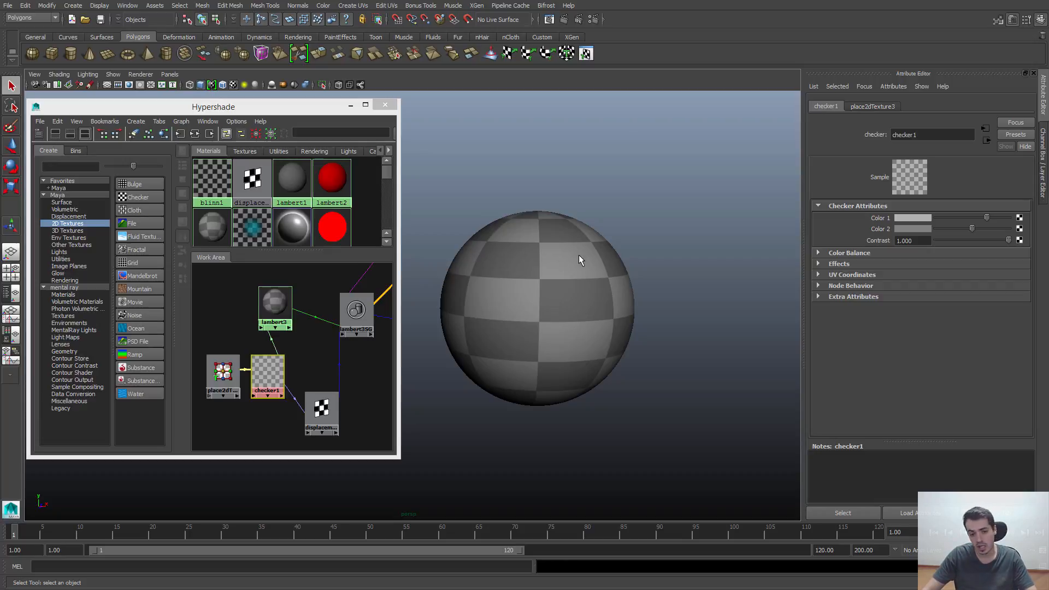
# - Select the checkered sphere to examine its mesh wireframe, and reposition the Hypershade window beside it
pyautogui.keyDown('alt'); pyautogui.moveTo(554, 231); pyautogui.dragTo(564, 238, button='middle'); pyautogui.keyUp('alt')
pyautogui.keyDown('alt'); pyautogui.moveTo(565, 238); pyautogui.dragTo(589, 261, button='right'); pyautogui.keyUp('alt')
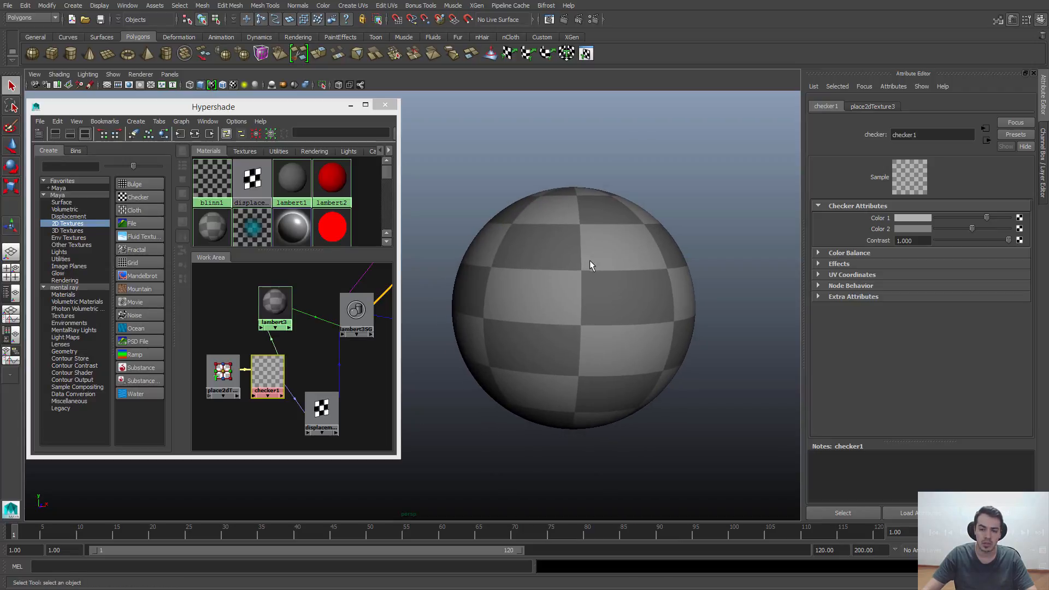
pyautogui.keyDown('alt'); pyautogui.moveTo(589, 261); pyautogui.dragTo(577, 260); pyautogui.keyUp('alt')
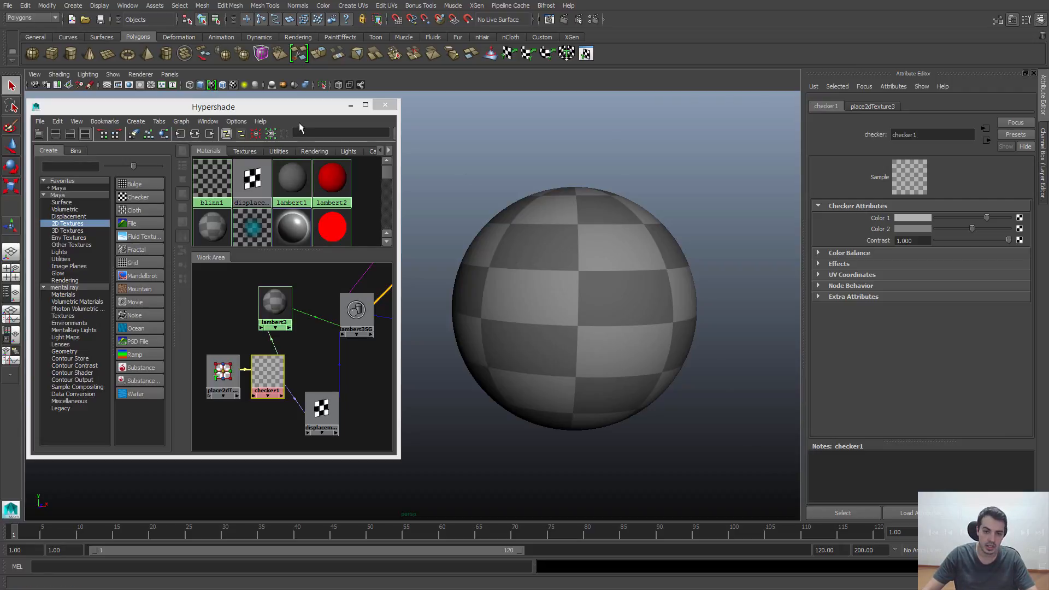
pyautogui.moveTo(287, 111); pyautogui.dragTo(253, 115)
pyautogui.click(586, 219)
pyautogui.click(587, 223)
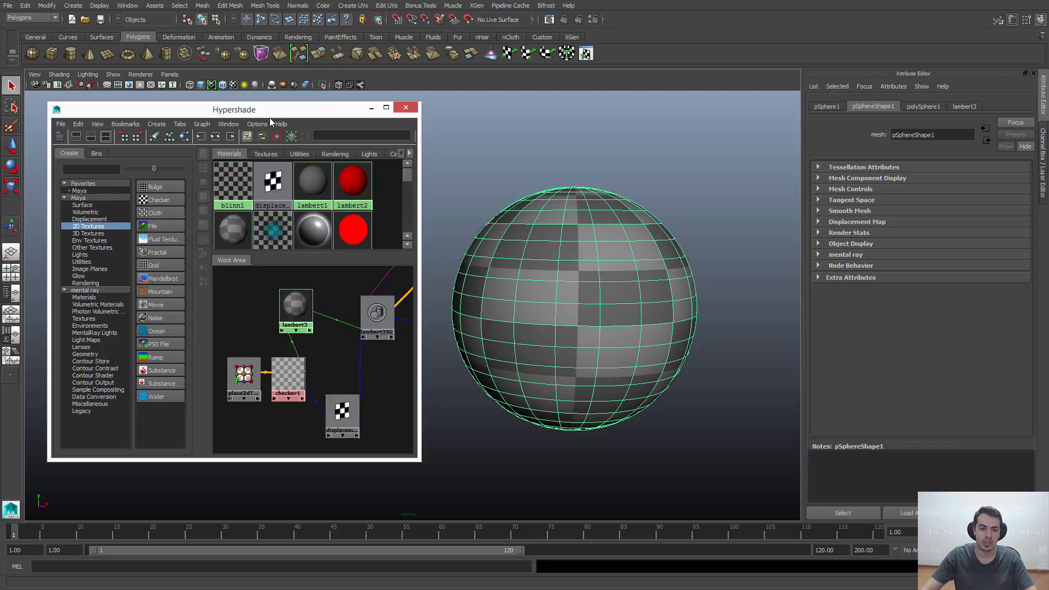
pyautogui.moveTo(270, 117); pyautogui.dragTo(311, 124)
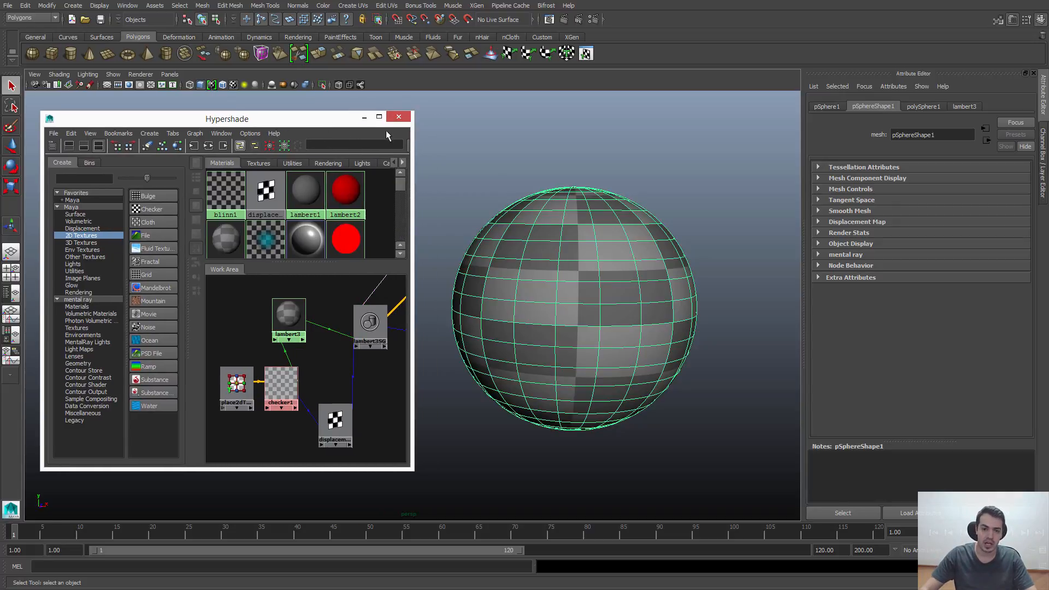
pyautogui.moveTo(338, 125); pyautogui.dragTo(351, 121)
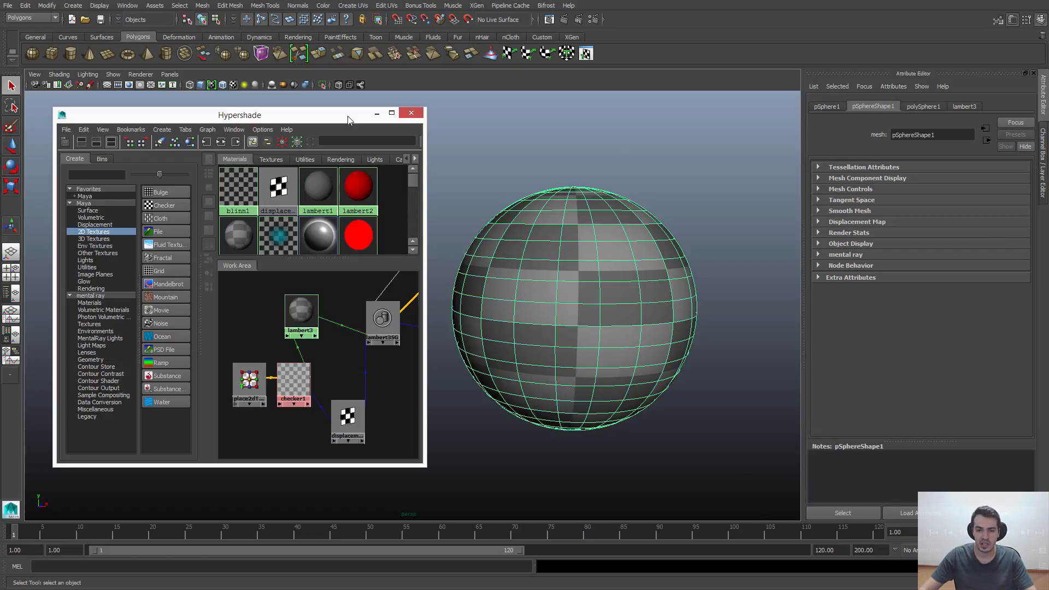
pyautogui.moveTo(349, 116); pyautogui.dragTo(356, 116)
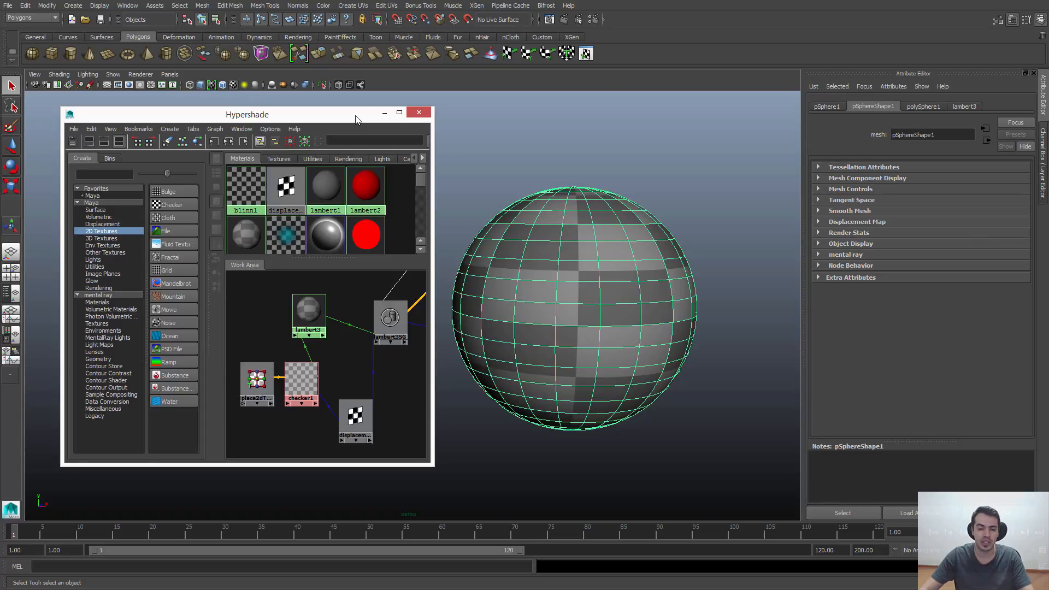
# - Close the Hypershade and open the scene Boneco_de_Neve_v006.mb without saving the sphere scene
pyautogui.click(422, 113)
pyautogui.click(408, 305)
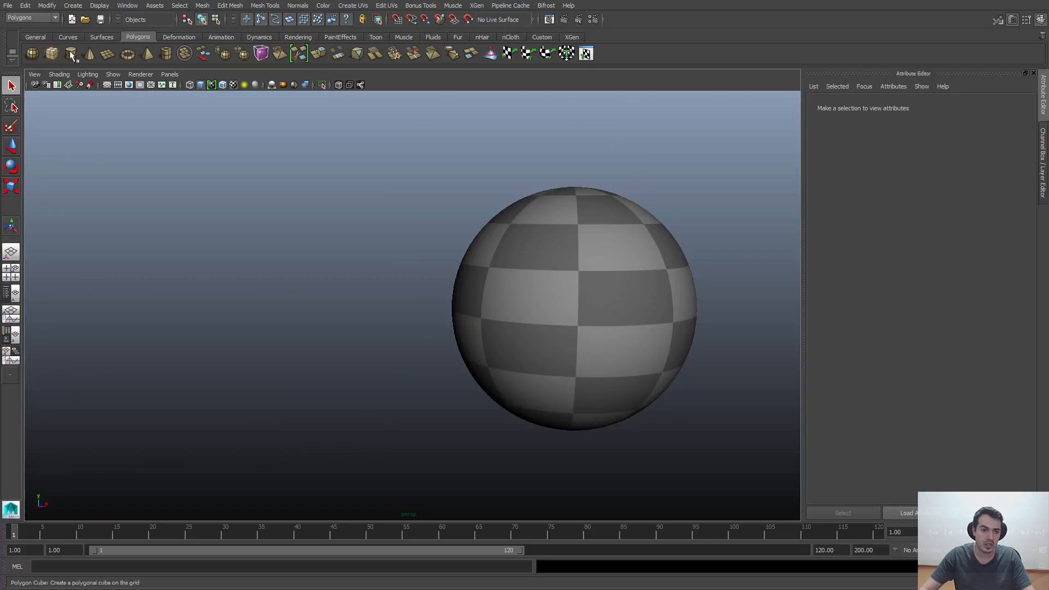
pyautogui.click(85, 19)
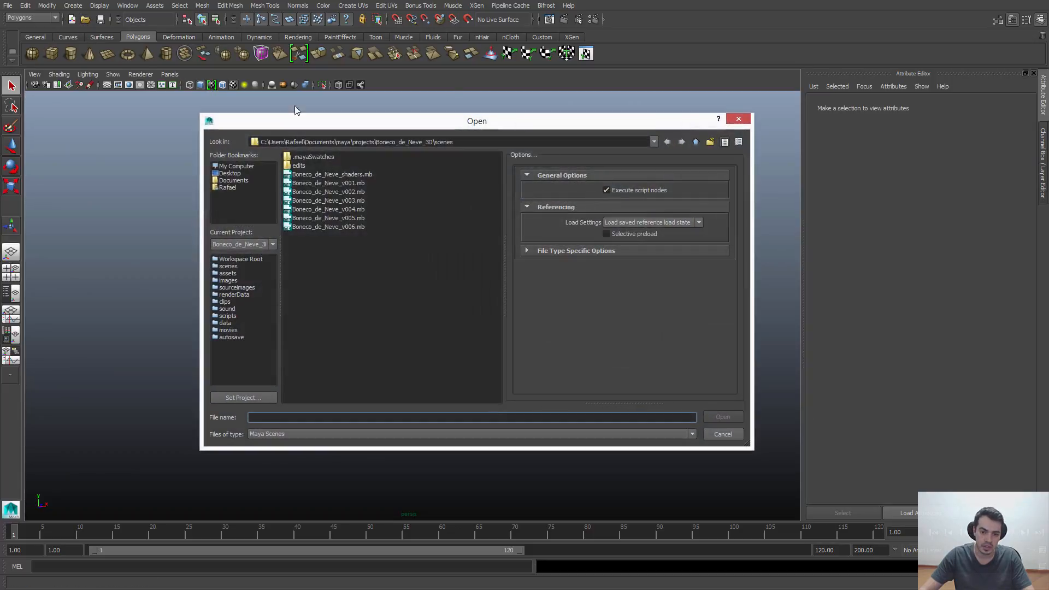
pyautogui.click(321, 227)
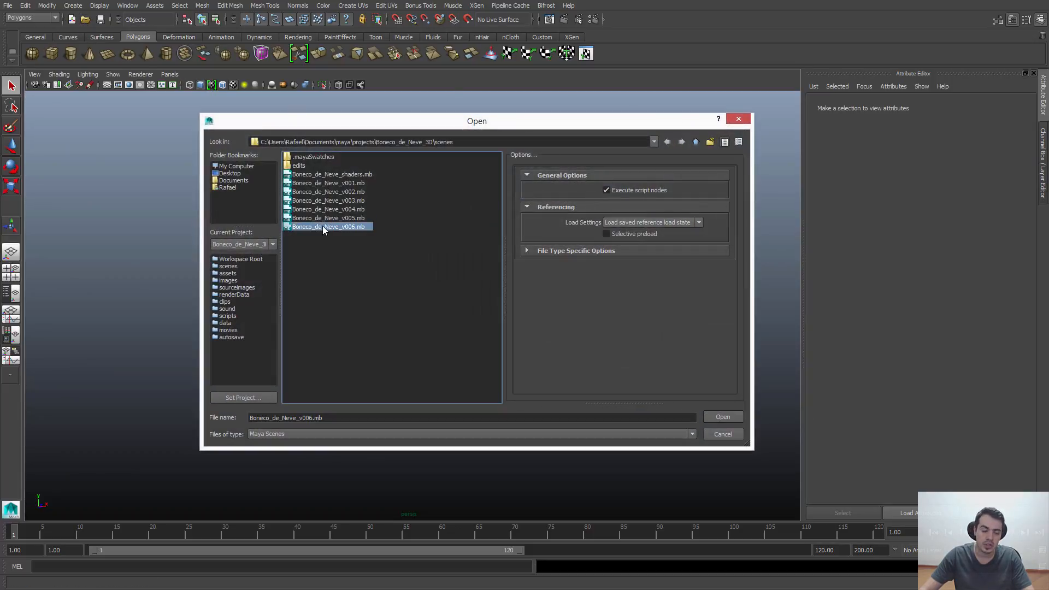
pyautogui.doubleClick(322, 226)
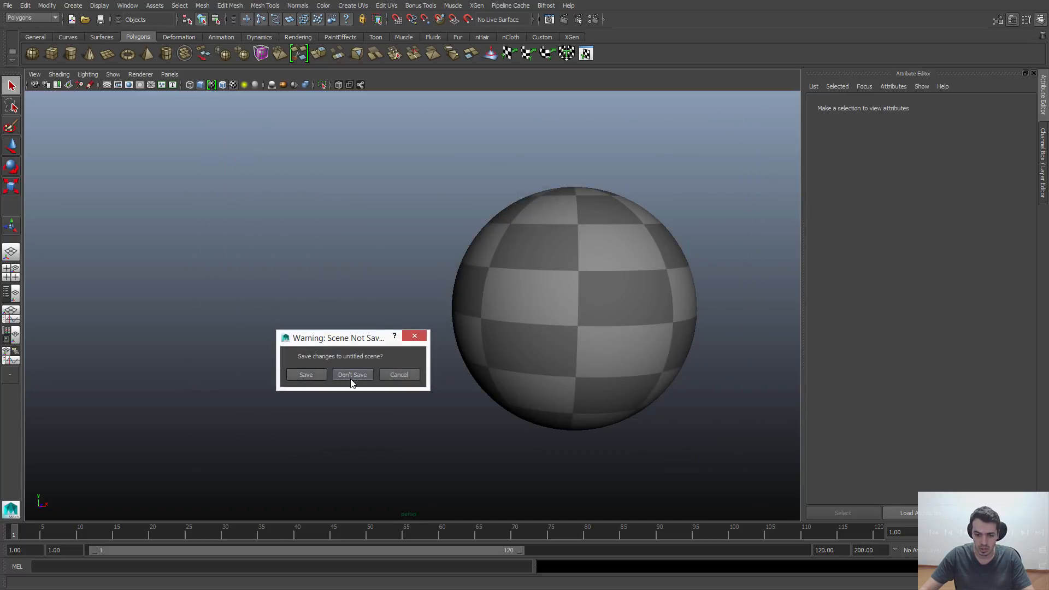
pyautogui.click(353, 375)
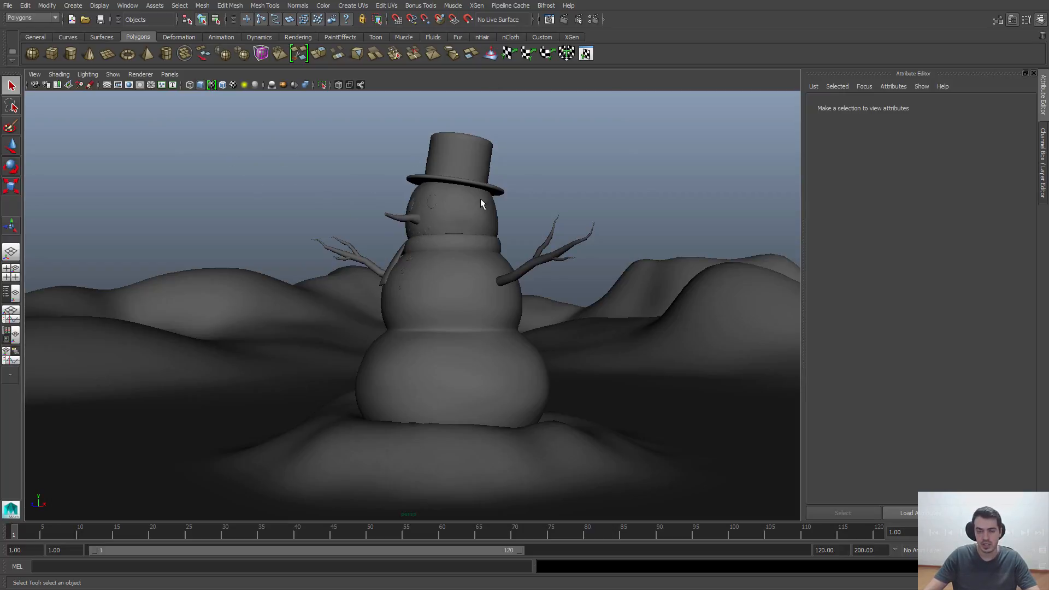
pyautogui.moveTo(500, 226)
pyautogui.keyDown('alt'); pyautogui.mouseDown()
pyautogui.moveTo(488, 235)
pyautogui.moveTo(517, 228)
pyautogui.mouseUp(); pyautogui.keyUp('alt')
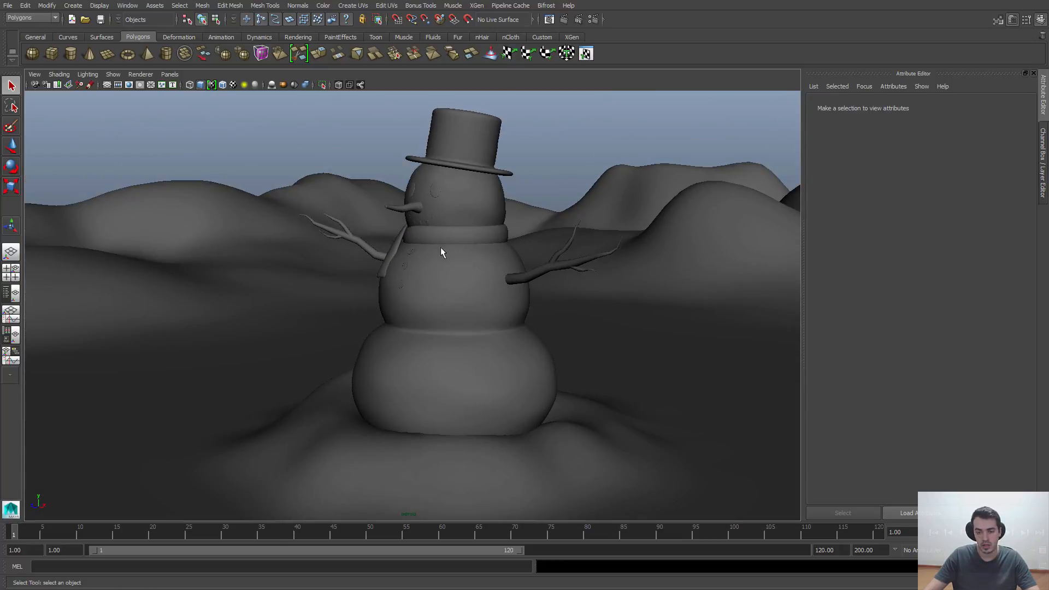
pyautogui.click(448, 194)
pyautogui.hotkey('ctrl', 'z')
pyautogui.click(468, 277)
pyautogui.hotkey('ctrl', 'z')
pyautogui.keyDown('alt'); pyautogui.moveTo(481, 200); pyautogui.dragTo(470, 218); pyautogui.keyUp('alt')
pyautogui.click(127, 6)
pyautogui.moveTo(164, 32)
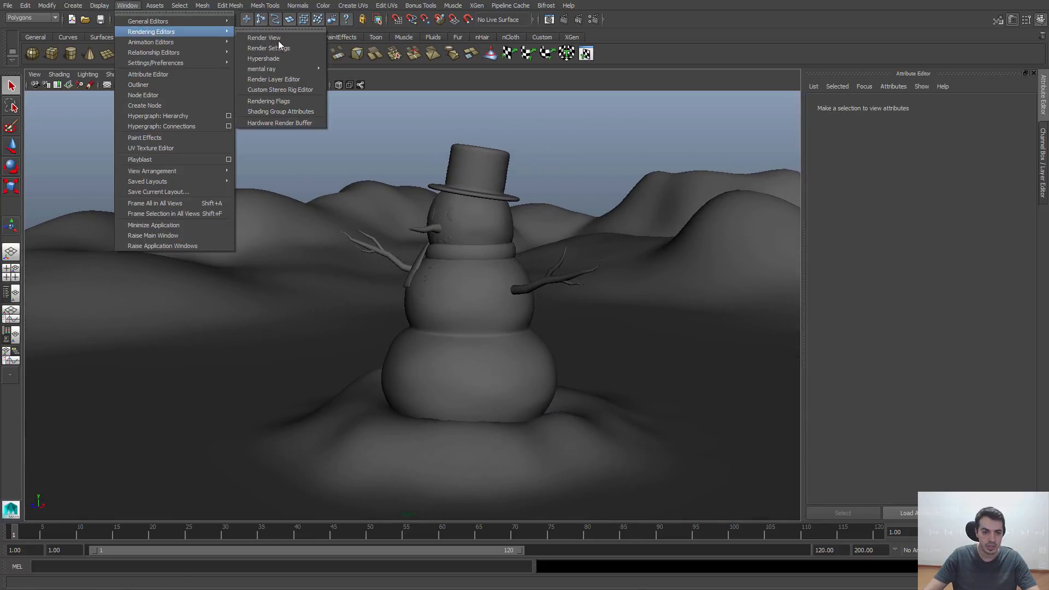
pyautogui.click(273, 58)
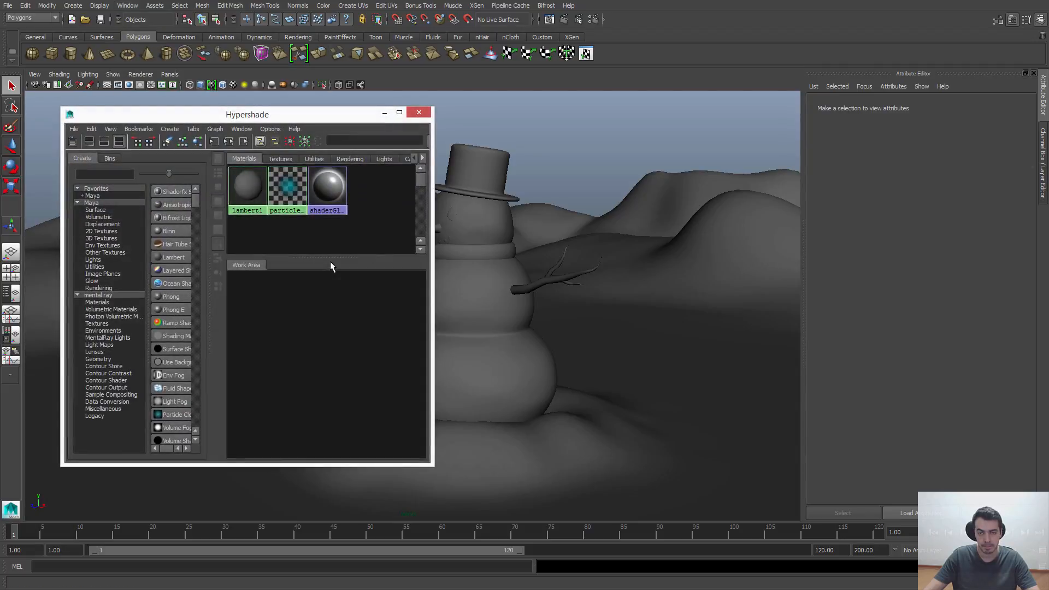
pyautogui.moveTo(328, 117); pyautogui.dragTo(335, 113)
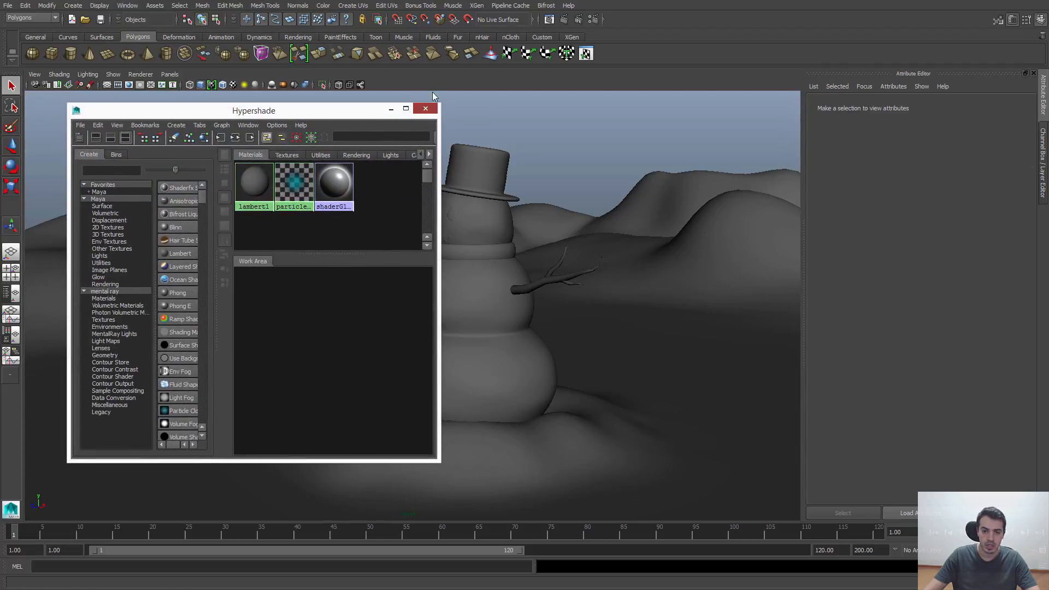
pyautogui.click(426, 108)
pyautogui.keyDown('alt'); pyautogui.moveTo(479, 194); pyautogui.dragTo(472, 192, button='middle'); pyautogui.keyUp('alt')
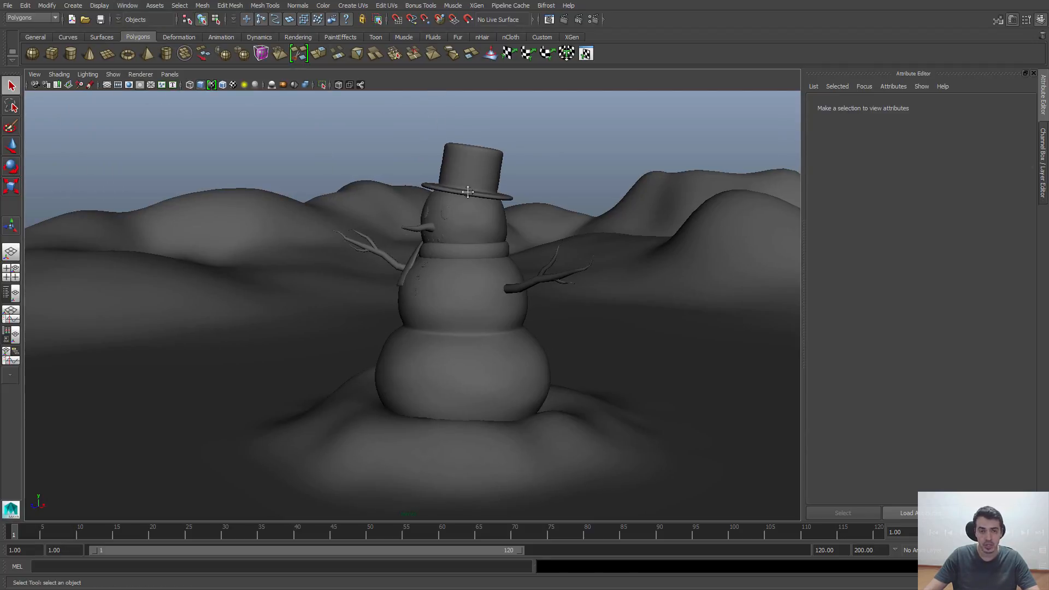
# - Set up a two-pane workspace showing the Hypershade beside the perspective view
pyautogui.click(12, 295)
pyautogui.click(12, 271)
pyautogui.click(11, 254)
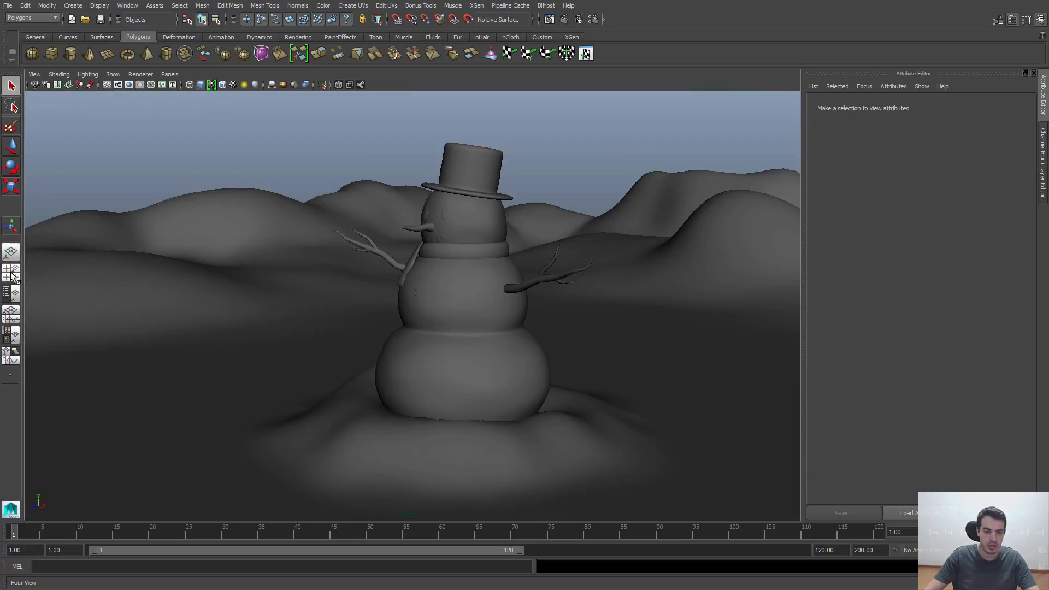
pyautogui.click(12, 315)
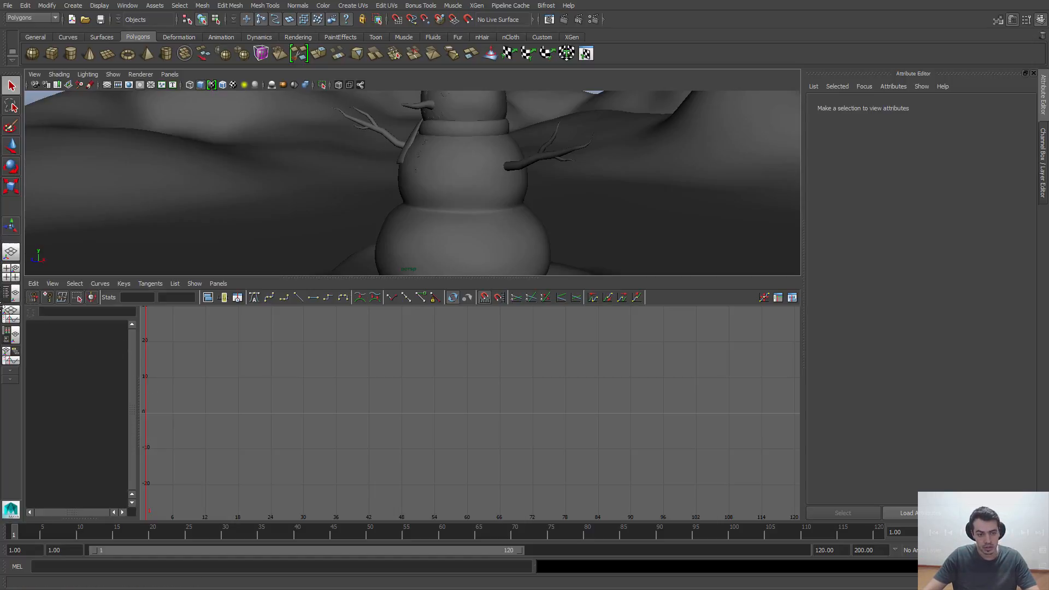
pyautogui.click(11, 297)
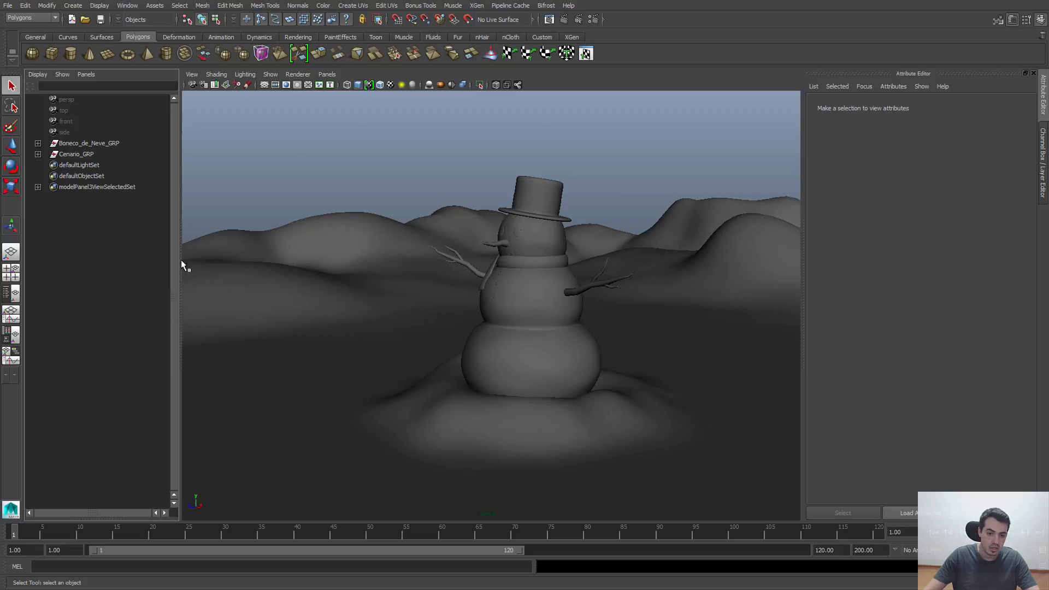
pyautogui.moveTo(181, 262); pyautogui.dragTo(344, 326)
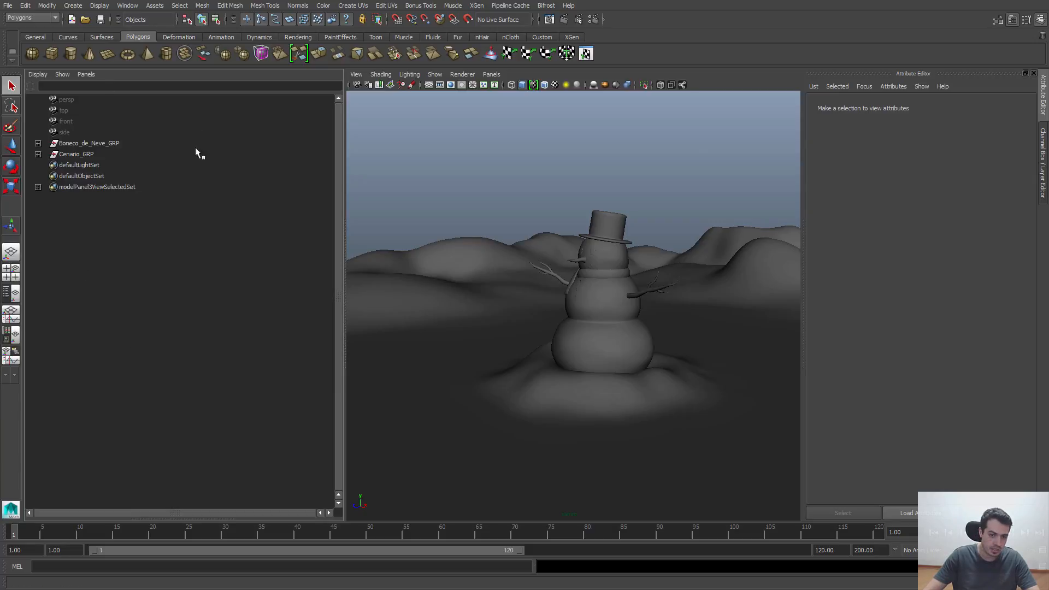
pyautogui.rightClick(5, 380)
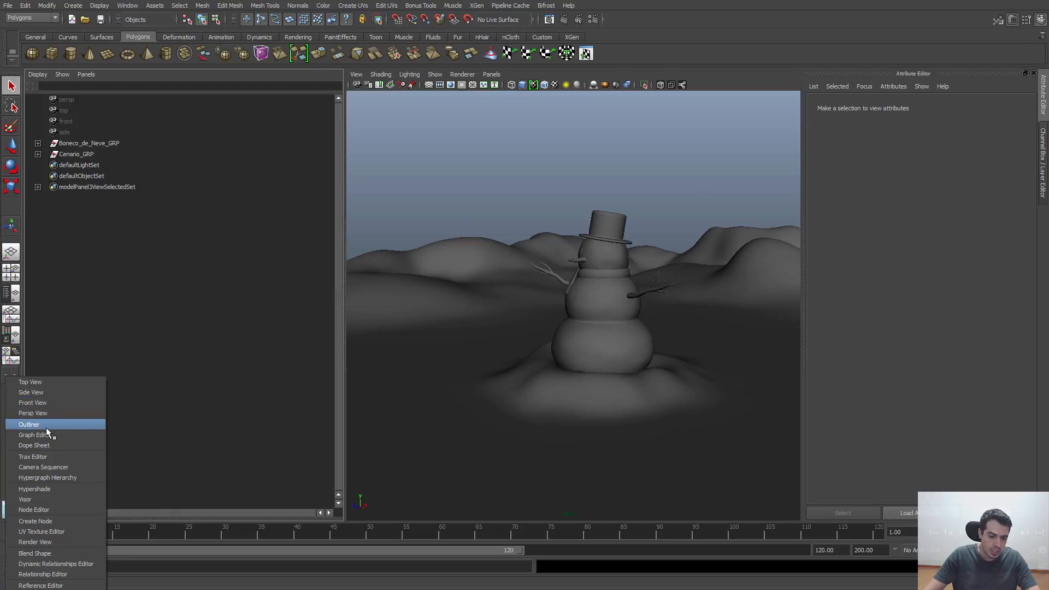
pyautogui.click(45, 489)
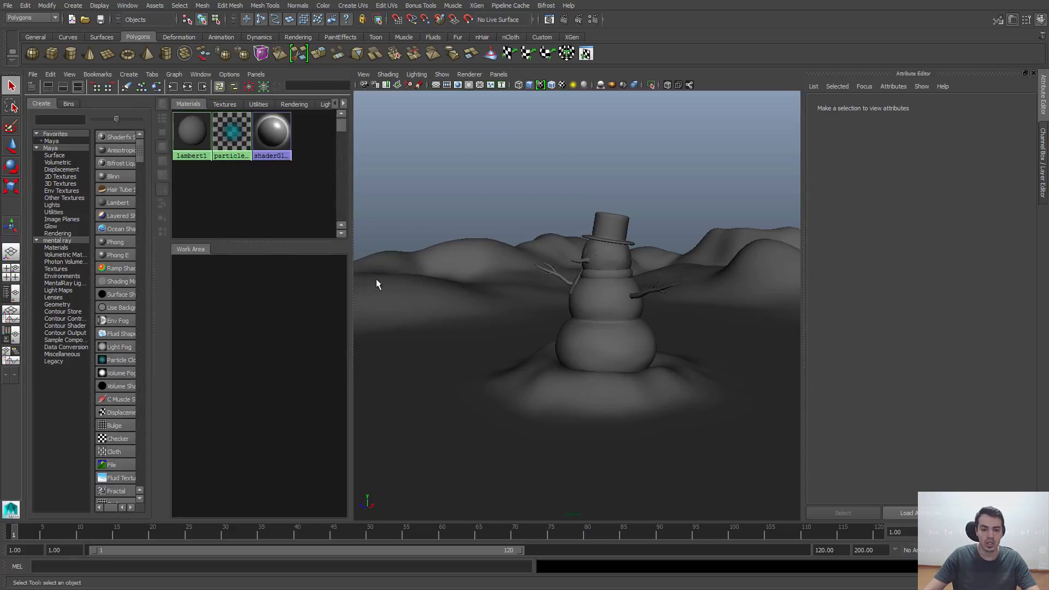
# - Widen the Hypershade pane and frame the whole snowman in the narrower perspective view
pyautogui.moveTo(353, 280)
pyautogui.mouseDown()
pyautogui.moveTo(445, 282)
pyautogui.moveTo(366, 290)
pyautogui.mouseUp()
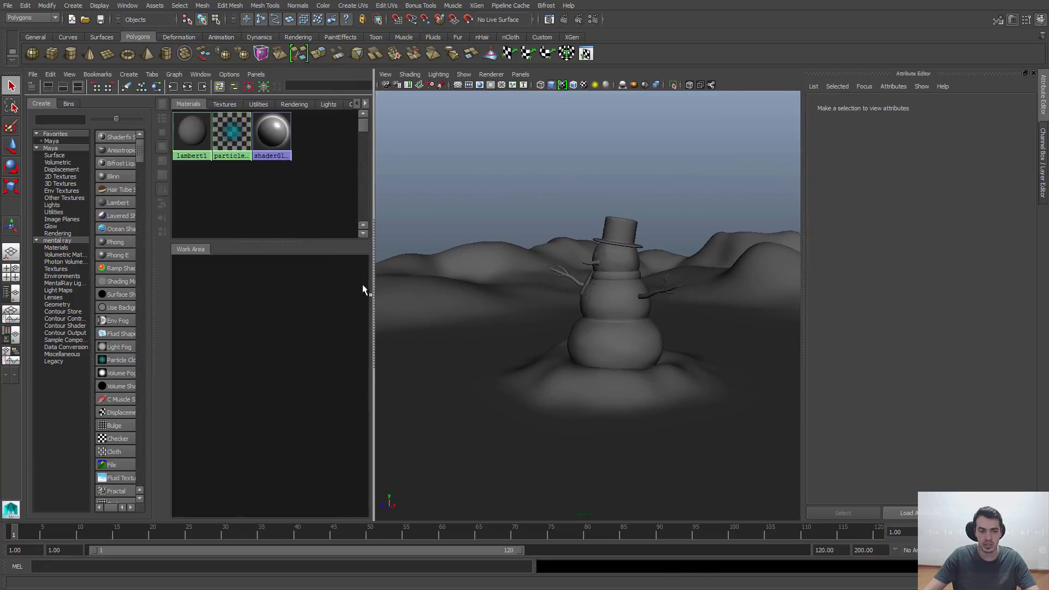
pyautogui.moveTo(559, 223)
pyautogui.keyDown('alt'); pyautogui.mouseDown()
pyautogui.moveTo(527, 227)
pyautogui.moveTo(556, 232)
pyautogui.mouseUp(); pyautogui.keyUp('alt')
pyautogui.keyDown('alt'); pyautogui.moveTo(557, 232); pyautogui.dragTo(598, 293, button='right'); pyautogui.keyUp('alt')
pyautogui.keyDown('alt'); pyautogui.moveTo(580, 295); pyautogui.dragTo(599, 277, button='middle'); pyautogui.keyUp('alt')
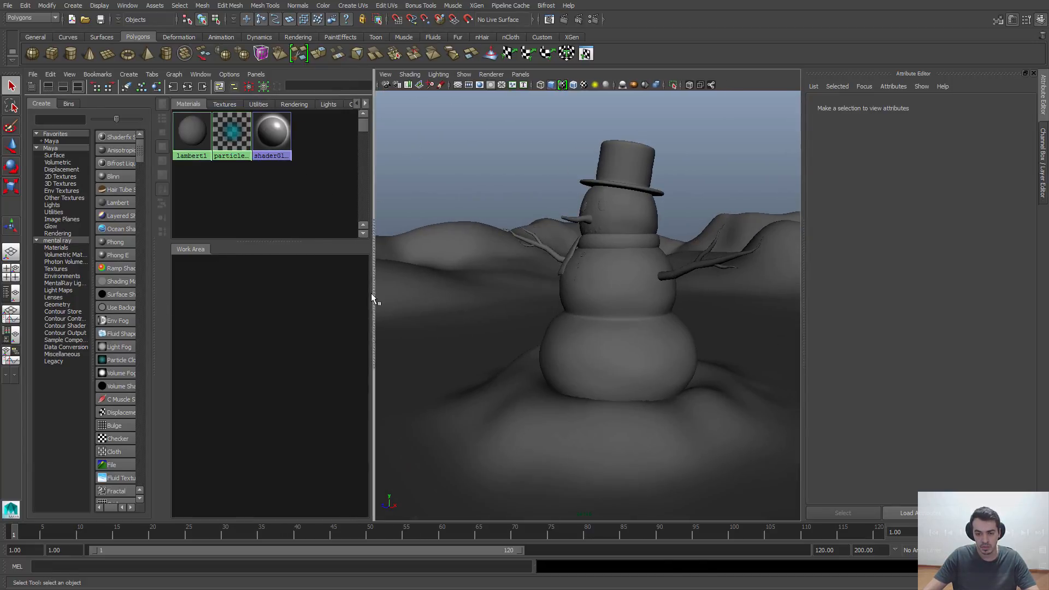
pyautogui.moveTo(376, 295); pyautogui.dragTo(390, 297)
pyautogui.keyDown('alt'); pyautogui.moveTo(640, 259); pyautogui.dragTo(579, 269, button='right'); pyautogui.keyUp('alt')
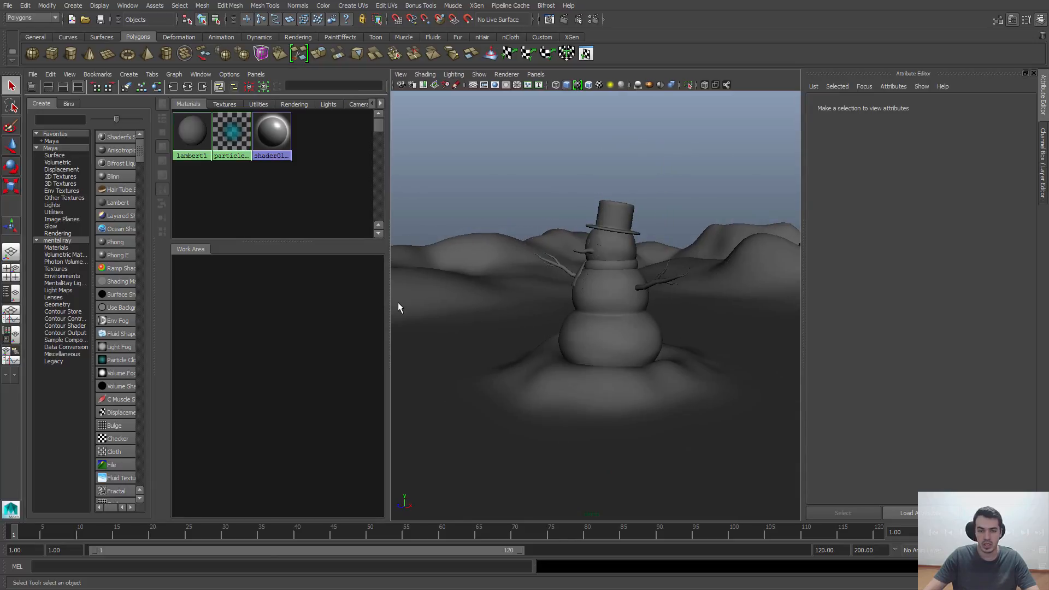
pyautogui.moveTo(388, 300); pyautogui.dragTo(458, 299)
pyautogui.keyDown('alt'); pyautogui.moveTo(672, 269); pyautogui.dragTo(703, 307, button='right'); pyautogui.keyUp('alt')
pyautogui.keyDown('alt'); pyautogui.moveTo(702, 306); pyautogui.dragTo(686, 273); pyautogui.keyUp('alt')
pyautogui.keyDown('alt'); pyautogui.moveTo(686, 269); pyautogui.dragTo(710, 270, button='middle'); pyautogui.keyUp('alt')
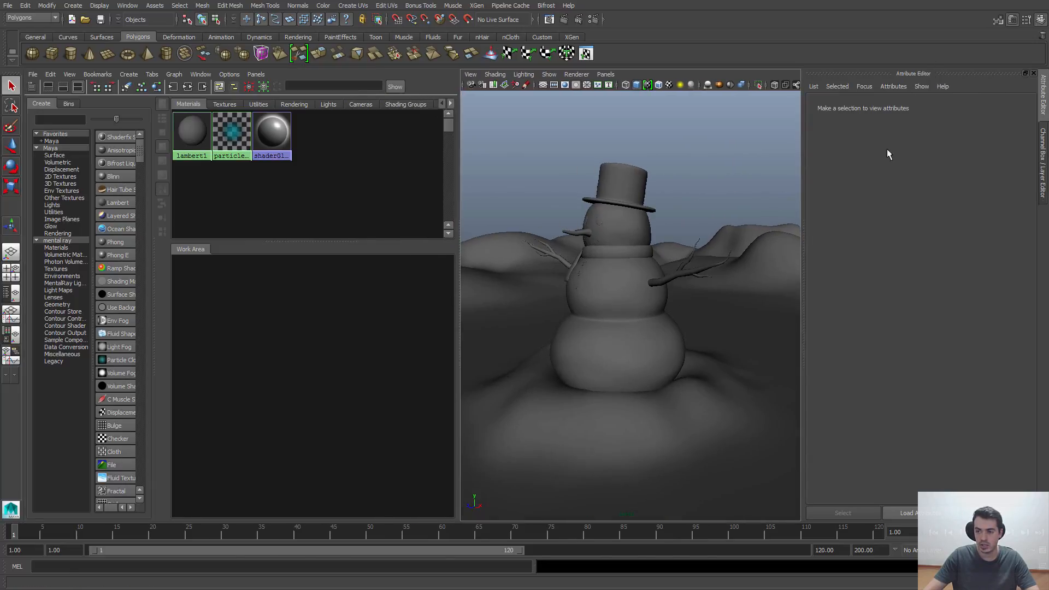
# - Switch back and forth between the Channel Box / Layer Editor and the Attribute Editor, ending on the Attribute Editor
pyautogui.click(1042, 148)
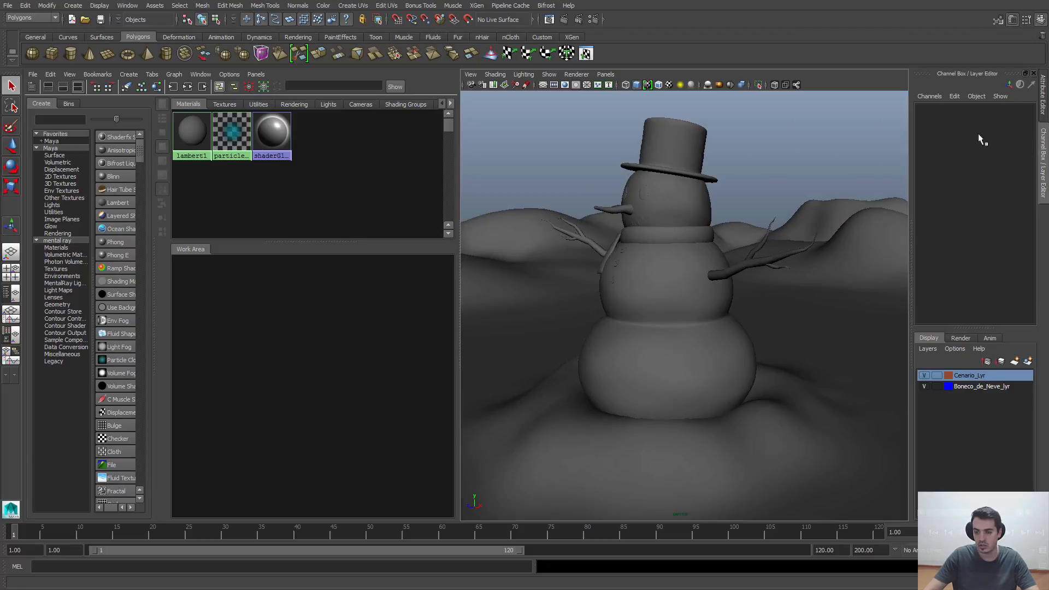
pyautogui.click(1044, 104)
pyautogui.click(1045, 132)
pyautogui.click(1044, 107)
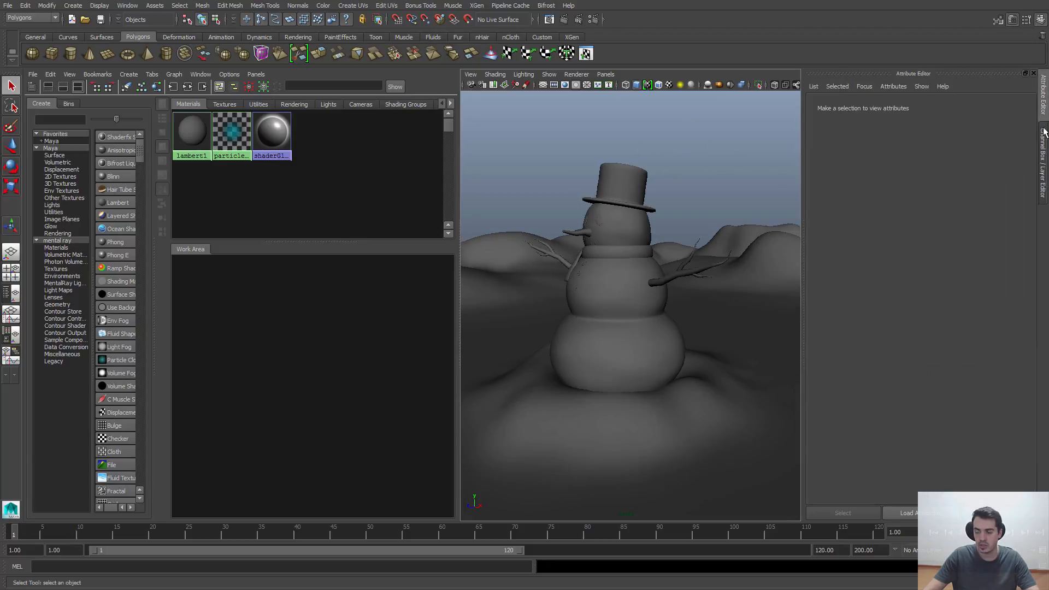
pyautogui.click(1045, 132)
pyautogui.click(1044, 104)
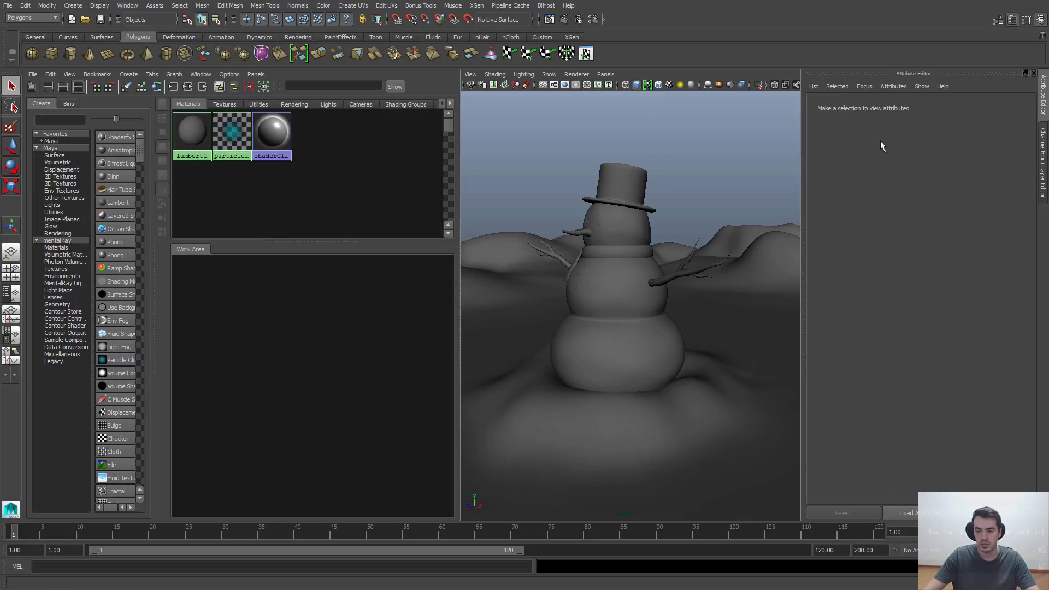
# - Create a Blinn material in the Hypershade and rename it Corpo_SDR
pyautogui.keyDown('alt'); pyautogui.moveTo(624, 231); pyautogui.dragTo(637, 255, button='right'); pyautogui.keyUp('alt')
pyautogui.keyDown('alt'); pyautogui.moveTo(638, 254); pyautogui.dragTo(630, 251); pyautogui.keyUp('alt')
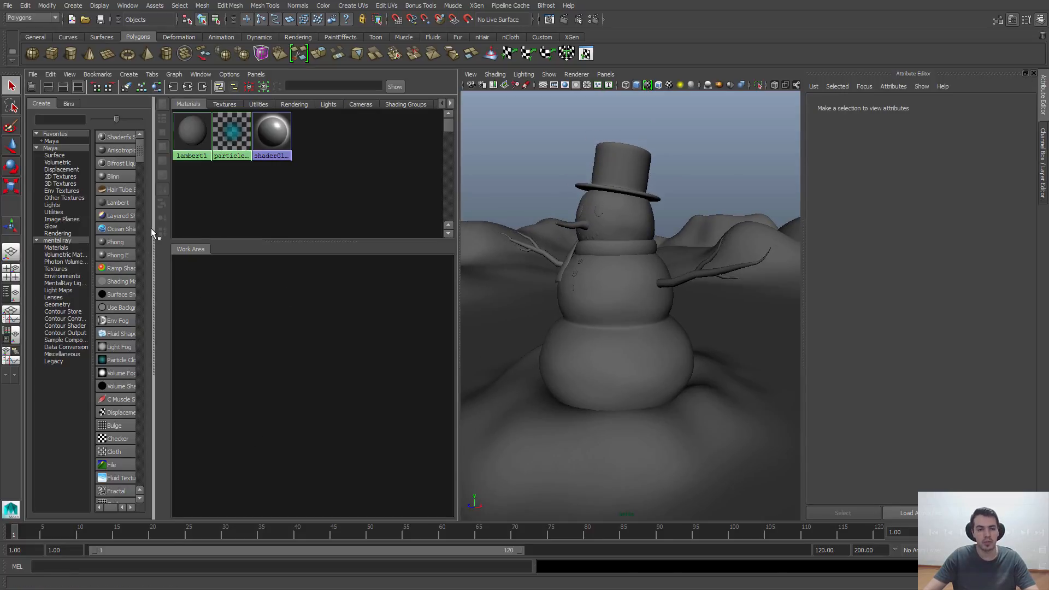
pyautogui.click(102, 176)
pyautogui.moveTo(212, 292); pyautogui.dragTo(272, 340)
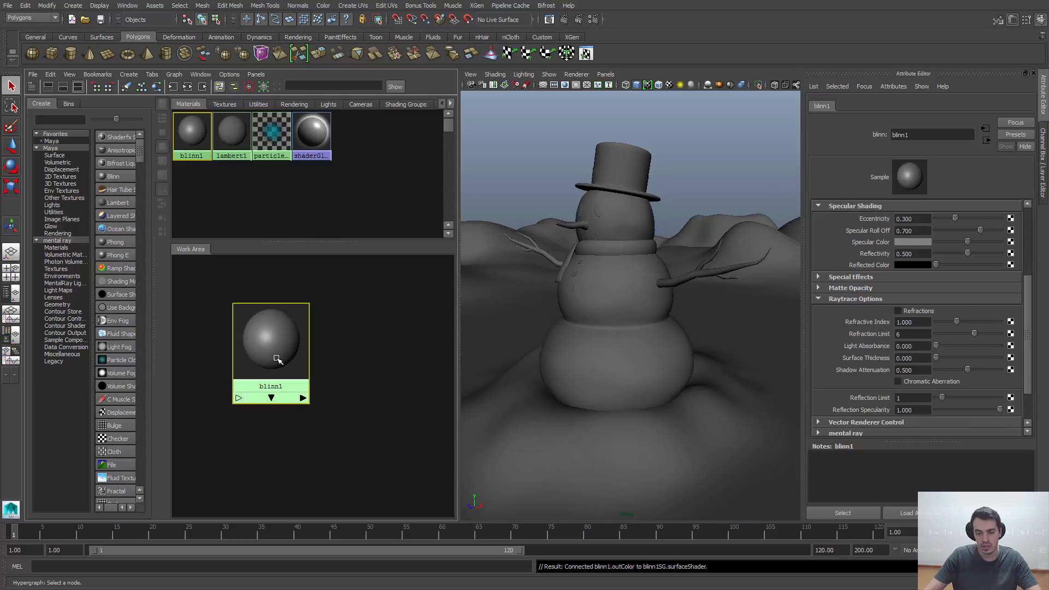
pyautogui.doubleClick(923, 134)
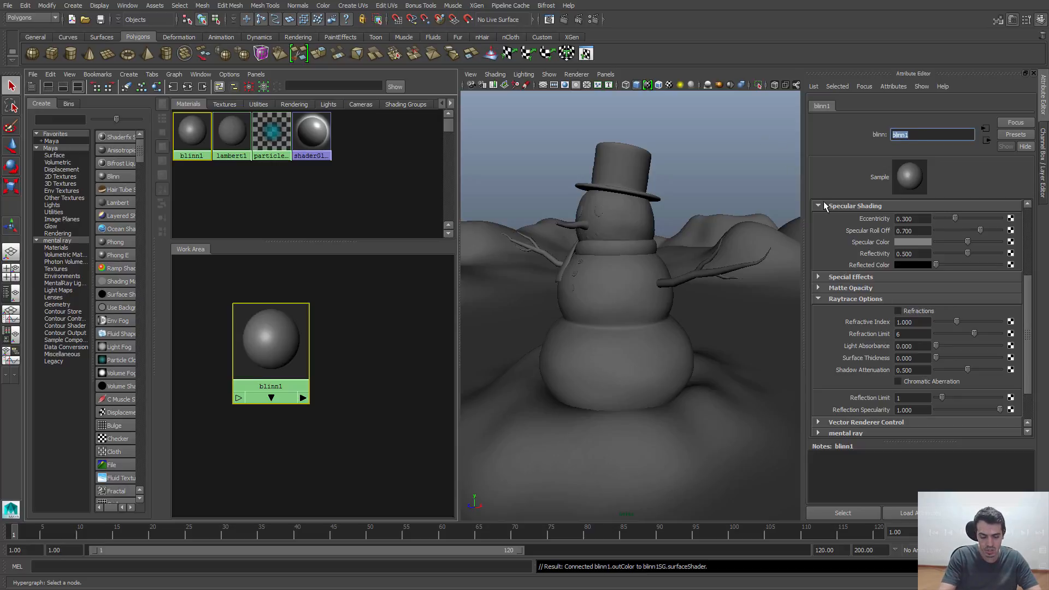
pyautogui.write('Cor')
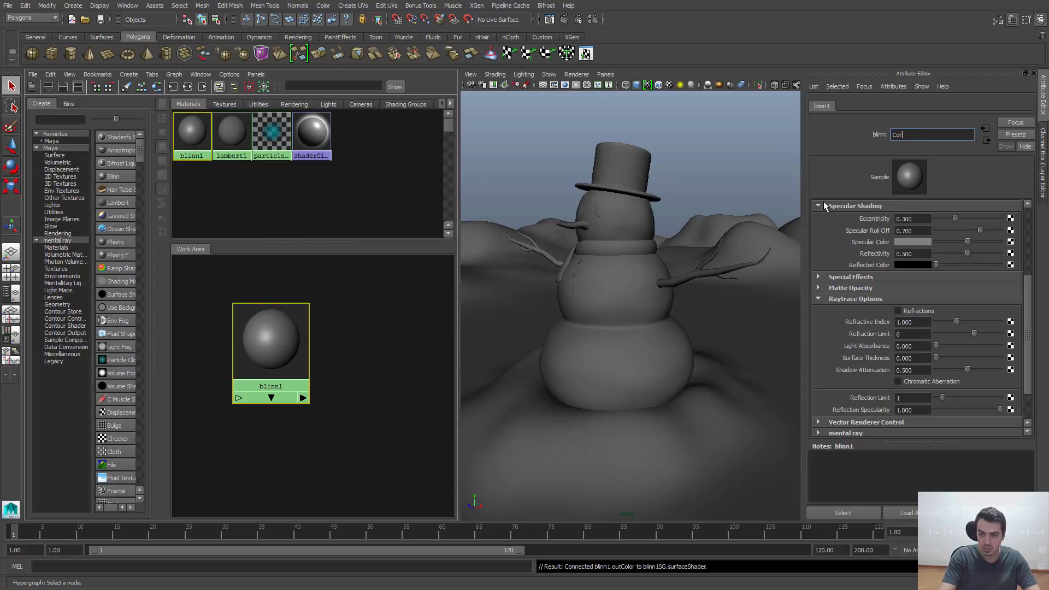
pyautogui.write('po_')
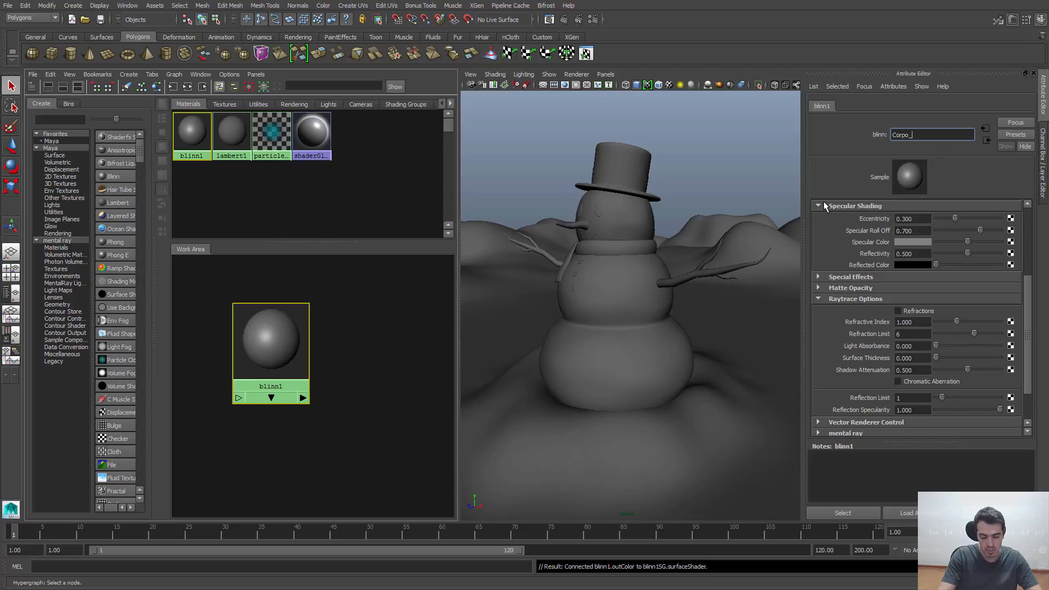
pyautogui.write('SDR')
pyautogui.press('Return')
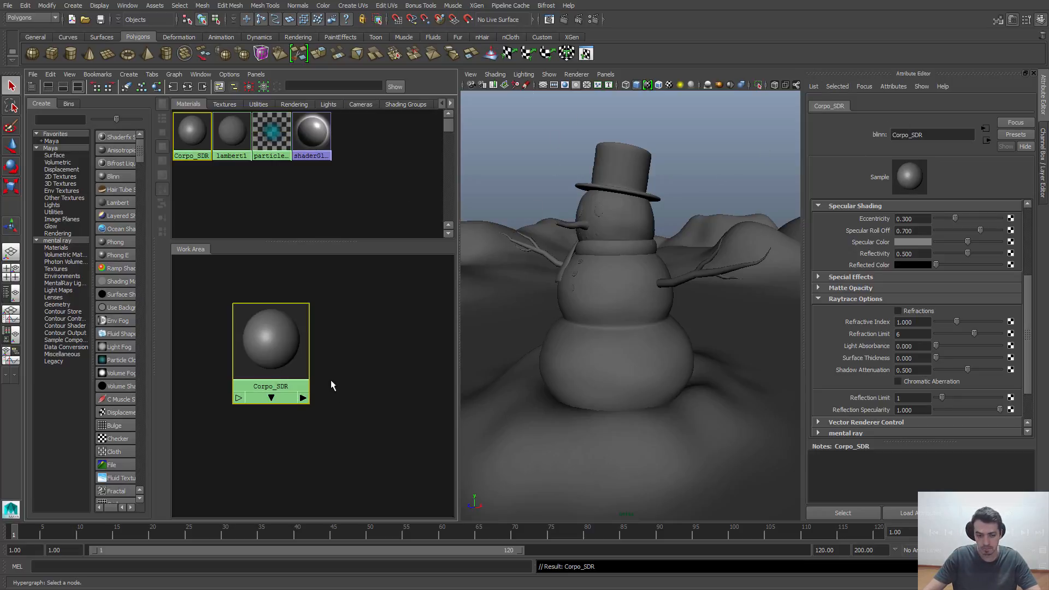
# - Assign the Corpo_SDR material to the snowman's body mesh and deselect it
pyautogui.moveTo(271, 349); pyautogui.dragTo(275, 346)
pyautogui.click(644, 323)
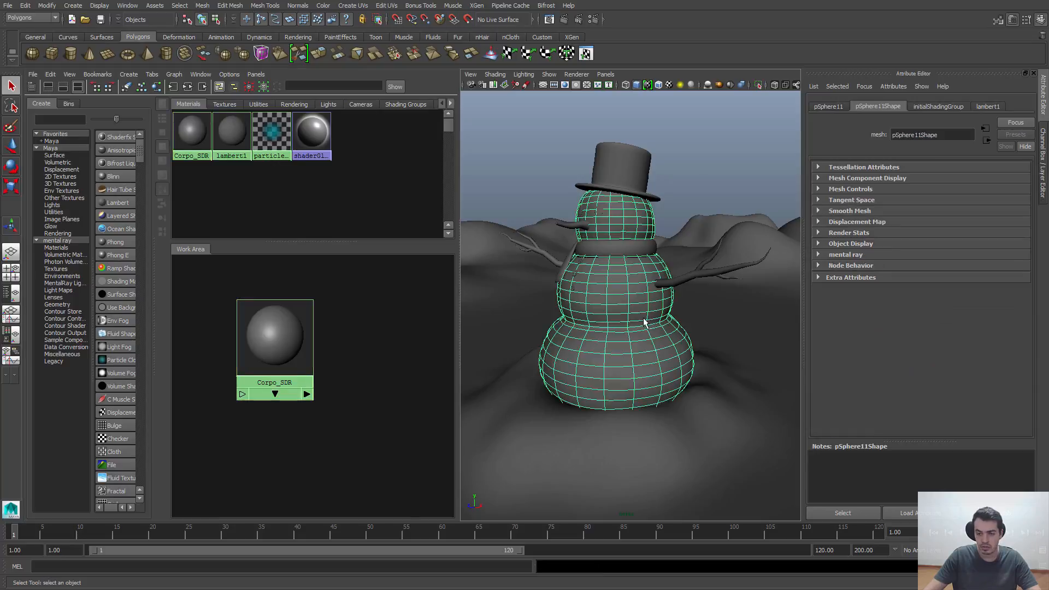
pyautogui.moveTo(267, 339); pyautogui.dragTo(262, 313, button='right')
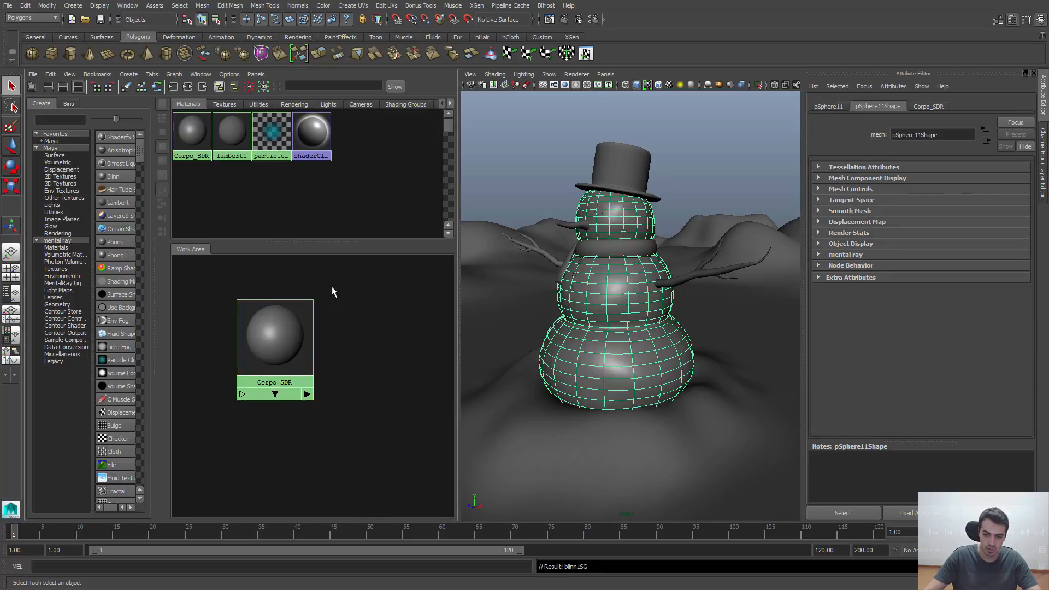
pyautogui.click(332, 287)
pyautogui.keyDown('alt'); pyautogui.moveTo(641, 316); pyautogui.dragTo(648, 317, button='right'); pyautogui.keyUp('alt')
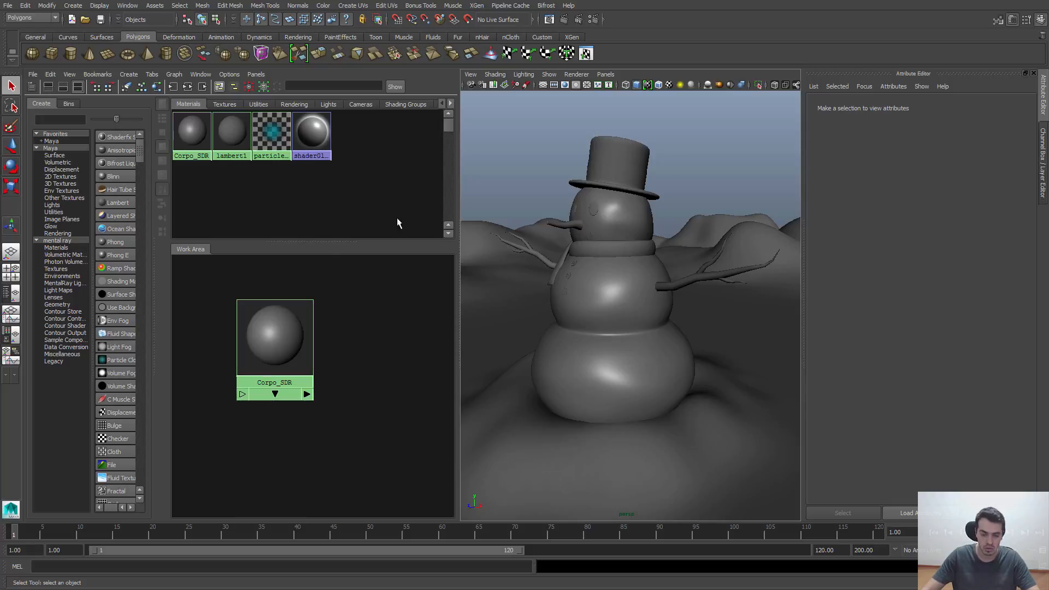
# - Lighten the Corpo_SDR material's Color to near white
pyautogui.click(280, 345)
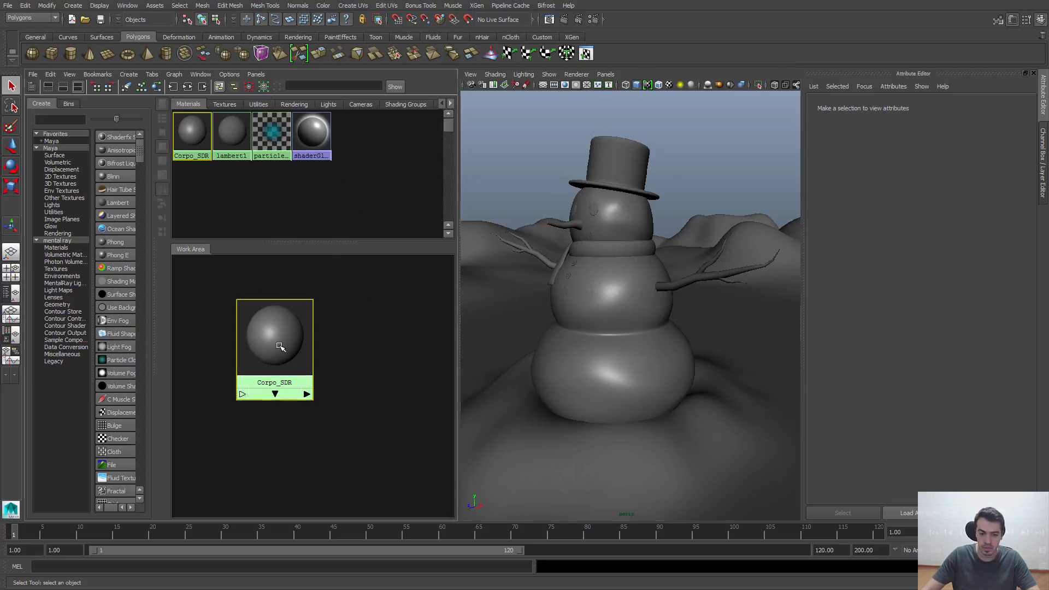
pyautogui.scroll(4, 1033, 240)
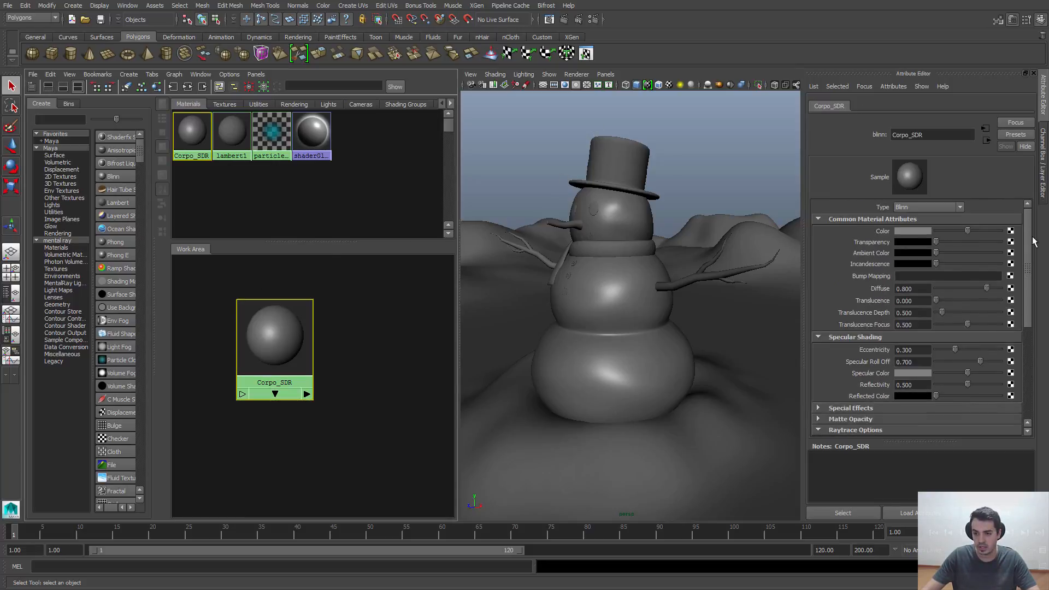
pyautogui.moveTo(968, 230); pyautogui.dragTo(994, 236)
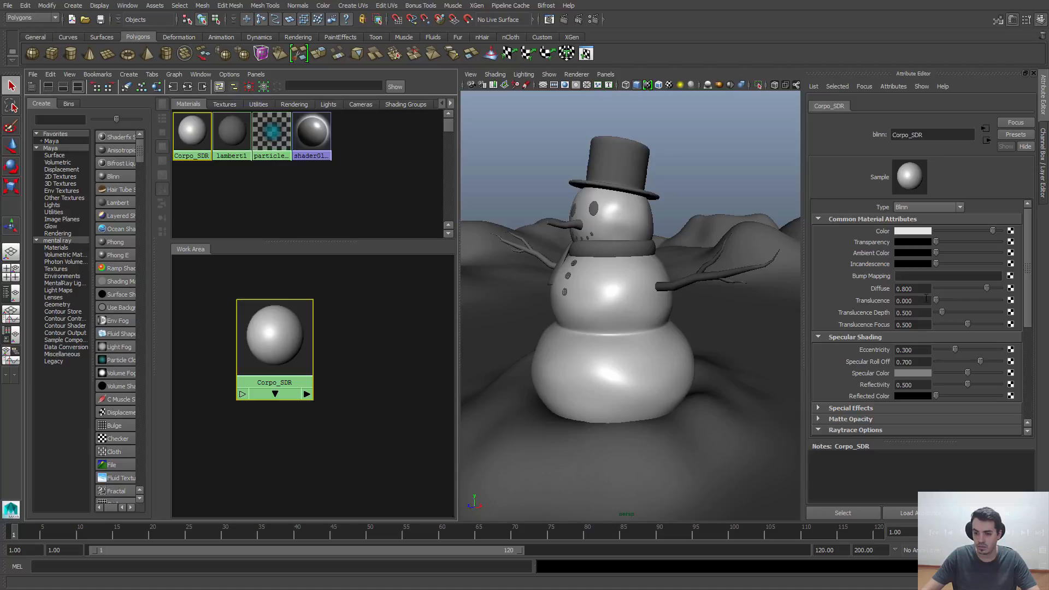
# - Set the Corpo_SDR material's Eccentricity to 0.25
pyautogui.click(925, 301)
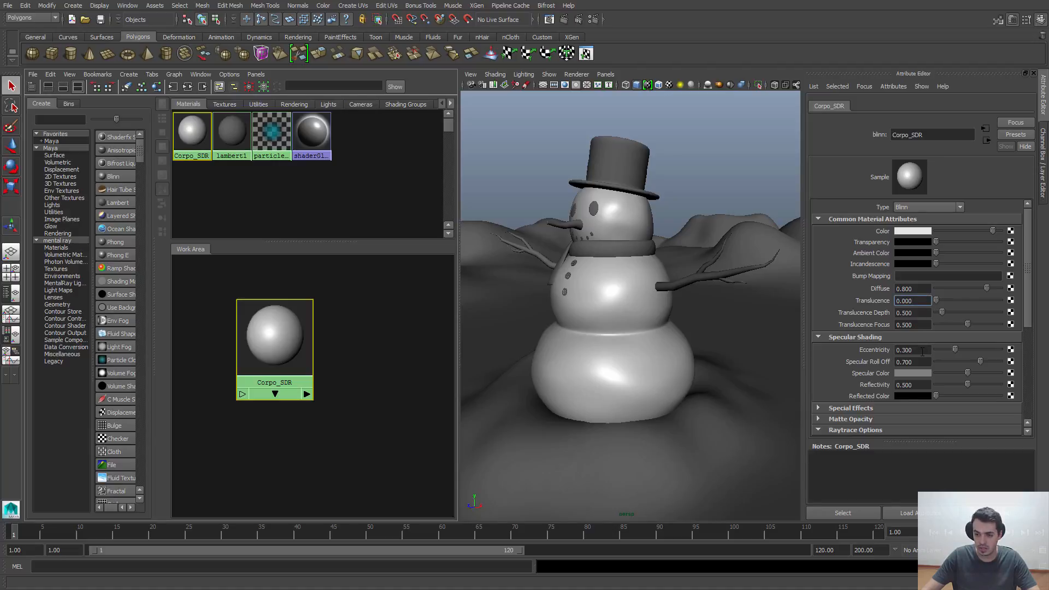
pyautogui.click(924, 351)
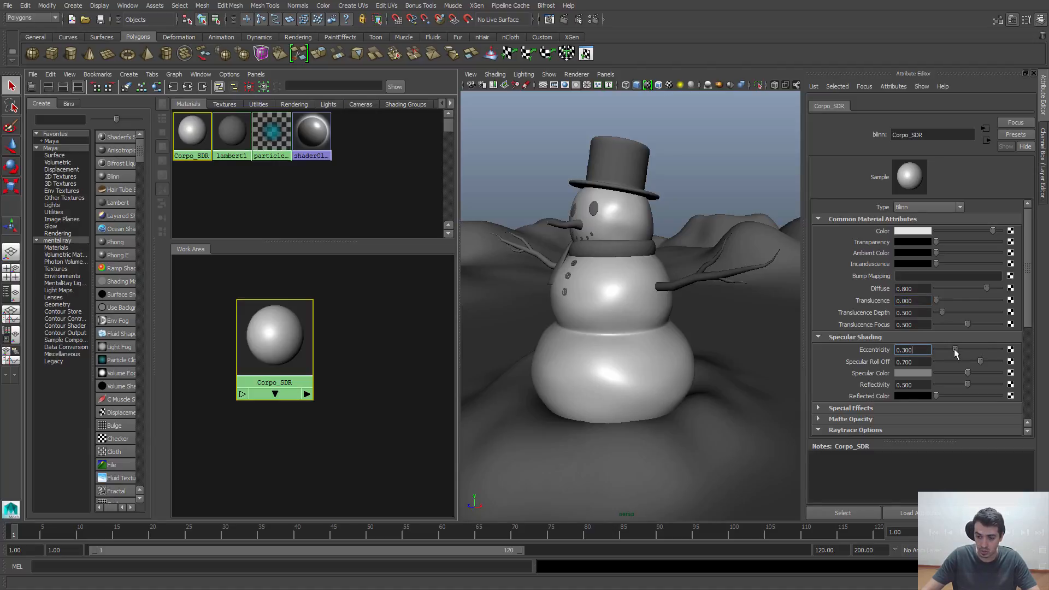
pyautogui.moveTo(955, 354); pyautogui.dragTo(860, 333)
pyautogui.doubleClick(919, 352)
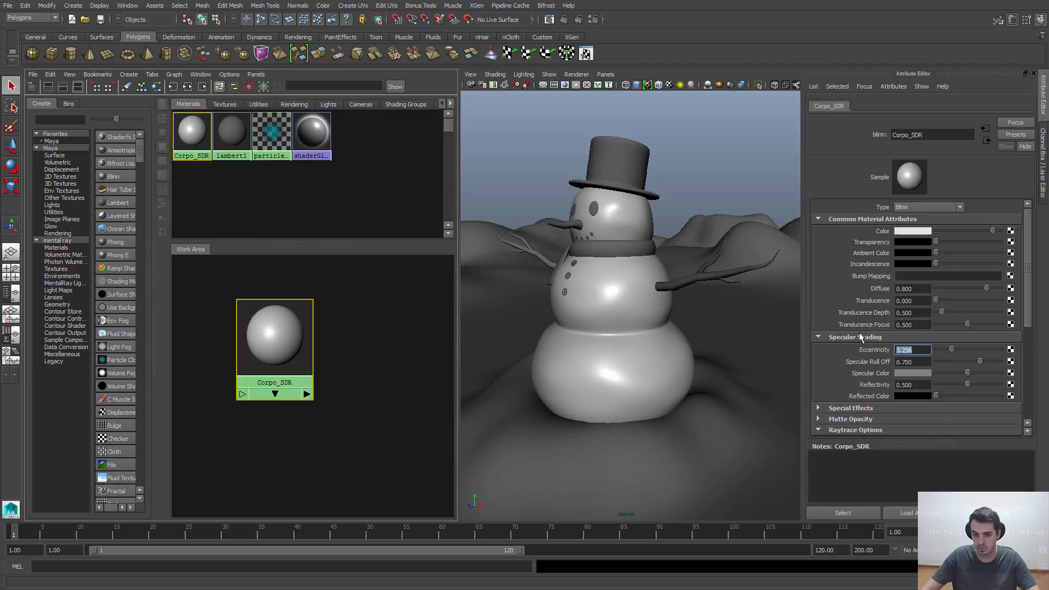
pyautogui.write('0.25')
pyautogui.press('Return')
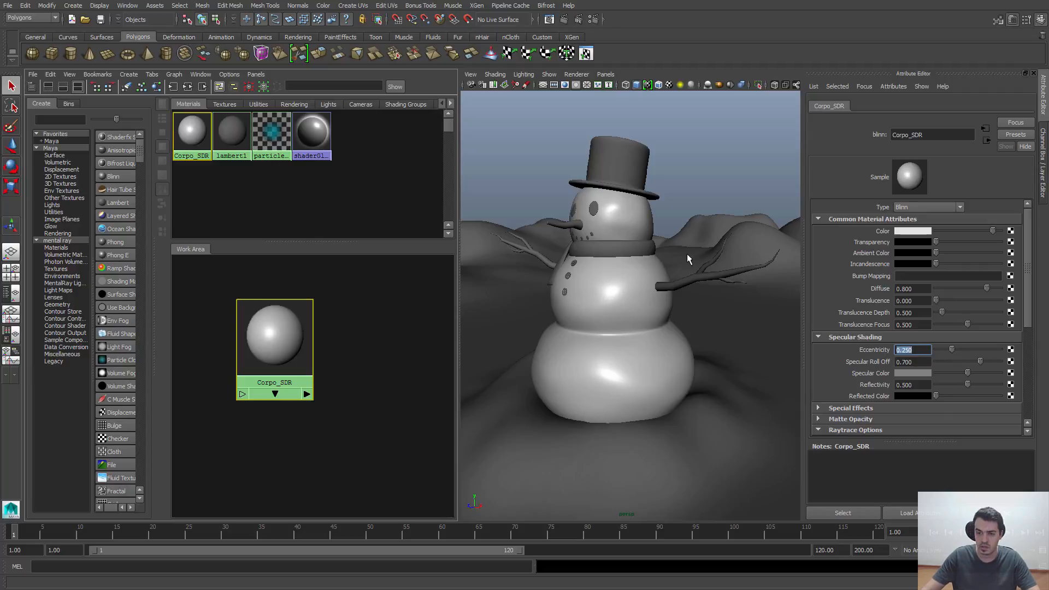
# - Lower the Corpo_SDR material's Specular Roll Off to 0.3
pyautogui.moveTo(980, 362); pyautogui.dragTo(954, 365)
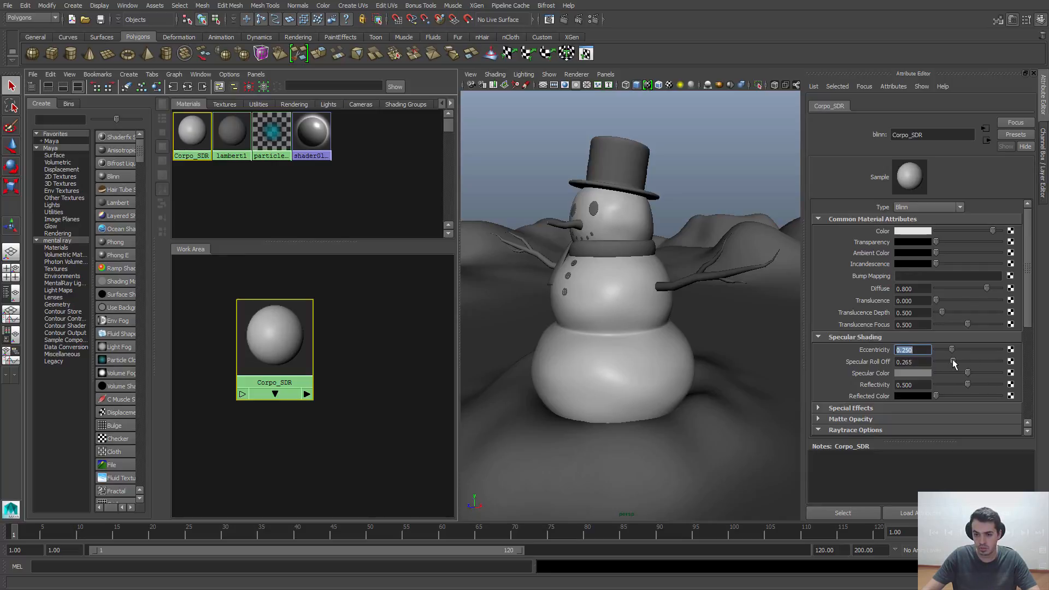
pyautogui.click(909, 364)
pyautogui.write('.25')
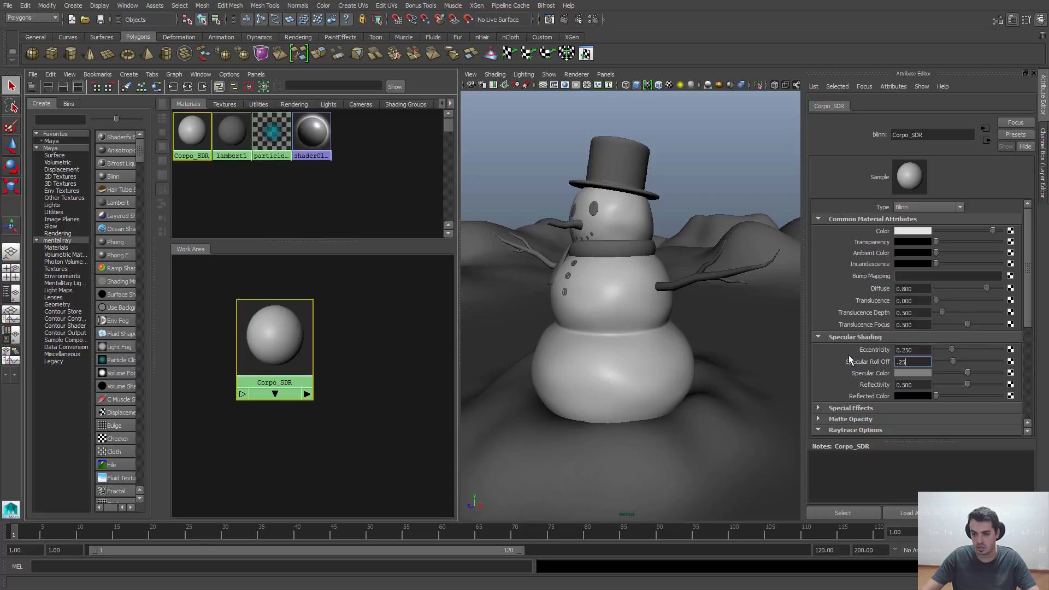
pyautogui.press('BackSpace')
pyautogui.press('BackSpace')
pyautogui.write('3')
pyautogui.press('Return')
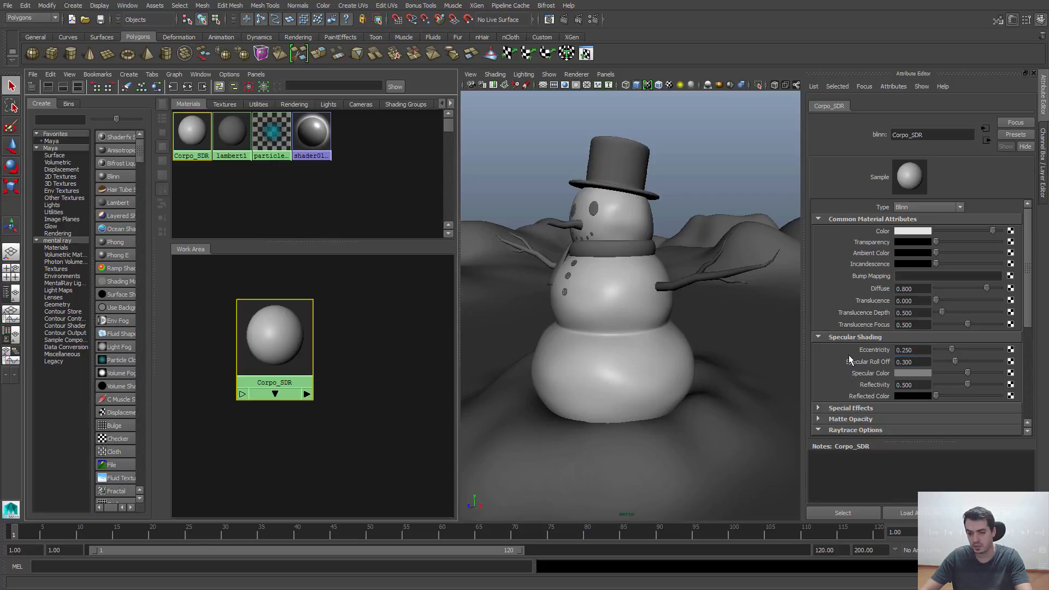
# - Brighten the Corpo_SDR material's Specular Color to white and reduce its Reflectivity to 0
pyautogui.moveTo(967, 373); pyautogui.dragTo(1029, 375)
pyautogui.moveTo(967, 385); pyautogui.dragTo(929, 386)
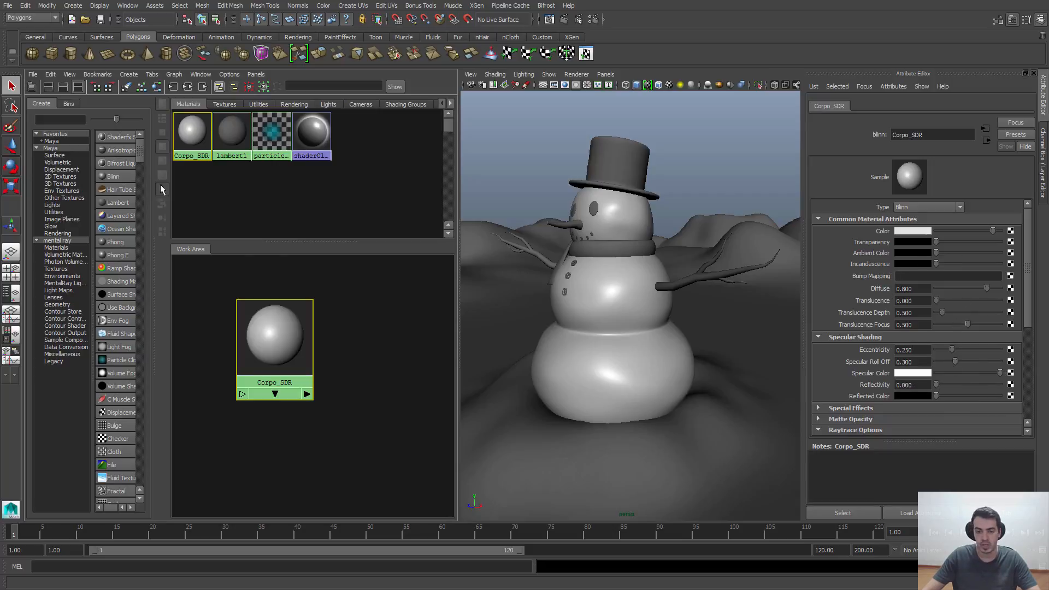
pyautogui.keyDown('alt'); pyautogui.moveTo(572, 296); pyautogui.dragTo(592, 266); pyautogui.keyUp('alt')
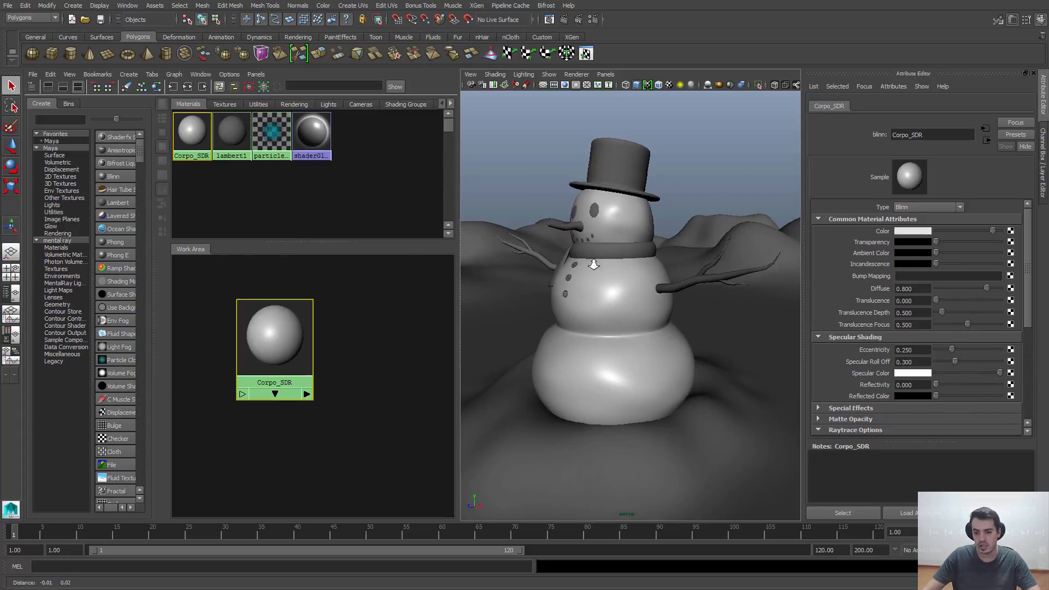
pyautogui.keyDown('alt'); pyautogui.moveTo(593, 266); pyautogui.dragTo(618, 271, button='right'); pyautogui.keyUp('alt')
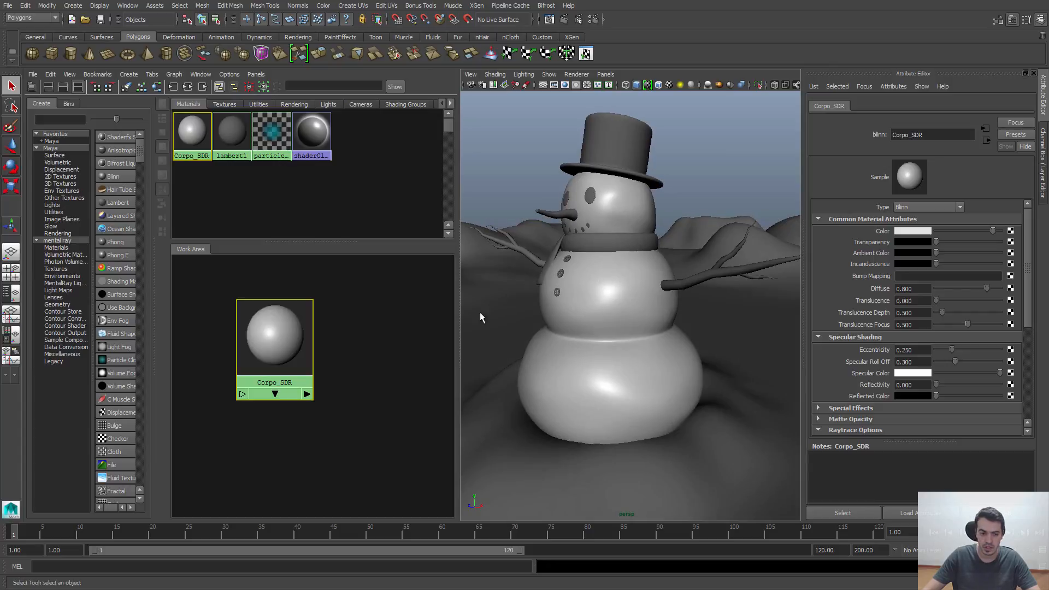
# - Connect a 2D Fractal texture to the Corpo_SDR material's Bump Mapping
pyautogui.press('f')
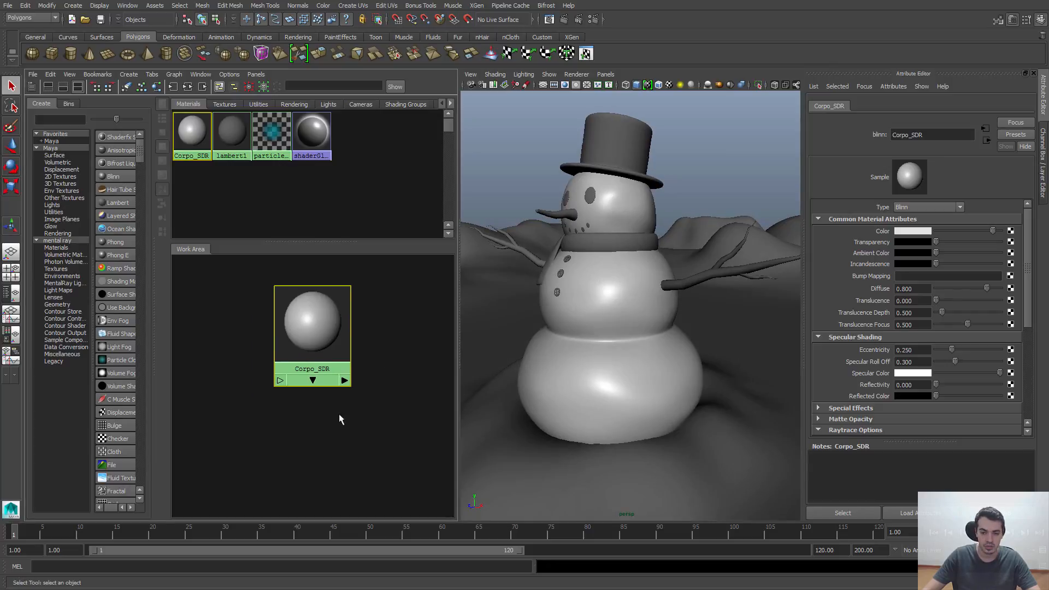
pyautogui.click(1006, 278)
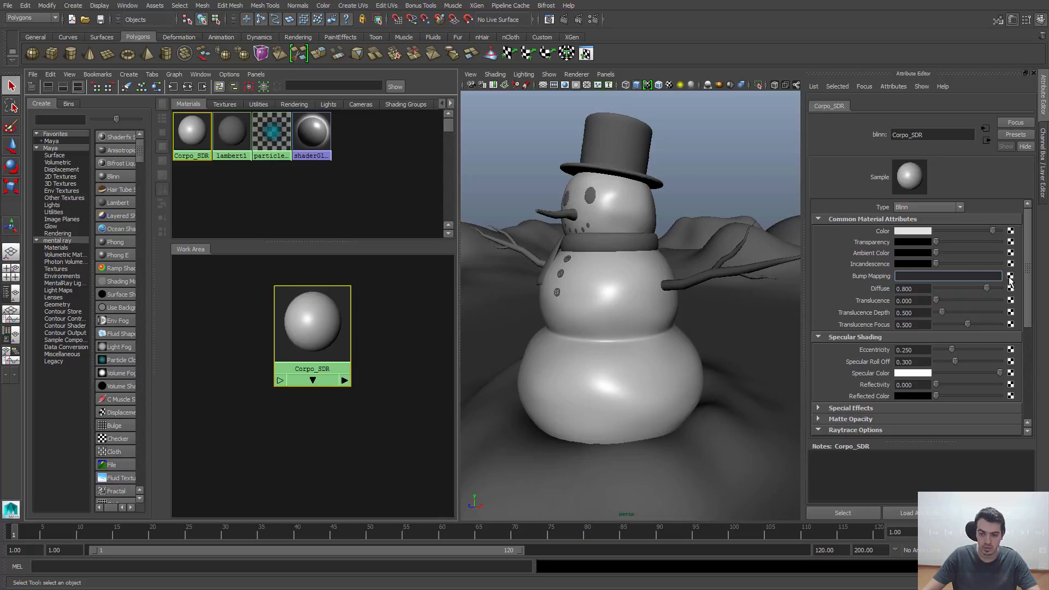
pyautogui.click(1011, 277)
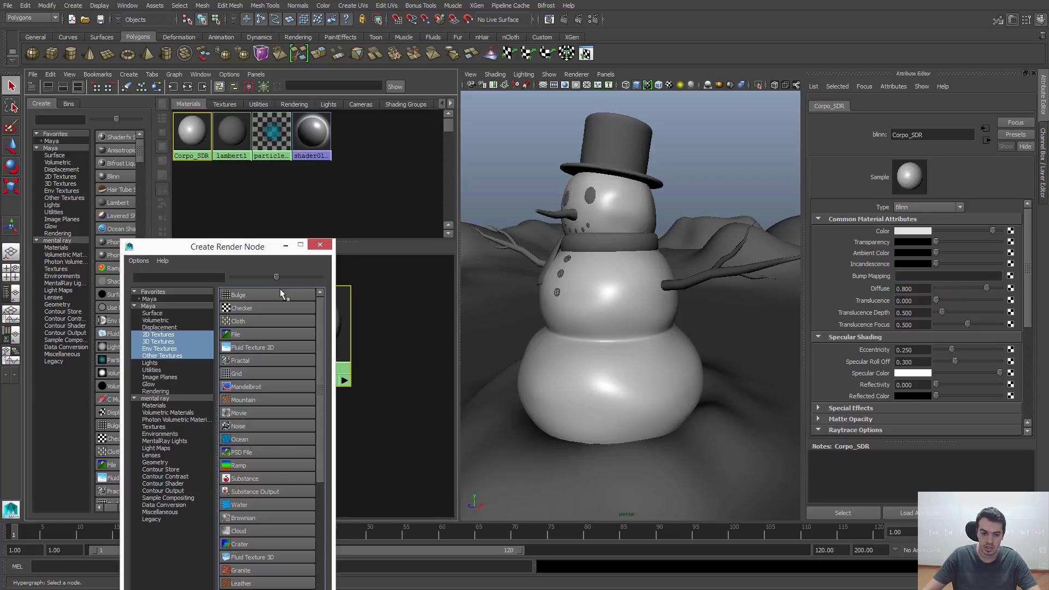
pyautogui.moveTo(246, 251); pyautogui.dragTo(262, 135)
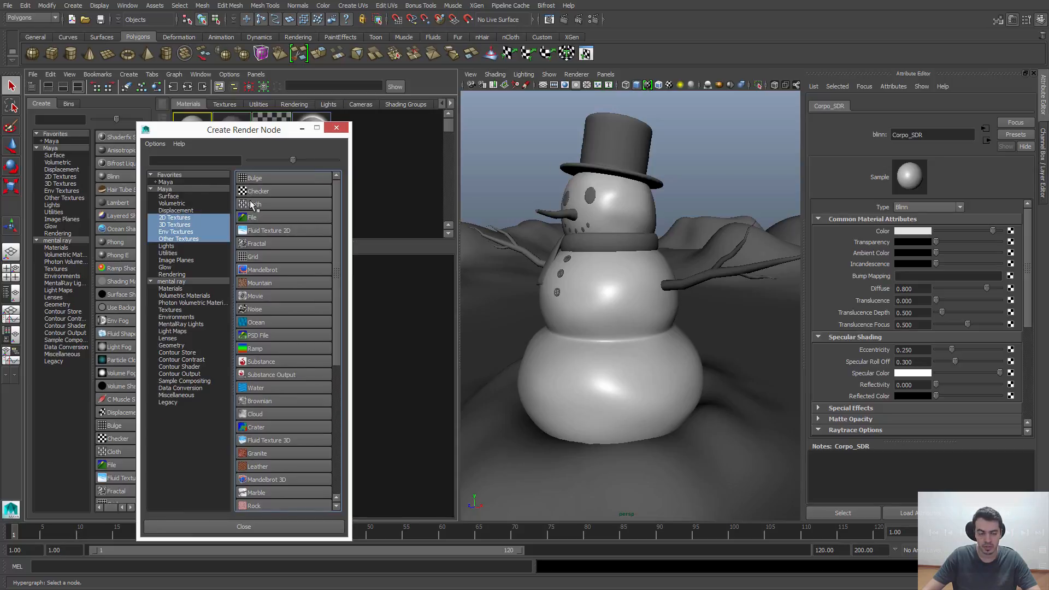
pyautogui.click(175, 218)
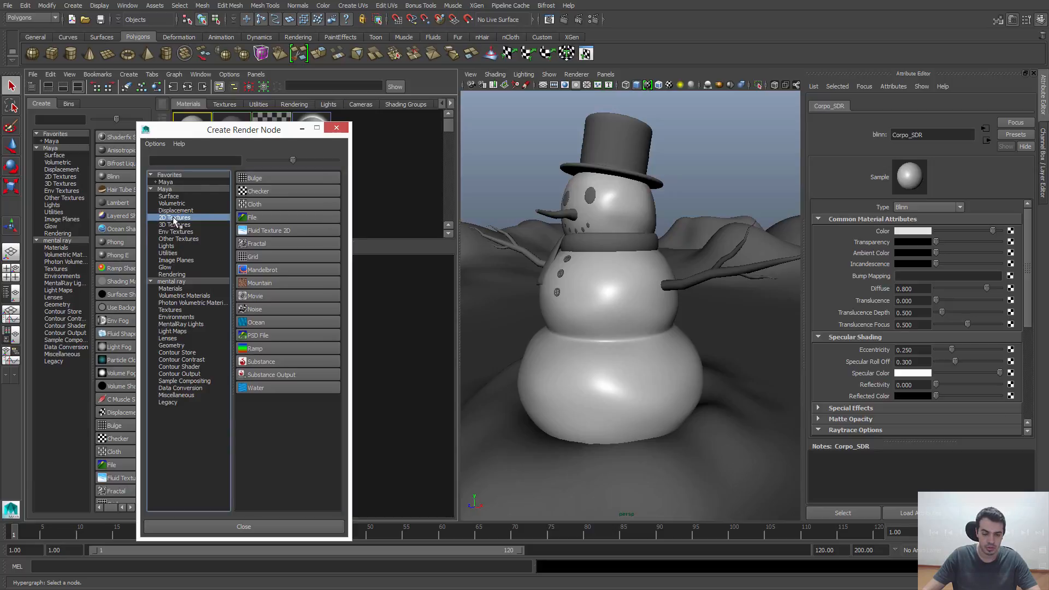
pyautogui.click(248, 244)
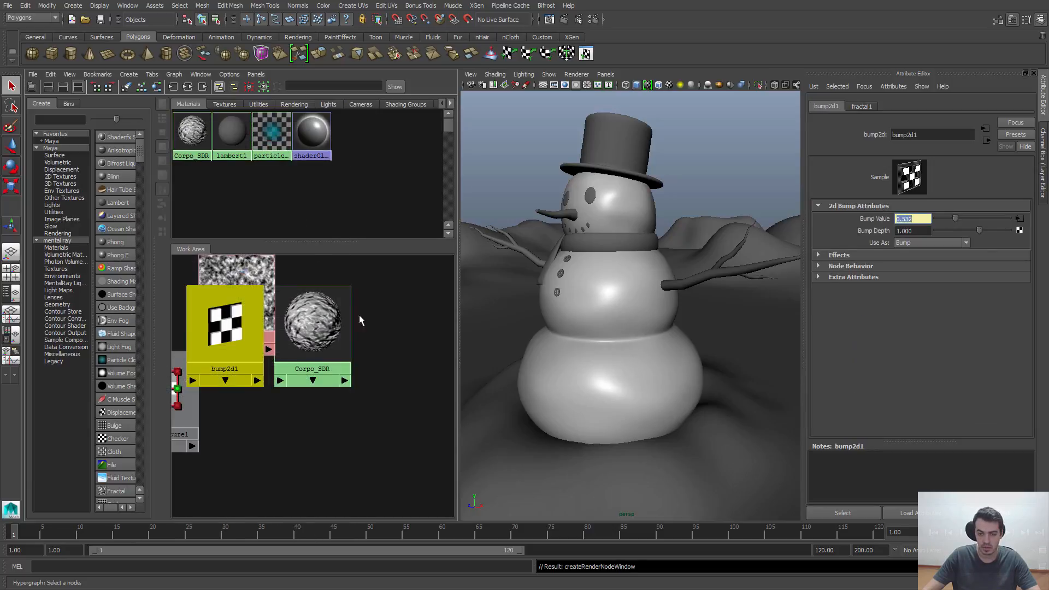
# - Spread out the place2dTexture, fractal1, bump2d1 and Corpo_SDR nodes in the Work Area so they no longer overlap, and deselect them
pyautogui.moveTo(258, 326); pyautogui.dragTo(259, 458)
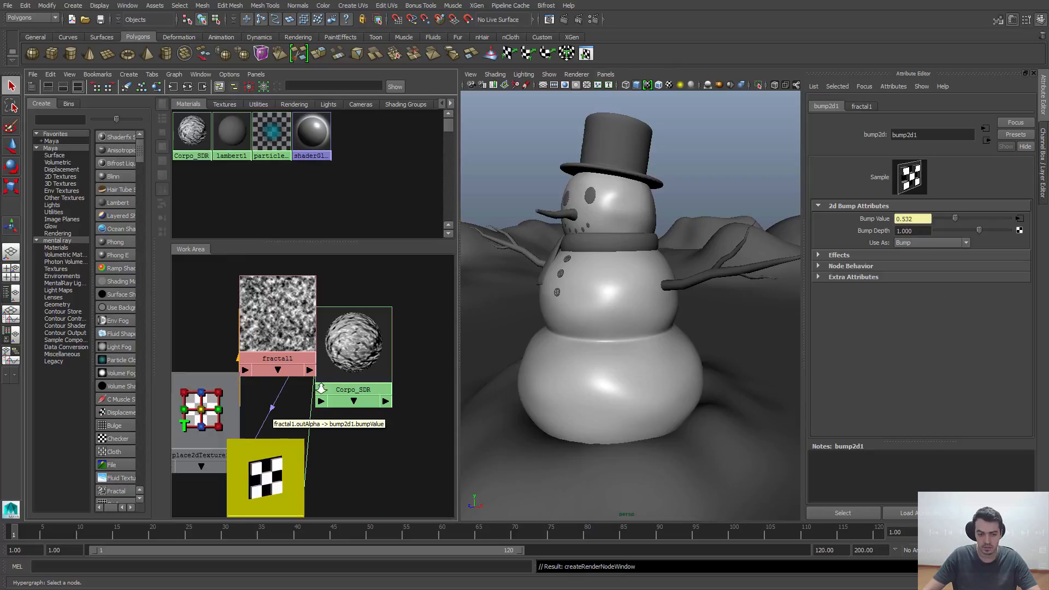
pyautogui.scroll(-3, 269, 407)
pyautogui.moveTo(255, 396); pyautogui.dragTo(195, 393)
pyautogui.click(266, 353)
pyautogui.moveTo(289, 351); pyautogui.dragTo(236, 366)
pyautogui.moveTo(286, 441); pyautogui.dragTo(299, 443)
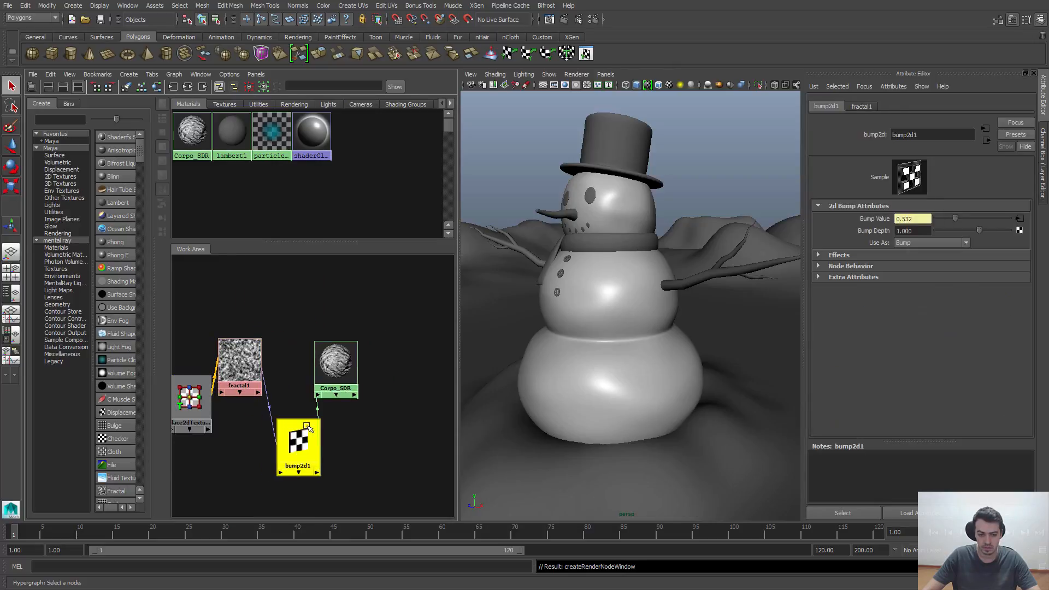
pyautogui.moveTo(336, 367); pyautogui.dragTo(376, 371)
pyautogui.click(417, 350)
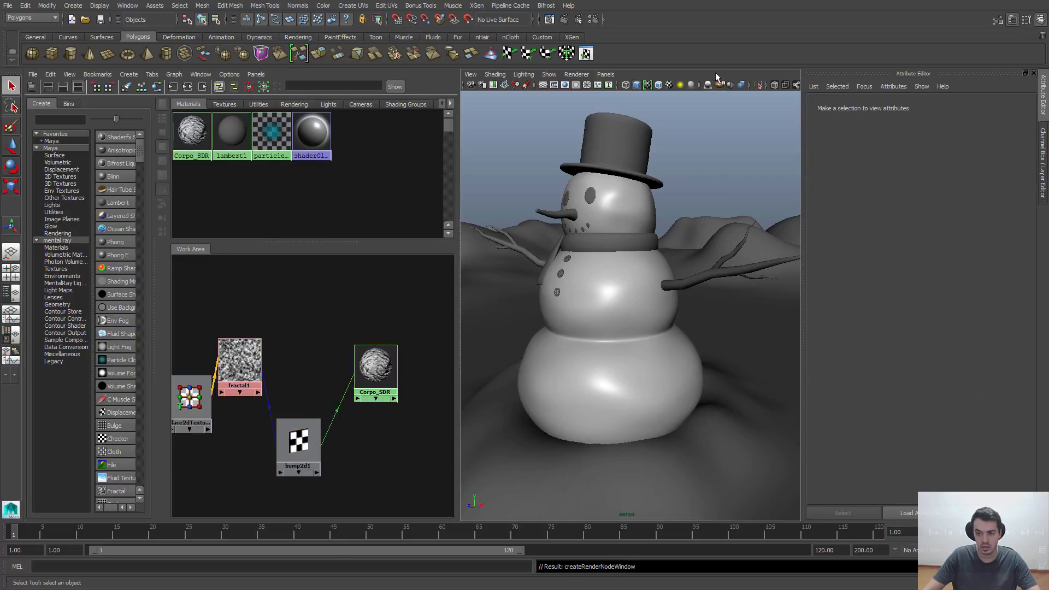
# - Turn on textured display in the viewport and set the bump2d1 node's Bump Depth to 0.1
pyautogui.press('6')
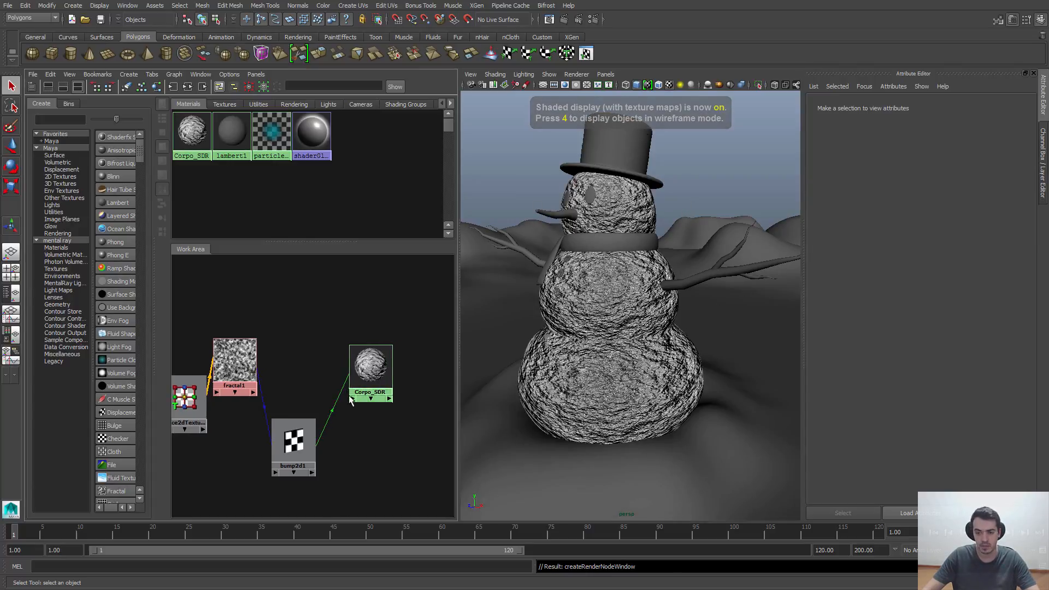
pyautogui.scroll(2, 327, 442)
pyautogui.click(316, 433)
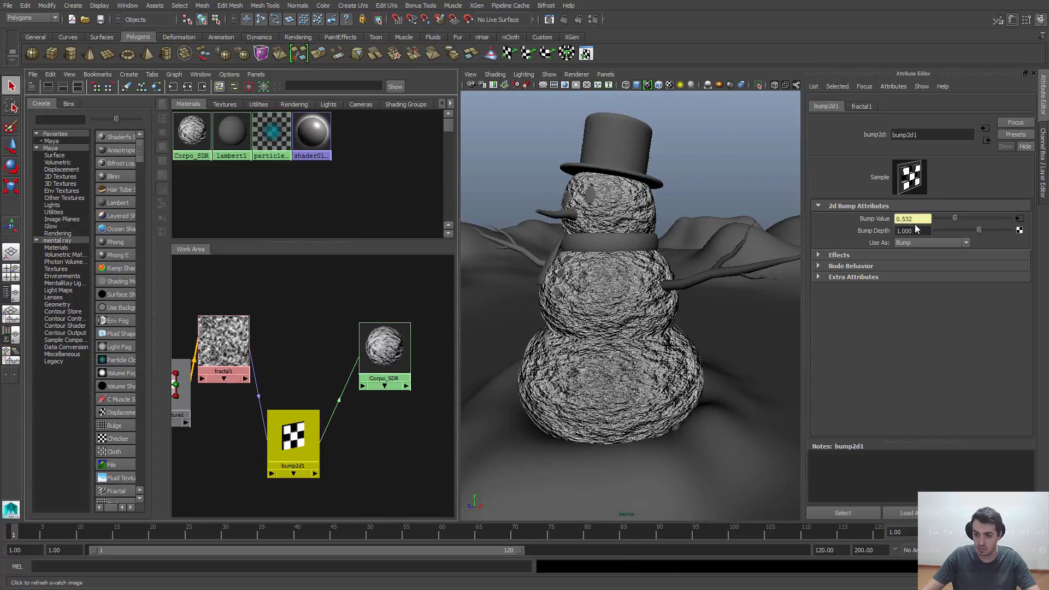
pyautogui.moveTo(979, 230); pyautogui.dragTo(974, 233)
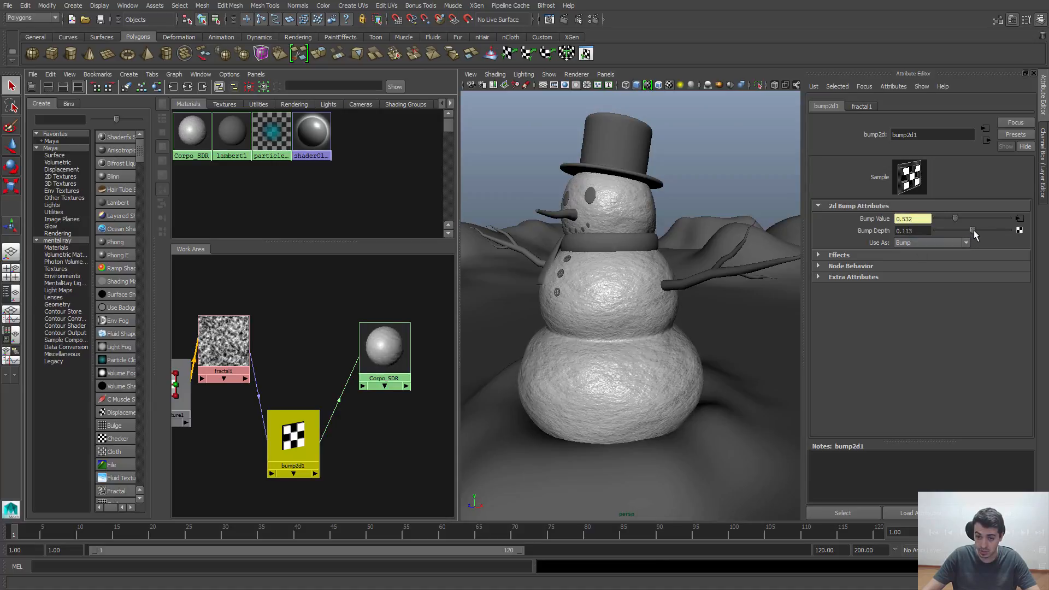
pyautogui.doubleClick(925, 230)
pyautogui.write('0.1')
pyautogui.press('Return')
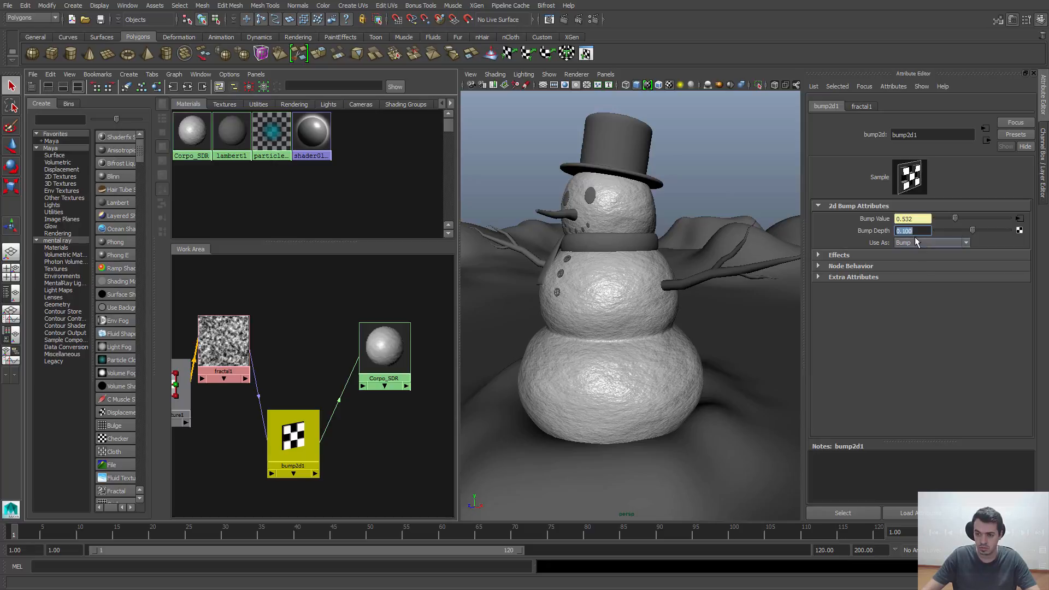
# - Try a Bump Depth of 0.025 on the bump2d1 node and settle on 0.05
pyautogui.click(924, 232)
pyautogui.write('0.025')
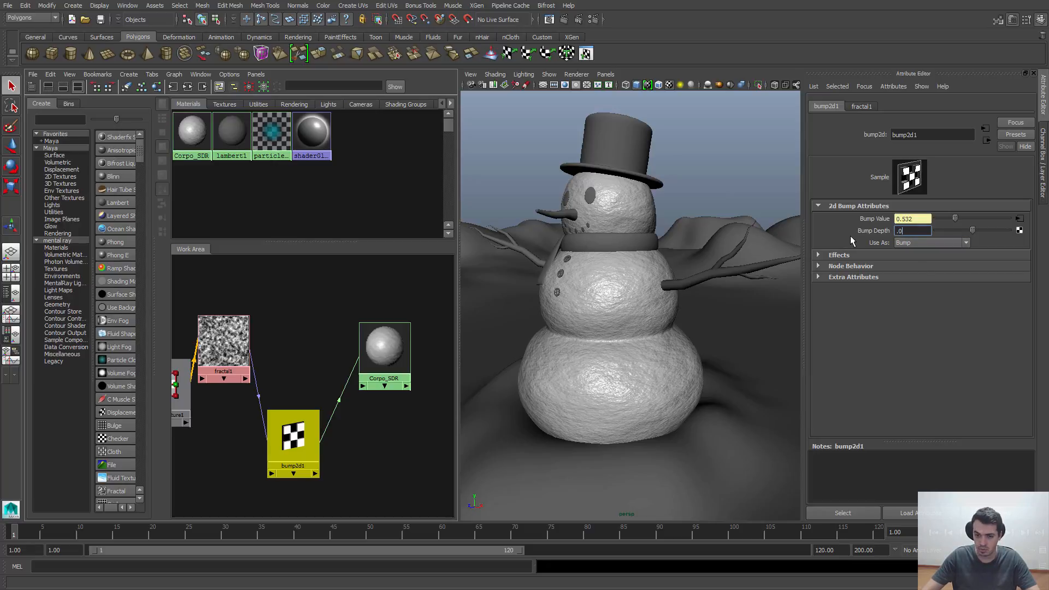
pyautogui.press('Return')
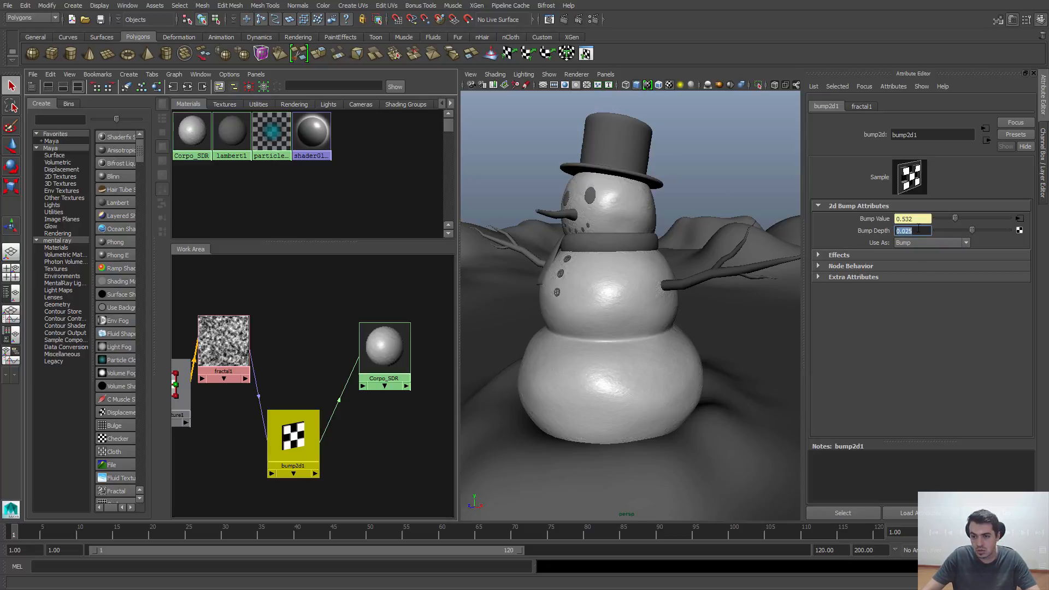
pyautogui.write('0.05')
pyautogui.press('Return')
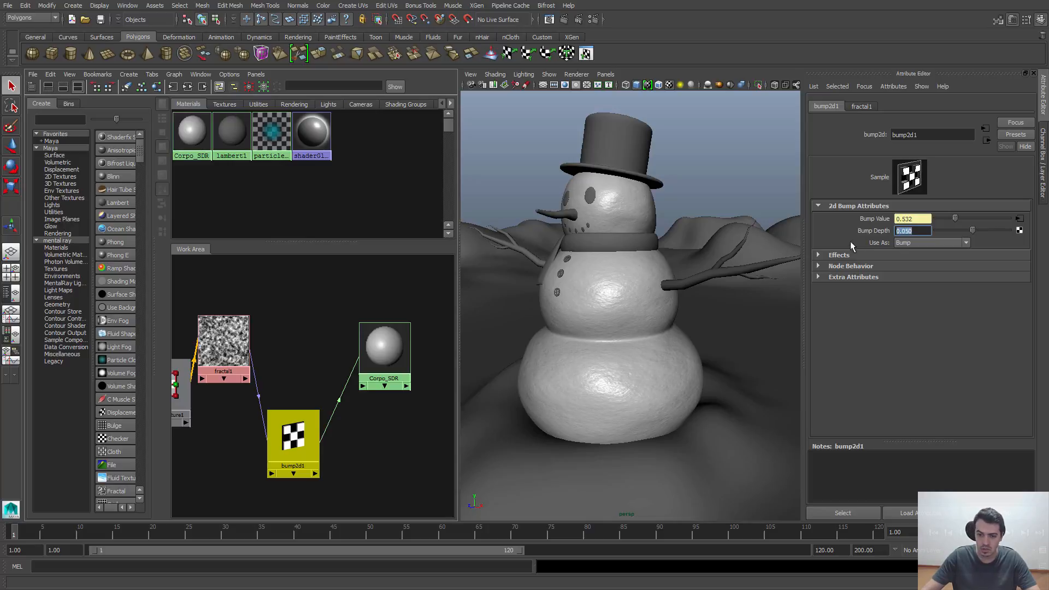
# - Frame the snowman's body more closely and open the fractal1 texture's attributes
pyautogui.keyDown('alt'); pyautogui.moveTo(621, 287); pyautogui.dragTo(658, 293); pyautogui.keyUp('alt')
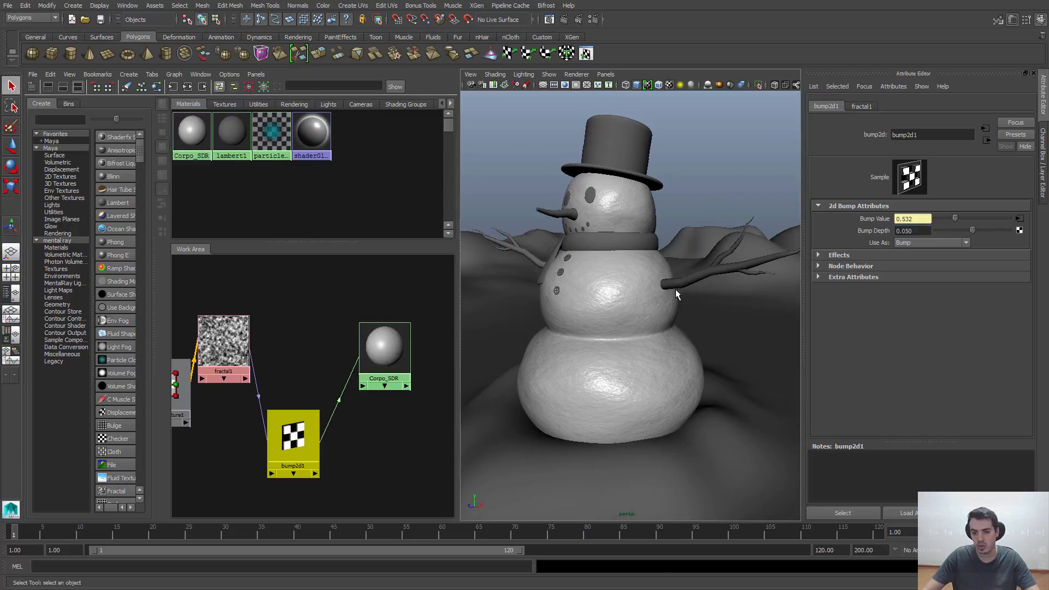
pyautogui.keyDown('alt'); pyautogui.moveTo(623, 225); pyautogui.dragTo(487, 321); pyautogui.keyUp('alt')
pyautogui.click(232, 354)
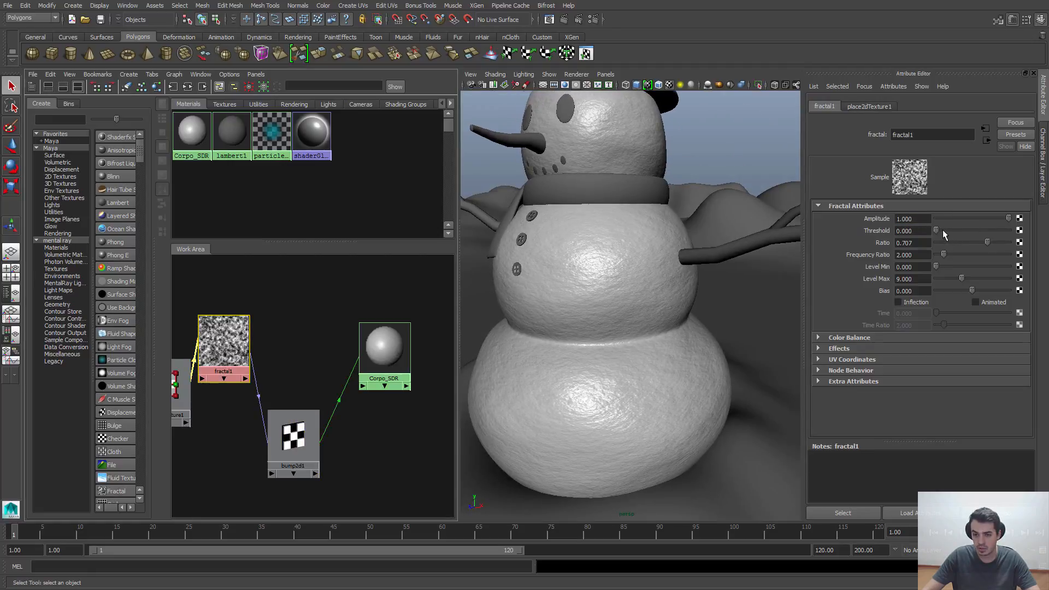
# - Try a Frequency Ratio of 2.556 and a lower Ratio on the fractal1 texture, and undo both changes
pyautogui.moveTo(938, 230); pyautogui.dragTo(912, 221)
pyautogui.click(950, 254)
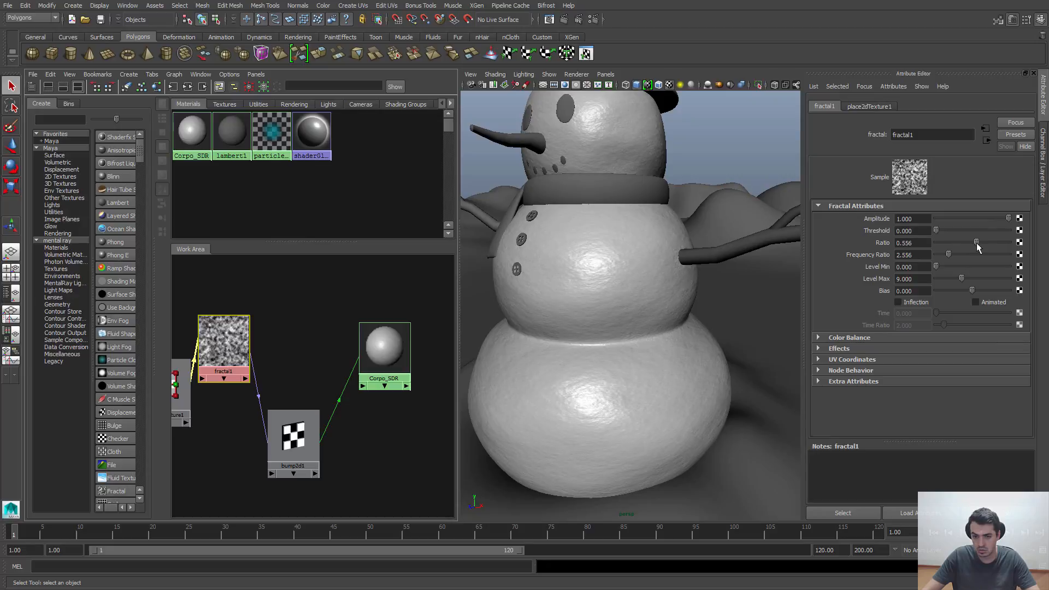
pyautogui.moveTo(978, 244); pyautogui.dragTo(972, 243)
pyautogui.hotkey('ctrl', 'z')
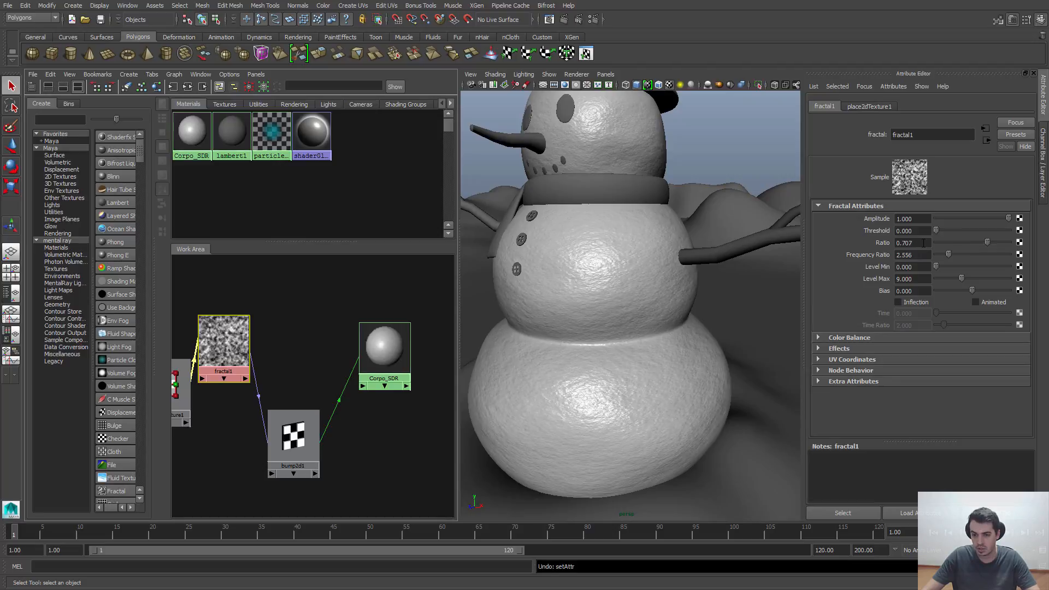
pyautogui.hotkey('ctrl', 'z')
# - Set the fractal1 texture's Ratio to 0.5
pyautogui.moveTo(924, 243); pyautogui.dragTo(889, 243)
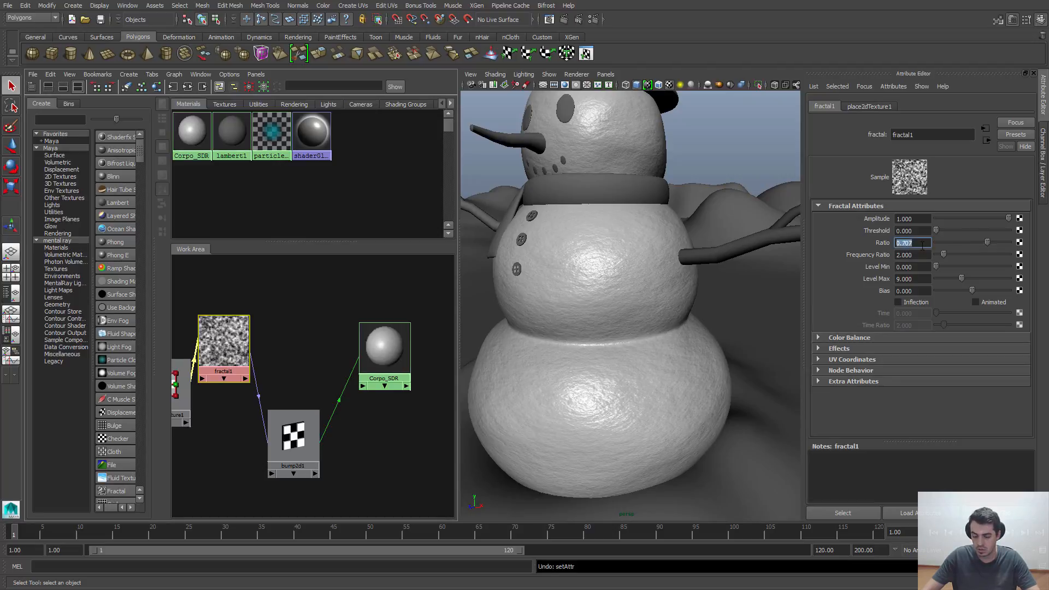
pyautogui.write('0.5')
pyautogui.press('Return')
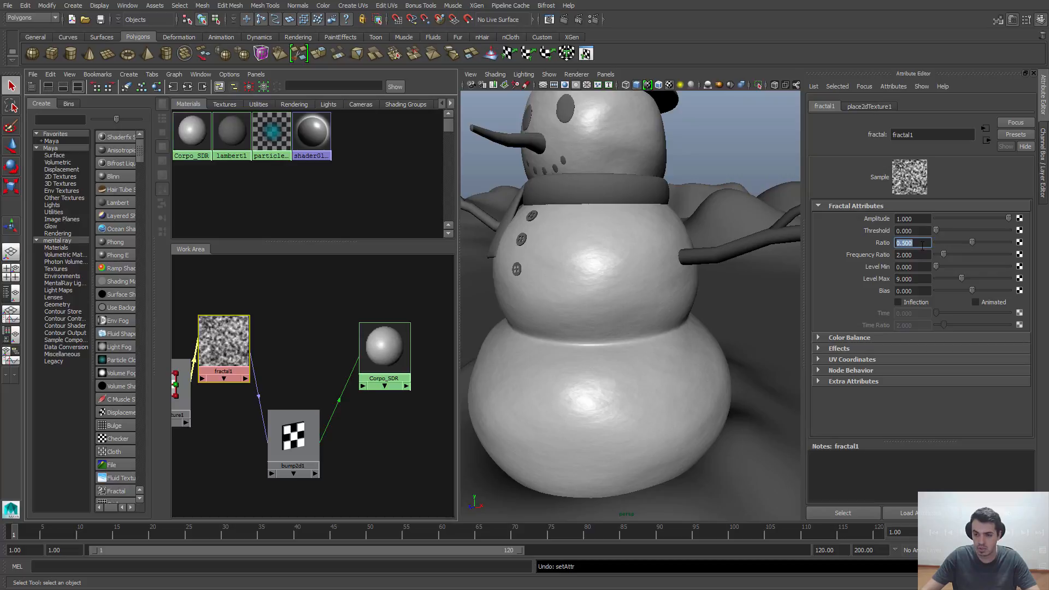
pyautogui.click(920, 244)
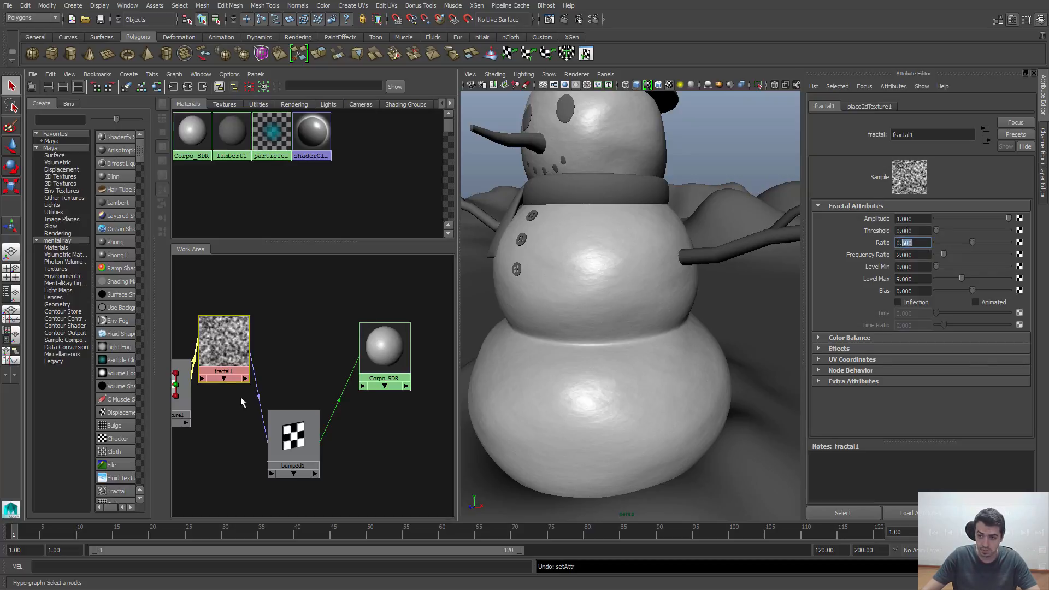
# - Try a Bump Depth of 0.06 on the bump2d1 node and settle on 0.07
pyautogui.moveTo(593, 280)
pyautogui.keyDown('alt'); pyautogui.mouseDown()
pyautogui.moveTo(645, 275)
pyautogui.moveTo(600, 277)
pyautogui.mouseUp(); pyautogui.keyUp('alt')
pyautogui.keyDown('alt'); pyautogui.moveTo(600, 277); pyautogui.dragTo(615, 287, button='right'); pyautogui.keyUp('alt')
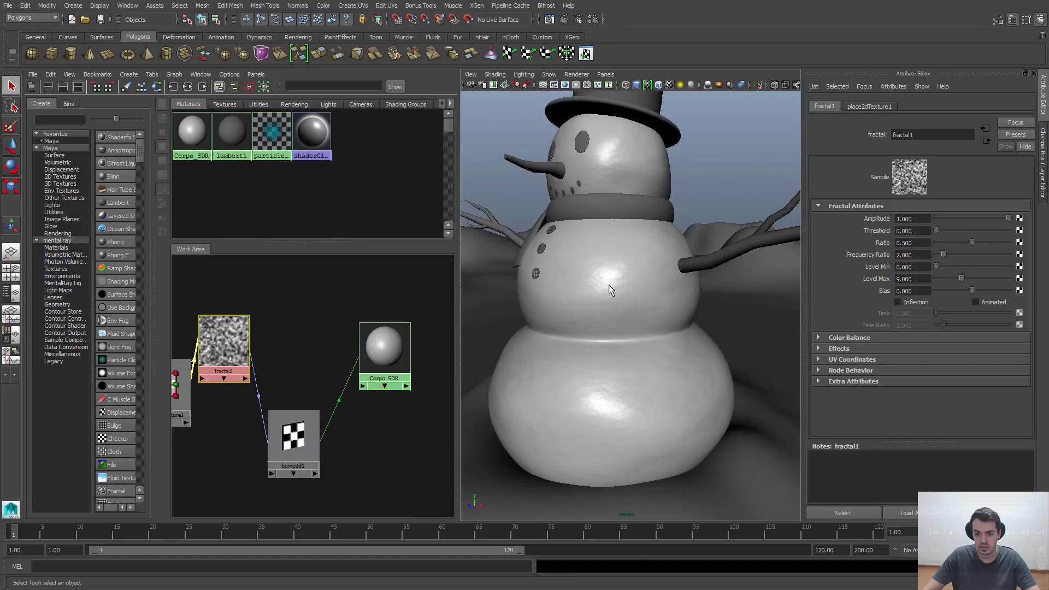
pyautogui.click(306, 430)
pyautogui.click(918, 232)
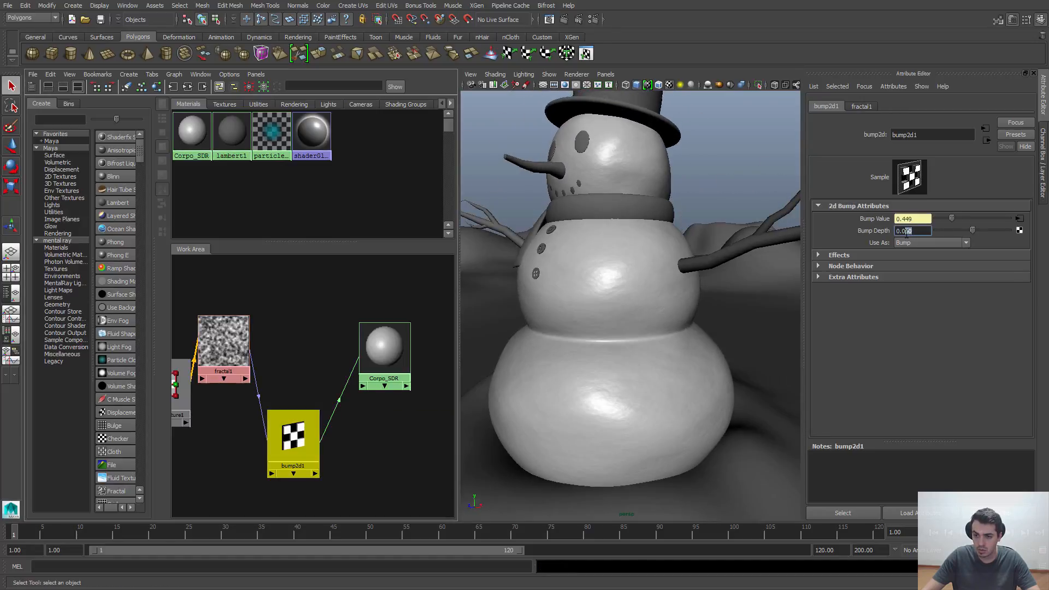
pyautogui.moveTo(907, 231); pyautogui.dragTo(914, 244)
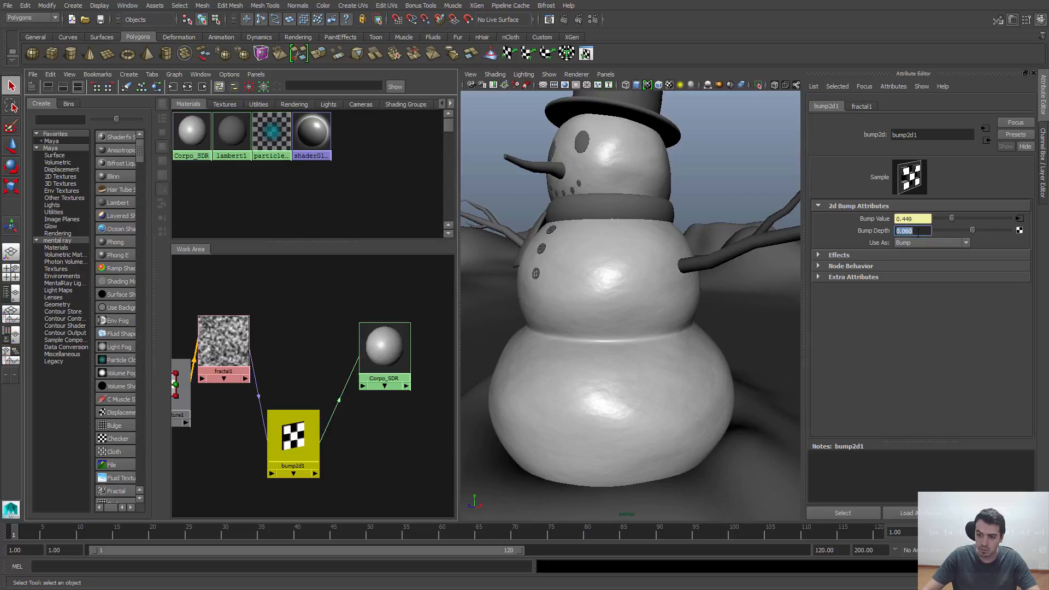
pyautogui.write('70')
pyautogui.press('Return')
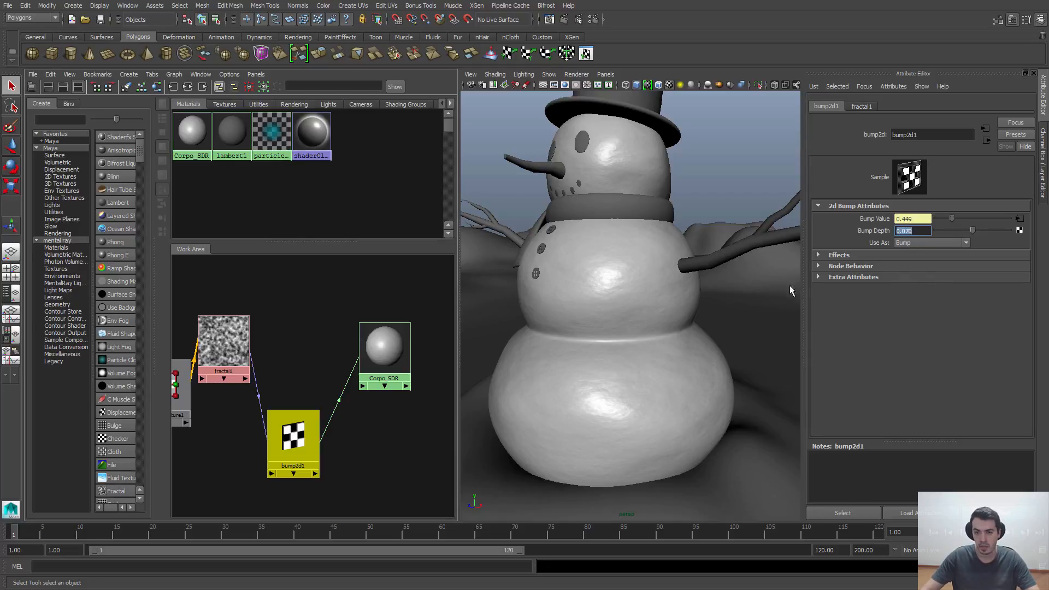
pyautogui.keyDown('alt'); pyautogui.moveTo(789, 286); pyautogui.dragTo(703, 272); pyautogui.keyUp('alt')
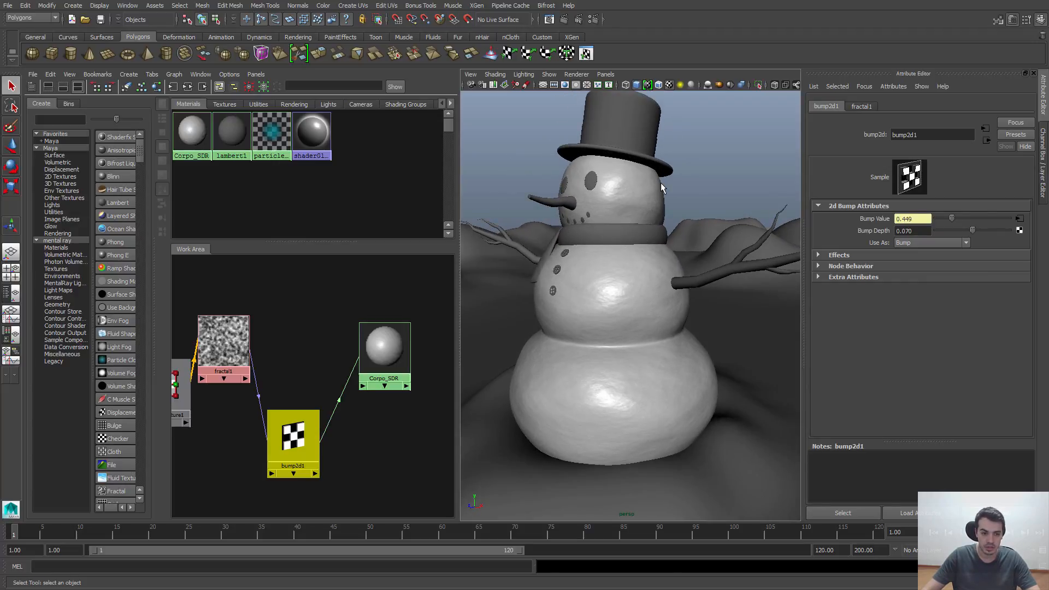
pyautogui.keyDown('alt'); pyautogui.moveTo(660, 182); pyautogui.dragTo(606, 167); pyautogui.keyUp('alt')
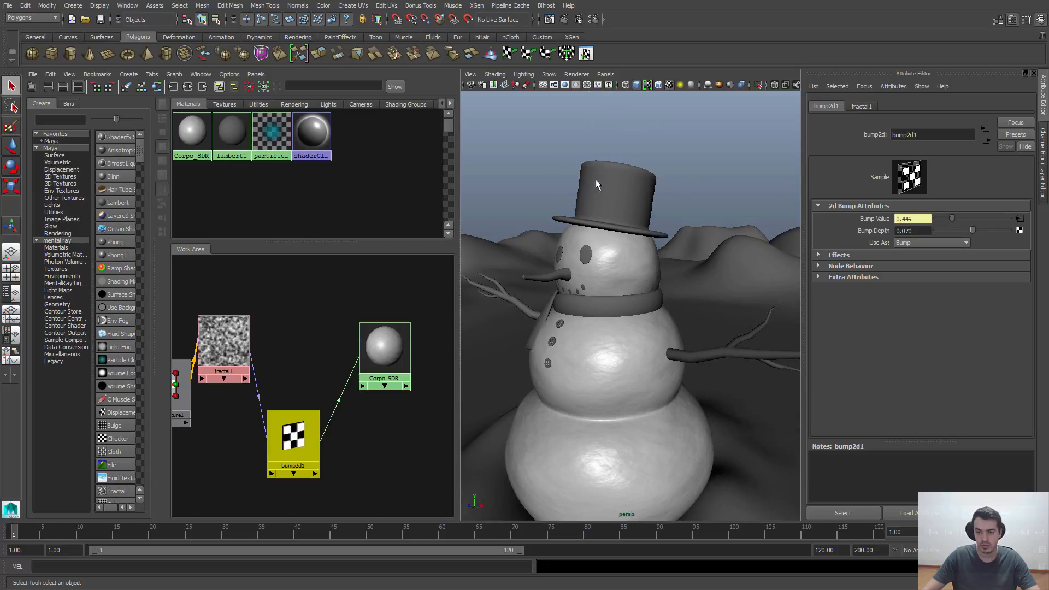
# - Create a new Blinn material, place its node in free space below the body's shading network and name it Chapeu_SDR
pyautogui.press('a')
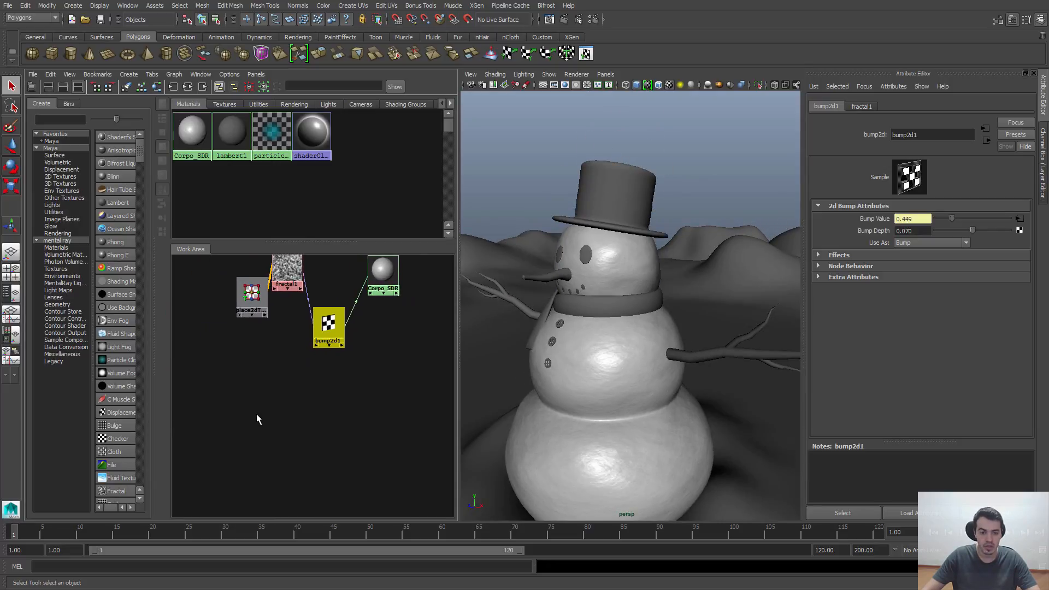
pyautogui.click(258, 411)
pyautogui.click(112, 177)
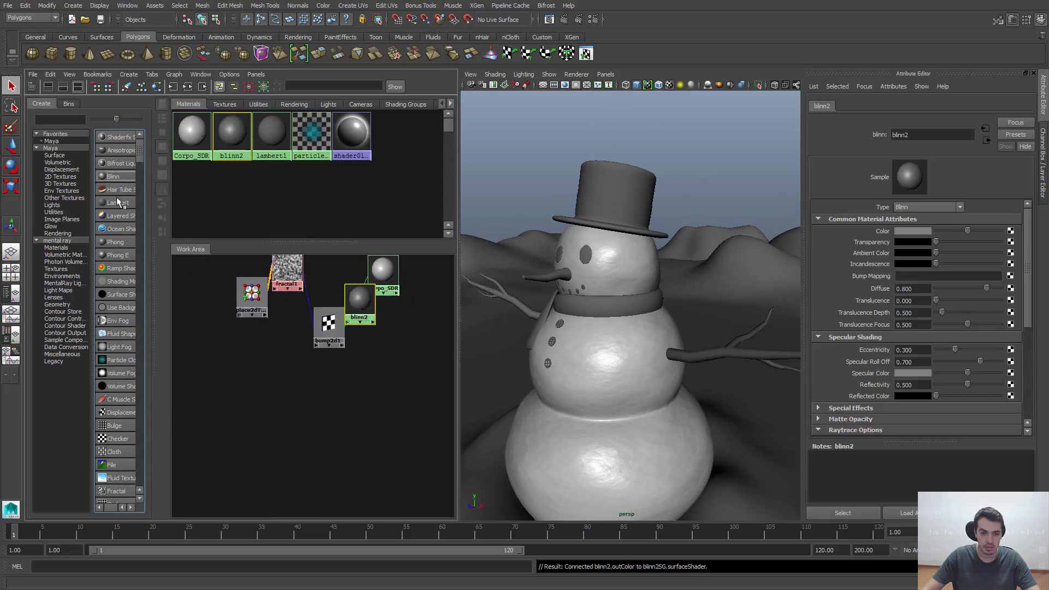
pyautogui.moveTo(360, 301); pyautogui.dragTo(307, 438)
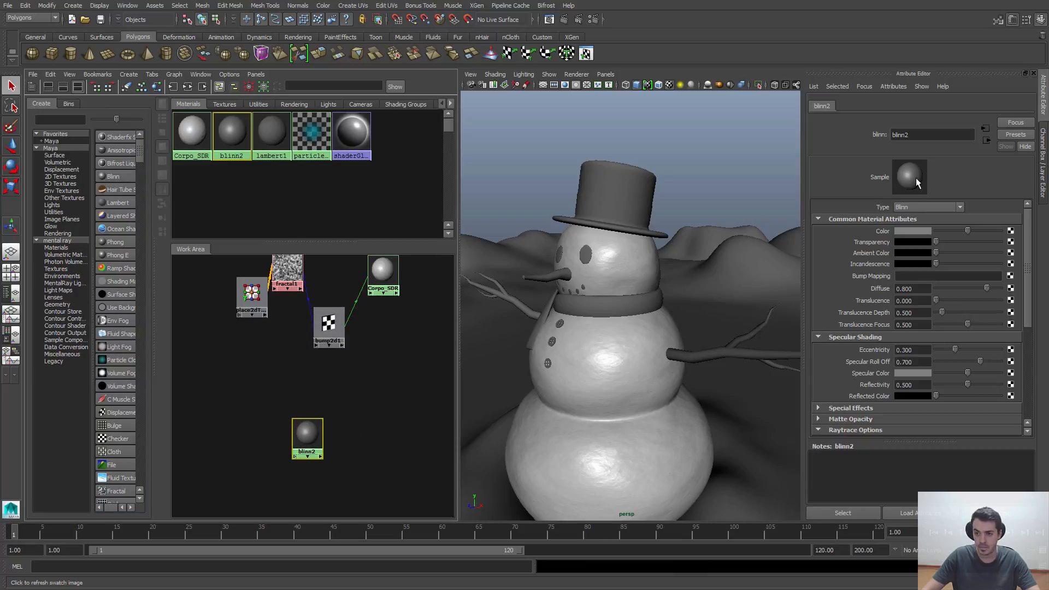
pyautogui.doubleClick(962, 134)
pyautogui.write('Chap')
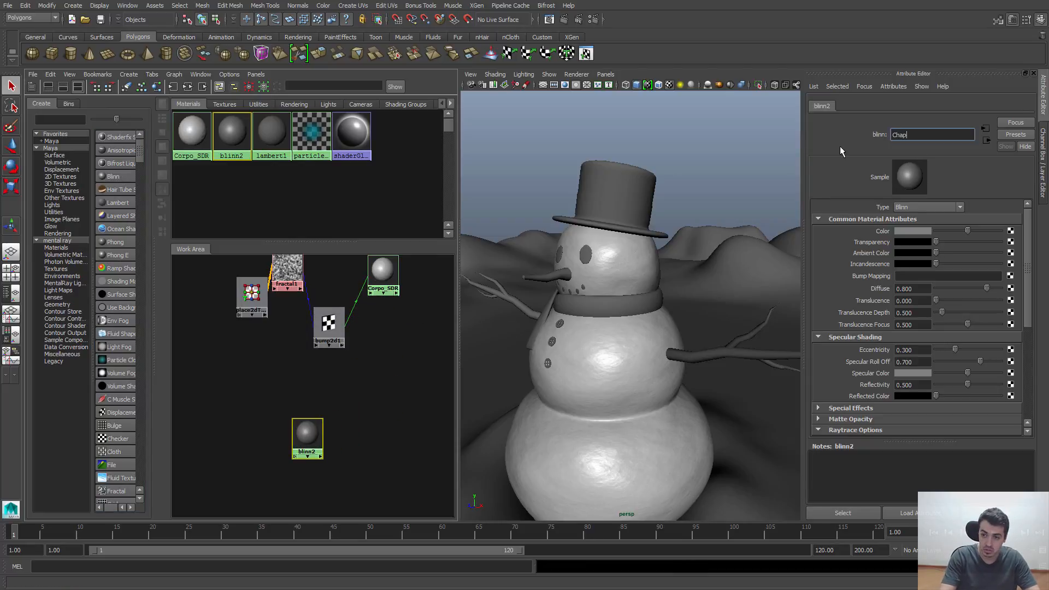
pyautogui.write('eu_')
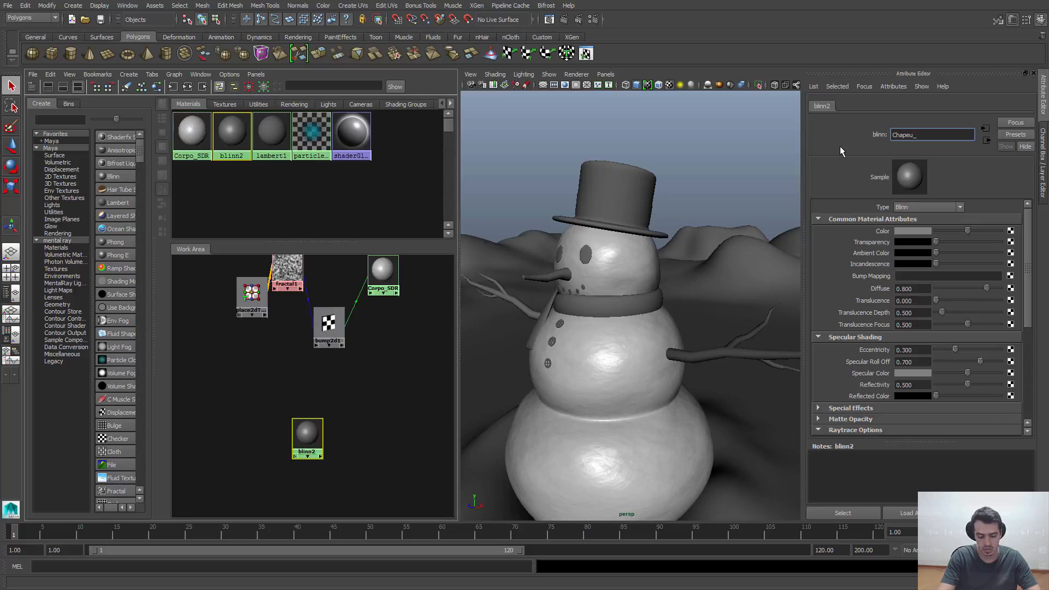
pyautogui.write('SDR')
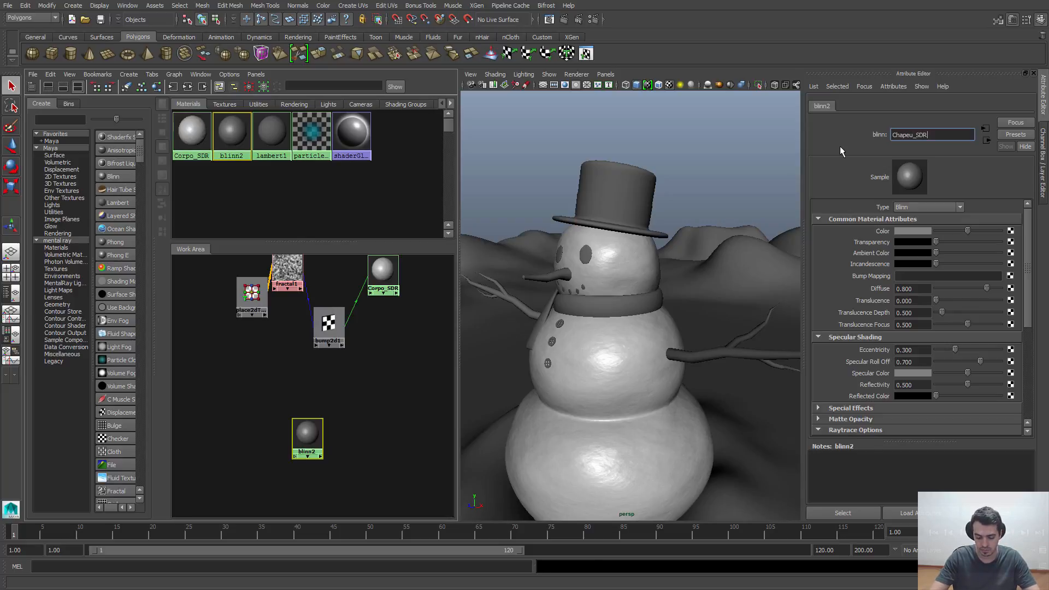
pyautogui.press('Return')
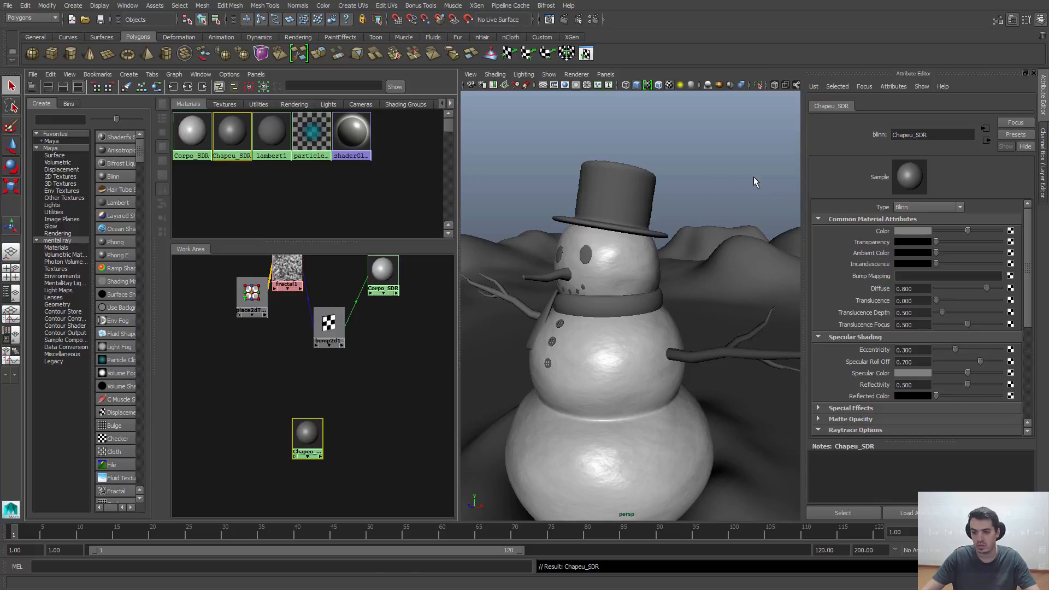
# - Assign the Chapeu_SDR material to the snowman's hat and darken its Color to near black
pyautogui.click(634, 202)
pyautogui.moveTo(309, 434); pyautogui.dragTo(316, 399, button='right')
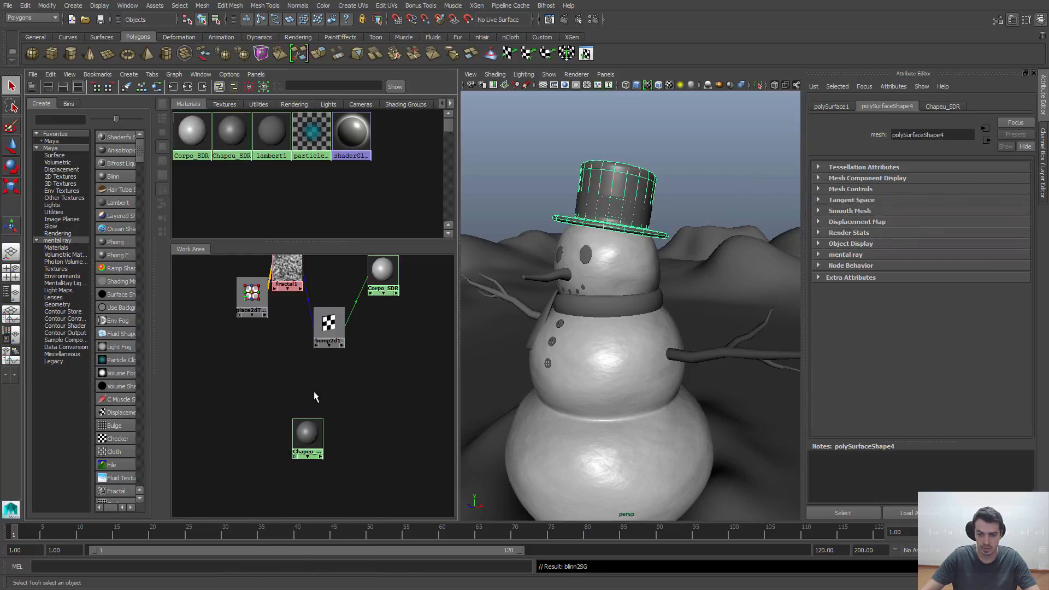
pyautogui.click(305, 440)
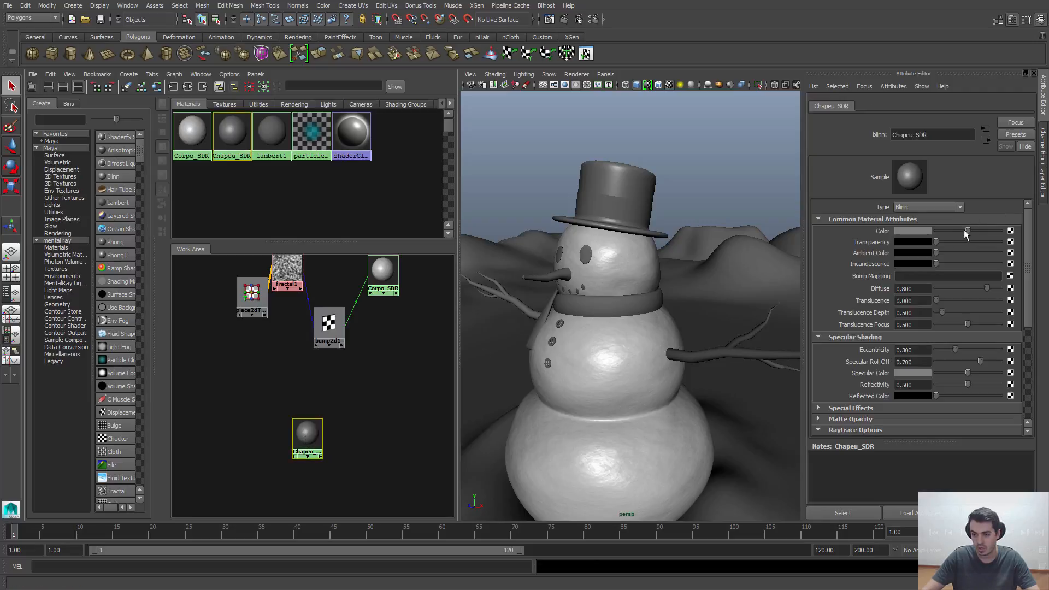
pyautogui.moveTo(968, 231); pyautogui.dragTo(925, 234)
pyautogui.moveTo(667, 262)
pyautogui.keyDown('alt'); pyautogui.mouseDown()
pyautogui.moveTo(671, 276)
pyautogui.moveTo(654, 247)
pyautogui.mouseUp(); pyautogui.keyUp('alt')
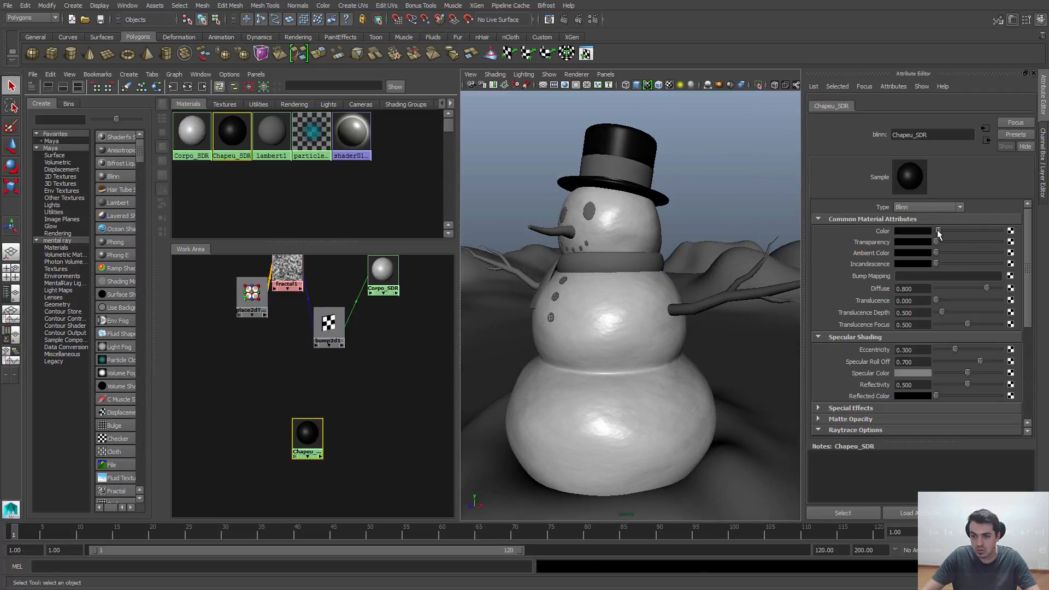
pyautogui.moveTo(937, 231); pyautogui.dragTo(934, 231)
pyautogui.keyDown('alt'); pyautogui.moveTo(605, 244); pyautogui.dragTo(606, 246); pyautogui.keyUp('alt')
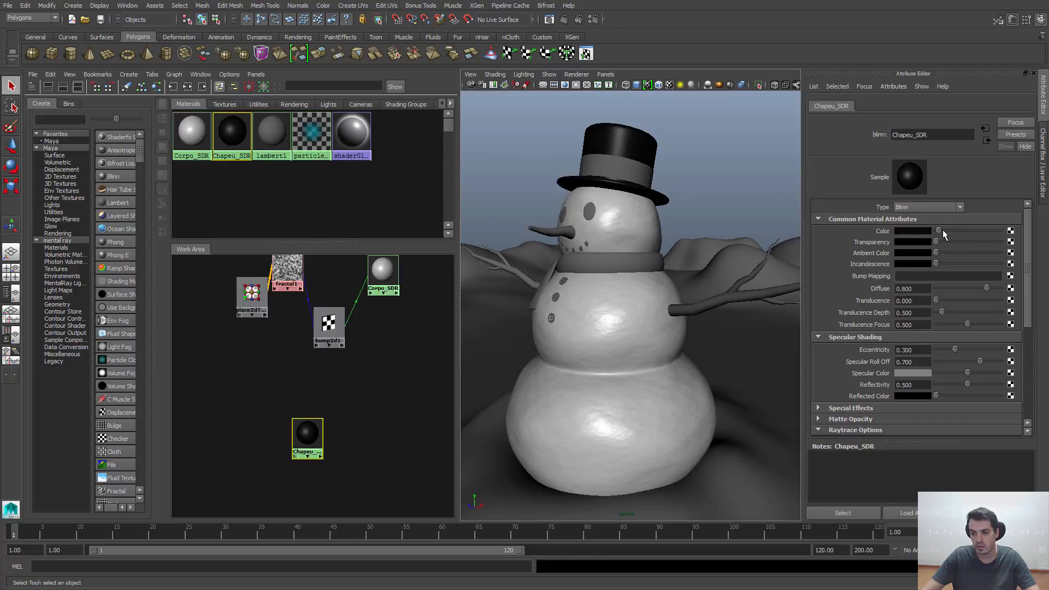
pyautogui.keyDown('alt'); pyautogui.moveTo(725, 281); pyautogui.dragTo(721, 285); pyautogui.keyUp('alt')
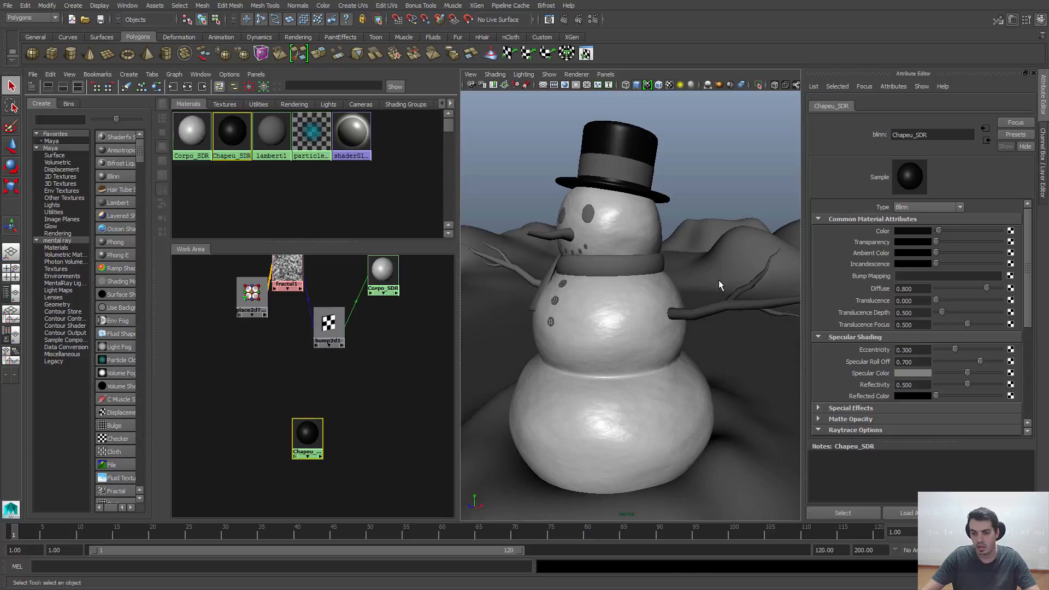
# - Set the Chapeu_SDR material's Reflectivity to 0 and its Eccentricity to 0.5
pyautogui.moveTo(964, 389); pyautogui.dragTo(892, 391)
pyautogui.keyDown('alt'); pyautogui.moveTo(781, 306); pyautogui.dragTo(780, 302); pyautogui.keyUp('alt')
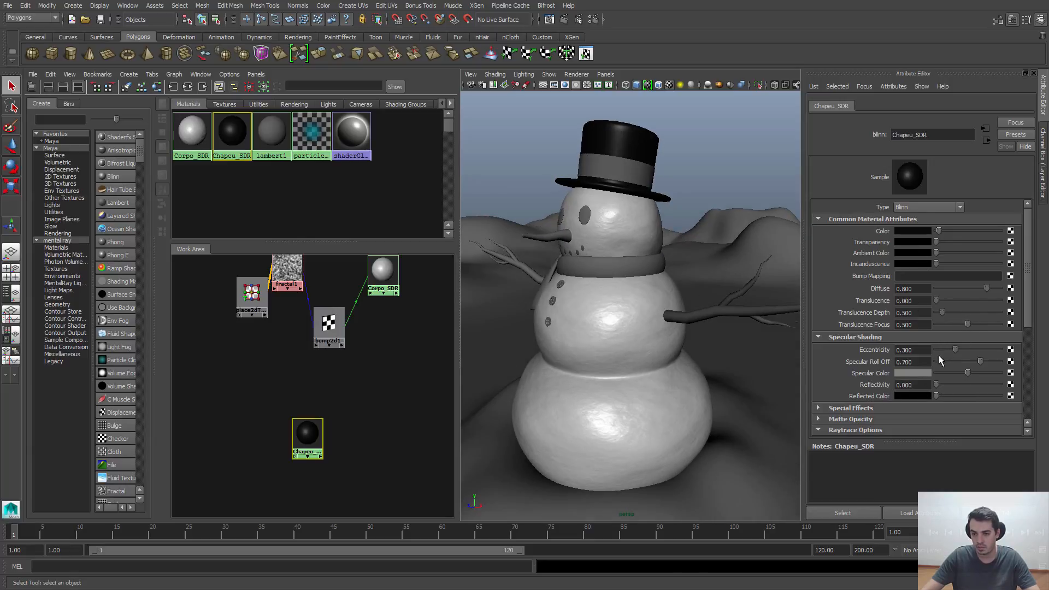
pyautogui.moveTo(956, 352); pyautogui.dragTo(968, 354)
pyautogui.write('0.5')
pyautogui.press('Return')
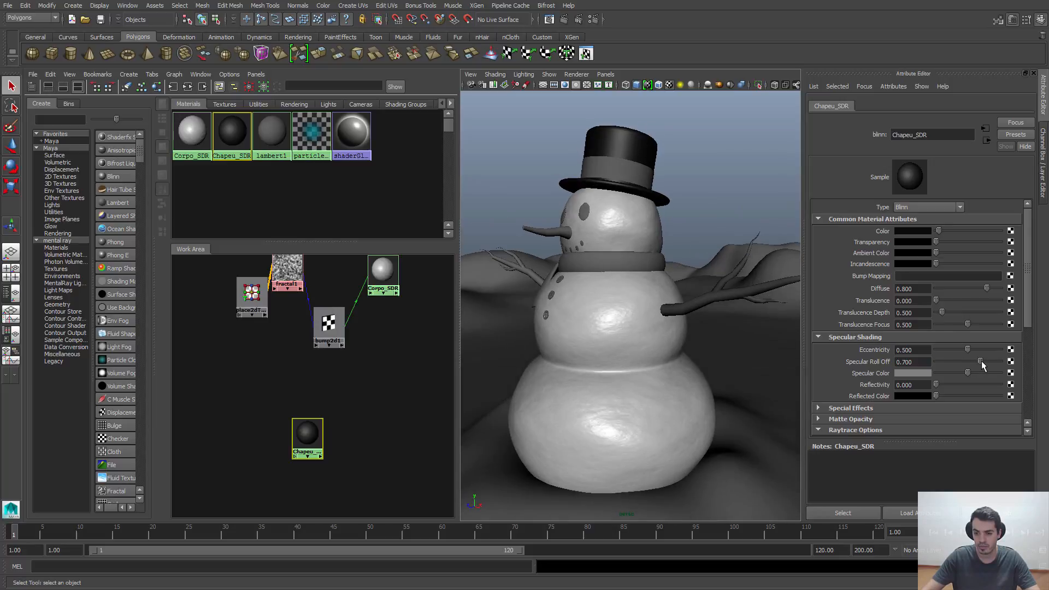
# - Try a Specular Roll Off of 0.769 on the Chapeu_SDR material and undo the change
pyautogui.moveTo(981, 366); pyautogui.dragTo(985, 367)
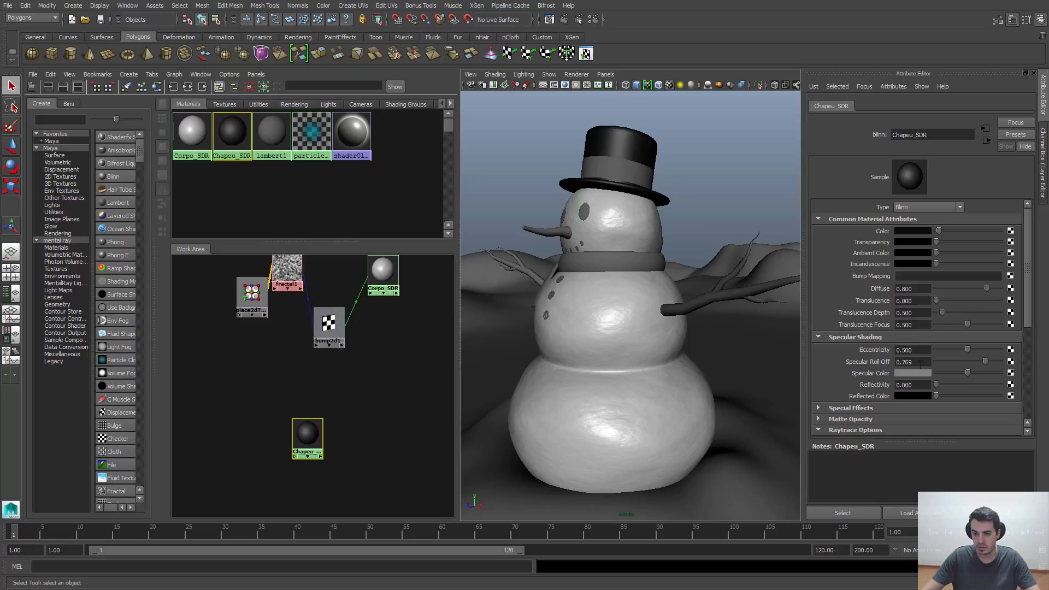
pyautogui.hotkey('ctrl', 'z')
pyautogui.doubleClick(921, 363)
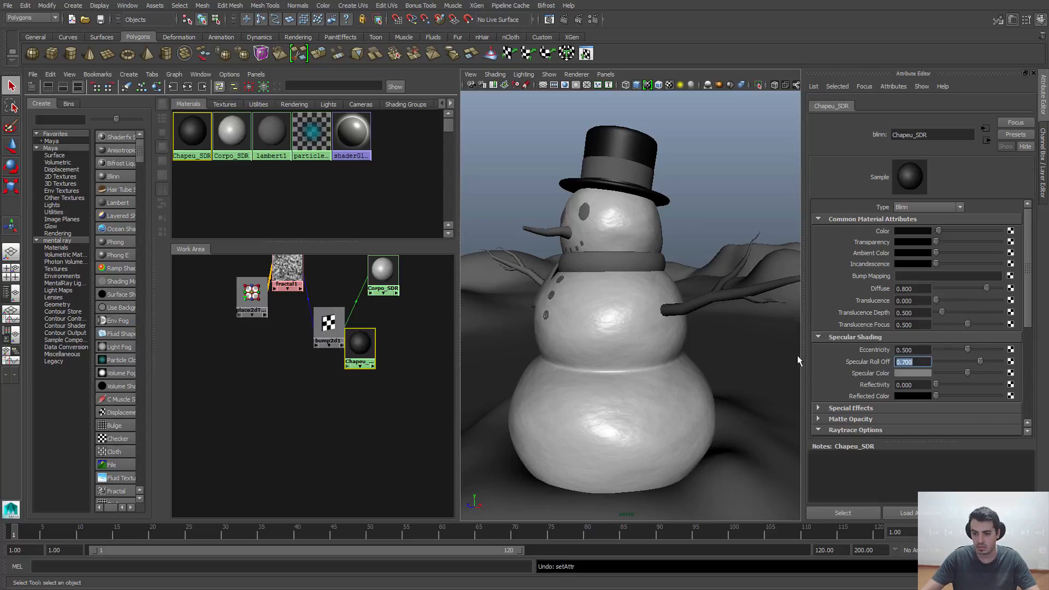
# - Try a white Specular Color on the Chapeu_SDR material and tone it down to light gray
pyautogui.moveTo(969, 373); pyautogui.dragTo(1012, 375)
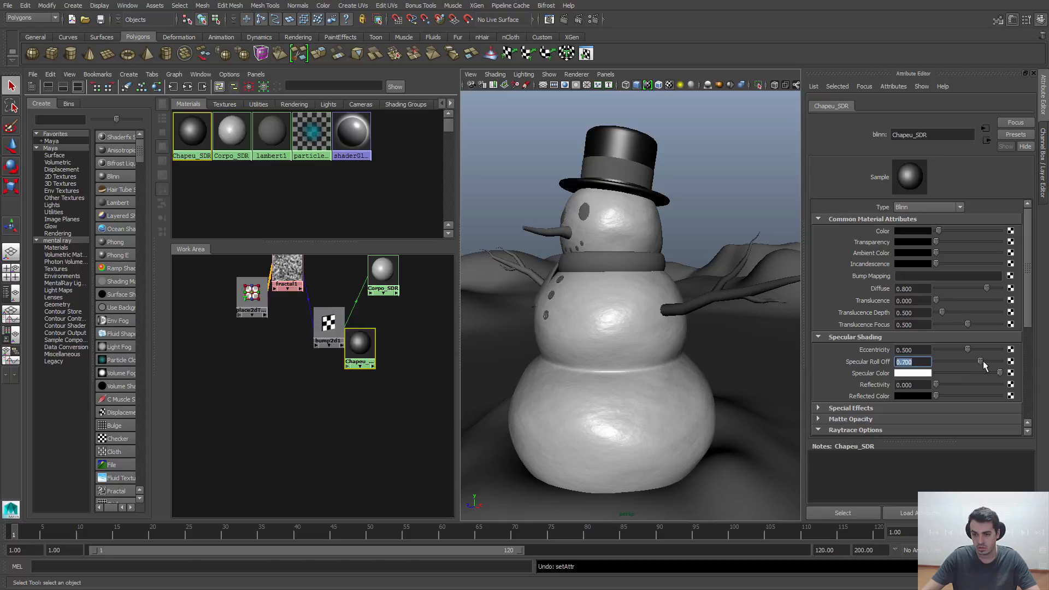
pyautogui.click(922, 363)
pyautogui.moveTo(999, 374)
pyautogui.mouseDown()
pyautogui.moveTo(975, 378)
pyautogui.moveTo(985, 379)
pyautogui.mouseUp()
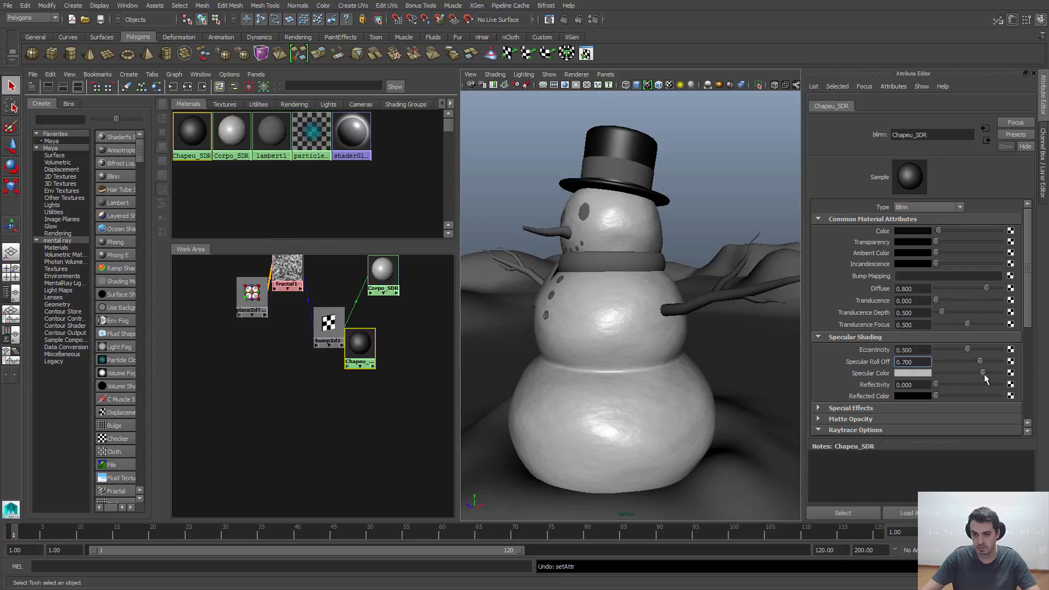
pyautogui.keyDown('alt'); pyautogui.moveTo(597, 251); pyautogui.dragTo(604, 250); pyautogui.keyUp('alt')
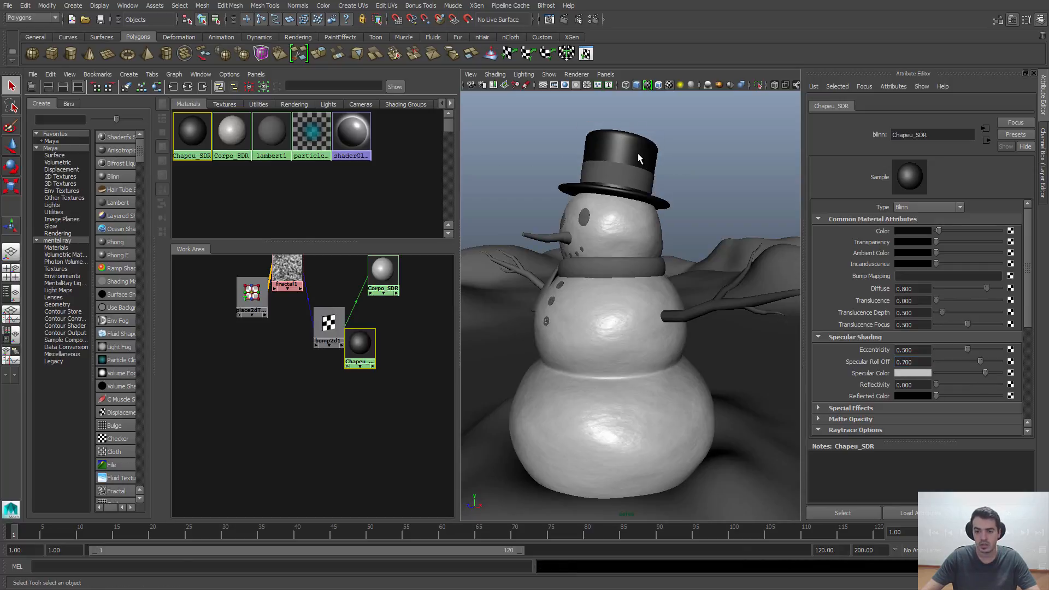
# - Lower the Chapeu_SDR material's Eccentricity to 0.41 and darken its Specular Color to a medium gray
pyautogui.click(589, 171)
pyautogui.click(681, 152)
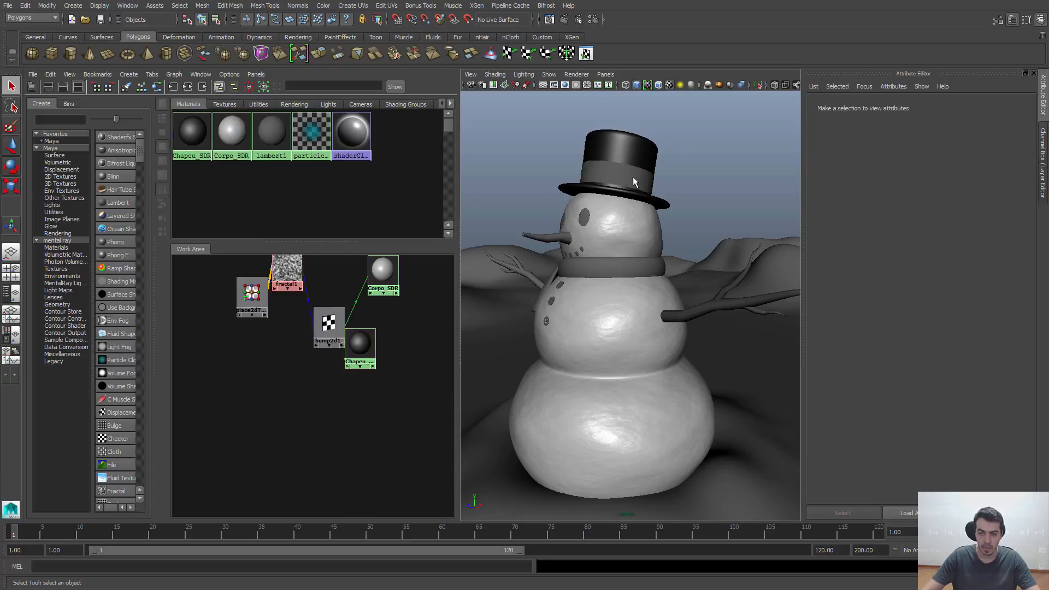
pyautogui.click(632, 177)
pyautogui.click(296, 378)
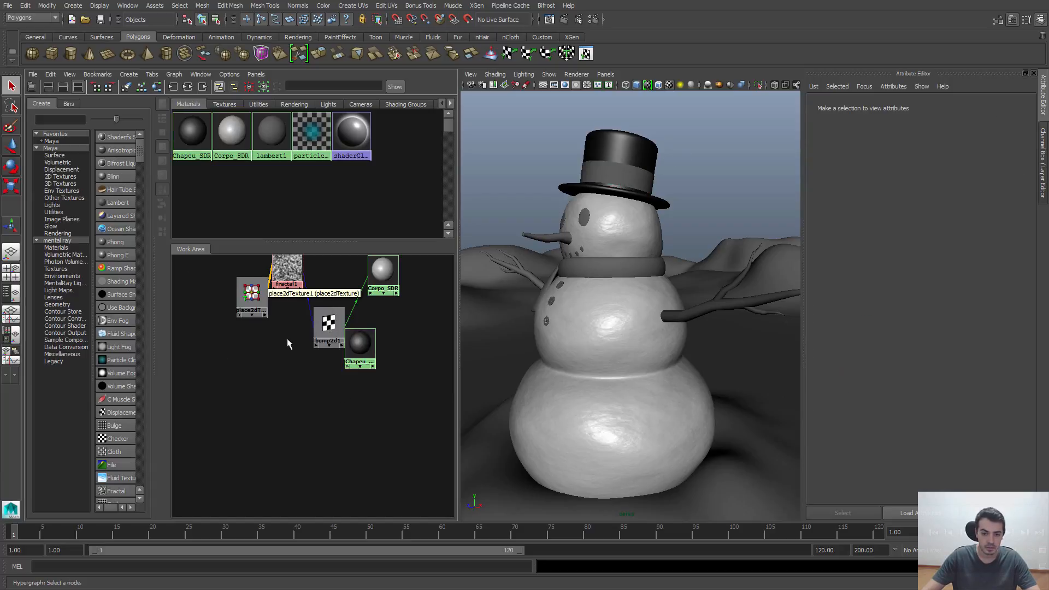
pyautogui.click(362, 344)
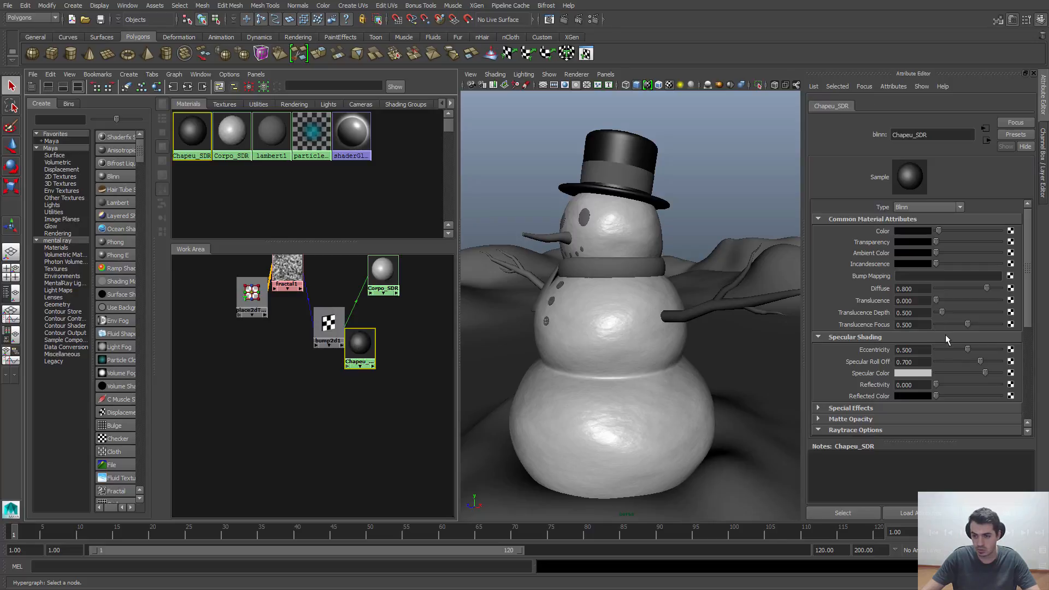
pyautogui.moveTo(968, 350); pyautogui.dragTo(977, 374)
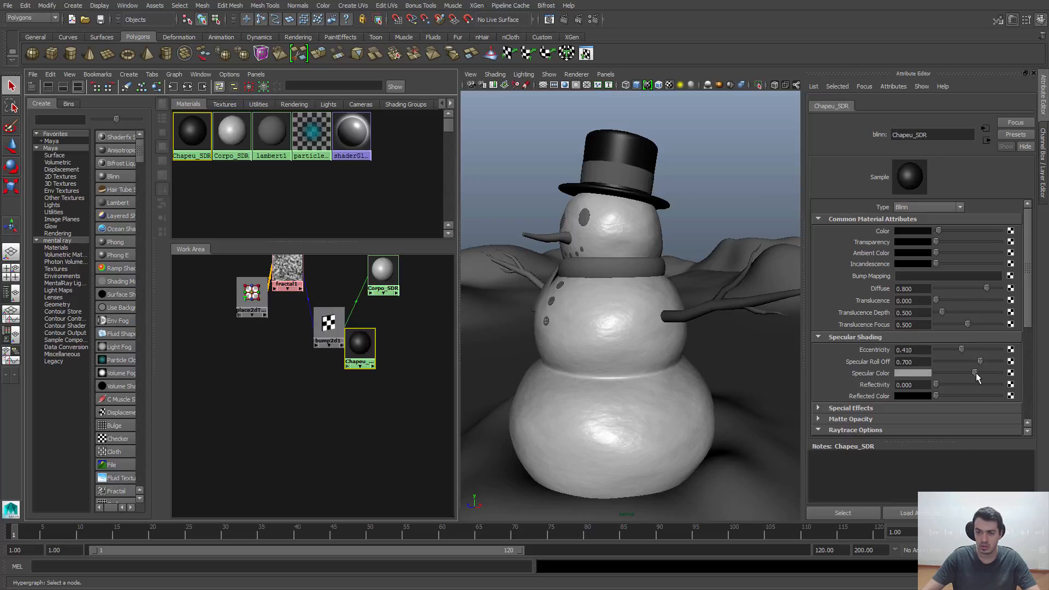
# - Create another Blinn material, place its node below Chapeu_SDR and assign it to the hat's band
pyautogui.click(305, 442)
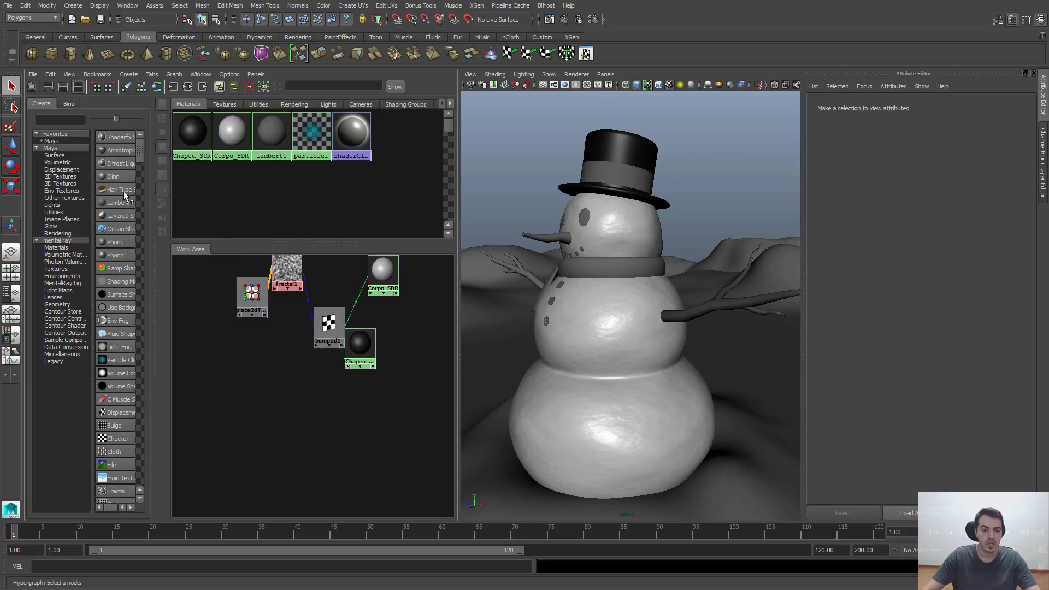
pyautogui.click(107, 174)
pyautogui.moveTo(360, 388); pyautogui.dragTo(360, 430)
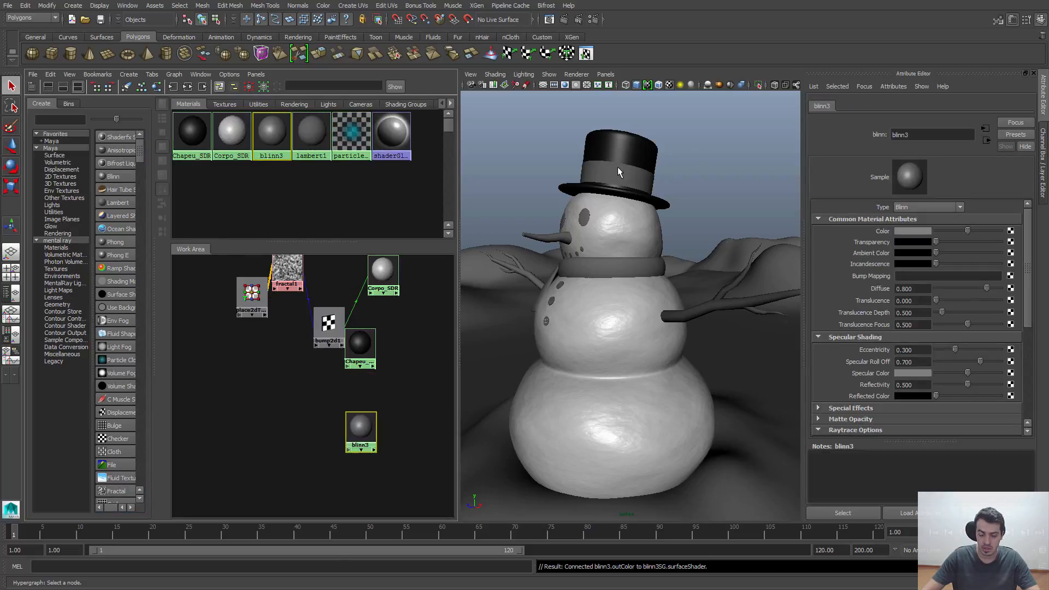
pyautogui.click(618, 168)
pyautogui.moveTo(360, 432); pyautogui.dragTo(359, 410, button='right')
pyautogui.click(334, 436)
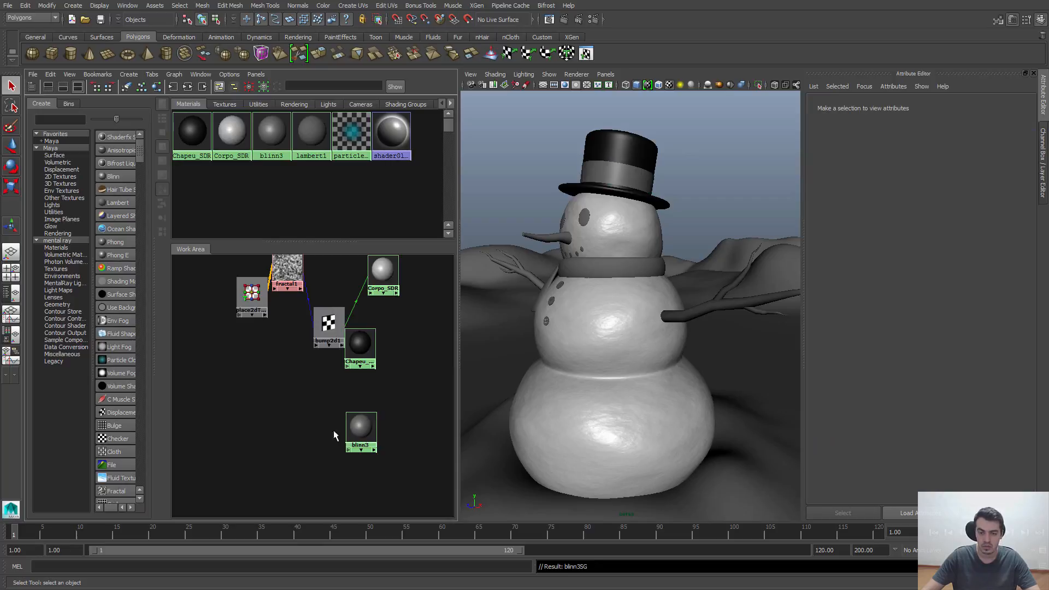
# - Color the hat band's Blinn material dark green and lower its Reflectivity to the minimum
pyautogui.click(376, 430)
pyautogui.click(918, 230)
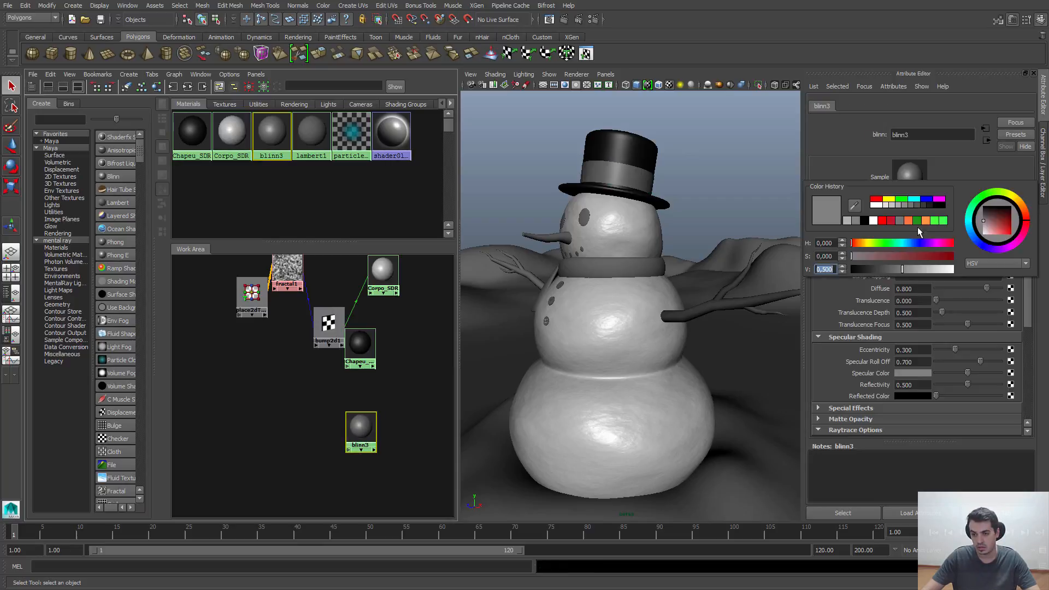
pyautogui.moveTo(864, 243); pyautogui.dragTo(894, 272)
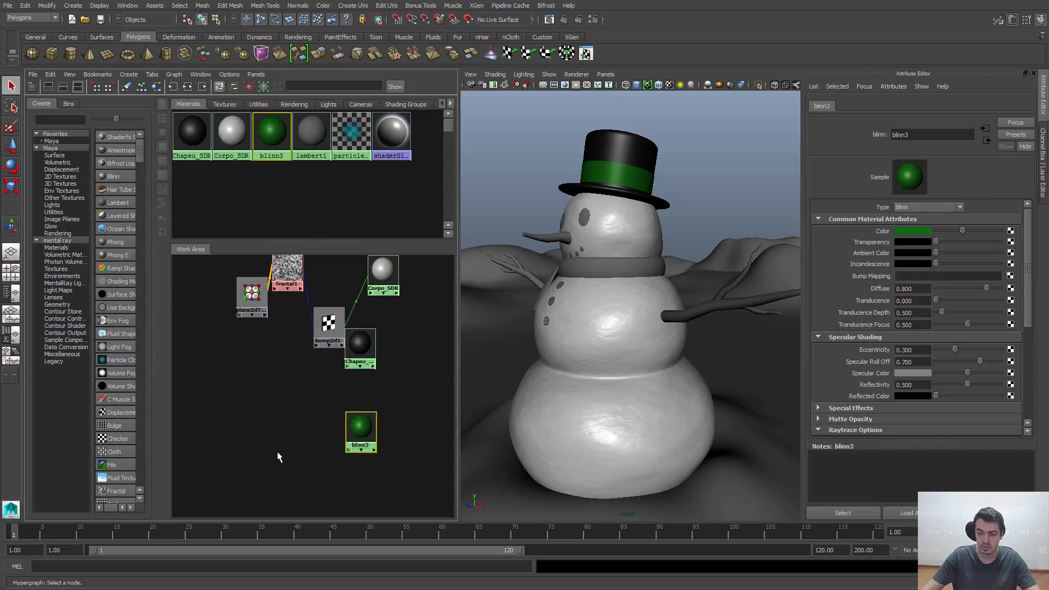
pyautogui.moveTo(966, 386); pyautogui.dragTo(915, 388)
pyautogui.moveTo(626, 243)
pyautogui.keyDown('alt'); pyautogui.mouseDown()
pyautogui.moveTo(661, 290)
pyautogui.moveTo(609, 277)
pyautogui.moveTo(625, 238)
pyautogui.mouseUp(); pyautogui.keyUp('alt')
pyautogui.moveTo(618, 289)
pyautogui.keyDown('alt'); pyautogui.mouseDown()
pyautogui.moveTo(642, 281)
pyautogui.moveTo(613, 304)
pyautogui.mouseUp(); pyautogui.keyUp('alt')
pyautogui.click(284, 373)
pyautogui.keyDown('alt'); pyautogui.moveTo(379, 384); pyautogui.dragTo(352, 397, button='middle'); pyautogui.keyUp('alt')
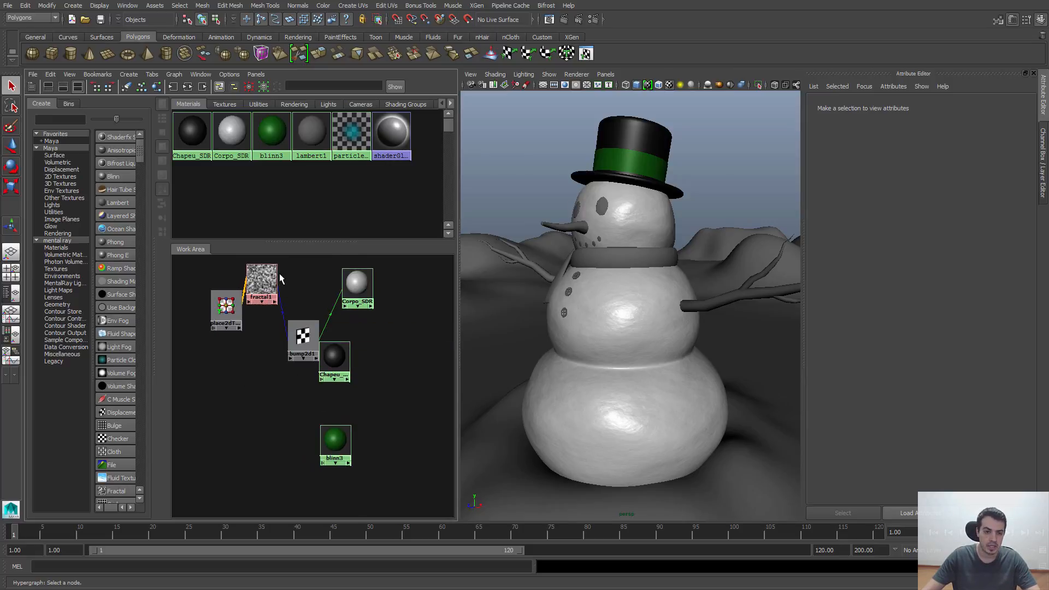
# - Graph the material of the hat's band in the Hypershade work area, and clear the work area again
pyautogui.click(126, 86)
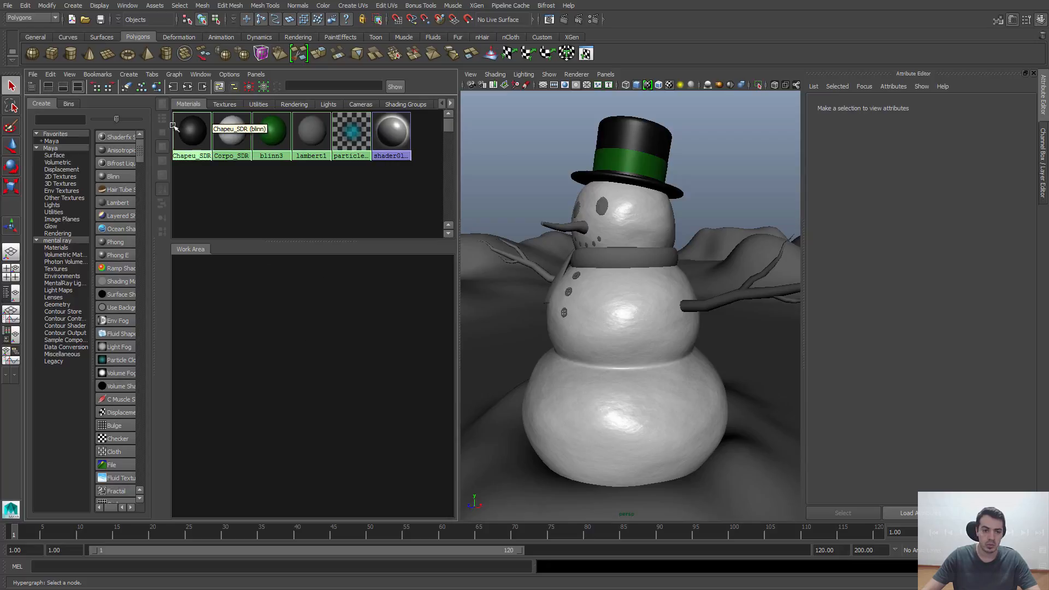
pyautogui.moveTo(193, 132); pyautogui.dragTo(258, 251, button='middle')
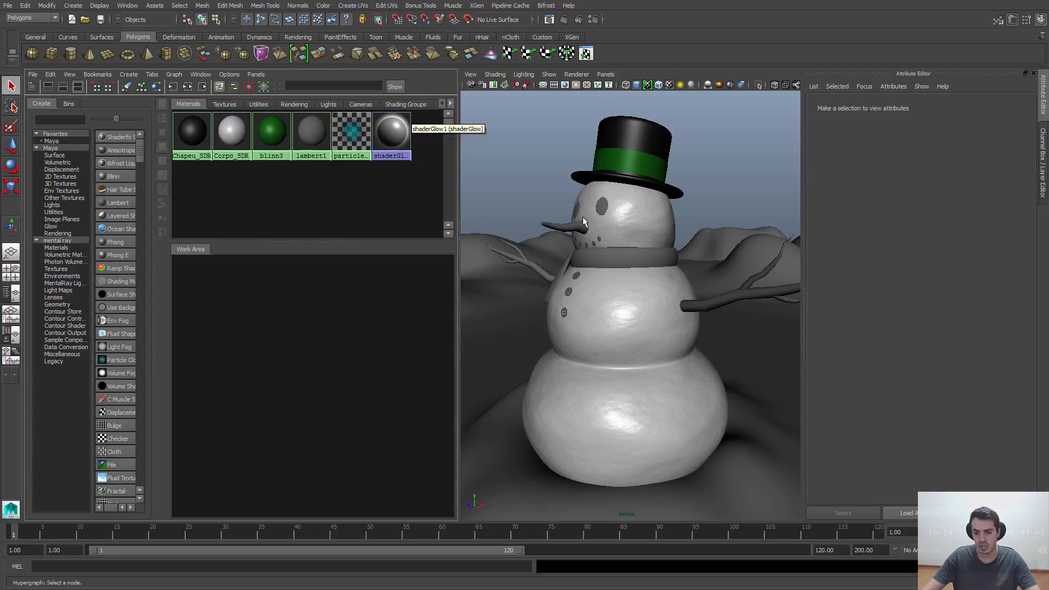
pyautogui.click(626, 173)
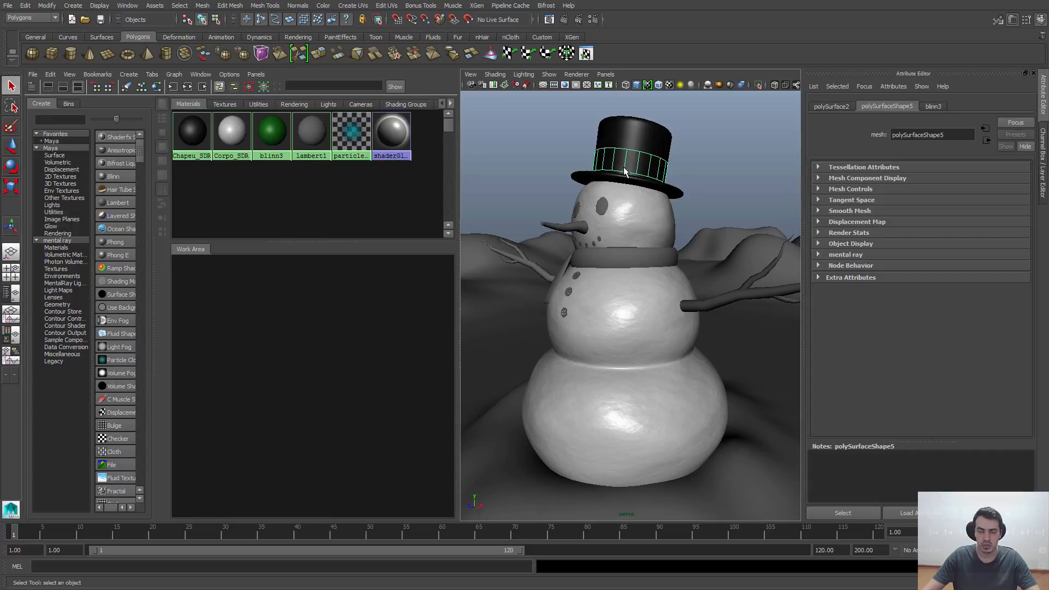
pyautogui.click(157, 90)
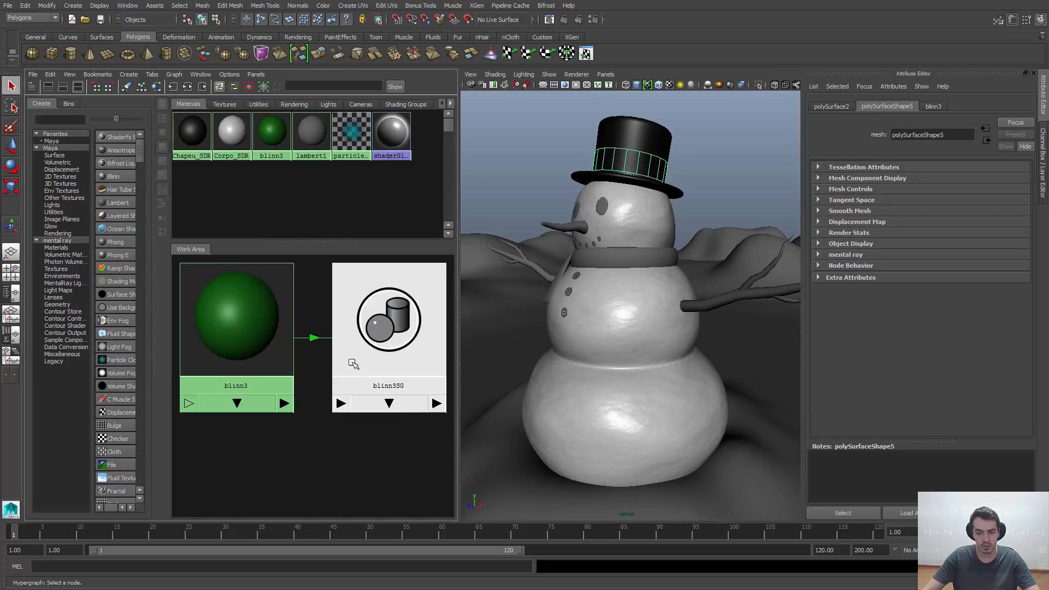
pyautogui.click(183, 317)
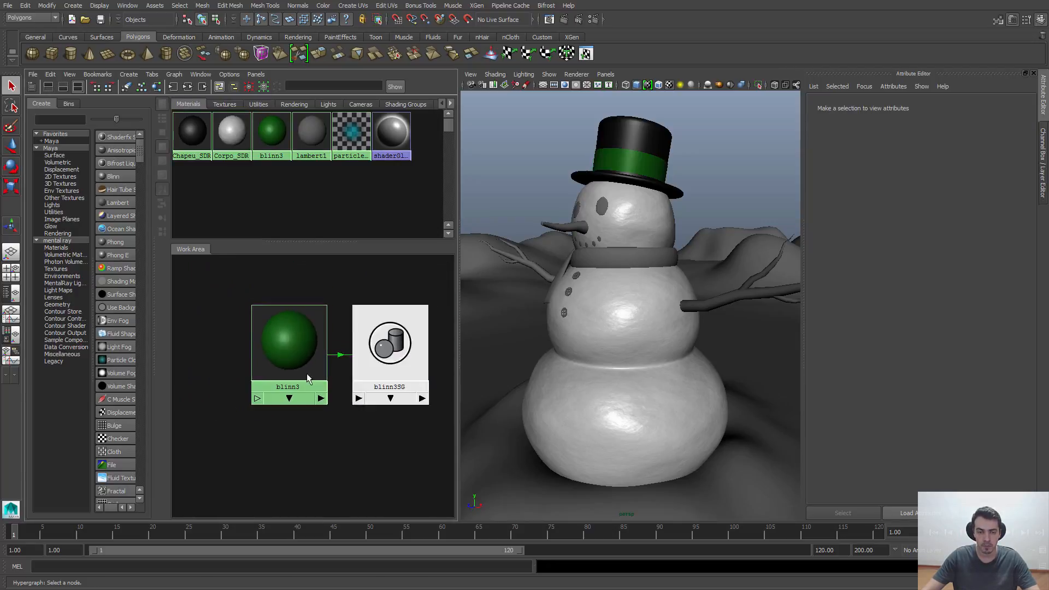
pyautogui.click(129, 90)
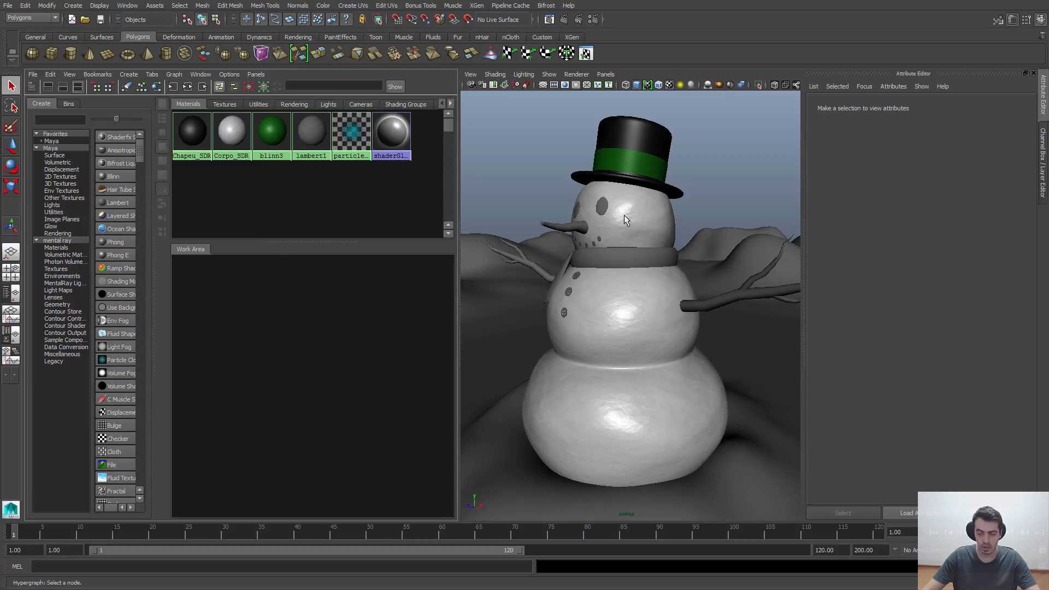
# - Create another Blinn material named Boca_e_Olhos_SDR, with a near-black Color and a Reflectivity of 0
pyautogui.keyDown('alt'); pyautogui.moveTo(625, 216); pyautogui.dragTo(629, 248); pyautogui.keyUp('alt')
pyautogui.keyDown('alt'); pyautogui.moveTo(629, 248); pyautogui.dragTo(645, 248, button='right'); pyautogui.keyUp('alt')
pyautogui.click(308, 296)
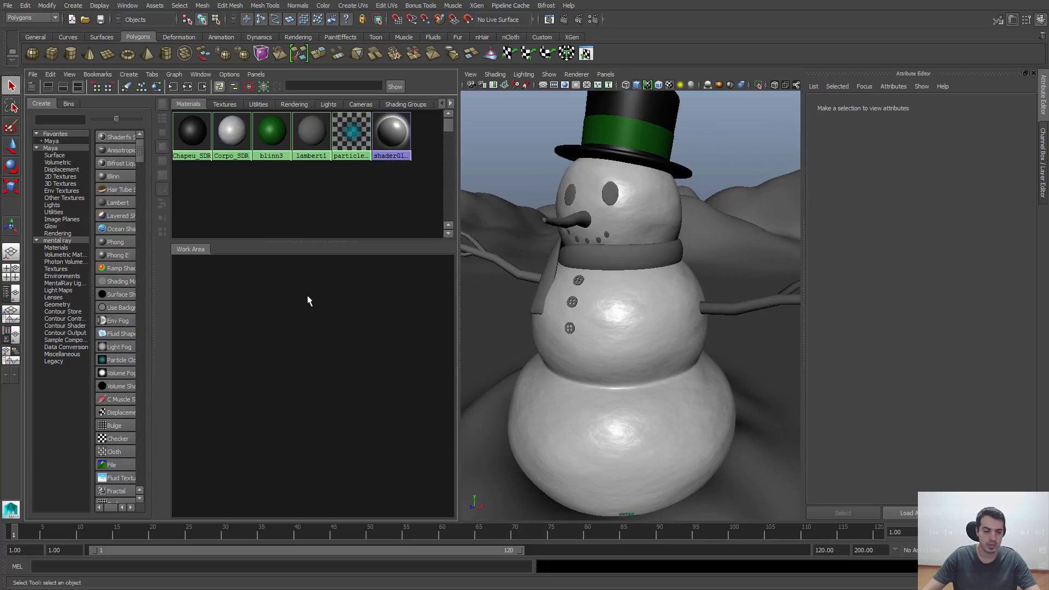
pyautogui.click(99, 176)
pyautogui.moveTo(193, 272); pyautogui.dragTo(272, 337)
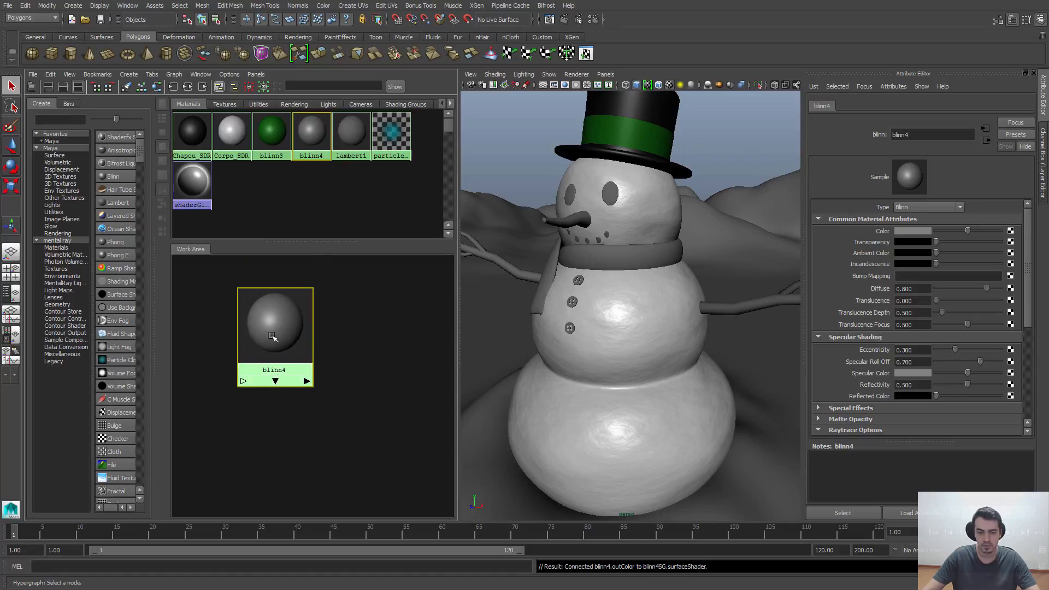
pyautogui.doubleClick(944, 136)
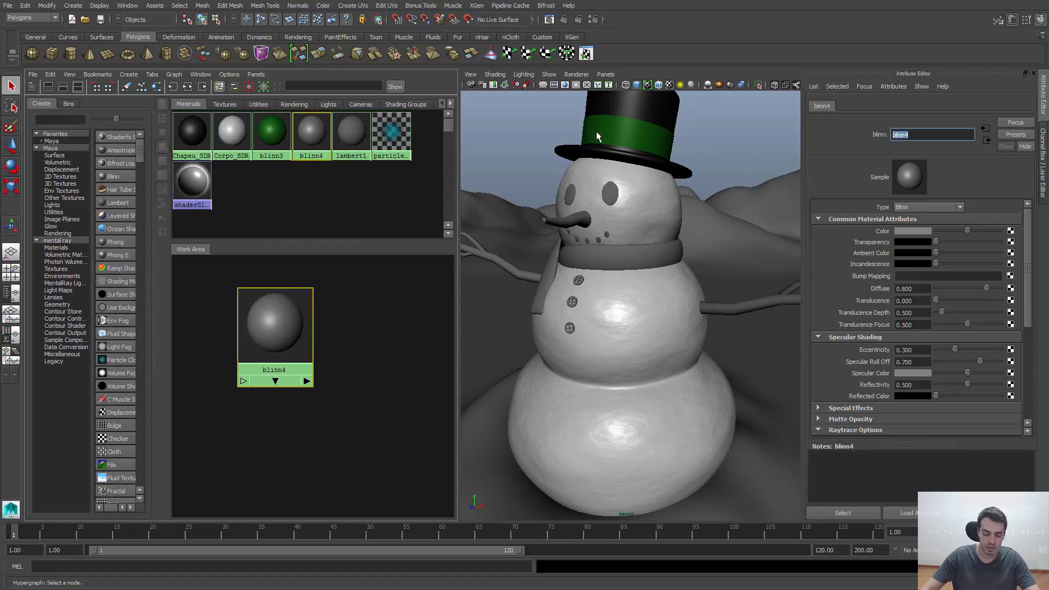
pyautogui.write('Bo')
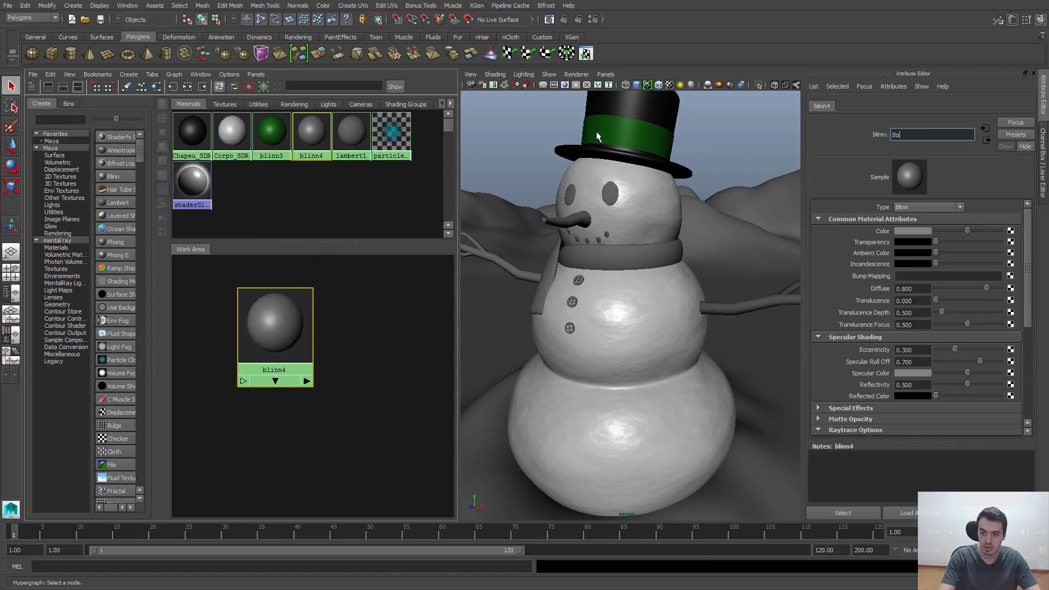
pyautogui.write('ca_e_Olhos_SDR')
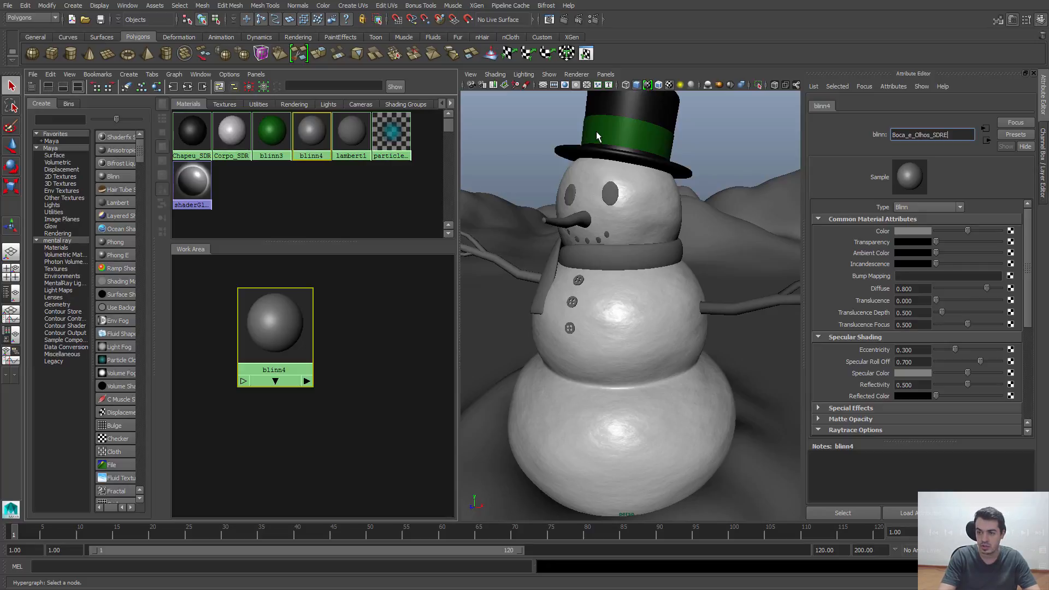
pyautogui.press('Return')
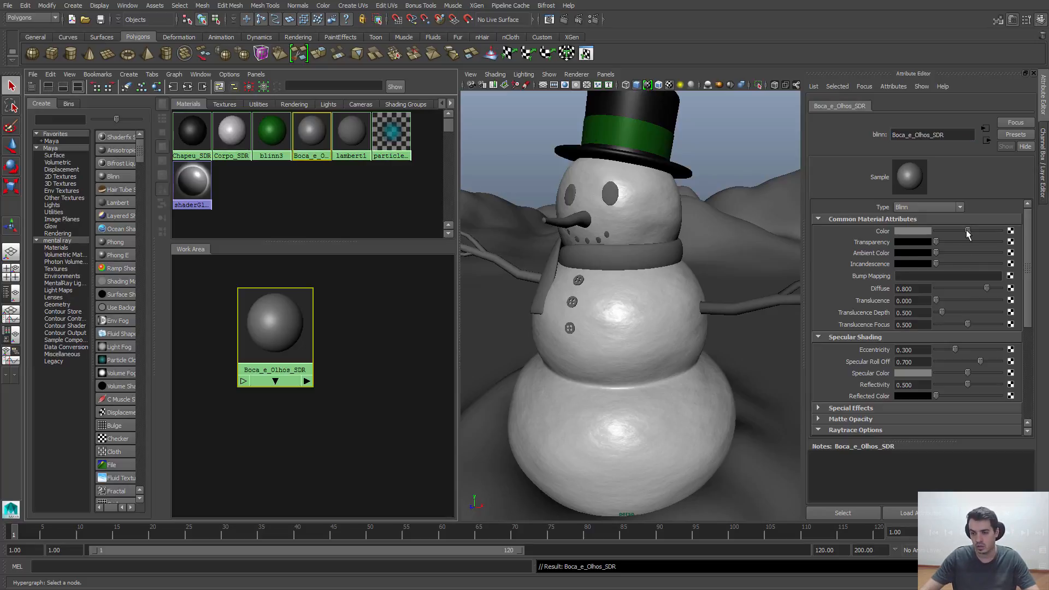
pyautogui.moveTo(968, 230); pyautogui.dragTo(937, 238)
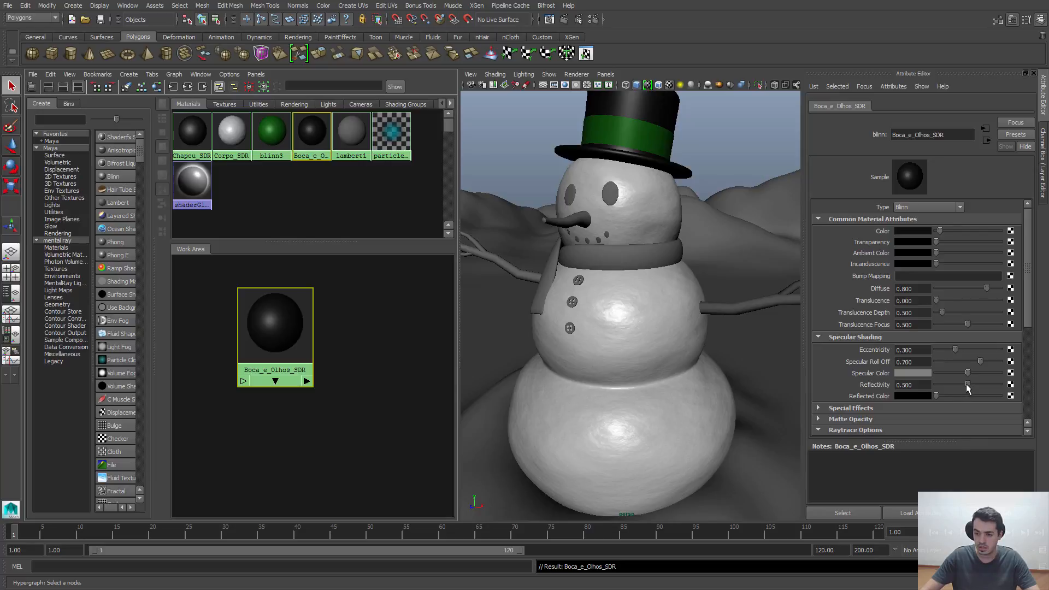
# - Assign the Boca_e_Olhos_SDR material to both of the snowman's eyes and the five mouth pieces
pyautogui.click(615, 202)
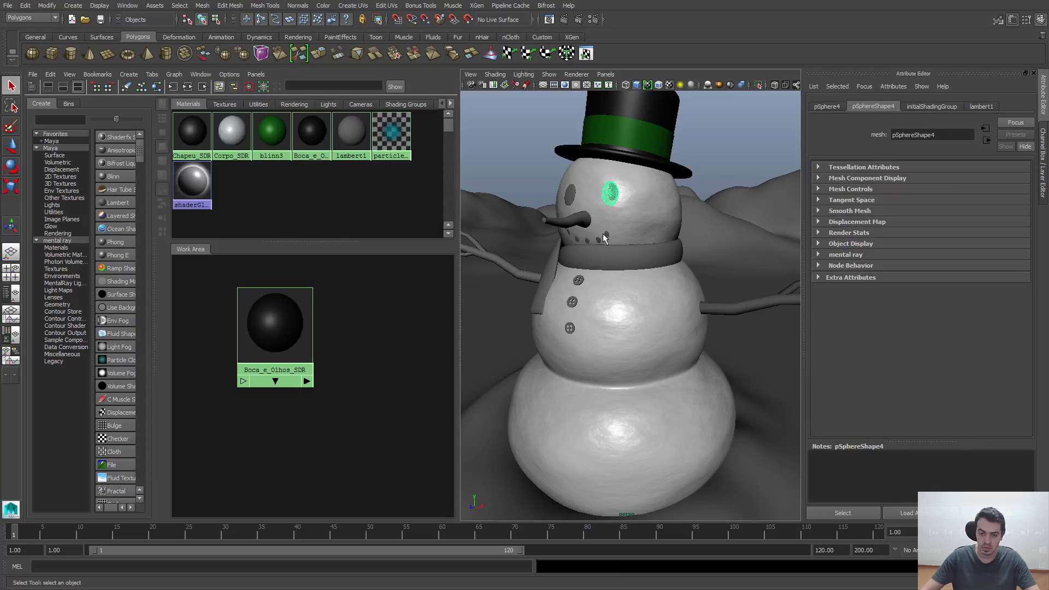
pyautogui.keyDown('alt'); pyautogui.moveTo(604, 236); pyautogui.dragTo(608, 298, button='middle'); pyautogui.keyUp('alt')
pyautogui.moveTo(608, 298)
pyautogui.keyDown('alt'); pyautogui.mouseDown(button='right')
pyautogui.moveTo(680, 302)
pyautogui.moveTo(691, 326)
pyautogui.moveTo(619, 305)
pyautogui.mouseUp(button='right'); pyautogui.keyUp('alt')
pyautogui.keyDown('alt'); pyautogui.moveTo(619, 305); pyautogui.dragTo(569, 305, button='middle'); pyautogui.keyUp('alt')
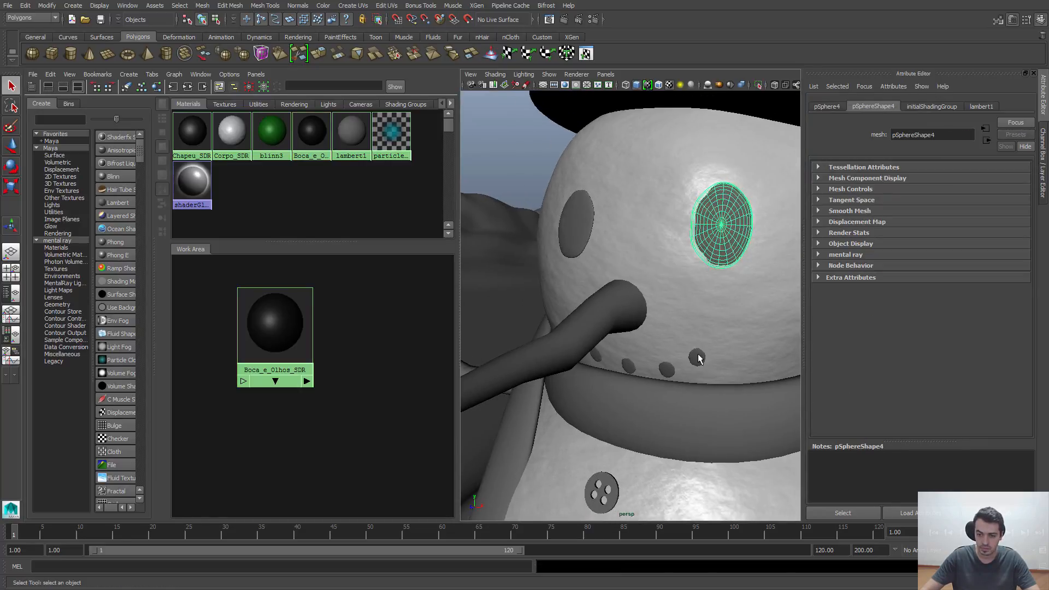
pyautogui.keyDown('shift'); pyautogui.click(697, 358); pyautogui.keyUp('shift')
pyautogui.keyDown('shift'); pyautogui.click(667, 370); pyautogui.keyUp('shift')
pyautogui.keyDown('shift'); pyautogui.click(629, 367); pyautogui.keyUp('shift')
pyautogui.keyDown('alt'); pyautogui.moveTo(619, 371); pyautogui.dragTo(596, 322, button='middle'); pyautogui.keyUp('alt')
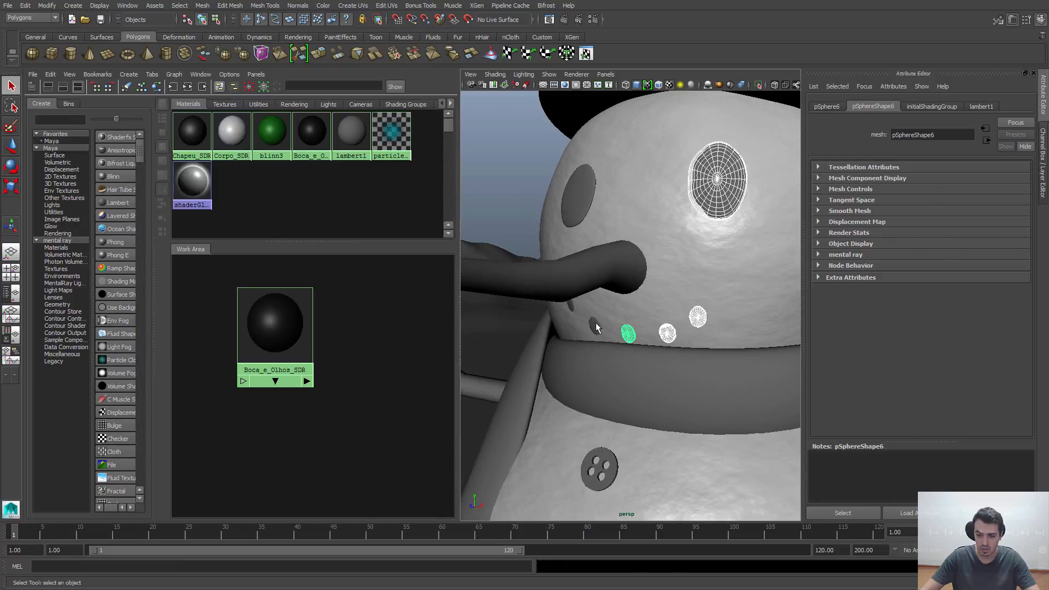
pyautogui.keyDown('shift'); pyautogui.click(592, 327); pyautogui.keyUp('shift')
pyautogui.keyDown('alt'); pyautogui.moveTo(591, 326); pyautogui.dragTo(592, 298); pyautogui.keyUp('alt')
pyautogui.keyDown('shift'); pyautogui.click(594, 278); pyautogui.keyUp('shift')
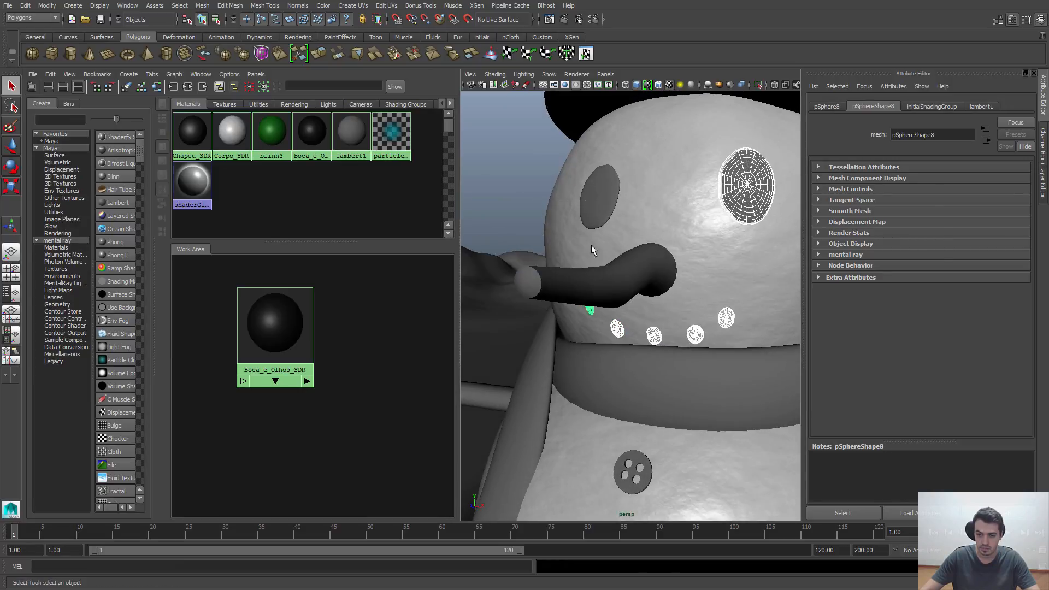
pyautogui.keyDown('shift'); pyautogui.click(596, 211); pyautogui.keyUp('shift')
pyautogui.keyDown('alt'); pyautogui.moveTo(576, 257); pyautogui.dragTo(558, 263, button='right'); pyautogui.keyUp('alt')
pyautogui.keyDown('alt'); pyautogui.moveTo(557, 263); pyautogui.dragTo(453, 326); pyautogui.keyUp('alt')
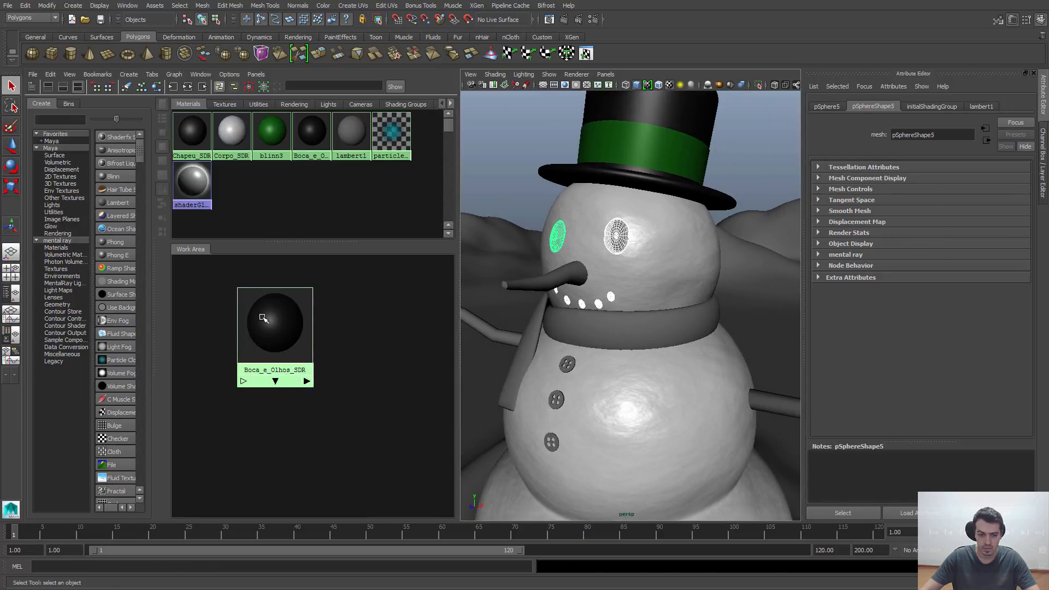
pyautogui.moveTo(261, 314); pyautogui.dragTo(284, 283, button='right')
pyautogui.click(328, 277)
pyautogui.keyDown('alt'); pyautogui.moveTo(642, 306); pyautogui.dragTo(607, 309, button='right'); pyautogui.keyUp('alt')
pyautogui.keyDown('alt'); pyautogui.moveTo(607, 309); pyautogui.dragTo(615, 289); pyautogui.keyUp('alt')
# - Set the Boca_e_Olhos_SDR material's Specular Color to white and its Eccentricity to 0.12
pyautogui.click(277, 353)
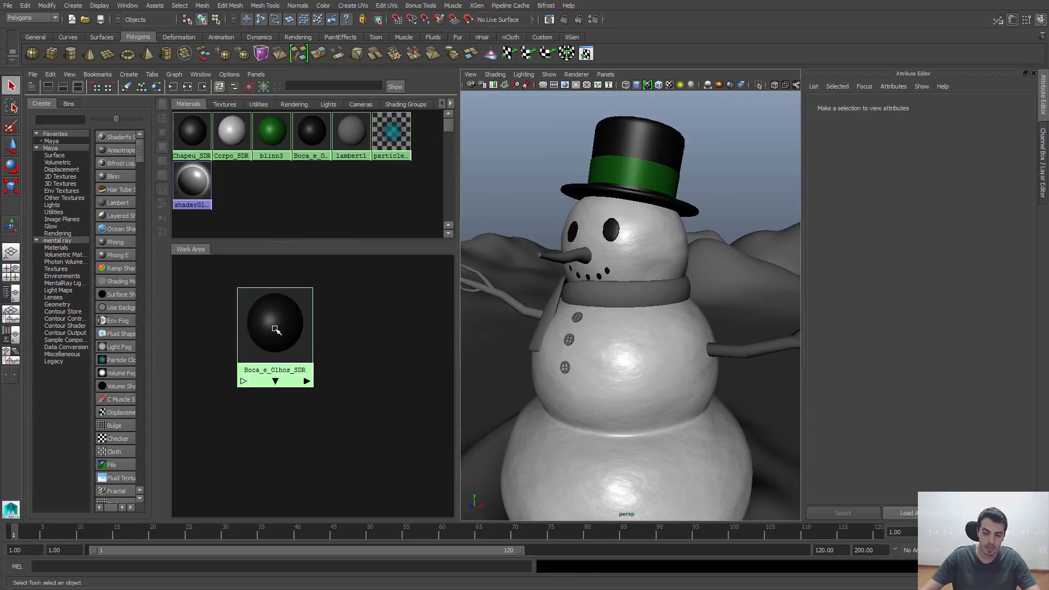
pyautogui.moveTo(274, 328); pyautogui.dragTo(261, 338)
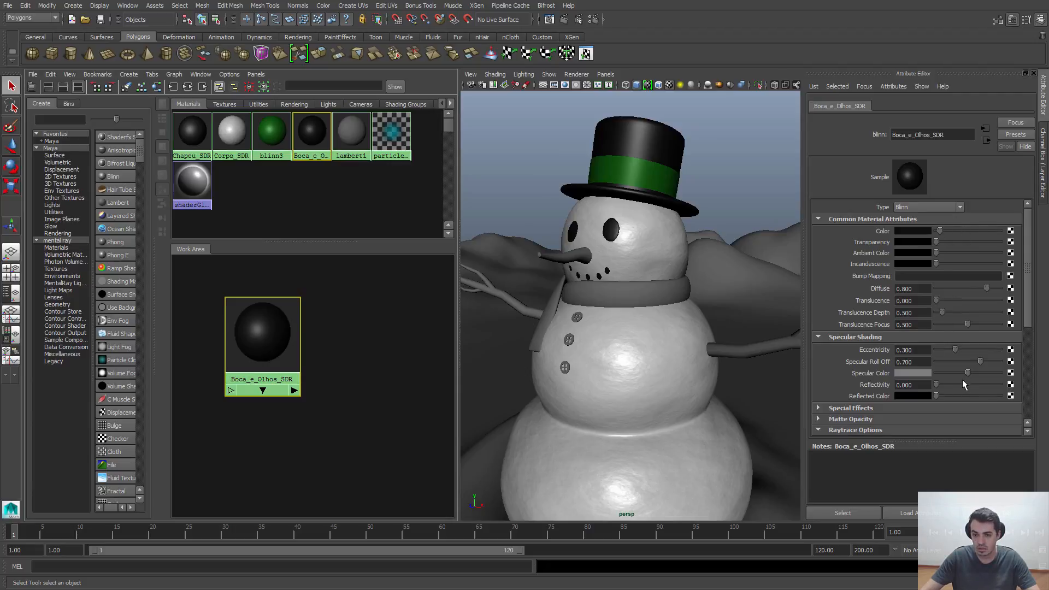
pyautogui.moveTo(967, 374); pyautogui.dragTo(1040, 374)
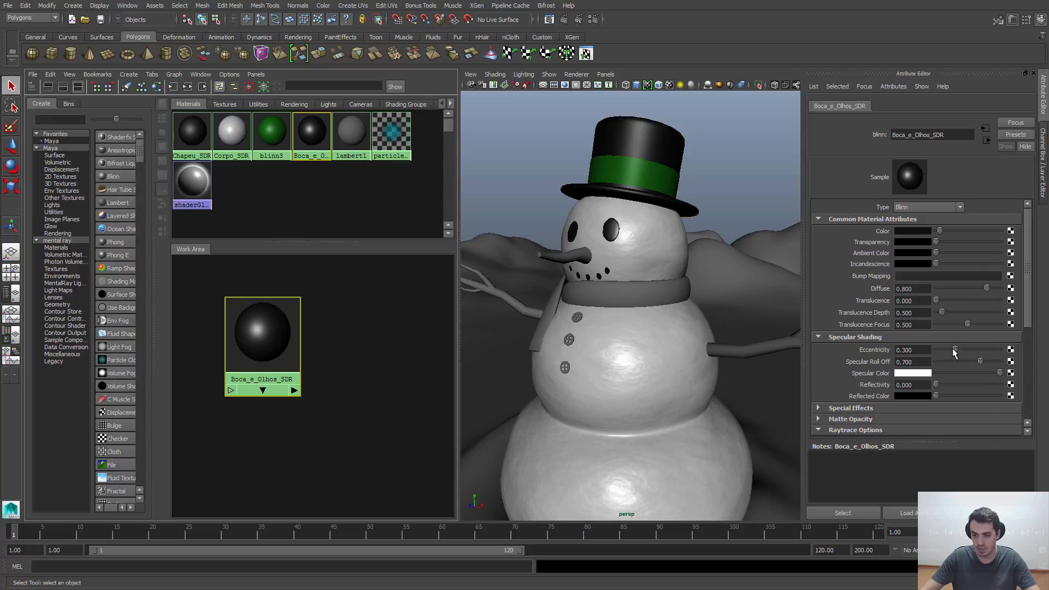
pyautogui.moveTo(956, 350); pyautogui.dragTo(943, 350)
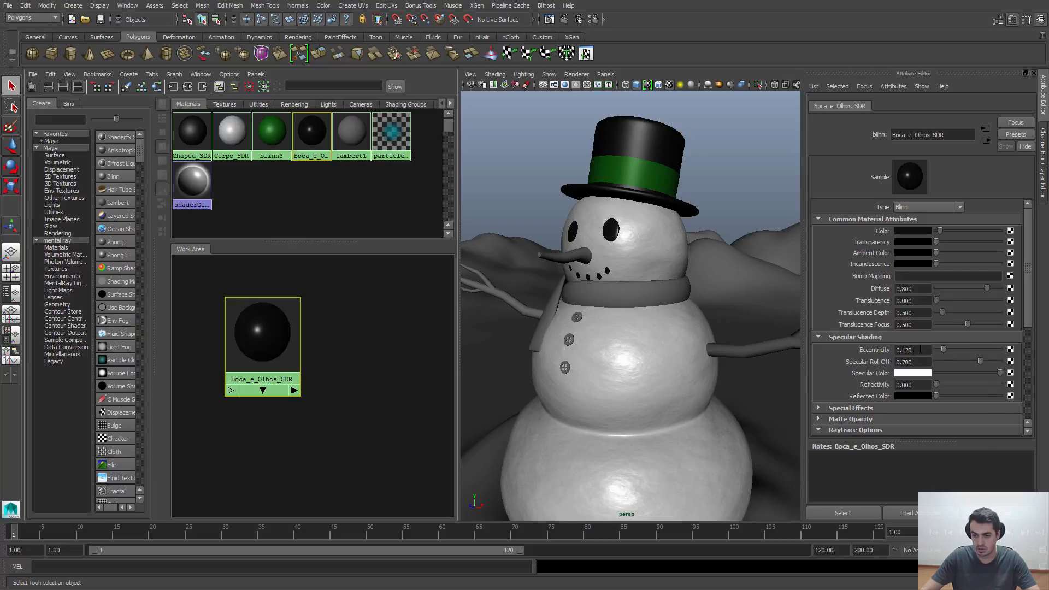
pyautogui.click(920, 350)
pyautogui.write('.')
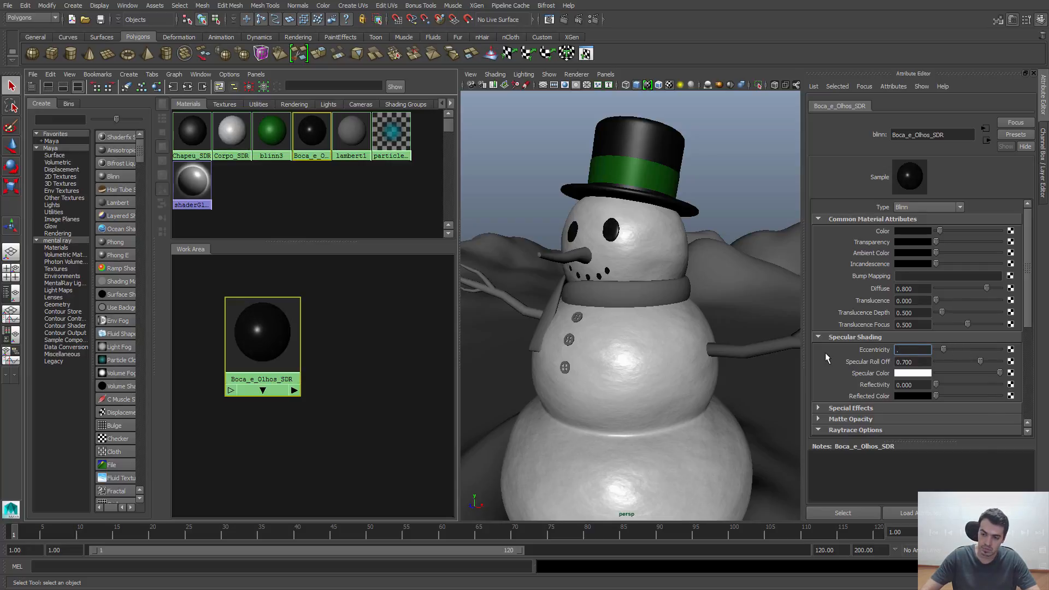
pyautogui.write('12')
pyautogui.press('Return')
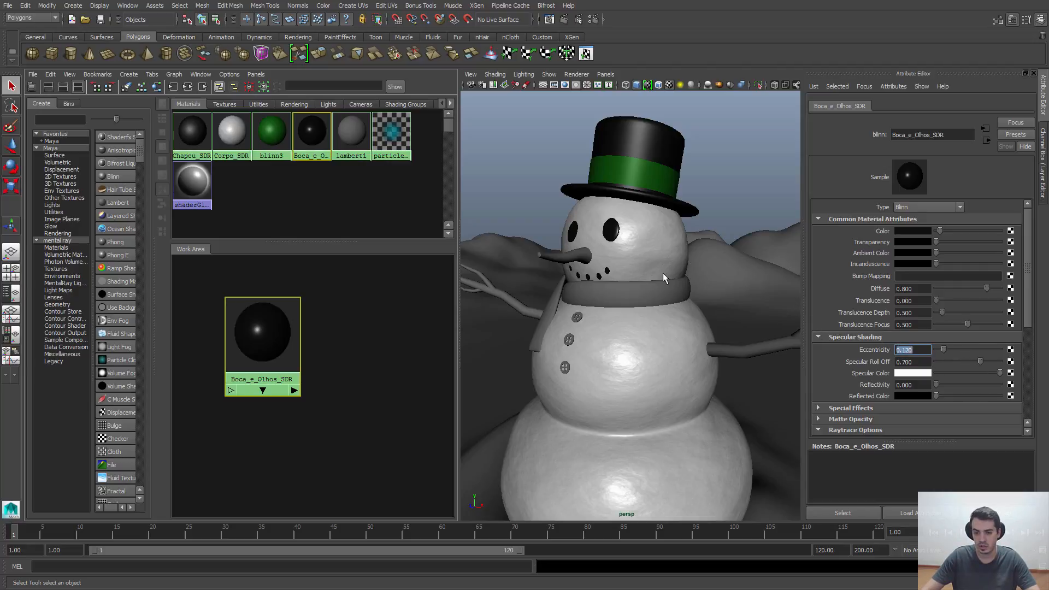
pyautogui.click(721, 185)
pyautogui.keyDown('alt'); pyautogui.moveTo(722, 185); pyautogui.dragTo(663, 220); pyautogui.keyUp('alt')
pyautogui.scroll(4, 649, 285)
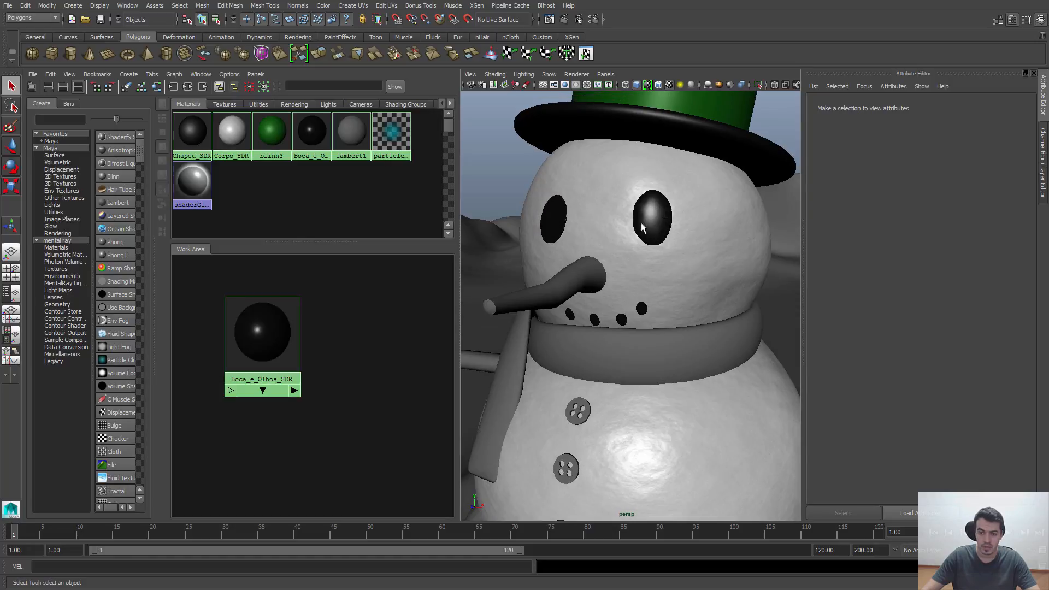
# - Connect a Fractal texture to the Boca_e_Olhos_SDR material's Bump Mapping
pyautogui.moveTo(256, 319); pyautogui.dragTo(290, 322)
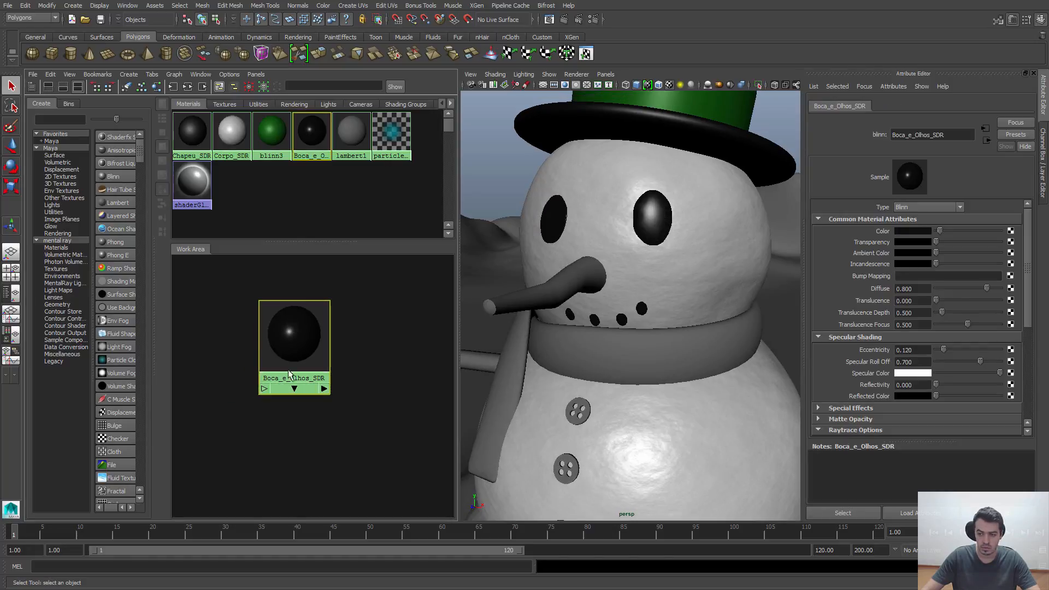
pyautogui.click(1011, 276)
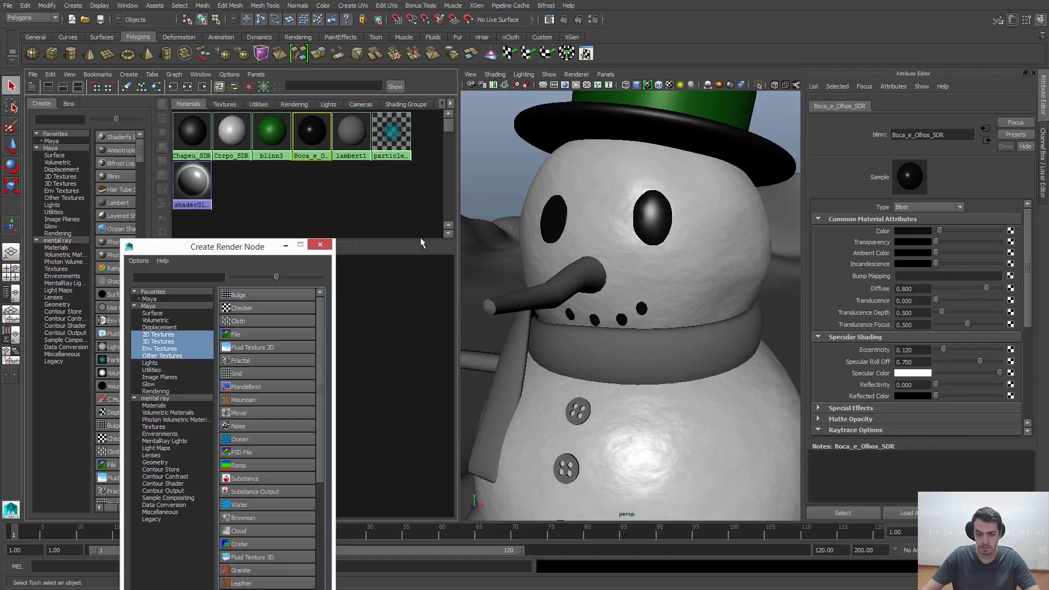
pyautogui.moveTo(240, 247); pyautogui.dragTo(226, 211)
pyautogui.moveTo(215, 174); pyautogui.dragTo(200, 138)
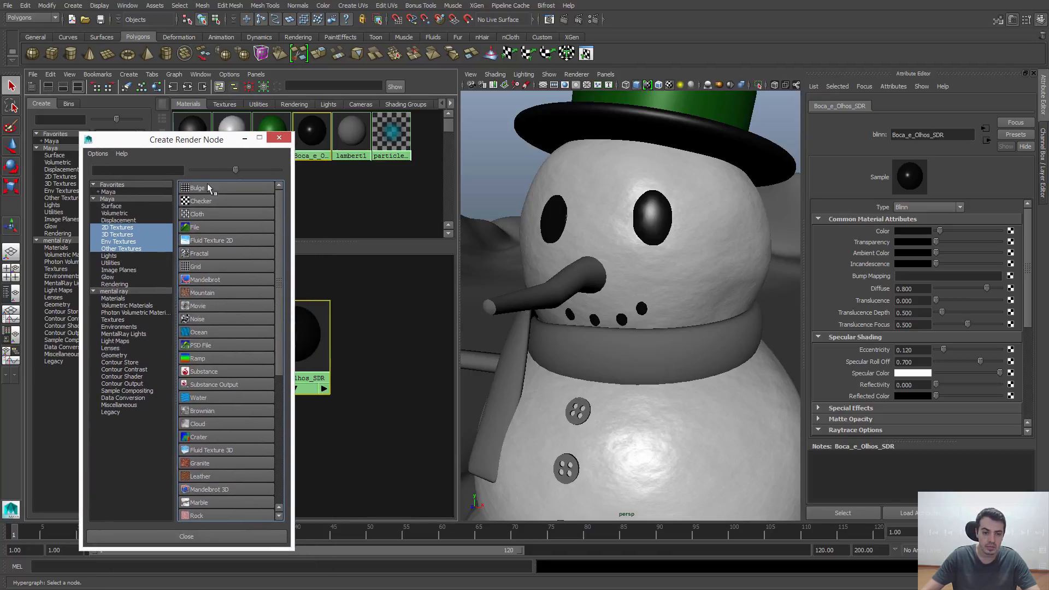
pyautogui.click(188, 255)
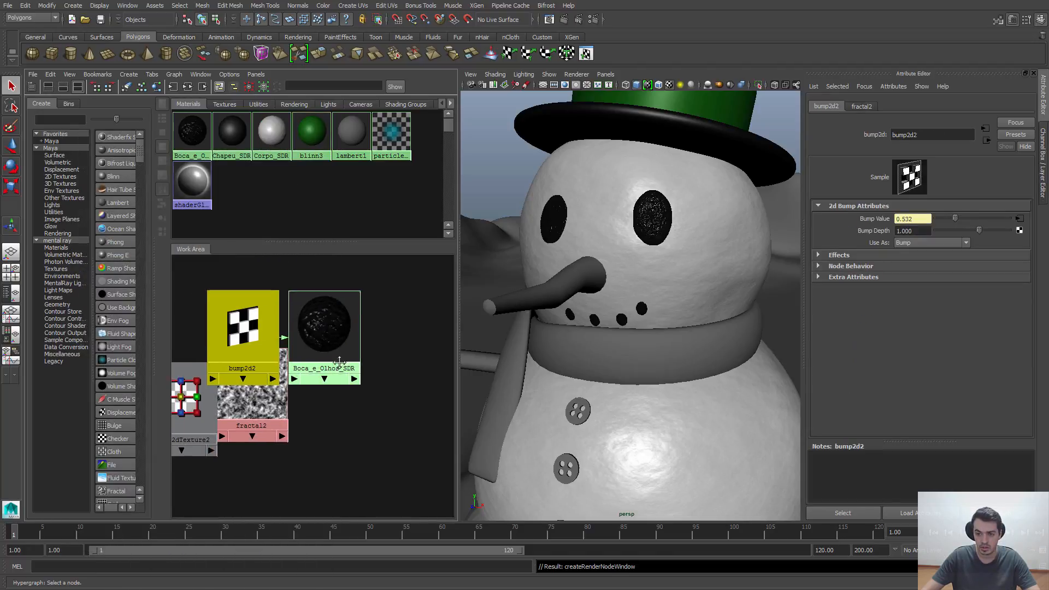
# - Spread the bump2d2 and place2dTexture2 nodes apart in the work area and set fractal2's Ratio to 0.3
pyautogui.moveTo(272, 331); pyautogui.dragTo(337, 453)
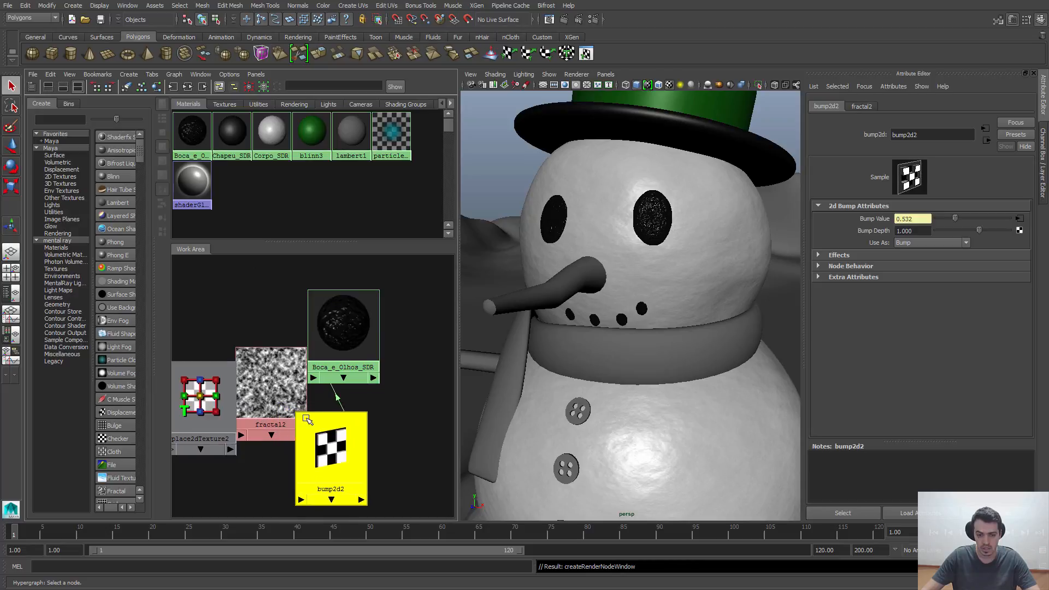
pyautogui.click(274, 390)
pyautogui.moveTo(210, 396); pyautogui.dragTo(173, 396)
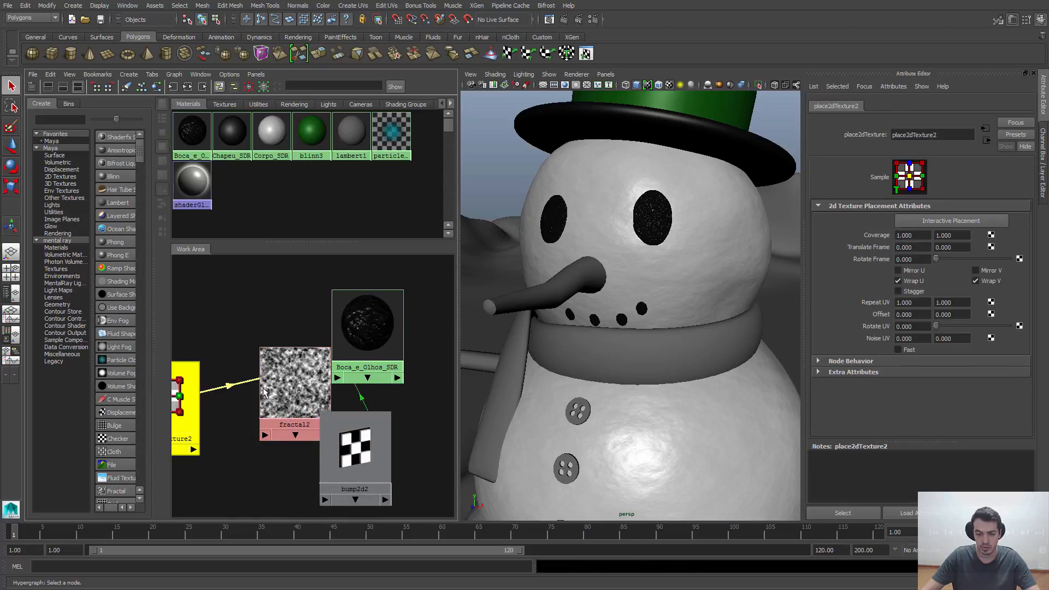
pyautogui.click(302, 393)
pyautogui.click(931, 242)
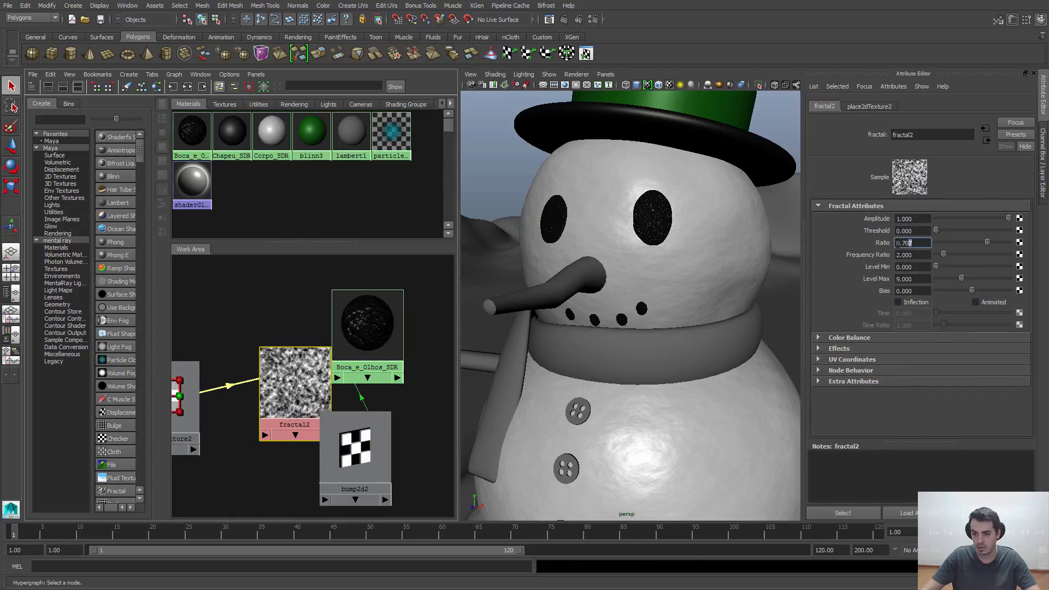
pyautogui.write('0.3')
pyautogui.press('Return')
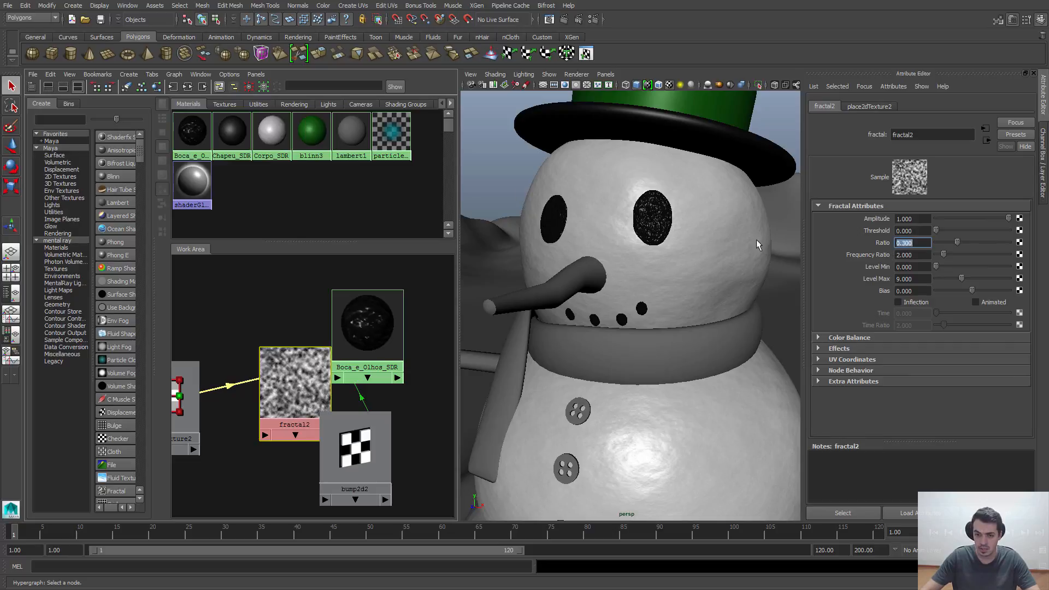
# - Move the fractal2 node clear of bump2d2 and set bump2d2's Bump Depth to 0.1
pyautogui.keyDown('alt'); pyautogui.moveTo(757, 239); pyautogui.dragTo(741, 324, button='right'); pyautogui.keyUp('alt')
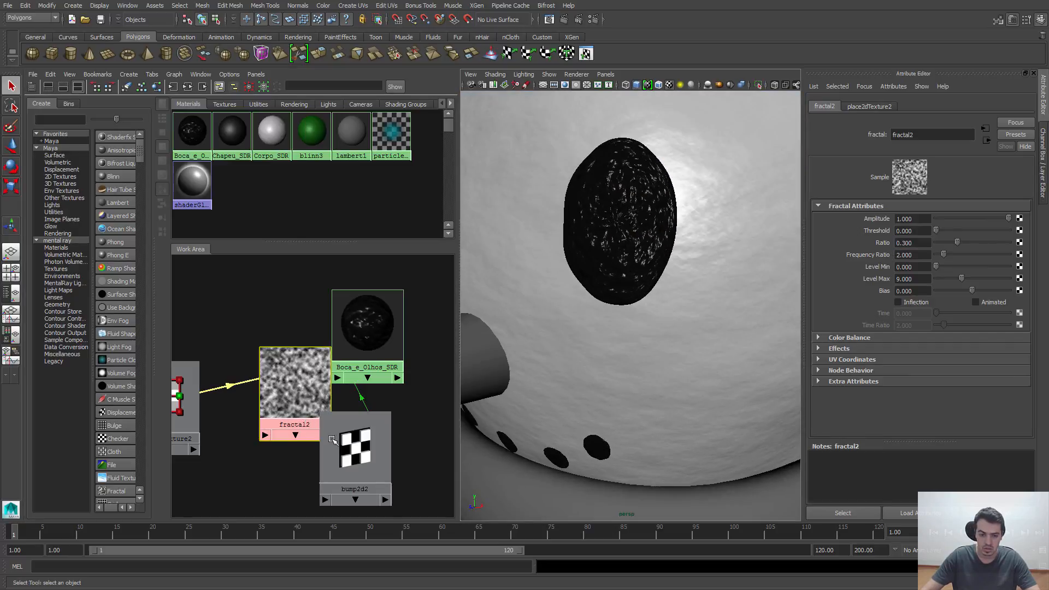
pyautogui.moveTo(292, 404); pyautogui.dragTo(254, 414)
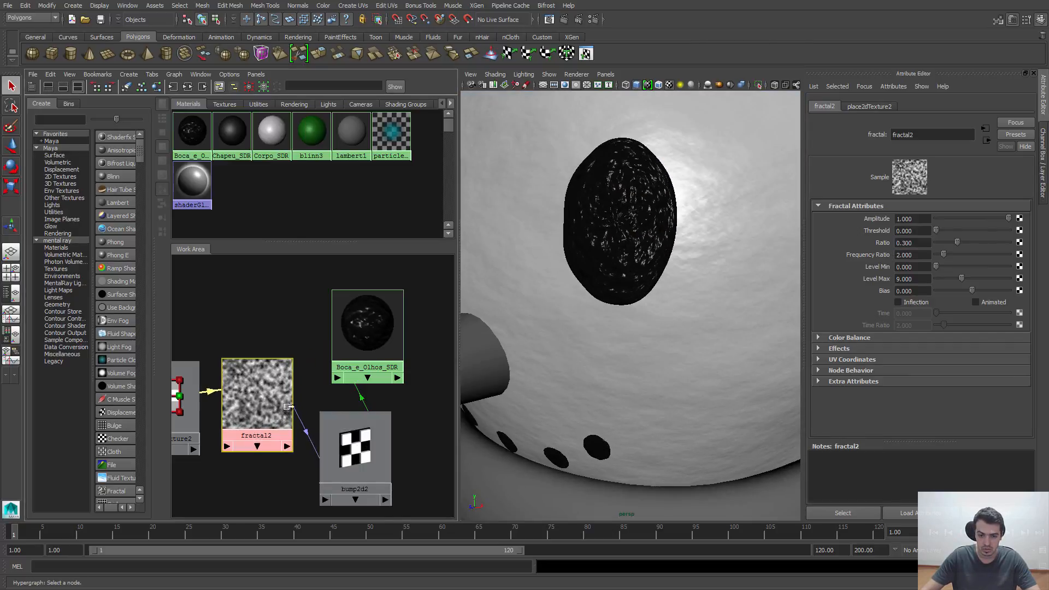
pyautogui.click(339, 437)
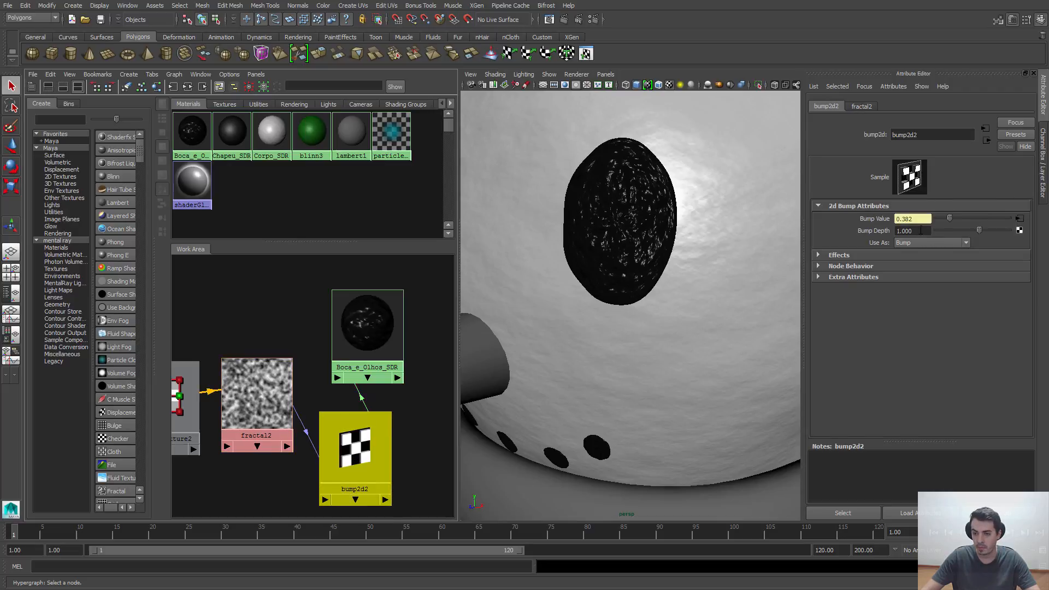
pyautogui.moveTo(919, 233); pyautogui.dragTo(858, 234)
pyautogui.write('.1')
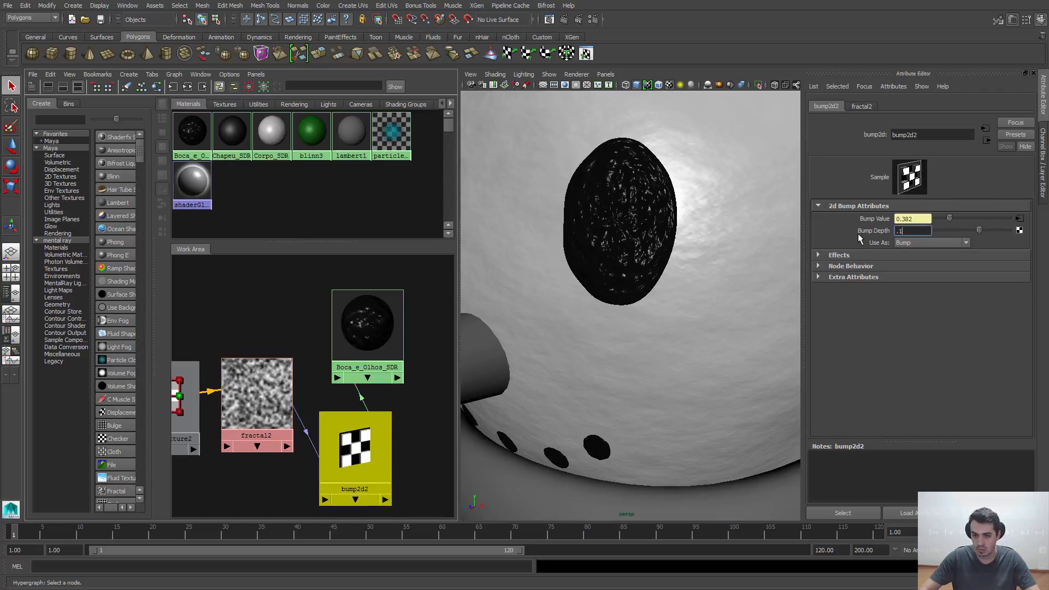
pyautogui.press('Return')
pyautogui.keyDown('alt'); pyautogui.moveTo(689, 222); pyautogui.dragTo(693, 227); pyautogui.keyUp('alt')
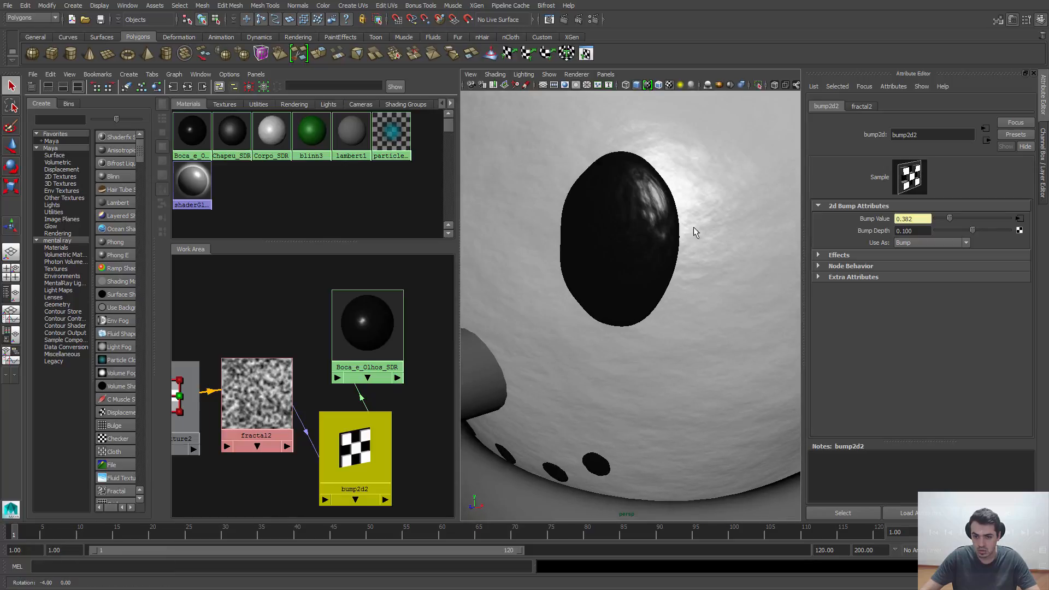
# - Compare the eye surface with bump2d2's Bump Depth at 0.03 and at 0, and return it to 0.03
pyautogui.click(908, 231)
pyautogui.write('.03')
pyautogui.press('Return')
pyautogui.keyDown('alt'); pyautogui.moveTo(657, 231); pyautogui.dragTo(664, 207); pyautogui.keyUp('alt')
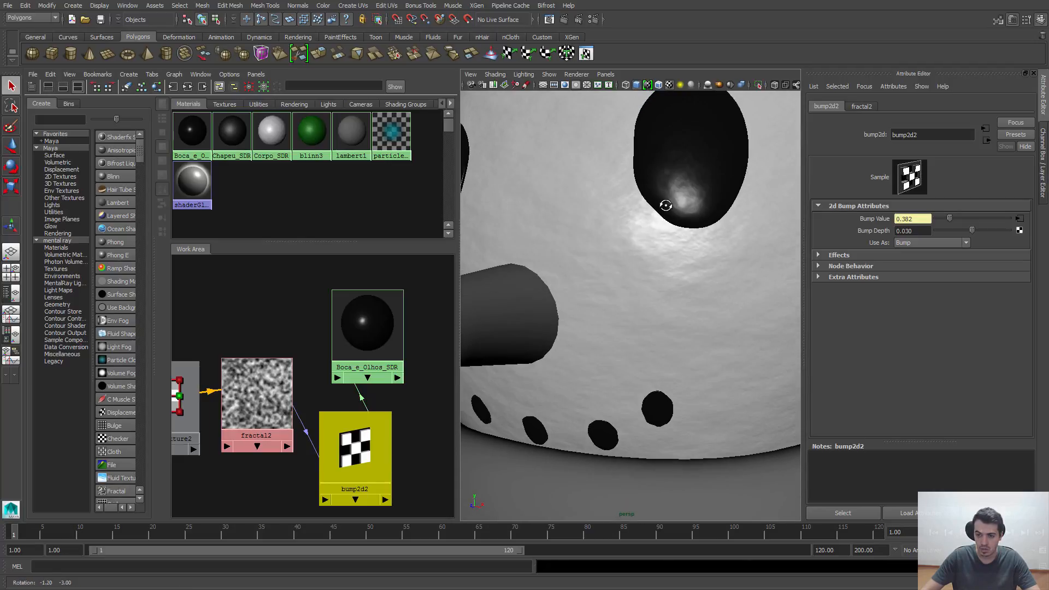
pyautogui.write('0')
pyautogui.press('Return')
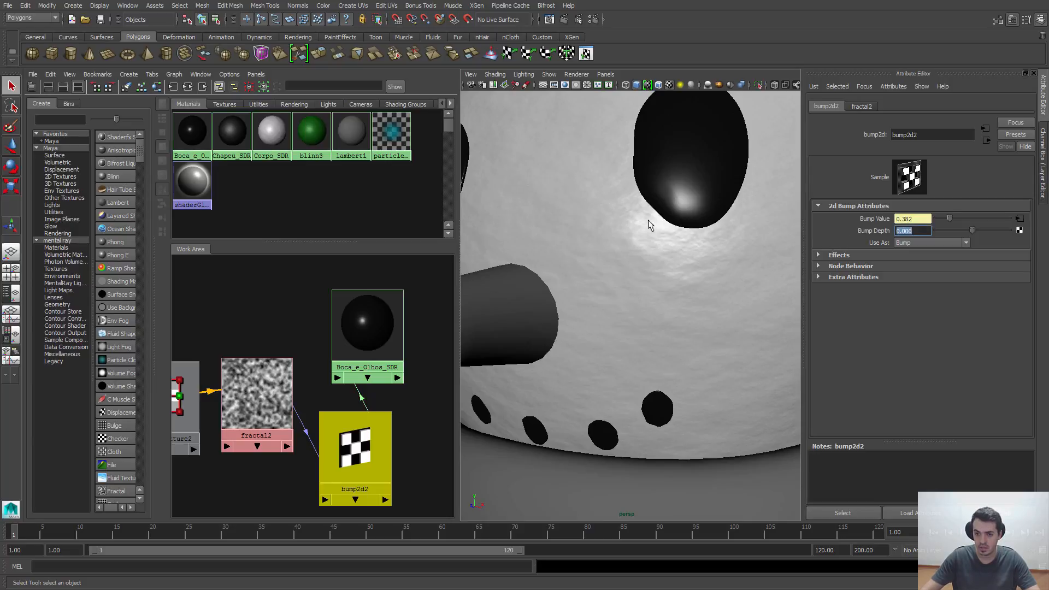
pyautogui.click(928, 231)
pyautogui.moveTo(928, 231); pyautogui.dragTo(816, 244)
pyautogui.write('.03')
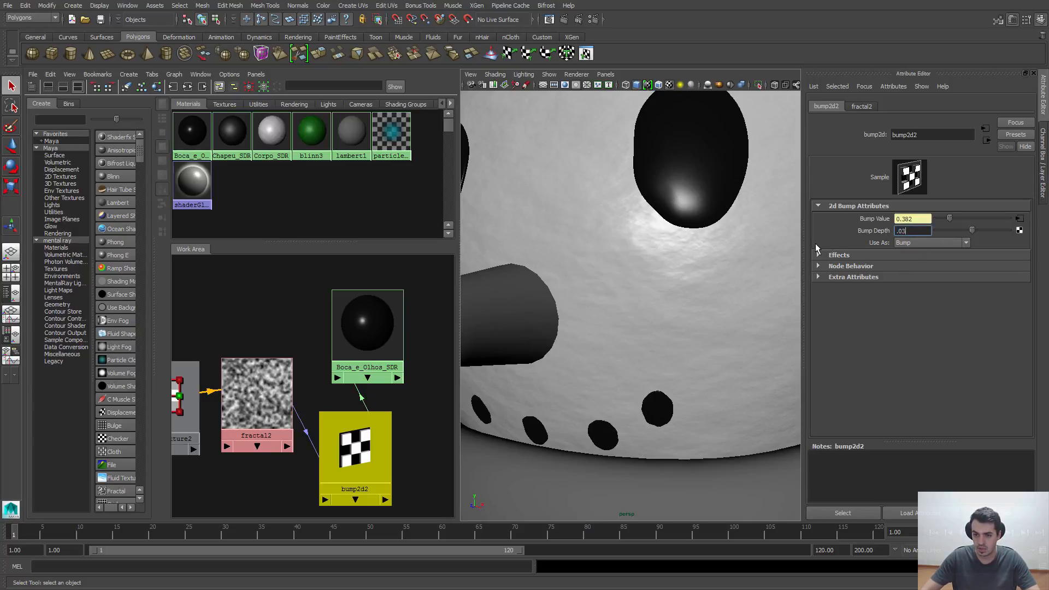
pyautogui.press('Return')
# - Set bump2d2's Bump Depth to 0.02 and check the eyes on the whole snowman
pyautogui.click(911, 231)
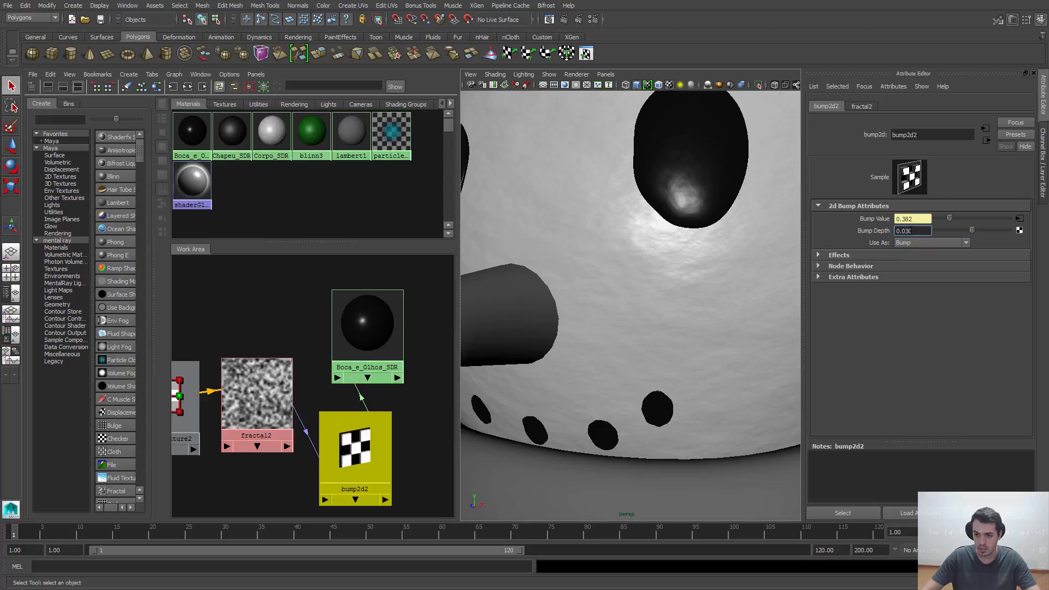
pyautogui.doubleClick(908, 231)
pyautogui.keyDown('alt'); pyautogui.moveTo(695, 209); pyautogui.dragTo(587, 214, button='right'); pyautogui.keyUp('alt')
pyautogui.moveTo(604, 228)
pyautogui.keyDown('alt'); pyautogui.mouseDown()
pyautogui.moveTo(625, 201)
pyautogui.moveTo(680, 208)
pyautogui.moveTo(593, 214)
pyautogui.mouseUp(); pyautogui.keyUp('alt')
pyautogui.keyDown('alt'); pyautogui.moveTo(593, 214); pyautogui.dragTo(595, 241, button='right'); pyautogui.keyUp('alt')
pyautogui.keyDown('alt'); pyautogui.moveTo(595, 240); pyautogui.dragTo(602, 250); pyautogui.keyUp('alt')
pyautogui.keyDown('alt'); pyautogui.moveTo(602, 249); pyautogui.dragTo(604, 244, button='right'); pyautogui.keyUp('alt')
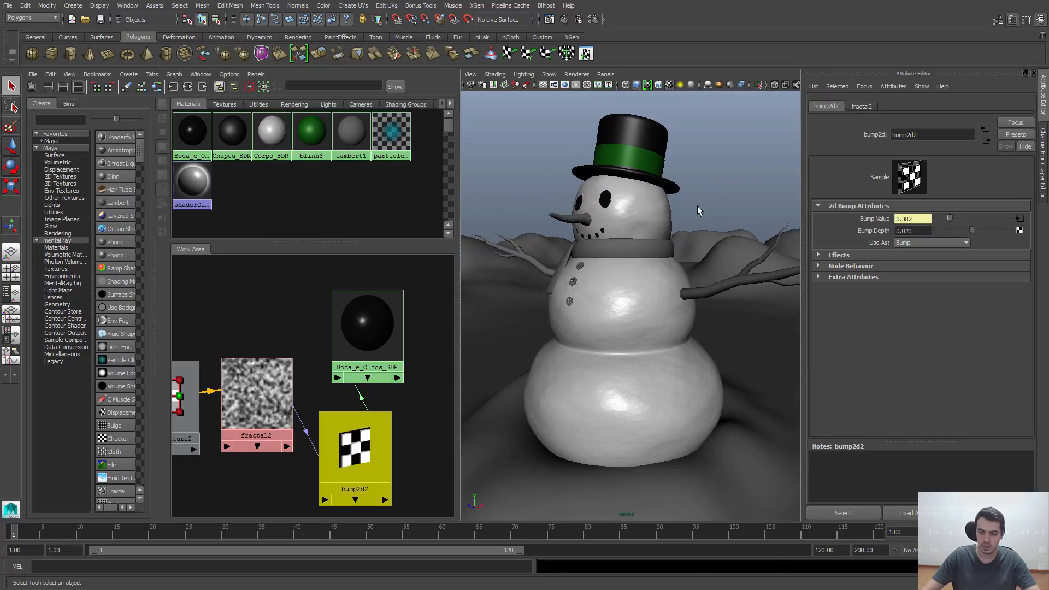
pyautogui.keyDown('alt'); pyautogui.moveTo(615, 224); pyautogui.dragTo(640, 227, button='middle'); pyautogui.keyUp('alt')
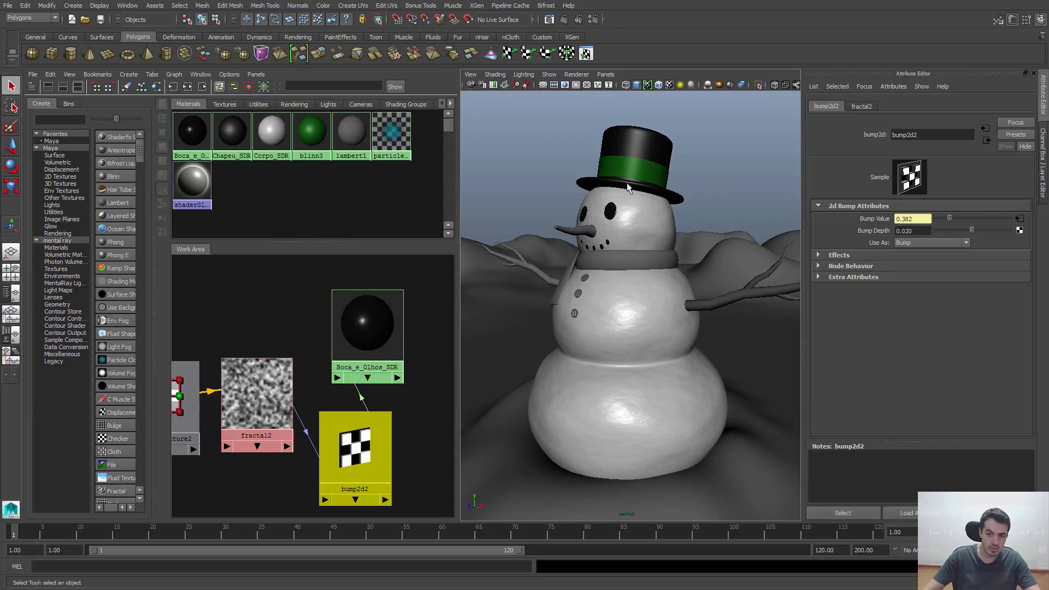
pyautogui.keyDown('alt'); pyautogui.moveTo(627, 187); pyautogui.dragTo(599, 236); pyautogui.keyUp('alt')
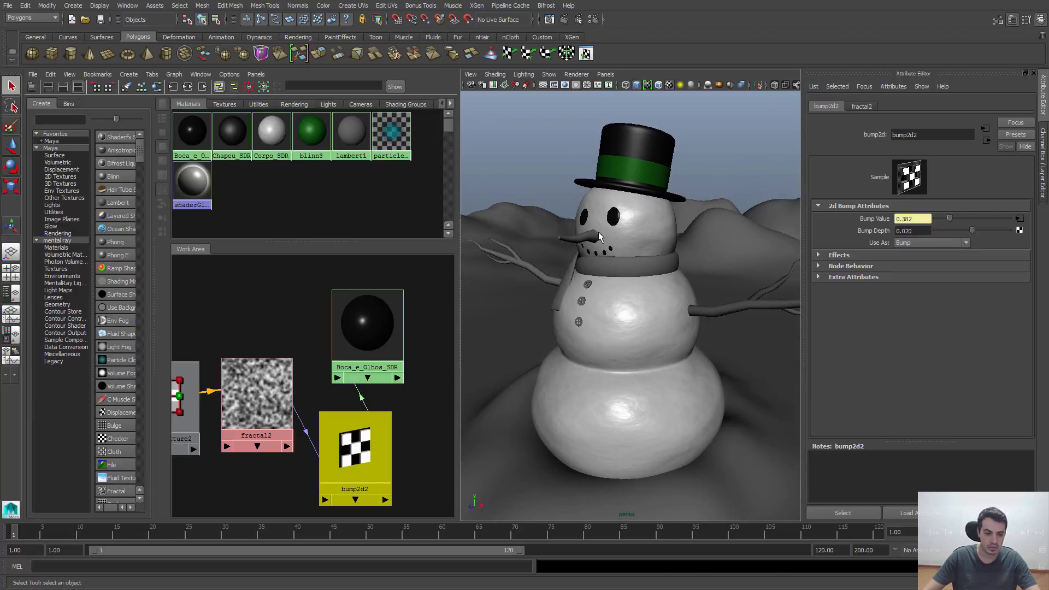
pyautogui.keyDown('alt'); pyautogui.moveTo(600, 226); pyautogui.dragTo(615, 239, button='right'); pyautogui.keyUp('alt')
pyautogui.click(583, 246)
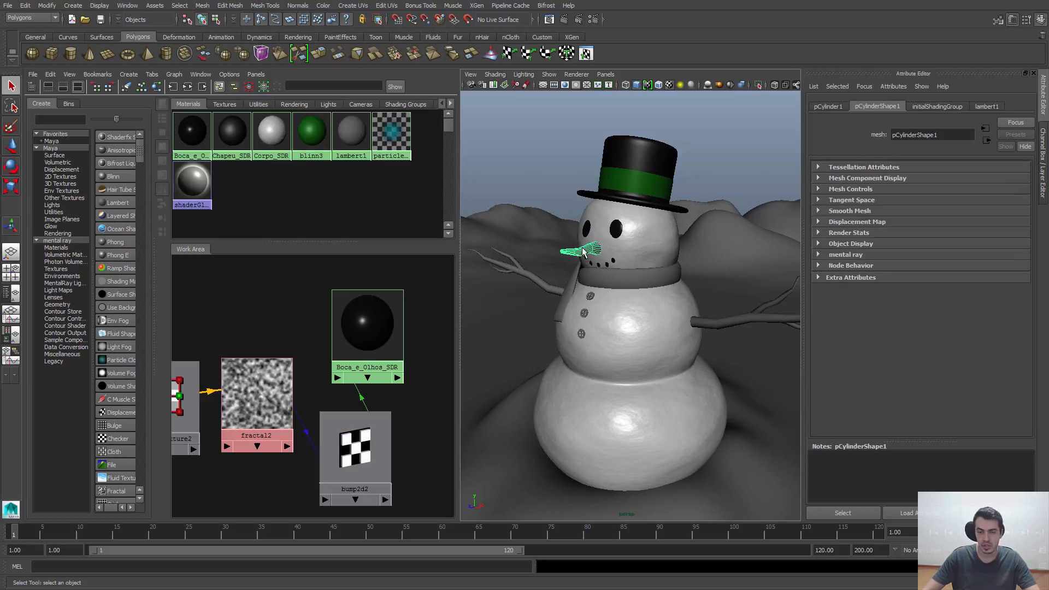
pyautogui.click(562, 231)
pyautogui.click(576, 253)
pyautogui.keyDown('alt'); pyautogui.moveTo(576, 253); pyautogui.dragTo(544, 215); pyautogui.keyUp('alt')
pyautogui.click(563, 229)
pyautogui.click(568, 240)
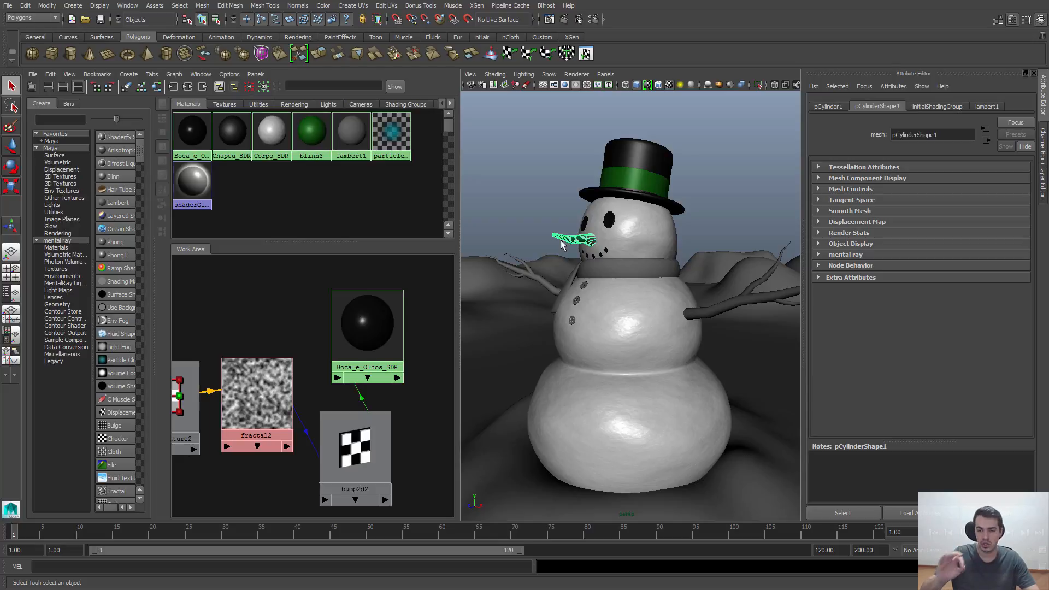
pyautogui.click(522, 233)
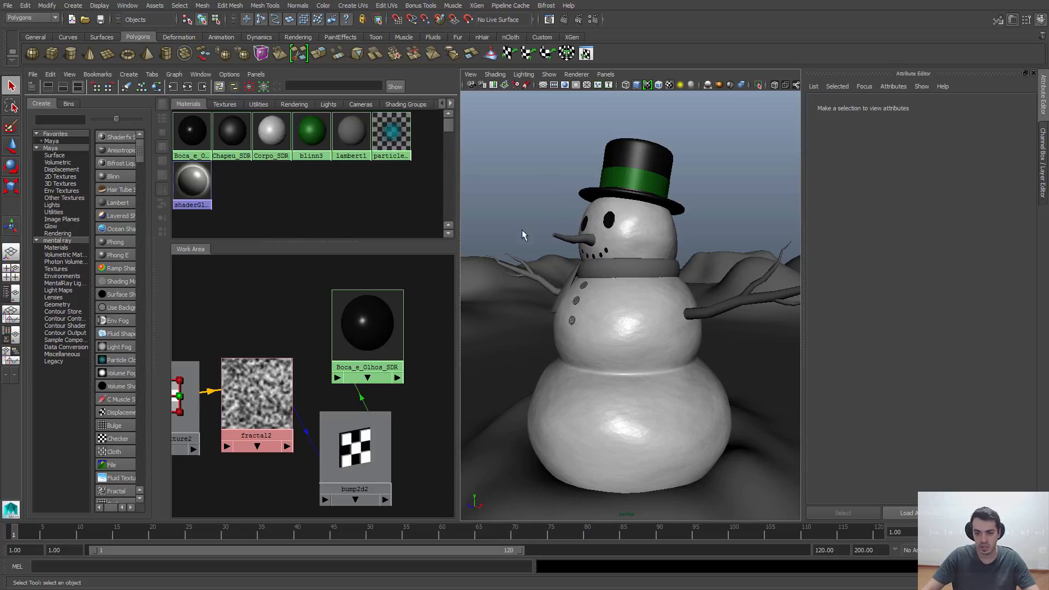
pyautogui.click(569, 239)
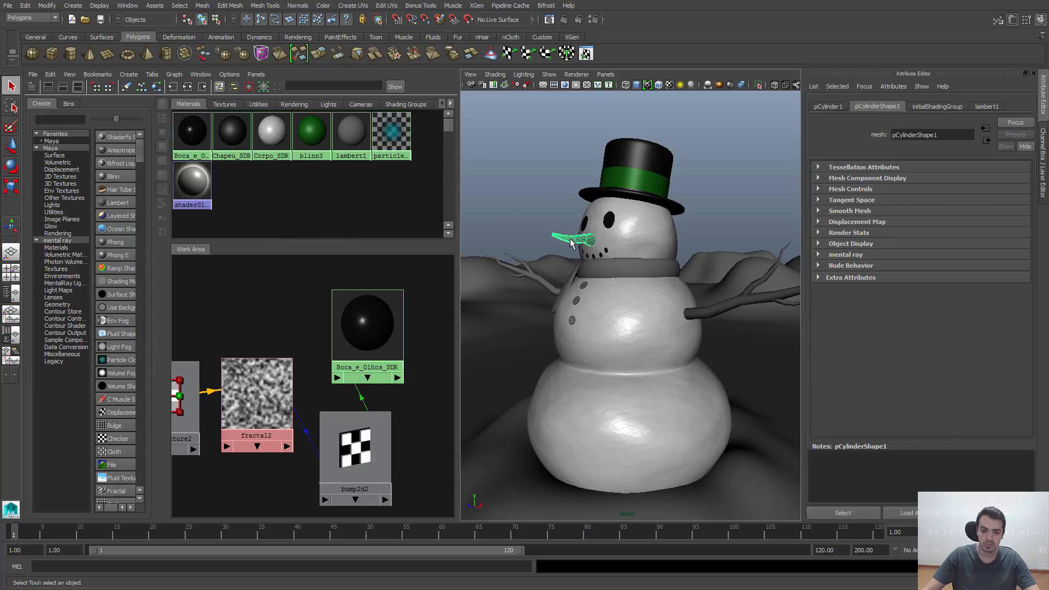
pyautogui.click(552, 225)
pyautogui.click(569, 240)
pyautogui.click(529, 168)
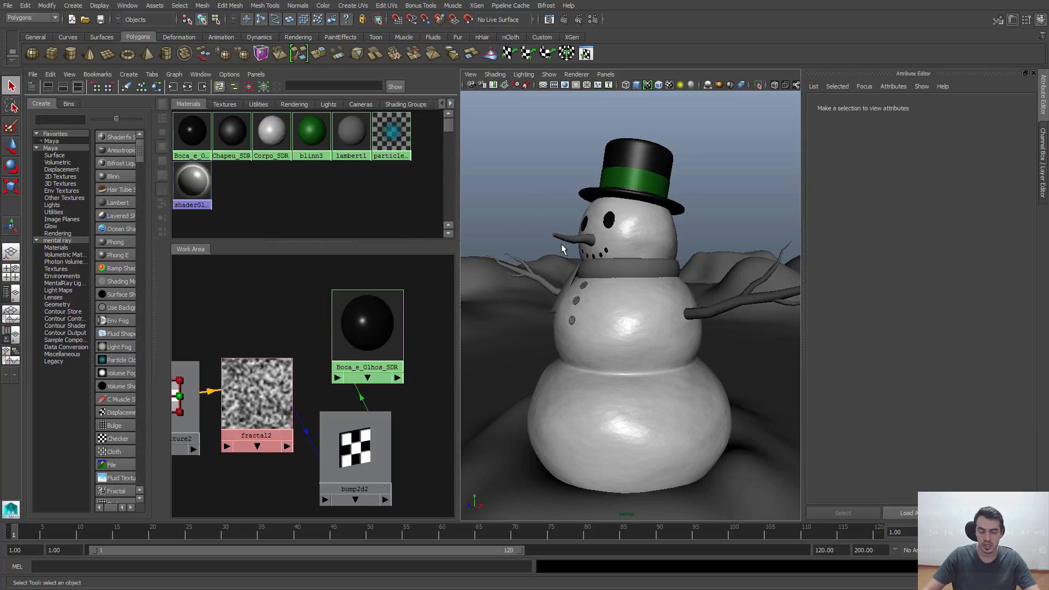
# - Clear the shader graph in the work area and create a Blinn material named Nariz_SDR
pyautogui.keyDown('alt'); pyautogui.moveTo(245, 331); pyautogui.dragTo(273, 302, button='middle'); pyautogui.keyUp('alt')
pyautogui.keyDown('alt'); pyautogui.moveTo(273, 303); pyautogui.dragTo(246, 323, button='right'); pyautogui.keyUp('alt')
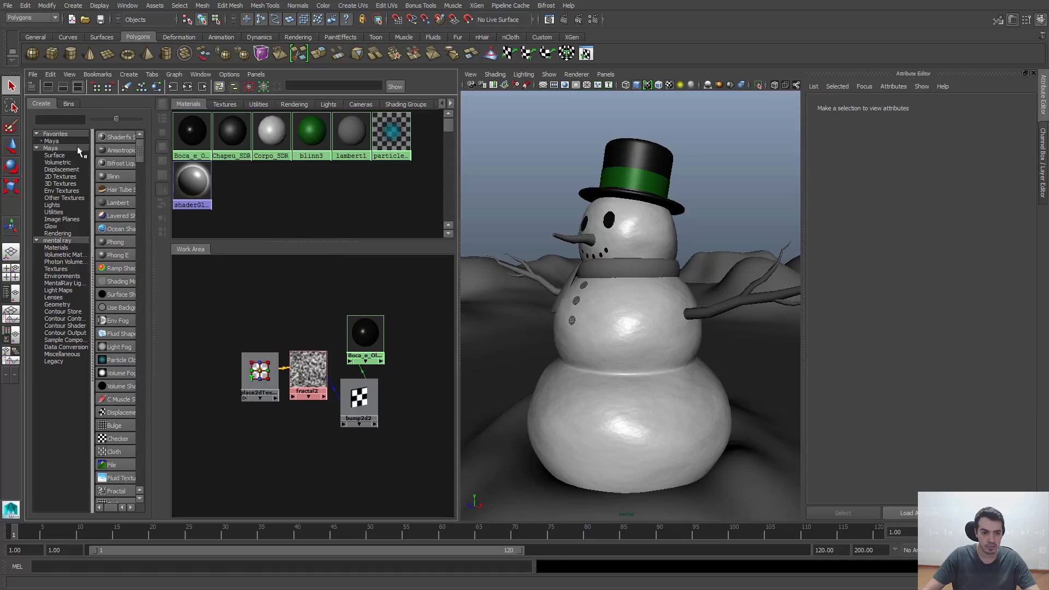
pyautogui.click(126, 86)
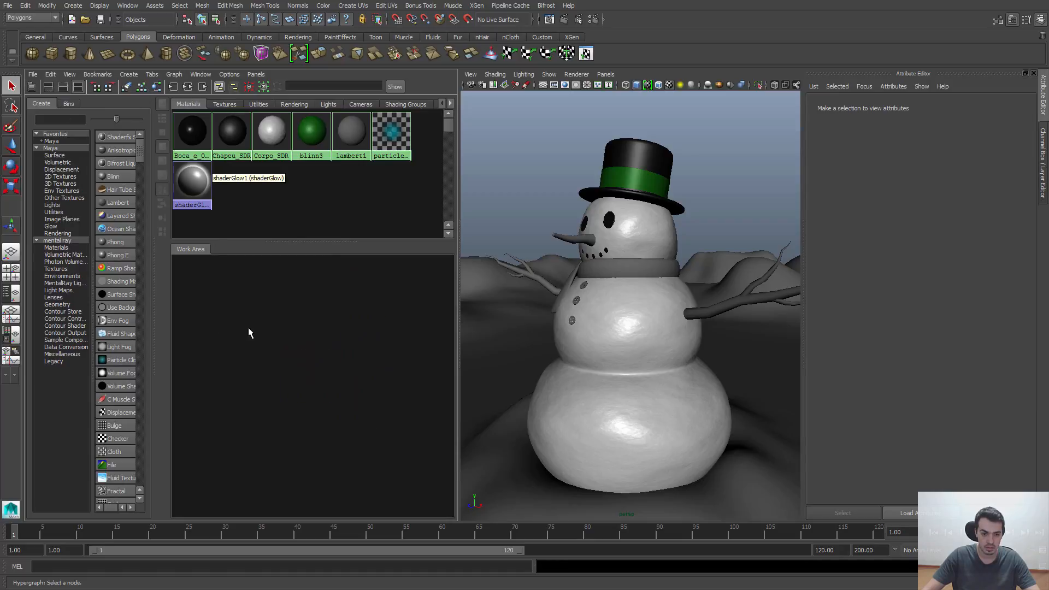
pyautogui.click(105, 177)
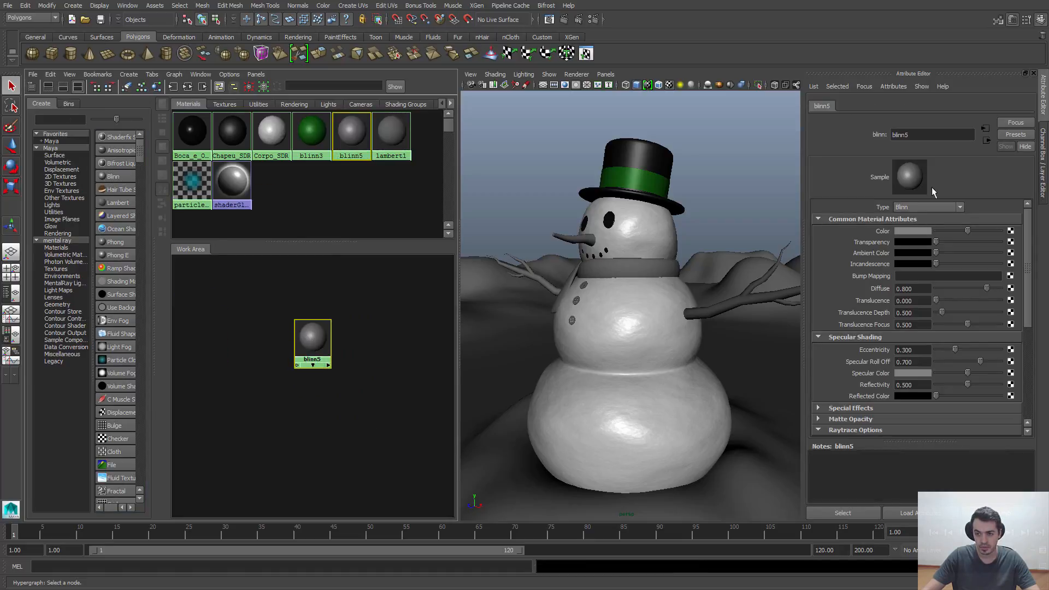
pyautogui.doubleClick(912, 135)
pyautogui.write('Nar')
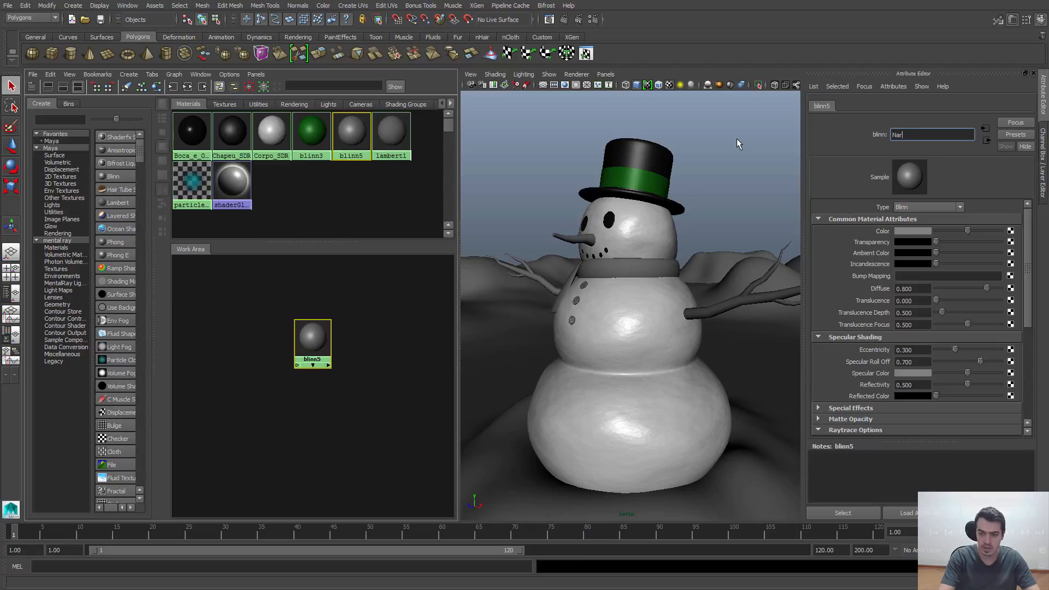
pyautogui.write('iz_SDR')
pyautogui.press('Return')
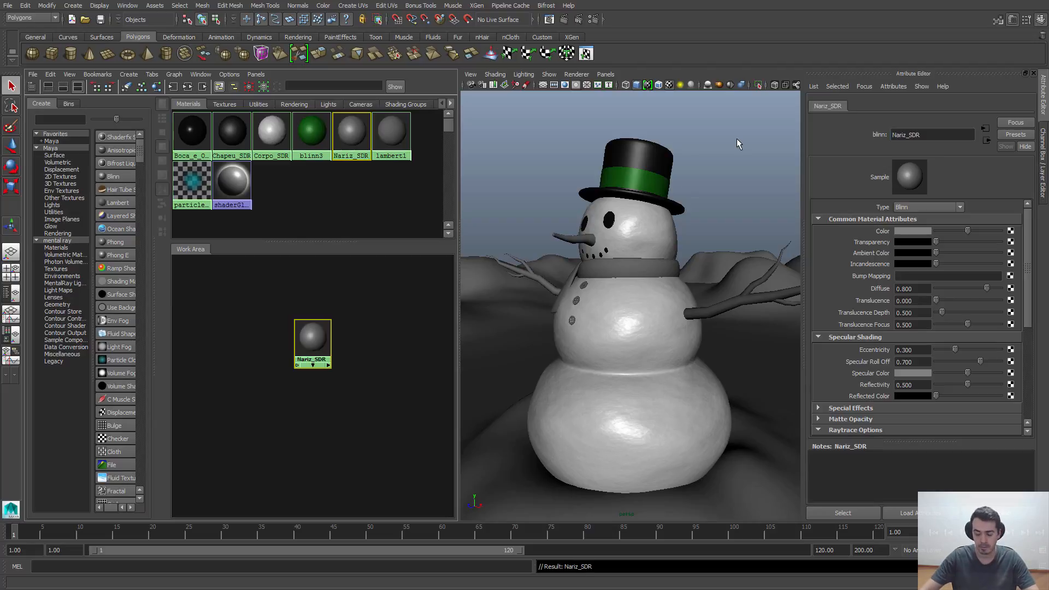
# - Set Nariz_SDR's Reflectivity to 0 and map its Color to a File texture that loads Cenoura.jpg
pyautogui.moveTo(311, 339); pyautogui.dragTo(280, 349)
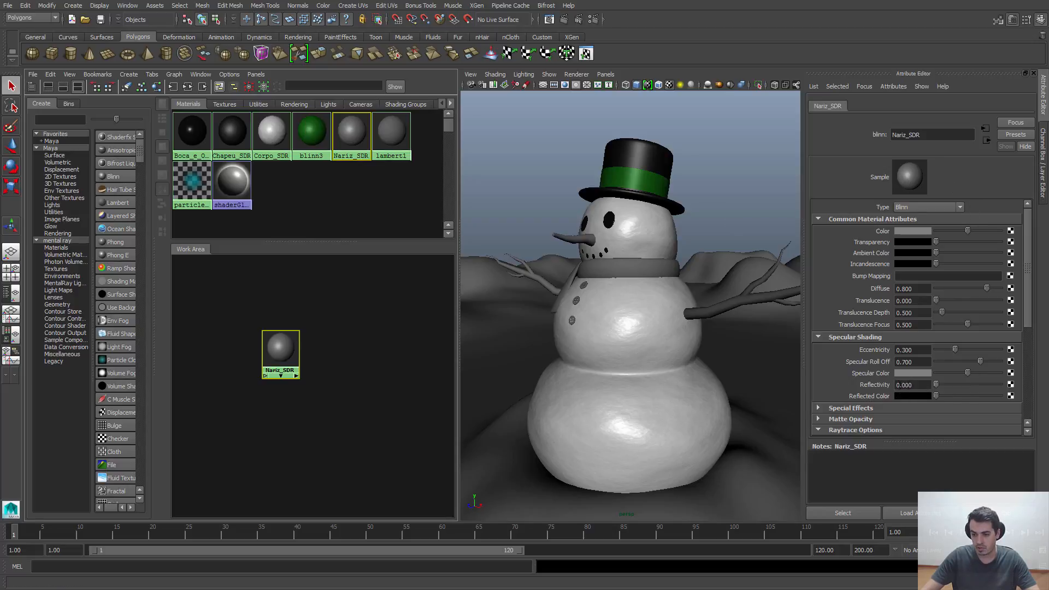
pyautogui.click(1011, 232)
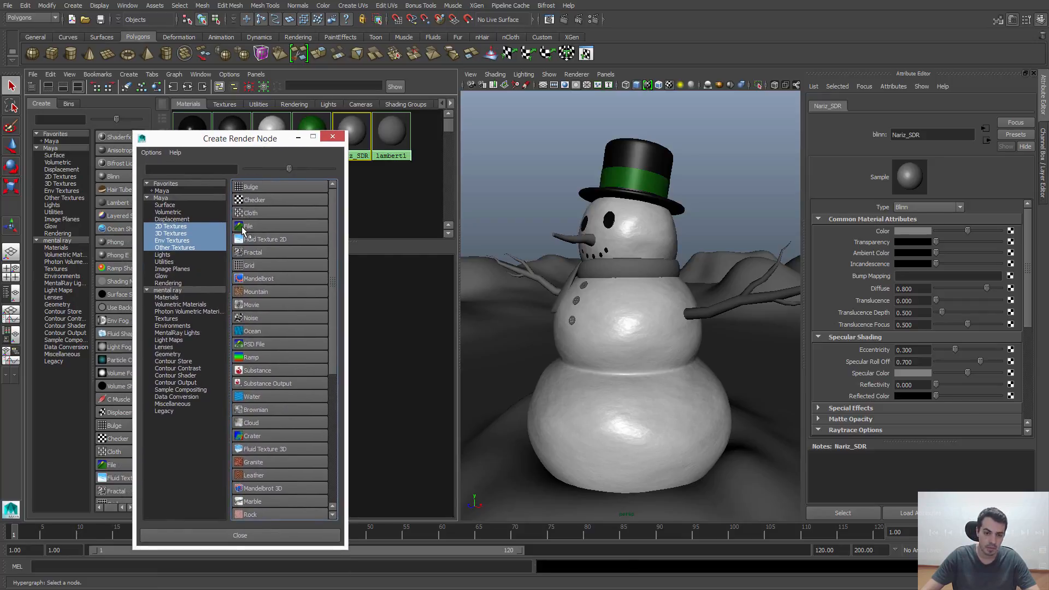
pyautogui.click(244, 226)
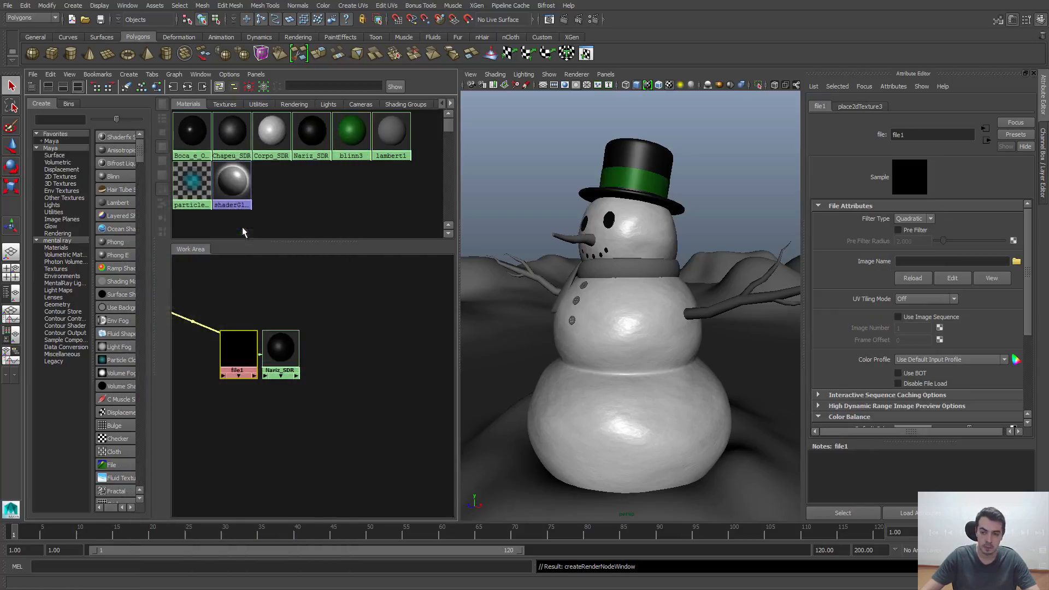
pyautogui.click(1016, 262)
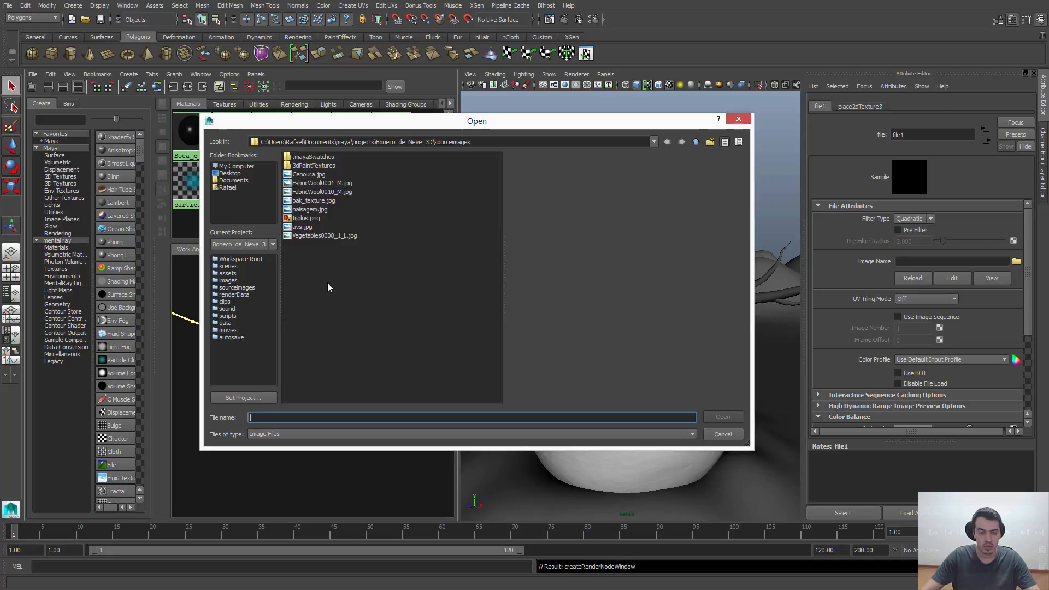
pyautogui.click(308, 175)
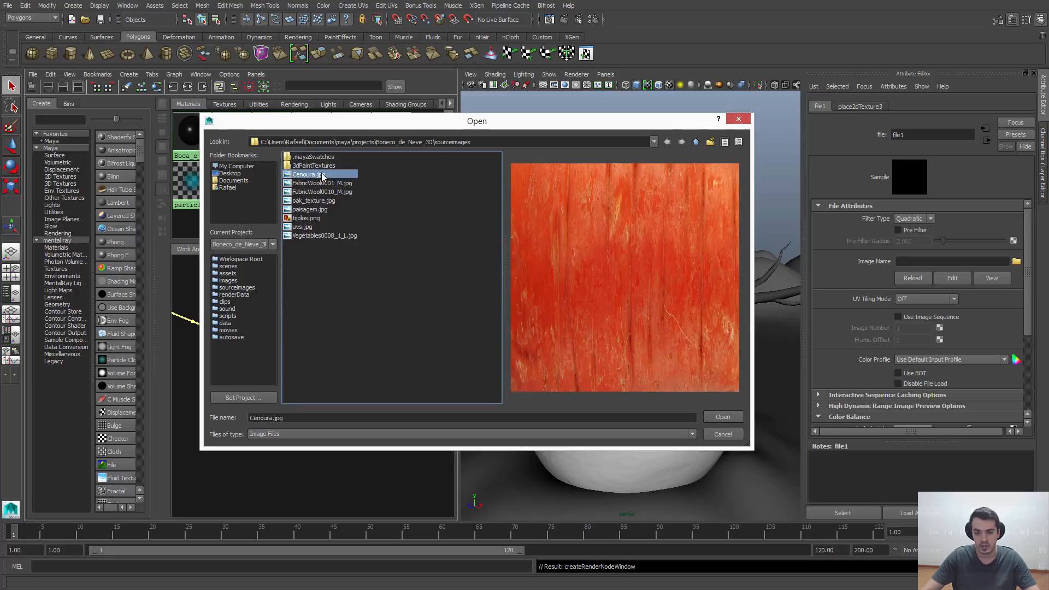
pyautogui.doubleClick(323, 175)
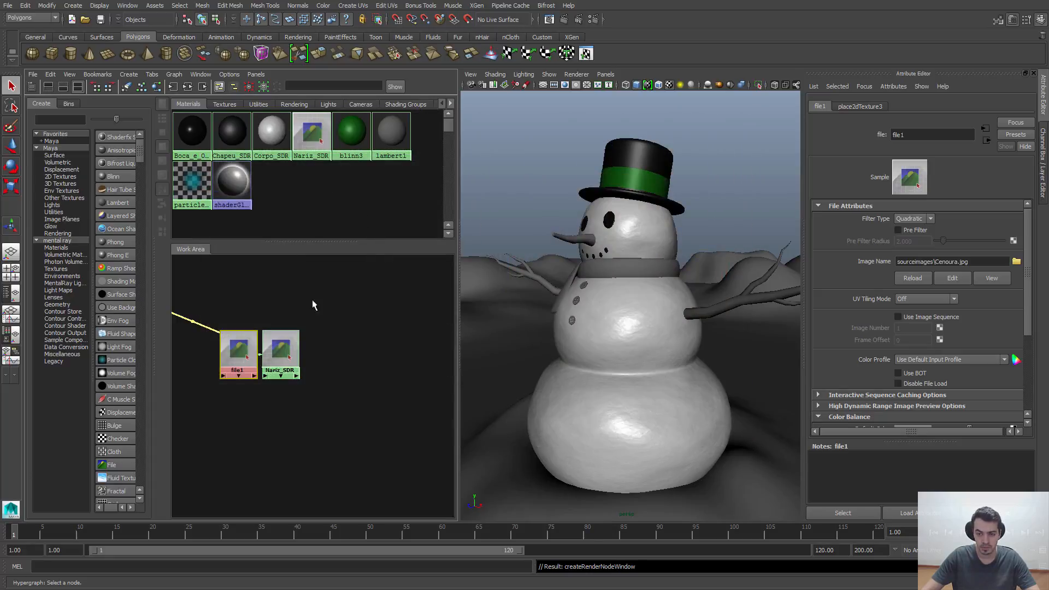
# - Refresh the swatch of the Nariz_SDR material in the work area
pyautogui.click(571, 237)
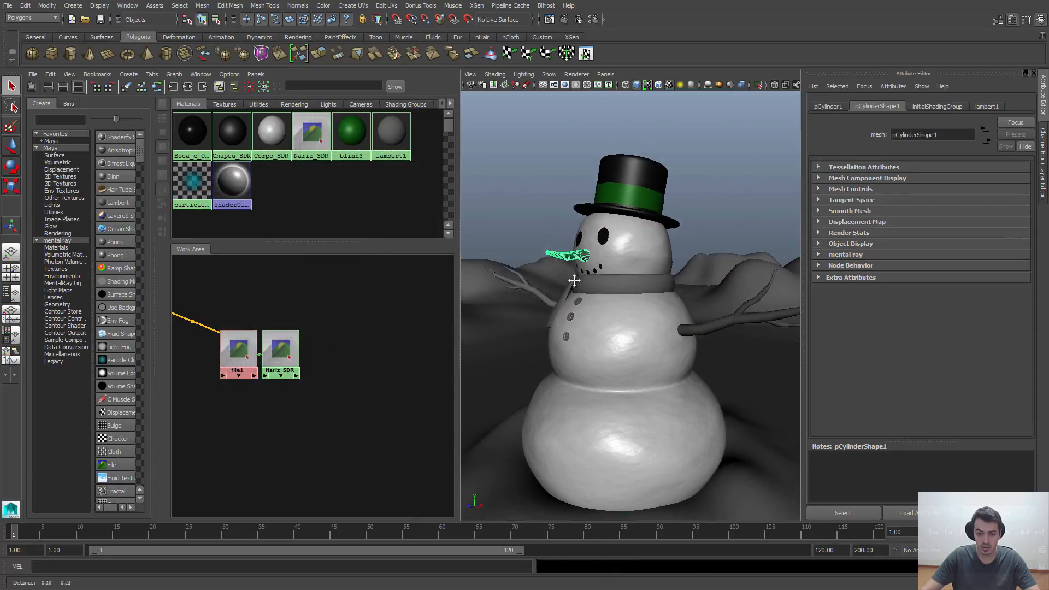
pyautogui.scroll(5, 607, 320)
pyautogui.scroll(3, 320, 347)
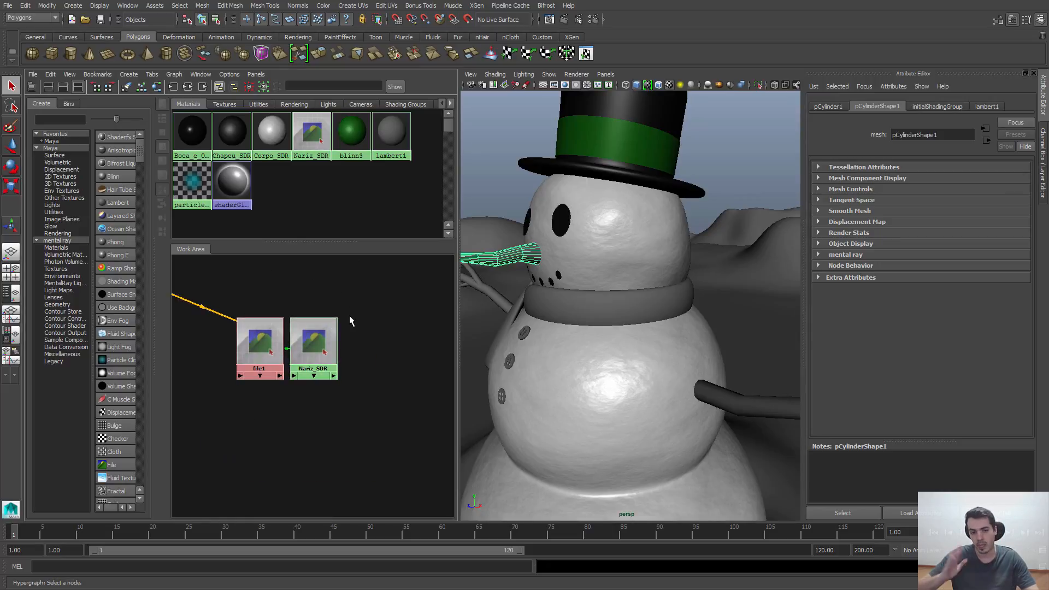
pyautogui.rightClick(320, 339)
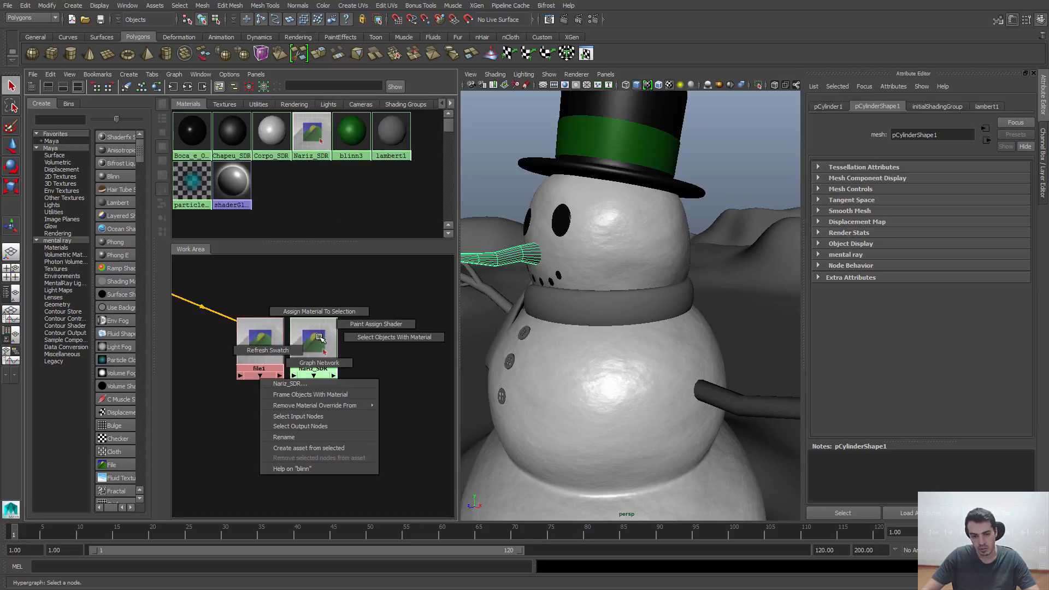
pyautogui.click(264, 350)
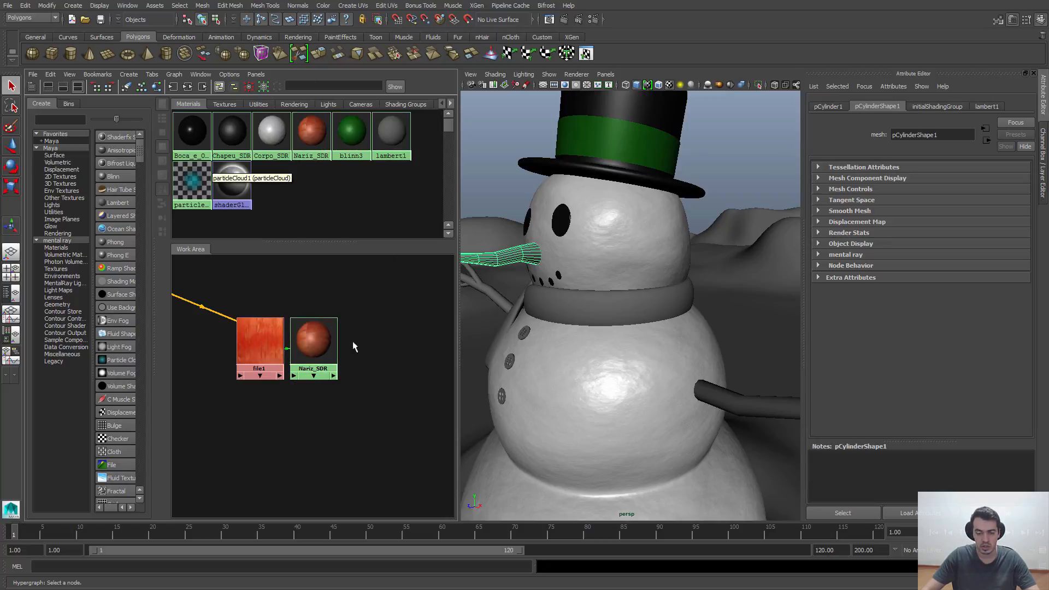
pyautogui.click(352, 345)
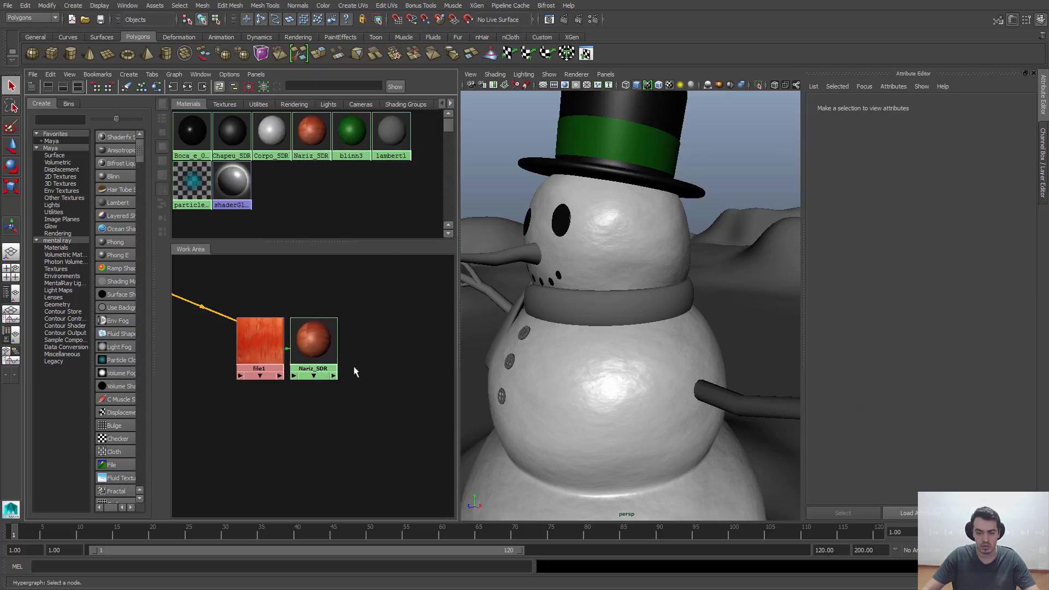
# - Preview the nose smoothed and examine its base where it meets the snowman's head
pyautogui.click(513, 255)
pyautogui.keyDown('alt'); pyautogui.moveTo(513, 257); pyautogui.dragTo(597, 295); pyautogui.keyUp('alt')
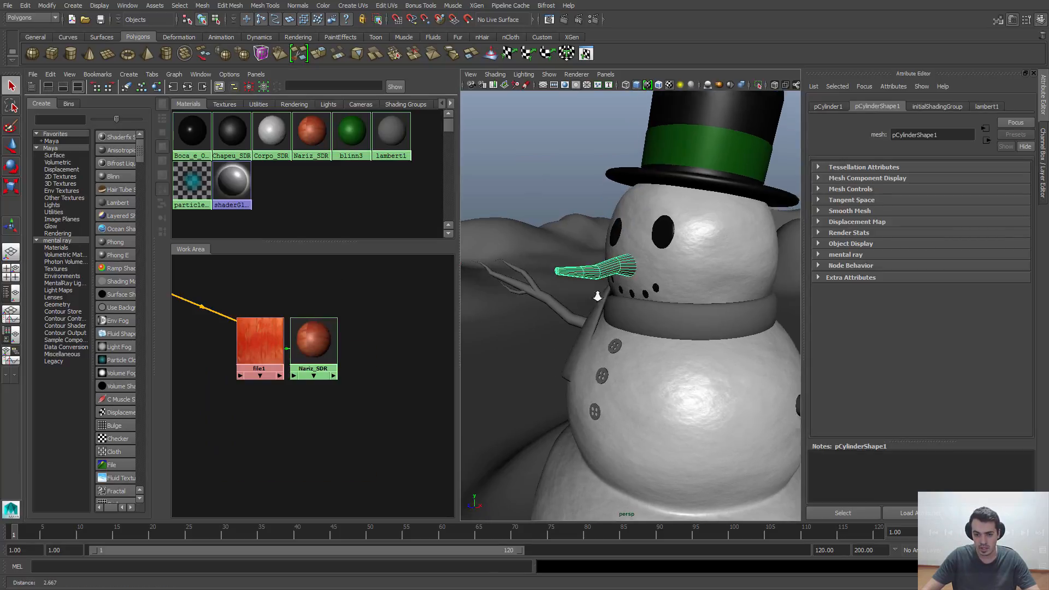
pyautogui.keyDown('alt'); pyautogui.moveTo(597, 296); pyautogui.dragTo(604, 316, button='middle'); pyautogui.keyUp('alt')
pyautogui.keyDown('alt'); pyautogui.moveTo(604, 316); pyautogui.dragTo(621, 324, button='right'); pyautogui.keyUp('alt')
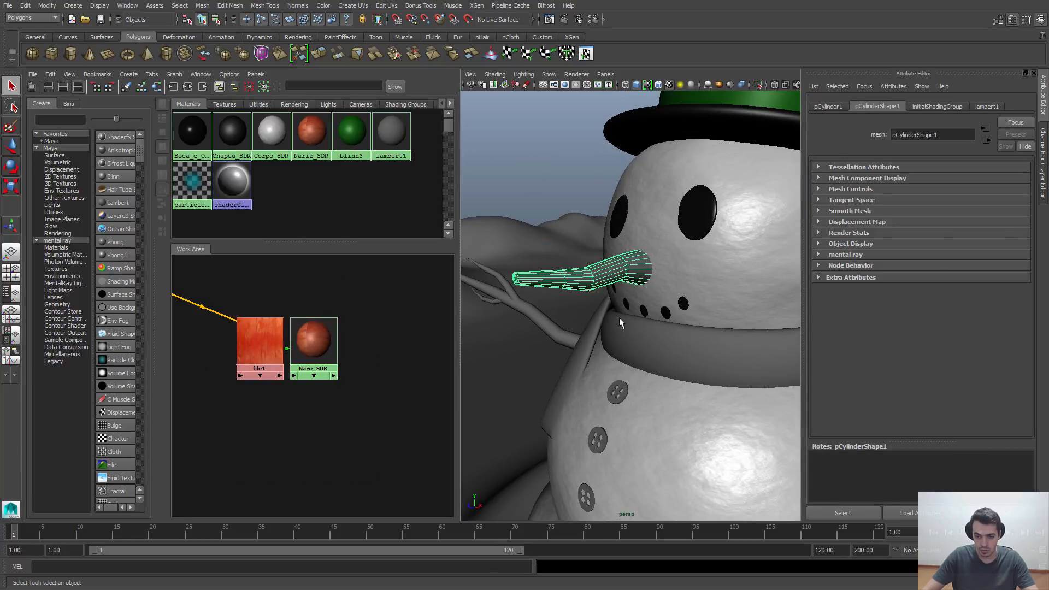
pyautogui.press('3')
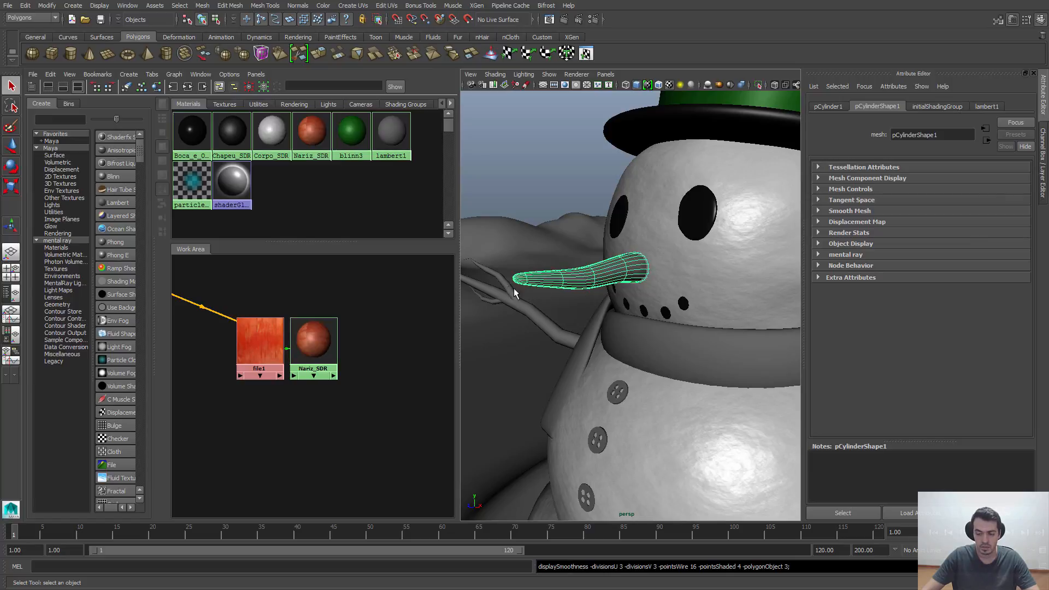
pyautogui.click(524, 220)
pyautogui.keyDown('alt'); pyautogui.moveTo(551, 278); pyautogui.dragTo(558, 289, button='middle'); pyautogui.keyUp('alt')
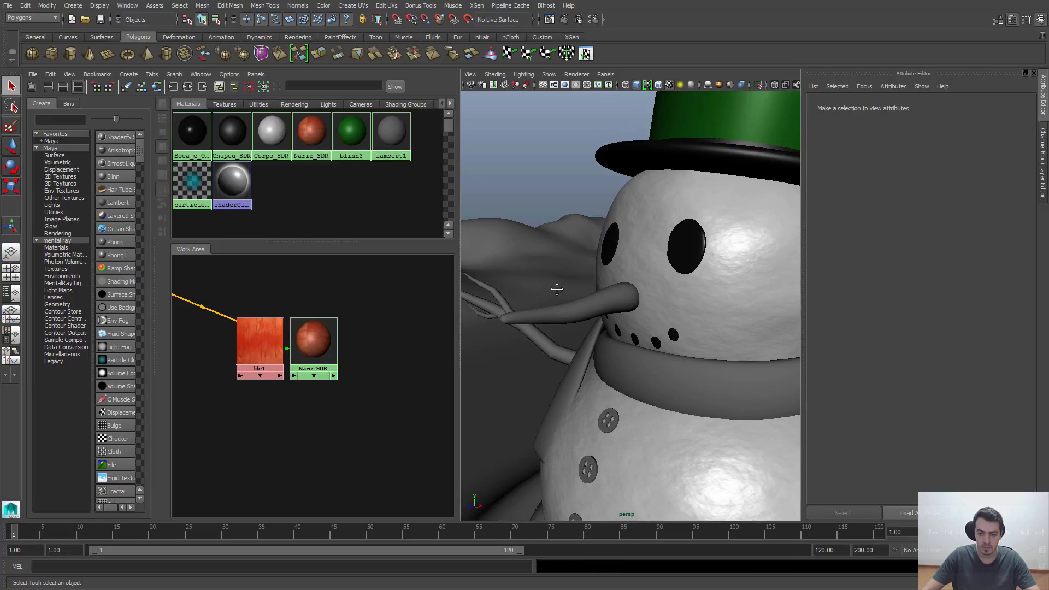
pyautogui.keyDown('alt'); pyautogui.moveTo(558, 288); pyautogui.dragTo(596, 306, button='right'); pyautogui.keyUp('alt')
pyautogui.keyDown('alt'); pyautogui.moveTo(595, 306); pyautogui.dragTo(586, 315); pyautogui.keyUp('alt')
pyautogui.keyDown('alt'); pyautogui.moveTo(586, 314); pyautogui.dragTo(628, 331, button='right'); pyautogui.keyUp('alt')
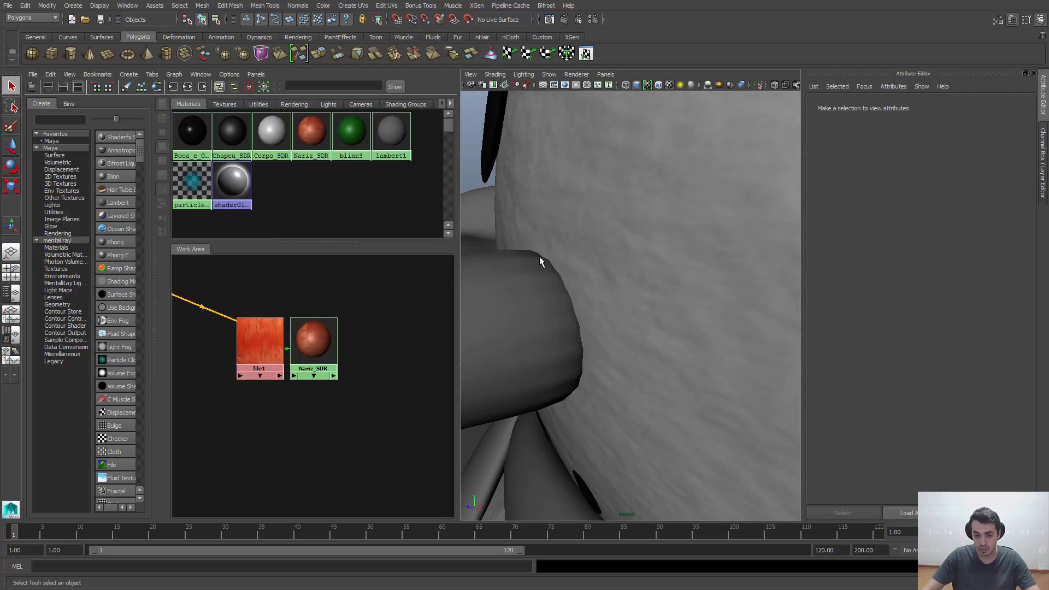
pyautogui.click(558, 324)
pyautogui.keyDown('alt'); pyautogui.moveTo(556, 301); pyautogui.dragTo(584, 299); pyautogui.keyUp('alt')
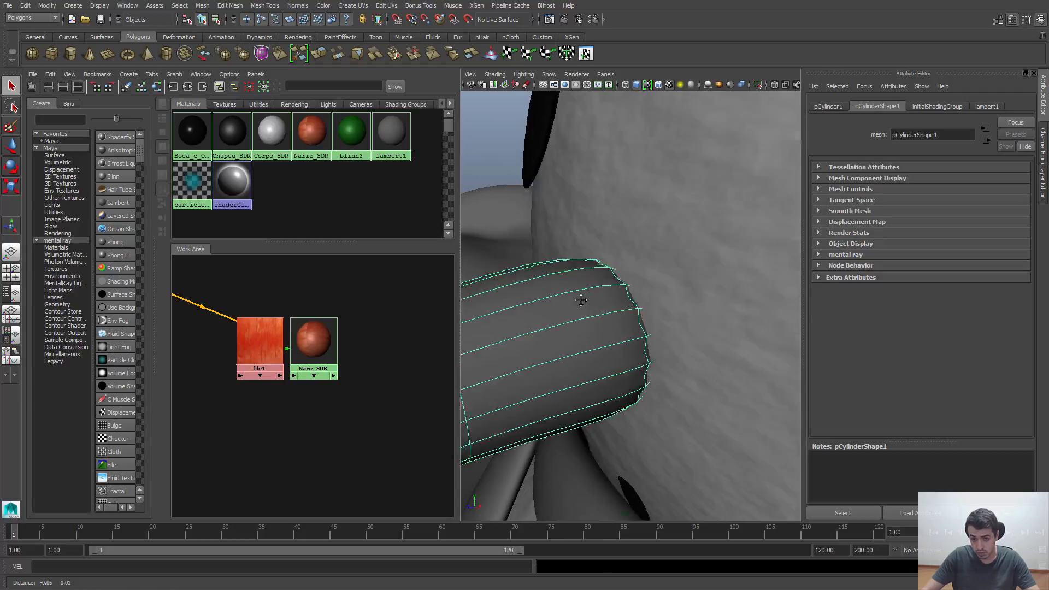
# - Isolate the nose in the viewport without smoothing and compare its base end with the smooth preview
pyautogui.keyDown('alt'); pyautogui.moveTo(583, 298); pyautogui.dragTo(541, 305, button='right'); pyautogui.keyUp('alt')
pyautogui.press('1')
pyautogui.keyDown('alt'); pyautogui.moveTo(638, 317); pyautogui.dragTo(626, 313); pyautogui.keyUp('alt')
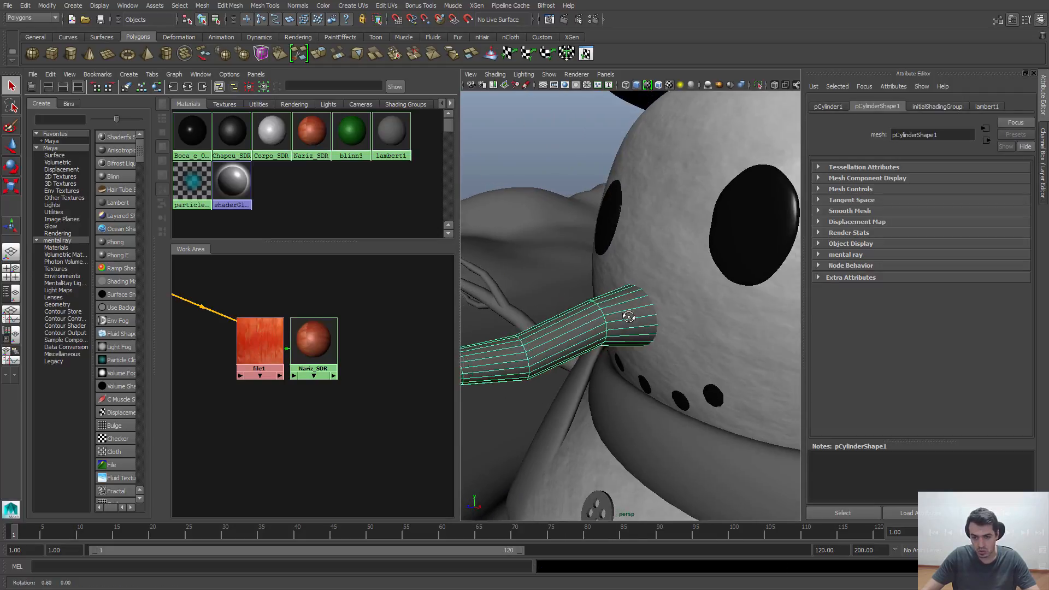
pyautogui.keyDown('alt'); pyautogui.moveTo(627, 313); pyautogui.dragTo(648, 324, button='right'); pyautogui.keyUp('alt')
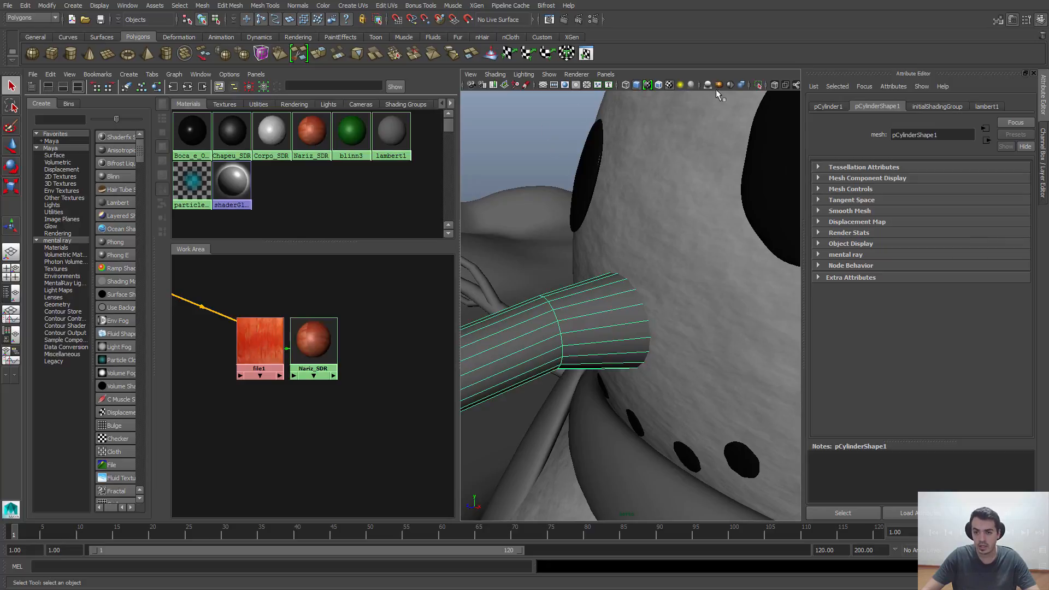
pyautogui.click(759, 86)
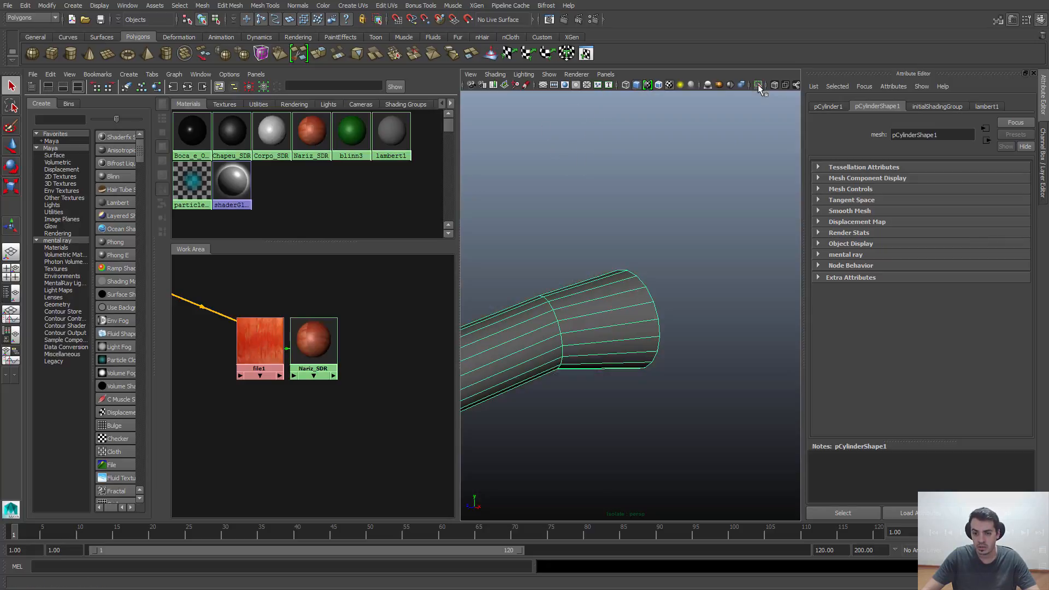
pyautogui.keyDown('alt'); pyautogui.moveTo(638, 246); pyautogui.dragTo(684, 262); pyautogui.keyUp('alt')
pyautogui.keyDown('alt'); pyautogui.moveTo(683, 262); pyautogui.dragTo(541, 277, button='middle'); pyautogui.keyUp('alt')
pyautogui.keyDown('alt'); pyautogui.moveTo(555, 272); pyautogui.dragTo(591, 280, button='right'); pyautogui.keyUp('alt')
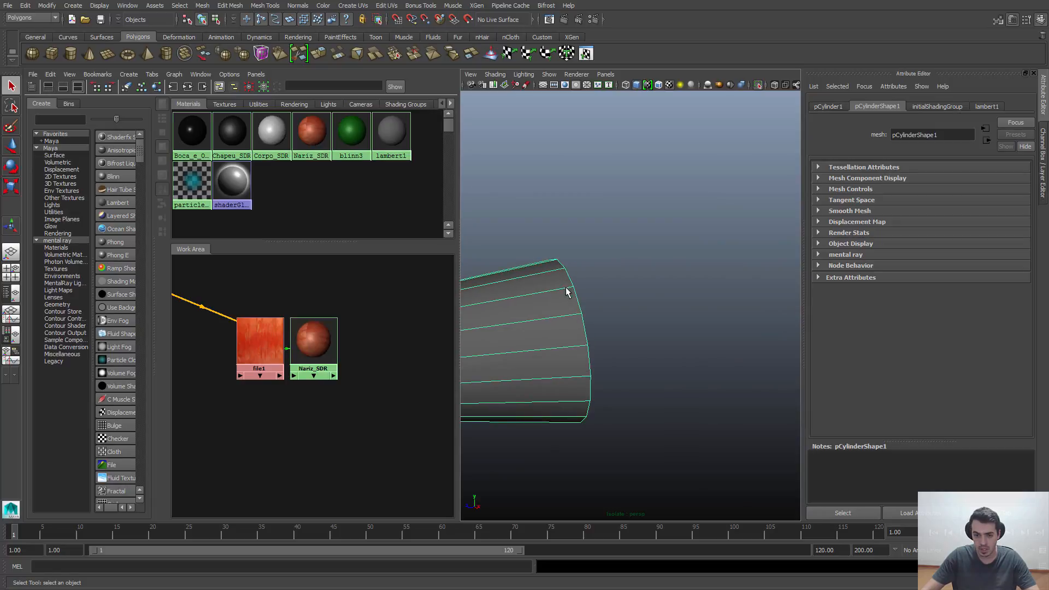
pyautogui.press('3')
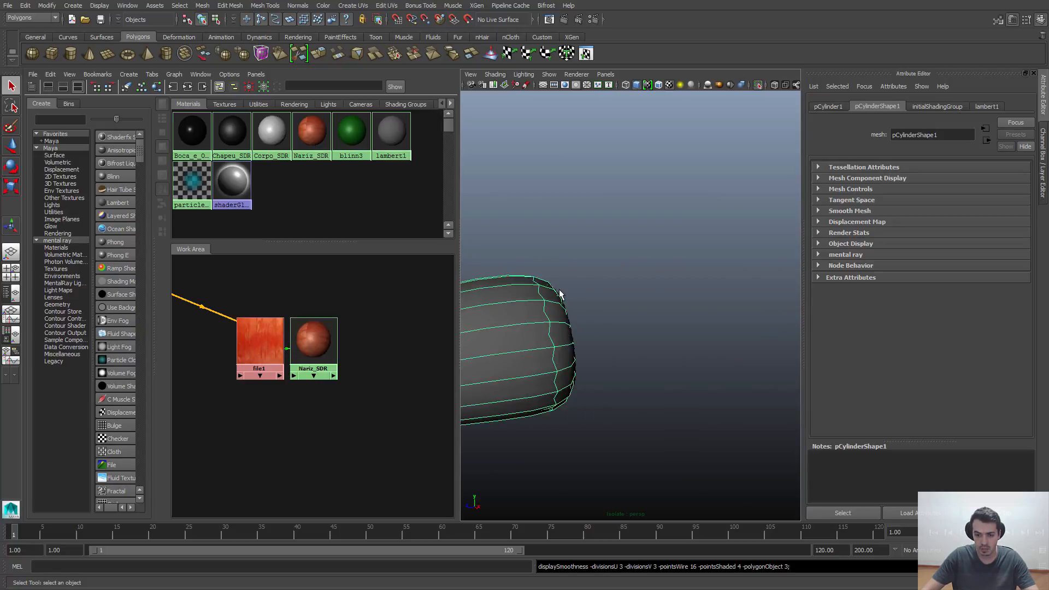
pyautogui.press('1')
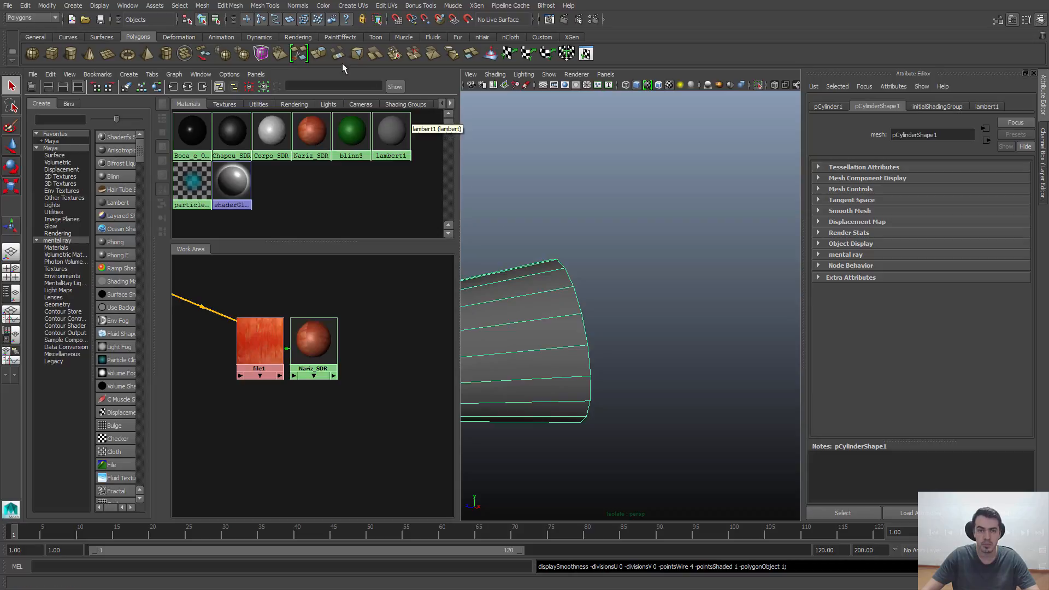
# - Insert an edge loop close to the rim of the nose's base and return to object mode with smooth preview
pyautogui.click(265, 6)
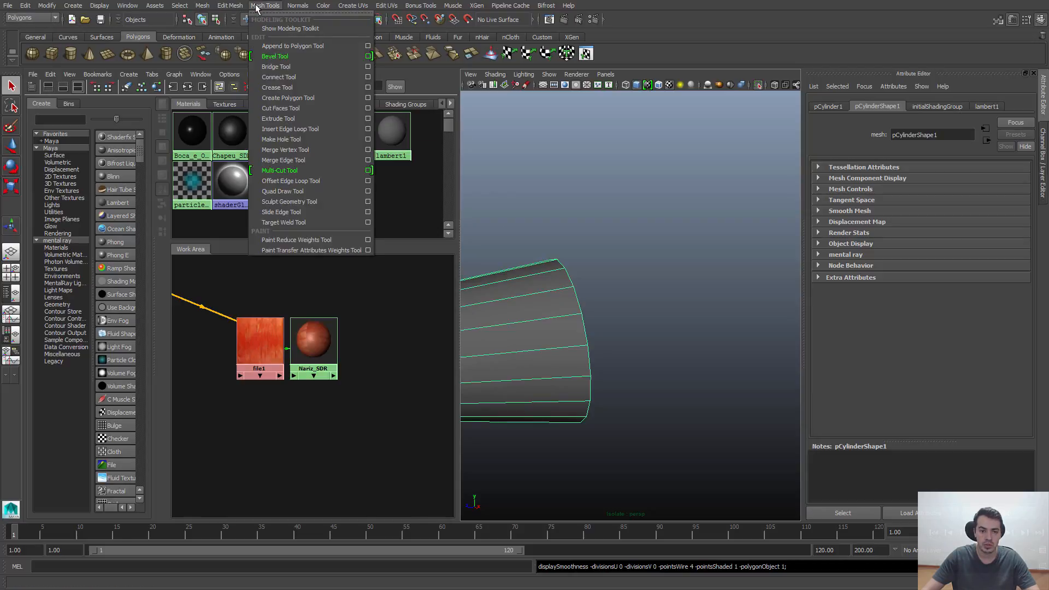
pyautogui.click(287, 130)
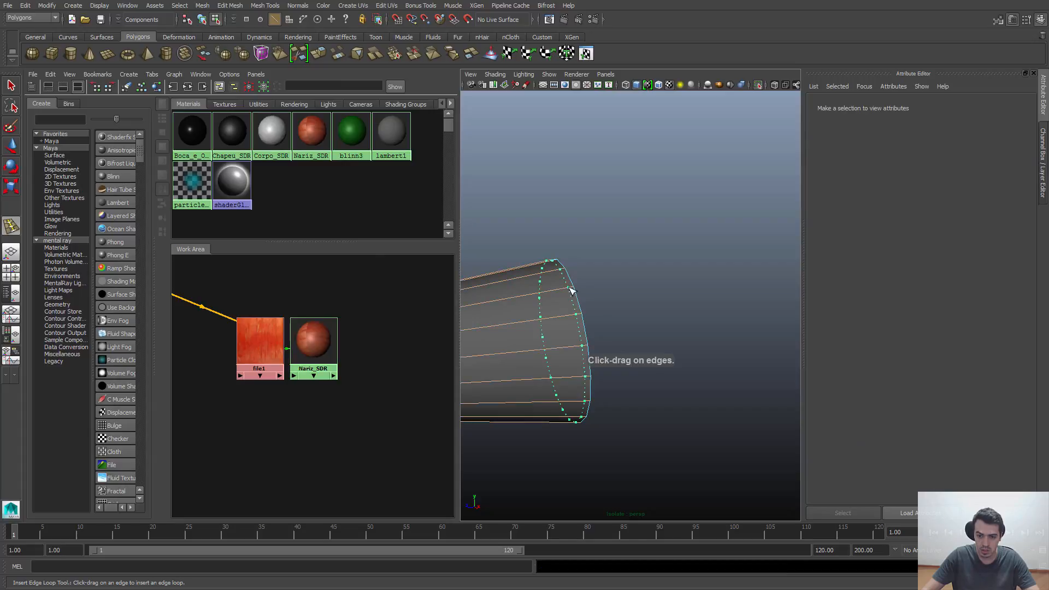
pyautogui.click(572, 290)
pyautogui.press('q')
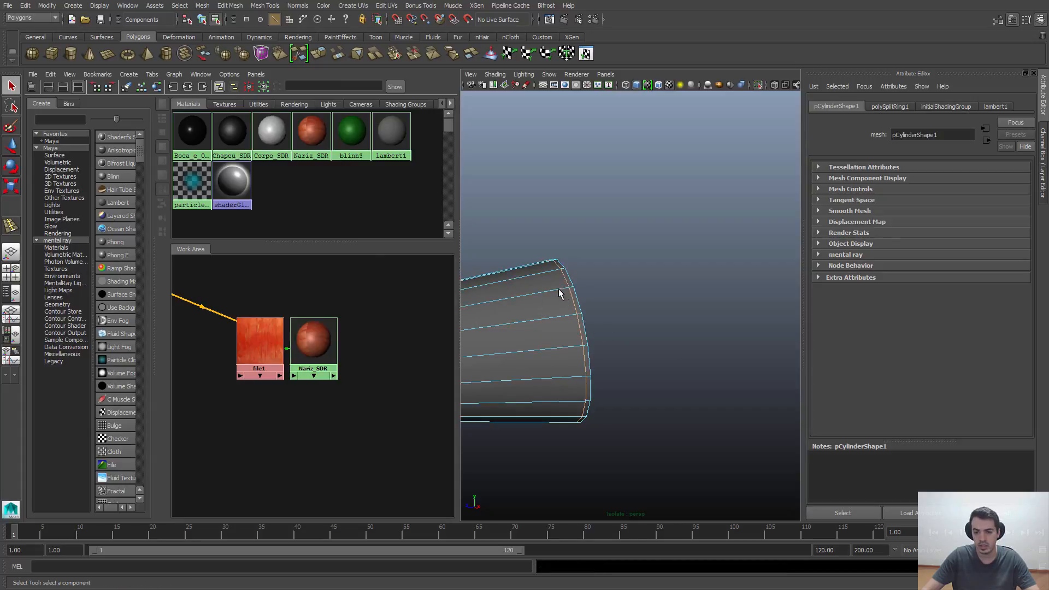
pyautogui.rightClick(554, 271)
pyautogui.moveTo(554, 271); pyautogui.dragTo(573, 271, button='right')
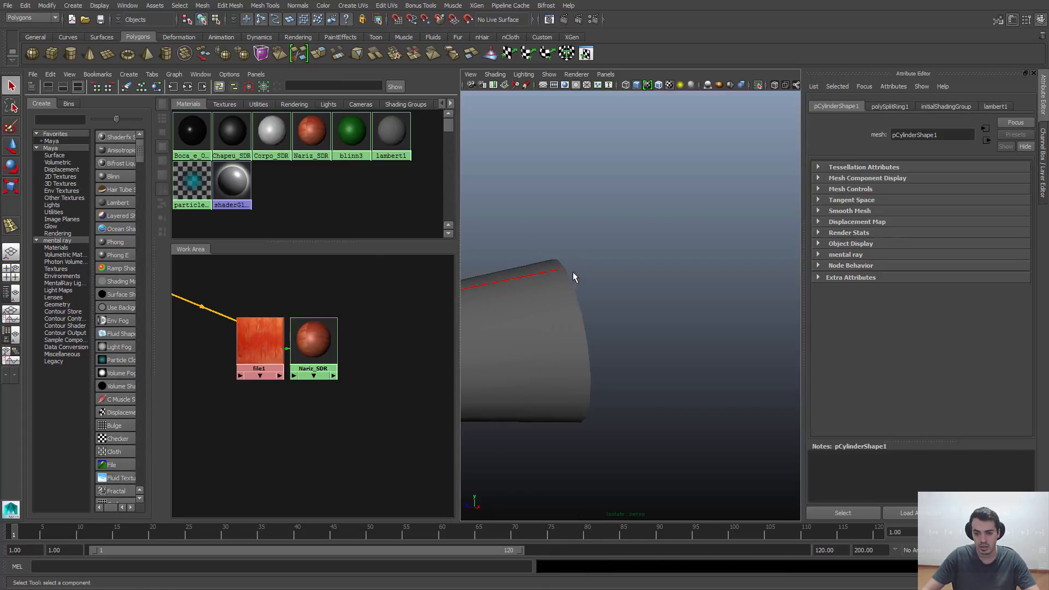
pyautogui.click(634, 252)
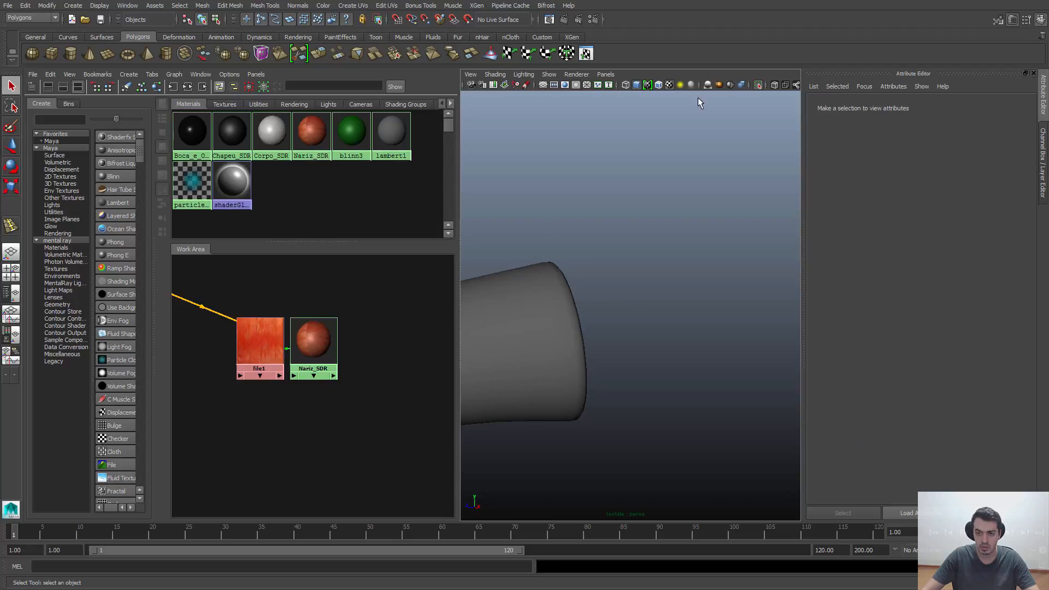
# - Turn off the isolation to show the whole scene and check the nose's base against the head
pyautogui.click(757, 85)
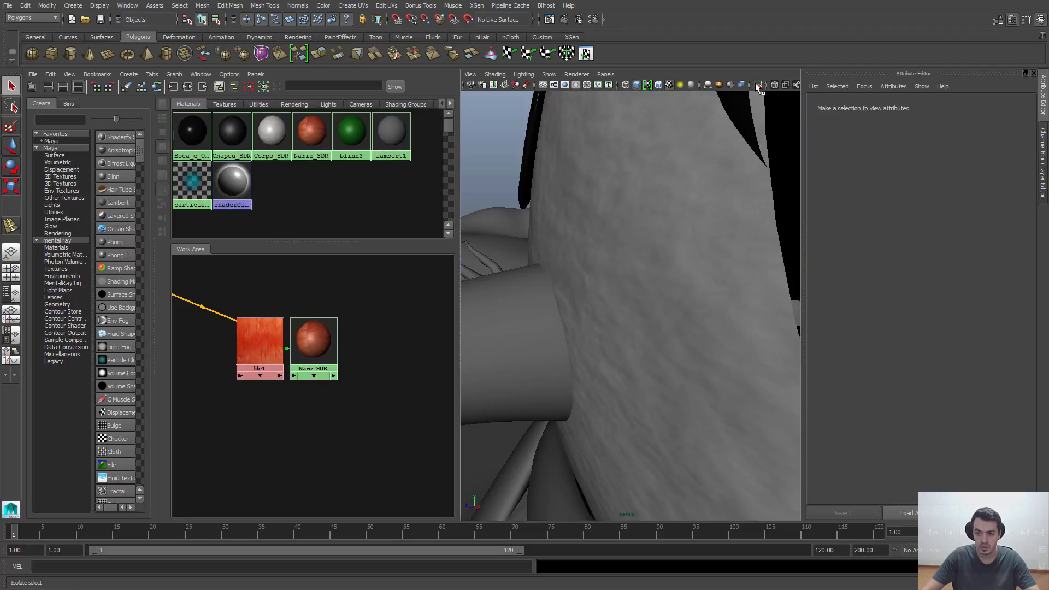
pyautogui.scroll(-12, 566, 263)
pyautogui.keyDown('alt'); pyautogui.moveTo(567, 262); pyautogui.dragTo(581, 259); pyautogui.keyUp('alt')
pyautogui.scroll(6, 671, 293)
pyautogui.scroll(4, 667, 314)
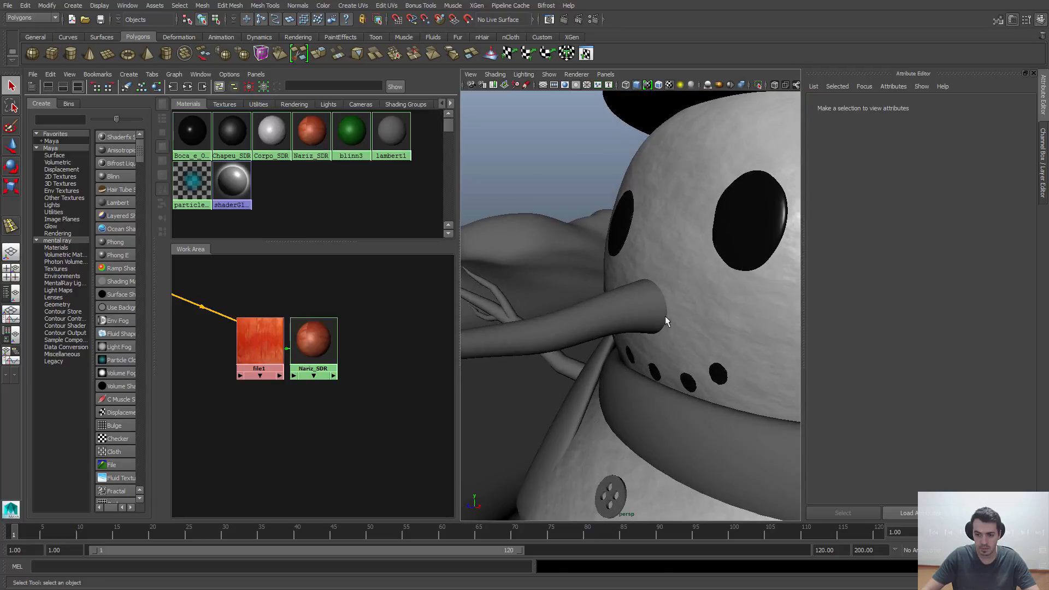
pyautogui.keyDown('alt'); pyautogui.moveTo(631, 306); pyautogui.dragTo(626, 309); pyautogui.keyUp('alt')
pyautogui.scroll(3, 617, 325)
# - Assign the Nariz_SDR material to the nose and deselect it
pyautogui.click(598, 317)
pyautogui.keyDown('alt'); pyautogui.moveTo(576, 315); pyautogui.dragTo(606, 300, button='middle'); pyautogui.keyUp('alt')
pyautogui.moveTo(312, 339); pyautogui.dragTo(319, 309, button='right')
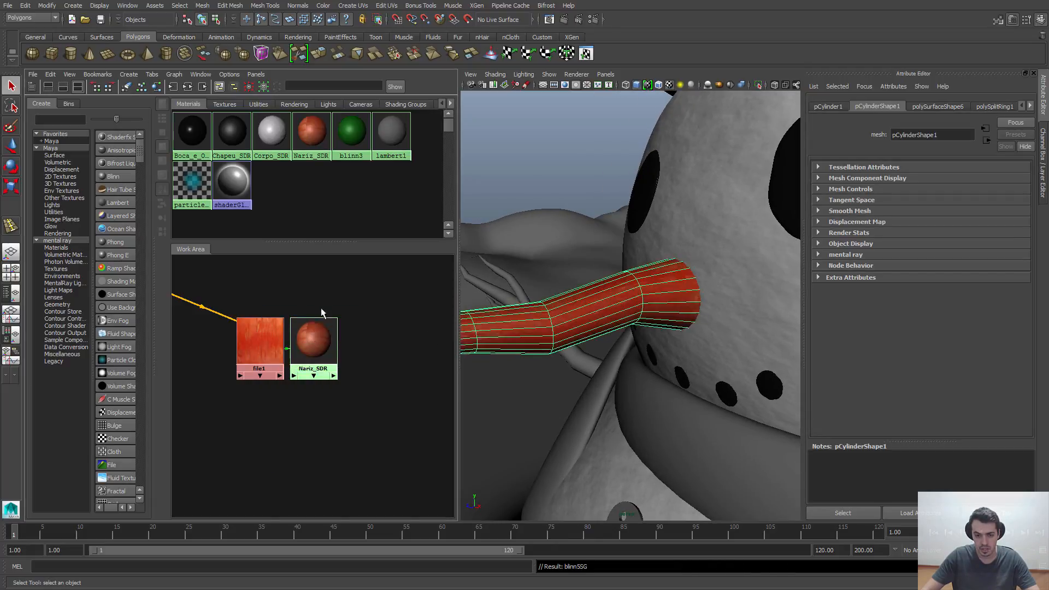
pyautogui.click(417, 277)
# - Display the textured nose with smooth preview
pyautogui.keyDown('alt'); pyautogui.moveTo(561, 258); pyautogui.dragTo(647, 284); pyautogui.keyUp('alt')
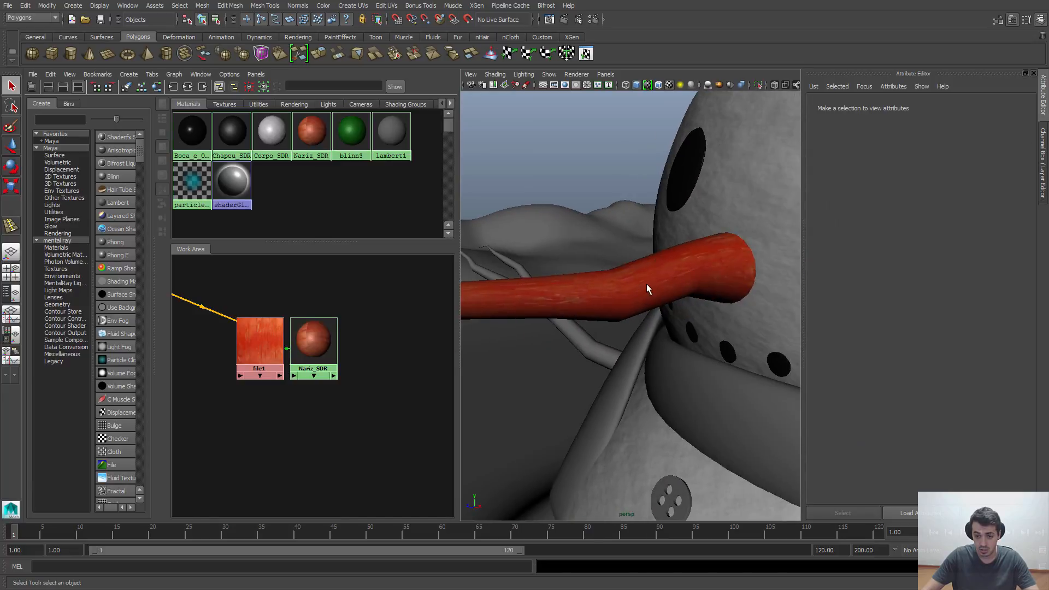
pyautogui.click(647, 284)
pyautogui.click(596, 164)
pyautogui.keyDown('alt'); pyautogui.moveTo(637, 227); pyautogui.dragTo(653, 239); pyautogui.keyUp('alt')
pyautogui.keyDown('alt'); pyautogui.moveTo(653, 239); pyautogui.dragTo(663, 208, button='middle'); pyautogui.keyUp('alt')
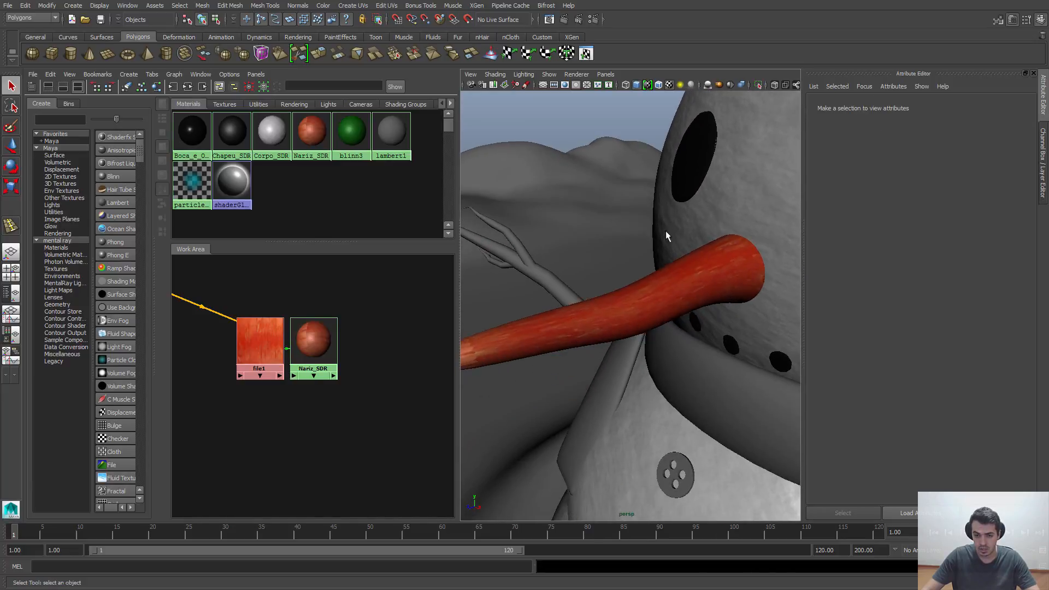
# - Examine the carrot texture along the nose from several angles, from its base to its tip
pyautogui.scroll(-4, 666, 230)
pyautogui.keyDown('alt'); pyautogui.moveTo(638, 312); pyautogui.dragTo(666, 311); pyautogui.keyUp('alt')
pyautogui.keyDown('alt'); pyautogui.moveTo(666, 310); pyautogui.dragTo(610, 292, button='middle'); pyautogui.keyUp('alt')
pyautogui.scroll(3, 610, 292)
pyautogui.moveTo(617, 293)
pyautogui.keyDown('alt'); pyautogui.mouseDown()
pyautogui.moveTo(689, 301)
pyautogui.moveTo(634, 283)
pyautogui.mouseUp(); pyautogui.keyUp('alt')
pyautogui.keyDown('alt'); pyautogui.moveTo(635, 284); pyautogui.dragTo(650, 269, button='middle'); pyautogui.keyUp('alt')
pyautogui.scroll(1, 614, 268)
pyautogui.scroll(-2, 612, 270)
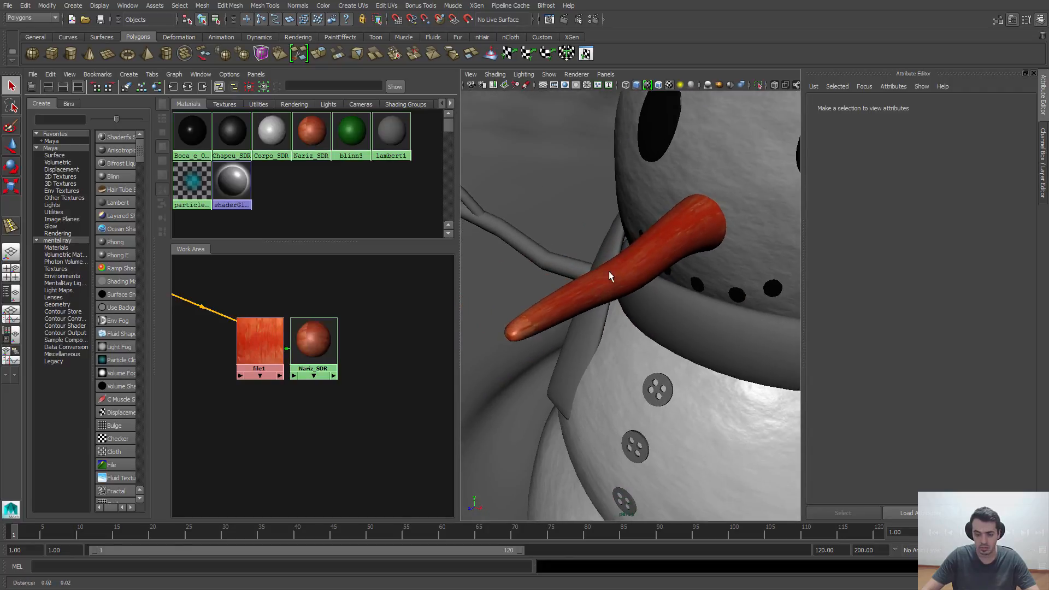
pyautogui.keyDown('alt'); pyautogui.moveTo(632, 247); pyautogui.dragTo(611, 255); pyautogui.keyUp('alt')
pyautogui.keyDown('alt'); pyautogui.moveTo(611, 255); pyautogui.dragTo(597, 281, button='middle'); pyautogui.keyUp('alt')
pyautogui.scroll(2, 612, 290)
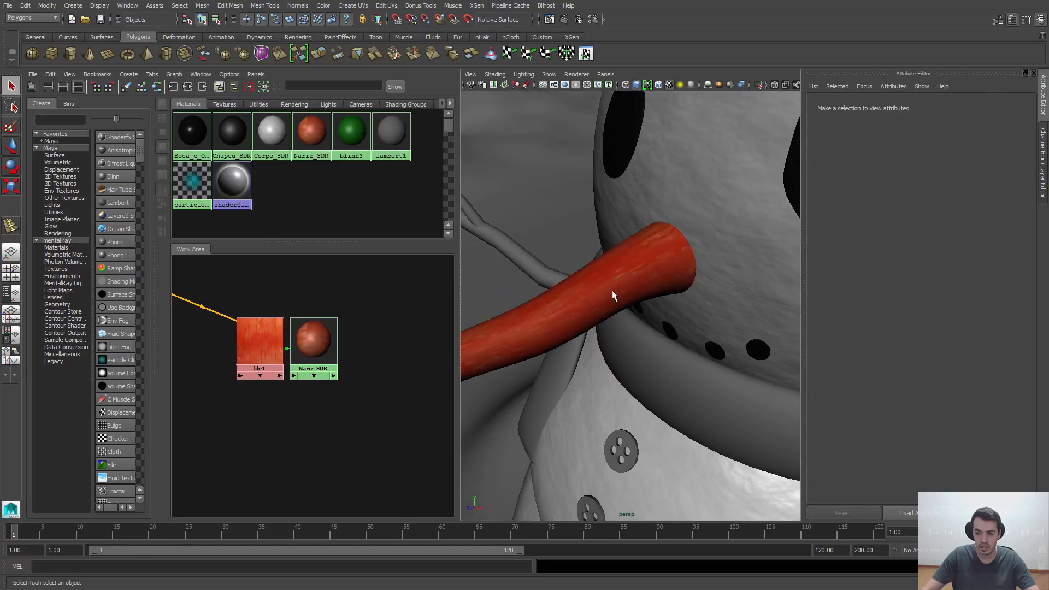
# - Show Nariz_SDR's attributes and examine the specular highlight on the nose from different angles
pyautogui.click(601, 296)
pyautogui.click(321, 349)
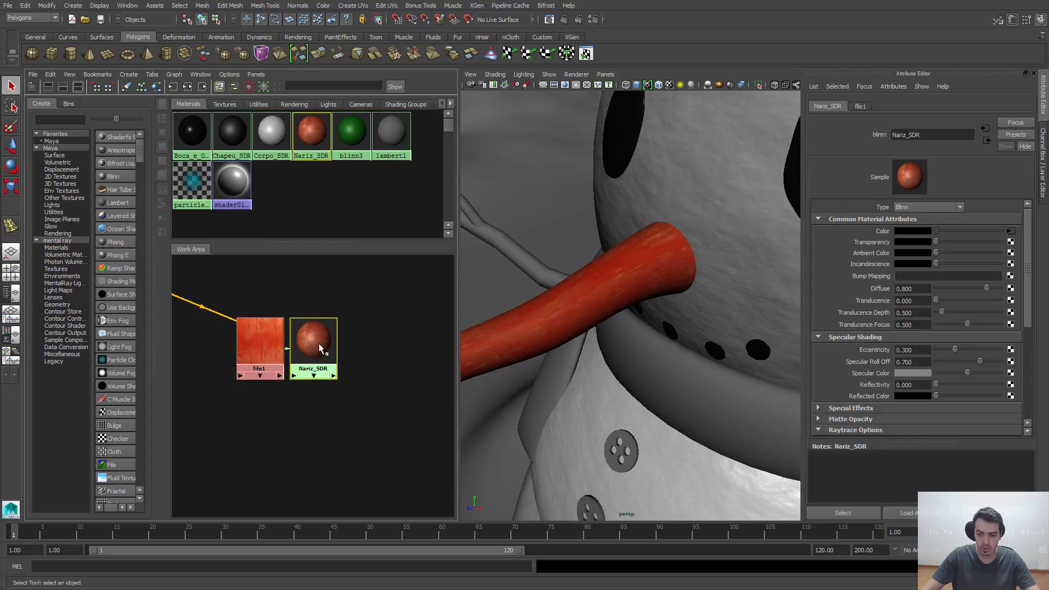
pyautogui.keyDown('alt'); pyautogui.moveTo(607, 268); pyautogui.dragTo(581, 241); pyautogui.keyUp('alt')
pyautogui.scroll(-4, 579, 239)
pyautogui.keyDown('alt'); pyautogui.moveTo(562, 227); pyautogui.dragTo(592, 241, button='middle'); pyautogui.keyUp('alt')
pyautogui.scroll(4, 593, 241)
pyautogui.keyDown('alt'); pyautogui.moveTo(592, 241); pyautogui.dragTo(587, 240); pyautogui.keyUp('alt')
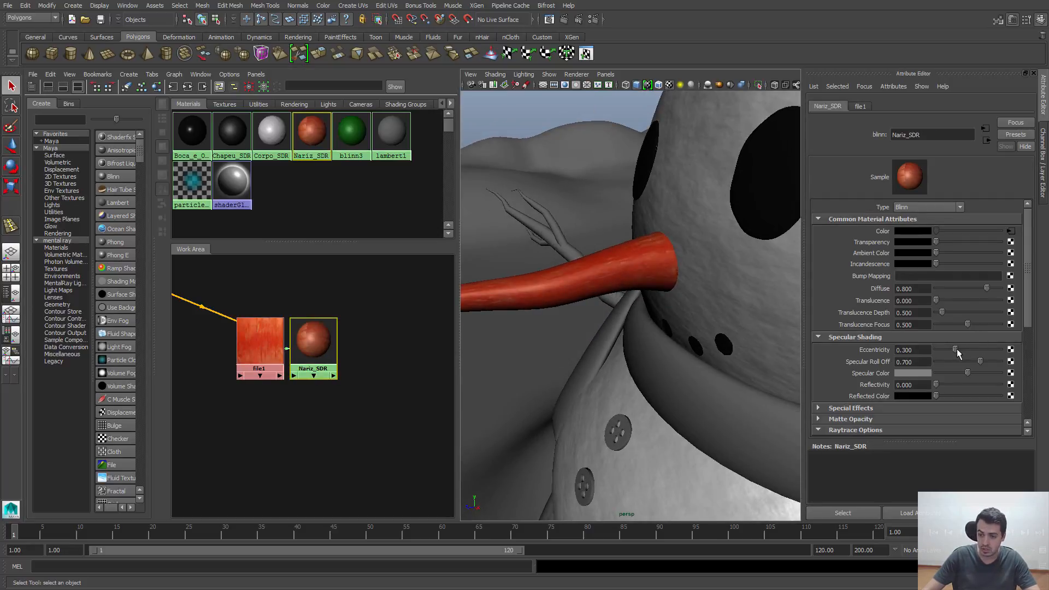
pyautogui.keyDown('alt'); pyautogui.moveTo(681, 341); pyautogui.dragTo(716, 340, button='middle'); pyautogui.keyUp('alt')
pyautogui.moveTo(716, 339)
pyautogui.keyDown('alt'); pyautogui.mouseDown()
pyautogui.moveTo(702, 338)
pyautogui.moveTo(716, 336)
pyautogui.mouseUp(); pyautogui.keyUp('alt')
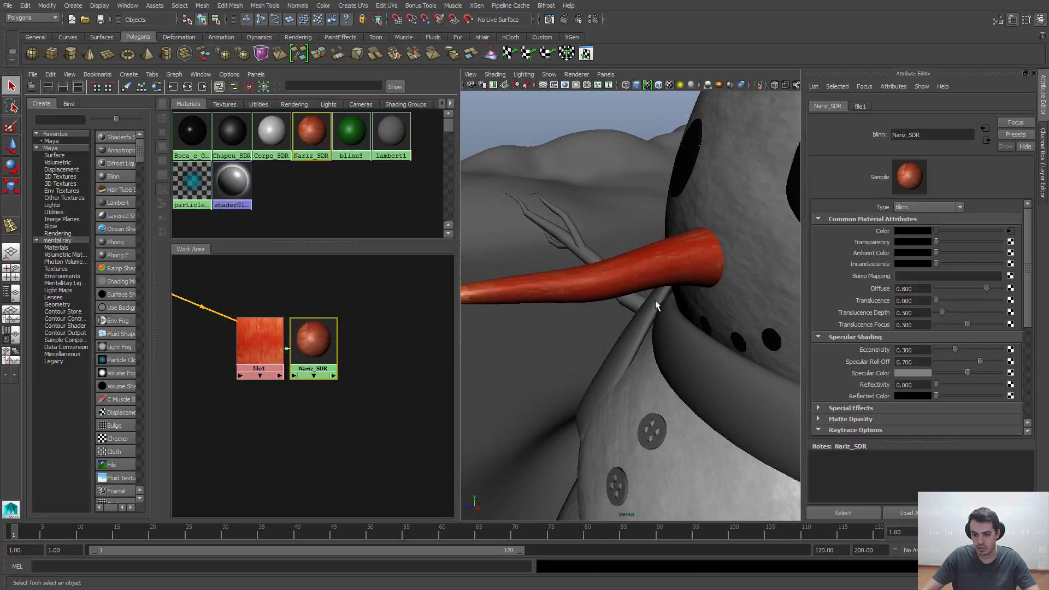
pyautogui.keyDown('alt'); pyautogui.moveTo(656, 306); pyautogui.dragTo(598, 297); pyautogui.keyUp('alt')
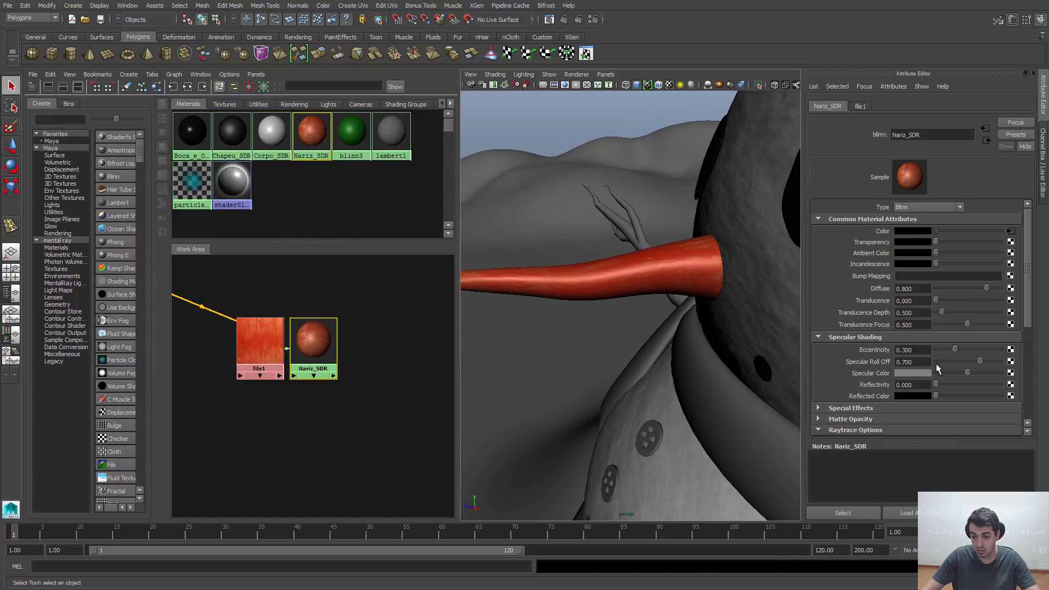
# - Set Nariz_SDR's Specular Roll Off to 0.3
pyautogui.moveTo(978, 360); pyautogui.dragTo(954, 363)
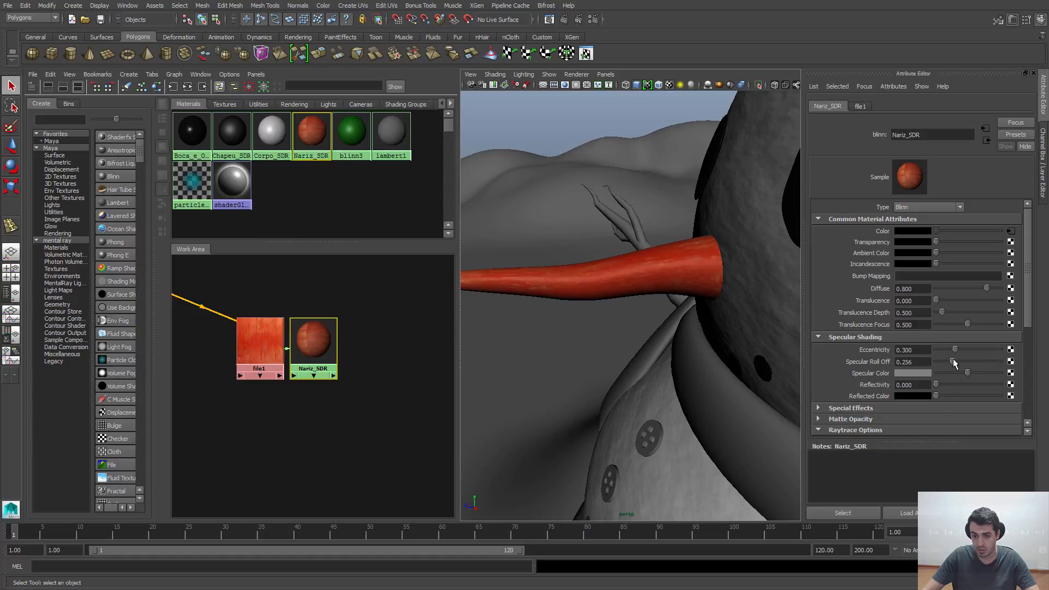
pyautogui.doubleClick(923, 362)
pyautogui.write('0.3')
pyautogui.press('Return')
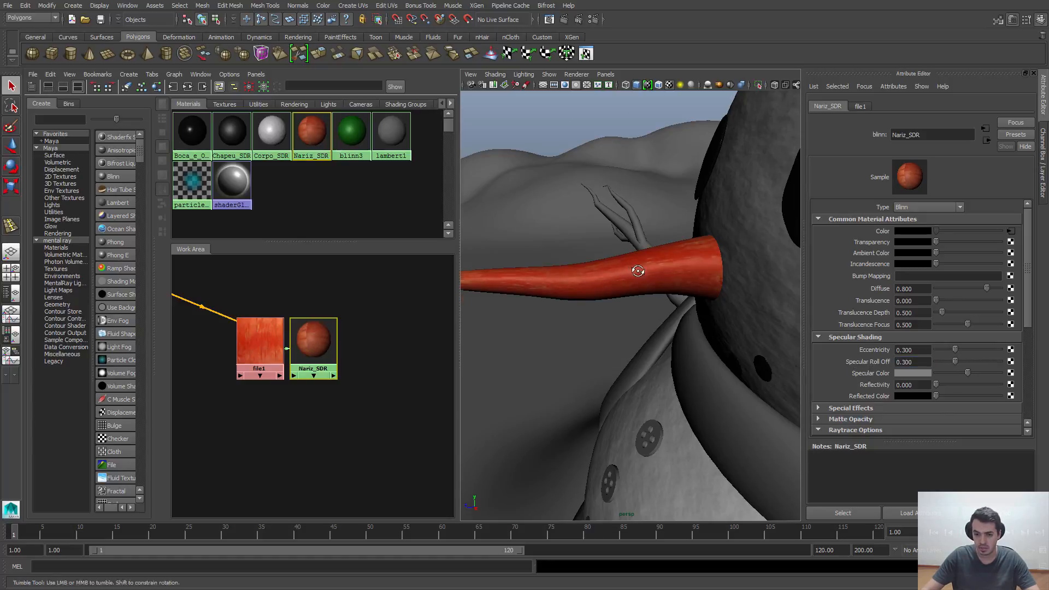
# - Select the carrot nose and display its UV layout in an enlarged UV Texture Editor
pyautogui.moveTo(638, 272)
pyautogui.keyDown('alt'); pyautogui.mouseDown()
pyautogui.moveTo(621, 271)
pyautogui.moveTo(649, 276)
pyautogui.moveTo(616, 277)
pyautogui.moveTo(693, 287)
pyautogui.moveTo(679, 276)
pyautogui.moveTo(631, 280)
pyautogui.mouseUp(); pyautogui.keyUp('alt')
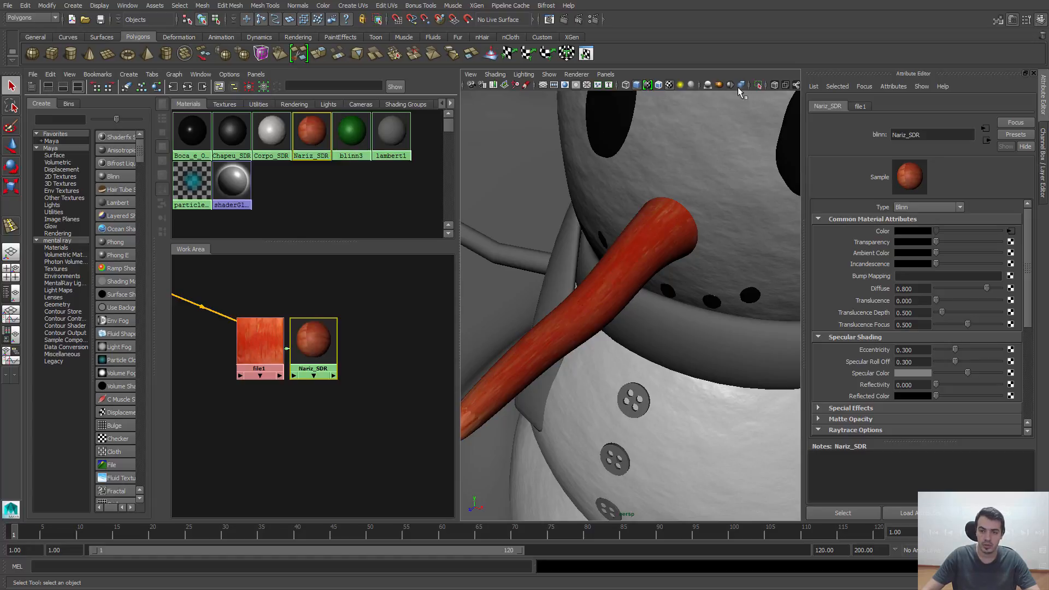
pyautogui.keyDown('alt'); pyautogui.moveTo(553, 274); pyautogui.dragTo(579, 271); pyautogui.keyUp('alt')
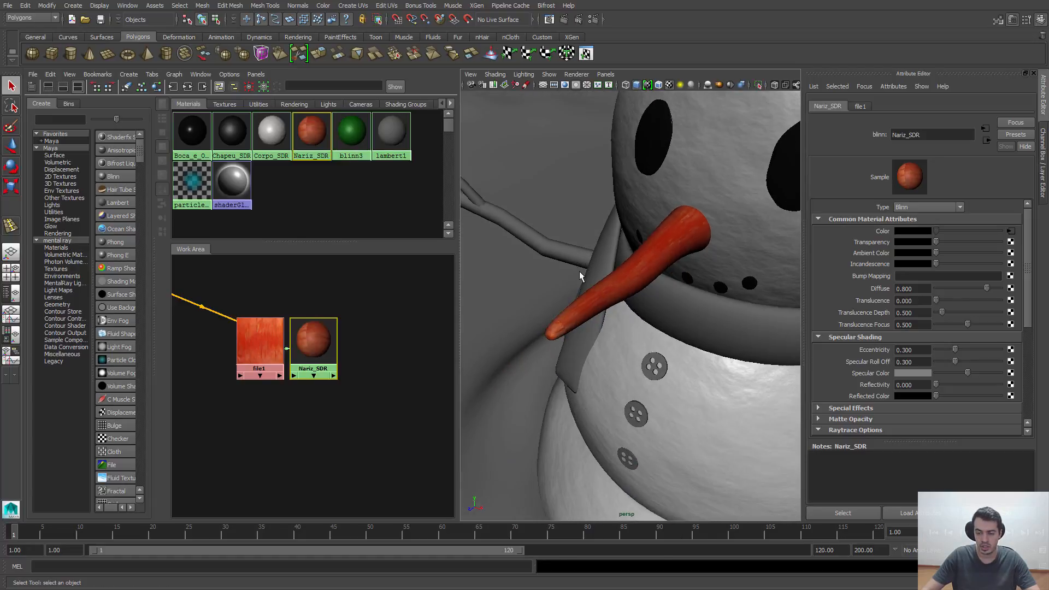
pyautogui.click(643, 280)
pyautogui.click(571, 260)
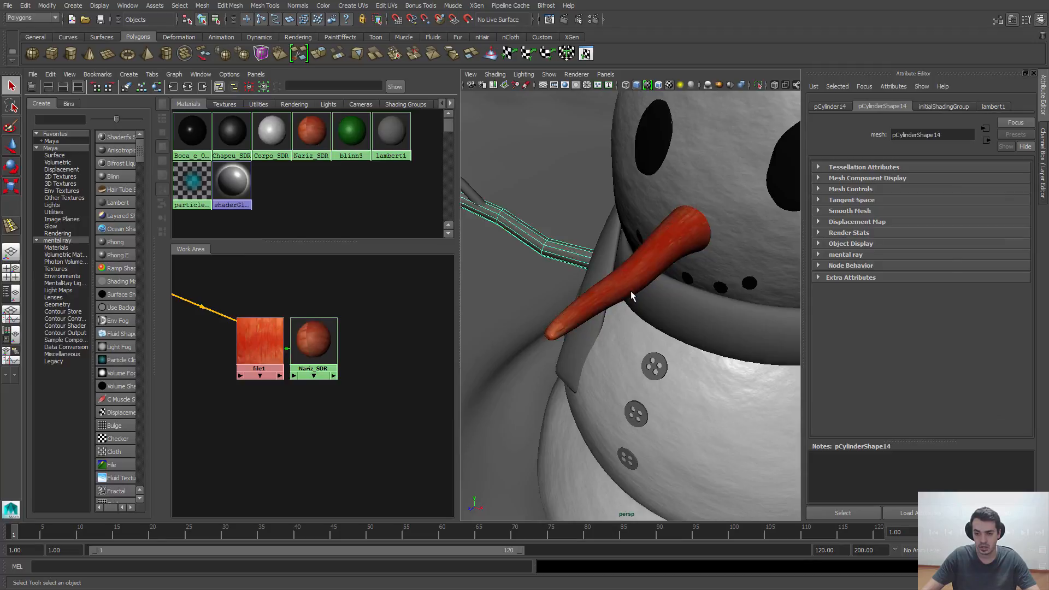
pyautogui.click(631, 291)
pyautogui.keyDown('alt'); pyautogui.moveTo(630, 290); pyautogui.dragTo(647, 321, button='right'); pyautogui.keyUp('alt')
pyautogui.press('f')
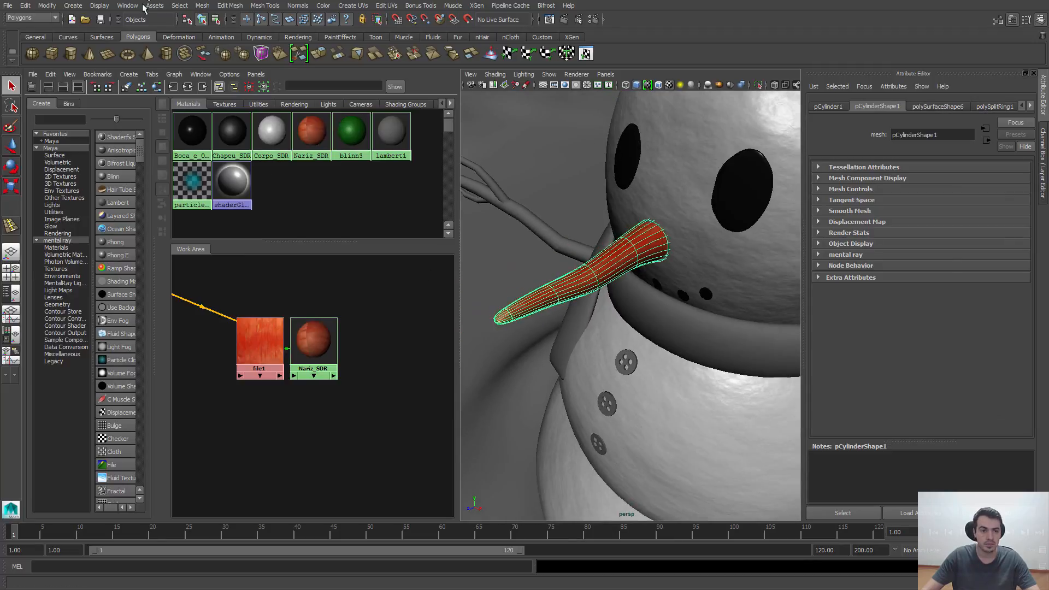
pyautogui.click(128, 6)
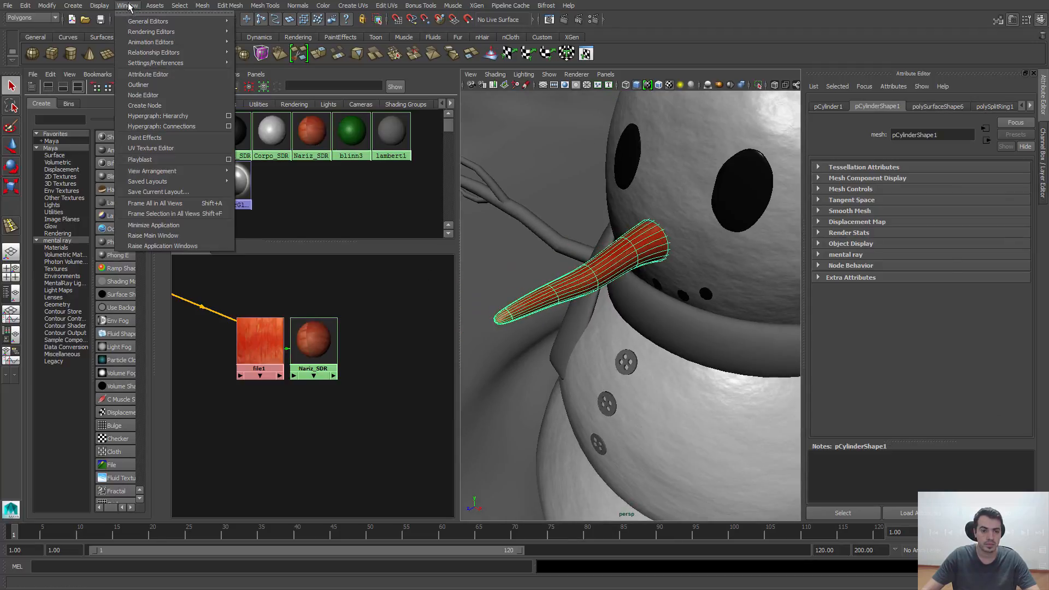
pyautogui.click(166, 149)
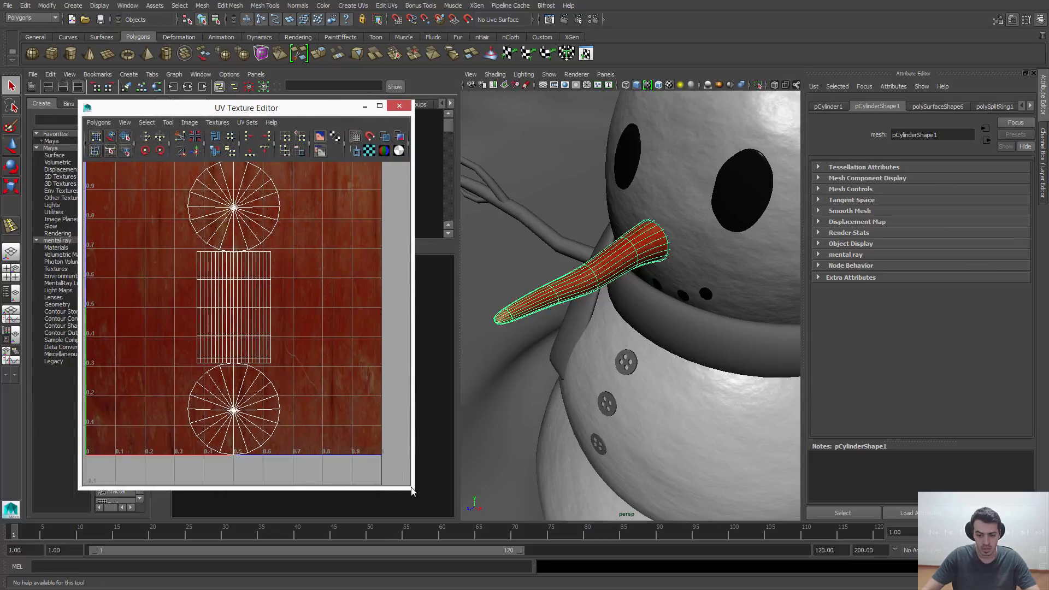
pyautogui.moveTo(411, 491); pyautogui.dragTo(465, 518)
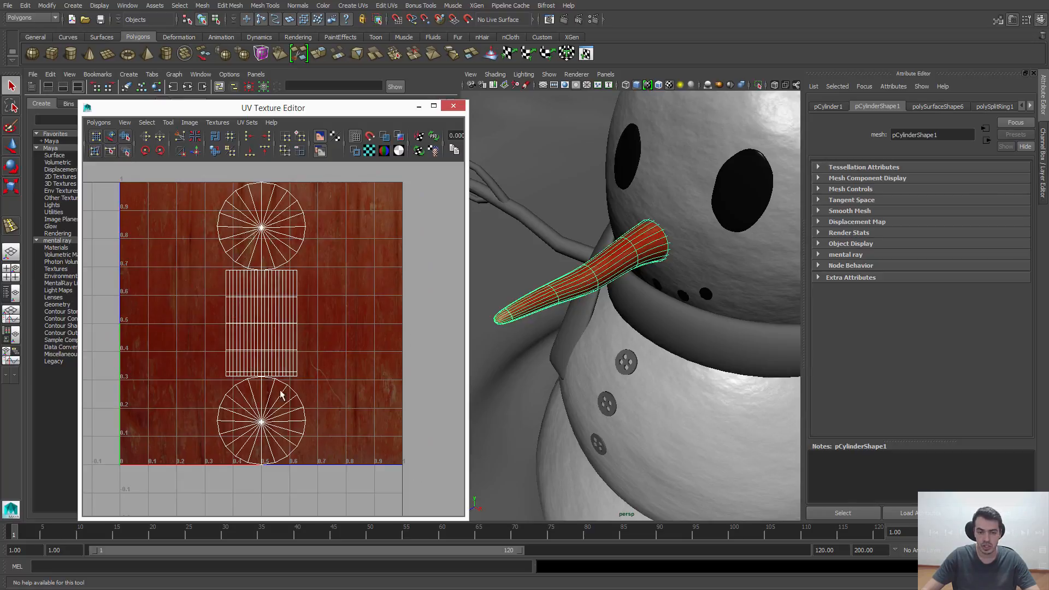
# - Clear the nose selection and create a default polygon cylinder for comparing UV layouts
pyautogui.keyDown('alt'); pyautogui.moveTo(658, 331); pyautogui.dragTo(643, 293, button='right'); pyautogui.keyUp('alt')
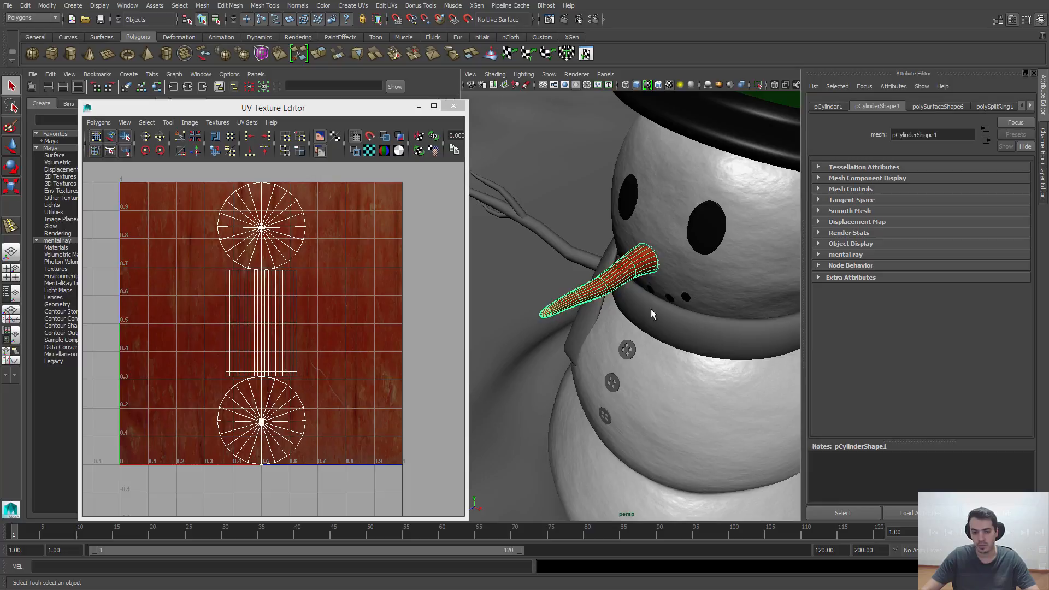
pyautogui.keyDown('alt'); pyautogui.moveTo(651, 310); pyautogui.dragTo(567, 268, button='right'); pyautogui.keyUp('alt')
pyautogui.keyDown('alt'); pyautogui.moveTo(567, 267); pyautogui.dragTo(532, 280); pyautogui.keyUp('alt')
pyautogui.keyDown('alt'); pyautogui.moveTo(533, 280); pyautogui.dragTo(531, 189, button='middle'); pyautogui.keyUp('alt')
pyautogui.click(533, 189)
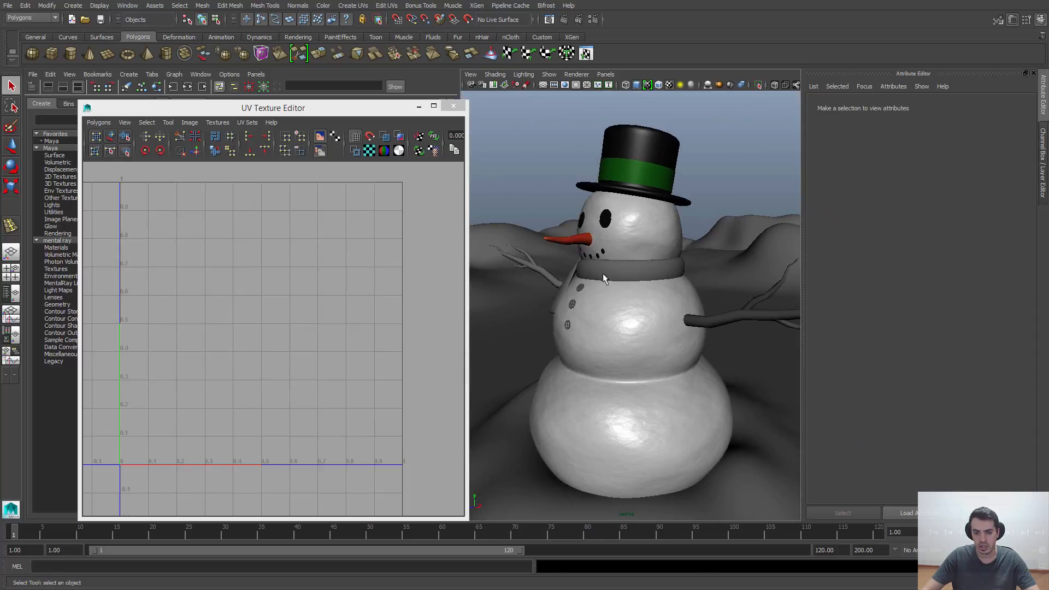
pyautogui.click(73, 6)
pyautogui.moveTo(99, 32)
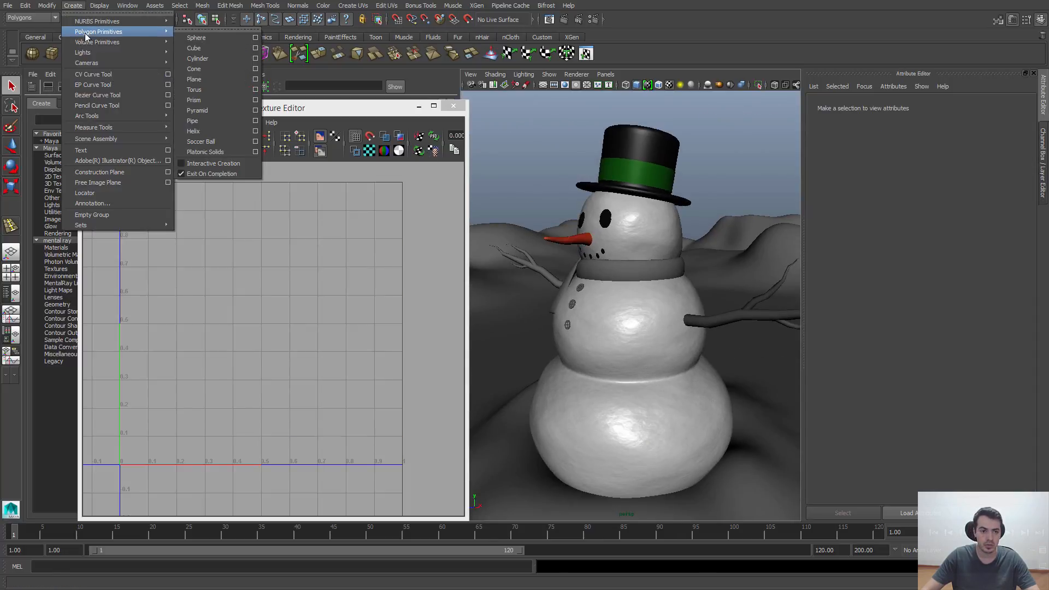
pyautogui.click(202, 56)
# - Move the new cylinder out of the snowman to about X -2.8, Y 3.9, and restore shaded display
pyautogui.keyDown('alt'); pyautogui.moveTo(645, 327); pyautogui.dragTo(609, 292, button='right'); pyautogui.keyUp('alt')
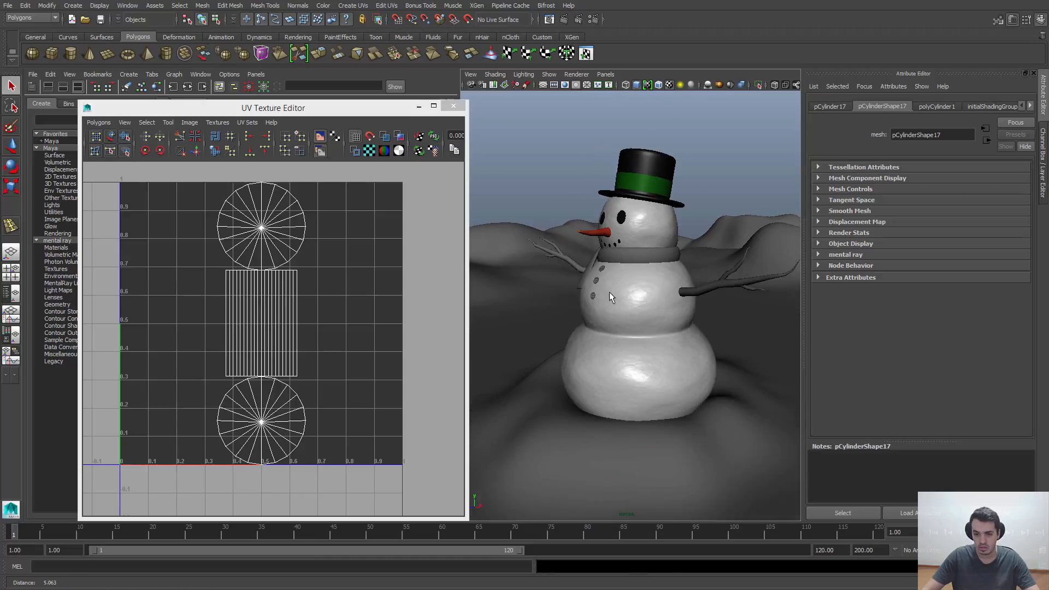
pyautogui.keyDown('alt'); pyautogui.moveTo(609, 292); pyautogui.dragTo(621, 290); pyautogui.keyUp('alt')
pyautogui.press('4')
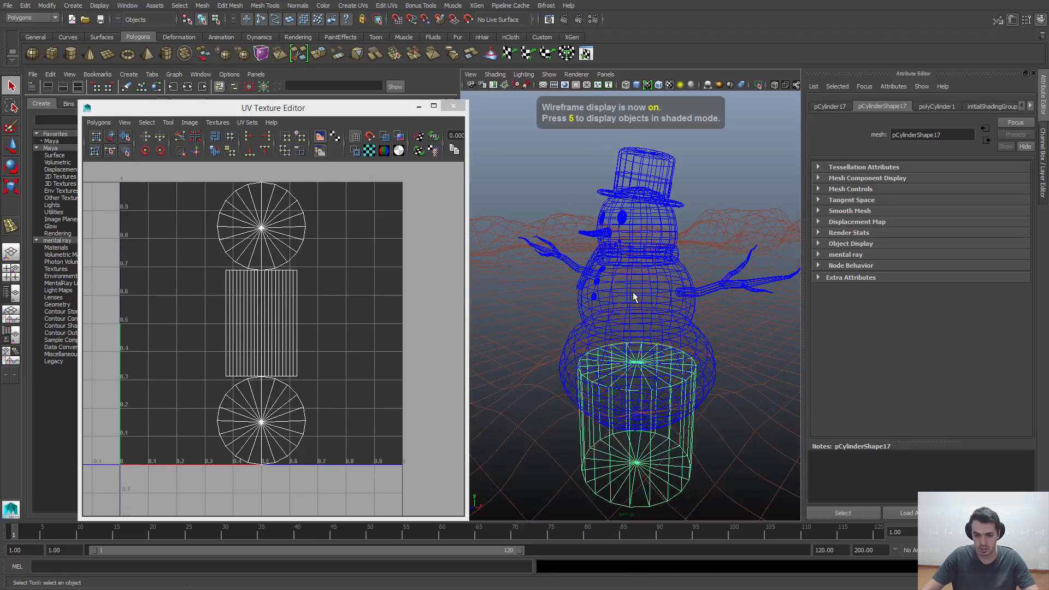
pyautogui.press('w')
pyautogui.moveTo(636, 361)
pyautogui.mouseDown()
pyautogui.moveTo(667, 224)
pyautogui.moveTo(674, 263)
pyautogui.moveTo(548, 218)
pyautogui.moveTo(590, 257)
pyautogui.moveTo(647, 262)
pyautogui.mouseUp()
pyautogui.press('5')
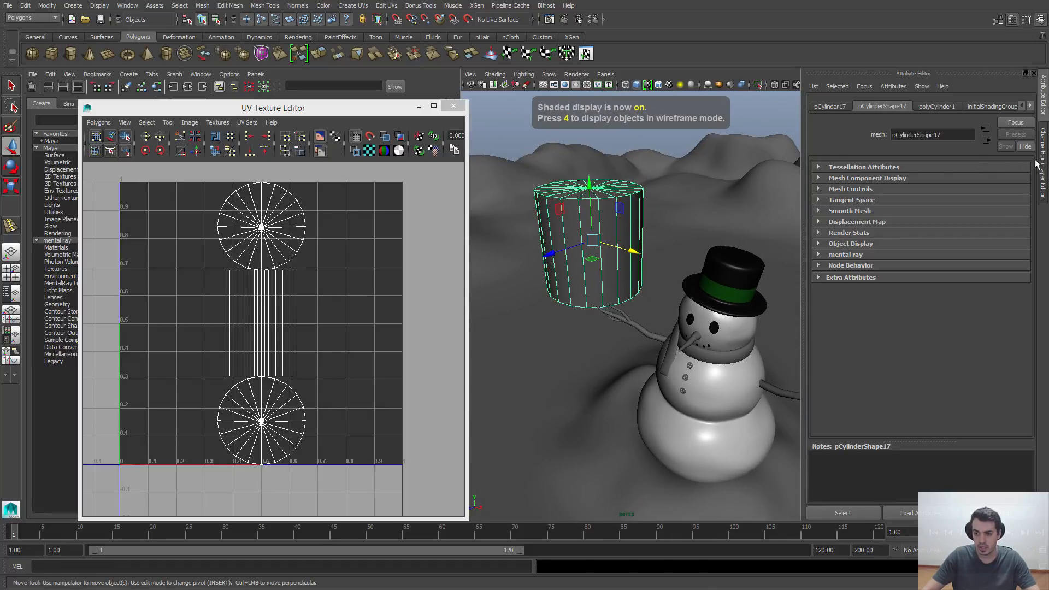
# - Show the Create UVs options among the cylinder's polyCylinder1 construction inputs, leaving them as they are
pyautogui.click(1042, 164)
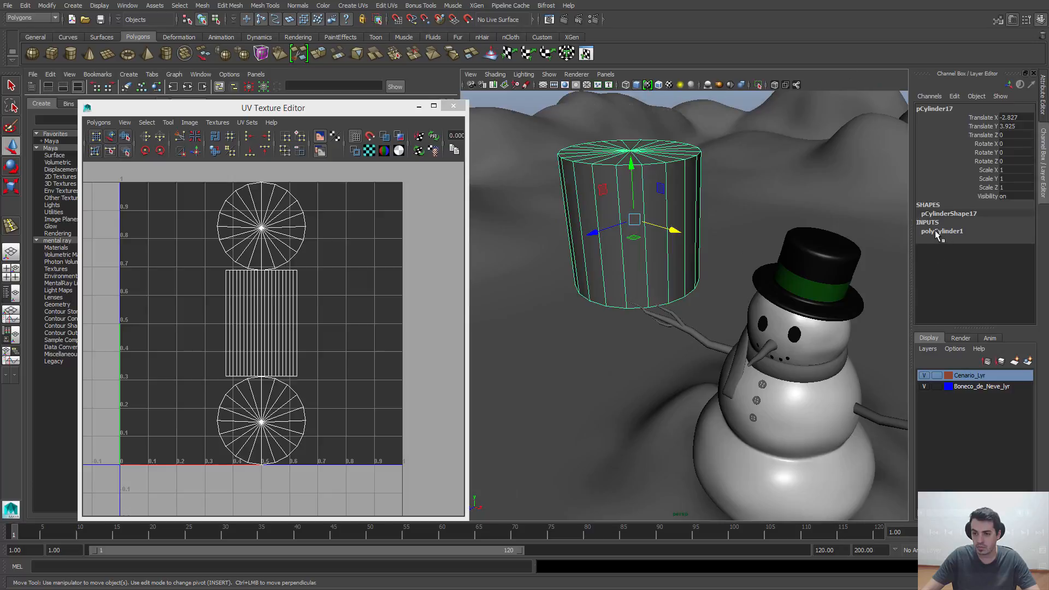
pyautogui.click(936, 231)
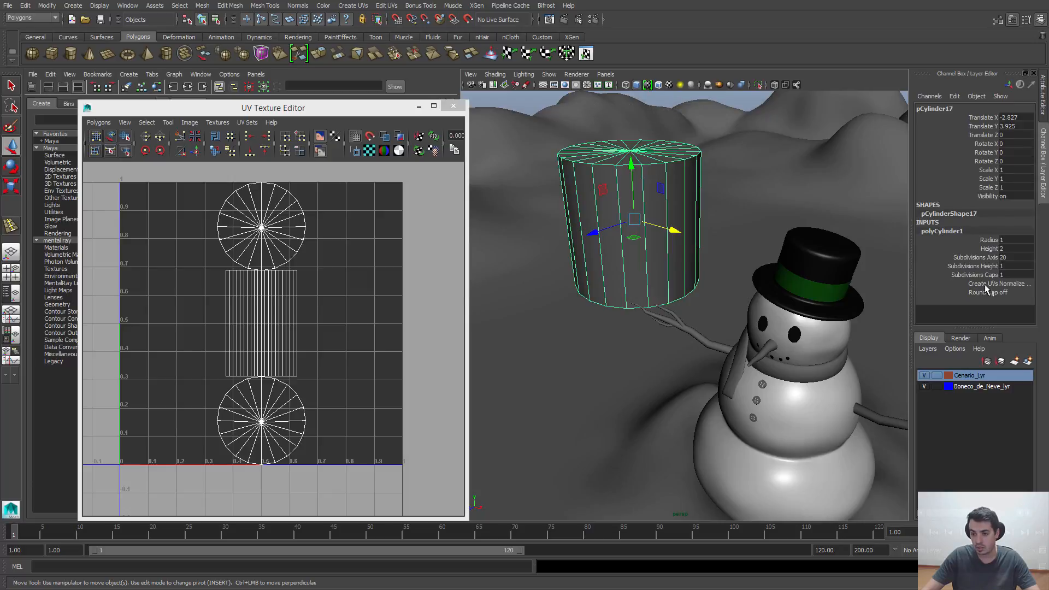
pyautogui.click(1007, 284)
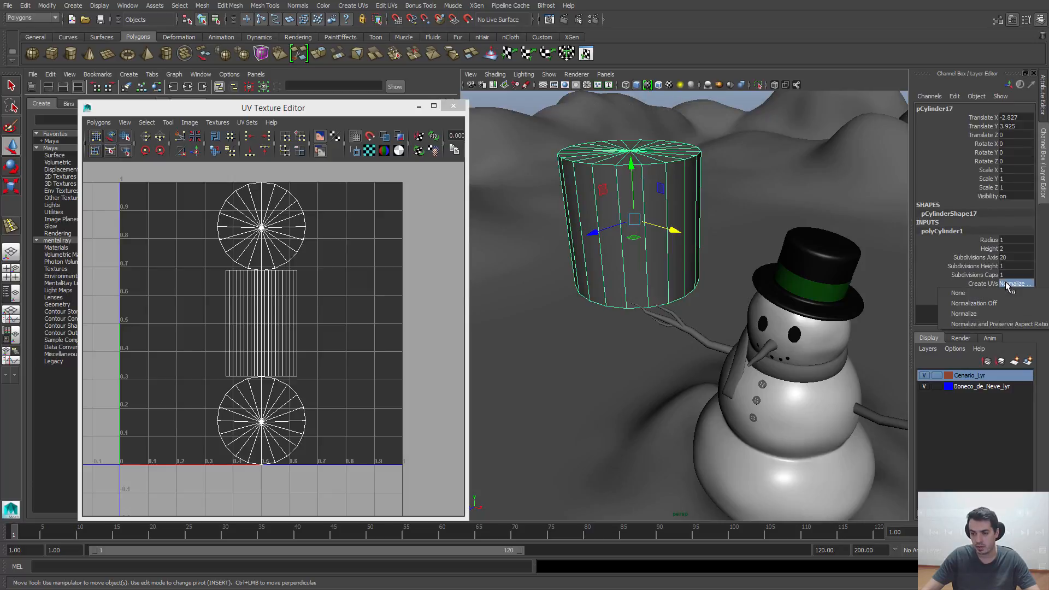
pyautogui.click(932, 276)
pyautogui.press('w')
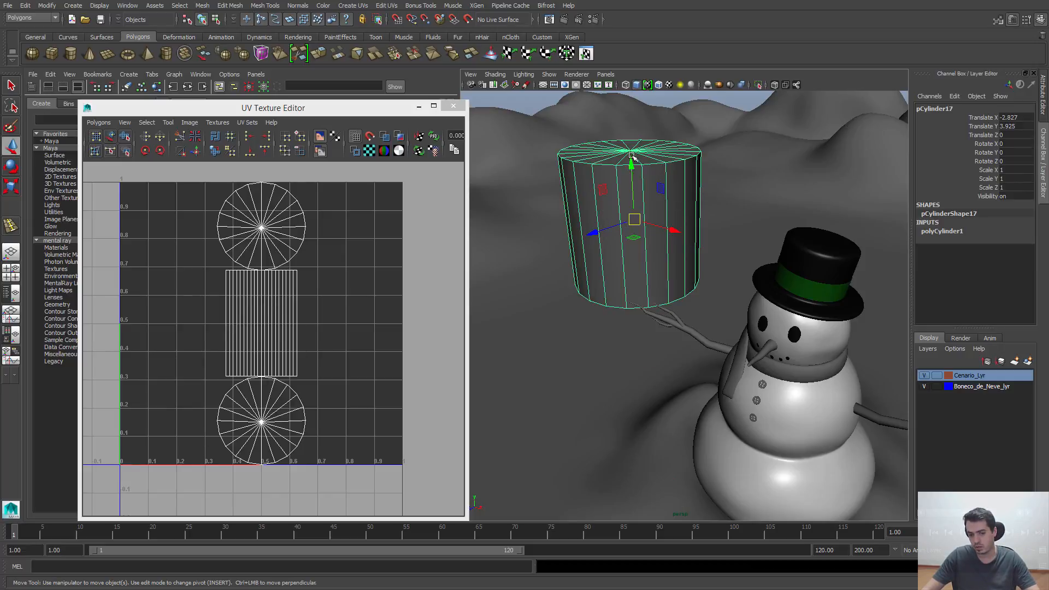
# - Select the snowman's nose to compare its UV layout with the new cylinder's
pyautogui.keyDown('alt'); pyautogui.moveTo(710, 284); pyautogui.dragTo(669, 289, button='middle'); pyautogui.keyUp('alt')
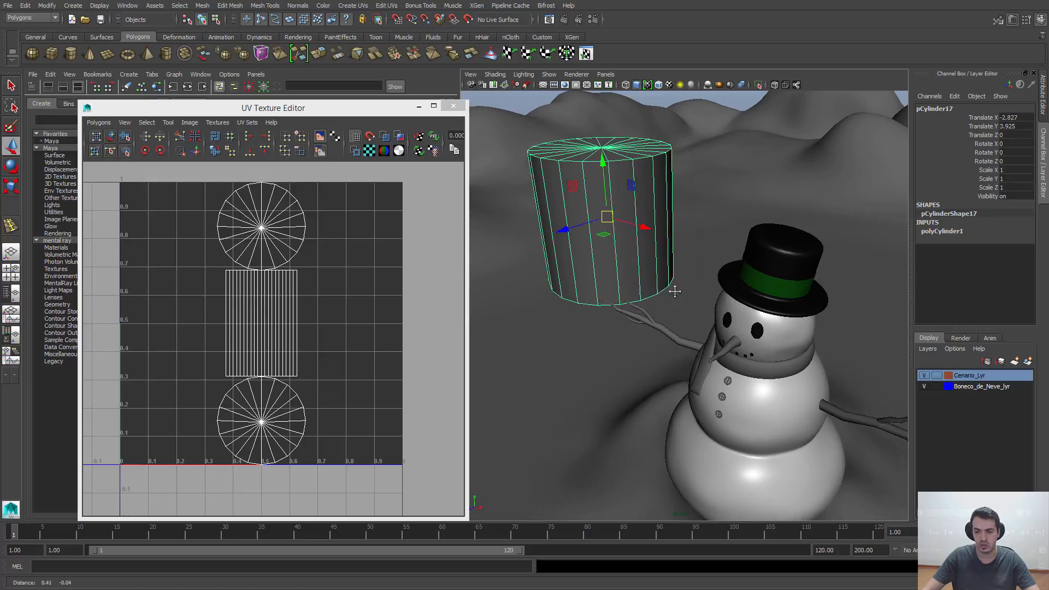
pyautogui.keyDown('alt'); pyautogui.moveTo(669, 290); pyautogui.dragTo(694, 297, button='right'); pyautogui.keyUp('alt')
pyautogui.keyDown('alt'); pyautogui.moveTo(694, 298); pyautogui.dragTo(649, 278, button='middle'); pyautogui.keyUp('alt')
pyautogui.keyDown('alt'); pyautogui.moveTo(648, 279); pyautogui.dragTo(654, 316, button='right'); pyautogui.keyUp('alt')
pyautogui.click(656, 317)
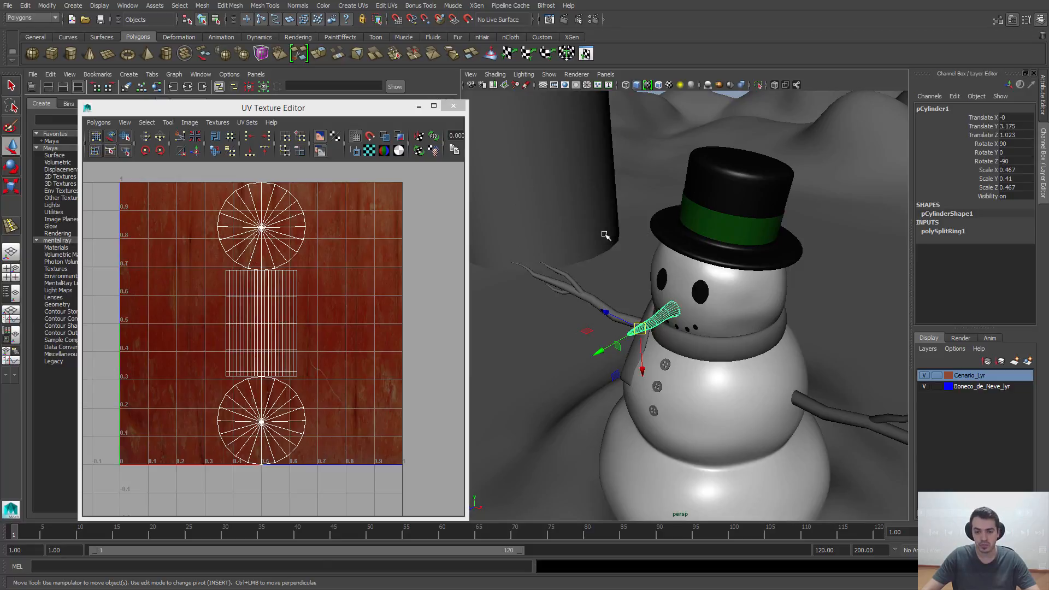
# - Delete the comparison cylinder beside the snowman
pyautogui.keyDown('alt'); pyautogui.moveTo(605, 236); pyautogui.dragTo(637, 304, button='middle'); pyautogui.keyUp('alt')
pyautogui.click(584, 259)
pyautogui.press('Delete')
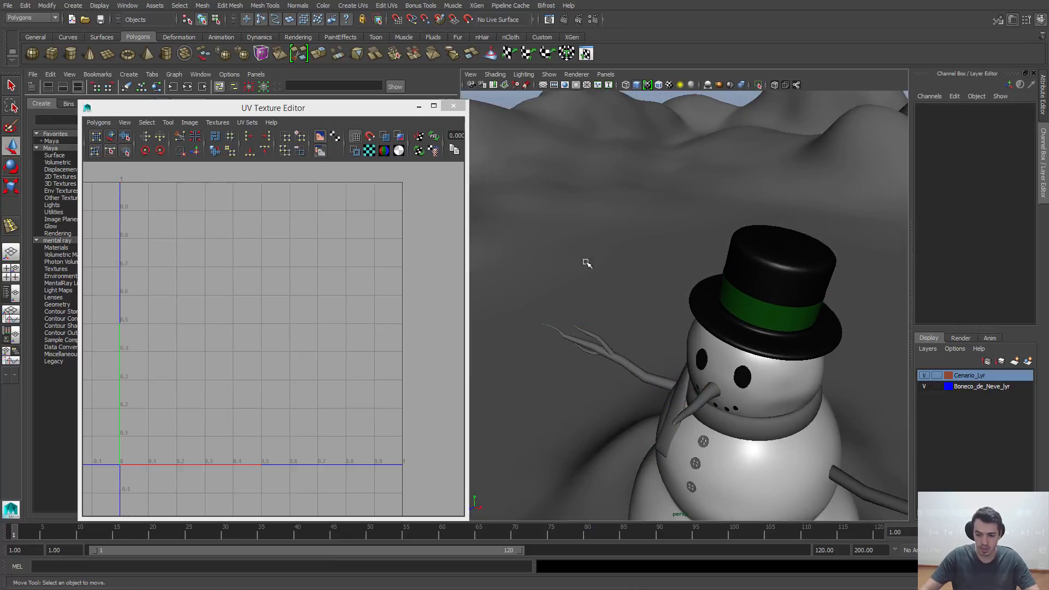
# - Select only the snowman's nose and display it up close with its texture map
pyautogui.moveTo(702, 409); pyautogui.dragTo(702, 405)
pyautogui.keyDown('alt'); pyautogui.moveTo(703, 407); pyautogui.dragTo(687, 368, button='middle'); pyautogui.keyUp('alt')
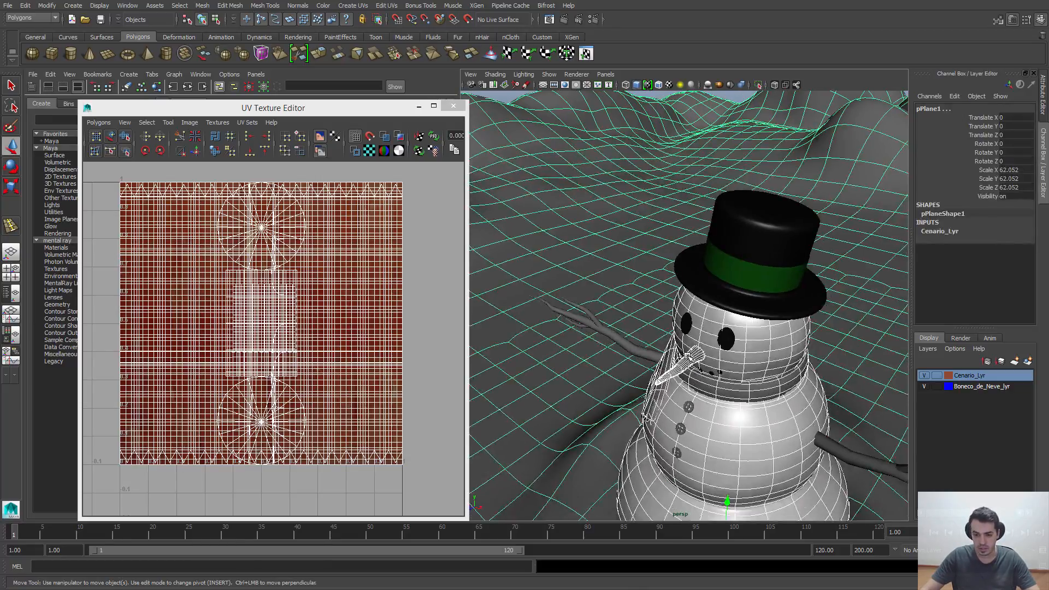
pyautogui.click(688, 357)
pyautogui.keyDown('alt'); pyautogui.moveTo(691, 407); pyautogui.dragTo(696, 386); pyautogui.keyUp('alt')
pyautogui.keyDown('alt'); pyautogui.moveTo(696, 387); pyautogui.dragTo(707, 352, button='right'); pyautogui.keyUp('alt')
pyautogui.keyDown('alt'); pyautogui.moveTo(664, 351); pyautogui.dragTo(679, 358, button='middle'); pyautogui.keyUp('alt')
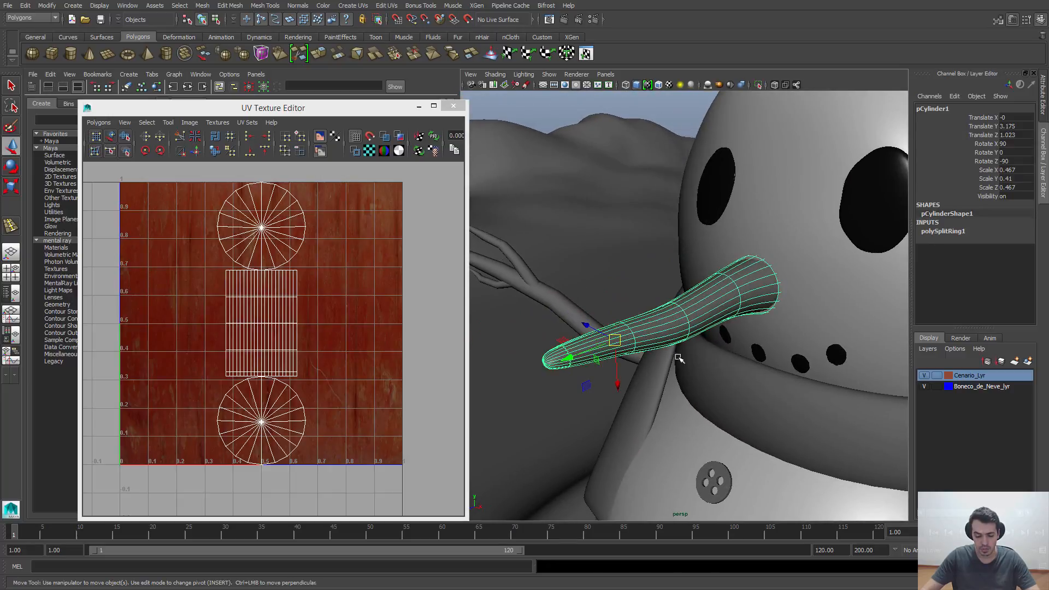
pyautogui.keyDown('alt'); pyautogui.moveTo(678, 359); pyautogui.dragTo(695, 374, button='right'); pyautogui.keyUp('alt')
pyautogui.keyDown('alt'); pyautogui.moveTo(694, 374); pyautogui.dragTo(670, 360, button='middle'); pyautogui.keyUp('alt')
pyautogui.press('6')
# - Examine how the carrot texture follows the UV layout along the nose, from base to tip
pyautogui.keyDown('alt'); pyautogui.moveTo(626, 360); pyautogui.dragTo(621, 396, button='right'); pyautogui.keyUp('alt')
pyautogui.keyDown('alt'); pyautogui.moveTo(621, 397); pyautogui.dragTo(661, 379, button='middle'); pyautogui.keyUp('alt')
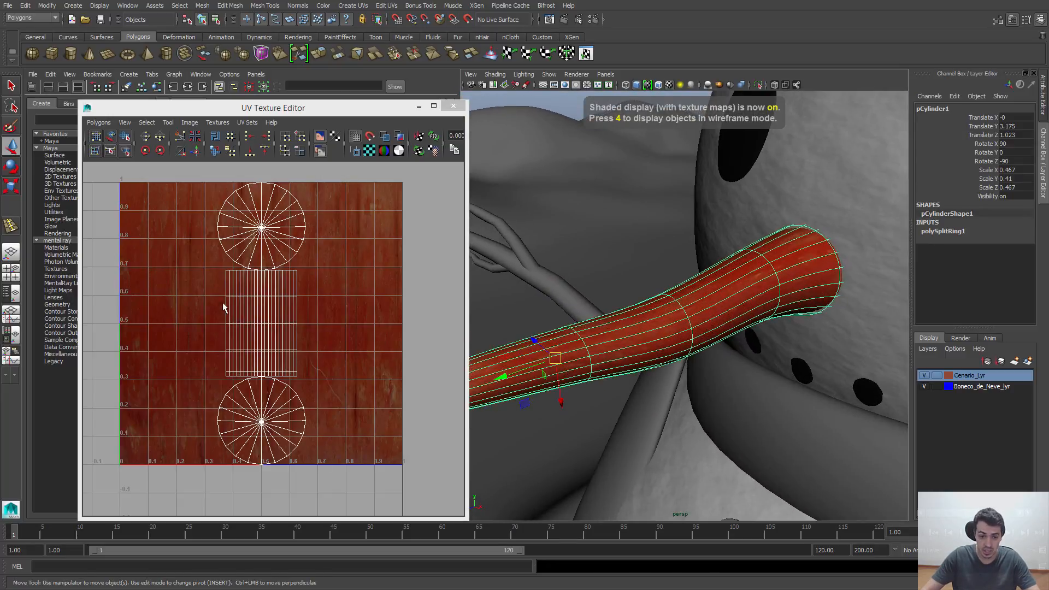
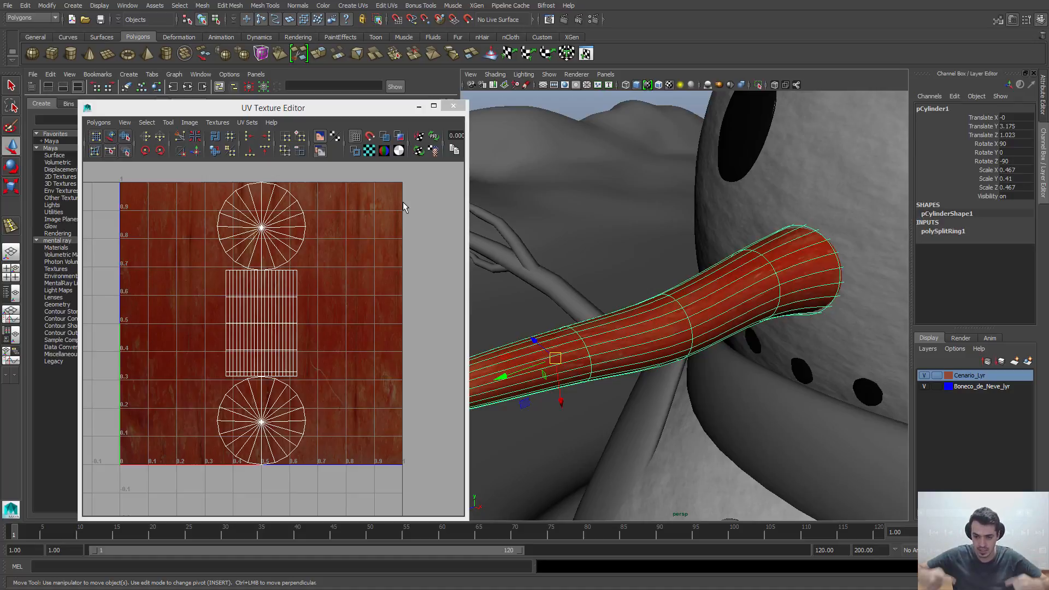
pyautogui.keyDown('alt'); pyautogui.moveTo(628, 164); pyautogui.dragTo(672, 301); pyautogui.keyUp('alt')
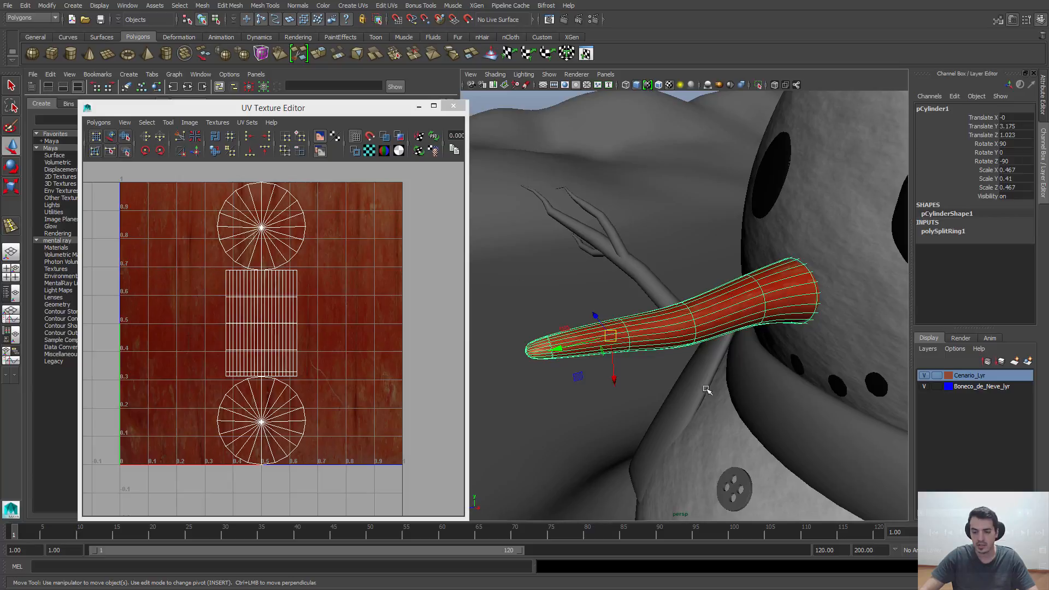
pyautogui.keyDown('alt'); pyautogui.moveTo(708, 390); pyautogui.dragTo(681, 343); pyautogui.keyUp('alt')
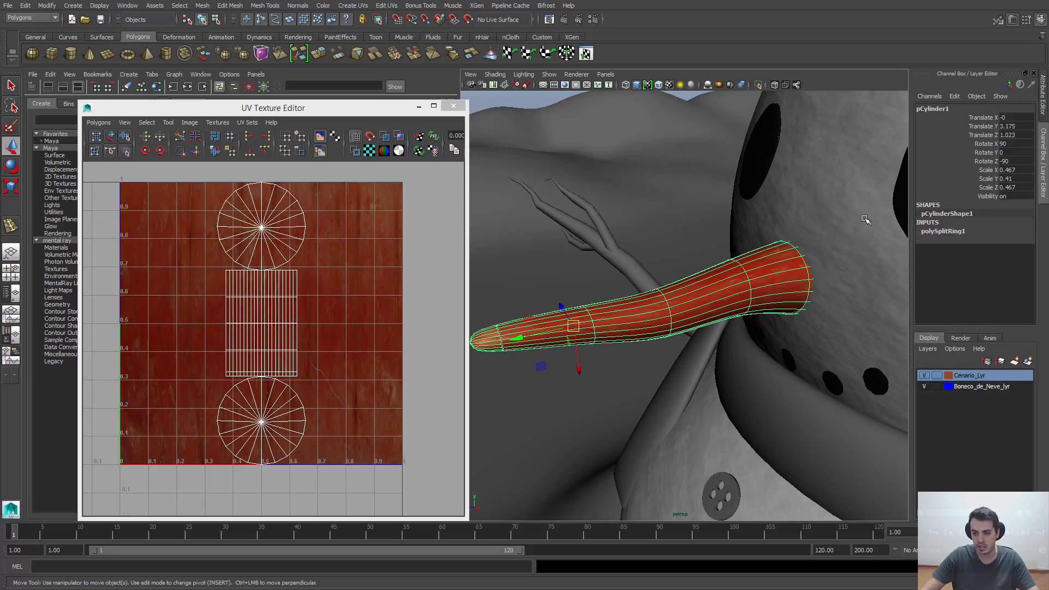
pyautogui.keyDown('alt'); pyautogui.moveTo(499, 328); pyautogui.dragTo(557, 324, button='middle'); pyautogui.keyUp('alt')
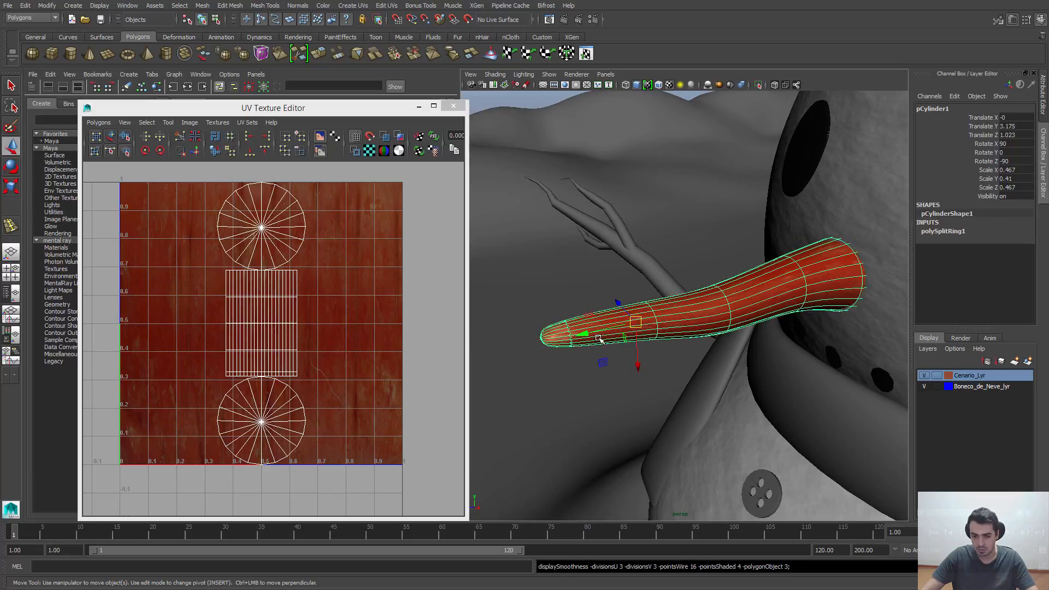
pyautogui.click(590, 374)
pyautogui.click(596, 334)
pyautogui.keyDown('alt'); pyautogui.moveTo(681, 336); pyautogui.dragTo(643, 335, button='middle'); pyautogui.keyUp('alt')
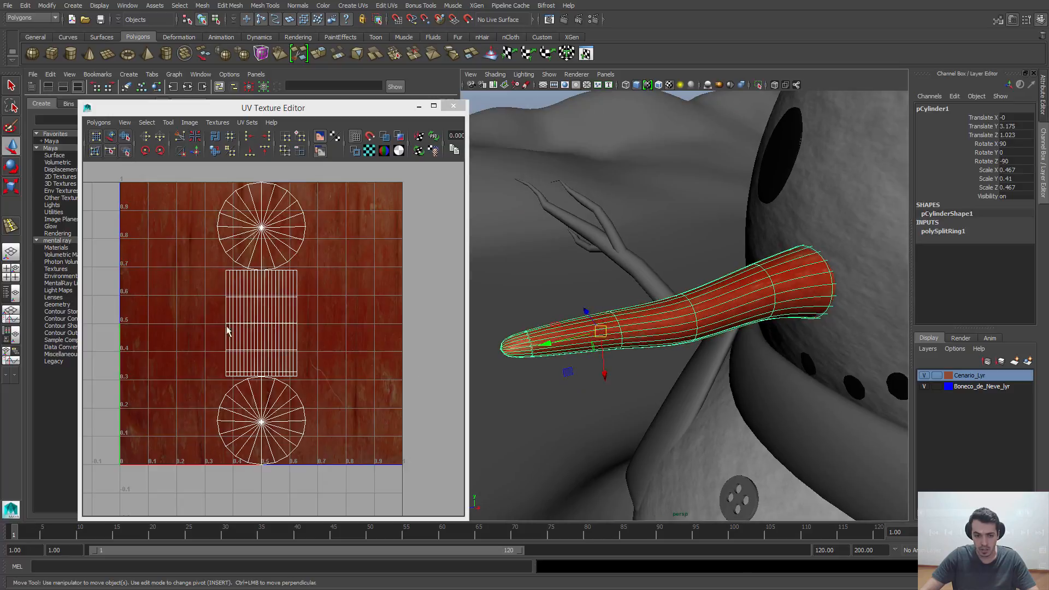
# - Select a corner UV of the nose's rectangular side shell and extend the selection to the entire shell
pyautogui.rightClick(264, 294)
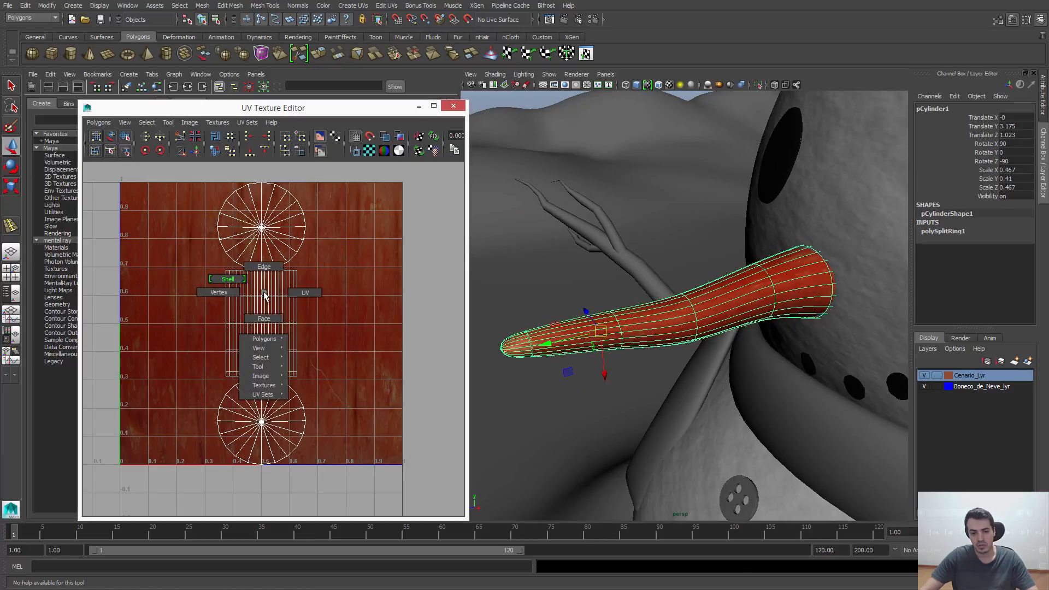
pyautogui.moveTo(265, 296); pyautogui.dragTo(303, 299, button='right')
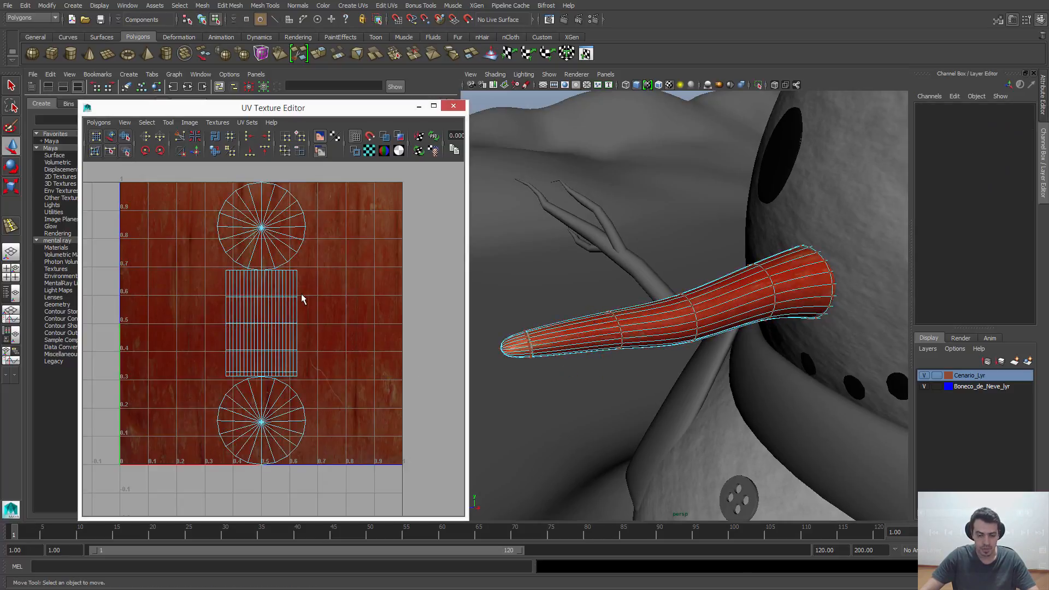
pyautogui.keyDown('alt'); pyautogui.moveTo(203, 308); pyautogui.dragTo(431, 388, button='right'); pyautogui.keyUp('alt')
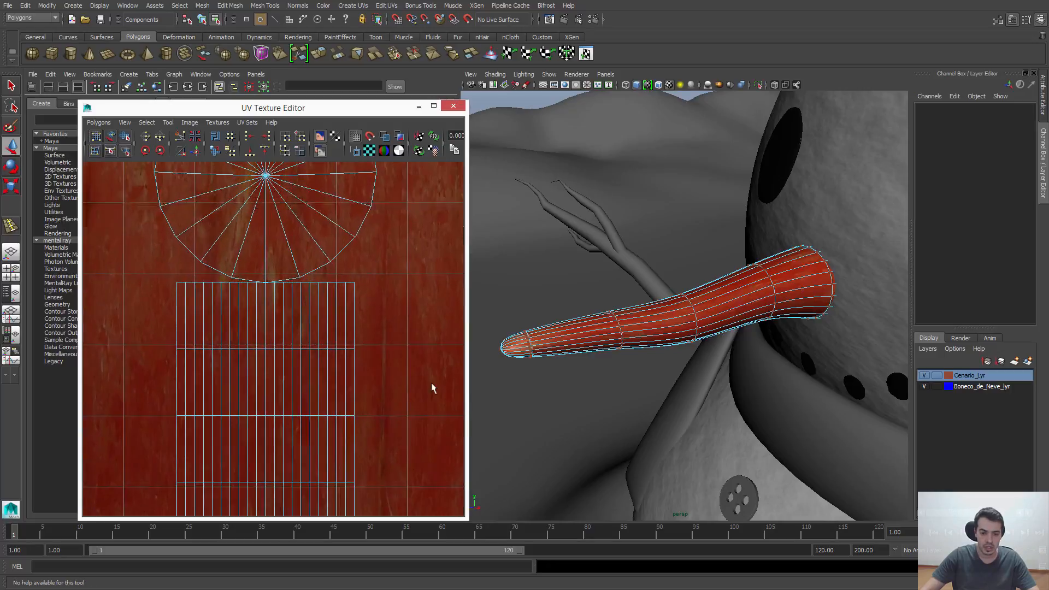
pyautogui.moveTo(352, 294); pyautogui.dragTo(352, 294)
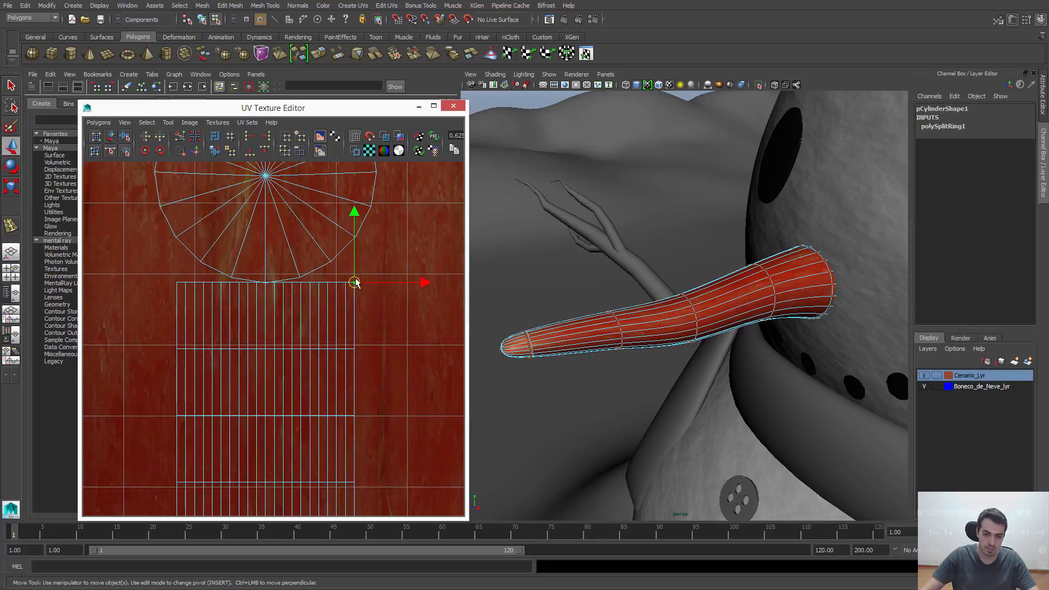
pyautogui.keyDown('alt'); pyautogui.moveTo(279, 353); pyautogui.dragTo(232, 311, button='right'); pyautogui.keyUp('alt')
pyautogui.keyDown('alt'); pyautogui.moveTo(232, 310); pyautogui.dragTo(229, 271, button='middle'); pyautogui.keyUp('alt')
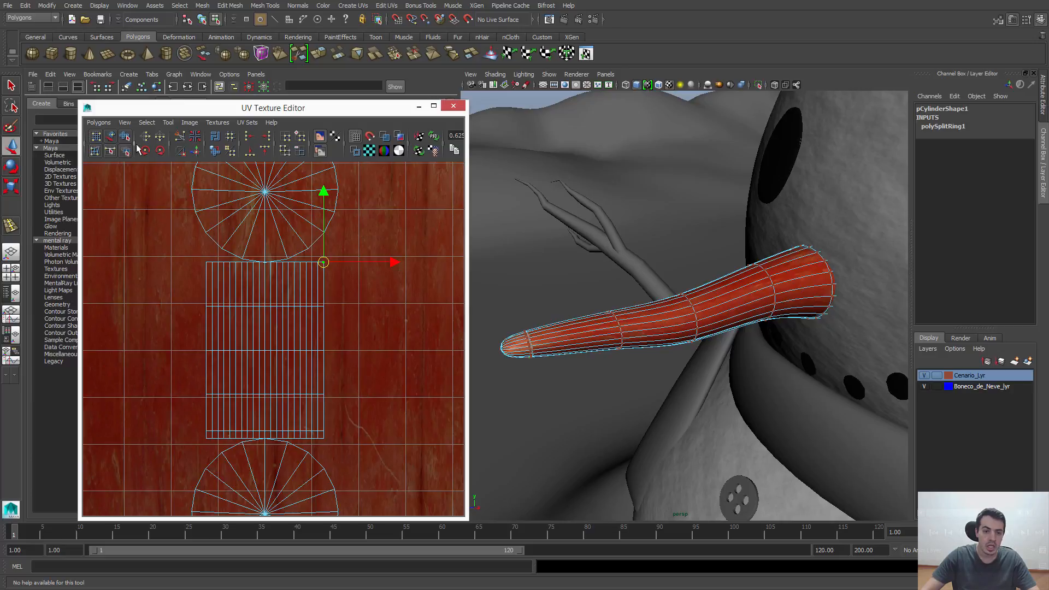
pyautogui.click(145, 122)
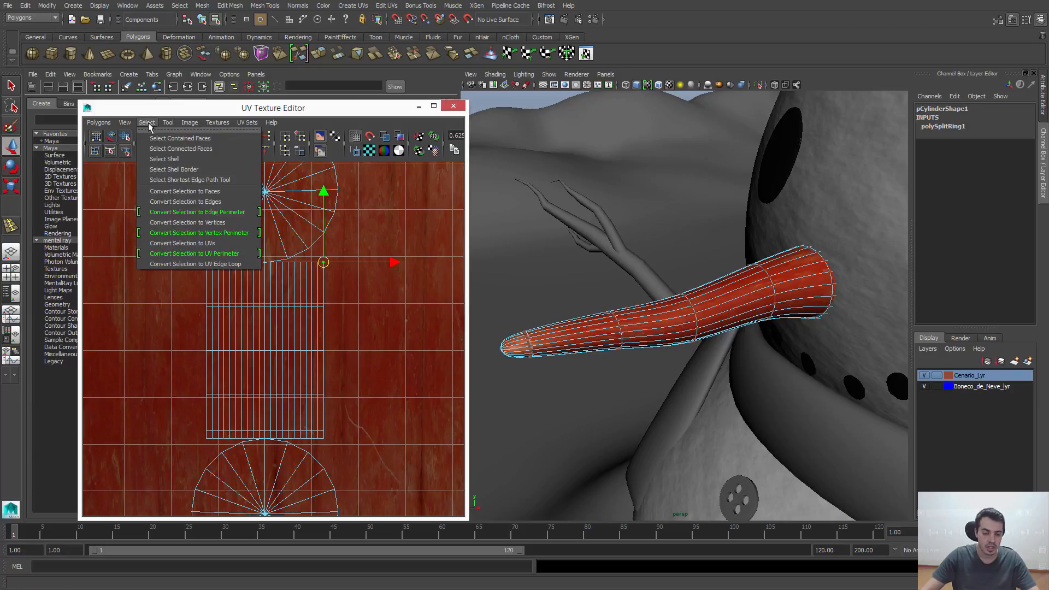
pyautogui.click(180, 159)
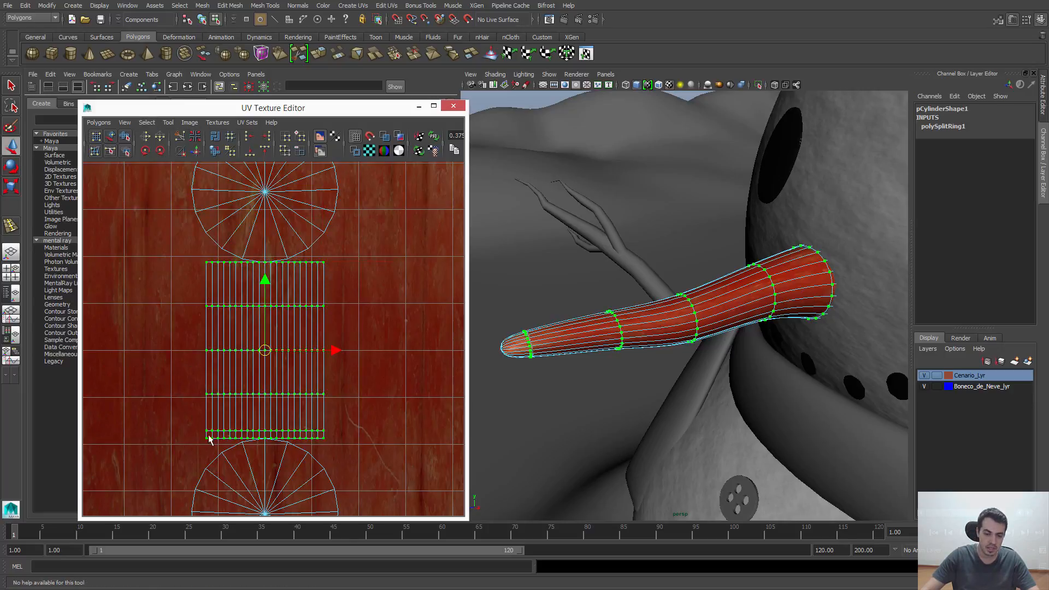
# - Move the nose's rectangular side shell out to the right, clear of the two circular cap shells
pyautogui.moveTo(267, 362); pyautogui.dragTo(367, 335)
pyautogui.keyDown('alt'); pyautogui.moveTo(377, 338); pyautogui.dragTo(362, 336, button='middle'); pyautogui.keyUp('alt')
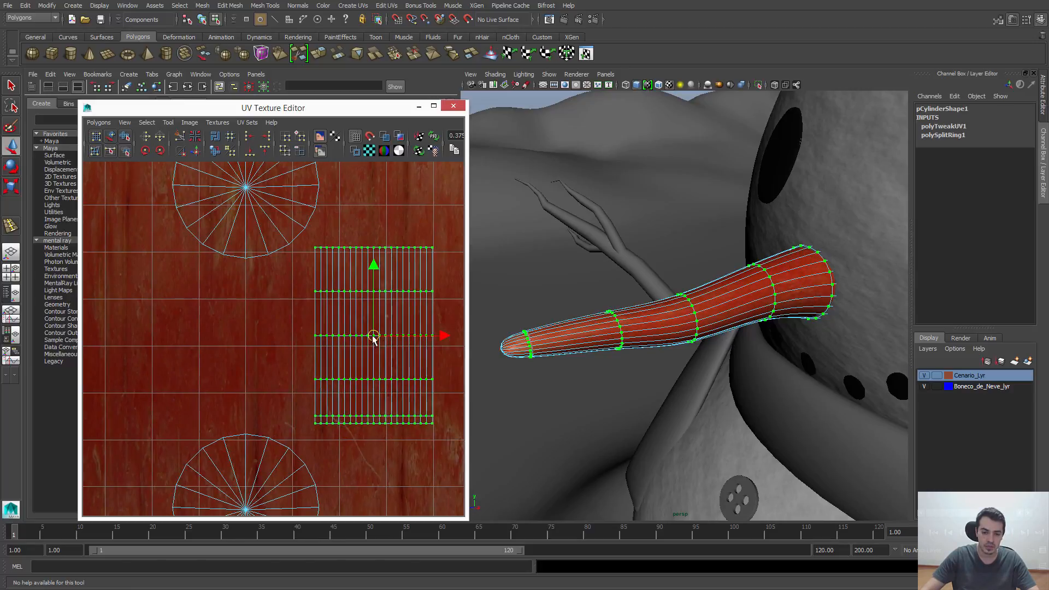
pyautogui.moveTo(373, 337); pyautogui.dragTo(397, 356)
# - Select the upper circular cap's whole UV shell from one edge UV, and pick the topmost UV of the lower cap
pyautogui.click(288, 244)
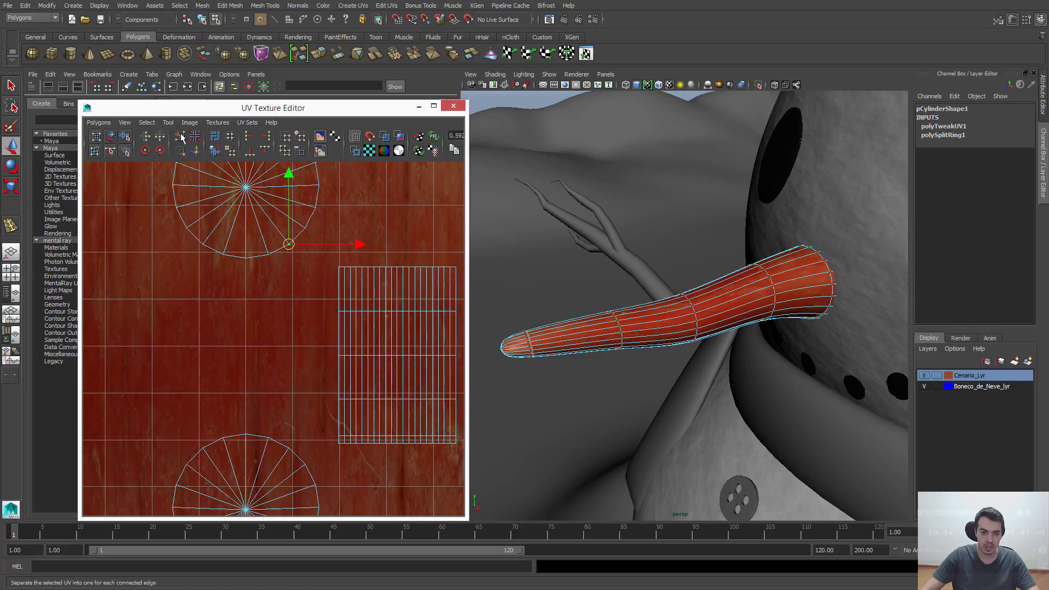
pyautogui.click(147, 122)
pyautogui.click(180, 162)
pyautogui.keyDown('alt'); pyautogui.moveTo(235, 231); pyautogui.dragTo(224, 254, button='middle'); pyautogui.keyUp('alt')
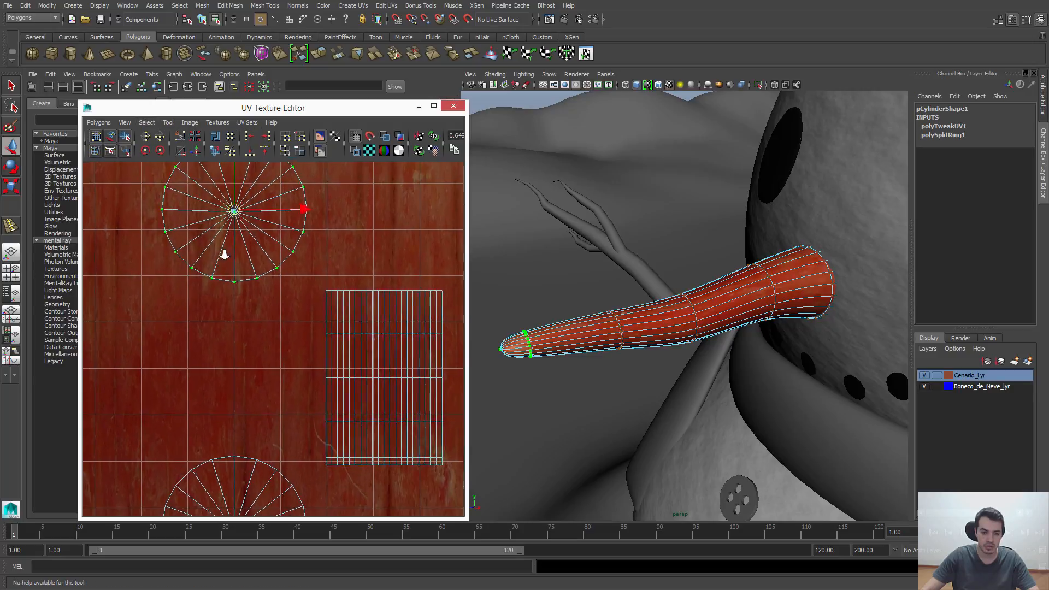
pyautogui.keyDown('alt'); pyautogui.moveTo(225, 254); pyautogui.dragTo(221, 251, button='right'); pyautogui.keyUp('alt')
pyautogui.keyDown('alt'); pyautogui.moveTo(243, 457); pyautogui.dragTo(243, 418, button='middle'); pyautogui.keyUp('alt')
pyautogui.moveTo(232, 401); pyautogui.dragTo(247, 425)
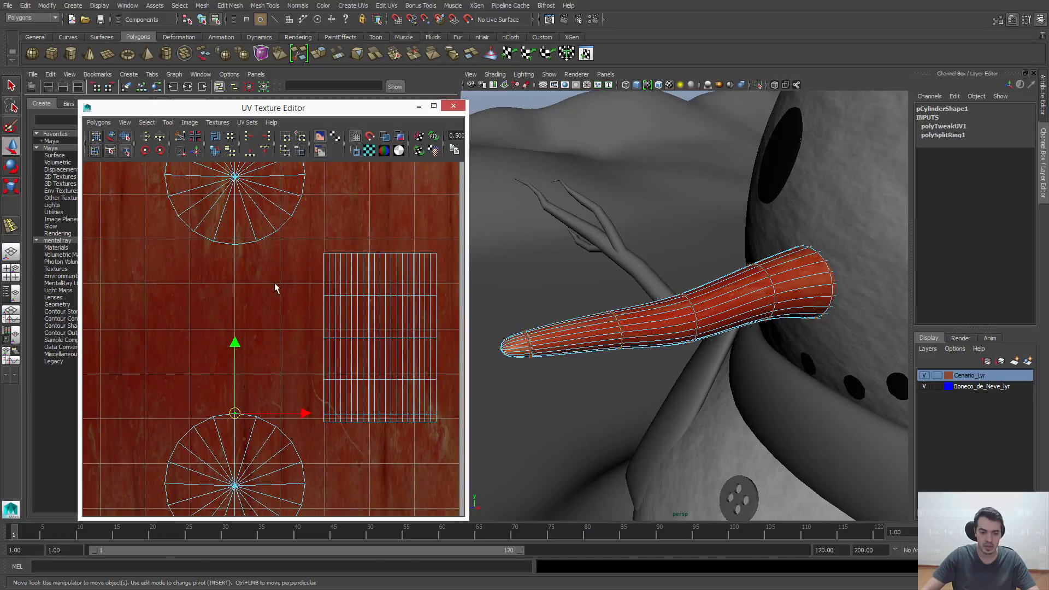
pyautogui.click(310, 242)
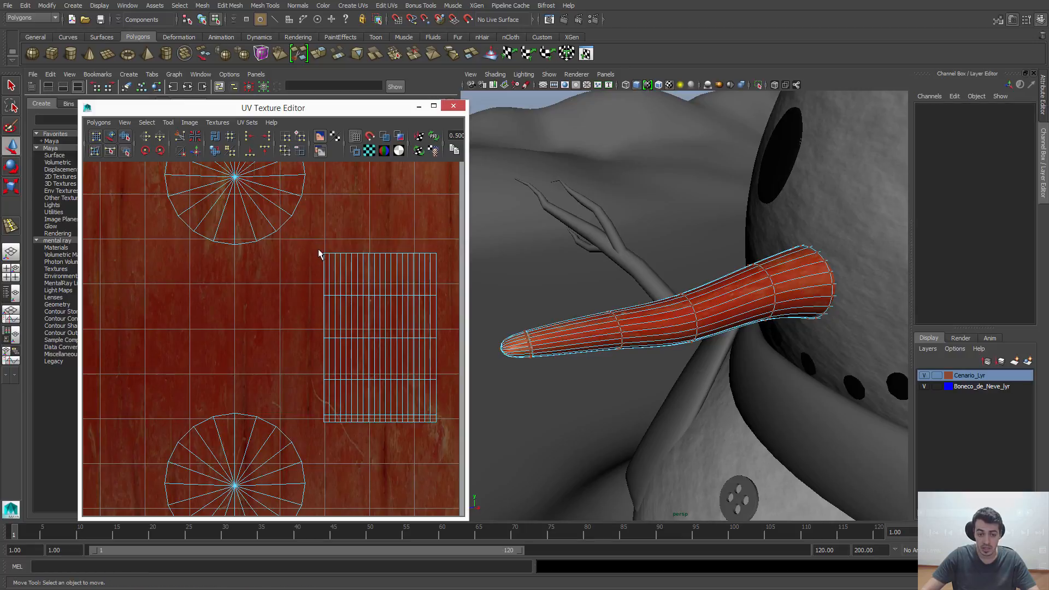
# - Undo the selections and moves of the side shell back to its place between the two caps
pyautogui.hotkey('ctrl', 'z')
pyautogui.hotkey('ctrl', 'z')
pyautogui.hotkey('ctrl', 'z')
pyautogui.hotkey('ctrl', 'z')
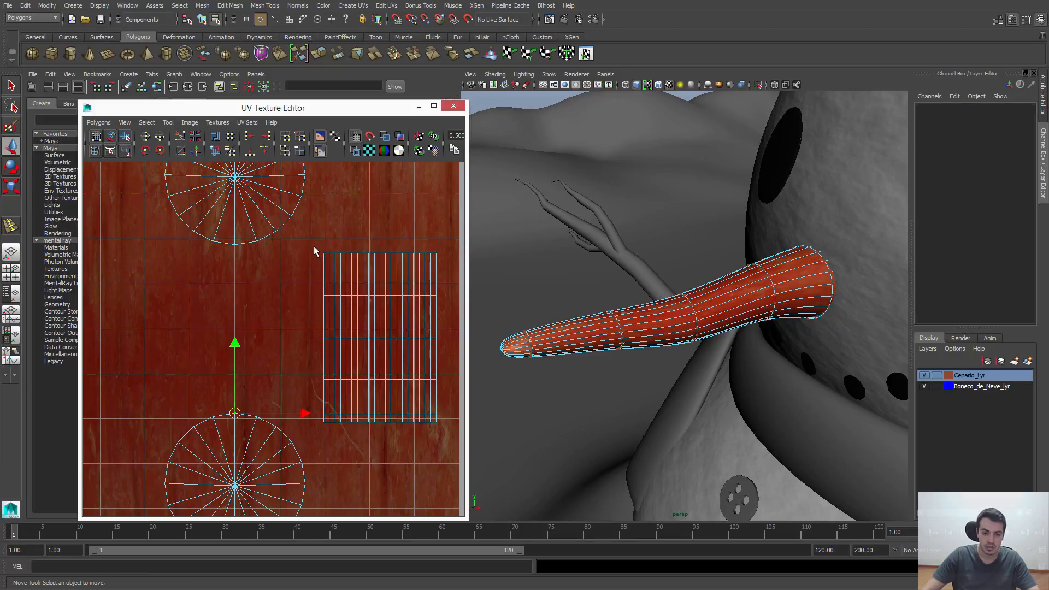
pyautogui.click(313, 246)
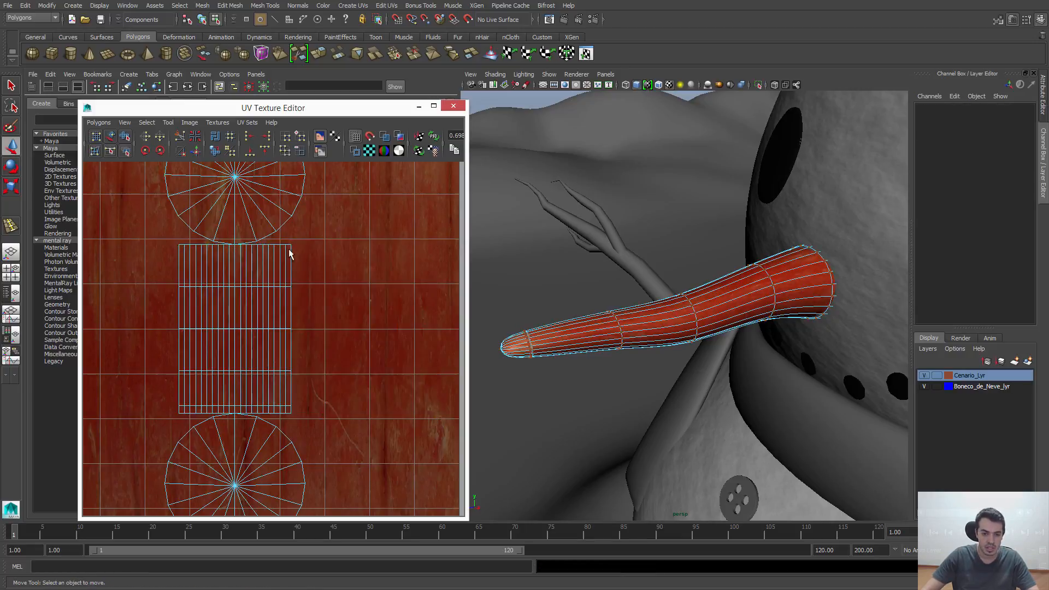
# - Select a few UVs inside the nose's rectangular side shell and extend the selection to that entire shell, excluding the caps
pyautogui.moveTo(307, 239); pyautogui.dragTo(159, 440)
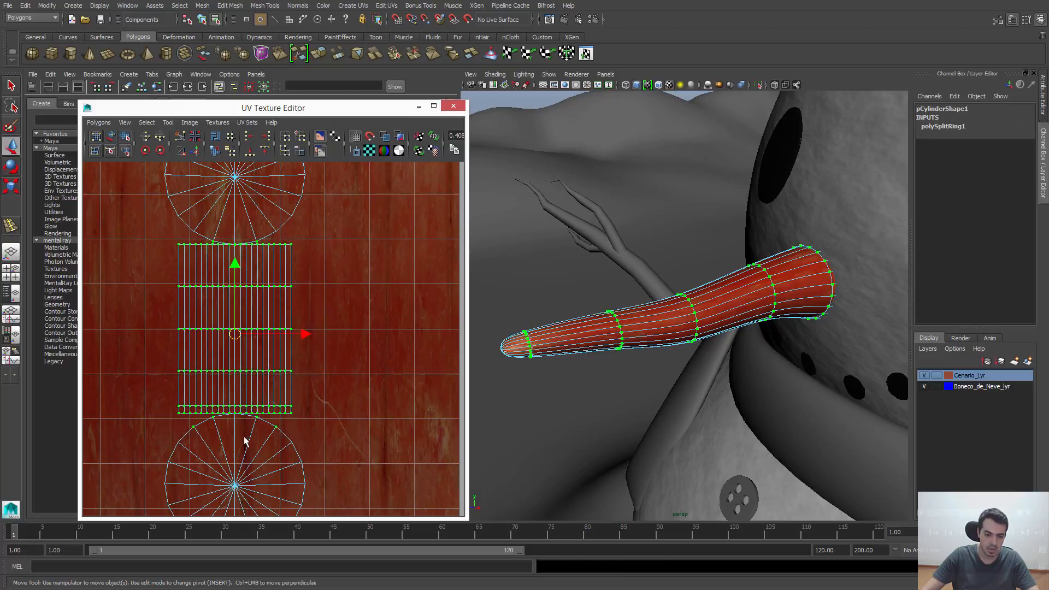
pyautogui.click(395, 438)
pyautogui.moveTo(285, 404); pyautogui.dragTo(299, 430)
pyautogui.moveTo(304, 348); pyautogui.dragTo(246, 321)
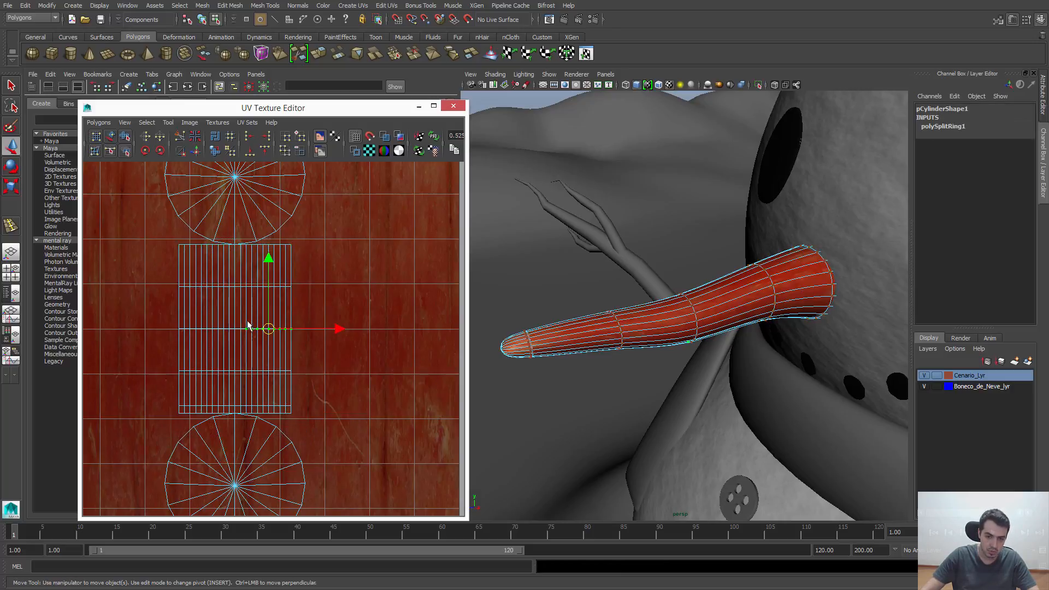
pyautogui.click(146, 122)
pyautogui.click(162, 159)
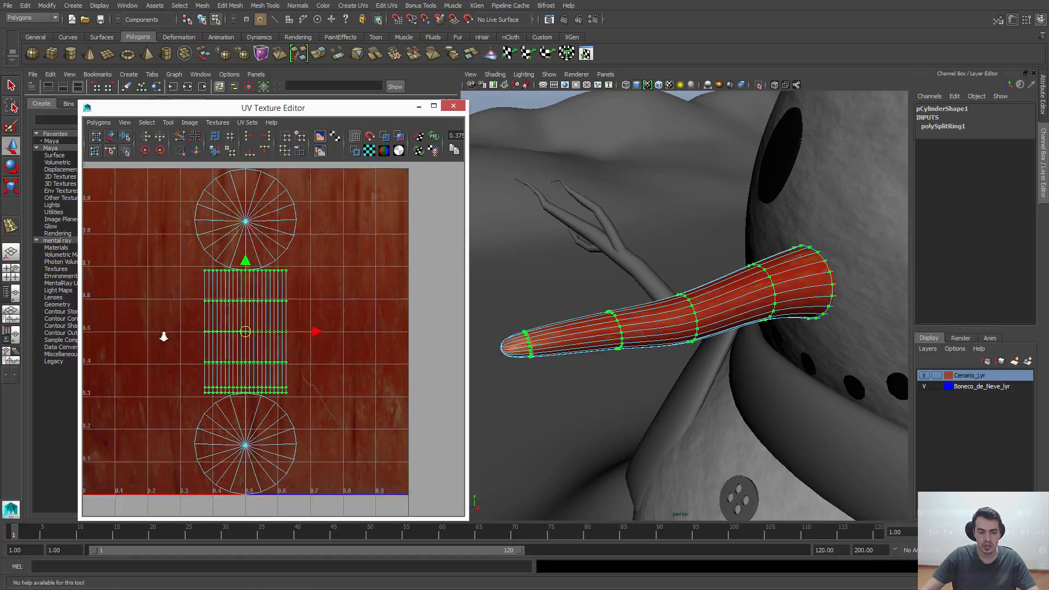
# - Scale the side shell horizontally and vertically until it fills the full 0 to 1 texture square
pyautogui.scroll(-3, 186, 333)
pyautogui.scroll(1, 261, 343)
pyautogui.press('r')
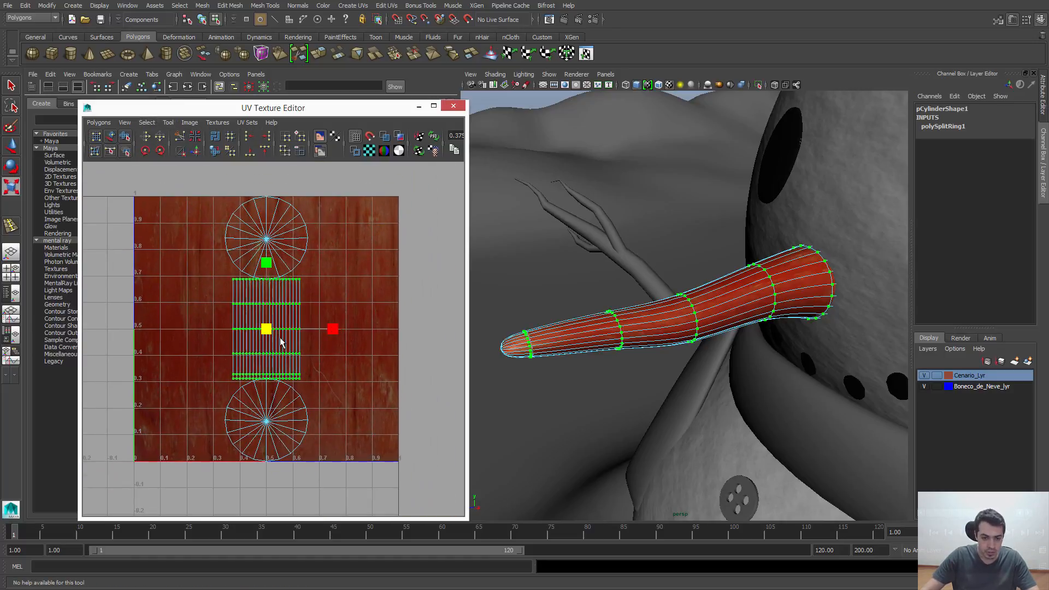
pyautogui.moveTo(335, 330); pyautogui.dragTo(429, 333)
pyautogui.moveTo(241, 437); pyautogui.dragTo(281, 451, button='middle')
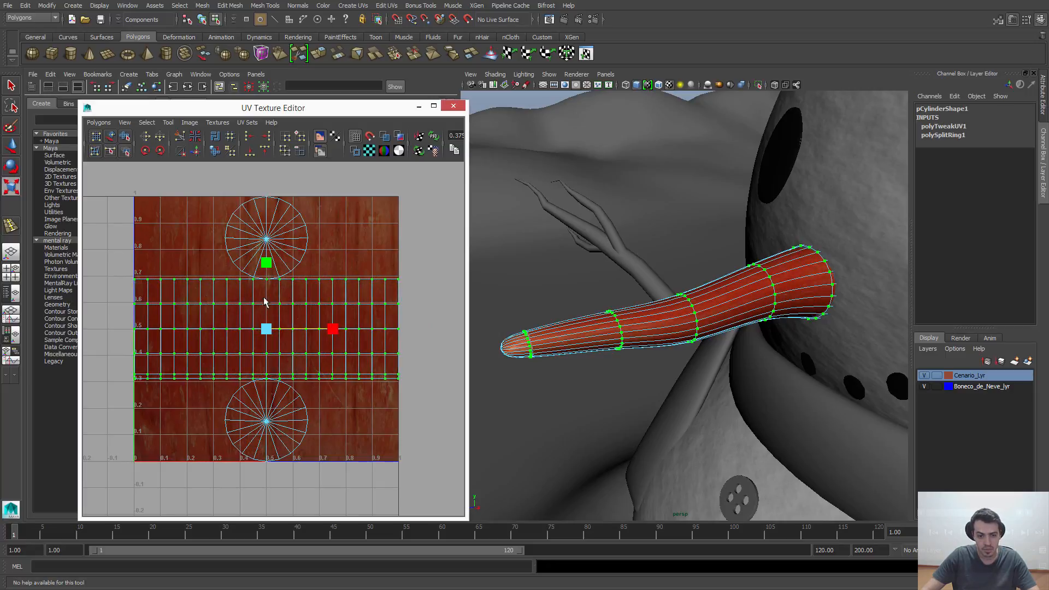
pyautogui.moveTo(268, 265); pyautogui.dragTo(285, 160)
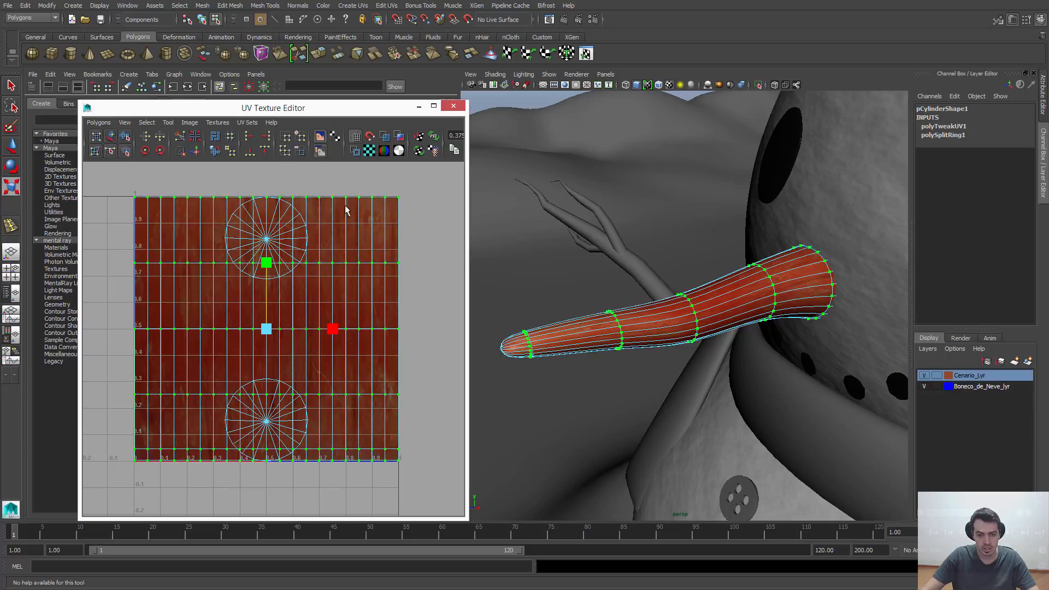
pyautogui.moveTo(268, 265); pyautogui.dragTo(268, 264)
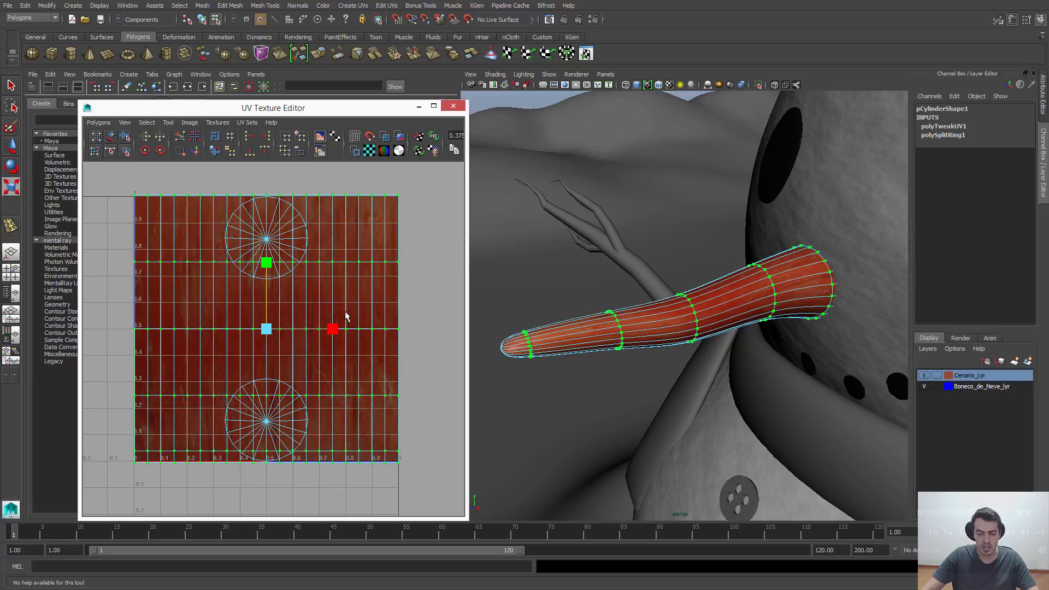
# - Rotate the nose's side shell UVs by 90 degrees and return to object mode with the nose deselected
pyautogui.scroll(5, 658, 332)
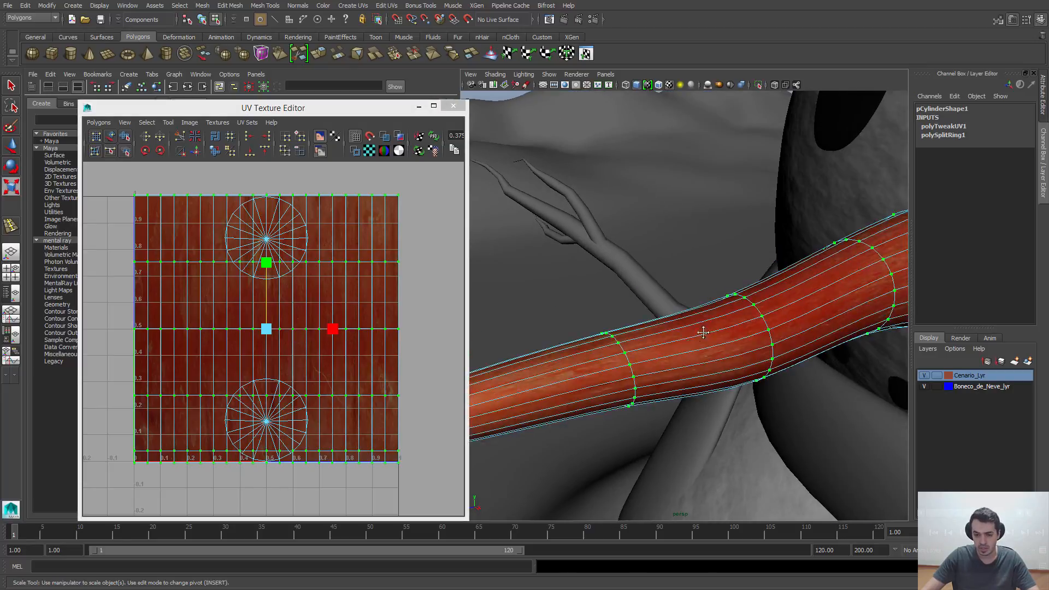
pyautogui.keyDown('alt'); pyautogui.moveTo(703, 332); pyautogui.dragTo(694, 330, button='middle'); pyautogui.keyUp('alt')
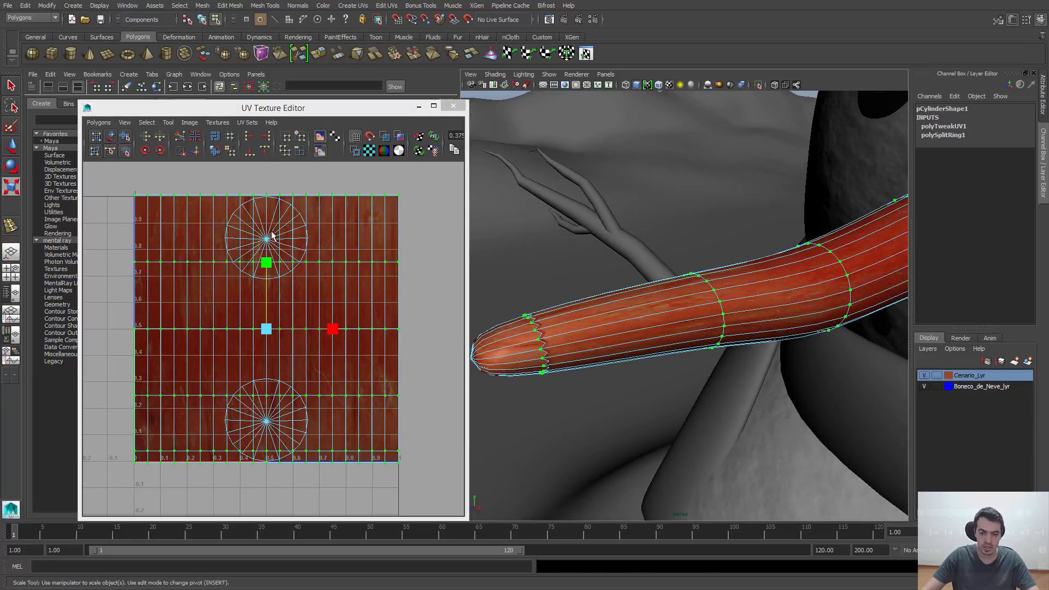
pyautogui.keyDown('alt'); pyautogui.moveTo(733, 327); pyautogui.dragTo(608, 276); pyautogui.keyUp('alt')
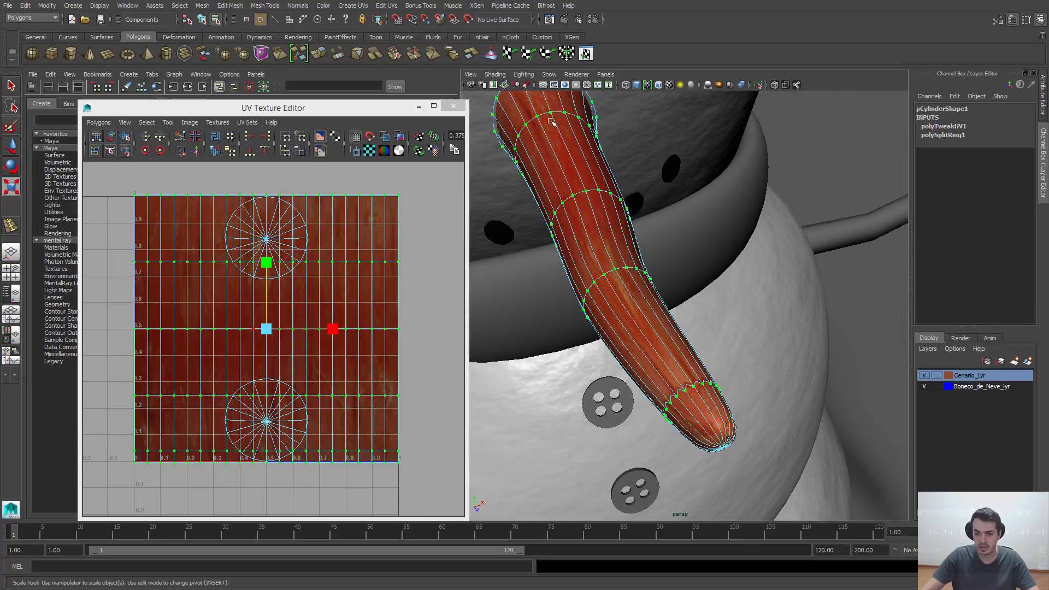
pyautogui.keyDown('alt'); pyautogui.moveTo(540, 111); pyautogui.dragTo(618, 234, button='middle'); pyautogui.keyUp('alt')
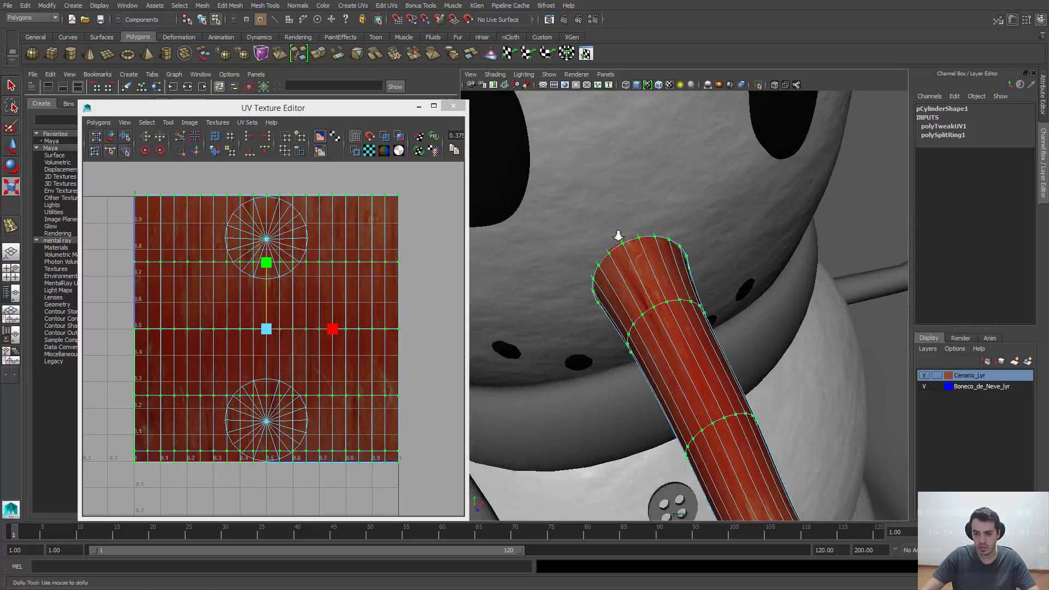
pyautogui.keyDown('alt'); pyautogui.moveTo(618, 235); pyautogui.dragTo(649, 244, button='right'); pyautogui.keyUp('alt')
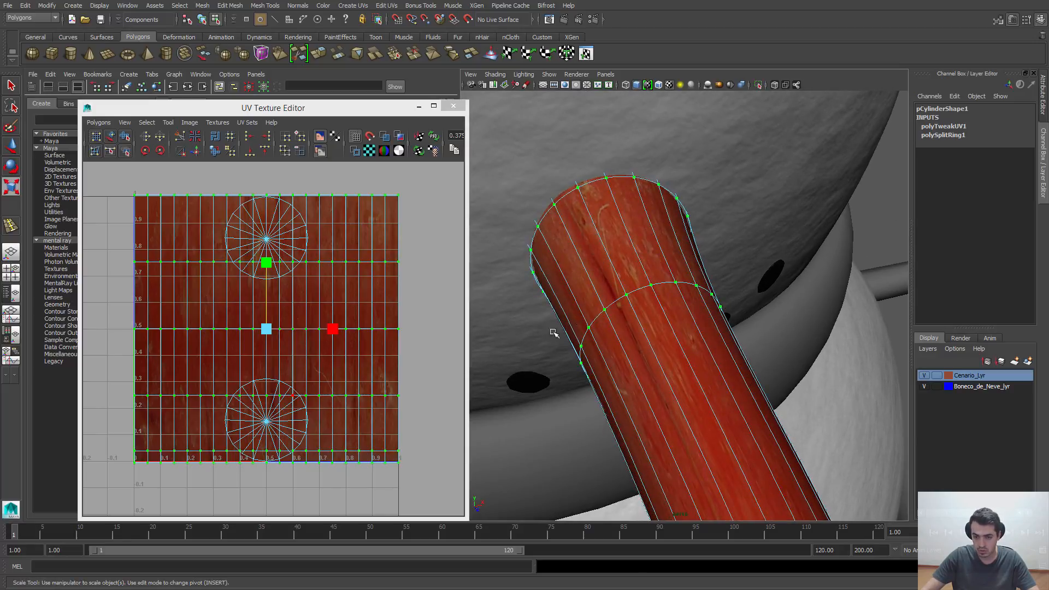
pyautogui.keyDown('alt'); pyautogui.moveTo(334, 339); pyautogui.dragTo(327, 319, button='middle'); pyautogui.keyUp('alt')
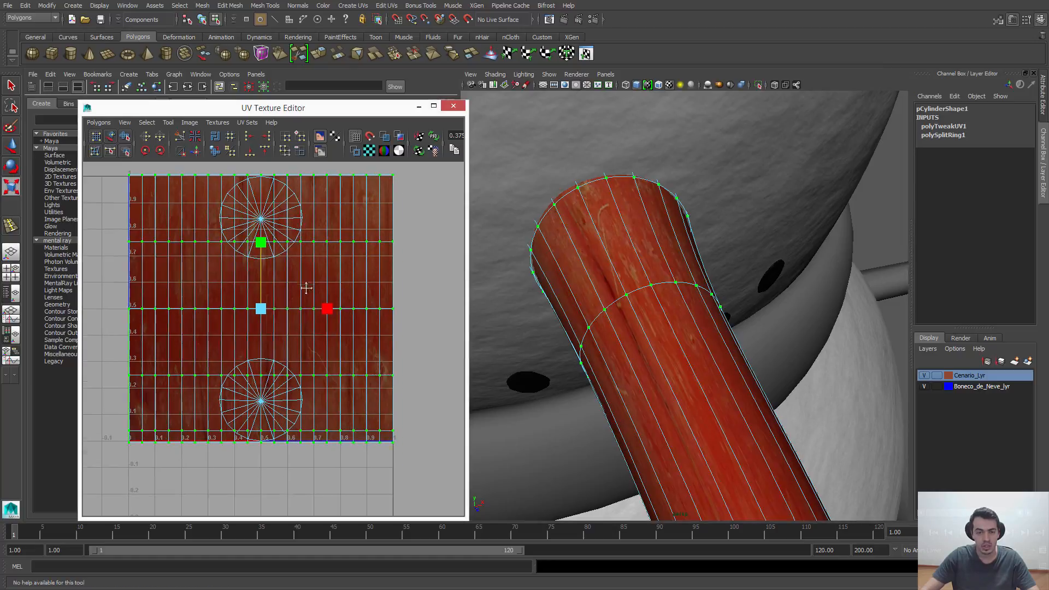
pyautogui.click(160, 151)
pyautogui.click(160, 151)
pyautogui.keyDown('alt'); pyautogui.moveTo(694, 352); pyautogui.dragTo(656, 265, button='right'); pyautogui.keyUp('alt')
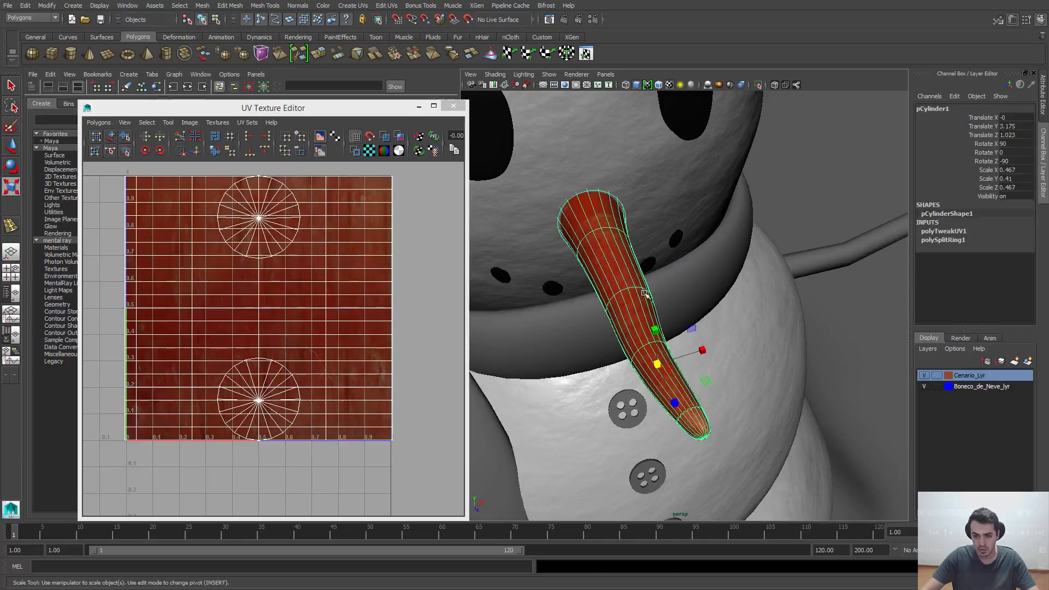
pyautogui.click(645, 345)
pyautogui.keyDown('alt'); pyautogui.moveTo(631, 331); pyautogui.dragTo(726, 326); pyautogui.keyUp('alt')
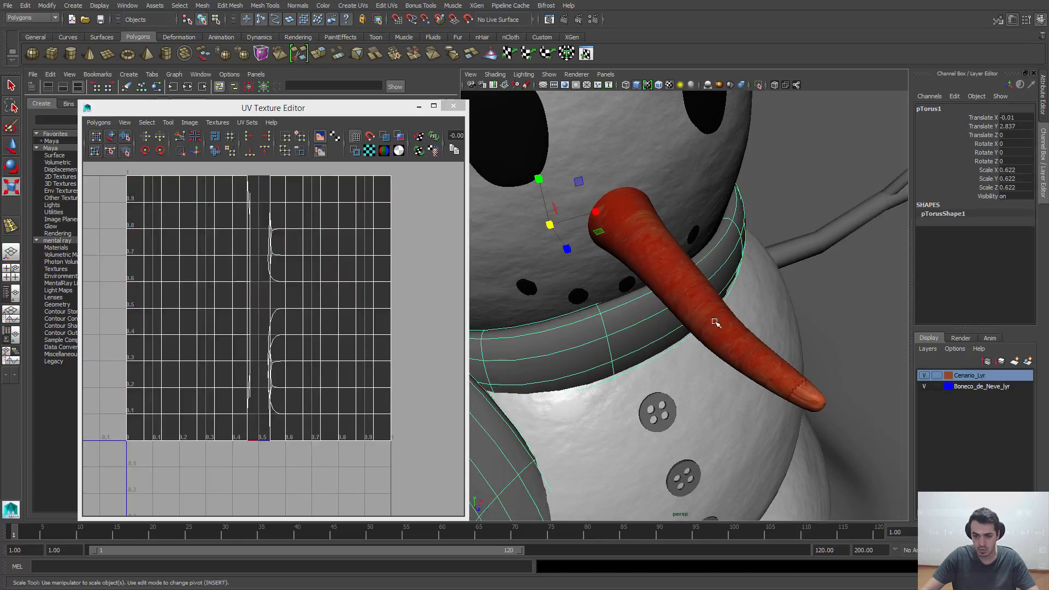
# - Turn off the nose's smooth preview, inspect its textured low-resolution mesh from both sides, and turn the smooth preview back on
pyautogui.click(707, 310)
pyautogui.press('1')
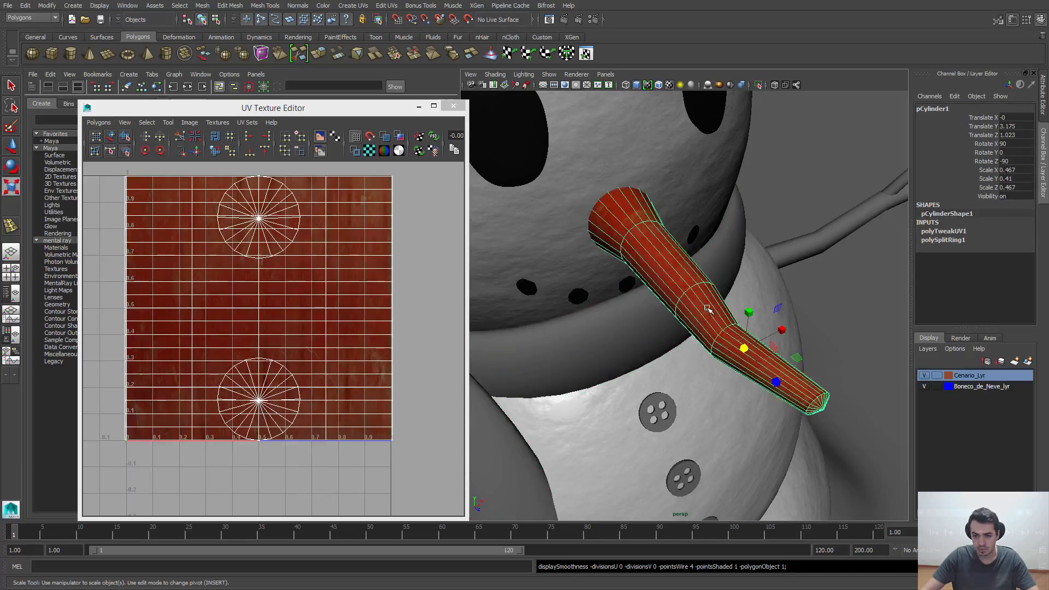
pyautogui.click(769, 270)
pyautogui.click(714, 342)
pyautogui.keyDown('alt'); pyautogui.moveTo(705, 330); pyautogui.dragTo(781, 276, button='middle'); pyautogui.keyUp('alt')
pyautogui.keyDown('alt'); pyautogui.moveTo(781, 276); pyautogui.dragTo(610, 285); pyautogui.keyUp('alt')
pyautogui.keyDown('alt'); pyautogui.moveTo(610, 284); pyautogui.dragTo(621, 298, button='middle'); pyautogui.keyUp('alt')
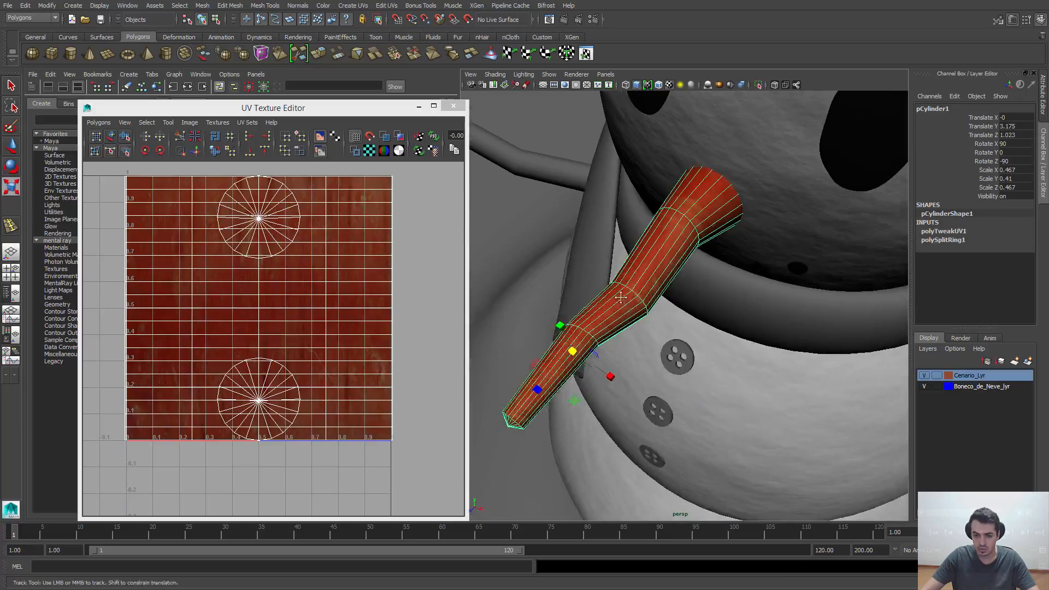
pyautogui.keyDown('alt'); pyautogui.moveTo(621, 297); pyautogui.dragTo(601, 296); pyautogui.keyUp('alt')
pyautogui.press('3')
# - Examine the carrot texture on the unselected nose up close, and check the nose's look on the whole framed snowman
pyautogui.click(663, 355)
pyautogui.keyDown('alt'); pyautogui.moveTo(663, 355); pyautogui.dragTo(657, 376); pyautogui.keyUp('alt')
pyautogui.keyDown('alt'); pyautogui.moveTo(657, 376); pyautogui.dragTo(691, 372, button='right'); pyautogui.keyUp('alt')
pyautogui.keyDown('alt'); pyautogui.moveTo(712, 258); pyautogui.dragTo(700, 272); pyautogui.keyUp('alt')
pyautogui.keyDown('alt'); pyautogui.moveTo(701, 272); pyautogui.dragTo(718, 268, button='right'); pyautogui.keyUp('alt')
pyautogui.keyDown('alt'); pyautogui.moveTo(617, 345); pyautogui.dragTo(608, 215); pyautogui.keyUp('alt')
pyautogui.keyDown('alt'); pyautogui.moveTo(609, 212); pyautogui.dragTo(594, 208, button='right'); pyautogui.keyUp('alt')
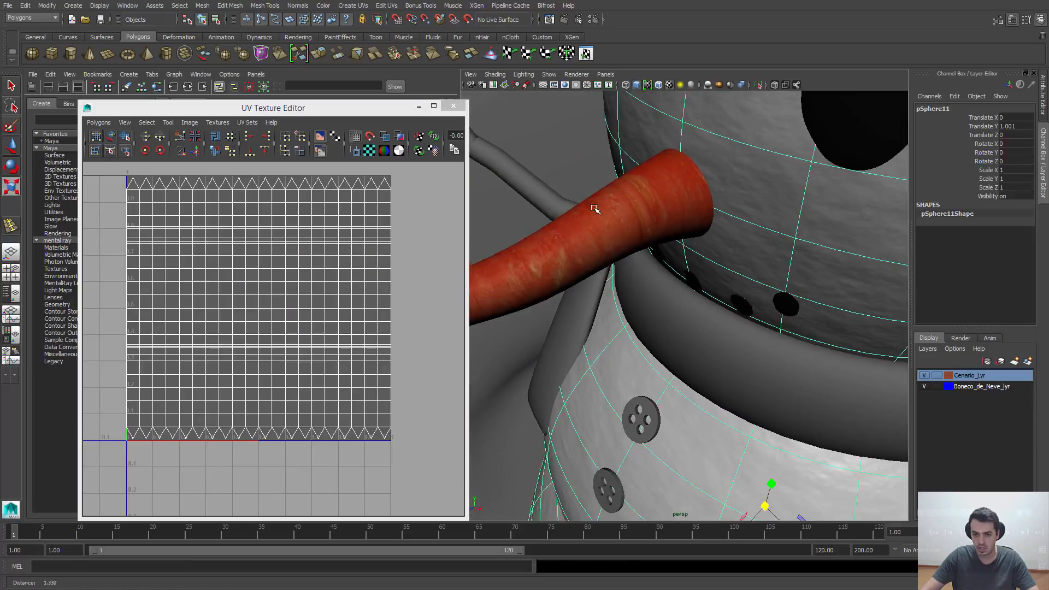
pyautogui.press('f')
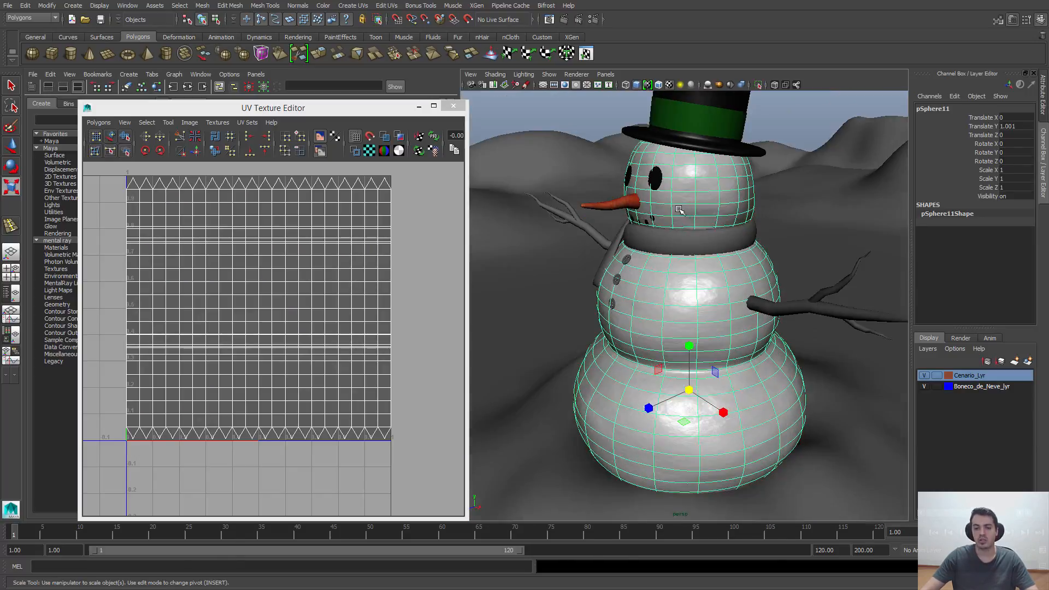
pyautogui.keyDown('alt'); pyautogui.moveTo(680, 210); pyautogui.dragTo(690, 238); pyautogui.keyUp('alt')
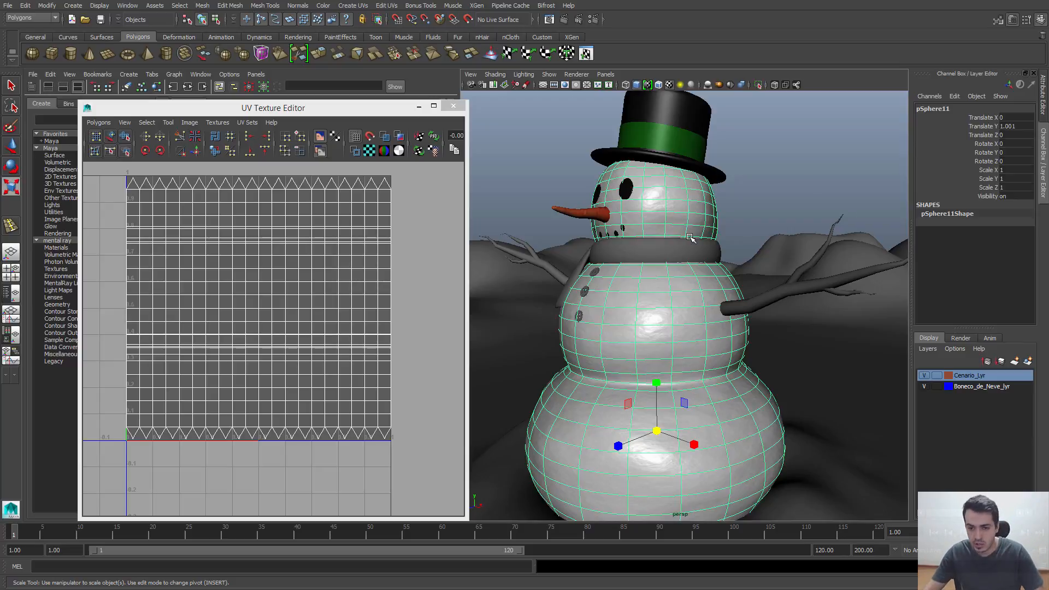
pyautogui.keyDown('alt'); pyautogui.moveTo(678, 224); pyautogui.dragTo(694, 260); pyautogui.keyUp('alt')
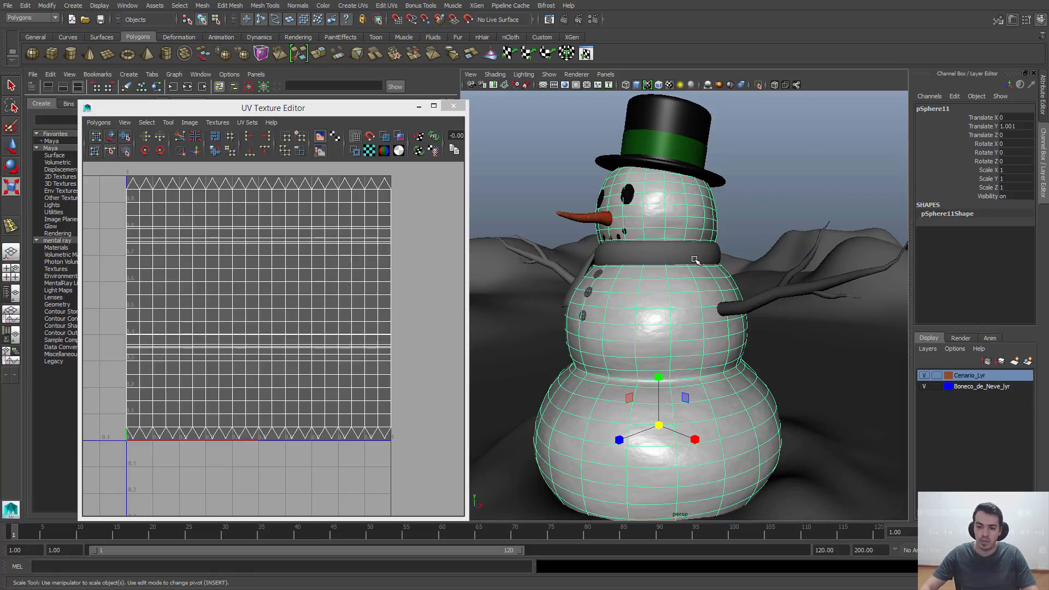
pyautogui.keyDown('alt'); pyautogui.moveTo(627, 258); pyautogui.dragTo(628, 224); pyautogui.keyUp('alt')
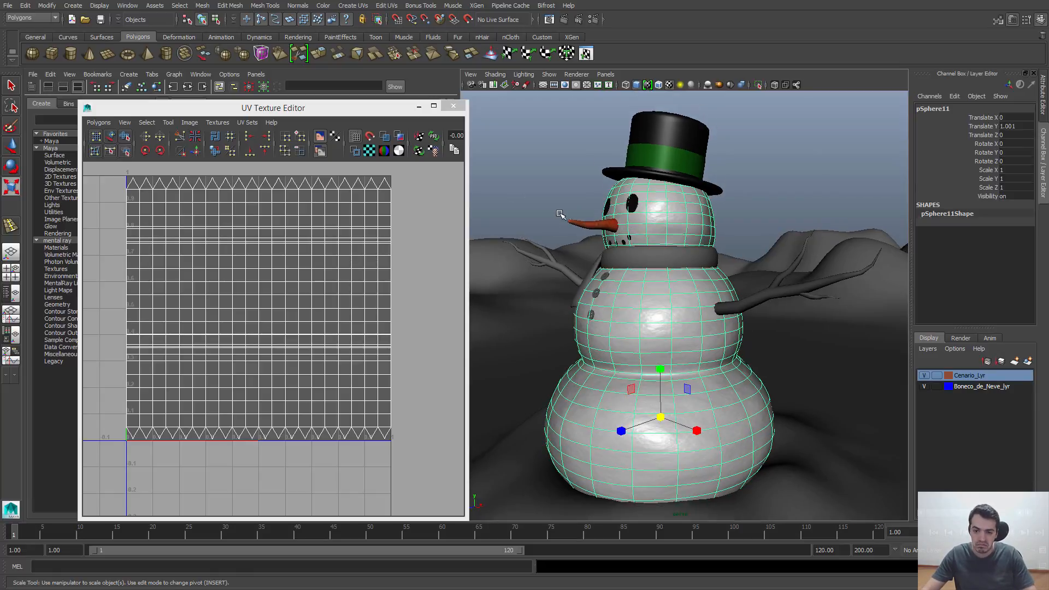
# - Close the UV Texture Editor and deselect the snowman's body
pyautogui.moveTo(347, 110); pyautogui.dragTo(320, 113)
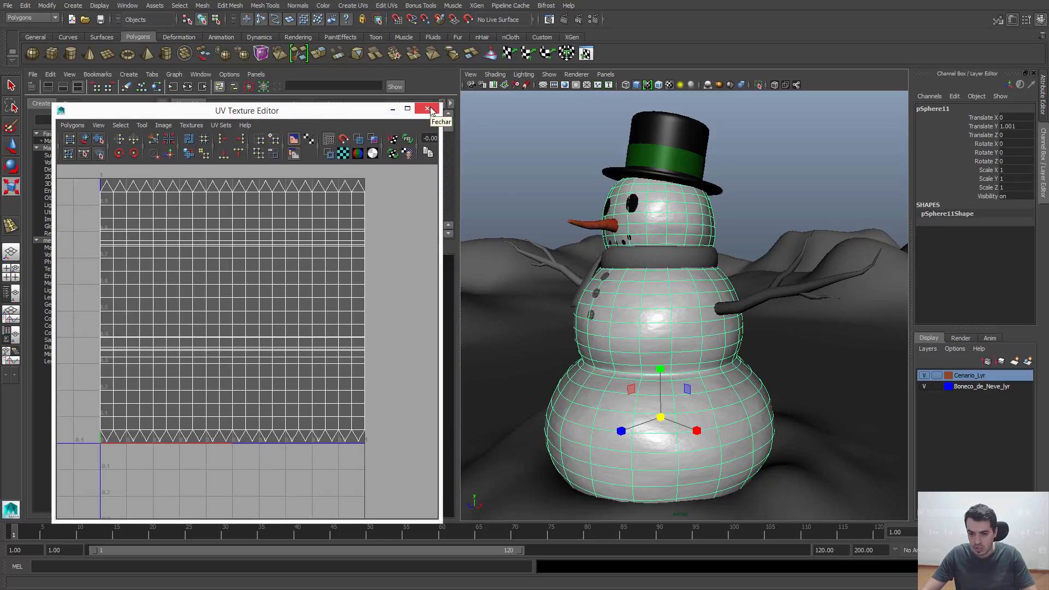
pyautogui.scroll(-3, 663, 263)
pyautogui.keyDown('alt'); pyautogui.moveTo(663, 263); pyautogui.dragTo(675, 266, button='right'); pyautogui.keyUp('alt')
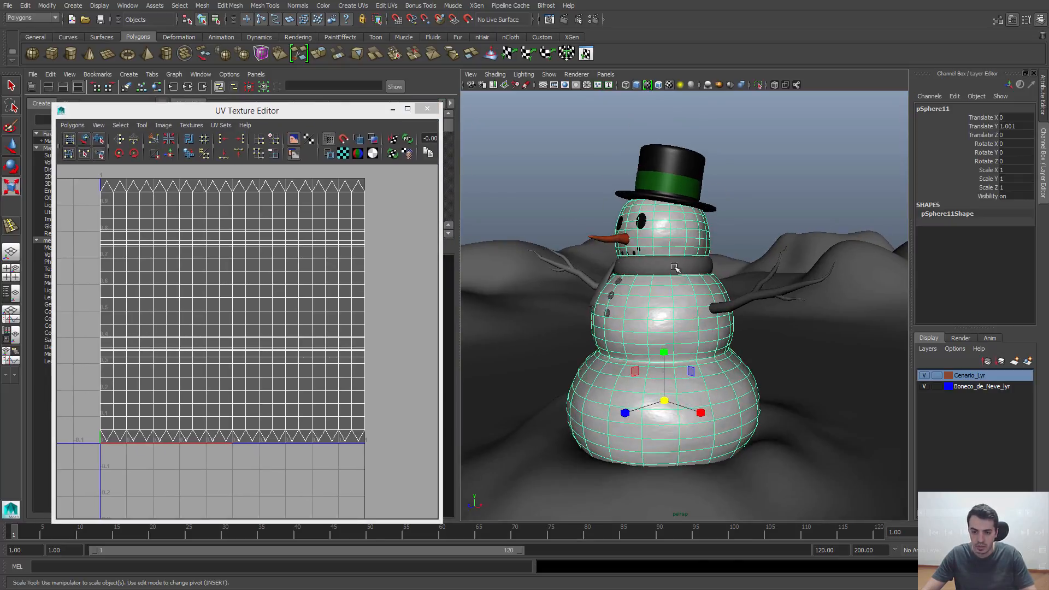
pyautogui.click(429, 109)
pyautogui.click(591, 193)
pyautogui.keyDown('alt'); pyautogui.moveTo(591, 194); pyautogui.dragTo(609, 201, button='right'); pyautogui.keyUp('alt')
pyautogui.keyDown('alt'); pyautogui.moveTo(609, 201); pyautogui.dragTo(577, 224); pyautogui.keyUp('alt')
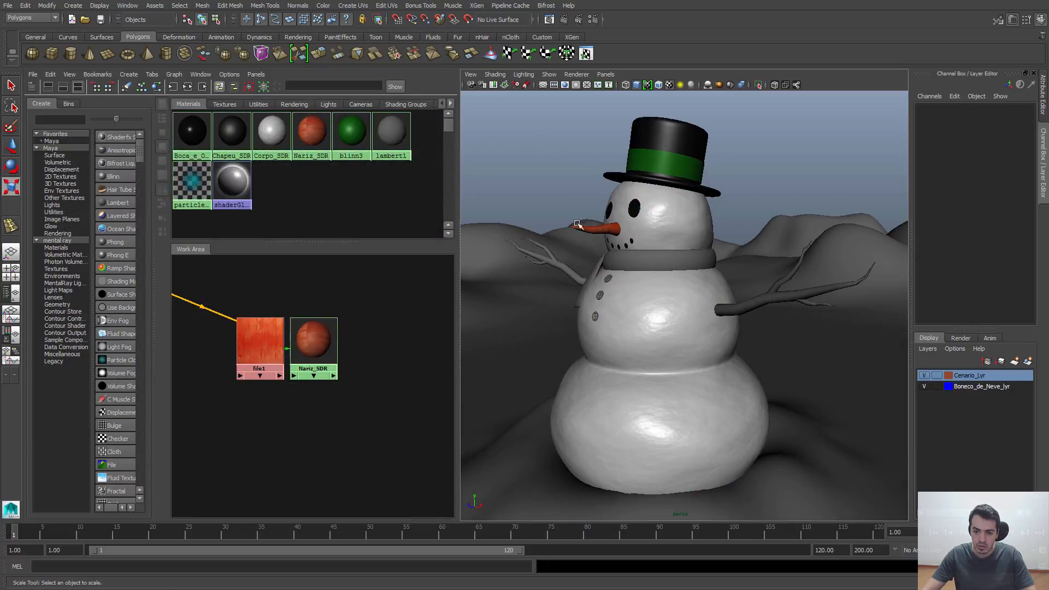
# - Save the scene as a new version named Boneco_de_Neve_v007.mb in the project's scenes folder
pyautogui.click(9, 6)
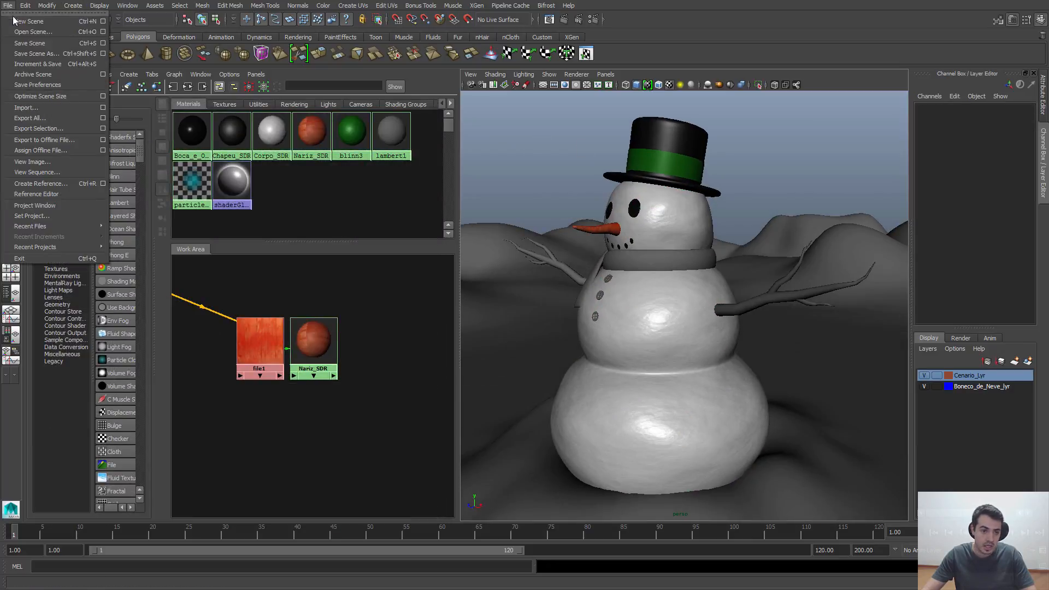
pyautogui.click(33, 53)
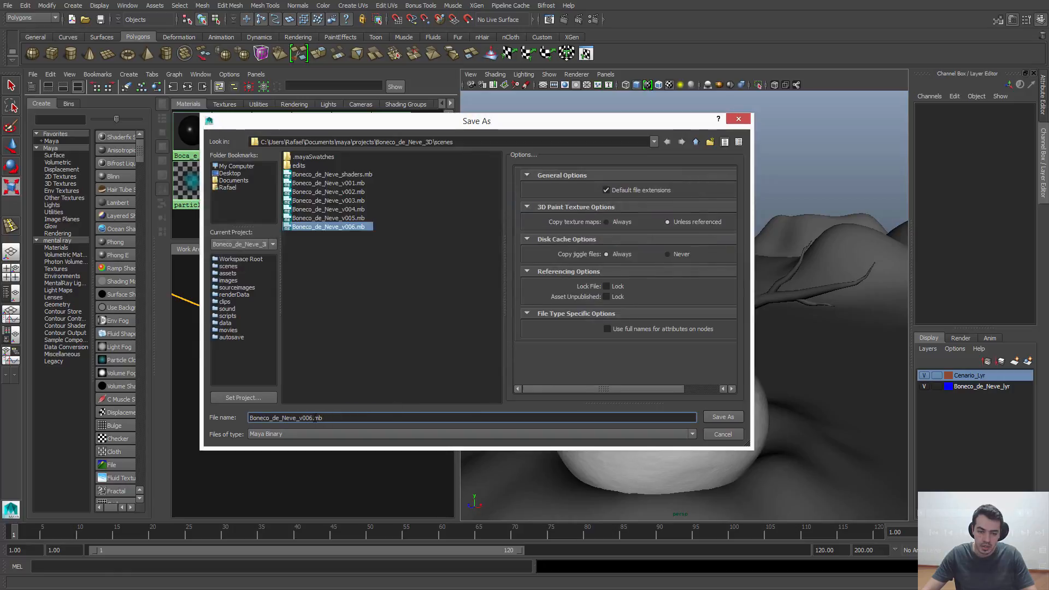
pyautogui.press('BackSpace')
pyautogui.write('7')
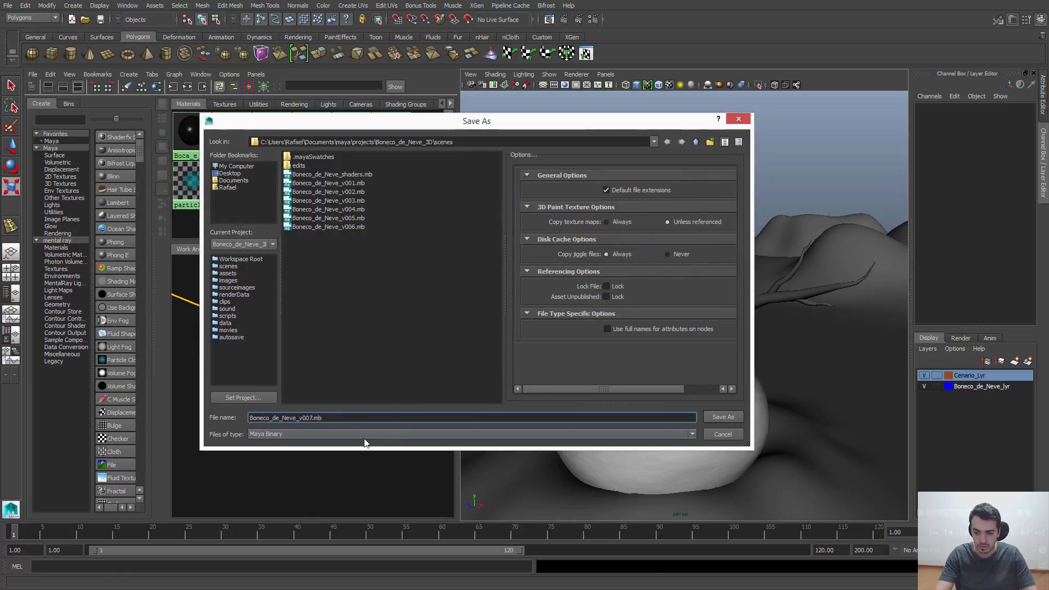
pyautogui.press('Return')
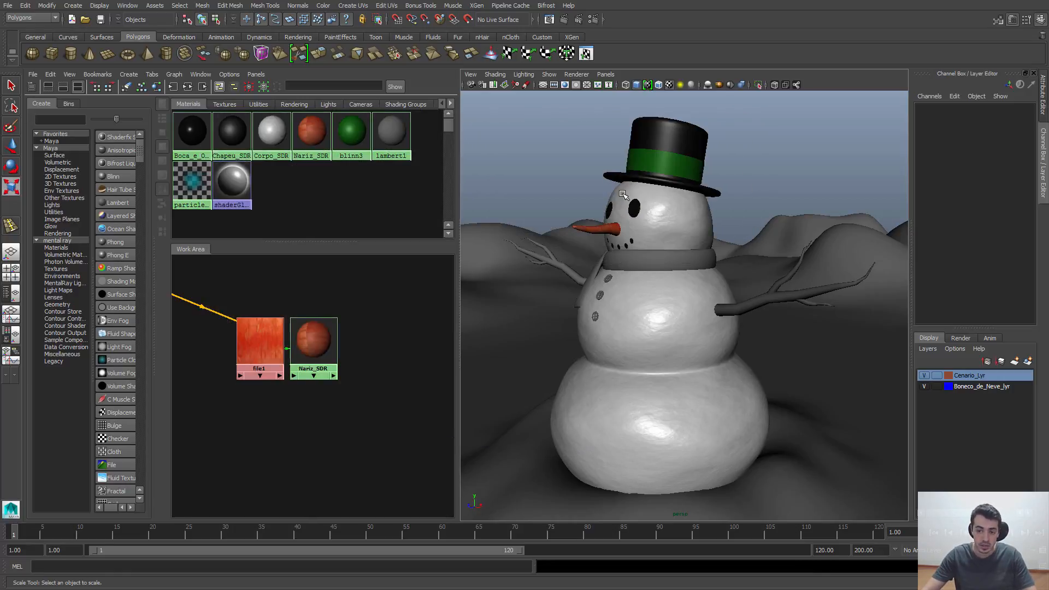
pyautogui.click(655, 263)
pyautogui.click(754, 192)
pyautogui.click(670, 260)
pyautogui.click(748, 199)
pyautogui.keyDown('alt'); pyautogui.moveTo(672, 258); pyautogui.dragTo(688, 257); pyautogui.keyUp('alt')
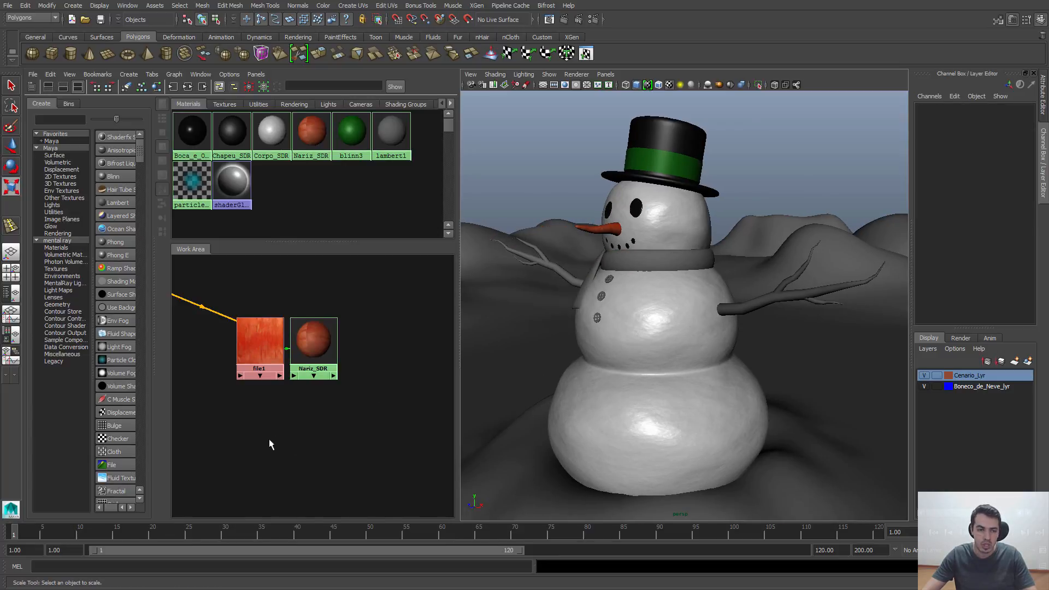
# - Clear the nose material's network from the work area and create a new Lambert material there
pyautogui.keyDown('alt'); pyautogui.moveTo(287, 431); pyautogui.dragTo(326, 355, button='middle'); pyautogui.keyUp('alt')
pyautogui.keyDown('alt'); pyautogui.moveTo(325, 355); pyautogui.dragTo(267, 372, button='right'); pyautogui.keyUp('alt')
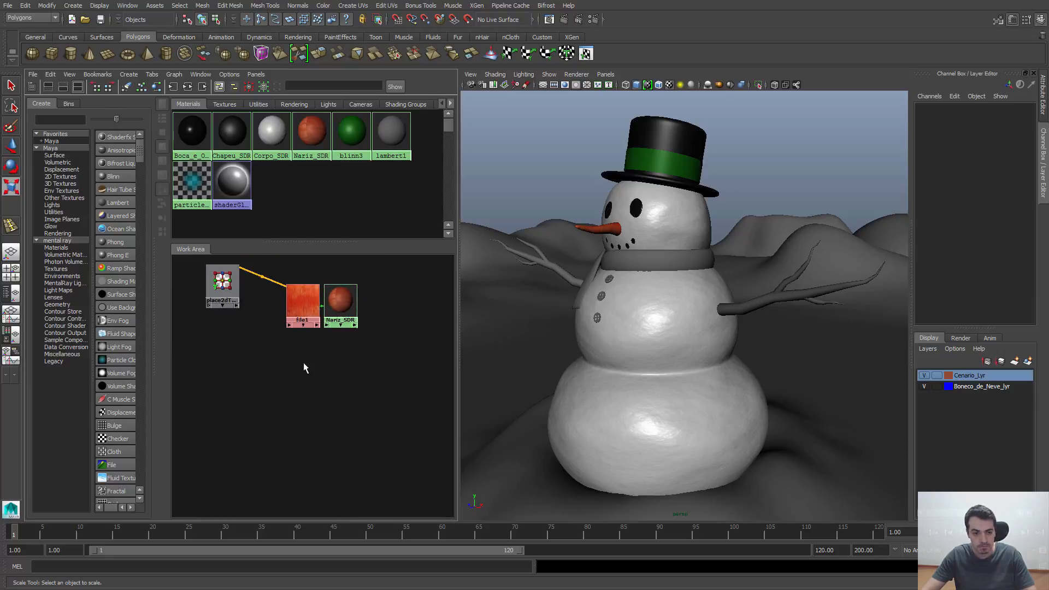
pyautogui.click(156, 86)
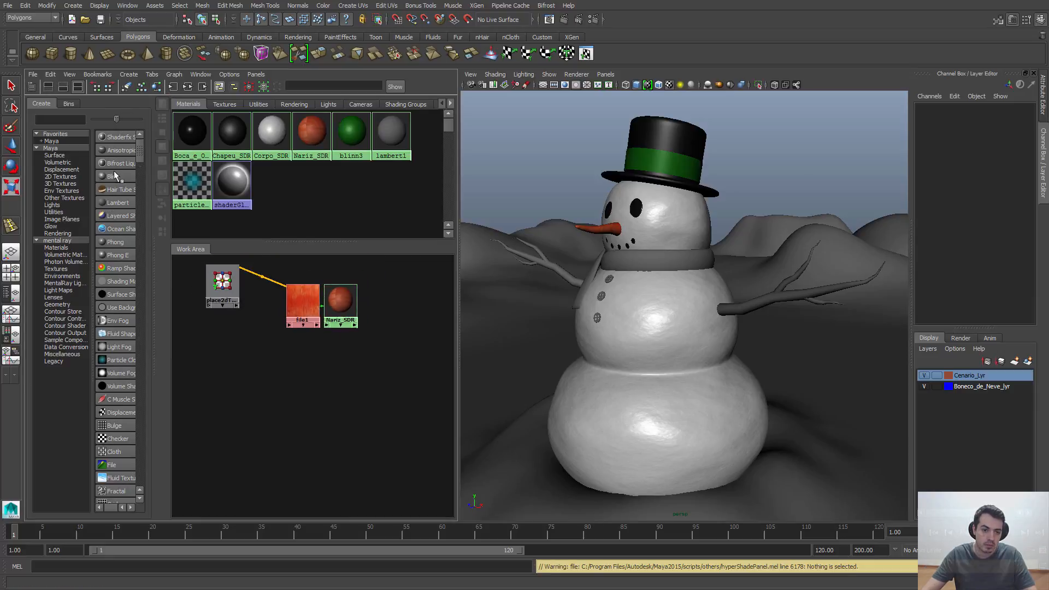
pyautogui.click(126, 86)
pyautogui.click(102, 205)
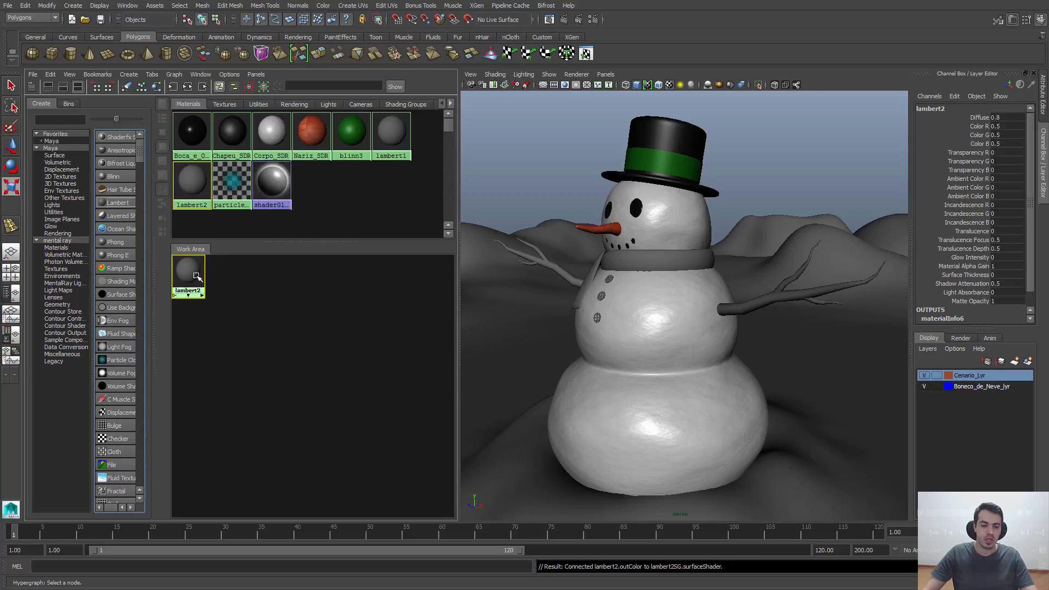
pyautogui.moveTo(196, 276); pyautogui.dragTo(265, 305)
# - Rename the new Lambert material as Cachecol_SDR and reposition its node in the work area
pyautogui.doubleClick(257, 301)
pyautogui.doubleClick(929, 134)
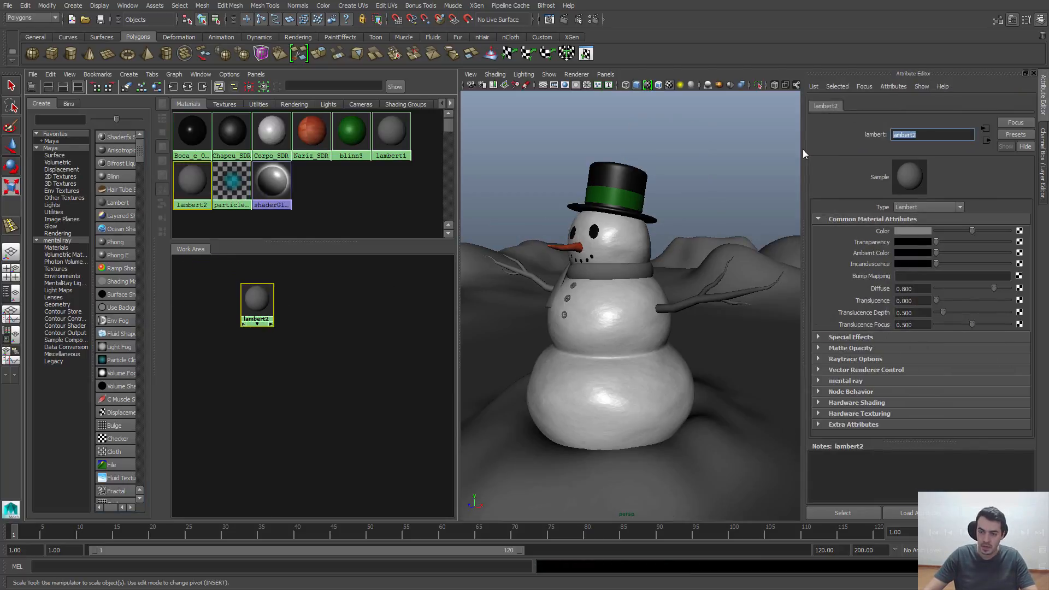
pyautogui.write('Cachecol')
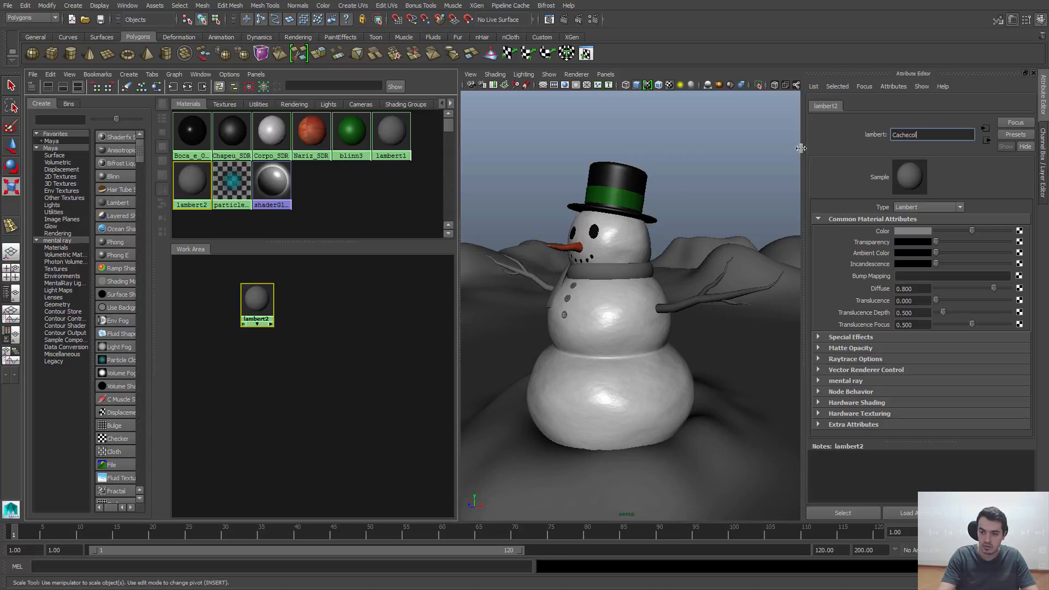
pyautogui.write('_SDR')
pyautogui.press('Return')
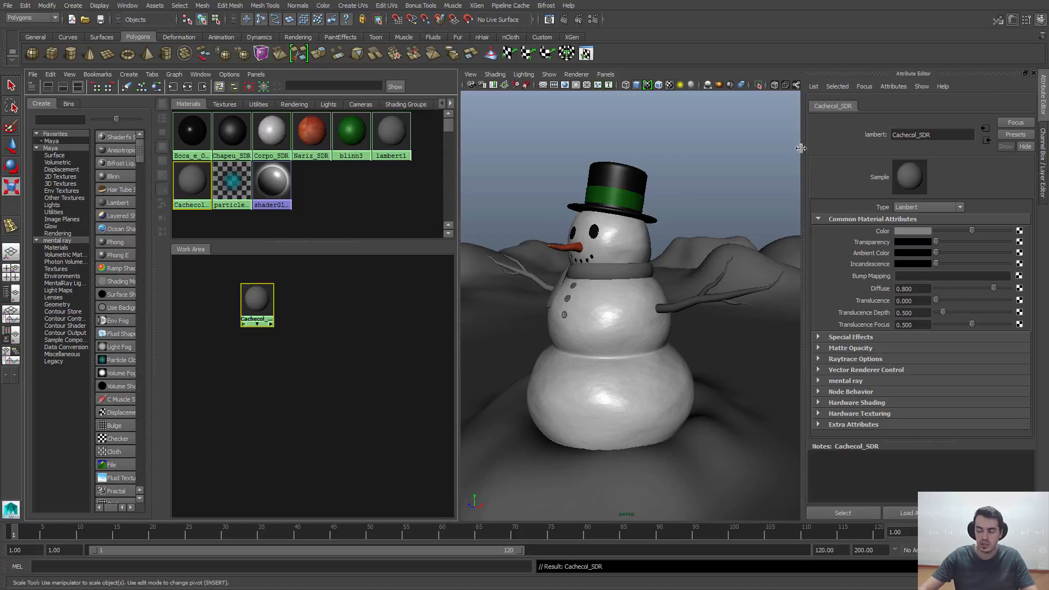
pyautogui.click(379, 379)
pyautogui.moveTo(255, 309); pyautogui.dragTo(282, 332)
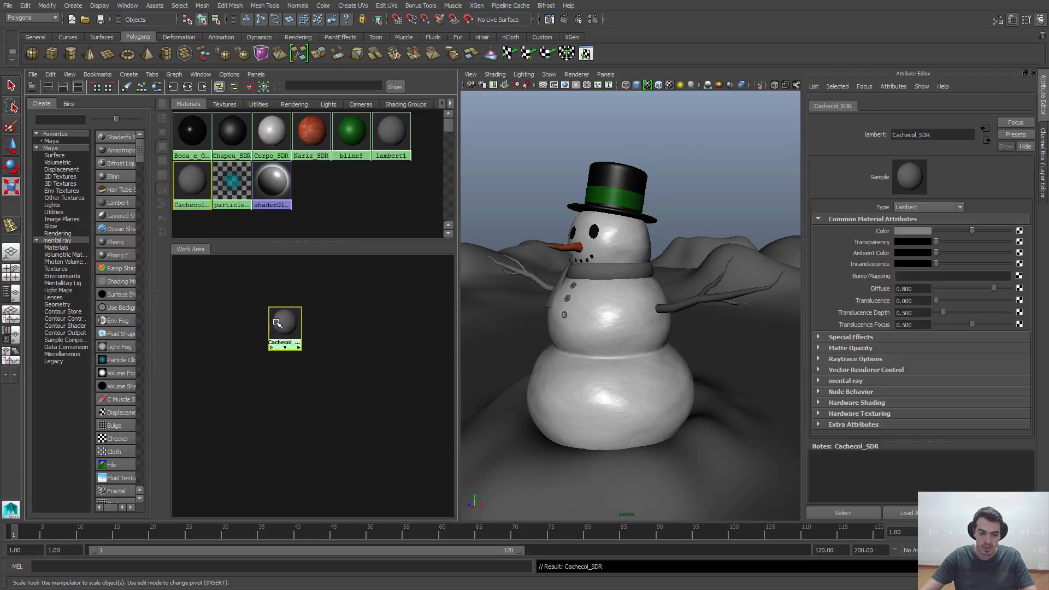
# - Connect a file texture to the Cachecol_SDR color and load FabricWool0010_M.jpg as its image
pyautogui.click(1020, 231)
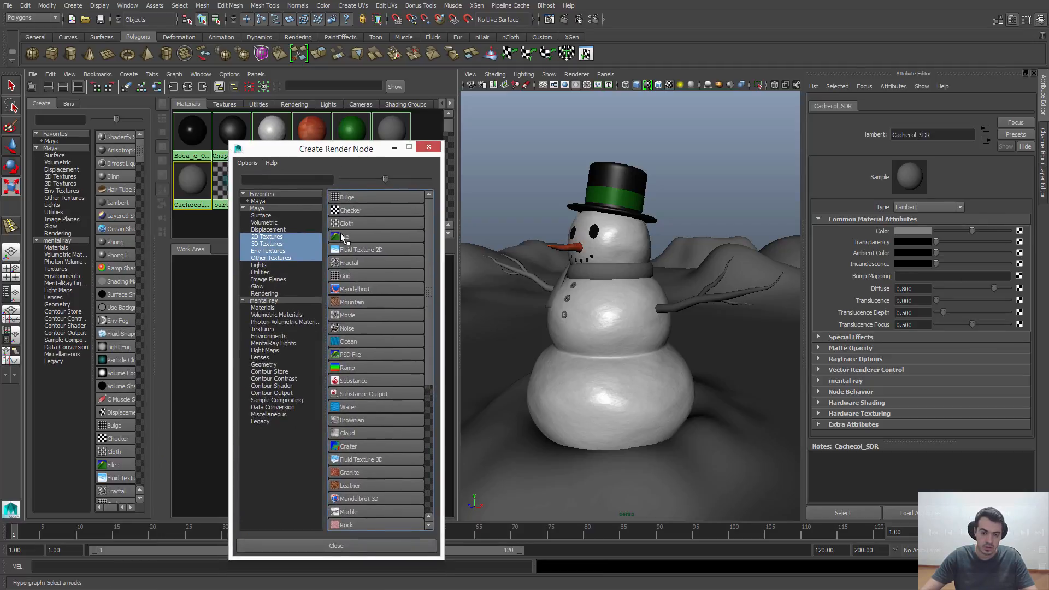
pyautogui.click(343, 236)
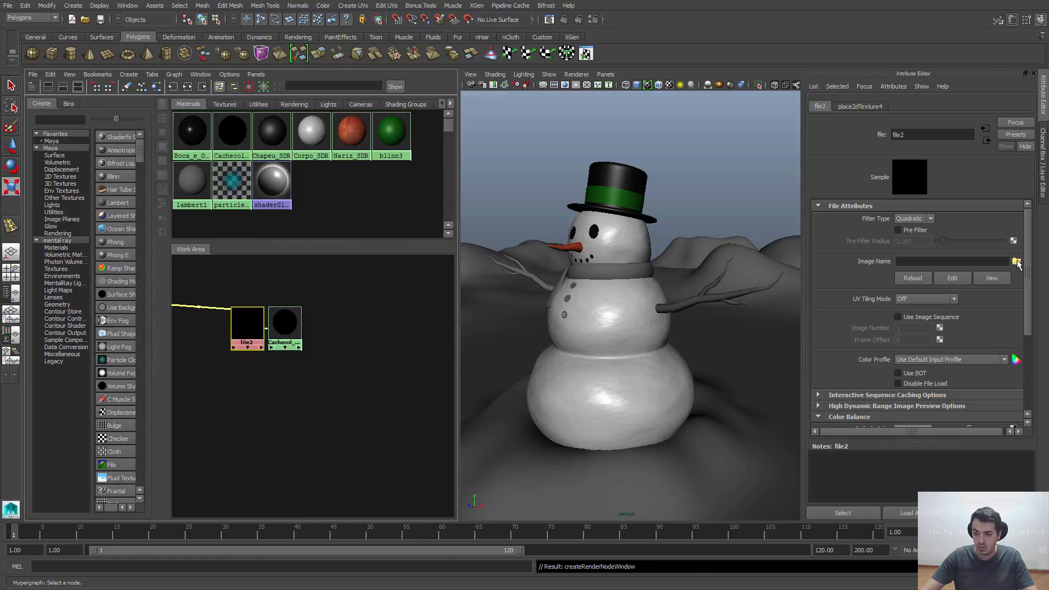
pyautogui.click(1017, 262)
pyautogui.click(320, 184)
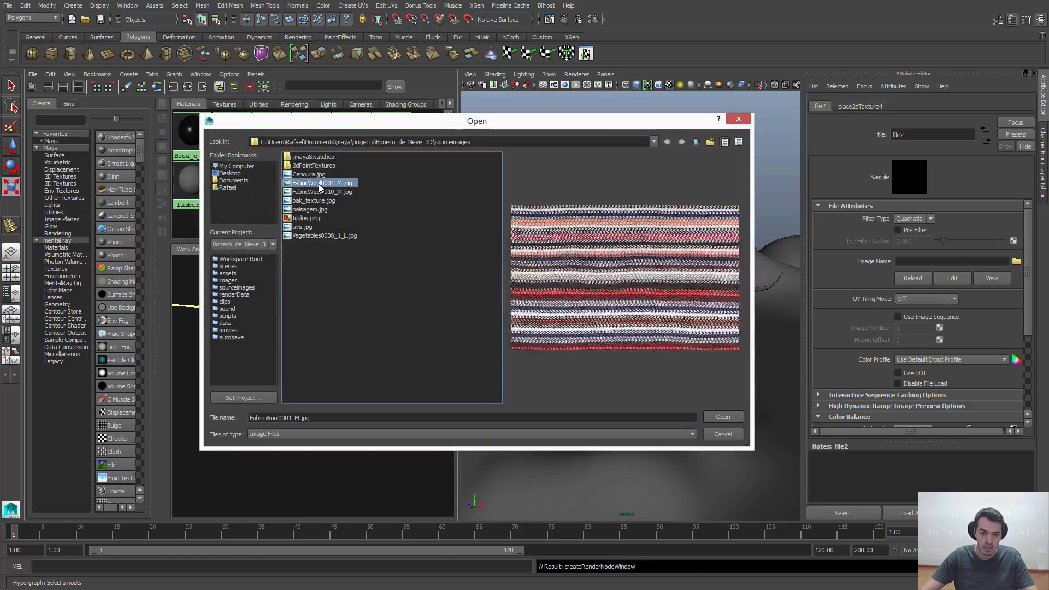
pyautogui.click(323, 192)
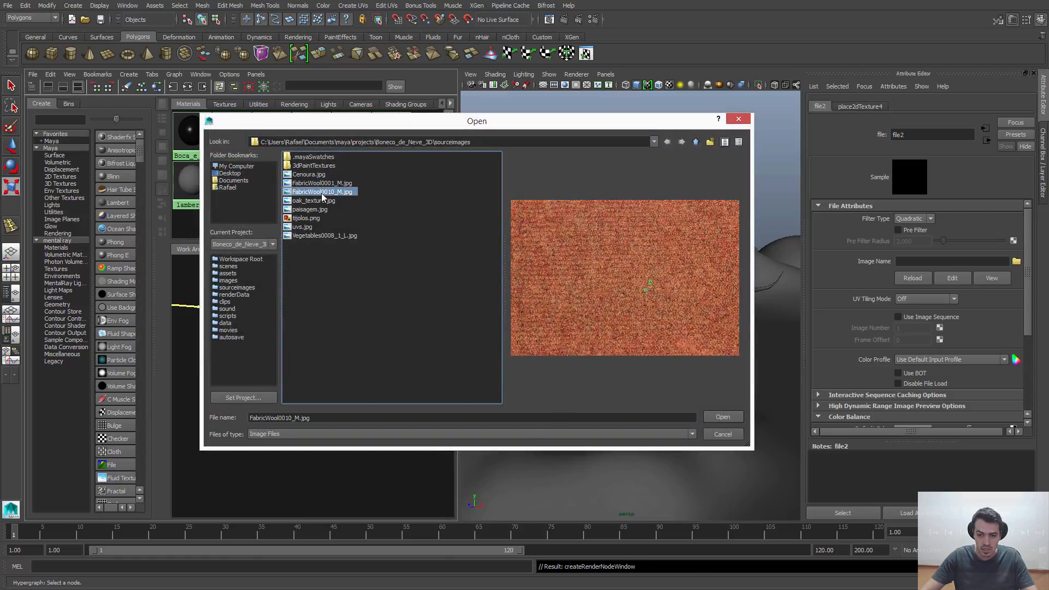
pyautogui.click(325, 184)
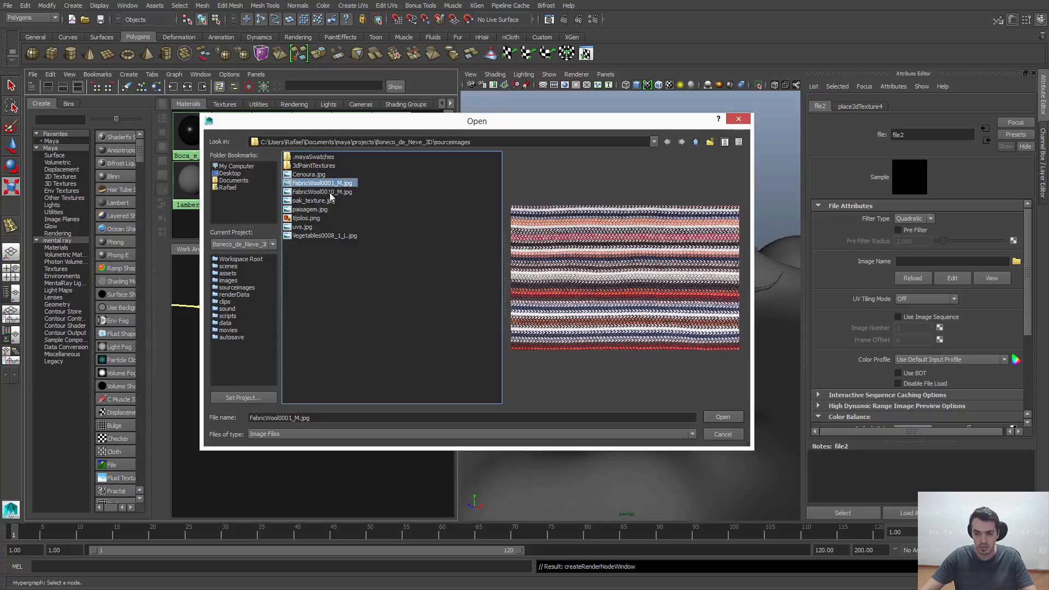
pyautogui.click(317, 193)
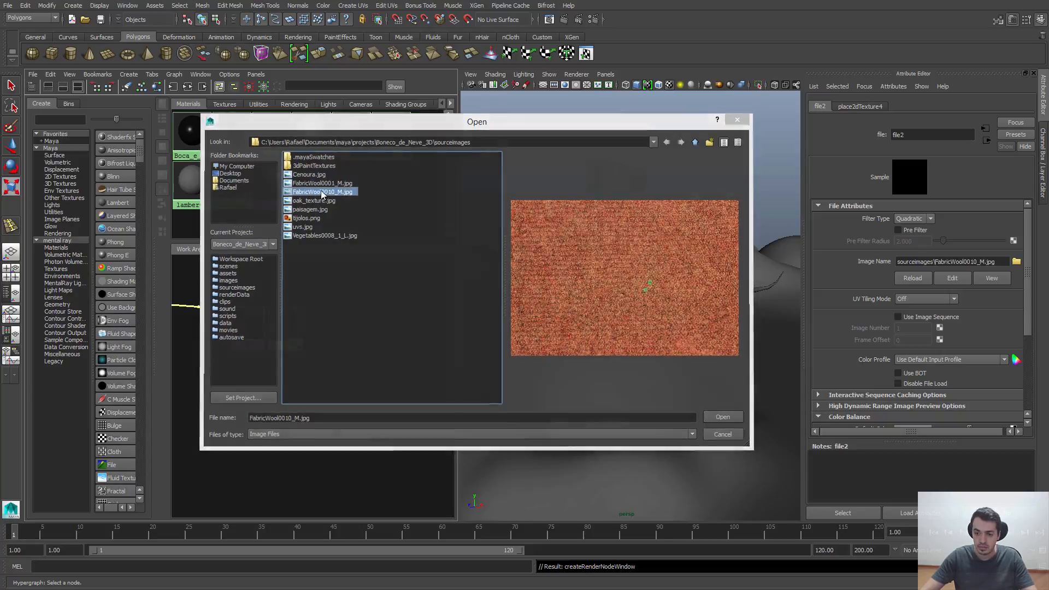
pyautogui.doubleClick(323, 193)
pyautogui.scroll(4, 350, 333)
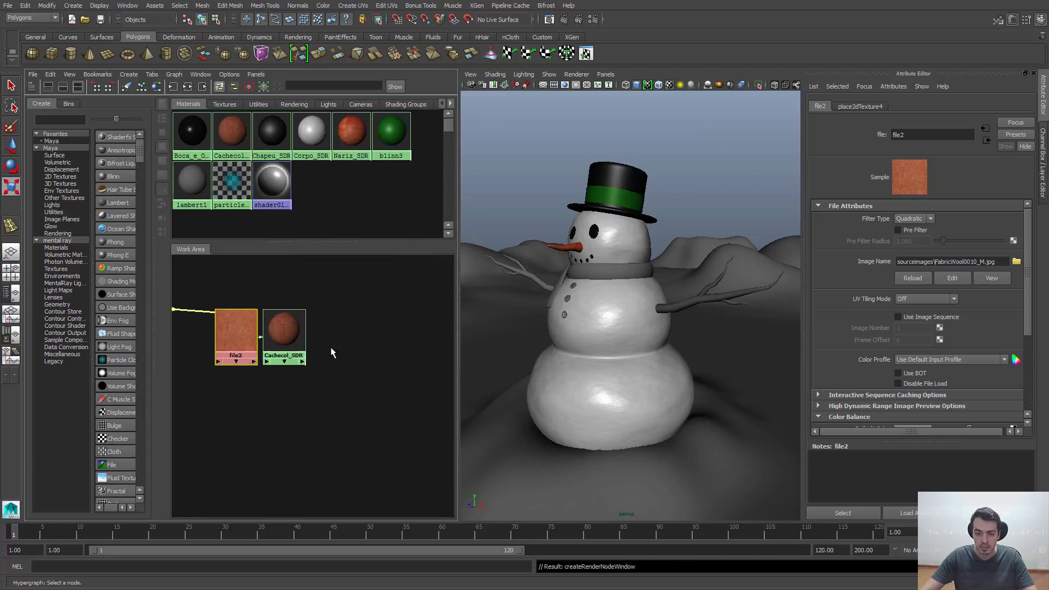
# - Assign the Cachecol_SDR material to the snowman's scarf and deselect it
pyautogui.click(600, 272)
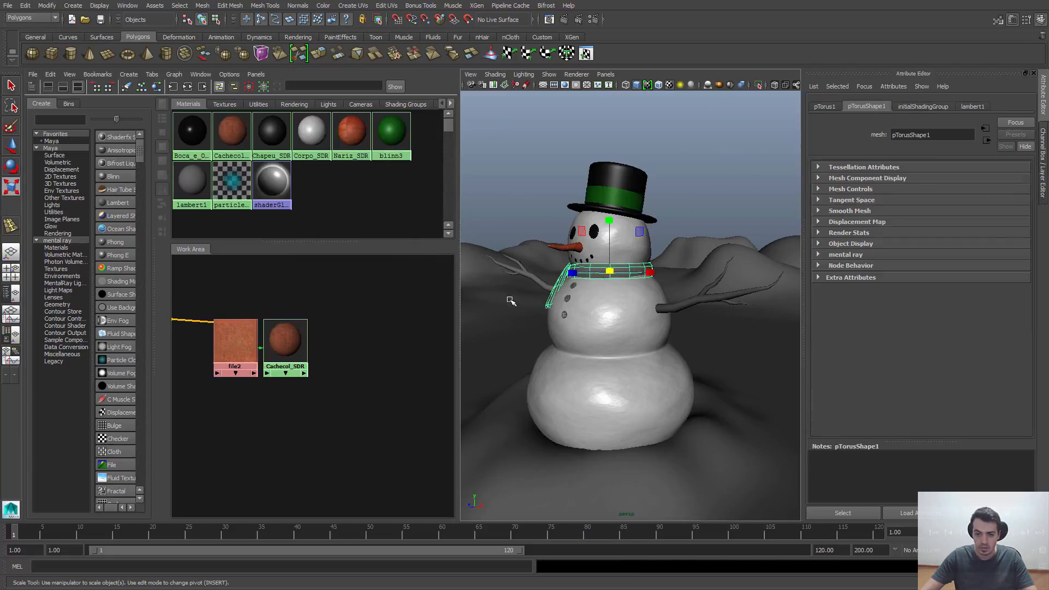
pyautogui.rightClick(285, 341)
pyautogui.moveTo(285, 341); pyautogui.dragTo(291, 313, button='right')
pyautogui.click(658, 178)
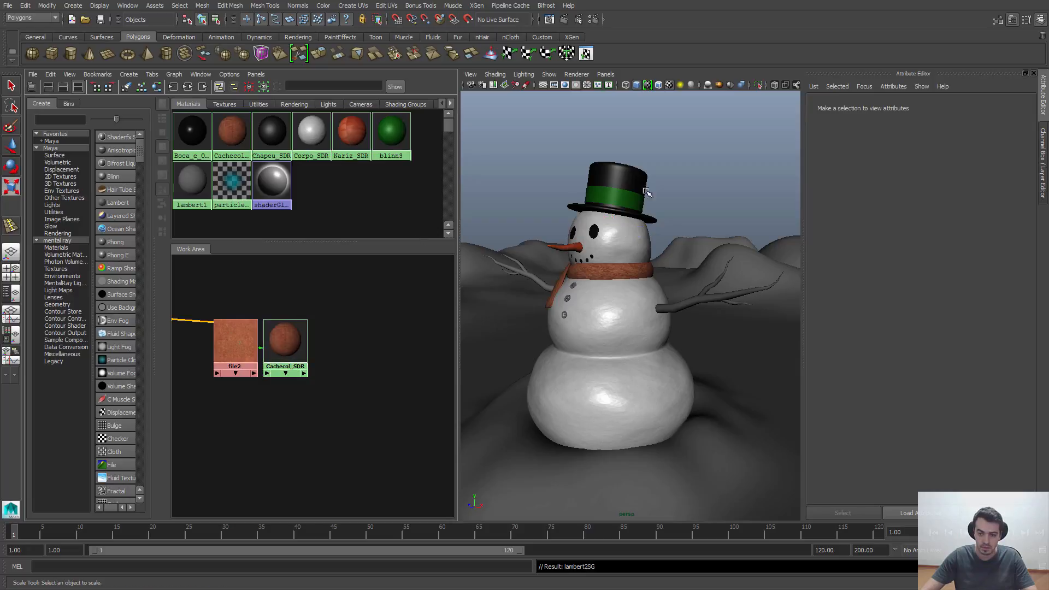
# - Examine the wool texture on the scarf's hanging end and open the scarf's UVs in the UV Texture Editor
pyautogui.keyDown('alt'); pyautogui.moveTo(579, 249); pyautogui.dragTo(738, 274); pyautogui.keyUp('alt')
pyautogui.scroll(4, 626, 283)
pyautogui.press('r')
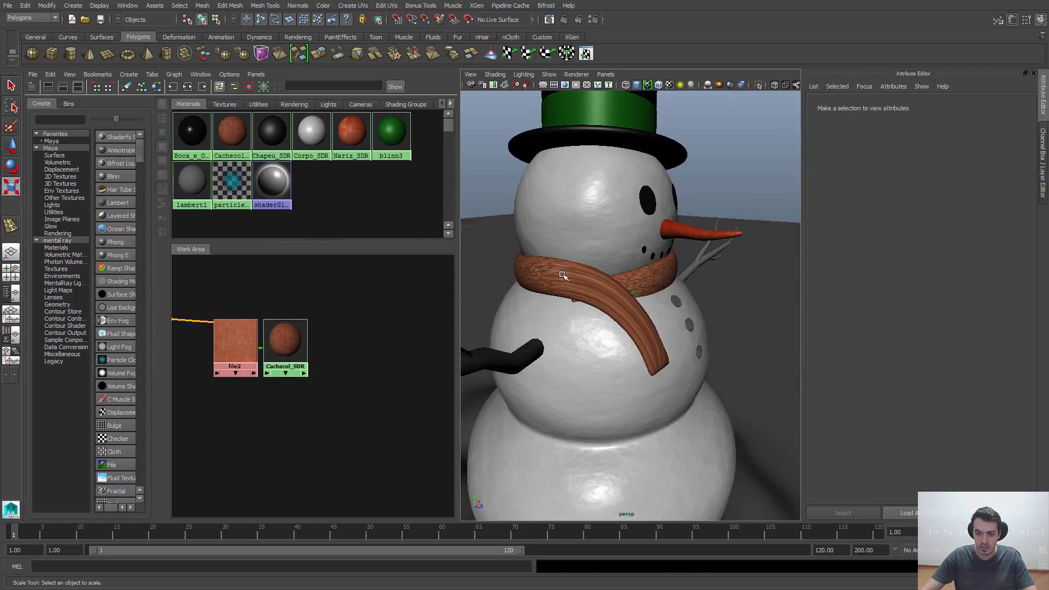
pyautogui.click(628, 316)
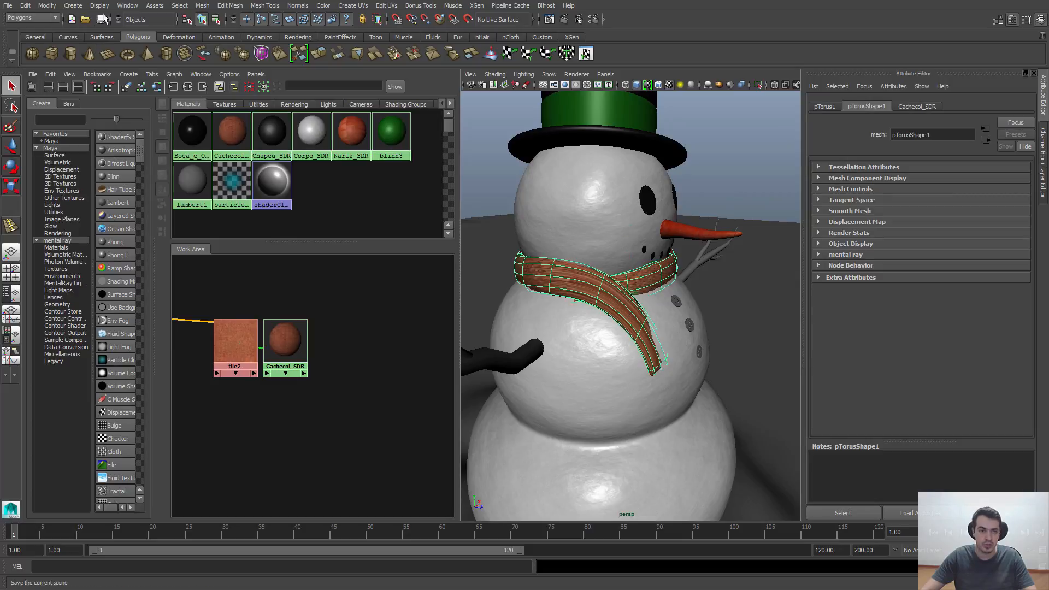
pyautogui.click(128, 6)
pyautogui.click(142, 137)
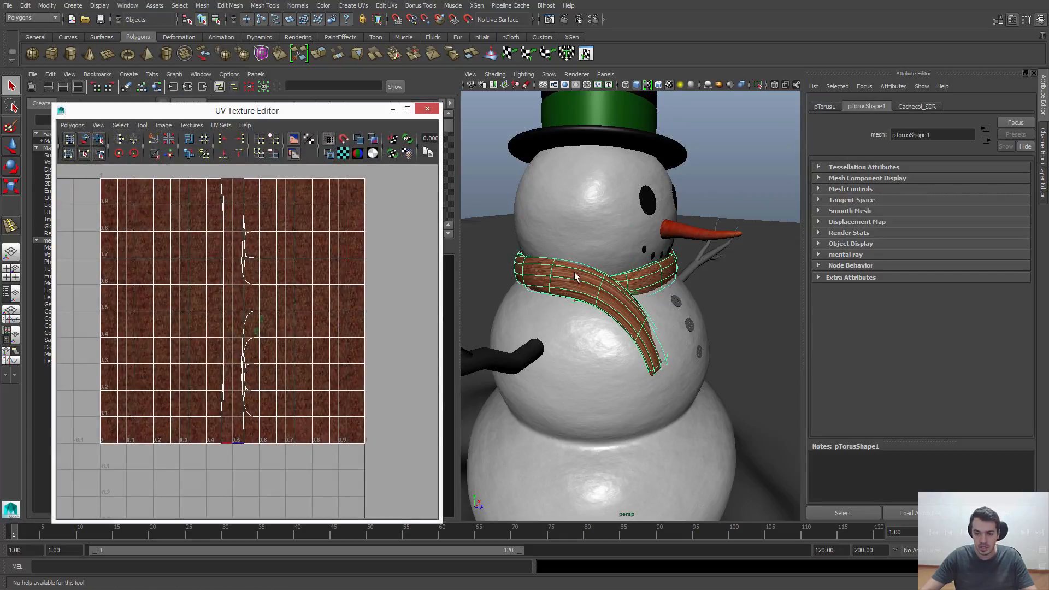
# - Select faces on the scarf's hanging end to examine their place in the UV layout, and return to object mode
pyautogui.moveTo(575, 277); pyautogui.dragTo(576, 308, button='right')
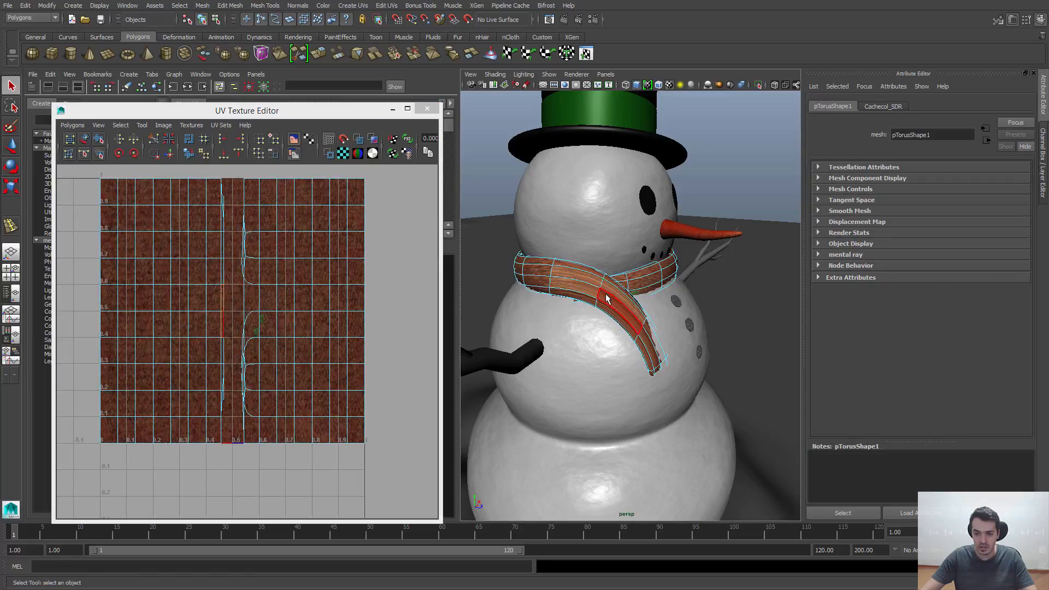
pyautogui.scroll(3, 238, 298)
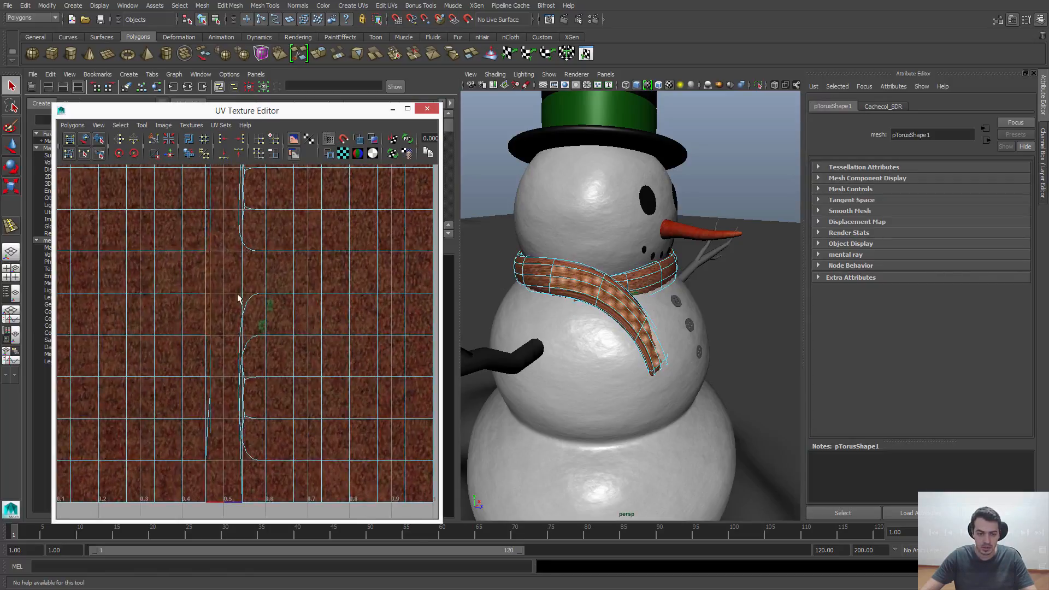
pyautogui.keyDown('alt'); pyautogui.moveTo(238, 298); pyautogui.dragTo(260, 333, button='middle'); pyautogui.keyUp('alt')
pyautogui.scroll(3, 309, 351)
pyautogui.scroll(1, 260, 333)
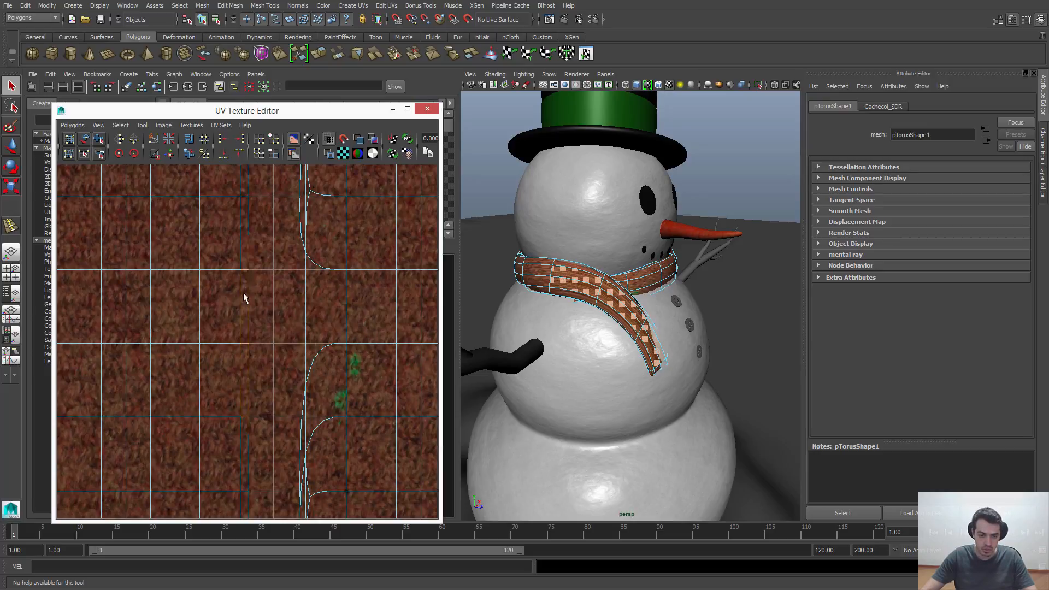
pyautogui.scroll(-4, 562, 304)
pyautogui.moveTo(607, 289); pyautogui.dragTo(641, 275, button='right')
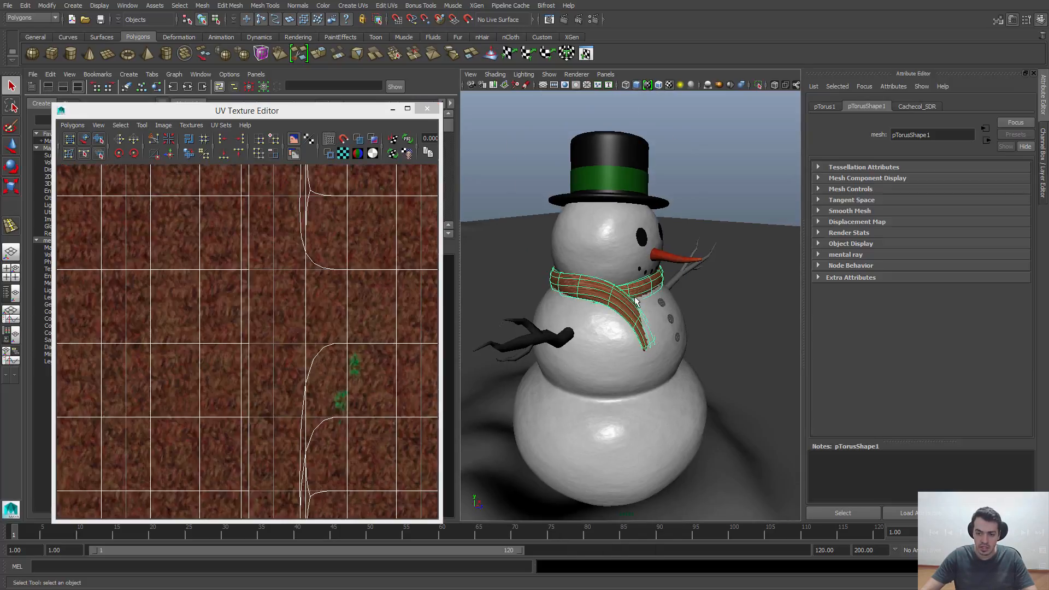
# - Deselect the scarf, examine its texture around the neck from the other side, and close the UV Texture Editor
pyautogui.keyDown('alt'); pyautogui.moveTo(677, 315); pyautogui.dragTo(608, 314); pyautogui.keyUp('alt')
pyautogui.click(710, 146)
pyautogui.keyDown('alt'); pyautogui.moveTo(711, 303); pyautogui.dragTo(650, 313); pyautogui.keyUp('alt')
pyautogui.scroll(4, 650, 313)
pyautogui.keyDown('alt'); pyautogui.moveTo(651, 313); pyautogui.dragTo(665, 323, button='middle'); pyautogui.keyUp('alt')
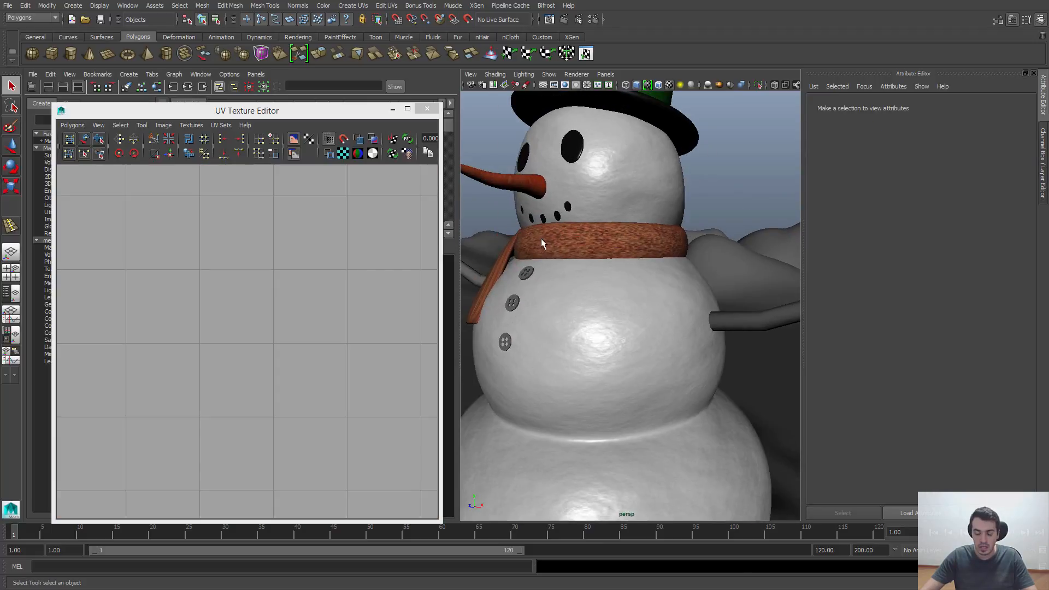
pyautogui.keyDown('alt'); pyautogui.moveTo(598, 250); pyautogui.dragTo(523, 259); pyautogui.keyUp('alt')
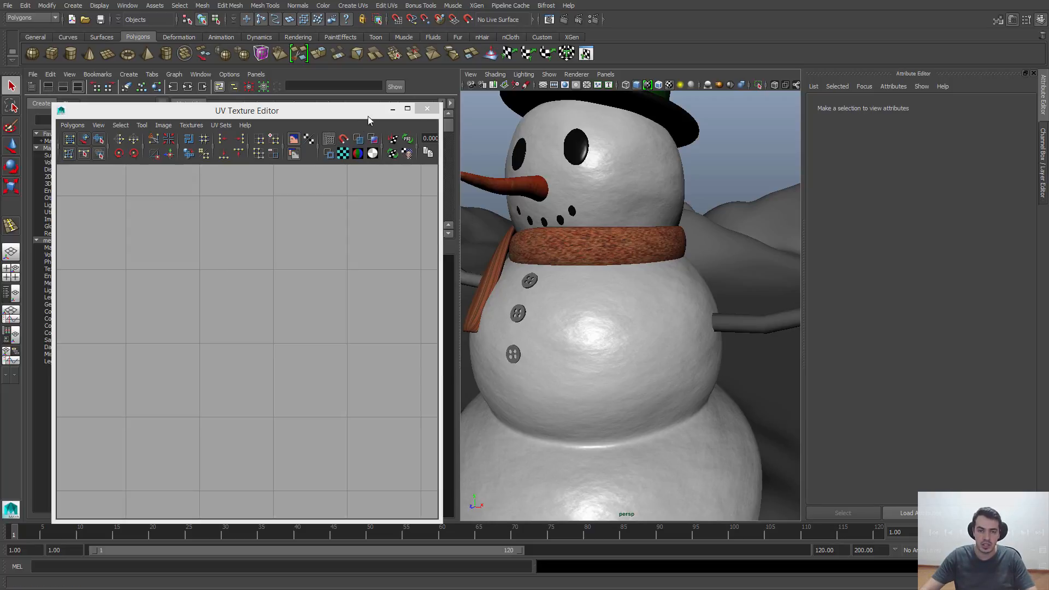
pyautogui.click(420, 112)
# - Apply Automatic Mapping to the scarf's UVs and clear the selection
pyautogui.click(559, 244)
pyautogui.click(670, 161)
pyautogui.keyDown('alt'); pyautogui.moveTo(671, 164); pyautogui.dragTo(687, 241); pyautogui.keyUp('alt')
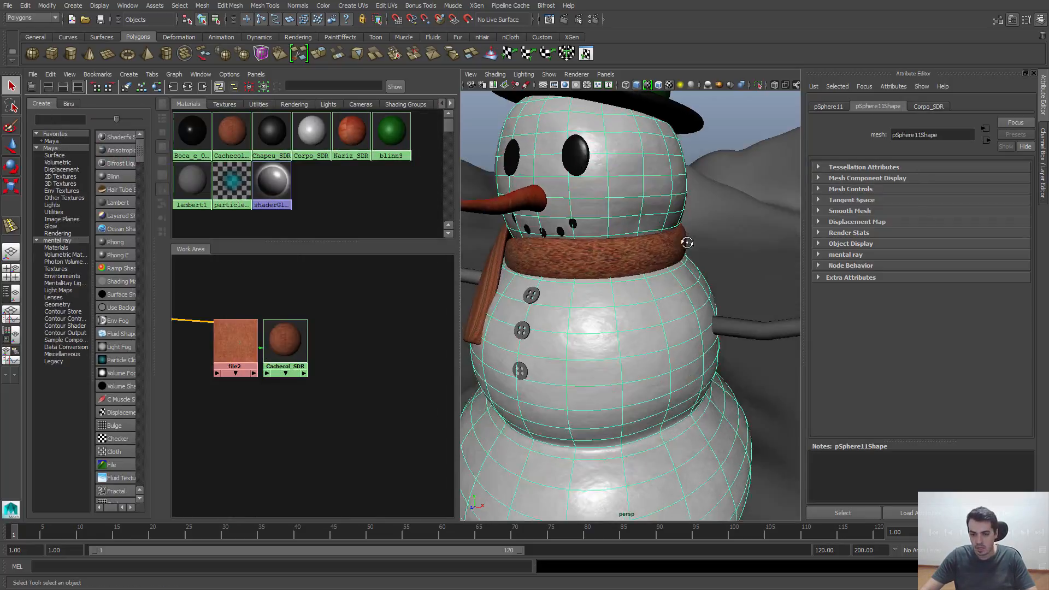
pyautogui.scroll(-3, 672, 208)
pyautogui.click(657, 143)
pyautogui.click(733, 119)
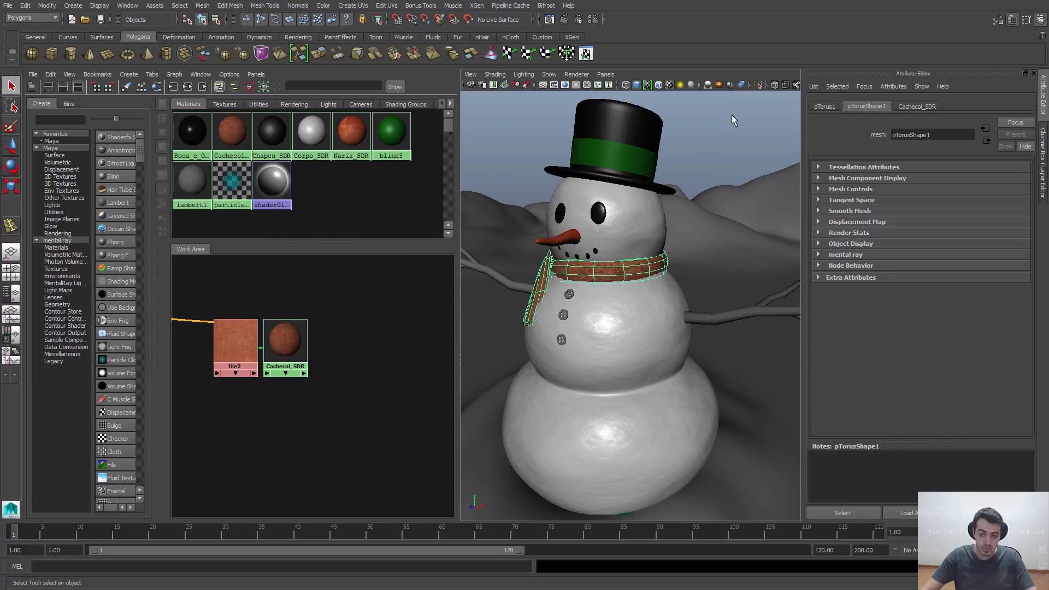
pyautogui.keyDown('alt'); pyautogui.moveTo(732, 119); pyautogui.dragTo(490, 167); pyautogui.keyUp('alt')
pyautogui.click(625, 269)
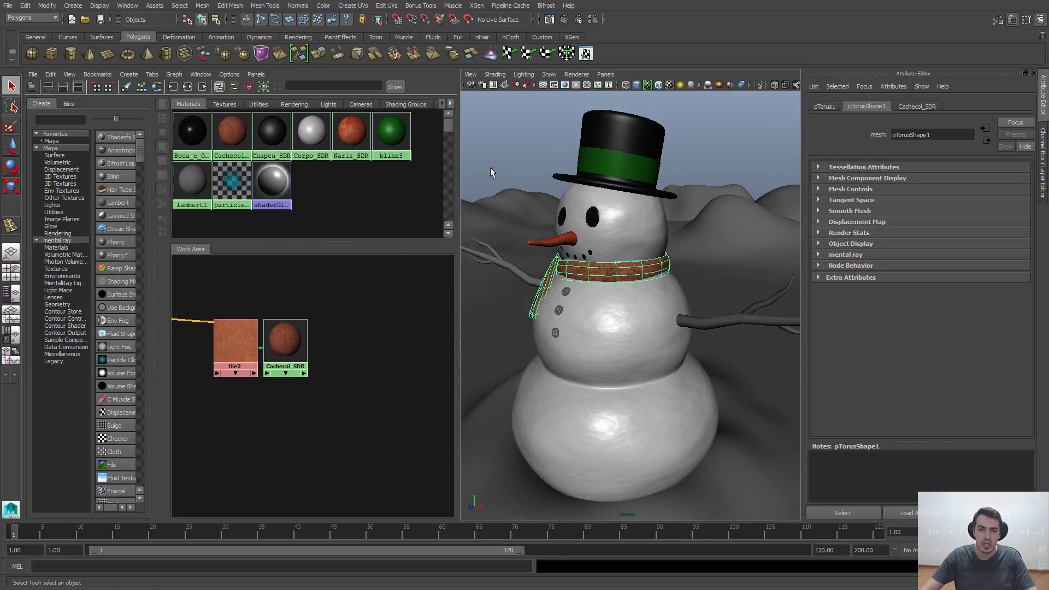
pyautogui.click(352, 7)
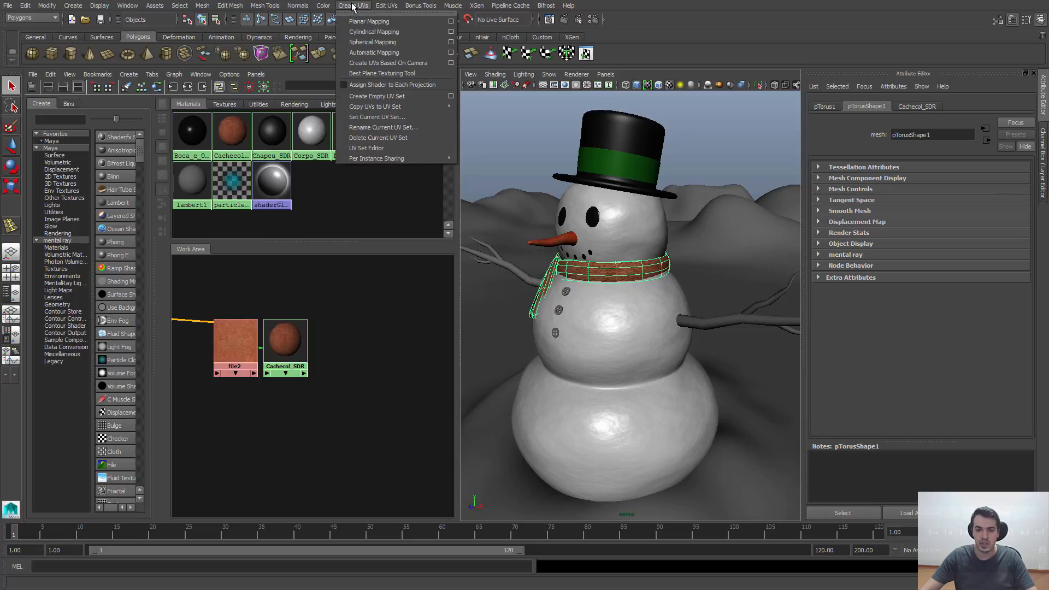
pyautogui.click(374, 52)
pyautogui.click(710, 162)
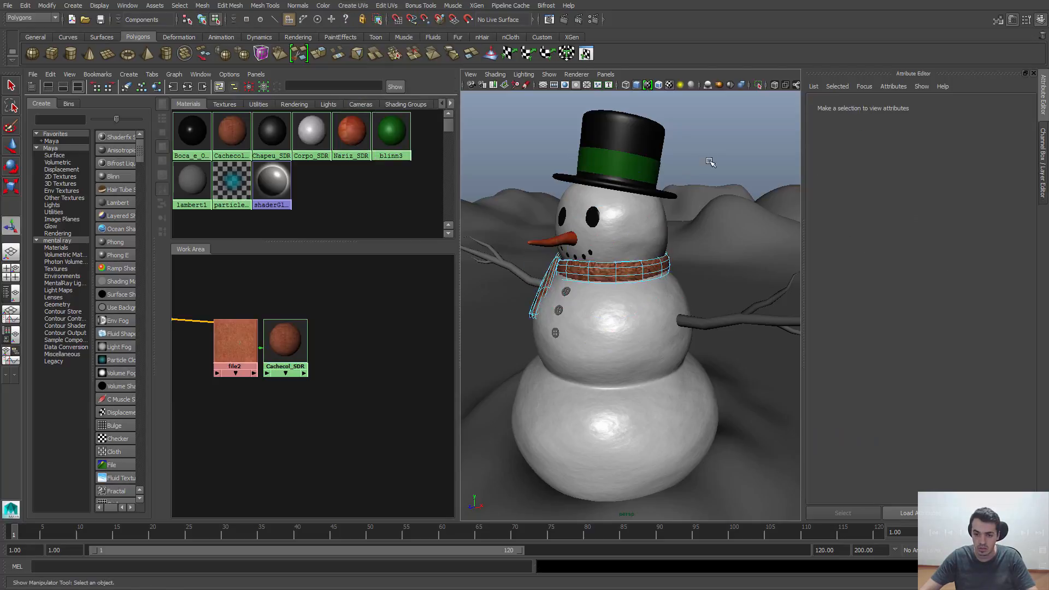
# - Return the scarf to object mode, clear the selection, and examine the remapped wool texture around the neck
pyautogui.moveTo(637, 271); pyautogui.dragTo(651, 267, button='right')
pyautogui.click(624, 275)
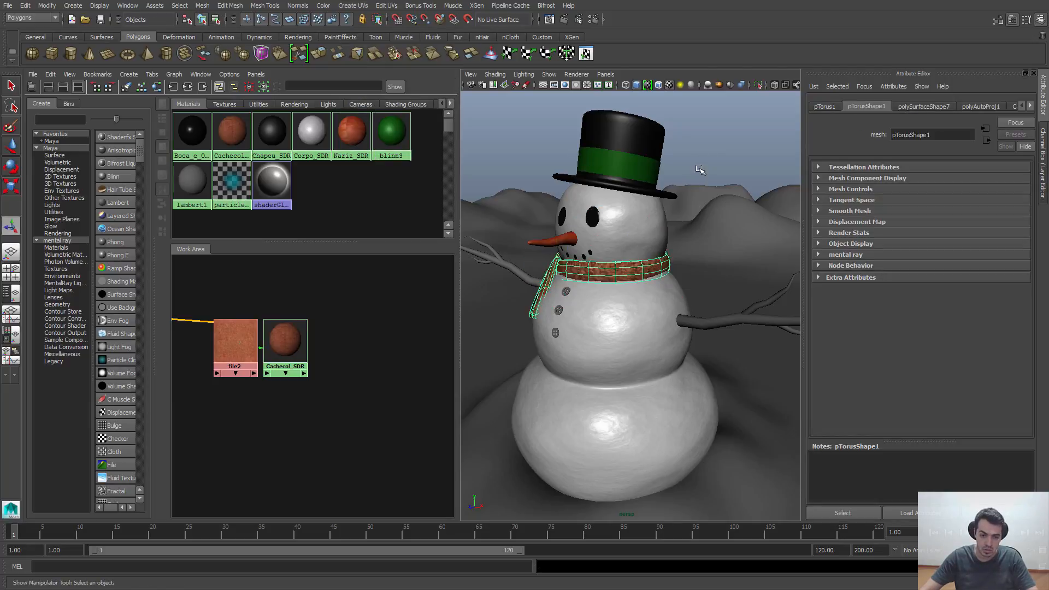
pyautogui.click(703, 172)
pyautogui.keyDown('alt'); pyautogui.moveTo(618, 250); pyautogui.dragTo(722, 249); pyautogui.keyUp('alt')
pyautogui.keyDown('alt'); pyautogui.moveTo(657, 292); pyautogui.dragTo(584, 295); pyautogui.keyUp('alt')
pyautogui.keyDown('alt'); pyautogui.moveTo(583, 295); pyautogui.dragTo(629, 309, button='right'); pyautogui.keyUp('alt')
pyautogui.keyDown('alt'); pyautogui.moveTo(597, 275); pyautogui.dragTo(609, 323, button='middle'); pyautogui.keyUp('alt')
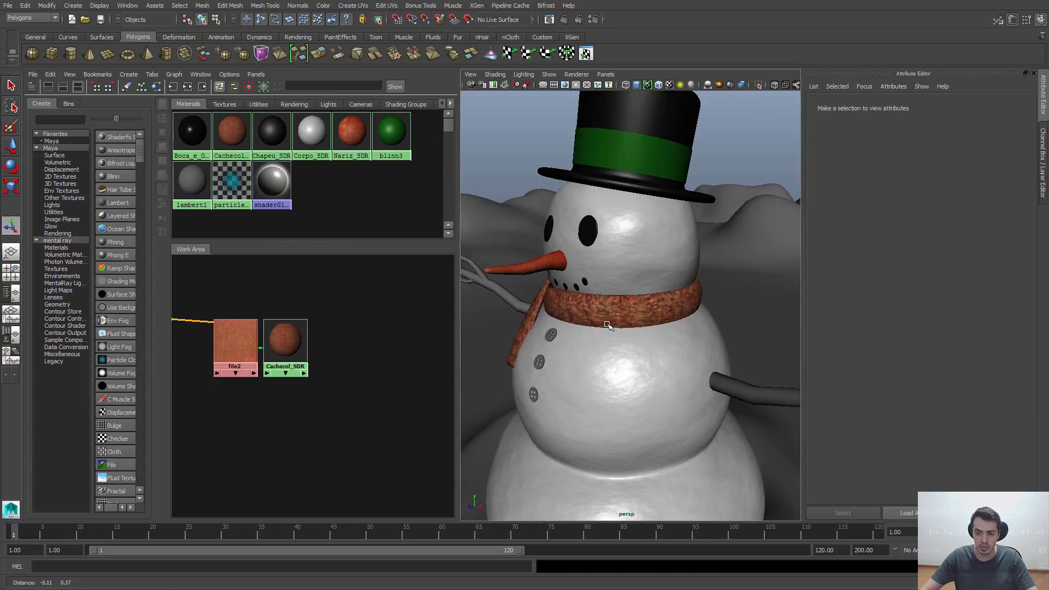
pyautogui.keyDown('alt'); pyautogui.moveTo(609, 323); pyautogui.dragTo(684, 375, button='right'); pyautogui.keyUp('alt')
pyautogui.keyDown('alt'); pyautogui.moveTo(612, 309); pyautogui.dragTo(659, 322); pyautogui.keyUp('alt')
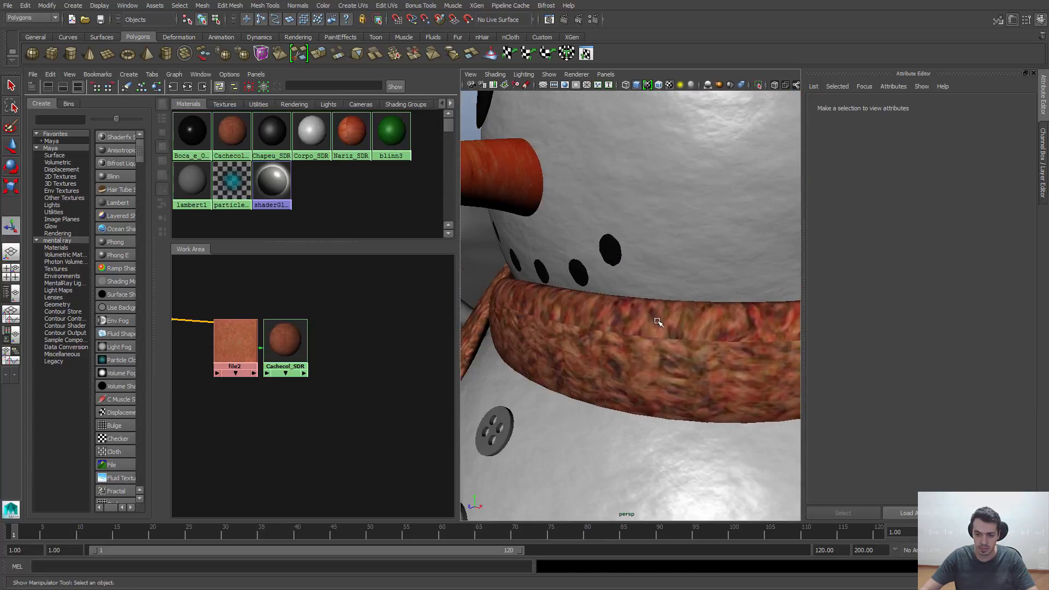
# - Examine the scarf's automatically mapped UV layout in the UV Texture Editor, and close the editor
pyautogui.click(589, 323)
pyautogui.click(127, 6)
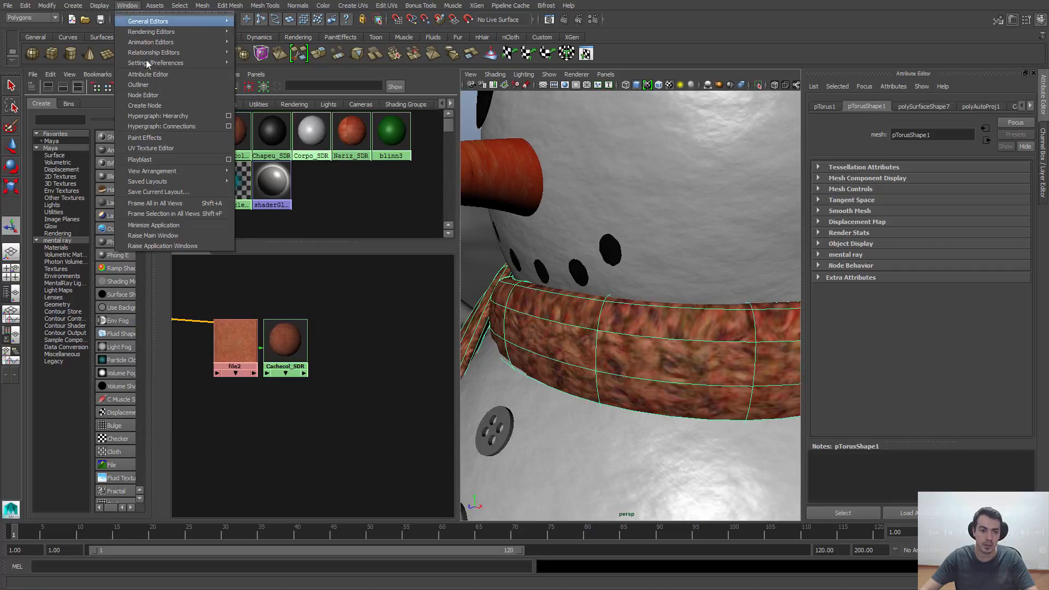
pyautogui.click(139, 149)
pyautogui.scroll(-5, 77, 270)
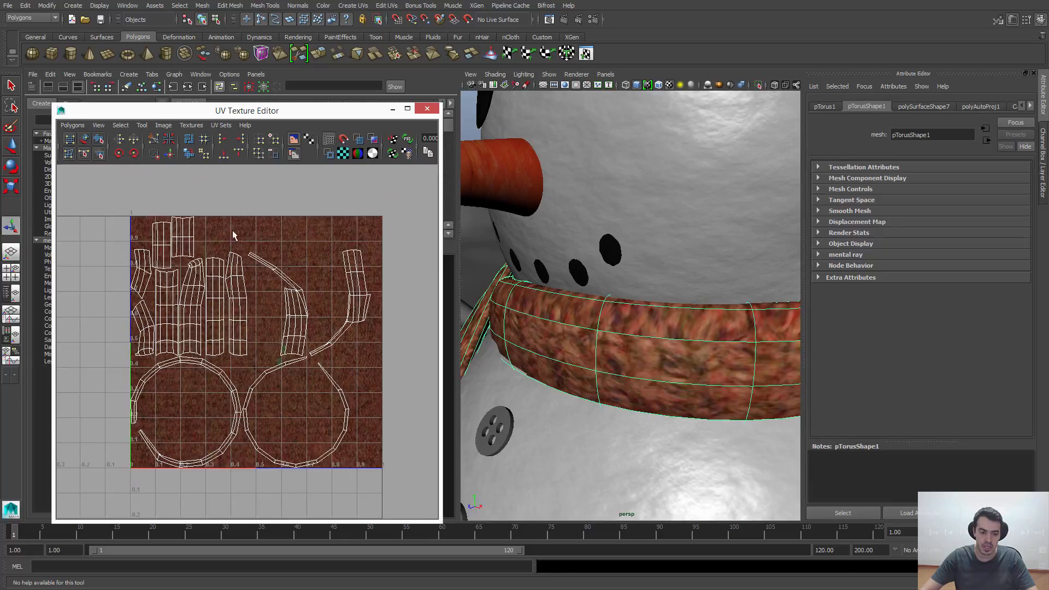
pyautogui.click(427, 109)
# - Deselect the scarf and examine the scale and fit of its wool texture from several angles and distances
pyautogui.keyDown('alt'); pyautogui.moveTo(714, 377); pyautogui.dragTo(605, 370, button='right'); pyautogui.keyUp('alt')
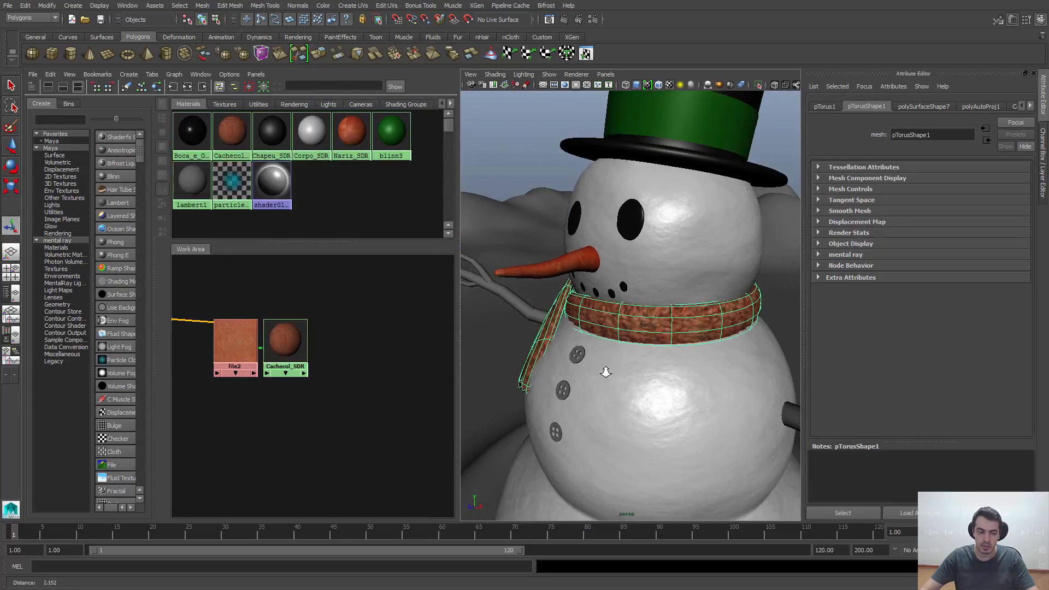
pyautogui.keyDown('alt'); pyautogui.moveTo(656, 373); pyautogui.dragTo(608, 351, button='middle'); pyautogui.keyUp('alt')
pyautogui.keyDown('alt'); pyautogui.moveTo(608, 351); pyautogui.dragTo(624, 347); pyautogui.keyUp('alt')
pyautogui.click(767, 237)
pyautogui.keyDown('alt'); pyautogui.moveTo(585, 307); pyautogui.dragTo(712, 316); pyautogui.keyUp('alt')
pyautogui.keyDown('alt'); pyautogui.moveTo(645, 338); pyautogui.dragTo(583, 344); pyautogui.keyUp('alt')
pyautogui.keyDown('alt'); pyautogui.moveTo(583, 344); pyautogui.dragTo(531, 328, button='right'); pyautogui.keyUp('alt')
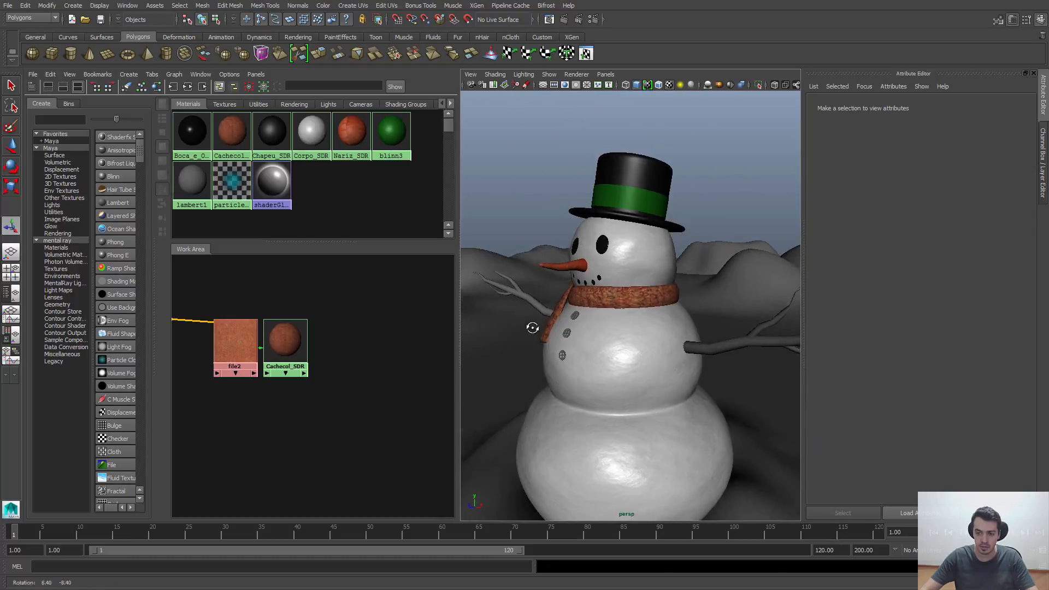
pyautogui.keyDown('alt'); pyautogui.moveTo(531, 328); pyautogui.dragTo(595, 320); pyautogui.keyUp('alt')
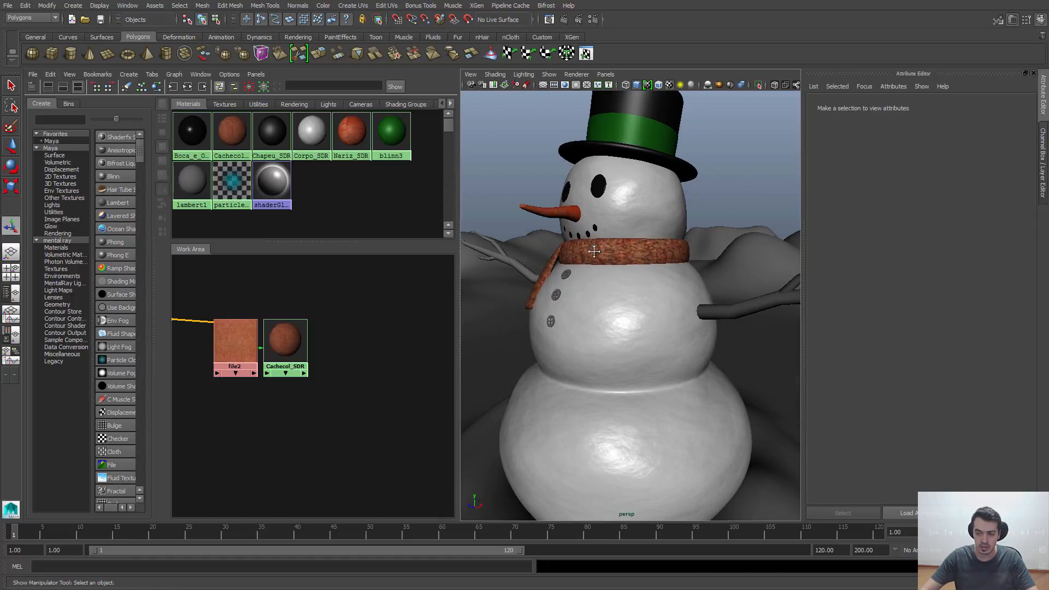
pyautogui.keyDown('alt'); pyautogui.moveTo(593, 251); pyautogui.dragTo(593, 262, button='middle'); pyautogui.keyUp('alt')
pyautogui.keyDown('alt'); pyautogui.moveTo(593, 262); pyautogui.dragTo(632, 309, button='right'); pyautogui.keyUp('alt')
pyautogui.keyDown('alt'); pyautogui.moveTo(632, 308); pyautogui.dragTo(634, 301, button='middle'); pyautogui.keyUp('alt')
pyautogui.moveTo(634, 300)
pyautogui.keyDown('alt'); pyautogui.mouseDown()
pyautogui.moveTo(656, 302)
pyautogui.moveTo(626, 303)
pyautogui.mouseUp(); pyautogui.keyUp('alt')
pyautogui.keyDown('alt'); pyautogui.moveTo(625, 304); pyautogui.dragTo(694, 322, button='right'); pyautogui.keyUp('alt')
pyautogui.keyDown('alt'); pyautogui.moveTo(634, 241); pyautogui.dragTo(633, 304, button='middle'); pyautogui.keyUp('alt')
pyautogui.keyDown('alt'); pyautogui.moveTo(633, 304); pyautogui.dragTo(508, 264, button='right'); pyautogui.keyUp('alt')
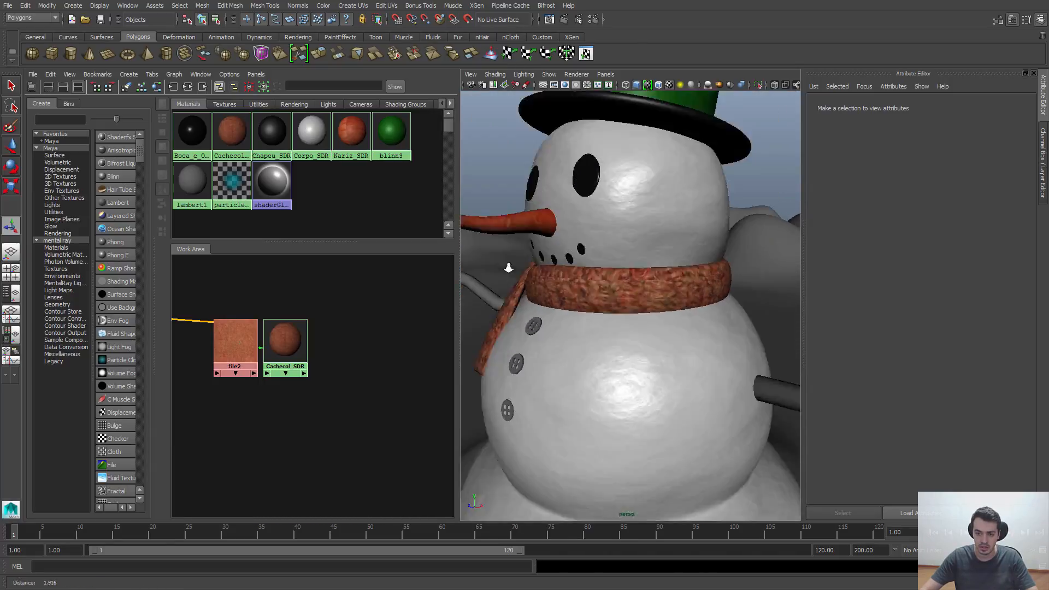
pyautogui.keyDown('alt'); pyautogui.moveTo(509, 265); pyautogui.dragTo(564, 273); pyautogui.keyUp('alt')
pyautogui.keyDown('alt'); pyautogui.moveTo(564, 274); pyautogui.dragTo(583, 241, button='right'); pyautogui.keyUp('alt')
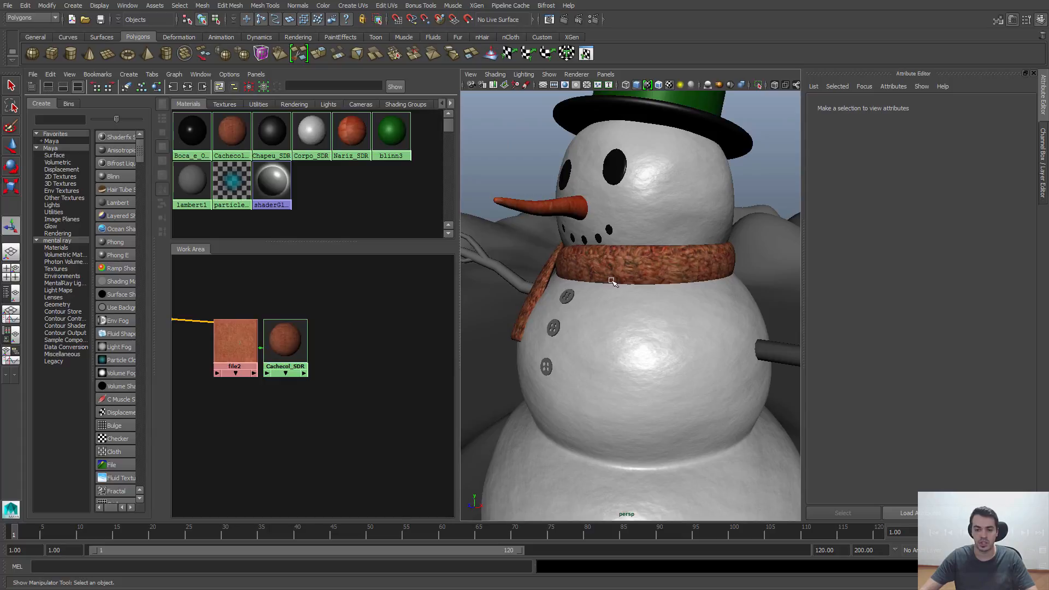
pyautogui.keyDown('alt'); pyautogui.moveTo(611, 281); pyautogui.dragTo(597, 272, button='right'); pyautogui.keyUp('alt')
pyautogui.keyDown('alt'); pyautogui.moveTo(597, 272); pyautogui.dragTo(594, 272, button='middle'); pyautogui.keyUp('alt')
# - Set Repeat UV to 2 in both directions on the placement node of the scarf's wool texture
pyautogui.keyDown('alt'); pyautogui.moveTo(249, 351); pyautogui.dragTo(340, 352, button='middle'); pyautogui.keyUp('alt')
pyautogui.keyDown('alt'); pyautogui.moveTo(339, 352); pyautogui.dragTo(323, 352, button='right'); pyautogui.keyUp('alt')
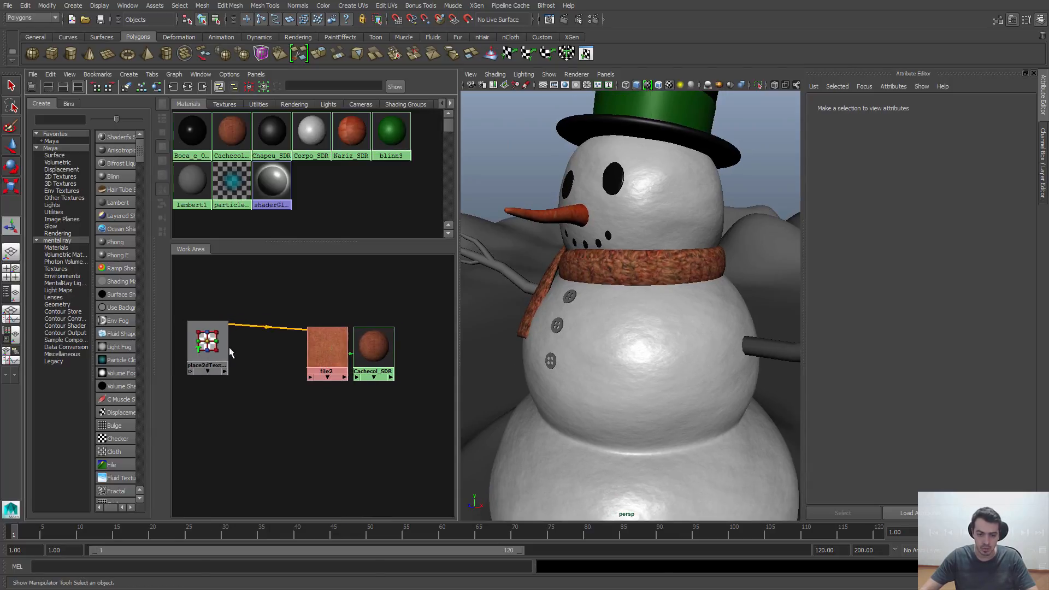
pyautogui.moveTo(226, 351); pyautogui.dragTo(265, 366)
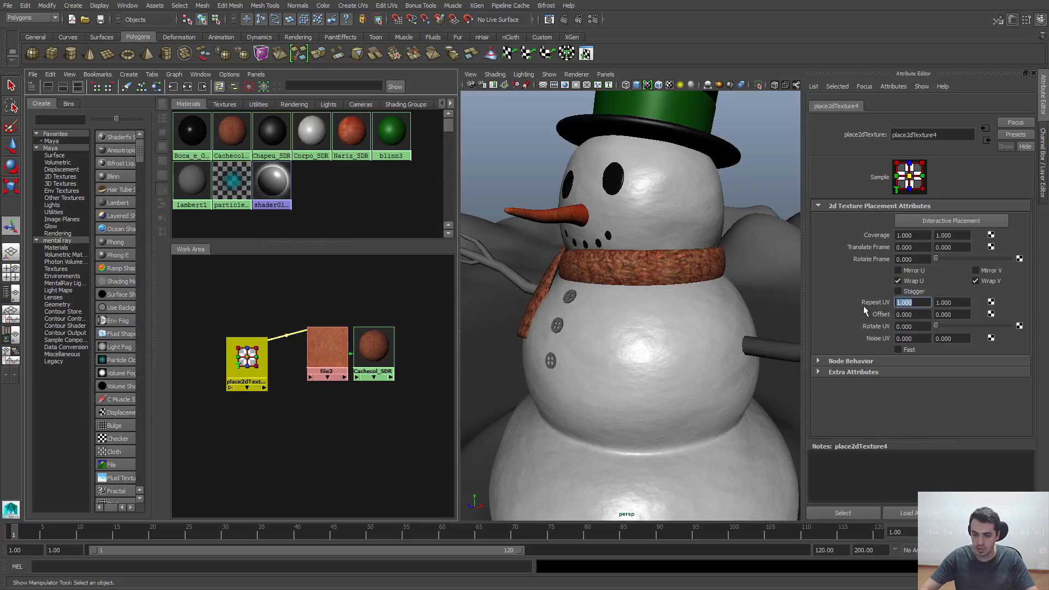
pyautogui.write('2')
pyautogui.press('Return')
pyautogui.click(949, 303)
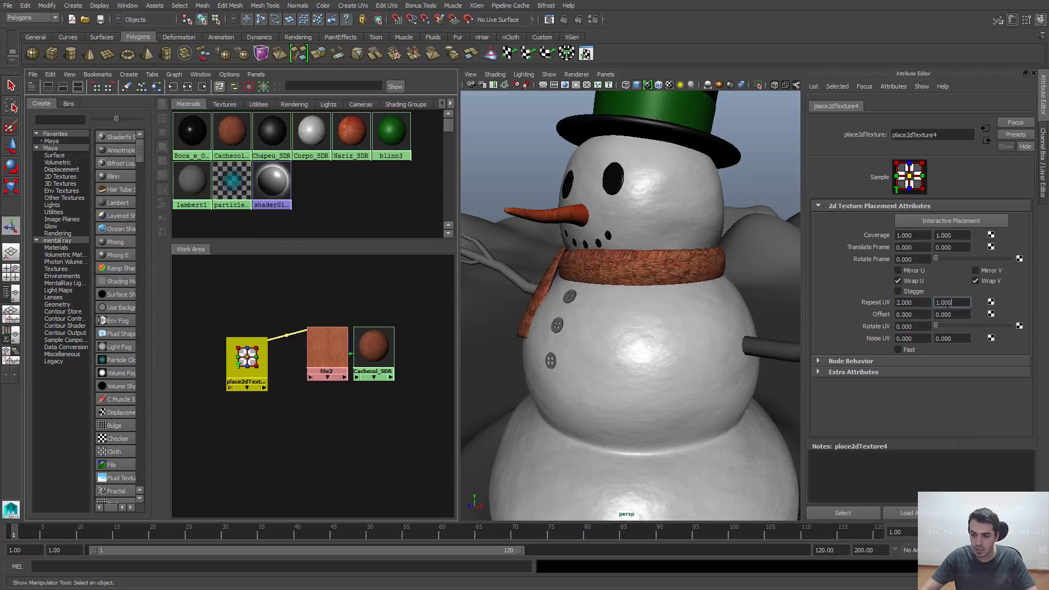
pyautogui.write('2')
pyautogui.press('Return')
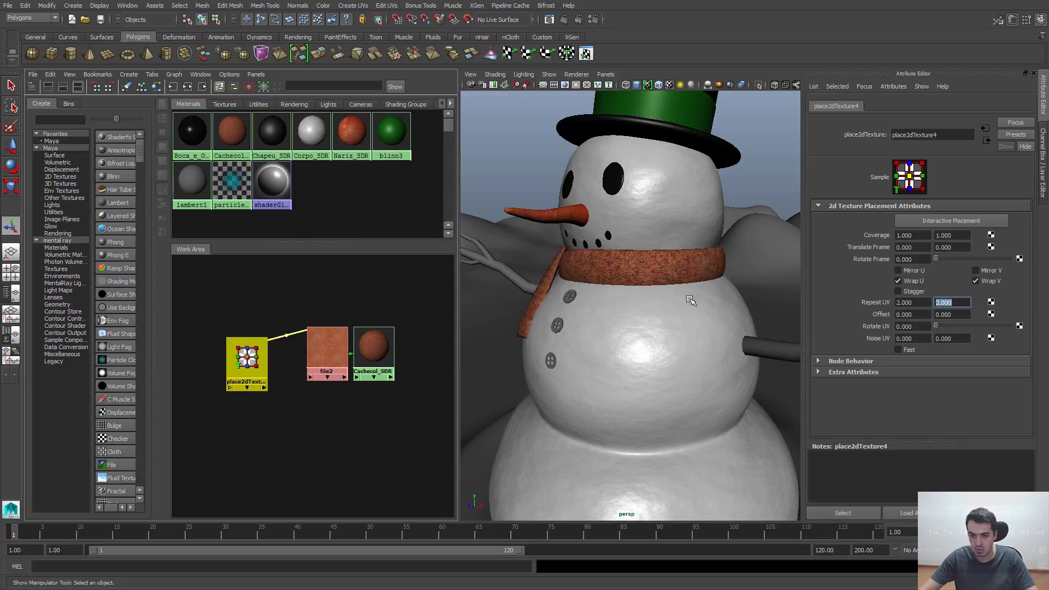
pyautogui.moveTo(690, 300)
pyautogui.keyDown('alt'); pyautogui.mouseDown()
pyautogui.moveTo(705, 306)
pyautogui.moveTo(672, 300)
pyautogui.mouseUp(); pyautogui.keyUp('alt')
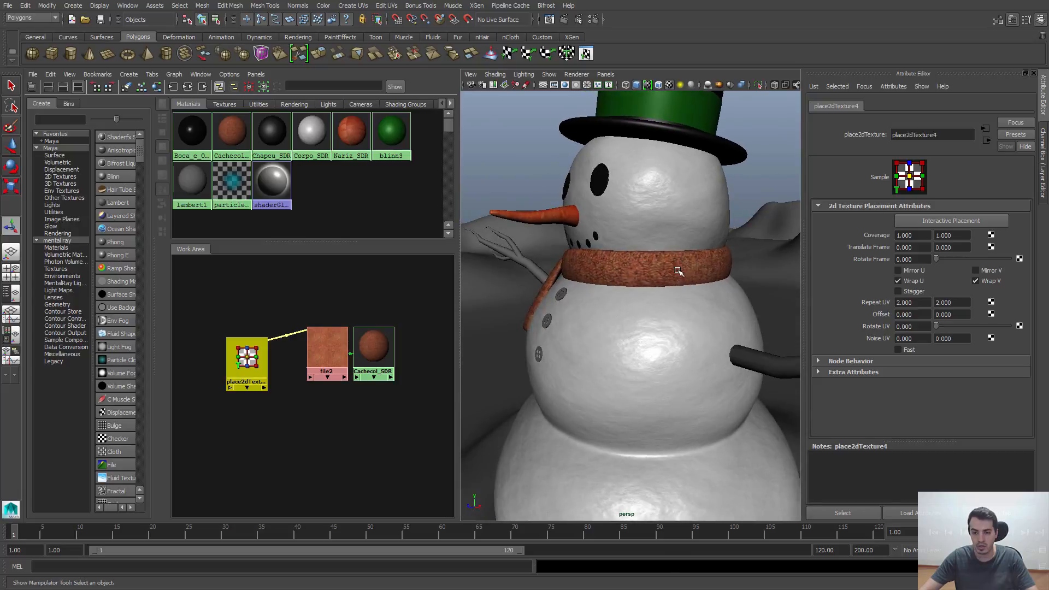
# - Try a Repeat UV of 3 in both directions for the wool texture, and restore both values to 2
pyautogui.moveTo(912, 304); pyautogui.dragTo(878, 304)
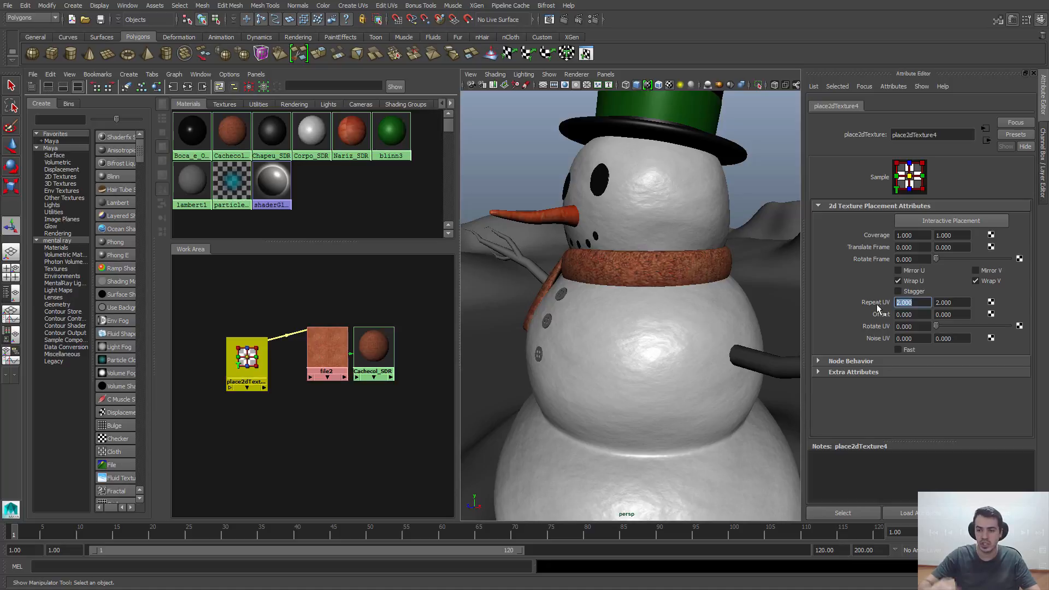
pyautogui.write('3')
pyautogui.press('Tab')
pyautogui.write('3')
pyautogui.press('Return')
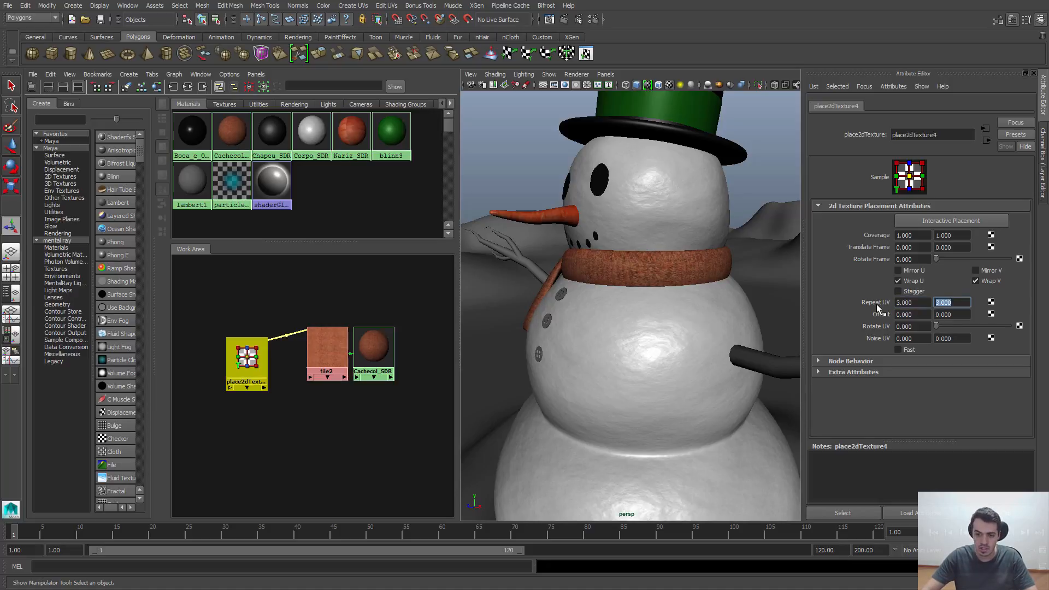
pyautogui.write('2')
pyautogui.press('Return')
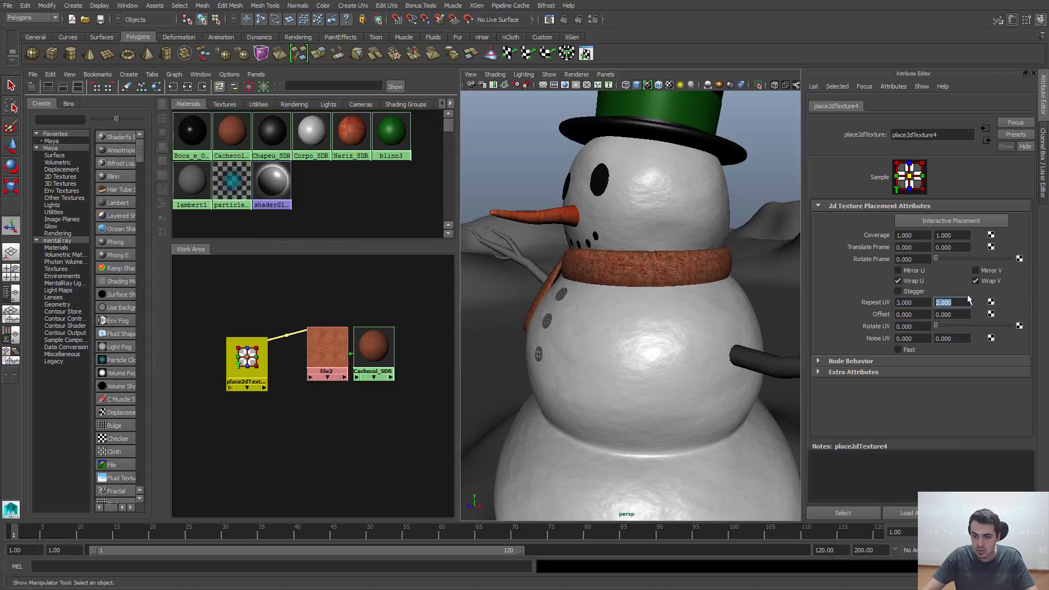
pyautogui.moveTo(916, 304); pyautogui.dragTo(827, 307)
pyautogui.write('2')
pyautogui.press('Return')
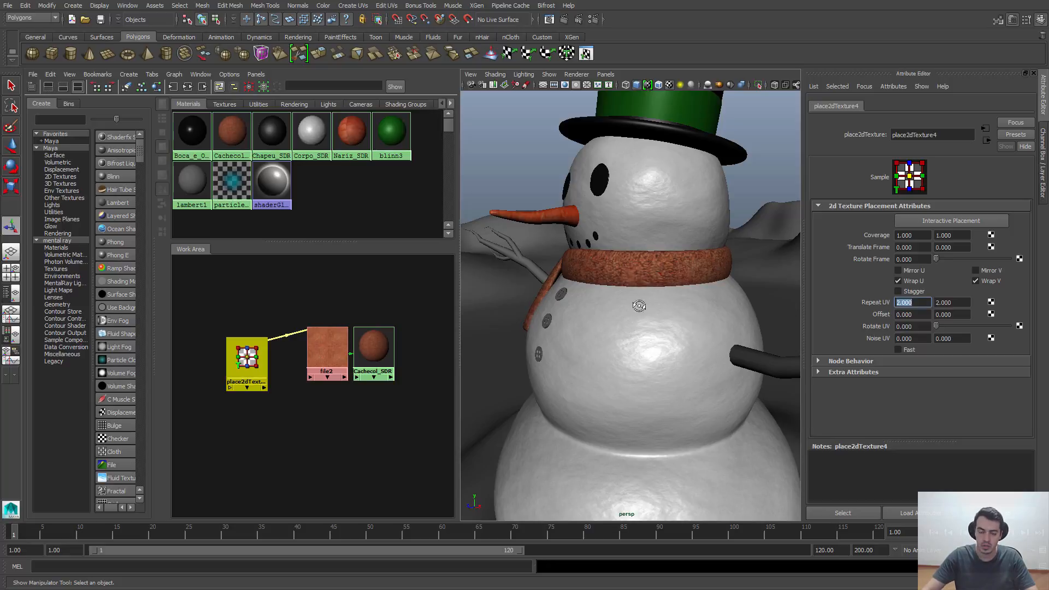
# - Deselect the placement node and examine the repeated wool texture on the scarf, both up close and on the whole snowman
pyautogui.moveTo(639, 307)
pyautogui.keyDown('alt'); pyautogui.mouseDown()
pyautogui.moveTo(689, 307)
pyautogui.moveTo(628, 300)
pyautogui.mouseUp(); pyautogui.keyUp('alt')
pyautogui.scroll(-5, 602, 300)
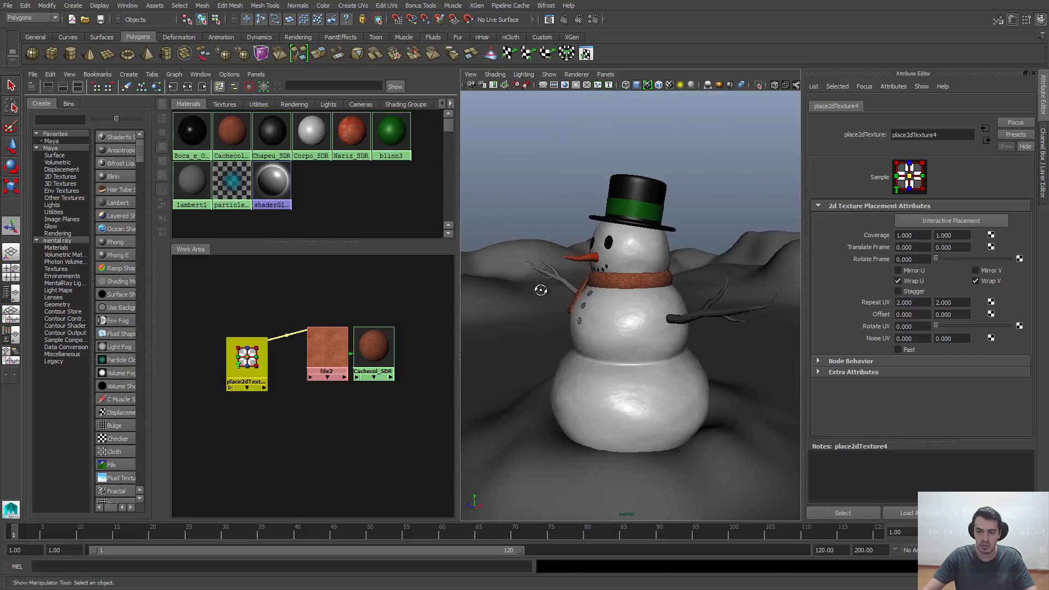
pyautogui.keyDown('alt'); pyautogui.moveTo(541, 291); pyautogui.dragTo(598, 307); pyautogui.keyUp('alt')
pyautogui.scroll(3, 599, 308)
pyautogui.click(380, 313)
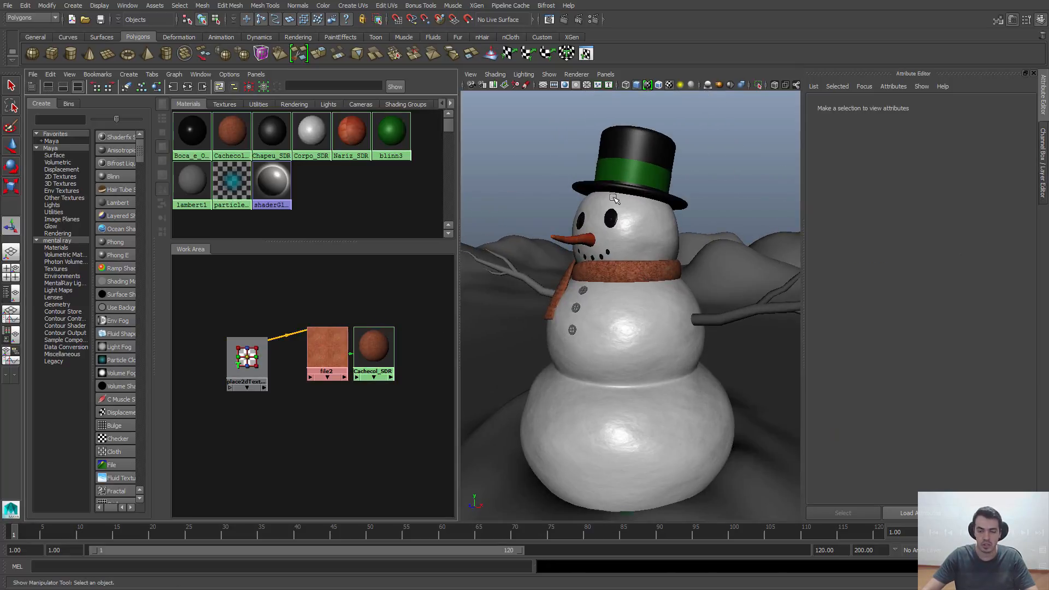
pyautogui.scroll(1, 583, 231)
pyautogui.keyDown('alt'); pyautogui.moveTo(583, 231); pyautogui.dragTo(707, 248, button='right'); pyautogui.keyUp('alt')
pyautogui.keyDown('alt'); pyautogui.moveTo(623, 140); pyautogui.dragTo(612, 257, button='middle'); pyautogui.keyUp('alt')
pyautogui.keyDown('alt'); pyautogui.moveTo(612, 257); pyautogui.dragTo(625, 268, button='right'); pyautogui.keyUp('alt')
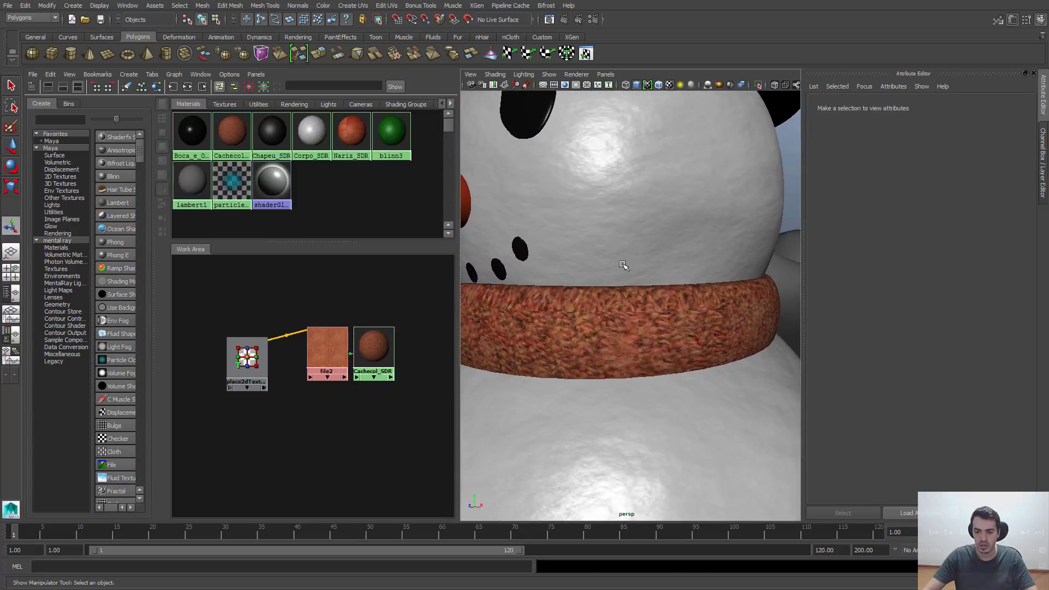
pyautogui.keyDown('alt'); pyautogui.moveTo(625, 267); pyautogui.dragTo(609, 241); pyautogui.keyUp('alt')
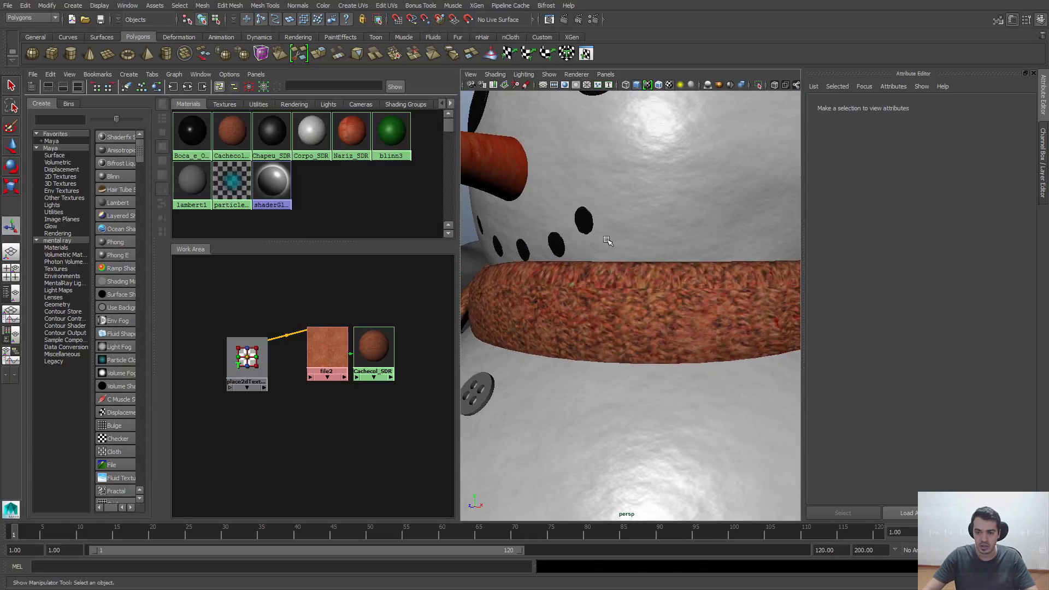
pyautogui.keyDown('alt'); pyautogui.moveTo(610, 323); pyautogui.dragTo(577, 322); pyautogui.keyUp('alt')
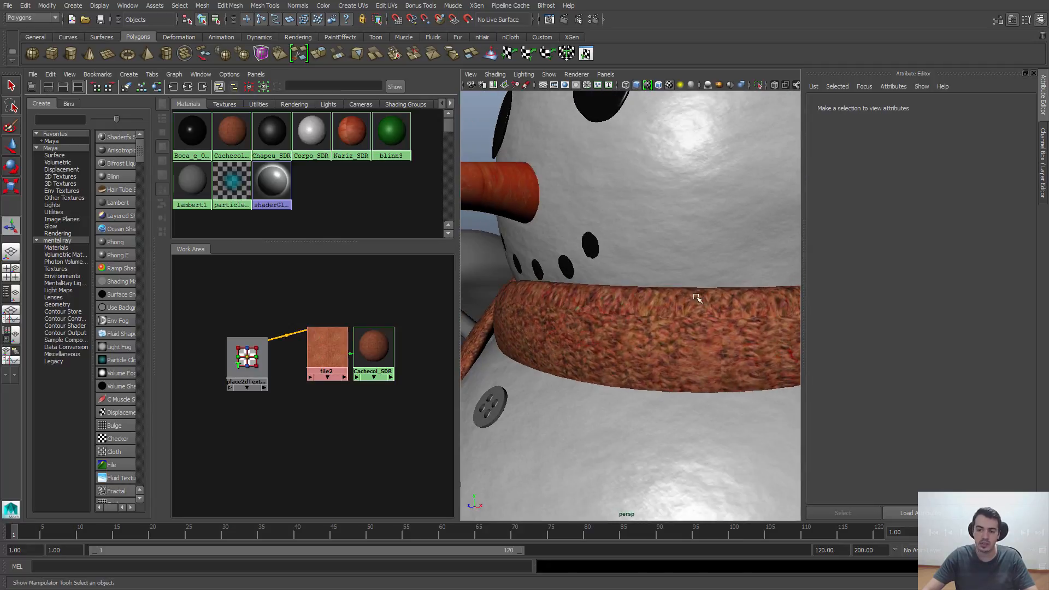
pyautogui.click(683, 321)
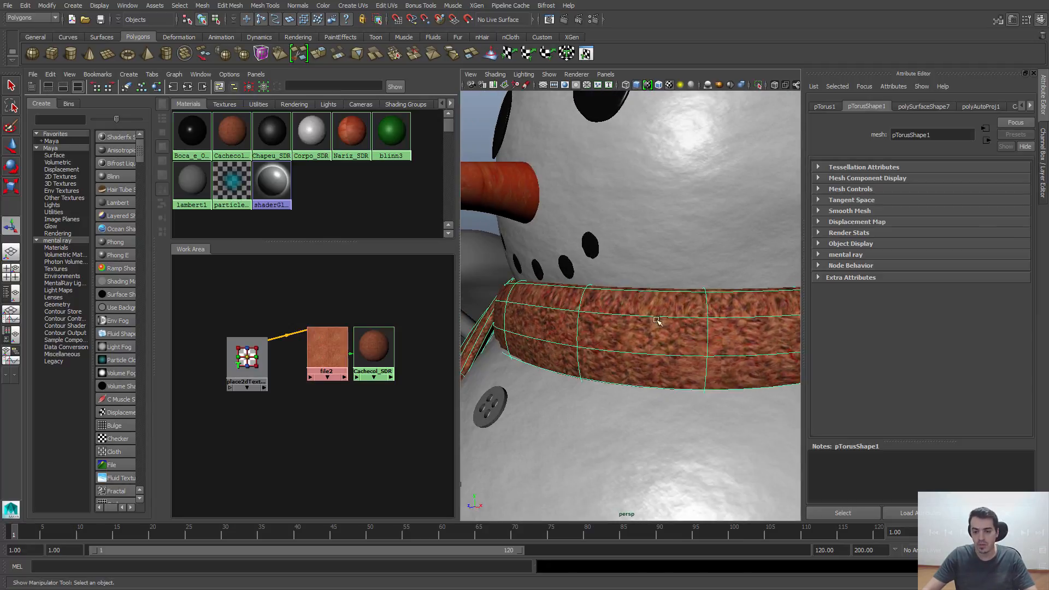
pyautogui.keyDown('alt'); pyautogui.moveTo(710, 309); pyautogui.dragTo(563, 298, button='right'); pyautogui.keyUp('alt')
pyautogui.keyDown('alt'); pyautogui.moveTo(692, 331); pyautogui.dragTo(660, 284, button='middle'); pyautogui.keyUp('alt')
pyautogui.keyDown('alt'); pyautogui.moveTo(661, 283); pyautogui.dragTo(690, 174, button='right'); pyautogui.keyUp('alt')
pyautogui.click(690, 174)
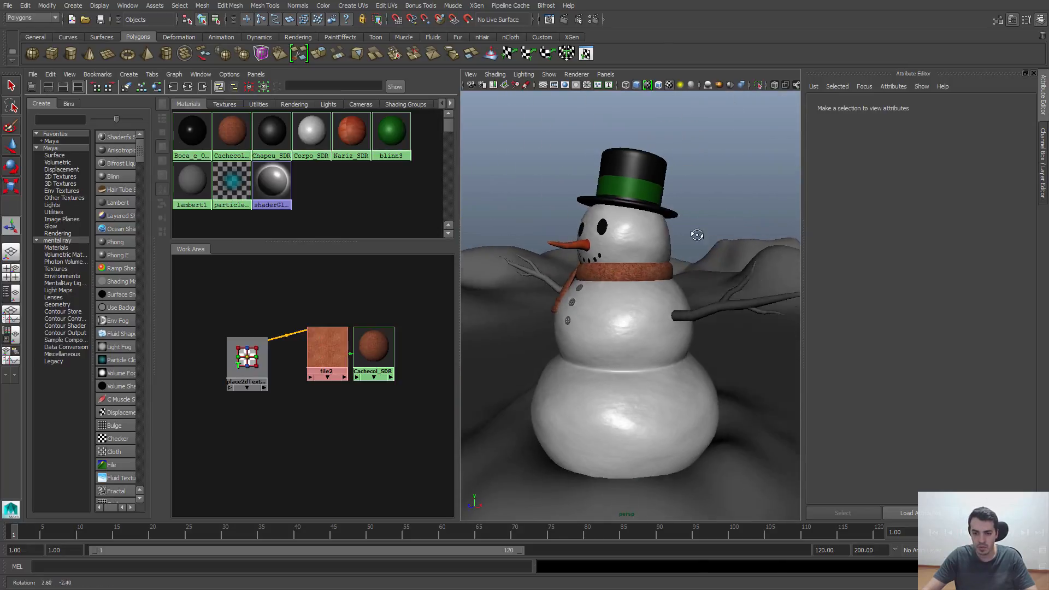
pyautogui.keyDown('alt'); pyautogui.moveTo(696, 232); pyautogui.dragTo(580, 326); pyautogui.keyUp('alt')
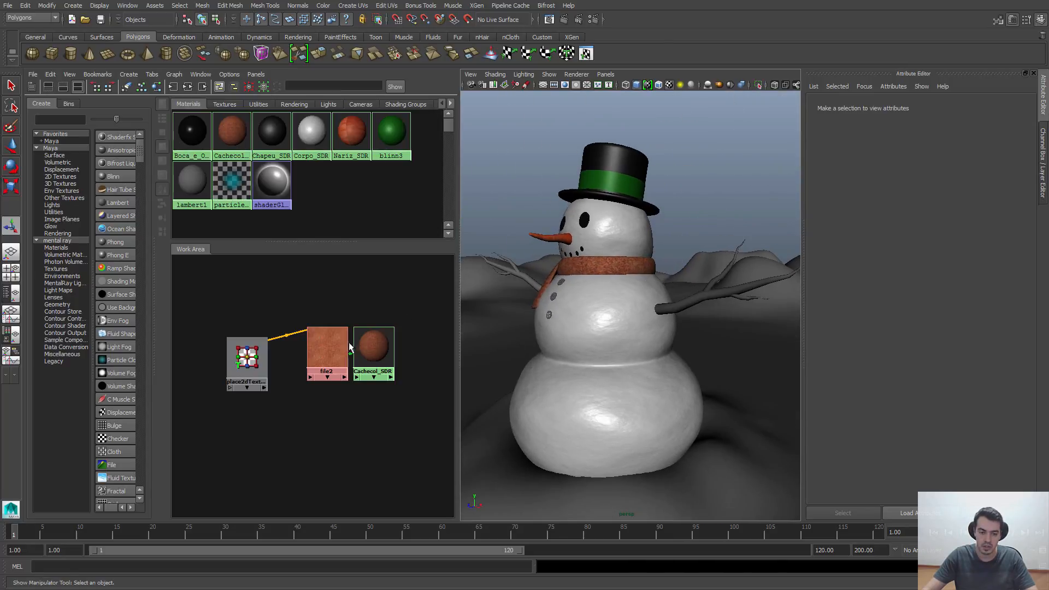
# - Move the wool file node below the placement and scarf material nodes in the Work Area
pyautogui.moveTo(324, 350); pyautogui.dragTo(300, 382)
pyautogui.click(253, 362)
pyautogui.click(312, 319)
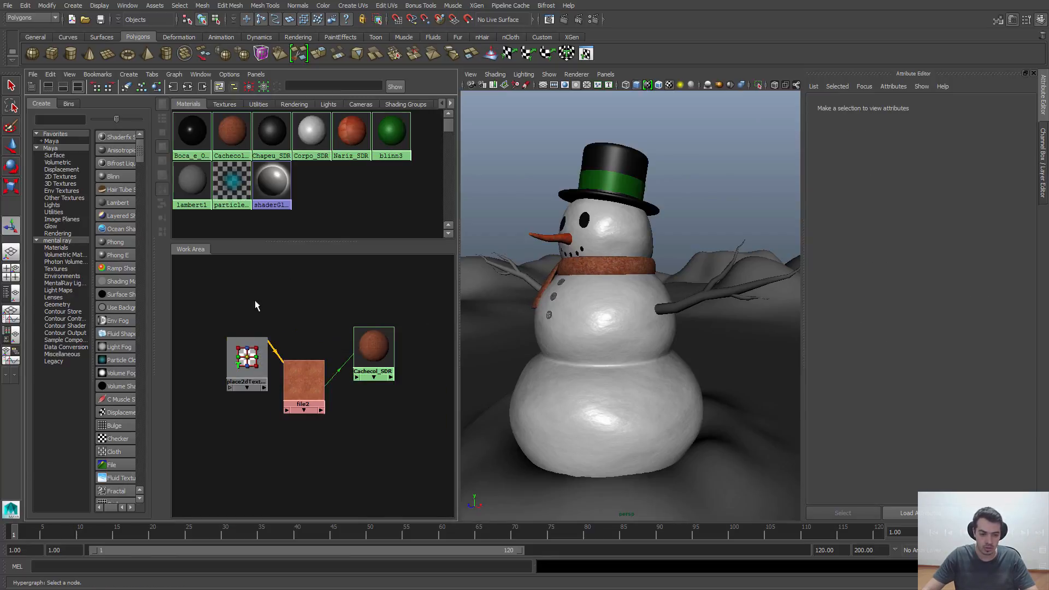
# - Select the snowman's nearer arm branch to inspect its mesh and assigned material, and clear the selection
pyautogui.keyDown('alt'); pyautogui.moveTo(643, 267); pyautogui.dragTo(641, 307); pyautogui.keyUp('alt')
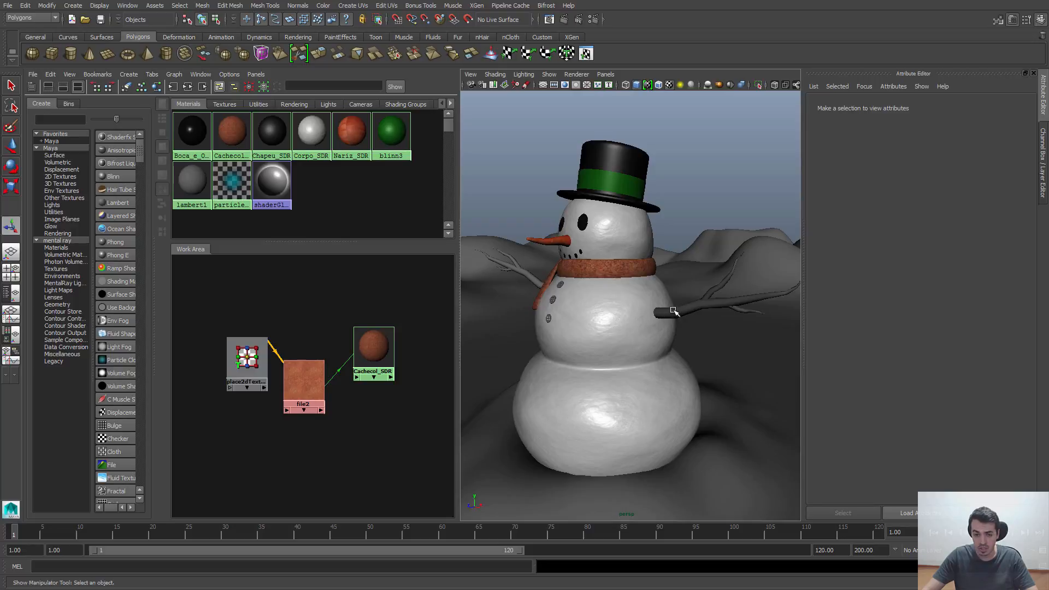
pyautogui.click(719, 309)
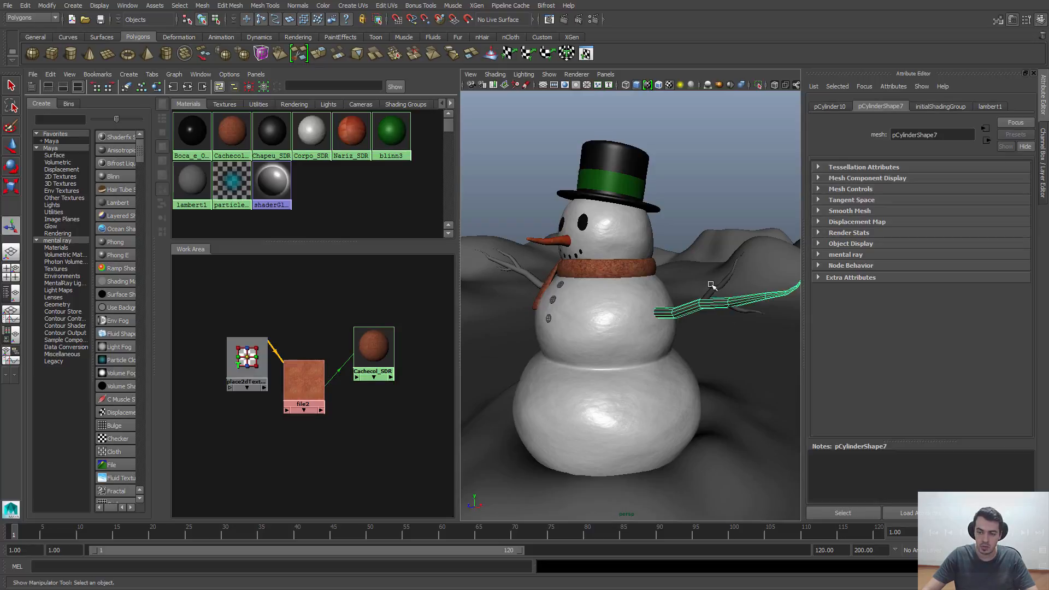
pyautogui.click(743, 317)
pyautogui.click(263, 317)
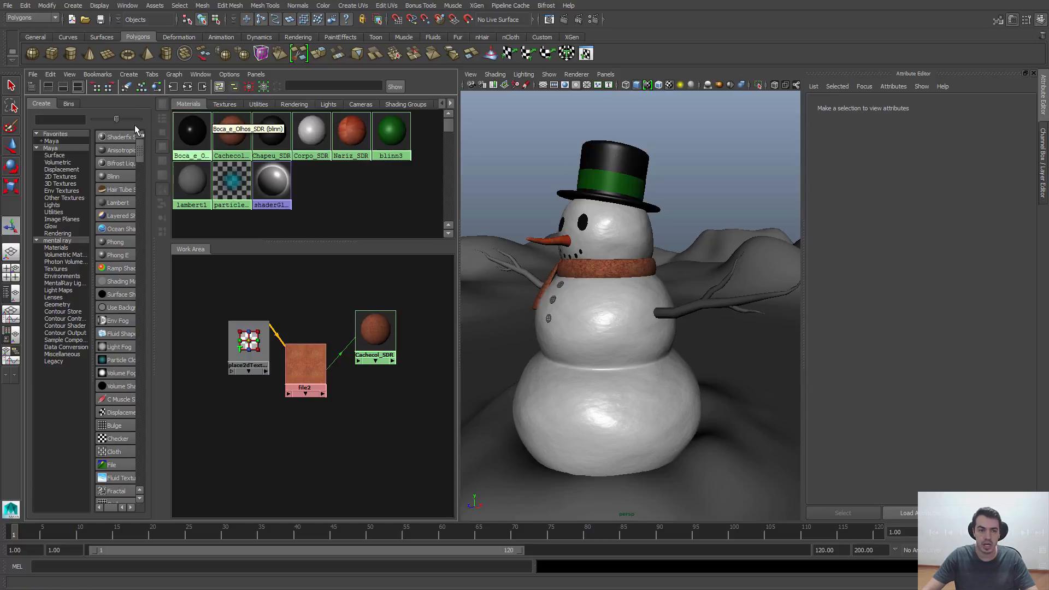
# - Clear the Work Area graph and create a Lambert material named Bracos_SDR
pyautogui.click(127, 87)
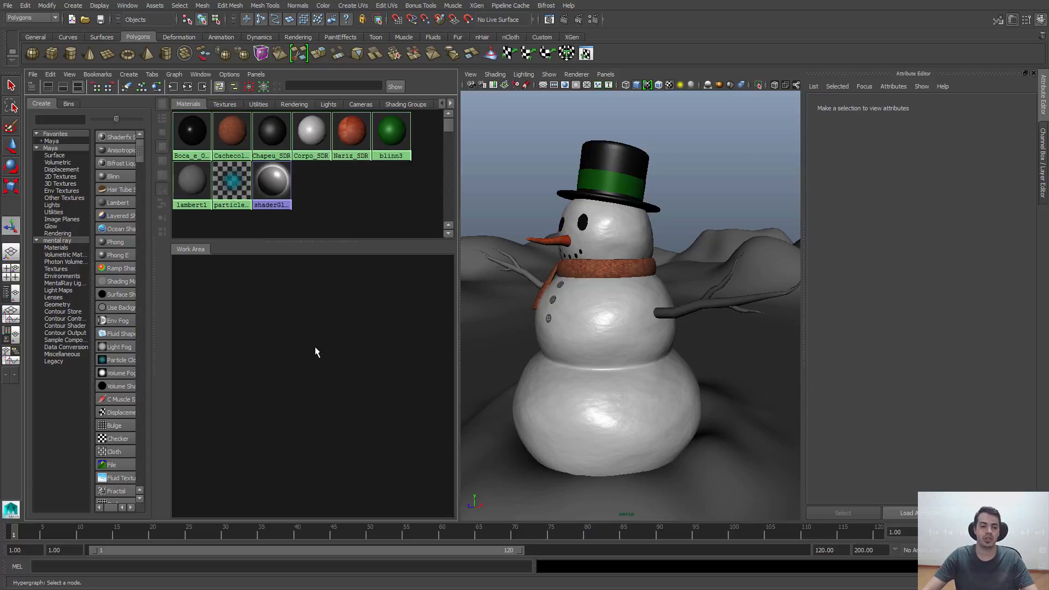
pyautogui.click(103, 202)
pyautogui.moveTo(191, 277); pyautogui.dragTo(288, 399)
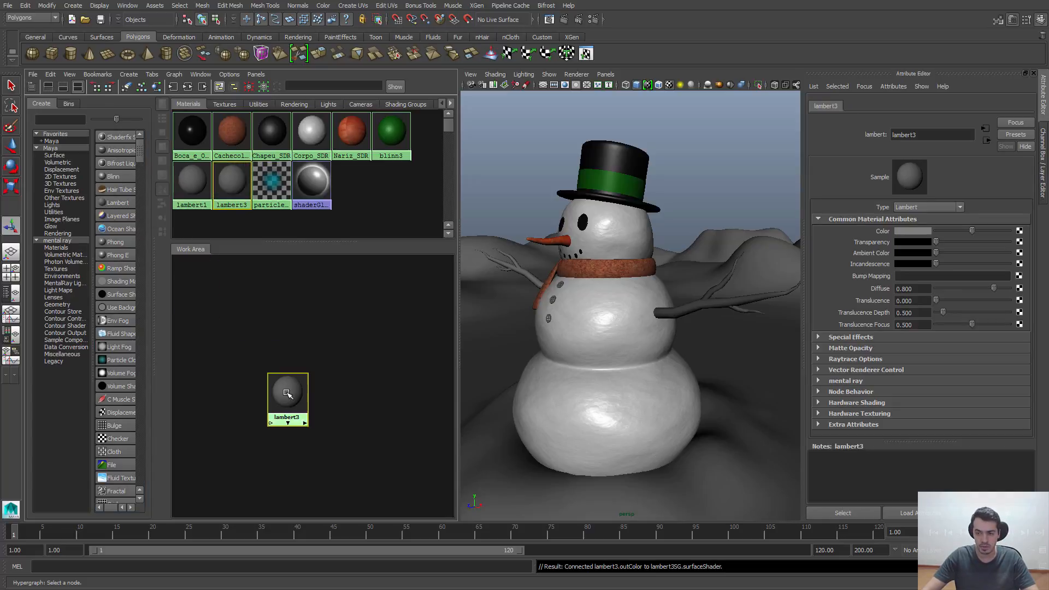
pyautogui.doubleClick(924, 135)
pyautogui.write('B')
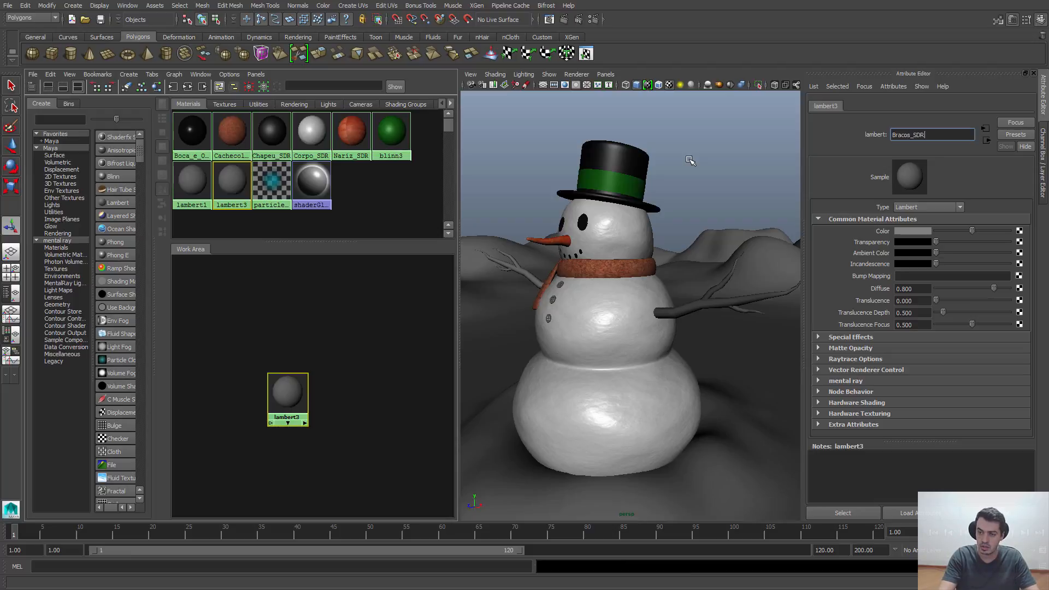
pyautogui.write('racos_SDR')
pyautogui.press('Return')
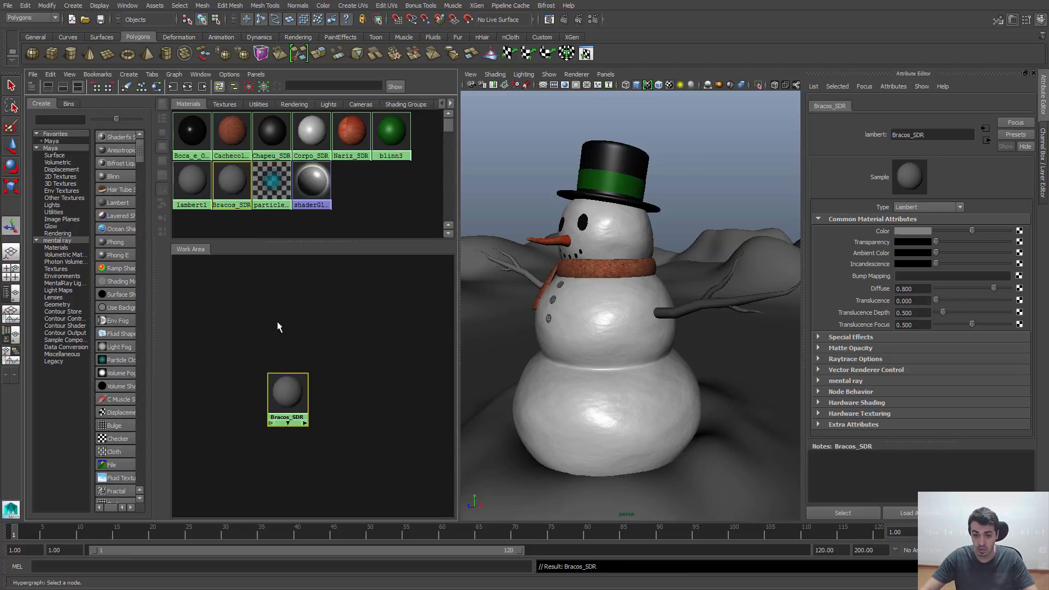
# - Assign the Bracos_SDR material to all branch meshes of both snowman arms
pyautogui.click(345, 353)
pyautogui.keyDown('alt'); pyautogui.moveTo(343, 358); pyautogui.dragTo(329, 356, button='middle'); pyautogui.keyUp('alt')
pyautogui.keyDown('alt'); pyautogui.moveTo(329, 356); pyautogui.dragTo(340, 365, button='right'); pyautogui.keyUp('alt')
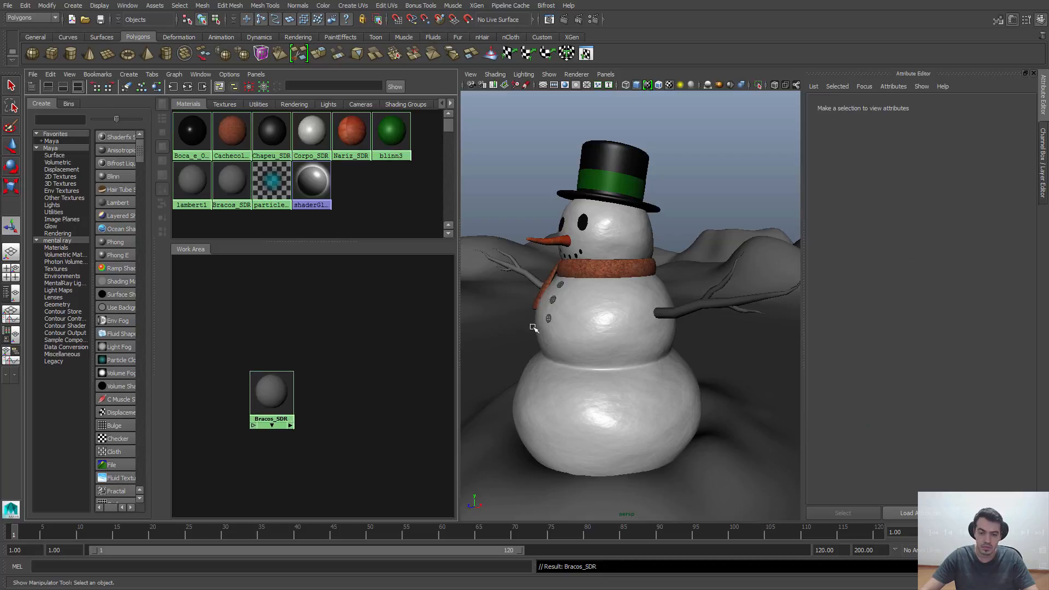
pyautogui.click(709, 300)
pyautogui.keyDown('shift'); pyautogui.click(745, 314); pyautogui.keyUp('shift')
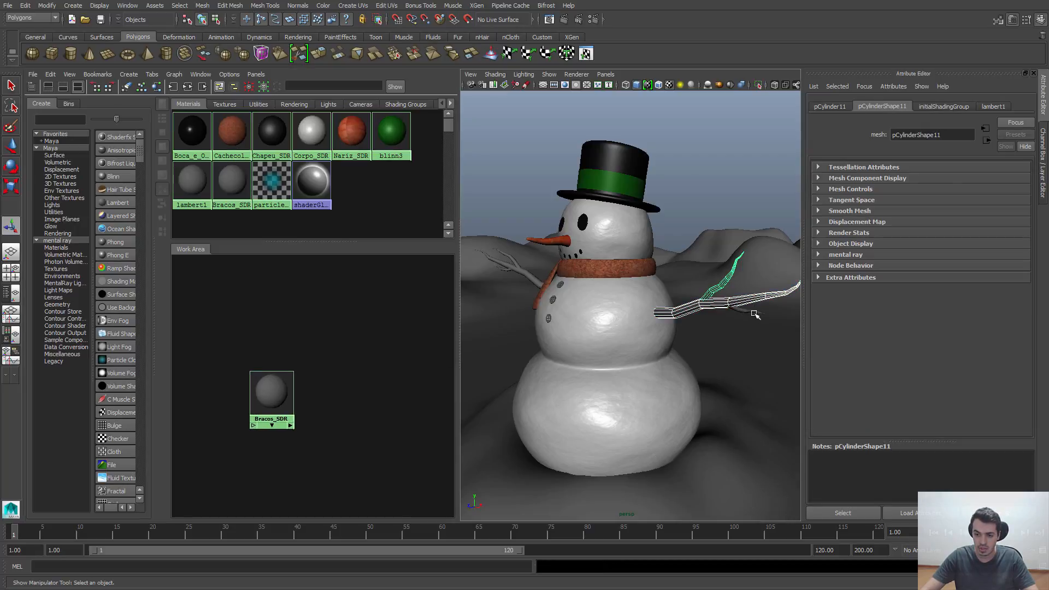
pyautogui.keyDown('shift'); pyautogui.click(521, 272); pyautogui.keyUp('shift')
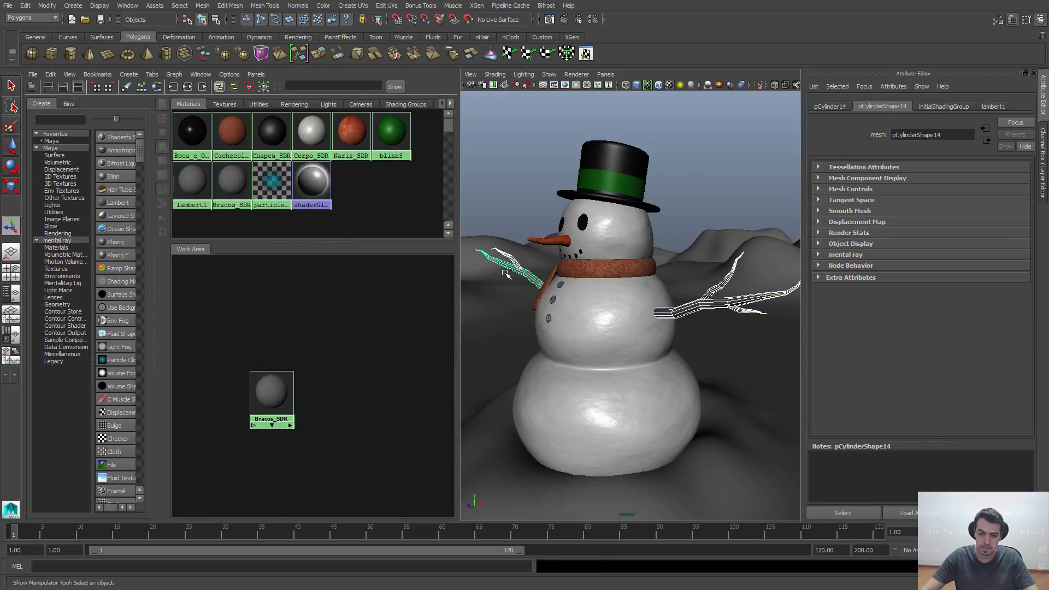
pyautogui.keyDown('shift'); pyautogui.click(503, 269); pyautogui.keyUp('shift')
pyautogui.rightClick(266, 394)
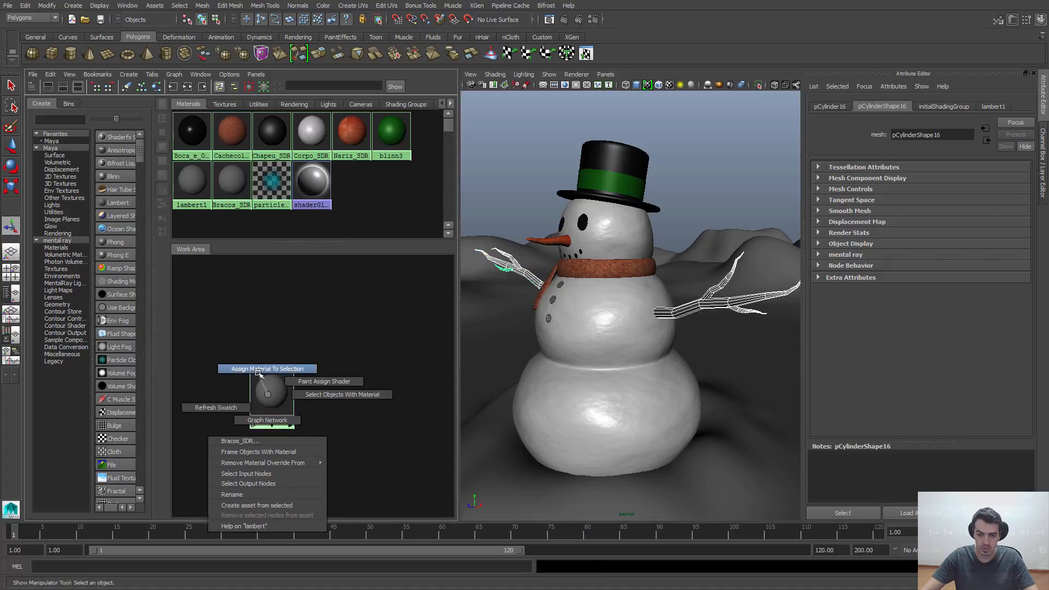
pyautogui.click(267, 369)
# - Connect a File texture to the Bracos_SDR color and load oak_texture.jpg as its image
pyautogui.moveTo(272, 392); pyautogui.dragTo(332, 355)
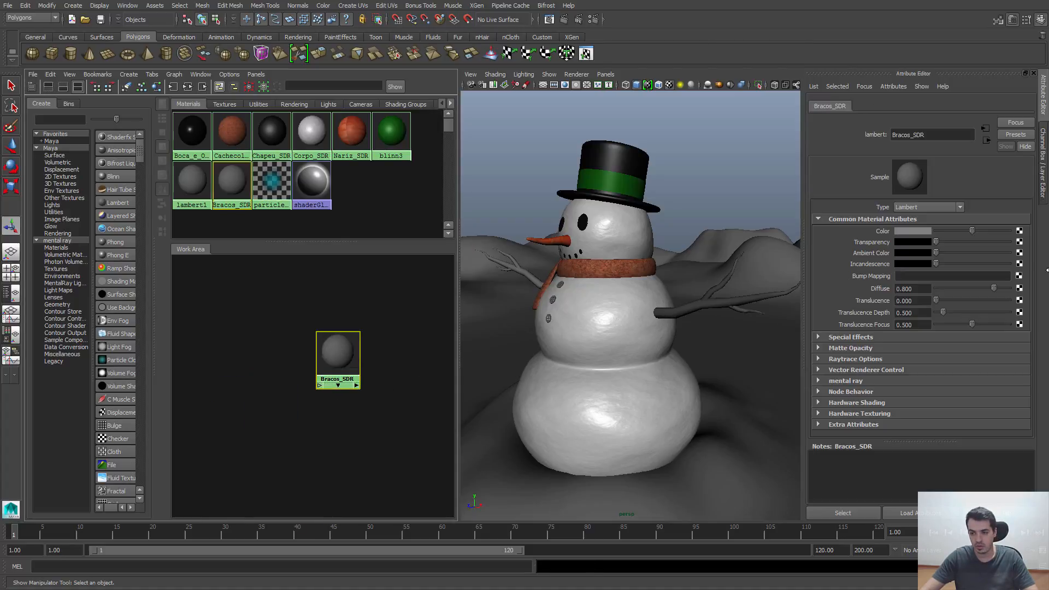
pyautogui.click(1019, 233)
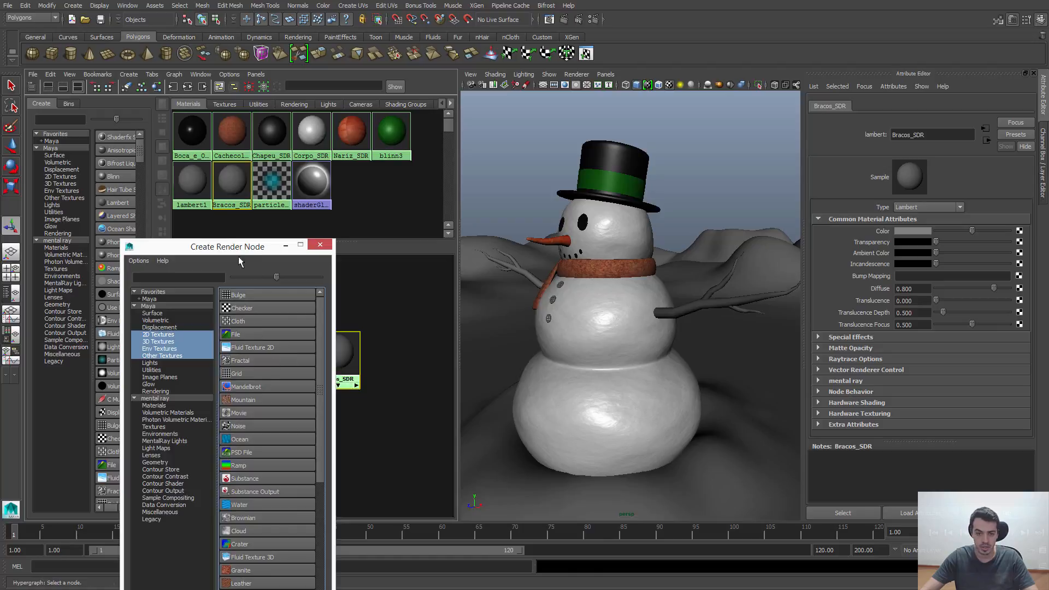
pyautogui.moveTo(243, 255); pyautogui.dragTo(281, 152)
pyautogui.click(271, 229)
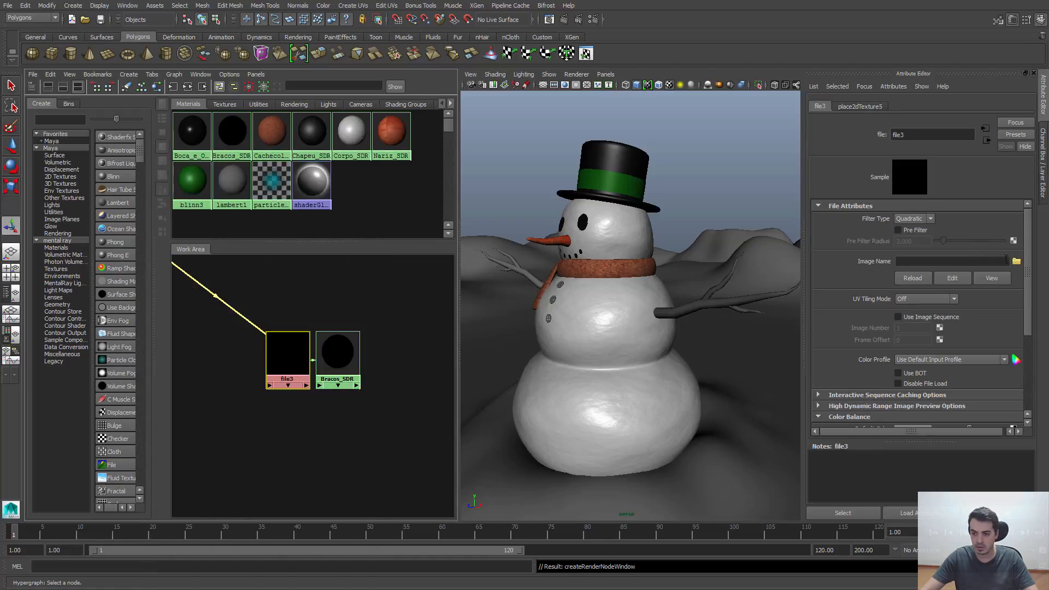
pyautogui.click(1017, 262)
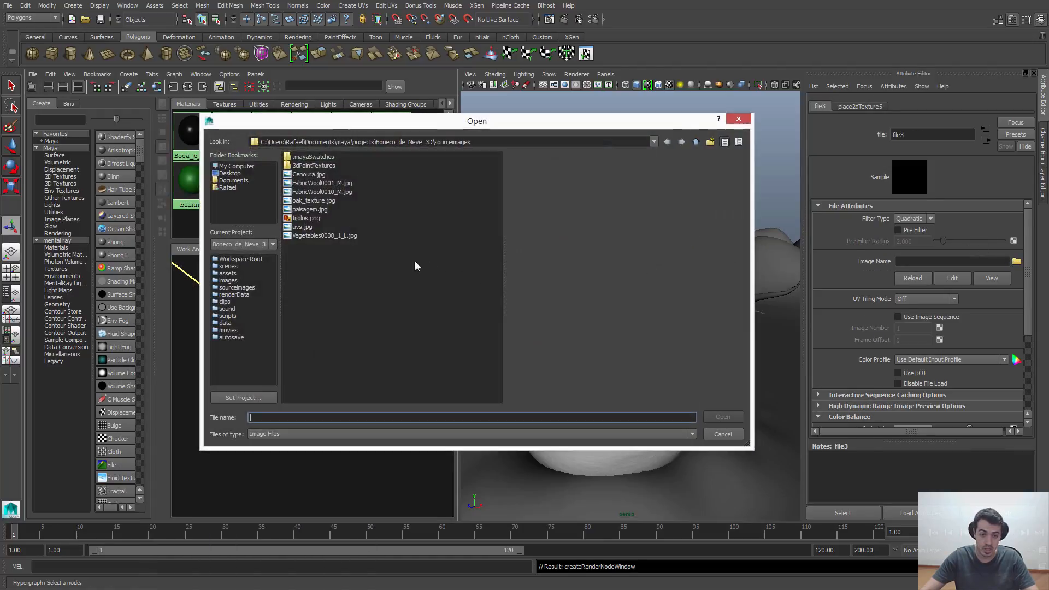
pyautogui.click(315, 201)
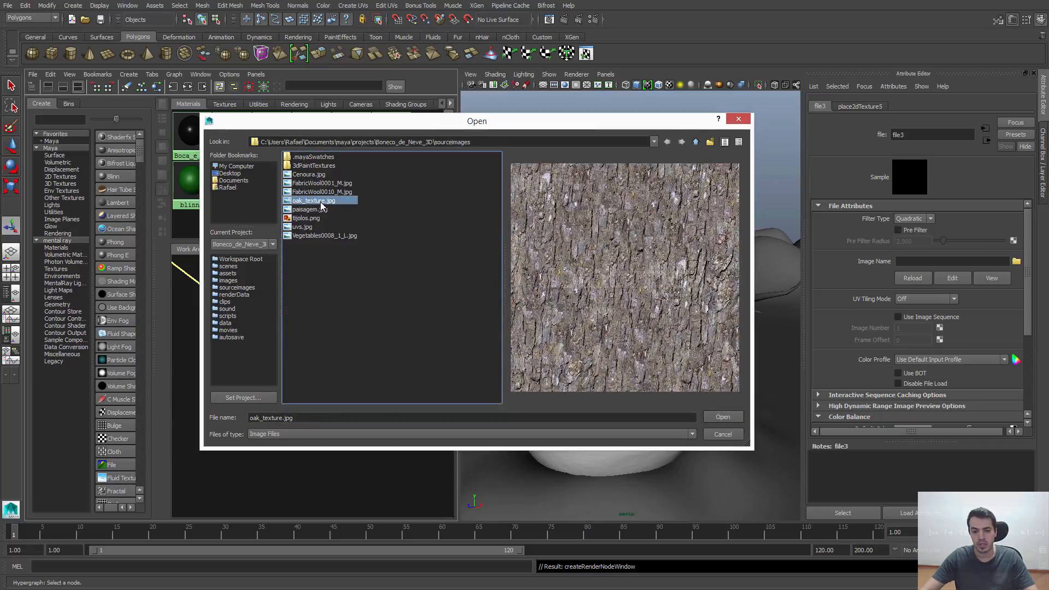
pyautogui.doubleClick(320, 202)
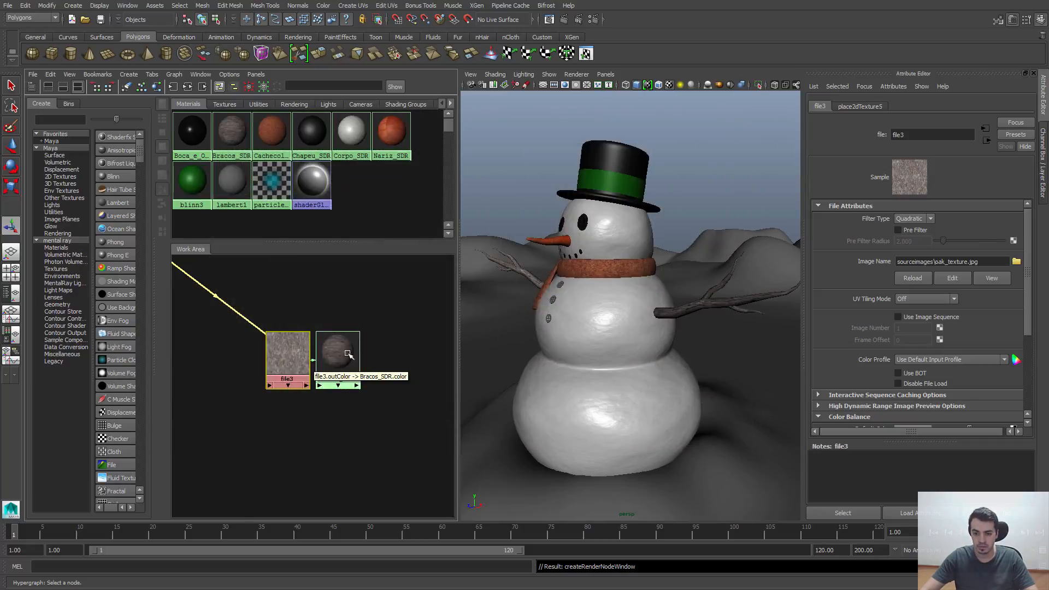
# - Examine the oak bark texture on the branches of both arms, up close and from several angles
pyautogui.keyDown('alt'); pyautogui.moveTo(716, 326); pyautogui.dragTo(578, 328); pyautogui.keyUp('alt')
pyautogui.keyDown('alt'); pyautogui.moveTo(578, 328); pyautogui.dragTo(633, 361, button='right'); pyautogui.keyUp('alt')
pyautogui.keyDown('alt'); pyautogui.moveTo(633, 361); pyautogui.dragTo(640, 334); pyautogui.keyUp('alt')
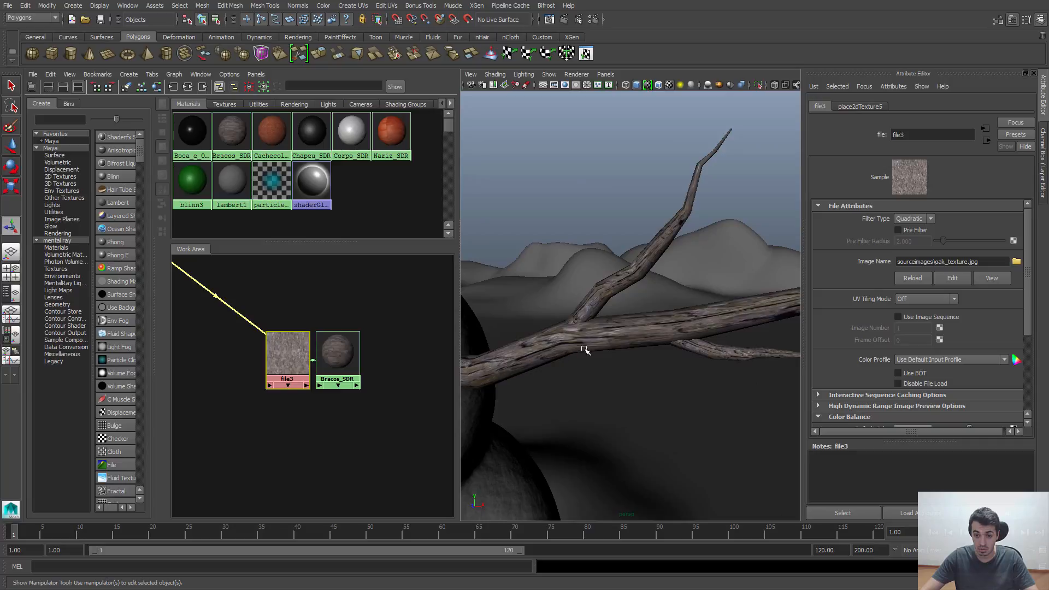
pyautogui.moveTo(586, 350)
pyautogui.keyDown('alt'); pyautogui.mouseDown(button='right')
pyautogui.moveTo(545, 351)
pyautogui.moveTo(575, 355)
pyautogui.mouseUp(button='right'); pyautogui.keyUp('alt')
pyautogui.keyDown('alt'); pyautogui.moveTo(530, 361); pyautogui.dragTo(774, 336); pyautogui.keyUp('alt')
pyautogui.keyDown('alt'); pyautogui.moveTo(773, 336); pyautogui.dragTo(713, 338, button='middle'); pyautogui.keyUp('alt')
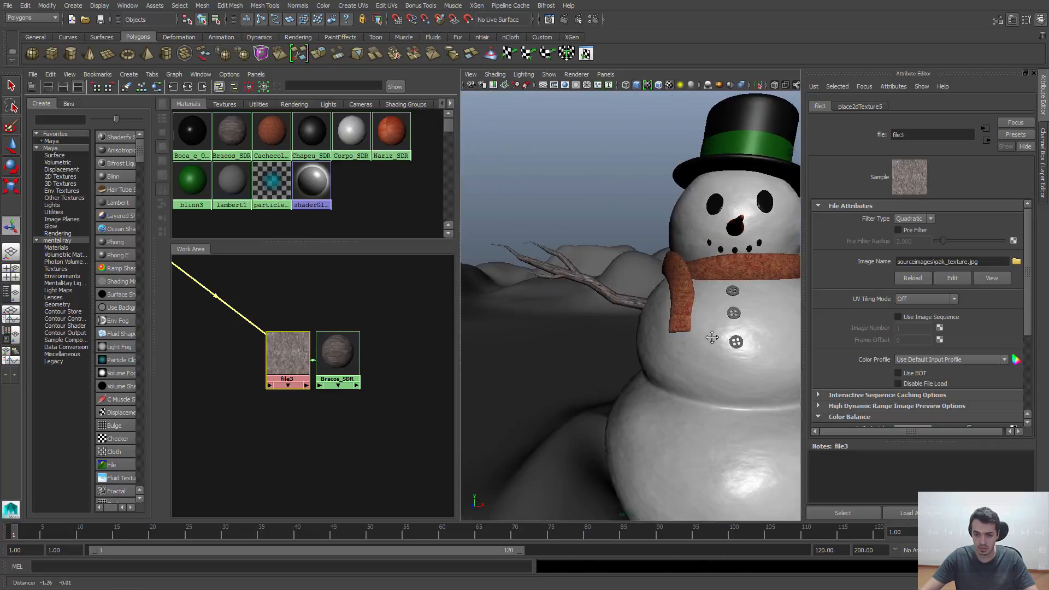
pyautogui.keyDown('alt'); pyautogui.moveTo(712, 338); pyautogui.dragTo(618, 334); pyautogui.keyUp('alt')
pyautogui.keyDown('alt'); pyautogui.moveTo(694, 335); pyautogui.dragTo(645, 333, button='middle'); pyautogui.keyUp('alt')
pyautogui.keyDown('alt'); pyautogui.moveTo(644, 333); pyautogui.dragTo(712, 349, button='right'); pyautogui.keyUp('alt')
pyautogui.keyDown('alt'); pyautogui.moveTo(588, 343); pyautogui.dragTo(650, 339, button='right'); pyautogui.keyUp('alt')
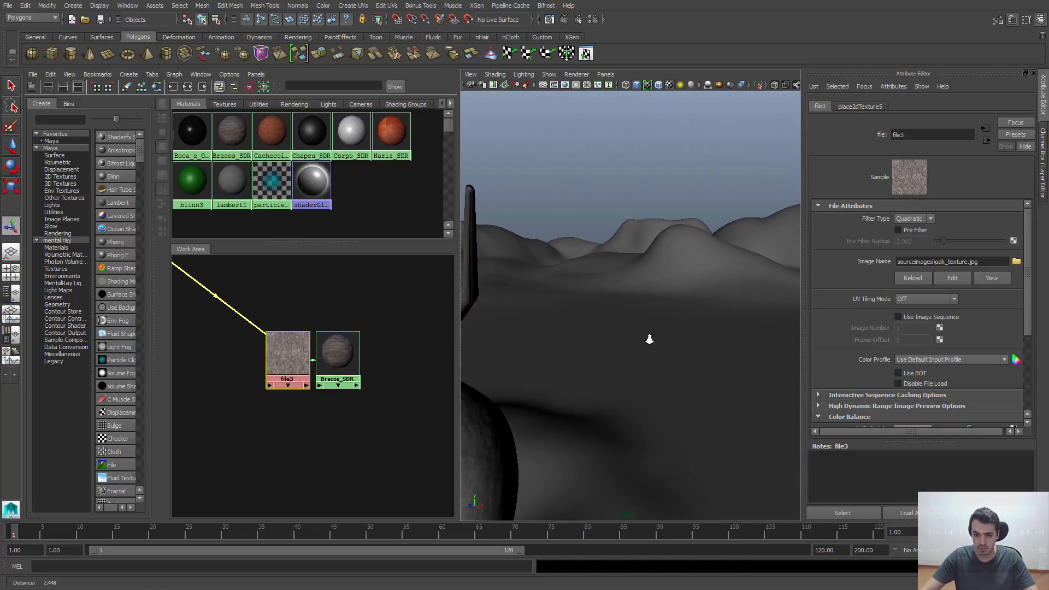
pyautogui.keyDown('alt'); pyautogui.moveTo(649, 339); pyautogui.dragTo(595, 341); pyautogui.keyUp('alt')
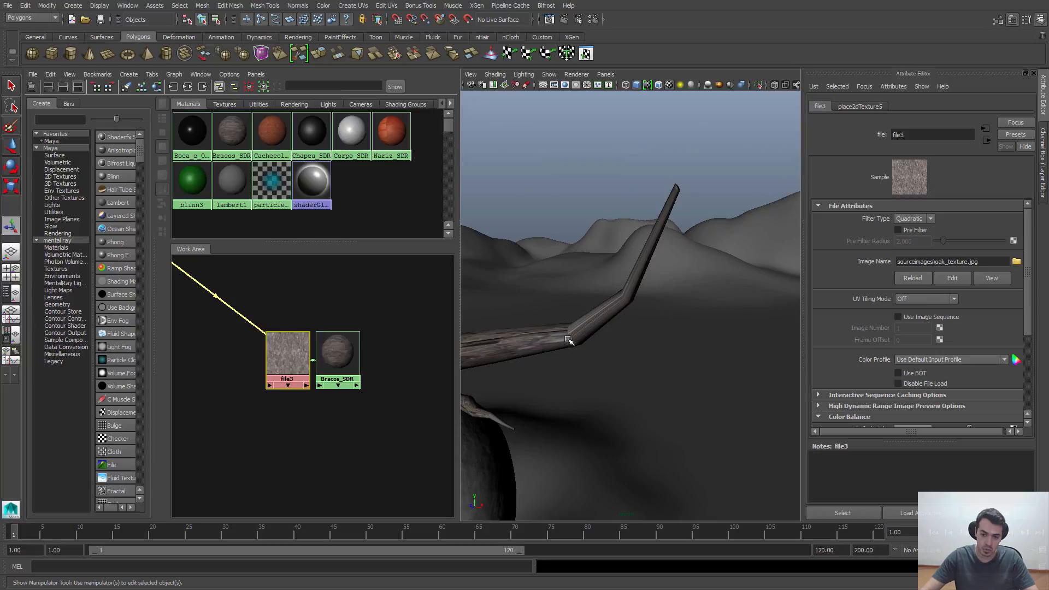
pyautogui.keyDown('alt'); pyautogui.moveTo(579, 232); pyautogui.dragTo(635, 251, button='middle'); pyautogui.keyUp('alt')
pyautogui.keyDown('alt'); pyautogui.moveTo(635, 250); pyautogui.dragTo(590, 284, button='right'); pyautogui.keyUp('alt')
pyautogui.keyDown('alt'); pyautogui.moveTo(590, 284); pyautogui.dragTo(645, 286); pyautogui.keyUp('alt')
# - Select the meshes of the snowman's left arm, singly and together, to inspect how the bark follows each branch
pyautogui.click(616, 274)
pyautogui.keyDown('alt'); pyautogui.moveTo(674, 275); pyautogui.dragTo(552, 337, button='middle'); pyautogui.keyUp('alt')
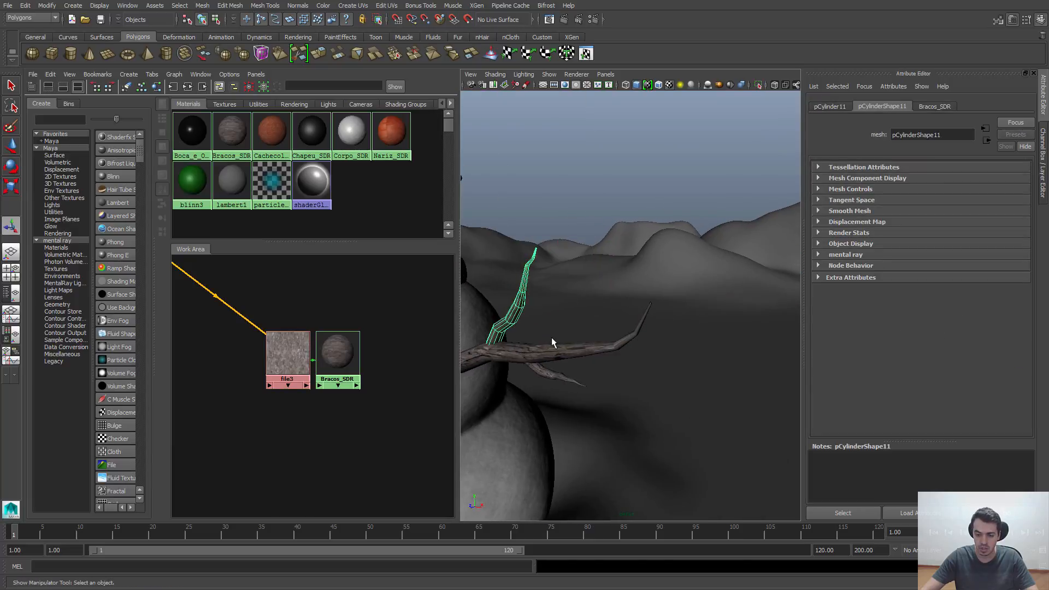
pyautogui.press('q')
pyautogui.scroll(-5, 583, 356)
pyautogui.scroll(5, 590, 362)
pyautogui.scroll(-2, 590, 359)
pyautogui.scroll(-3, 590, 355)
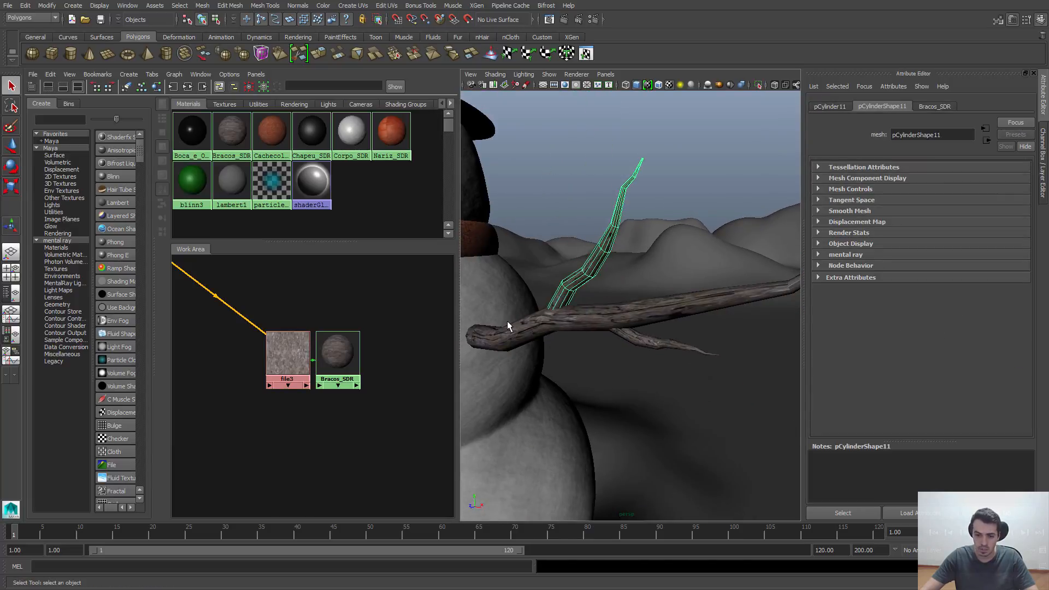
pyautogui.click(508, 322)
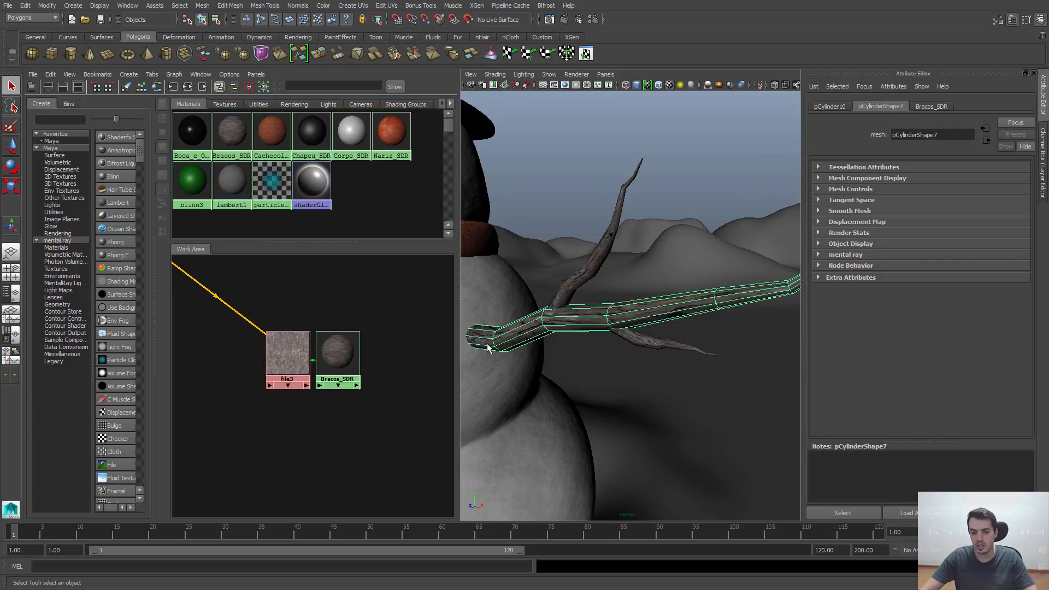
pyautogui.click(576, 289)
pyautogui.keyDown('shift'); pyautogui.click(584, 315); pyautogui.keyUp('shift')
pyautogui.keyDown('shift'); pyautogui.click(646, 346); pyautogui.keyUp('shift')
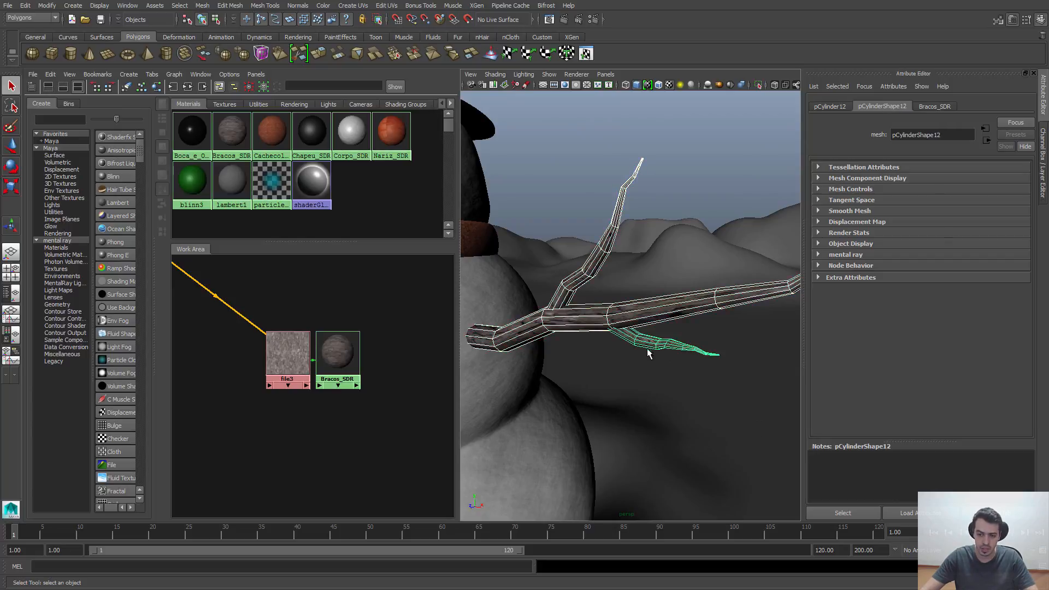
pyautogui.keyDown('alt'); pyautogui.moveTo(659, 304); pyautogui.dragTo(623, 308); pyautogui.keyUp('alt')
pyautogui.scroll(-3, 623, 308)
pyautogui.keyDown('alt'); pyautogui.moveTo(623, 307); pyautogui.dragTo(629, 318, button='middle'); pyautogui.keyUp('alt')
pyautogui.scroll(3, 634, 324)
pyautogui.keyDown('alt'); pyautogui.moveTo(637, 327); pyautogui.dragTo(596, 294); pyautogui.keyUp('alt')
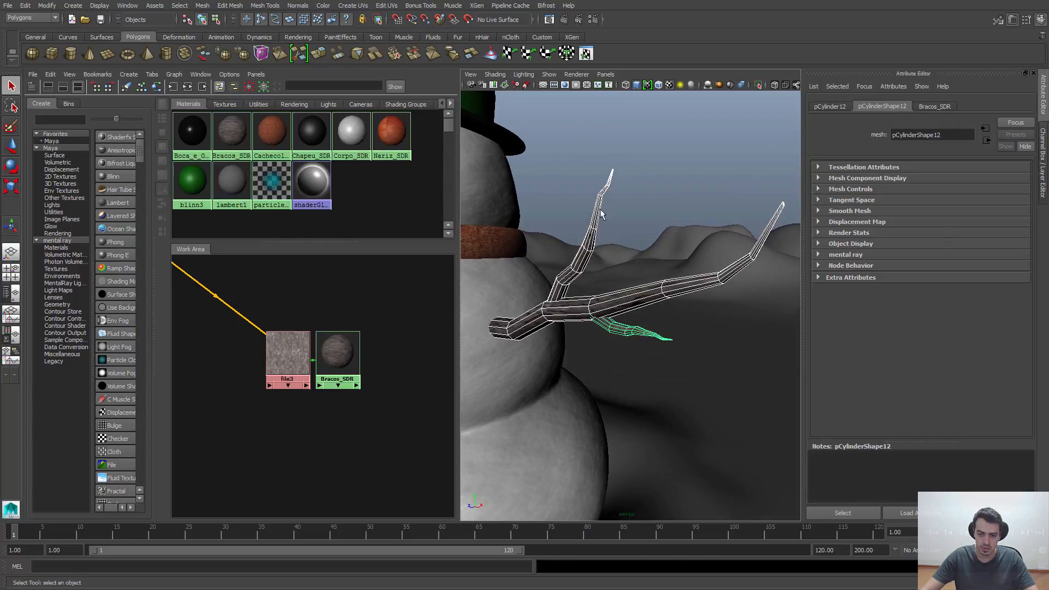
# - Apply Automatic Mapping to the main branch and both twigs of the snowman's left arm, and return to object mode
pyautogui.click(636, 278)
pyautogui.click(622, 308)
pyautogui.keyDown('shift'); pyautogui.click(613, 327); pyautogui.keyUp('shift')
pyautogui.keyDown('shift'); pyautogui.click(587, 259); pyautogui.keyUp('shift')
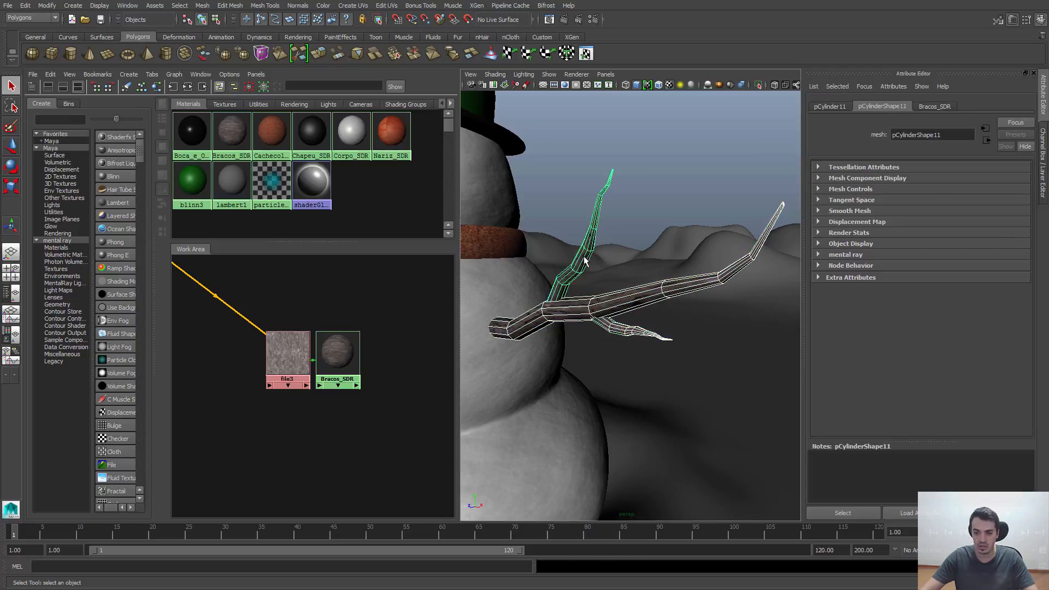
pyautogui.keyDown('alt'); pyautogui.moveTo(680, 236); pyautogui.dragTo(661, 255); pyautogui.keyUp('alt')
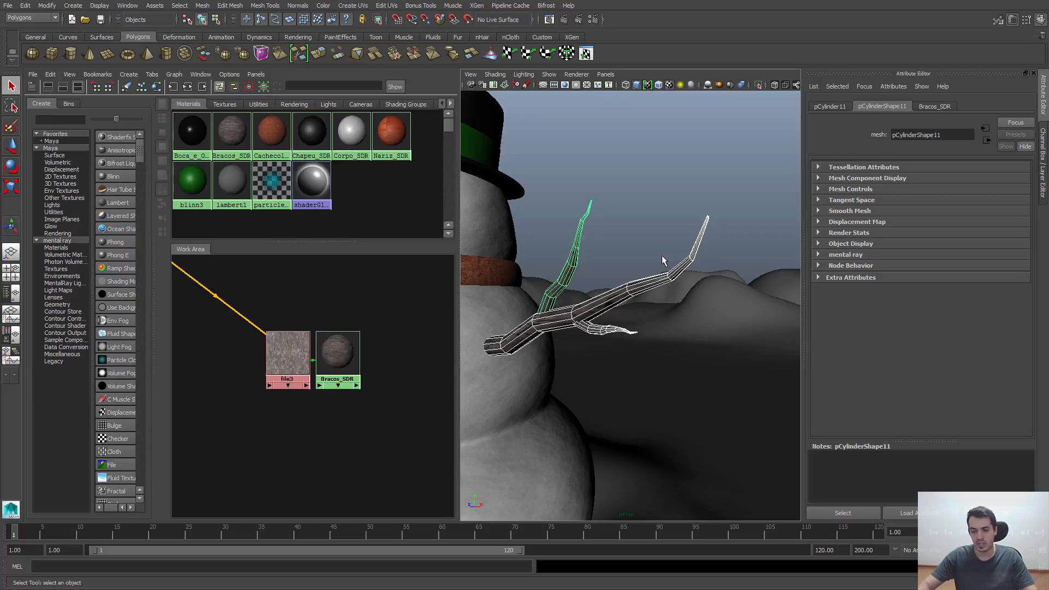
pyautogui.keyDown('alt'); pyautogui.moveTo(404, 290); pyautogui.dragTo(370, 348, button='right'); pyautogui.keyUp('alt')
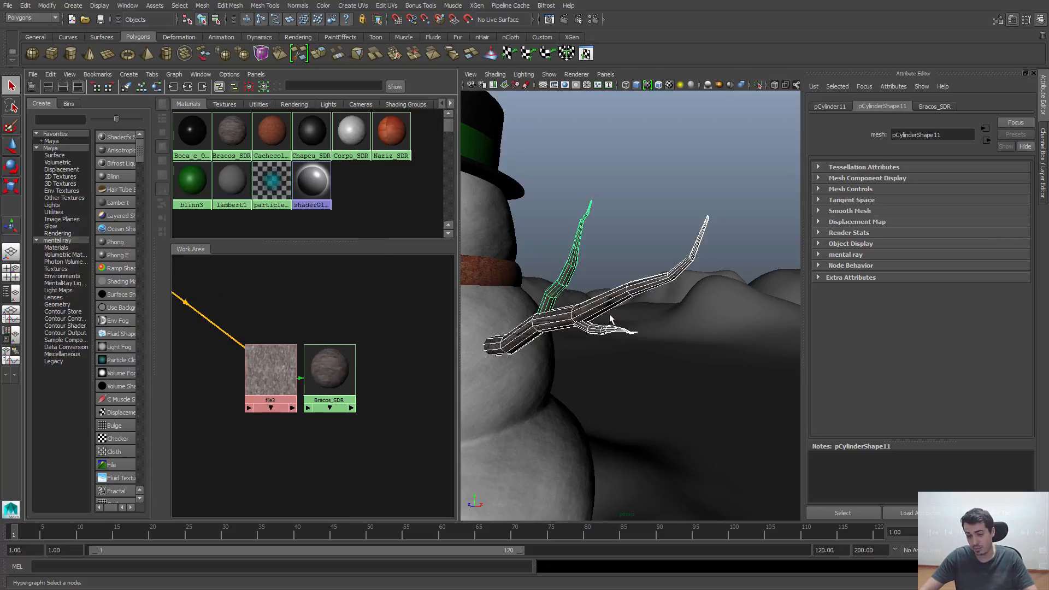
pyautogui.click(348, 7)
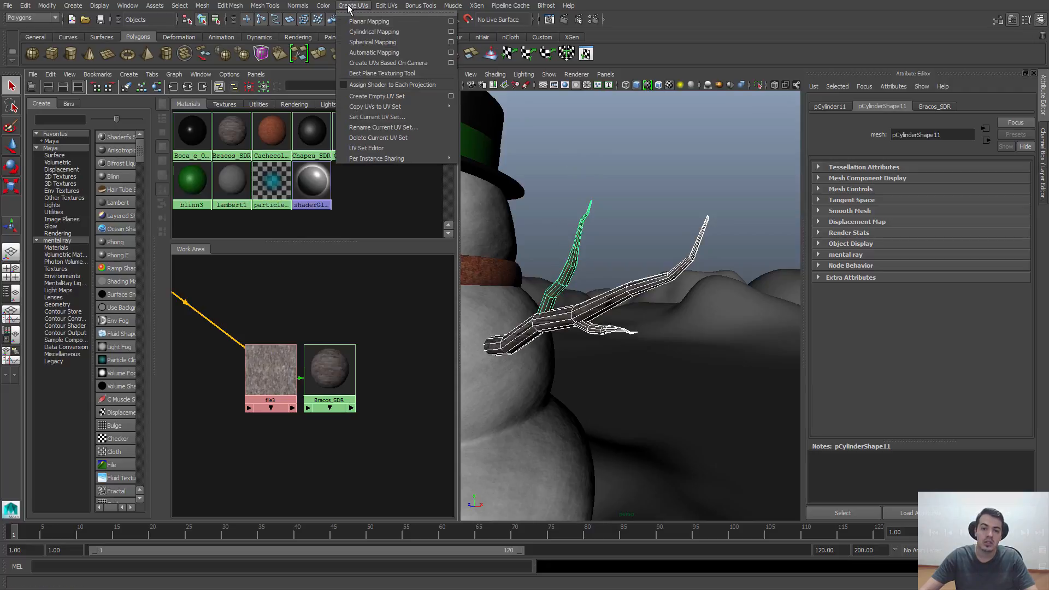
pyautogui.click(379, 53)
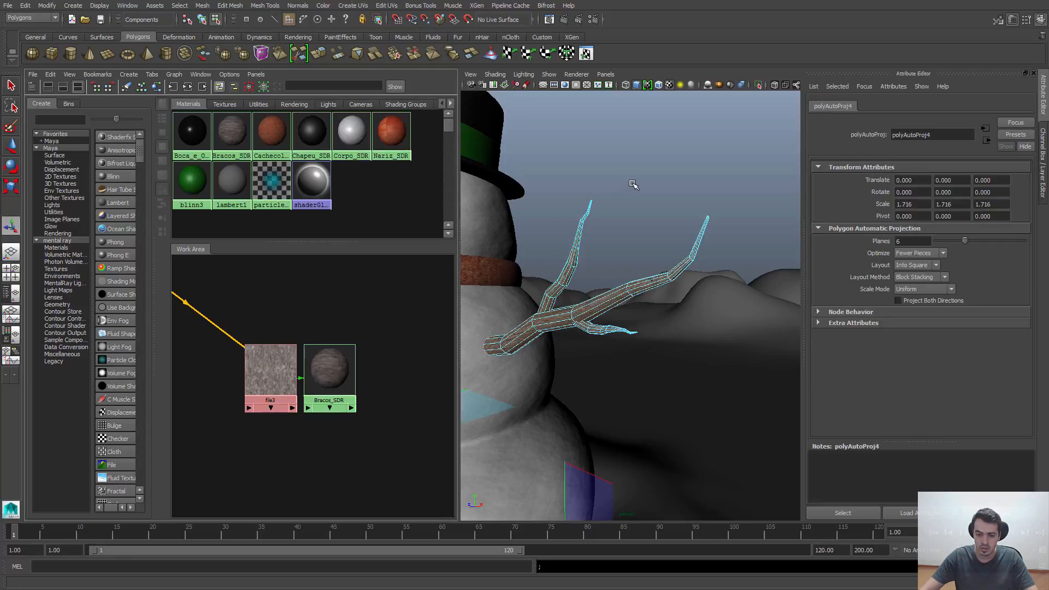
pyautogui.click(633, 184)
pyautogui.keyDown('alt'); pyautogui.moveTo(701, 283); pyautogui.dragTo(644, 359); pyautogui.keyUp('alt')
pyautogui.moveTo(602, 364); pyautogui.dragTo(624, 355, button='right')
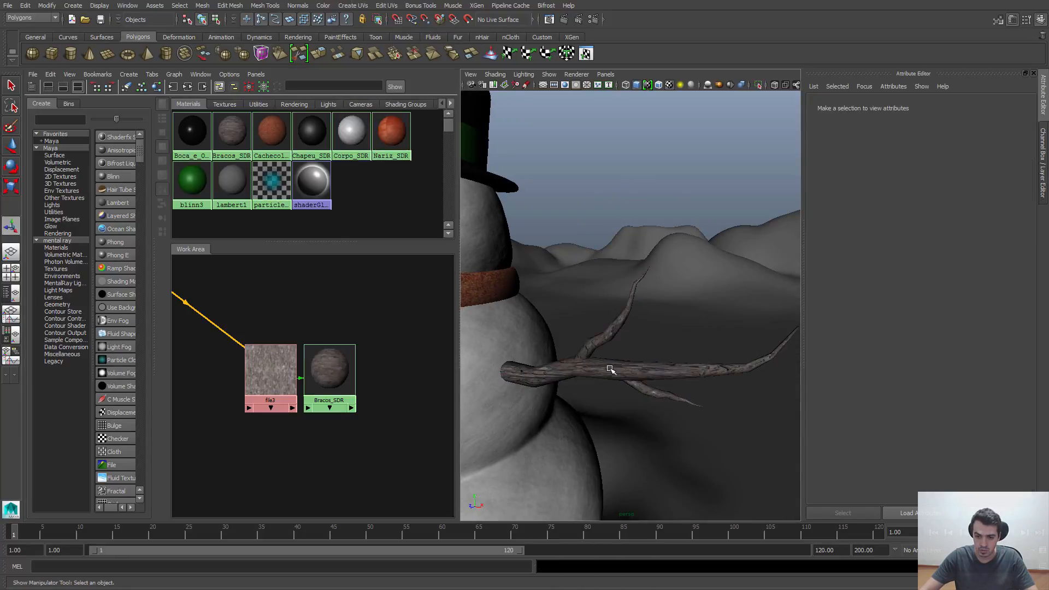
# - Move the bark texture's placement node closer to its file node and set Repeat UV to 2 and 3
pyautogui.keyDown('alt'); pyautogui.moveTo(647, 197); pyautogui.dragTo(659, 201); pyautogui.keyUp('alt')
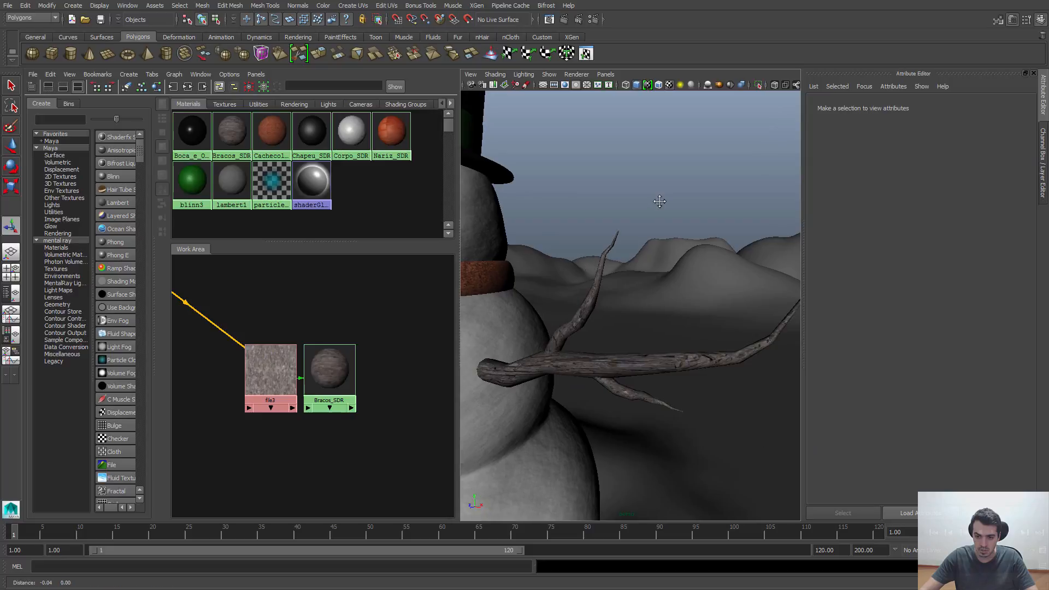
pyautogui.keyDown('alt'); pyautogui.moveTo(662, 204); pyautogui.dragTo(639, 179, button='middle'); pyautogui.keyUp('alt')
pyautogui.moveTo(276, 359); pyautogui.dragTo(313, 386, button='middle')
pyautogui.keyDown('alt'); pyautogui.moveTo(557, 302); pyautogui.dragTo(629, 325); pyautogui.keyUp('alt')
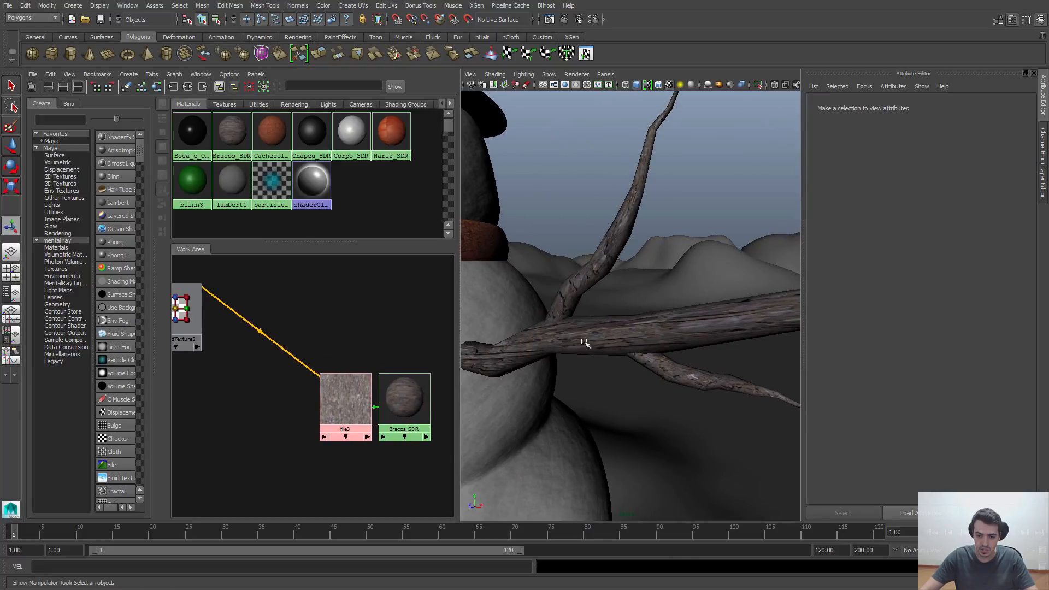
pyautogui.moveTo(189, 318); pyautogui.dragTo(252, 370)
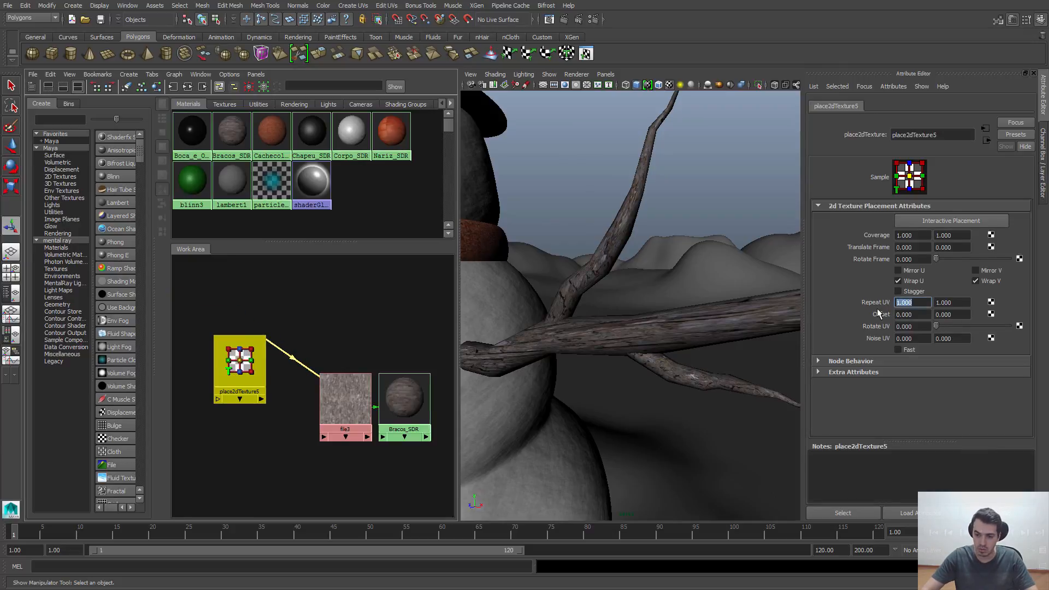
pyautogui.write('2')
pyautogui.press('Return')
pyautogui.moveTo(681, 324)
pyautogui.keyDown('alt'); pyautogui.mouseDown(button='middle')
pyautogui.moveTo(609, 333)
pyautogui.moveTo(700, 326)
pyautogui.mouseUp(button='middle'); pyautogui.keyUp('alt')
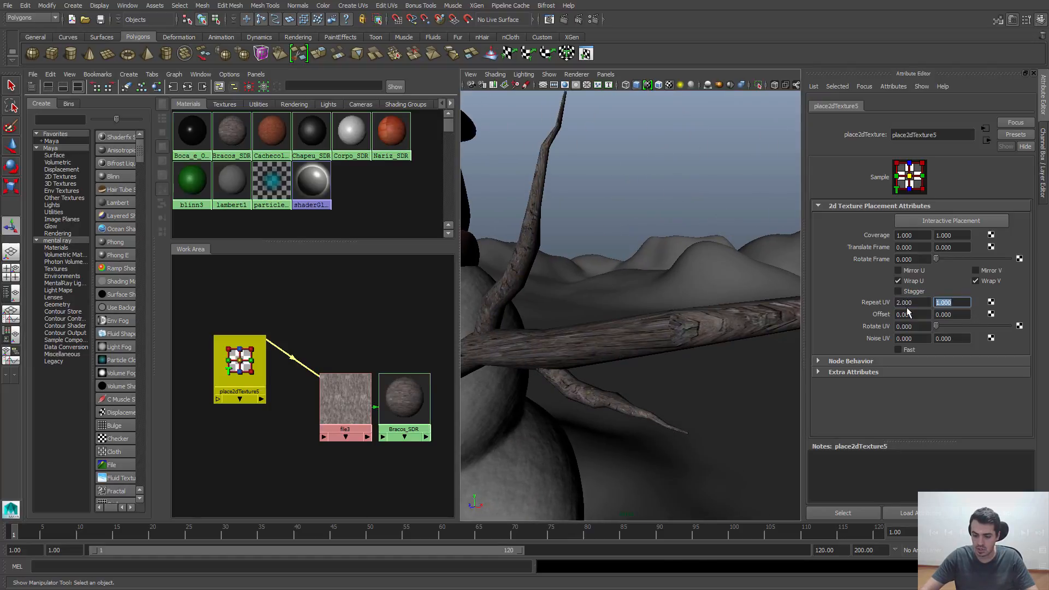
pyautogui.write('3')
pyautogui.press('Return')
pyautogui.keyDown('alt'); pyautogui.moveTo(614, 352); pyautogui.dragTo(663, 363); pyautogui.keyUp('alt')
pyautogui.moveTo(618, 295)
pyautogui.keyDown('alt'); pyautogui.mouseDown(button='right')
pyautogui.moveTo(655, 299)
pyautogui.moveTo(621, 296)
pyautogui.mouseUp(button='right'); pyautogui.keyUp('alt')
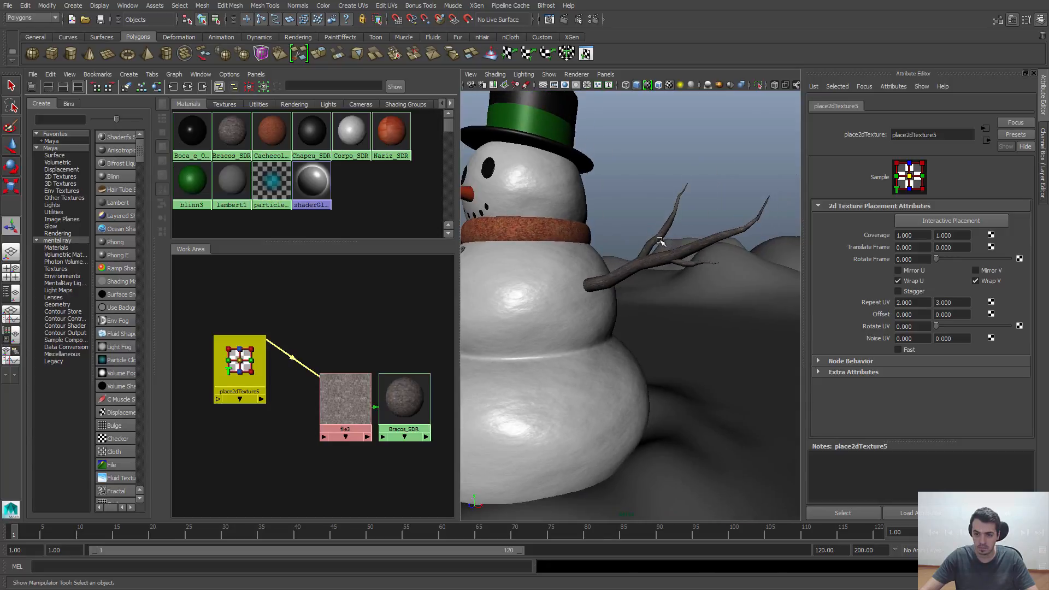
# - Apply Automatic Mapping to the three branches of the snowman's right arm, return to object mode, and check the bark
pyautogui.keyDown('alt'); pyautogui.moveTo(660, 242); pyautogui.dragTo(602, 260); pyautogui.keyUp('alt')
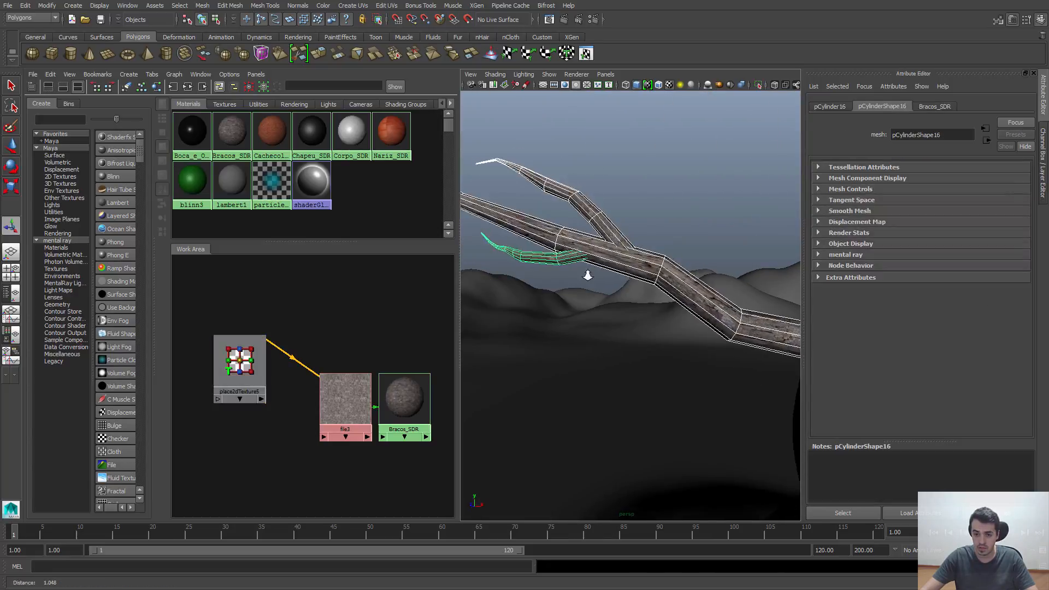
pyautogui.click(362, 6)
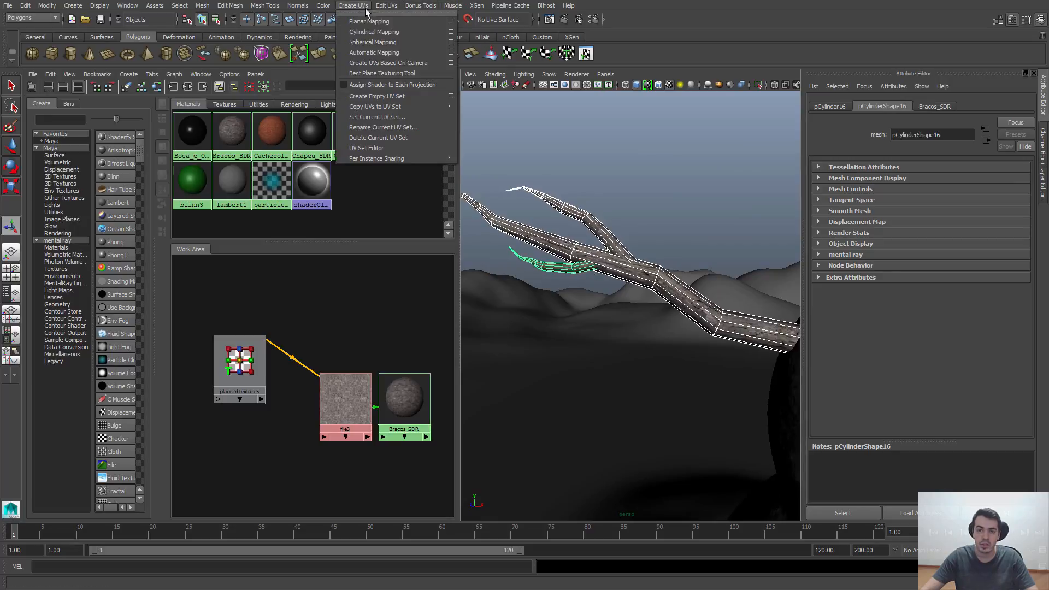
pyautogui.click(368, 55)
pyautogui.click(649, 214)
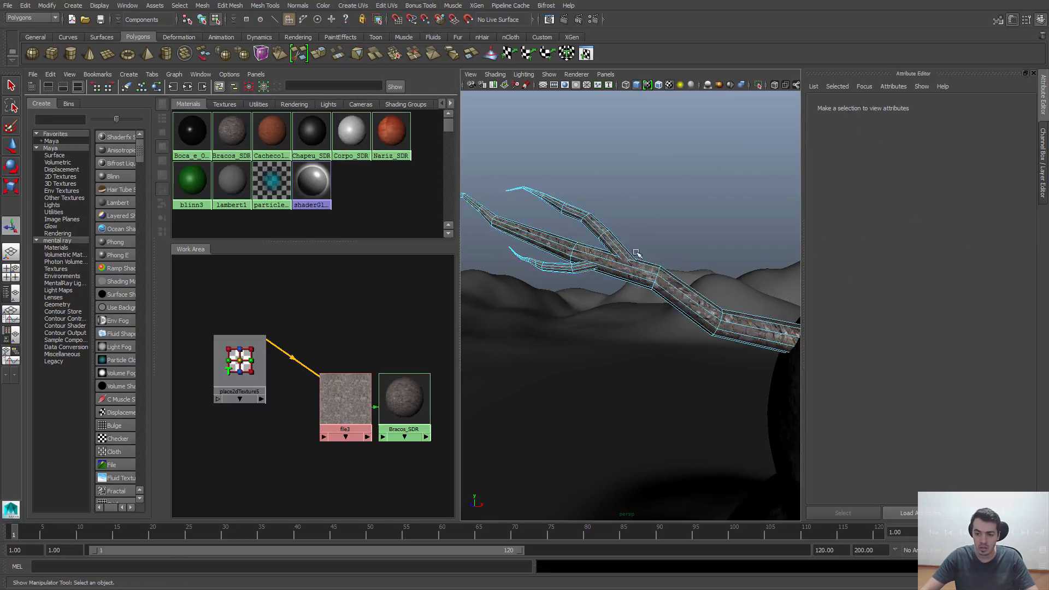
pyautogui.moveTo(616, 266); pyautogui.dragTo(650, 256, button='right')
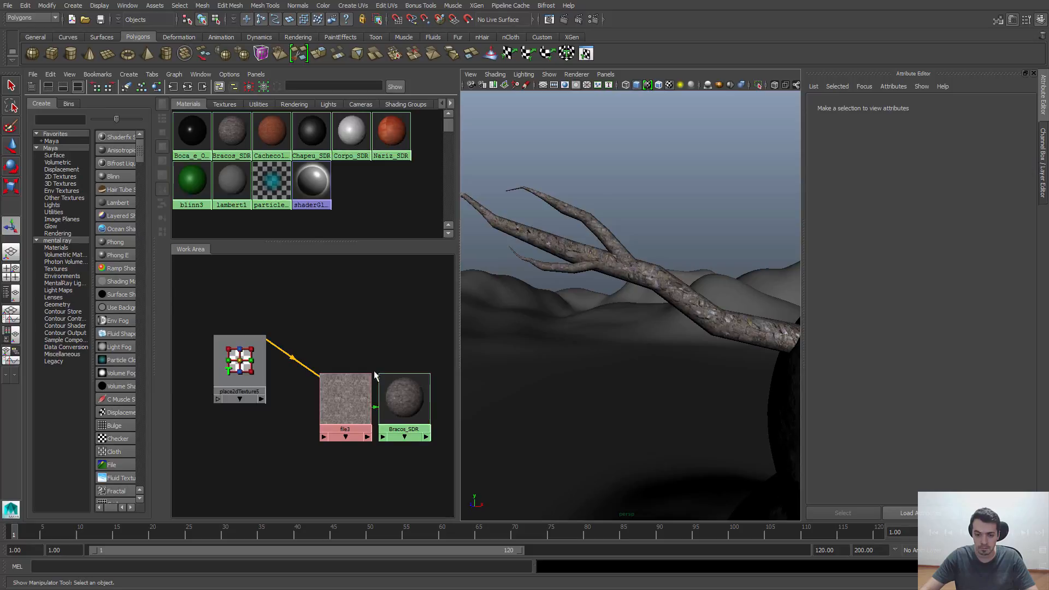
pyautogui.moveTo(623, 259)
pyautogui.keyDown('alt'); pyautogui.mouseDown()
pyautogui.moveTo(673, 274)
pyautogui.moveTo(628, 267)
pyautogui.mouseUp(); pyautogui.keyUp('alt')
pyautogui.keyDown('alt'); pyautogui.moveTo(628, 267); pyautogui.dragTo(557, 264, button='middle'); pyautogui.keyUp('alt')
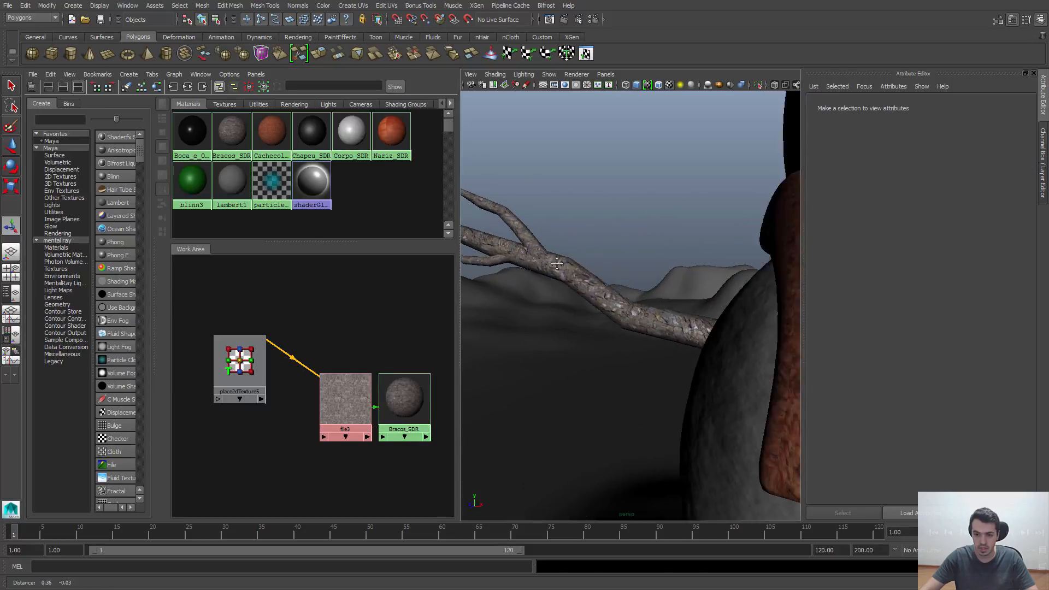
# - Check the bark on both arms and the whole snowman, including in an enlarged perspective view, and save the scene
pyautogui.keyDown('alt'); pyautogui.moveTo(557, 264); pyautogui.dragTo(557, 182); pyautogui.keyUp('alt')
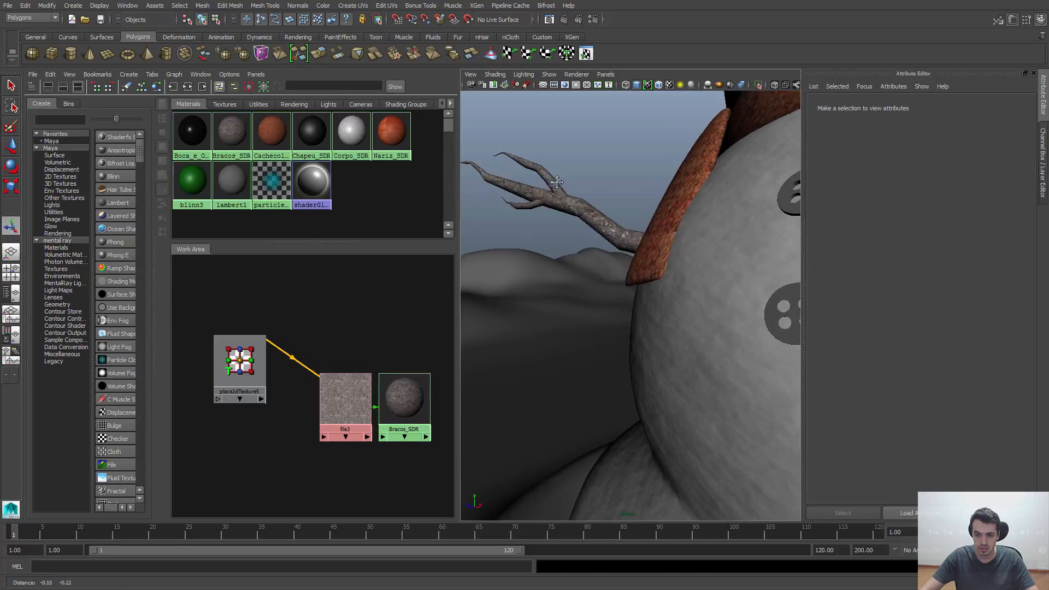
pyautogui.keyDown('alt'); pyautogui.moveTo(557, 182); pyautogui.dragTo(556, 178, button='middle'); pyautogui.keyUp('alt')
pyautogui.keyDown('alt'); pyautogui.moveTo(607, 221); pyautogui.dragTo(532, 234, button='right'); pyautogui.keyUp('alt')
pyautogui.keyDown('alt'); pyautogui.moveTo(716, 290); pyautogui.dragTo(625, 241, button='middle'); pyautogui.keyUp('alt')
pyautogui.keyDown('alt'); pyautogui.moveTo(625, 241); pyautogui.dragTo(567, 261, button='right'); pyautogui.keyUp('alt')
pyautogui.keyDown('alt'); pyautogui.moveTo(571, 266); pyautogui.dragTo(577, 267); pyautogui.keyUp('alt')
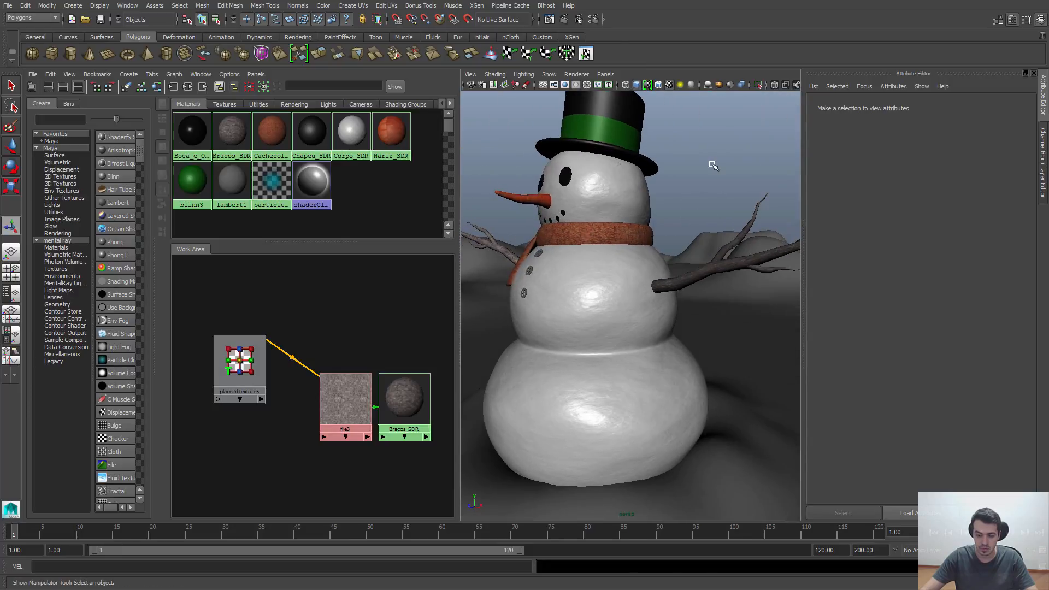
pyautogui.press('space')
pyautogui.keyDown('alt'); pyautogui.moveTo(696, 222); pyautogui.dragTo(567, 244, button='right'); pyautogui.keyUp('alt')
pyautogui.keyDown('alt'); pyautogui.moveTo(567, 240); pyautogui.dragTo(539, 248); pyautogui.keyUp('alt')
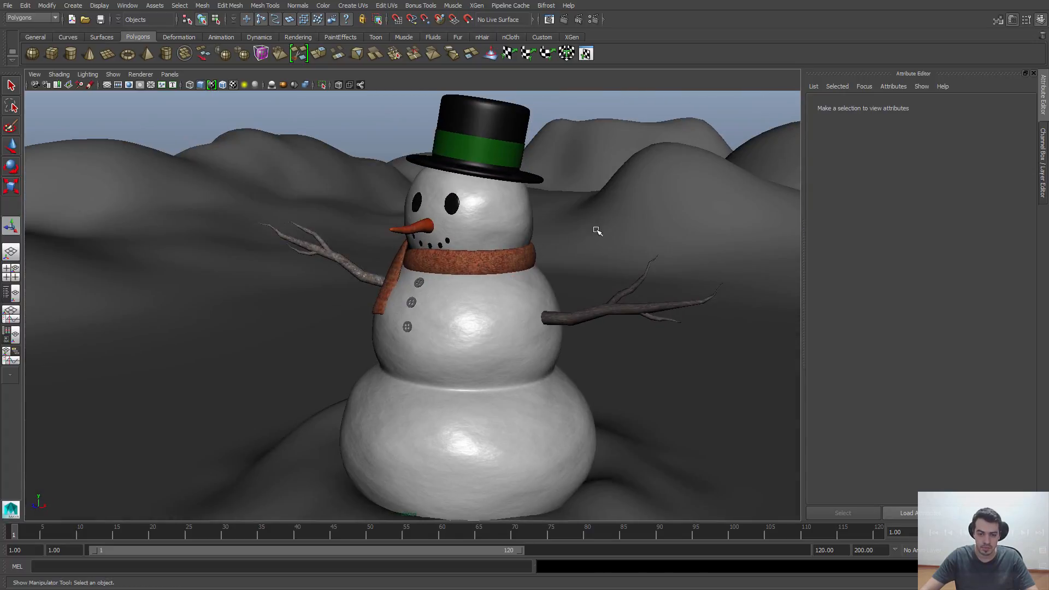
pyautogui.press('space')
pyautogui.keyDown('alt'); pyautogui.moveTo(621, 229); pyautogui.dragTo(590, 220); pyautogui.keyUp('alt')
pyautogui.scroll(5, 590, 230)
pyautogui.keyDown('alt'); pyautogui.moveTo(588, 244); pyautogui.dragTo(590, 257, button='middle'); pyautogui.keyUp('alt')
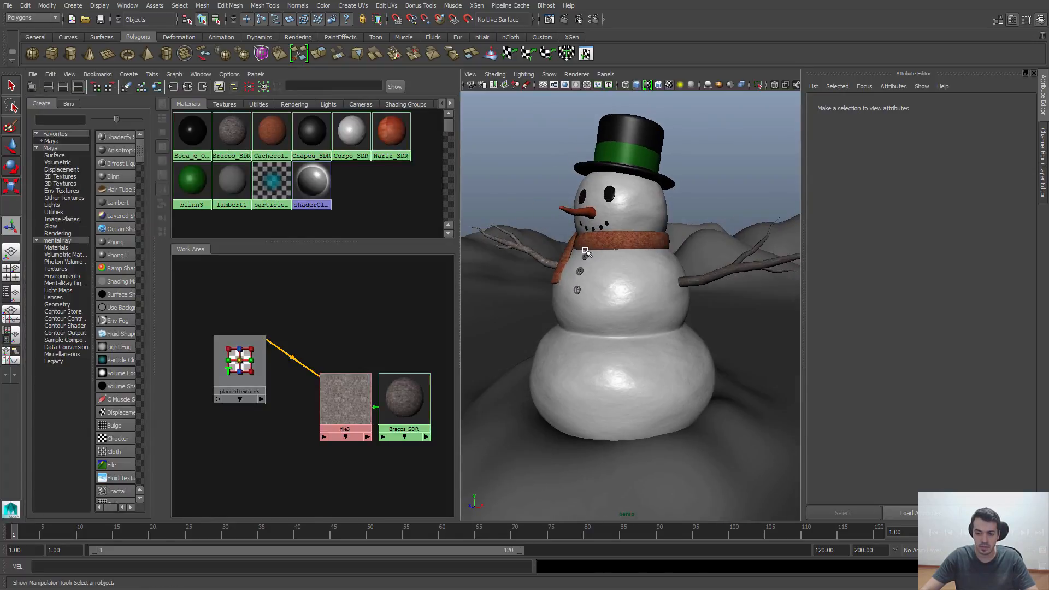
pyautogui.click(101, 20)
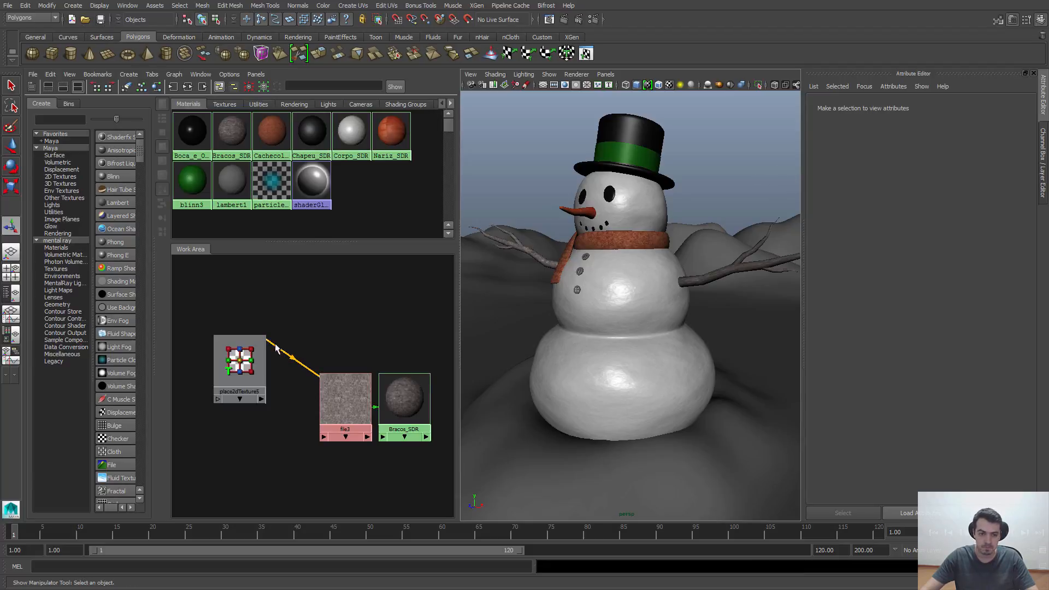
# - Create a Blinn material named Botoes_SDR in a cleared work area and set its color to black
pyautogui.click(126, 86)
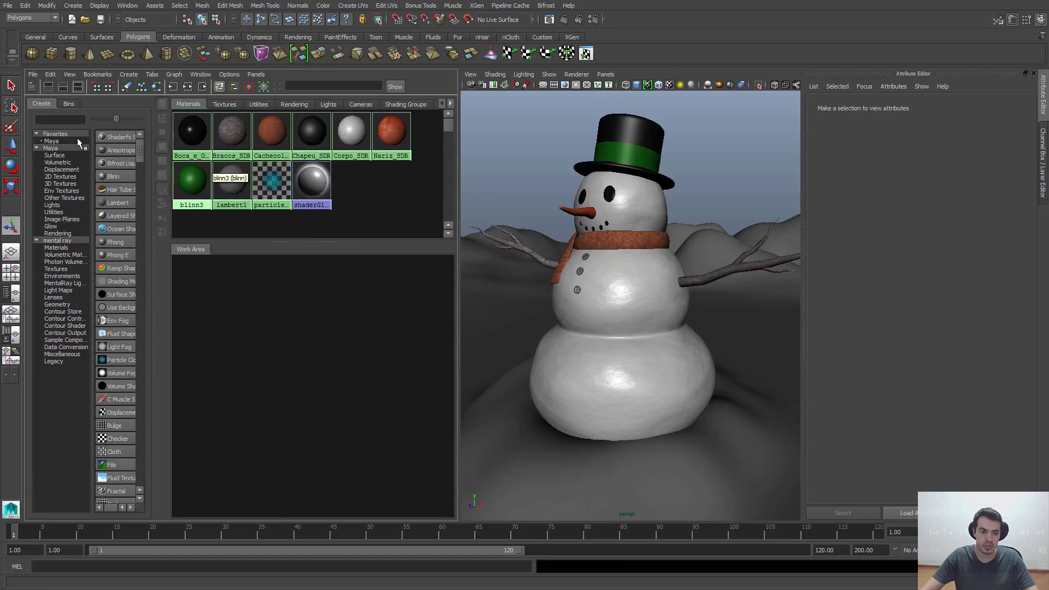
pyautogui.click(112, 176)
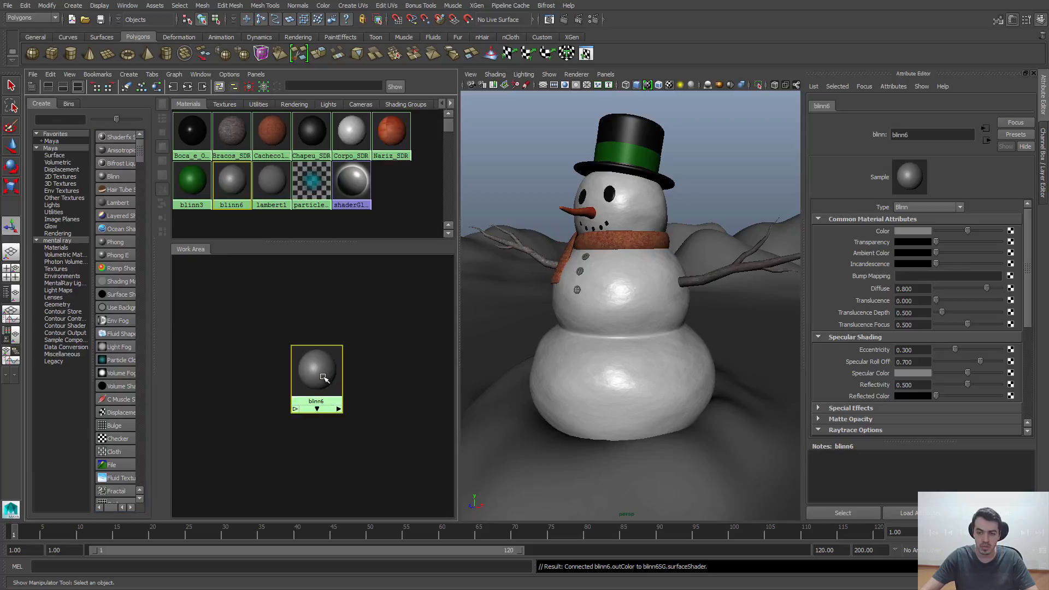
pyautogui.doubleClick(933, 136)
pyautogui.write('Botoes_SDR')
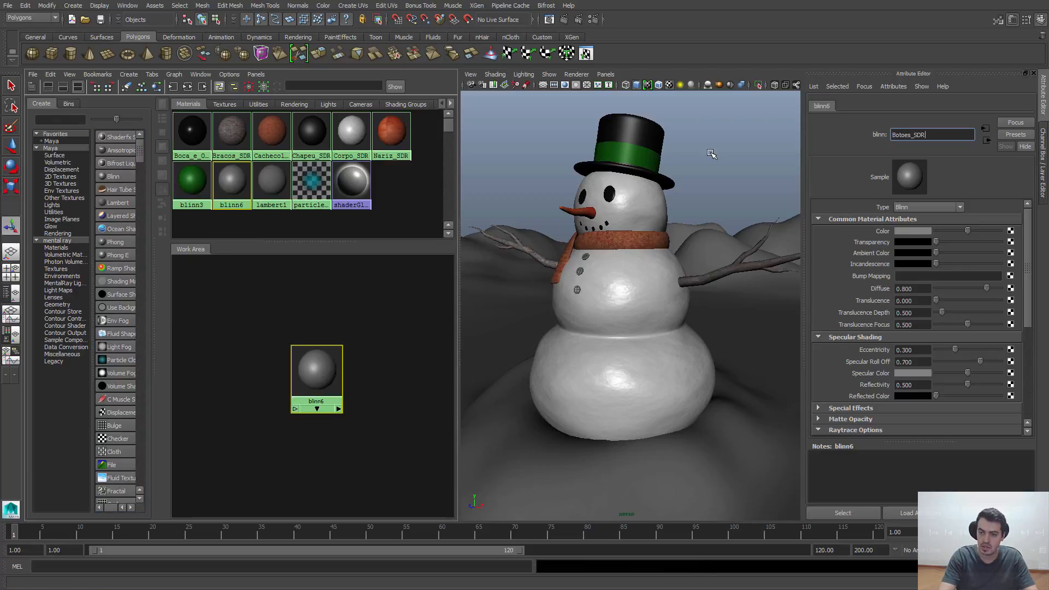
pyautogui.press('Return')
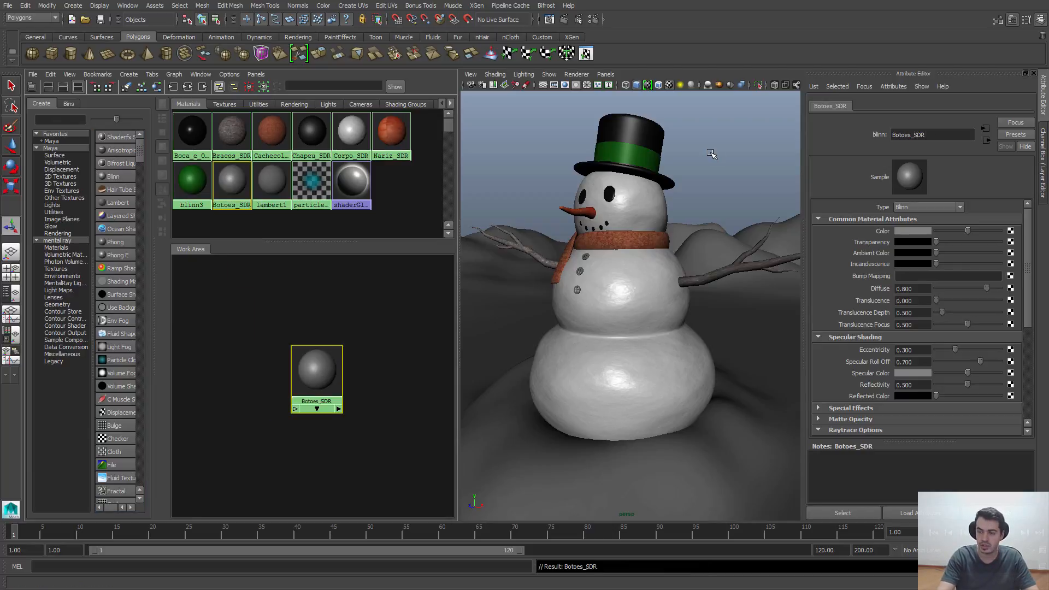
pyautogui.moveTo(966, 231); pyautogui.dragTo(920, 230)
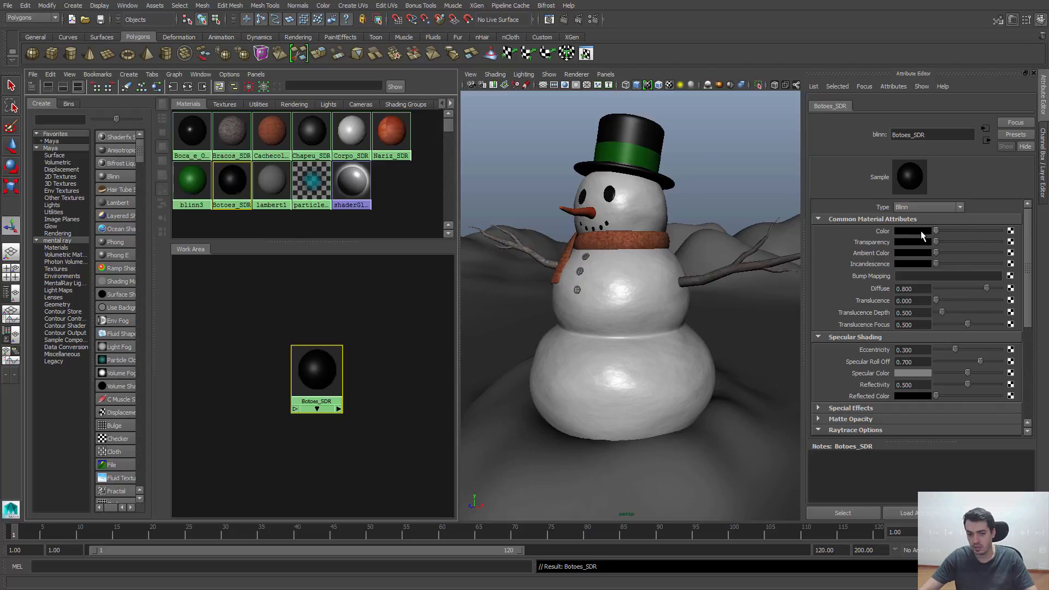
# - Assign the Botoes_SDR material to the three buttons on the snowman's torso and clear the selection
pyautogui.keyDown('alt'); pyautogui.moveTo(647, 274); pyautogui.dragTo(586, 269, button='right'); pyautogui.keyUp('alt')
pyautogui.keyDown('alt'); pyautogui.moveTo(585, 270); pyautogui.dragTo(593, 279, button='middle'); pyautogui.keyUp('alt')
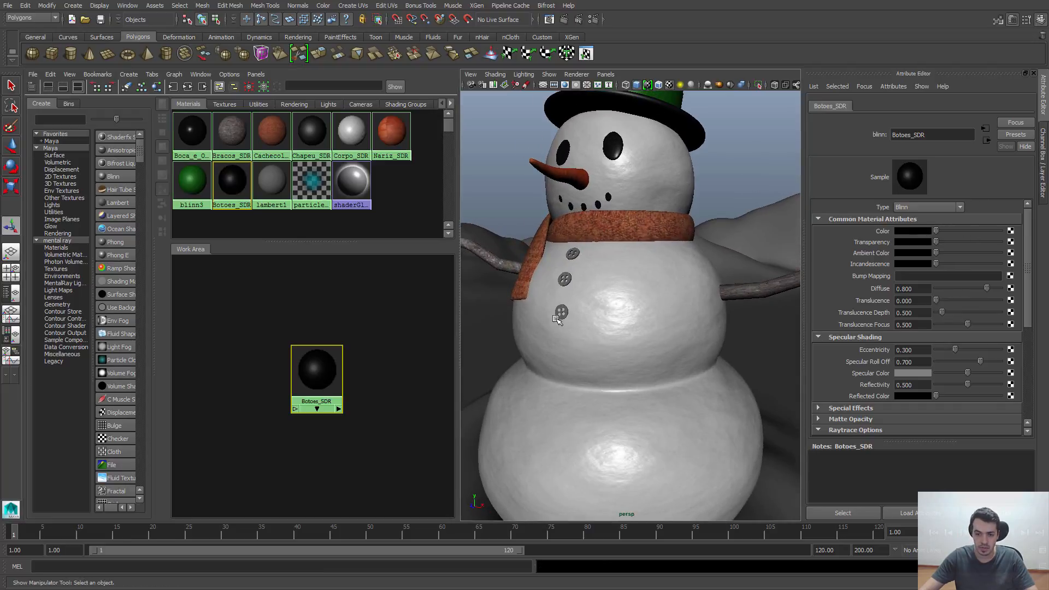
pyautogui.keyDown('alt'); pyautogui.moveTo(612, 276); pyautogui.dragTo(563, 282); pyautogui.keyUp('alt')
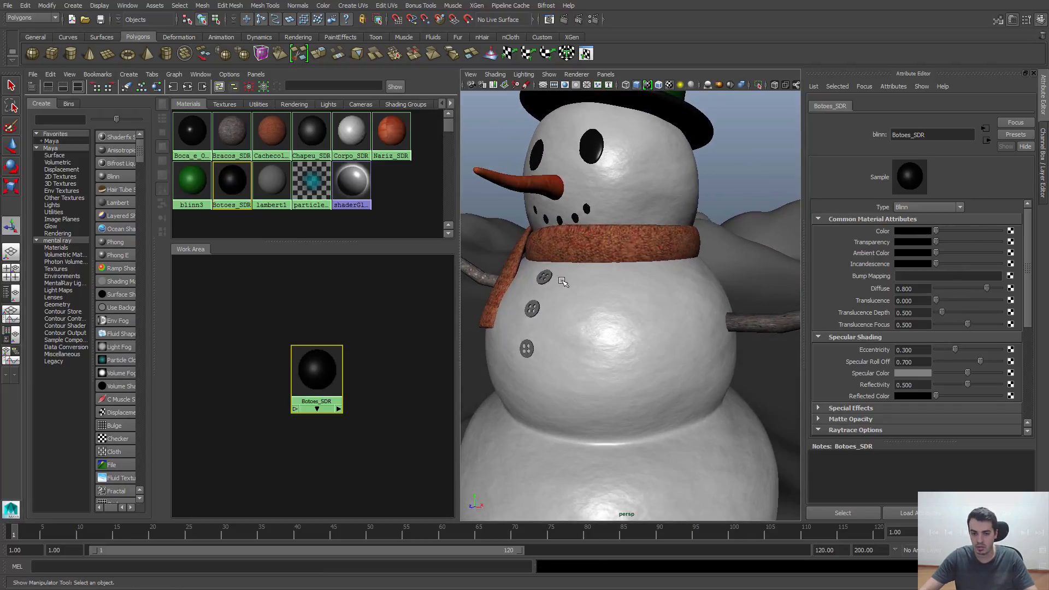
pyautogui.click(526, 348)
pyautogui.keyDown('shift'); pyautogui.click(546, 277); pyautogui.keyUp('shift')
pyautogui.moveTo(332, 378); pyautogui.dragTo(324, 324, button='right')
pyautogui.click(325, 321)
# - Examine the black buttons up close from several angles, framing and selecting them to judge their shading
pyautogui.keyDown('alt'); pyautogui.moveTo(634, 293); pyautogui.dragTo(604, 295); pyautogui.keyUp('alt')
pyautogui.scroll(2, 605, 296)
pyautogui.scroll(3, 596, 292)
pyautogui.keyDown('alt'); pyautogui.moveTo(476, 281); pyautogui.dragTo(582, 291, button='middle'); pyautogui.keyUp('alt')
pyautogui.scroll(2, 534, 271)
pyautogui.scroll(4, 536, 272)
pyautogui.keyDown('alt'); pyautogui.moveTo(583, 291); pyautogui.dragTo(593, 276); pyautogui.keyUp('alt')
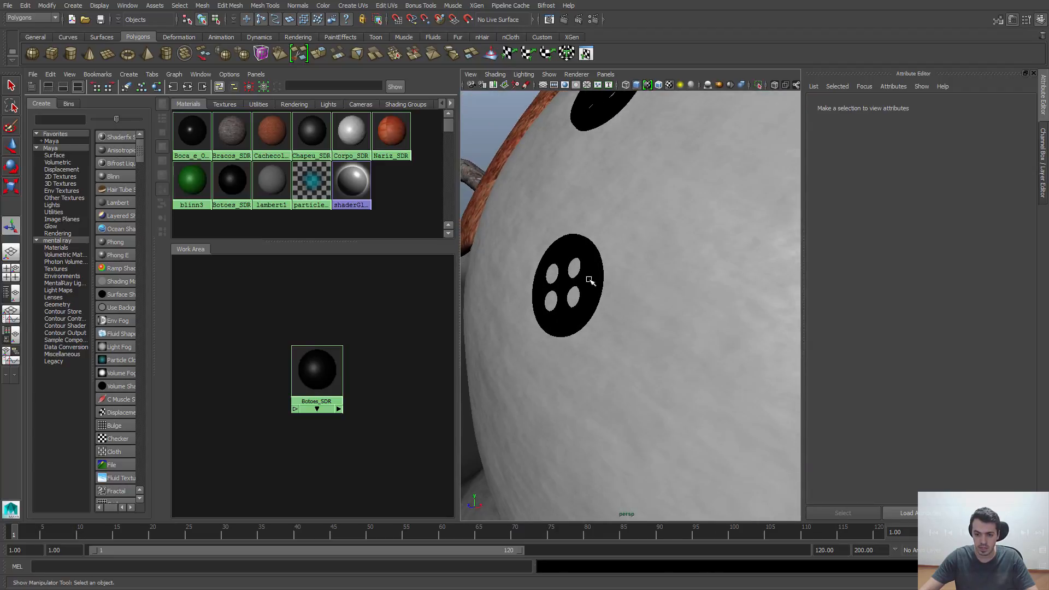
pyautogui.click(596, 280)
pyautogui.press('f')
pyautogui.keyDown('alt'); pyautogui.moveTo(723, 321); pyautogui.dragTo(696, 334); pyautogui.keyUp('alt')
pyautogui.click(528, 131)
pyautogui.keyDown('alt'); pyautogui.moveTo(669, 276); pyautogui.dragTo(736, 298); pyautogui.keyUp('alt')
pyautogui.click(649, 279)
pyautogui.click(549, 109)
pyautogui.click(681, 326)
pyautogui.click(569, 215)
pyautogui.keyDown('alt'); pyautogui.moveTo(736, 298); pyautogui.dragTo(686, 310, button='middle'); pyautogui.keyUp('alt')
pyautogui.keyDown('alt'); pyautogui.moveTo(686, 309); pyautogui.dragTo(623, 307, button='right'); pyautogui.keyUp('alt')
pyautogui.keyDown('alt'); pyautogui.moveTo(624, 307); pyautogui.dragTo(612, 307, button='middle'); pyautogui.keyUp('alt')
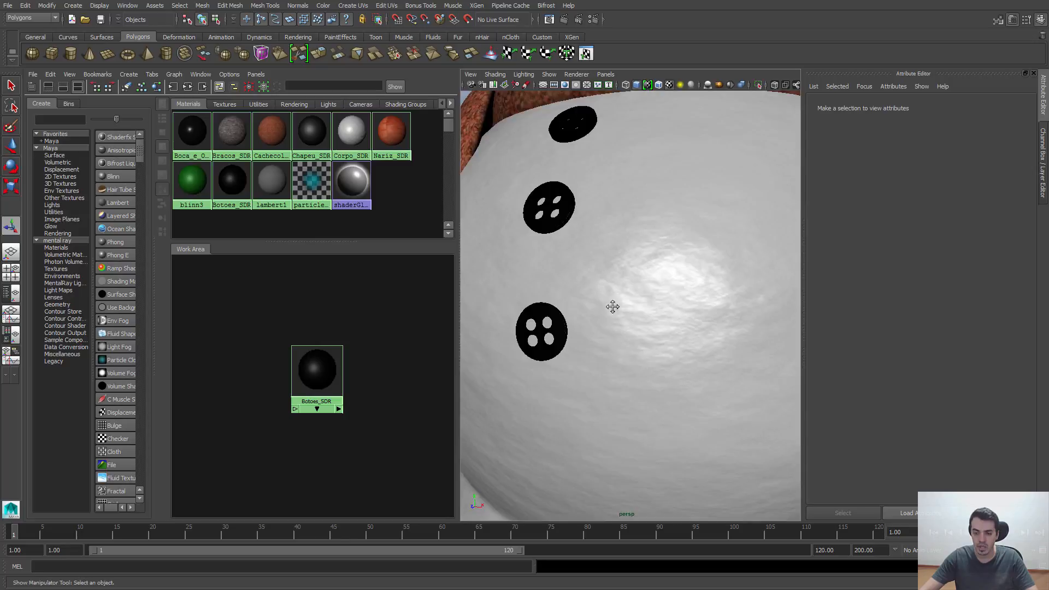
pyautogui.keyDown('alt'); pyautogui.moveTo(613, 307); pyautogui.dragTo(624, 333, button='right'); pyautogui.keyUp('alt')
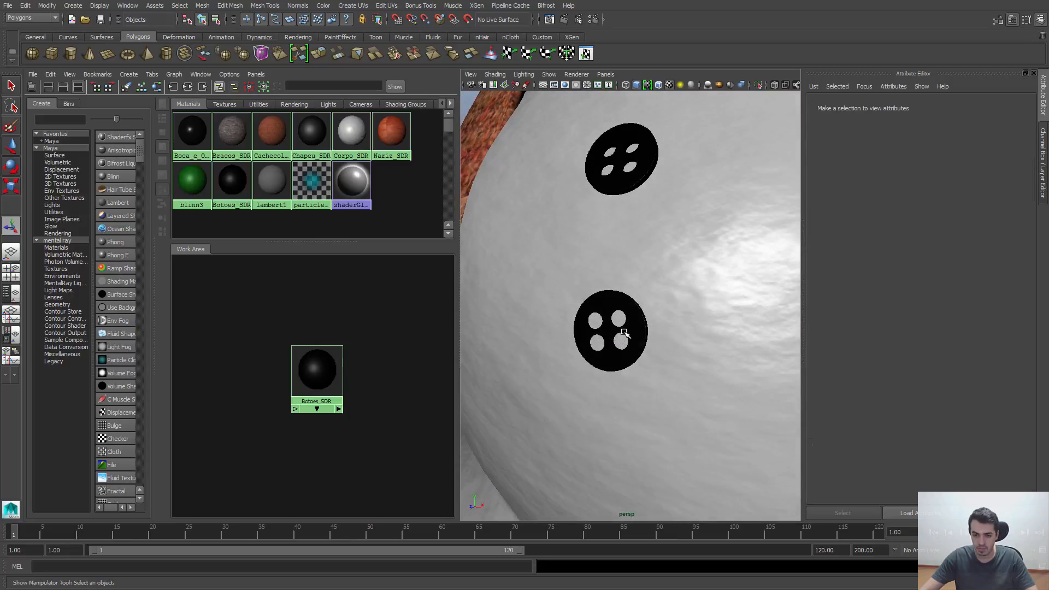
pyautogui.click(625, 332)
# - Set the reflectivity of the Botoes_SDR material to 0.3
pyautogui.click(330, 361)
pyautogui.keyDown('alt'); pyautogui.moveTo(693, 319); pyautogui.dragTo(676, 324, button='right'); pyautogui.keyUp('alt')
pyautogui.moveTo(676, 324)
pyautogui.keyDown('alt'); pyautogui.mouseDown()
pyautogui.moveTo(632, 304)
pyautogui.moveTo(688, 333)
pyautogui.mouseUp(); pyautogui.keyUp('alt')
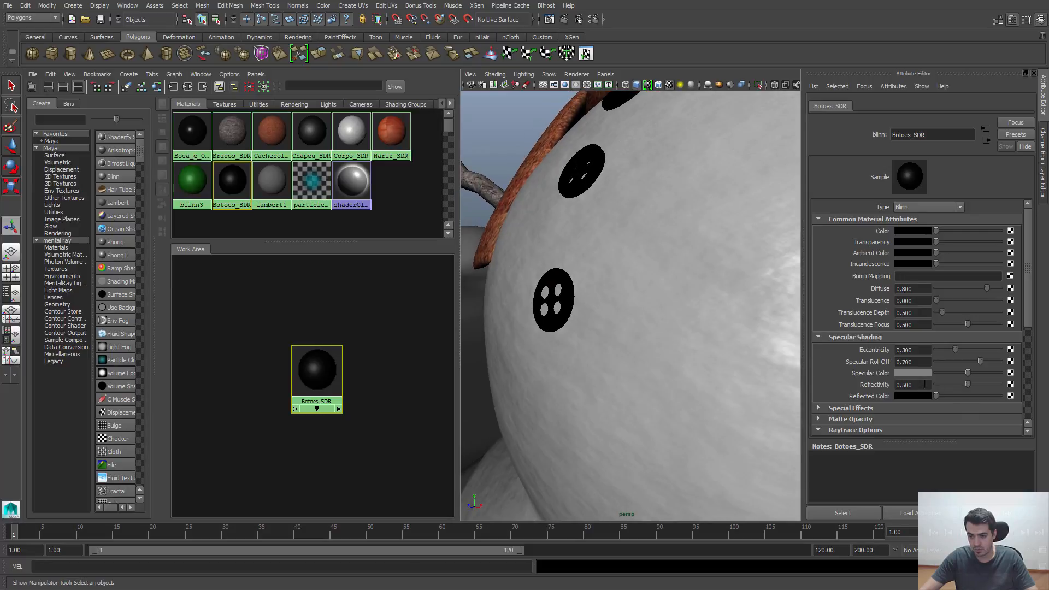
pyautogui.write('0.3')
pyautogui.press('Return')
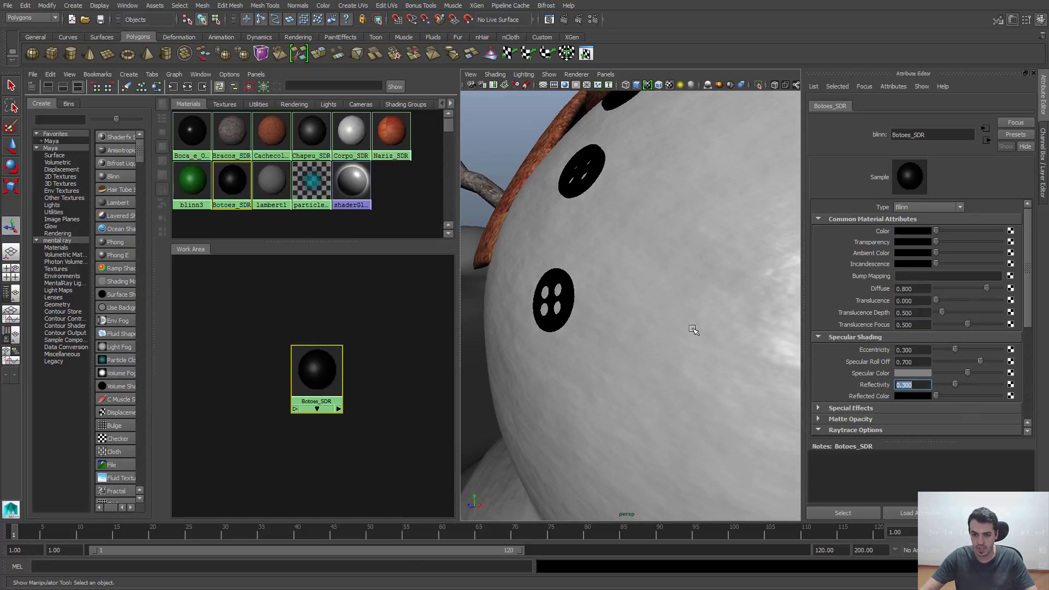
# - Set the specular color of Botoes_SDR to white and its eccentricity to 0.2
pyautogui.moveTo(645, 311)
pyautogui.keyDown('alt'); pyautogui.mouseDown()
pyautogui.moveTo(630, 318)
pyautogui.moveTo(642, 320)
pyautogui.mouseUp(); pyautogui.keyUp('alt')
pyautogui.moveTo(969, 377); pyautogui.dragTo(1038, 375)
pyautogui.keyDown('alt'); pyautogui.moveTo(627, 306); pyautogui.dragTo(731, 319); pyautogui.keyUp('alt')
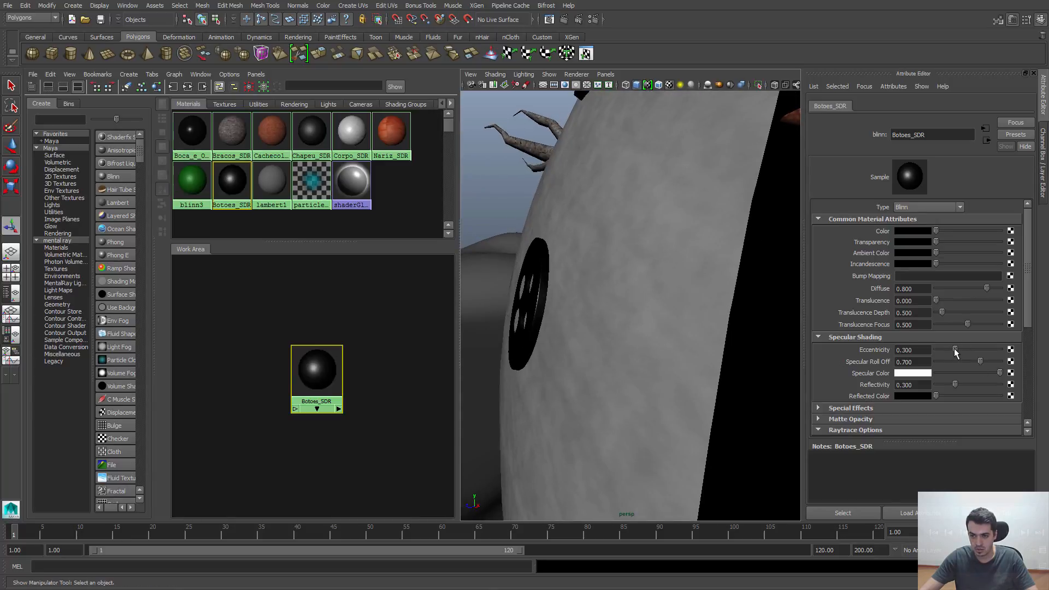
pyautogui.moveTo(955, 353); pyautogui.dragTo(951, 352)
pyautogui.write('0.2')
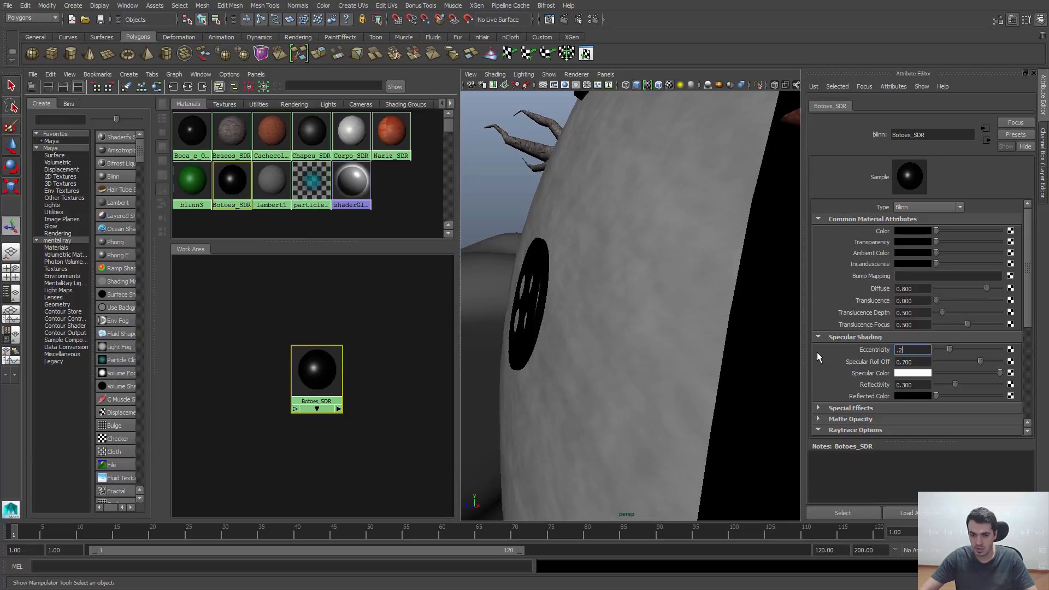
pyautogui.press('Return')
# - Examine the buttons' shine from several angles and check the whole snowman from a distance
pyautogui.keyDown('alt'); pyautogui.moveTo(498, 371); pyautogui.dragTo(513, 365); pyautogui.keyUp('alt')
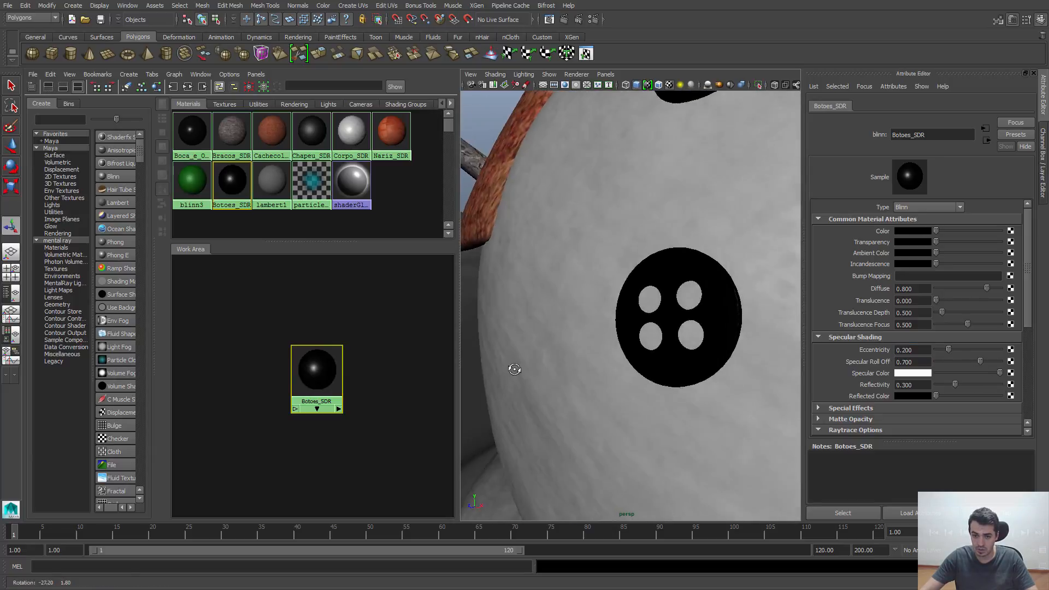
pyautogui.scroll(-8, 525, 353)
pyautogui.keyDown('alt'); pyautogui.moveTo(571, 289); pyautogui.dragTo(623, 325); pyautogui.keyUp('alt')
pyautogui.scroll(3, 640, 306)
pyautogui.scroll(-10, 623, 325)
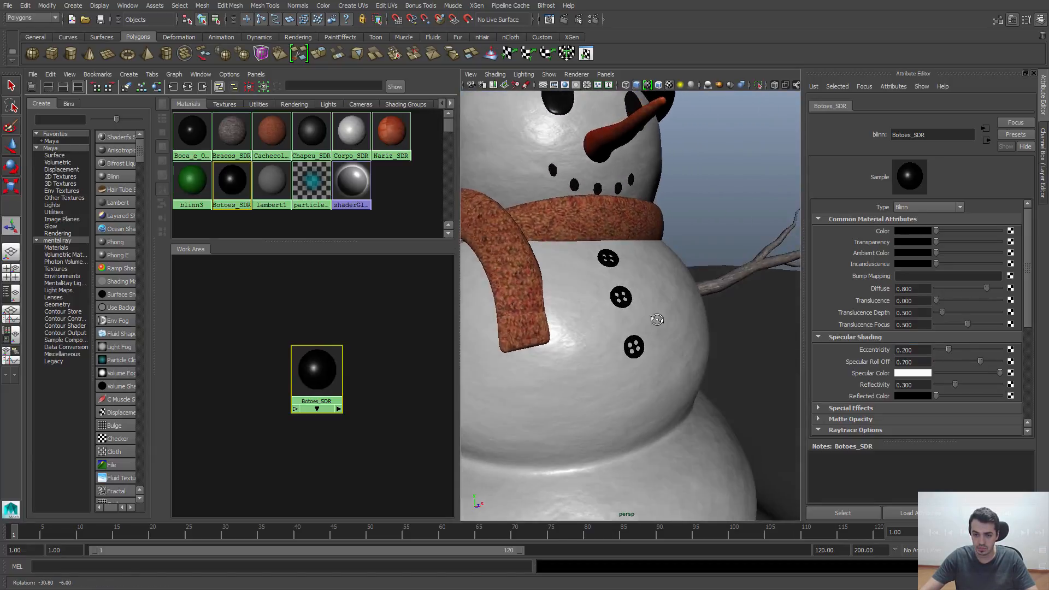
pyautogui.keyDown('alt'); pyautogui.moveTo(688, 320); pyautogui.dragTo(610, 213); pyautogui.keyUp('alt')
pyautogui.click(677, 188)
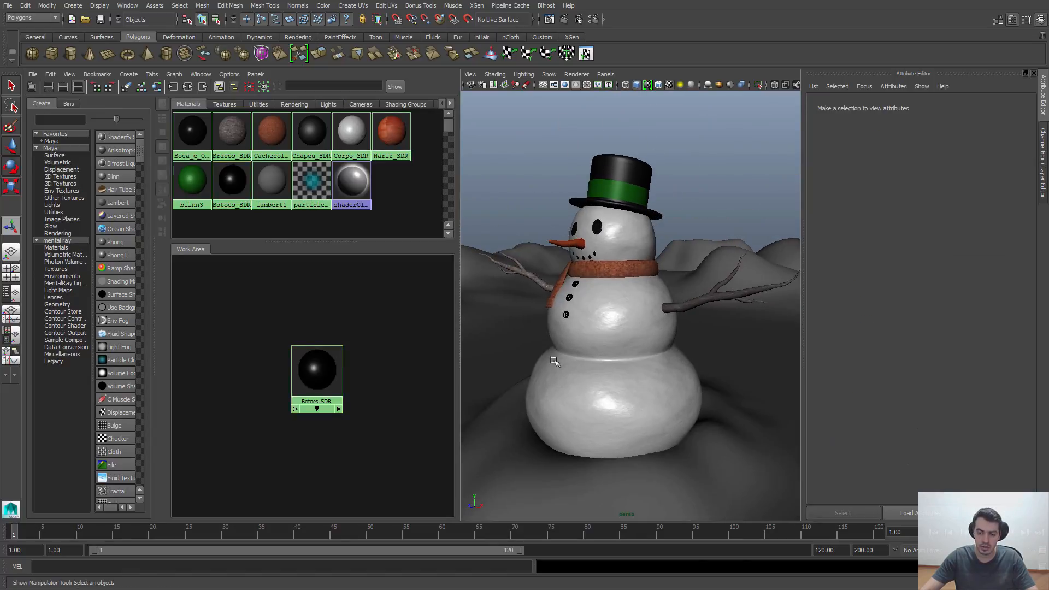
pyautogui.keyDown('alt'); pyautogui.moveTo(555, 361); pyautogui.dragTo(608, 355, button='middle'); pyautogui.keyUp('alt')
pyautogui.scroll(-3, 671, 318)
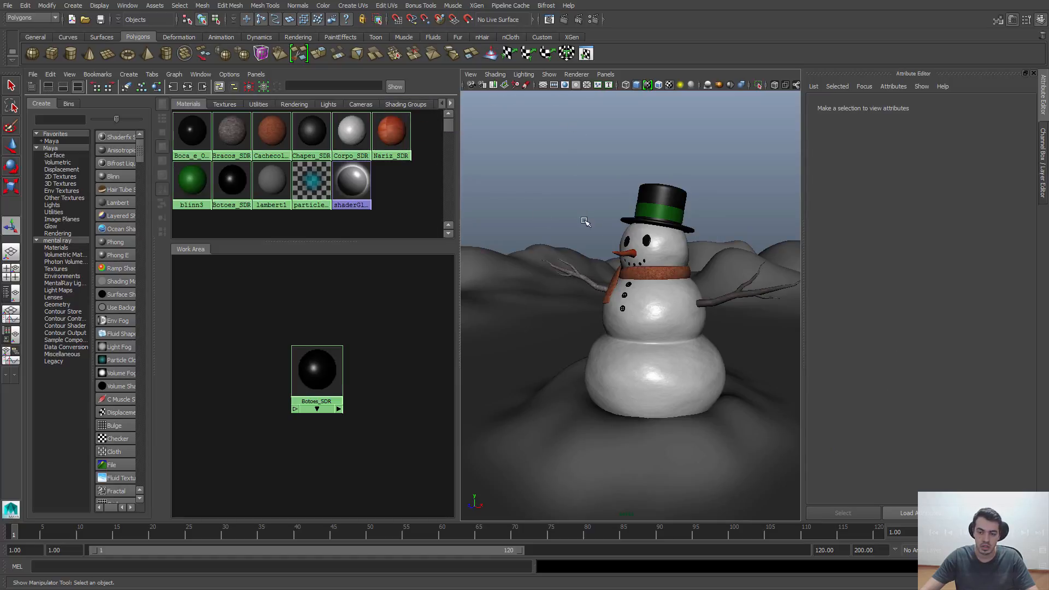
# - Clear the work area and graph the input and output connections of the Corpo_SDR material
pyautogui.click(126, 89)
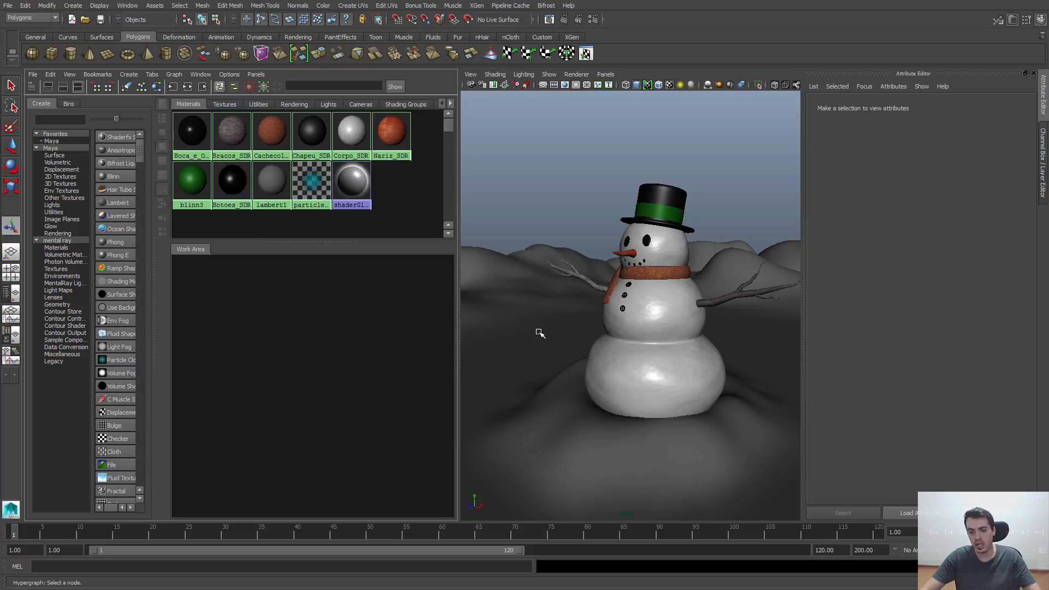
pyautogui.click(351, 134)
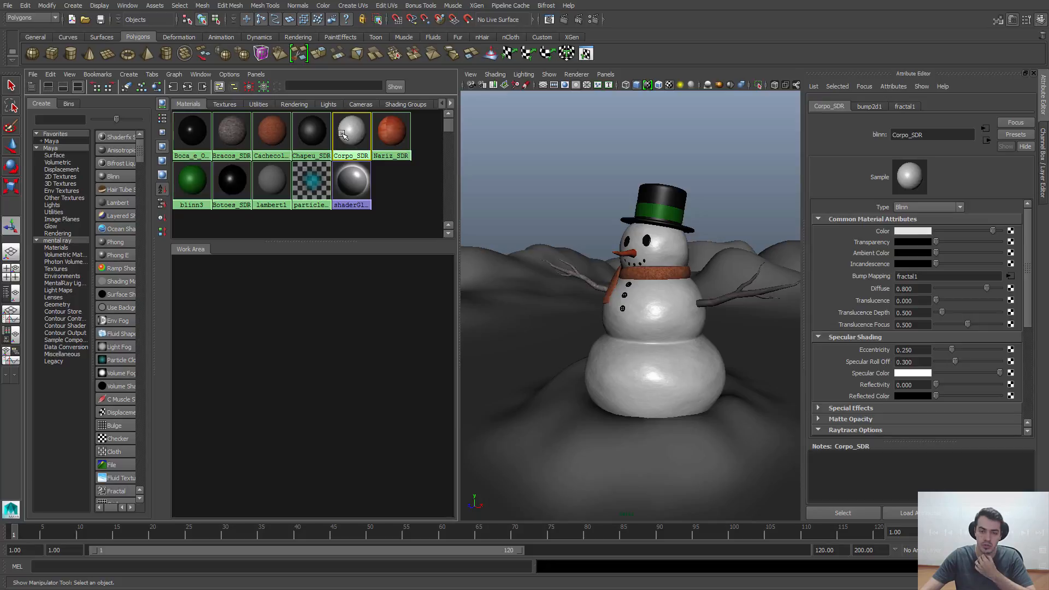
pyautogui.click(342, 229)
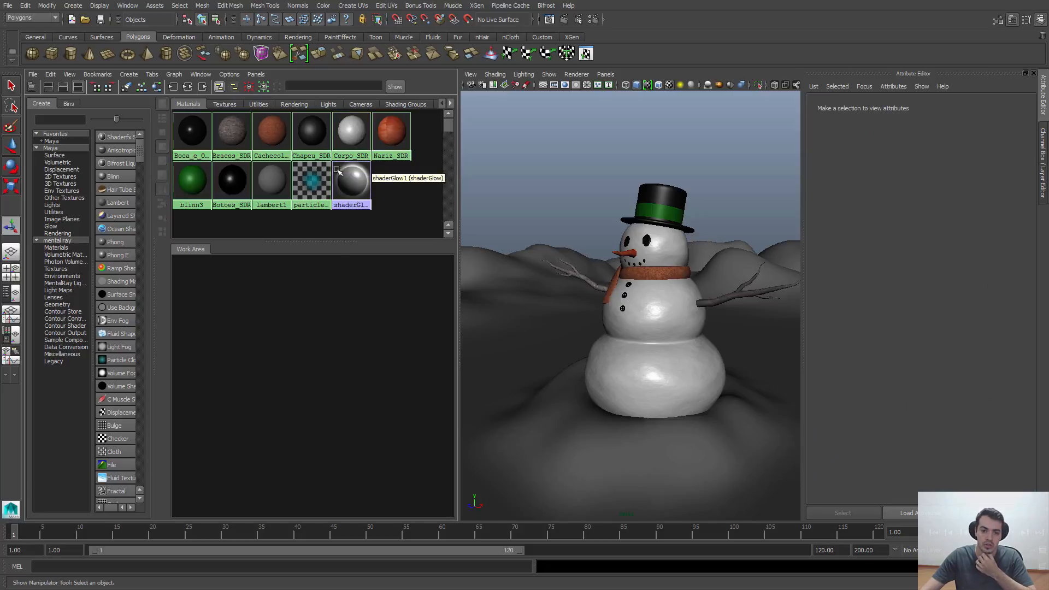
pyautogui.click(348, 136)
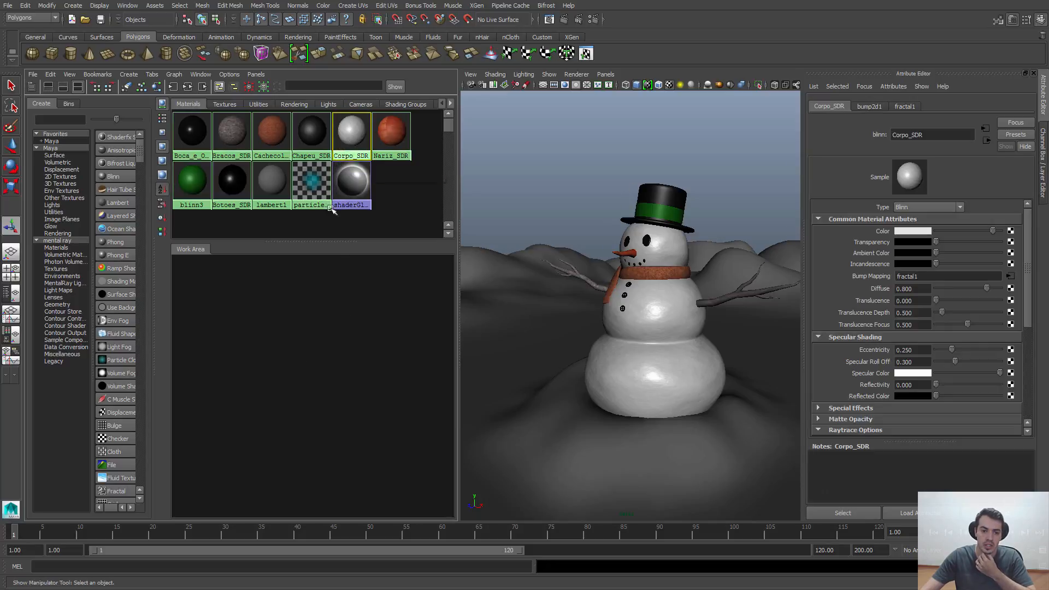
pyautogui.click(188, 87)
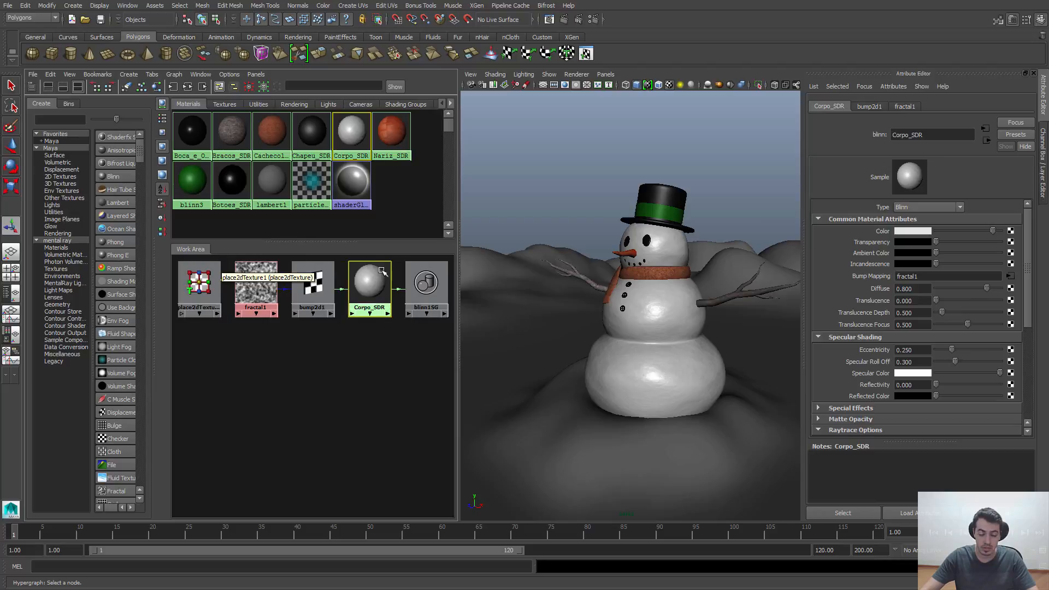
# - Duplicate the Corpo_SDR material and place the copy below the original shading network
pyautogui.click(333, 348)
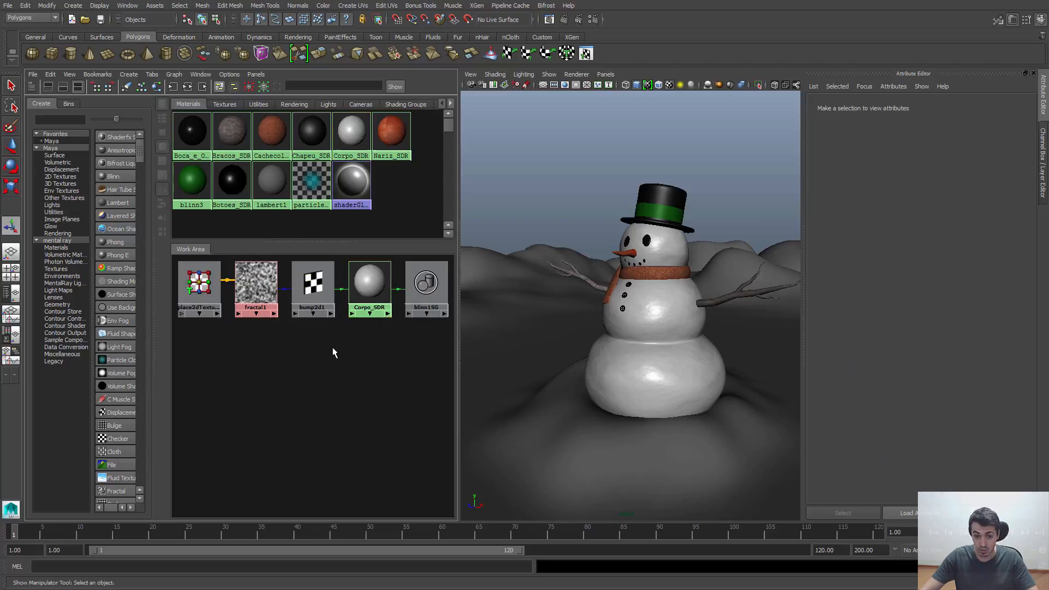
pyautogui.click(366, 285)
pyautogui.click(360, 356)
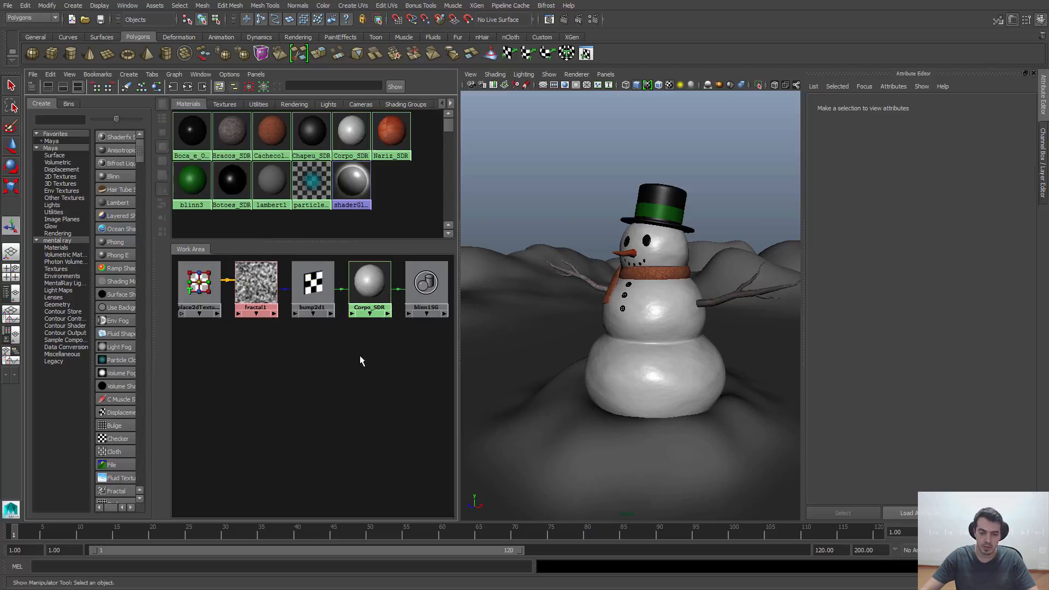
pyautogui.click(367, 289)
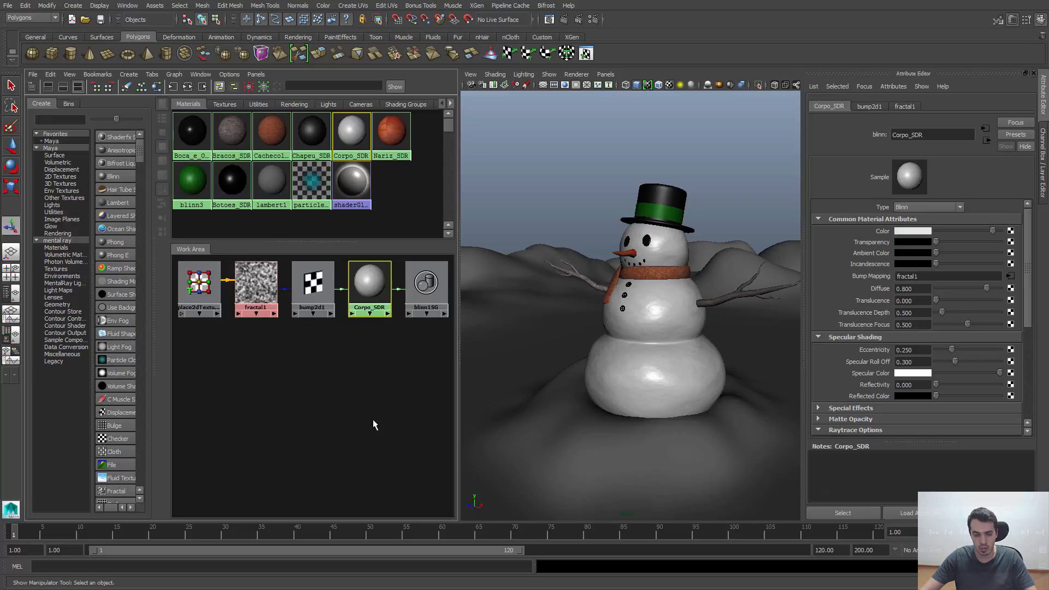
pyautogui.hotkey('ctrl', 'd')
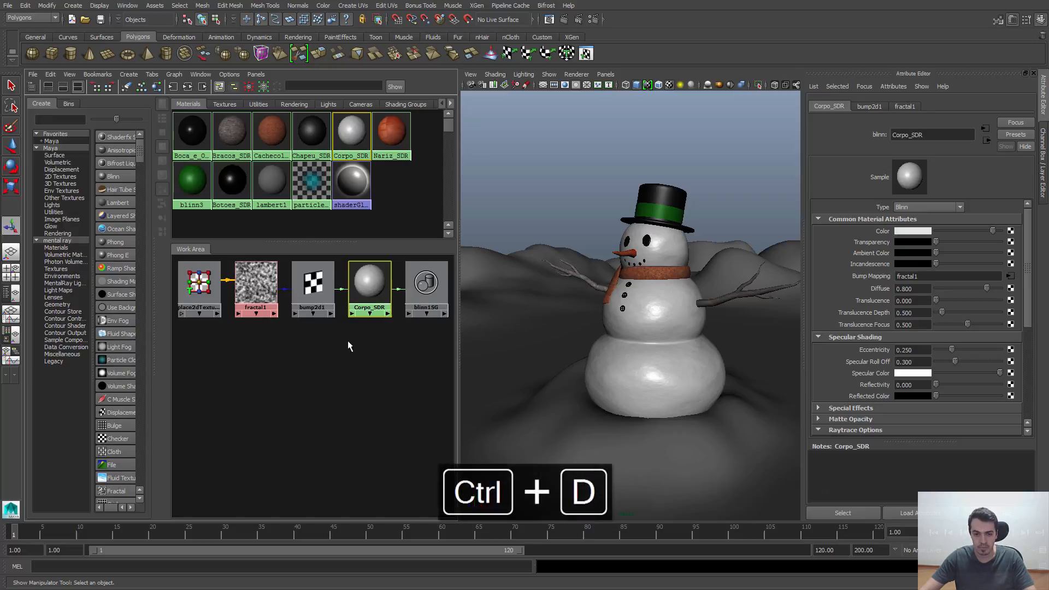
pyautogui.moveTo(199, 288); pyautogui.dragTo(360, 387)
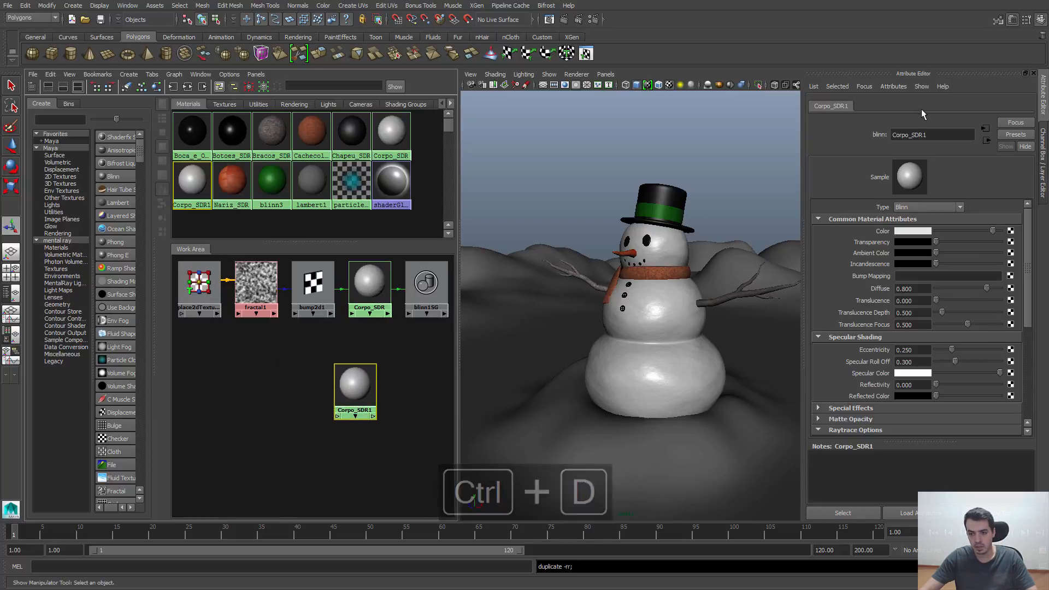
pyautogui.click(292, 430)
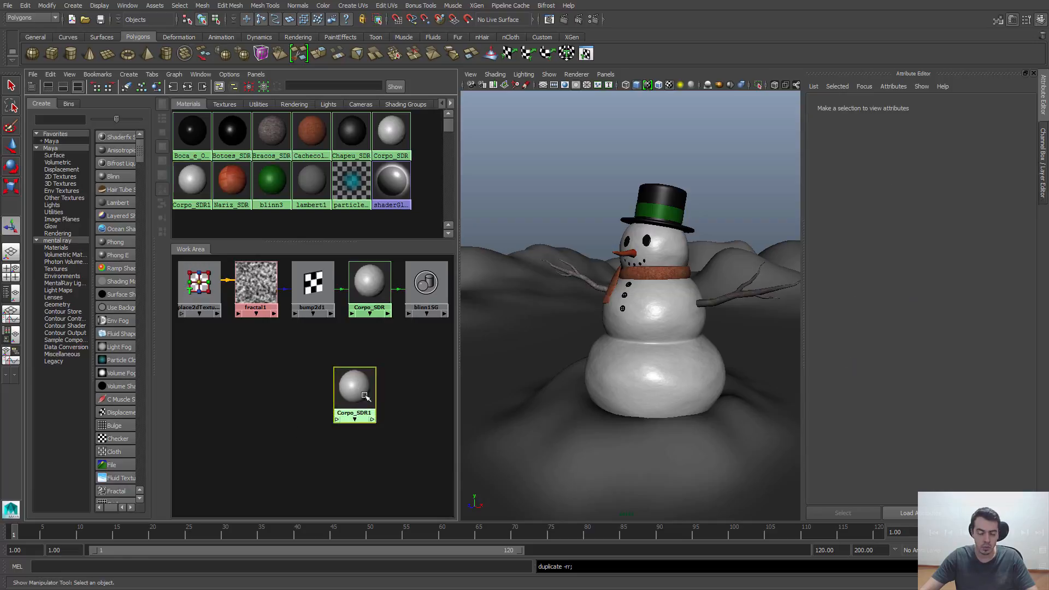
pyautogui.moveTo(354, 389); pyautogui.dragTo(360, 405)
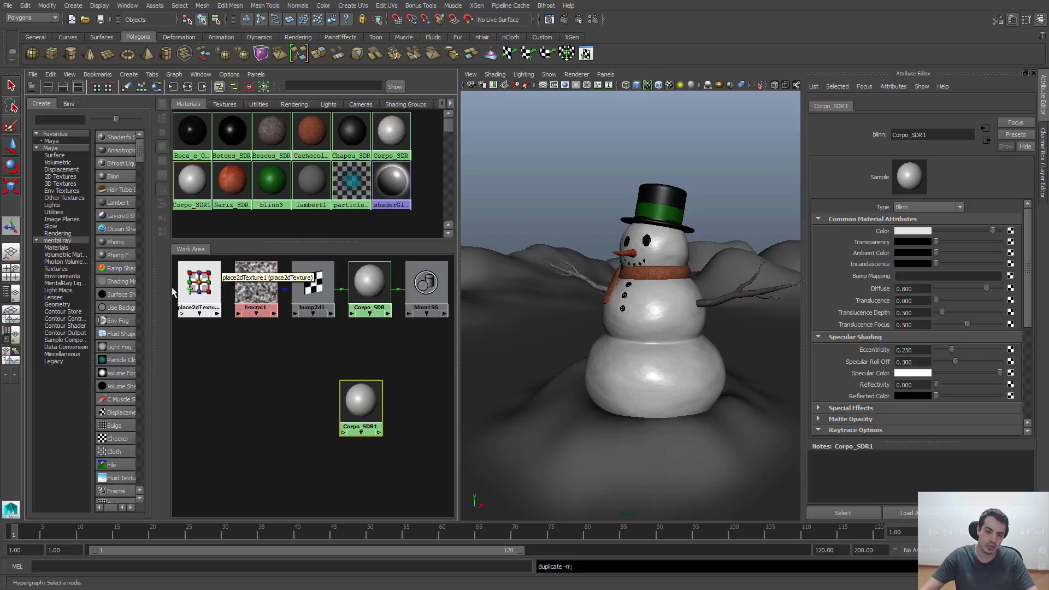
# - Delete the unconnected copy of the Corpo_SDR material and duplicate Corpo_SDR together with its whole shading network
pyautogui.click(292, 455)
pyautogui.moveTo(353, 412); pyautogui.dragTo(340, 411)
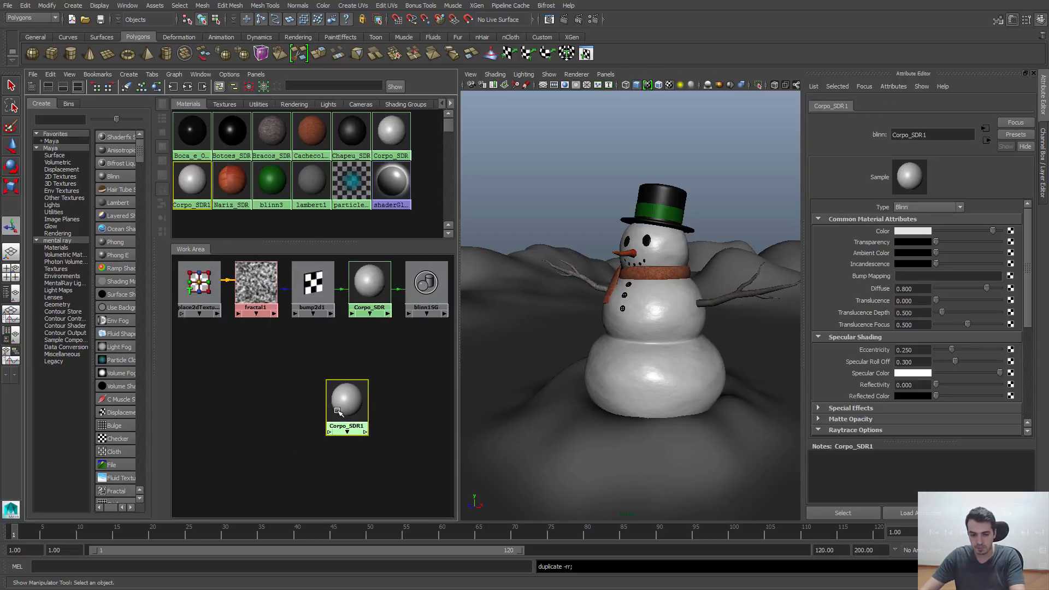
pyautogui.press('Delete')
pyautogui.click(367, 290)
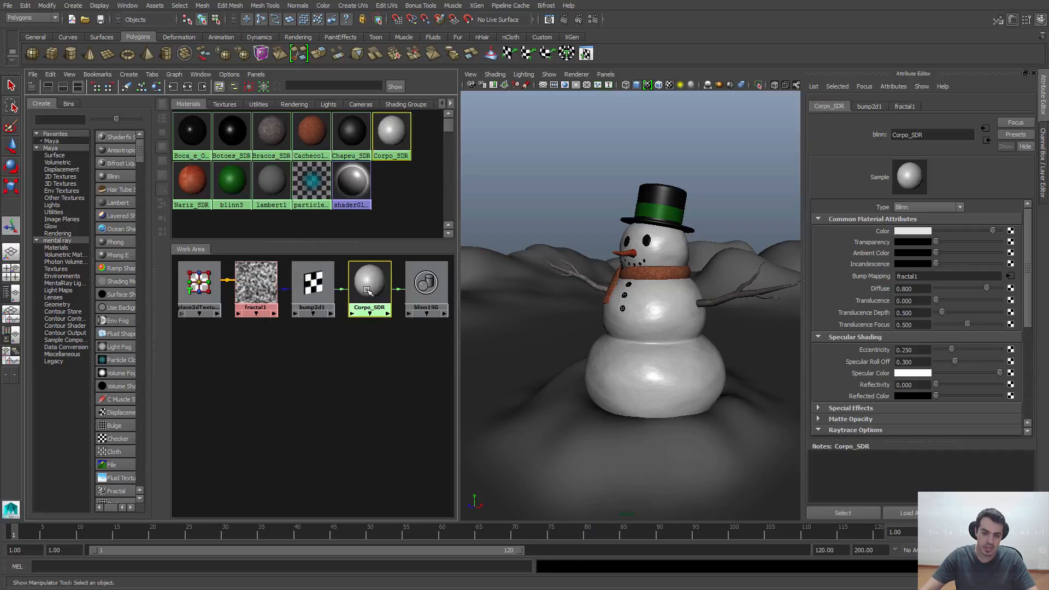
pyautogui.click(51, 75)
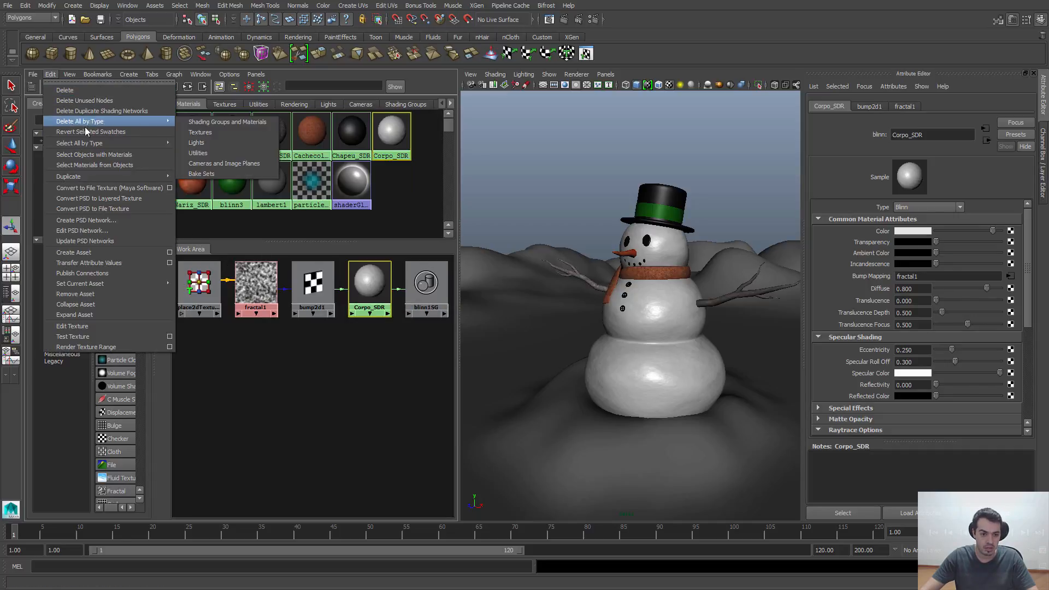
pyautogui.moveTo(77, 179)
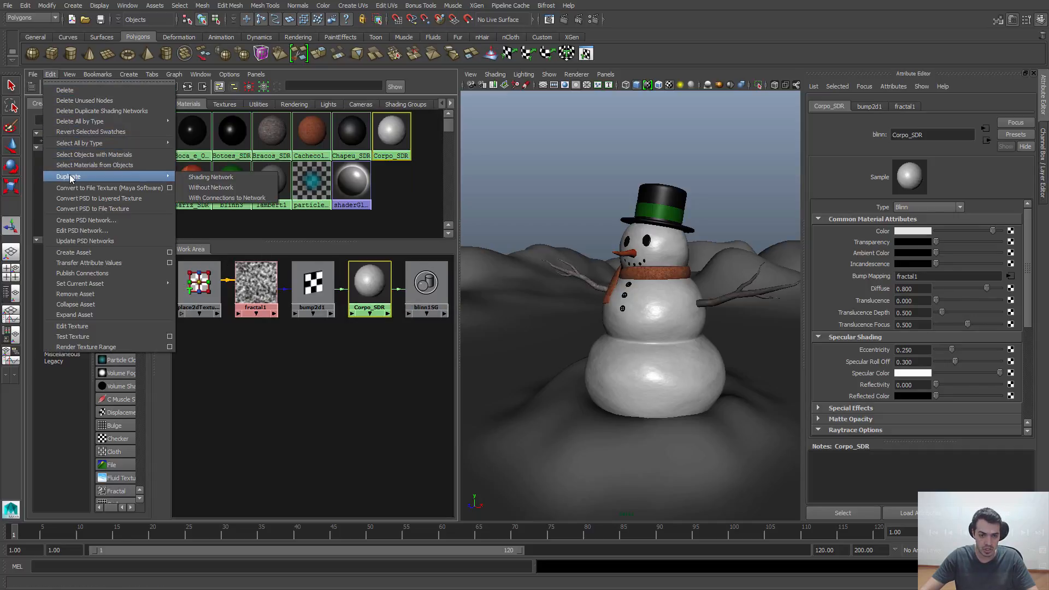
pyautogui.click(216, 177)
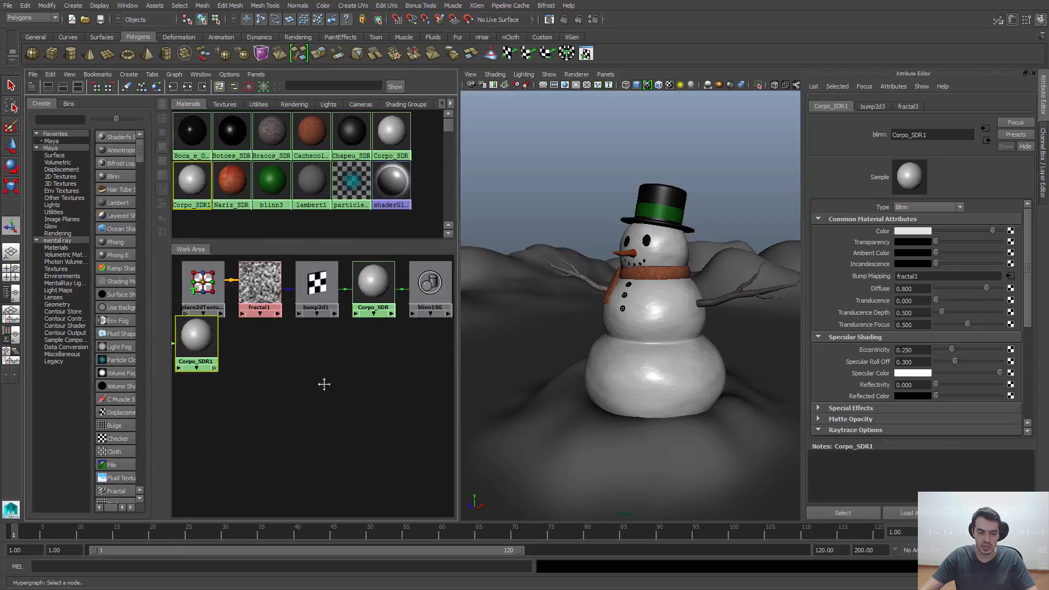
# - Arrange the duplicated material, bump, fractal and placement nodes in a row below the original network in the work area
pyautogui.moveTo(307, 359)
pyautogui.mouseDown()
pyautogui.moveTo(340, 395)
pyautogui.moveTo(421, 432)
pyautogui.mouseUp()
pyautogui.moveTo(219, 331); pyautogui.dragTo(324, 430)
pyautogui.moveTo(220, 403); pyautogui.dragTo(262, 403)
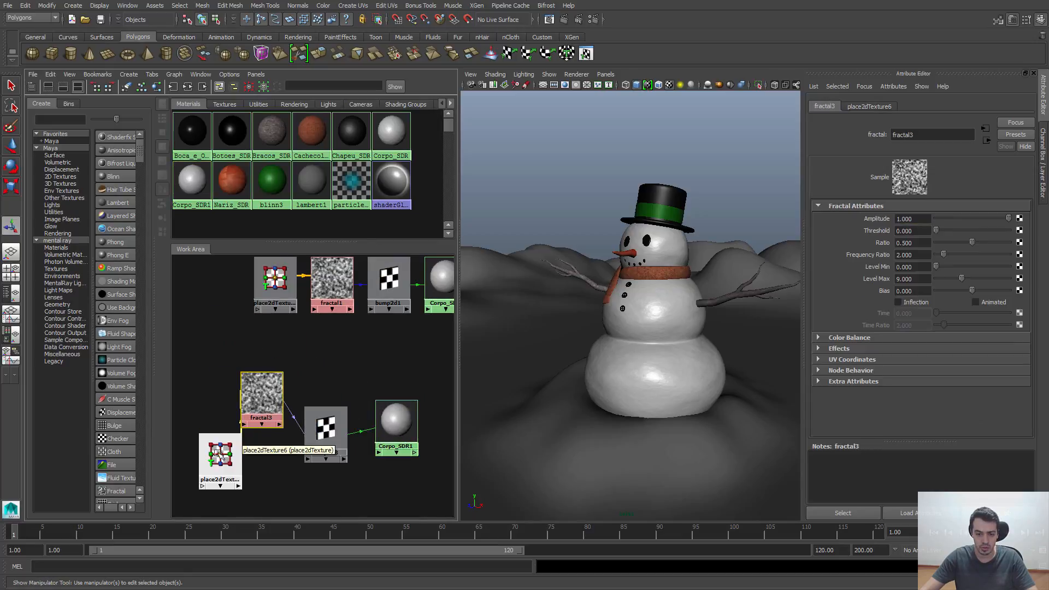
pyautogui.moveTo(220, 460); pyautogui.dragTo(193, 388)
pyautogui.moveTo(263, 403); pyautogui.dragTo(251, 429)
pyautogui.click(330, 436)
pyautogui.scroll(-2, 350, 378)
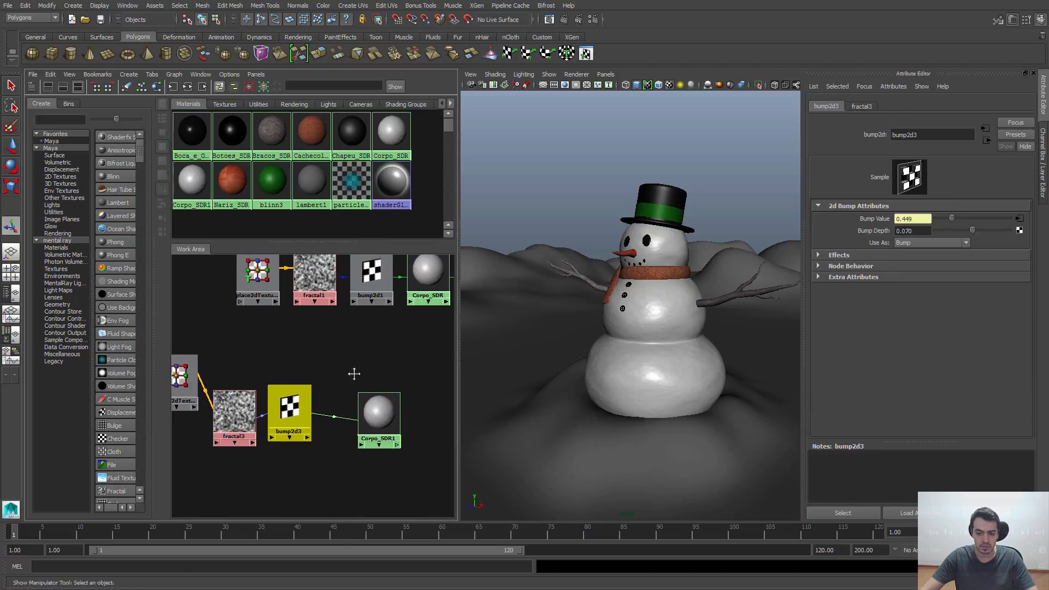
# - Rename the duplicated body material Neve_Cenario_SDR
pyautogui.click(371, 421)
pyautogui.moveTo(371, 420); pyautogui.dragTo(375, 422)
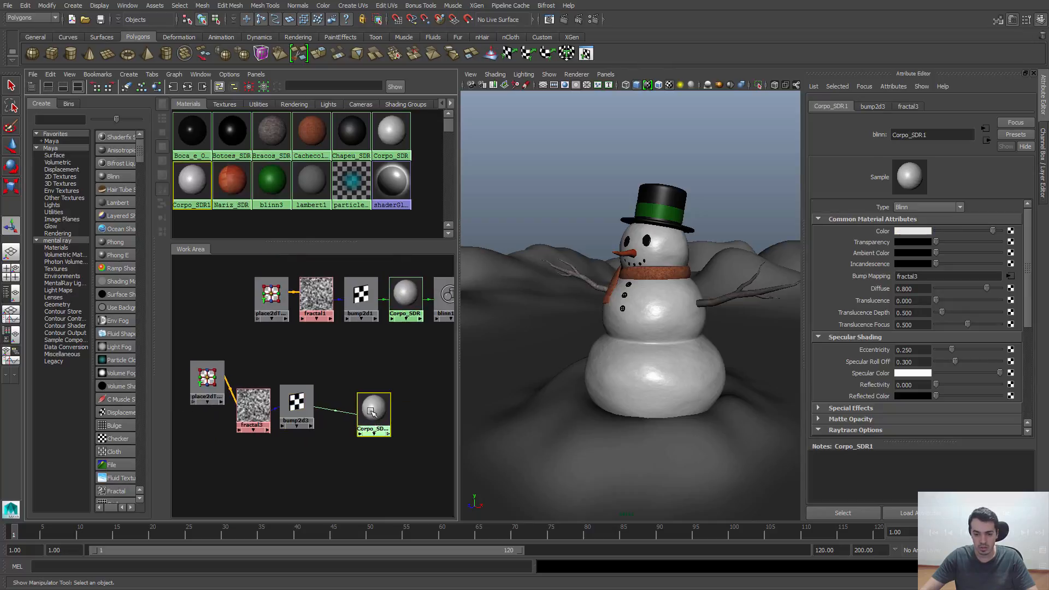
pyautogui.doubleClick(942, 135)
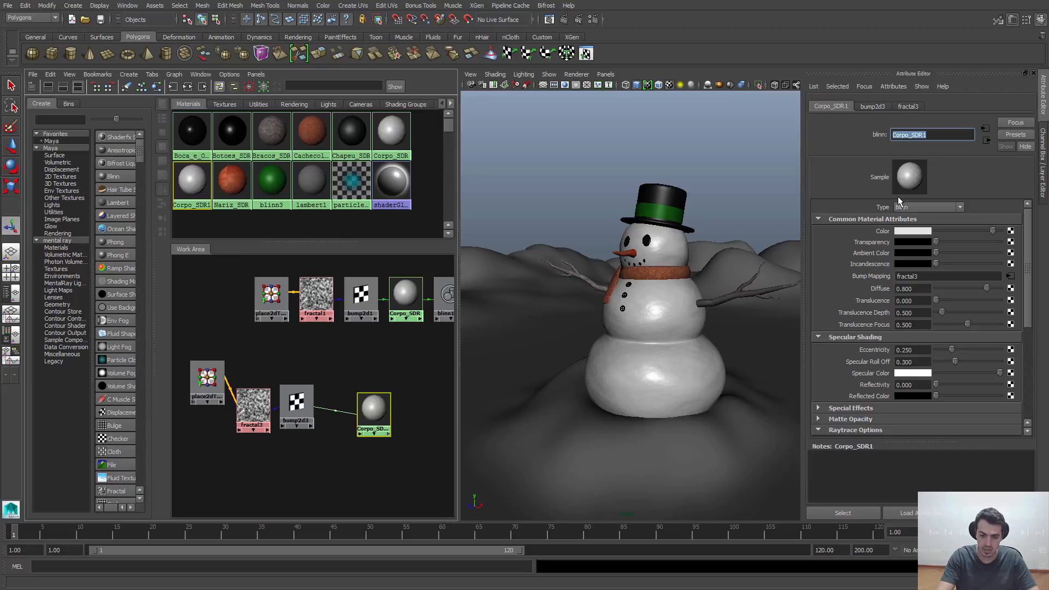
pyautogui.write('Cenario_SDR')
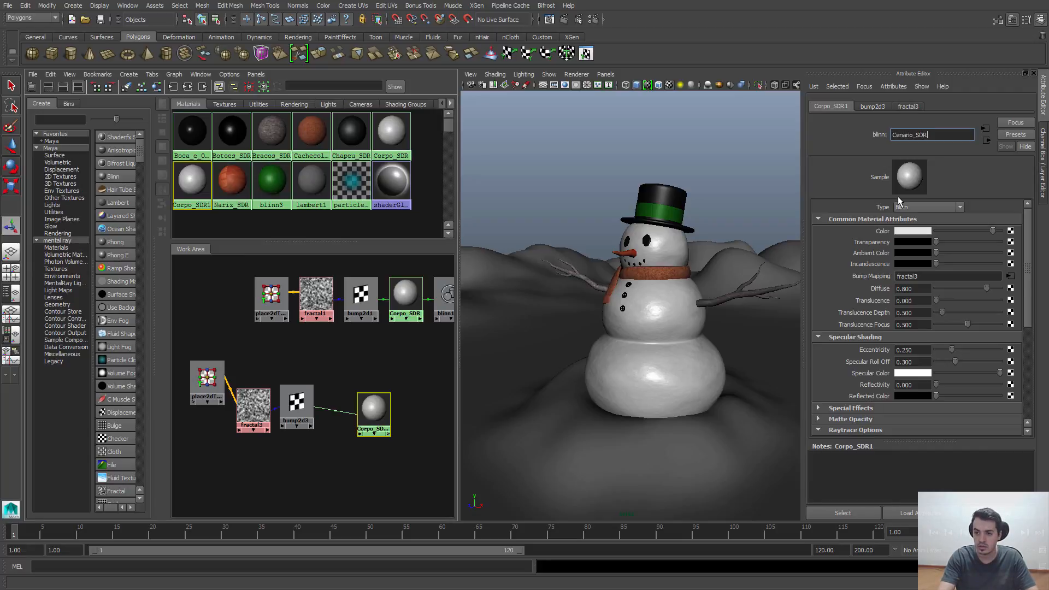
pyautogui.press('Return')
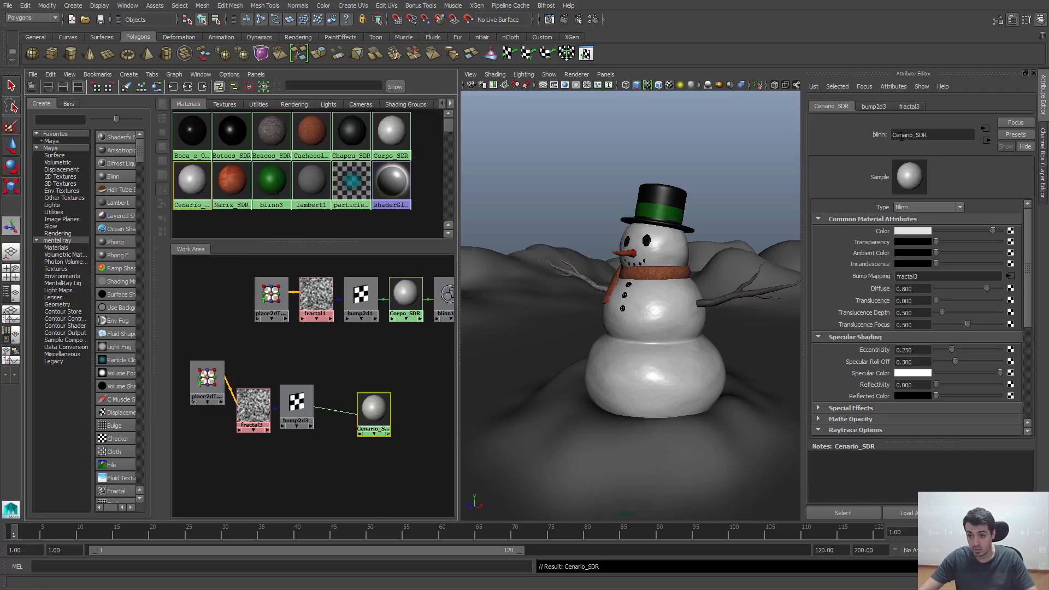
pyautogui.click(899, 135)
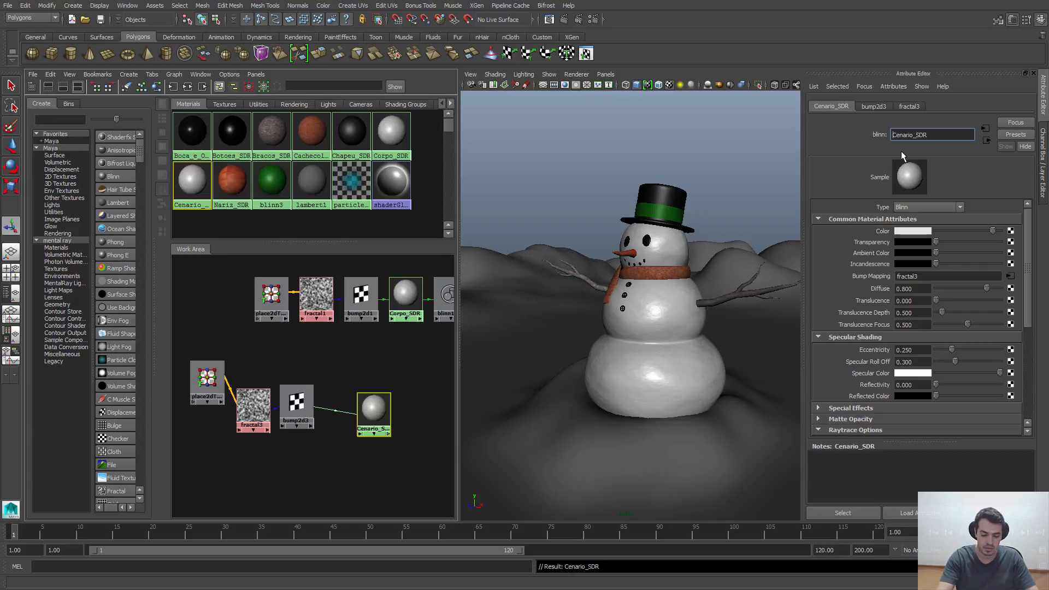
pyautogui.press('Home')
pyautogui.write('Neve_')
pyautogui.press('Return')
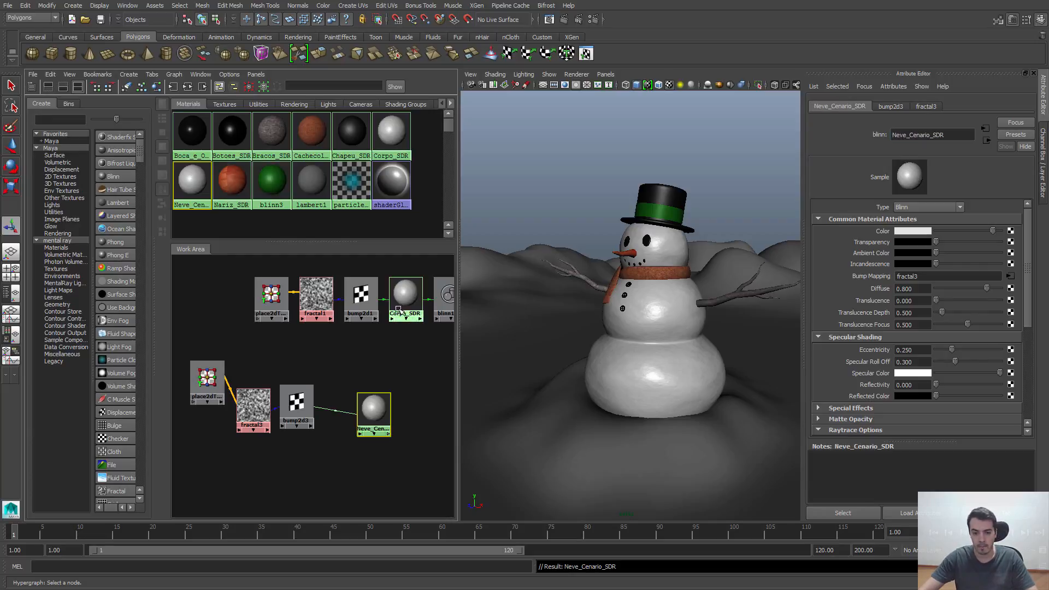
# - Assign the Neve_Cenario_SDR material to the terrain and check the ground around the snowman
pyautogui.click(512, 349)
pyautogui.moveTo(371, 408); pyautogui.dragTo(371, 395, button='right')
pyautogui.click(601, 222)
pyautogui.keyDown('alt'); pyautogui.moveTo(609, 307); pyautogui.dragTo(602, 307); pyautogui.keyUp('alt')
pyautogui.scroll(2, 602, 308)
pyautogui.keyDown('alt'); pyautogui.moveTo(601, 307); pyautogui.dragTo(628, 263, button='middle'); pyautogui.keyUp('alt')
pyautogui.keyDown('alt'); pyautogui.moveTo(628, 263); pyautogui.dragTo(568, 264, button='right'); pyautogui.keyUp('alt')
pyautogui.keyDown('alt'); pyautogui.moveTo(539, 320); pyautogui.dragTo(553, 330, button='right'); pyautogui.keyUp('alt')
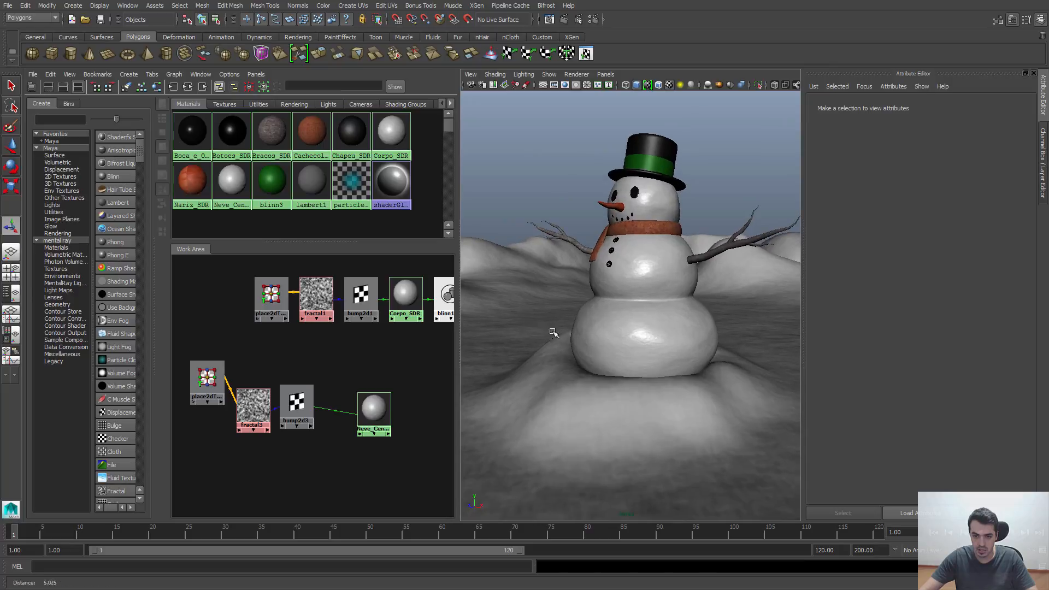
# - Adjust the fractal texture of the terrain material to threshold 0.143, ratio 0.414 and frequency ratio 2.015
pyautogui.keyDown('alt'); pyautogui.moveTo(286, 407); pyautogui.dragTo(302, 410, button='right'); pyautogui.keyUp('alt')
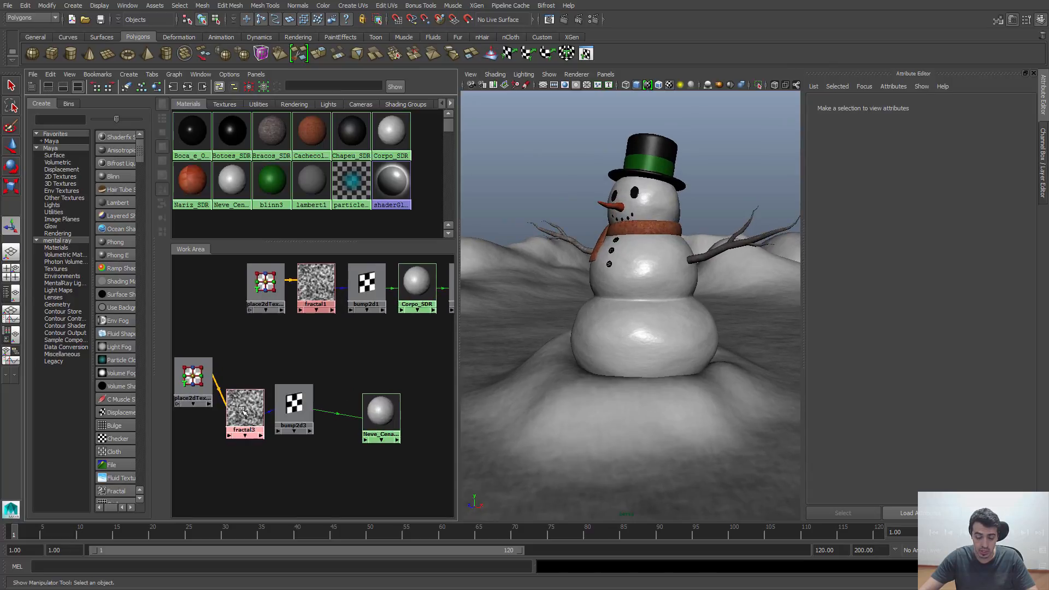
pyautogui.click(242, 411)
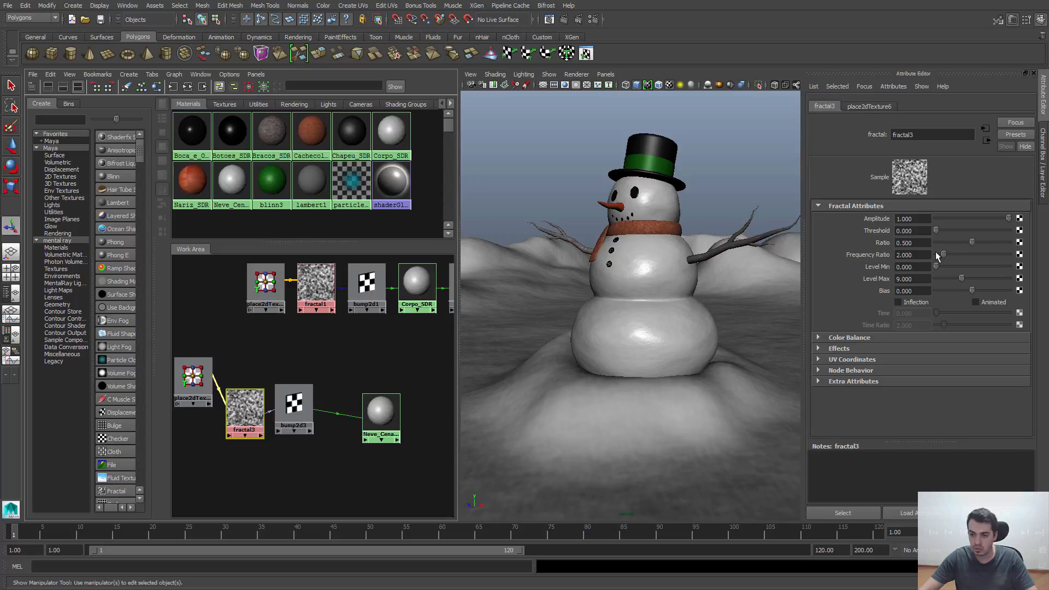
pyautogui.moveTo(944, 255); pyautogui.dragTo(948, 233)
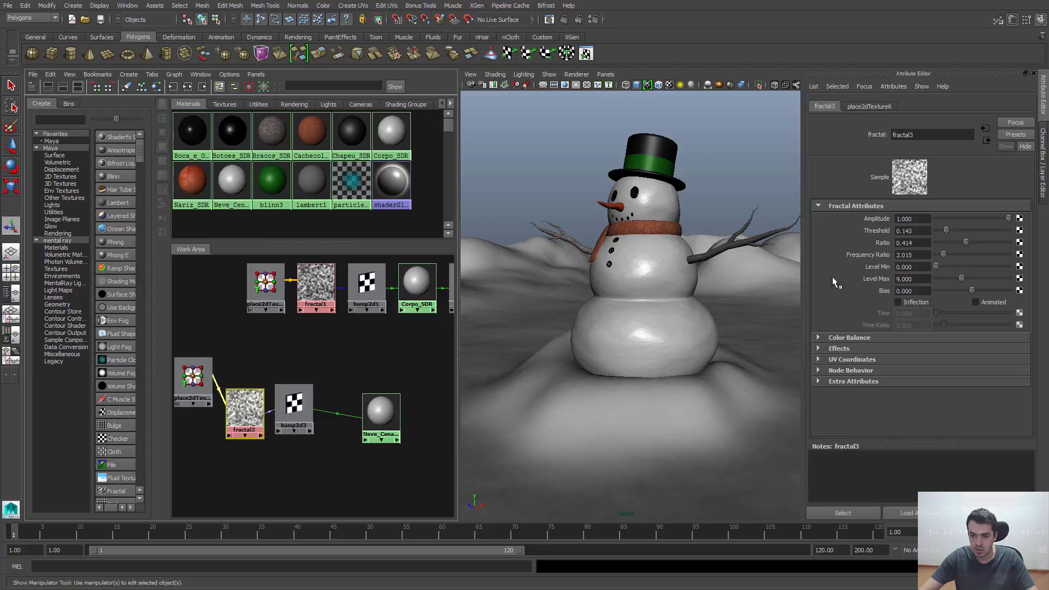
# - Try a bump depth of 0.05 on the terrain material's bump node and set it back to 0.07
pyautogui.click(294, 407)
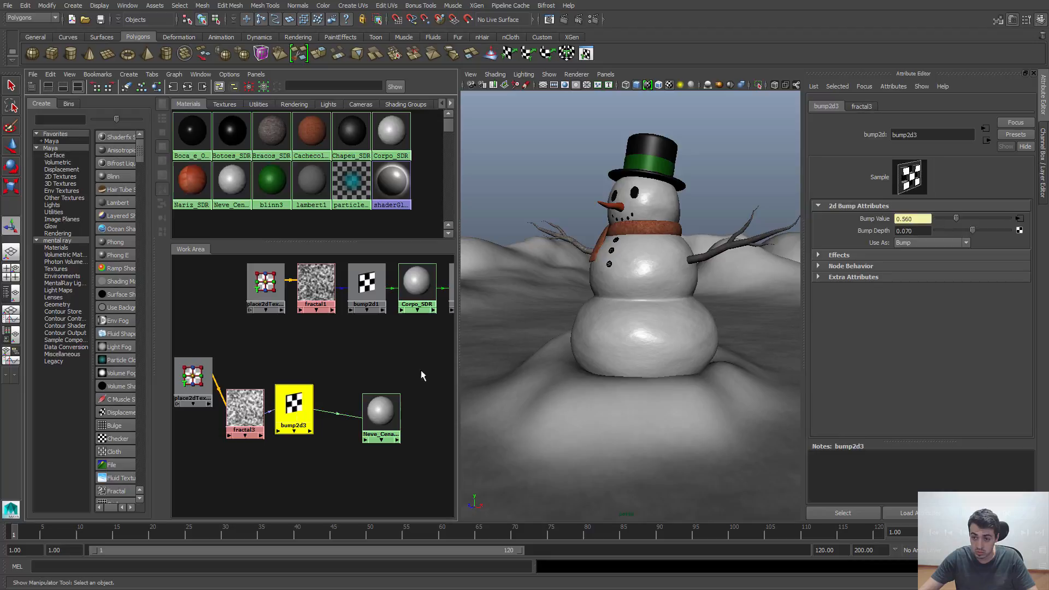
pyautogui.moveTo(906, 231); pyautogui.dragTo(921, 231)
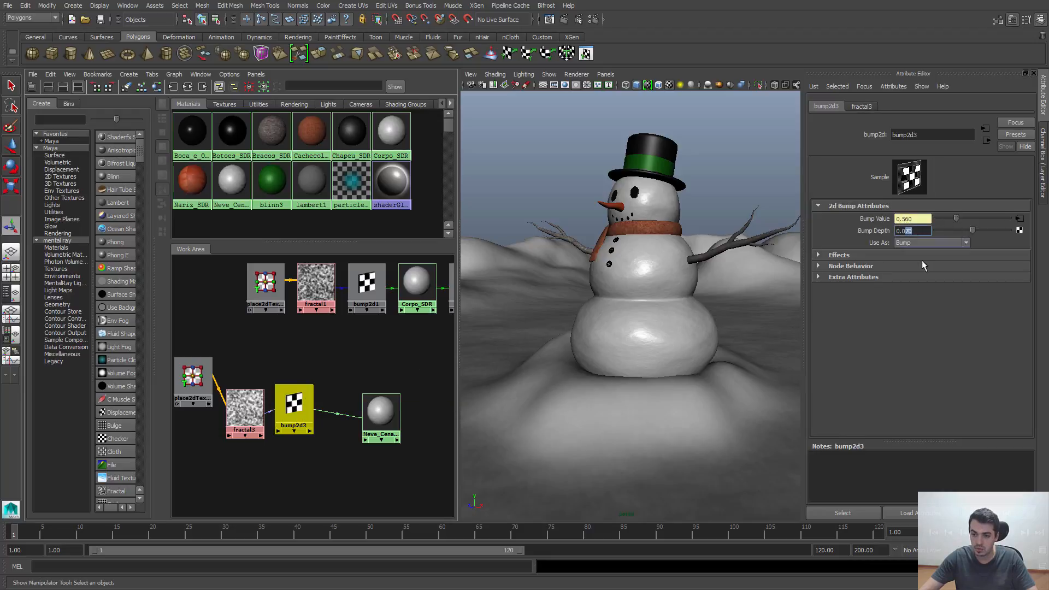
pyautogui.write('50')
pyautogui.press('Return')
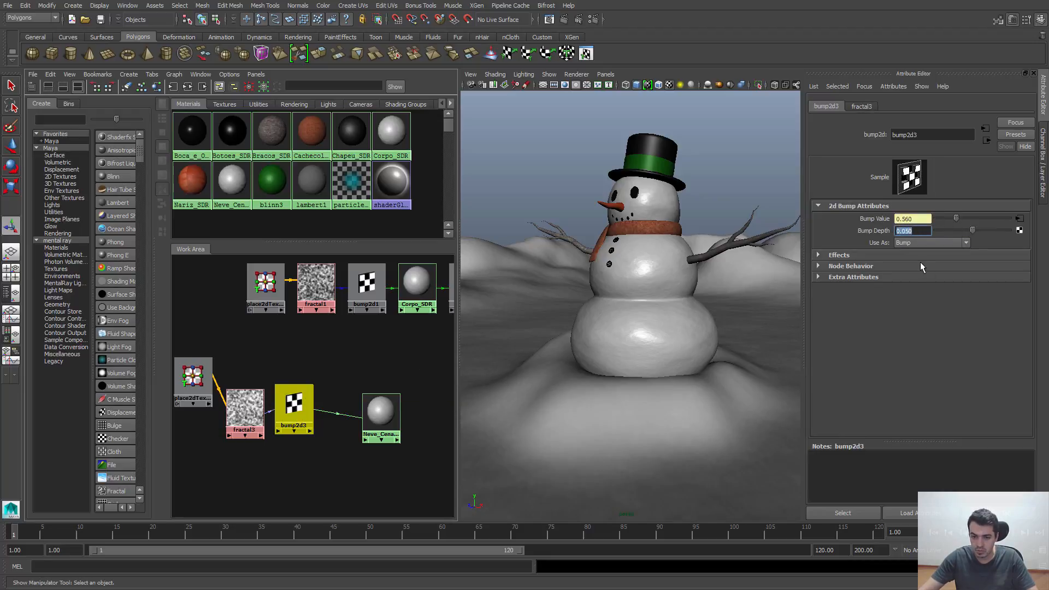
pyautogui.keyDown('alt'); pyautogui.moveTo(587, 343); pyautogui.dragTo(552, 345); pyautogui.keyUp('alt')
pyautogui.moveTo(904, 231); pyautogui.dragTo(912, 231)
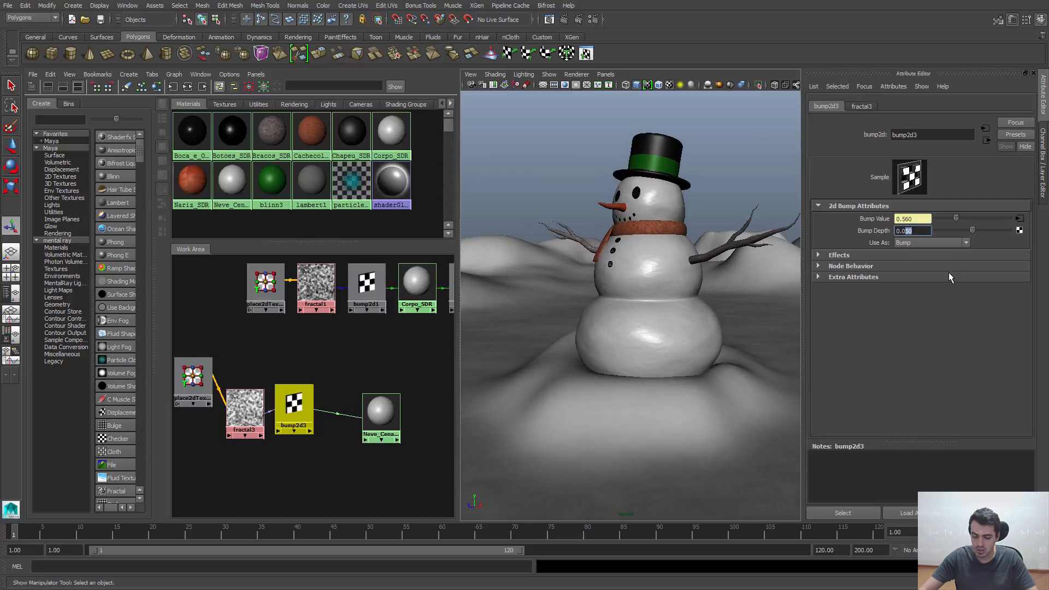
pyautogui.write('70')
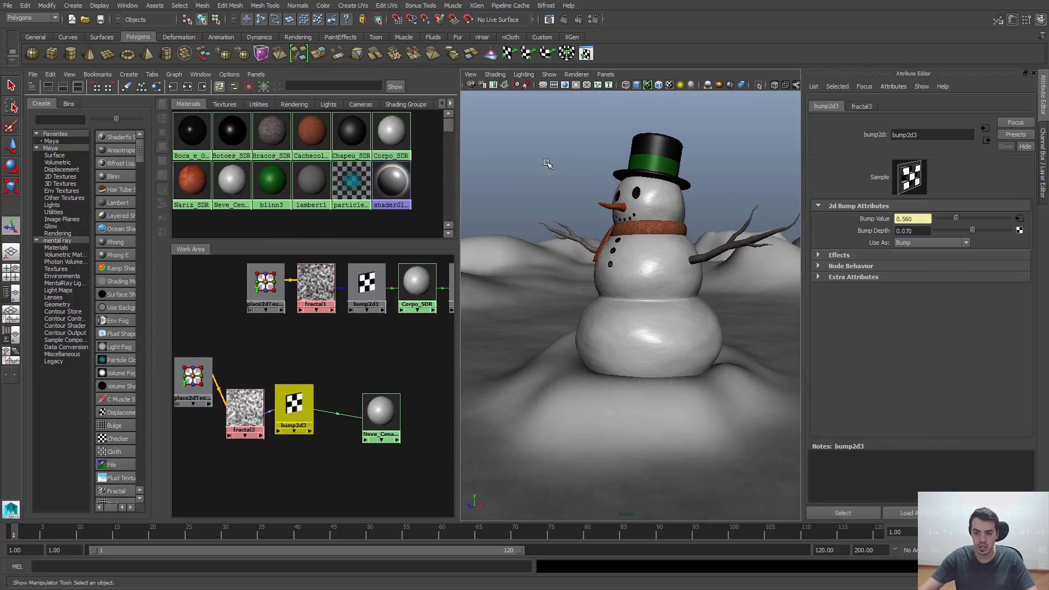
# - Examine the snowman and the snowy terrain in an enlarged perspective view from several angles and distances
pyautogui.click(547, 163)
pyautogui.press('space')
pyautogui.keyDown('alt'); pyautogui.moveTo(679, 285); pyautogui.dragTo(369, 246, button='right'); pyautogui.keyUp('alt')
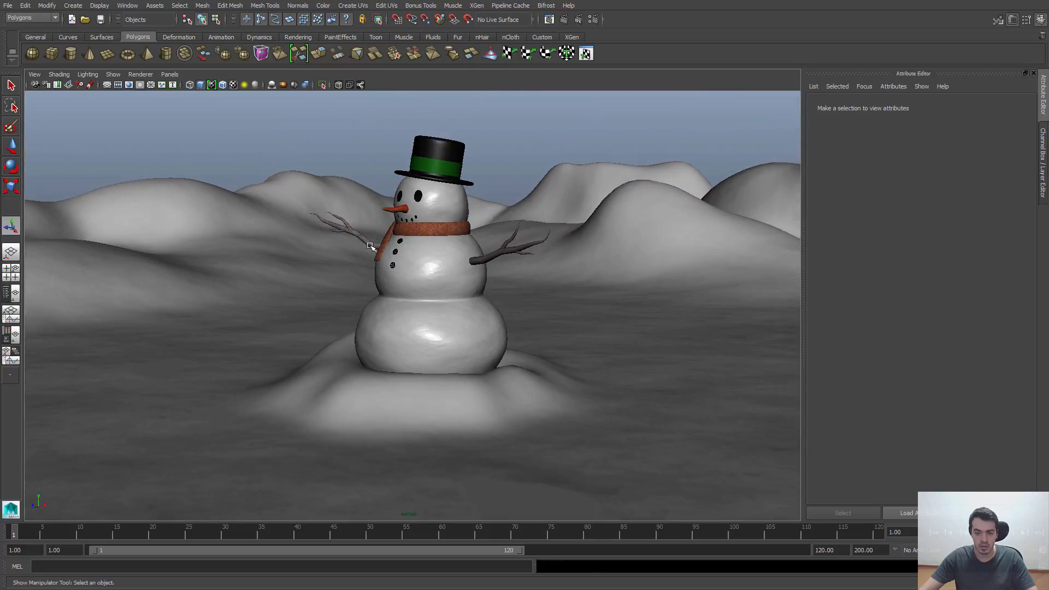
pyautogui.keyDown('alt'); pyautogui.moveTo(370, 247); pyautogui.dragTo(465, 235); pyautogui.keyUp('alt')
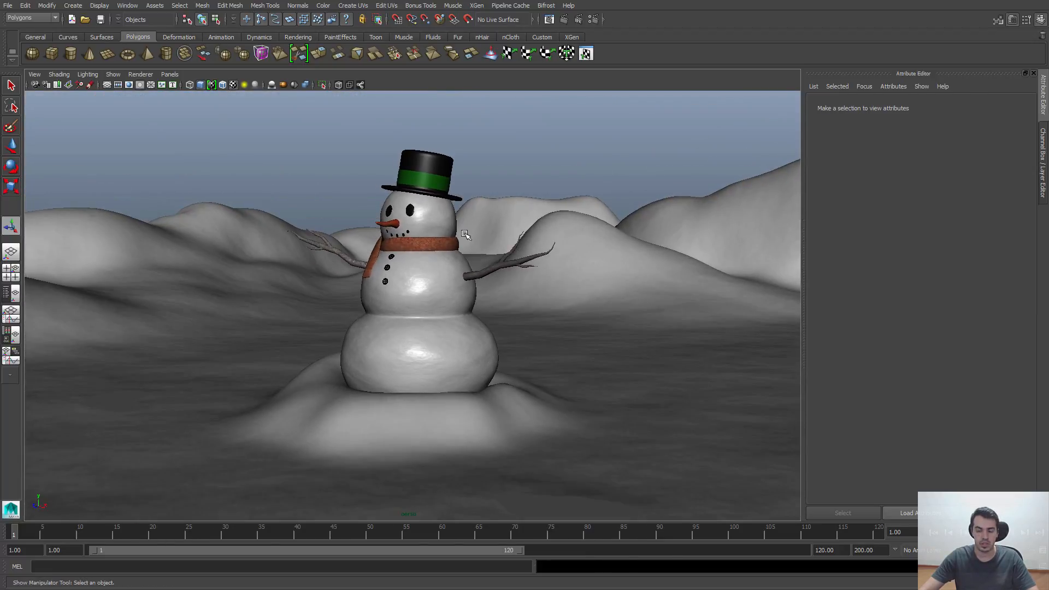
pyautogui.press('space')
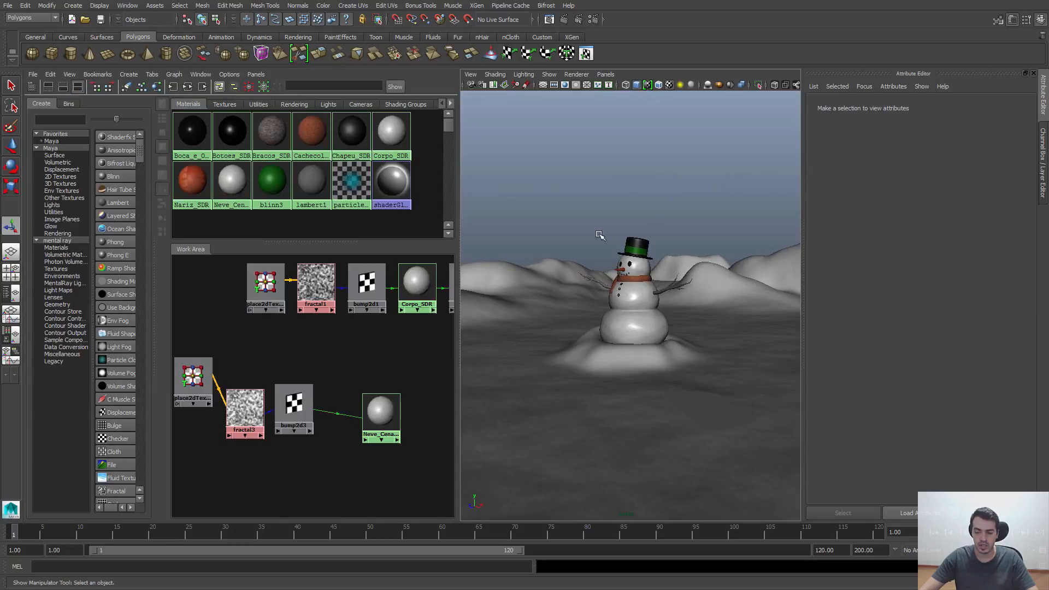
pyautogui.scroll(5, 601, 235)
pyautogui.keyDown('alt'); pyautogui.moveTo(628, 225); pyautogui.dragTo(621, 221, button='middle'); pyautogui.keyUp('alt')
pyautogui.keyDown('alt'); pyautogui.moveTo(651, 195); pyautogui.dragTo(672, 219); pyautogui.keyUp('alt')
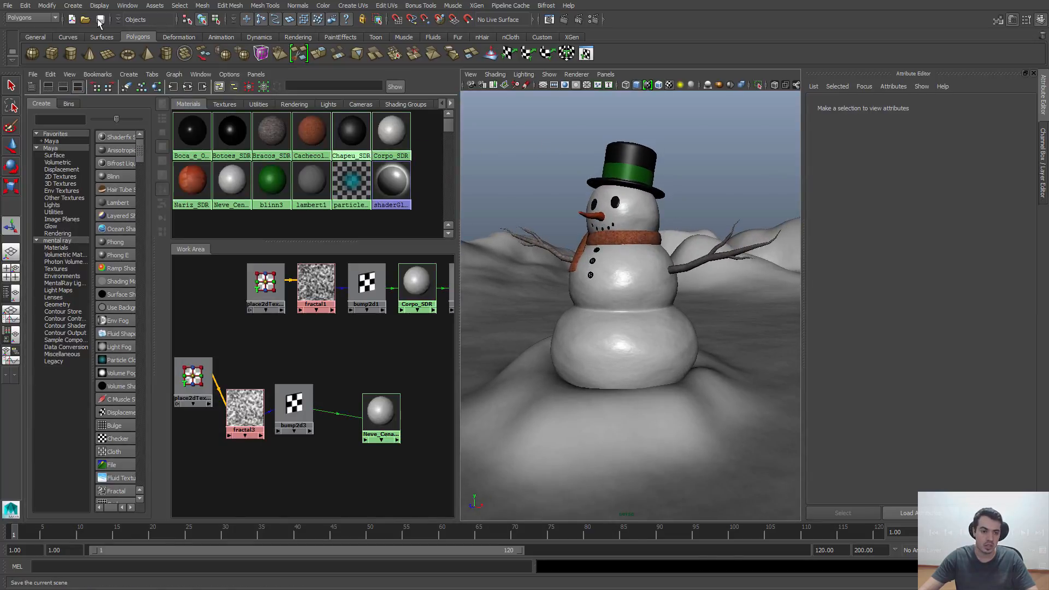
# - Save the current scene and save a new version of it as Boneco_de_Neve_v008.mb
pyautogui.click(100, 20)
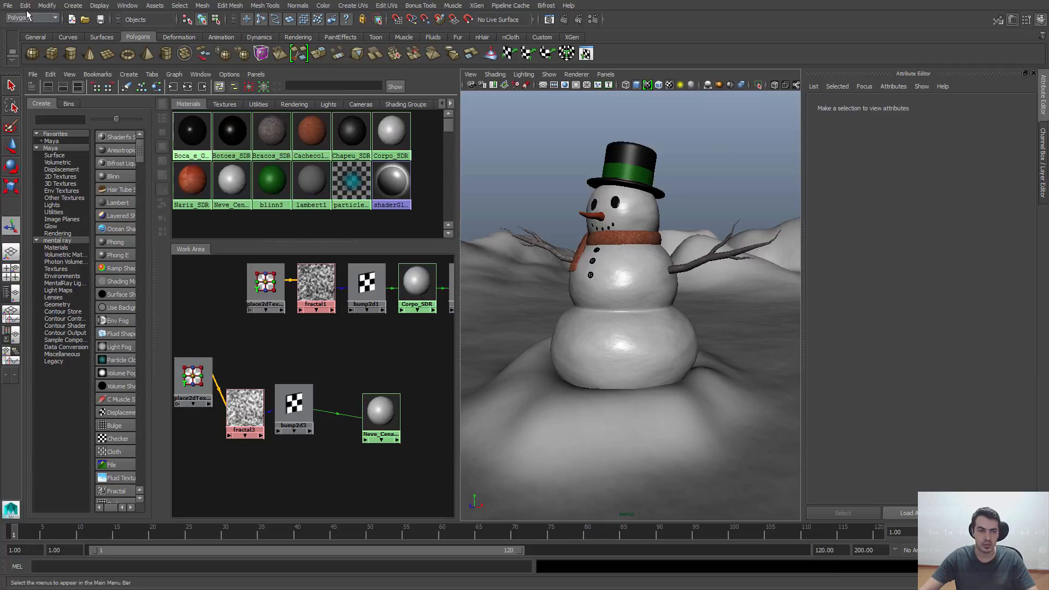
pyautogui.click(8, 5)
pyautogui.click(33, 53)
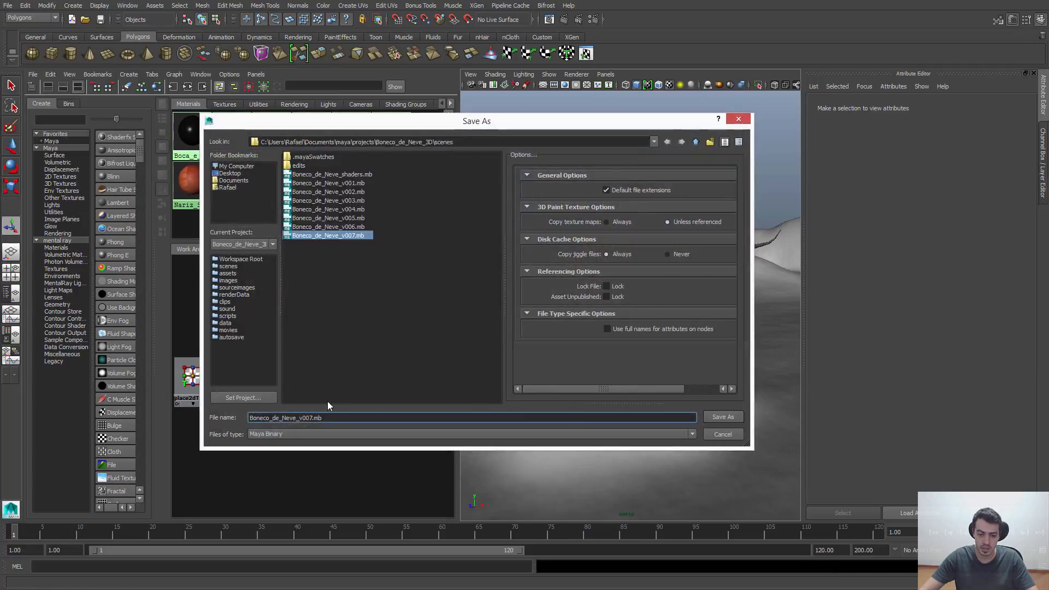
pyautogui.press('BackSpace')
pyautogui.write('8')
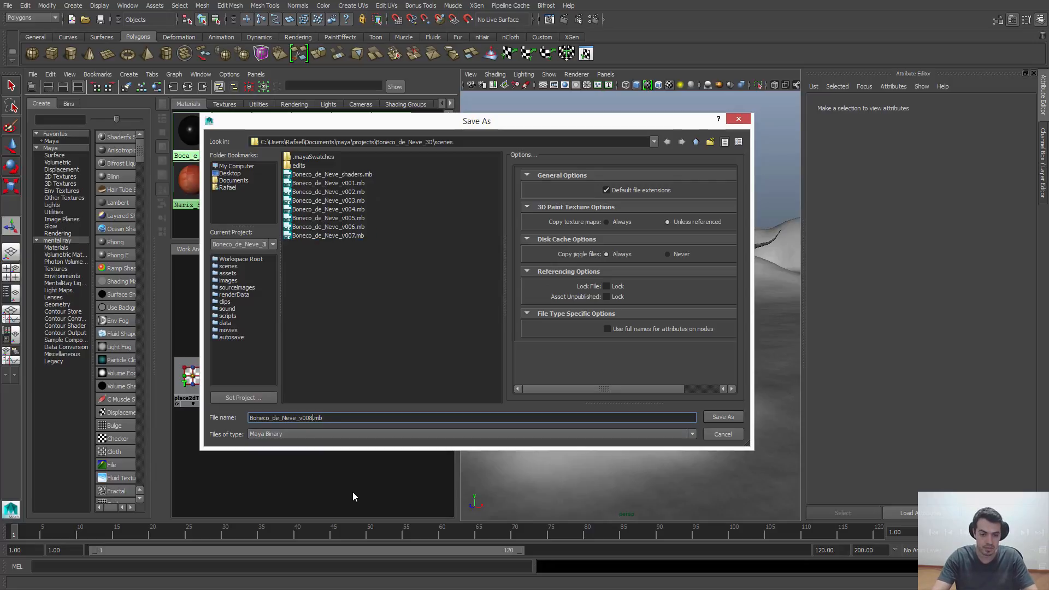
pyautogui.press('Return')
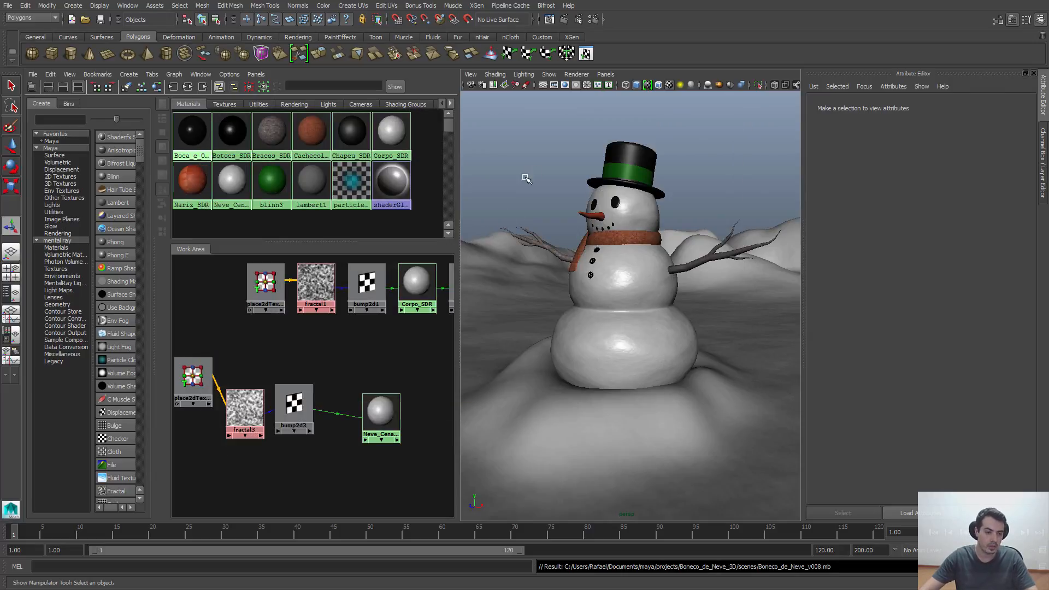